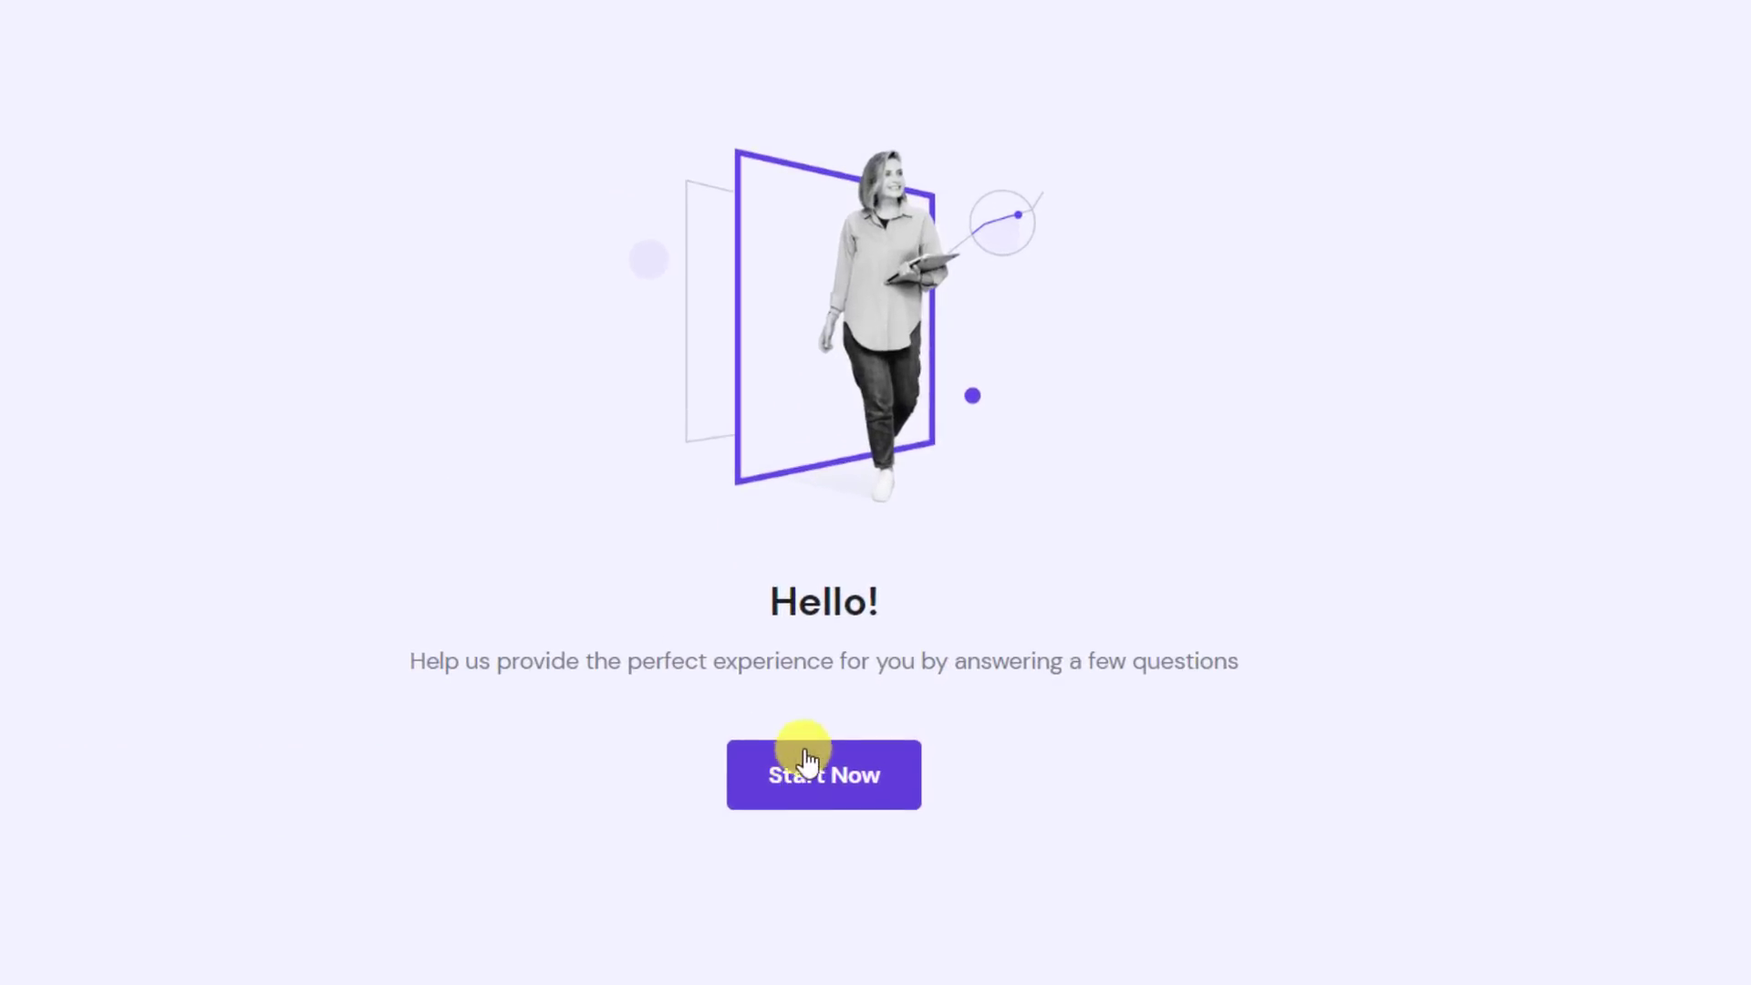
Answer the questionnaire (for myself, building it myself, Blog, help wanted) and pick Build a website with WordPress
{"action": "left_click", "coordinate": [807, 759]}
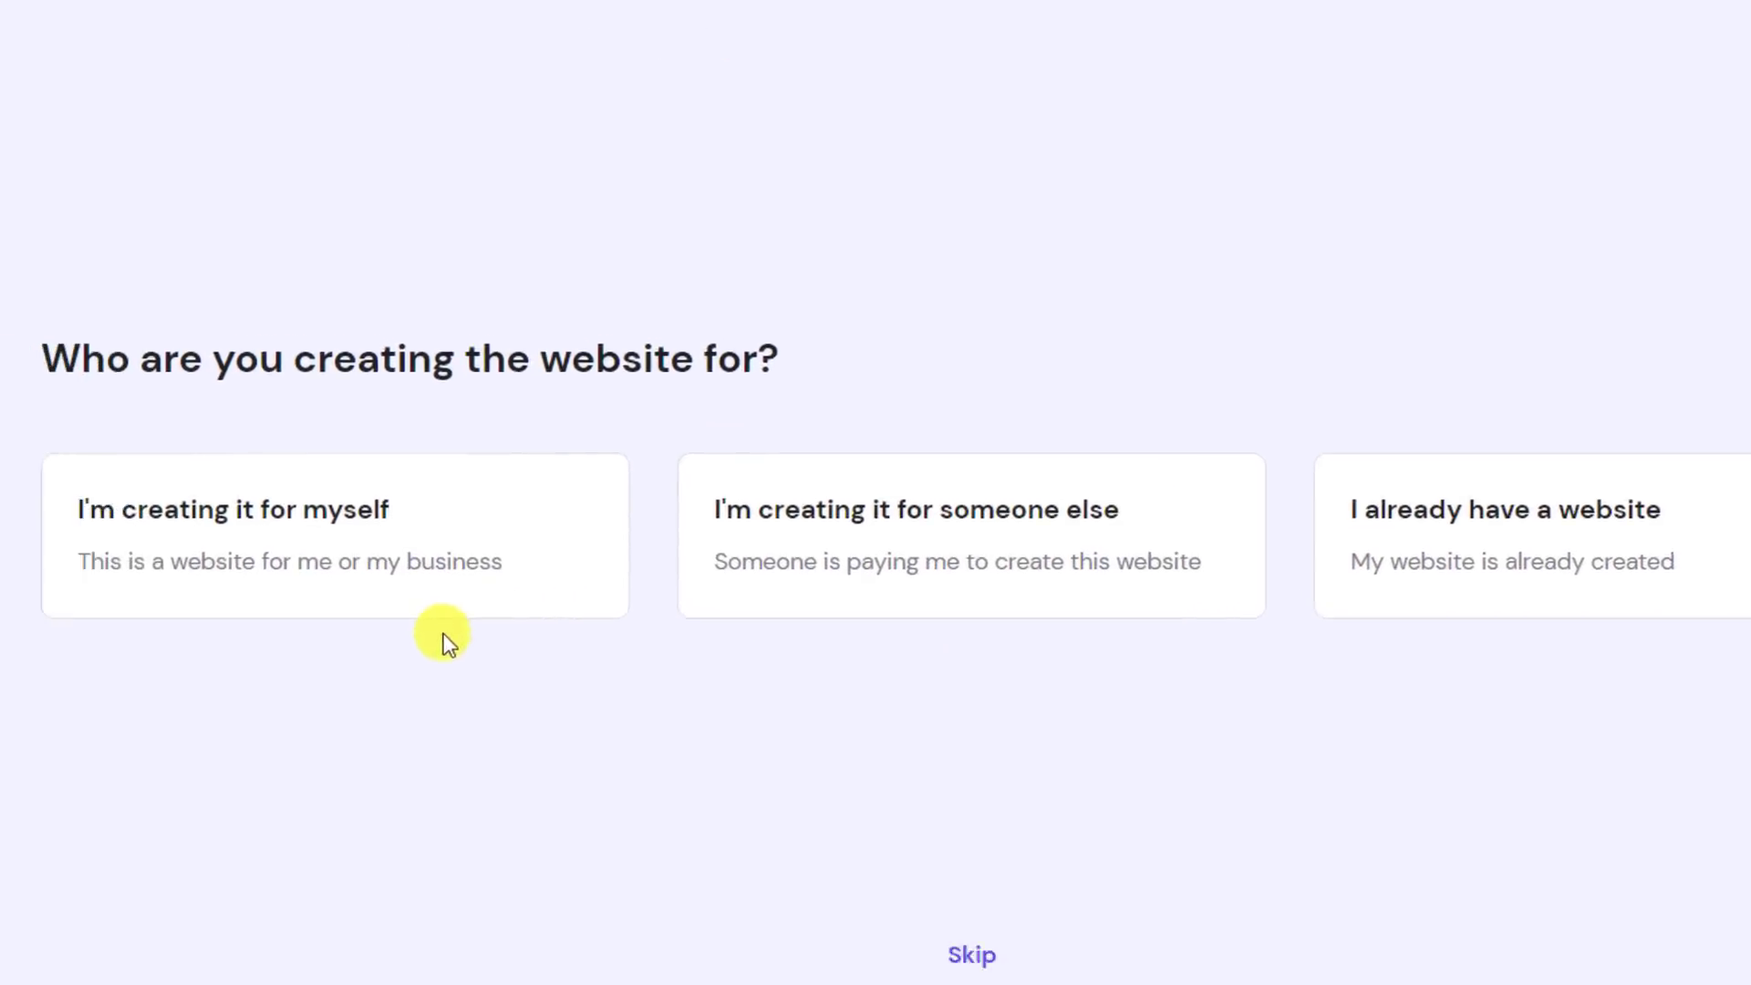
{"action": "left_click", "coordinate": [404, 533]}
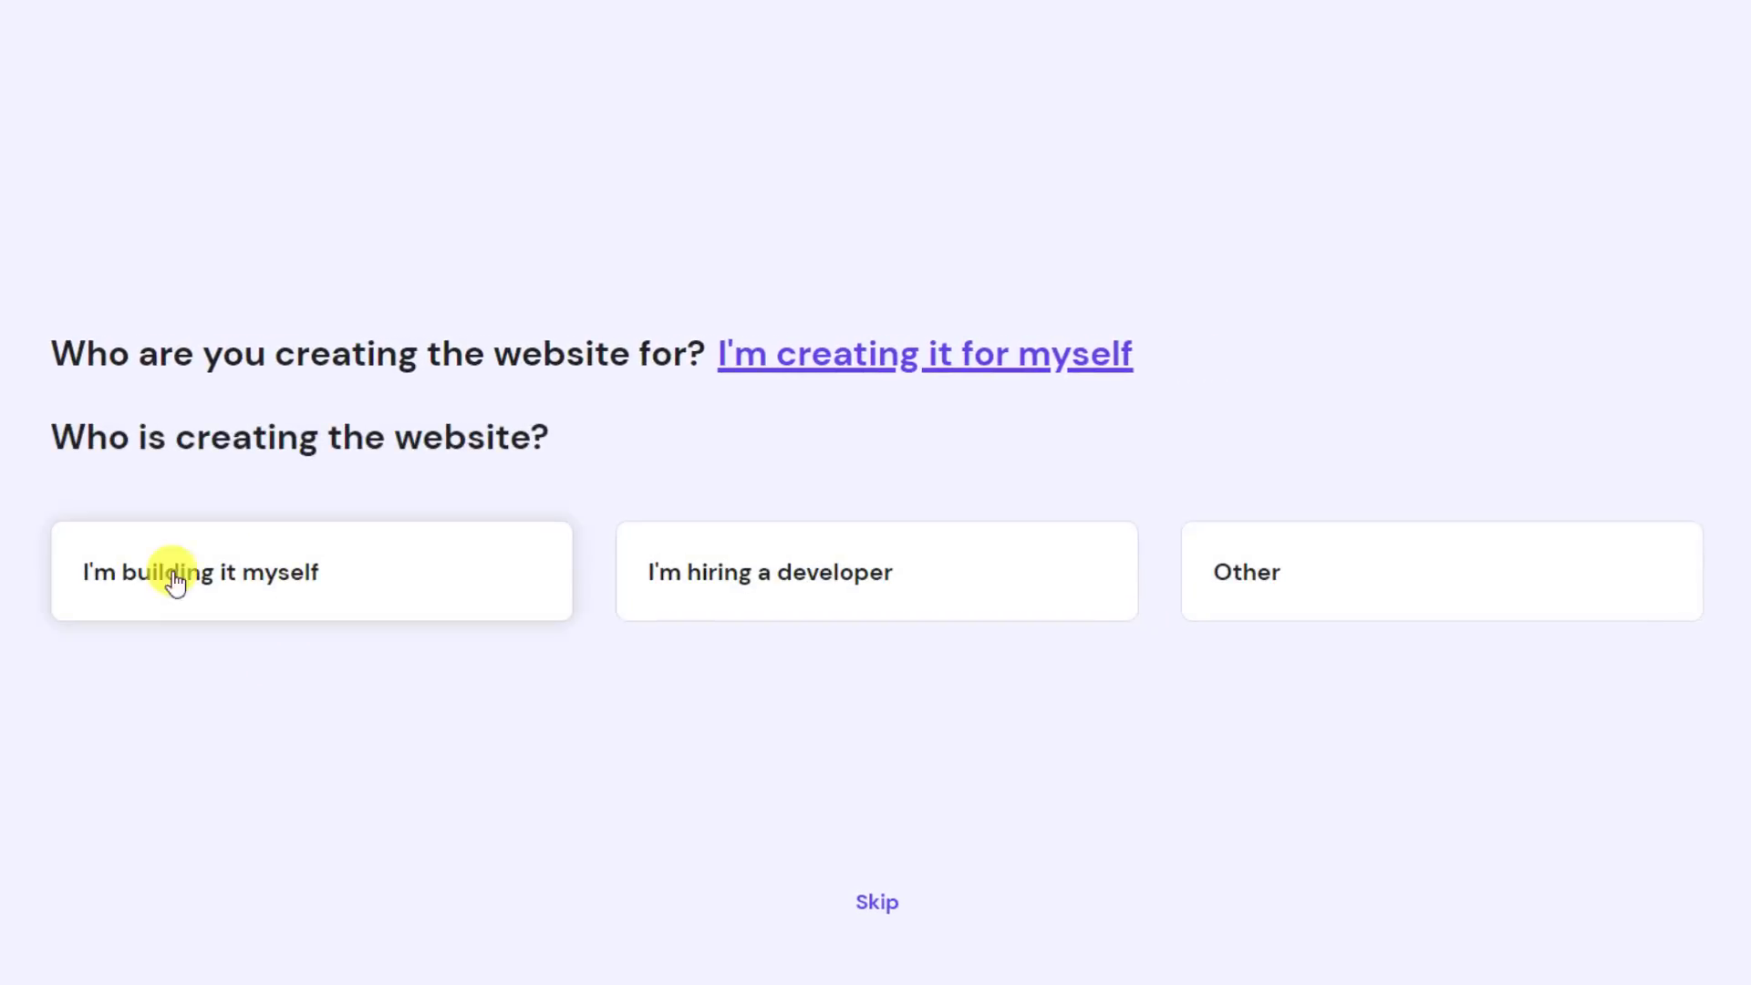
{"action": "left_click", "coordinate": [300, 557]}
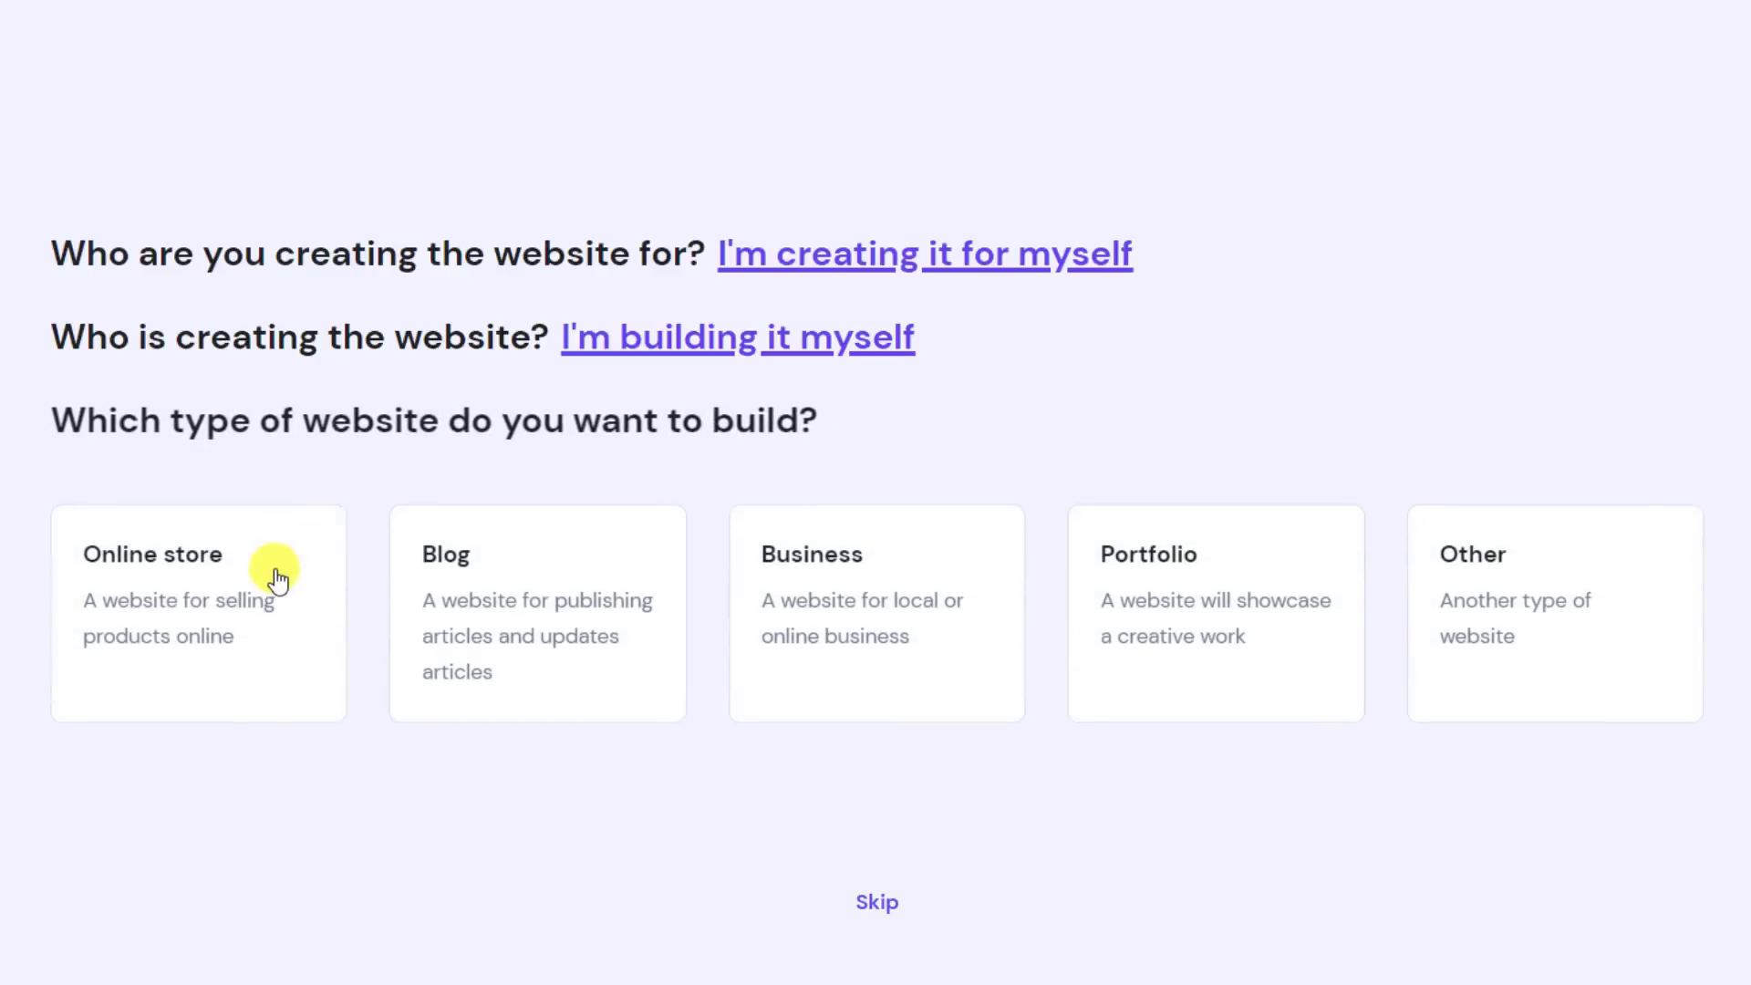
{"action": "left_click", "coordinate": [548, 588]}
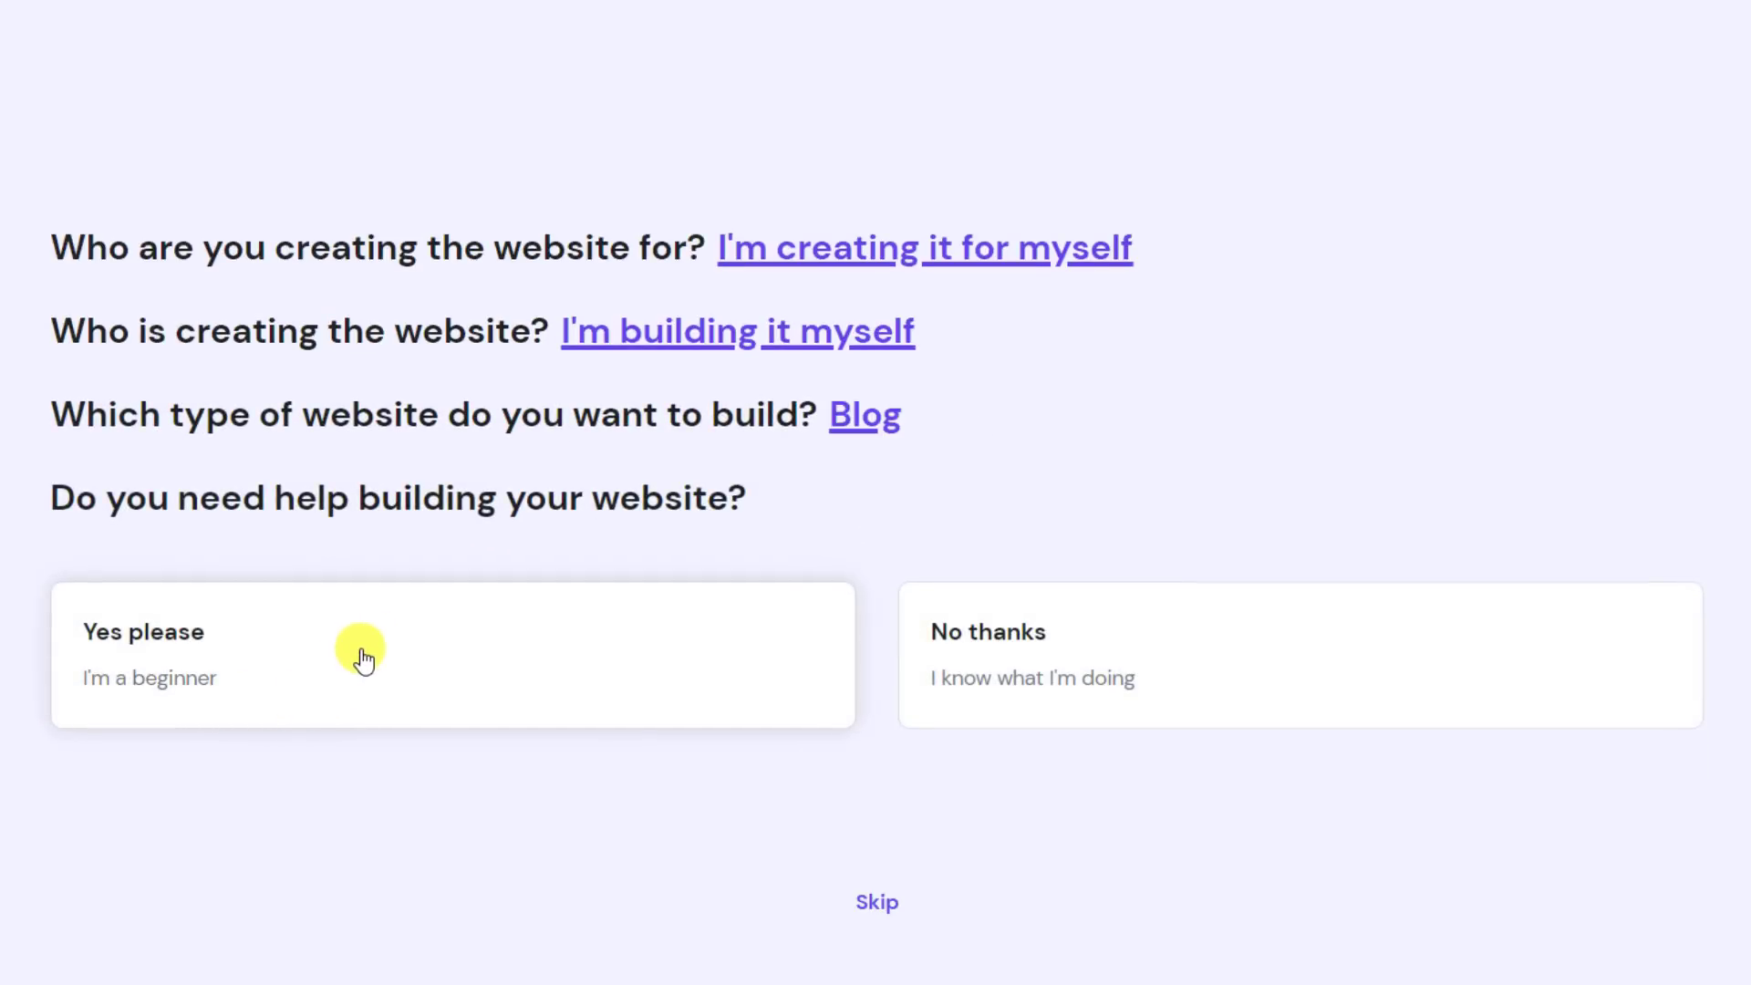
{"action": "left_click", "coordinate": [363, 655]}
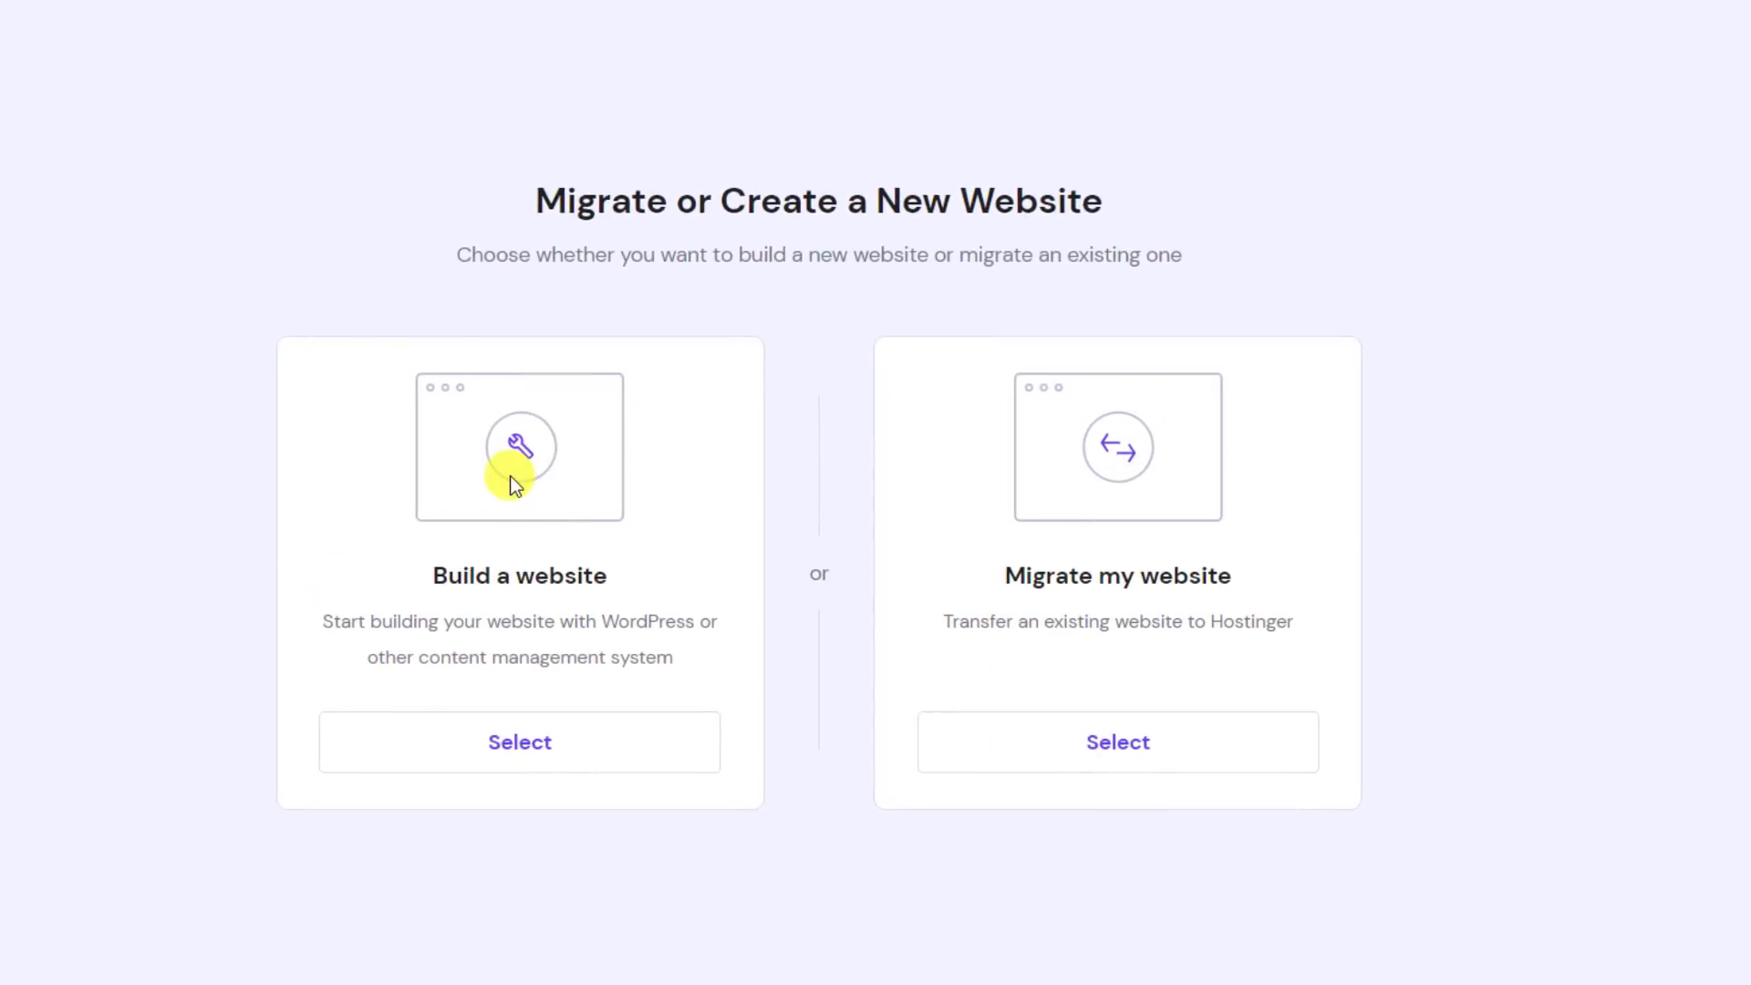
{"action": "left_click", "coordinate": [528, 746]}
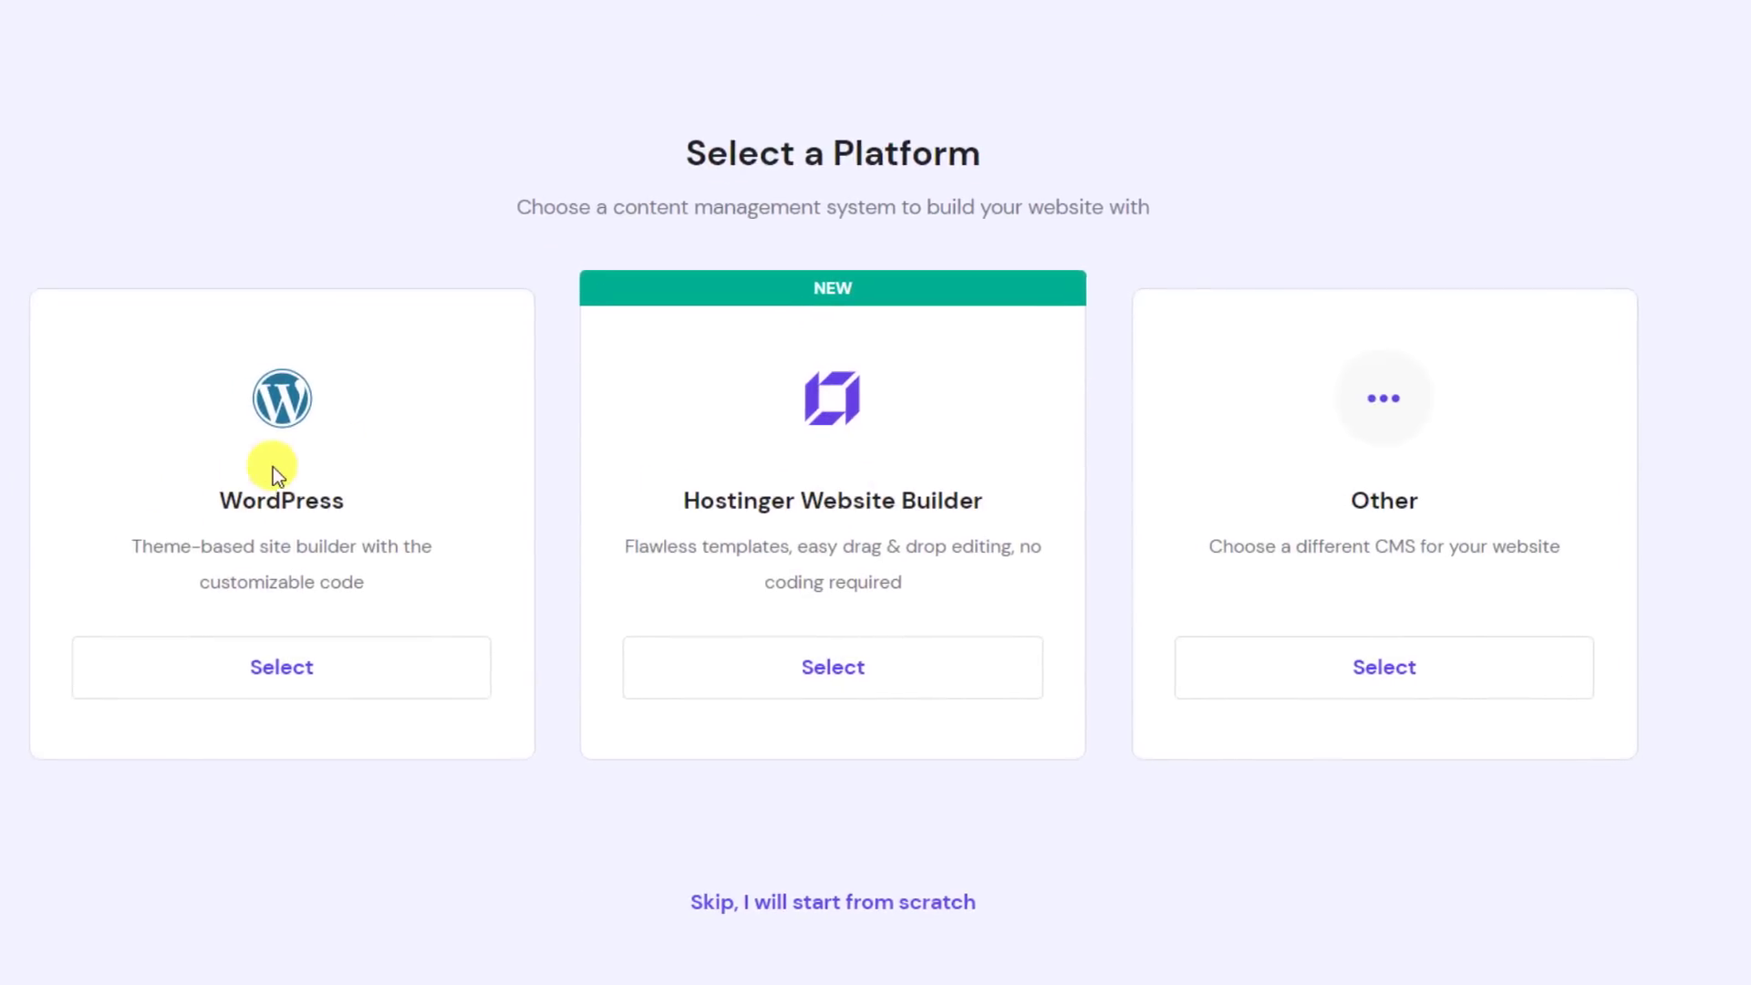
{"action": "left_click", "coordinate": [292, 674]}
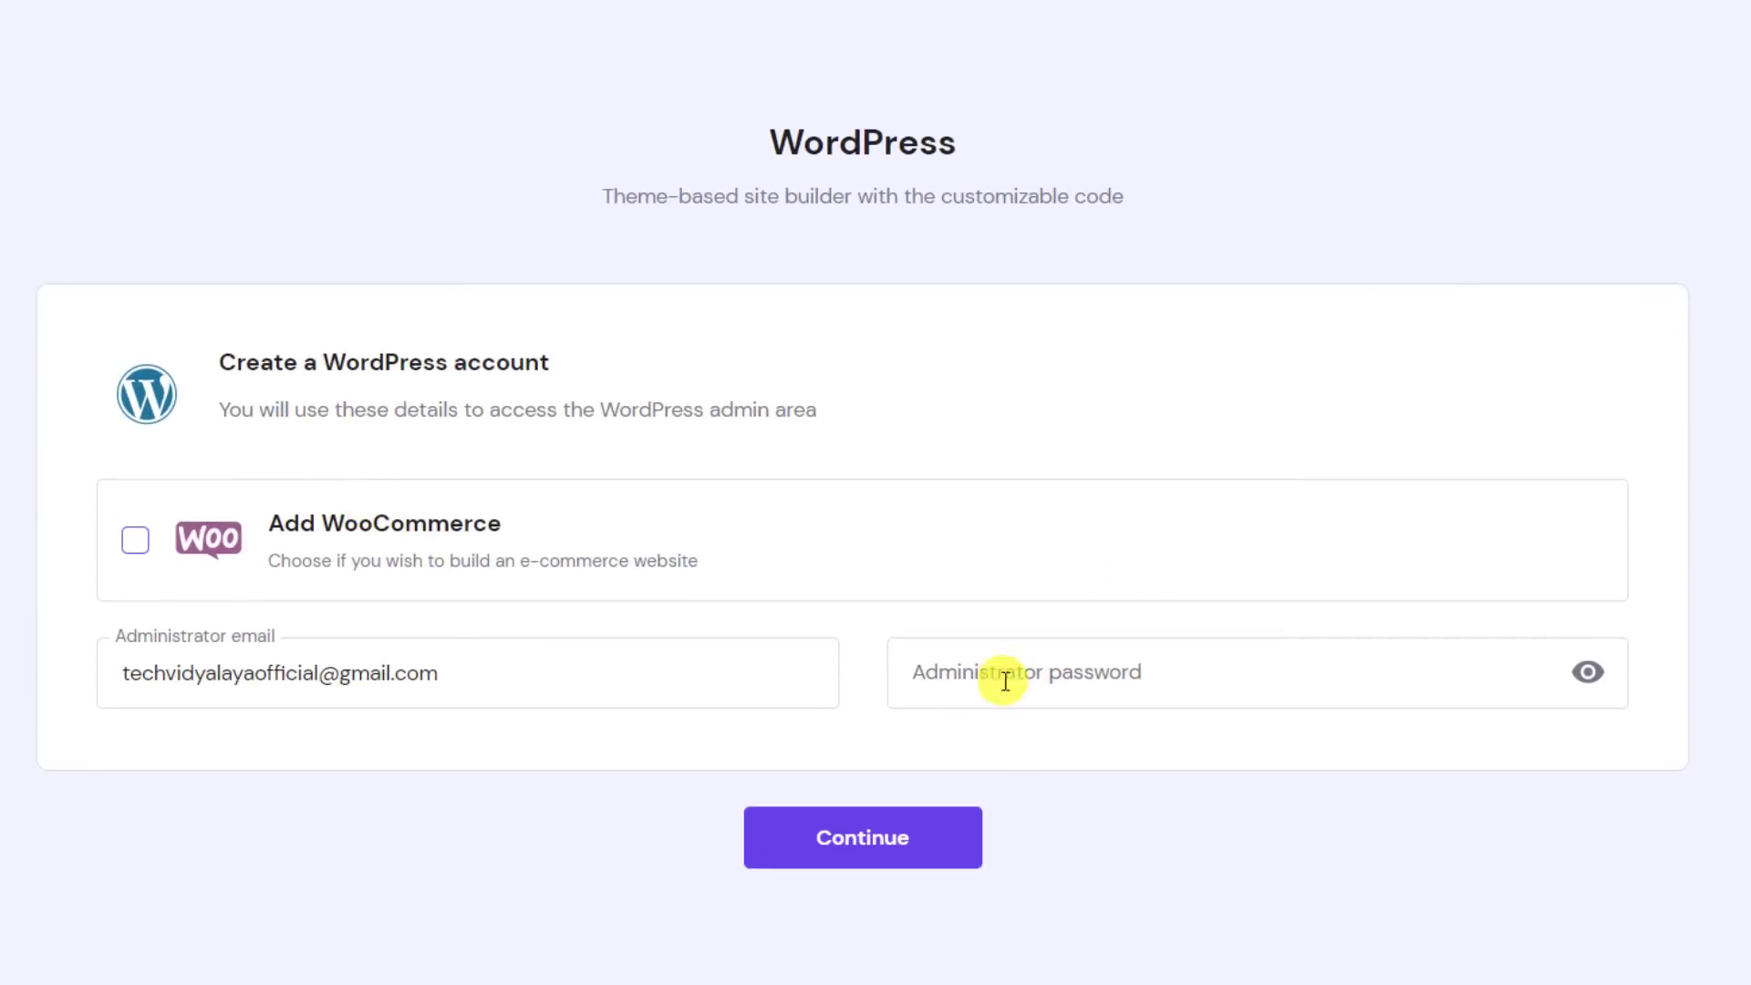
Add WooCommerce to the WordPress account, paste the administrator password, and submit the account details
{"action": "left_click", "coordinate": [516, 653]}
{"action": "left_click_drag", "start_coordinate": [516, 653], "coordinate": [2, 653]}
{"action": "left_click", "coordinate": [5, 657]}
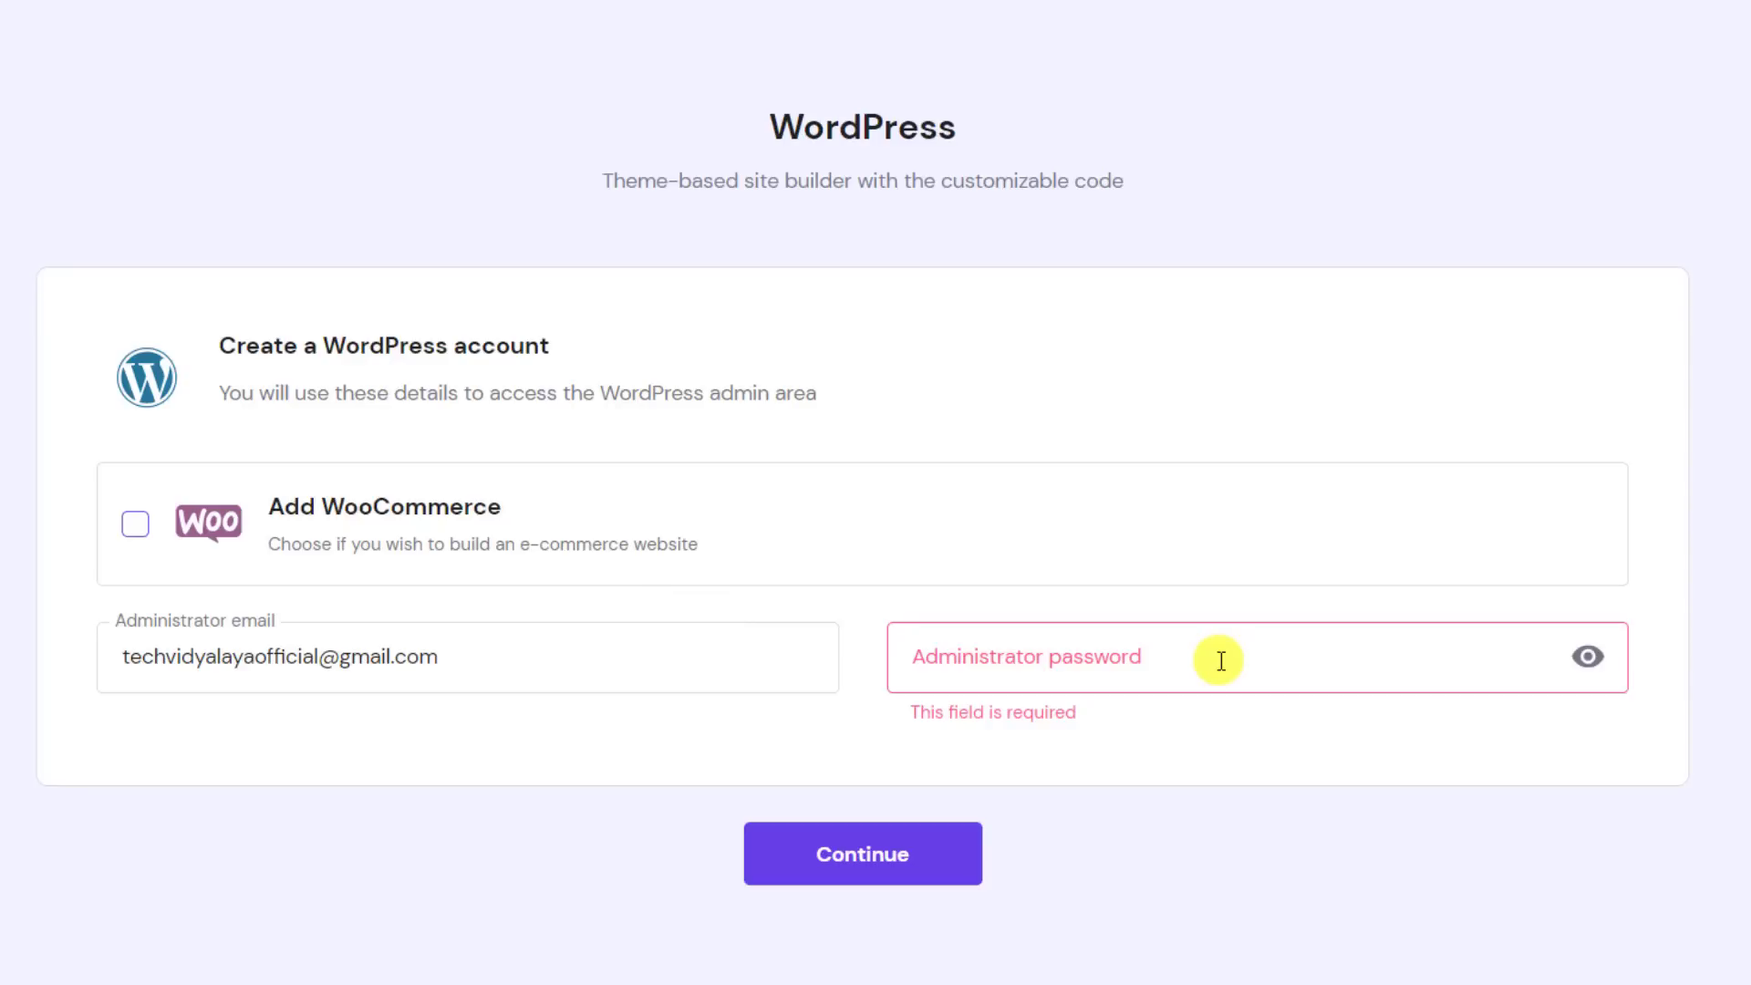
{"action": "left_click", "coordinate": [575, 653]}
{"action": "double_click", "coordinate": [575, 652]}
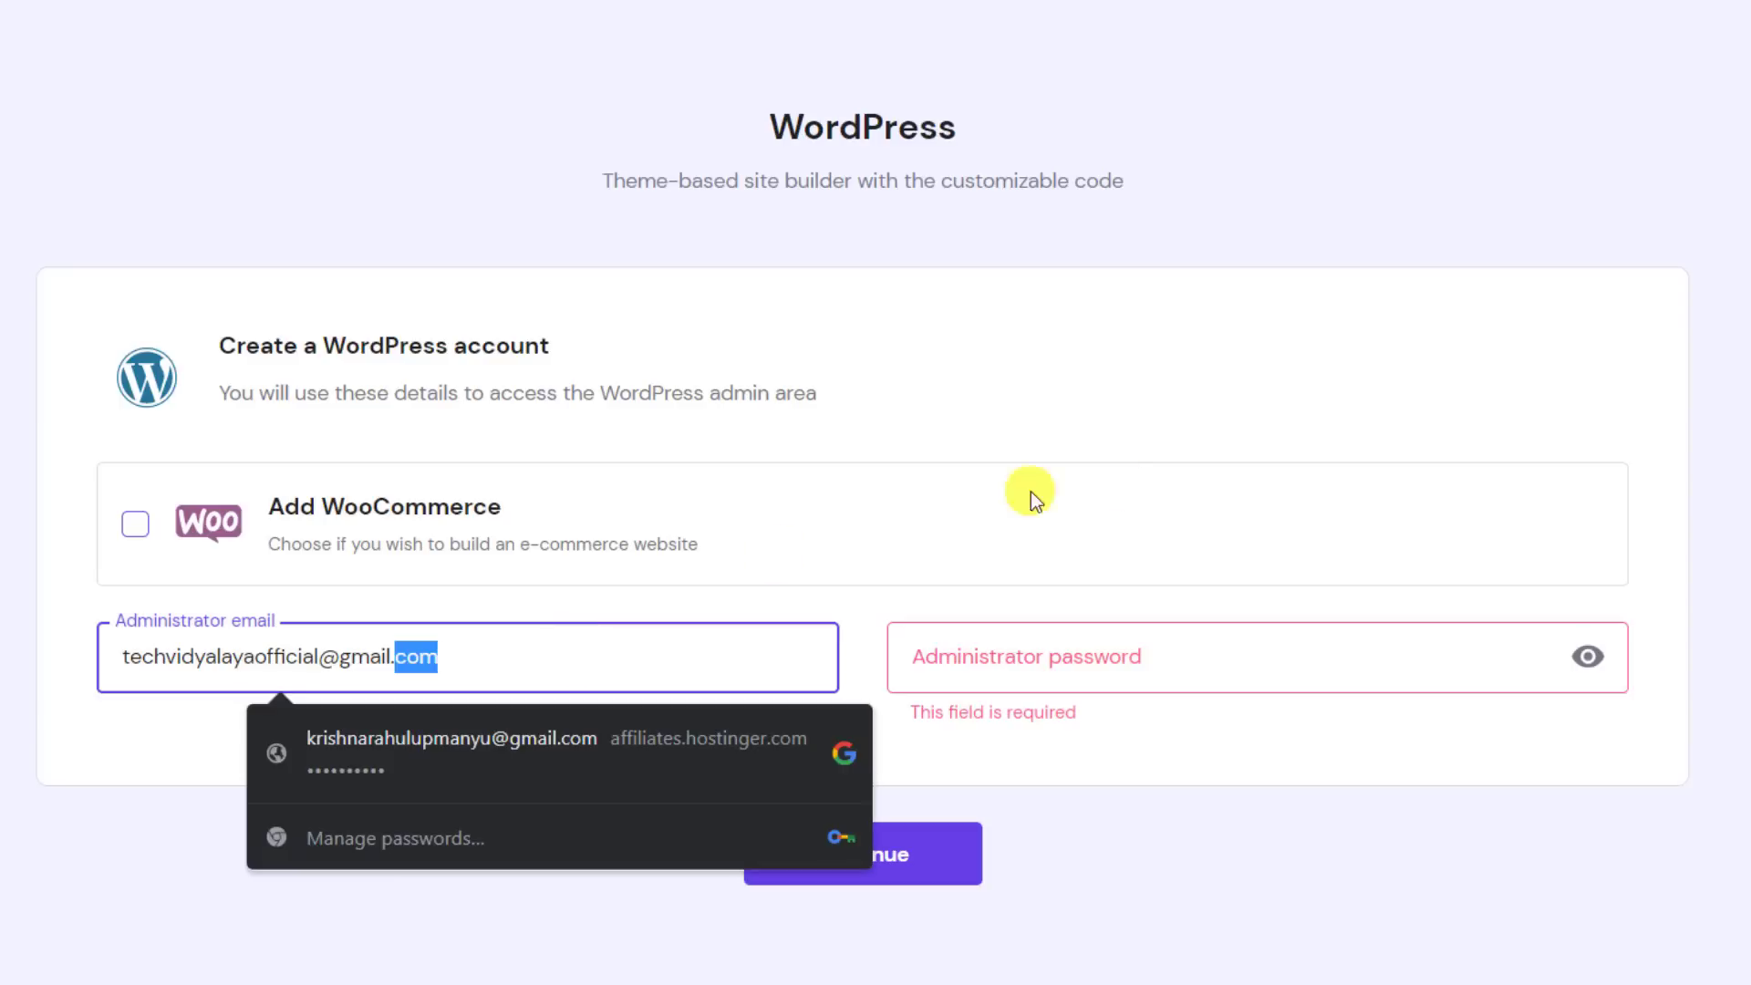
{"action": "left_click", "coordinate": [1130, 489]}
{"action": "left_click", "coordinate": [1114, 653]}
{"action": "key", "text": "ctrl+v"}
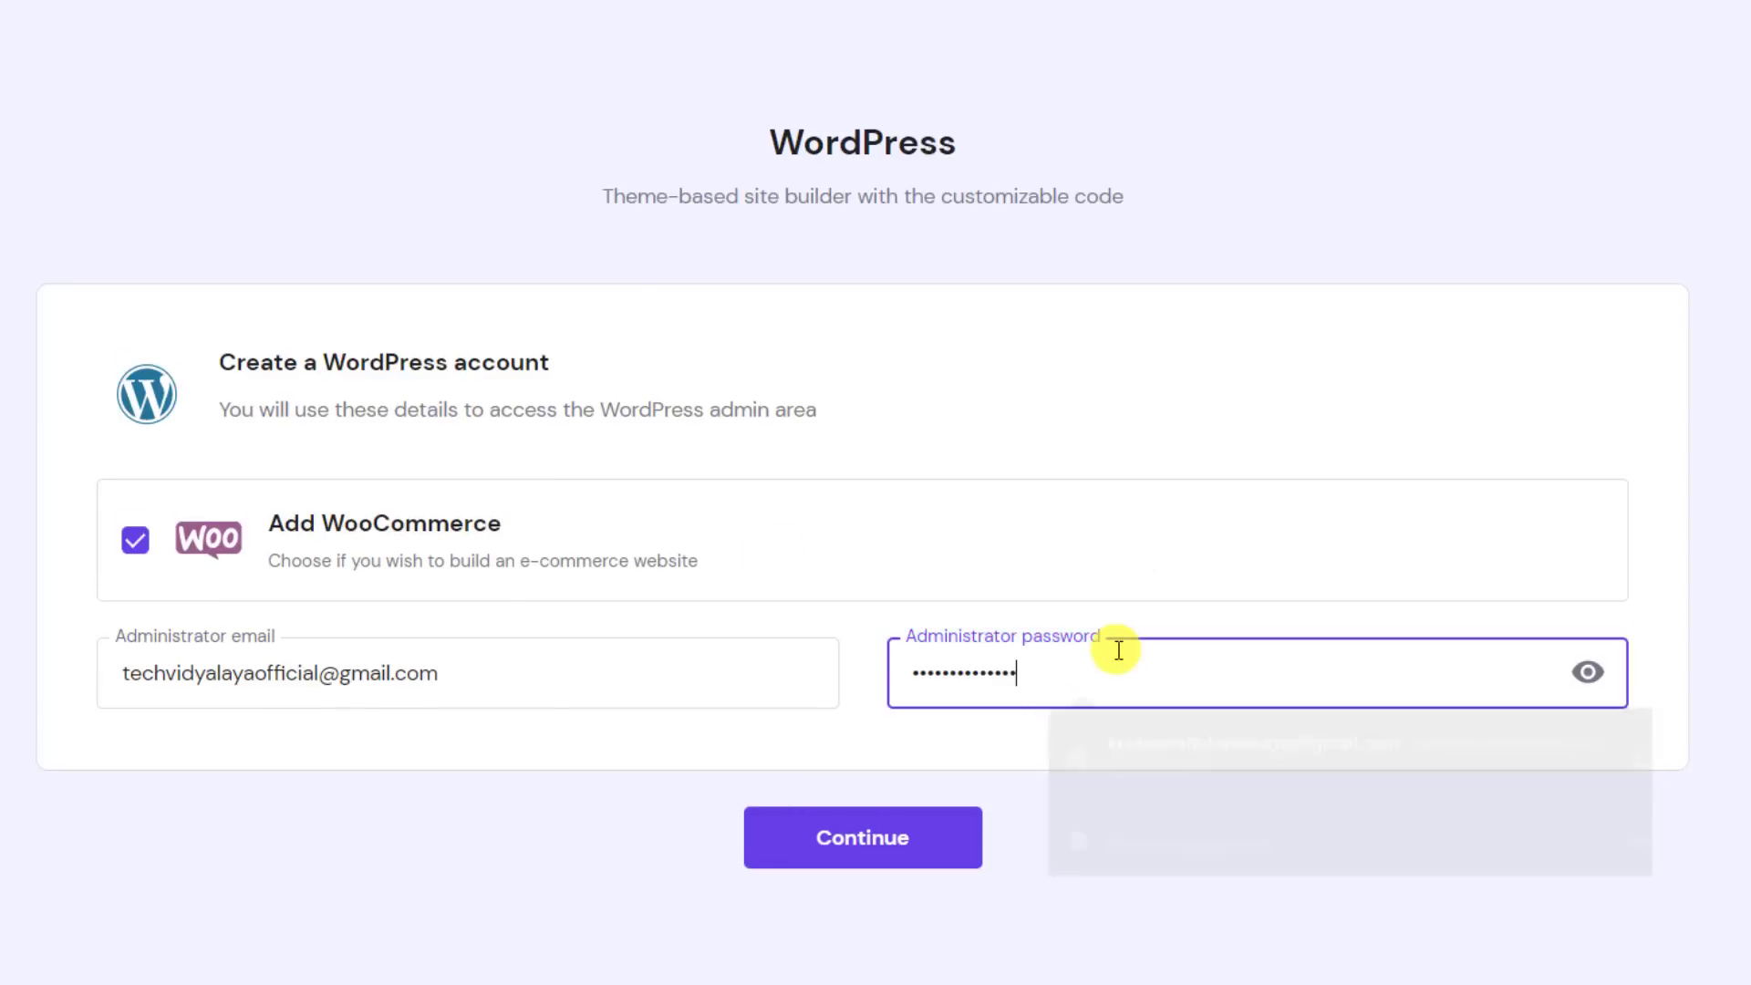
{"action": "left_click", "coordinate": [930, 765]}
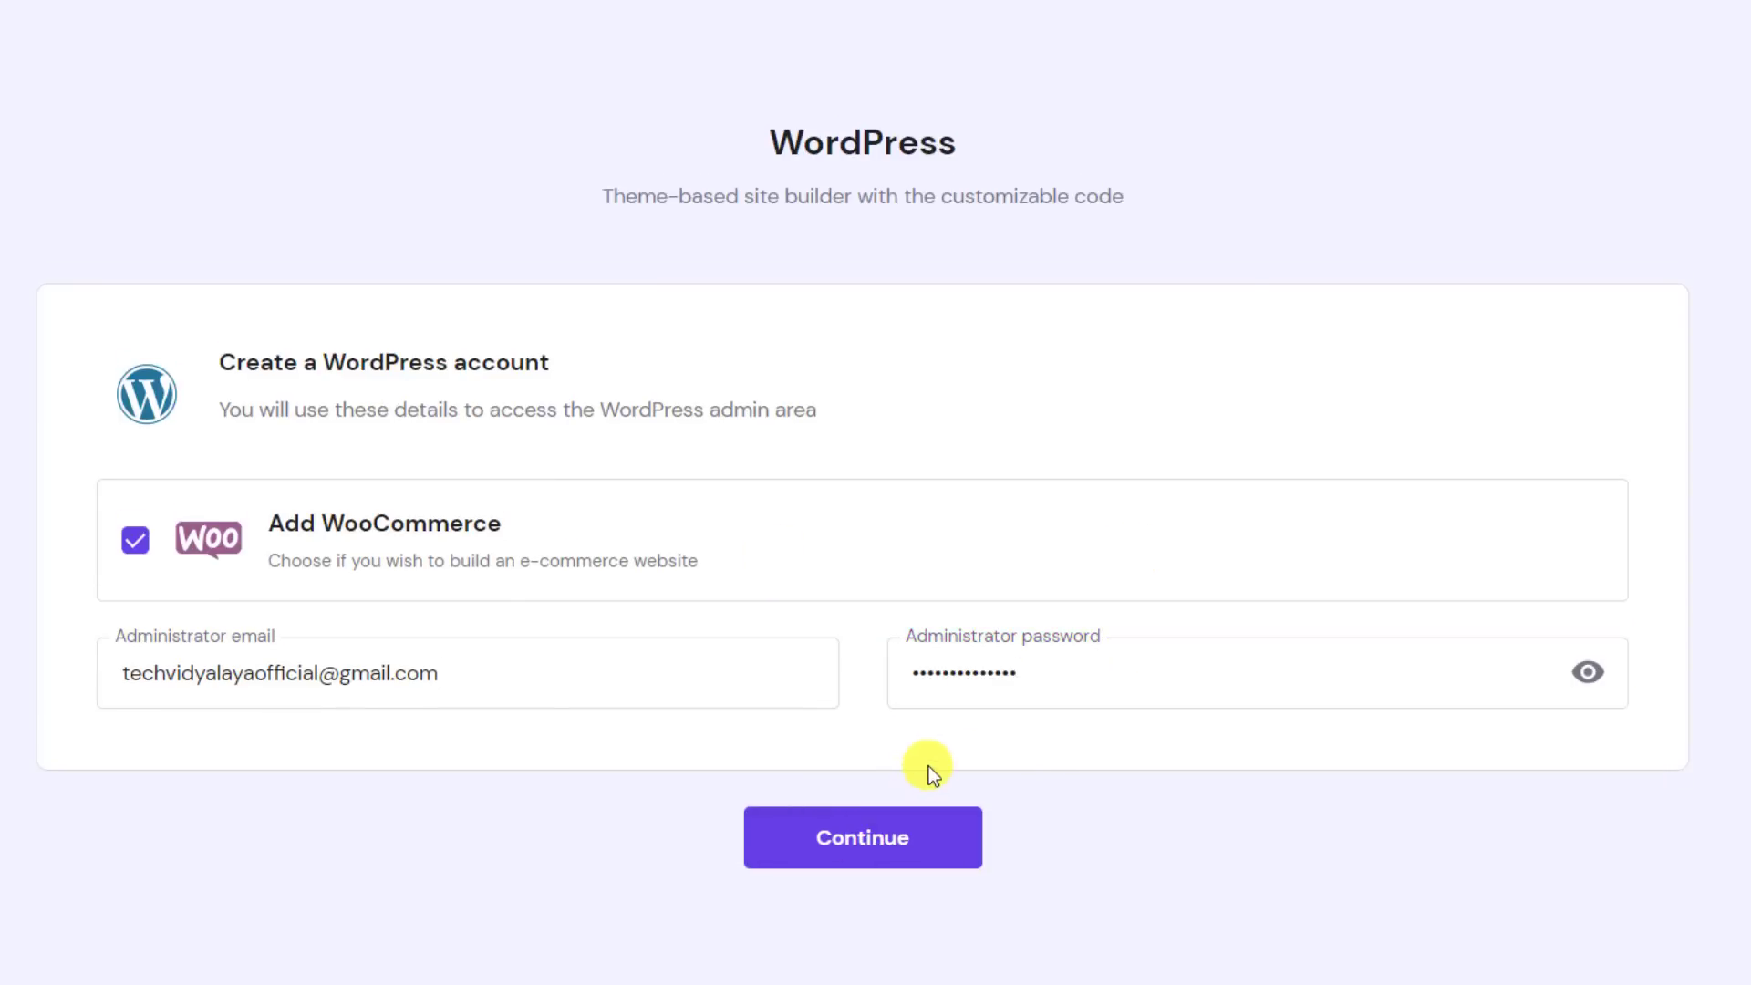
{"action": "left_click", "coordinate": [875, 839]}
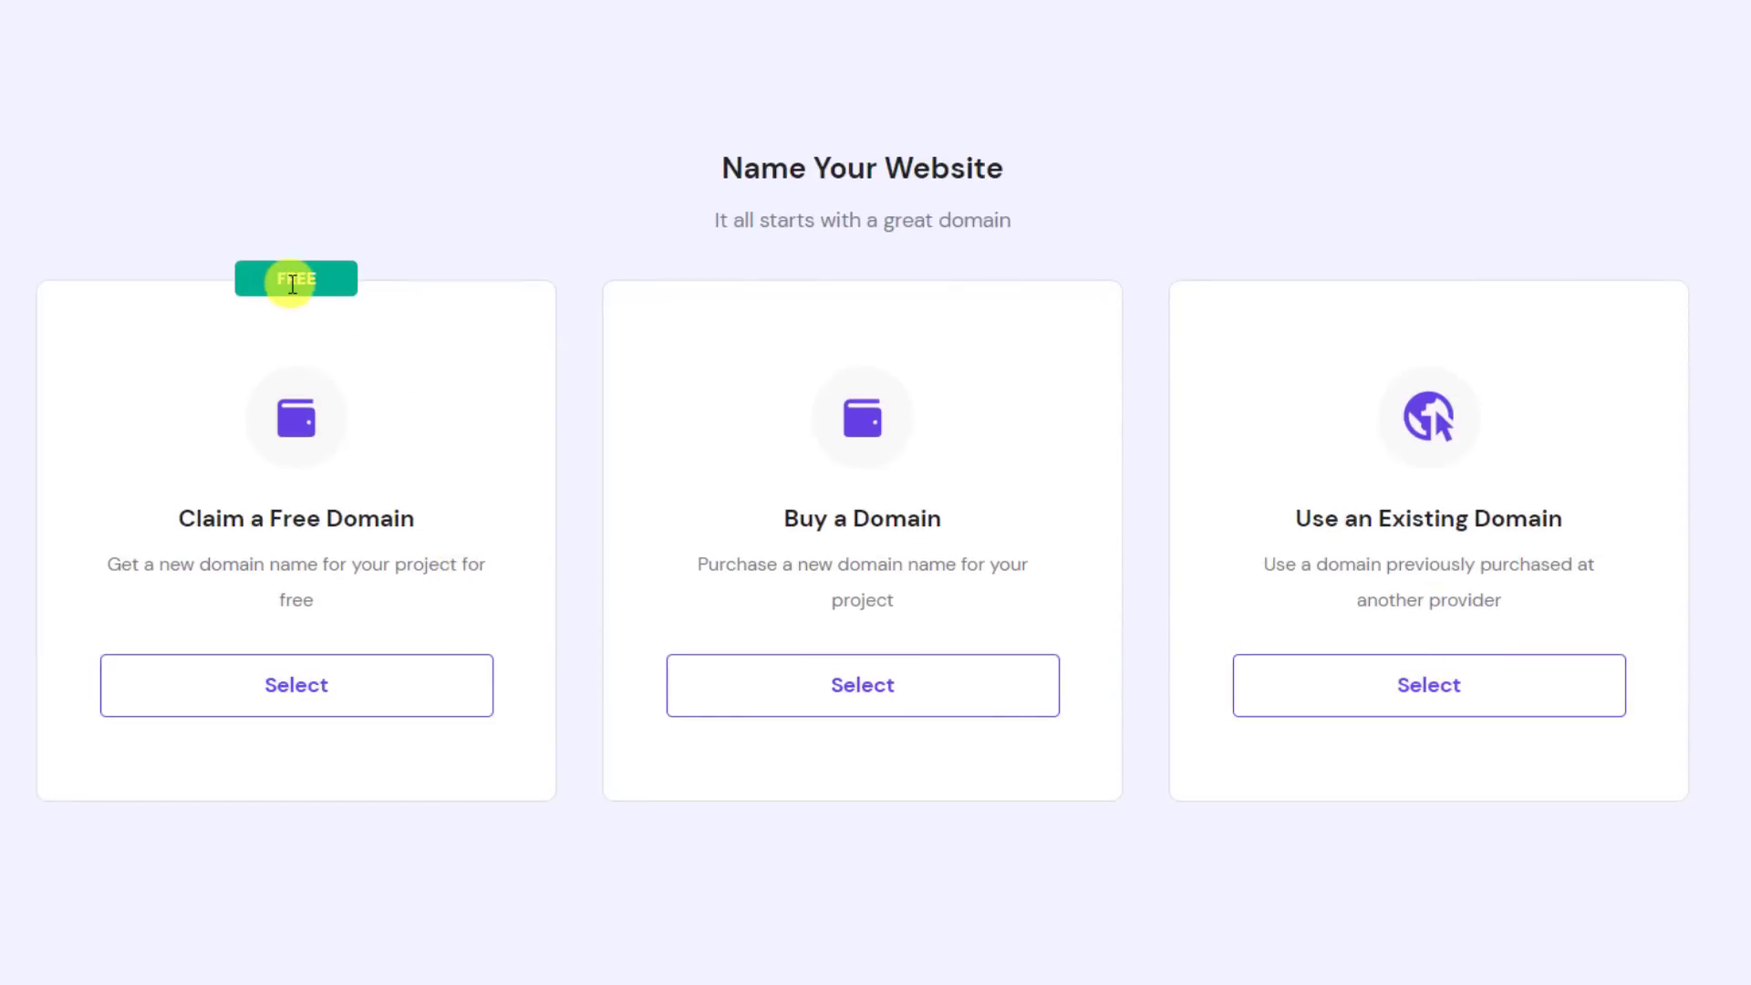
Claim a free domain and search for techvidyalaya with the .com extension
{"action": "left_click_drag", "start_coordinate": [279, 279], "coordinate": [316, 281]}
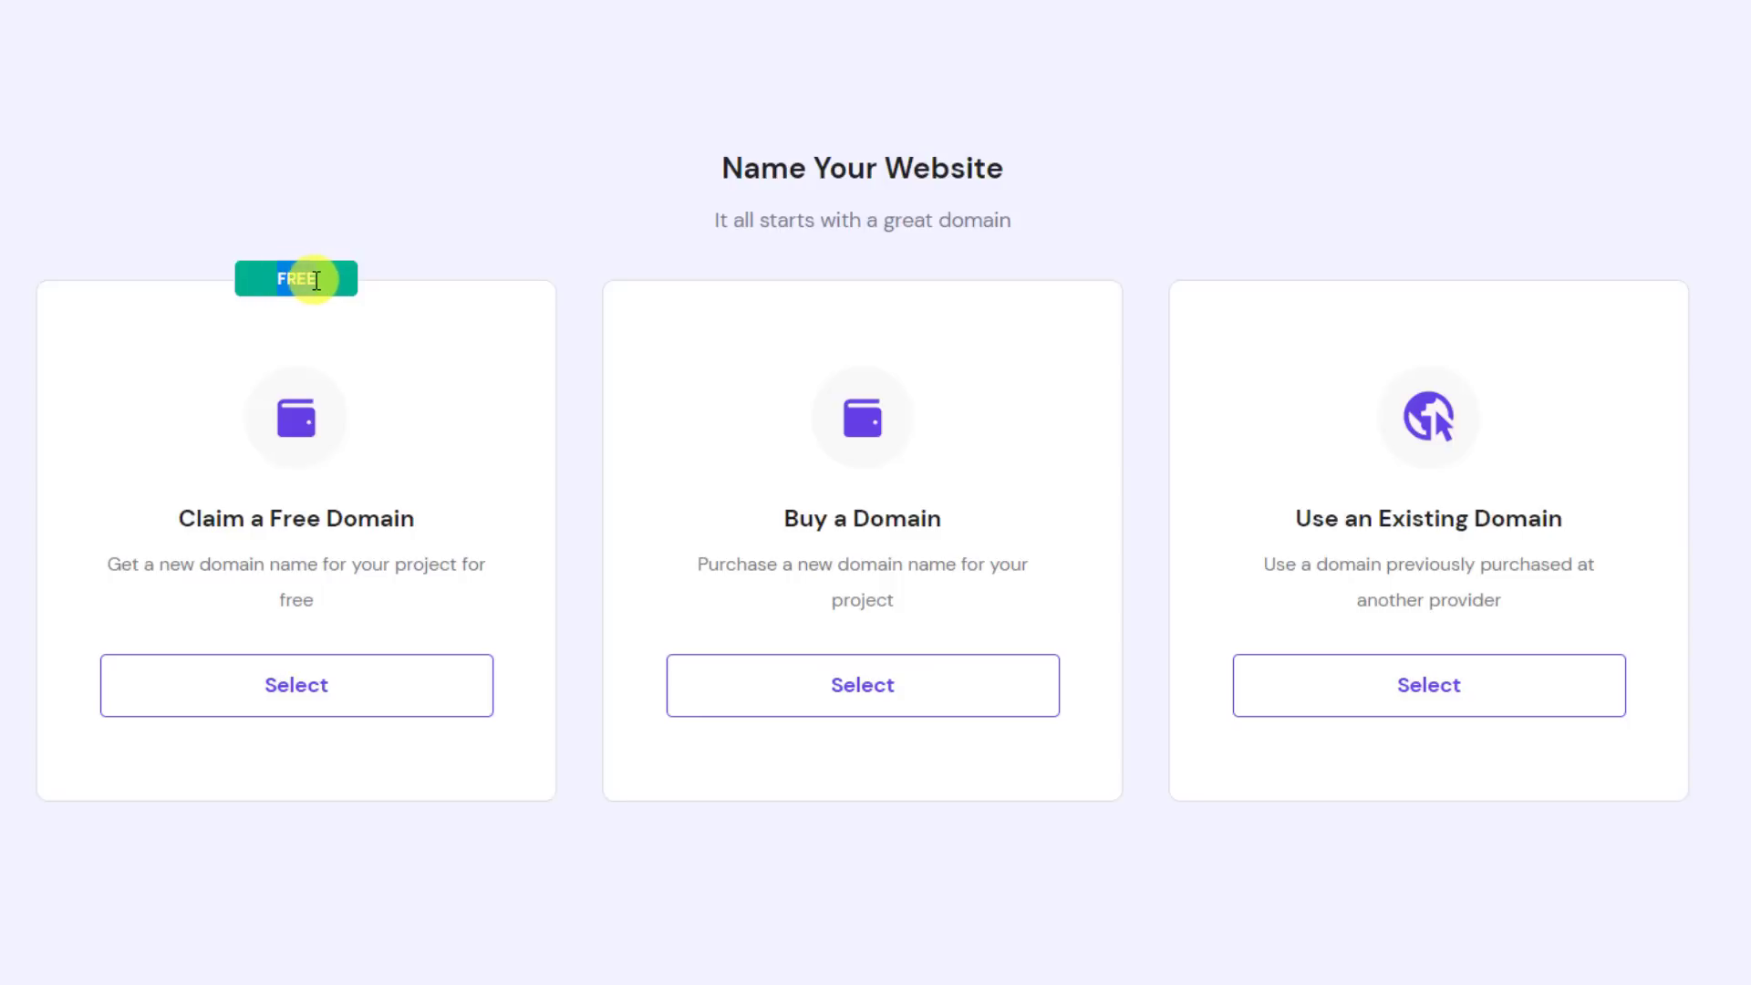
{"action": "left_click", "coordinate": [275, 684]}
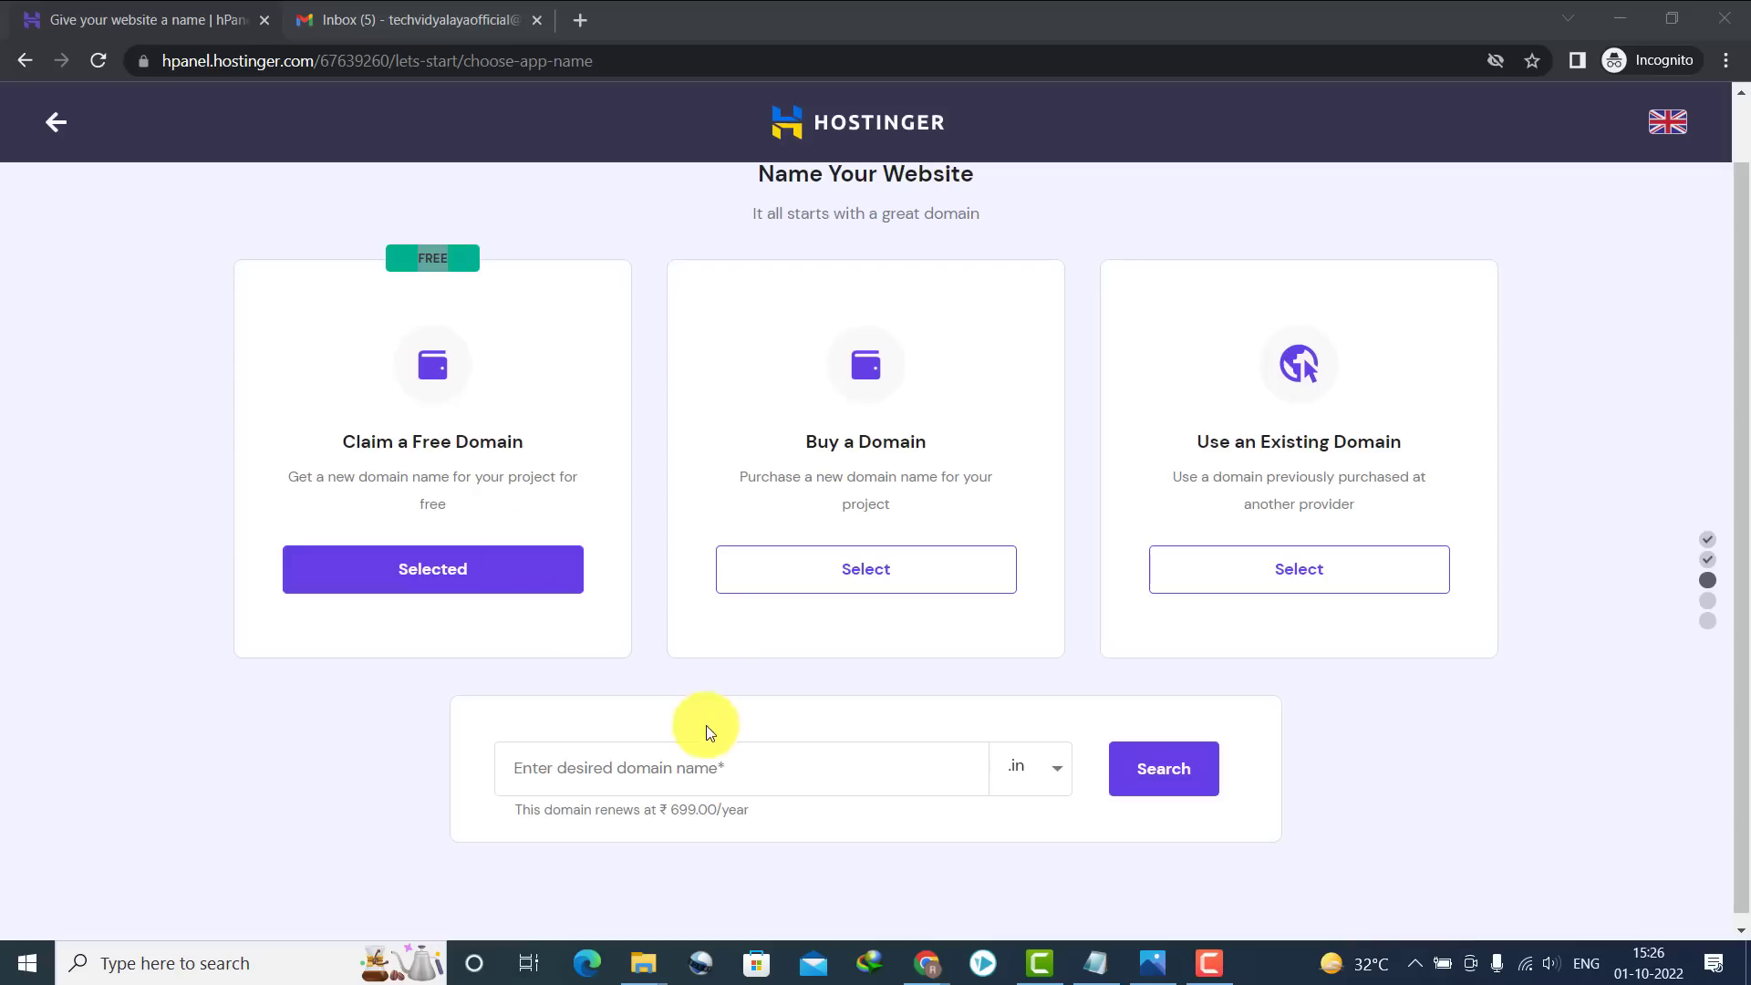
{"action": "left_click", "coordinate": [651, 843]}
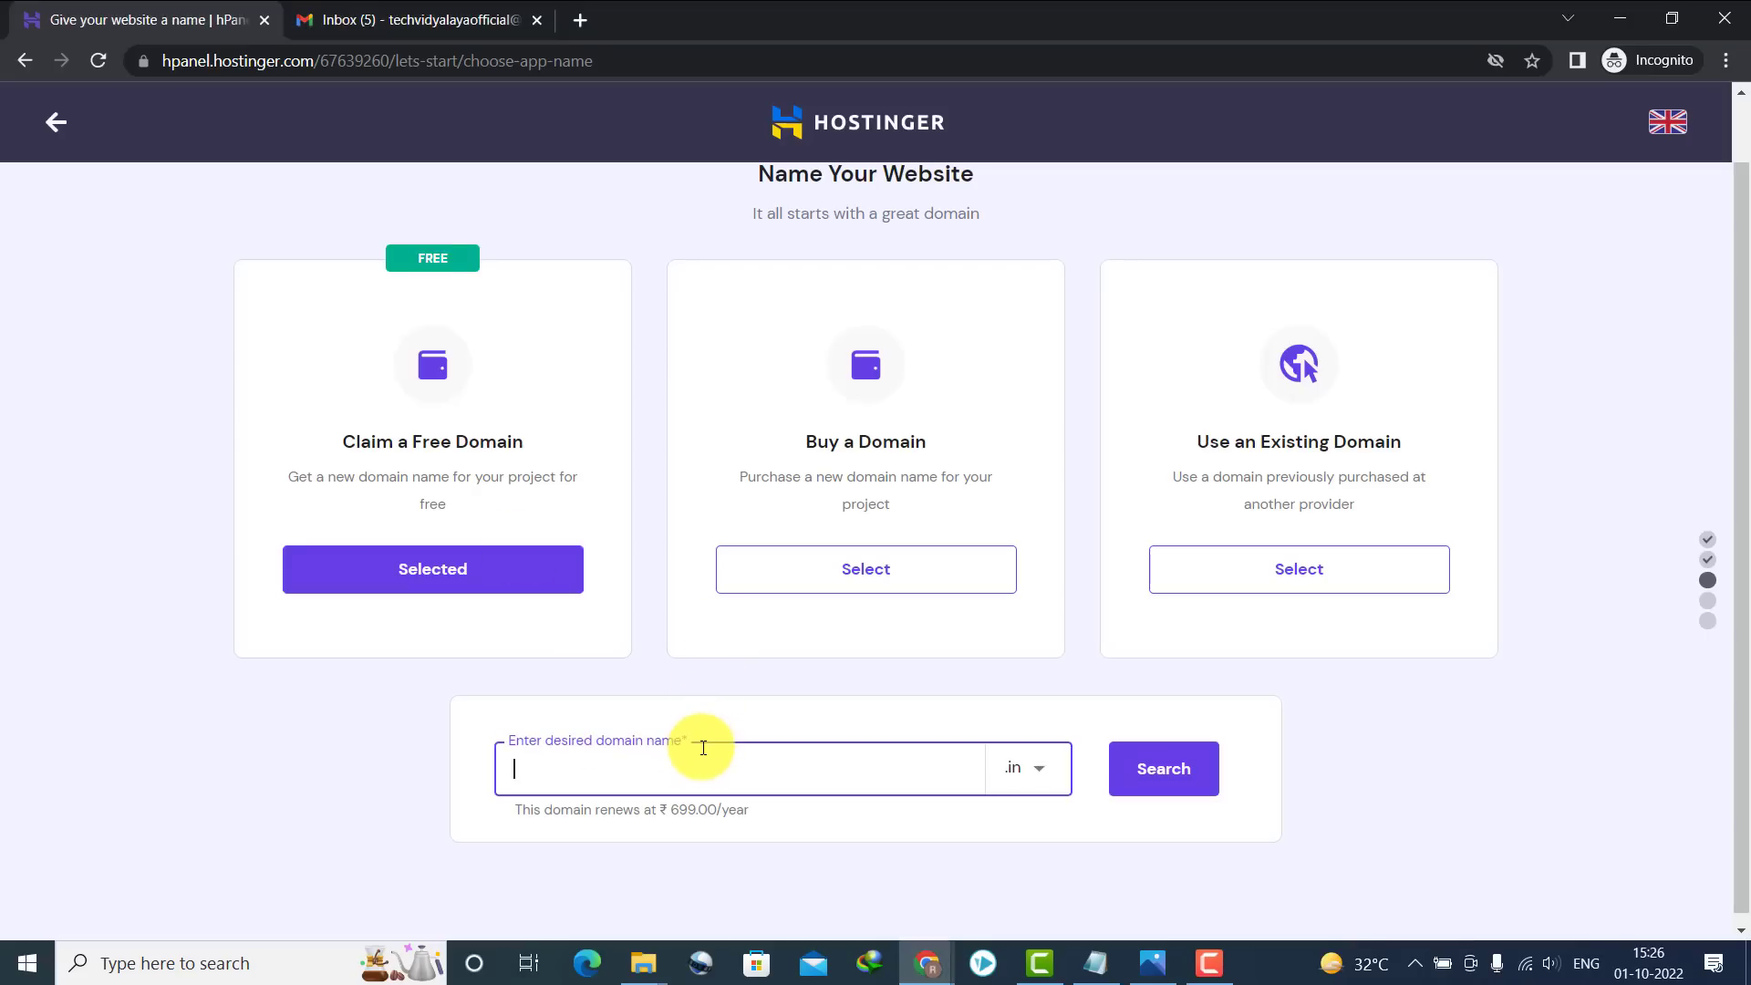
{"action": "left_click", "coordinate": [1025, 768]}
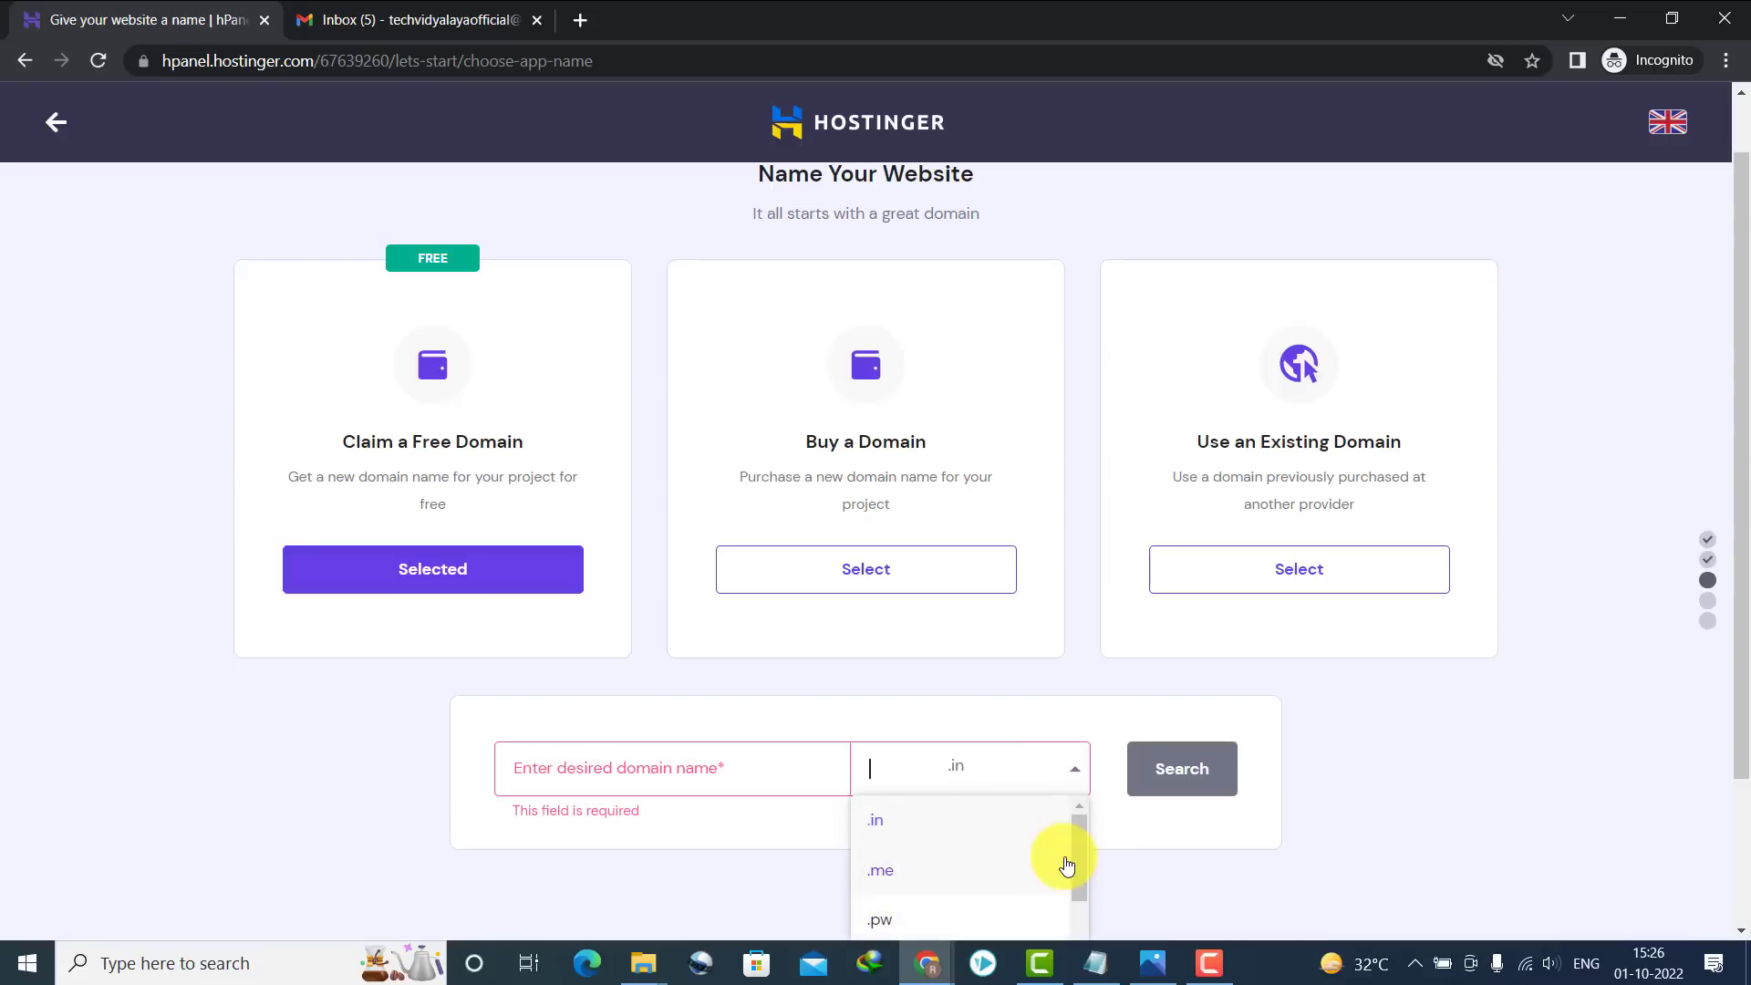
{"action": "left_click_drag", "start_coordinate": [1082, 844], "coordinate": [1080, 945]}
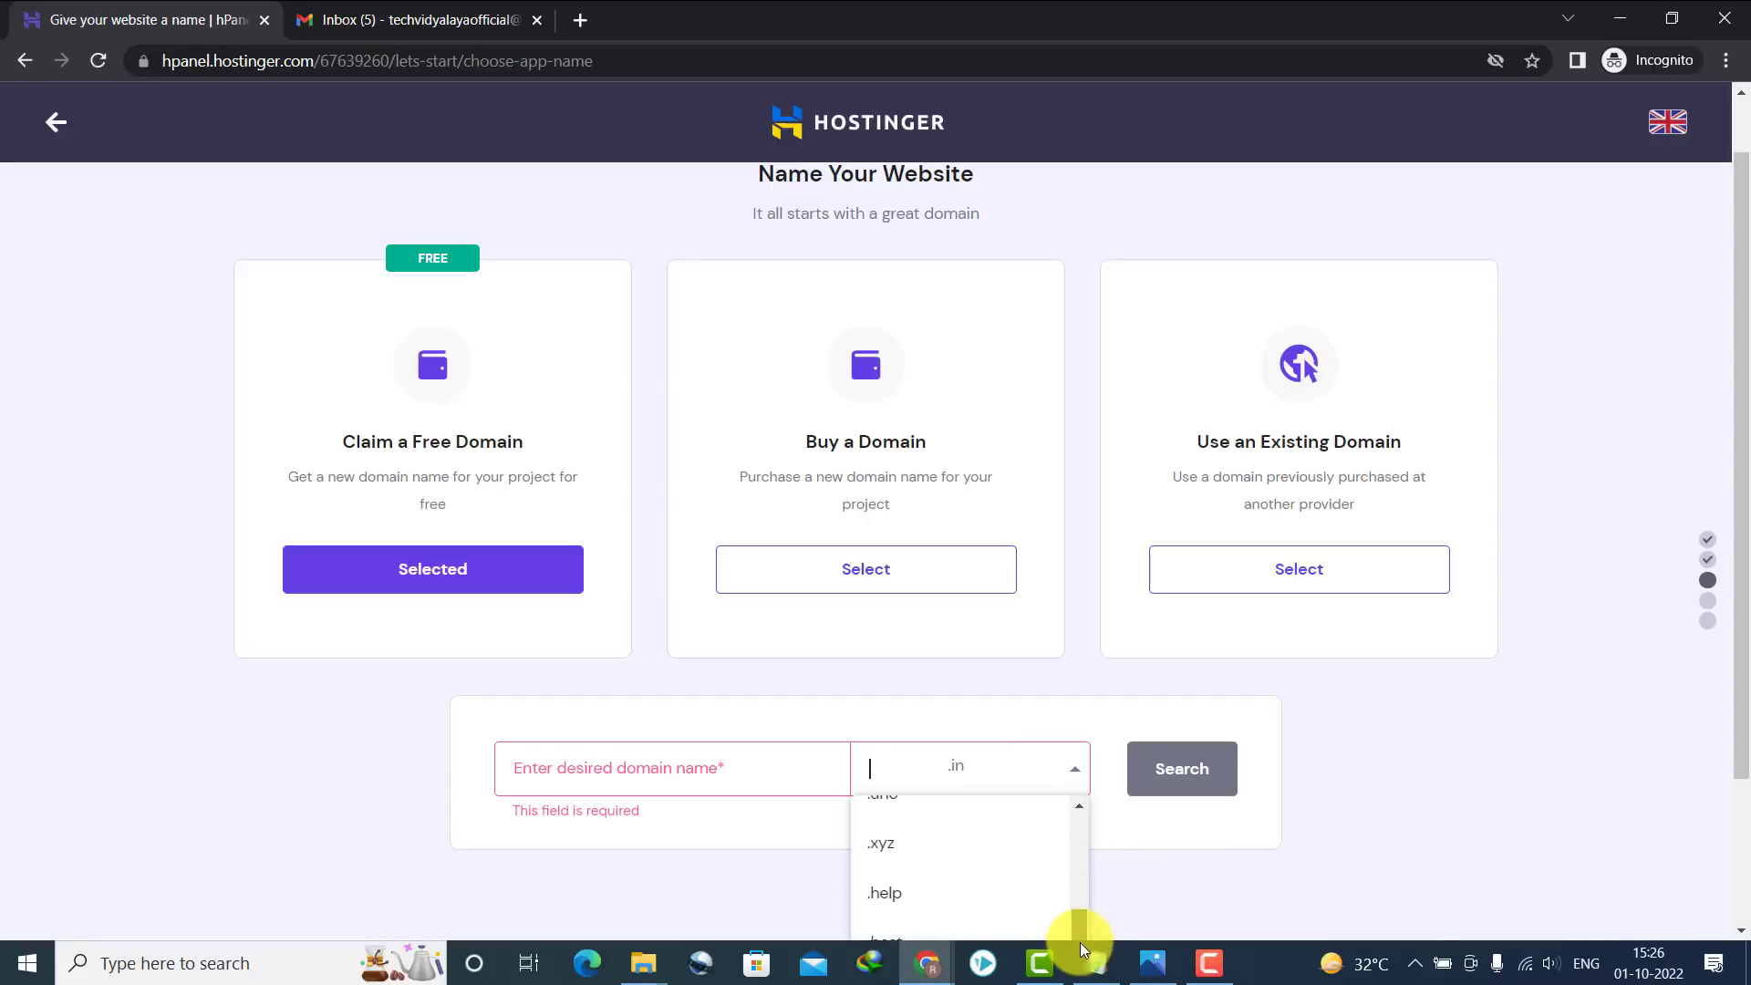
{"action": "left_click", "coordinate": [894, 928]}
{"action": "left_click", "coordinate": [665, 770]}
{"action": "type", "text": "techvidyalaya.com"}
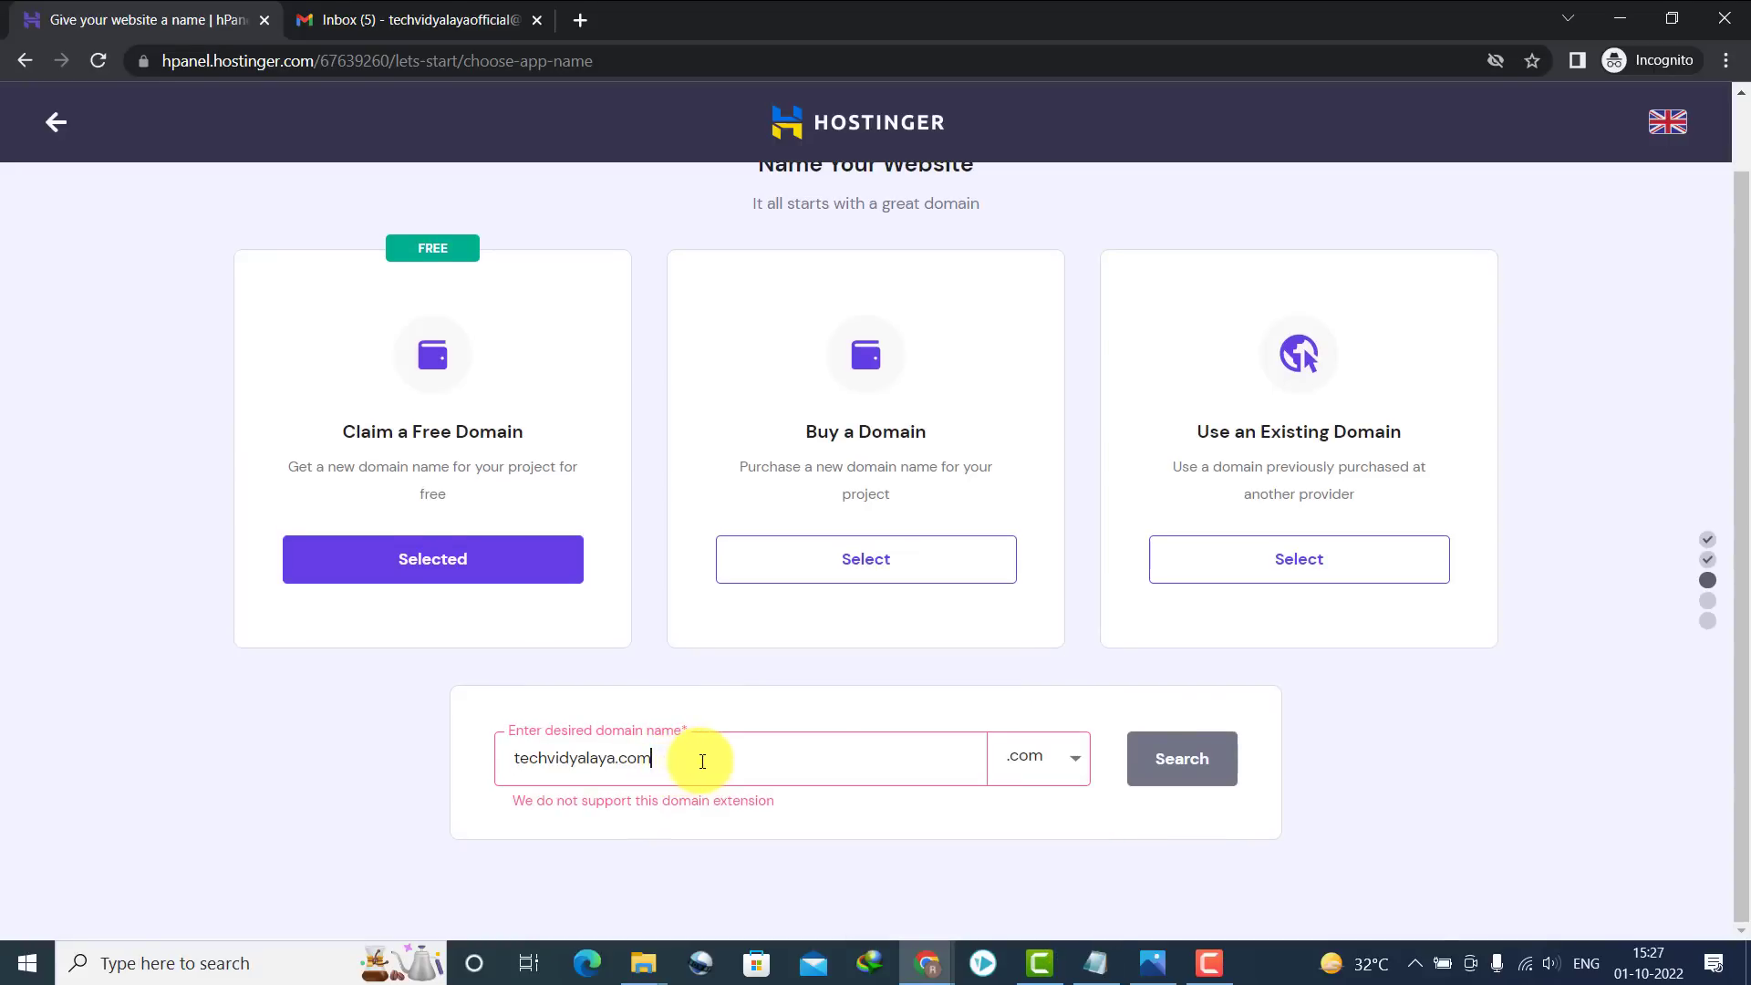
{"action": "key", "text": "BackSpace"}
{"action": "key", "text": "BackSpace"}
{"action": "key", "text": "BackSpace"}
{"action": "key", "text": "BackSpace"}
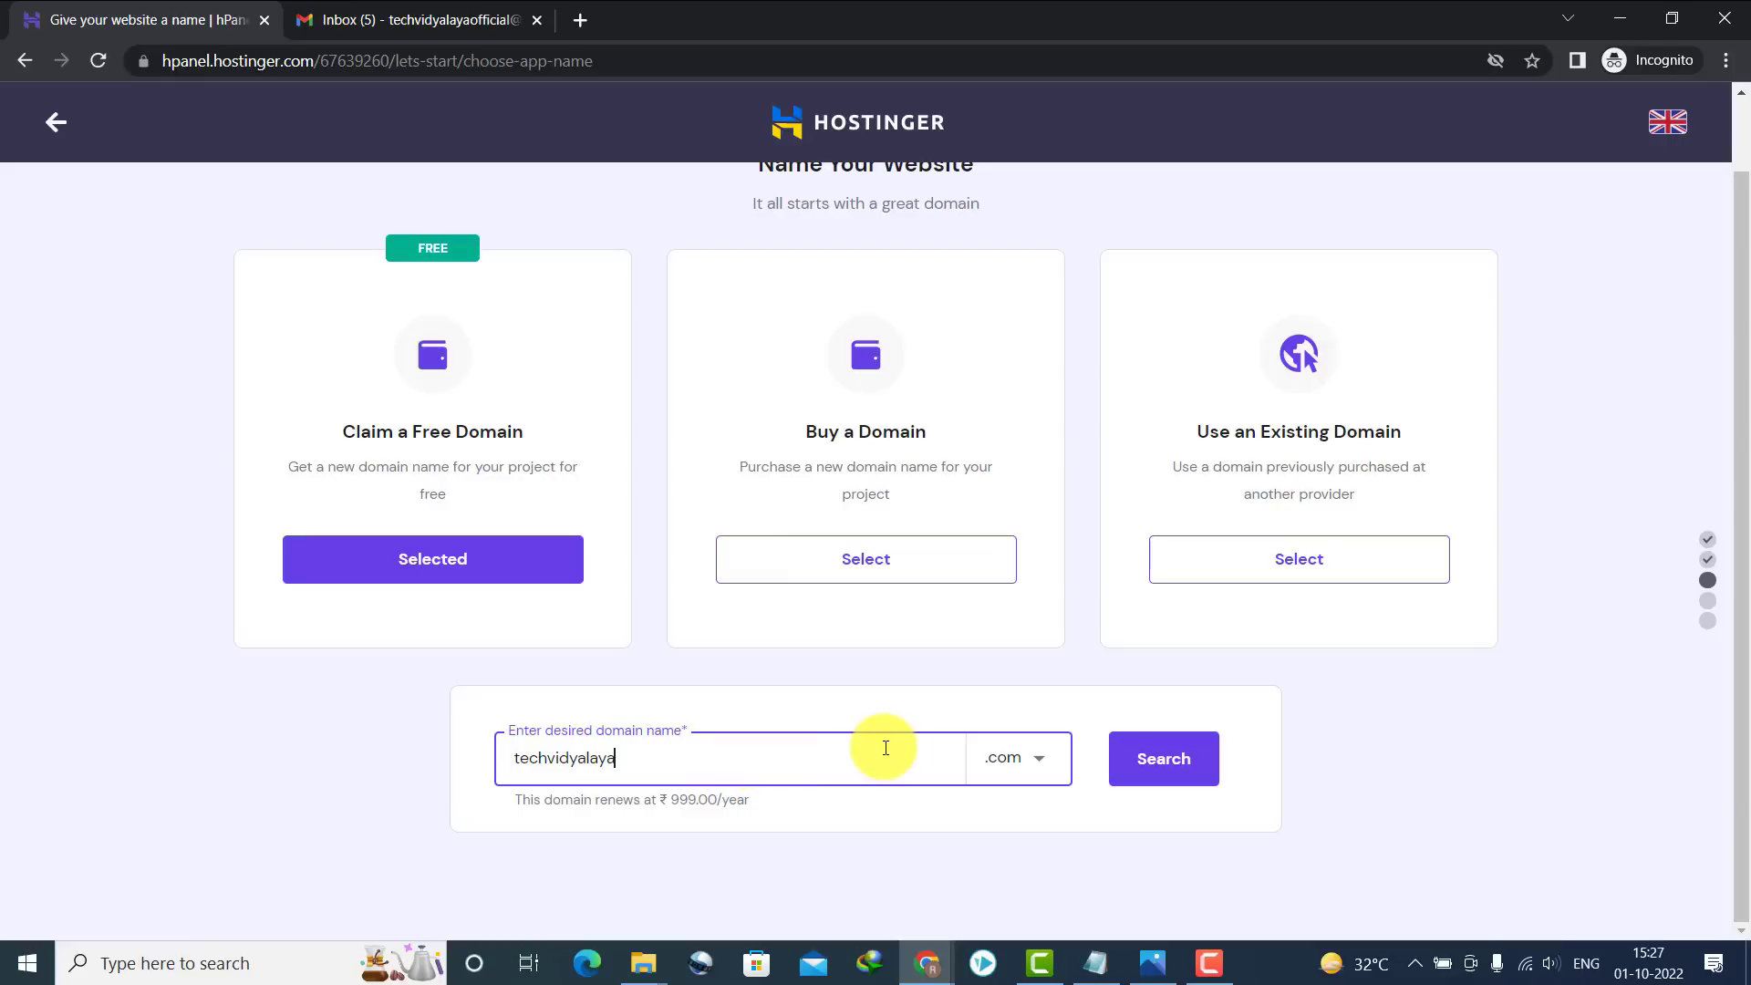
{"action": "type", "text": "."}
{"action": "double_click", "coordinate": [631, 772]}
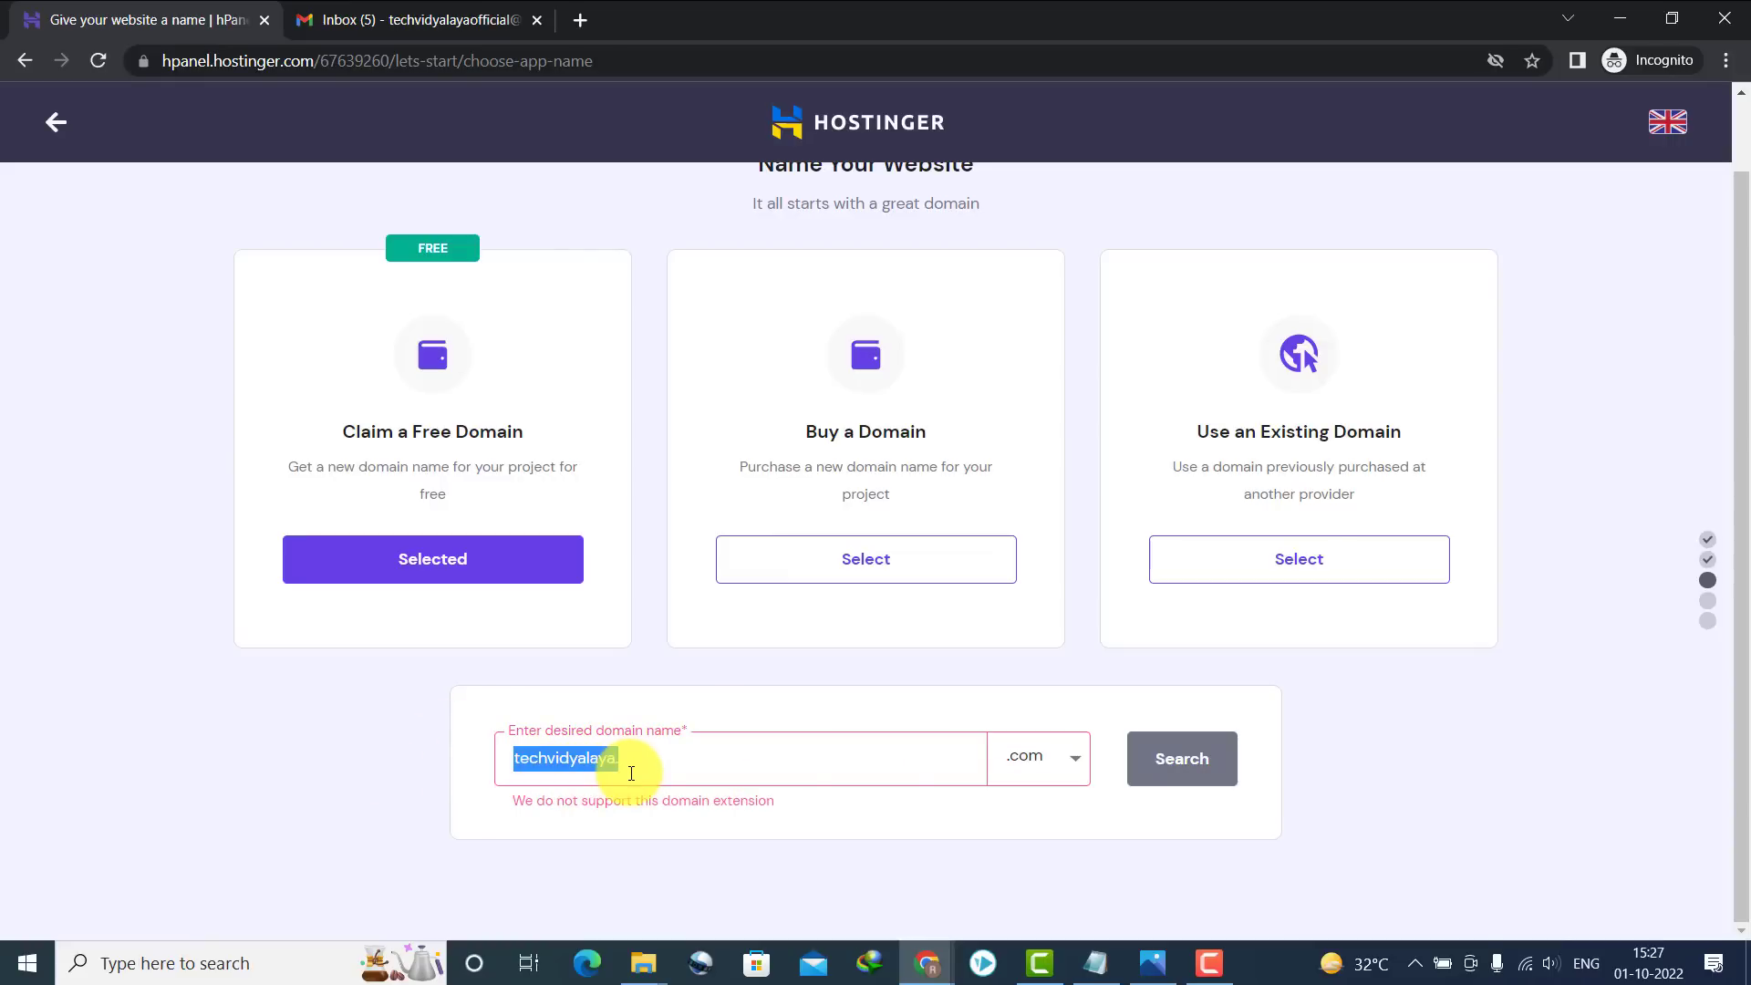
{"action": "left_click", "coordinate": [634, 771]}
{"action": "key", "text": "BackSpace"}
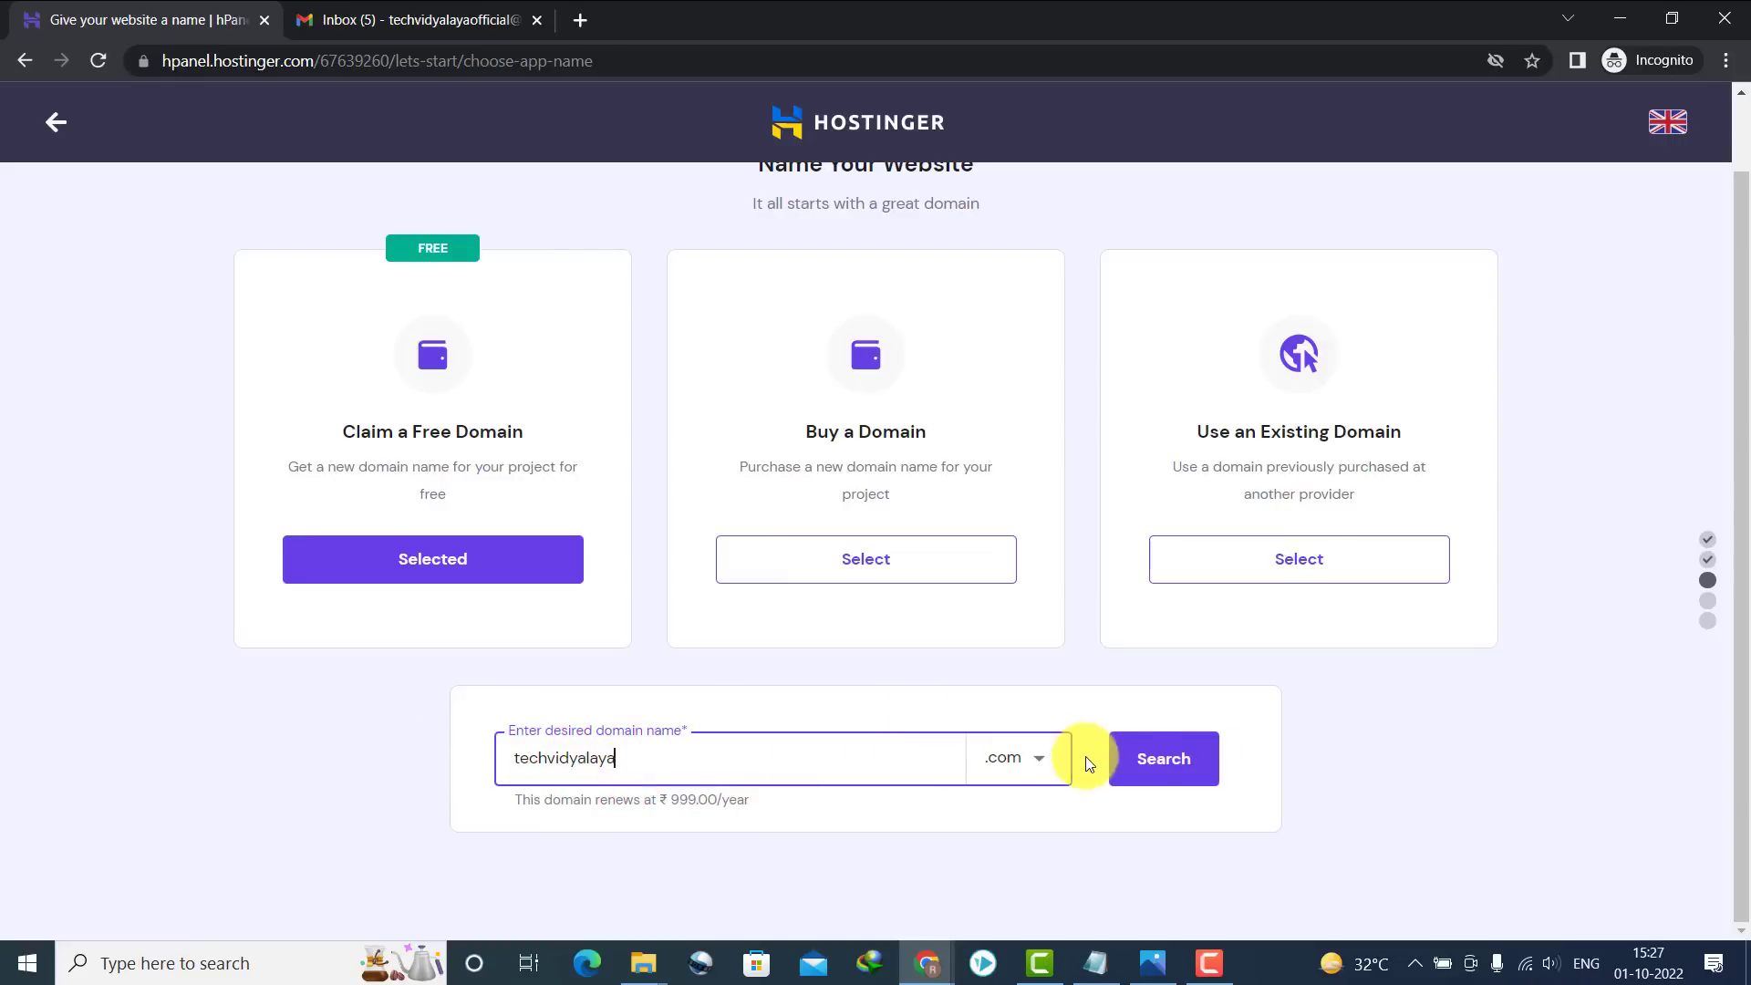
{"action": "left_click", "coordinate": [1146, 764]}
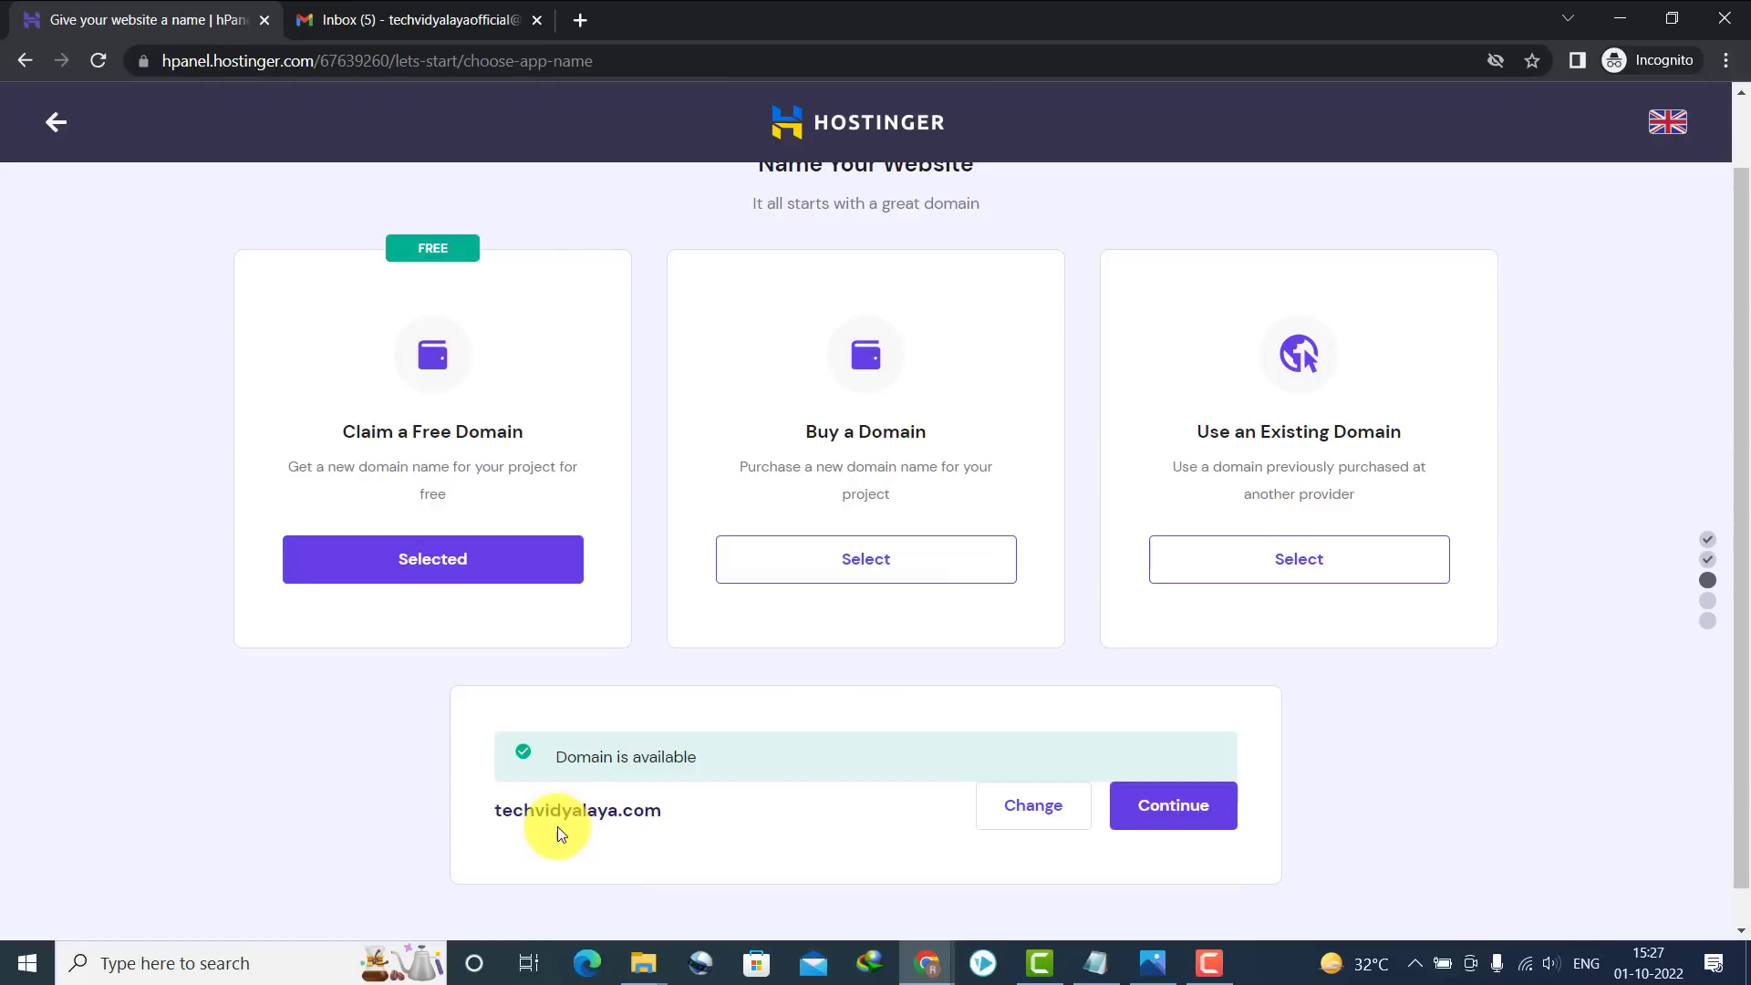
Check that techvidyalaya.com is available and accept it as the free domain
{"action": "left_click_drag", "start_coordinate": [496, 810], "coordinate": [670, 812]}
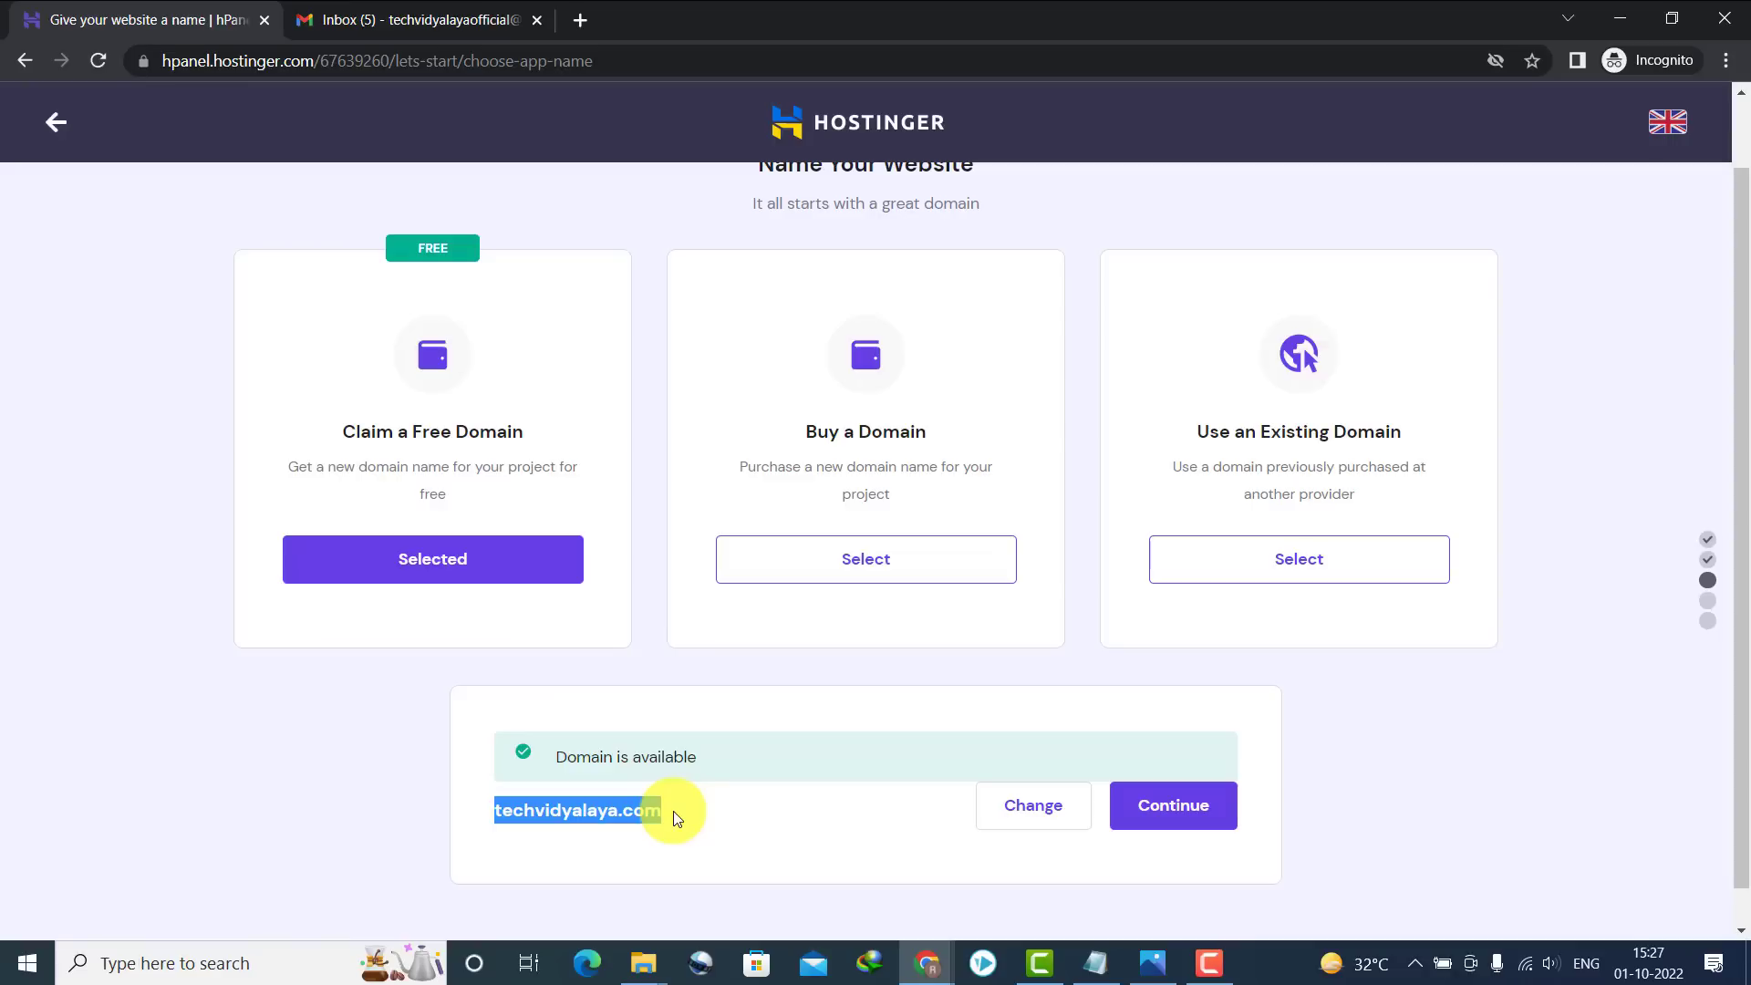
{"action": "left_click", "coordinate": [660, 813]}
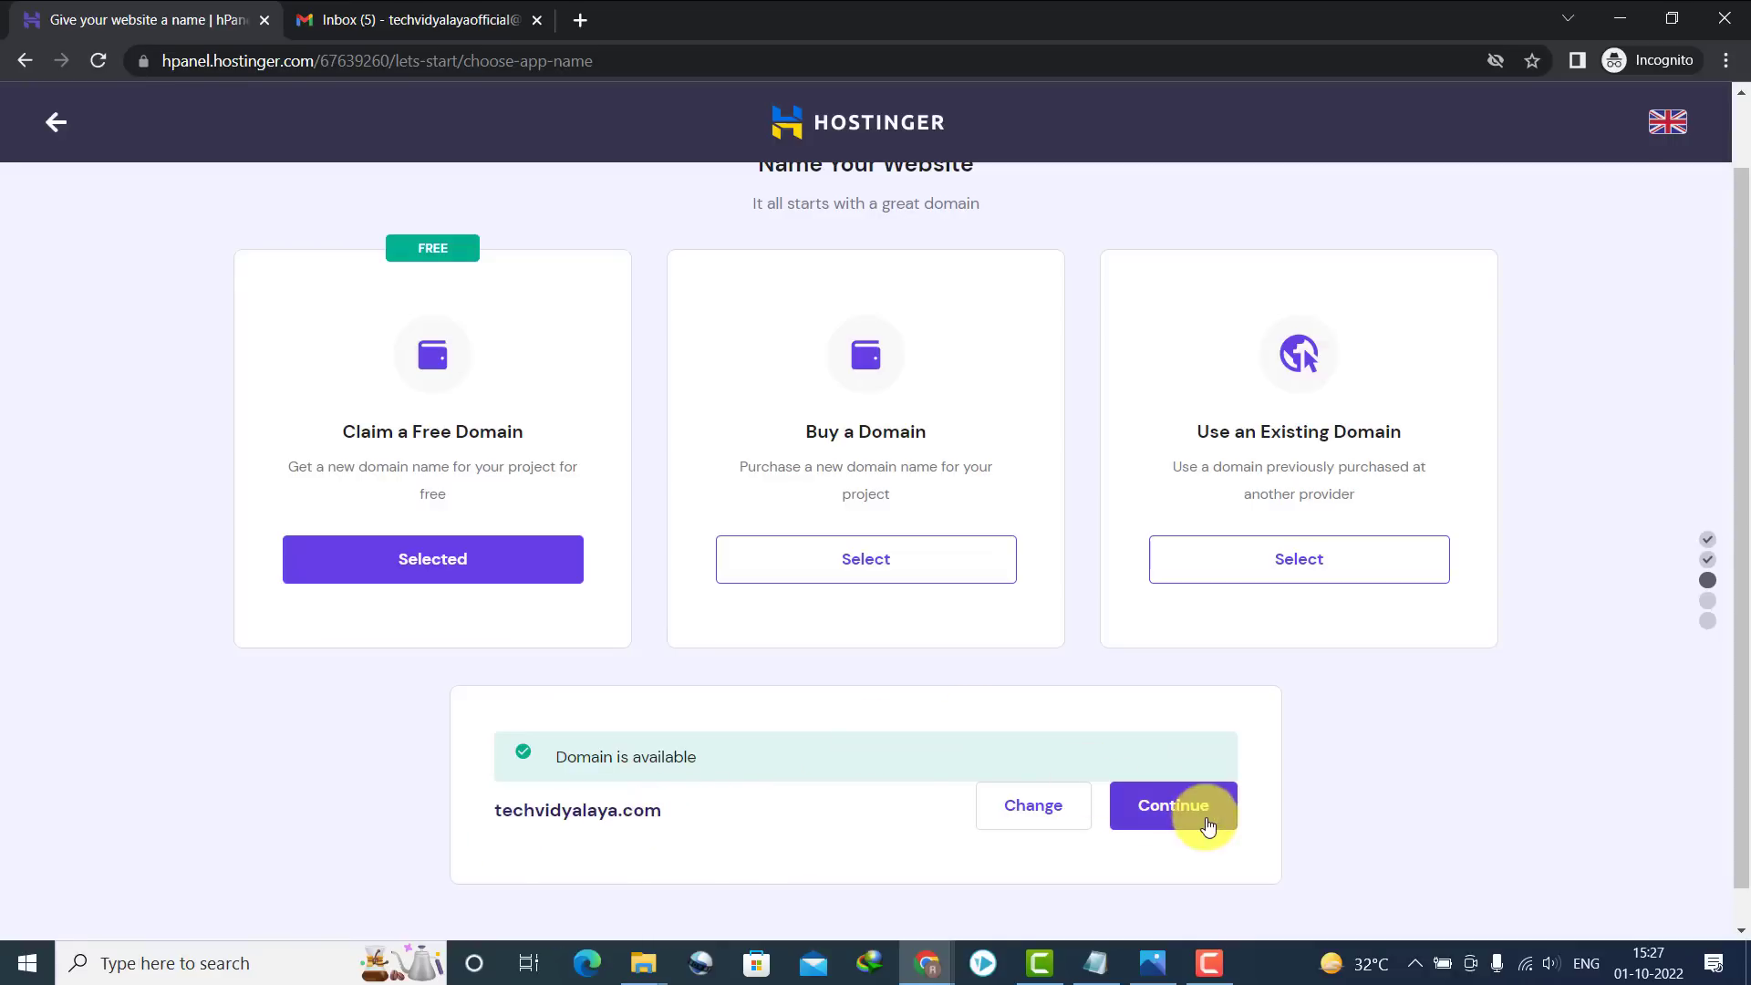
{"action": "left_click_drag", "start_coordinate": [559, 771], "coordinate": [703, 763]}
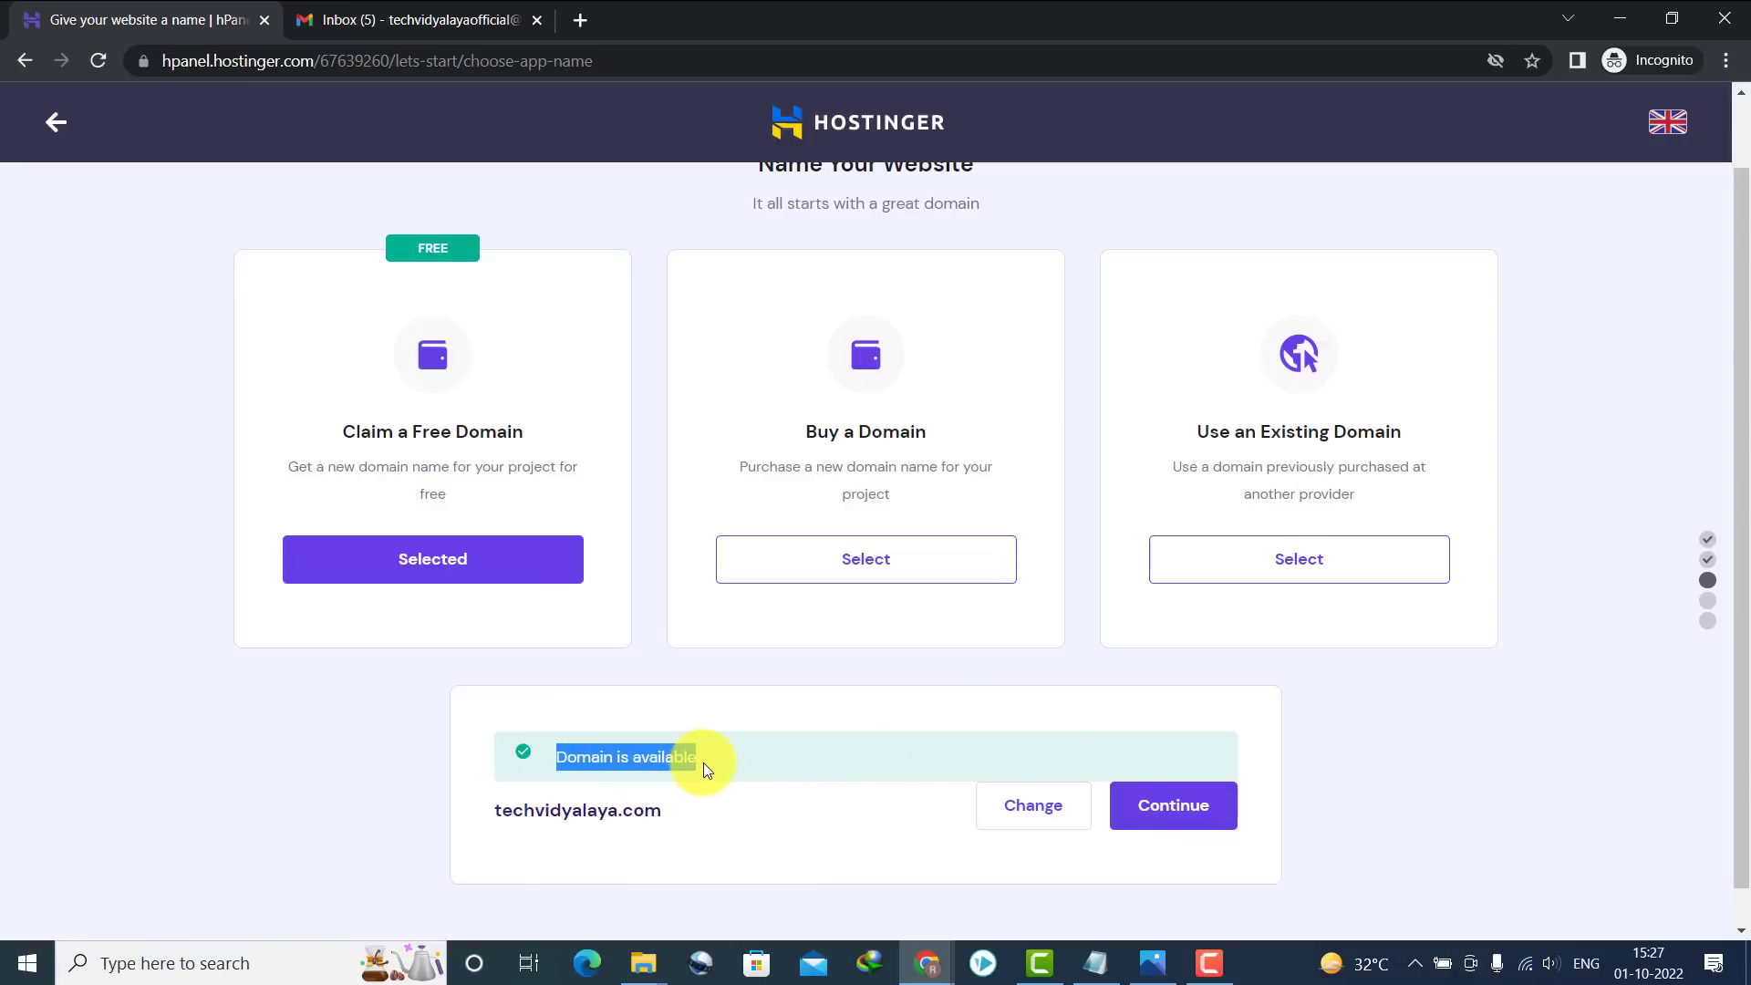
{"action": "left_click", "coordinate": [1142, 798]}
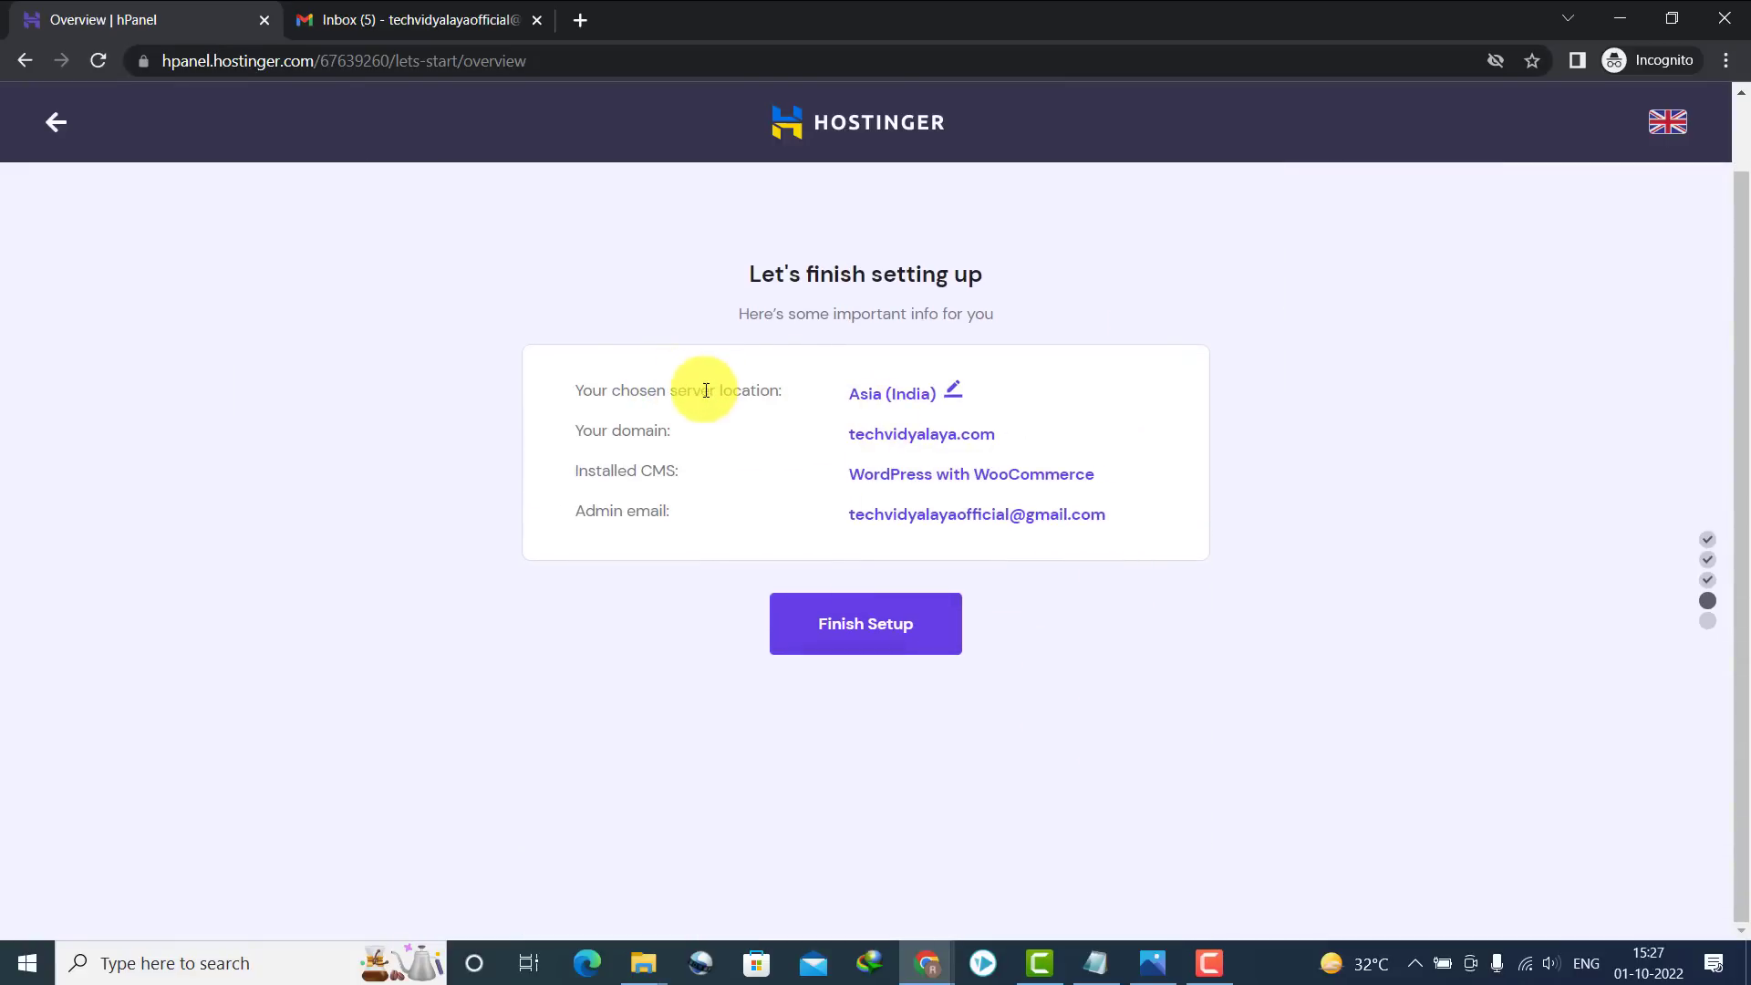
Review the server locations, keep Asia (India) unchanged, and finish the website setup
{"action": "left_click", "coordinate": [951, 390]}
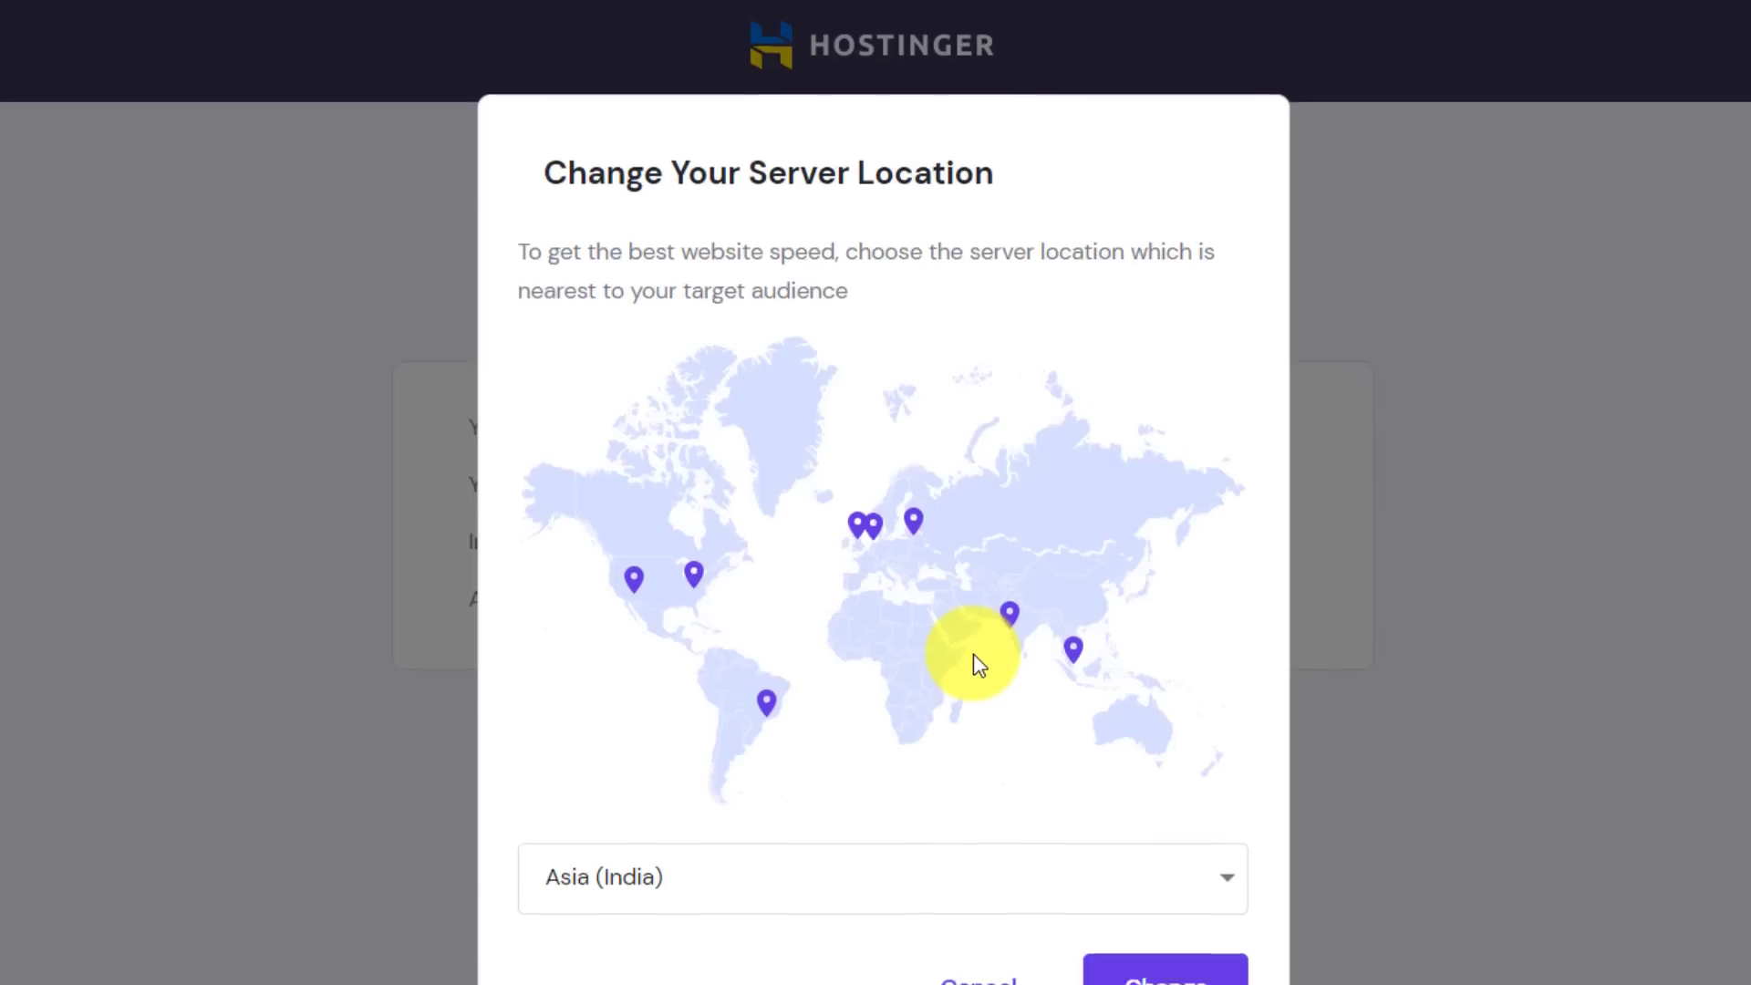
{"action": "scroll", "coordinate": [974, 655], "scroll_direction": "down", "scroll_amount": 1}
{"action": "left_click", "coordinate": [776, 763]}
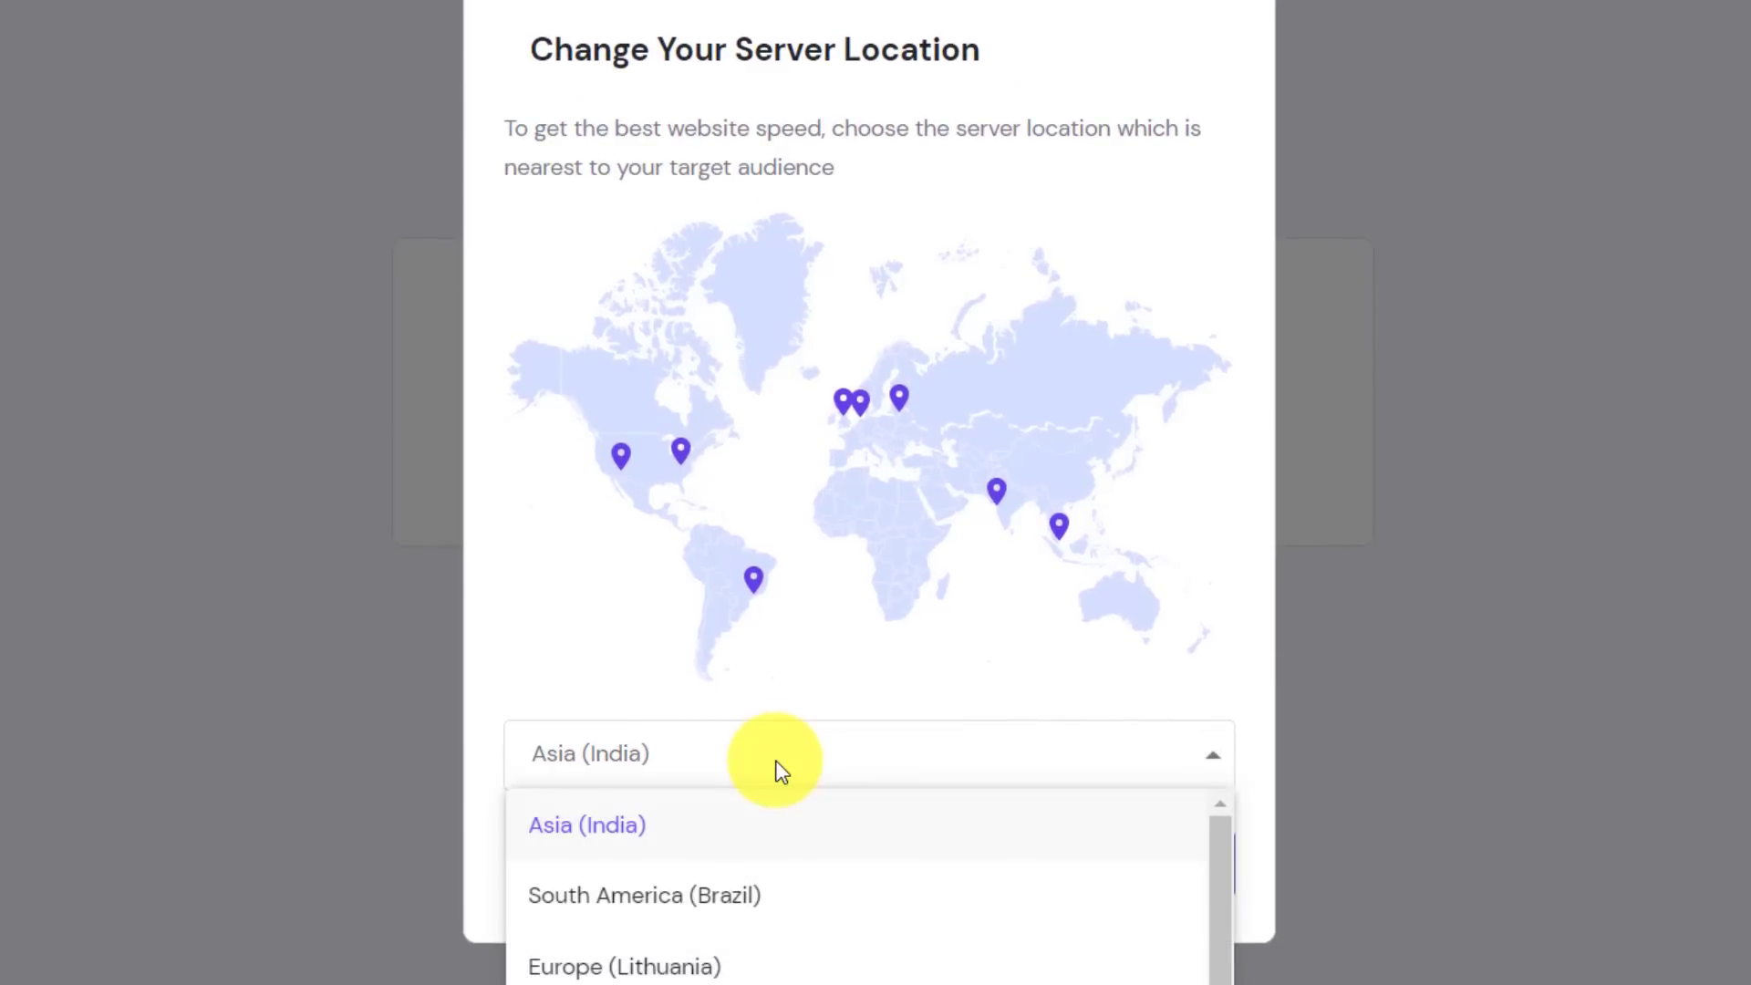
{"action": "left_click", "coordinate": [779, 771]}
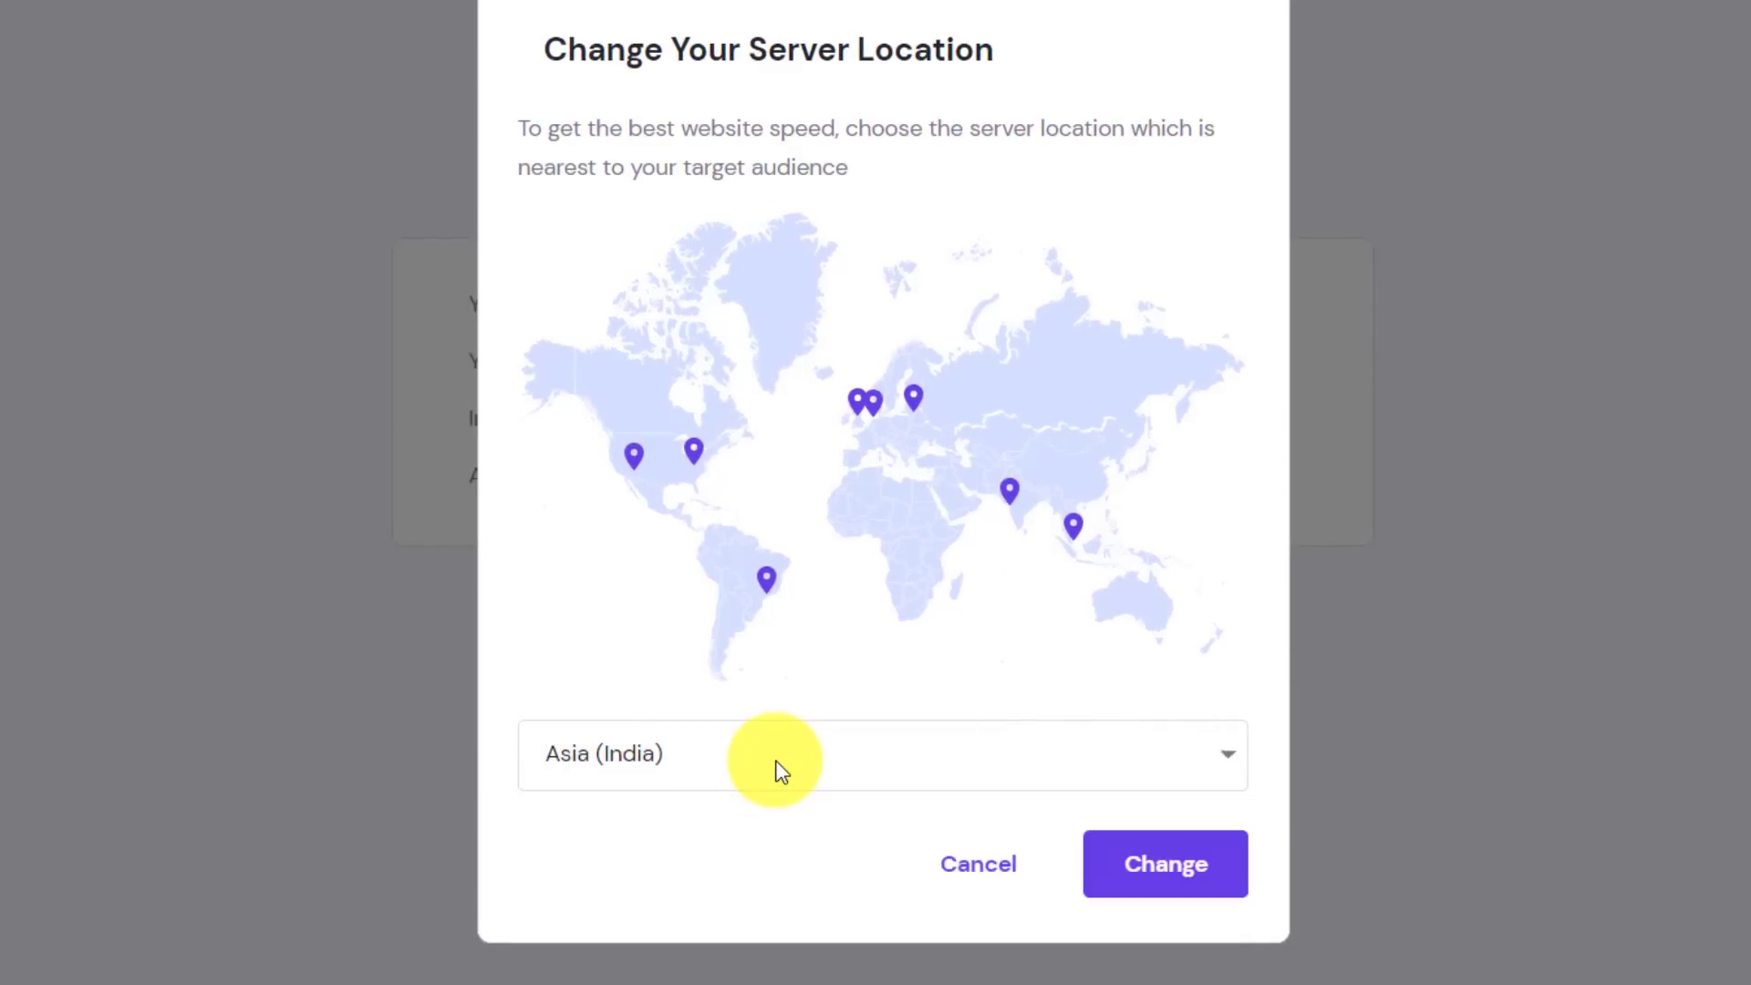
{"action": "left_click", "coordinate": [1086, 754]}
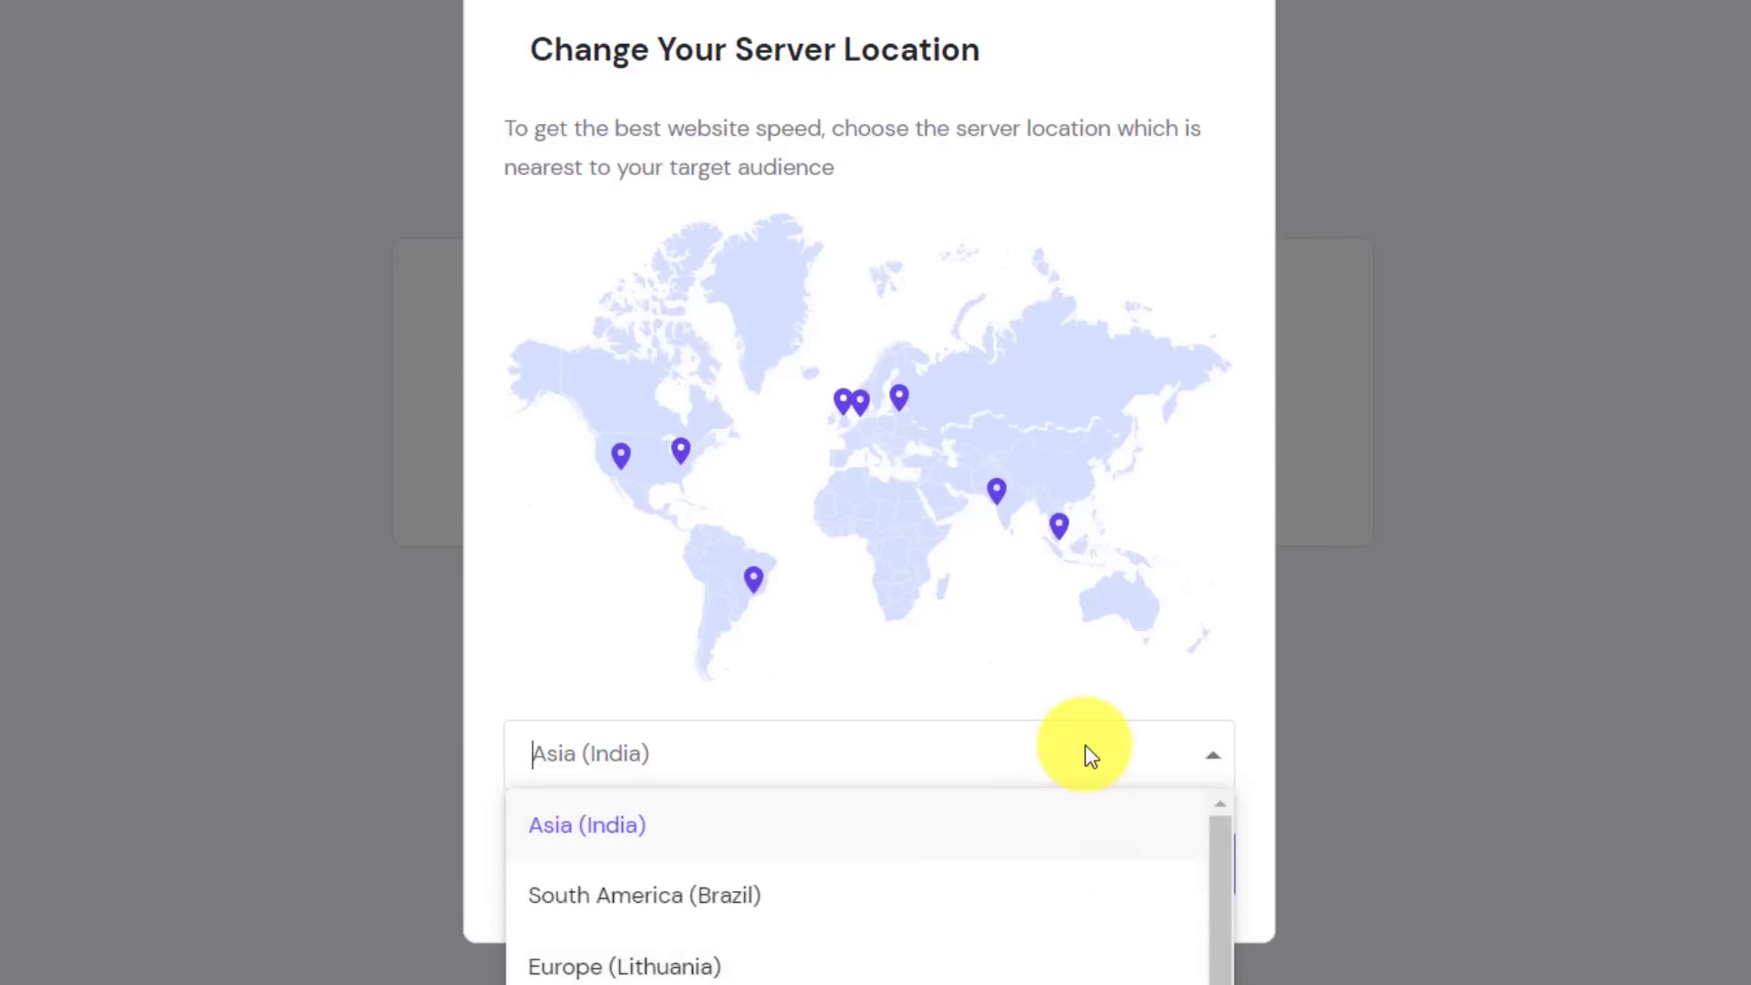
{"action": "scroll", "coordinate": [1222, 974], "scroll_direction": "down", "scroll_amount": 1}
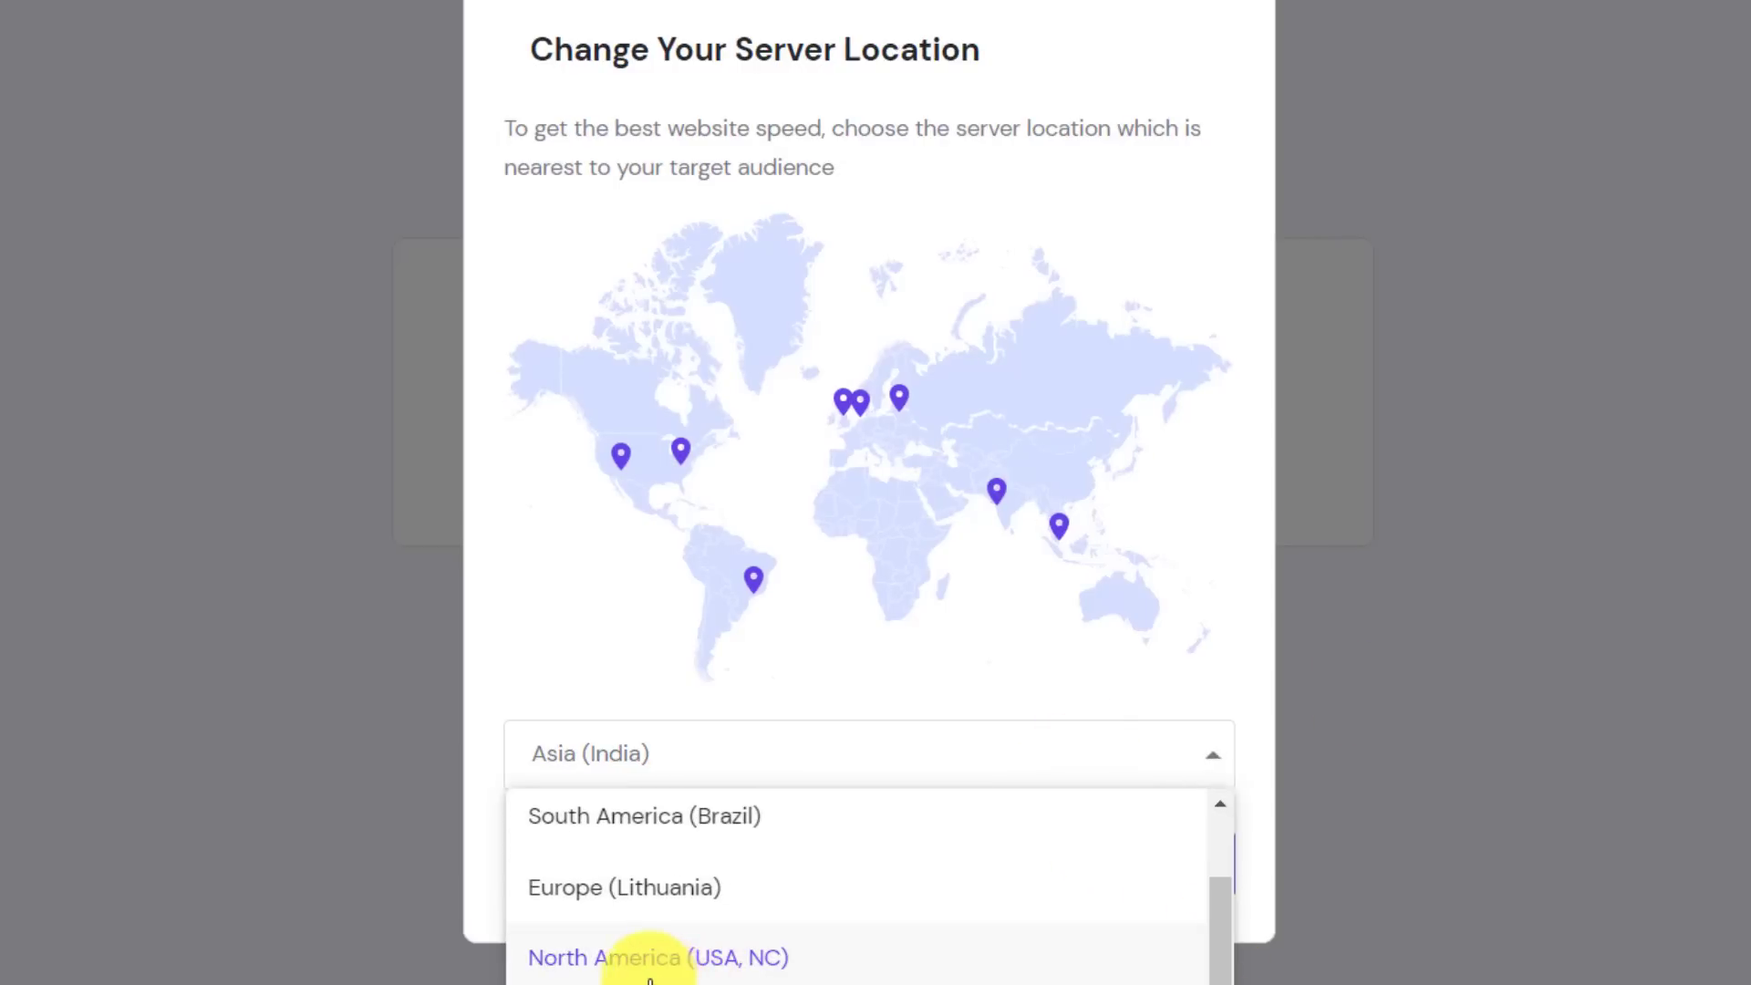
{"action": "left_click", "coordinate": [480, 861]}
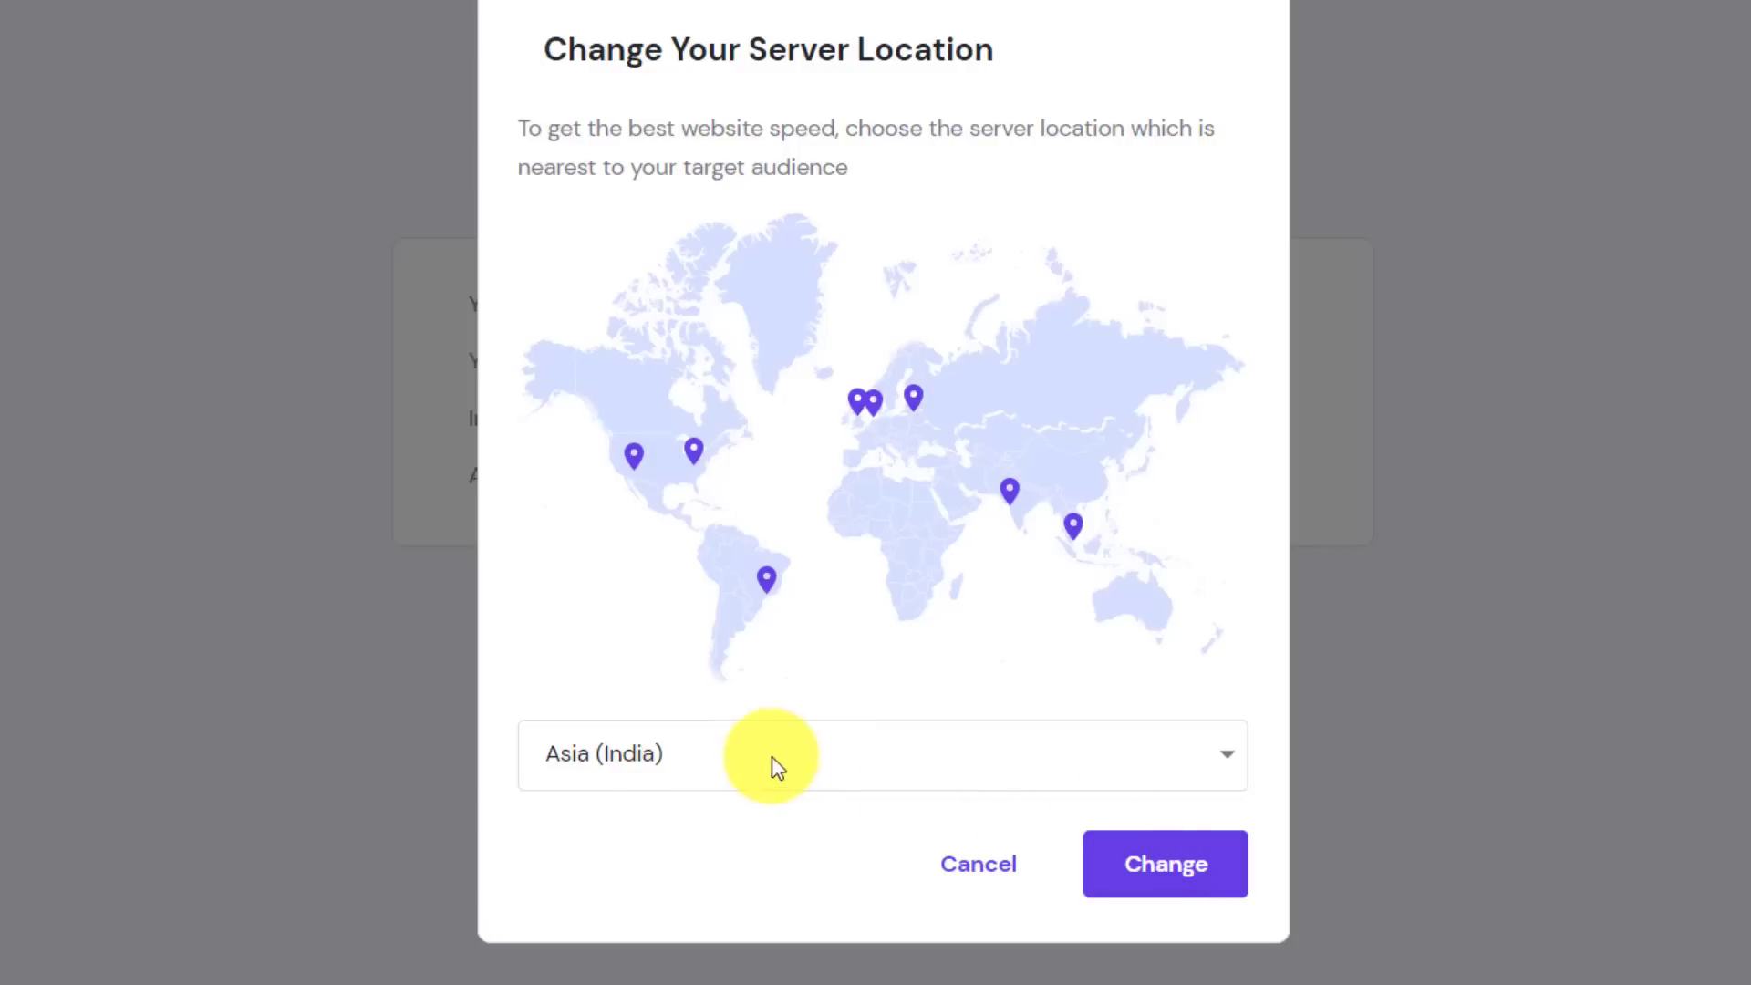
{"action": "left_click", "coordinate": [1185, 883]}
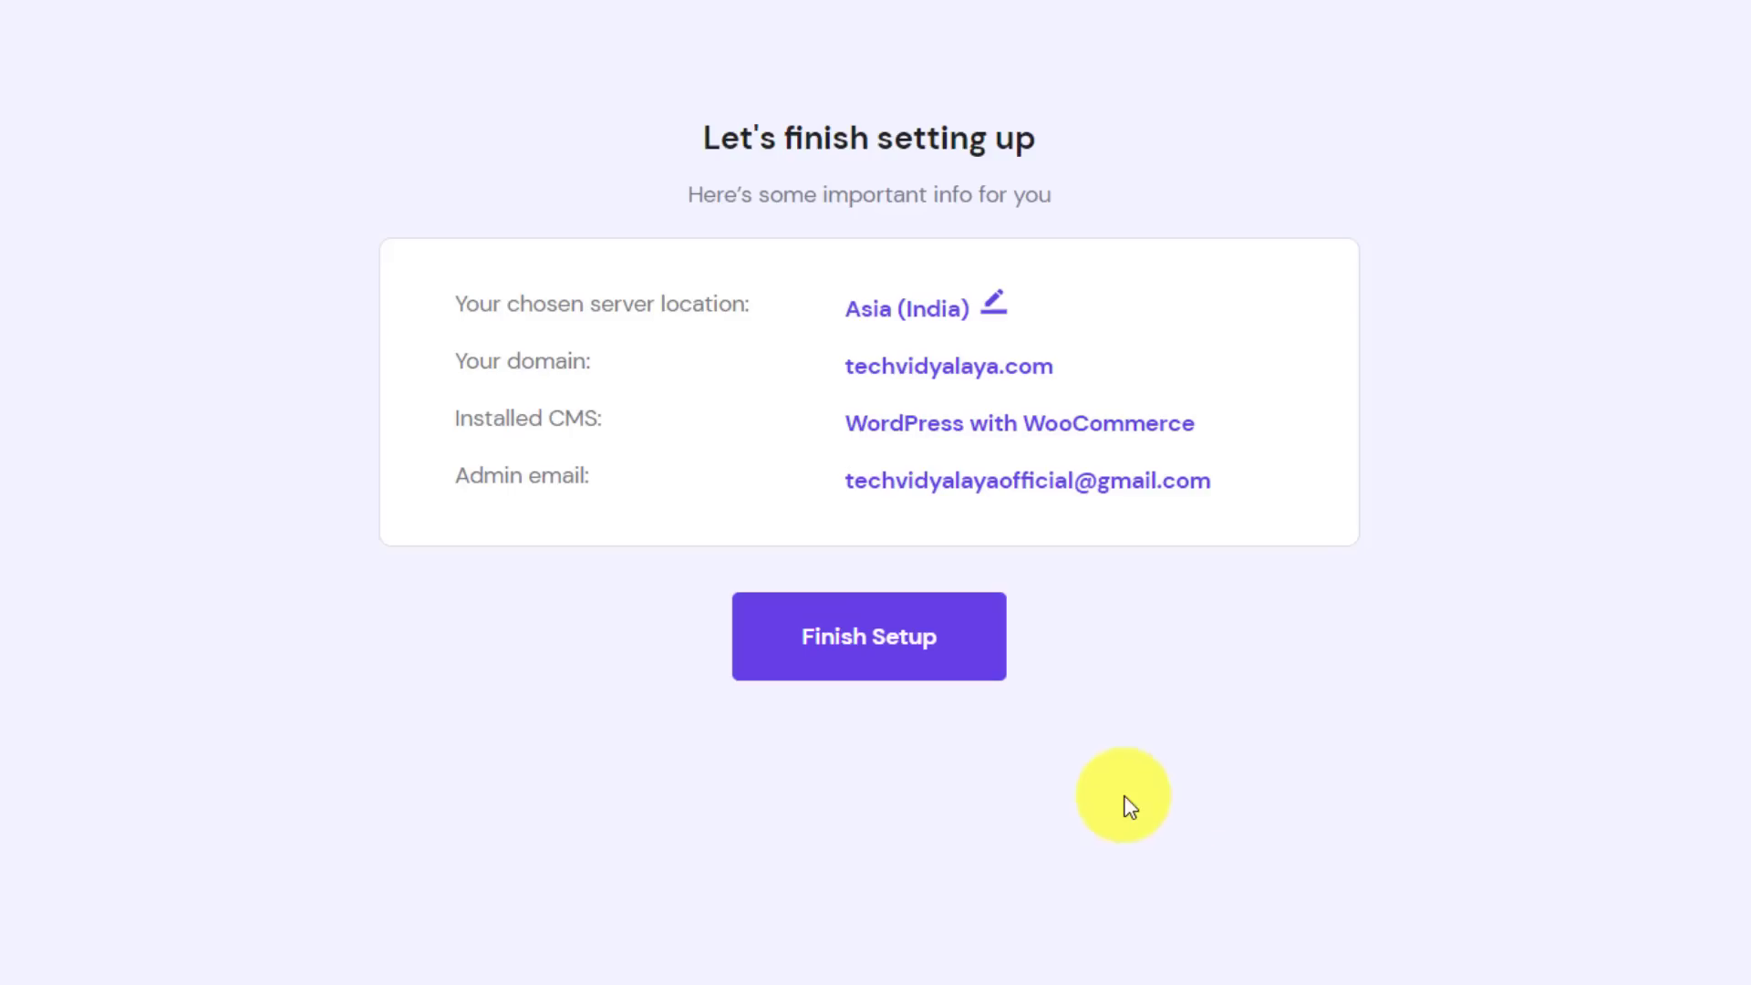
{"action": "left_click", "coordinate": [859, 638]}
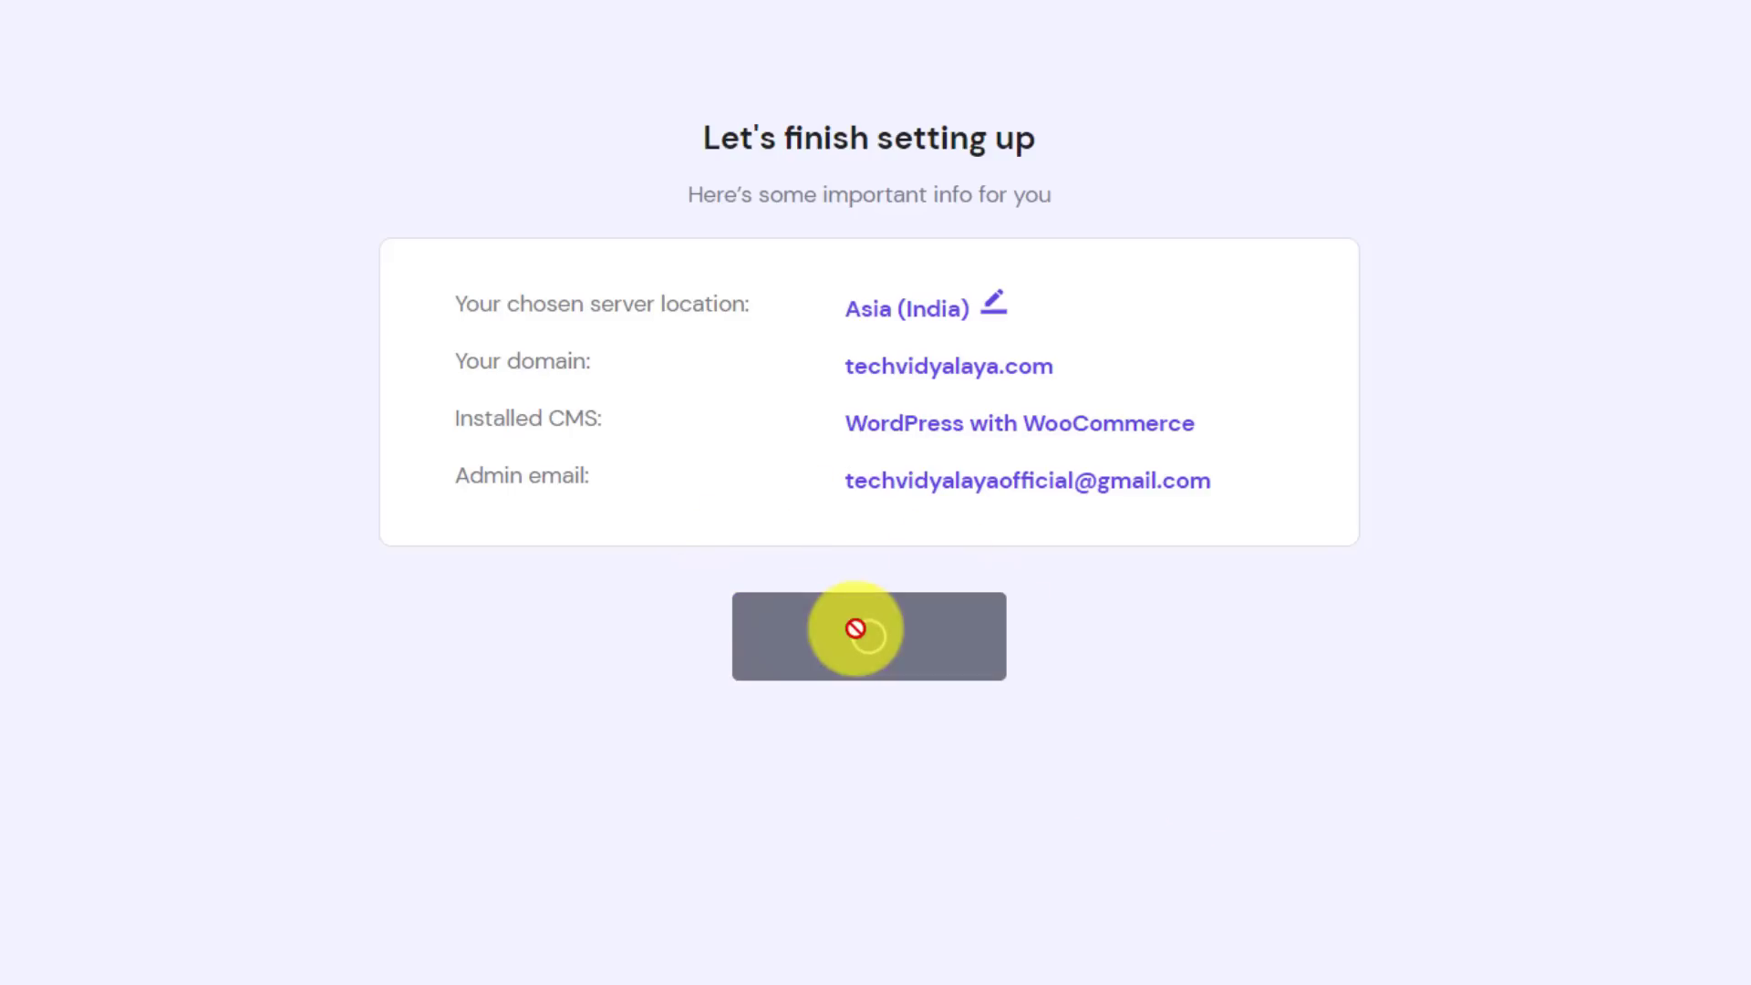
Set the domain owner's country to India and continue to the contact details step
{"action": "left_click", "coordinate": [578, 398]}
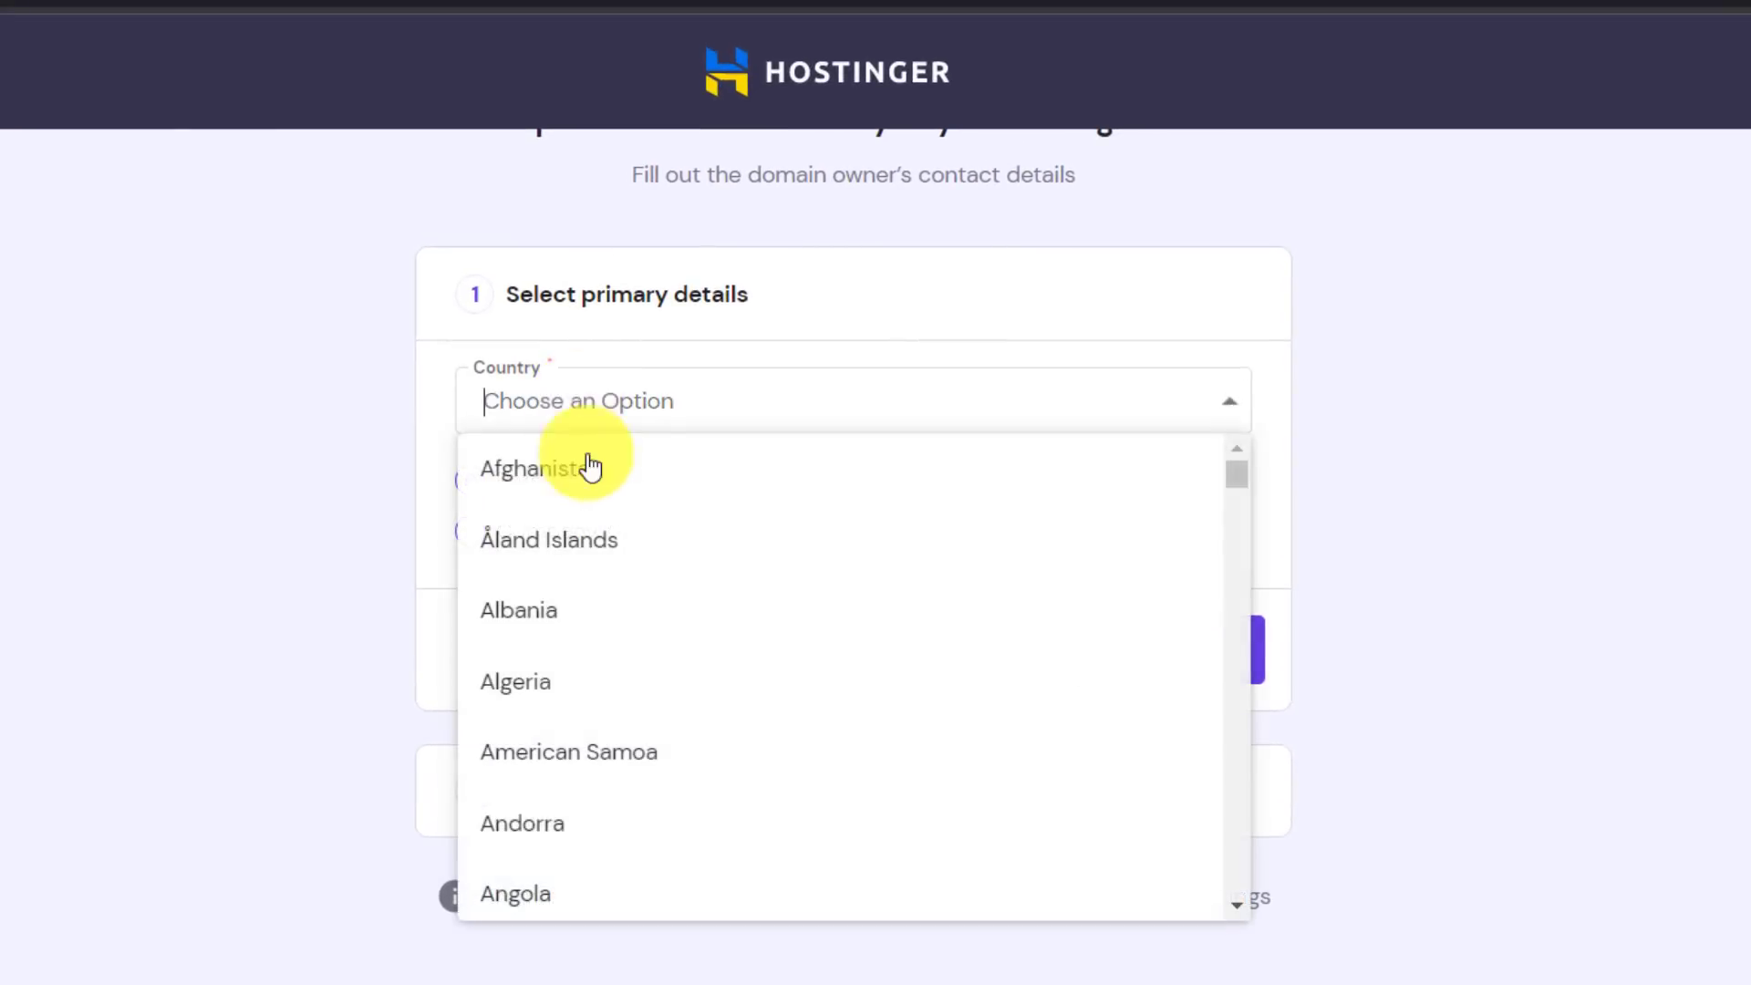
{"action": "type", "text": "in"}
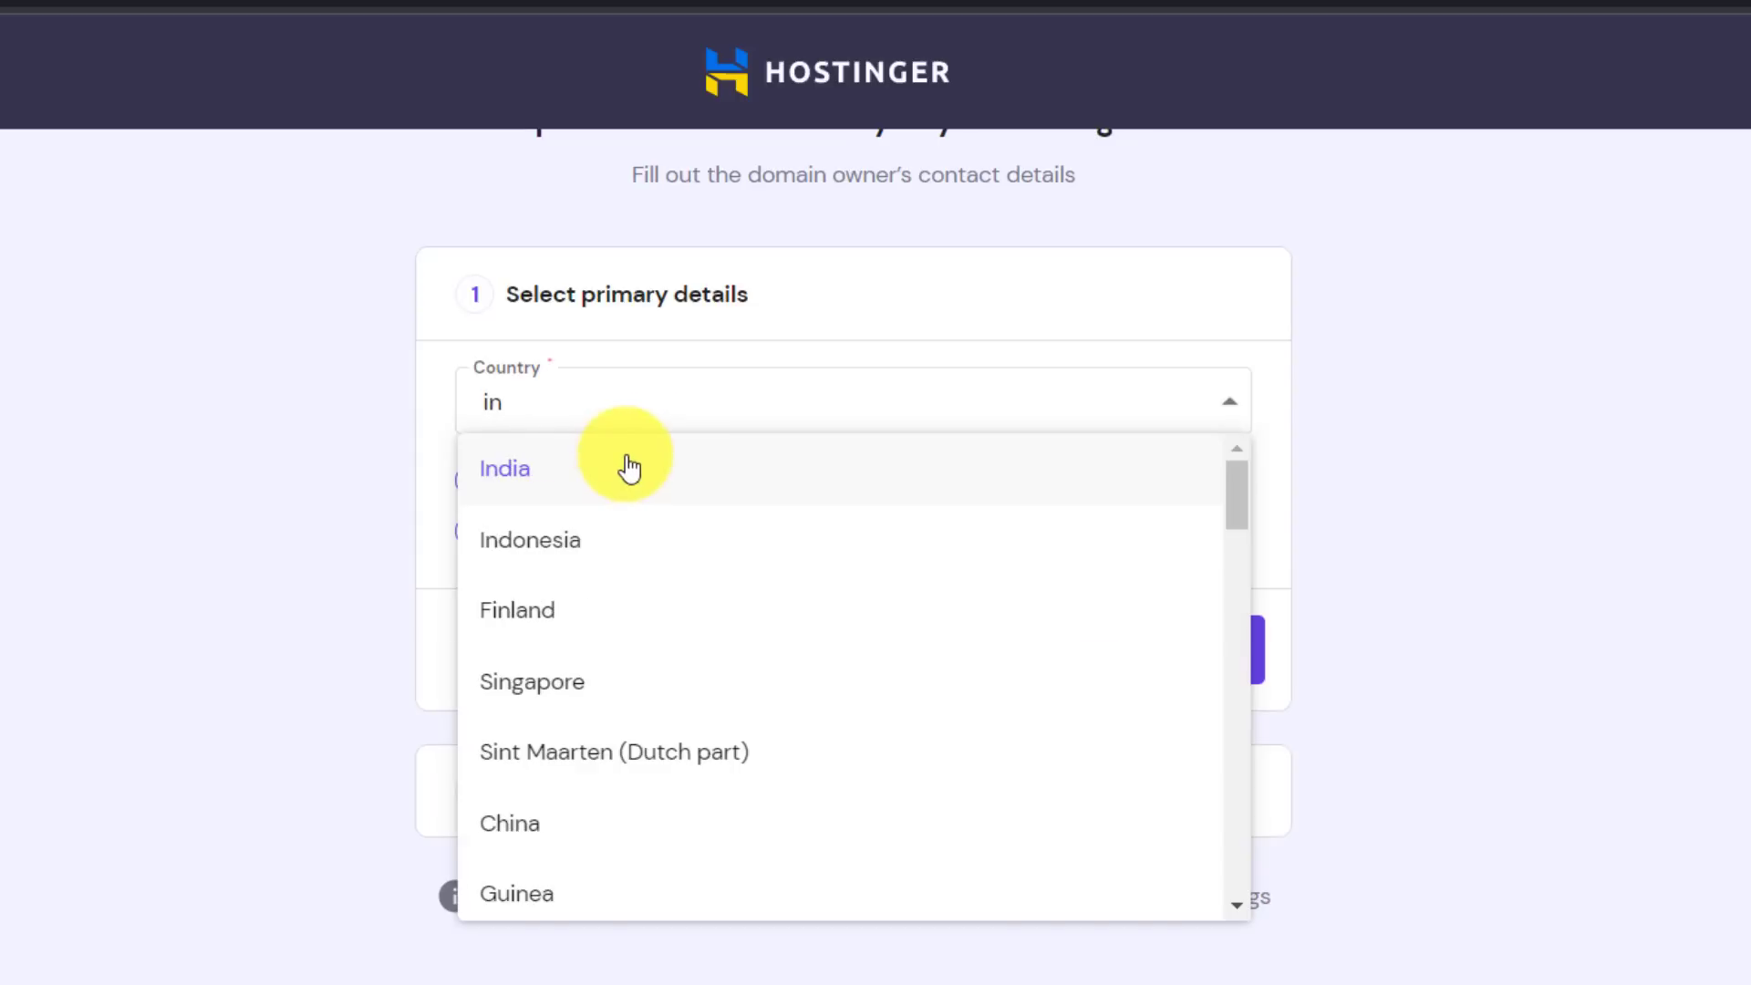
{"action": "type", "text": "d"}
{"action": "left_click", "coordinate": [589, 490]}
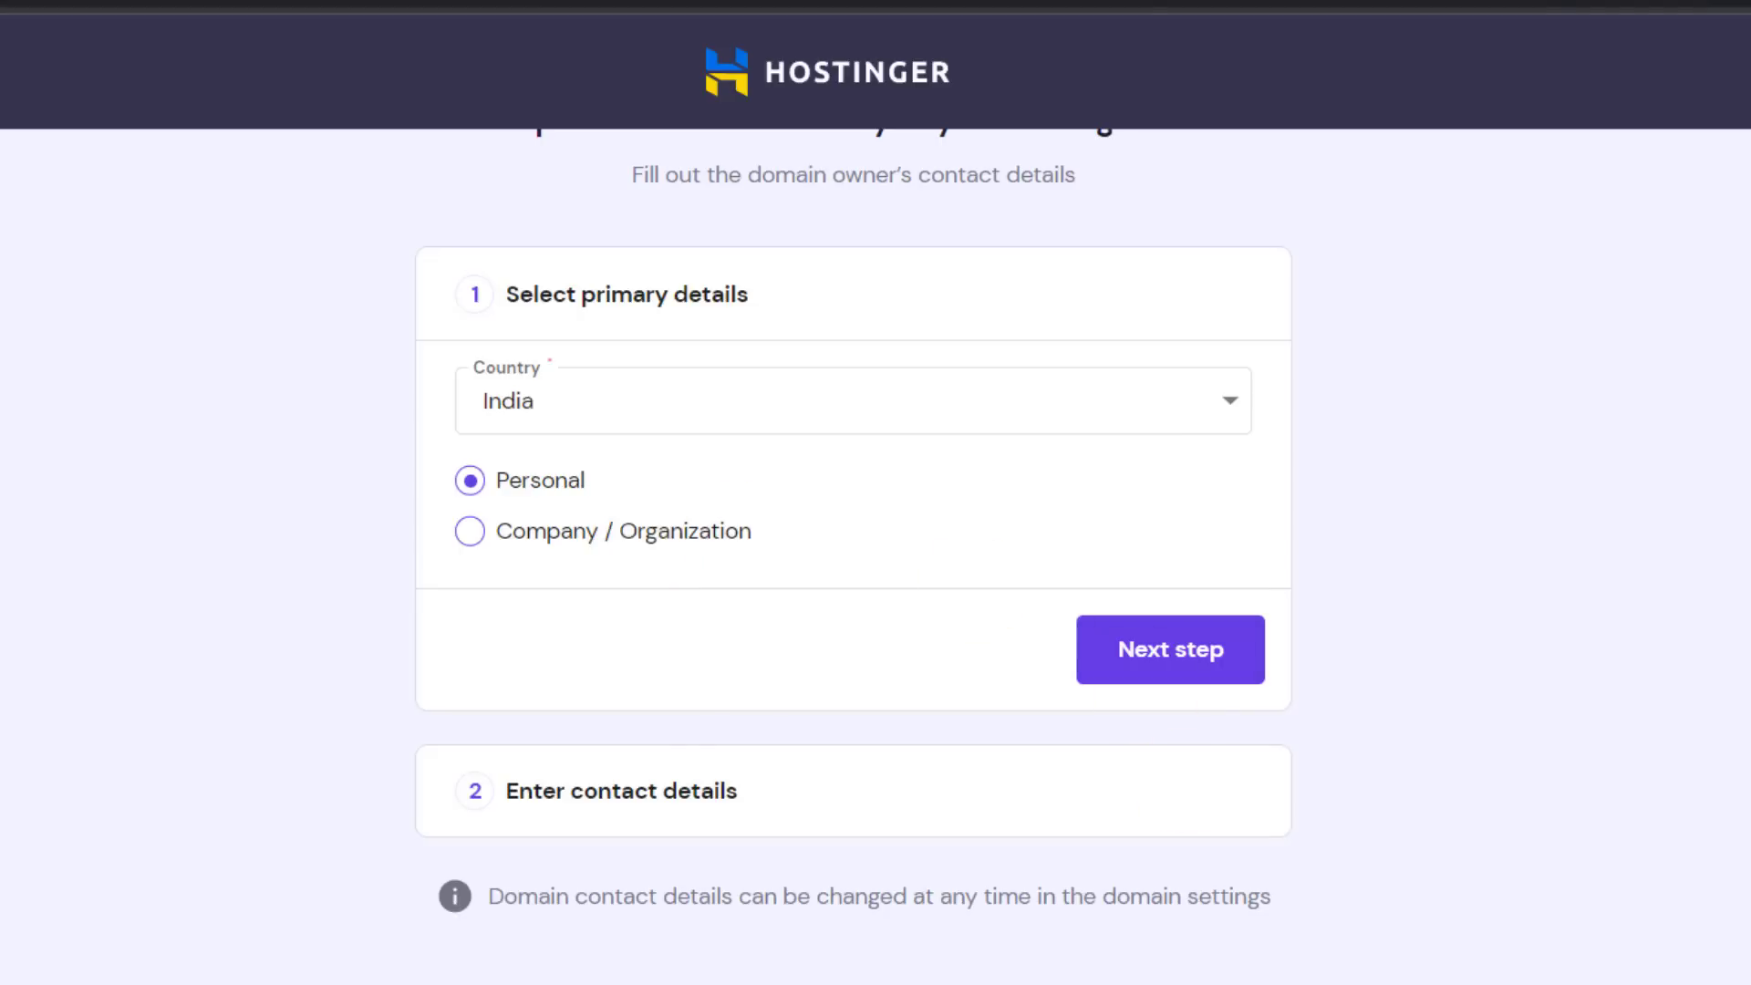
{"action": "left_click", "coordinate": [1130, 673]}
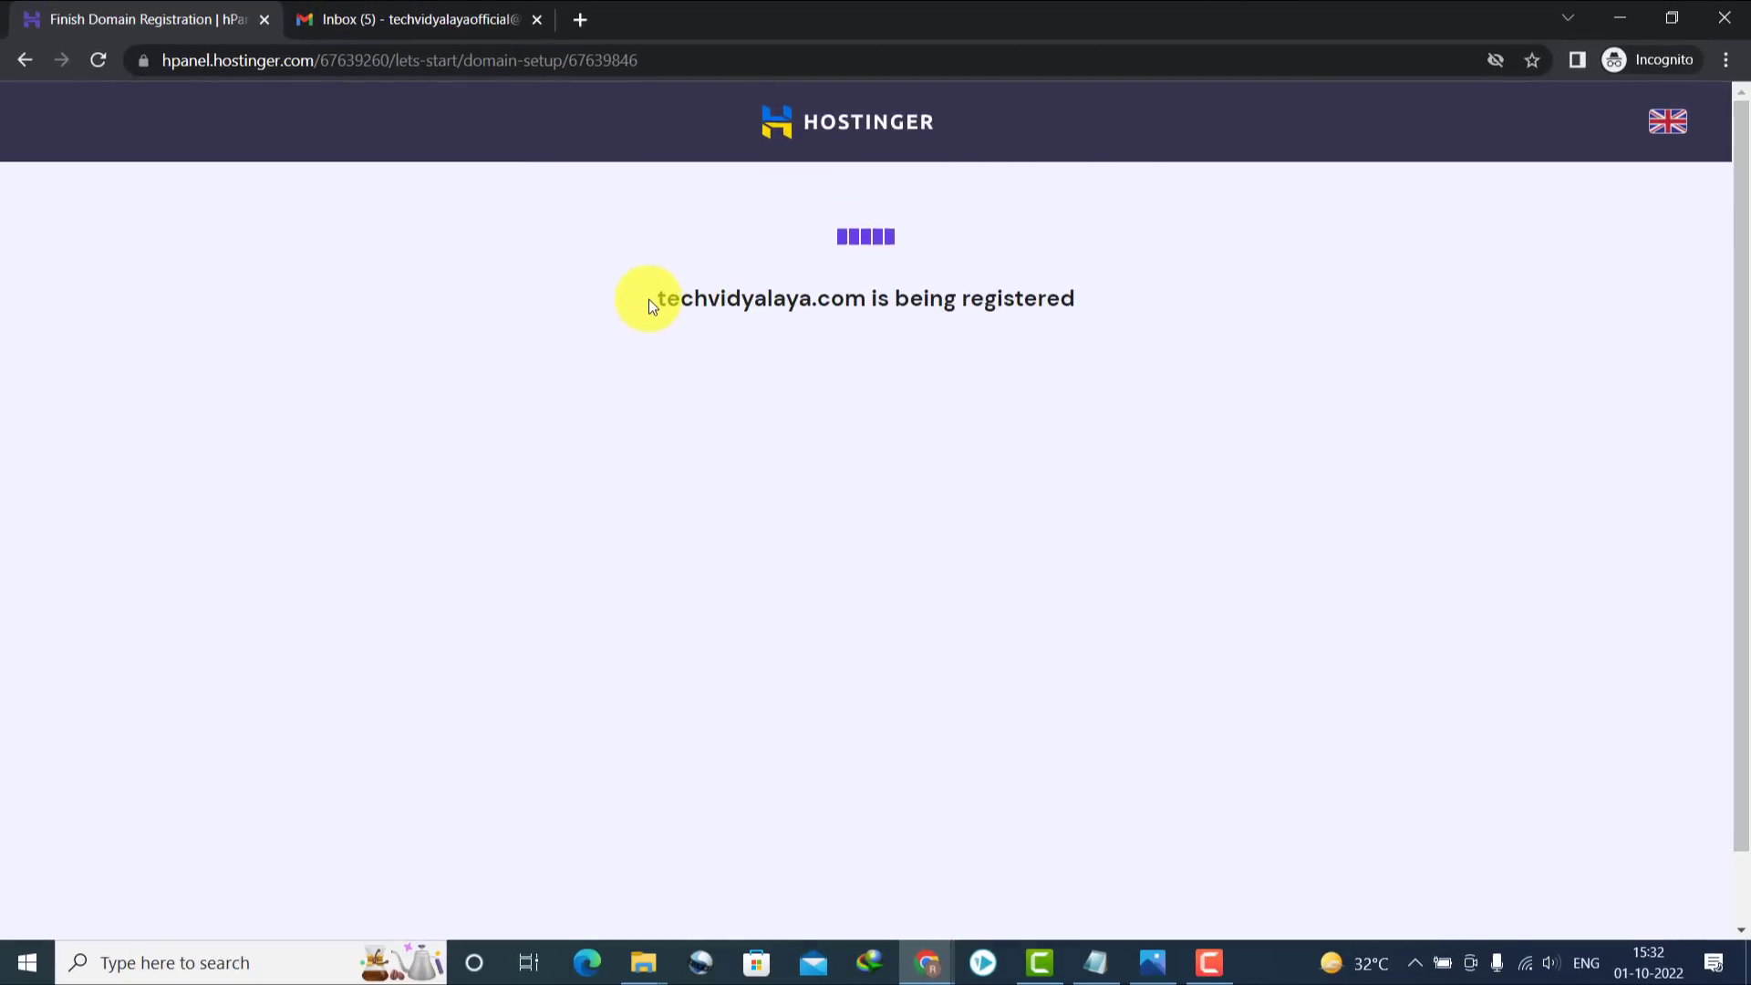
Review the domain registration status and open Manage Site for techvidyalaya.com's control panel
{"action": "left_click_drag", "start_coordinate": [649, 299], "coordinate": [1079, 305]}
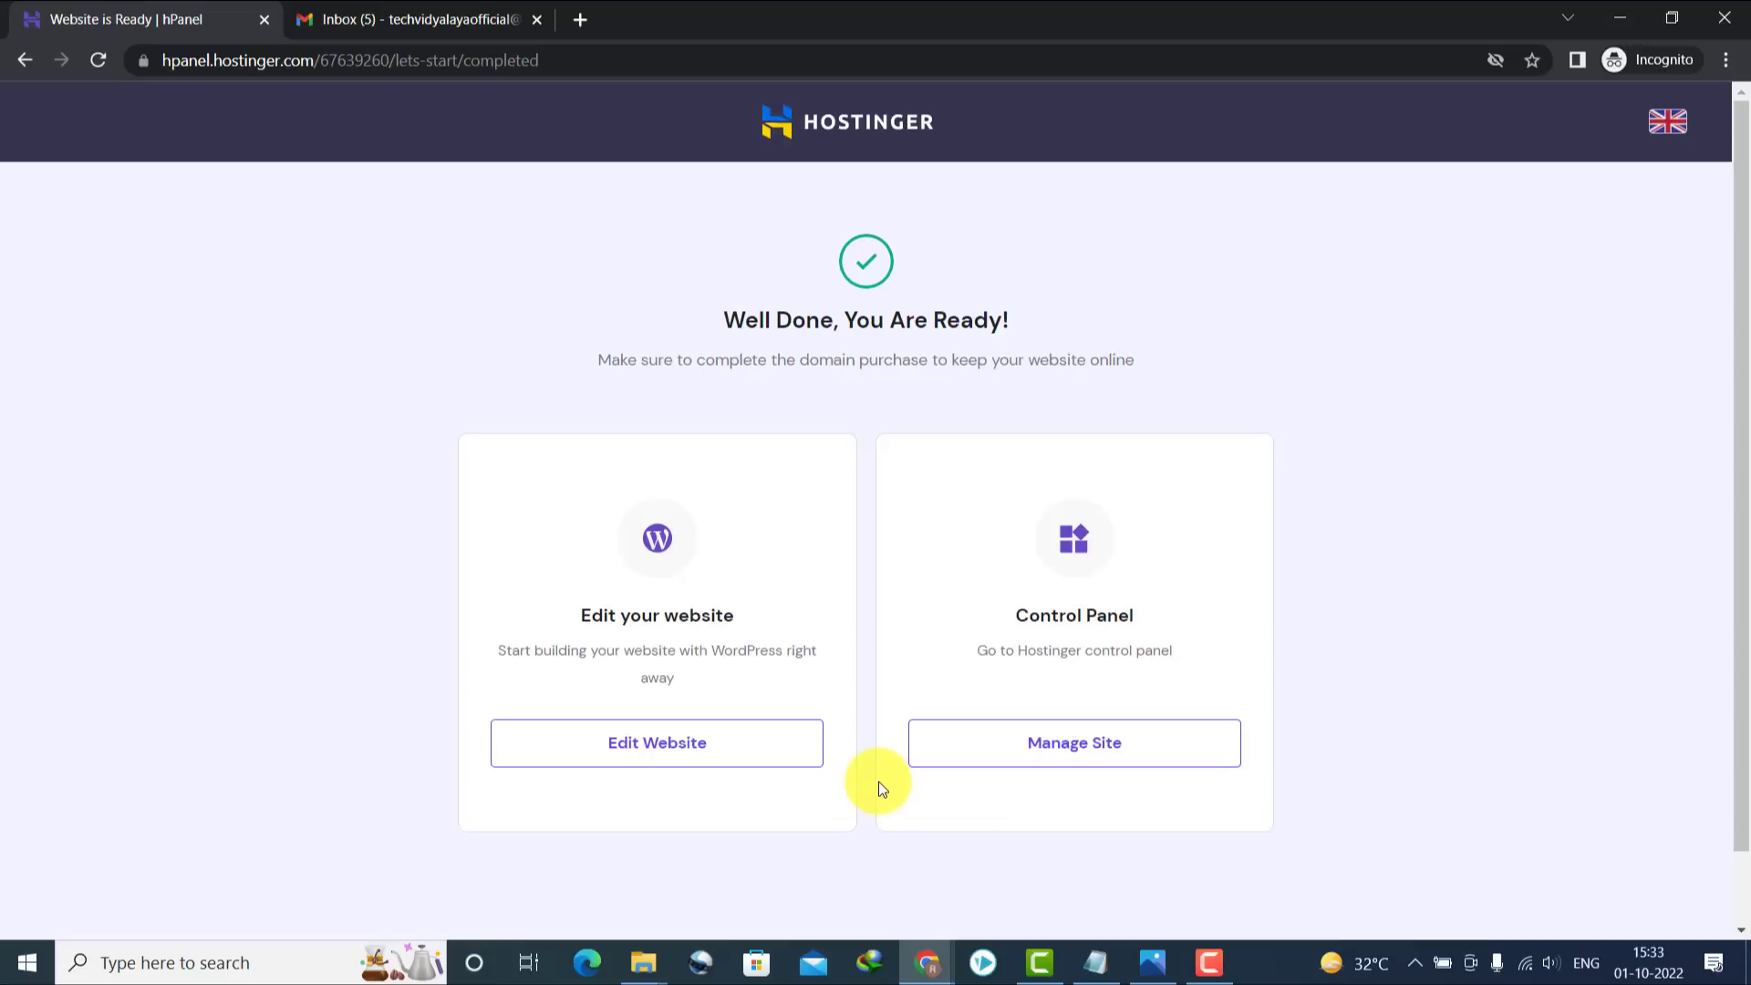
{"action": "left_click", "coordinate": [793, 734]}
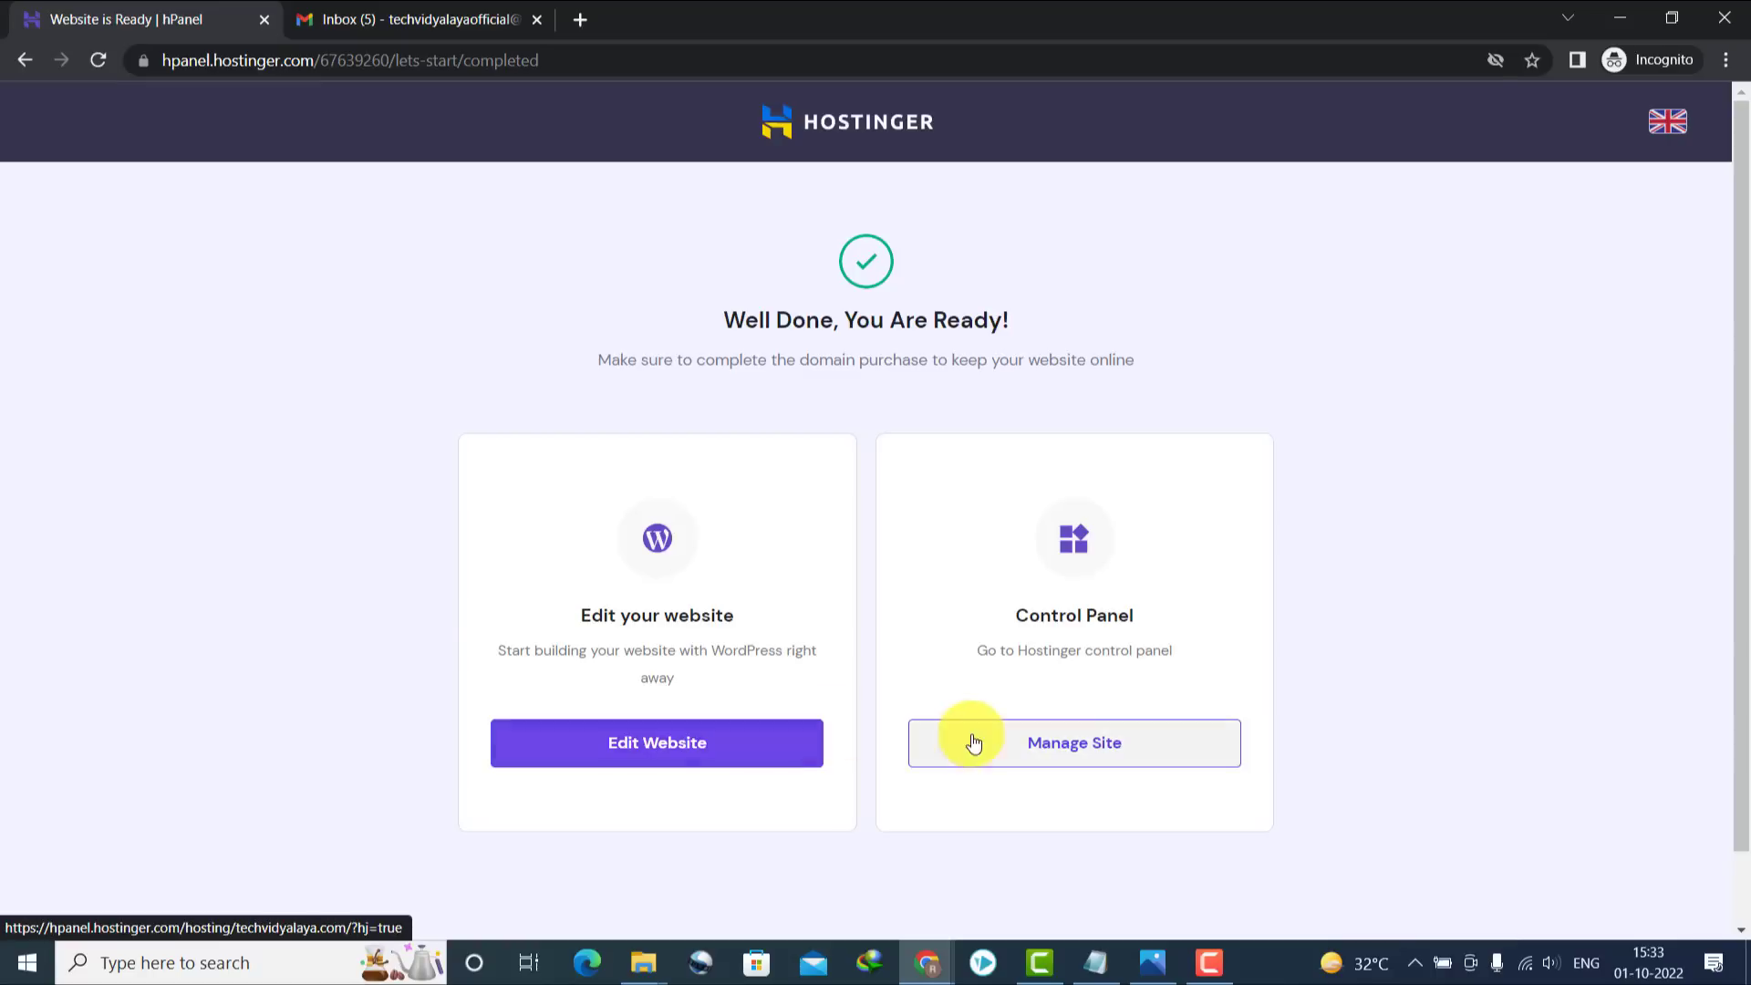
{"action": "left_click", "coordinate": [1037, 742]}
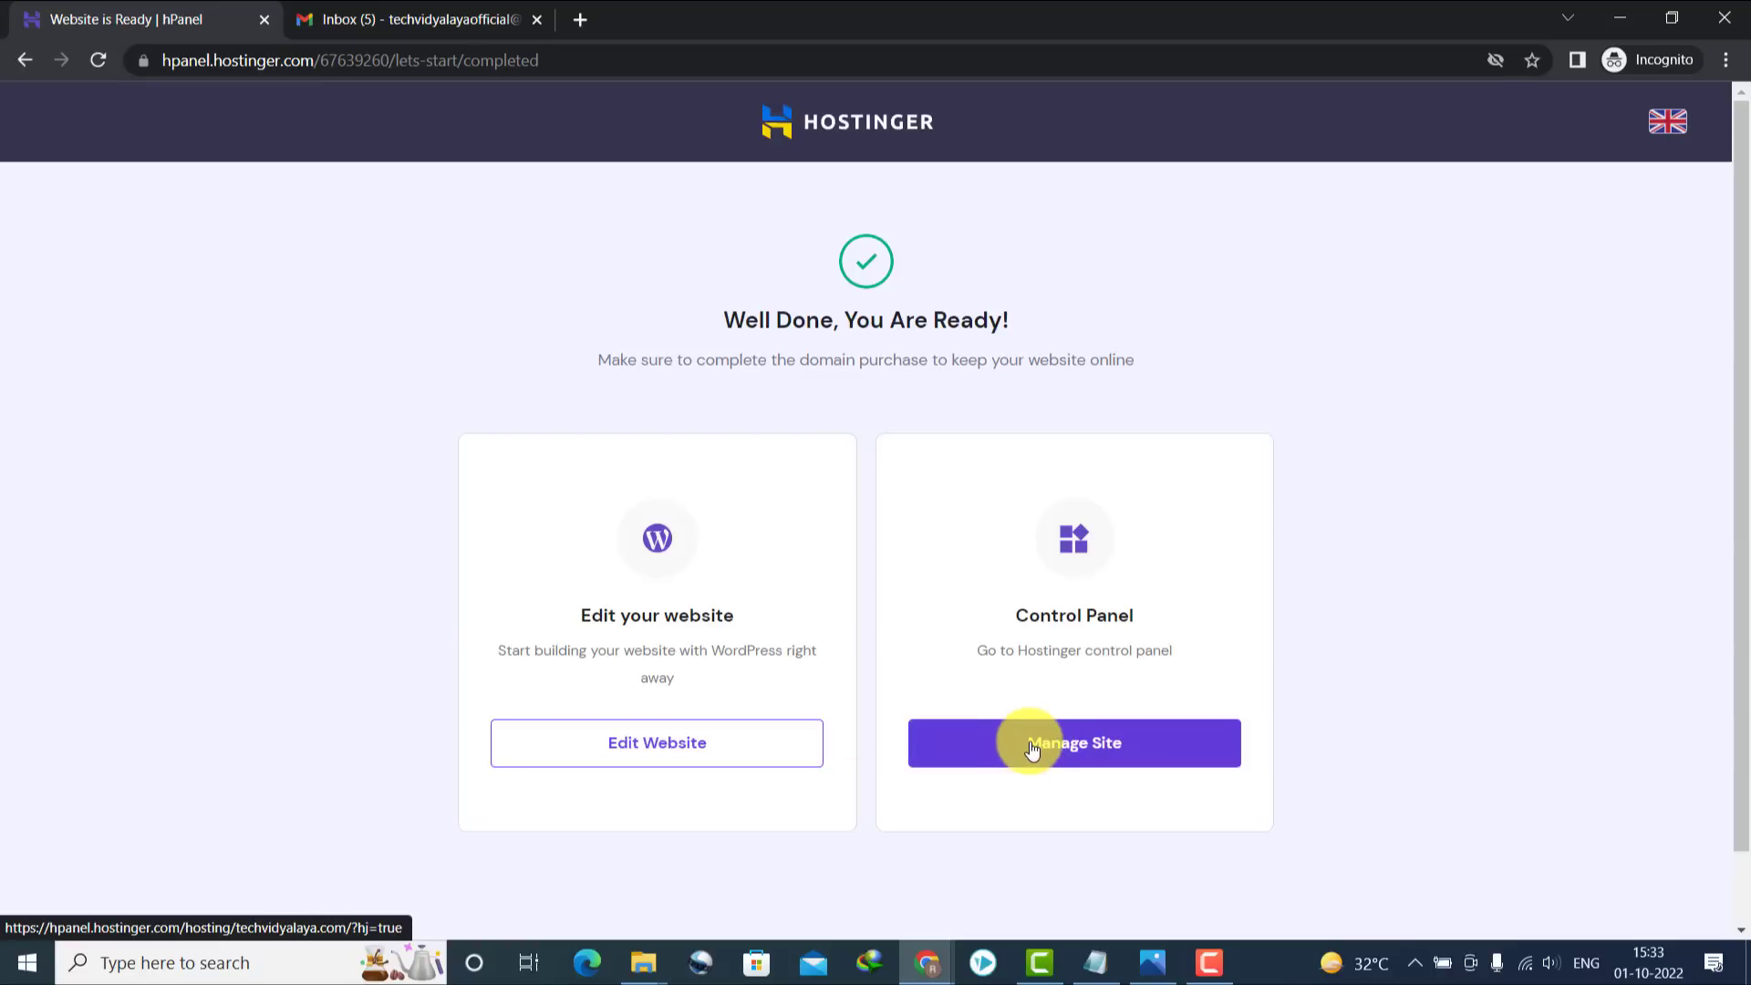
{"action": "left_click", "coordinate": [1033, 745]}
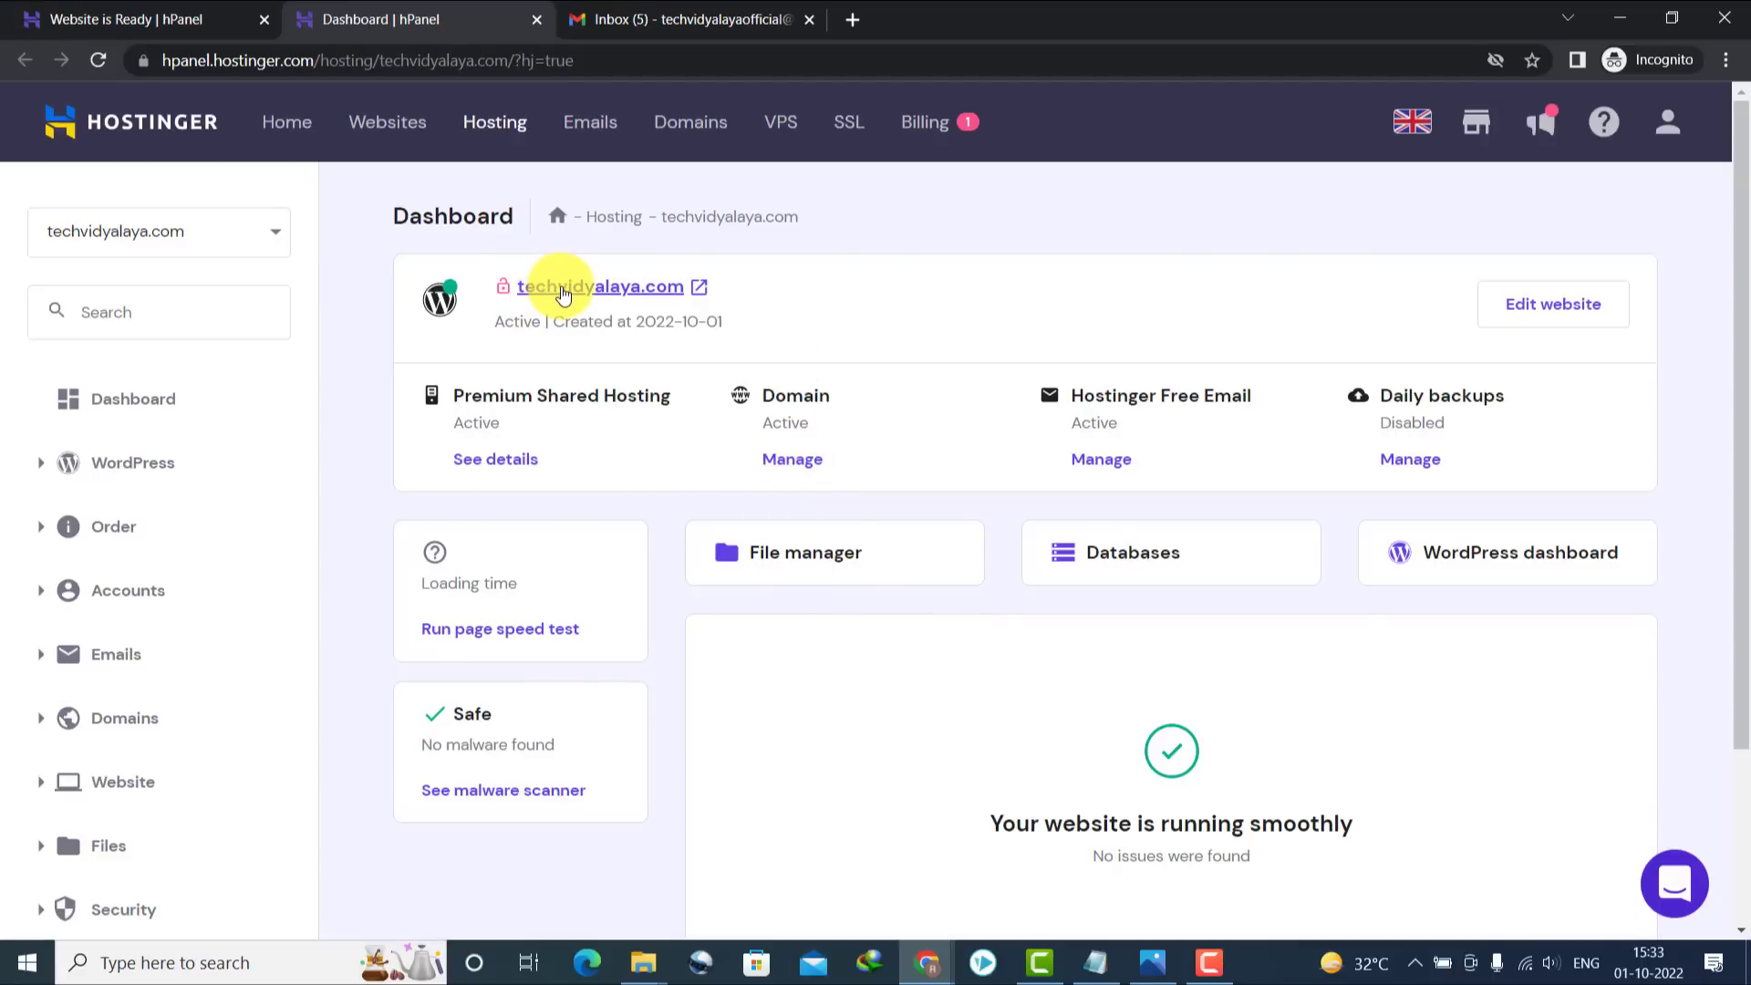
Open the live techvidyalaya.com site in a new tab from the hPanel dashboard
{"action": "left_click", "coordinate": [587, 290]}
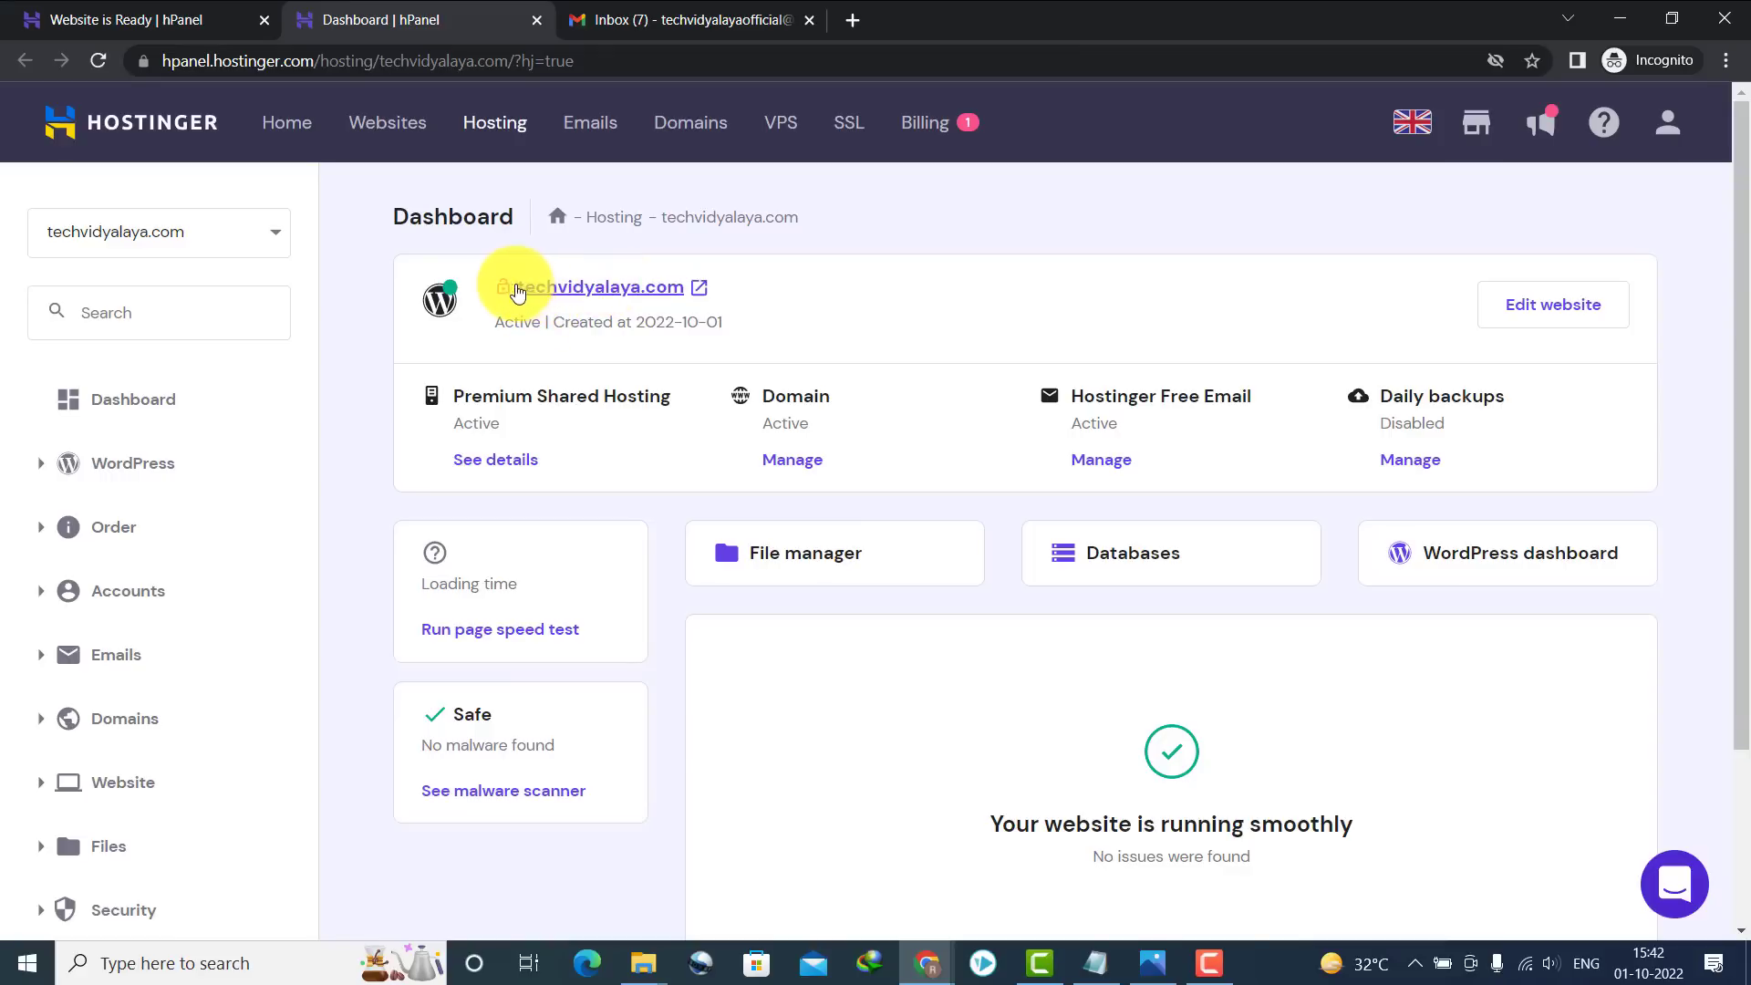
{"action": "left_click_drag", "start_coordinate": [517, 291], "coordinate": [688, 289]}
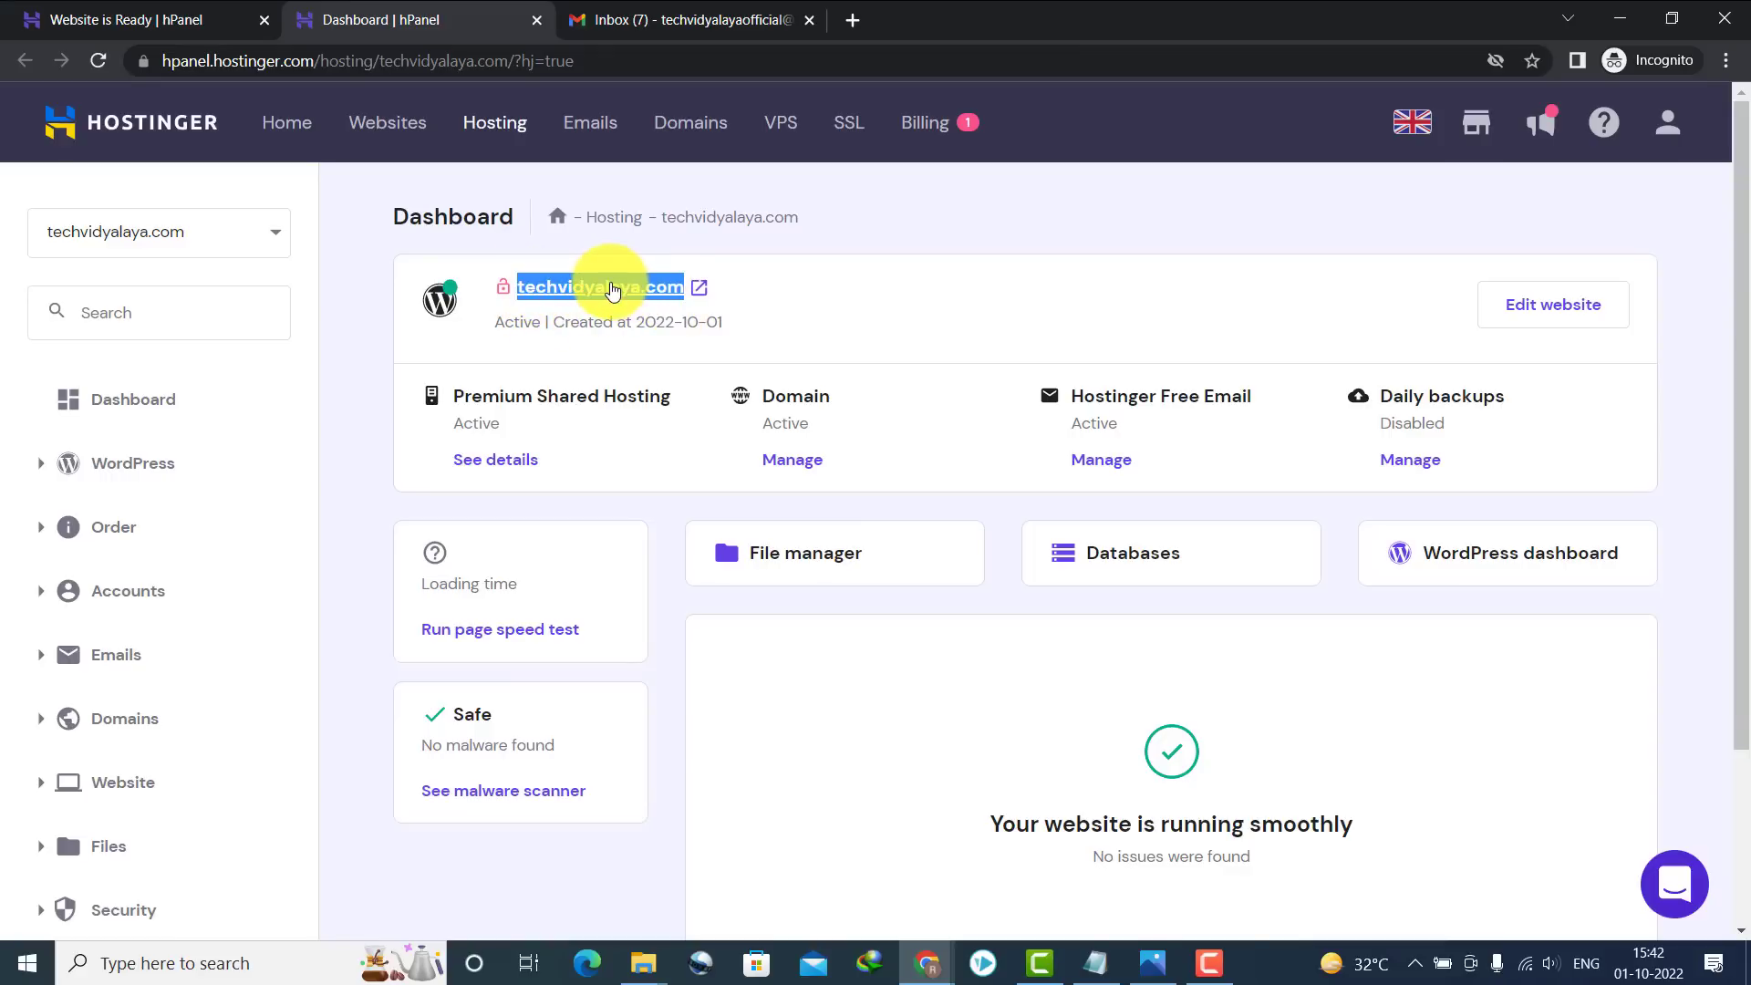
{"action": "left_click", "coordinate": [611, 290]}
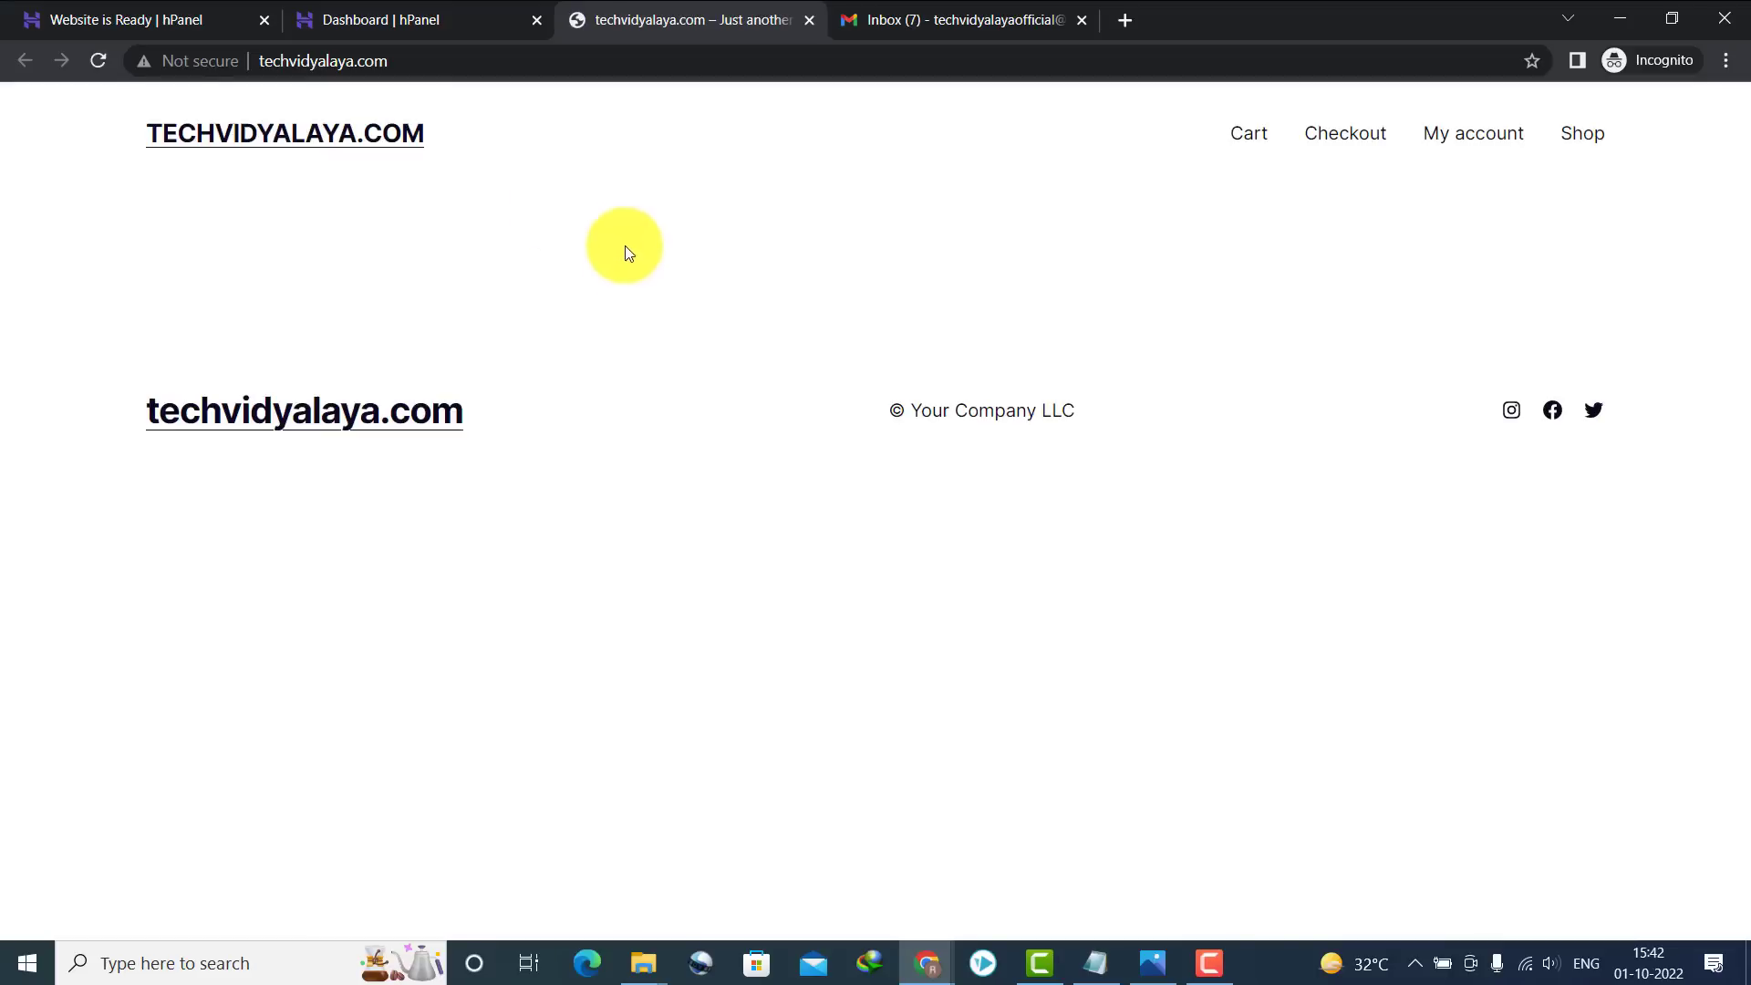
Check that the live site's connection shows Not secure, then go back to the hPanel dashboard
{"action": "left_click", "coordinate": [155, 62]}
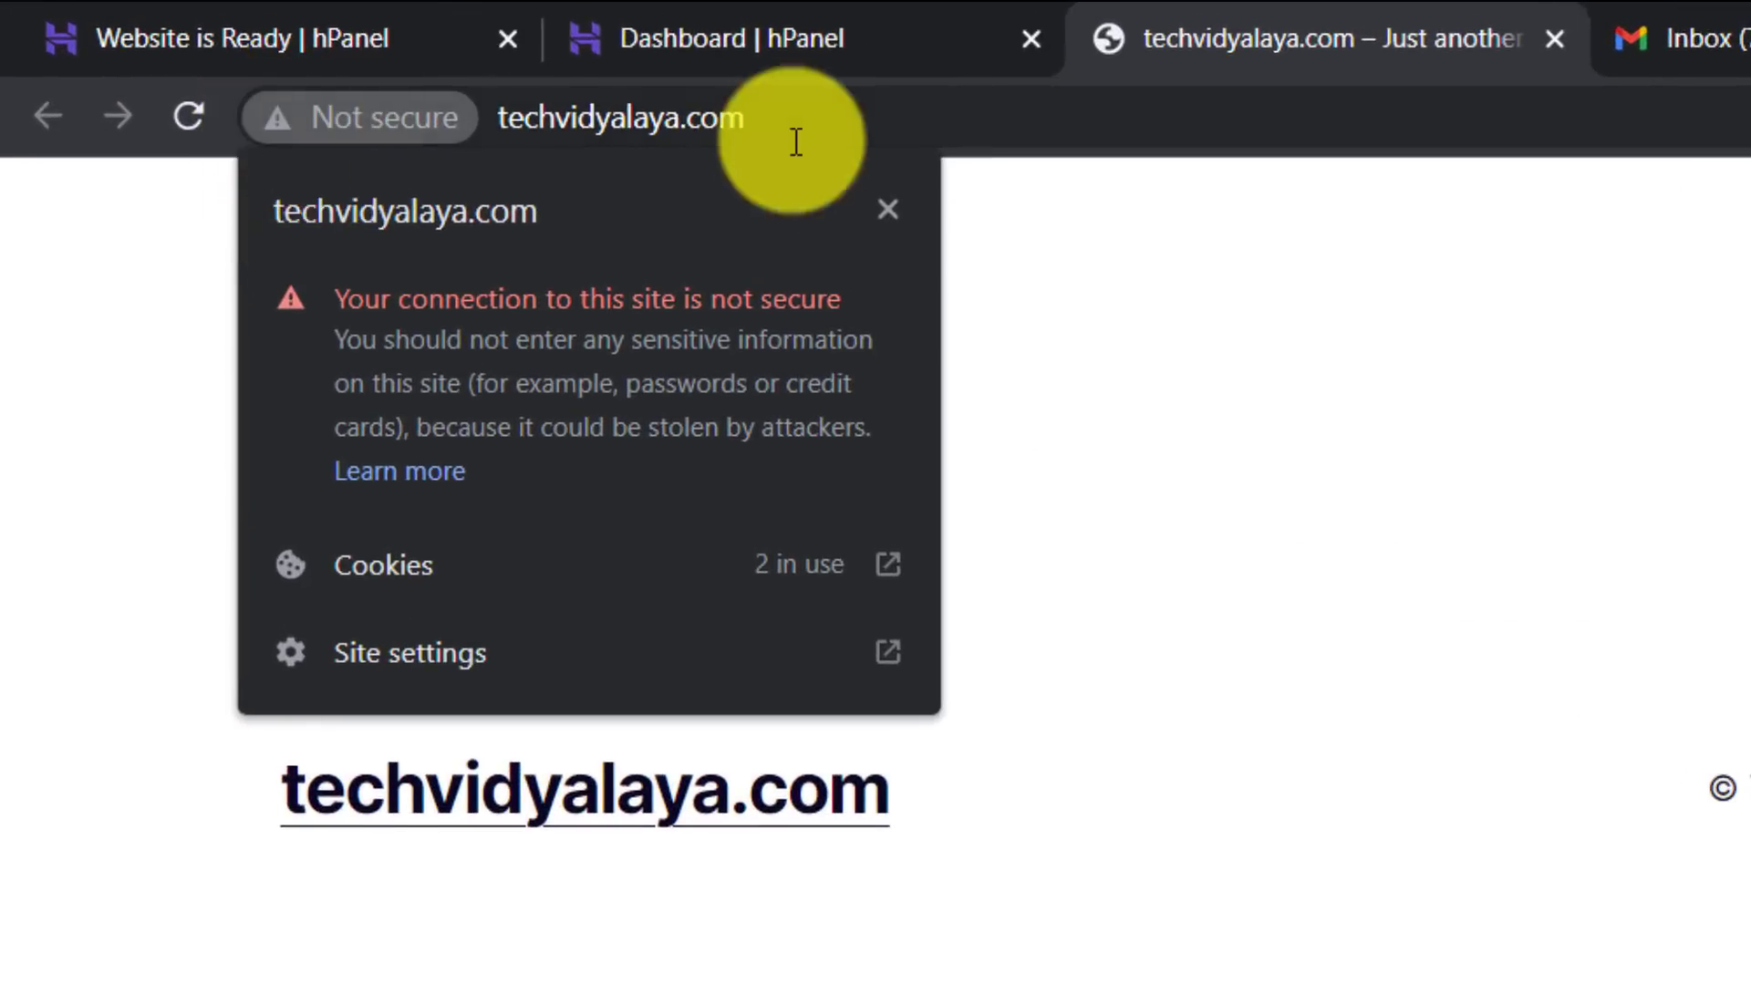
{"action": "left_click", "coordinate": [1508, 560]}
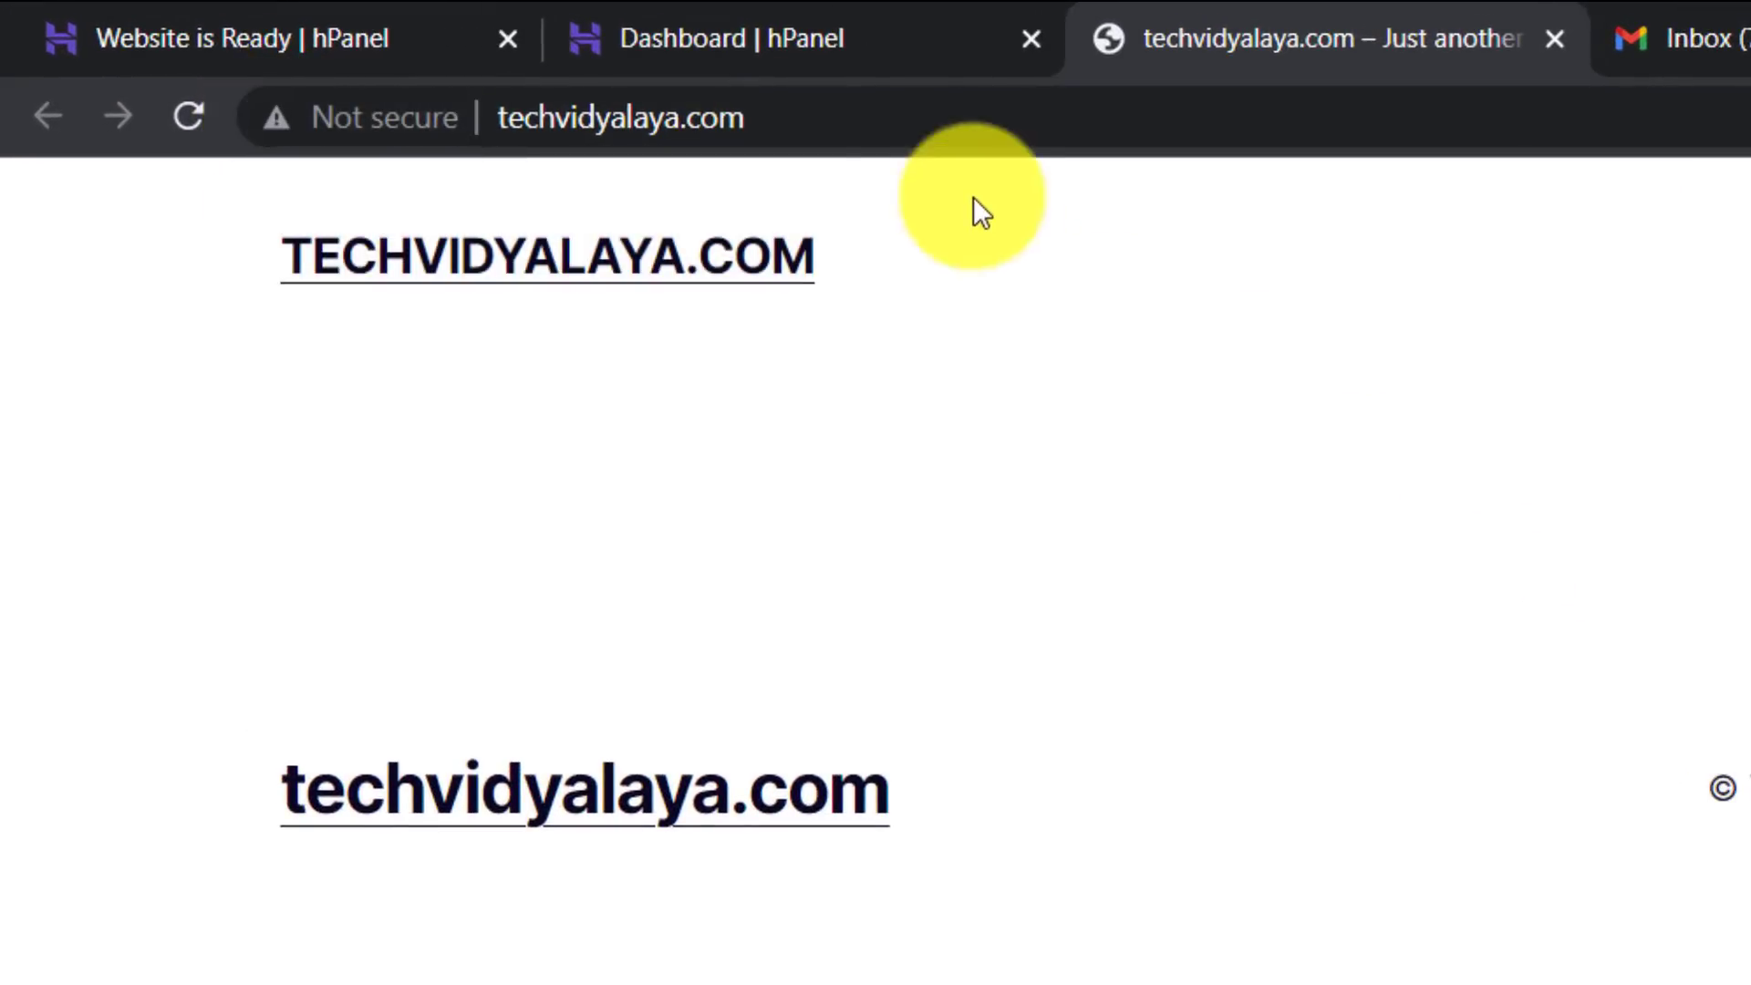
{"action": "left_click", "coordinate": [848, 27]}
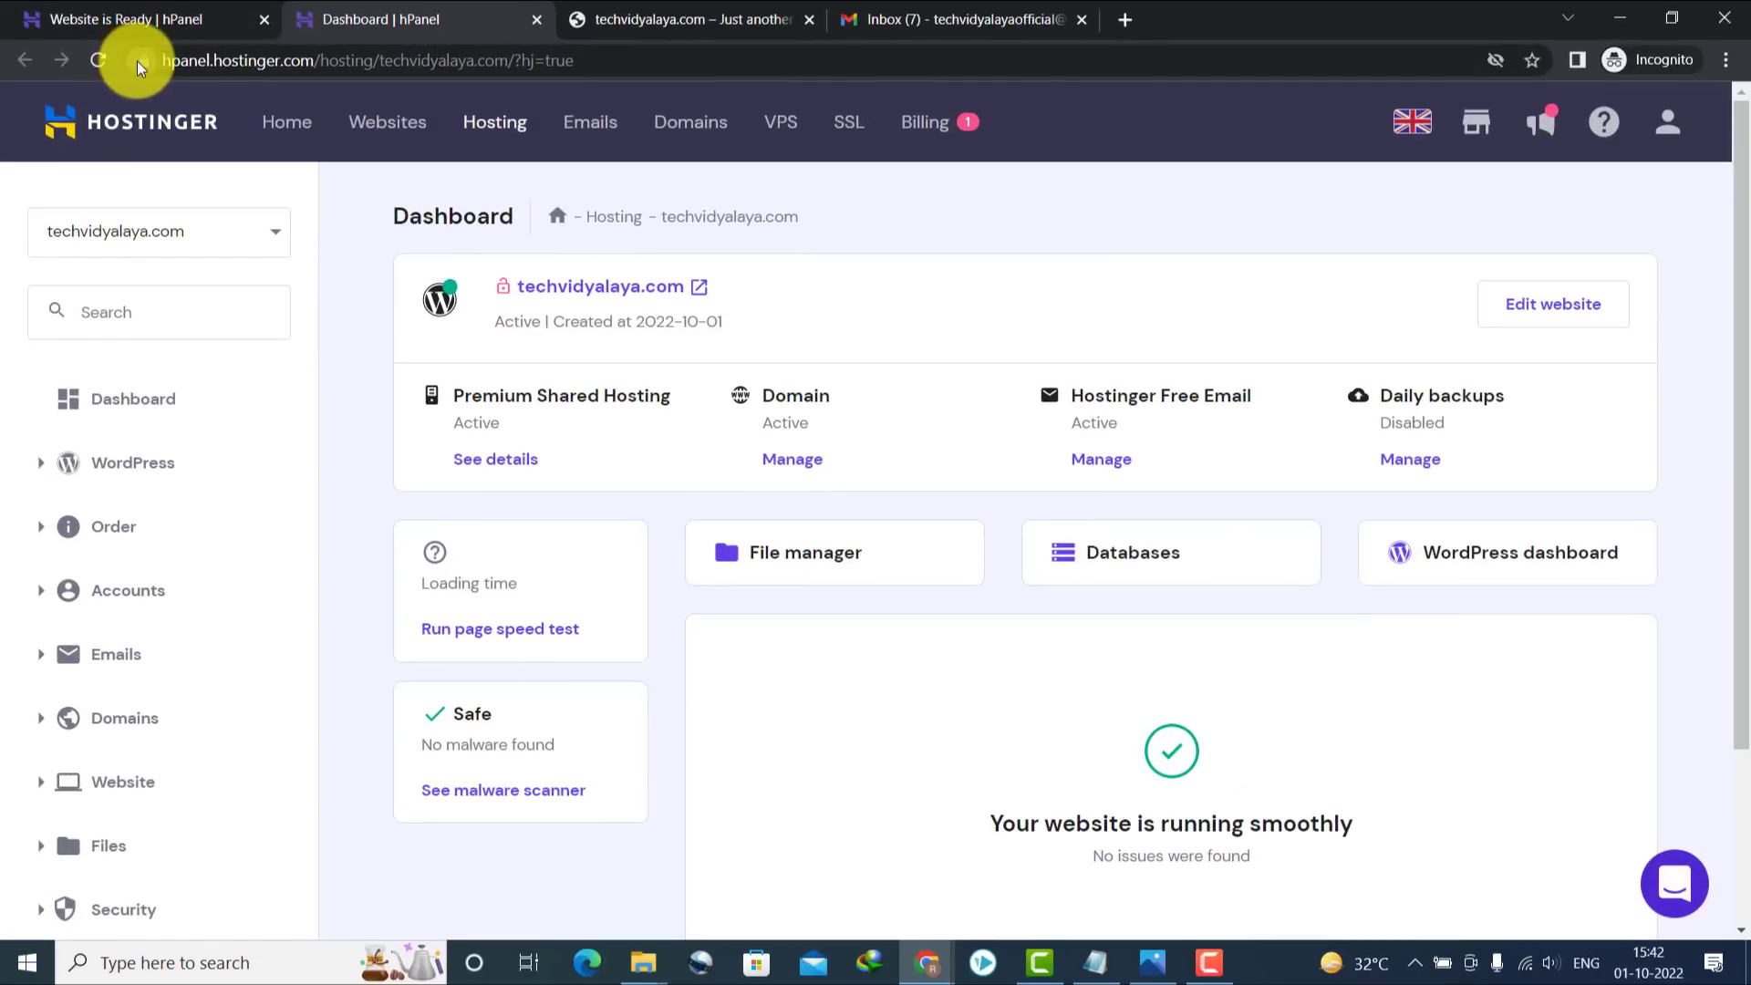
{"action": "left_click", "coordinate": [138, 62]}
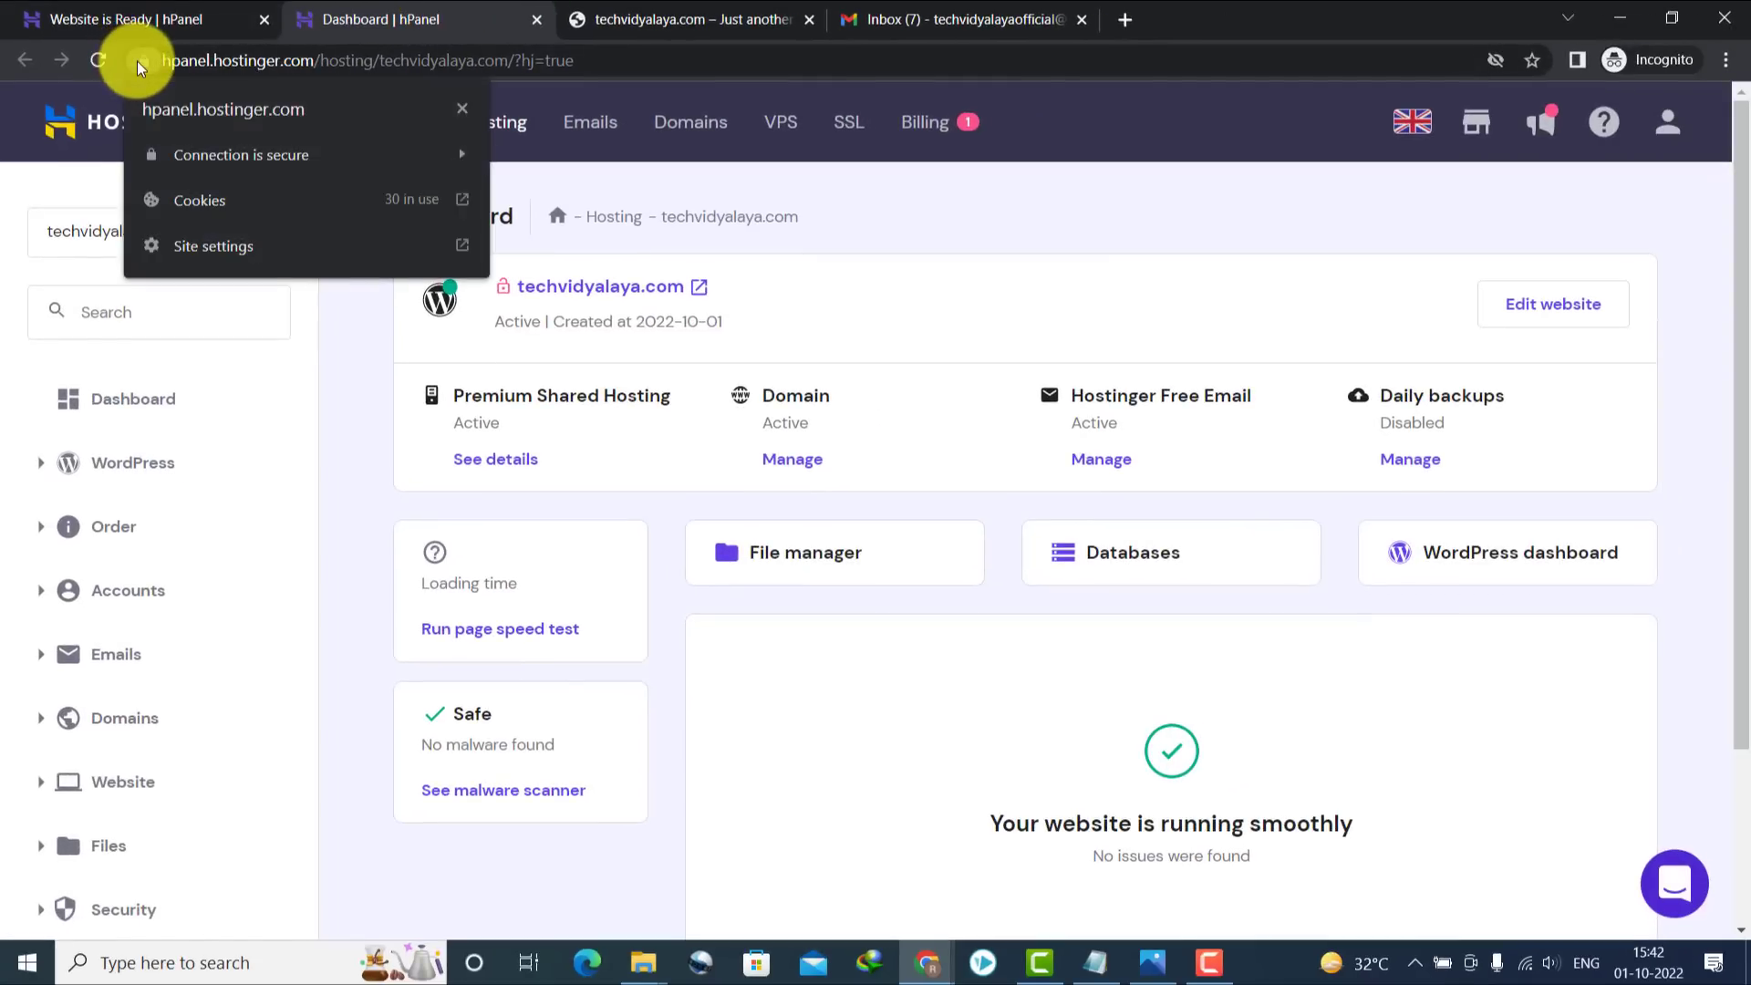
Verify techvidyalaya.com's Lifetime SSL (ZeroSSL) is Active and never expires, then open Domains
{"action": "left_click", "coordinate": [138, 62]}
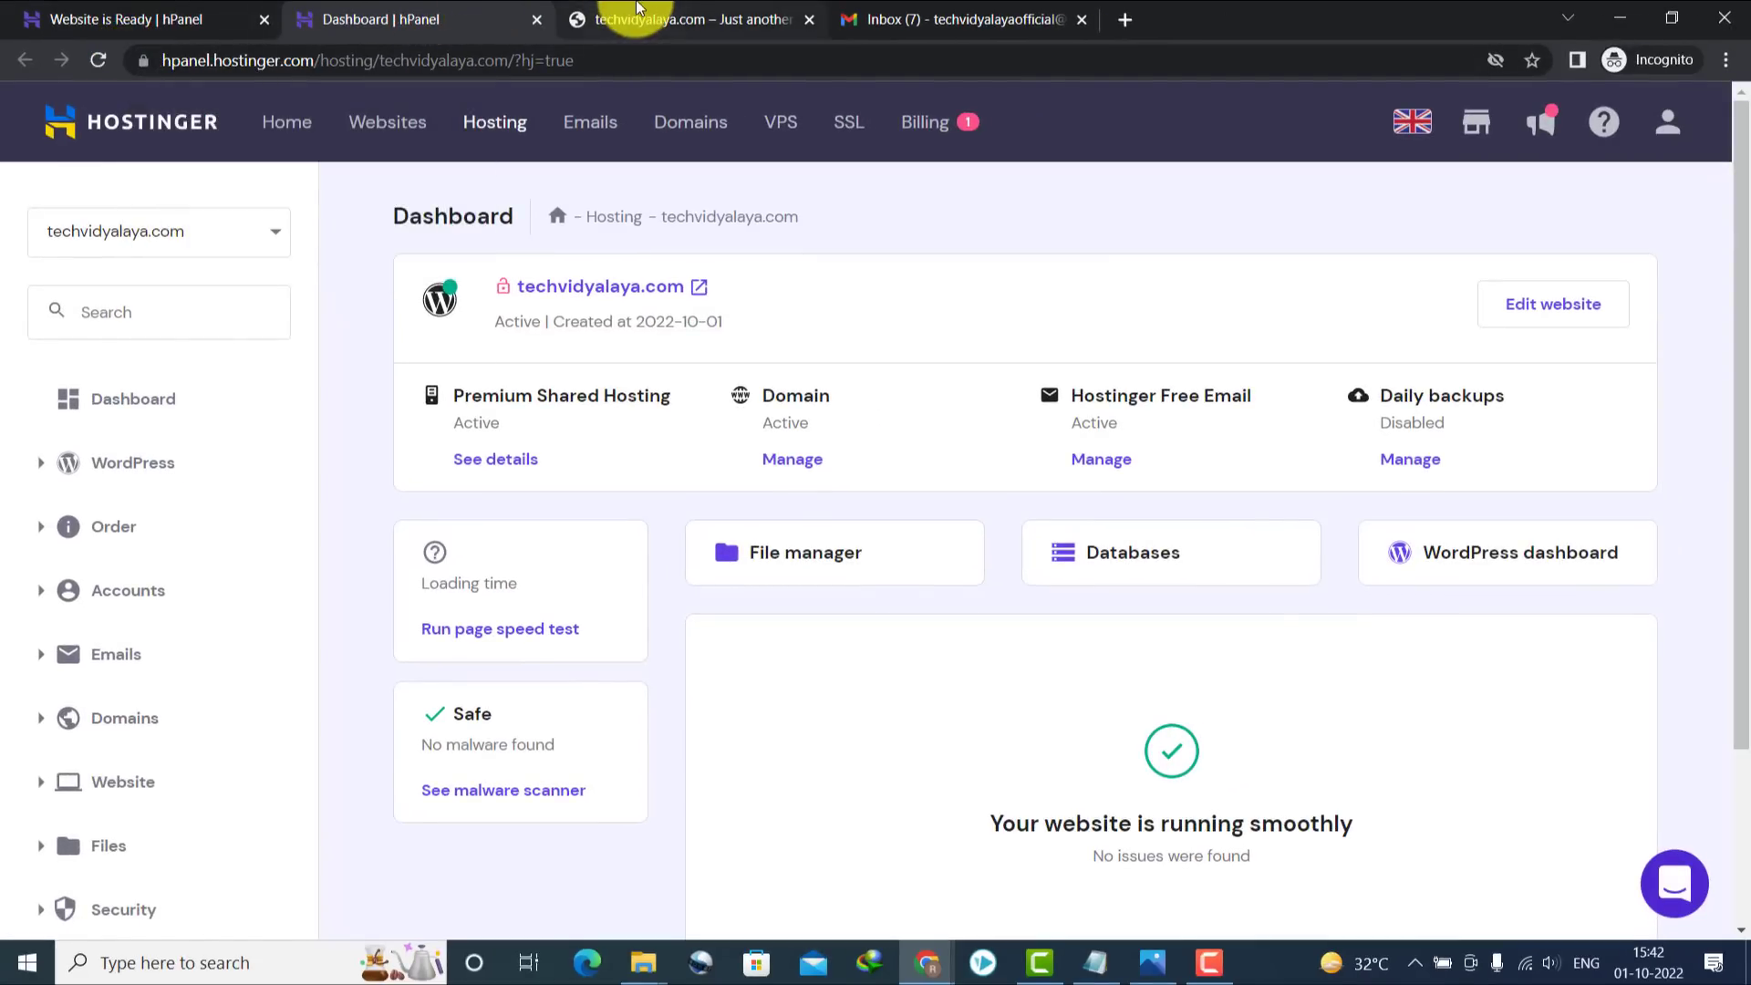
{"action": "left_click", "coordinate": [629, 20]}
{"action": "left_click", "coordinate": [419, 9]}
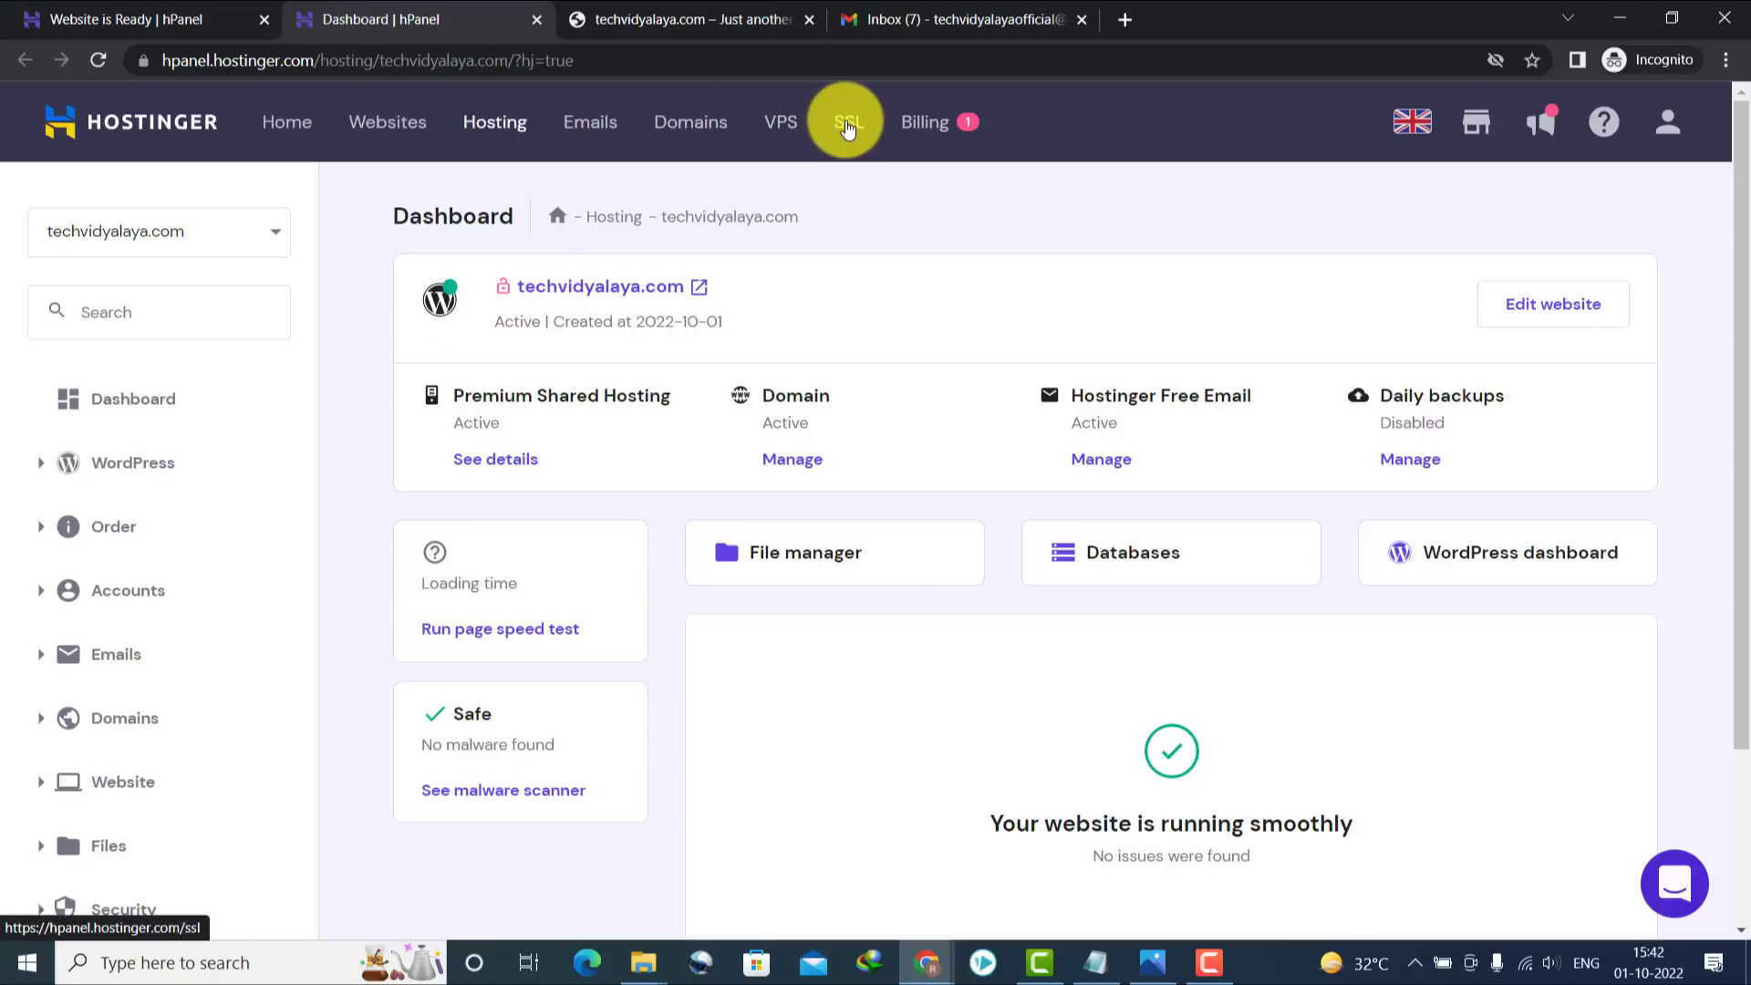
{"action": "left_click", "coordinate": [847, 127]}
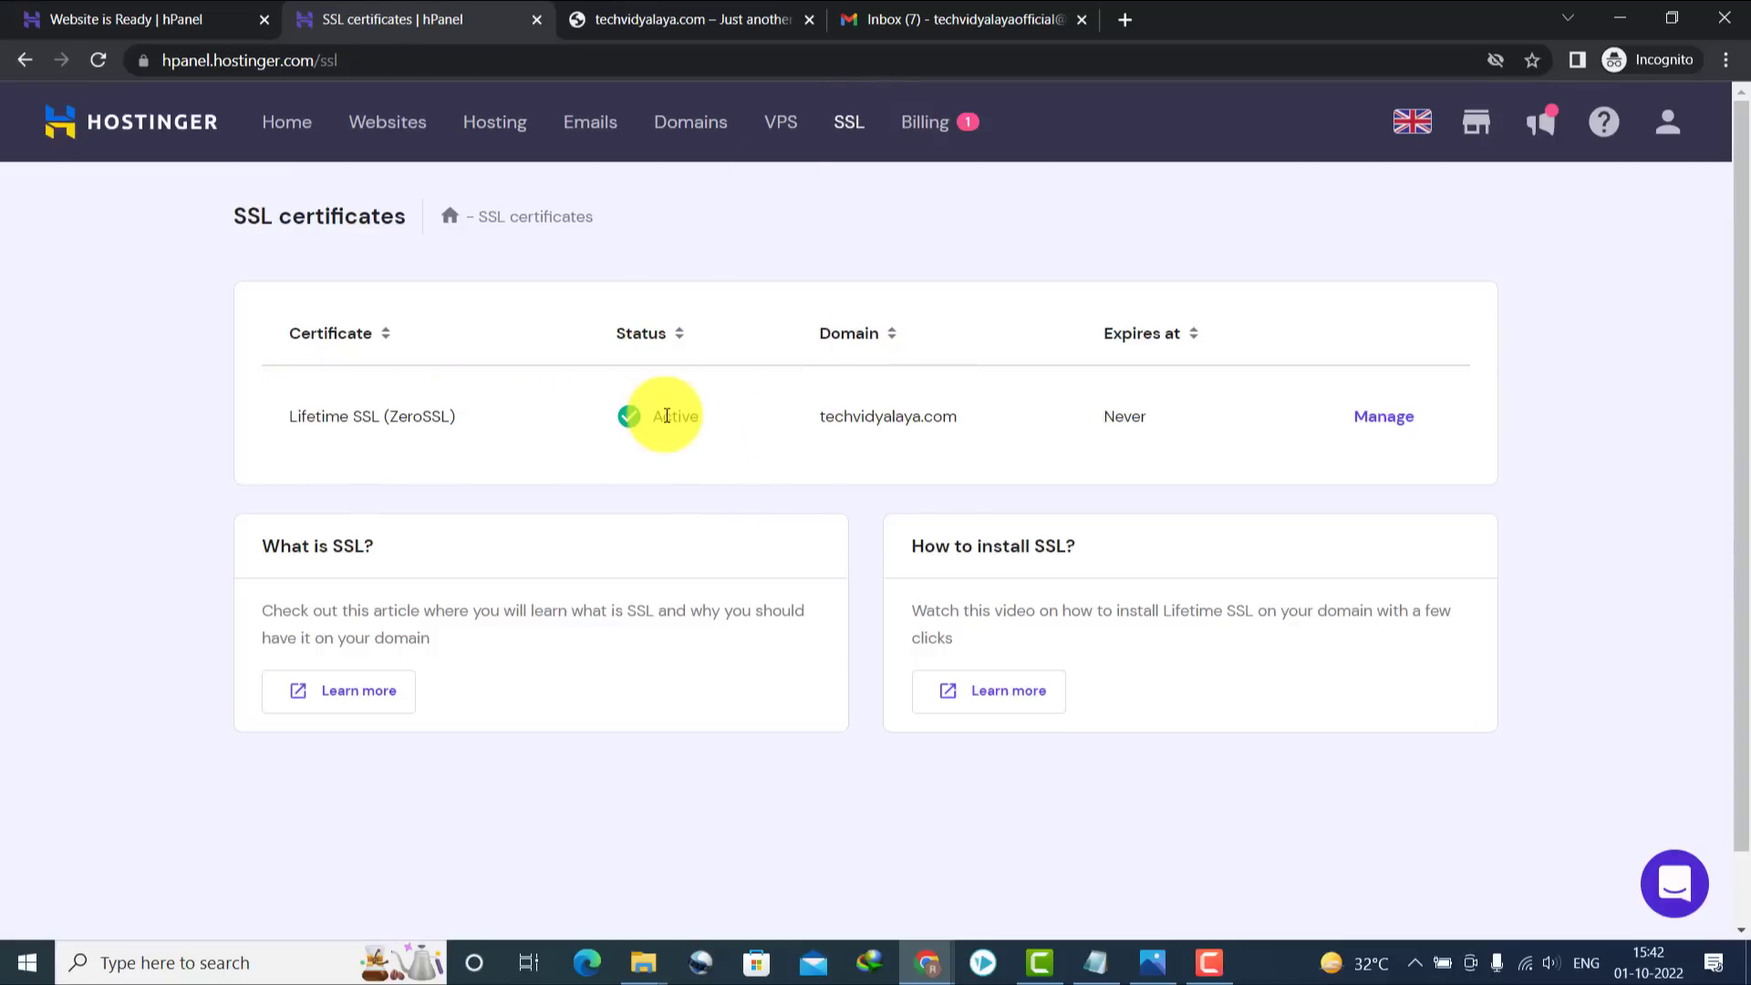
{"action": "left_click", "coordinate": [1382, 421]}
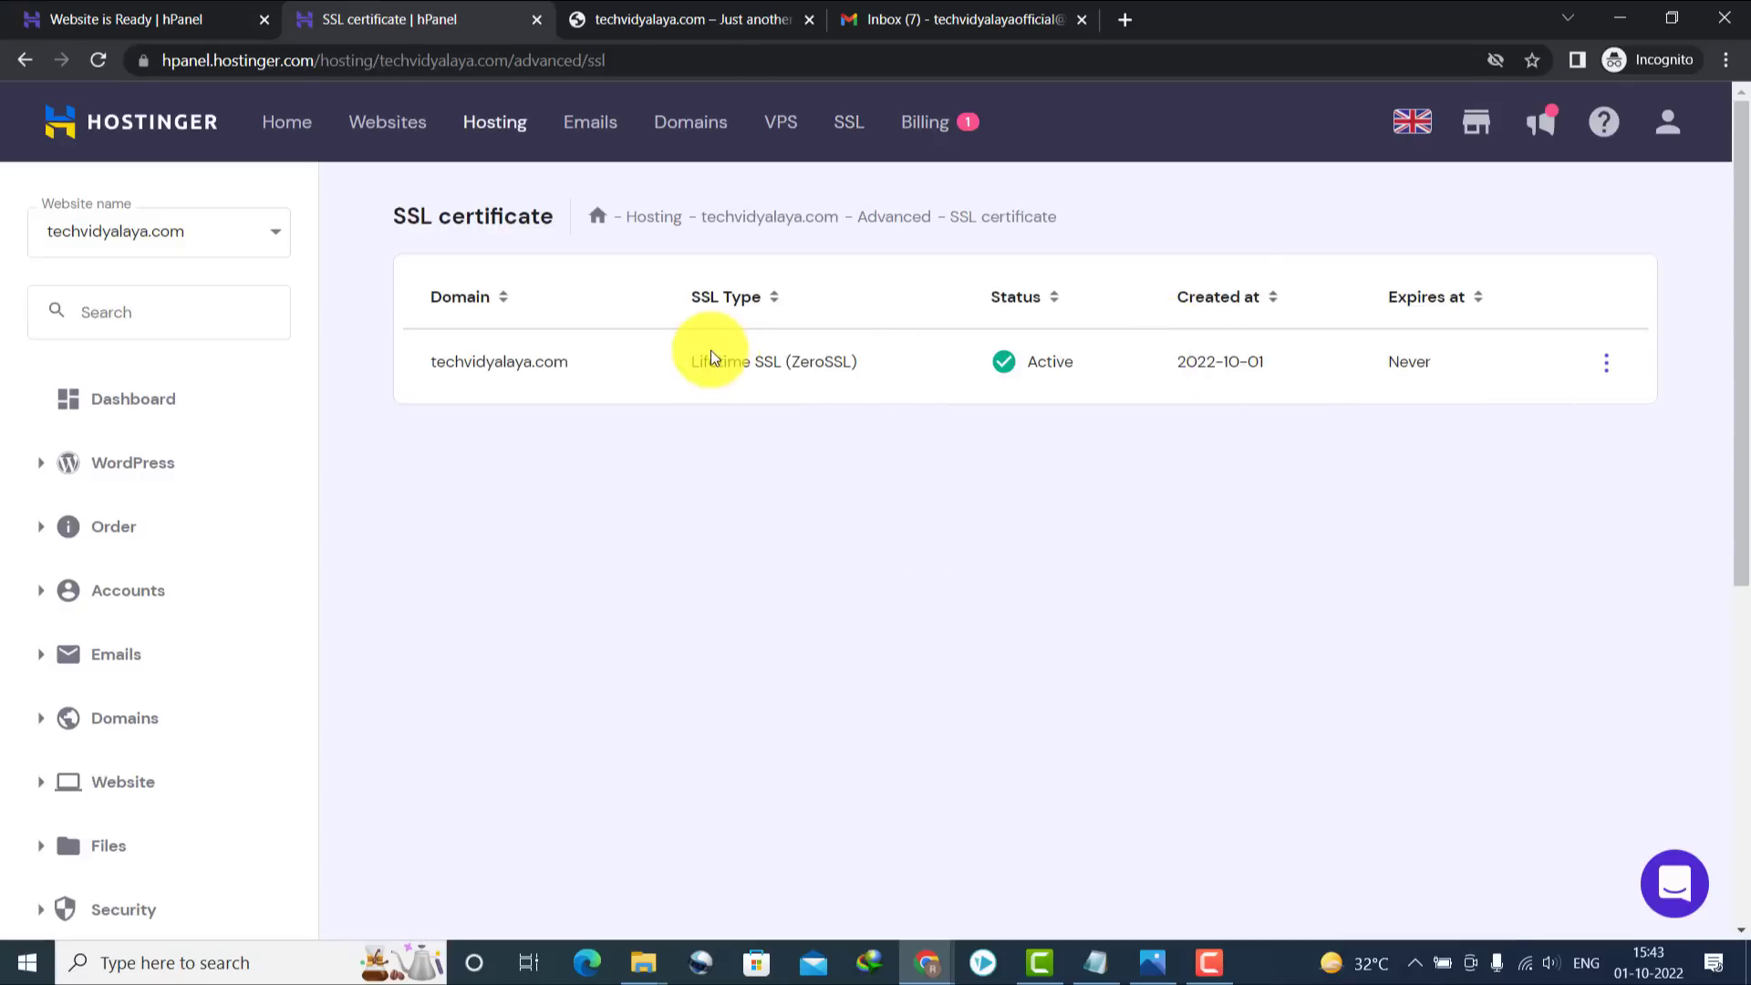
{"action": "left_click", "coordinate": [1602, 363]}
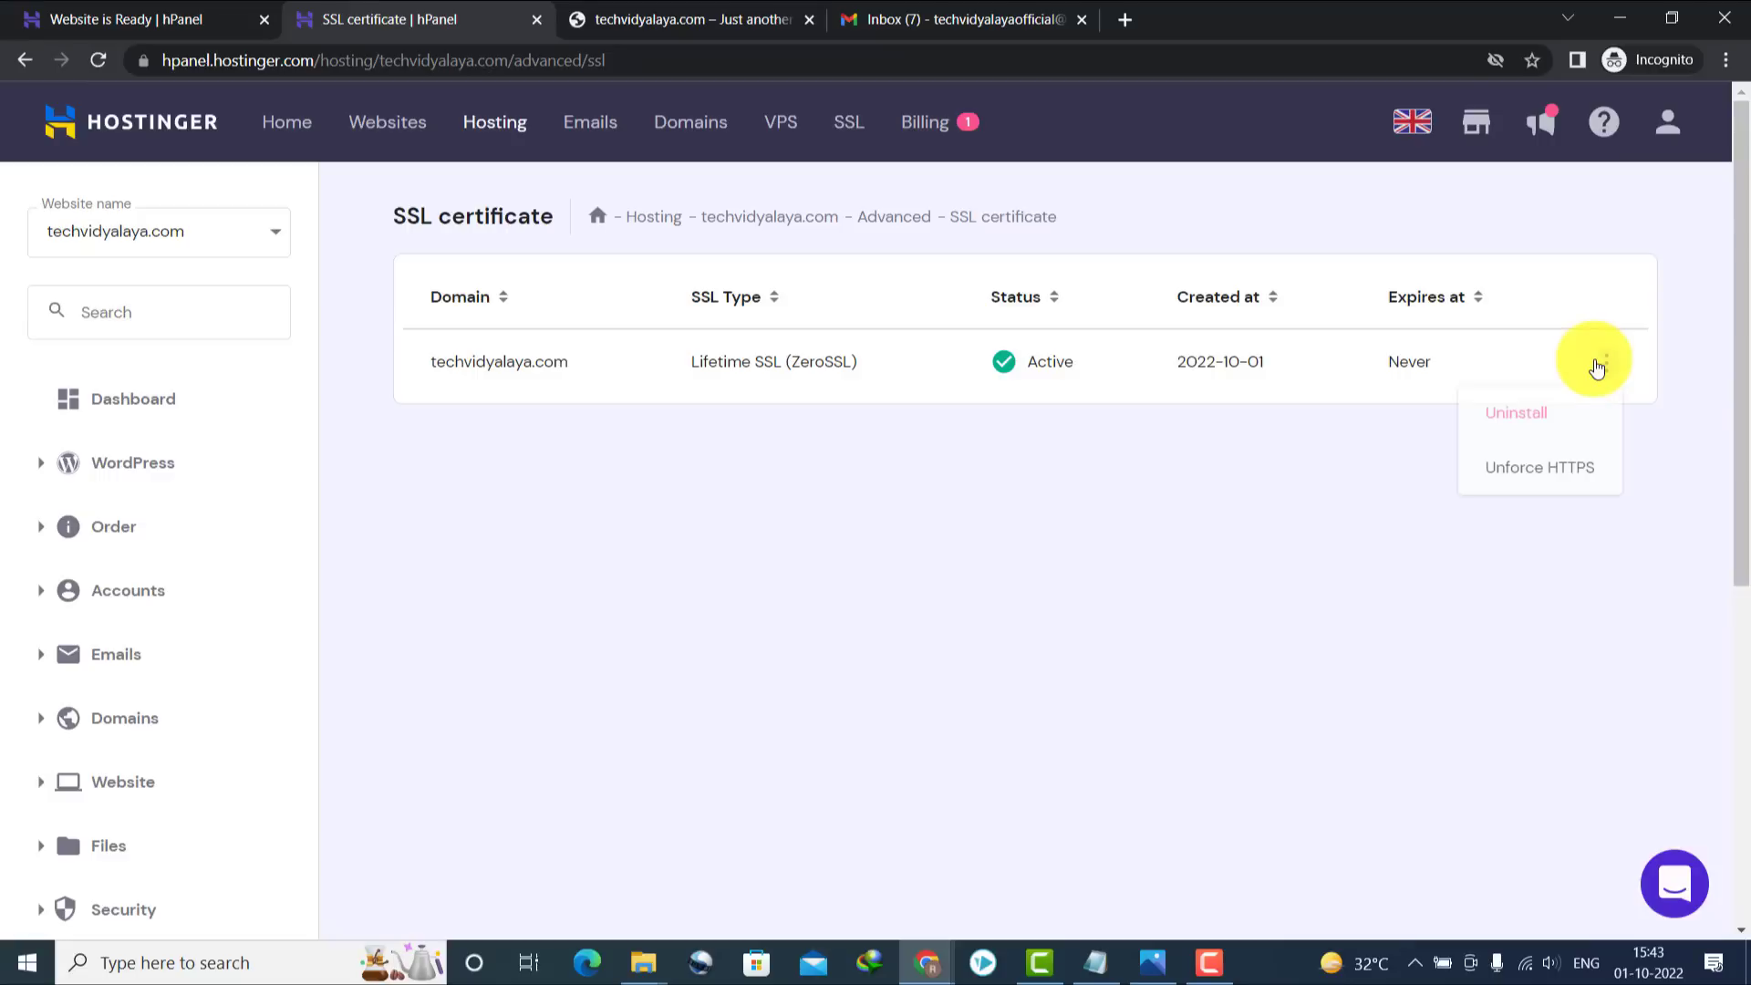
{"action": "left_click", "coordinate": [1472, 359]}
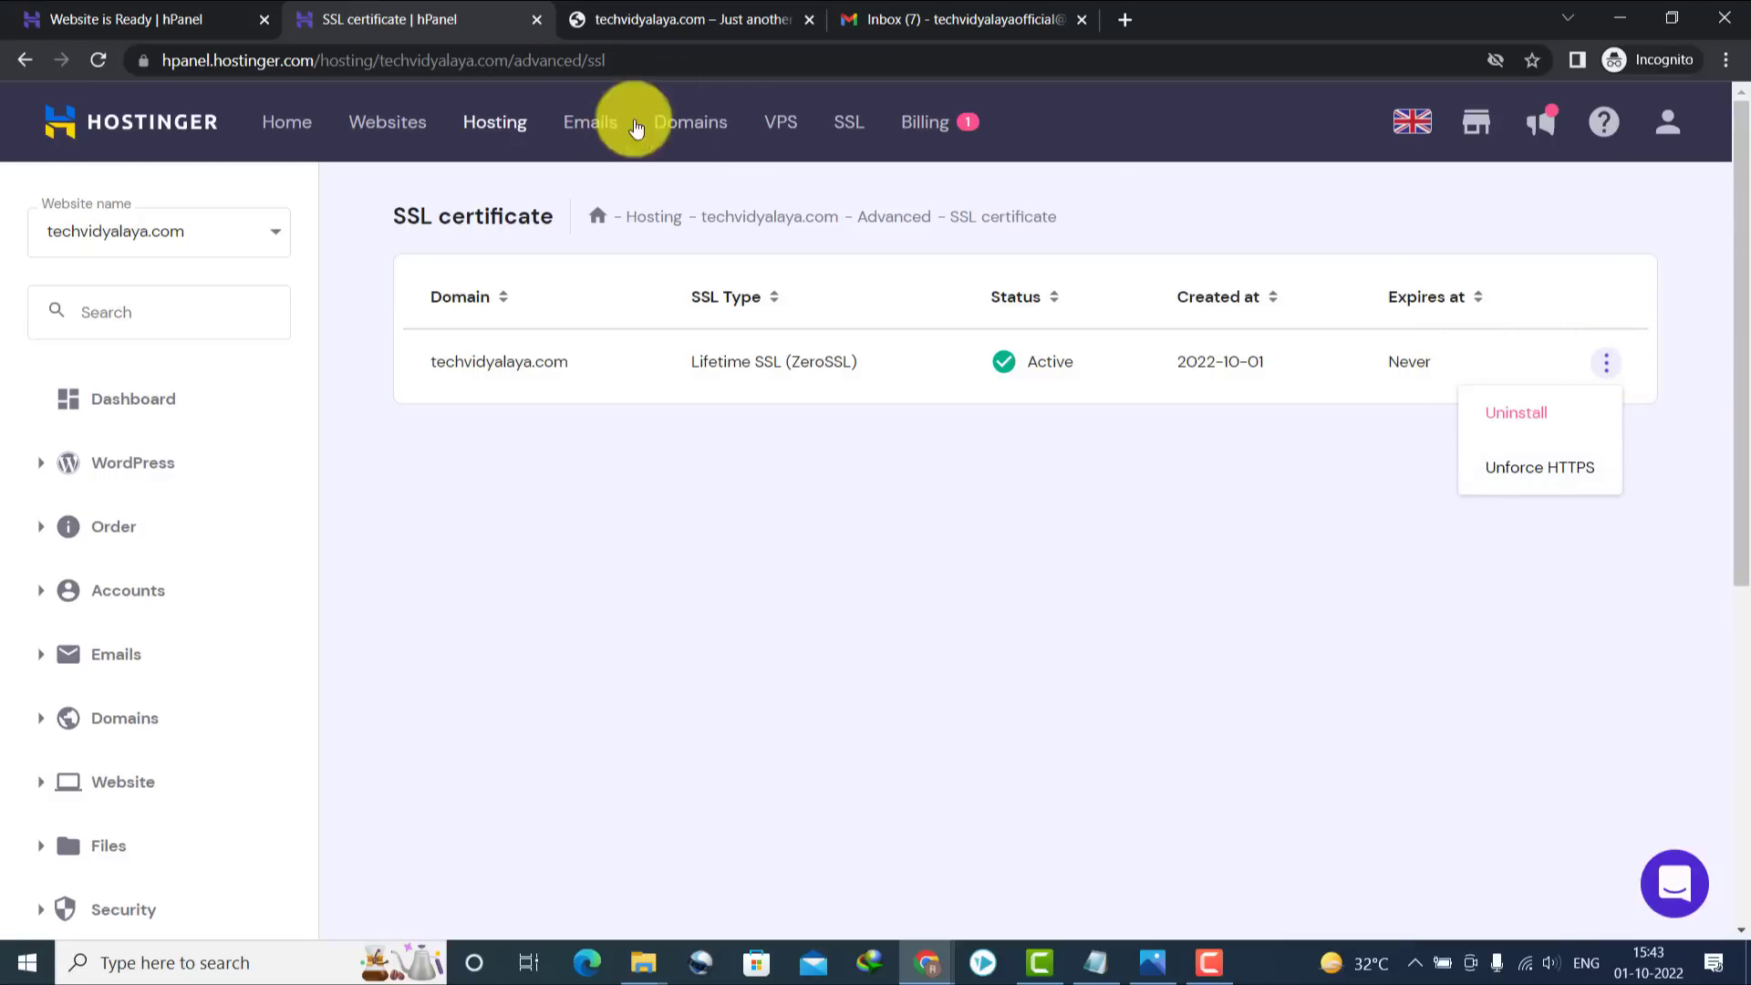
{"action": "left_click", "coordinate": [688, 136]}
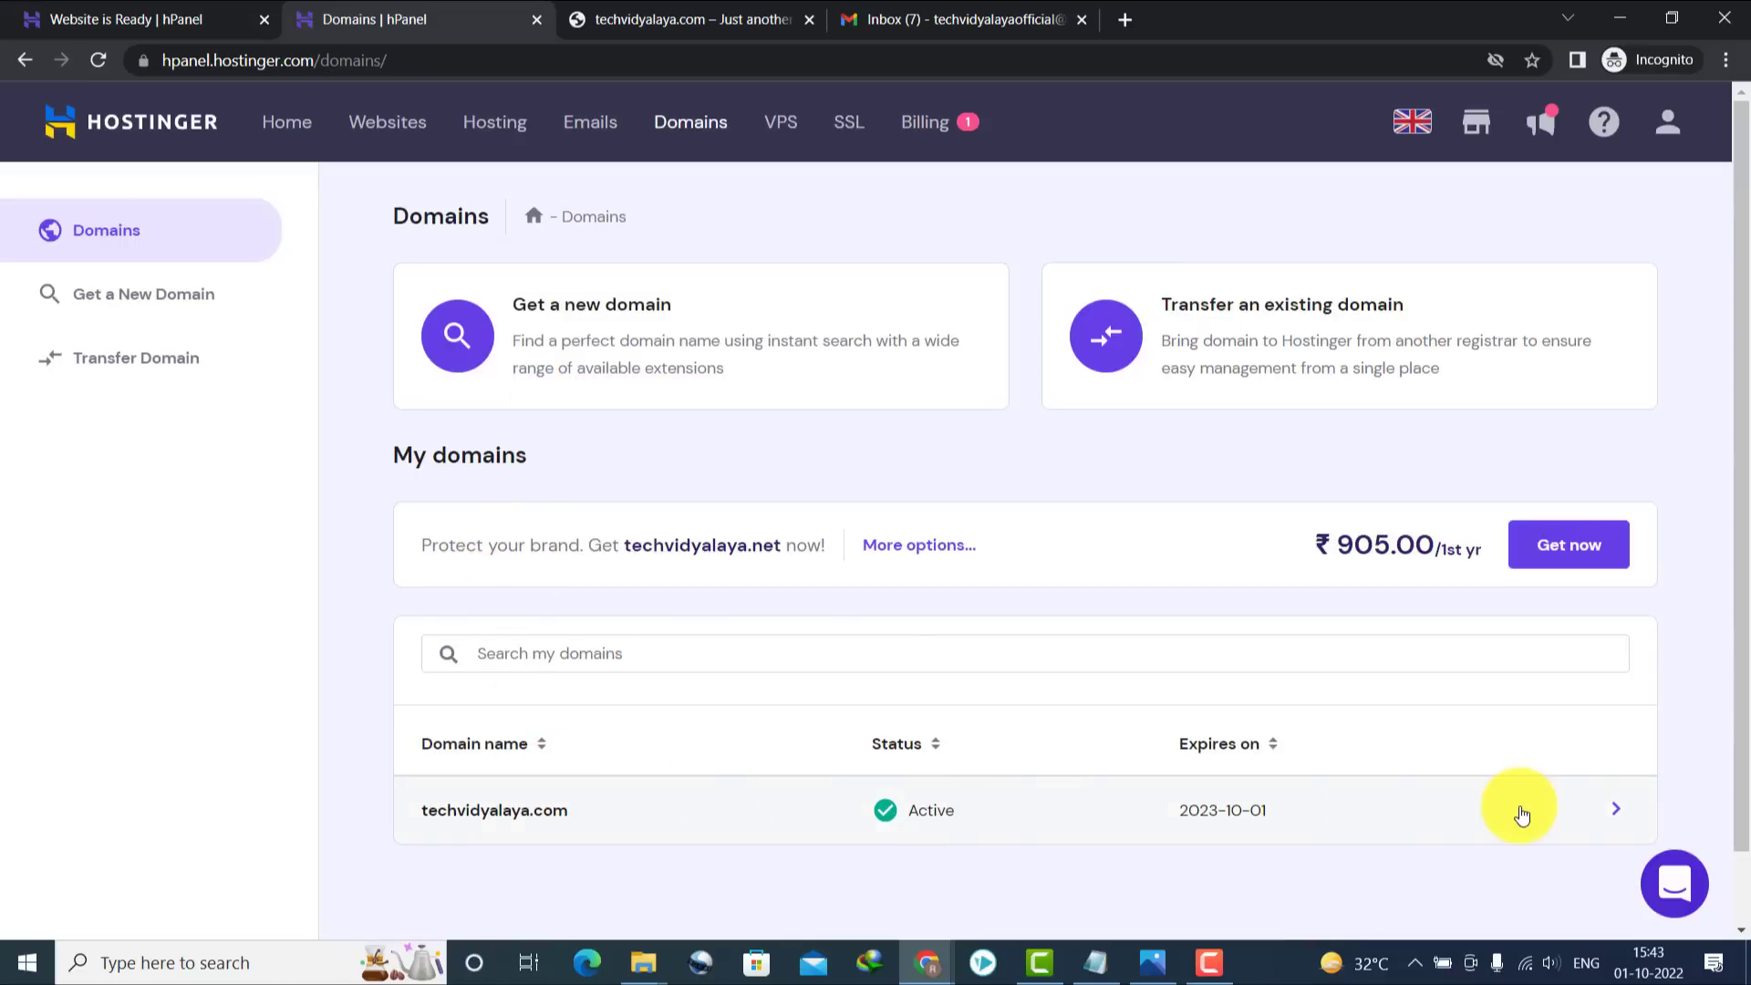
Resend the techvidyalaya.com verification email from its domain overview and check the Gmail inbox
{"action": "left_click", "coordinate": [543, 813]}
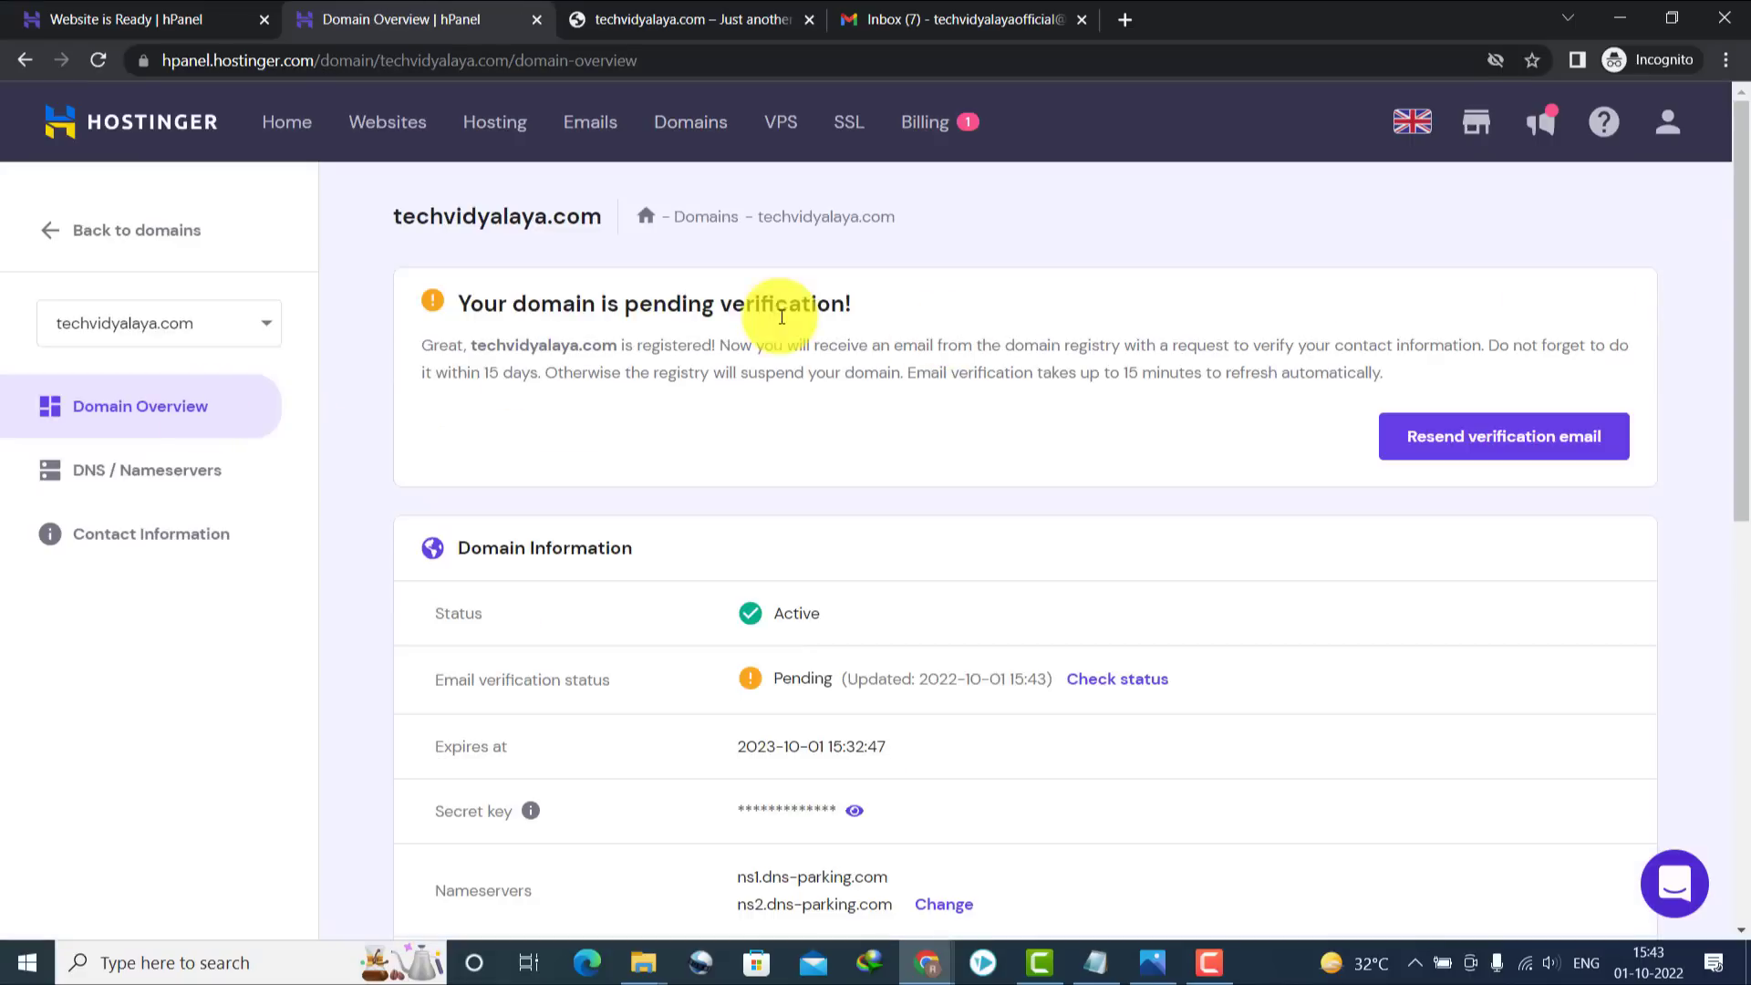
{"action": "scroll", "coordinate": [1546, 362], "scroll_direction": "down", "scroll_amount": 1}
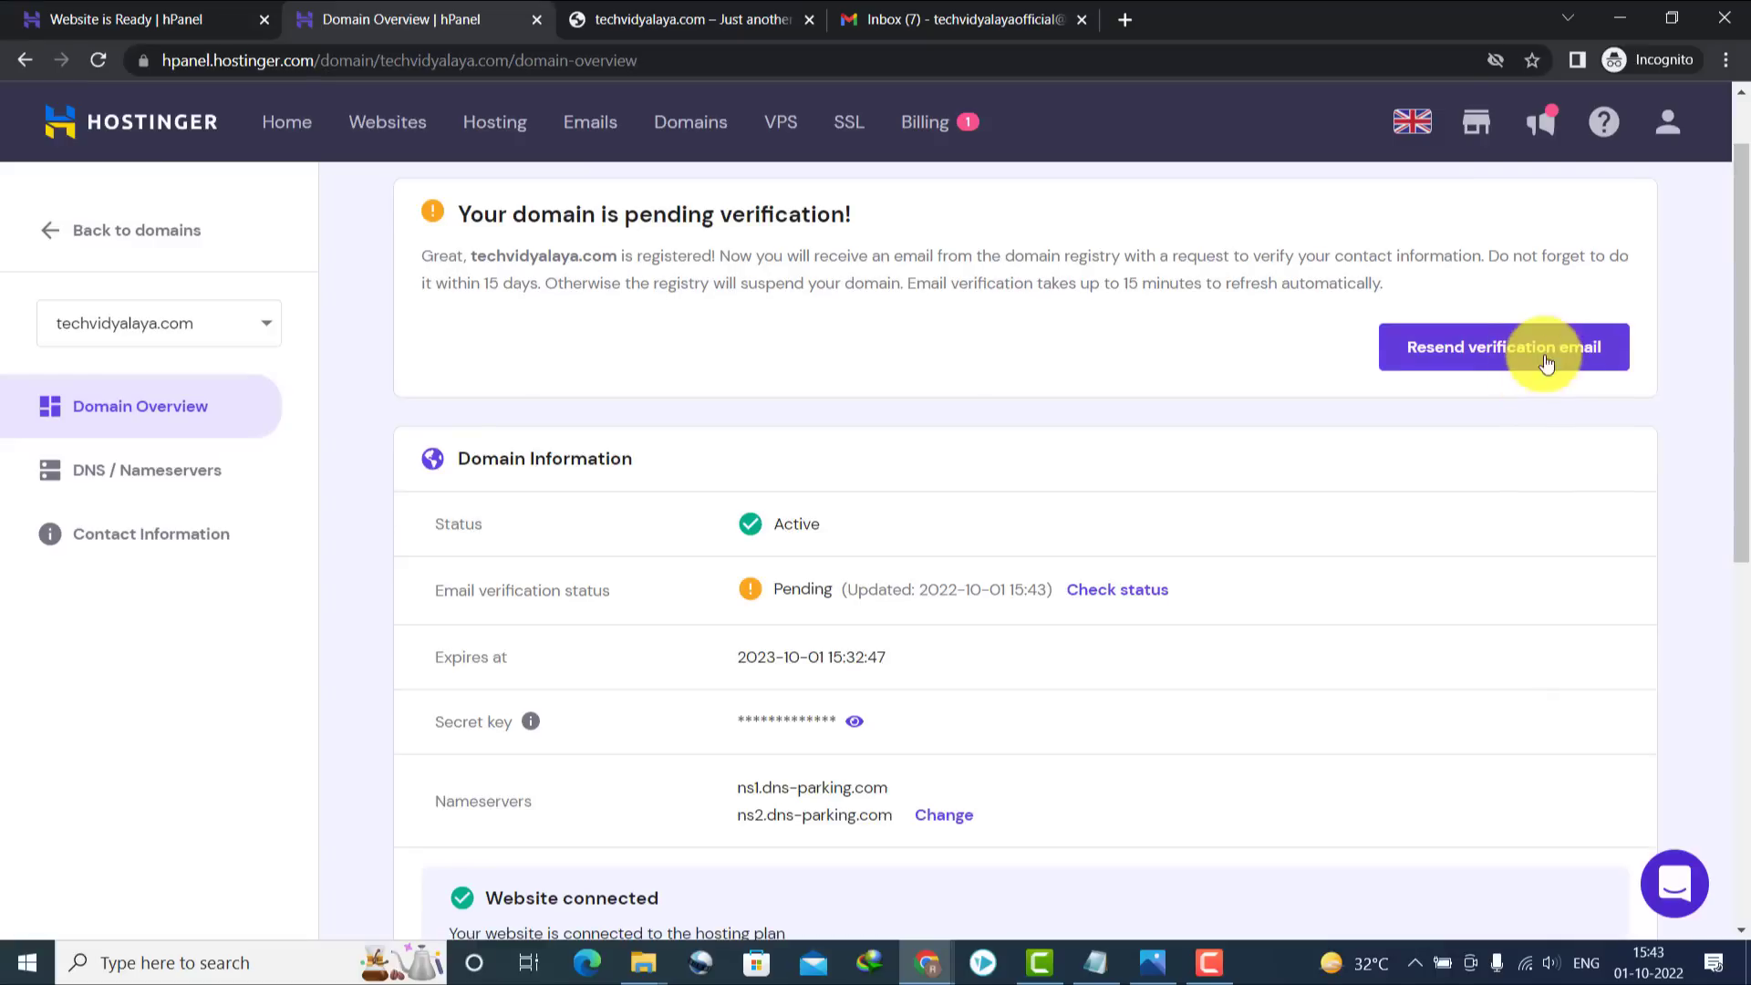
{"action": "left_click", "coordinate": [1426, 354]}
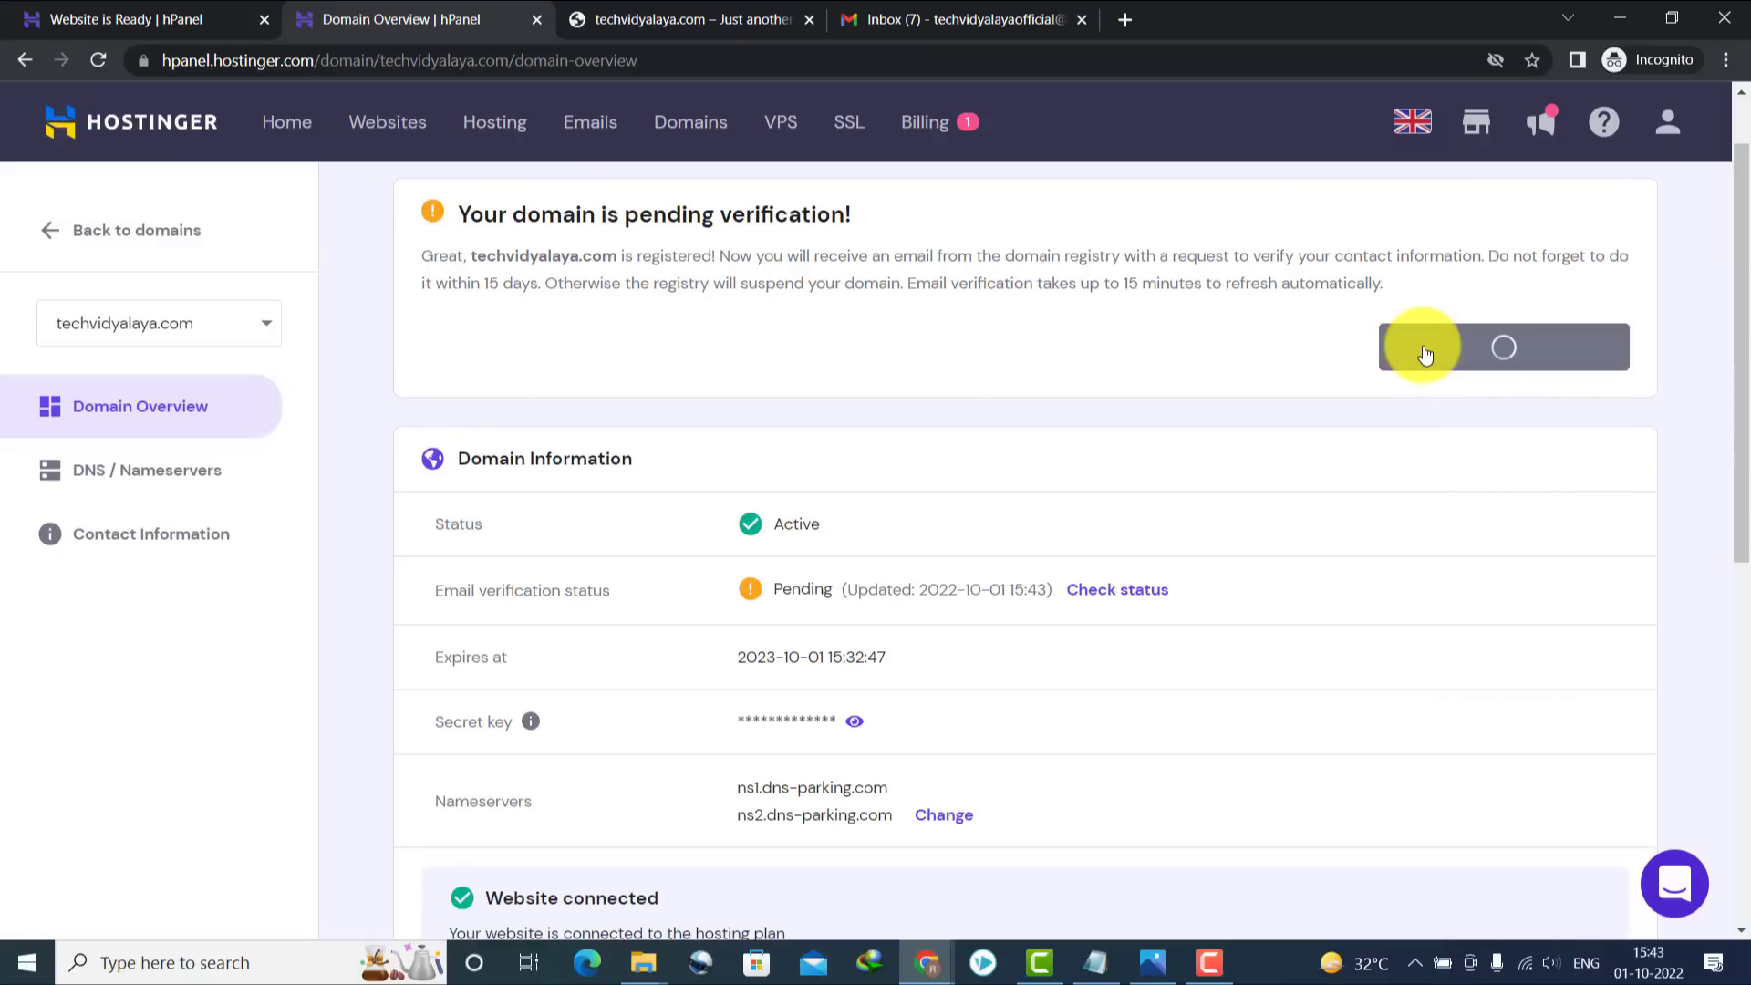
{"action": "left_click", "coordinate": [907, 17]}
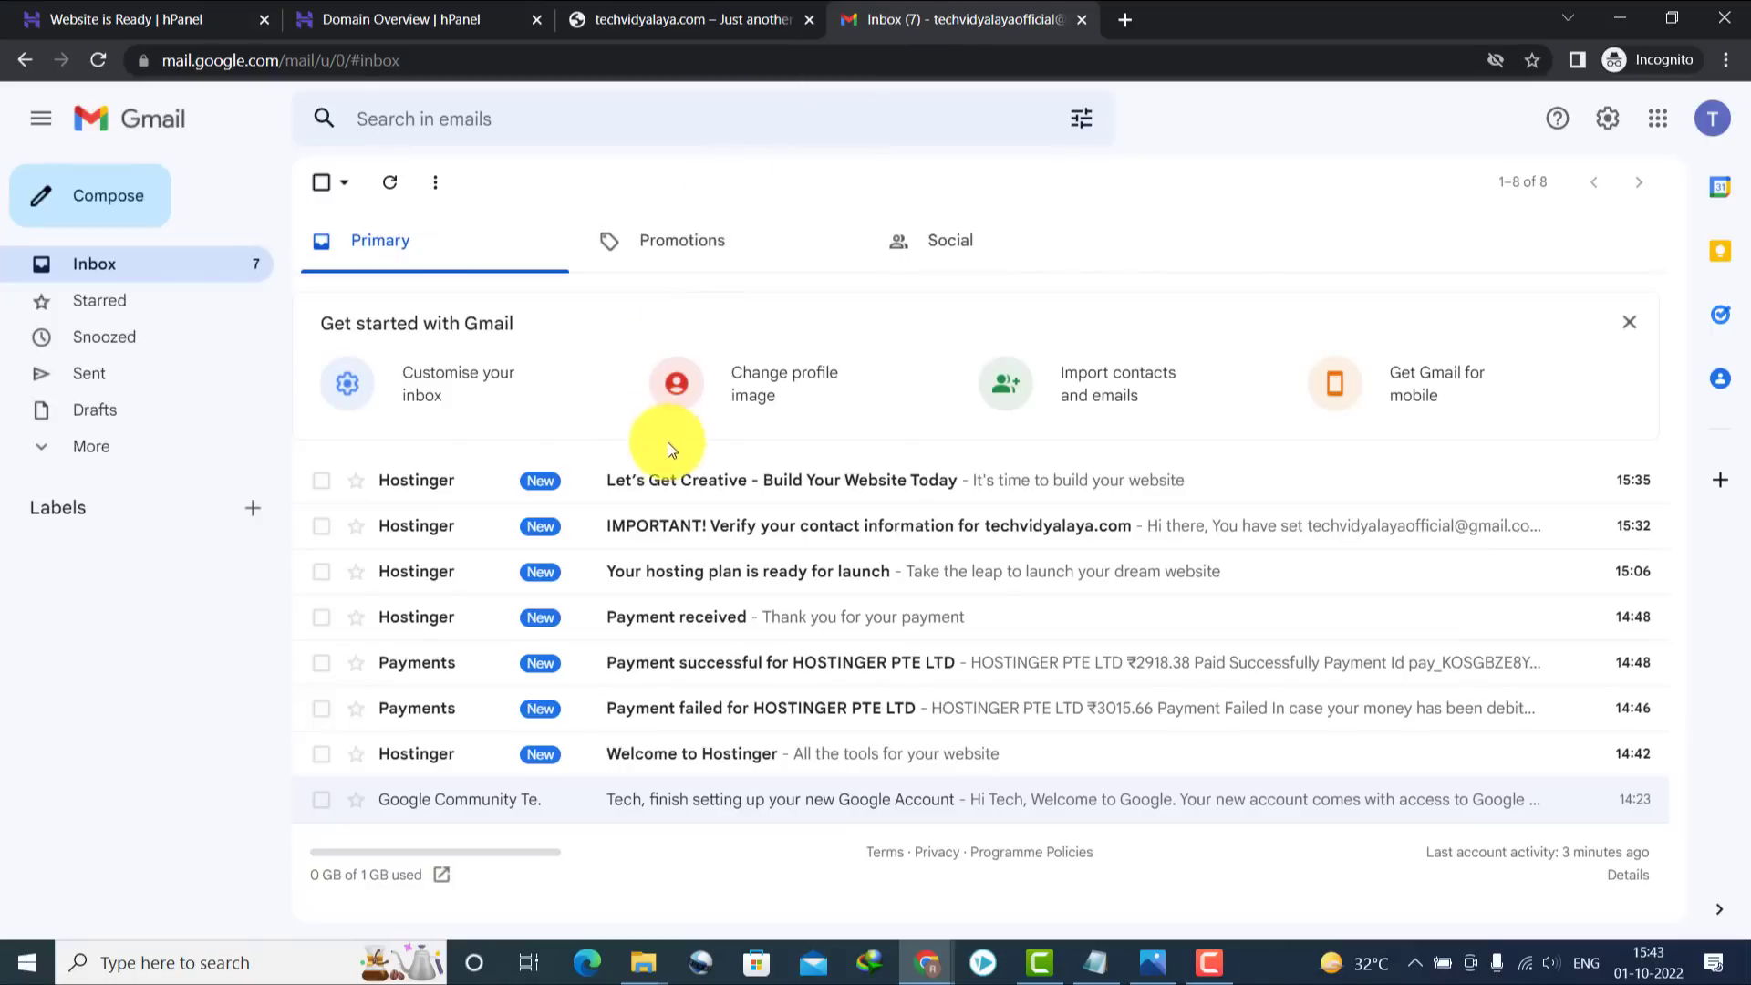
After backing out of the 'Let's Get Creative' email, open Hostinger's 'IMPORTANT! Verify your contact information' email and follow its verification link
{"action": "left_click", "coordinate": [670, 511]}
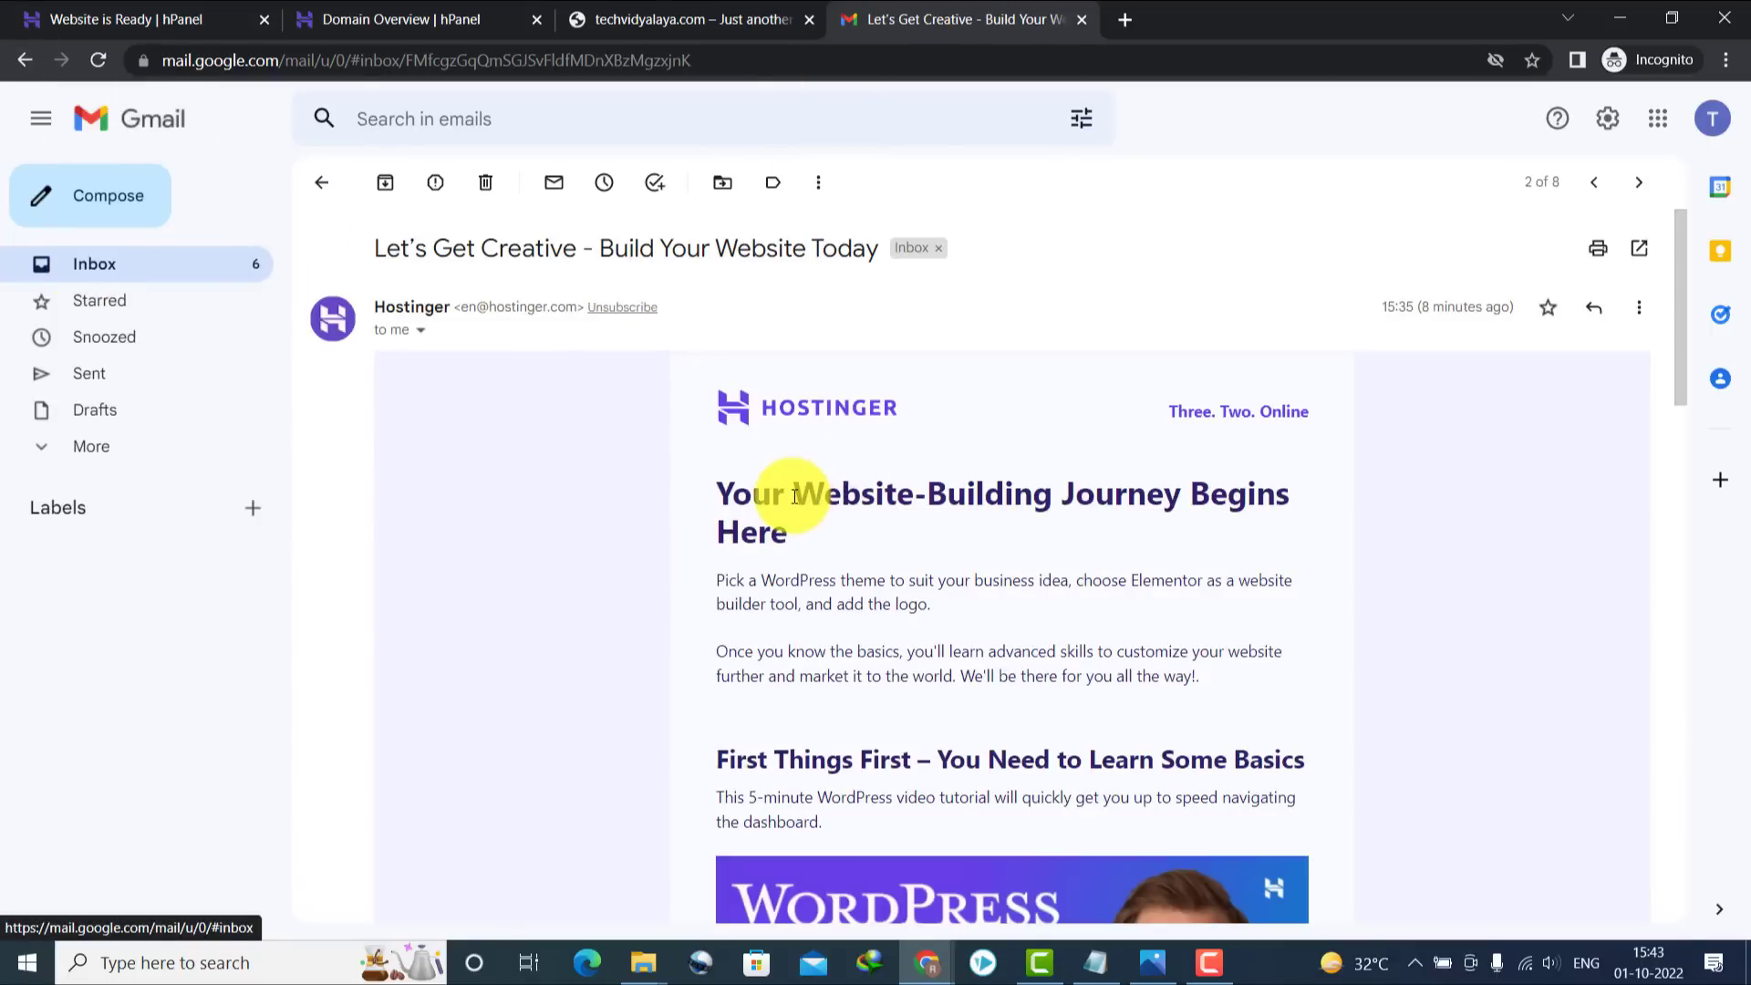
{"action": "left_click", "coordinate": [100, 270]}
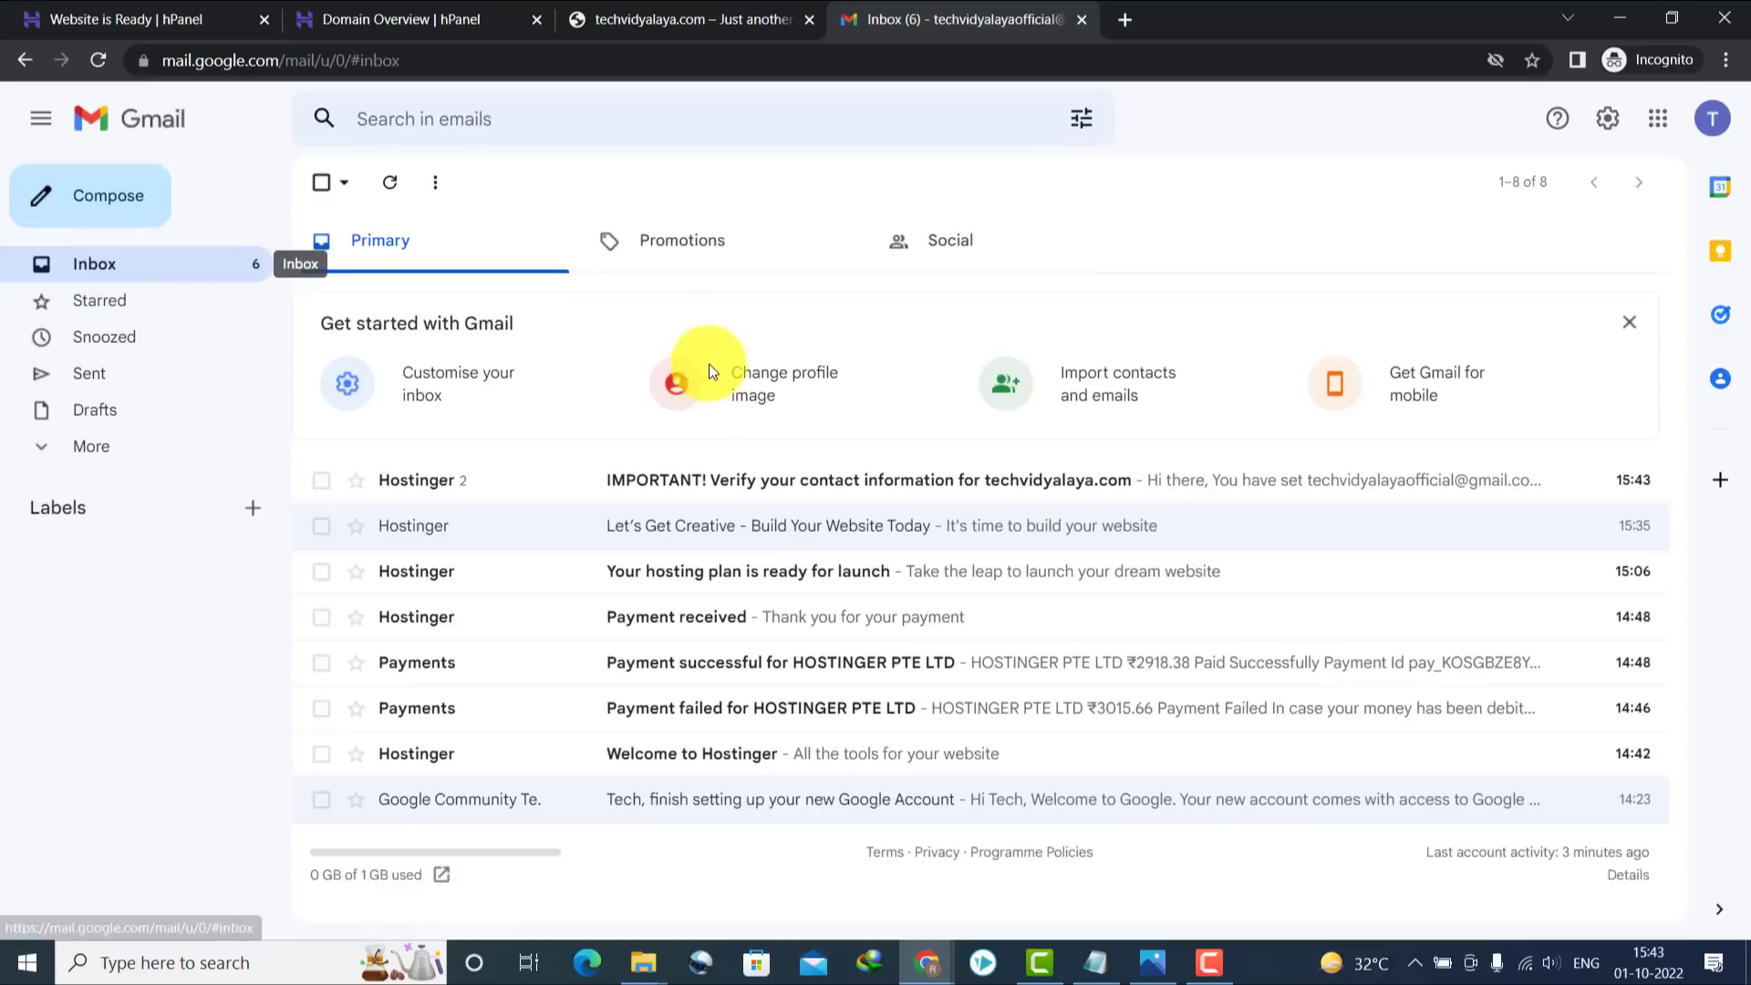
{"action": "left_click", "coordinate": [718, 478]}
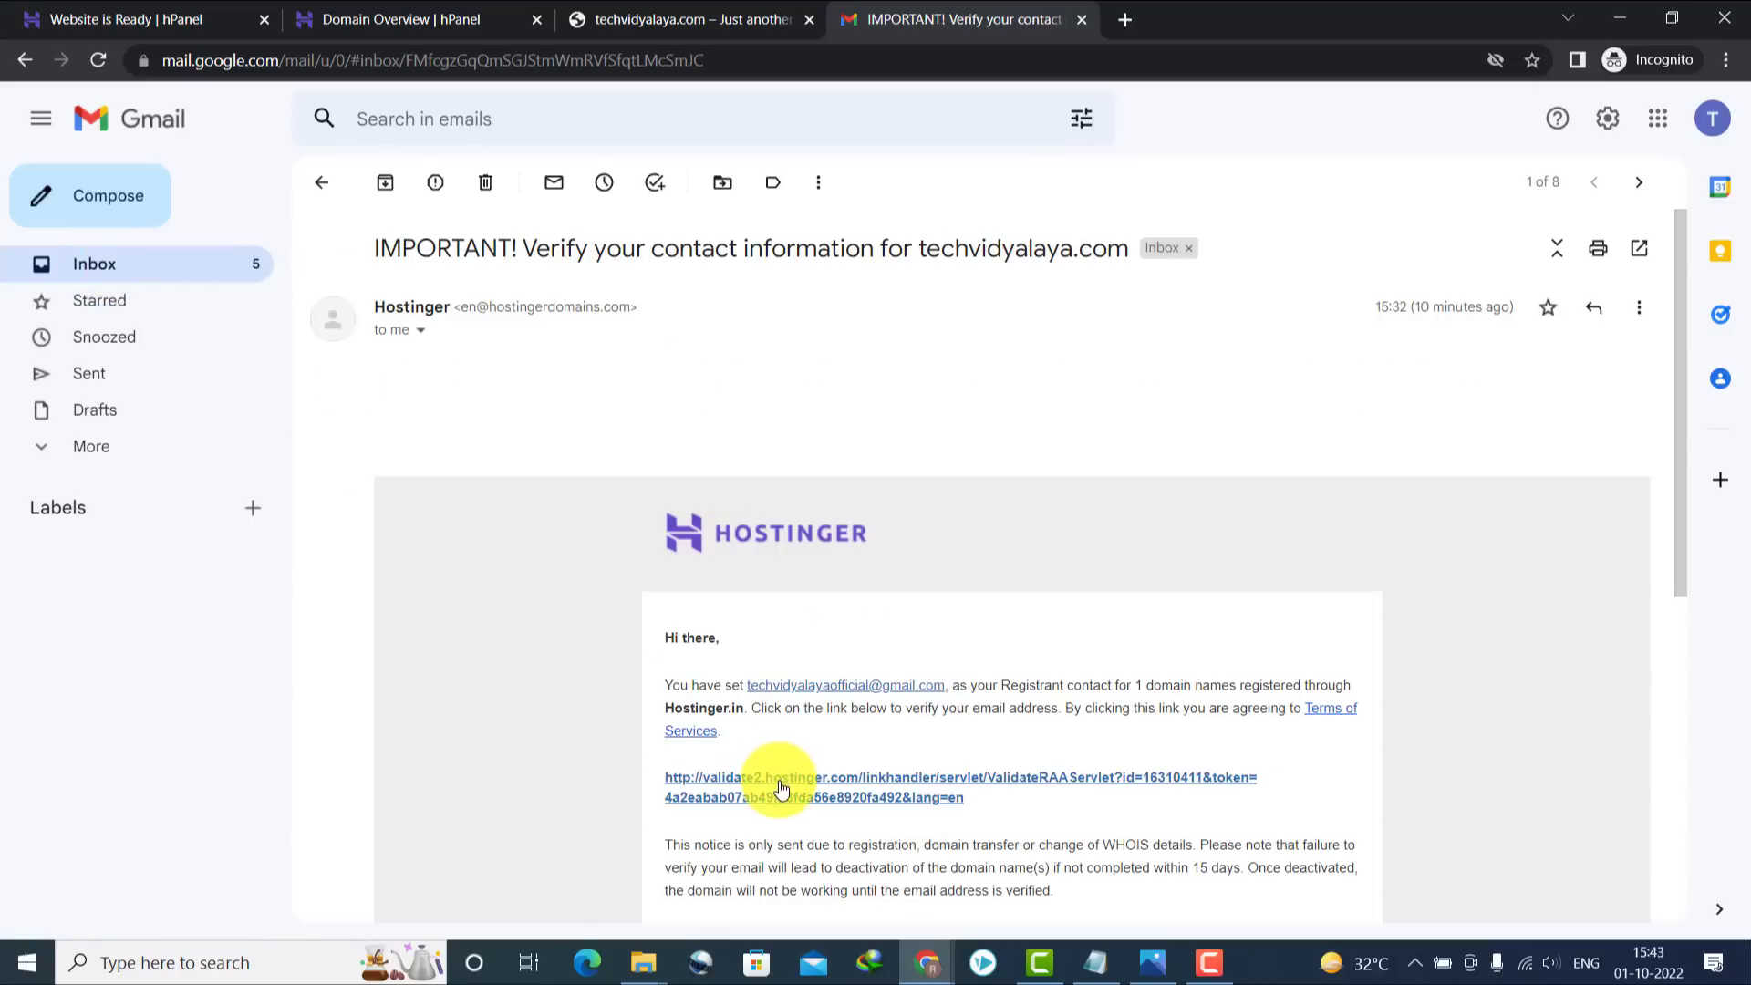
{"action": "left_click_drag", "start_coordinate": [1672, 524], "coordinate": [1678, 629]}
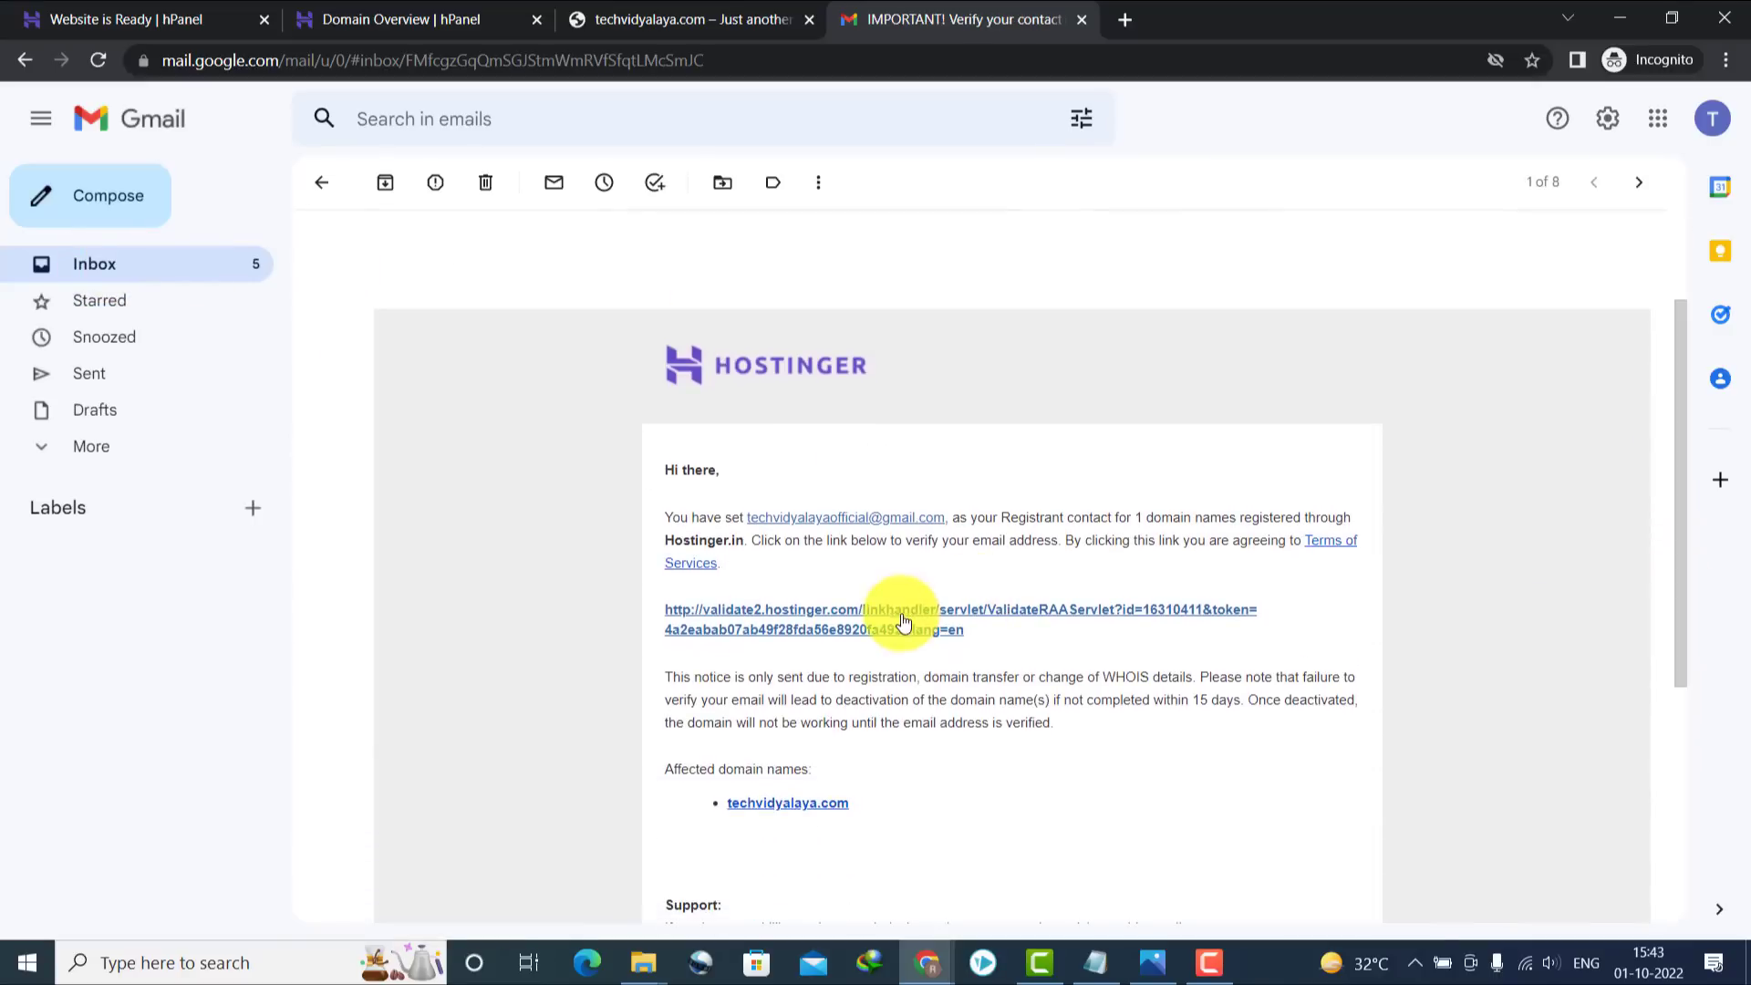
{"action": "left_click", "coordinate": [894, 618]}
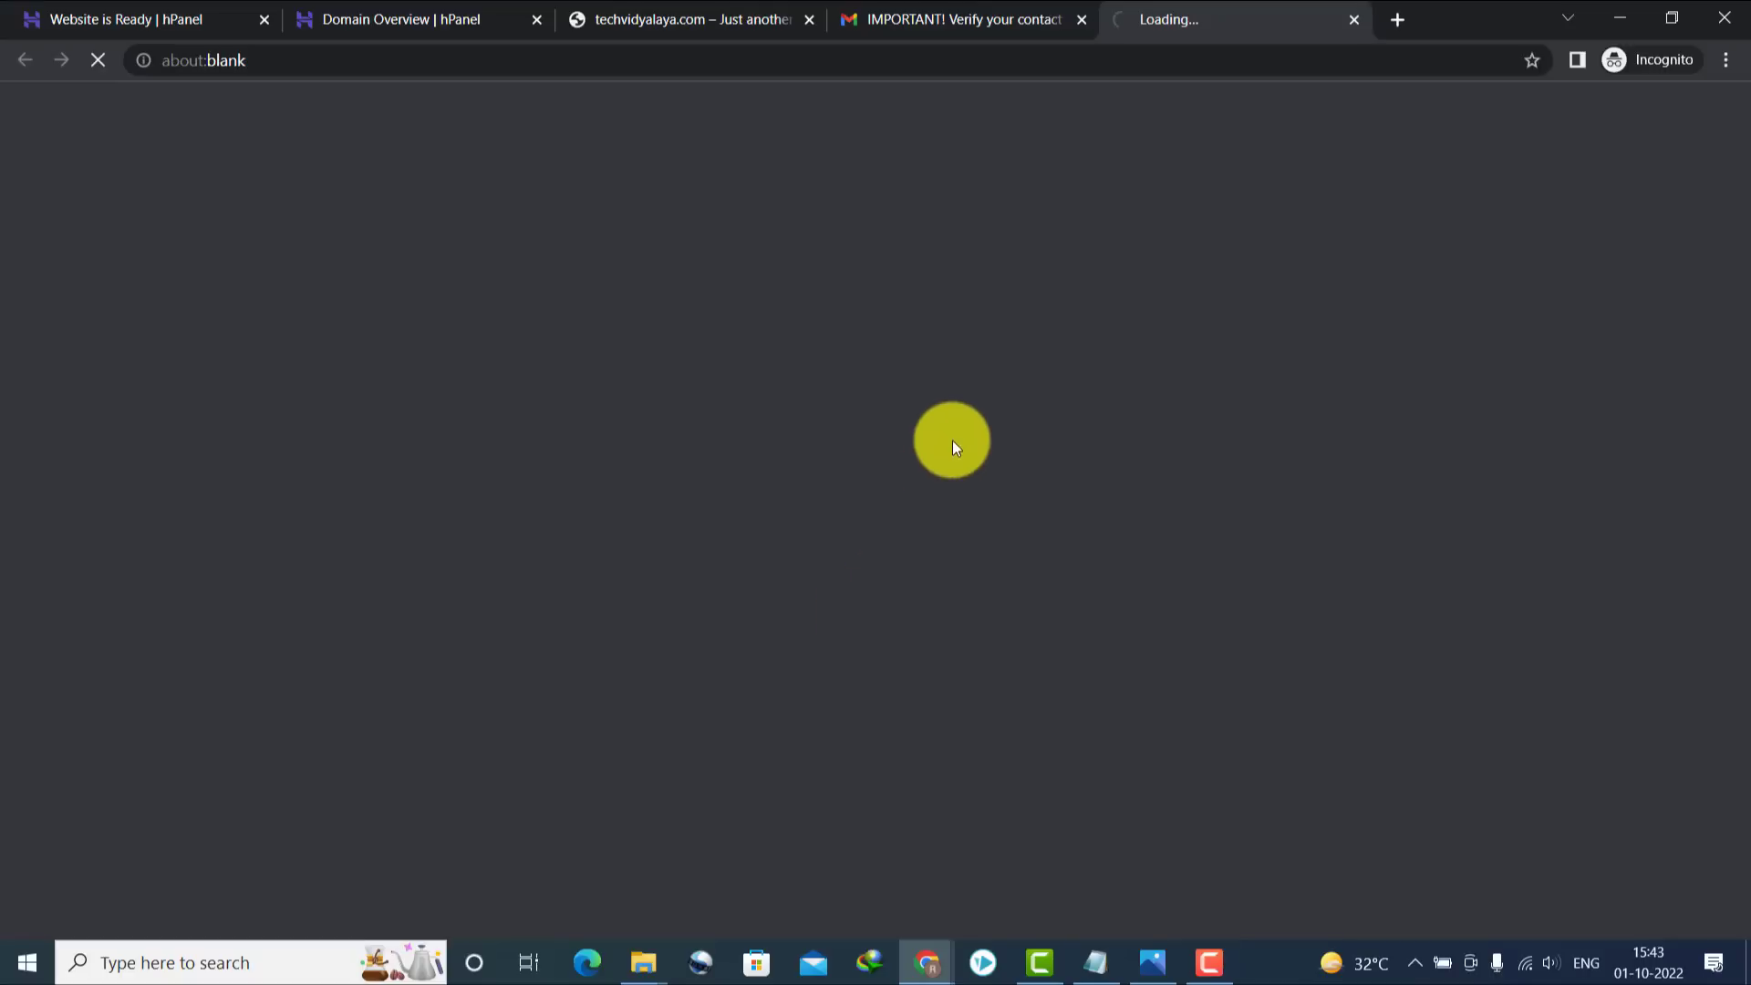
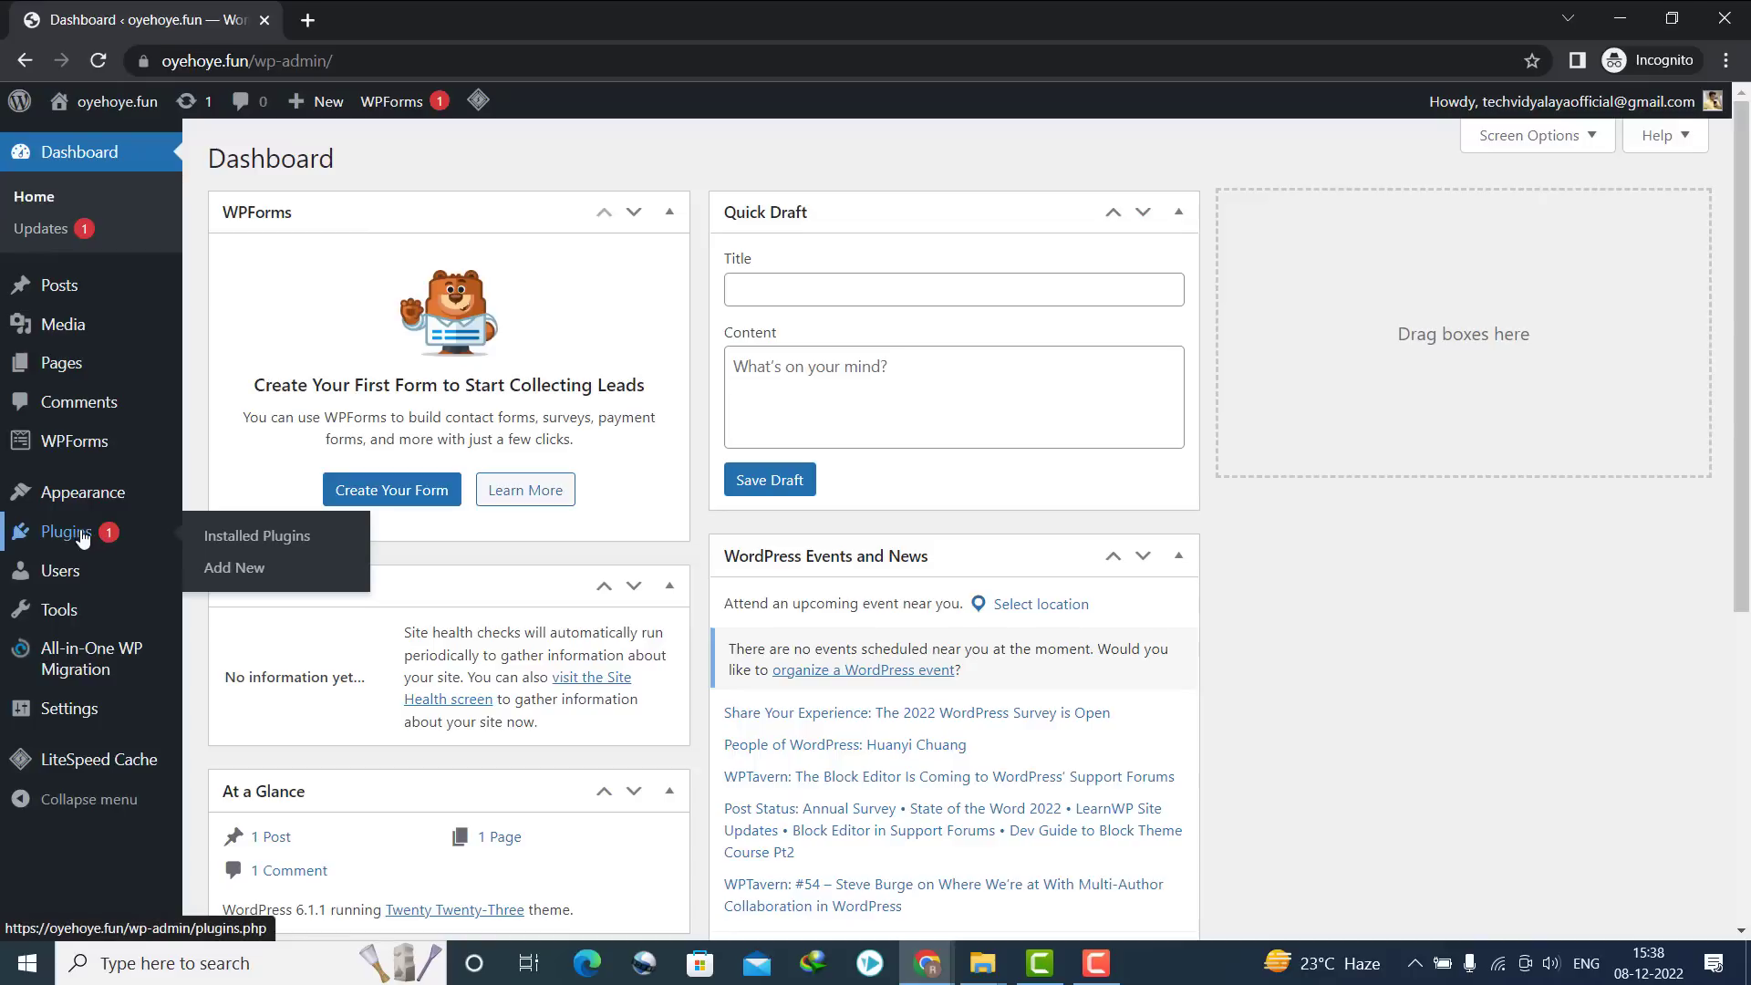
Bulk-deactivate all six installed plugins from the Installed Plugins list
{"action": "left_click", "coordinate": [233, 543]}
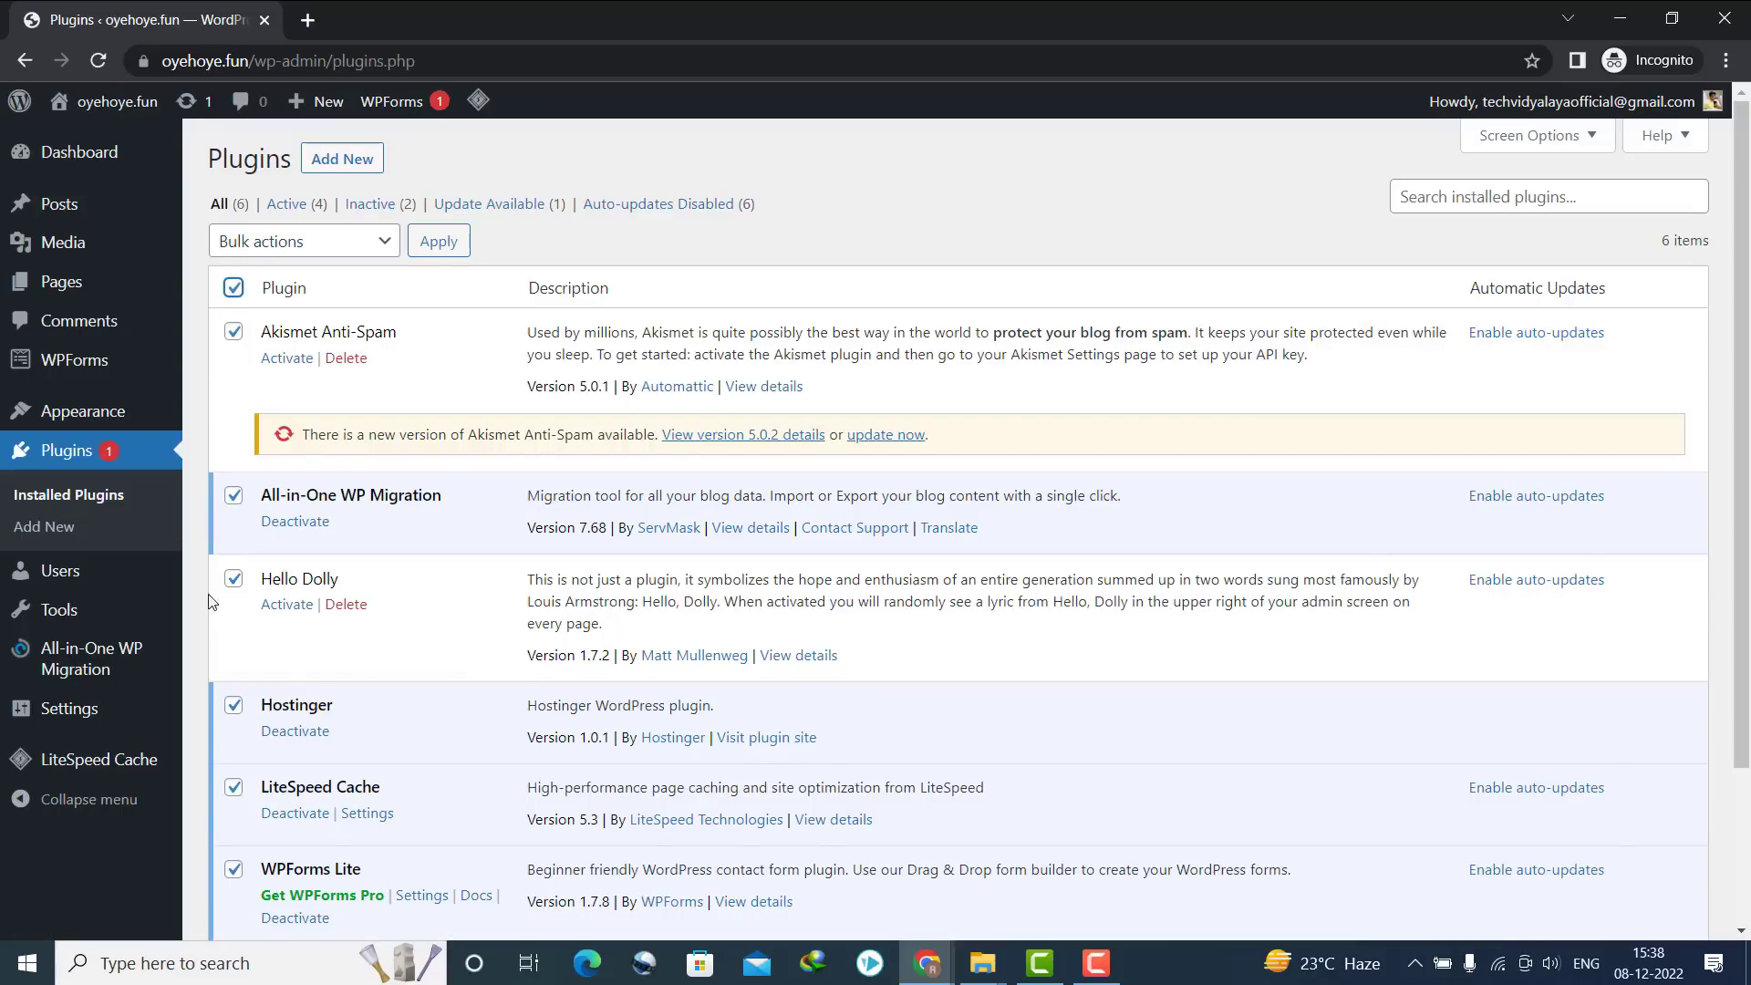
{"action": "left_click", "coordinate": [332, 249]}
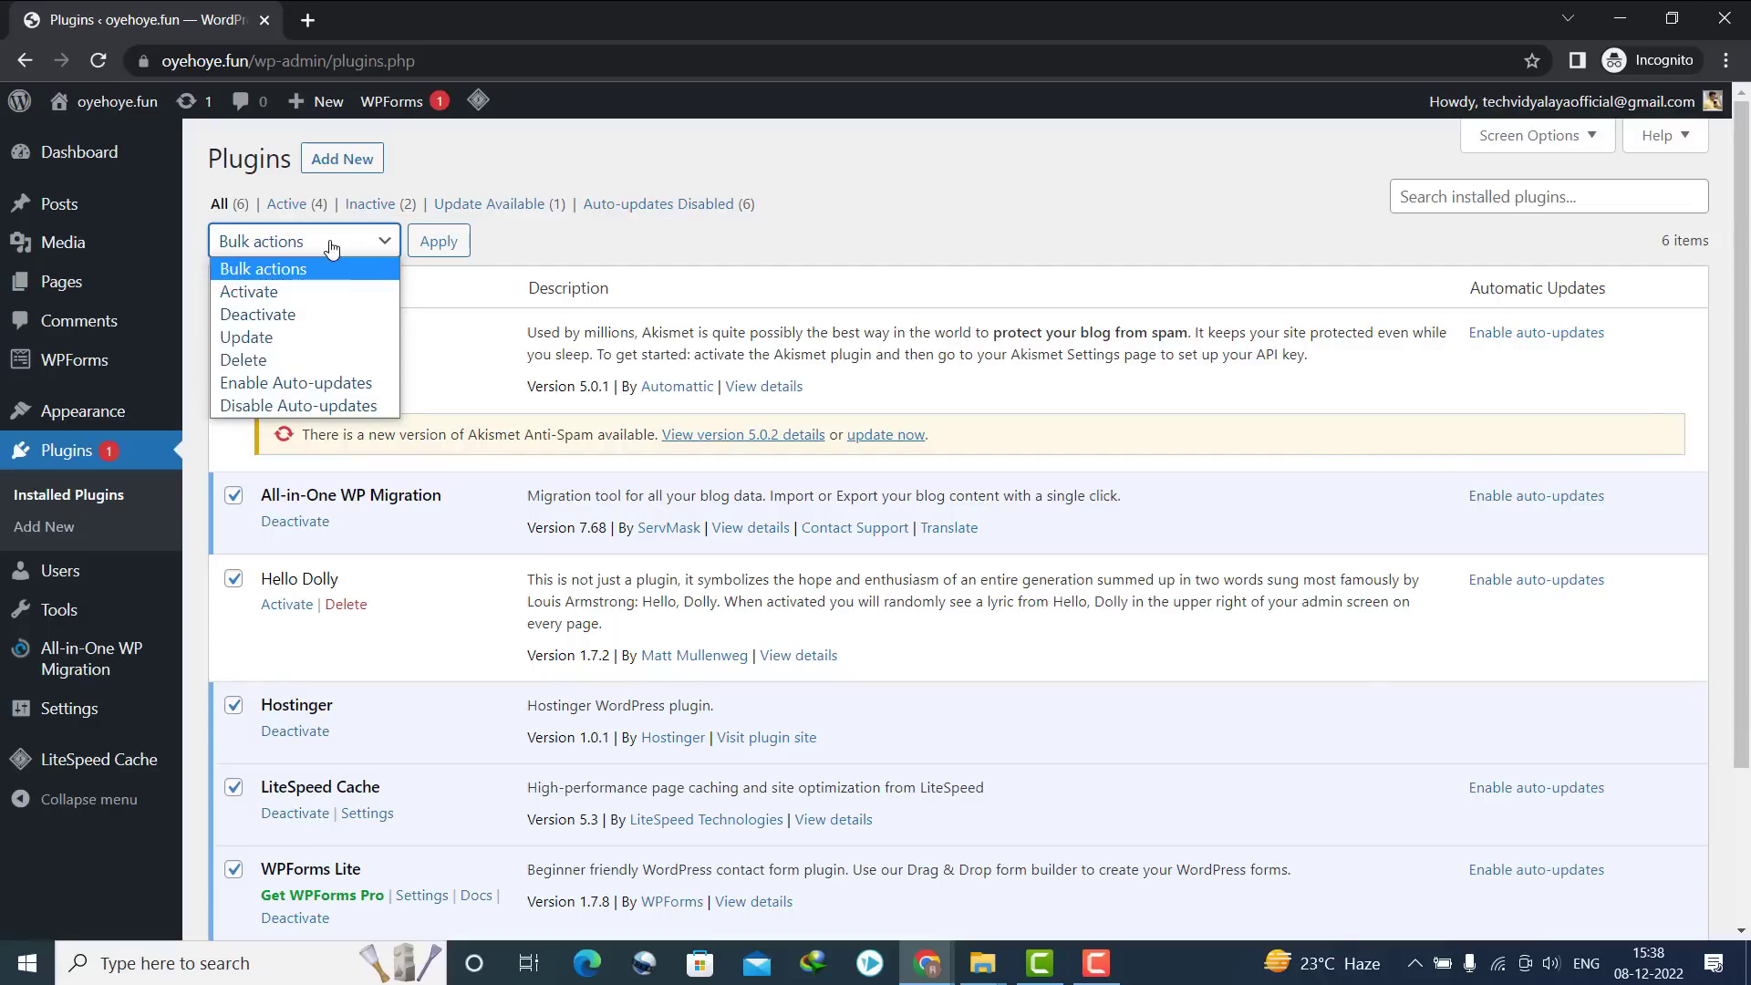
{"action": "left_click", "coordinate": [295, 317]}
{"action": "left_click", "coordinate": [443, 248]}
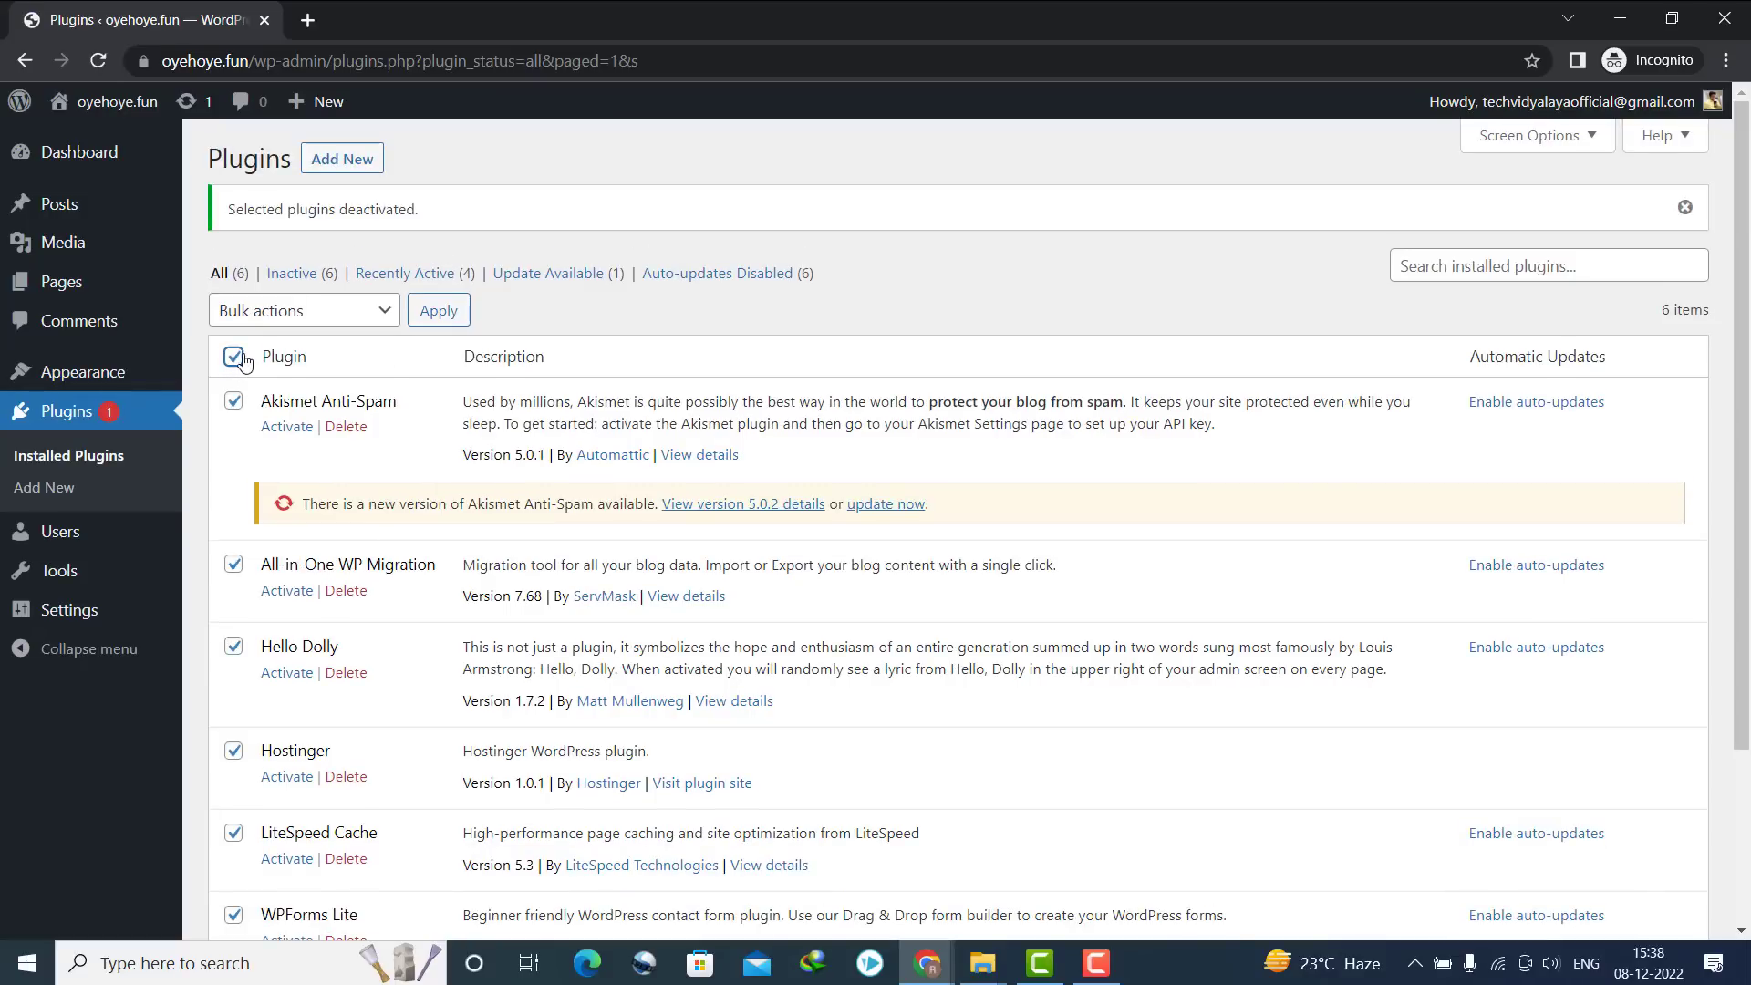
Bulk-delete the six deactivated plugins, confirming removal of their data
{"action": "left_click", "coordinate": [283, 310]}
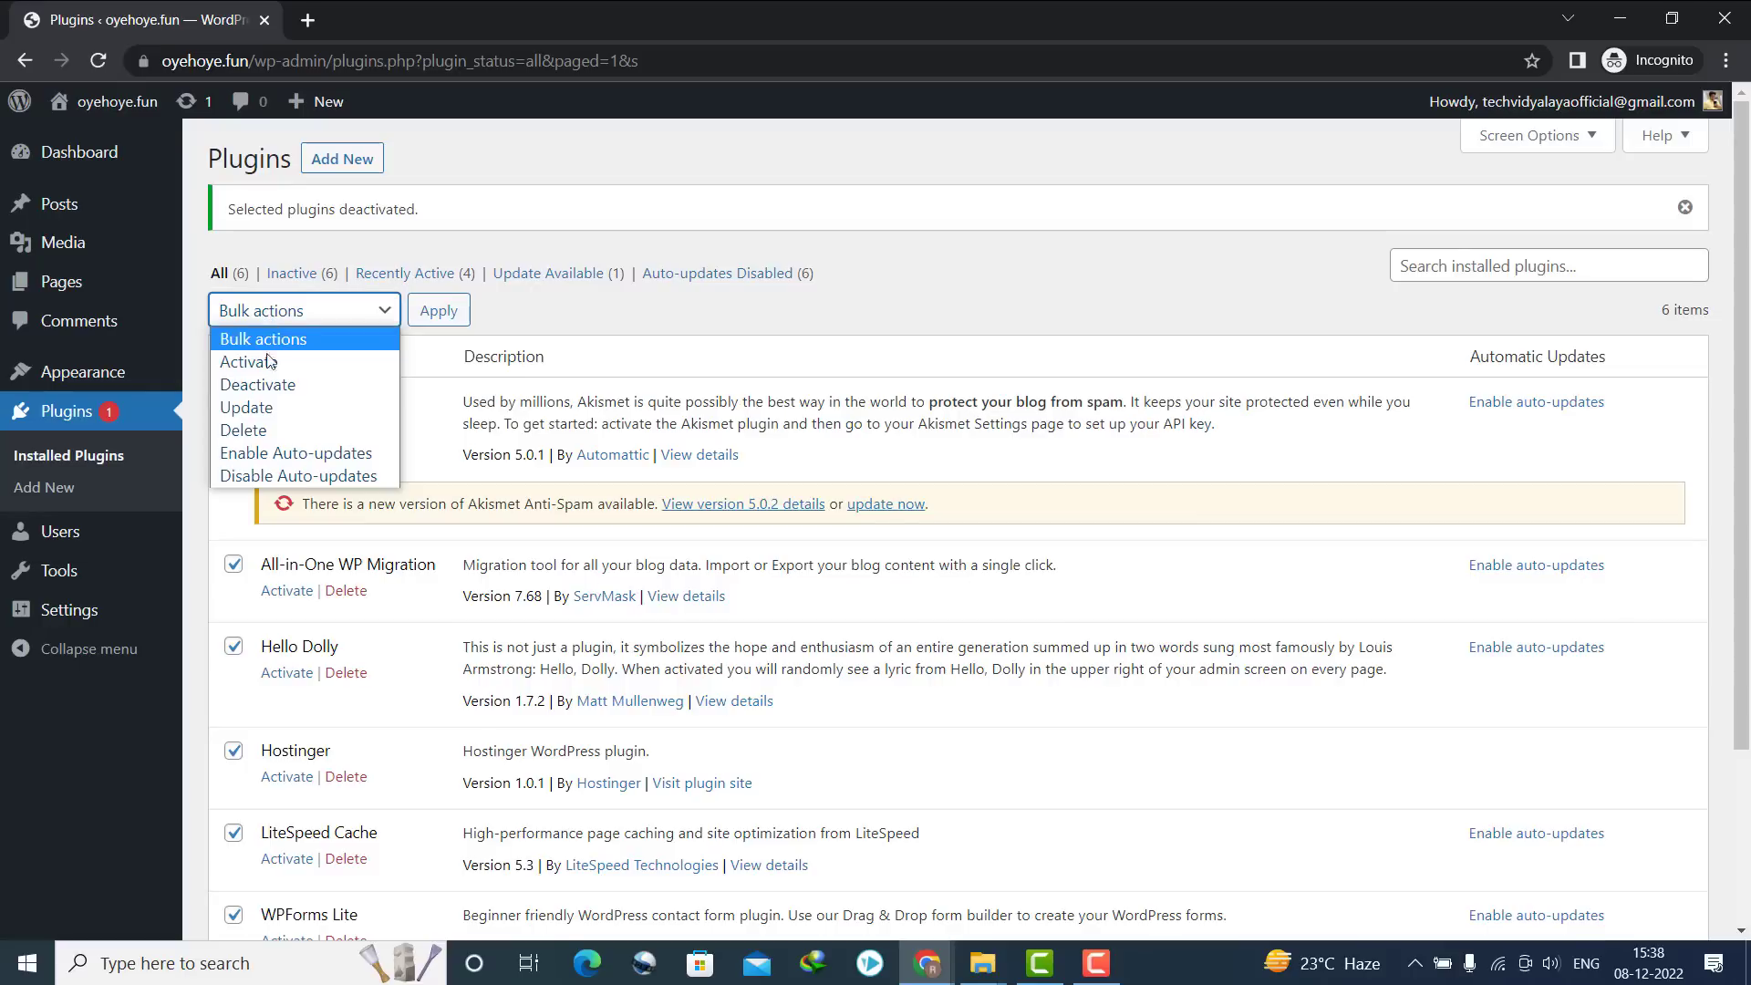
{"action": "left_click", "coordinate": [268, 432]}
{"action": "left_click", "coordinate": [439, 311]}
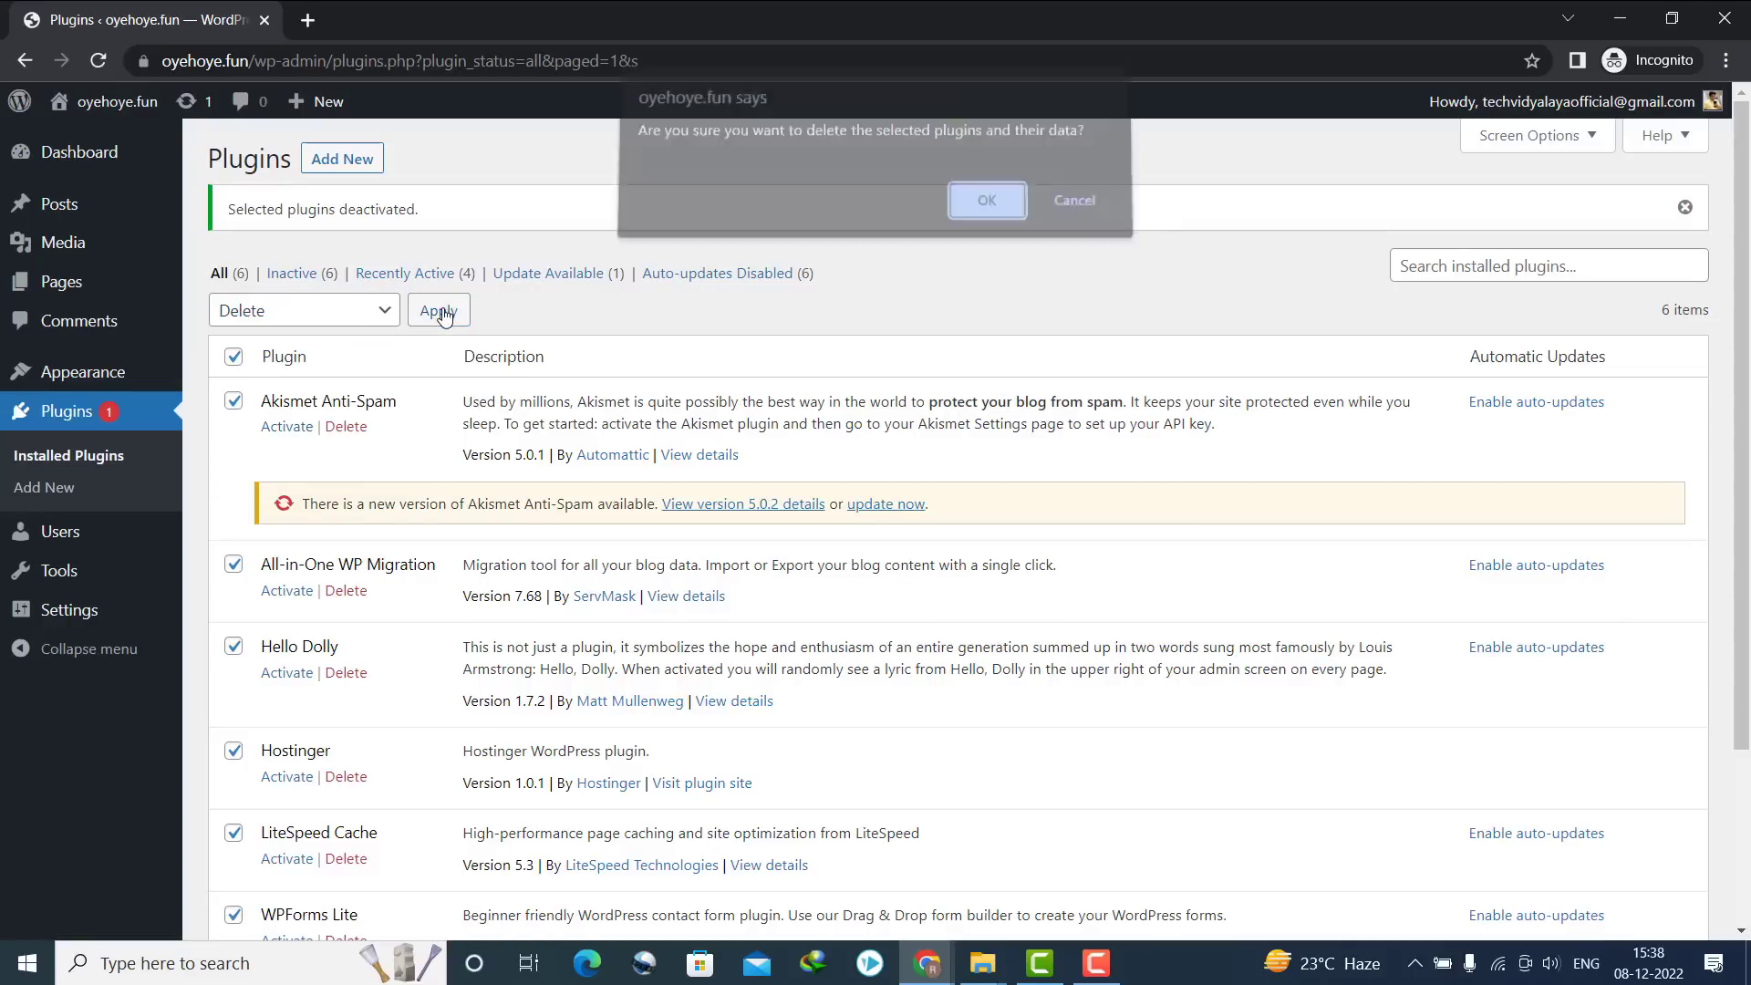
{"action": "left_click", "coordinate": [985, 211]}
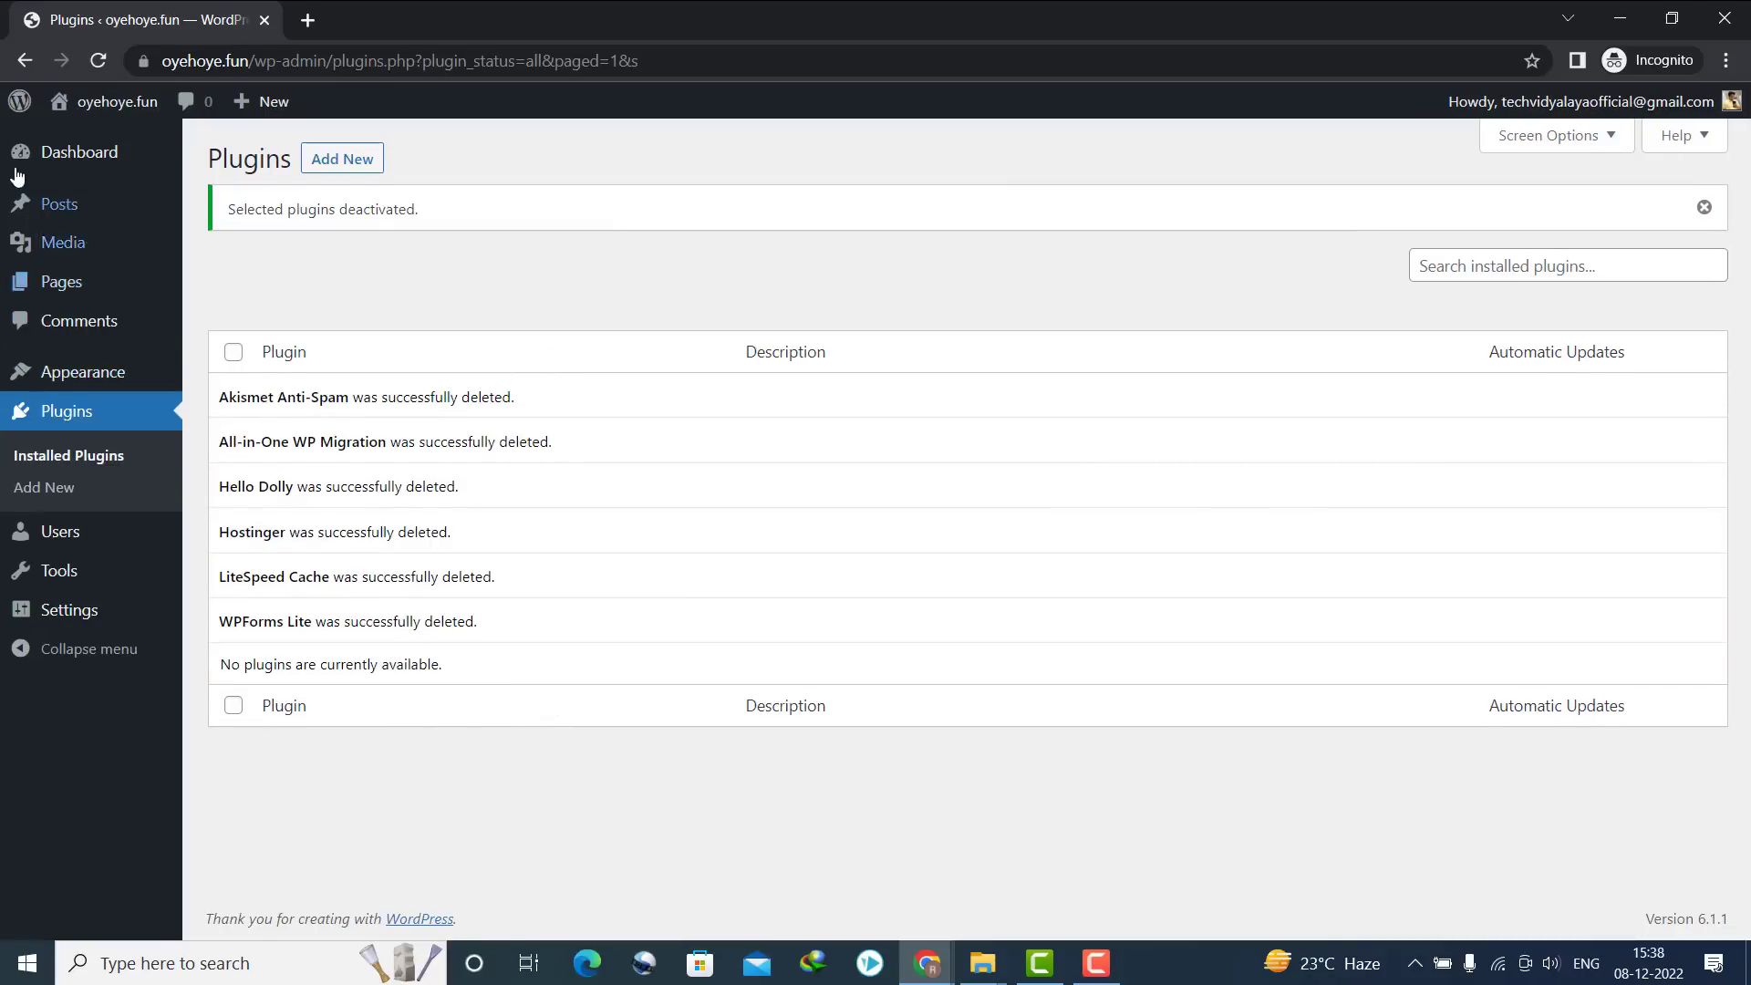
{"action": "left_click", "coordinate": [274, 220]}
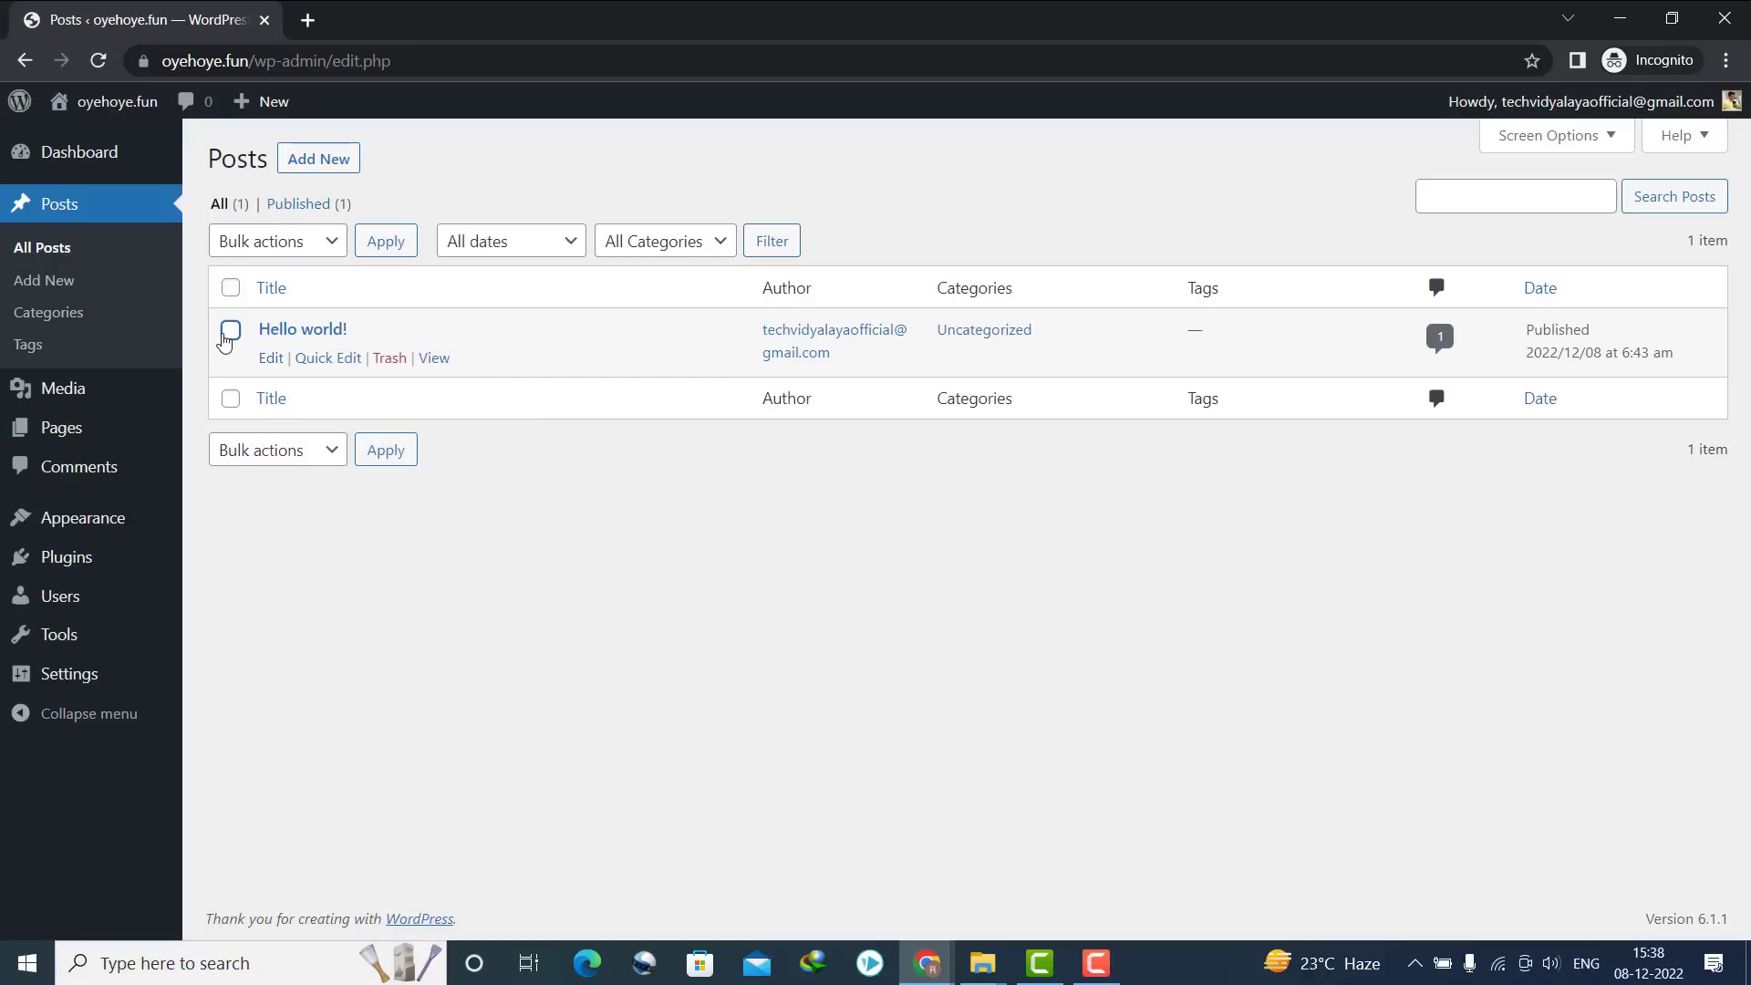
Move the 'Hello world!' post to the trash with Bulk actions
{"action": "left_click", "coordinate": [301, 242]}
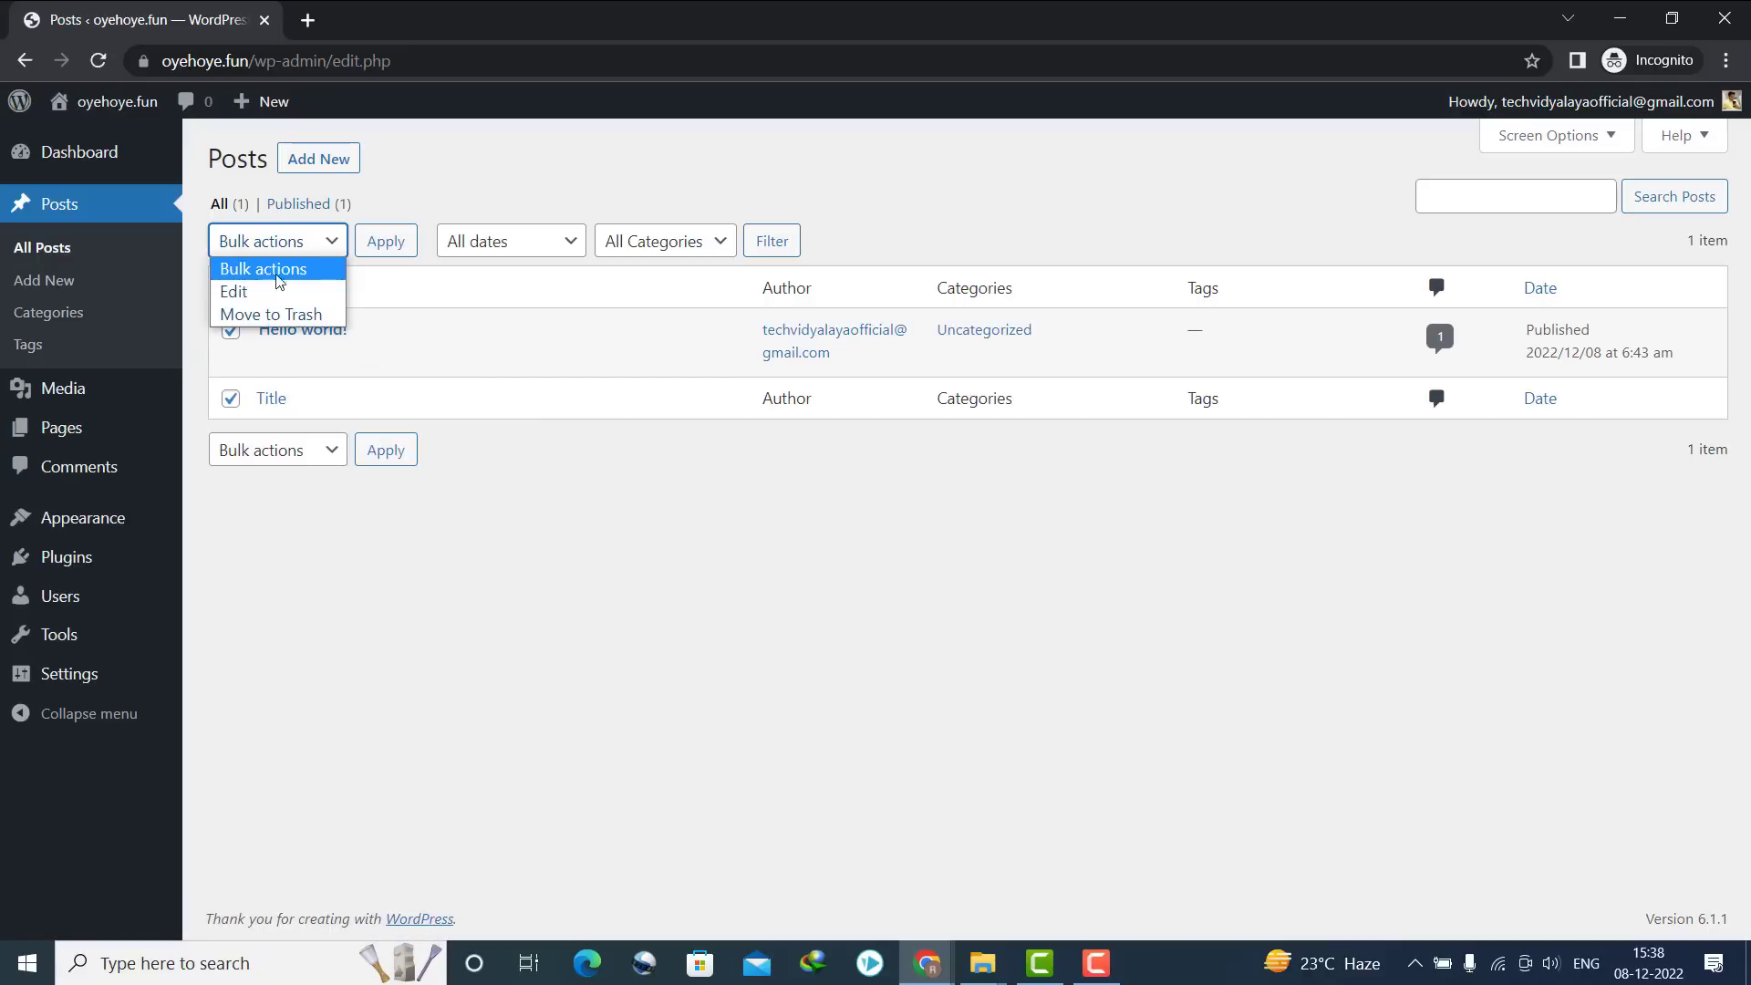
{"action": "left_click", "coordinate": [262, 314]}
{"action": "left_click", "coordinate": [385, 240]}
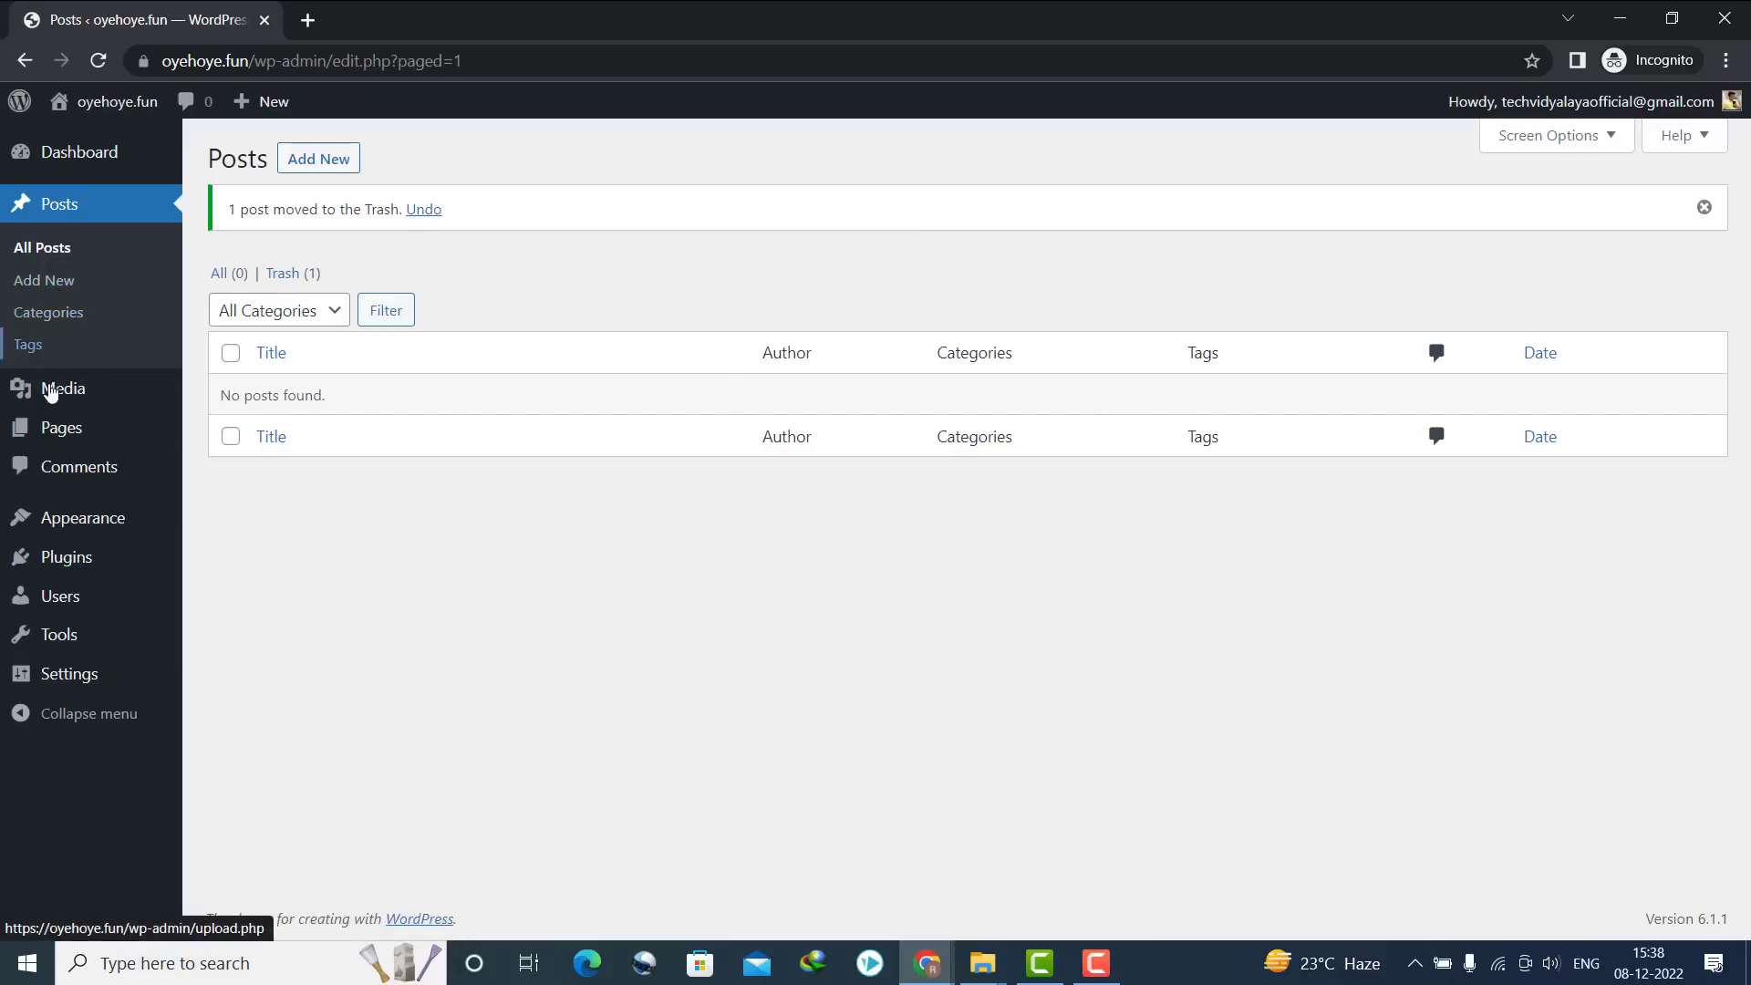
Trash both the Privacy Policy and Sample Page pages
{"action": "mouse_move", "coordinate": [66, 436]}
{"action": "left_click", "coordinate": [235, 437]}
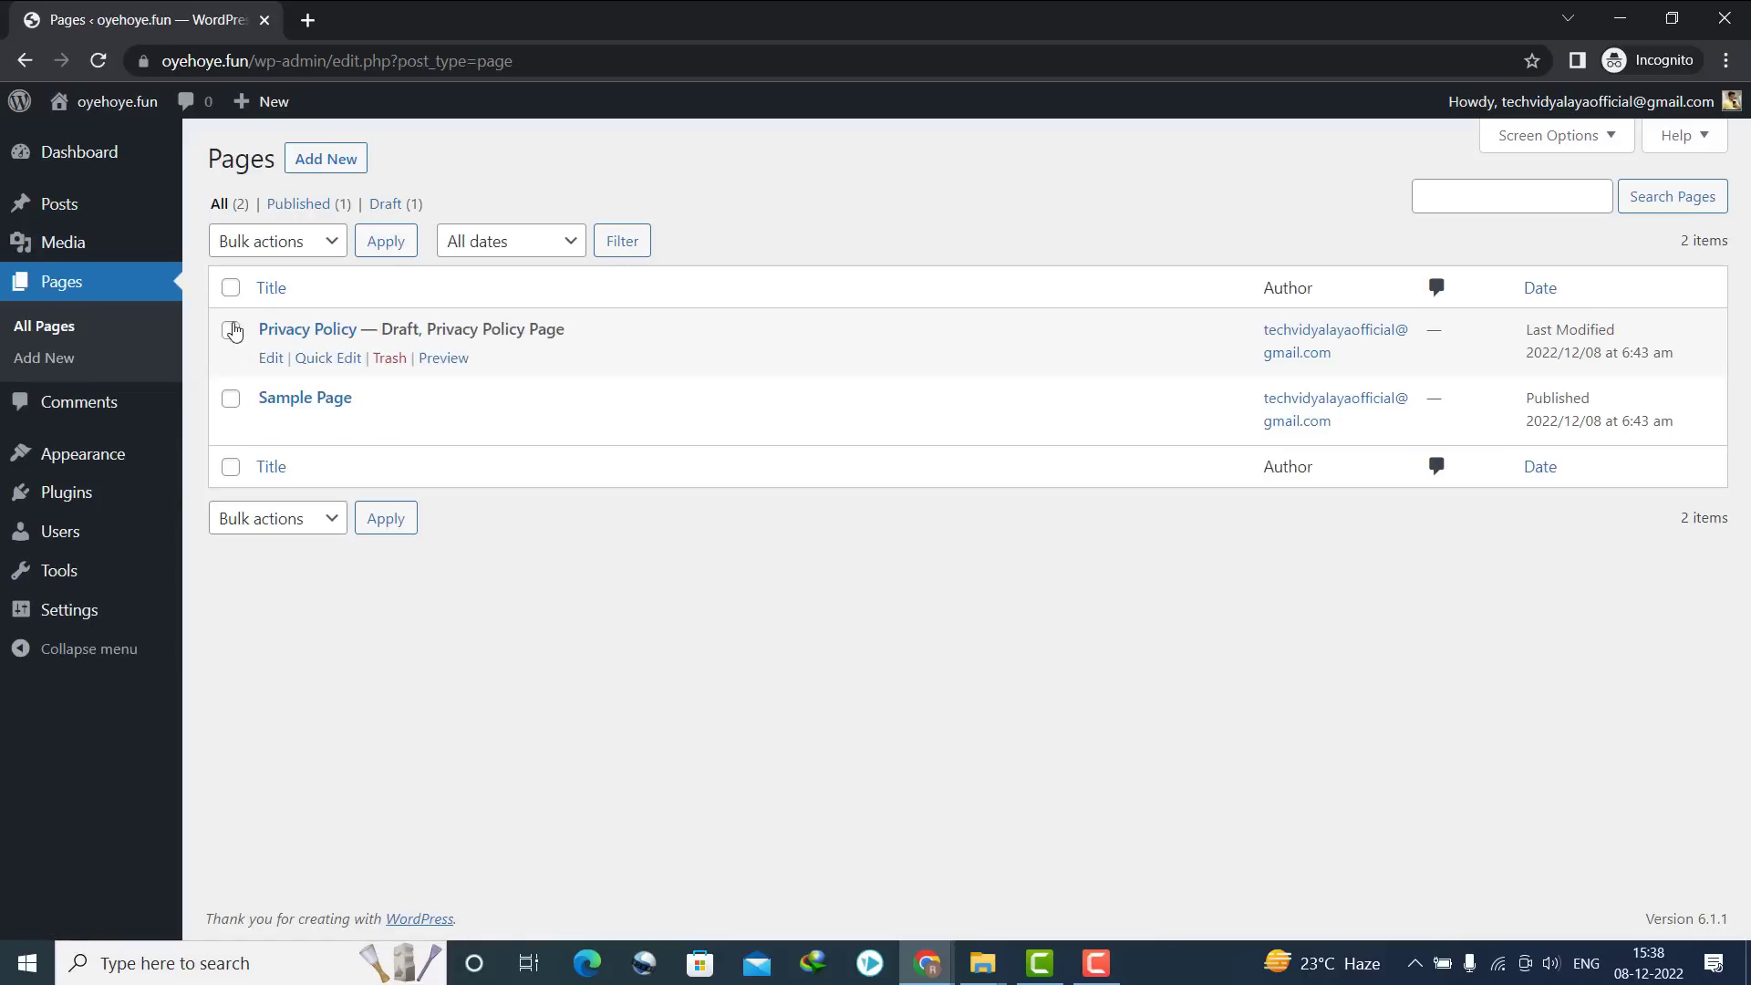
{"action": "left_click", "coordinate": [265, 240]}
{"action": "left_click", "coordinate": [264, 313]}
{"action": "left_click", "coordinate": [391, 239]}
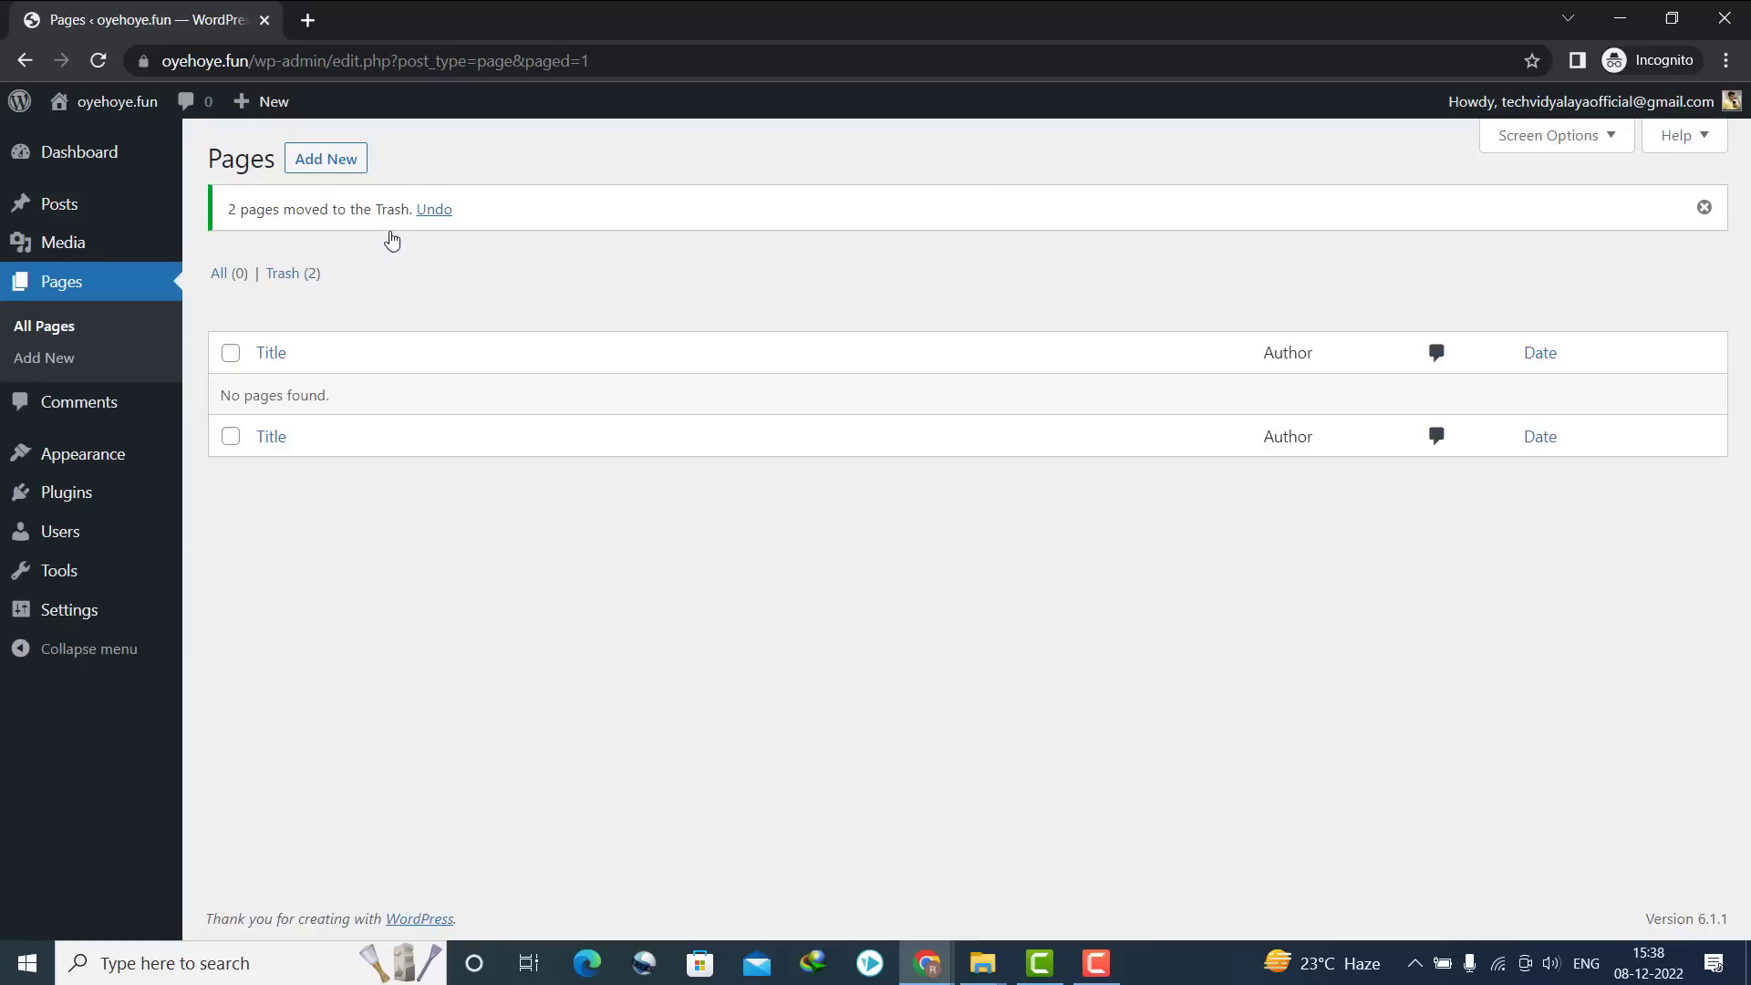
Open the live site in a new tab, then return to the admin Pages tab
{"action": "mouse_move", "coordinate": [137, 107]}
{"action": "right_click", "coordinate": [133, 143]}
{"action": "left_click", "coordinate": [159, 160]}
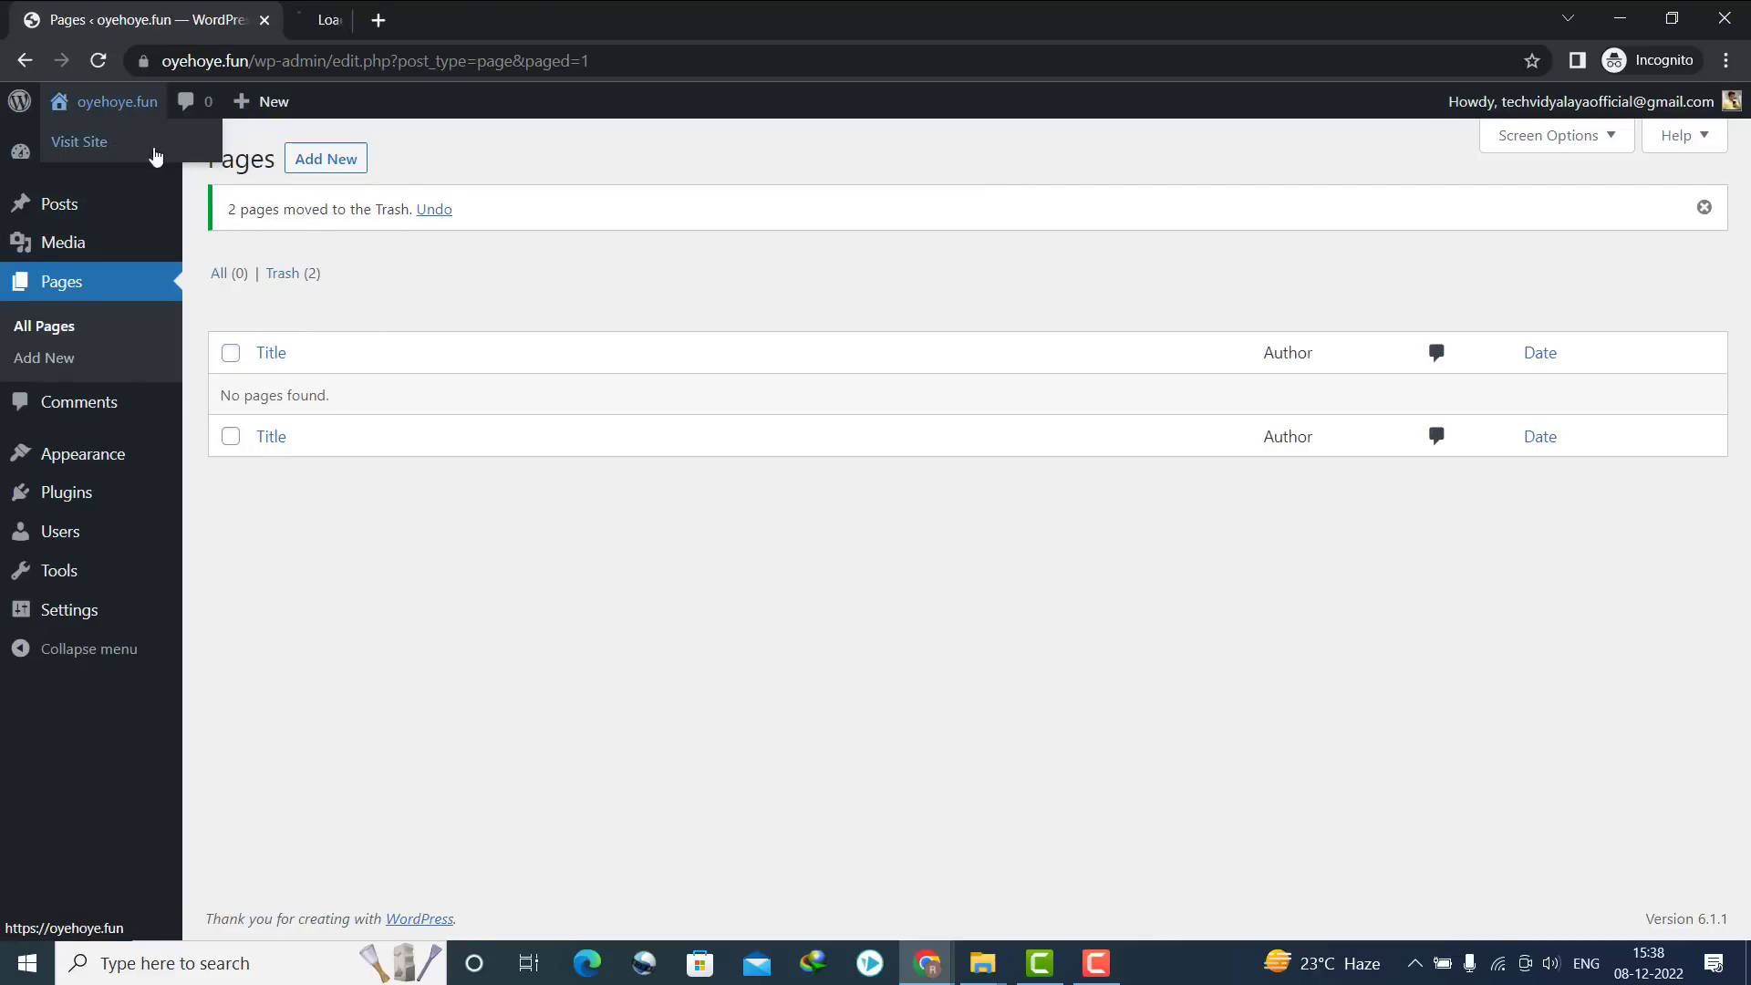
{"action": "left_click", "coordinate": [486, 9]}
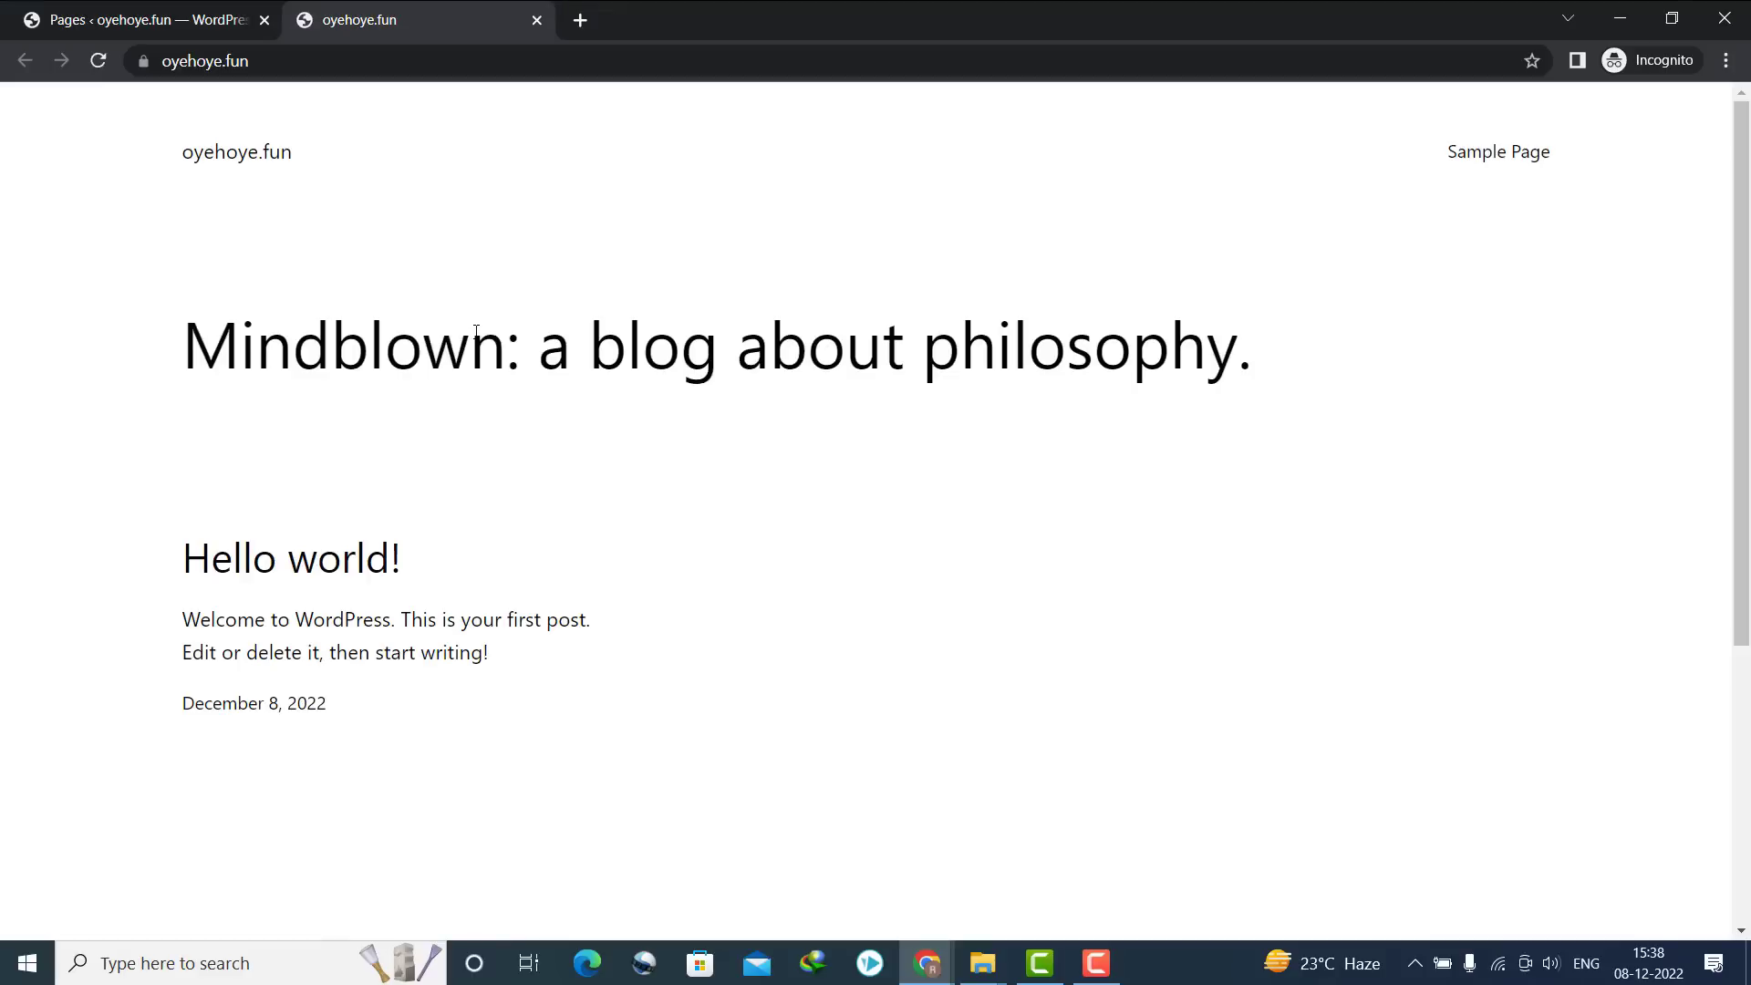
{"action": "key", "text": "ctrl+shift+Tab"}
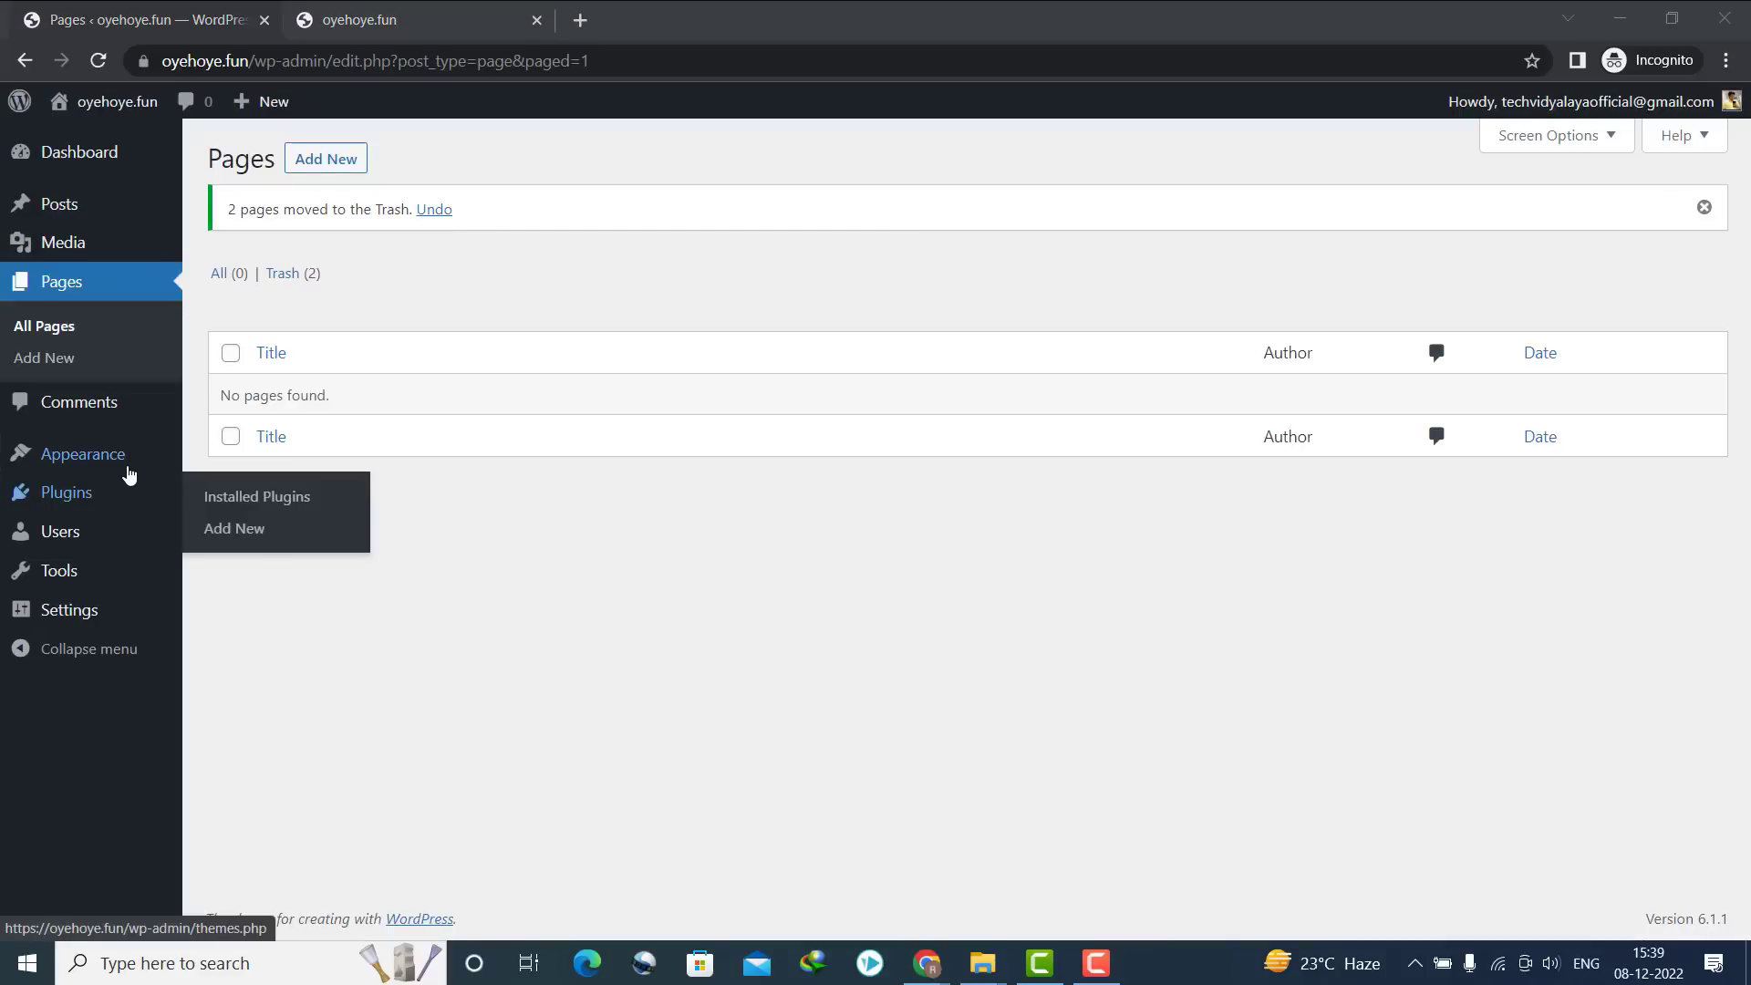
{"action": "mouse_move", "coordinate": [143, 459]}
{"action": "left_click", "coordinate": [772, 576]}
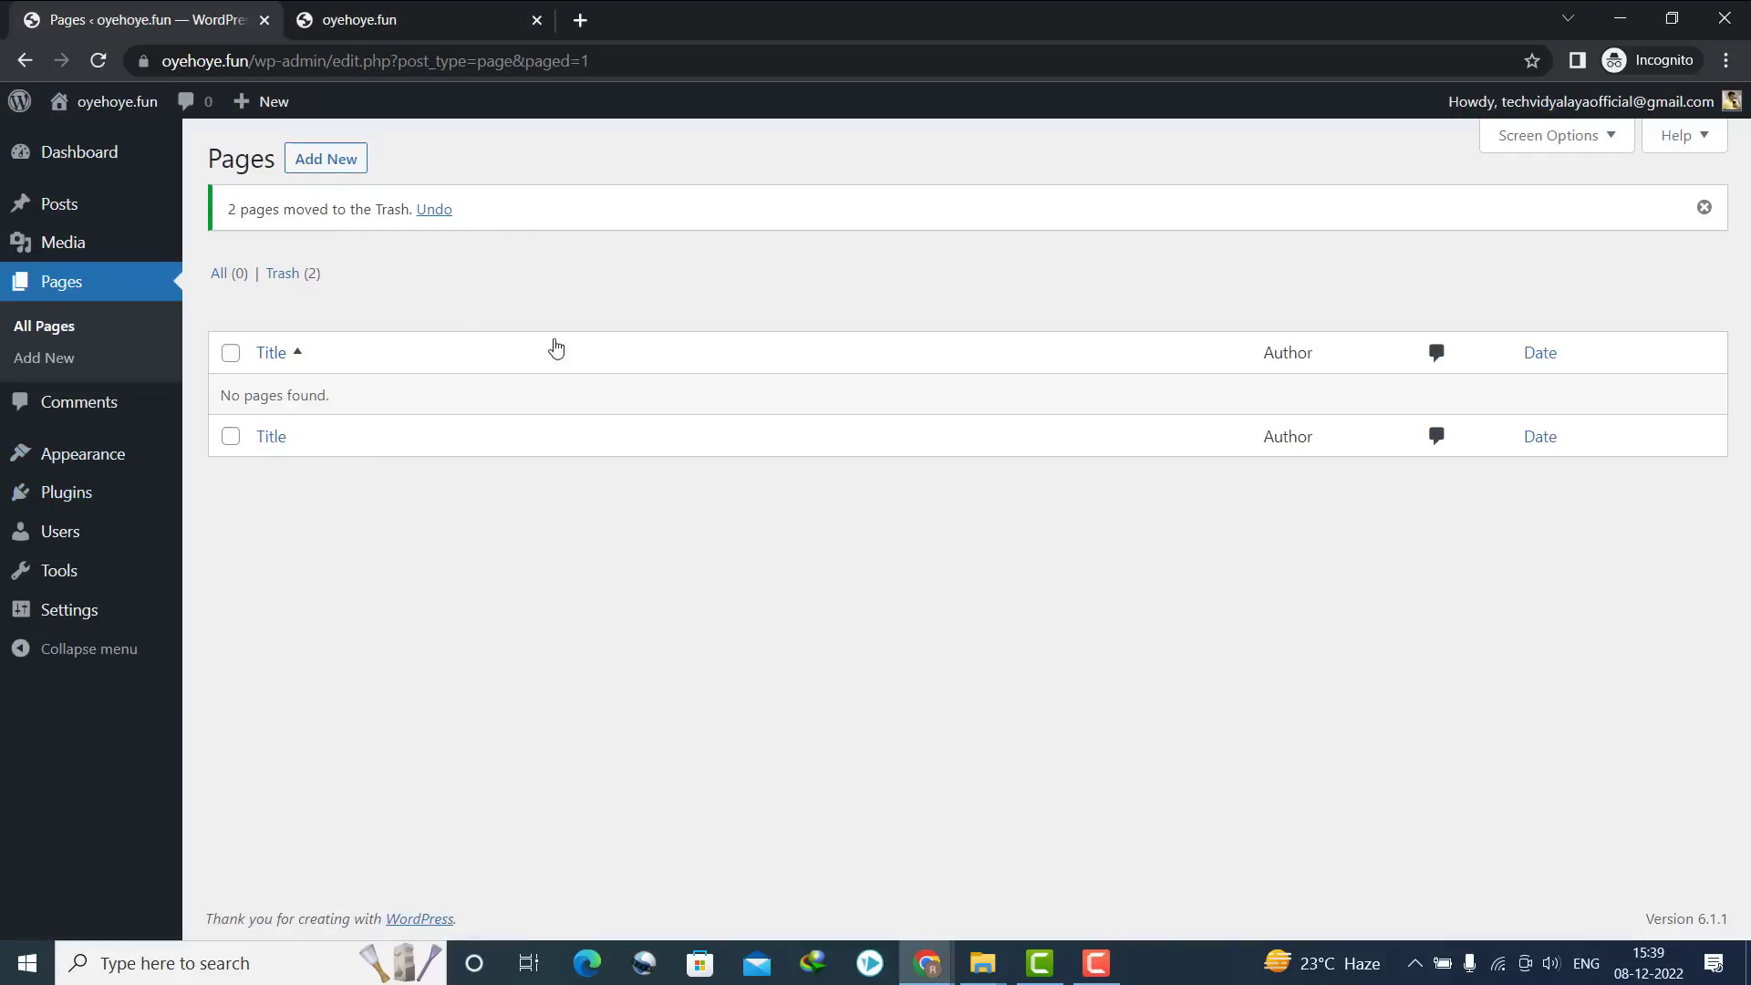
{"action": "mouse_move", "coordinate": [105, 465]}
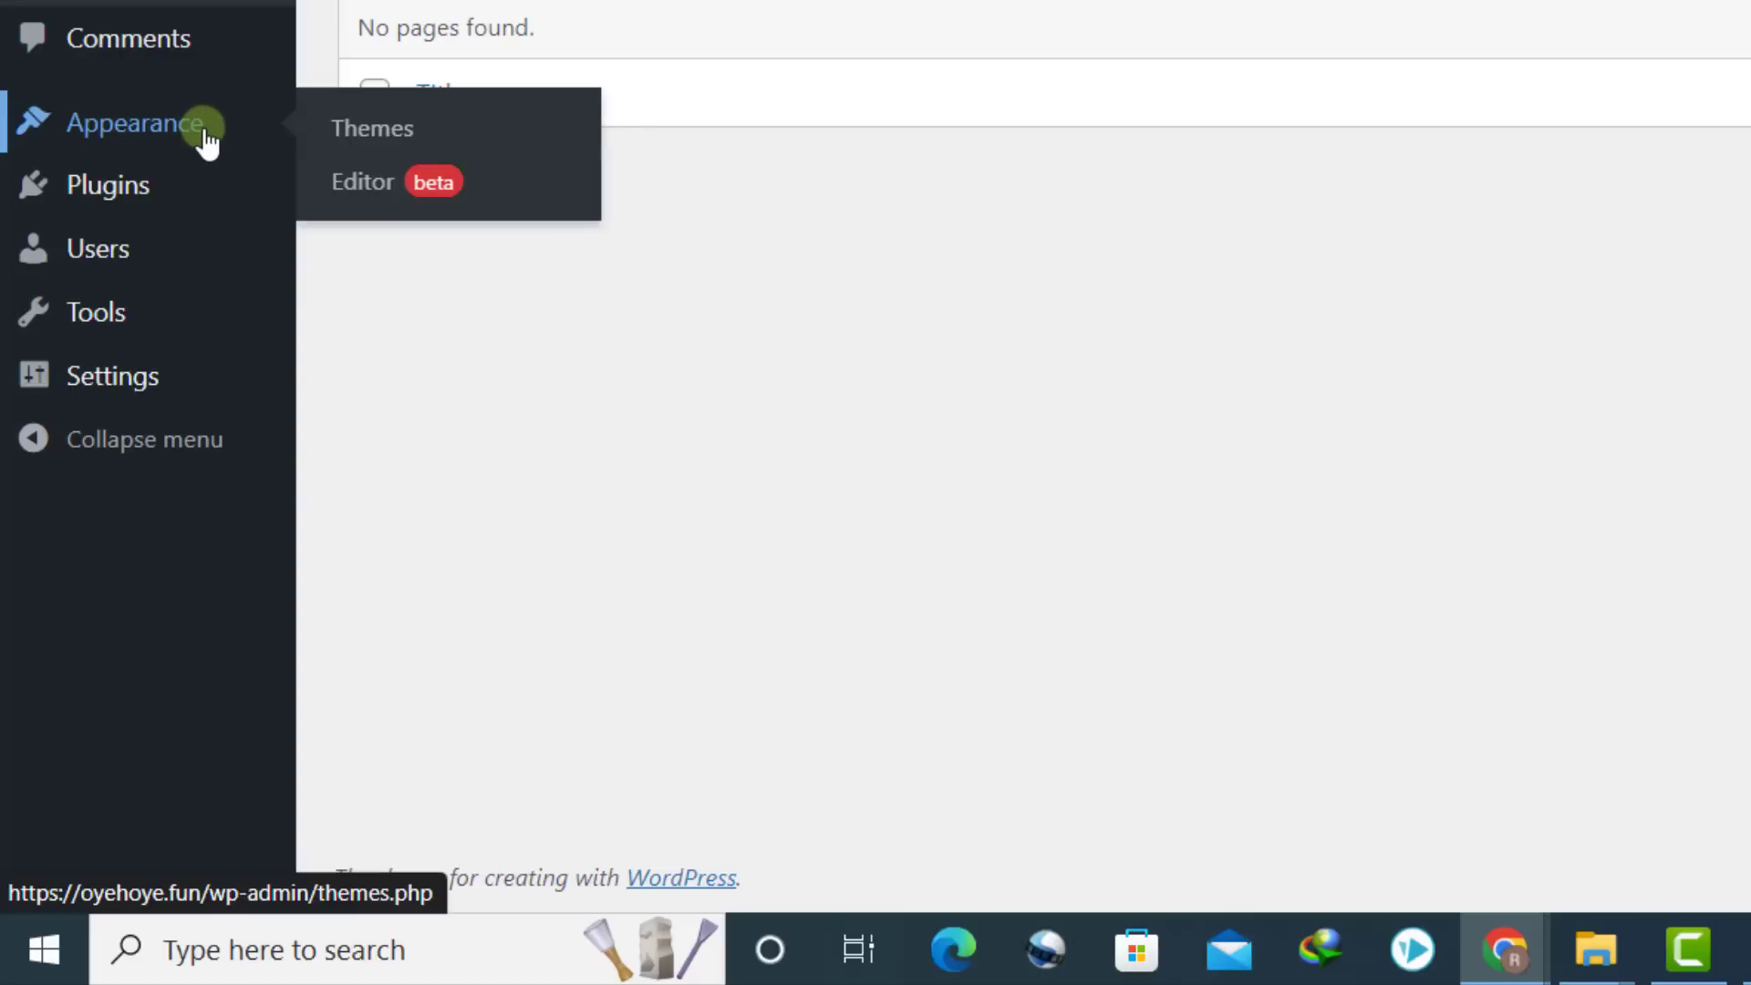
Search the theme directory for 'generatepress', install GeneratePress and activate it, then view the live site
{"action": "left_click", "coordinate": [369, 132]}
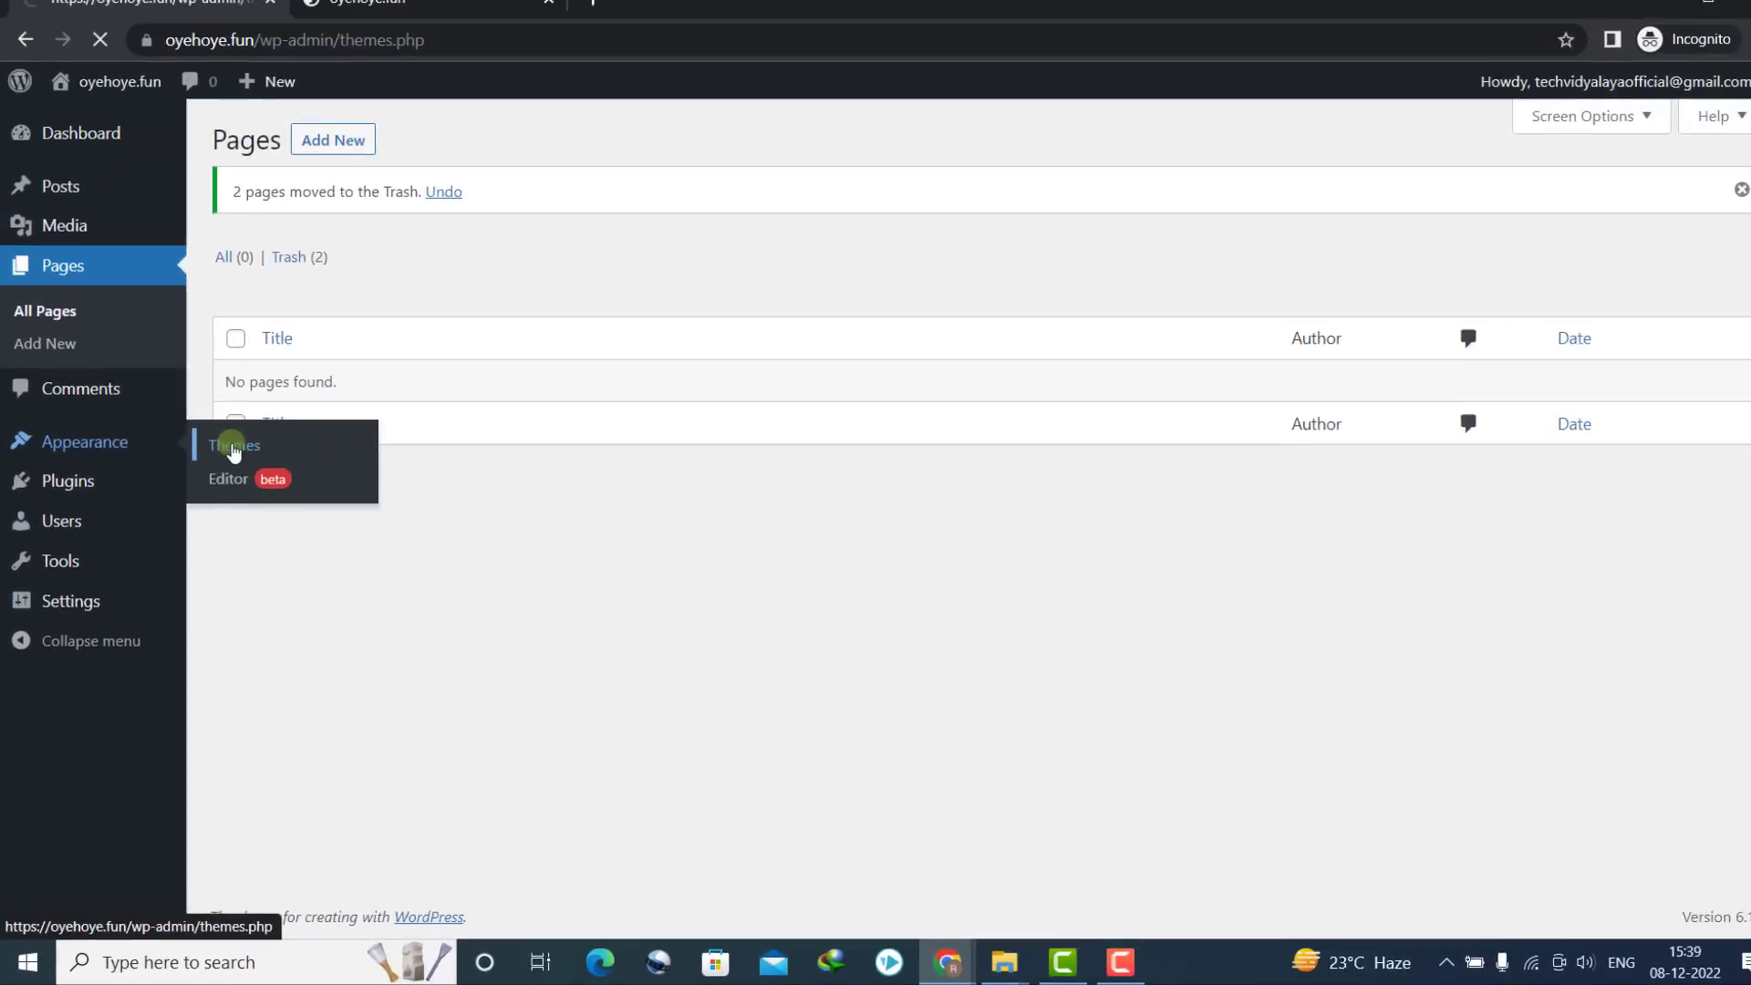
{"action": "left_click", "coordinate": [425, 153]}
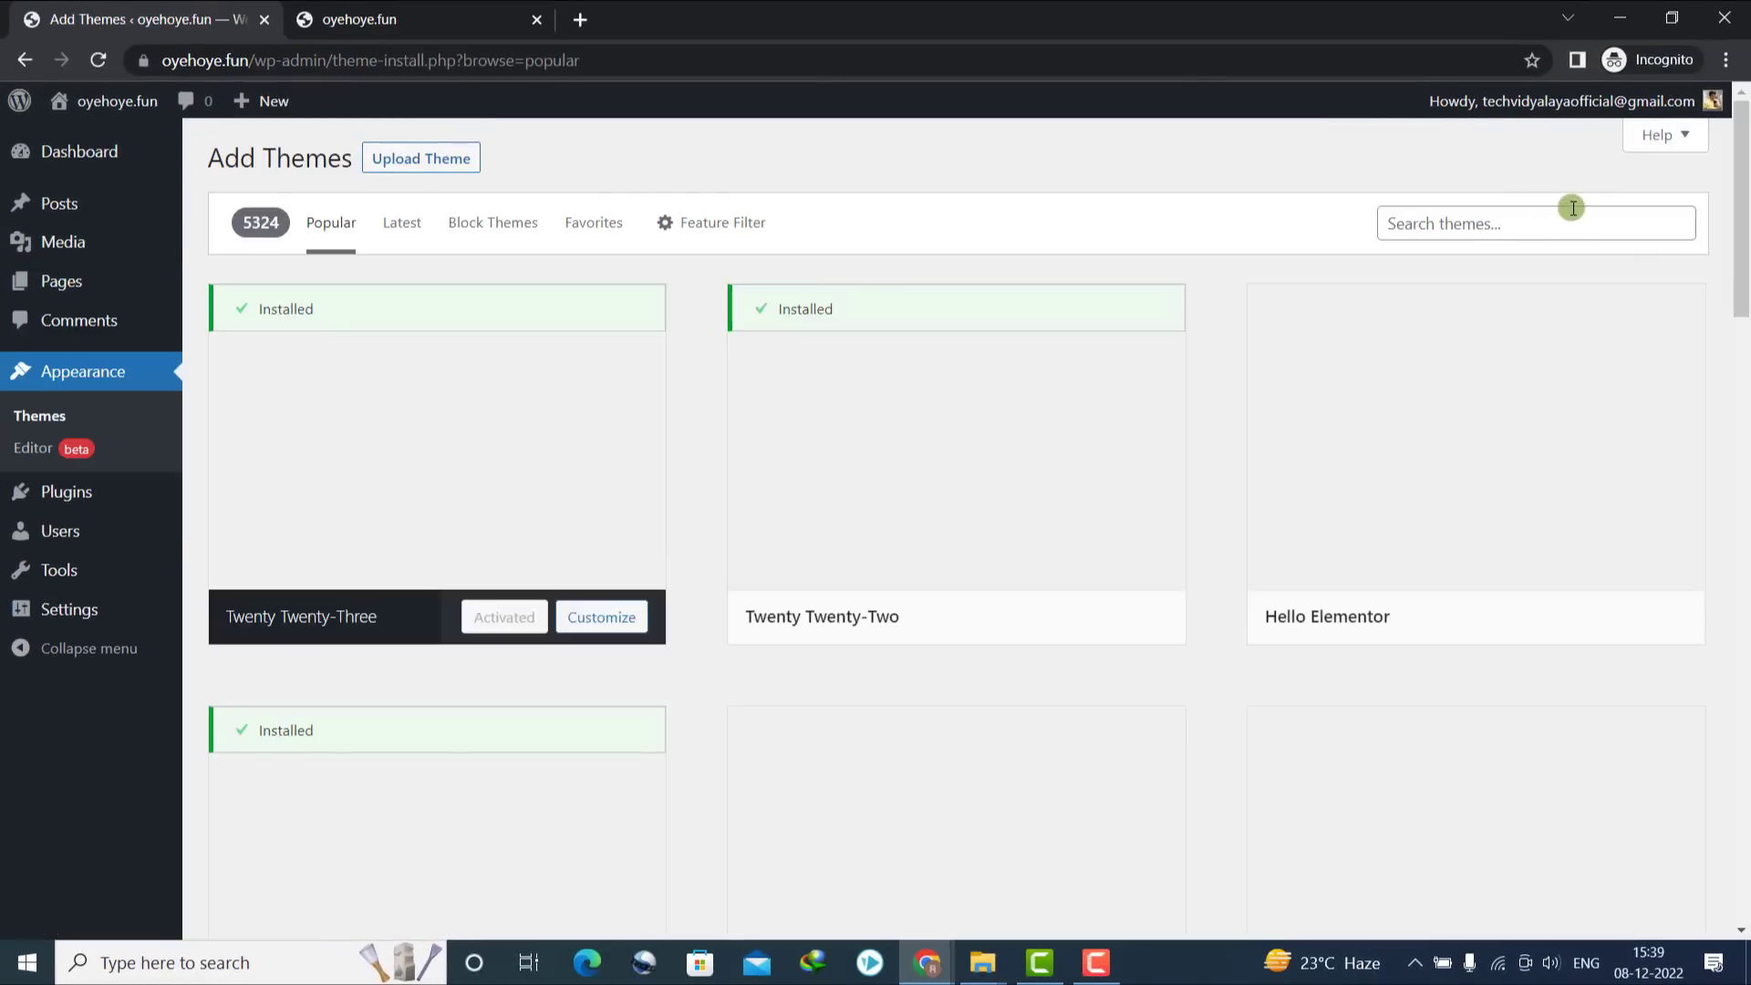
{"action": "left_click", "coordinate": [1570, 221]}
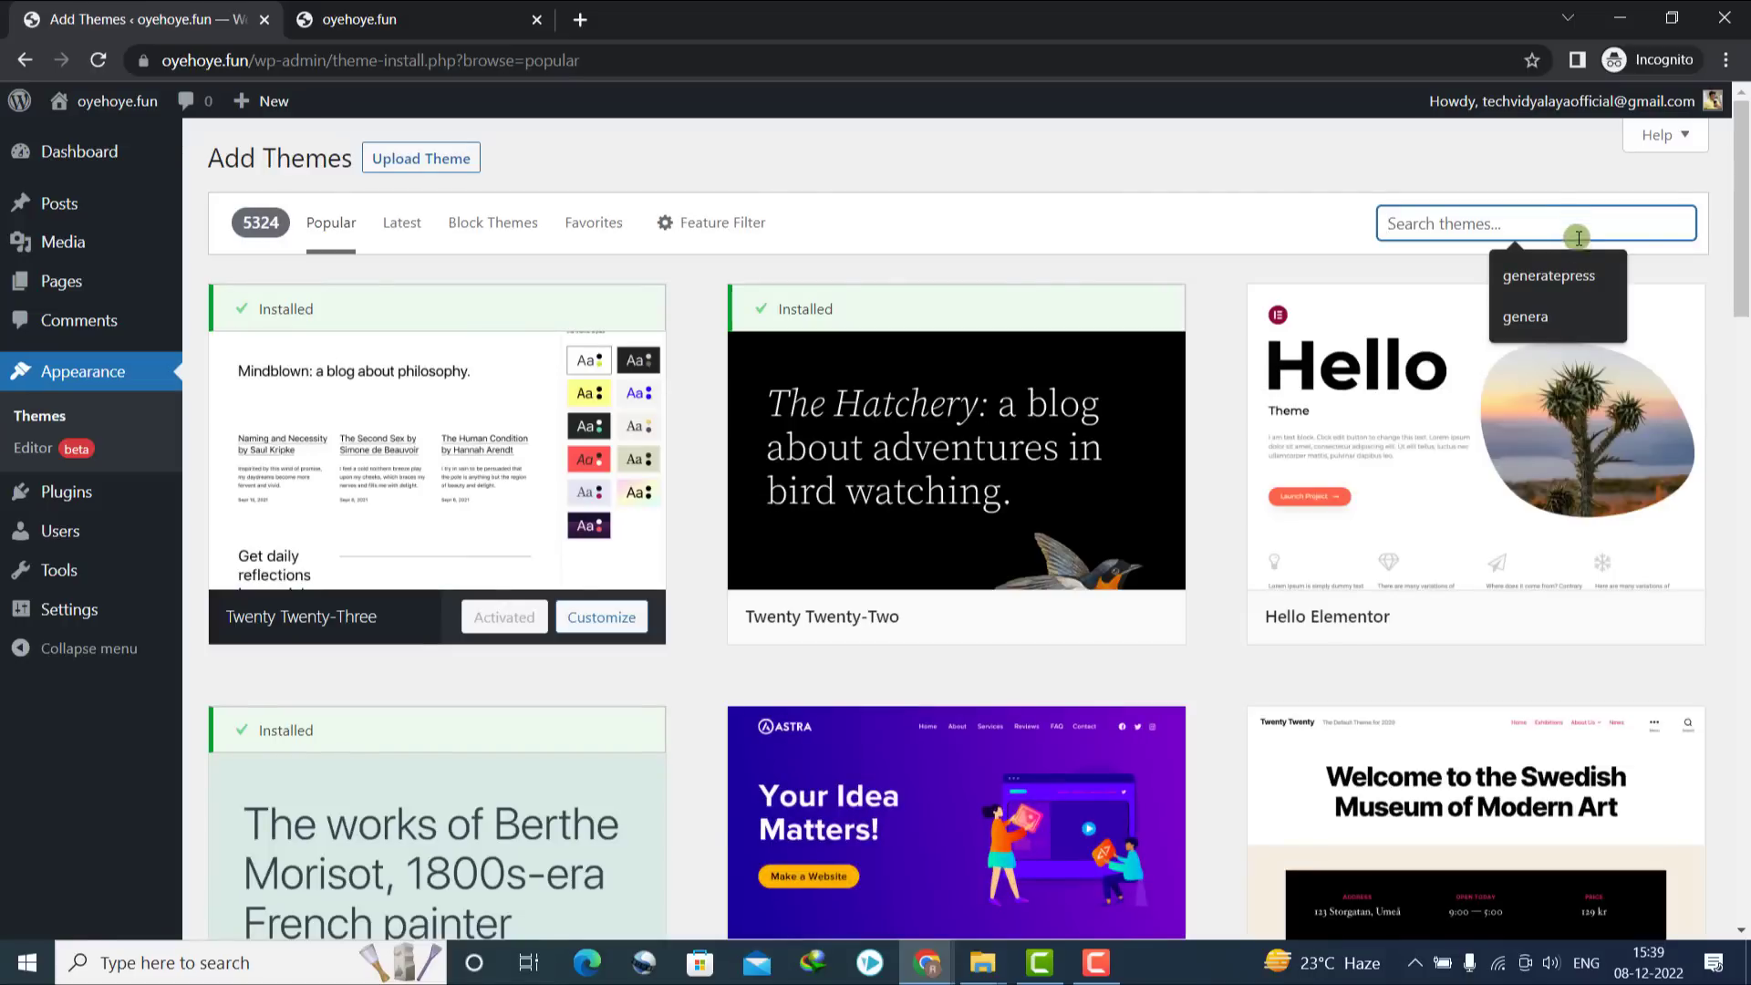
{"action": "left_click", "coordinate": [1555, 273]}
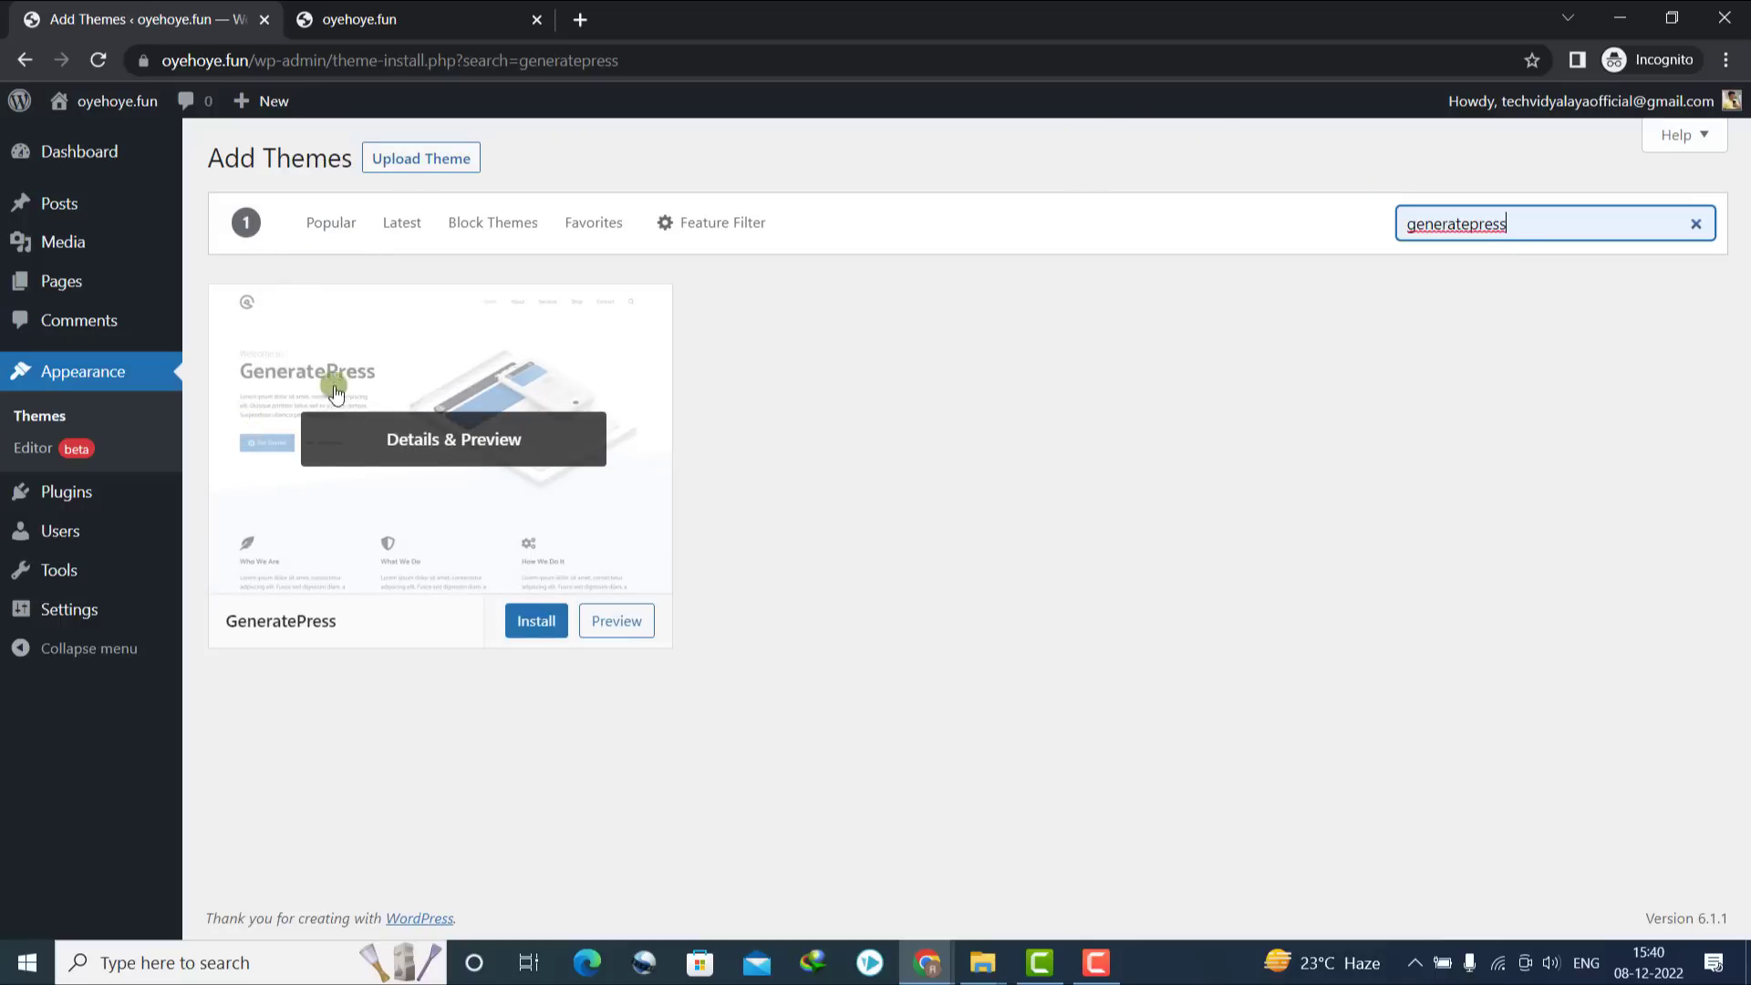
{"action": "left_click", "coordinate": [535, 620]}
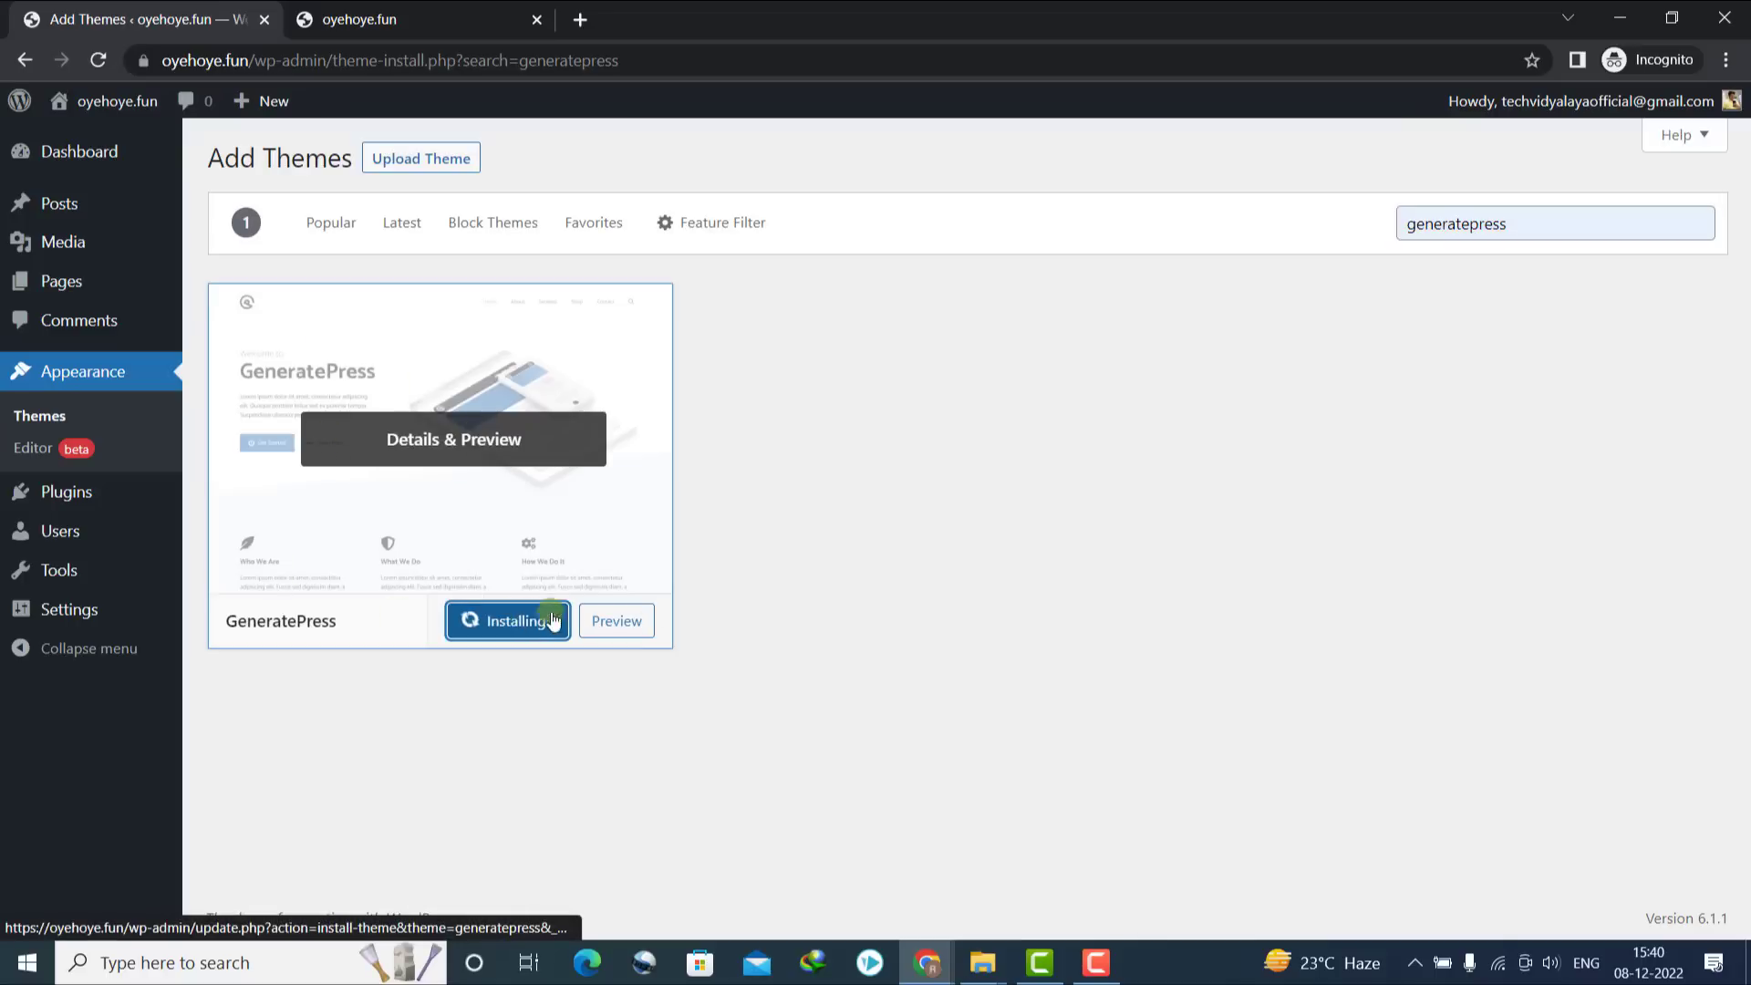
{"action": "left_click", "coordinate": [1095, 964]}
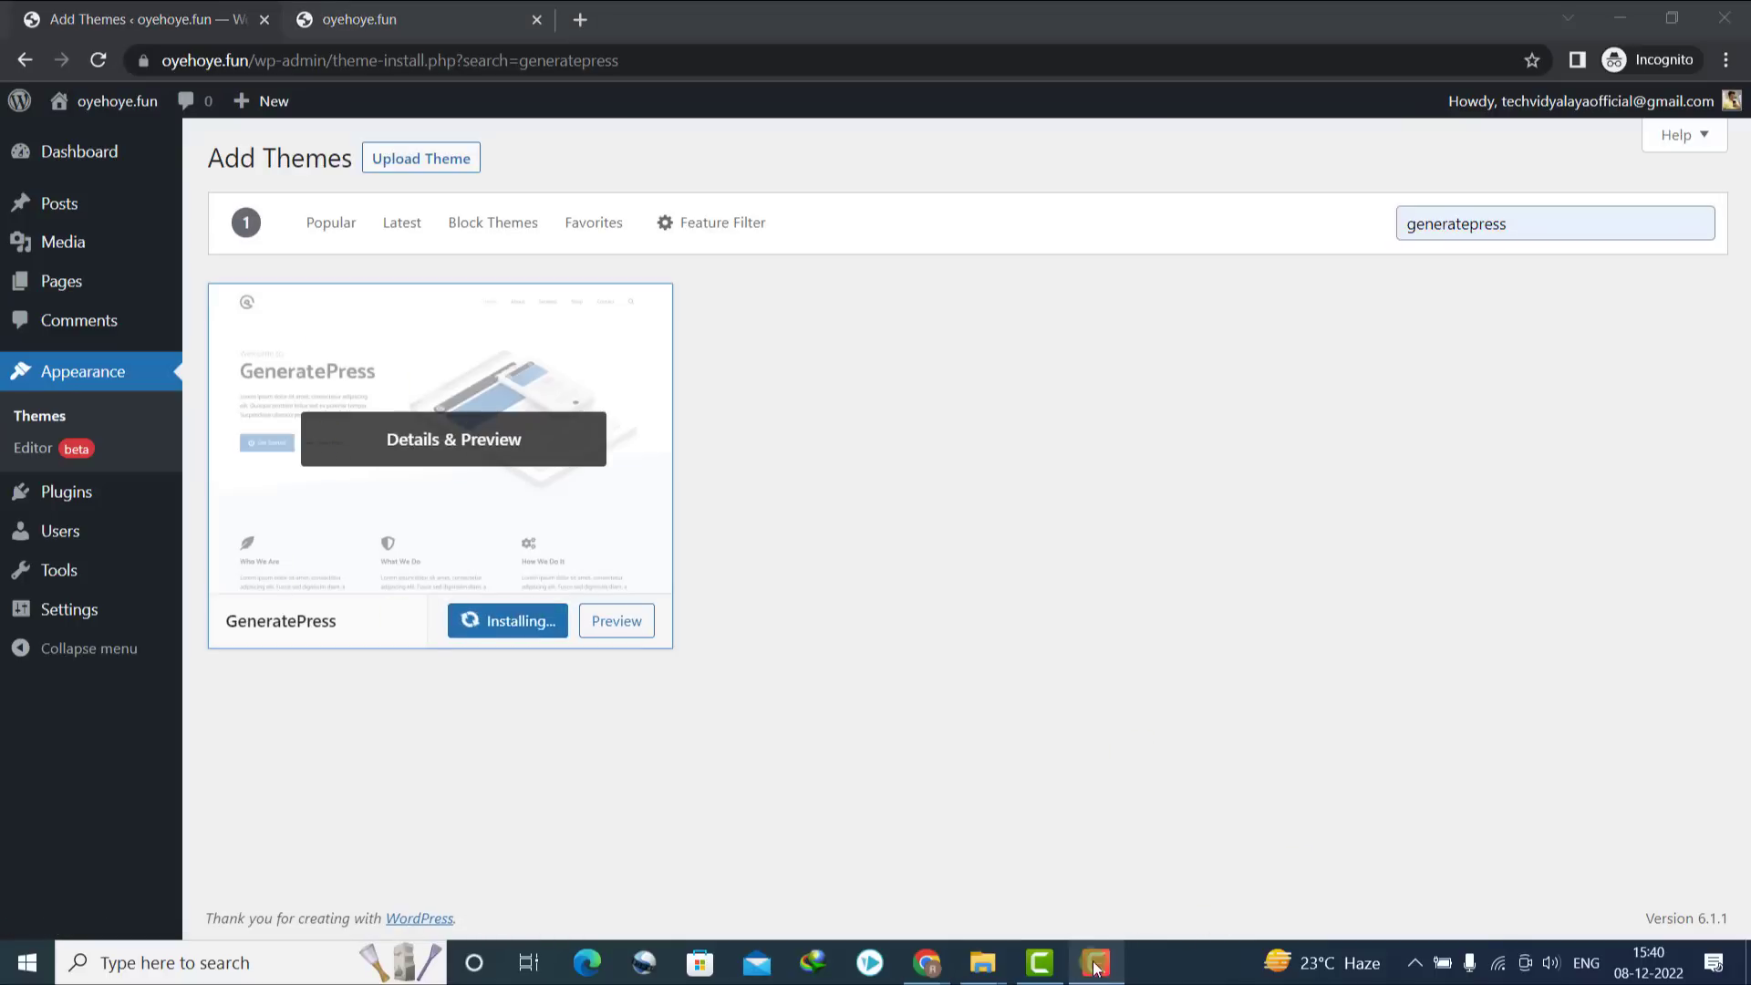
{"action": "left_click", "coordinate": [982, 908]}
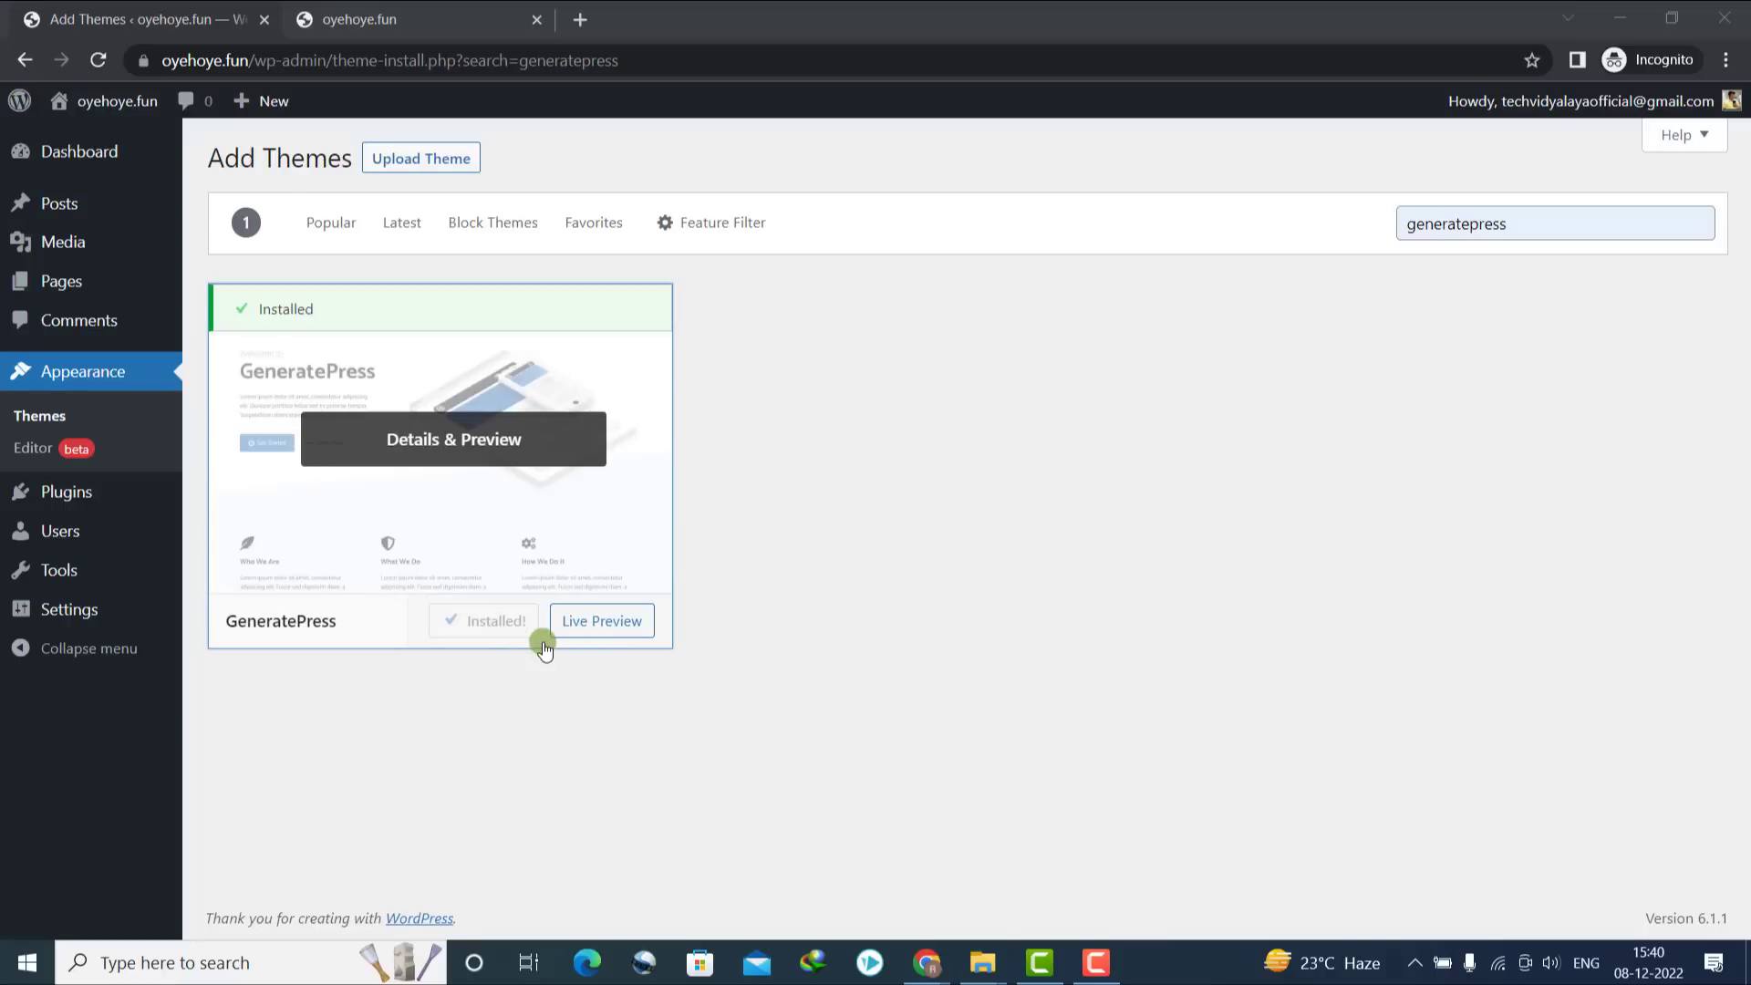
{"action": "left_click", "coordinate": [533, 633]}
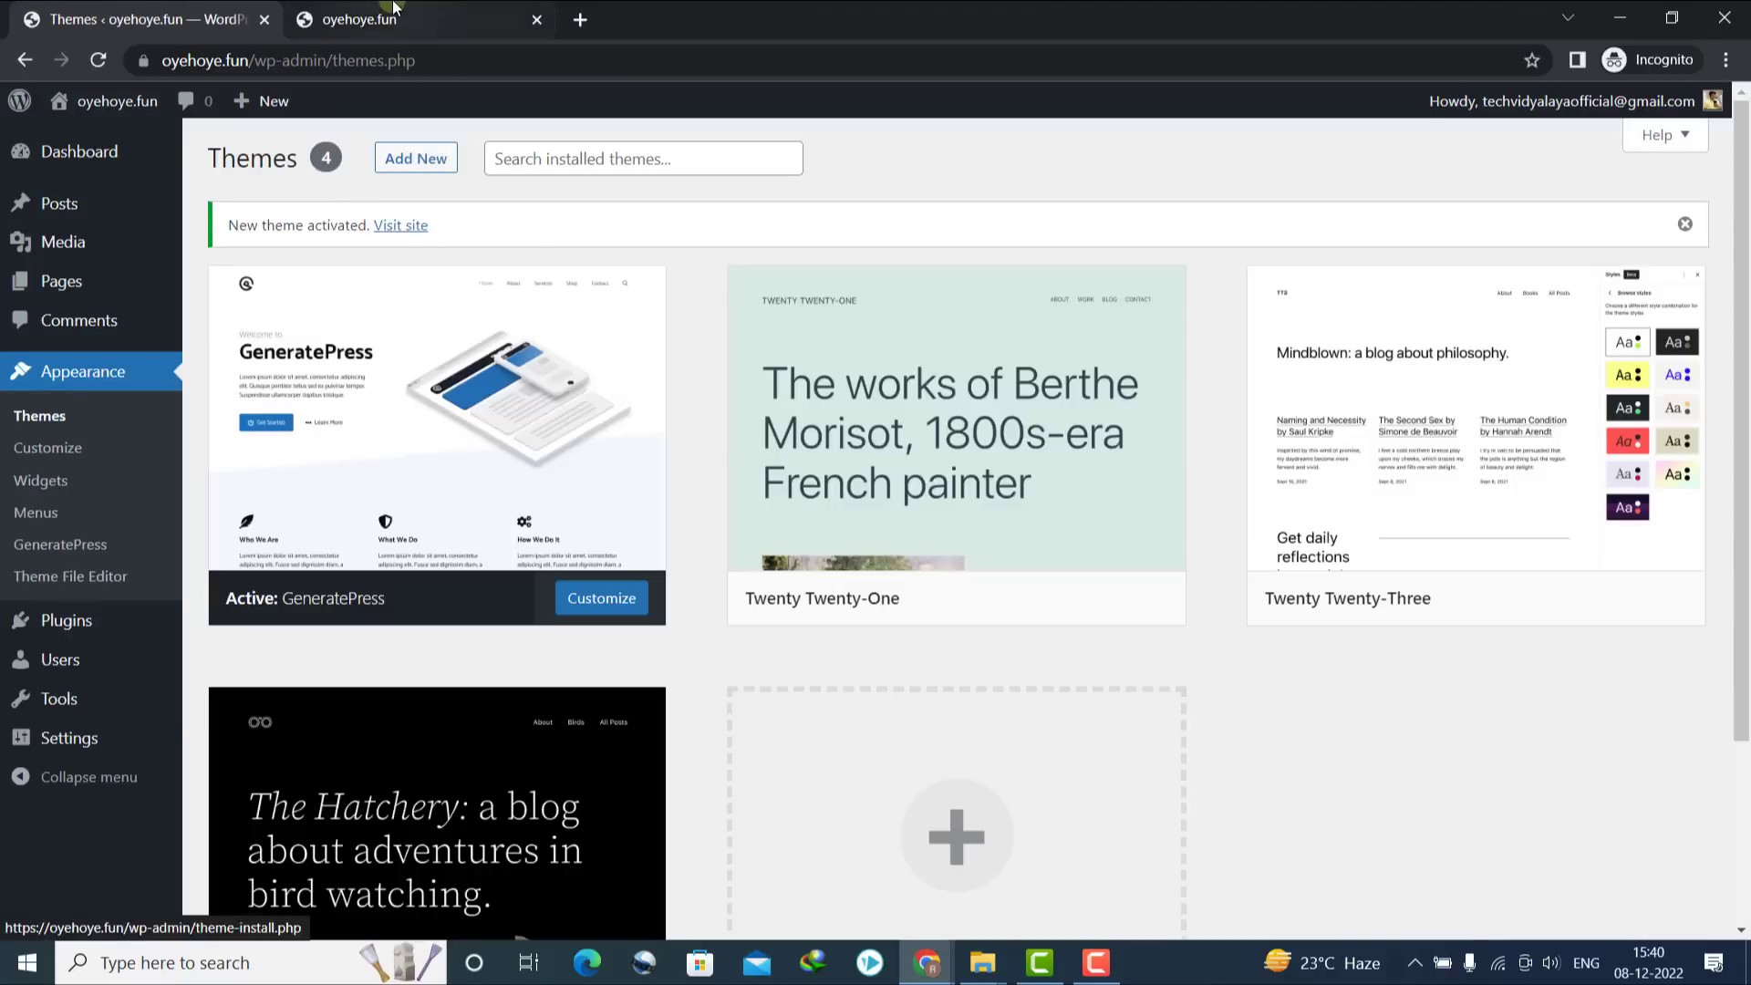
{"action": "left_click", "coordinate": [388, 18]}
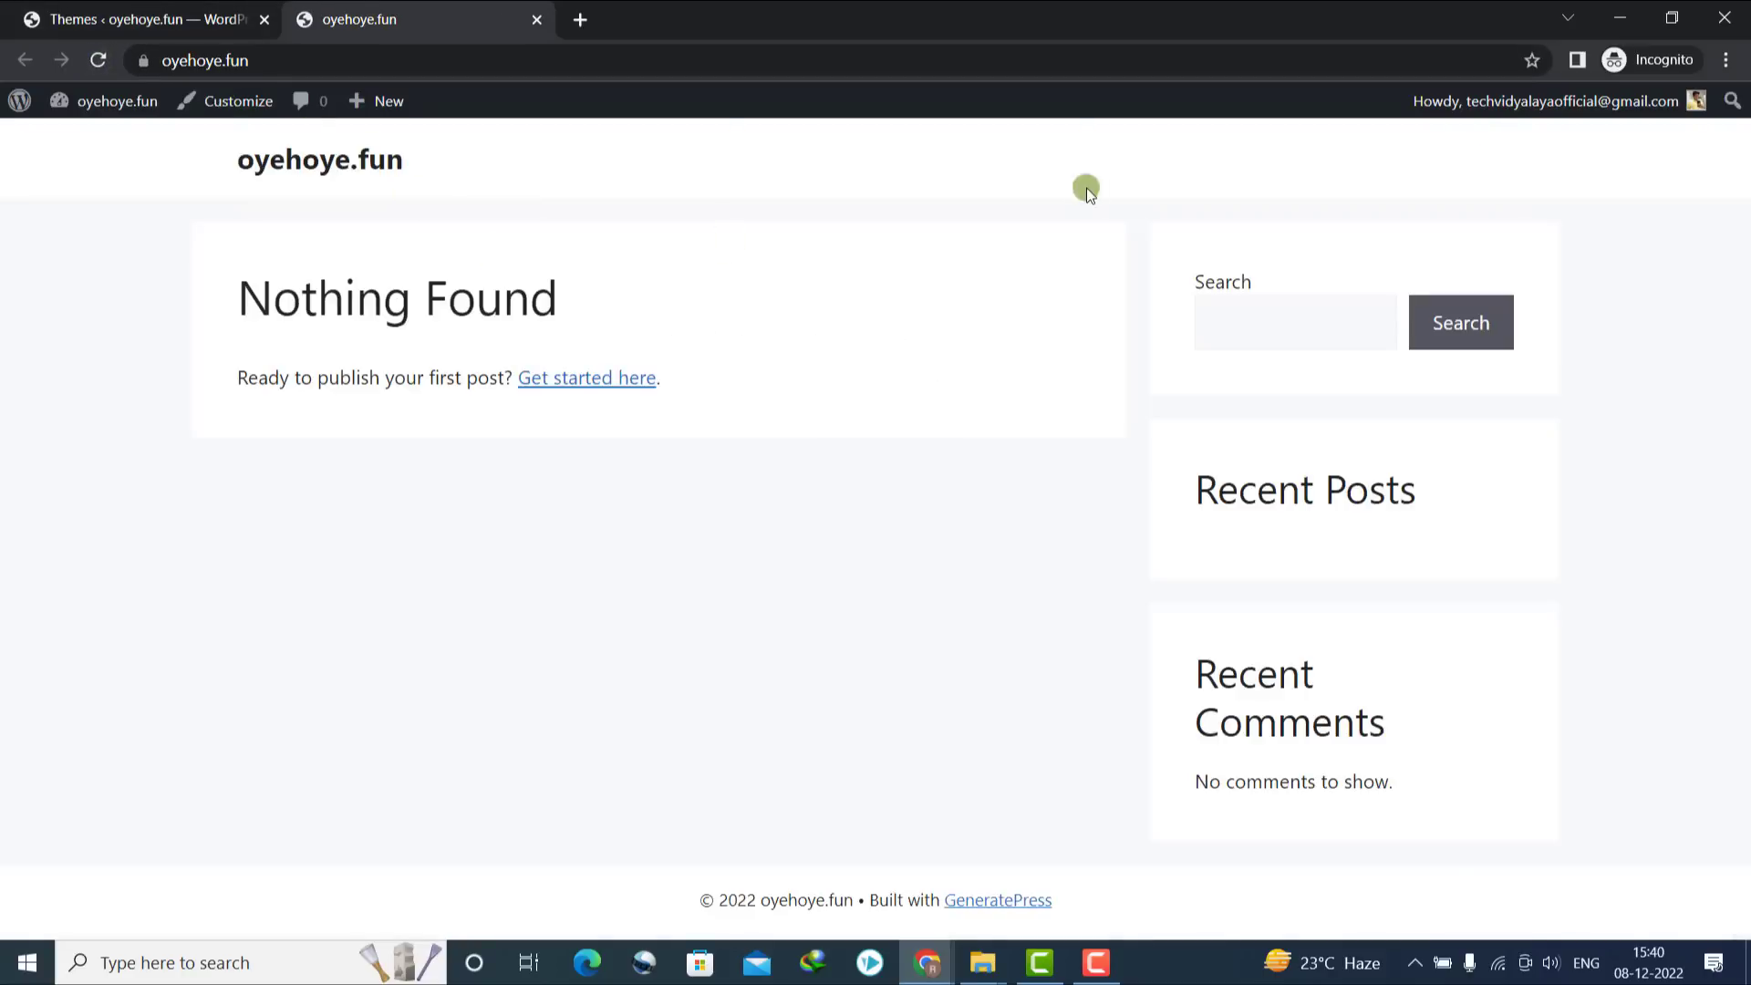
Return to the admin Themes page and view the live site again
{"action": "left_click", "coordinate": [5, 25]}
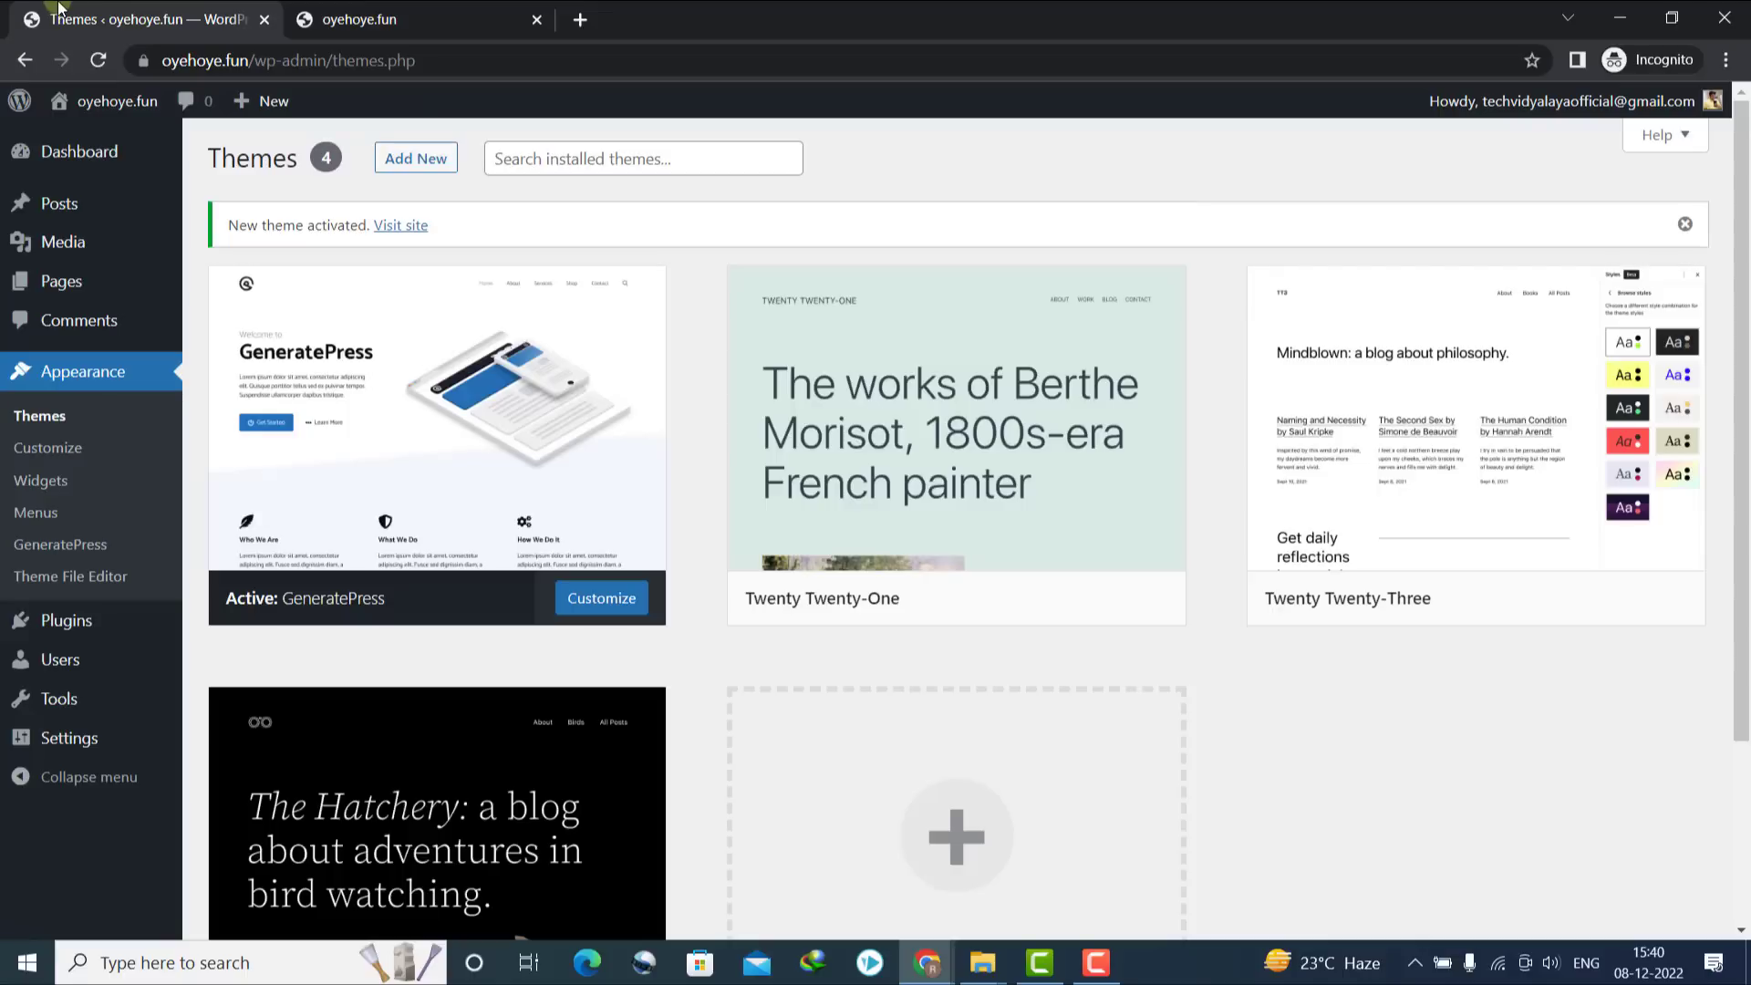
{"action": "mouse_move", "coordinate": [150, 153]}
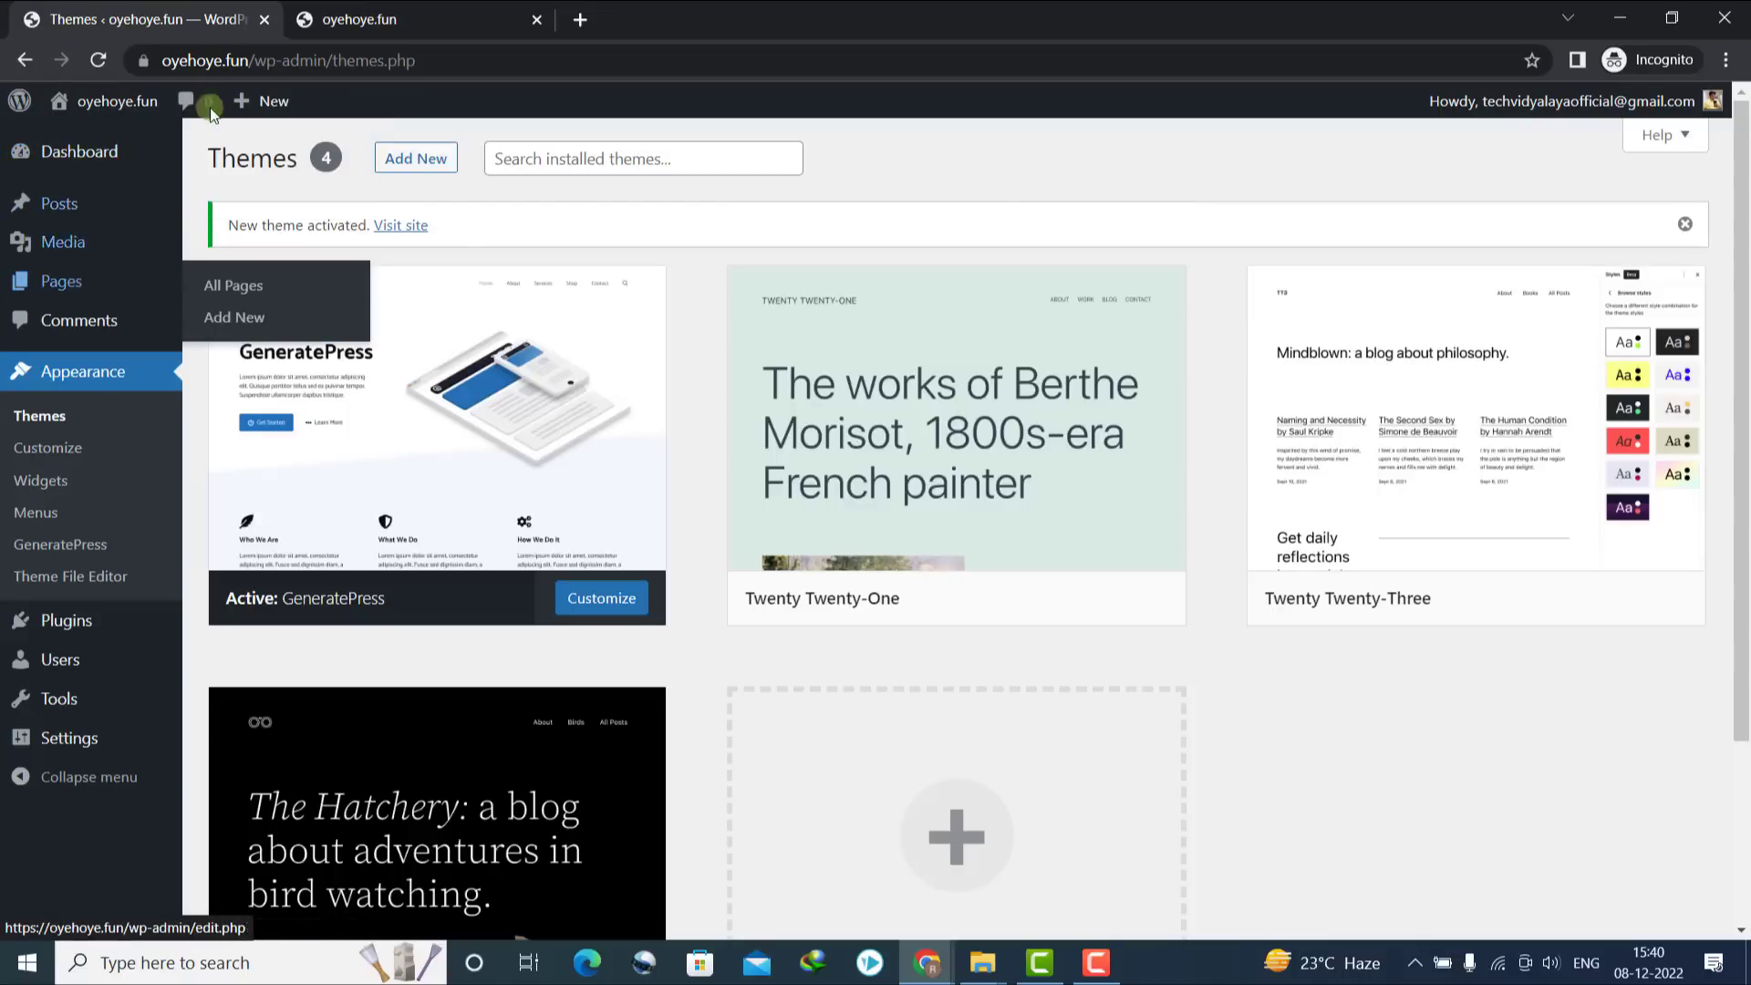
{"action": "mouse_move", "coordinate": [391, 407]}
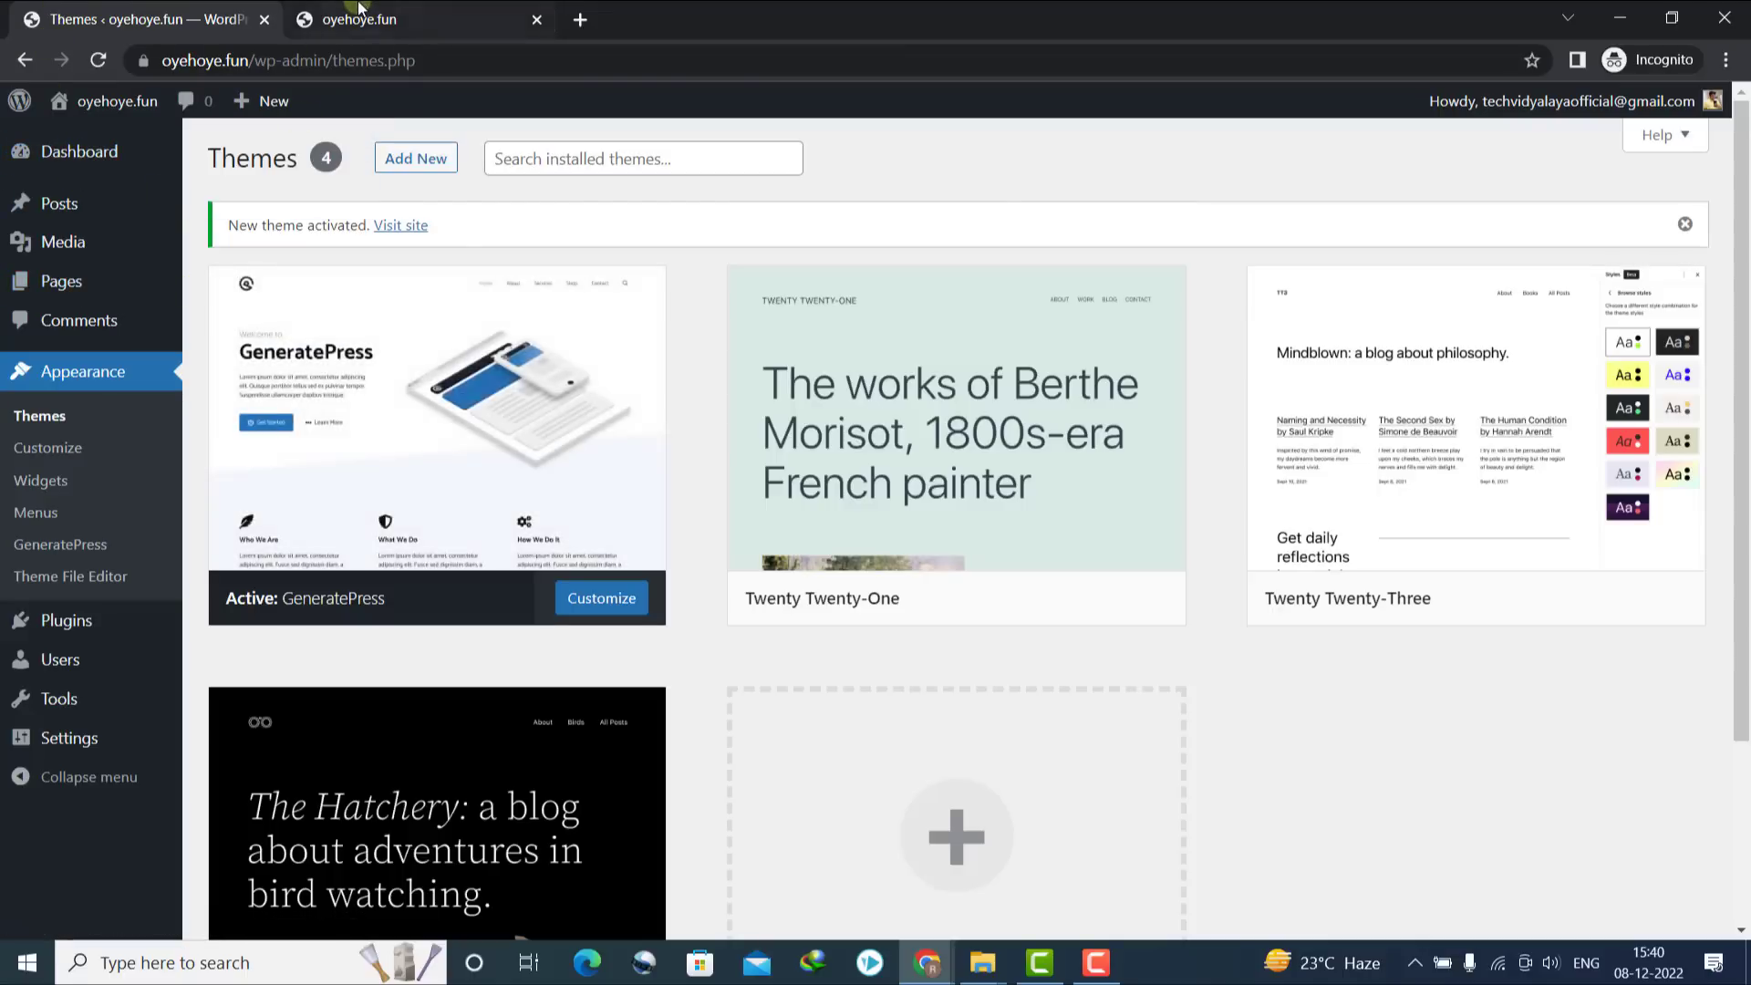
{"action": "left_click", "coordinate": [359, 20]}
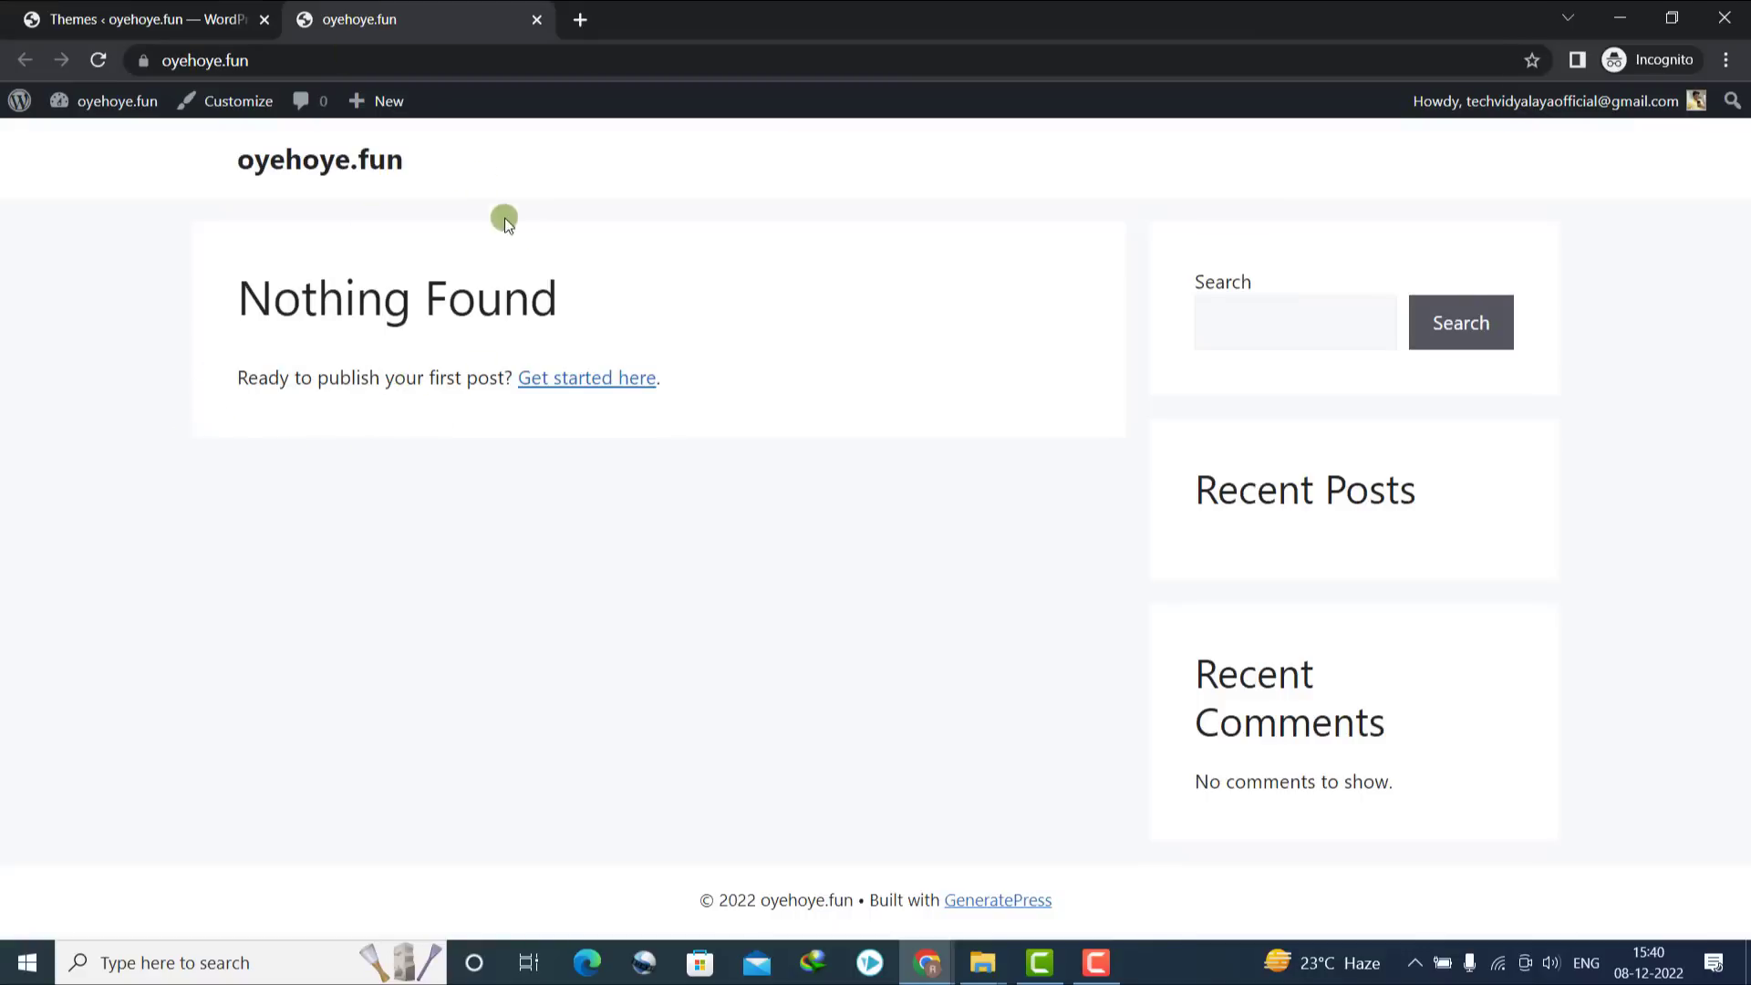
Load techvidyalaya.com in a new tab, then close it and return to WordPress admin
{"action": "left_click", "coordinate": [579, 19]}
{"action": "type", "text": "tech"}
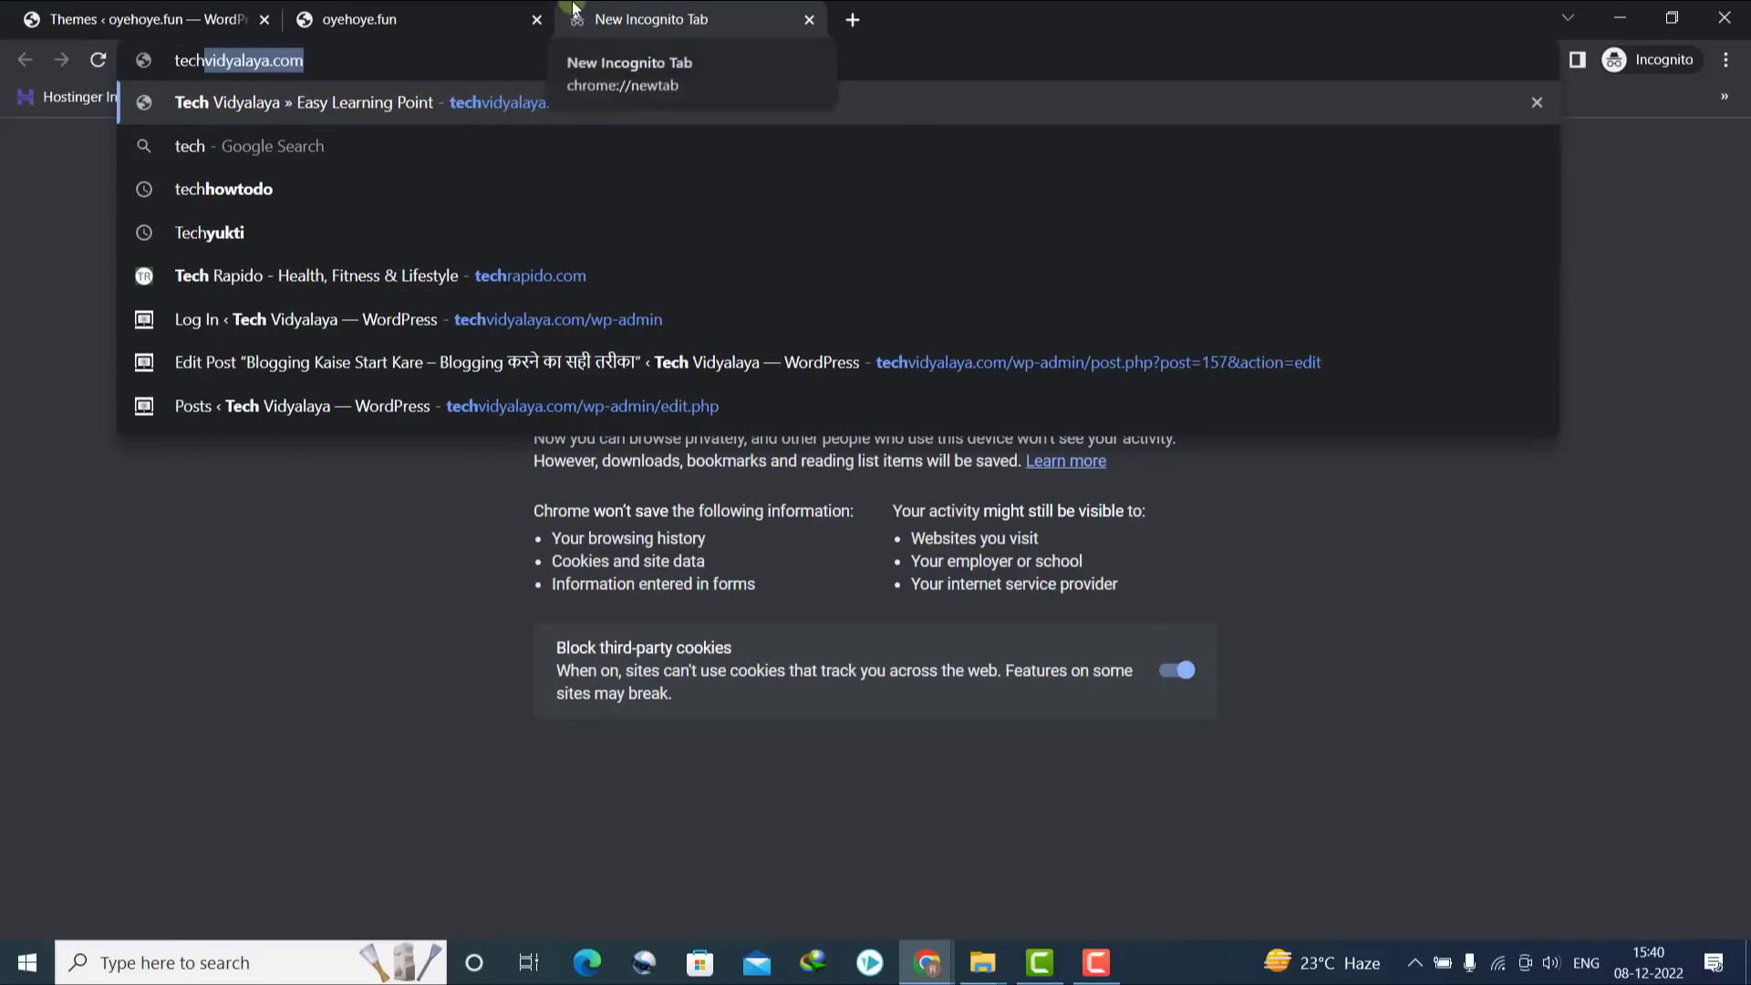
{"action": "key", "text": "Return"}
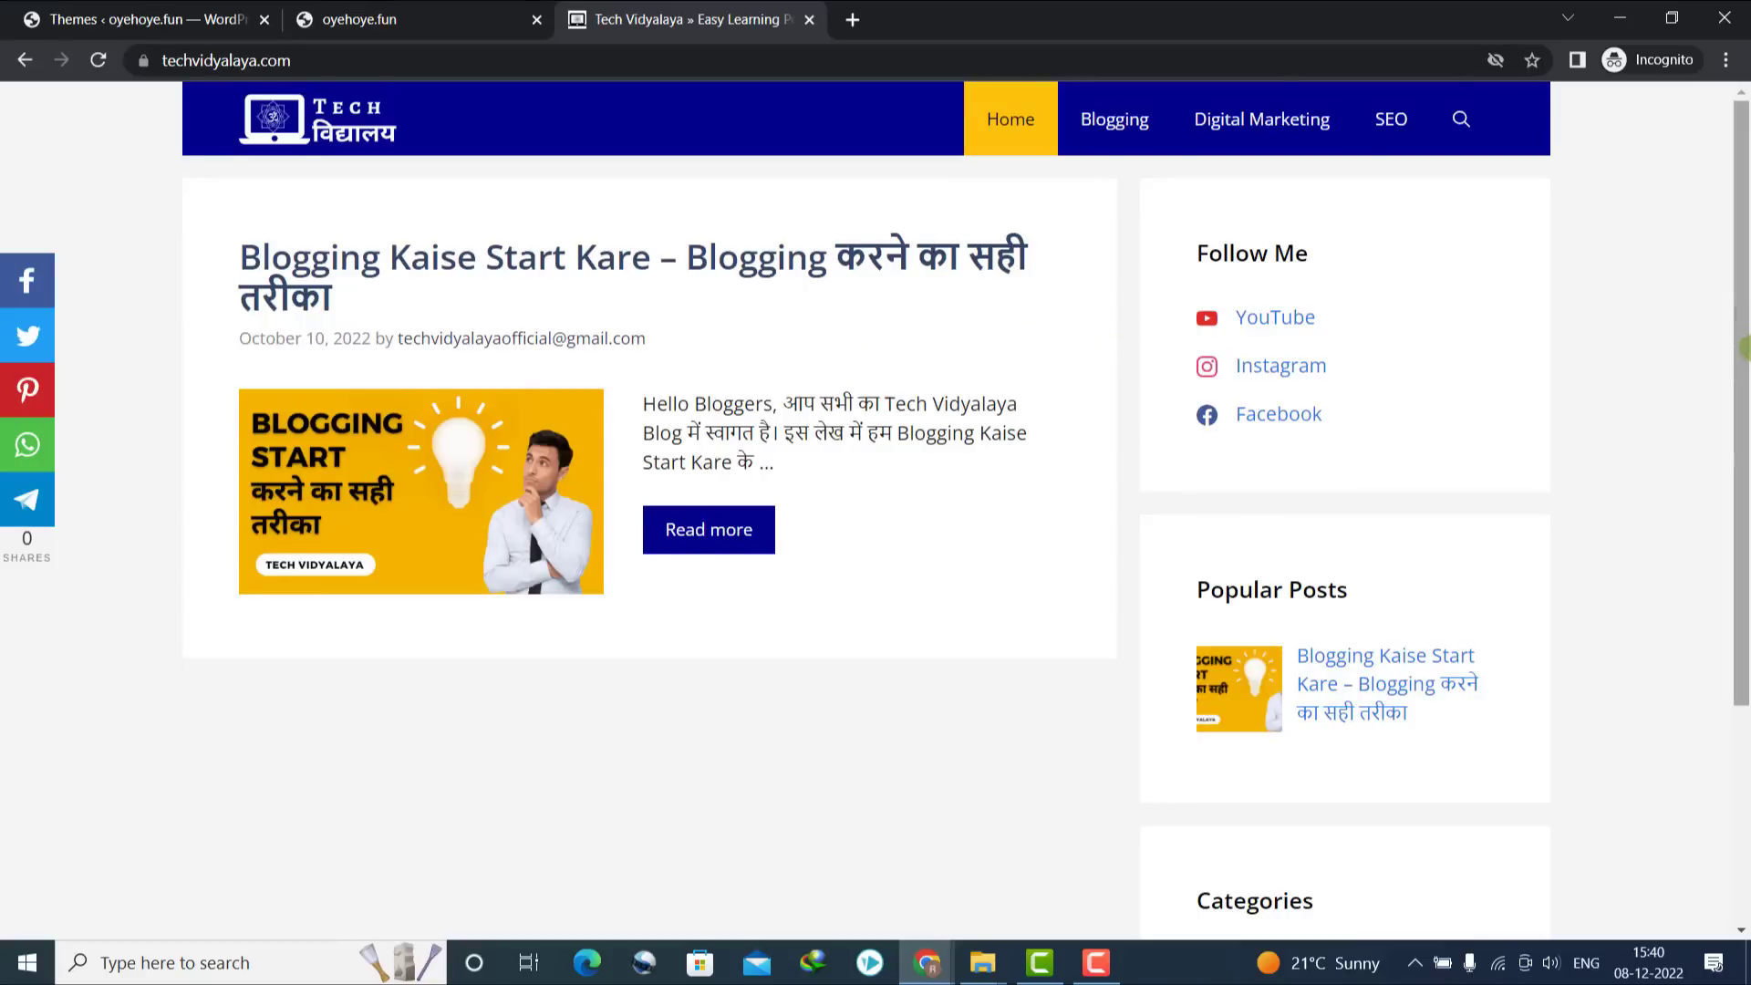
{"action": "left_click", "coordinate": [809, 19]}
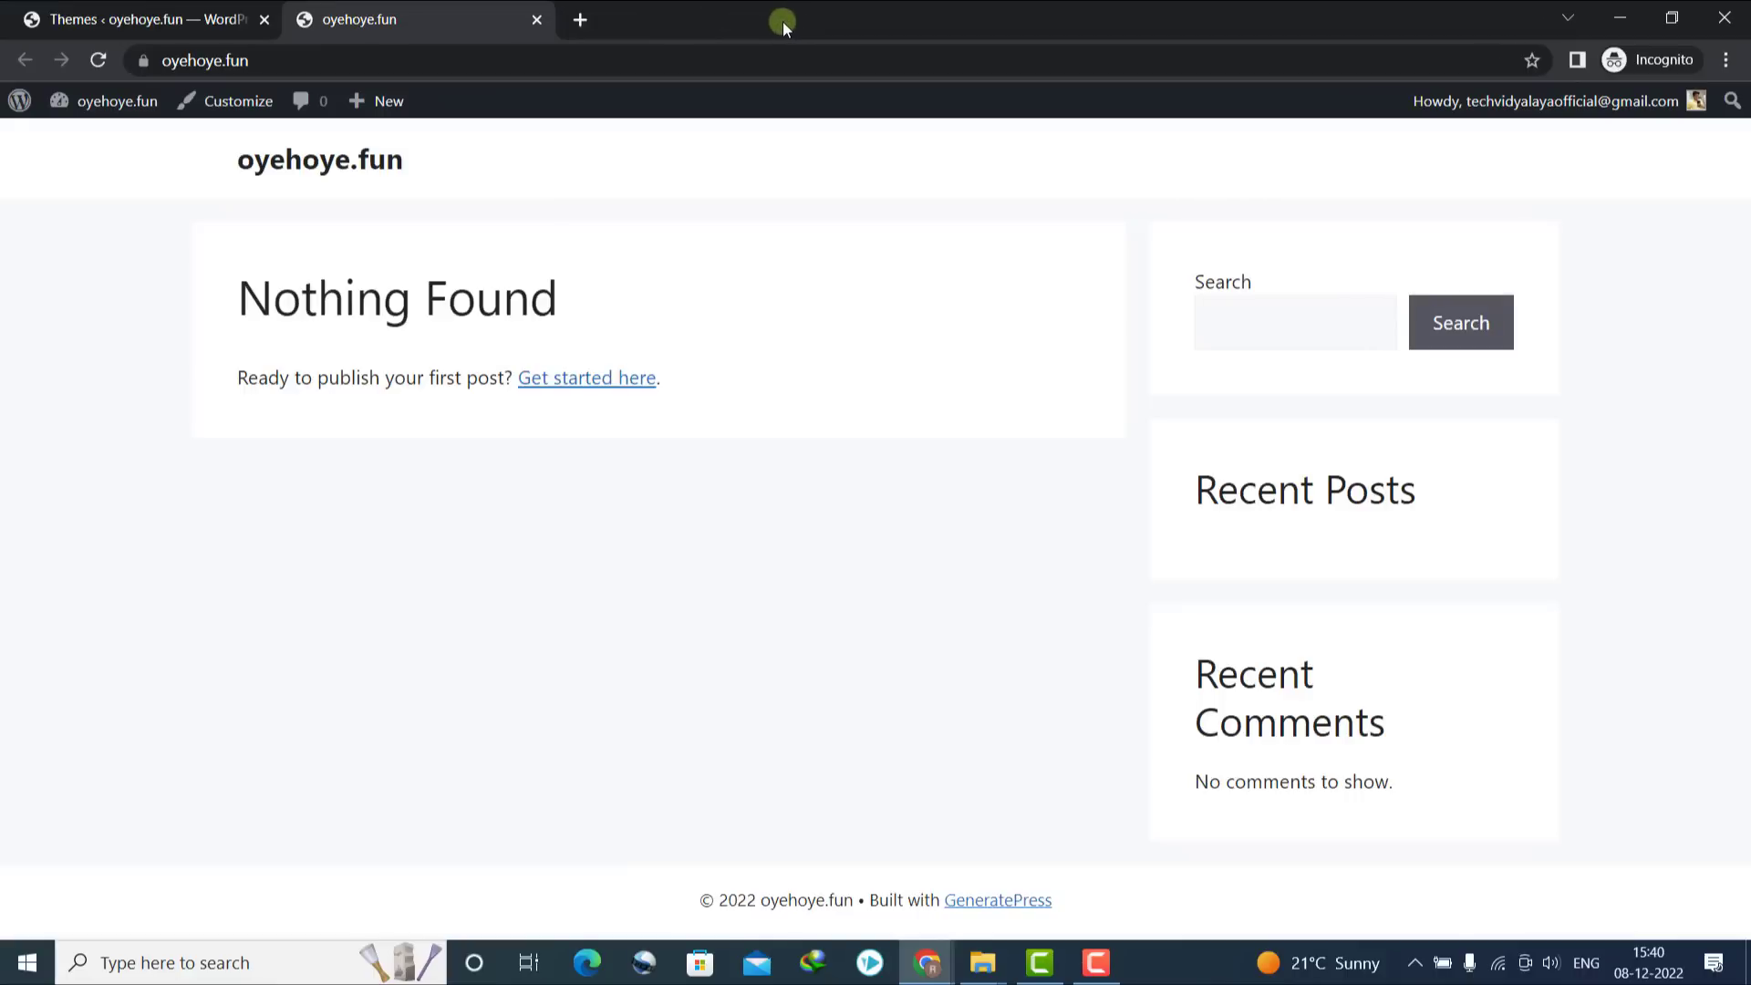
{"action": "left_click", "coordinate": [1093, 964]}
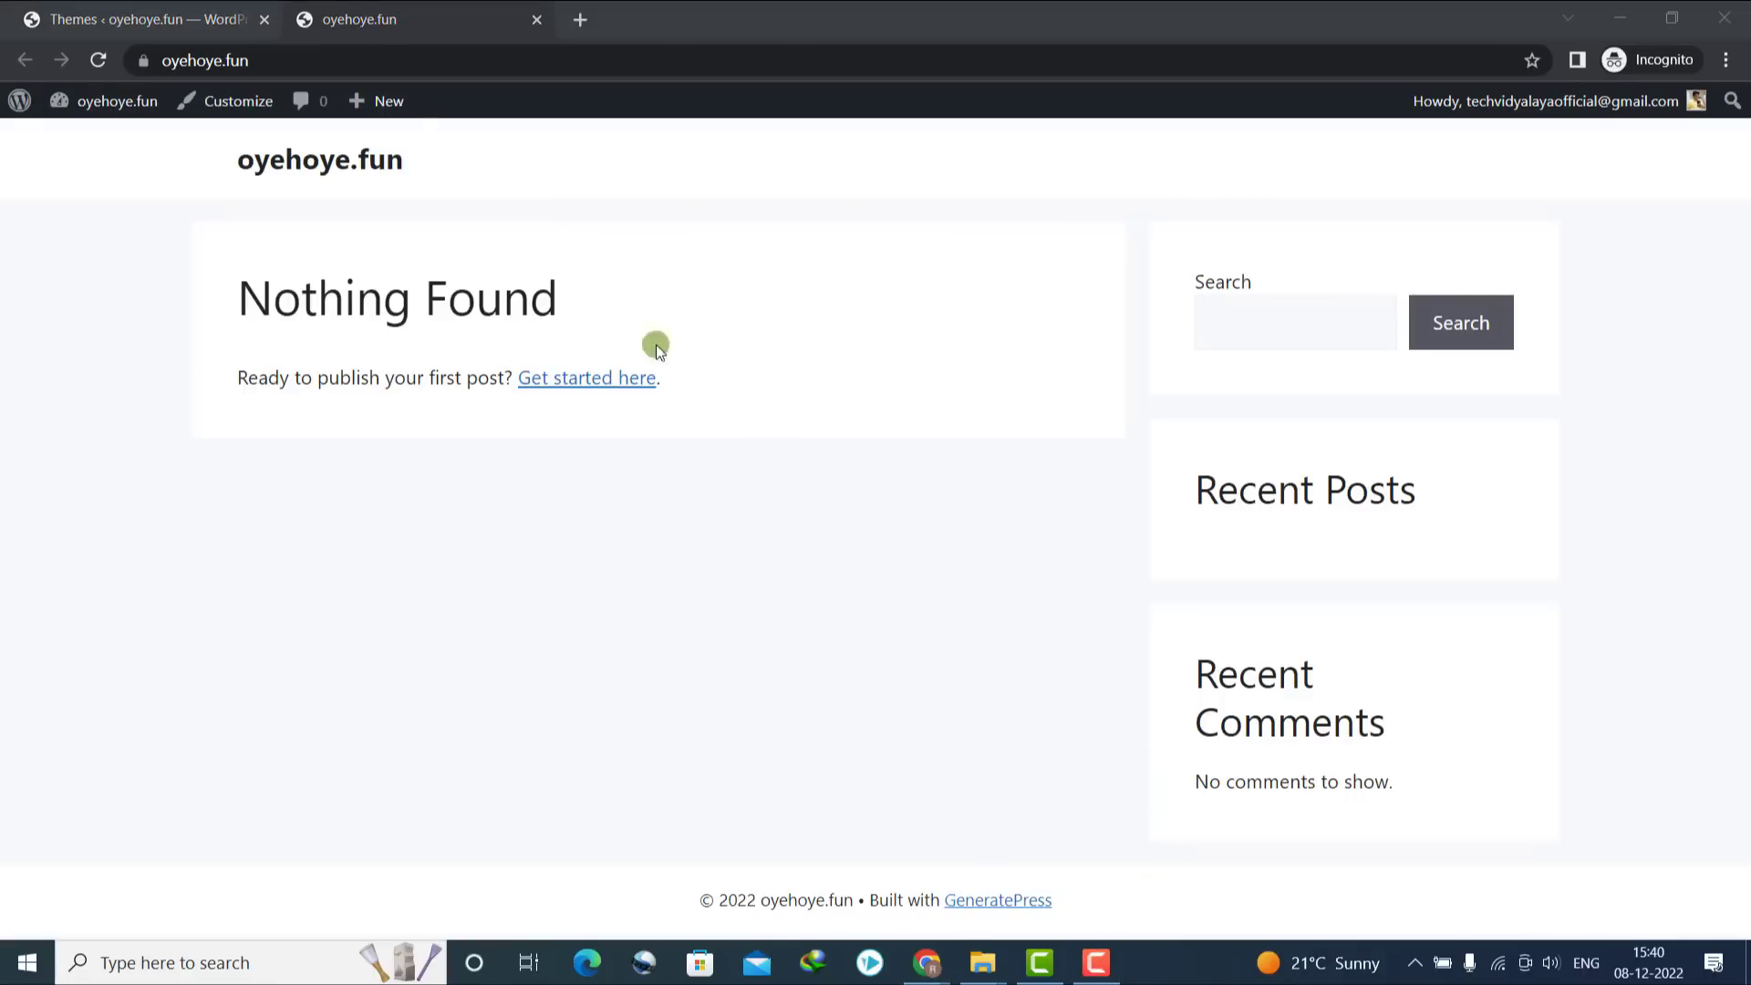
{"action": "left_click", "coordinate": [120, 7]}
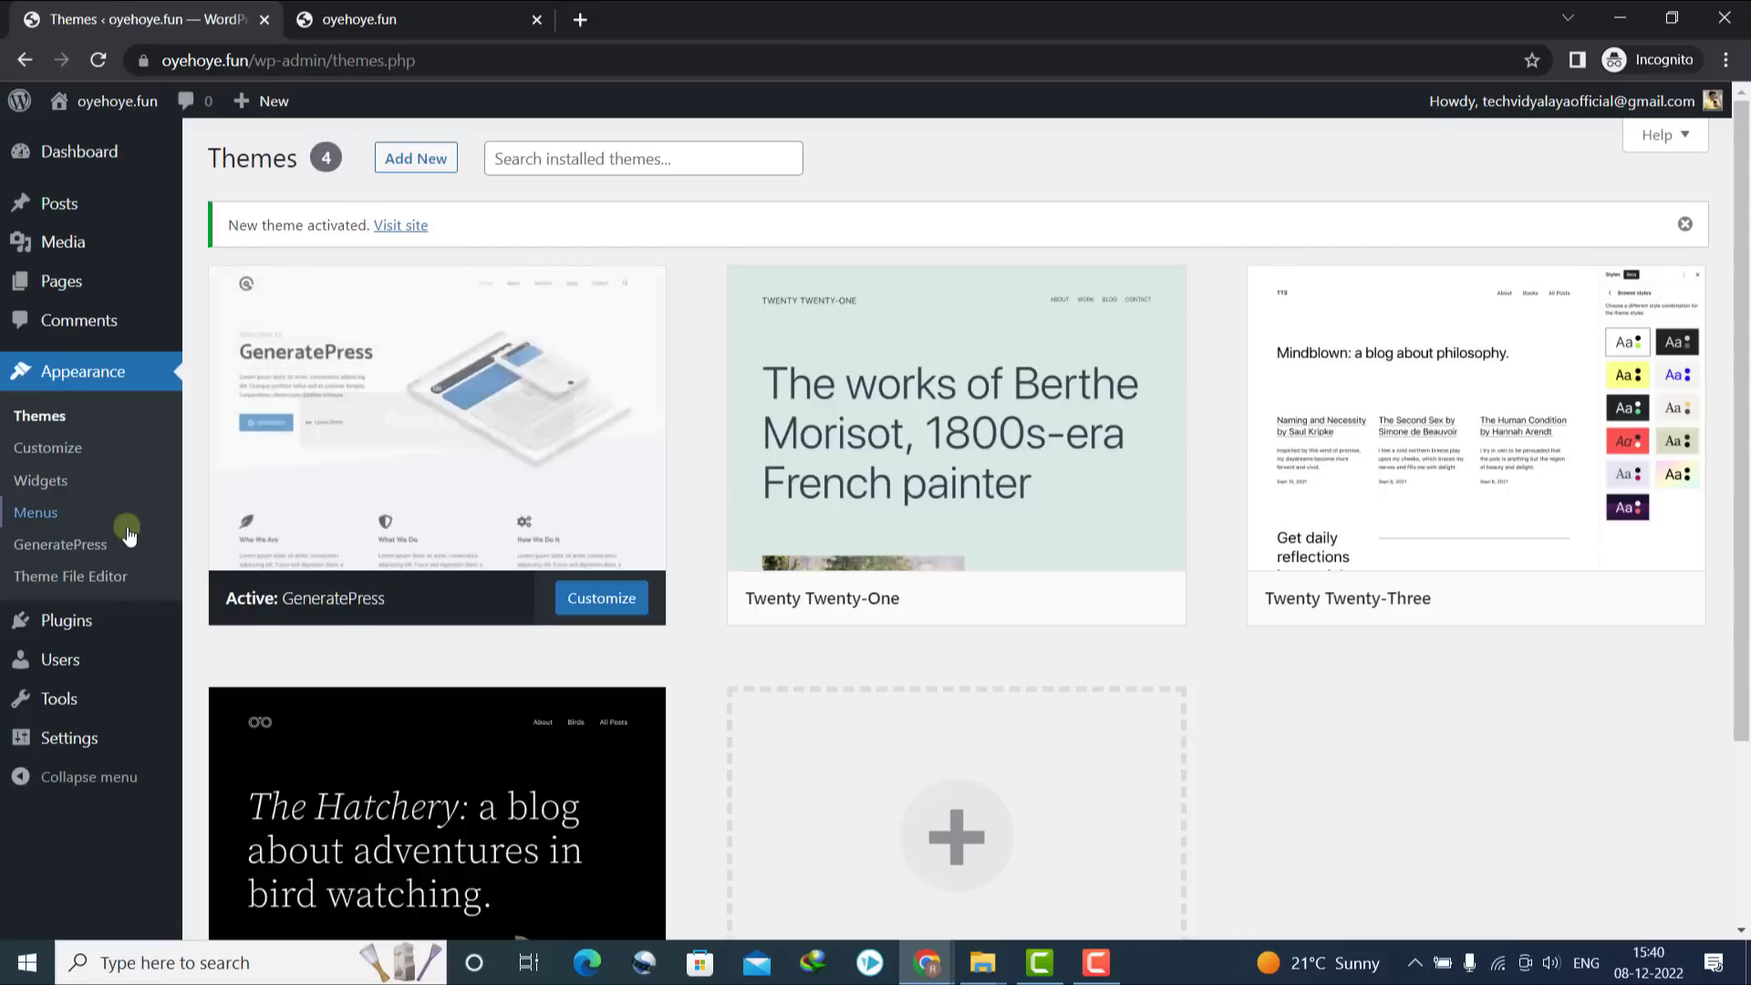
{"action": "mouse_move", "coordinate": [68, 629]}
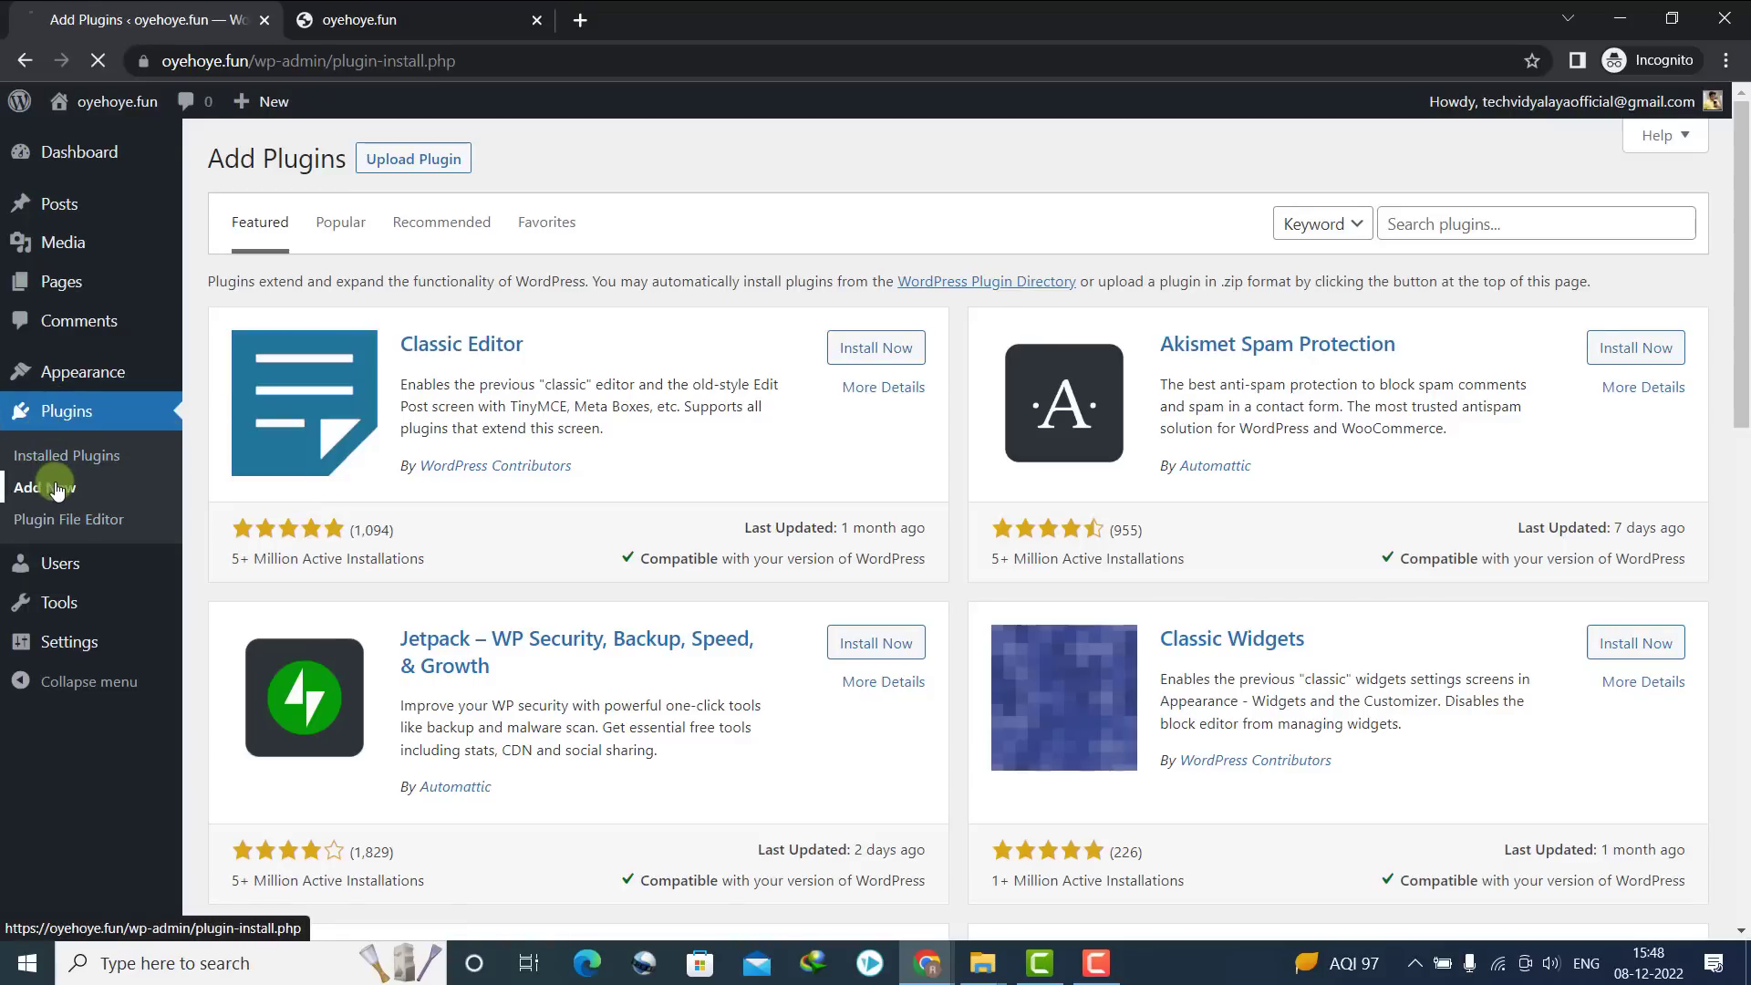
Upload gp-premium.zip, install and activate GP Premium, and open the GeneratePress dashboard
{"action": "left_click", "coordinate": [433, 170]}
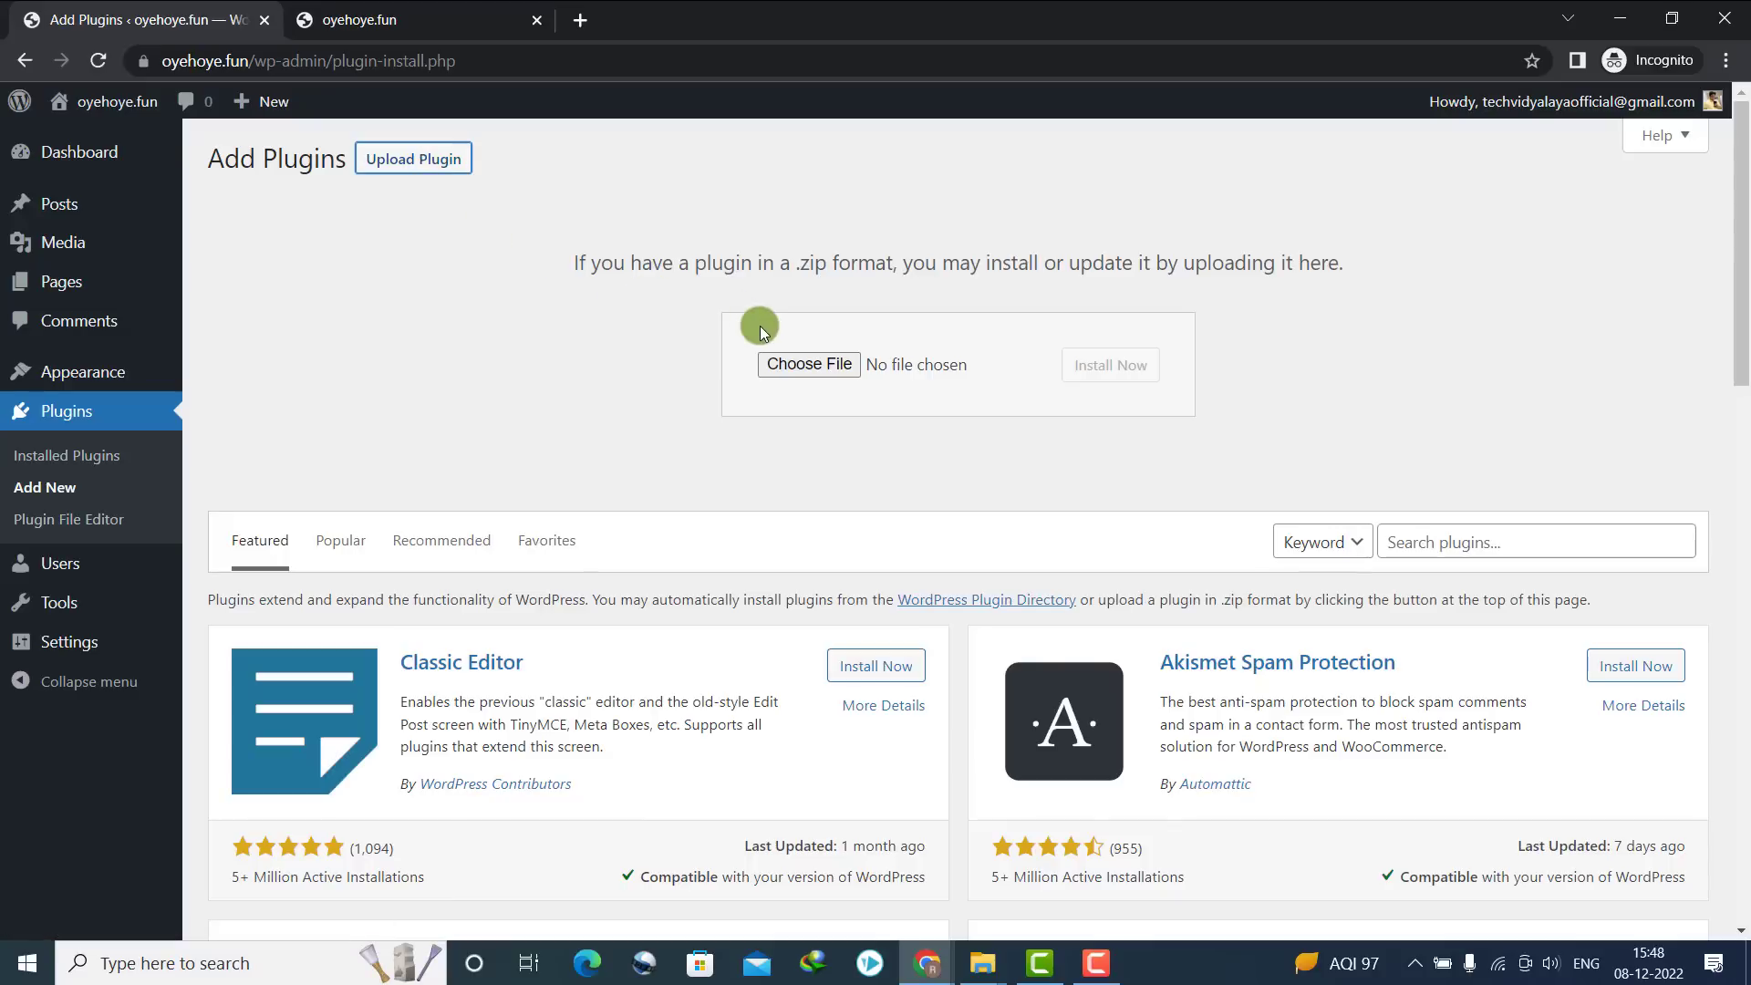
{"action": "left_click", "coordinate": [792, 366]}
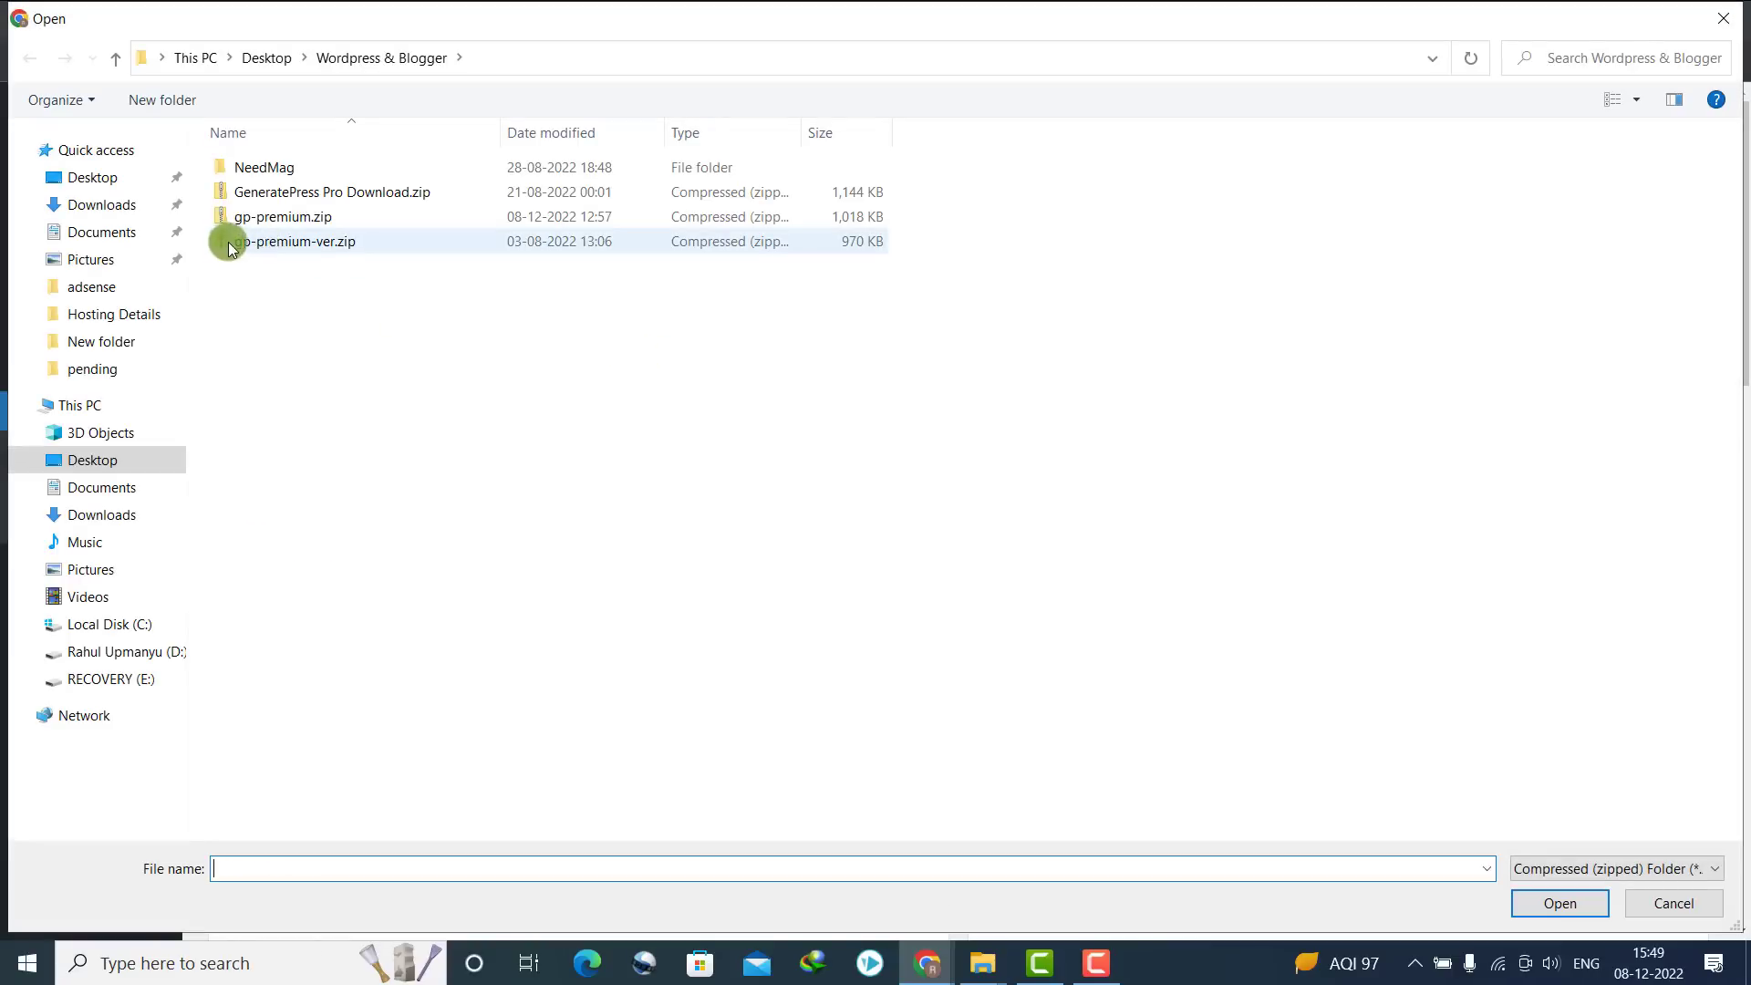
{"action": "left_click", "coordinate": [283, 218]}
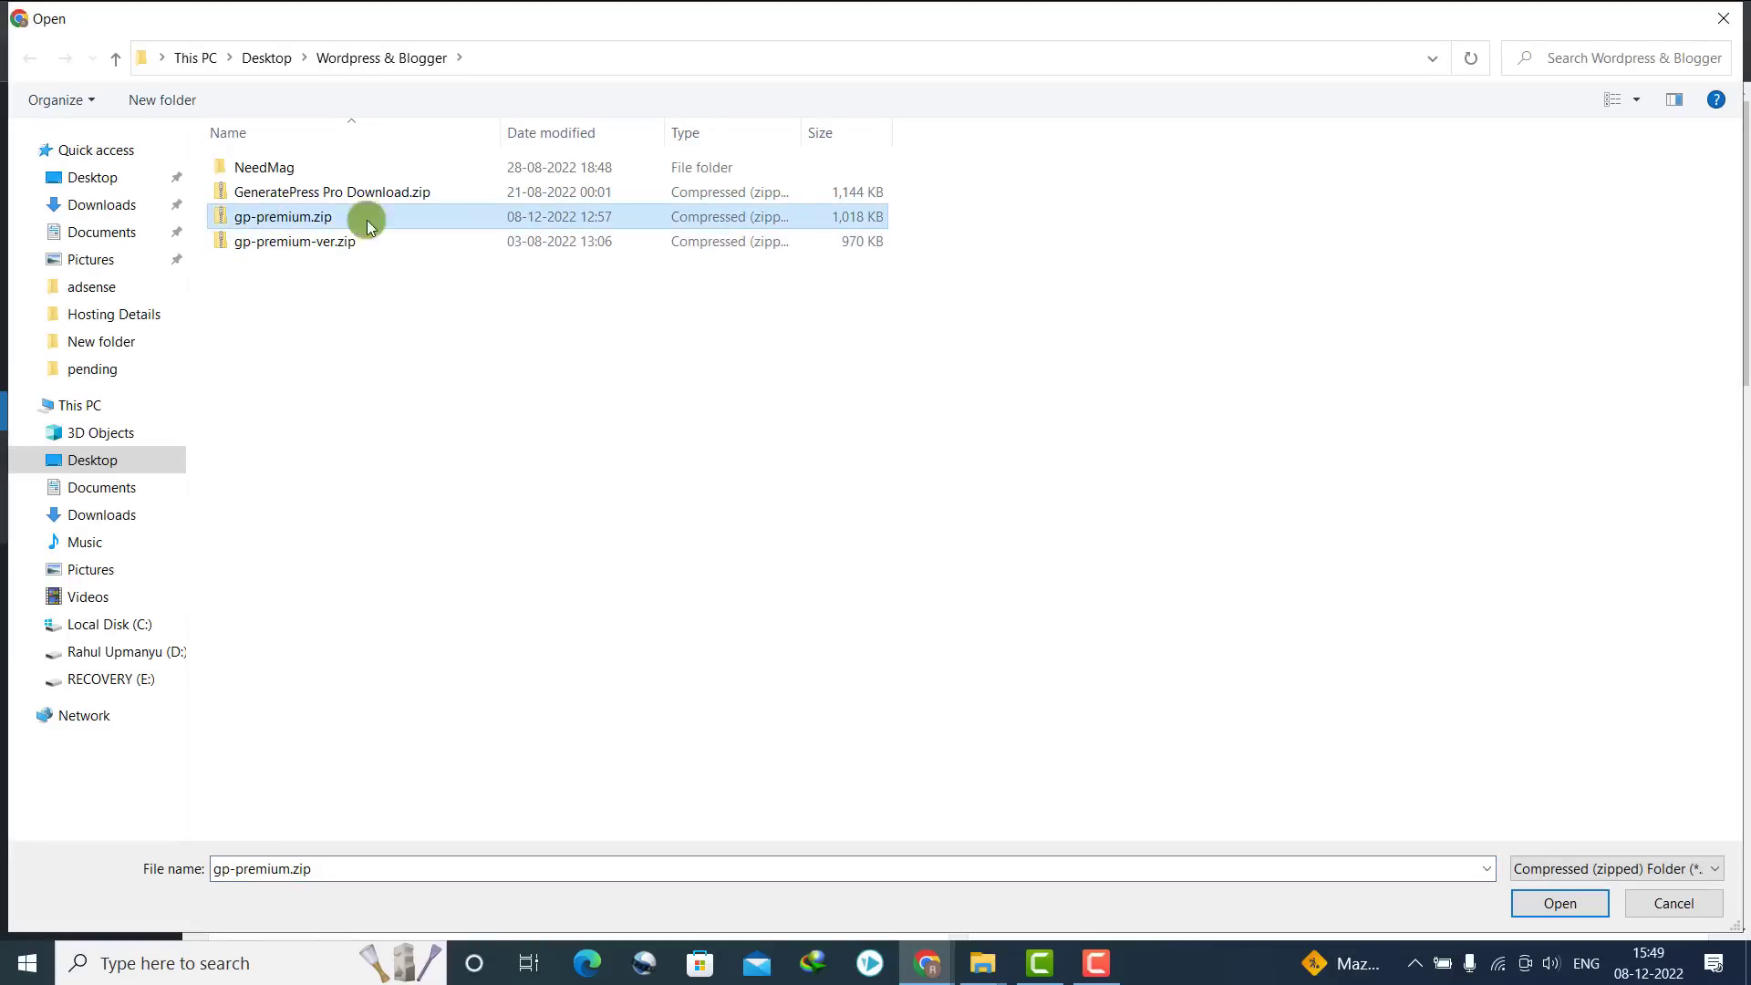
{"action": "left_click", "coordinate": [1573, 906]}
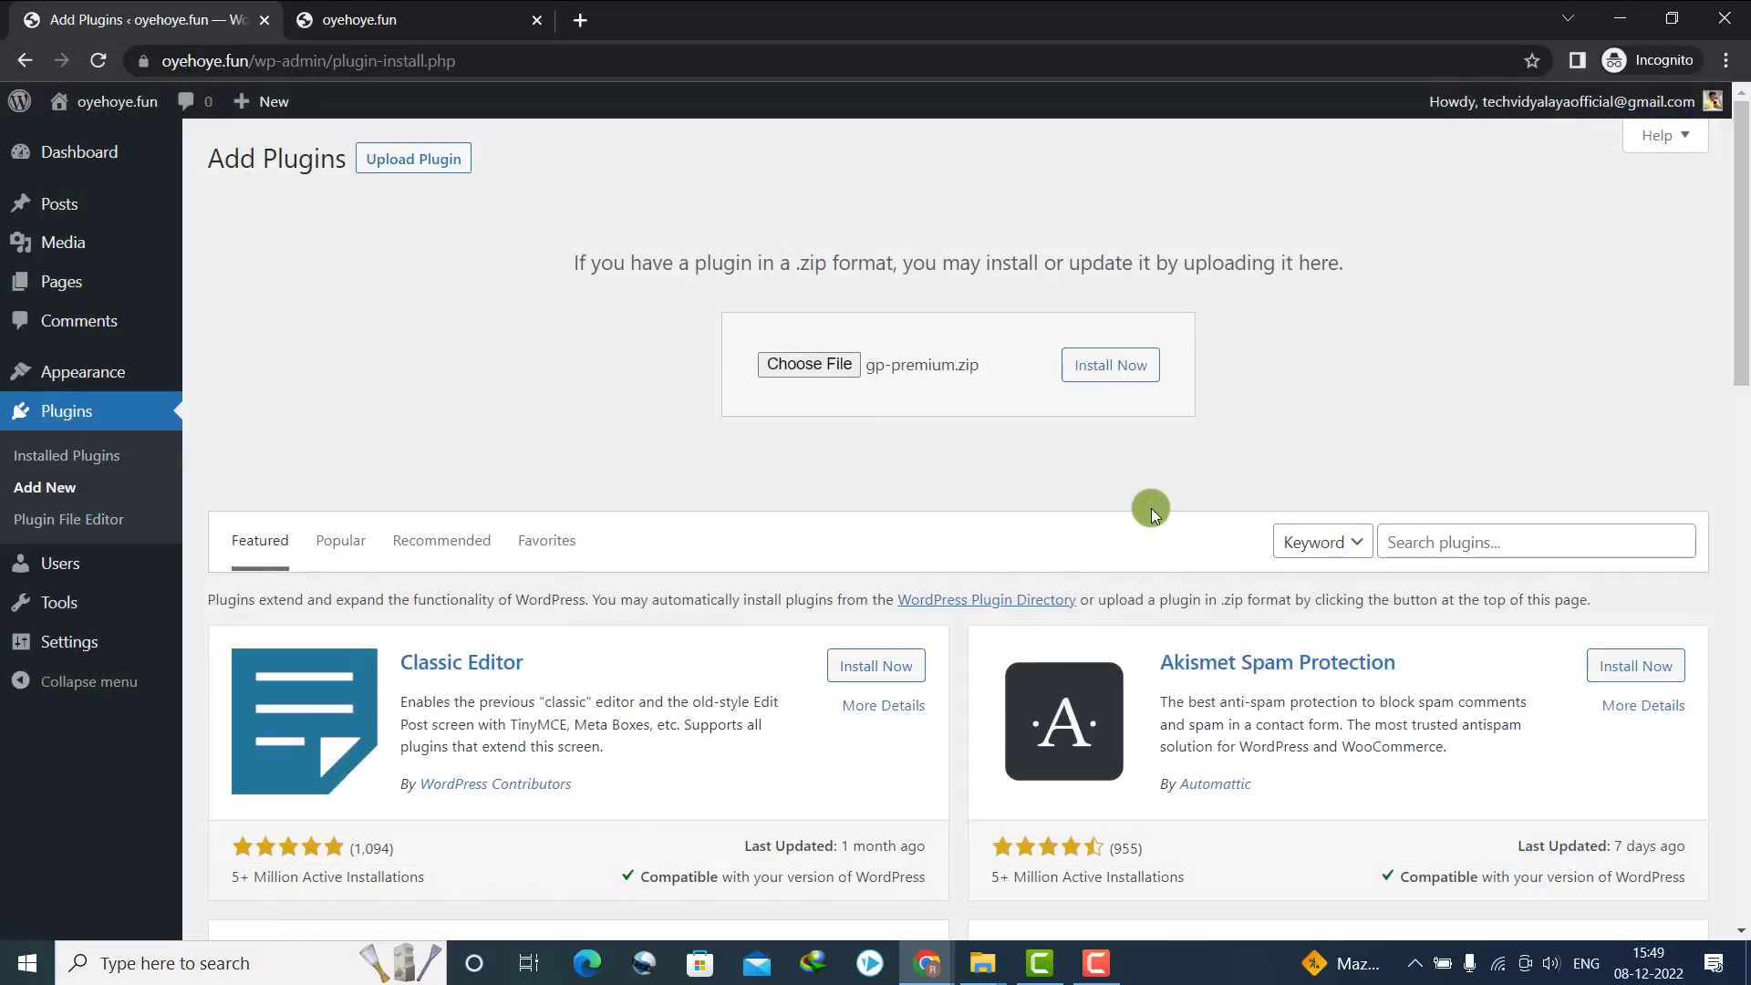
{"action": "left_click", "coordinate": [1121, 377]}
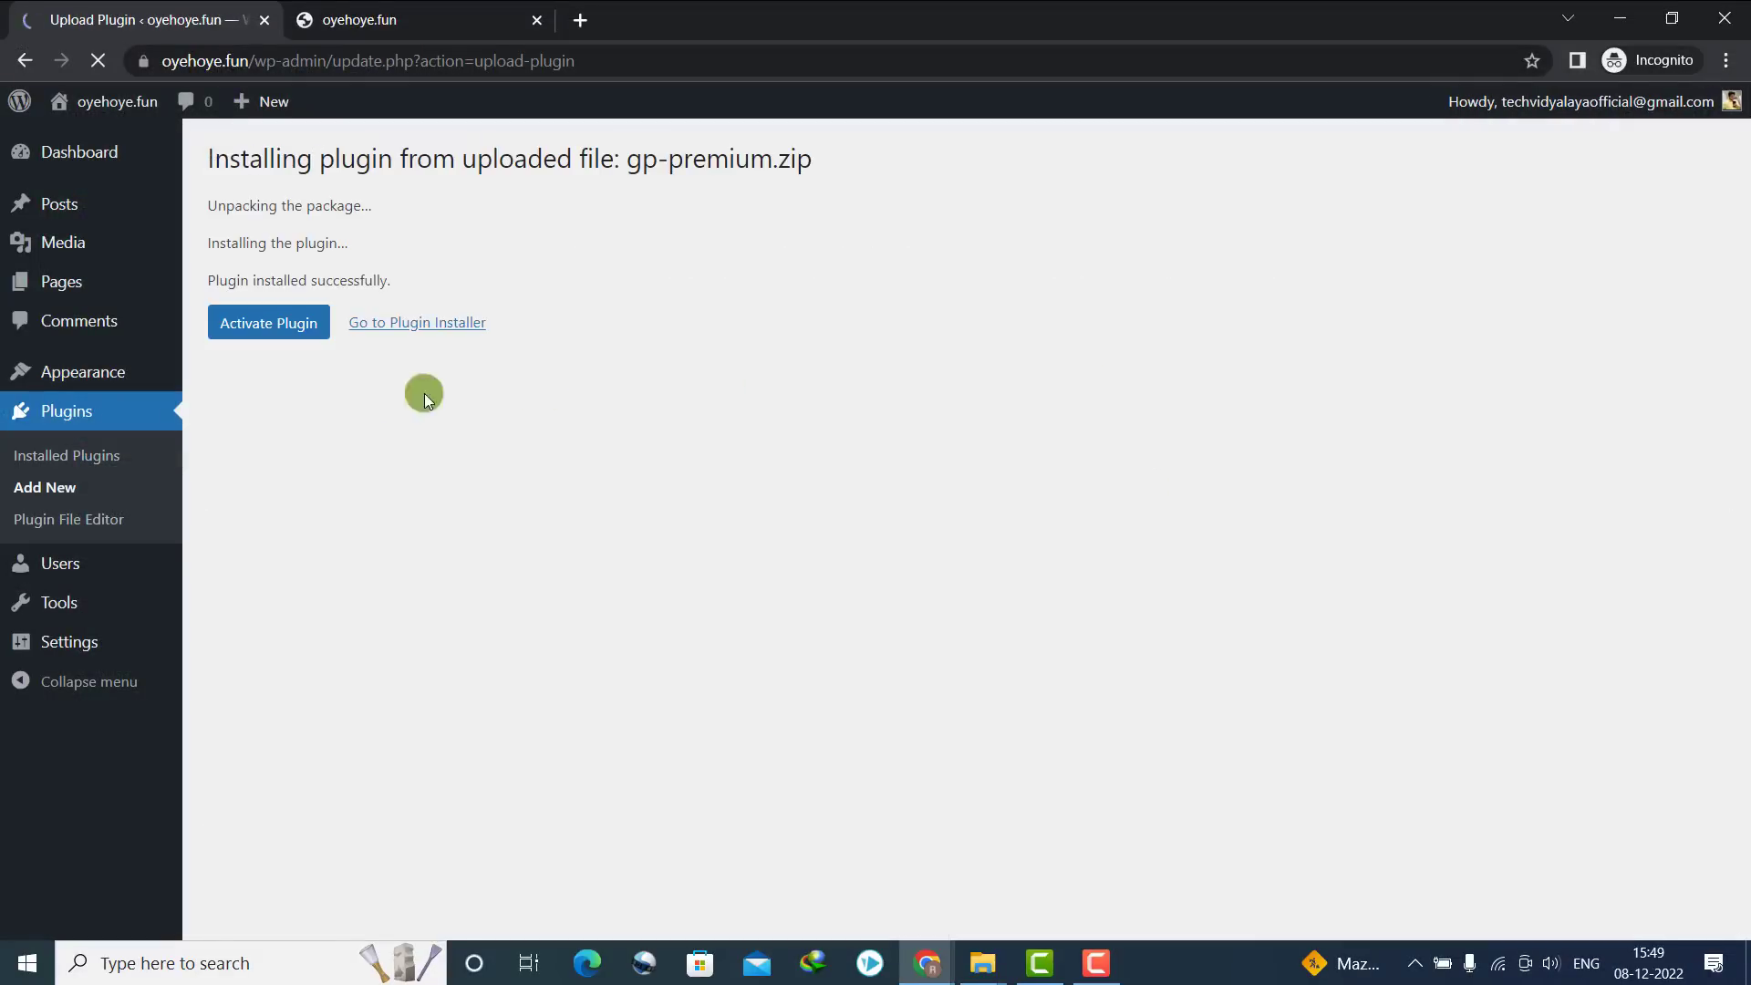
{"action": "left_click", "coordinate": [288, 334]}
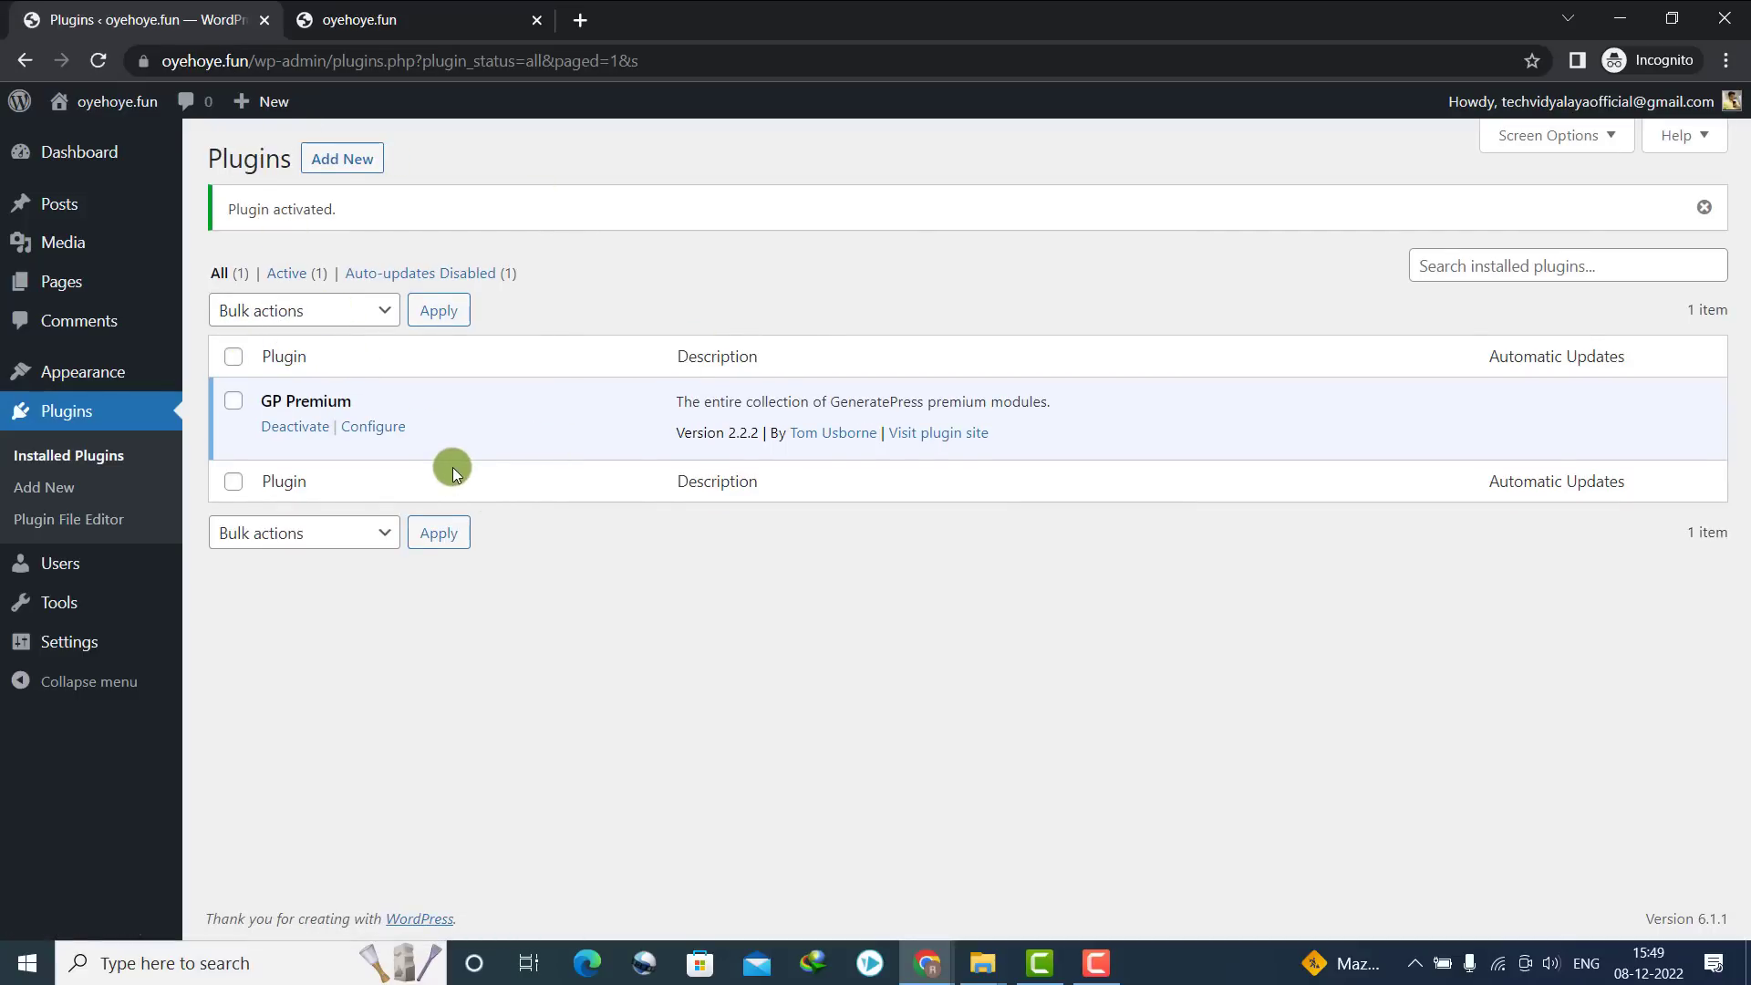
{"action": "mouse_move", "coordinate": [81, 371]}
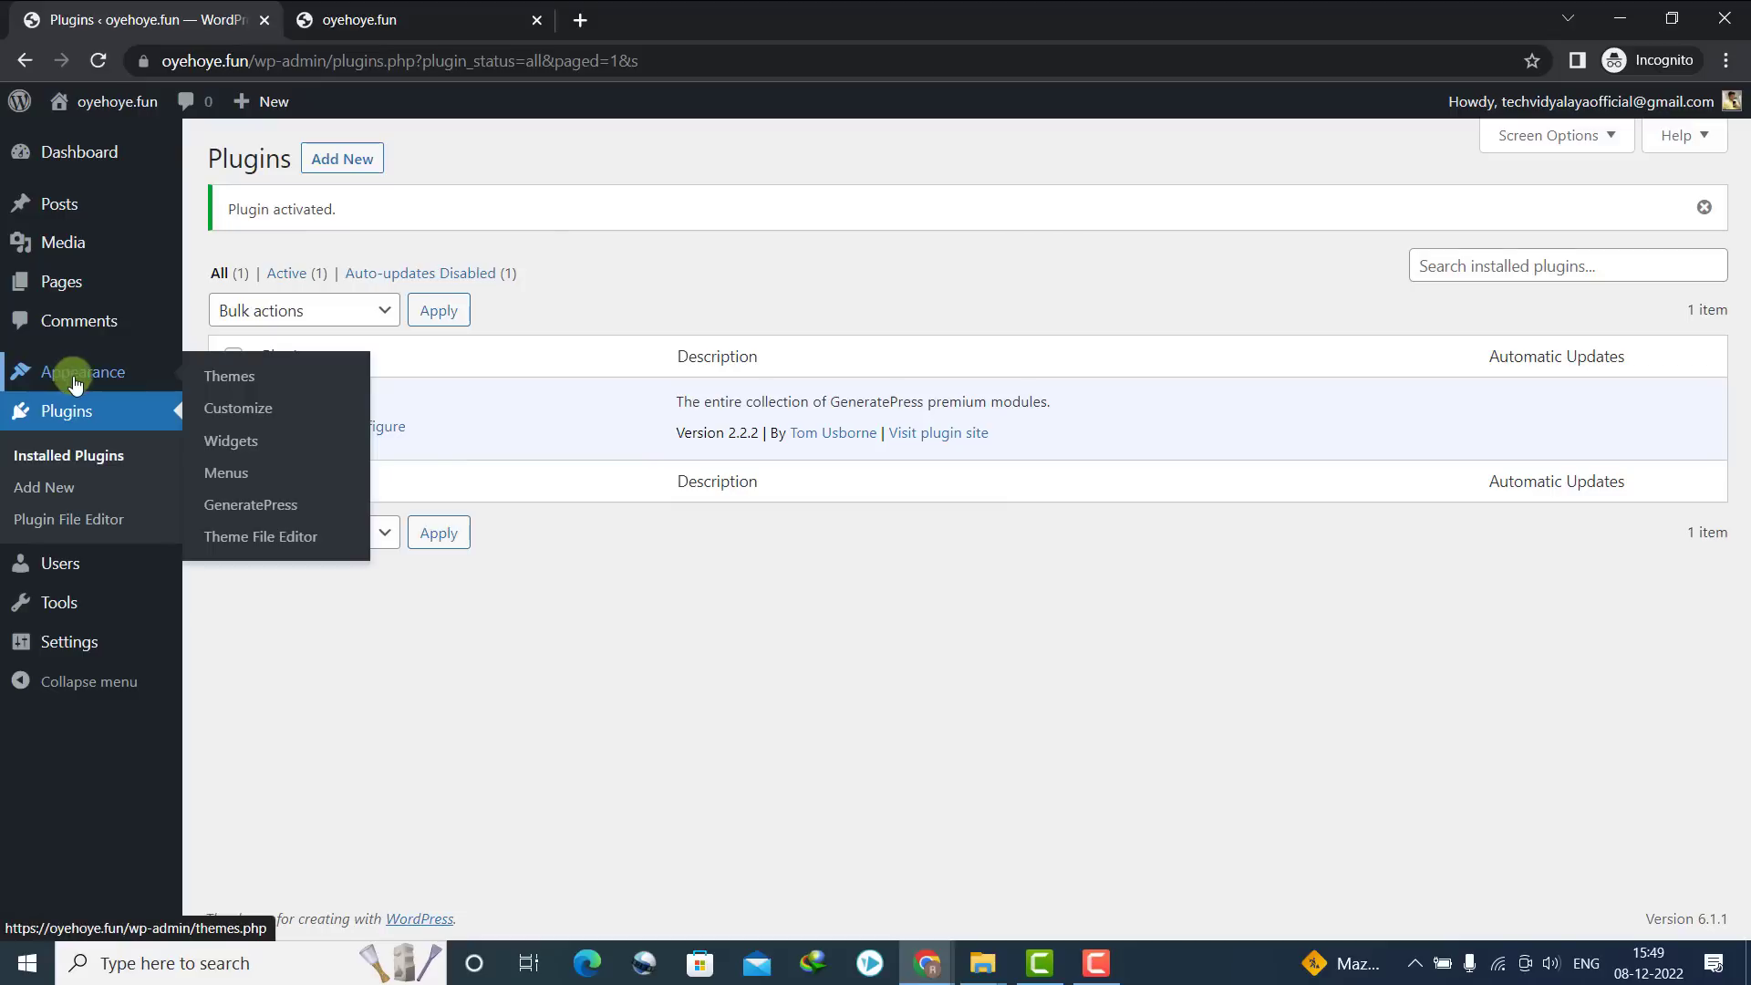
{"action": "left_click", "coordinate": [256, 502]}
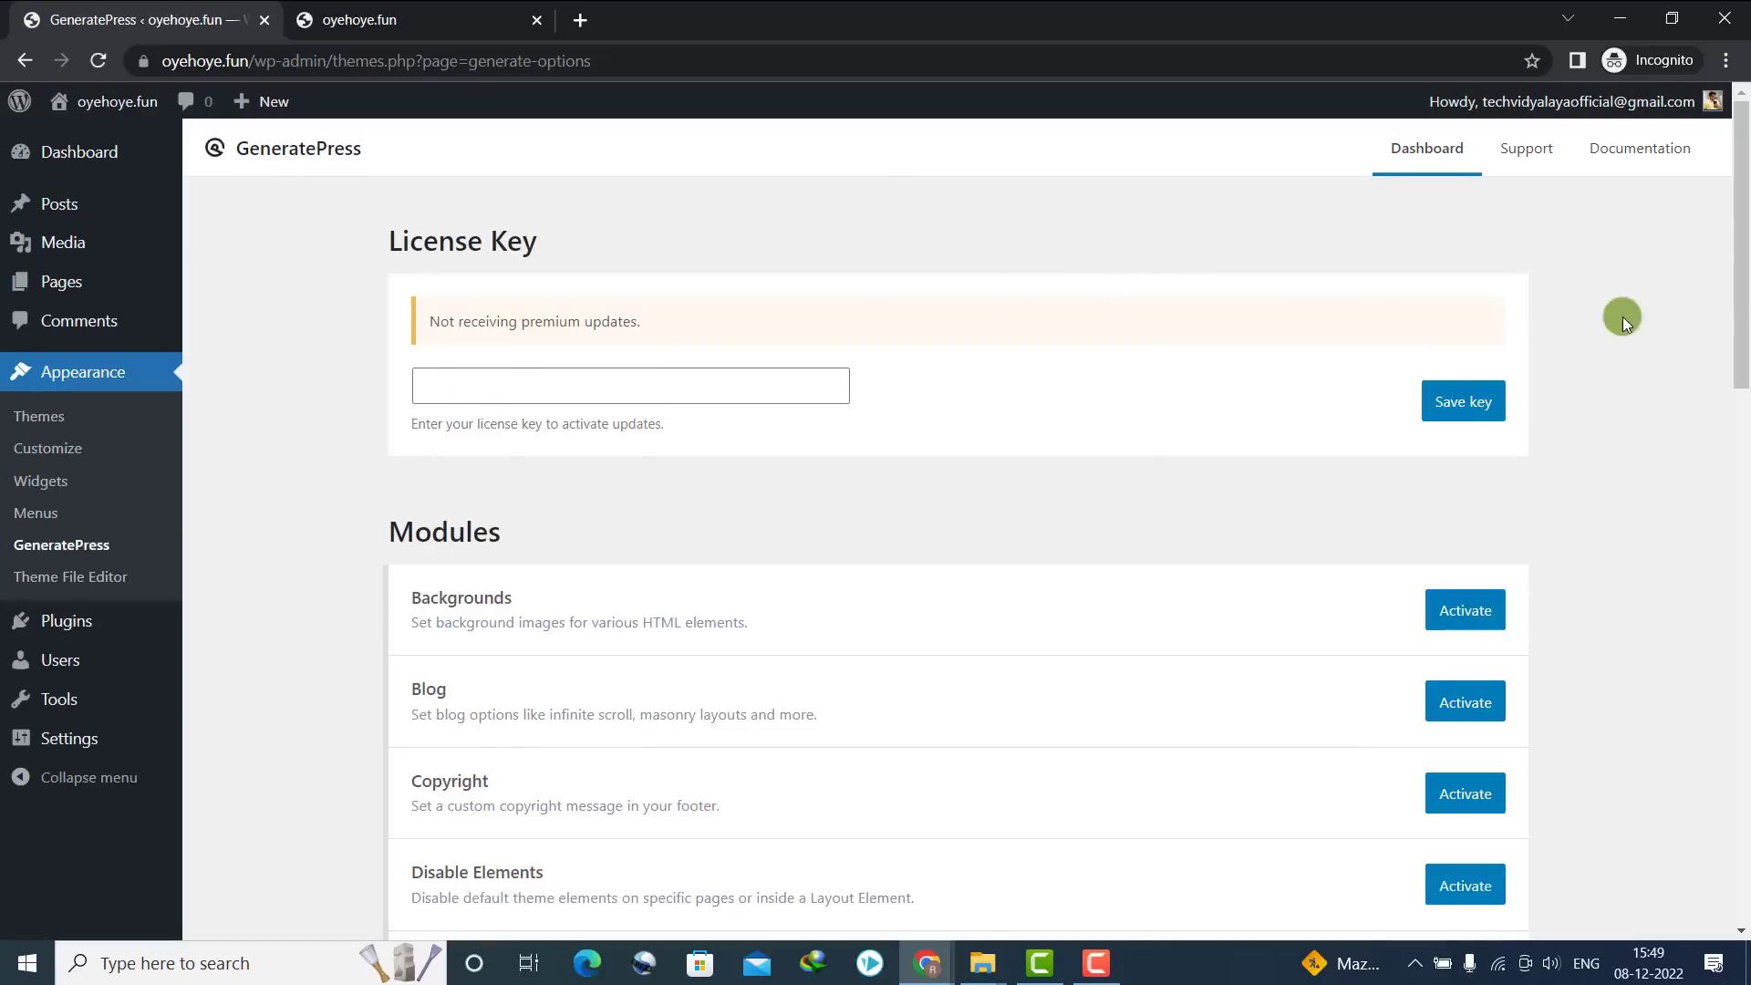
Activate the Backgrounds, Blog and Copyright GeneratePress modules
{"action": "left_click_drag", "start_coordinate": [1741, 315], "coordinate": [1614, 242]}
{"action": "left_click_drag", "start_coordinate": [1741, 242], "coordinate": [1739, 420]}
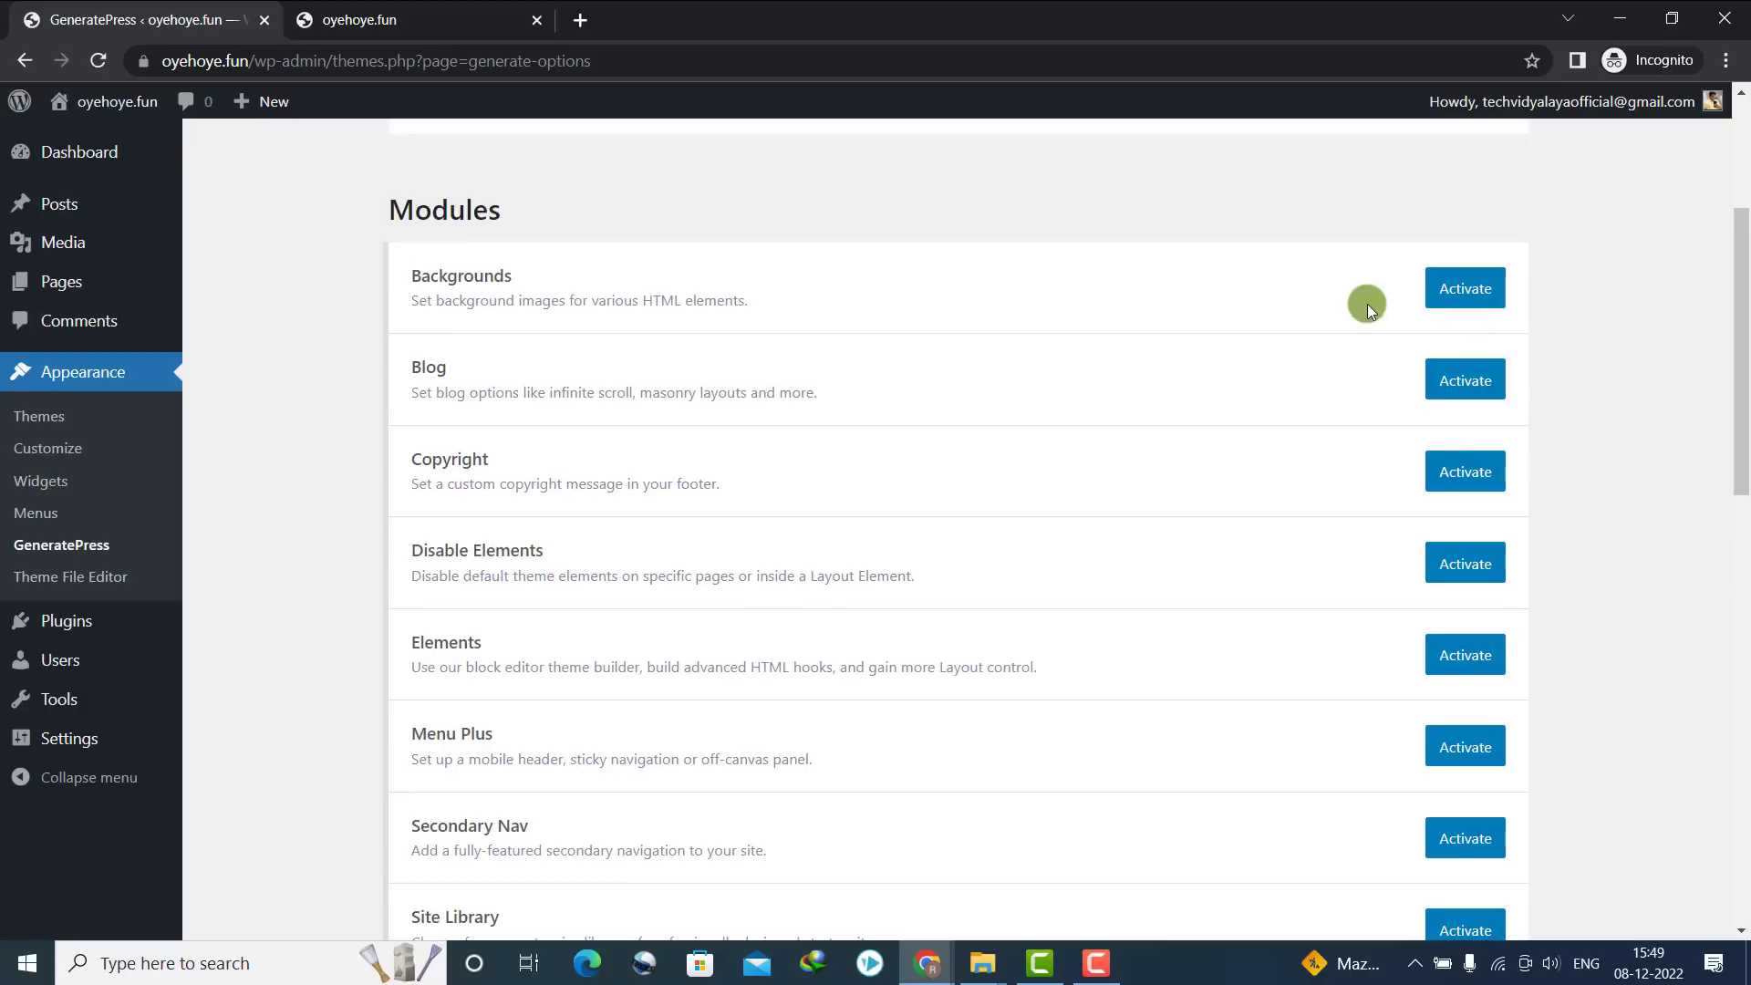
{"action": "left_click", "coordinate": [1459, 288]}
{"action": "left_click", "coordinate": [1463, 376]}
{"action": "left_click", "coordinate": [1459, 470]}
{"action": "scroll", "coordinate": [1464, 438], "scroll_direction": "down", "scroll_amount": 2}
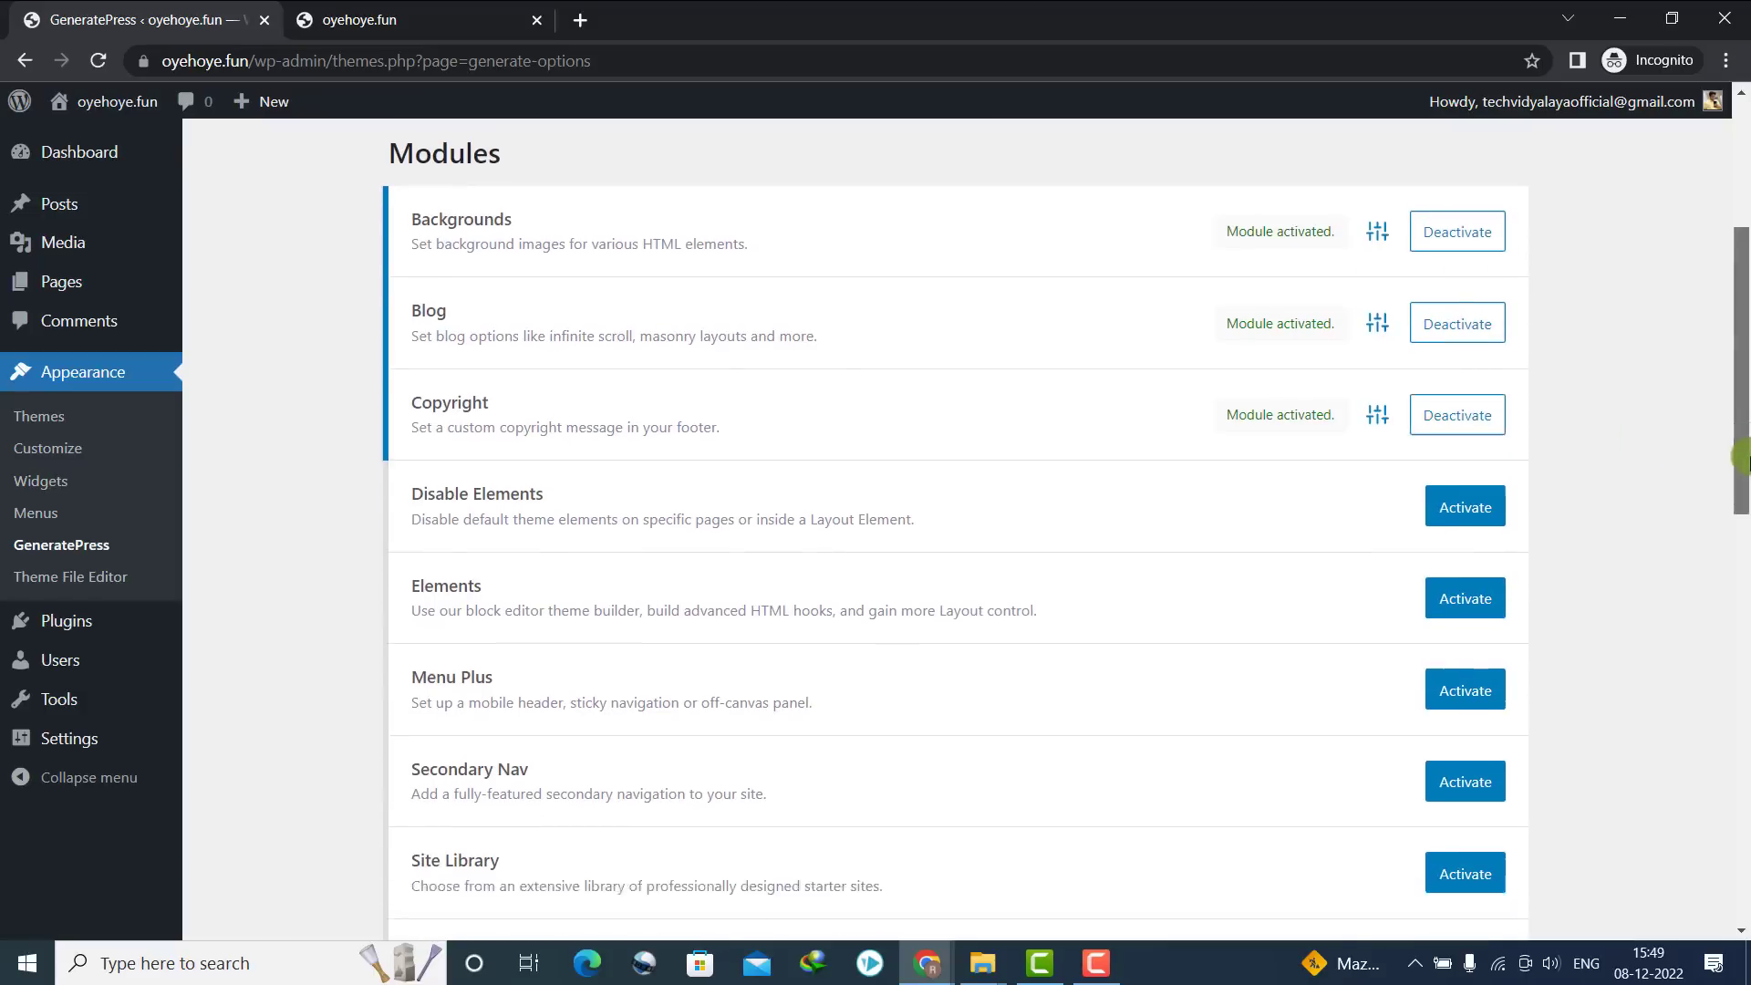
Activate Disable Elements, Elements, Menu Plus, Secondary Nav, Site Library and Spacing, then reload the dashboard
{"action": "left_click", "coordinate": [1465, 392]}
{"action": "left_click", "coordinate": [1492, 484]}
{"action": "left_click", "coordinate": [1475, 578]}
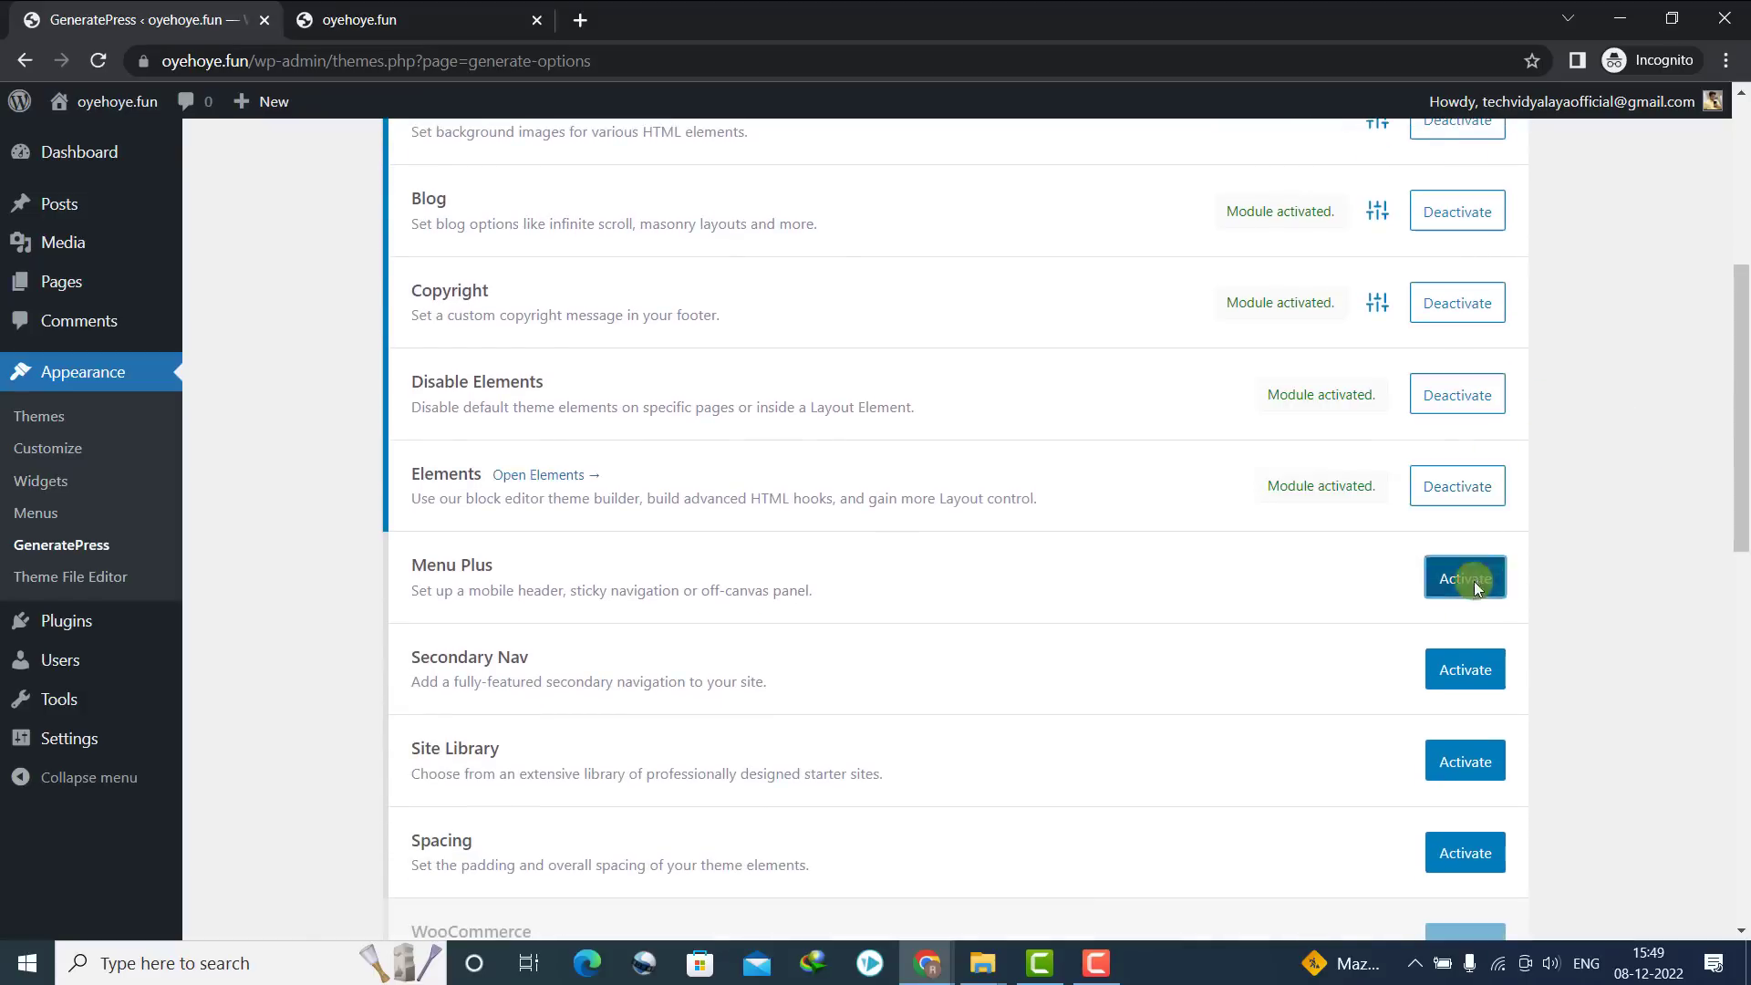
{"action": "left_click", "coordinate": [1461, 667]}
{"action": "left_click", "coordinate": [1472, 765]}
{"action": "left_click", "coordinate": [1468, 850]}
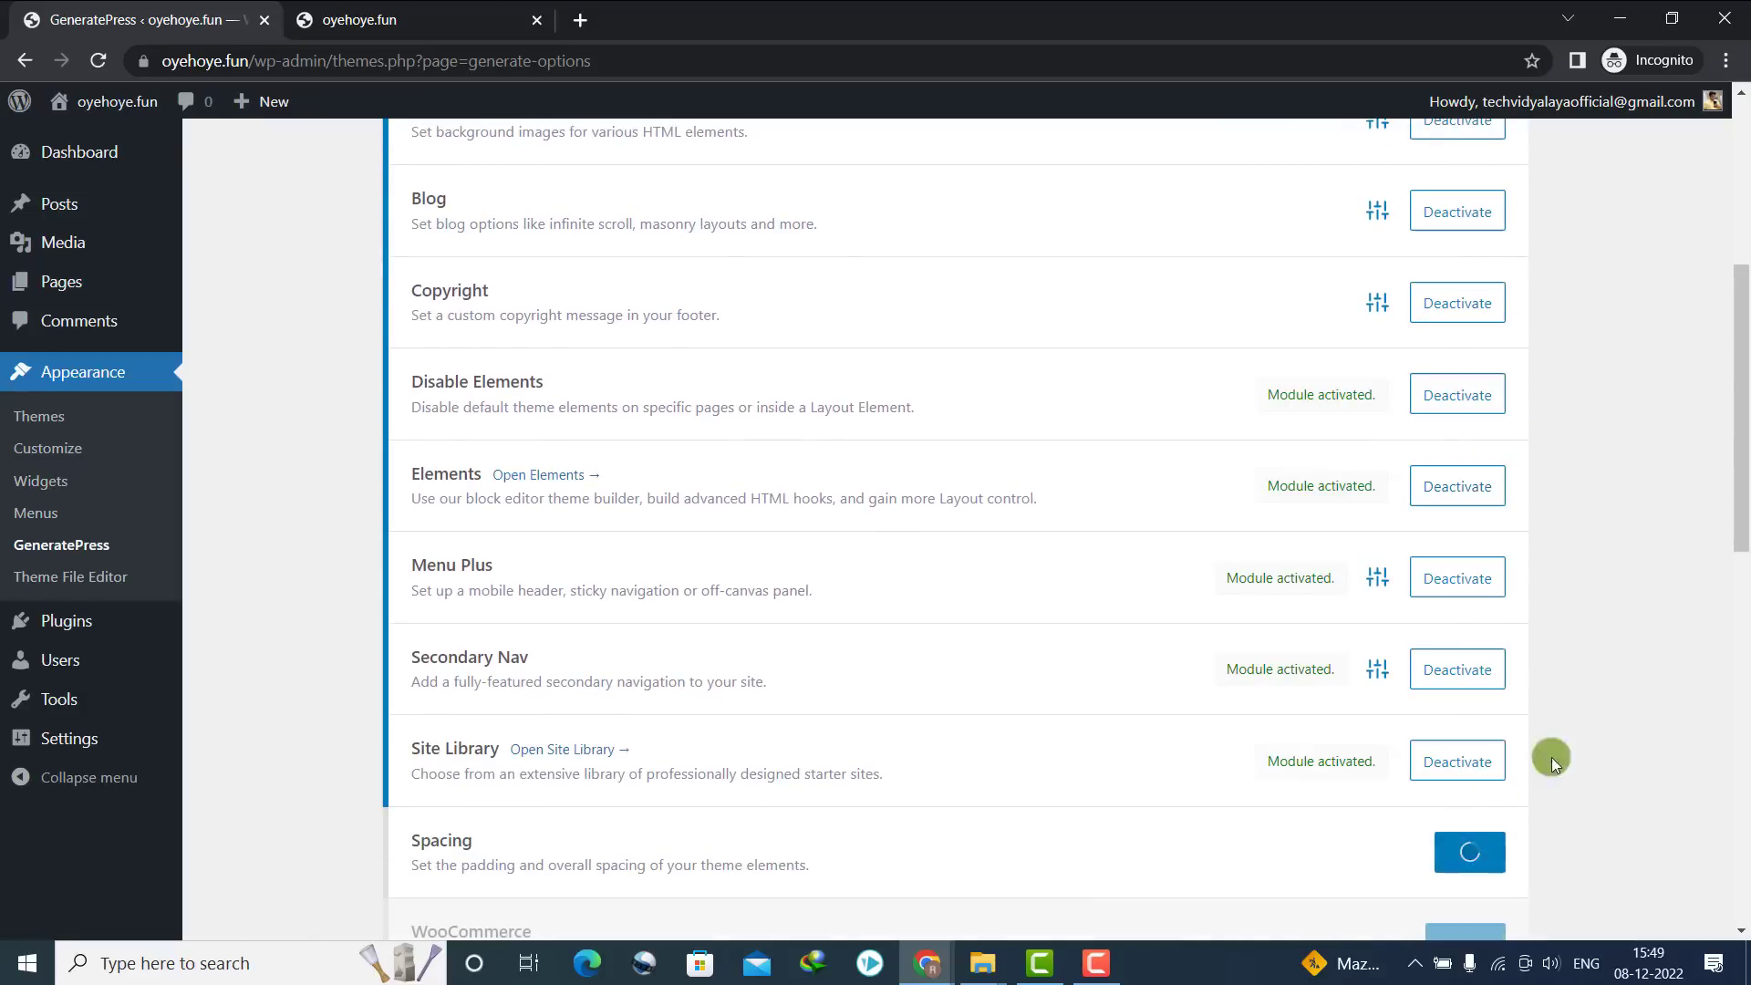
{"action": "left_click_drag", "start_coordinate": [1736, 539], "coordinate": [1699, 216]}
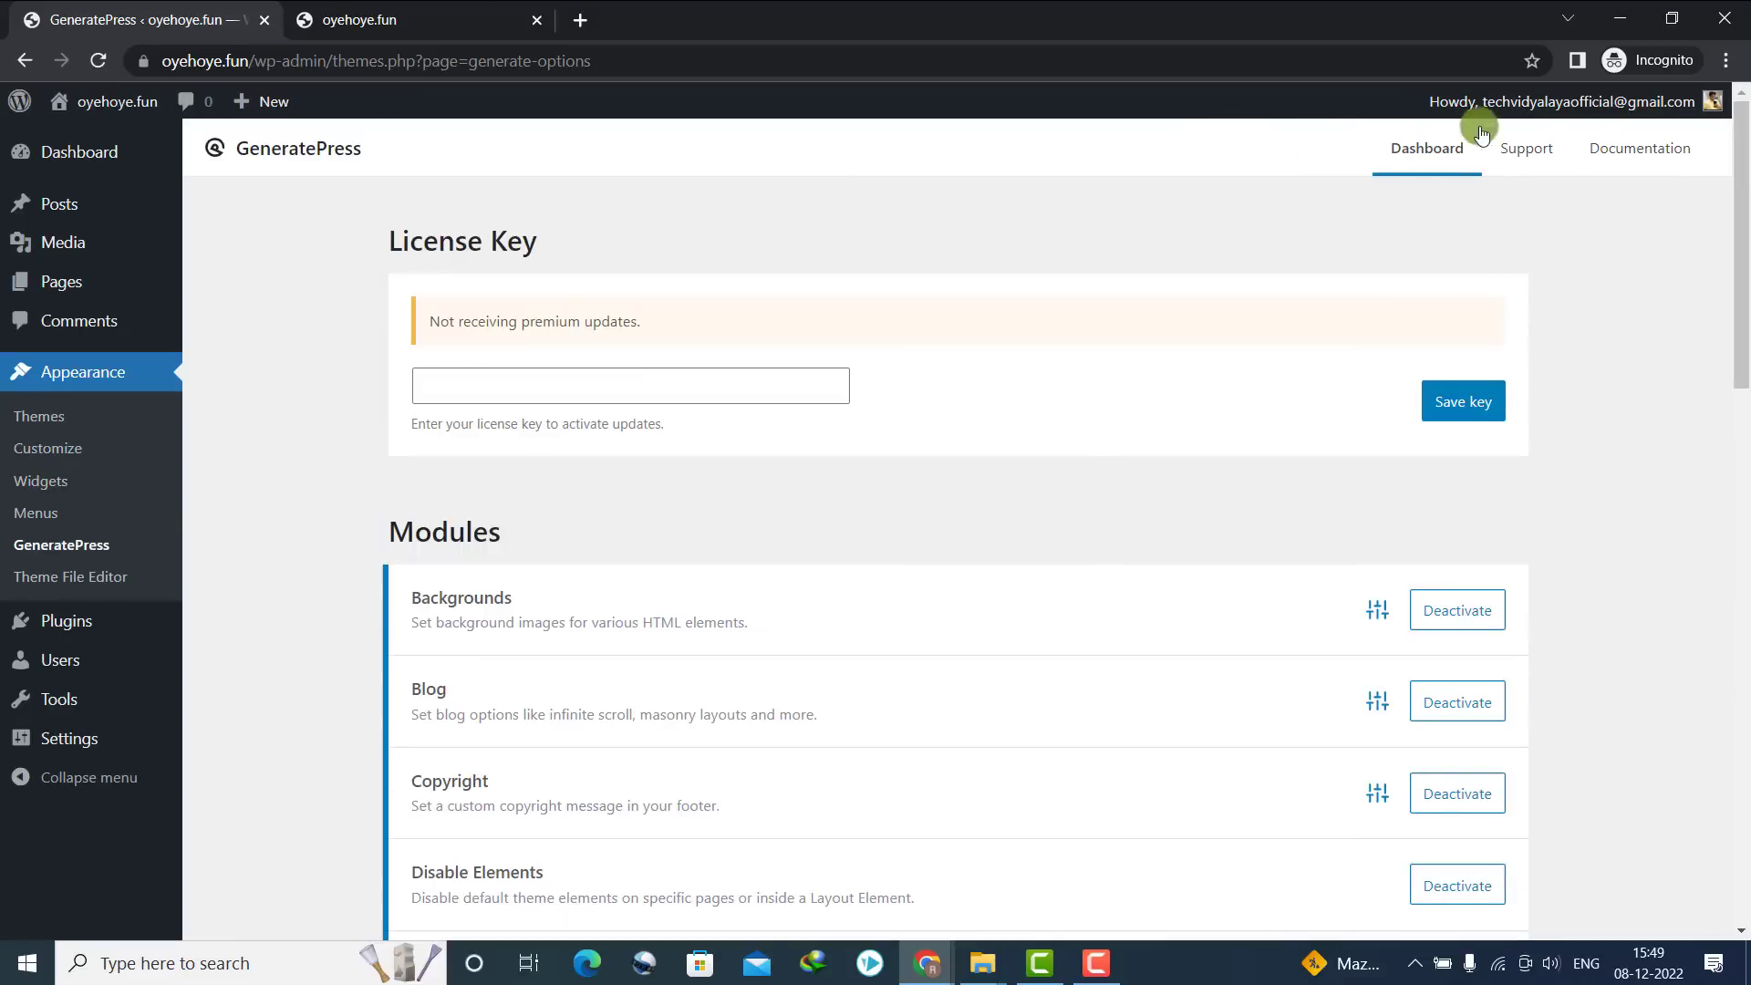
{"action": "left_click", "coordinate": [101, 57]}
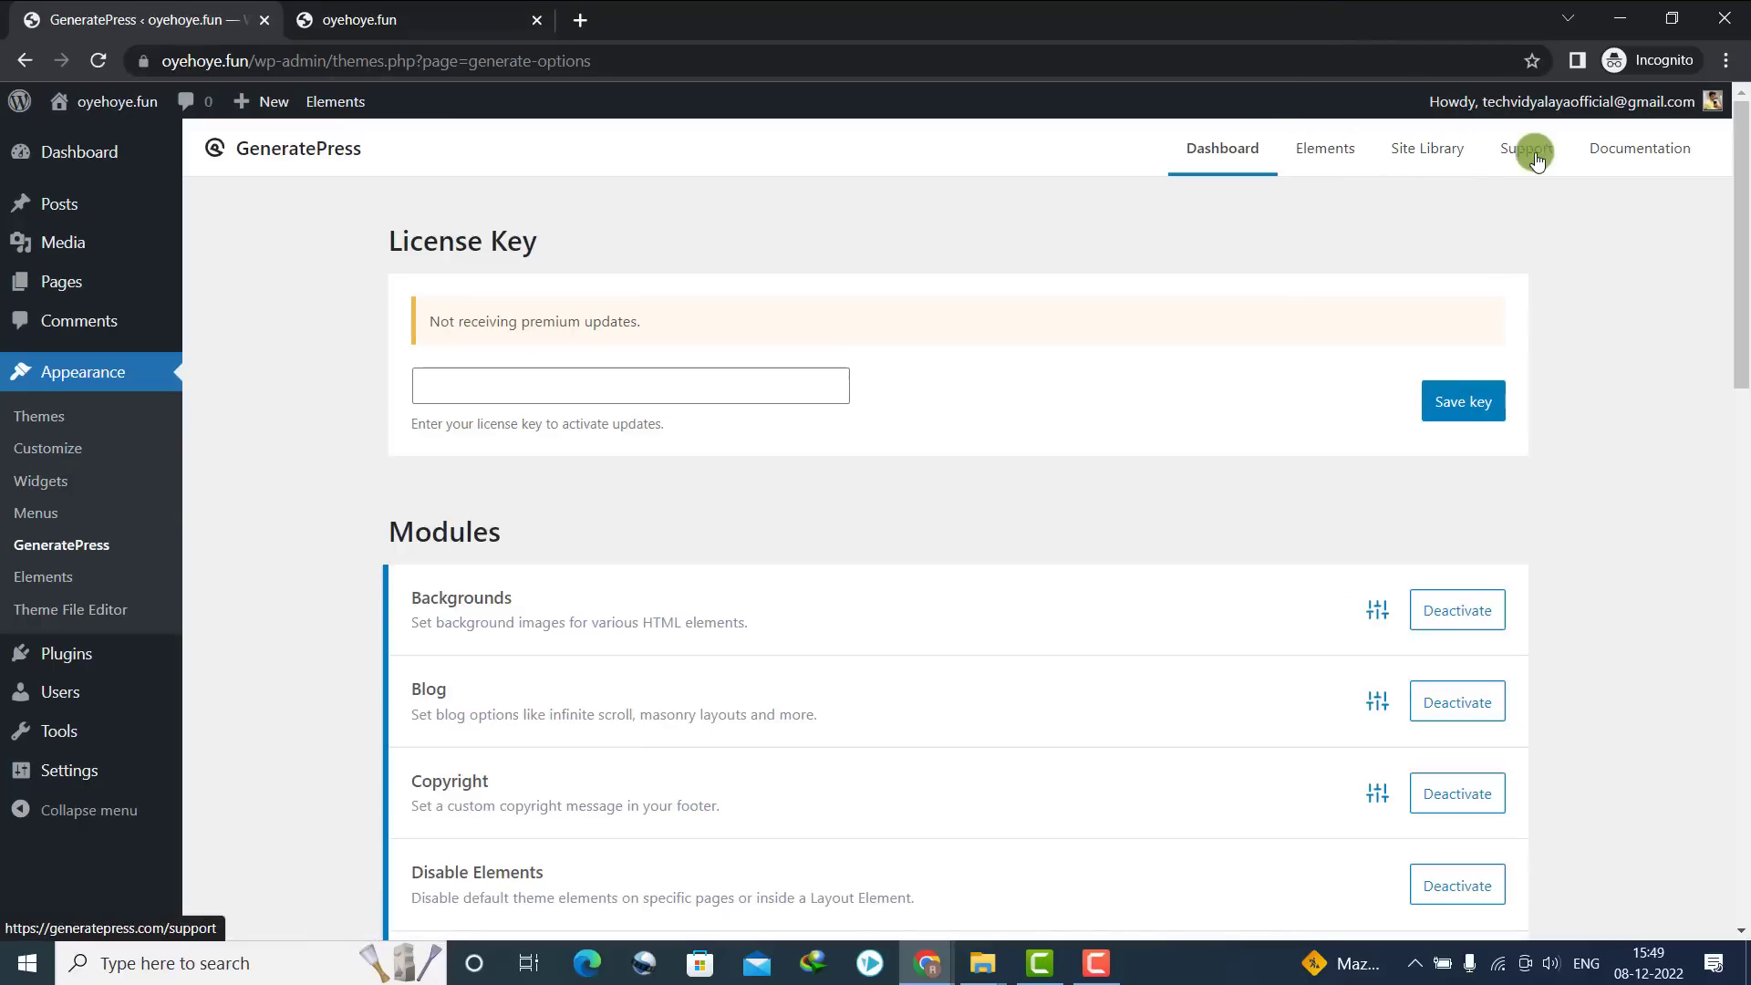
Open the Site Library, filter the category to Blog and scroll through the starter sites
{"action": "left_click", "coordinate": [1438, 156]}
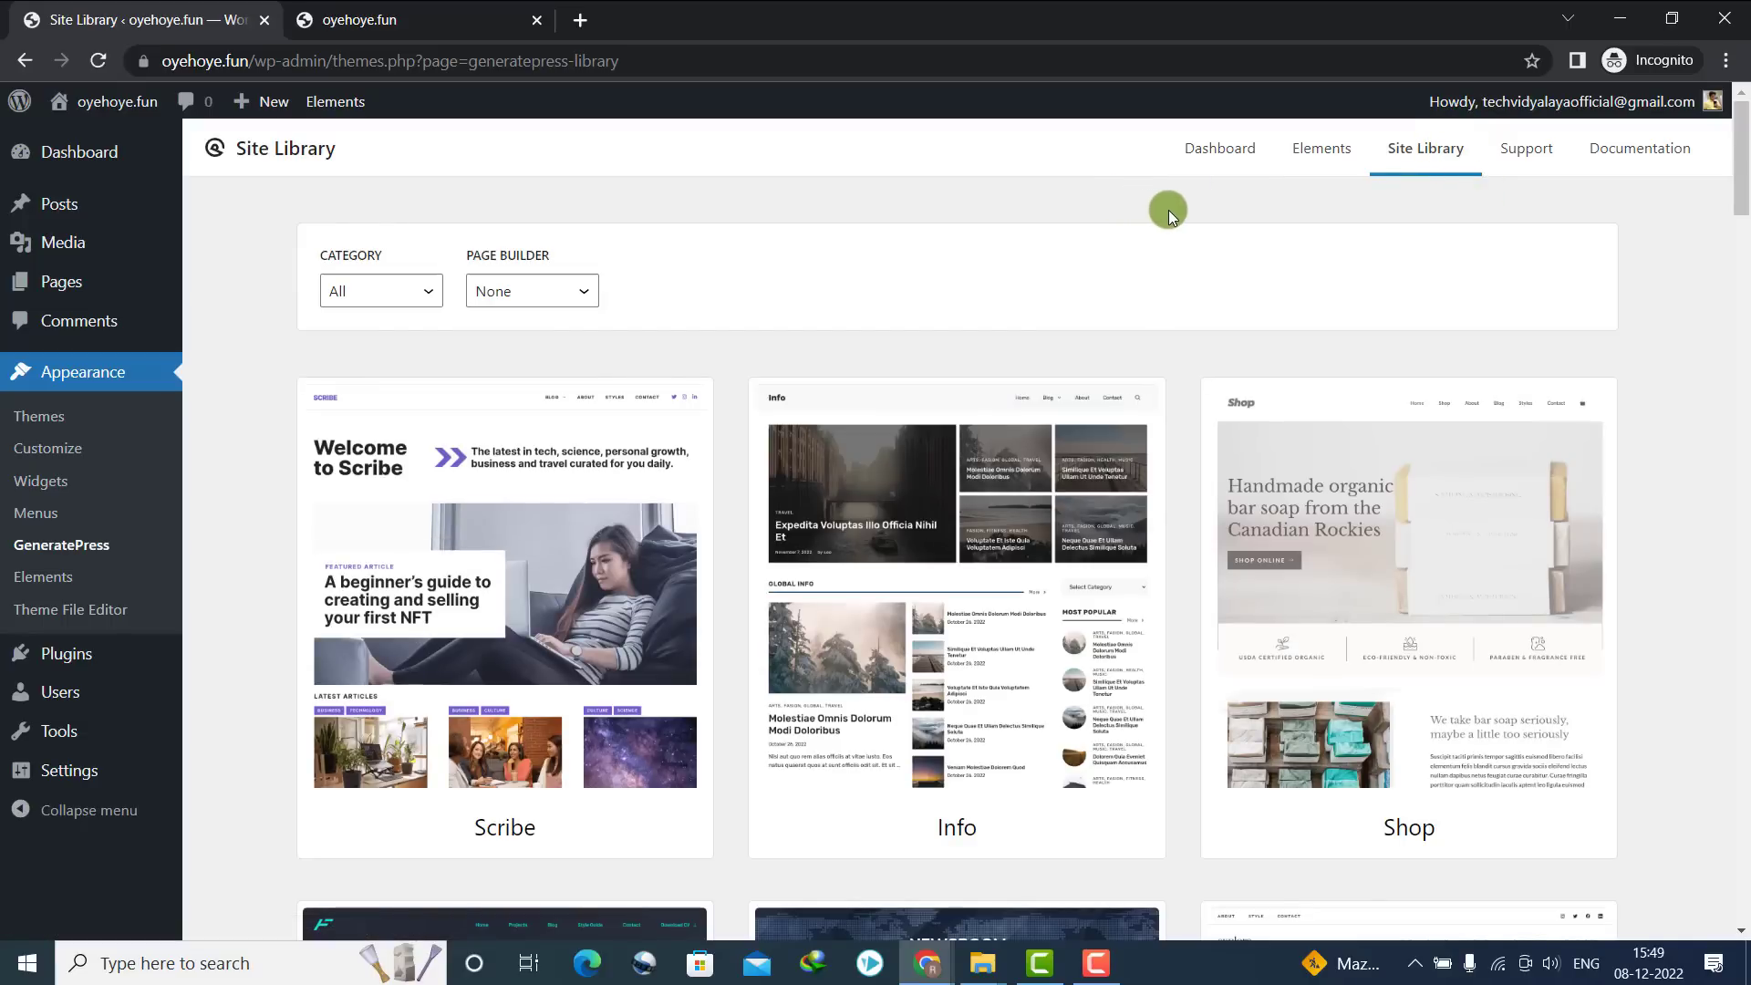
{"action": "left_click", "coordinate": [404, 289]}
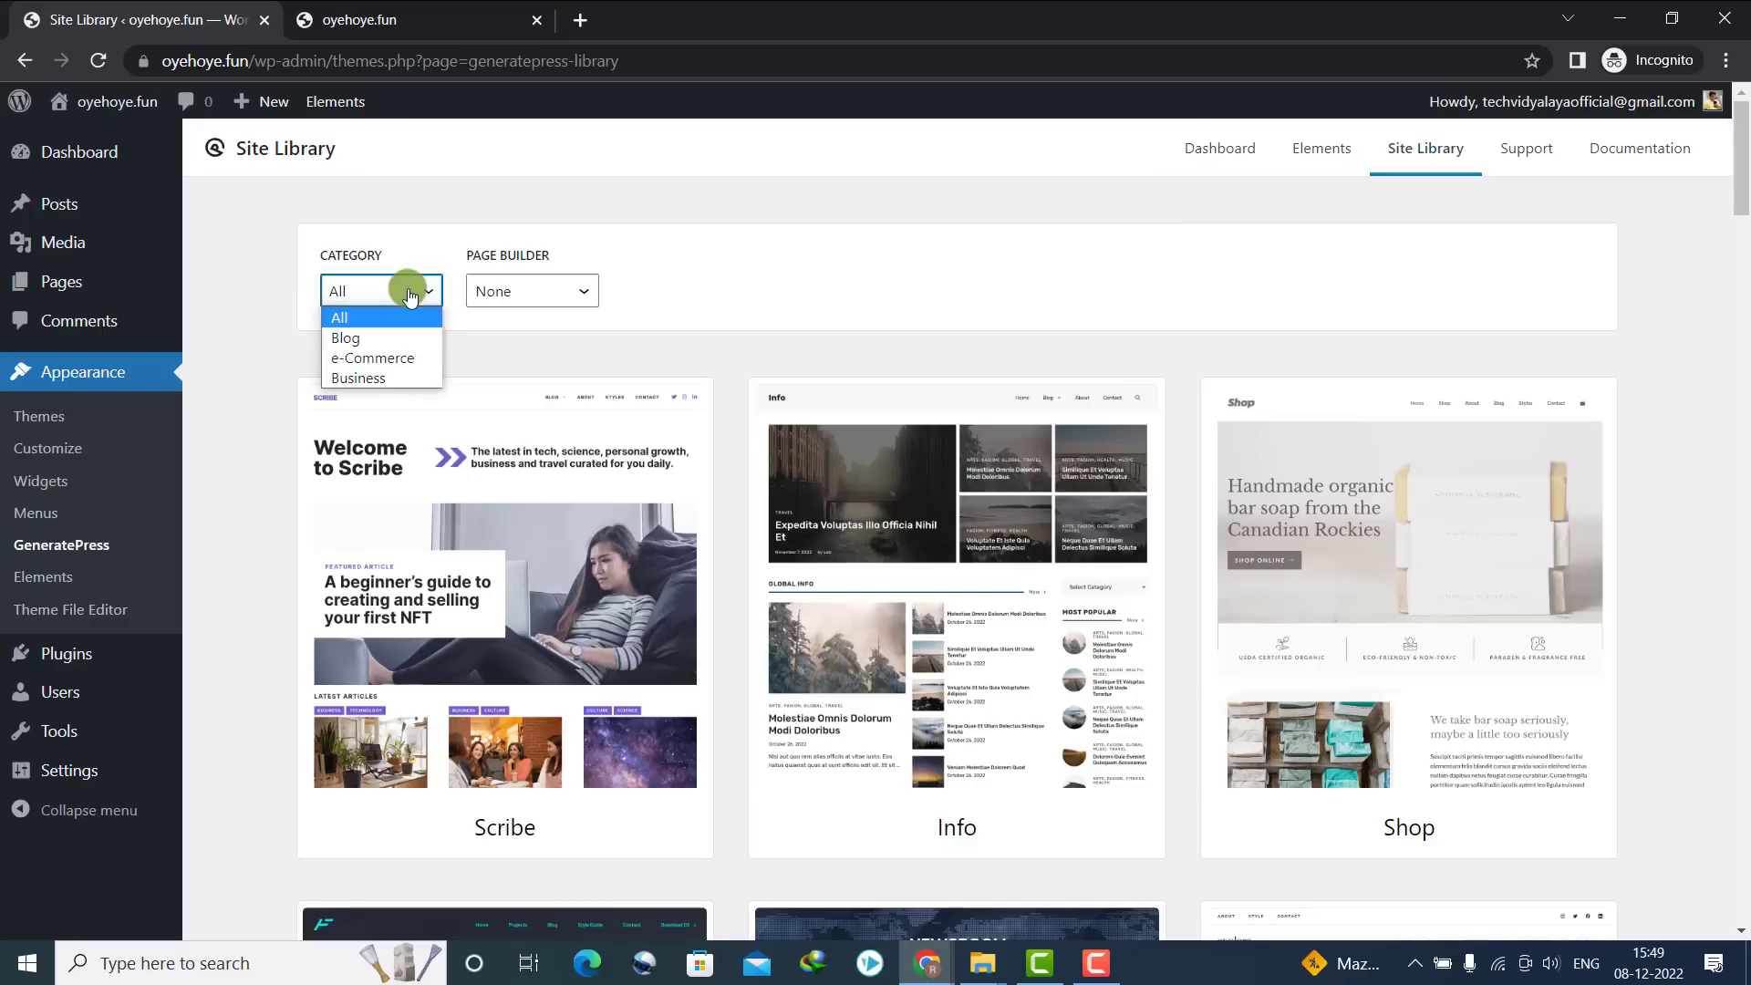
{"action": "left_click", "coordinate": [364, 338]}
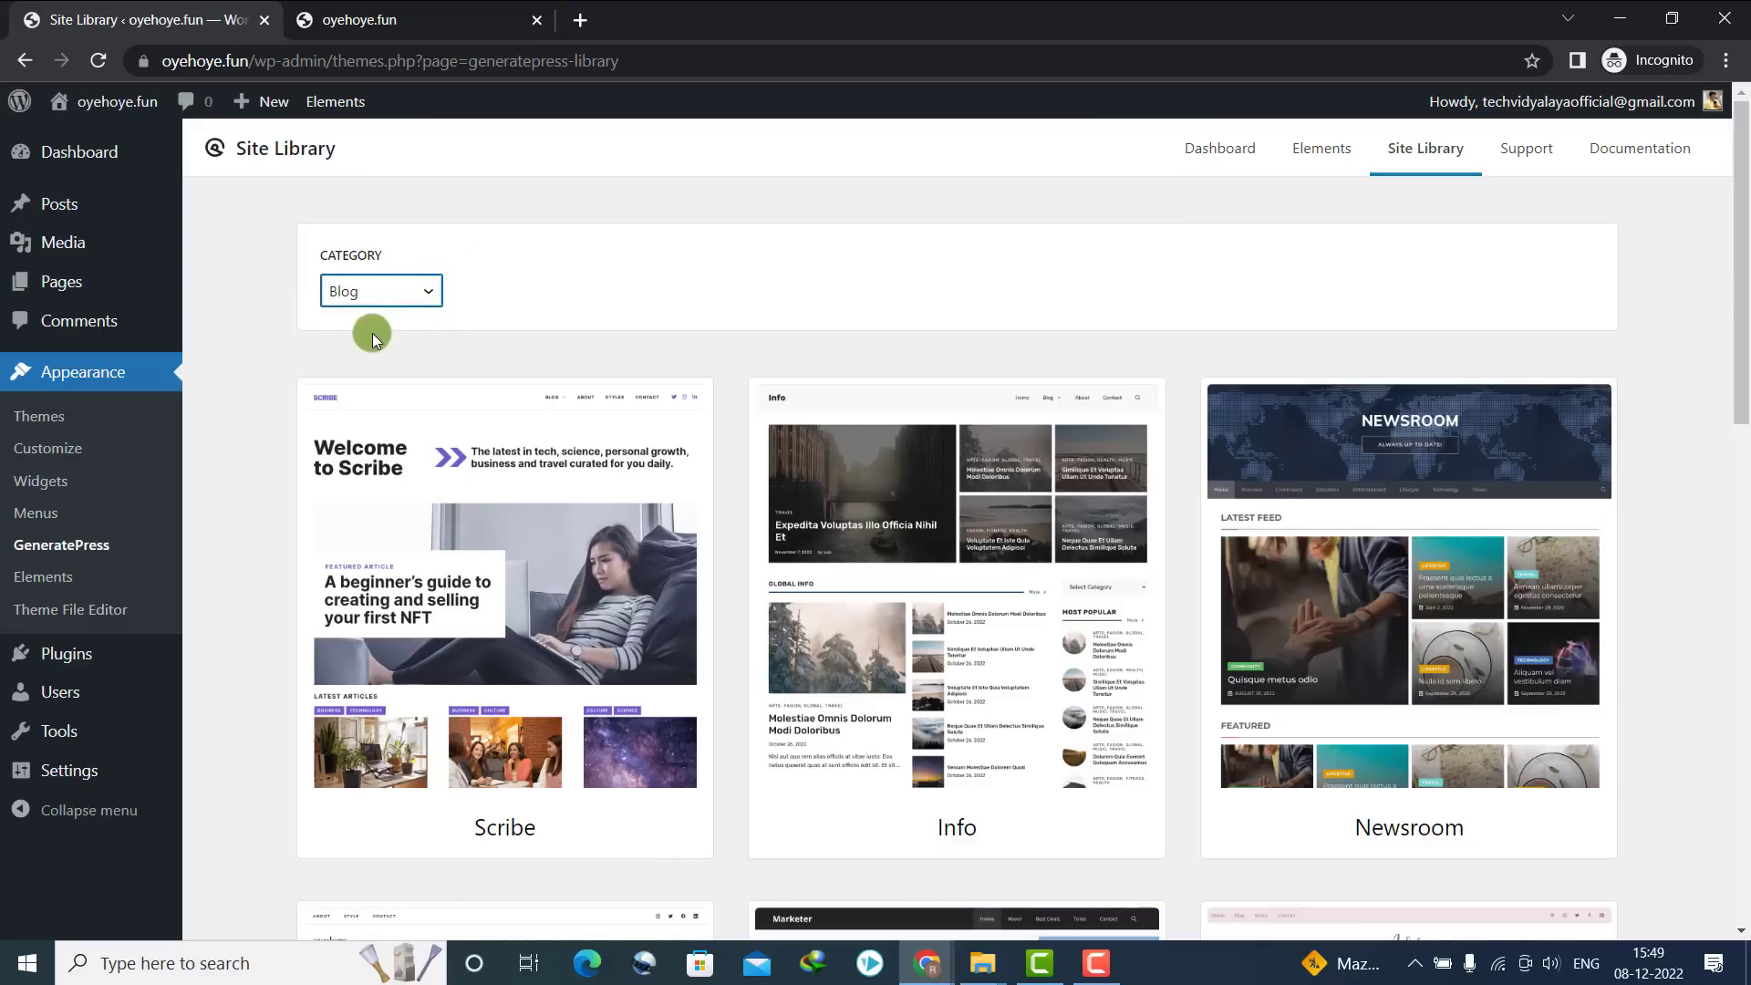
{"action": "left_click_drag", "start_coordinate": [1741, 283], "coordinate": [1742, 452]}
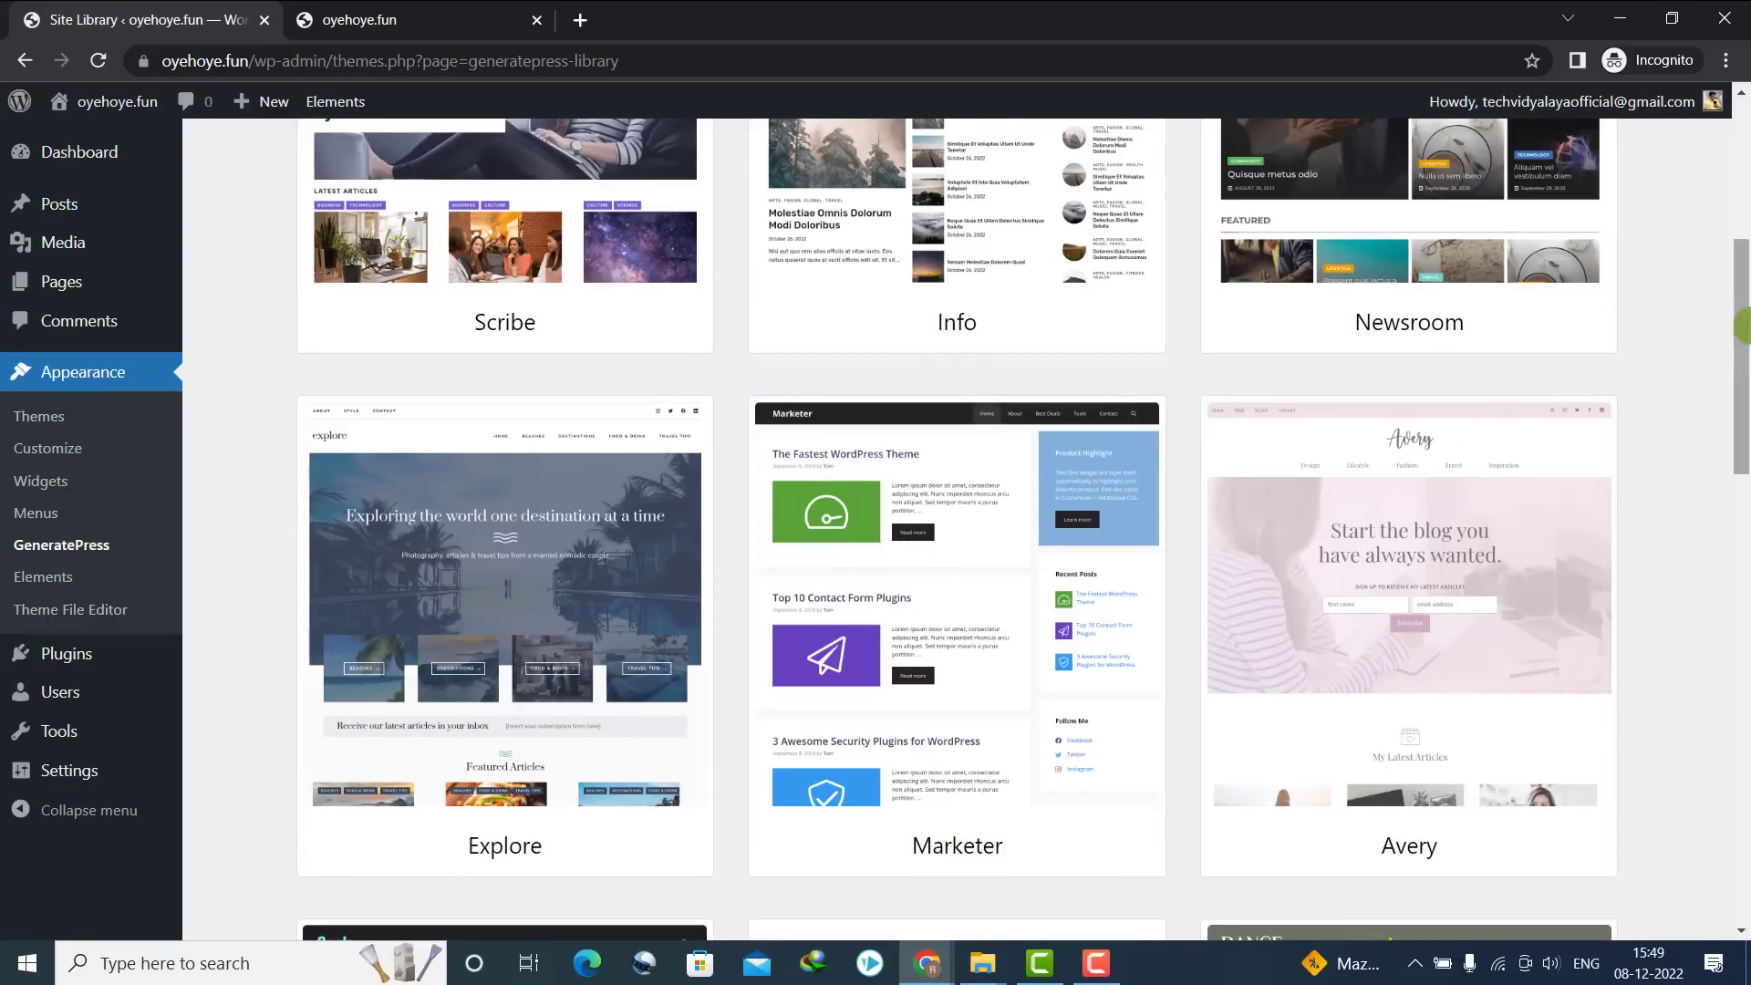
{"action": "left_click_drag", "start_coordinate": [1741, 355], "coordinate": [1743, 229]}
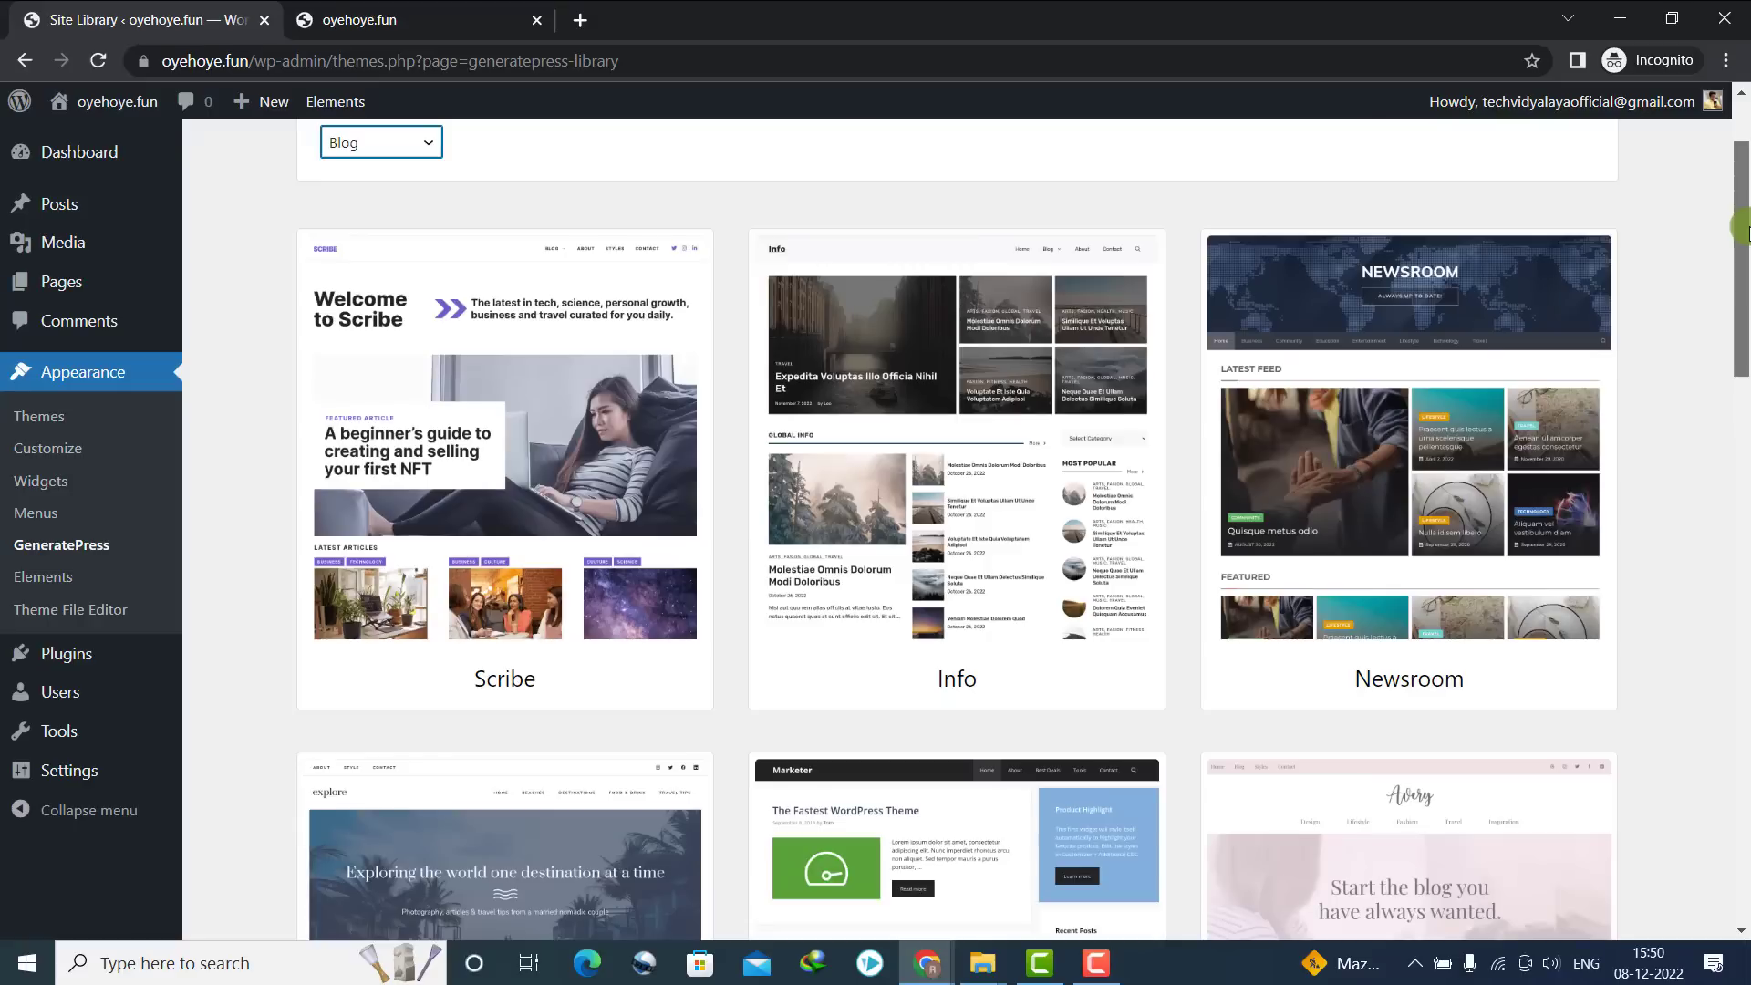
{"action": "mouse_move", "coordinate": [1744, 230]}
{"action": "left_mouse_down"}
{"action": "mouse_move", "coordinate": [1744, 438]}
{"action": "mouse_move", "coordinate": [1743, 240]}
{"action": "left_mouse_up"}
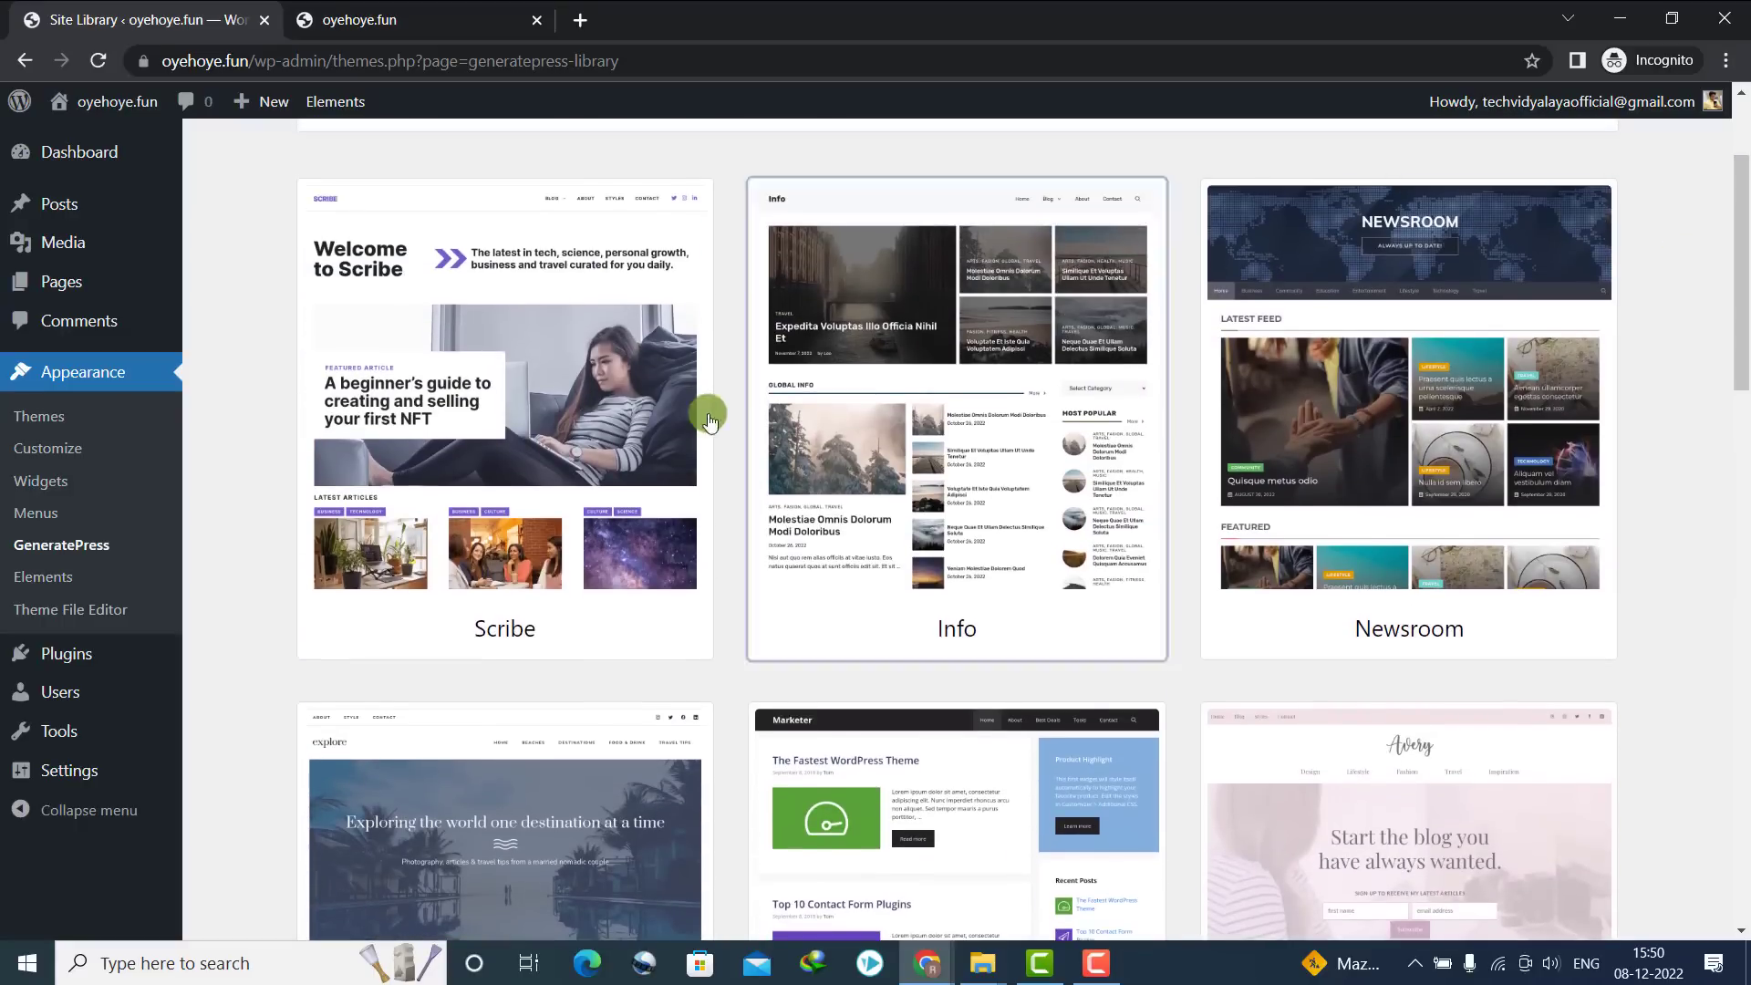
Preview the Info starter site and one of its posts, then choose Get Started
{"action": "left_click", "coordinate": [847, 238]}
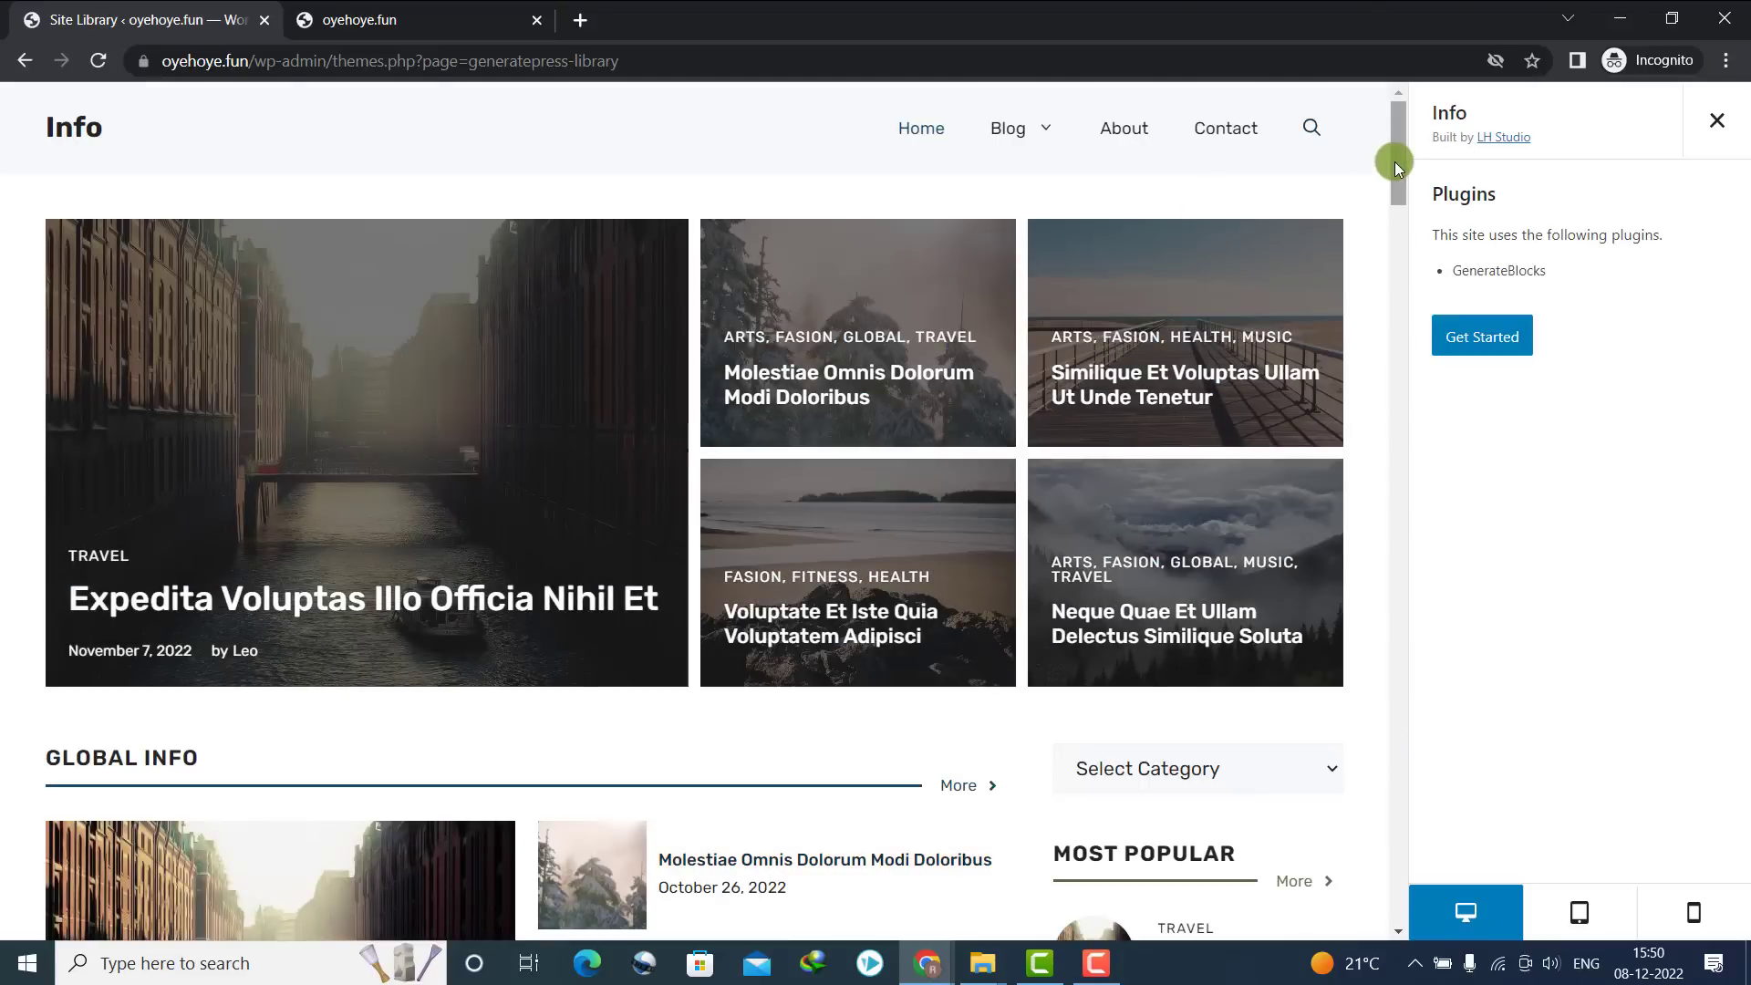
{"action": "left_click_drag", "start_coordinate": [1393, 162], "coordinate": [1404, 284]}
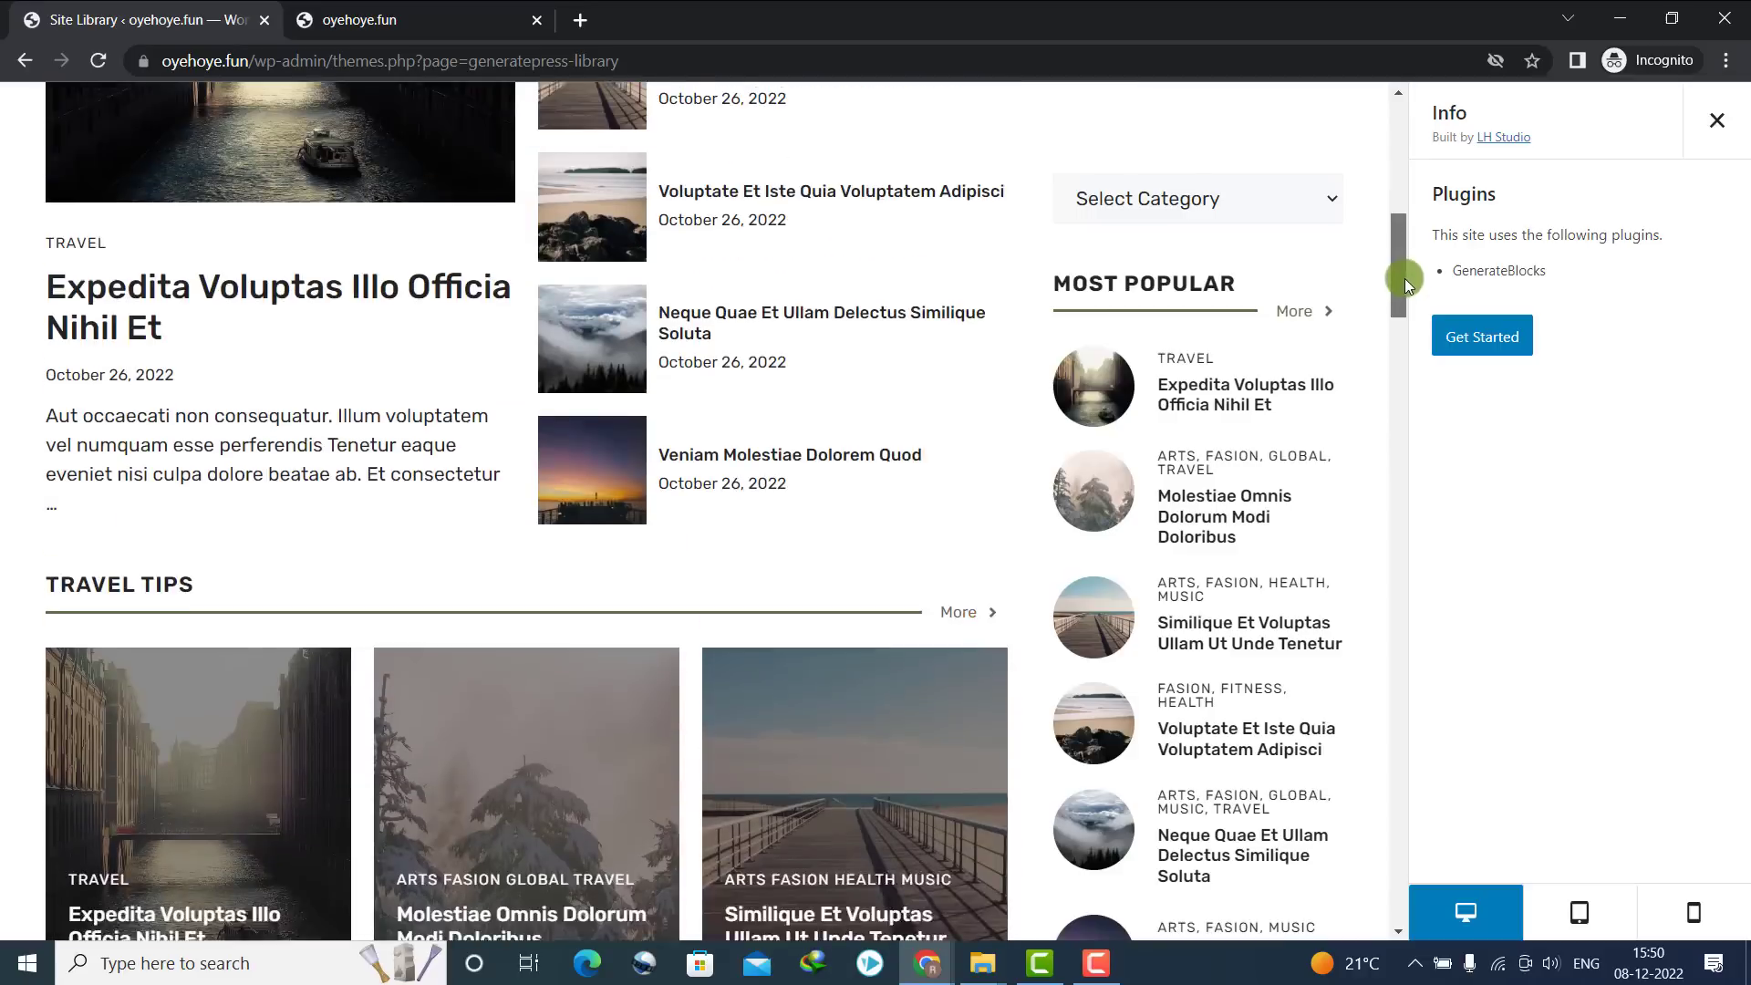
{"action": "left_click", "coordinate": [665, 350]}
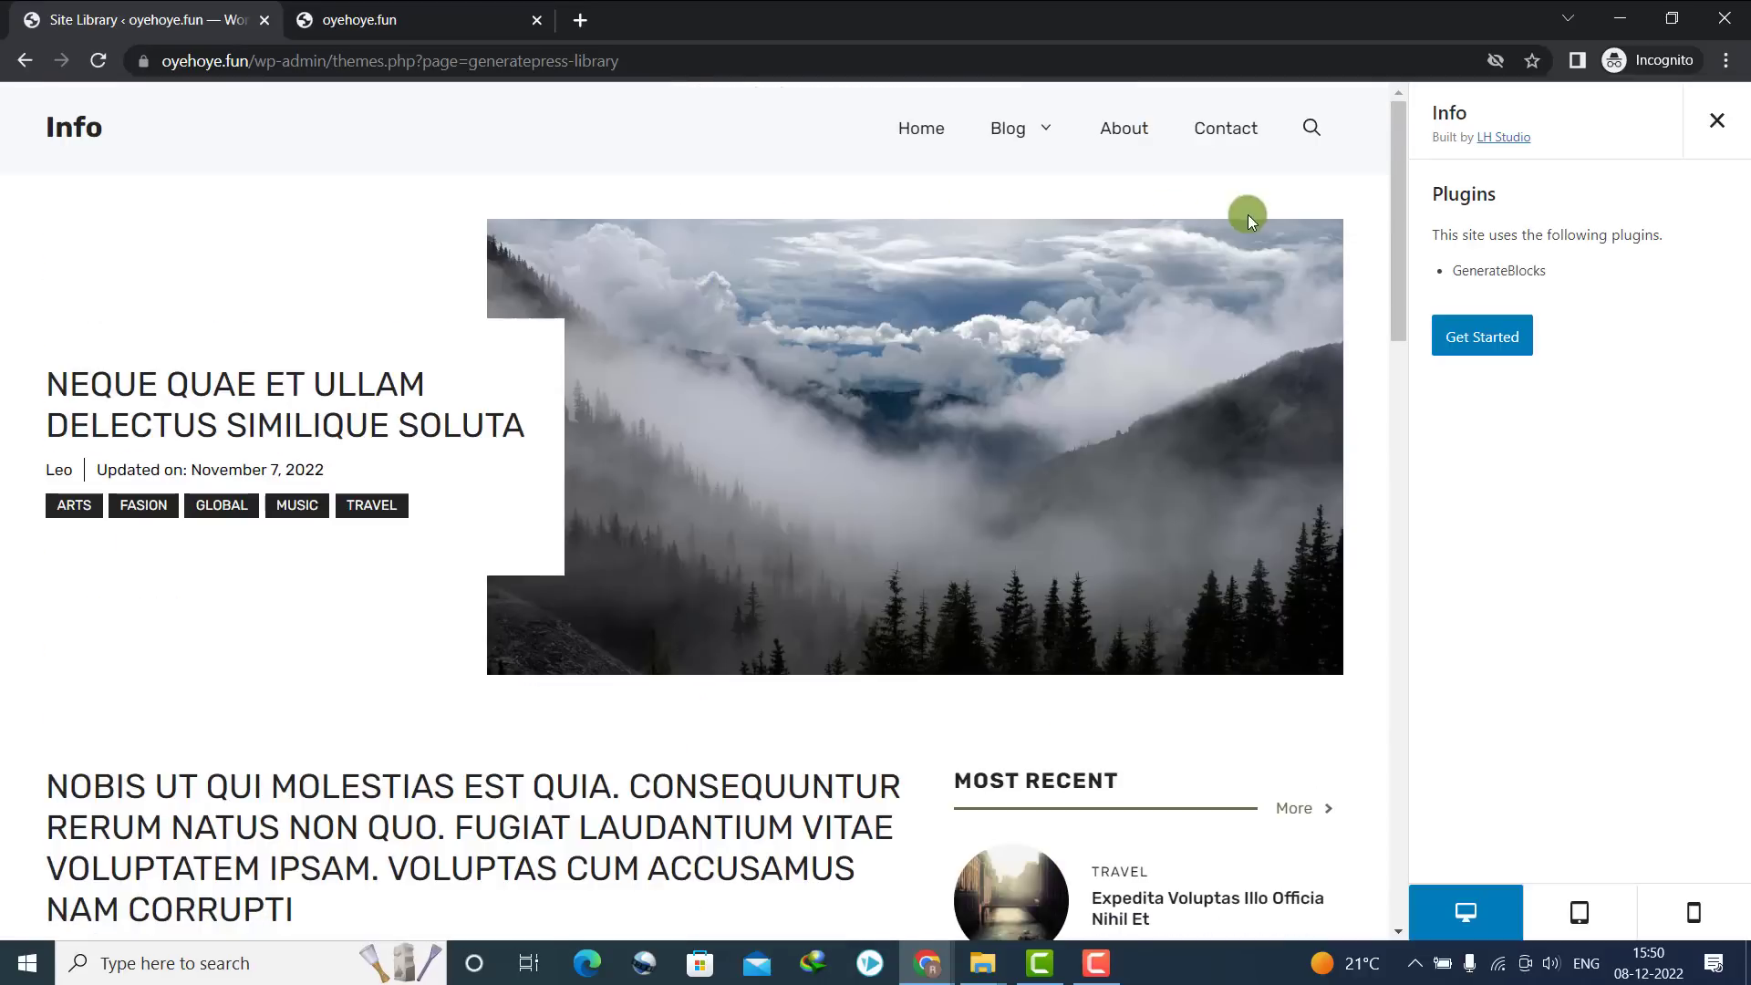
{"action": "left_click_drag", "start_coordinate": [1391, 244], "coordinate": [1387, 155]}
{"action": "left_click", "coordinate": [129, 126]}
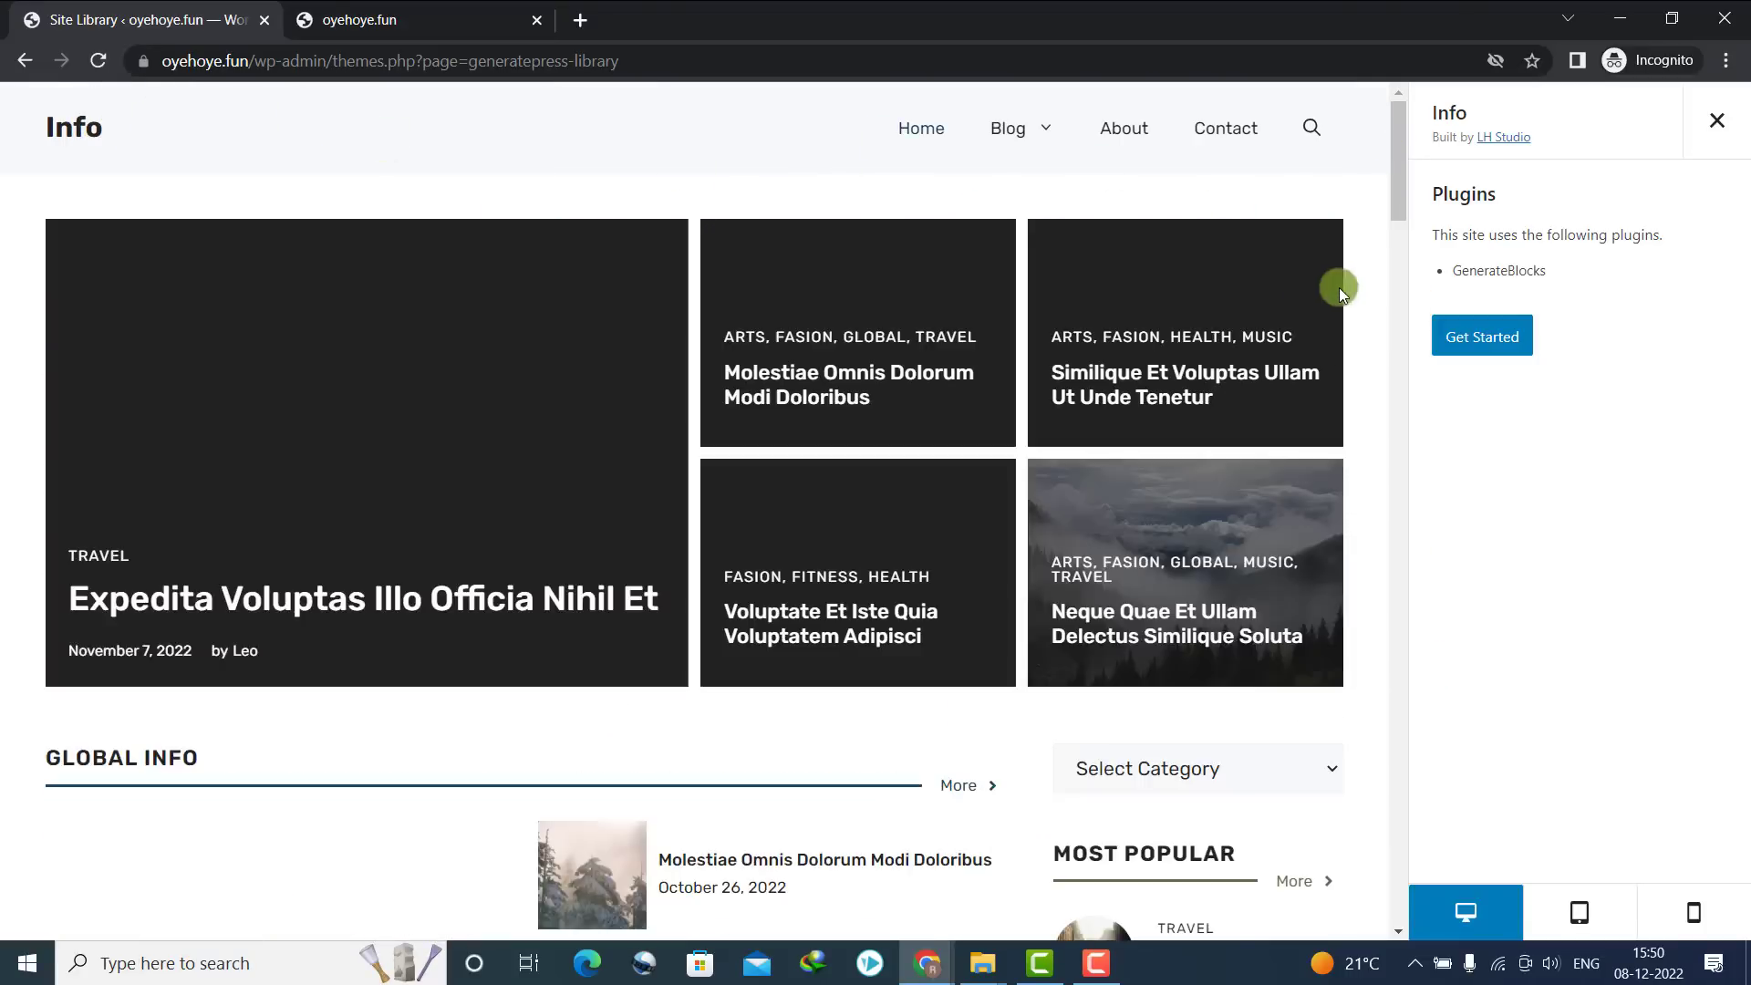
{"action": "left_click", "coordinate": [1451, 338]}
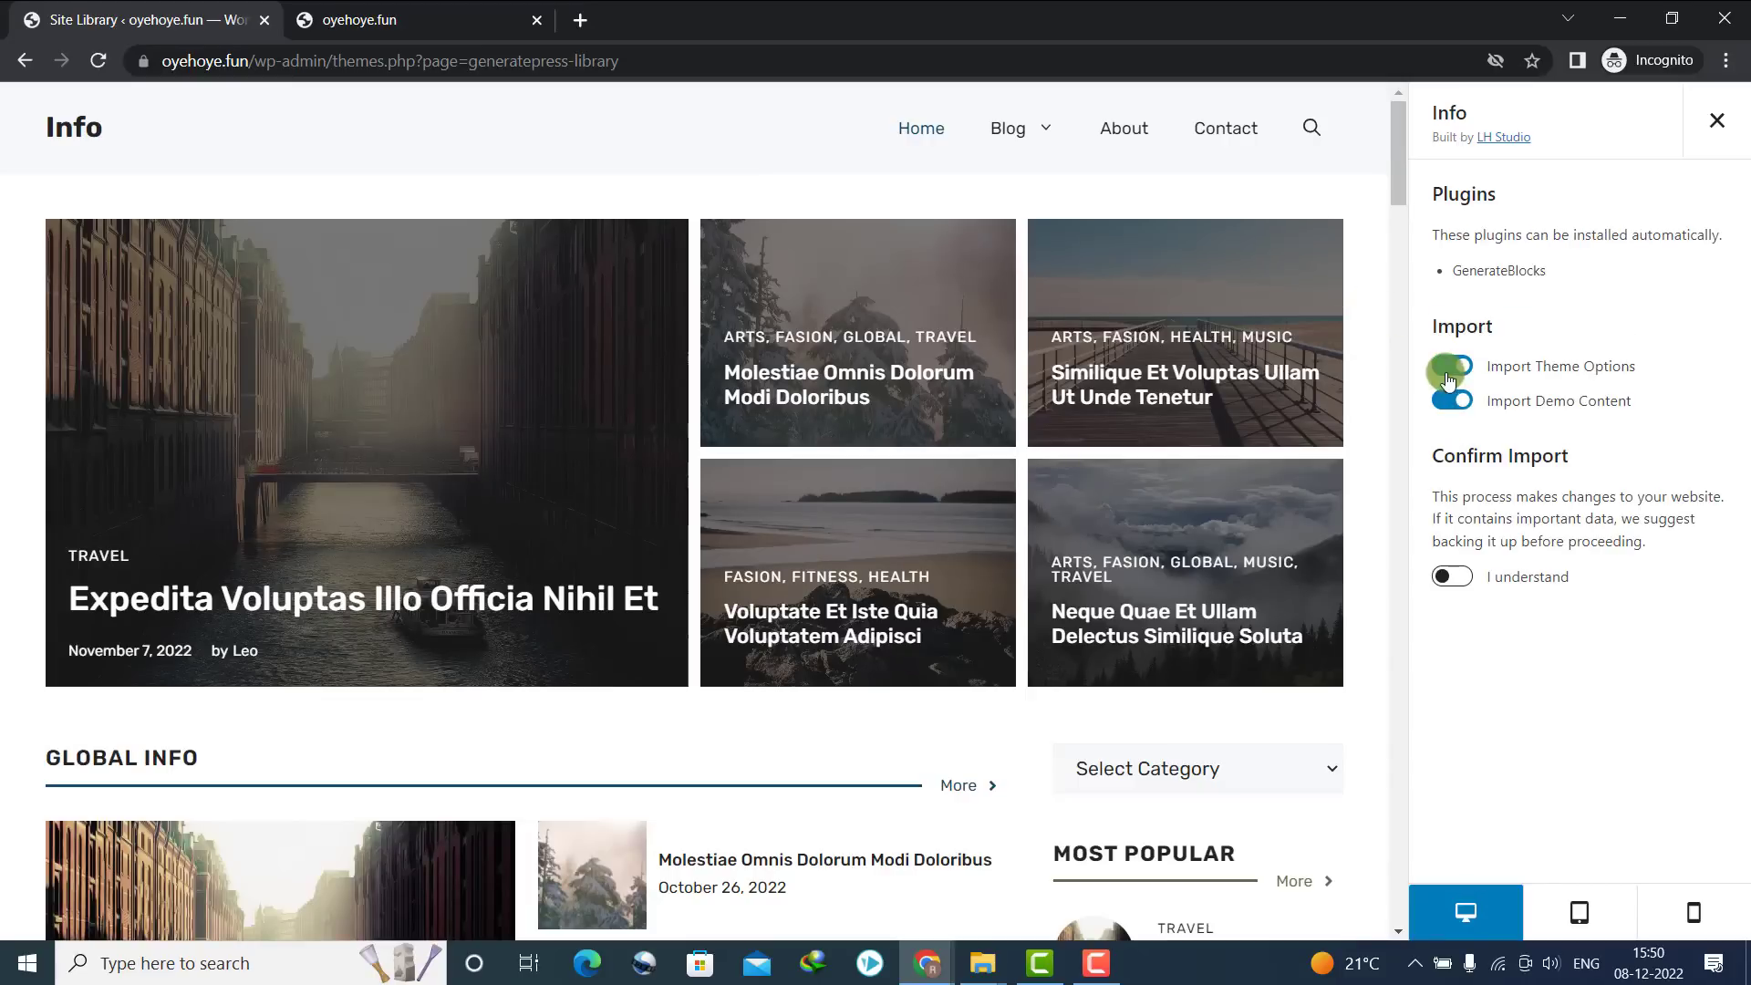
Accept the site-change warning and import Info, checking the live site until it completes
{"action": "left_click", "coordinate": [1454, 577]}
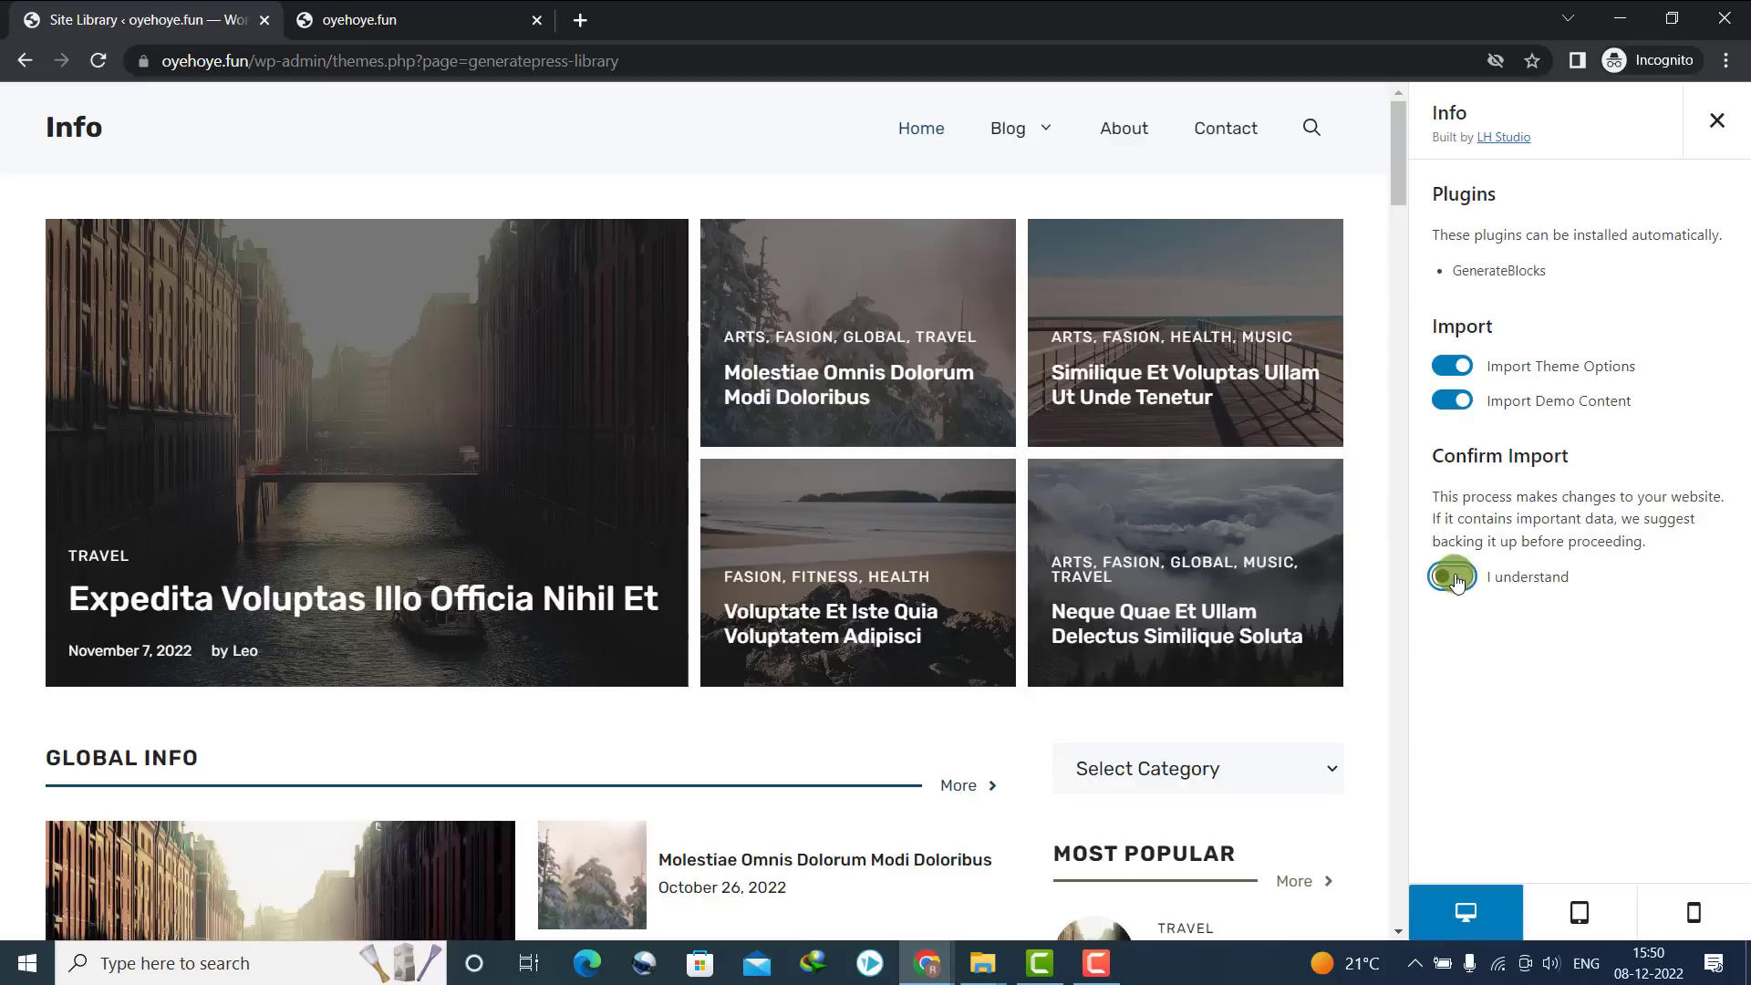
{"action": "left_click", "coordinate": [1478, 642]}
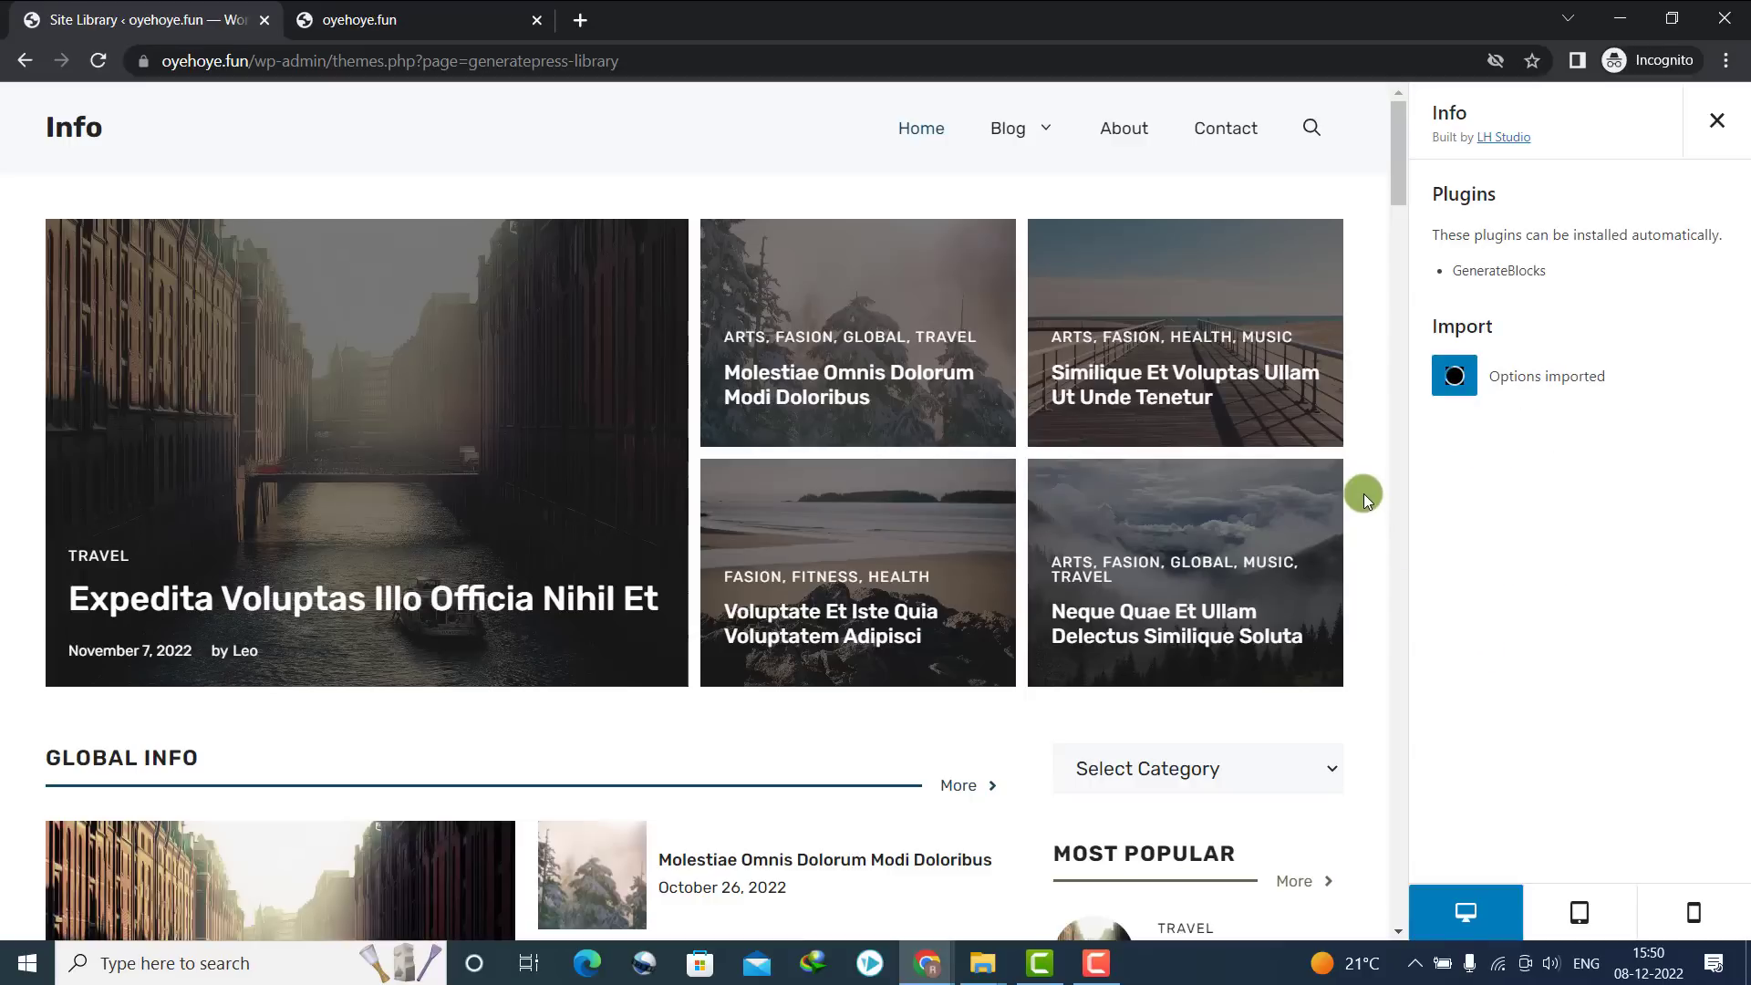
{"action": "left_click", "coordinate": [388, 17]}
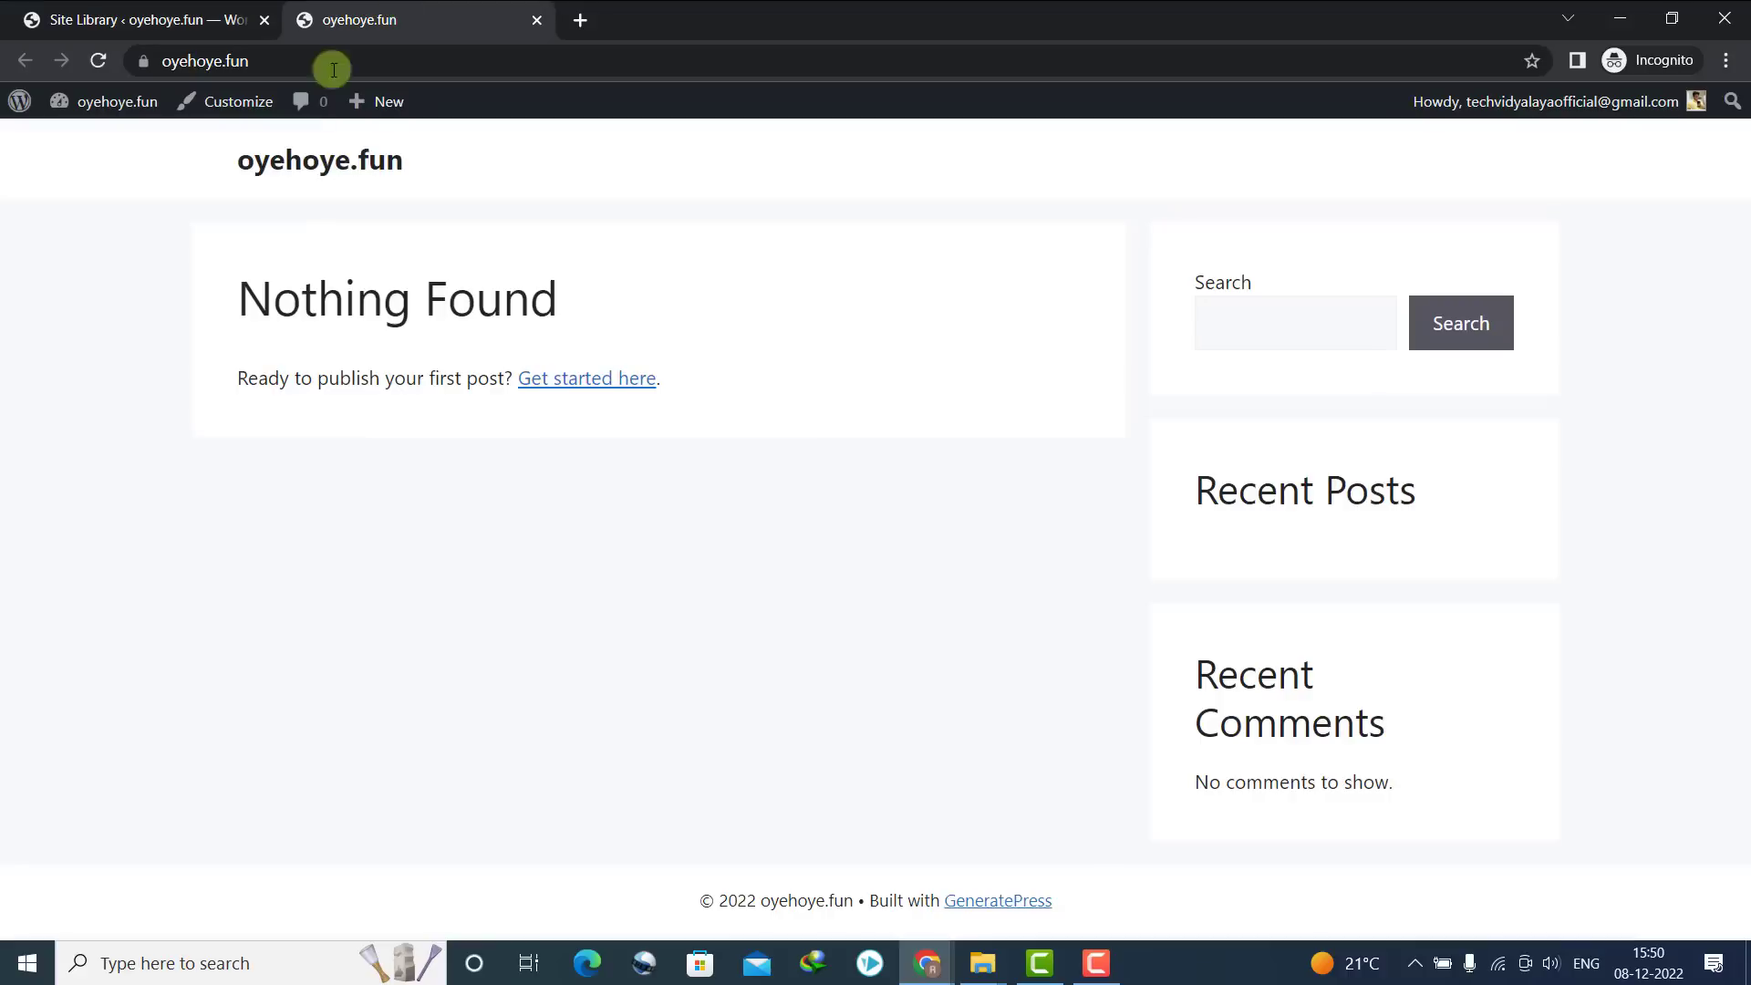
{"action": "left_click", "coordinate": [128, 20]}
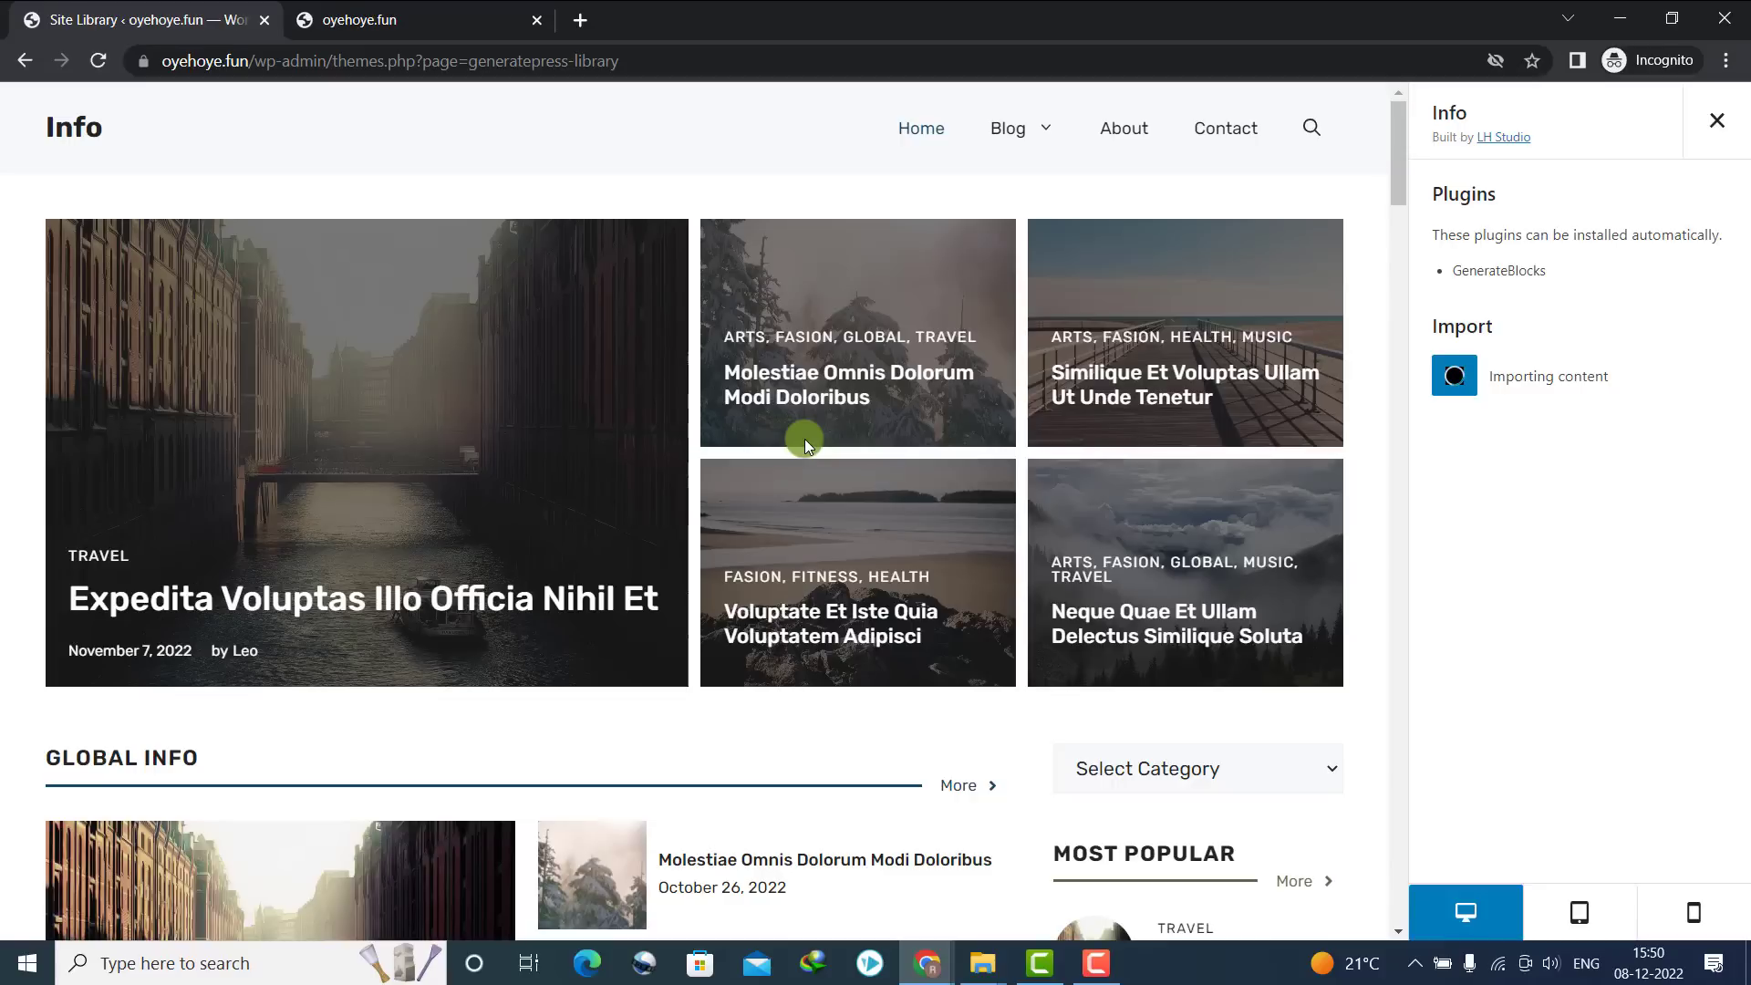
{"action": "left_click", "coordinate": [376, 14]}
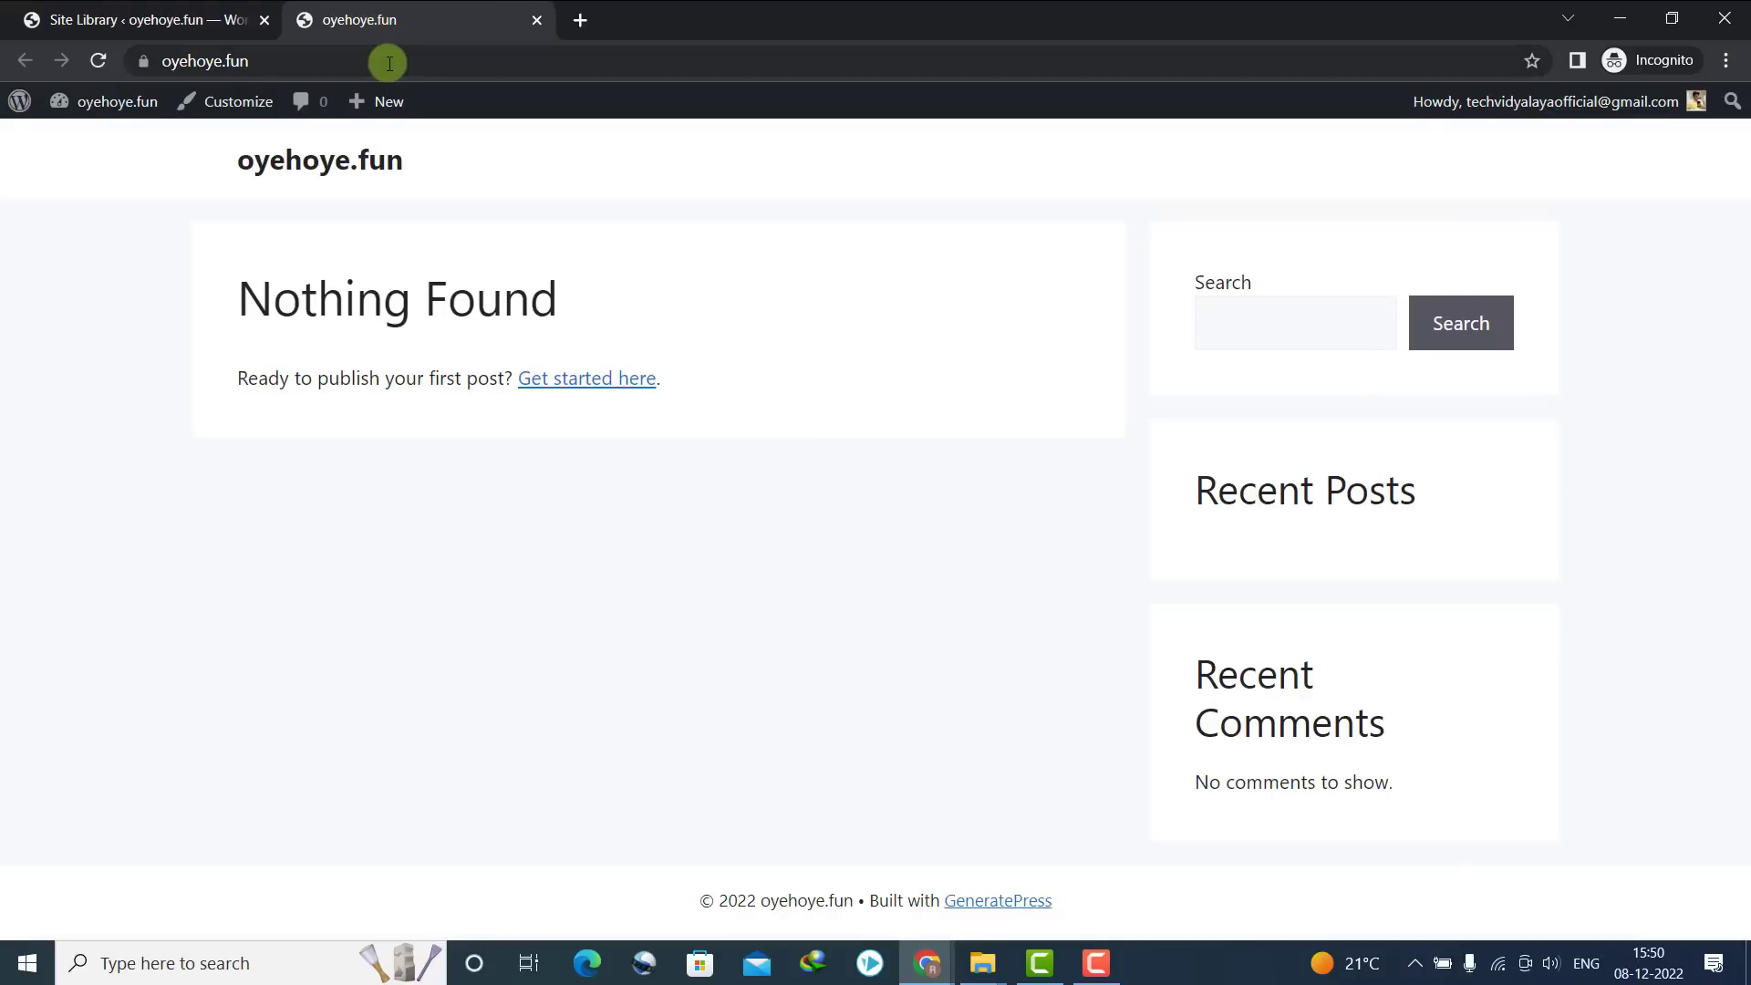
{"action": "left_click", "coordinate": [182, 13]}
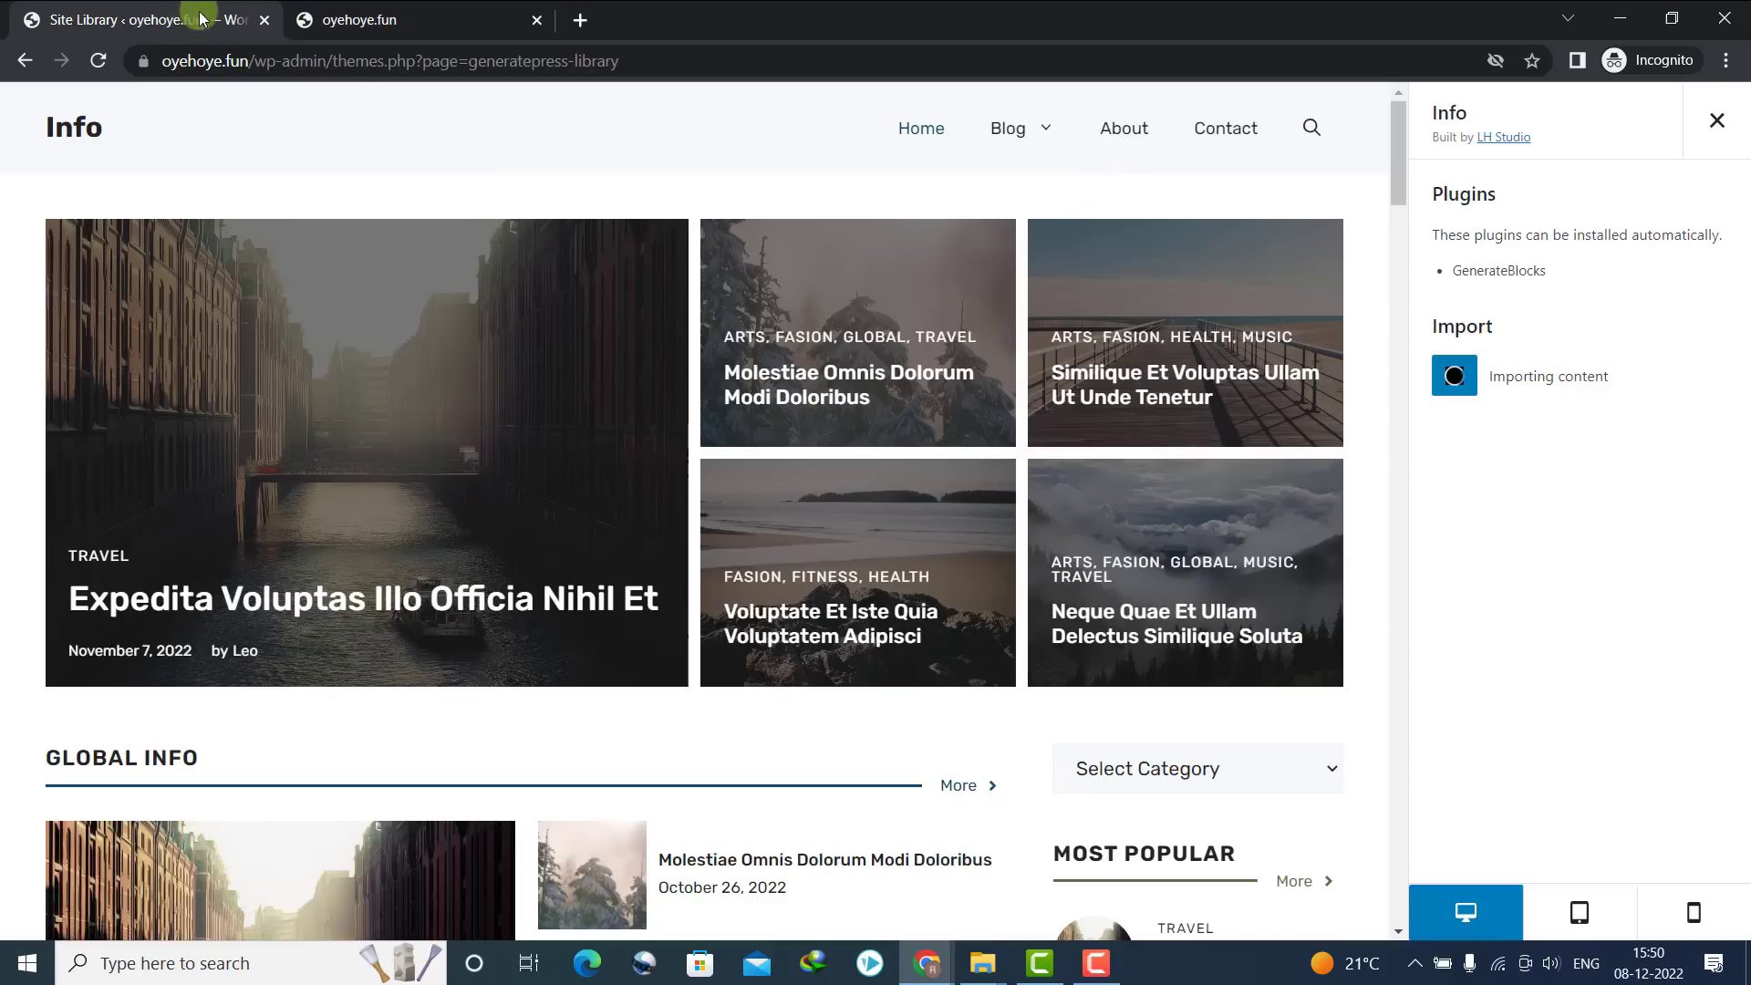
{"action": "left_click", "coordinate": [354, 11]}
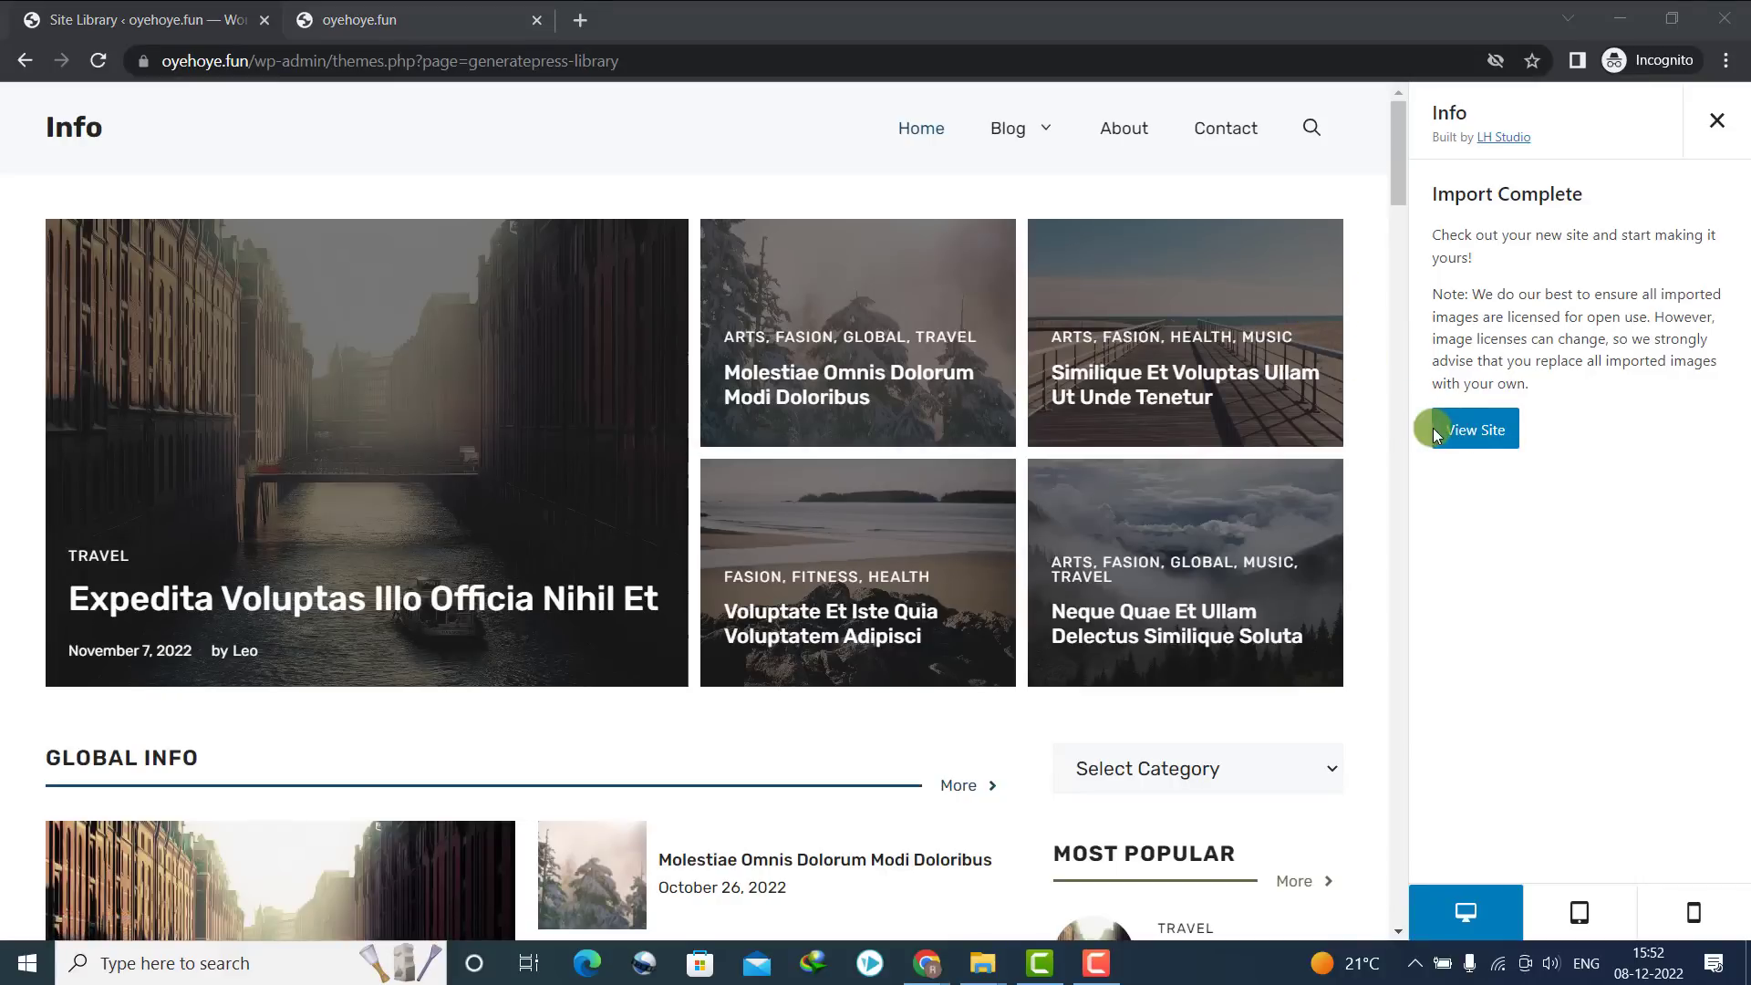
View the imported site and its 'Molestiae Omnis Dolorum Modi Doloribus' post, then return to the Dashboard
{"action": "left_click", "coordinate": [1484, 437]}
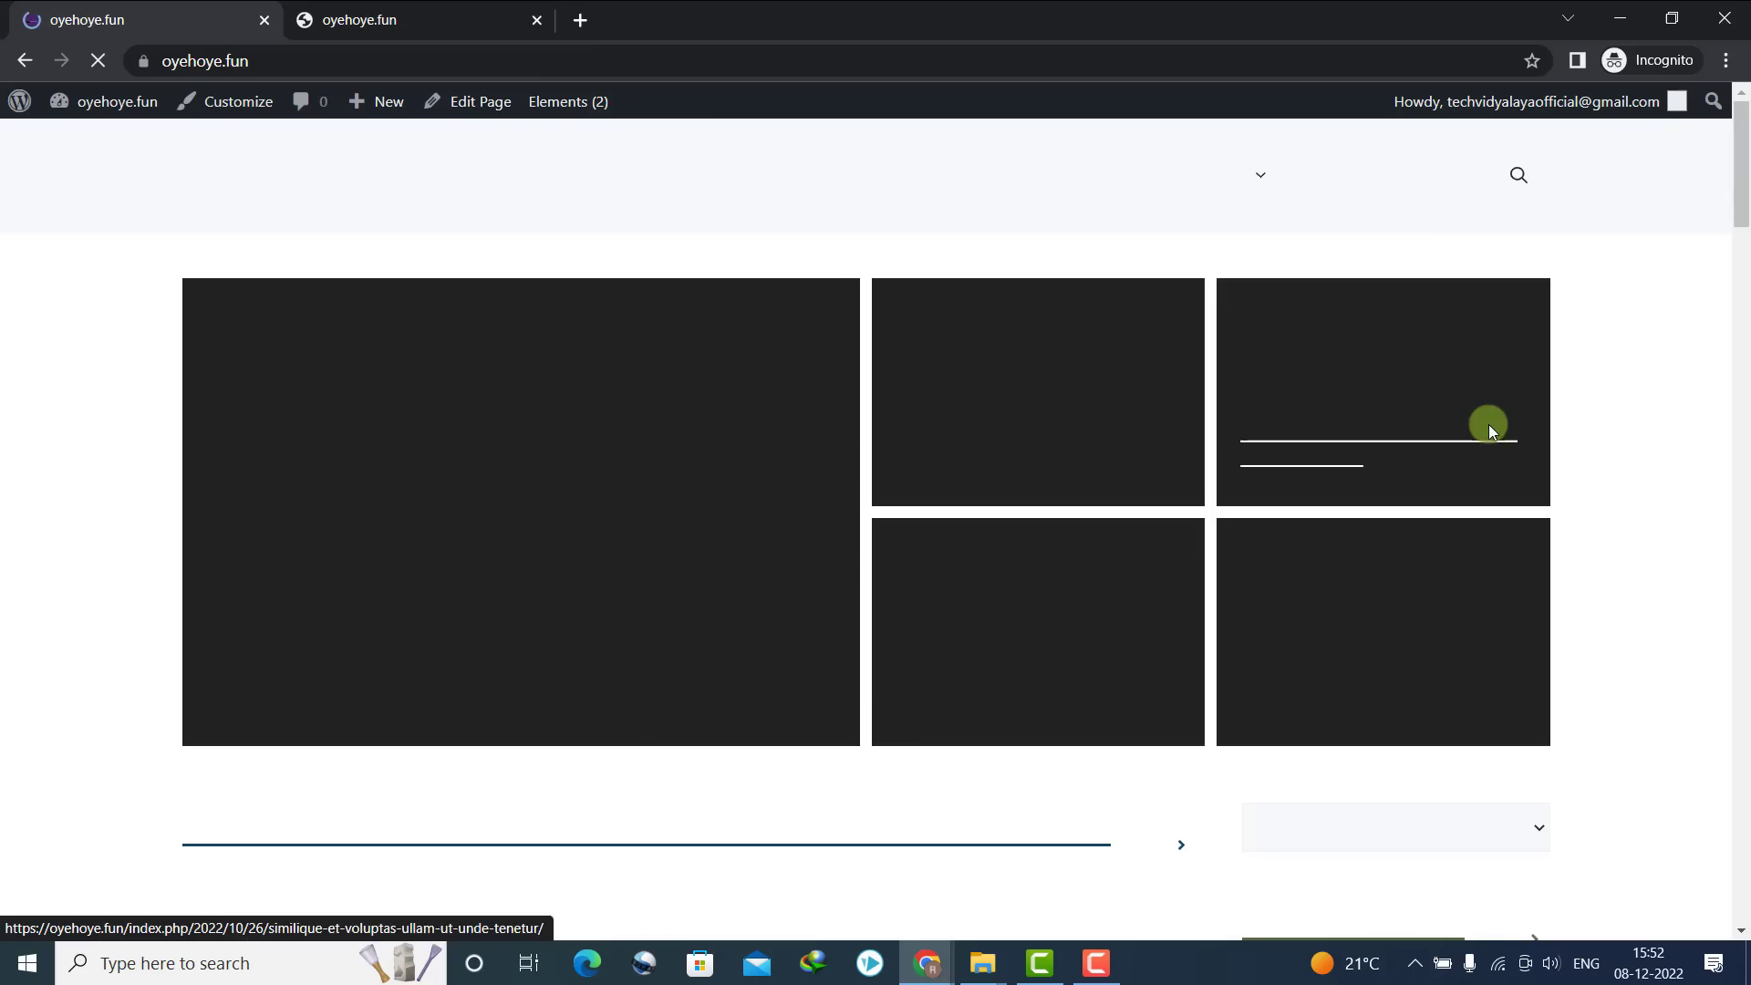
{"action": "left_click_drag", "start_coordinate": [1741, 261], "coordinate": [1742, 137]}
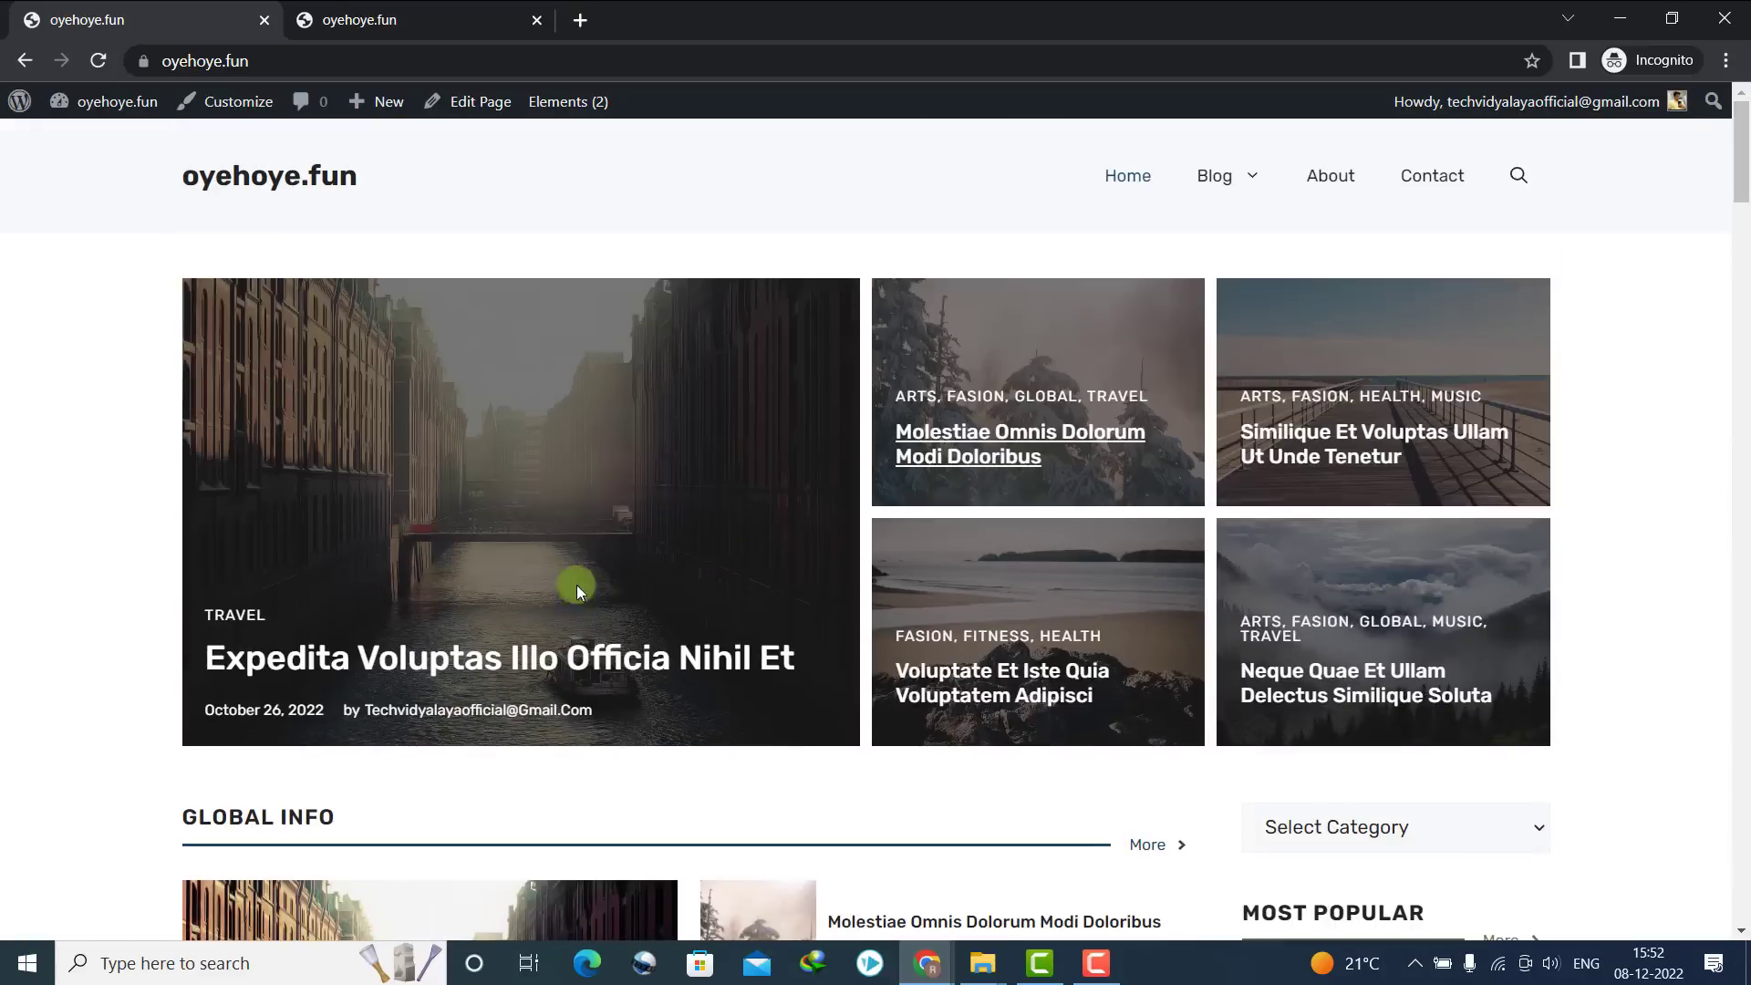
{"action": "left_click", "coordinate": [941, 432]}
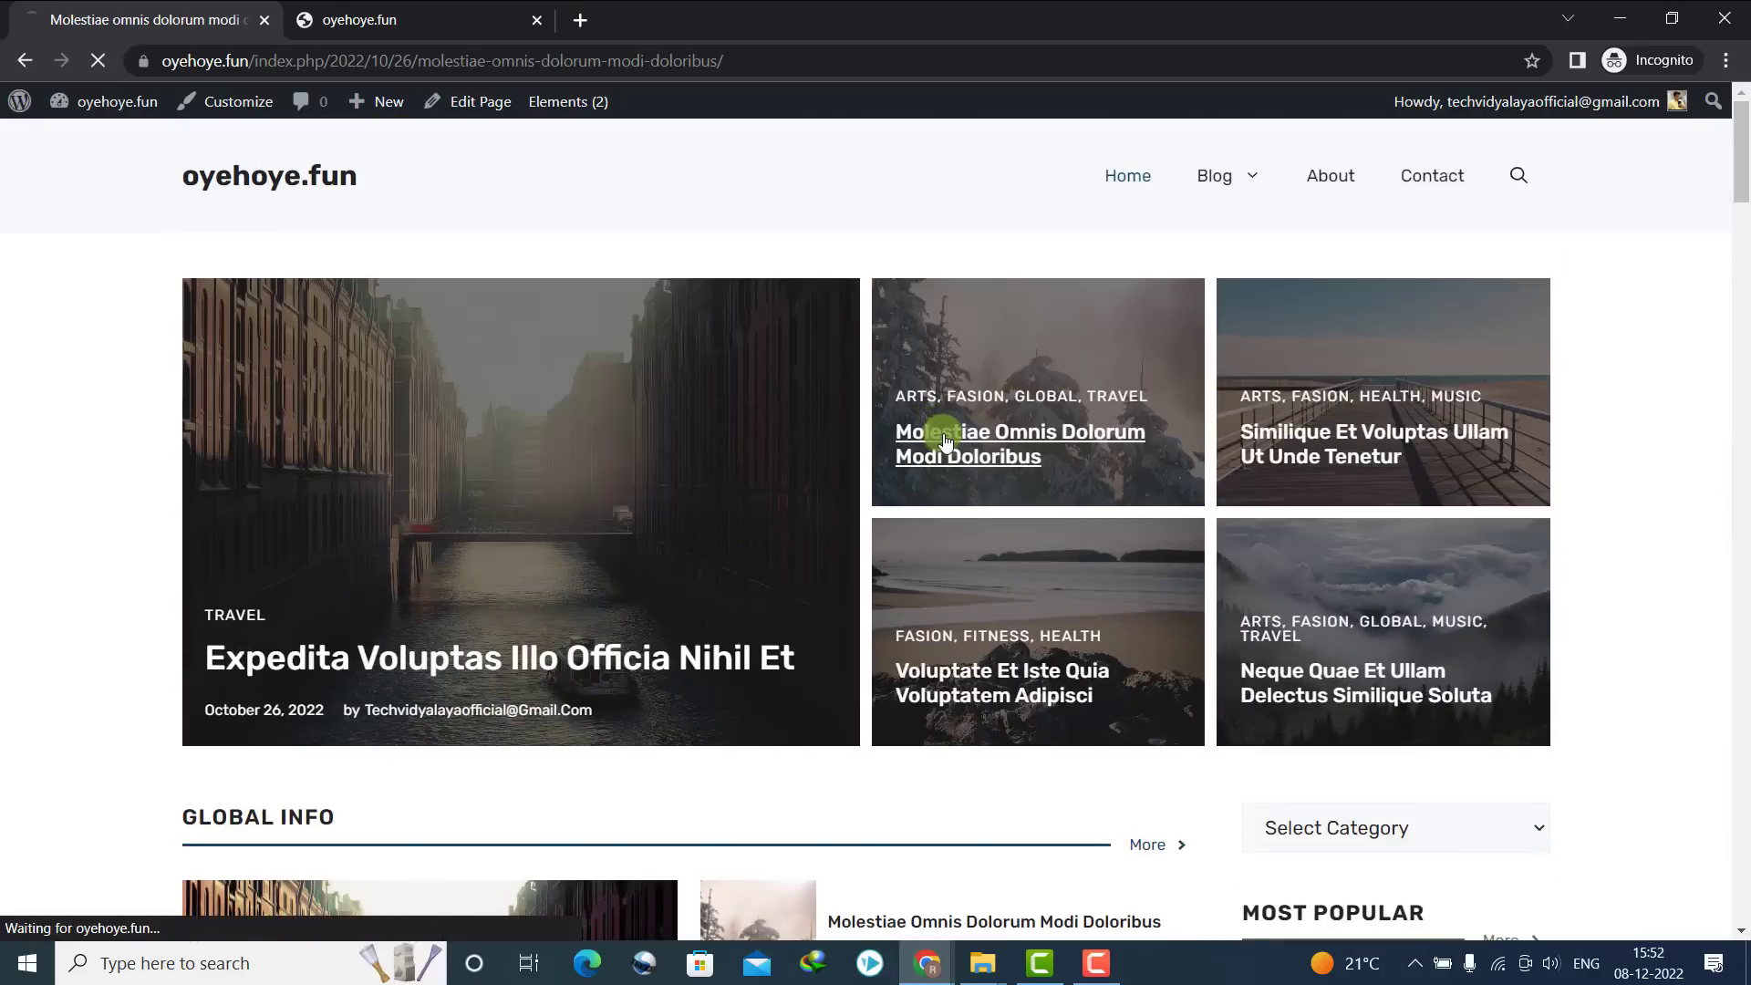
{"action": "mouse_move", "coordinate": [1742, 264]}
{"action": "left_mouse_down"}
{"action": "mouse_move", "coordinate": [1742, 771]}
{"action": "mouse_move", "coordinate": [1741, 264]}
{"action": "left_mouse_up"}
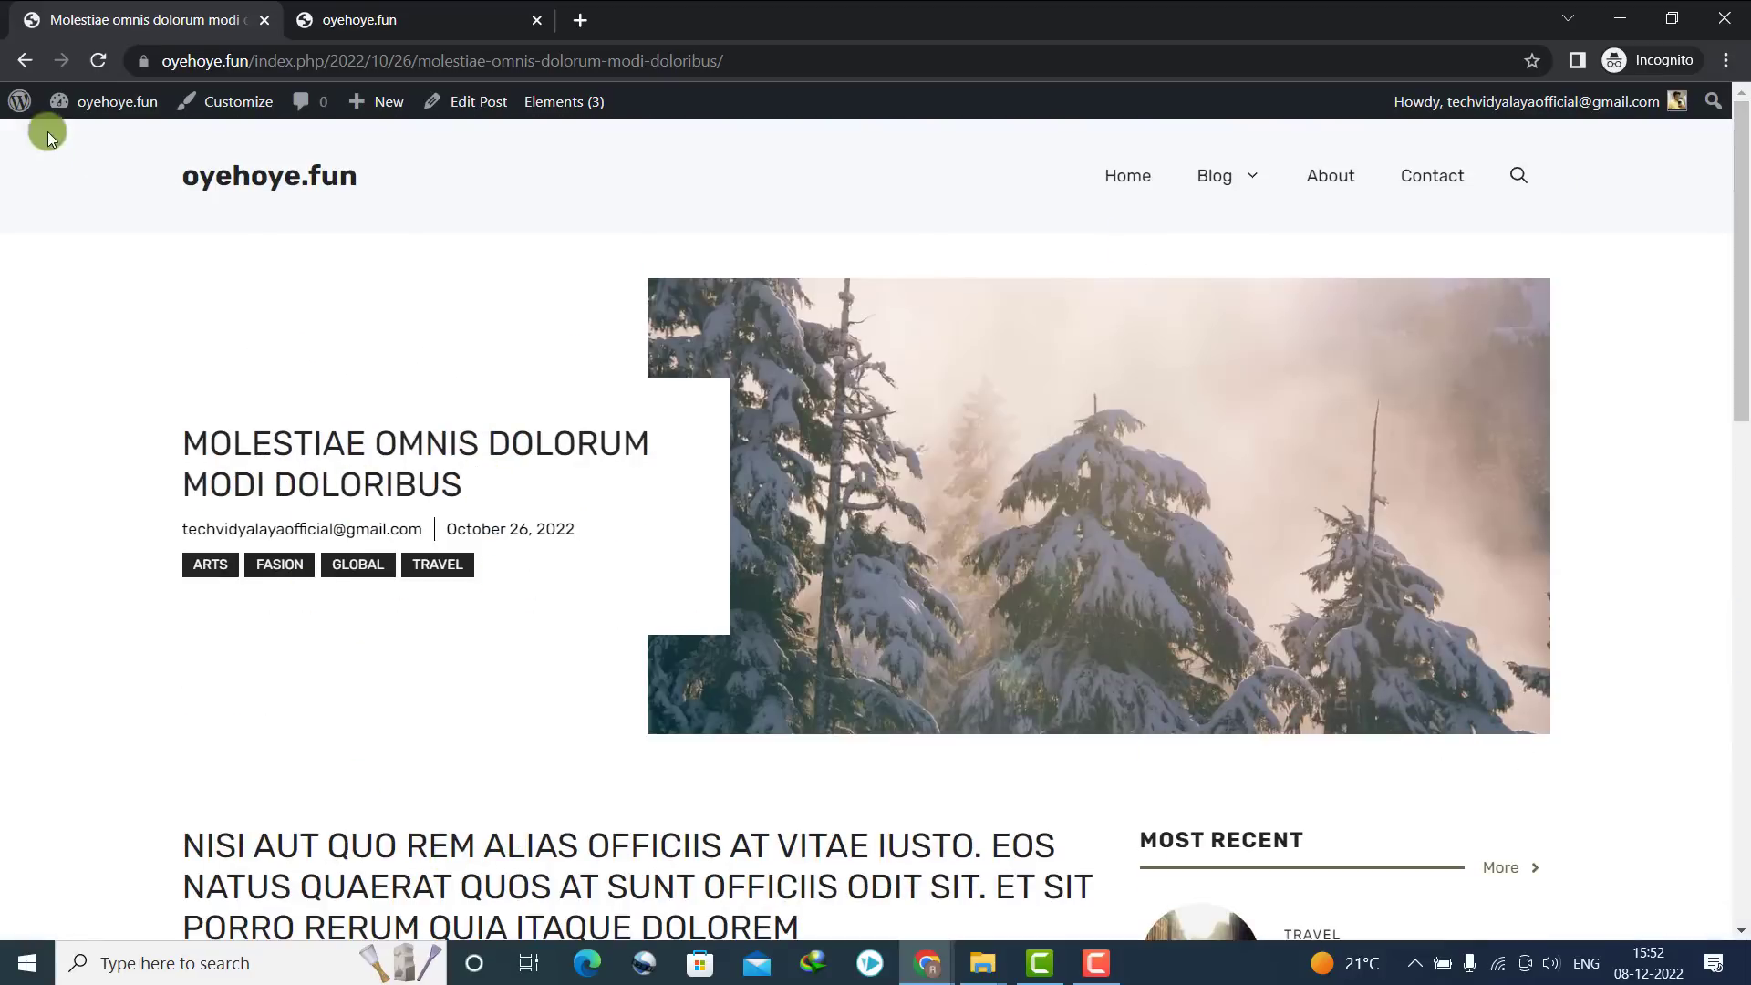
{"action": "left_click", "coordinate": [177, 180]}
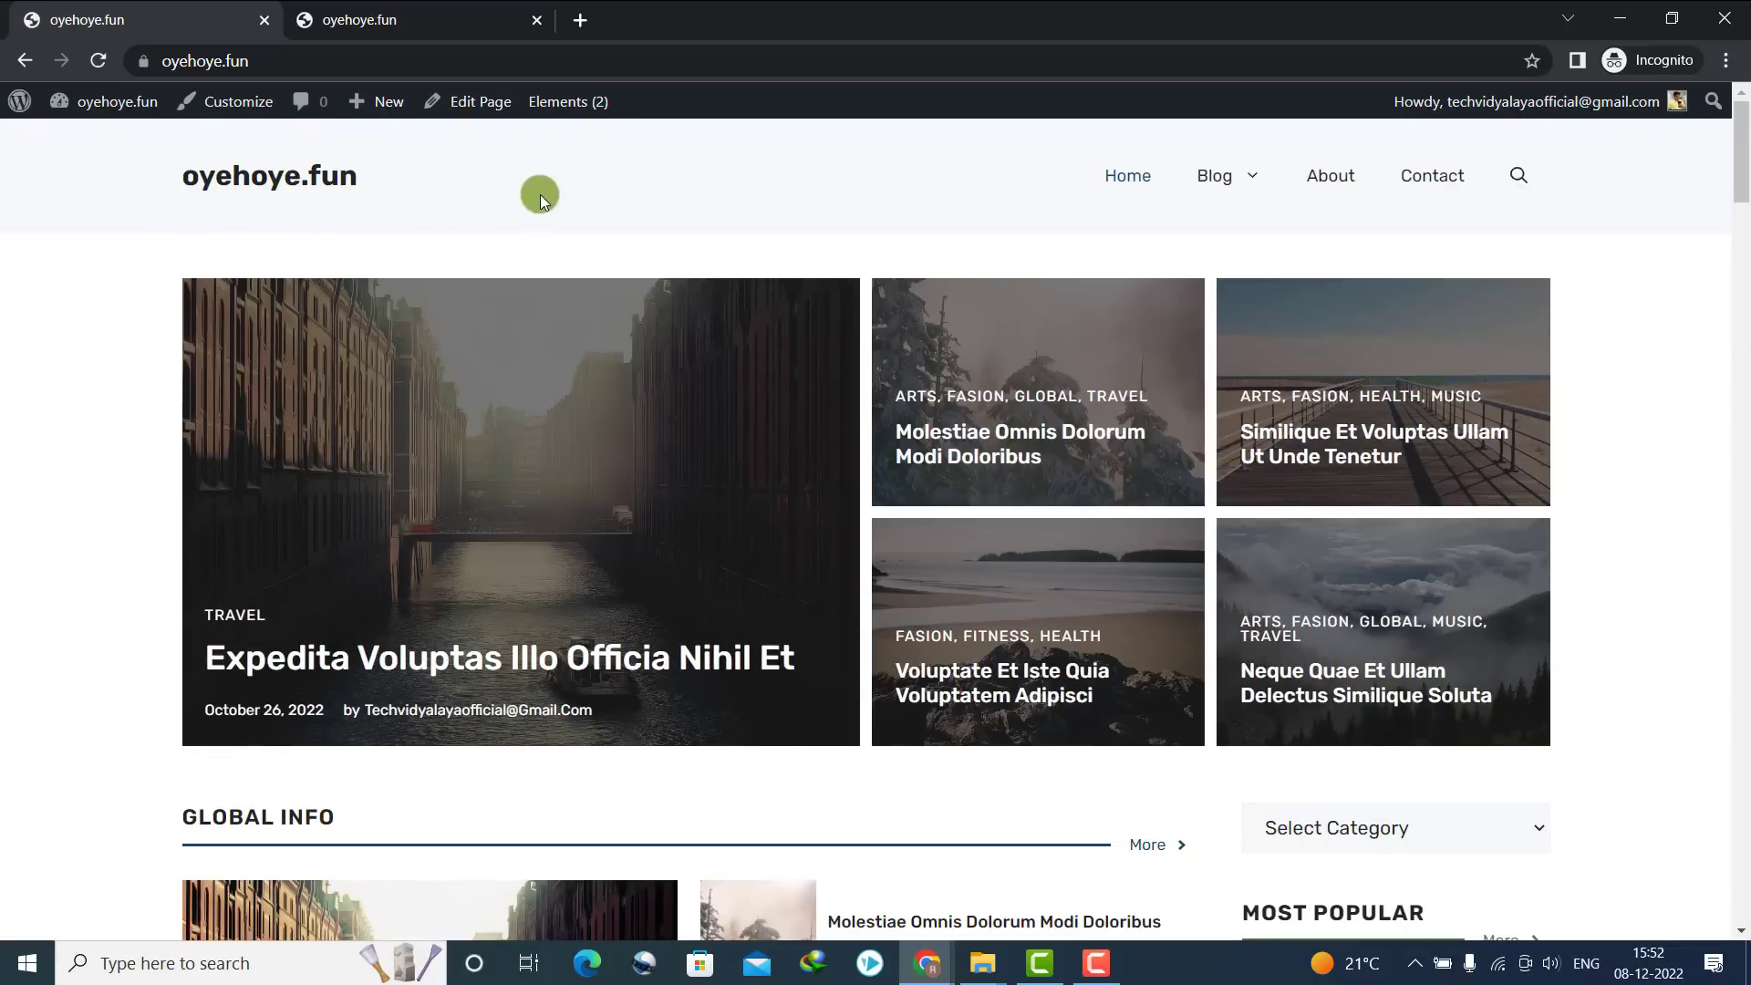
{"action": "mouse_move", "coordinate": [1742, 117]}
{"action": "left_mouse_down"}
{"action": "mouse_move", "coordinate": [1742, 224]}
{"action": "mouse_move", "coordinate": [1742, 130]}
{"action": "left_mouse_up"}
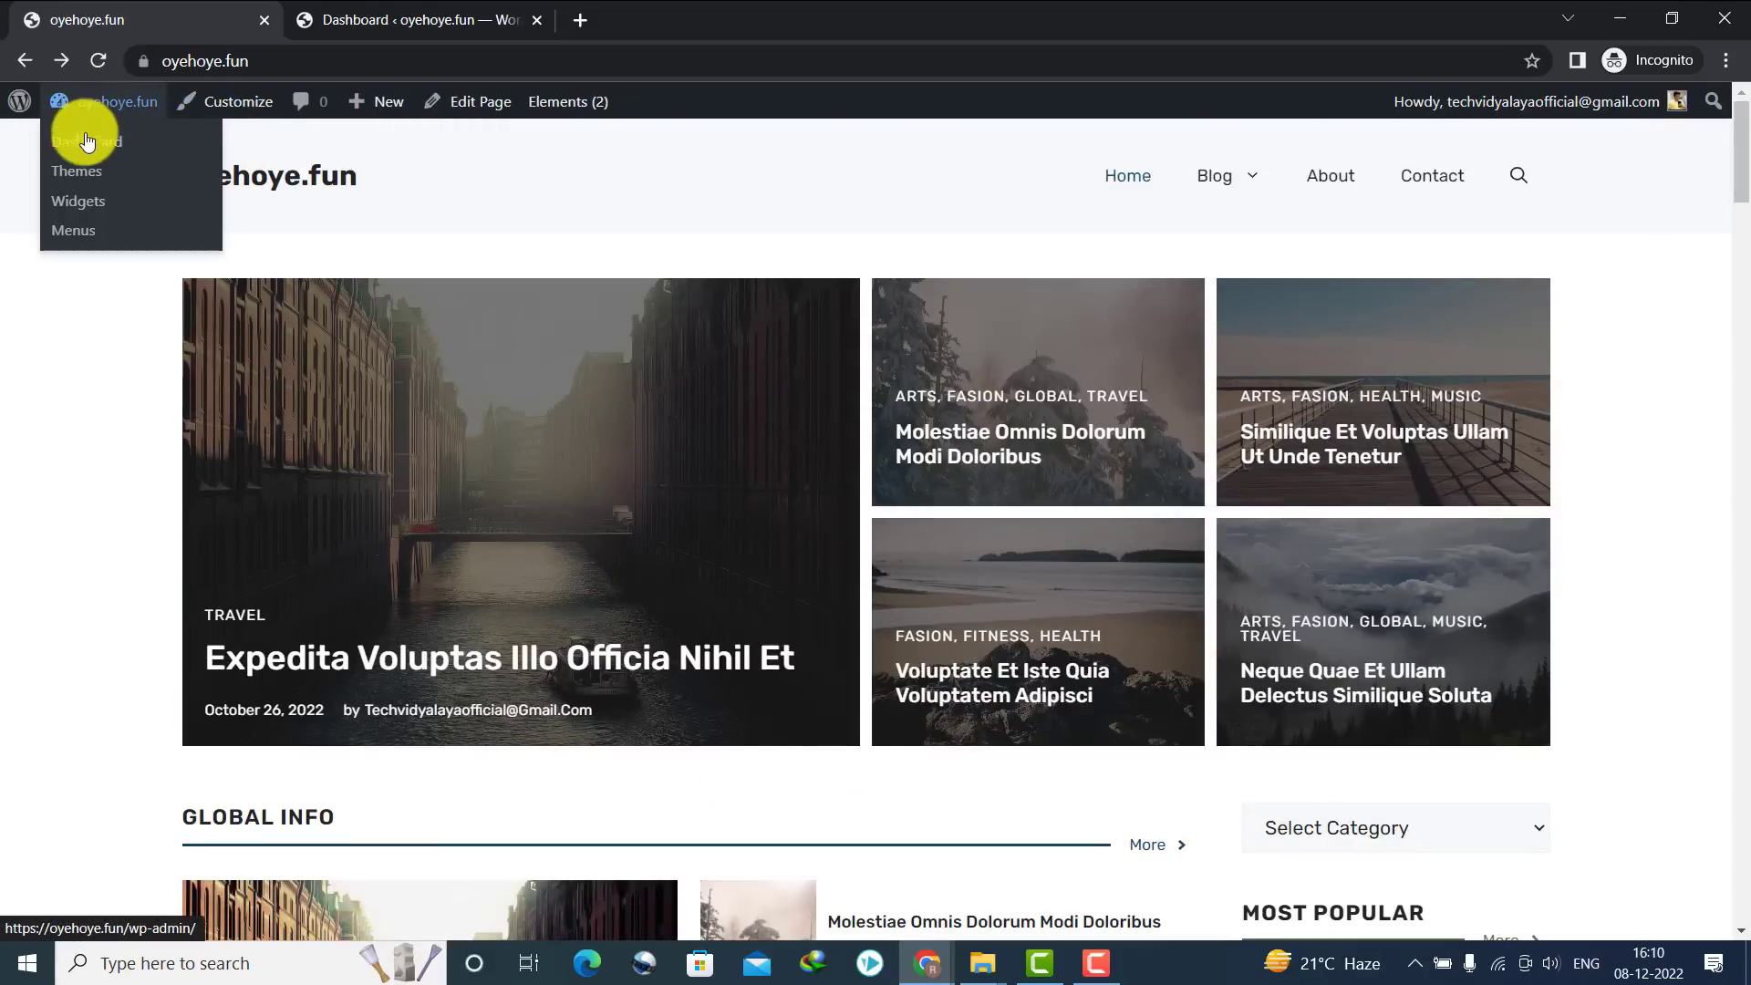
{"action": "left_click", "coordinate": [87, 141]}
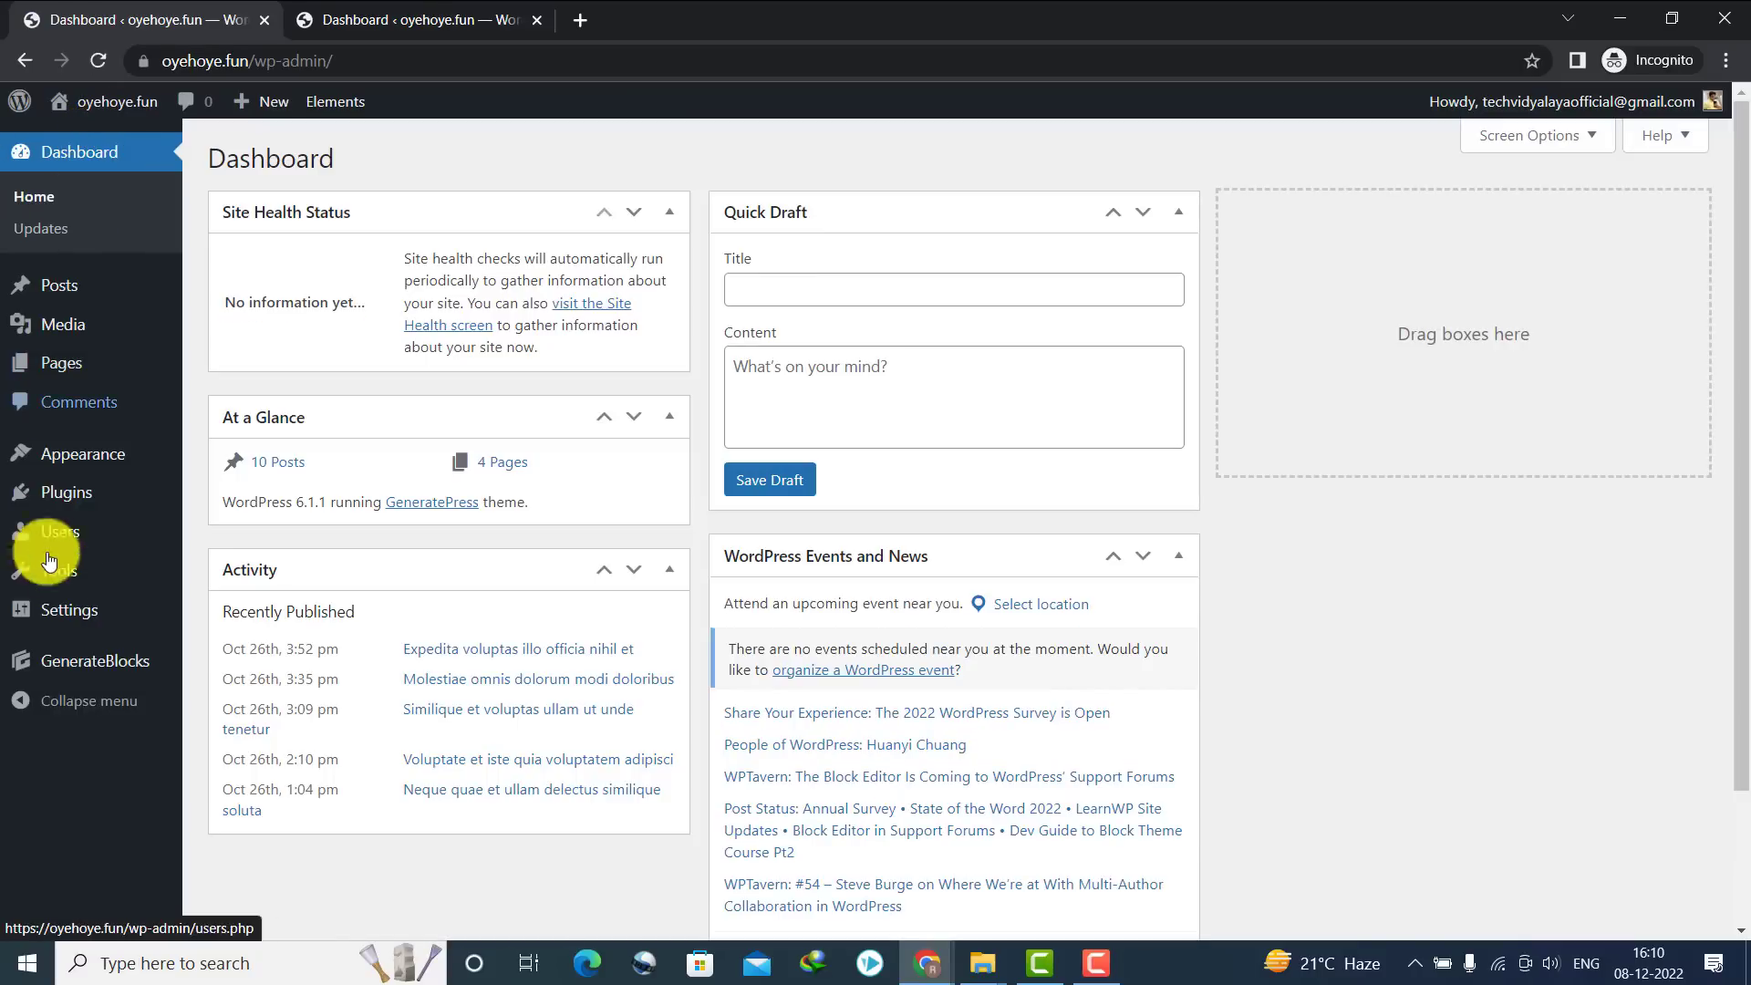
Set the homepage to display 'Your latest posts', save Reading settings, and view the live site
{"action": "mouse_move", "coordinate": [94, 613]}
{"action": "left_click", "coordinate": [274, 690]}
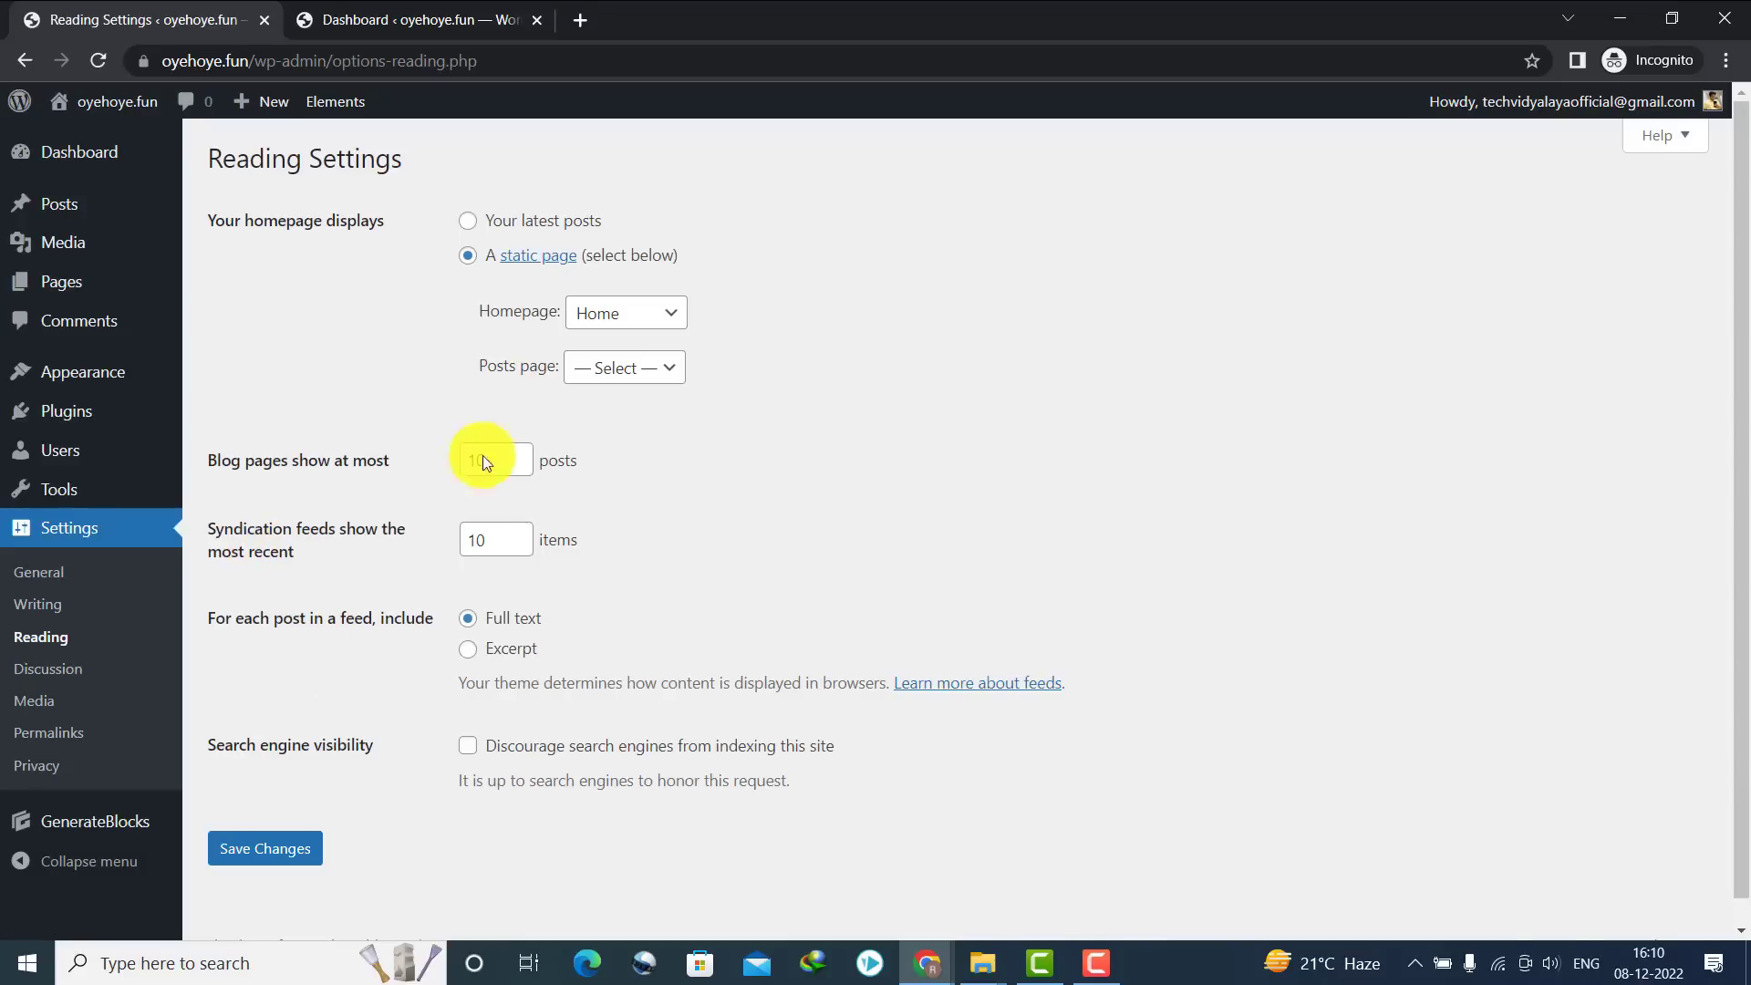
{"action": "left_click_drag", "start_coordinate": [481, 318], "coordinate": [670, 328]}
{"action": "left_click", "coordinate": [666, 321]}
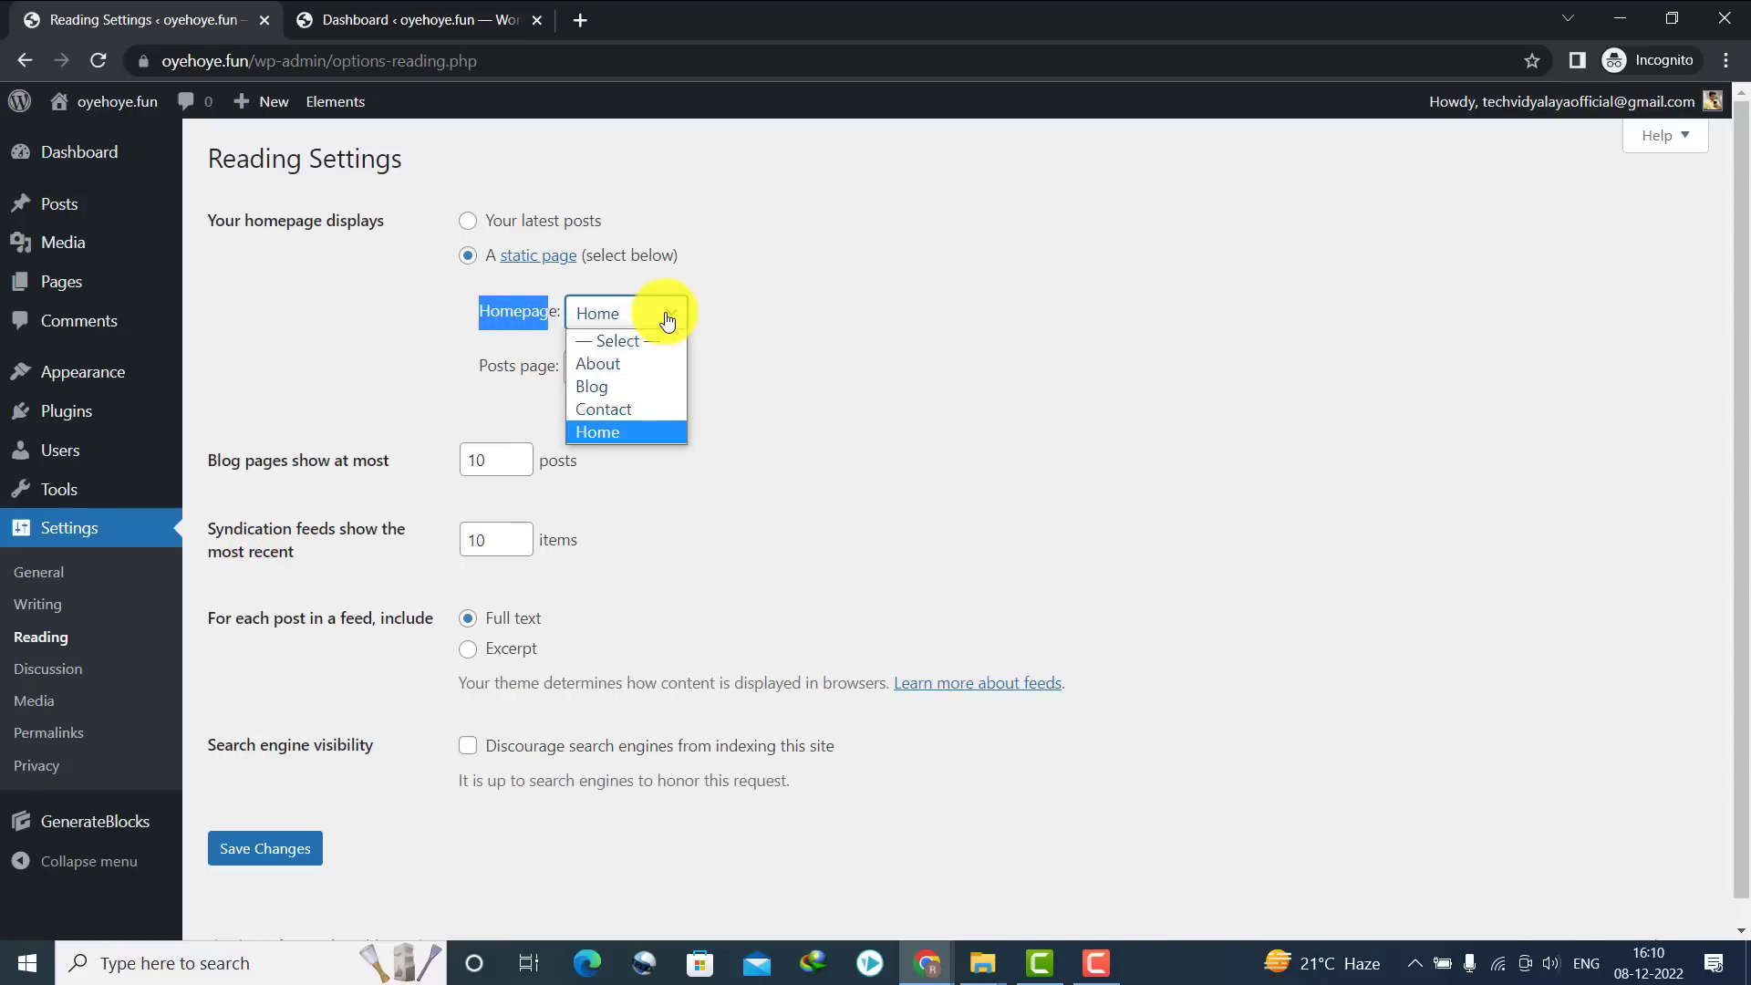
{"action": "left_click", "coordinate": [522, 319]}
{"action": "left_click", "coordinate": [472, 225]}
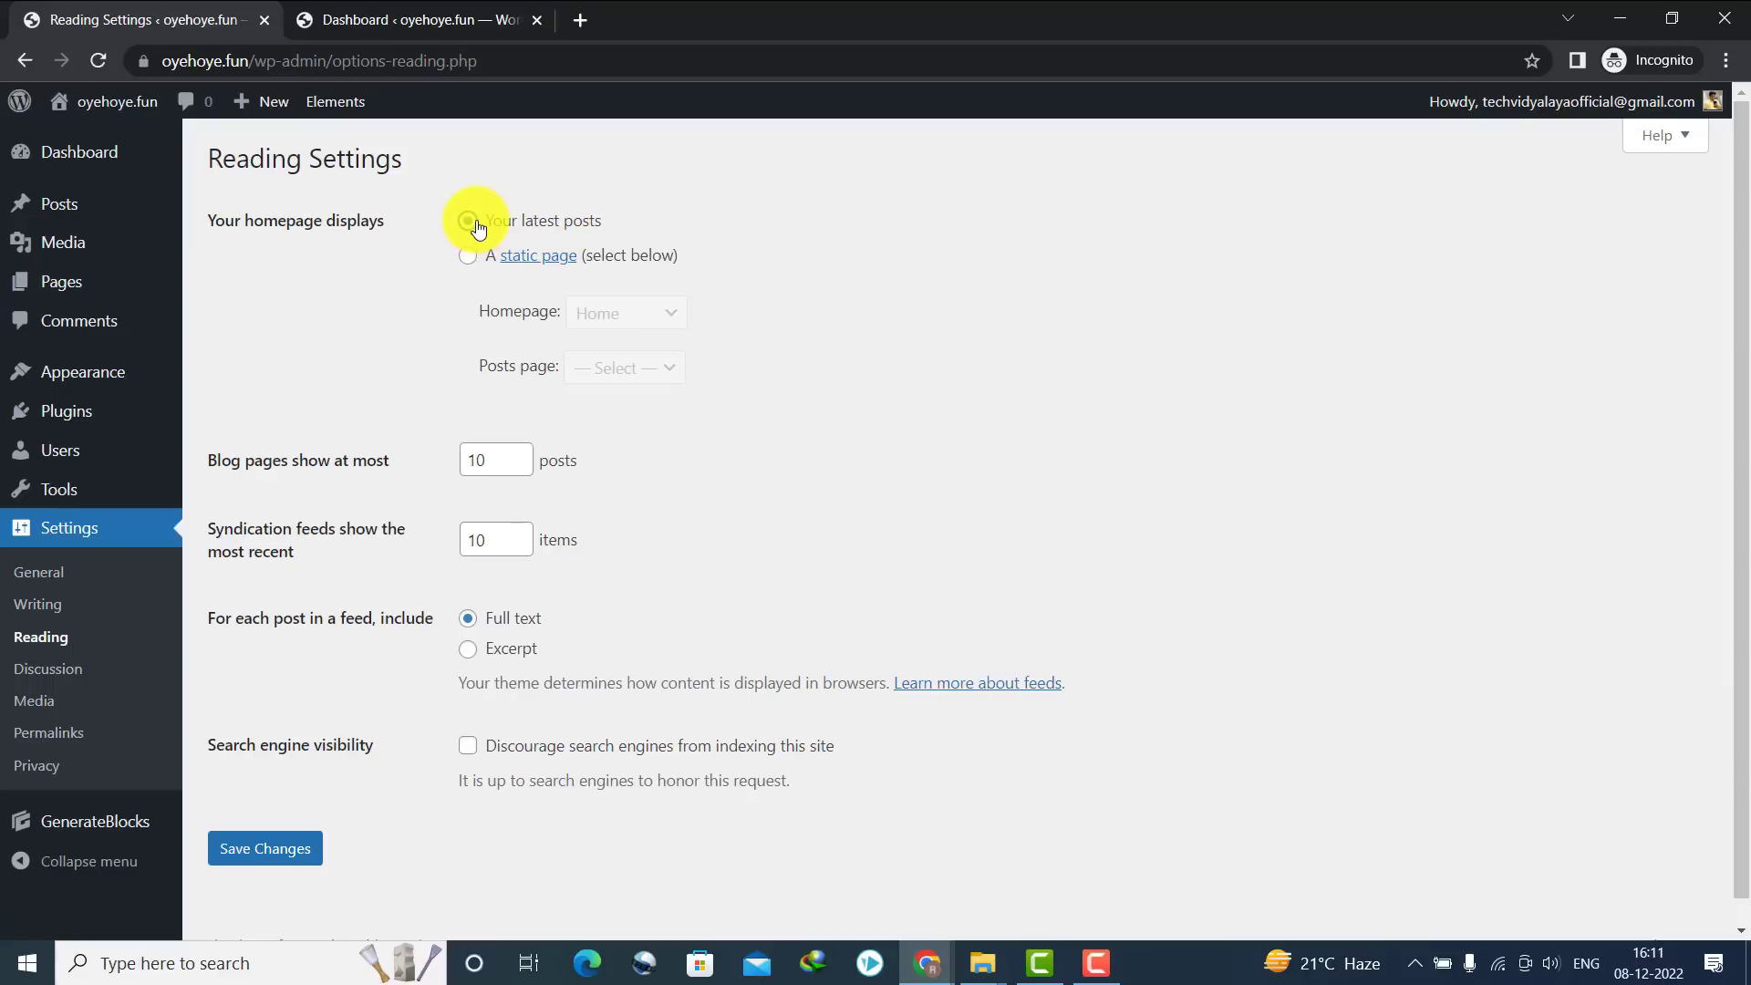
{"action": "left_click", "coordinate": [296, 849]}
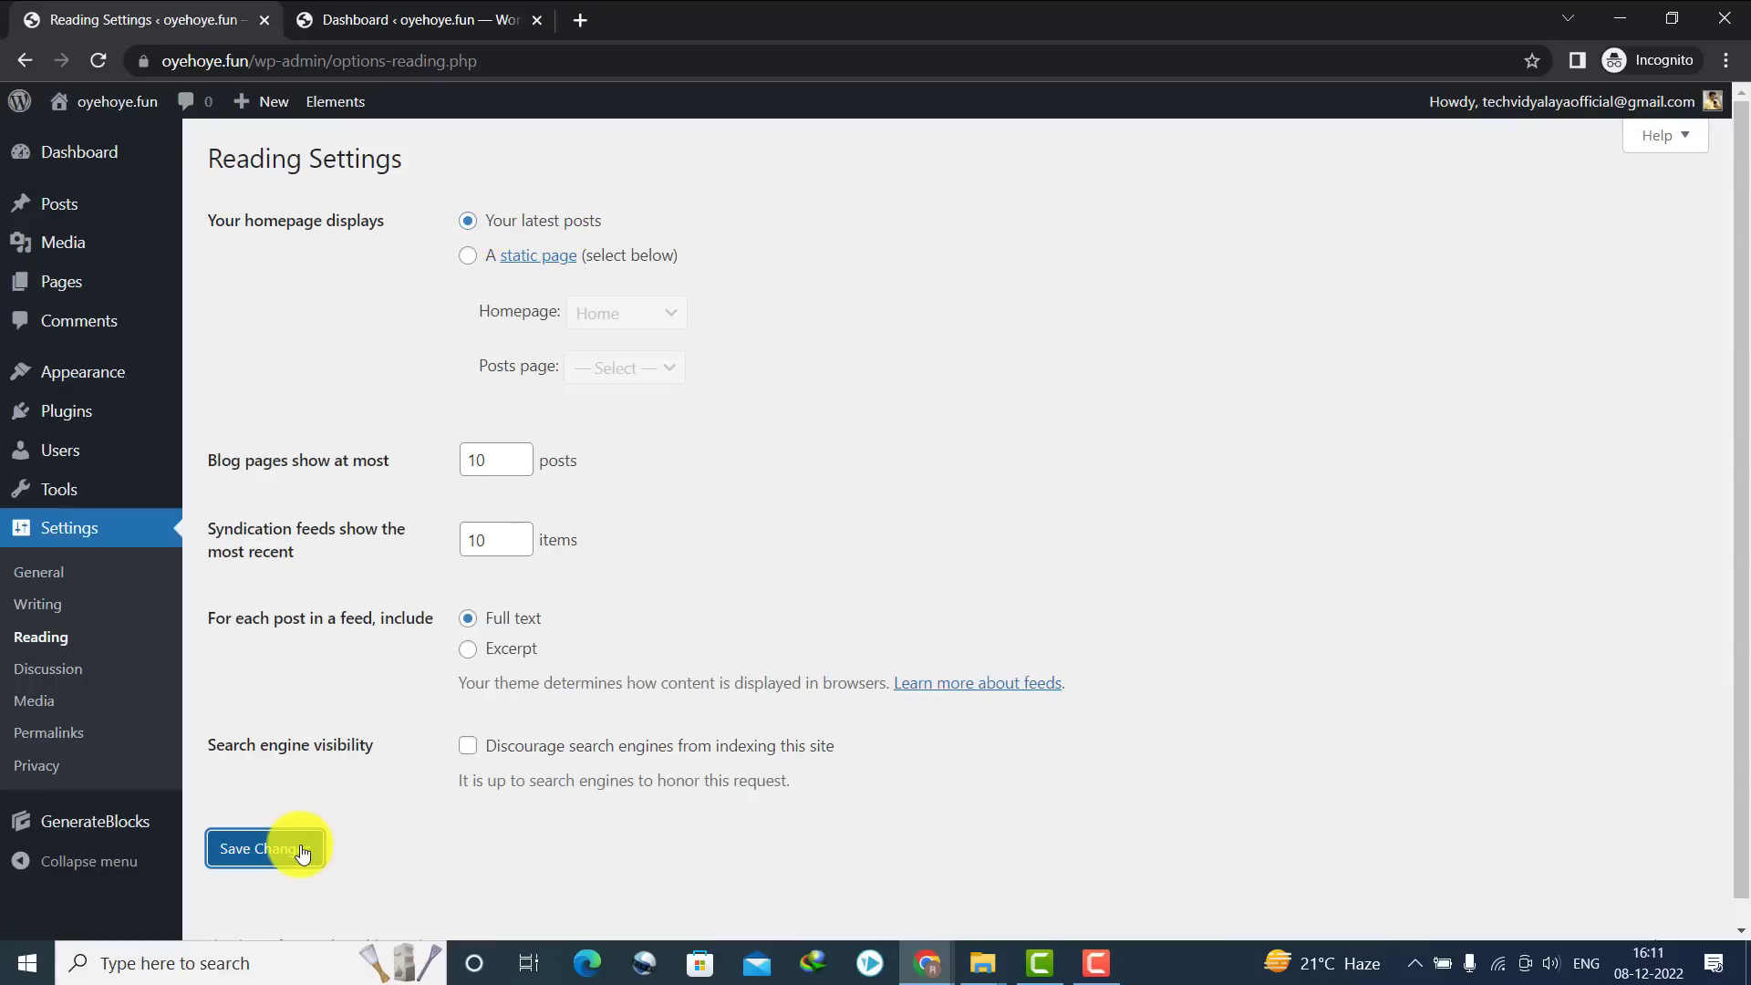
{"action": "left_click", "coordinate": [307, 20]}
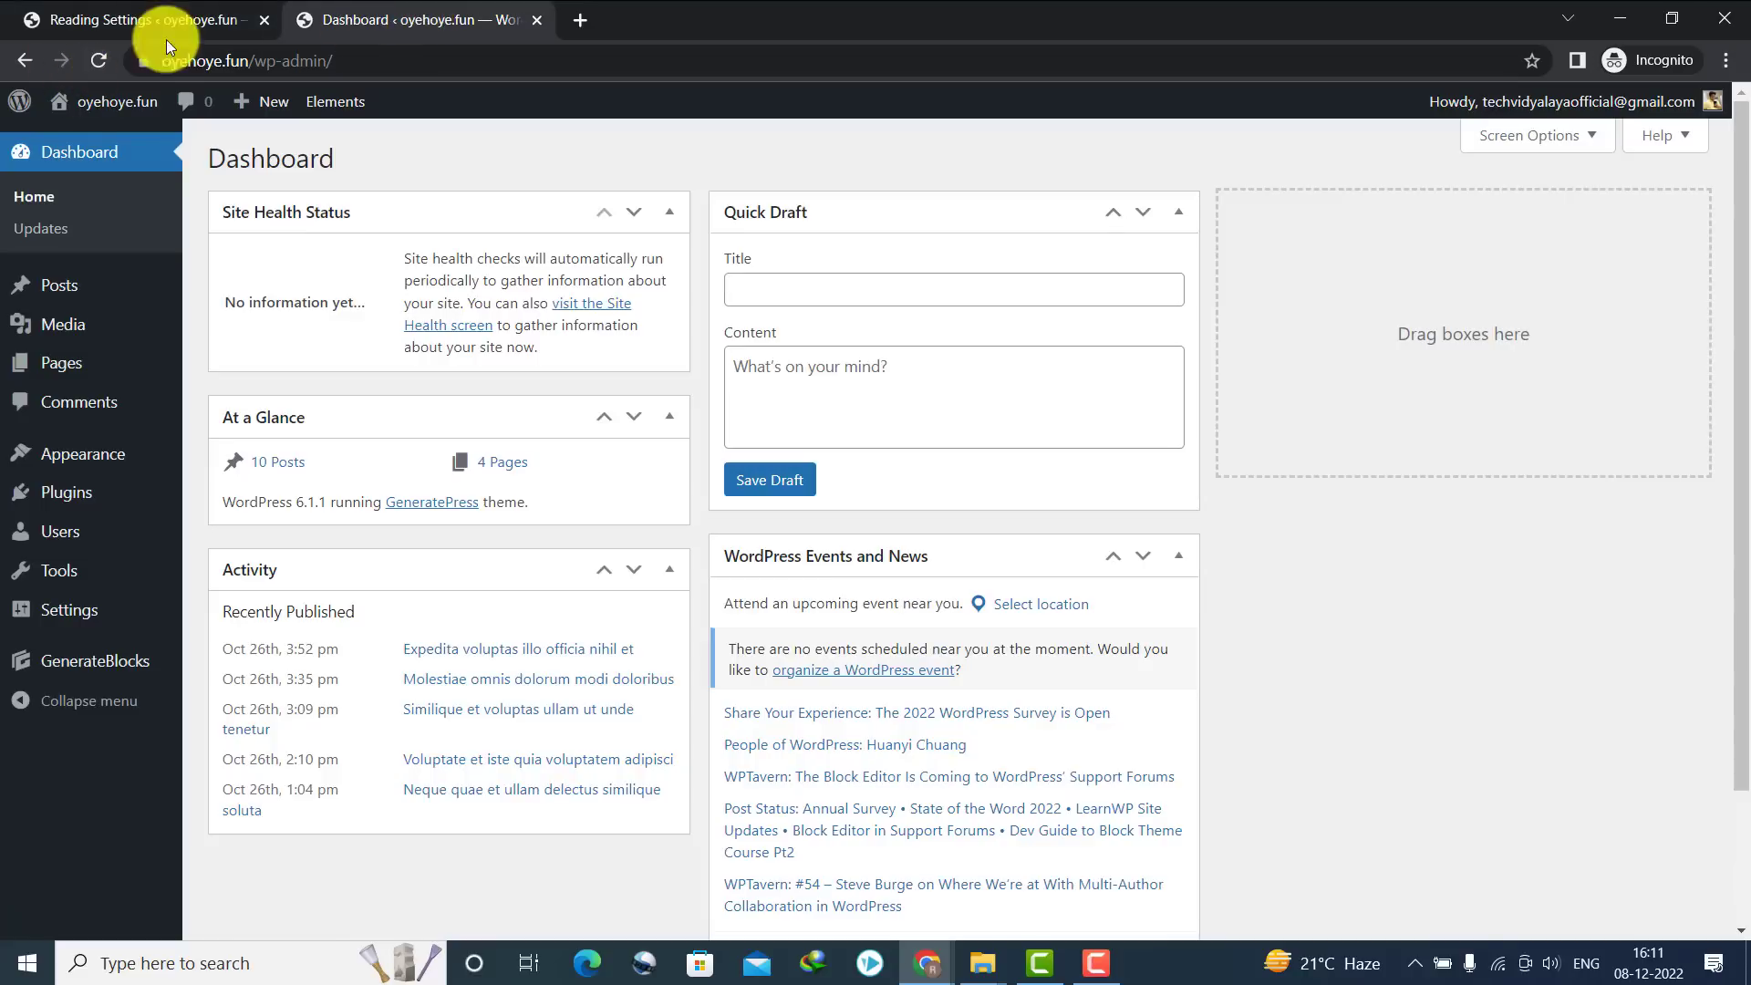
{"action": "left_click", "coordinate": [133, 114]}
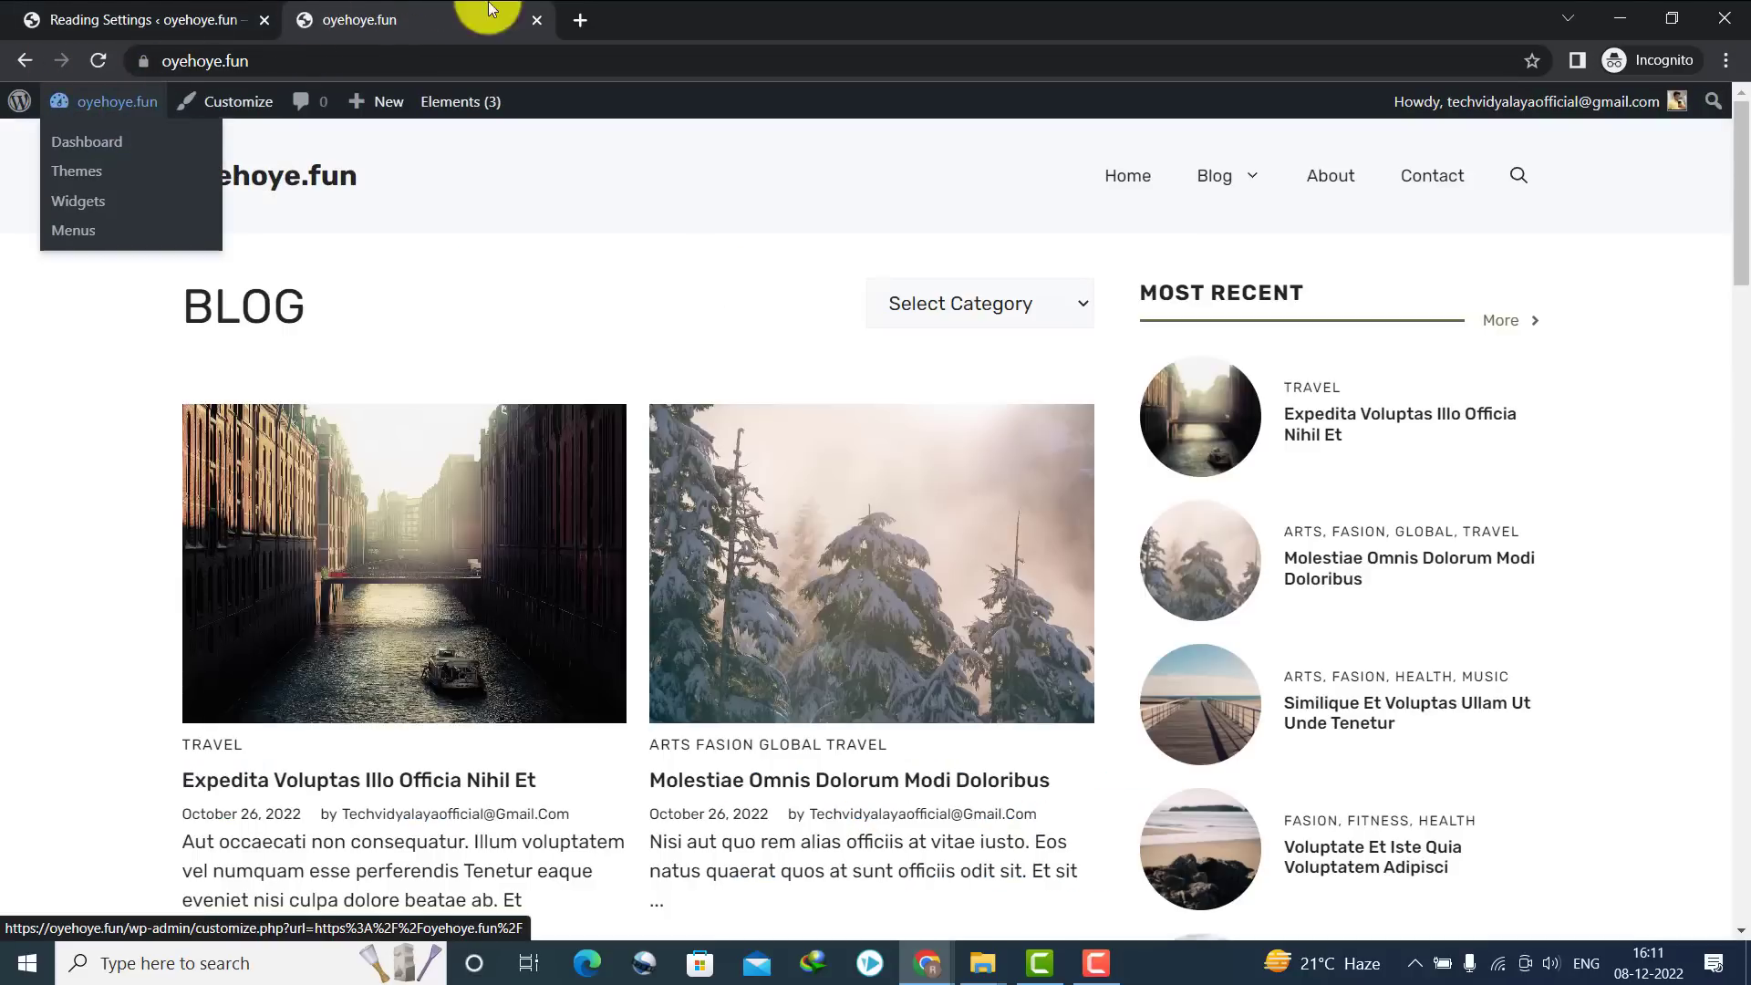
{"action": "left_click_drag", "start_coordinate": [1739, 293], "coordinate": [1726, 47]}
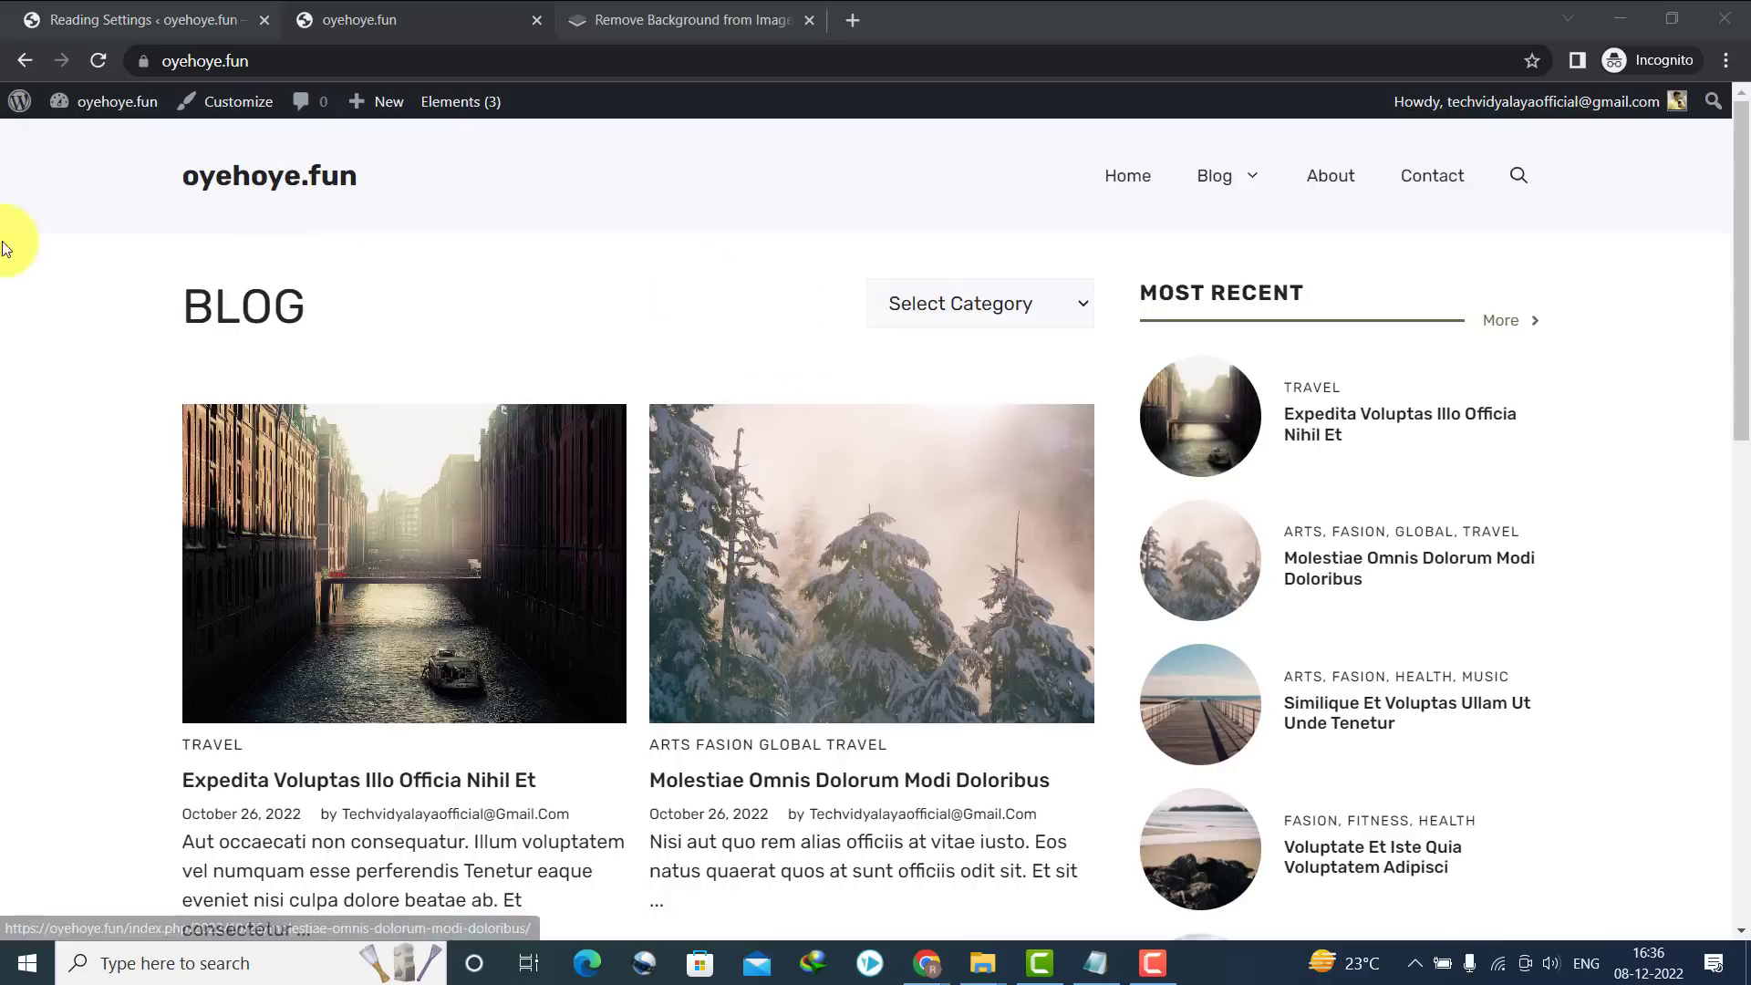
{"action": "left_click_drag", "start_coordinate": [1738, 371], "coordinate": [1574, 244]}
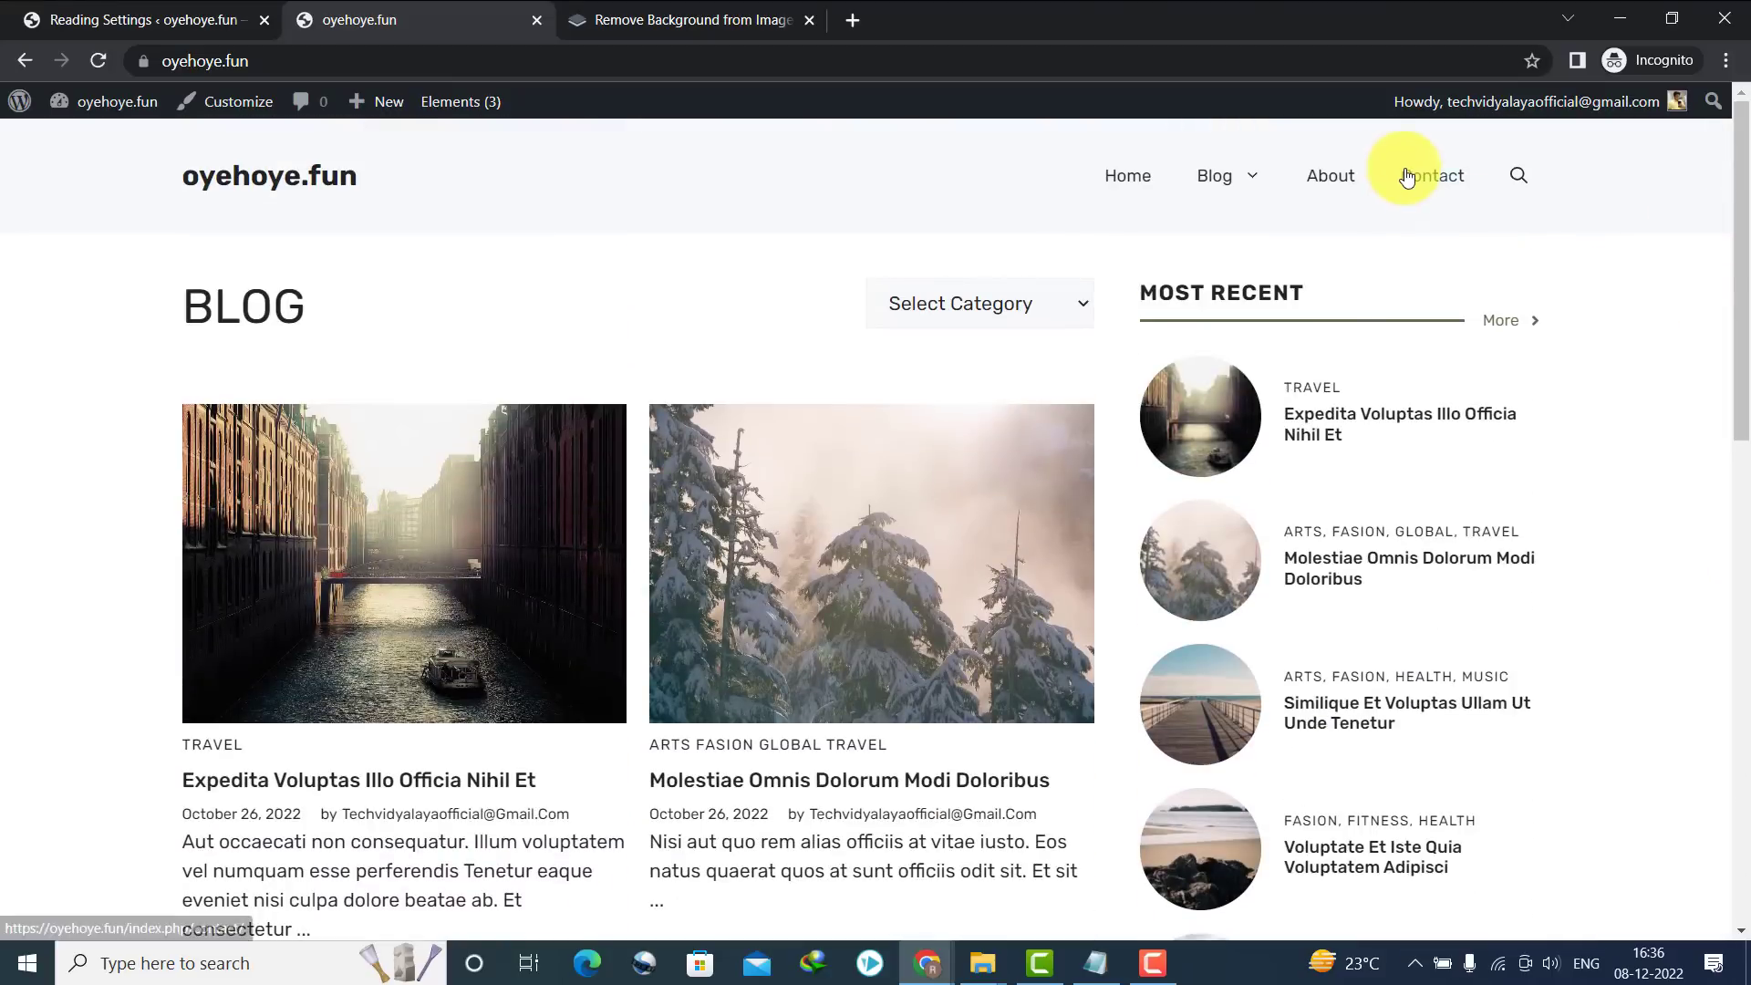
{"action": "mouse_move", "coordinate": [1254, 193]}
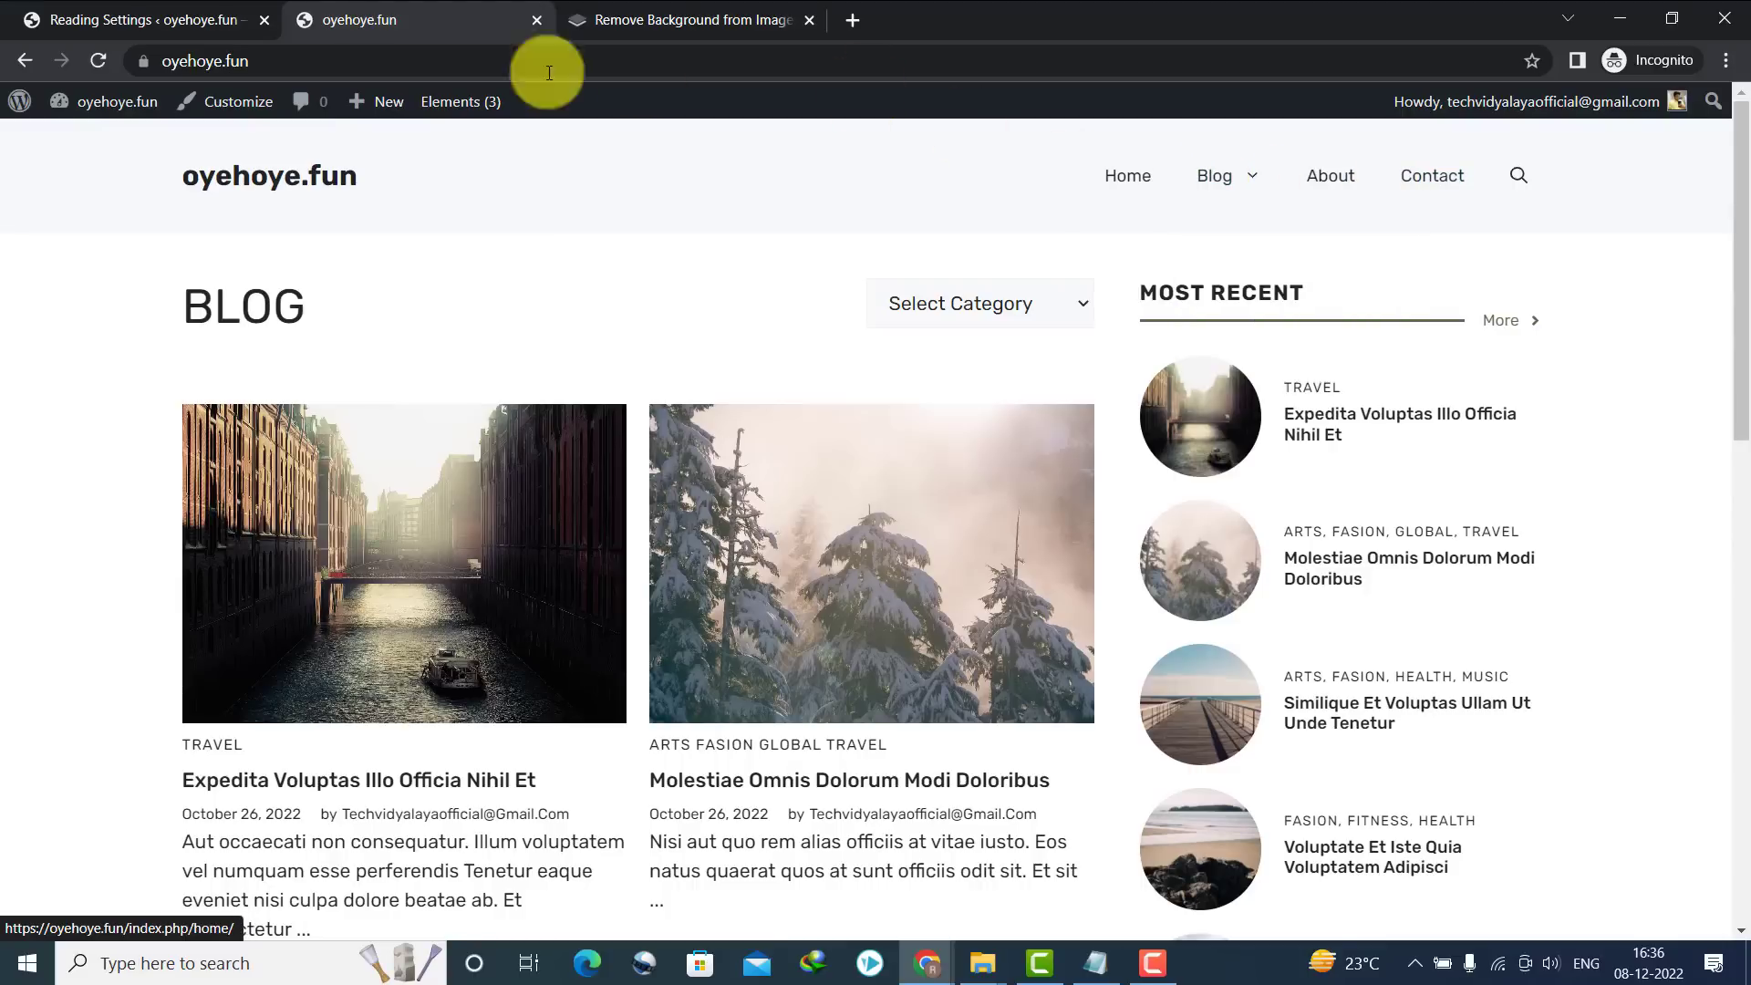
{"action": "left_click_drag", "start_coordinate": [164, 180], "coordinate": [430, 171]}
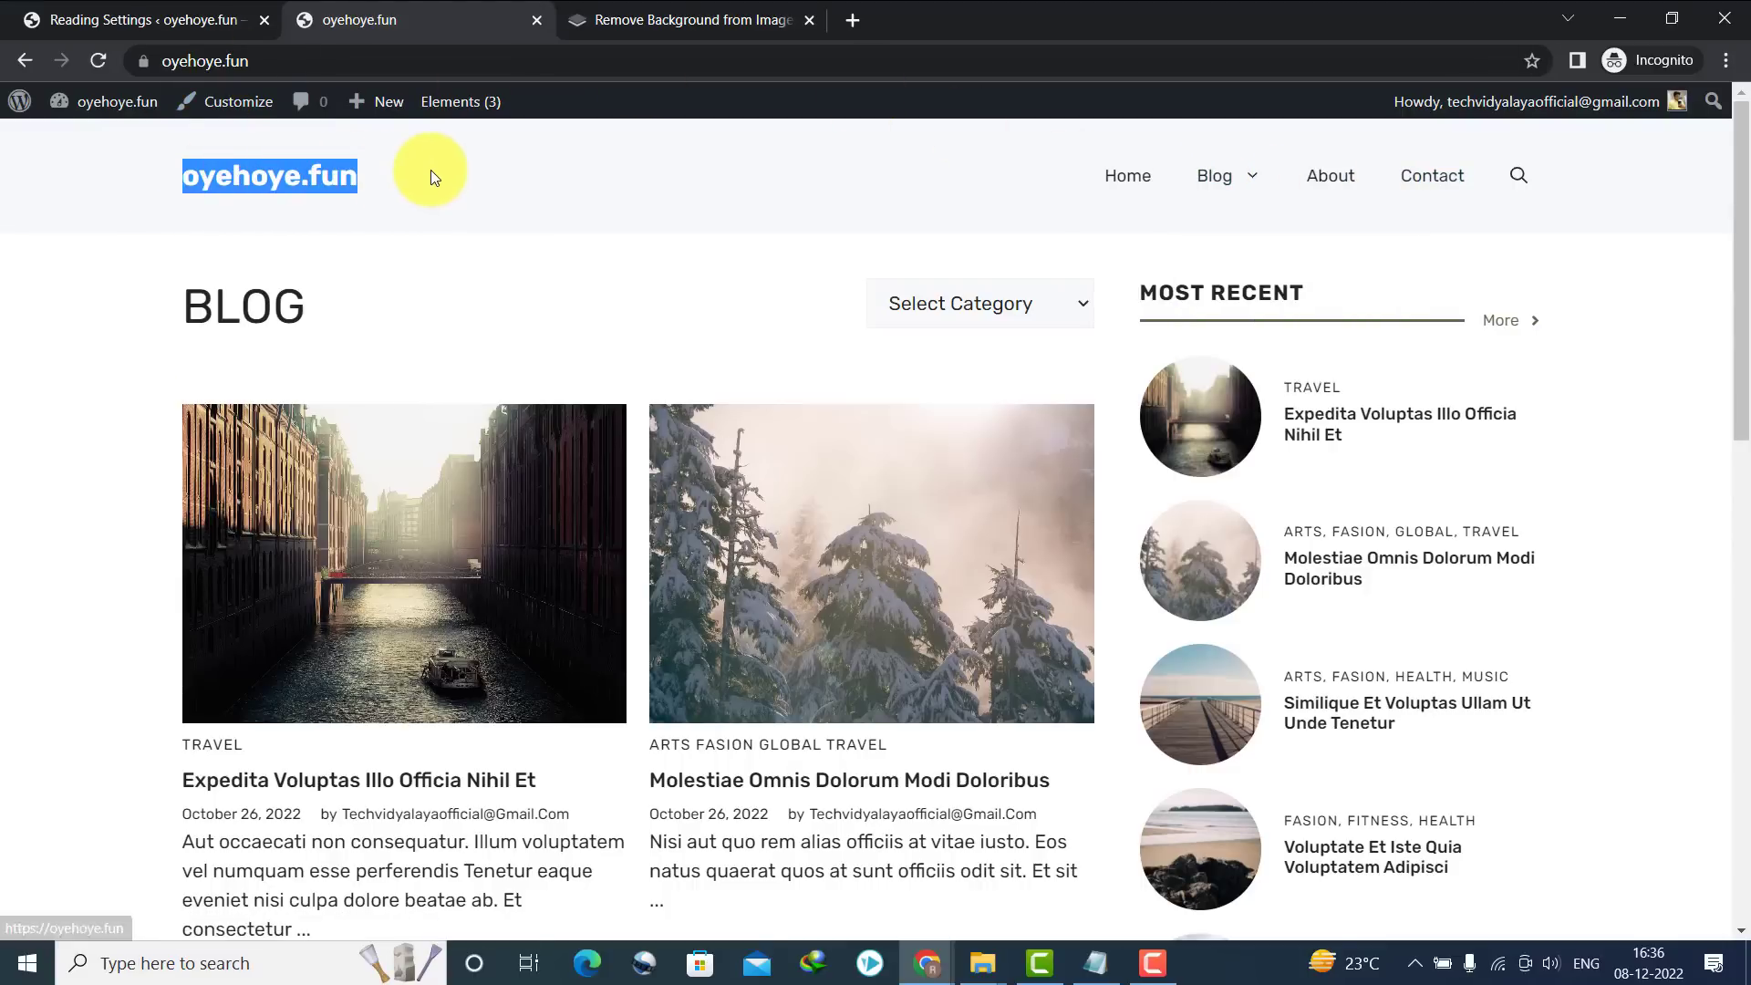
{"action": "left_click", "coordinate": [64, 275]}
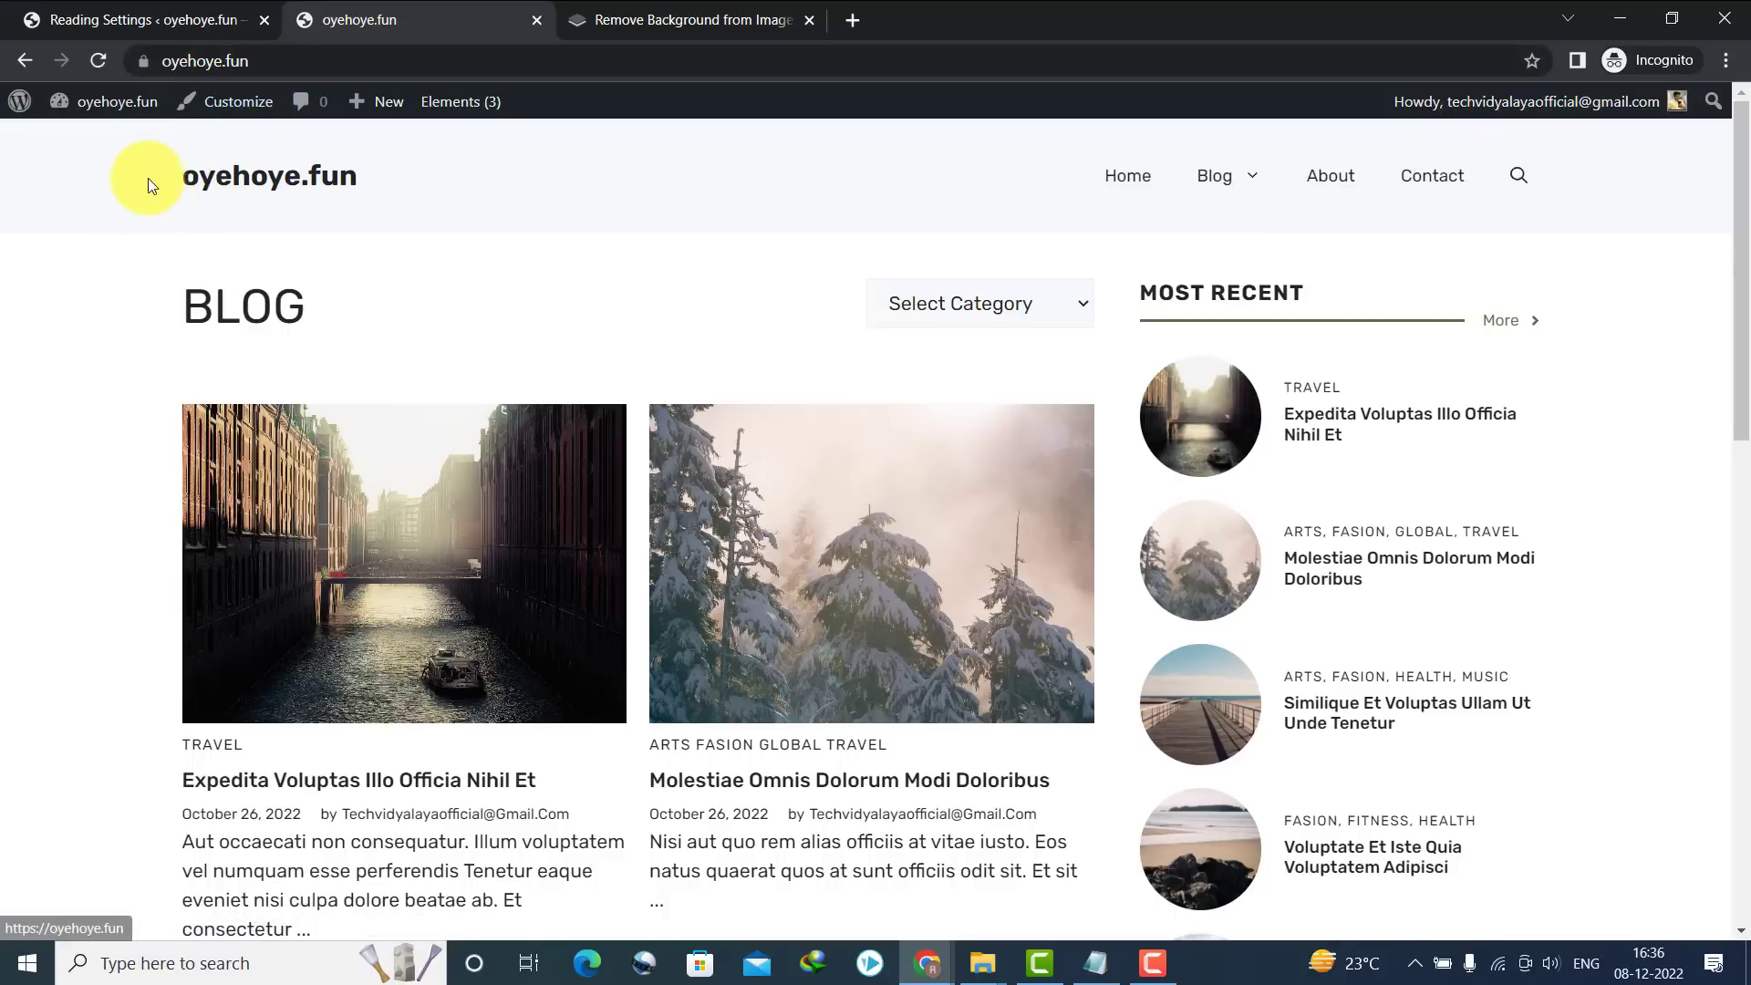
{"action": "left_click_drag", "start_coordinate": [151, 187], "coordinate": [463, 185]}
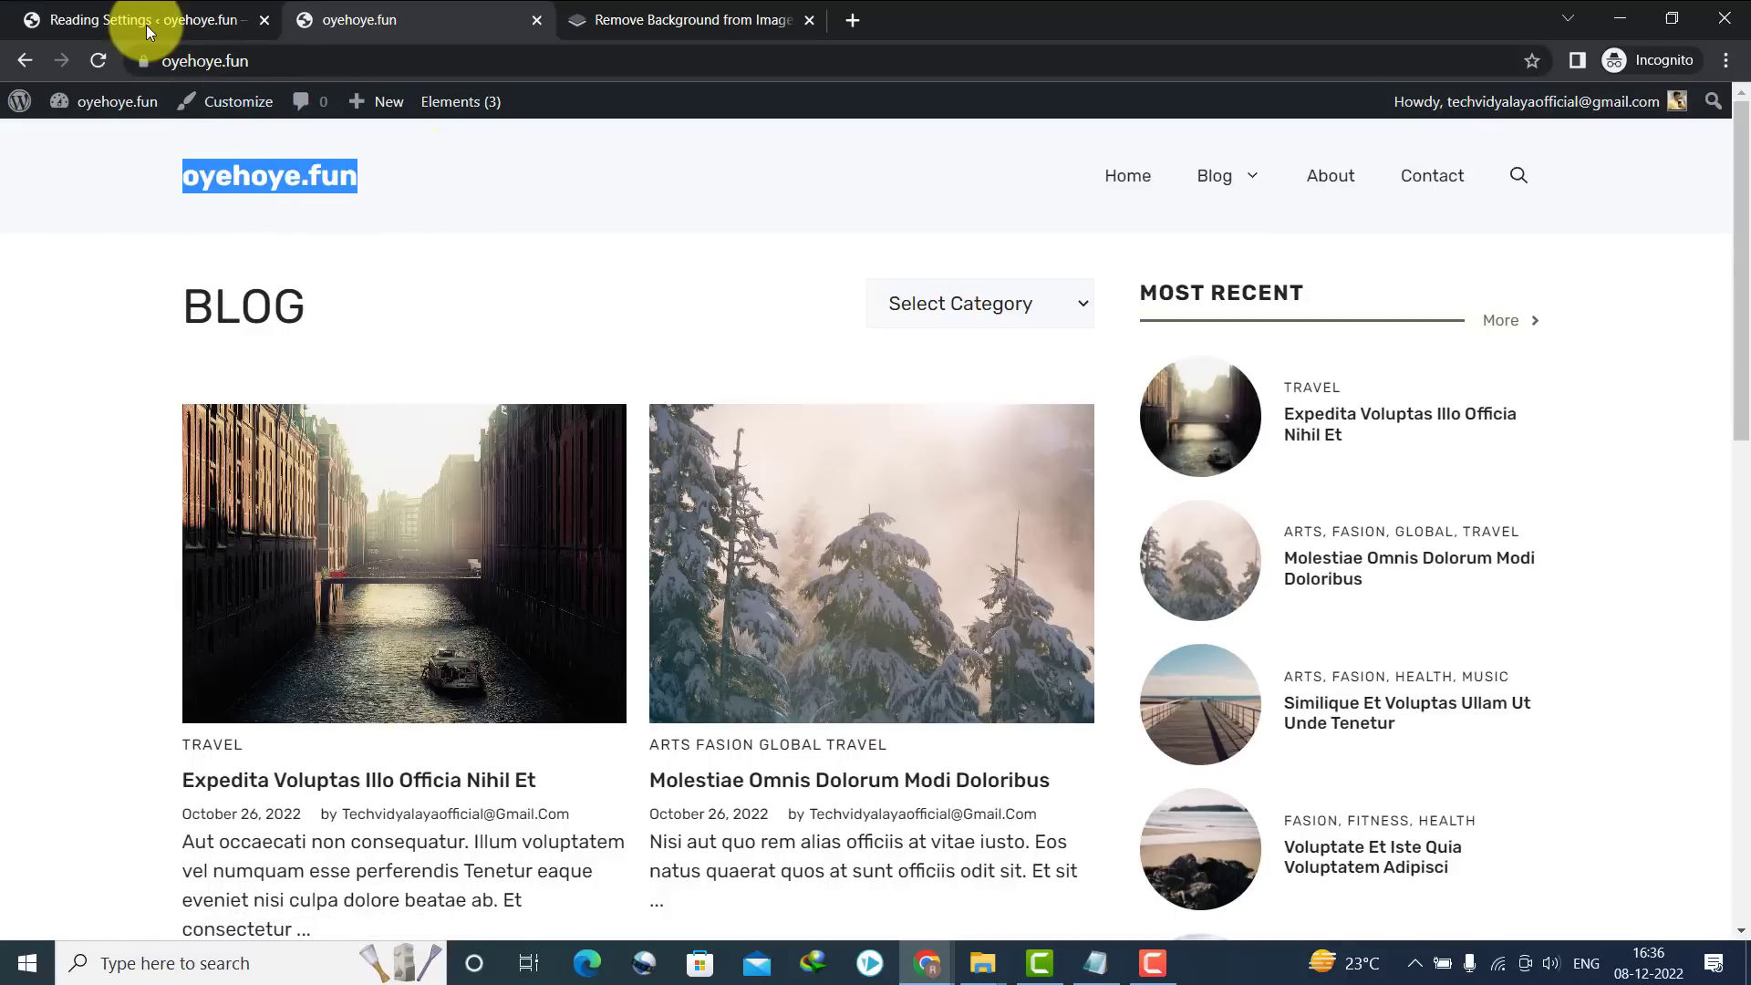
Change the site title to 'Oye Hoye' in the Customizer's Site Identity panel
{"action": "left_click", "coordinate": [228, 102]}
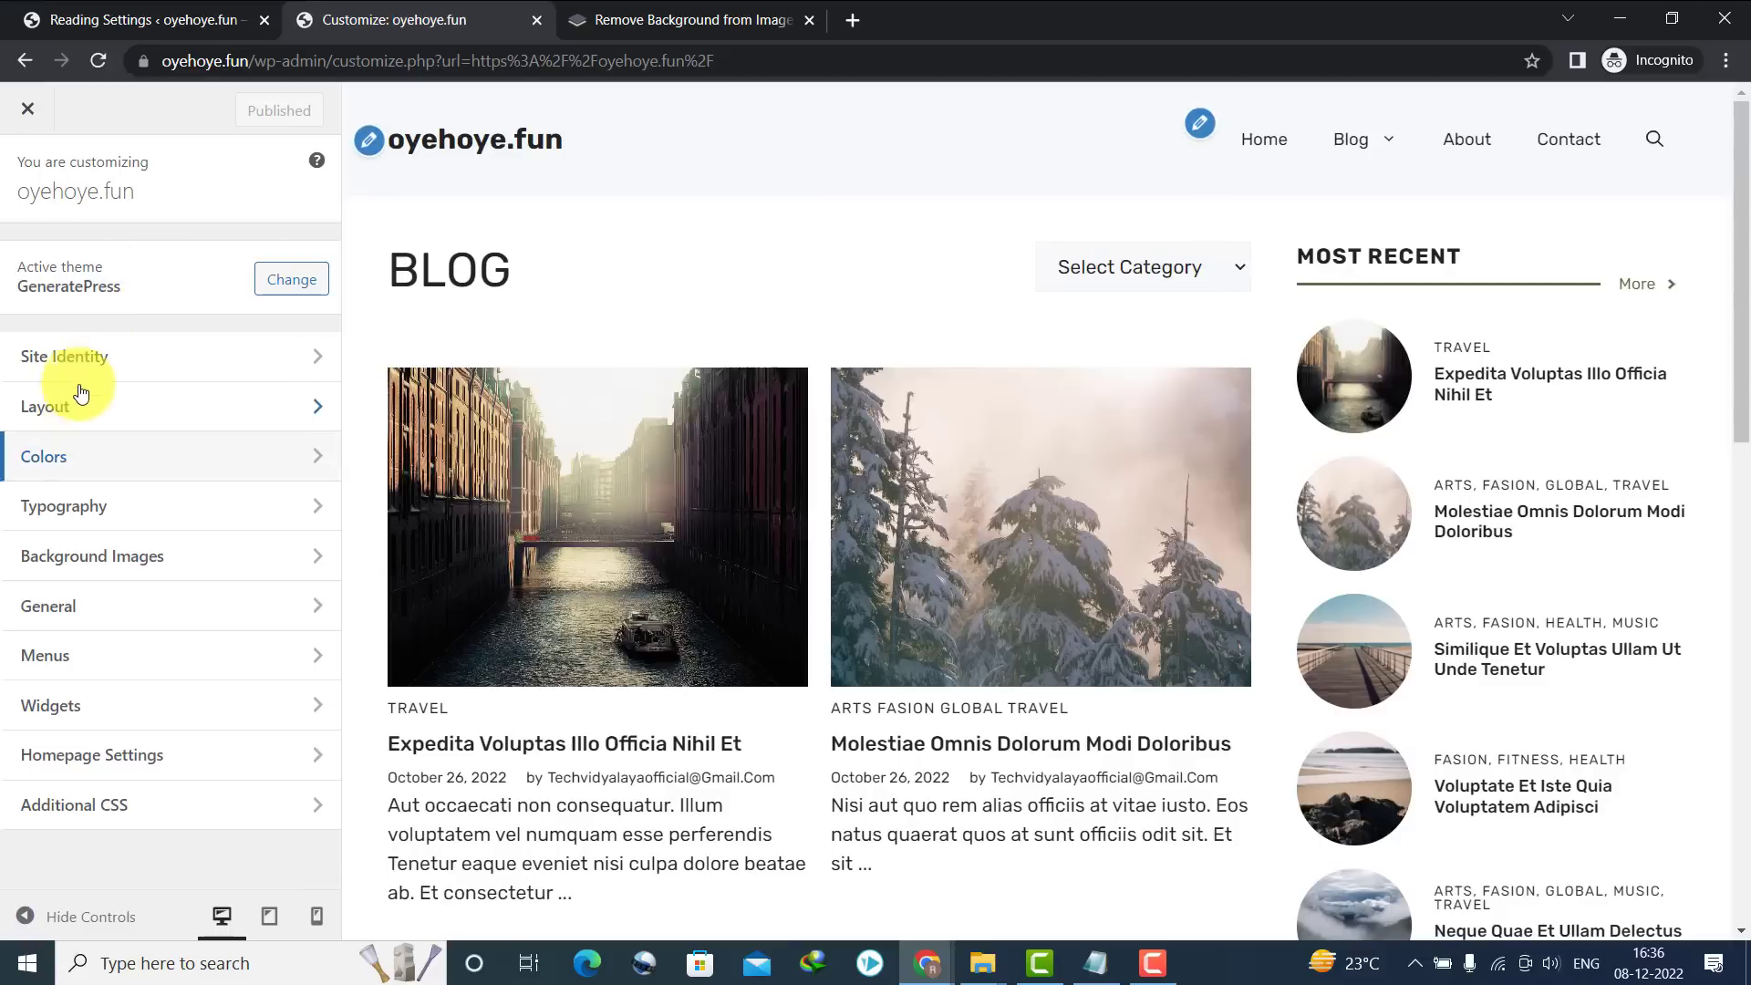
{"action": "left_click", "coordinate": [81, 363]}
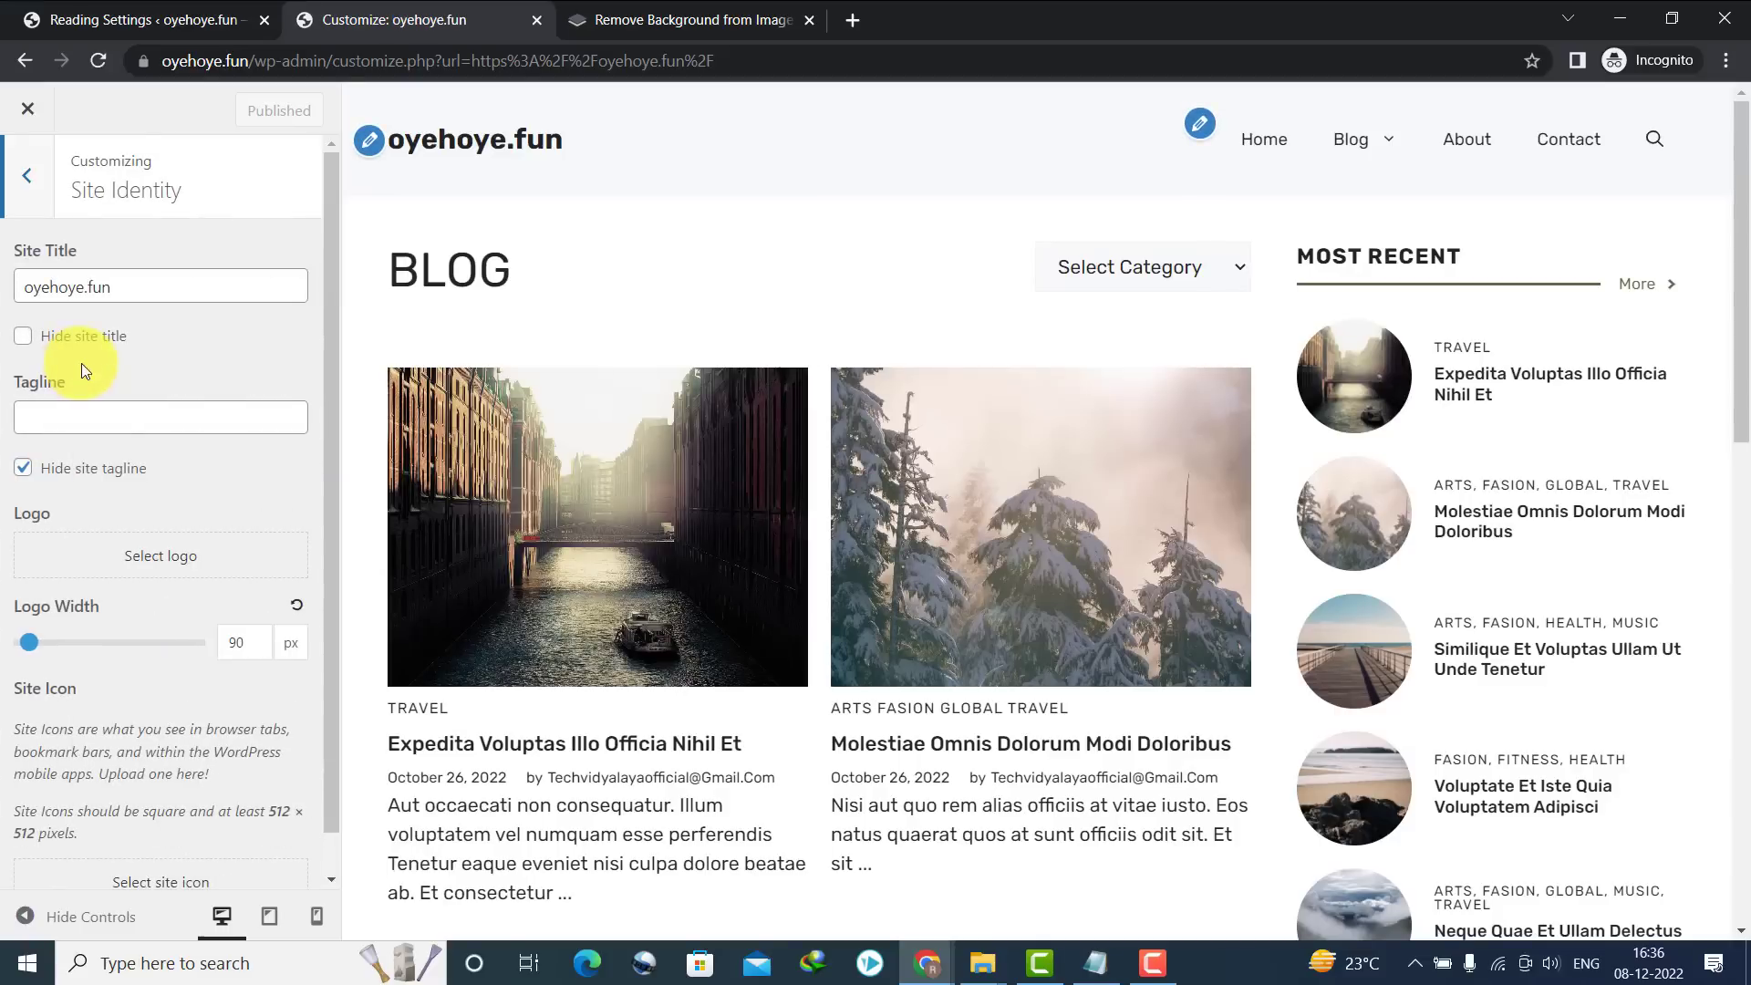
{"action": "left_click", "coordinate": [133, 283]}
{"action": "left_click_drag", "start_coordinate": [133, 283], "coordinate": [3, 262]}
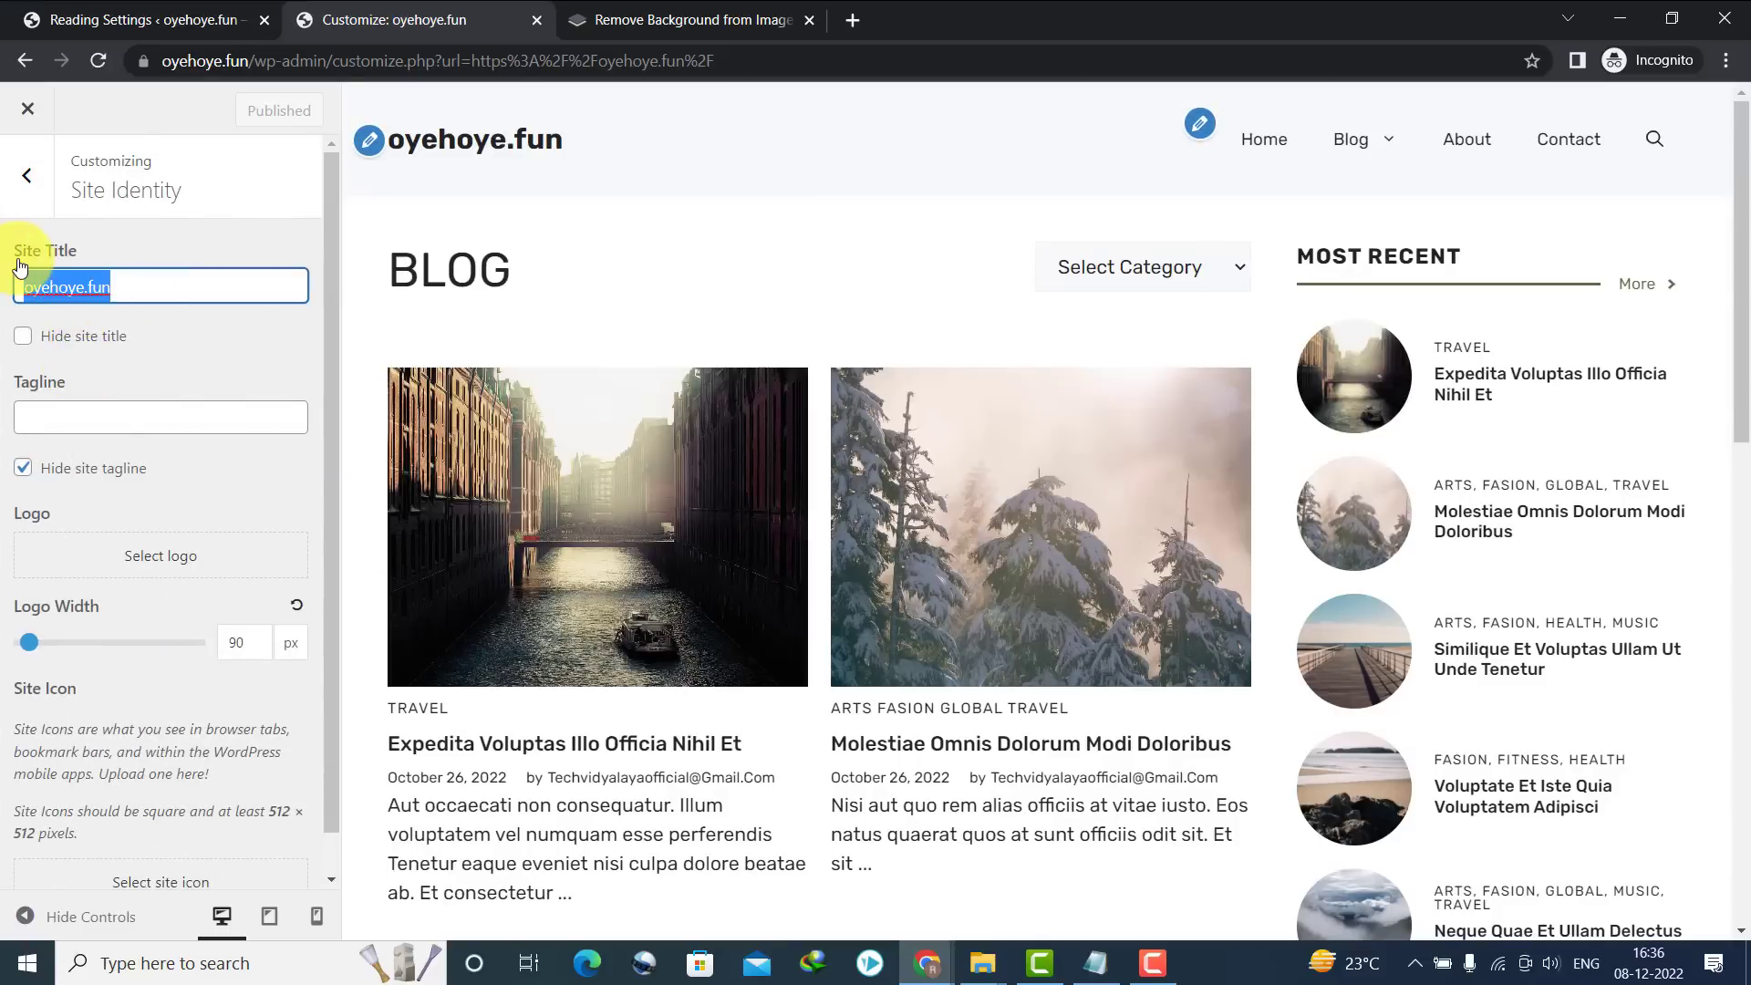
{"action": "type", "text": "Oye Hoye"}
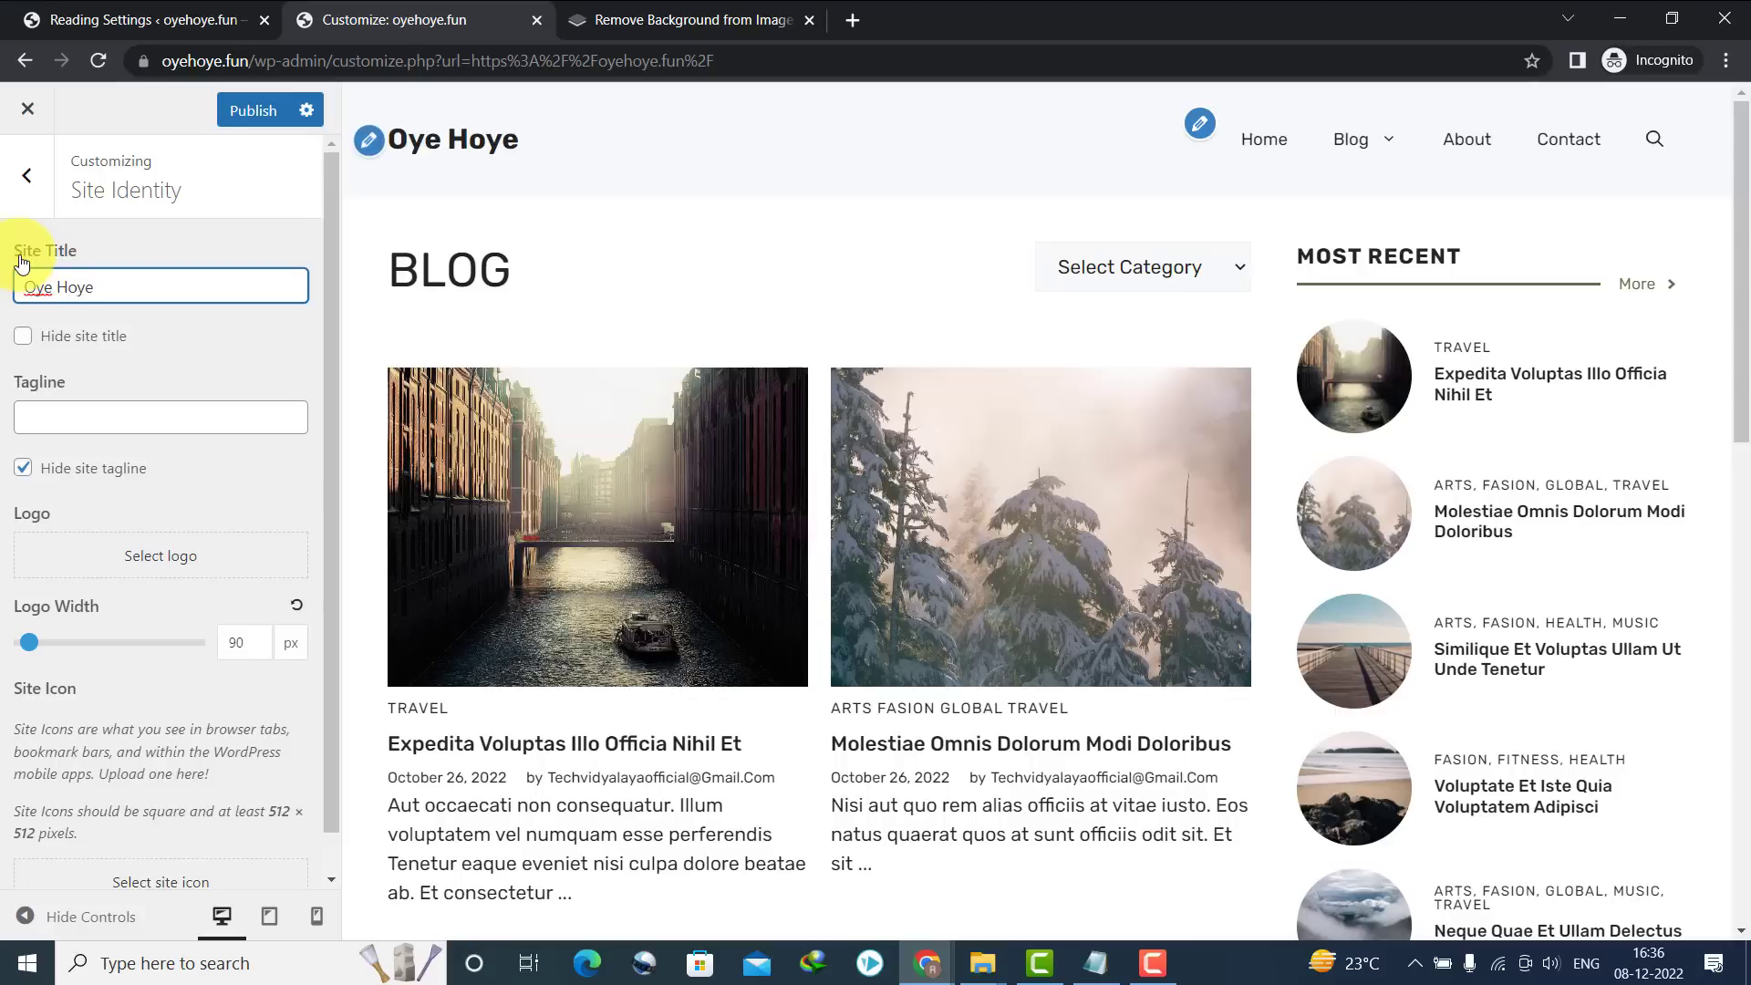
{"action": "left_click_drag", "start_coordinate": [158, 60], "coordinate": [215, 59]}
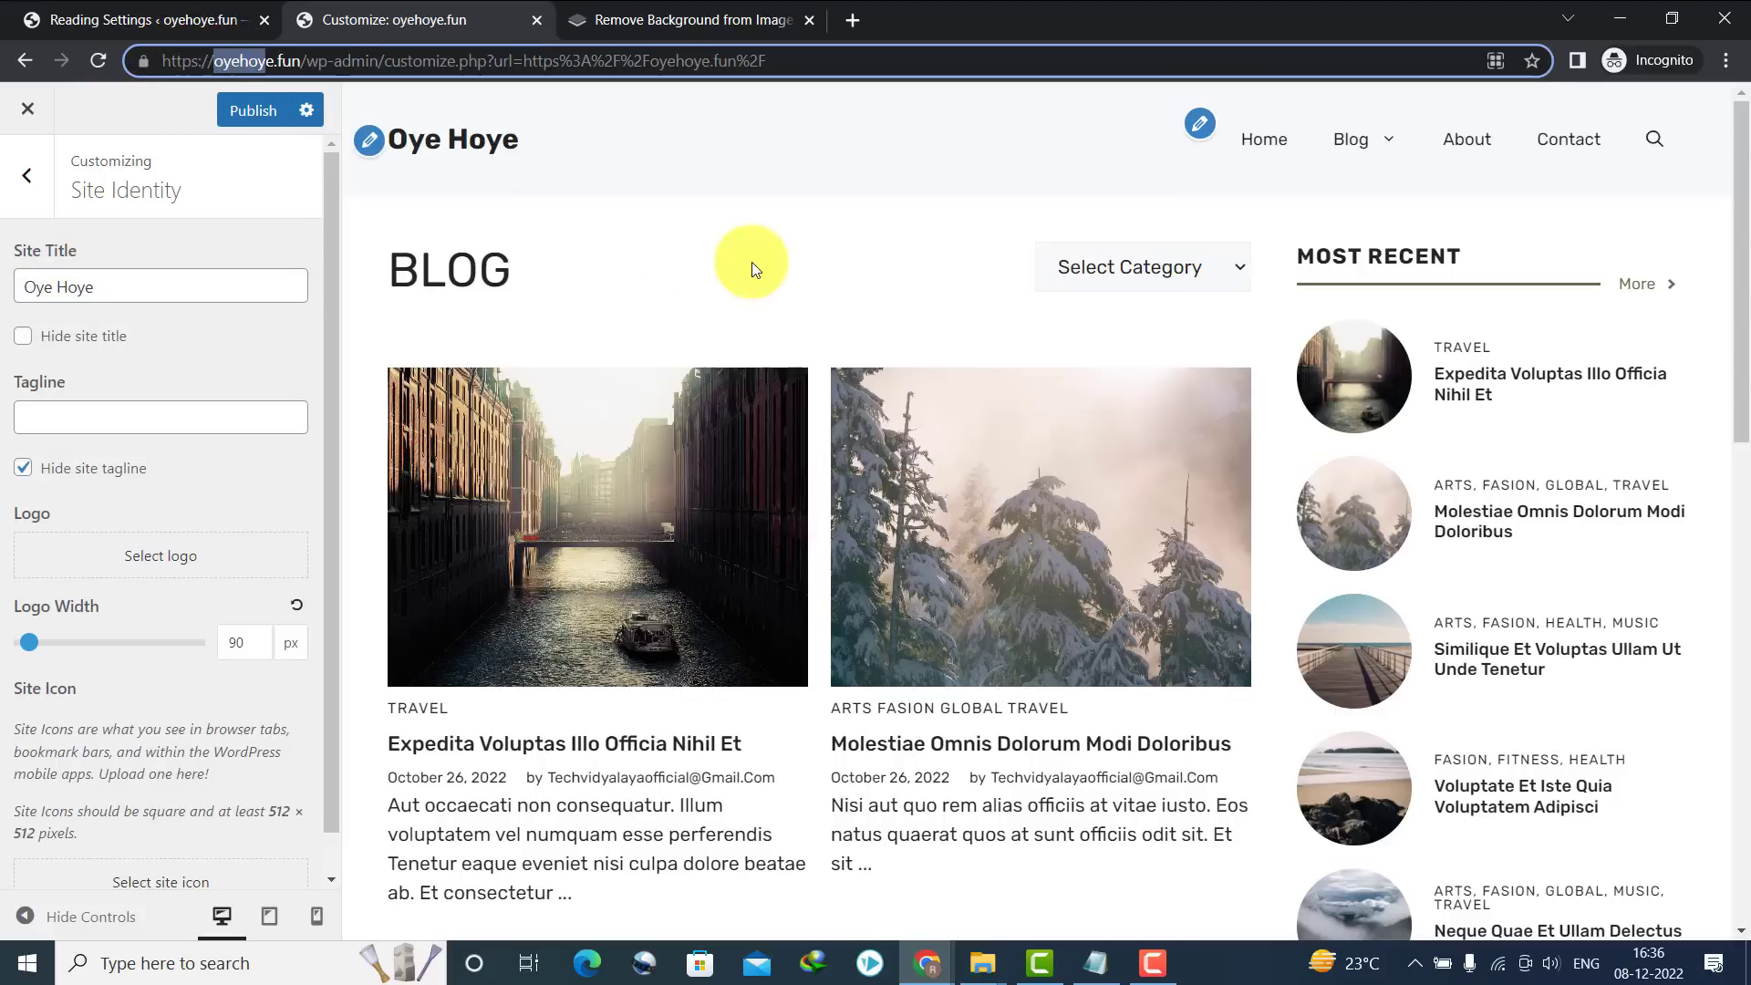
Set and display the tagline 'Health, Fitness & Wellness', publish, and close the Customizer
{"action": "left_click", "coordinate": [76, 408]}
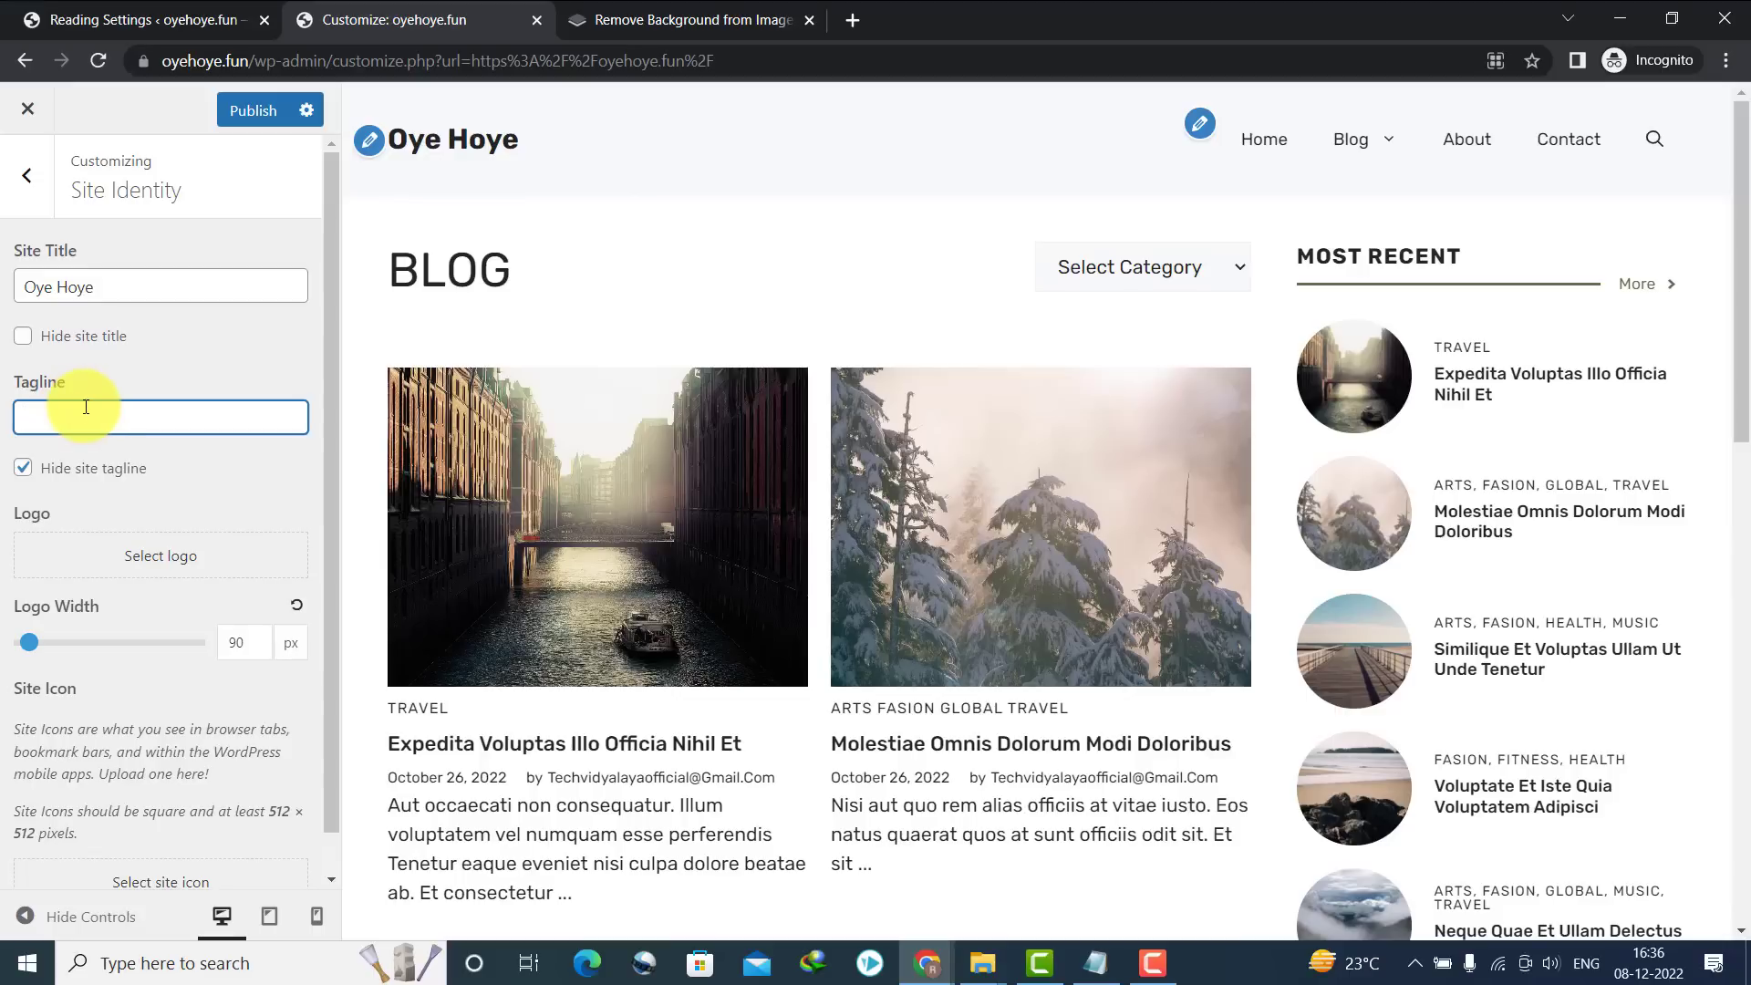
{"action": "type", "text": "Health"}
{"action": "left_click", "coordinate": [23, 466]}
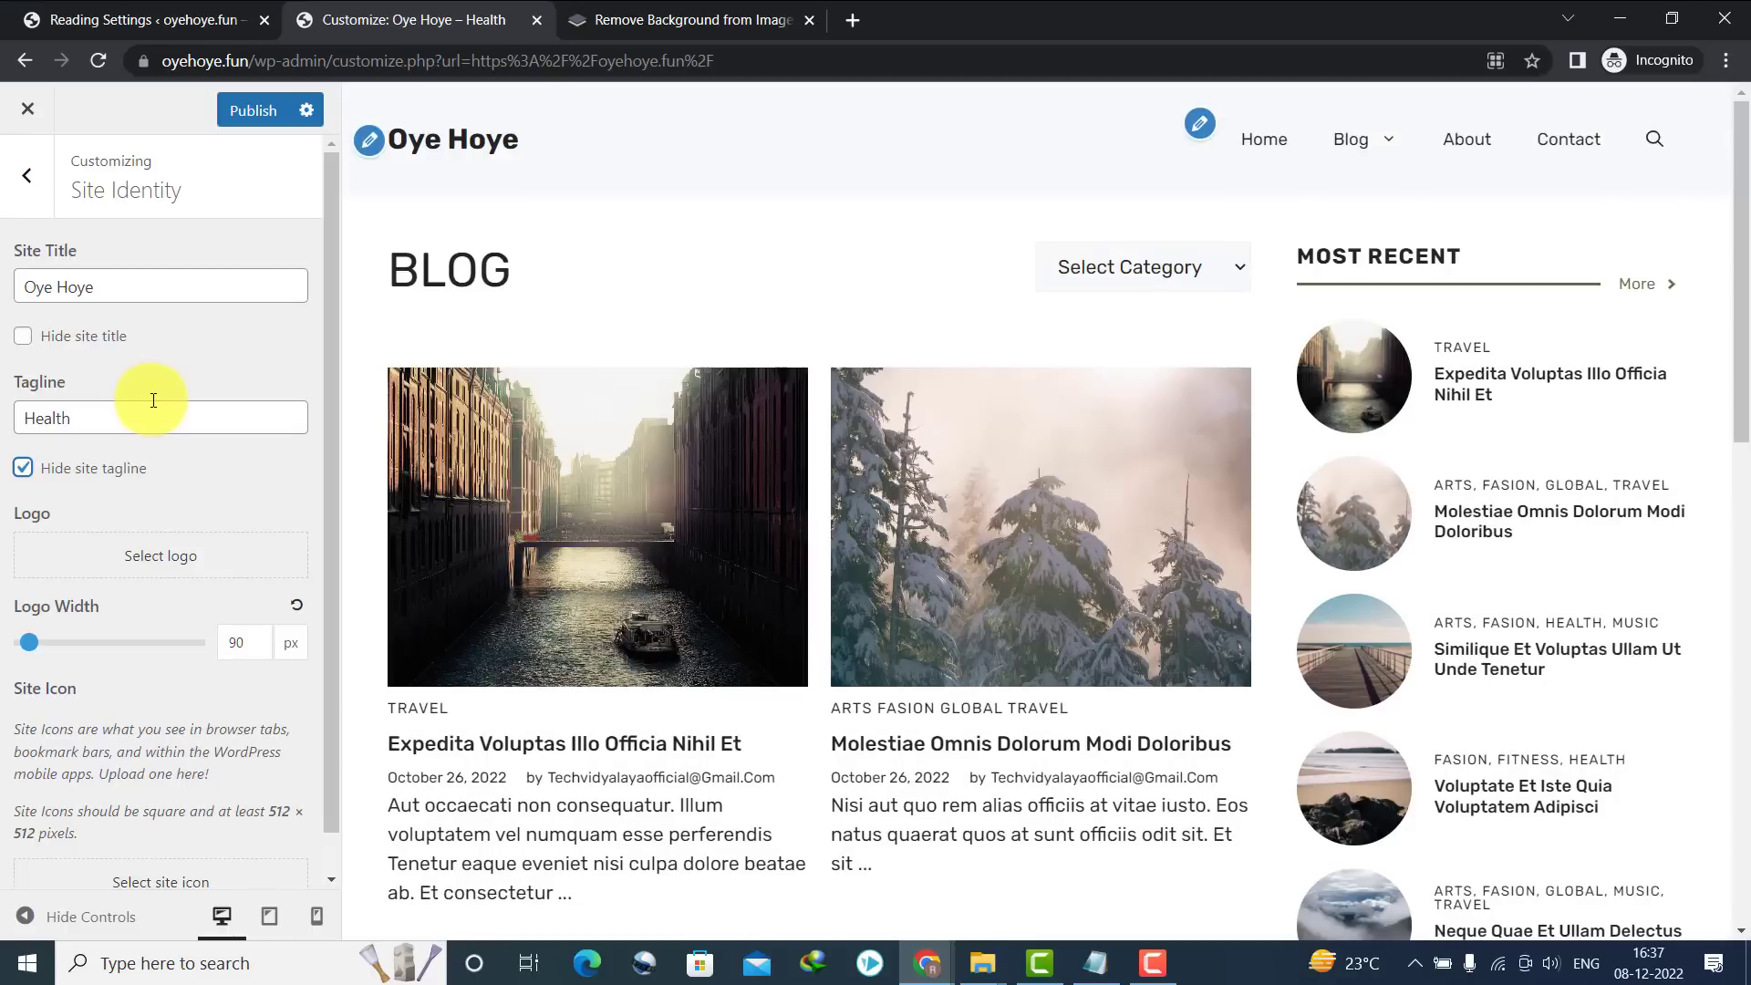
{"action": "left_click", "coordinate": [122, 410]}
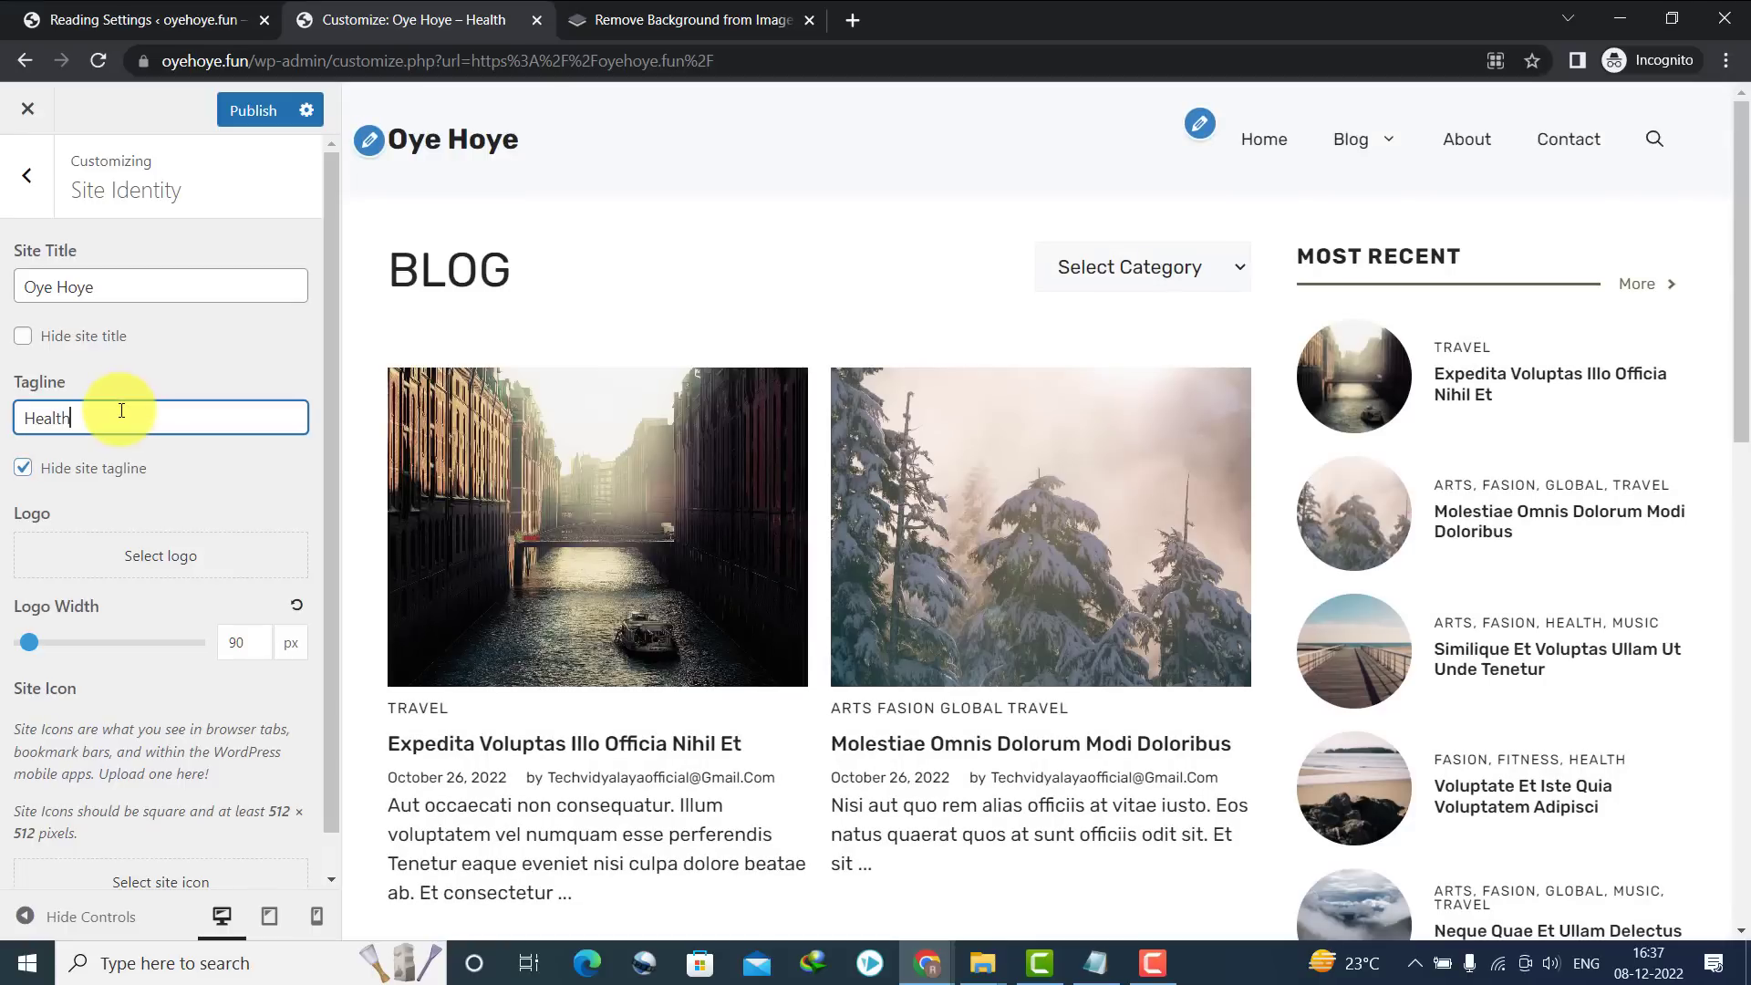
{"action": "type", "text": ", Fitness & Wellness"}
{"action": "left_click", "coordinate": [23, 467]}
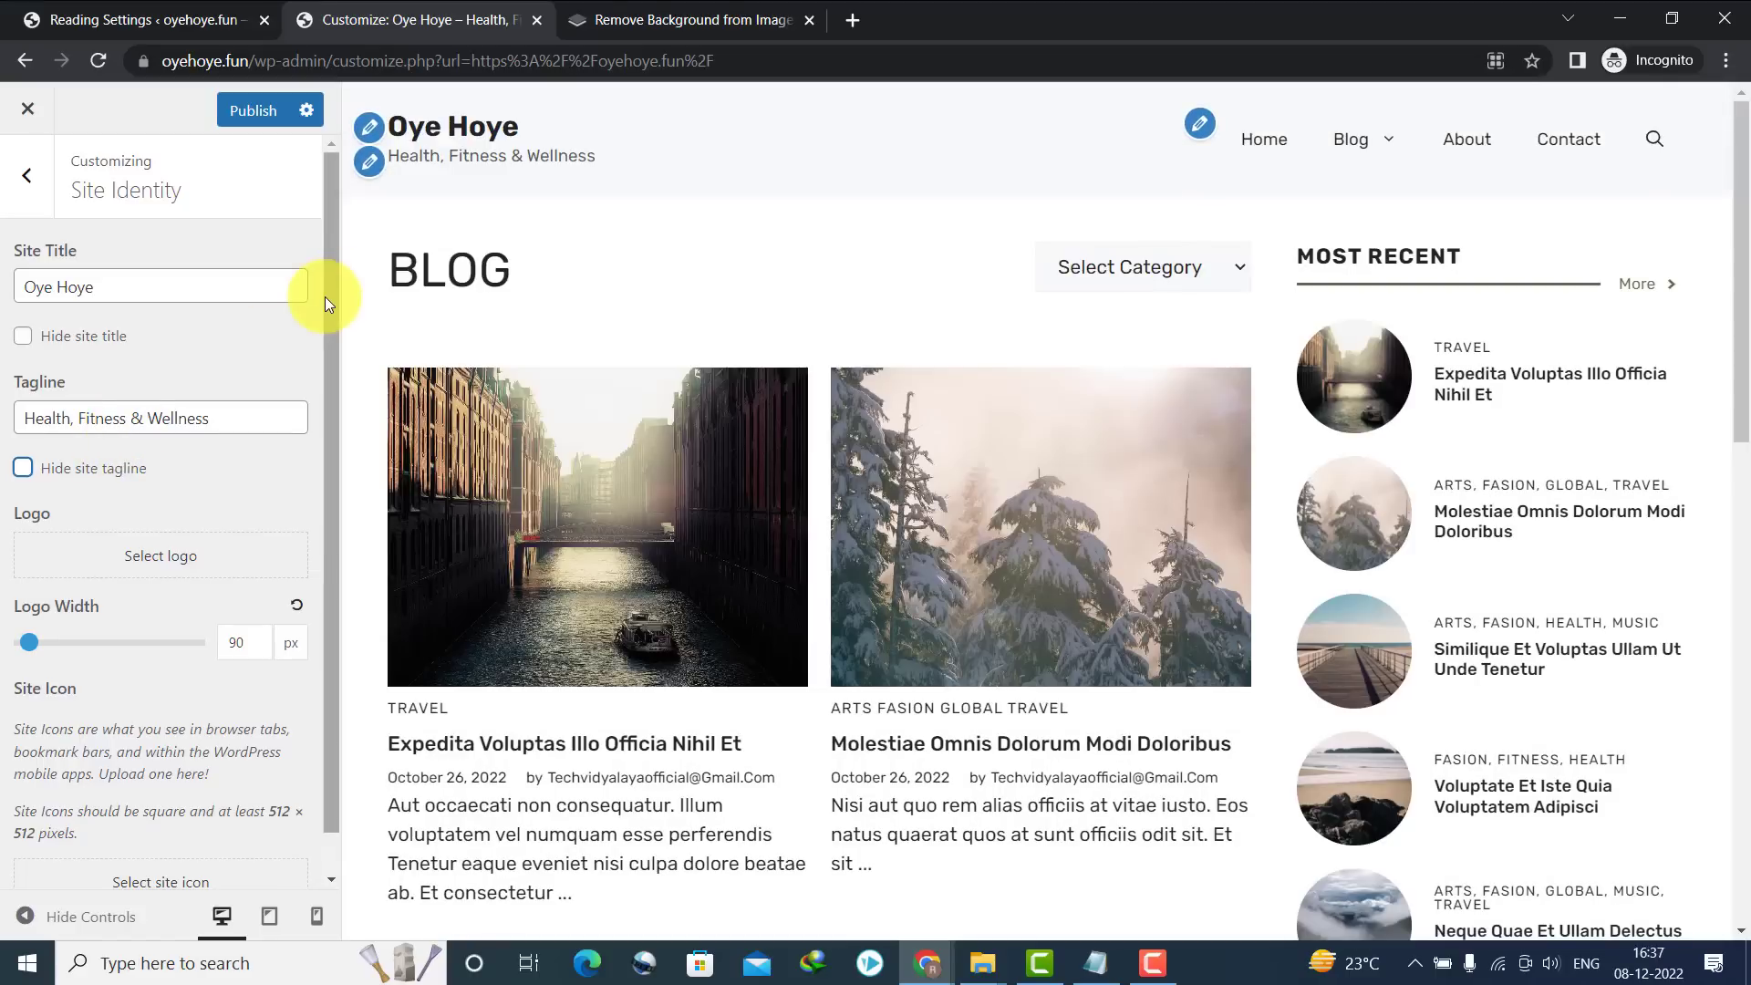
{"action": "left_click", "coordinate": [235, 110]}
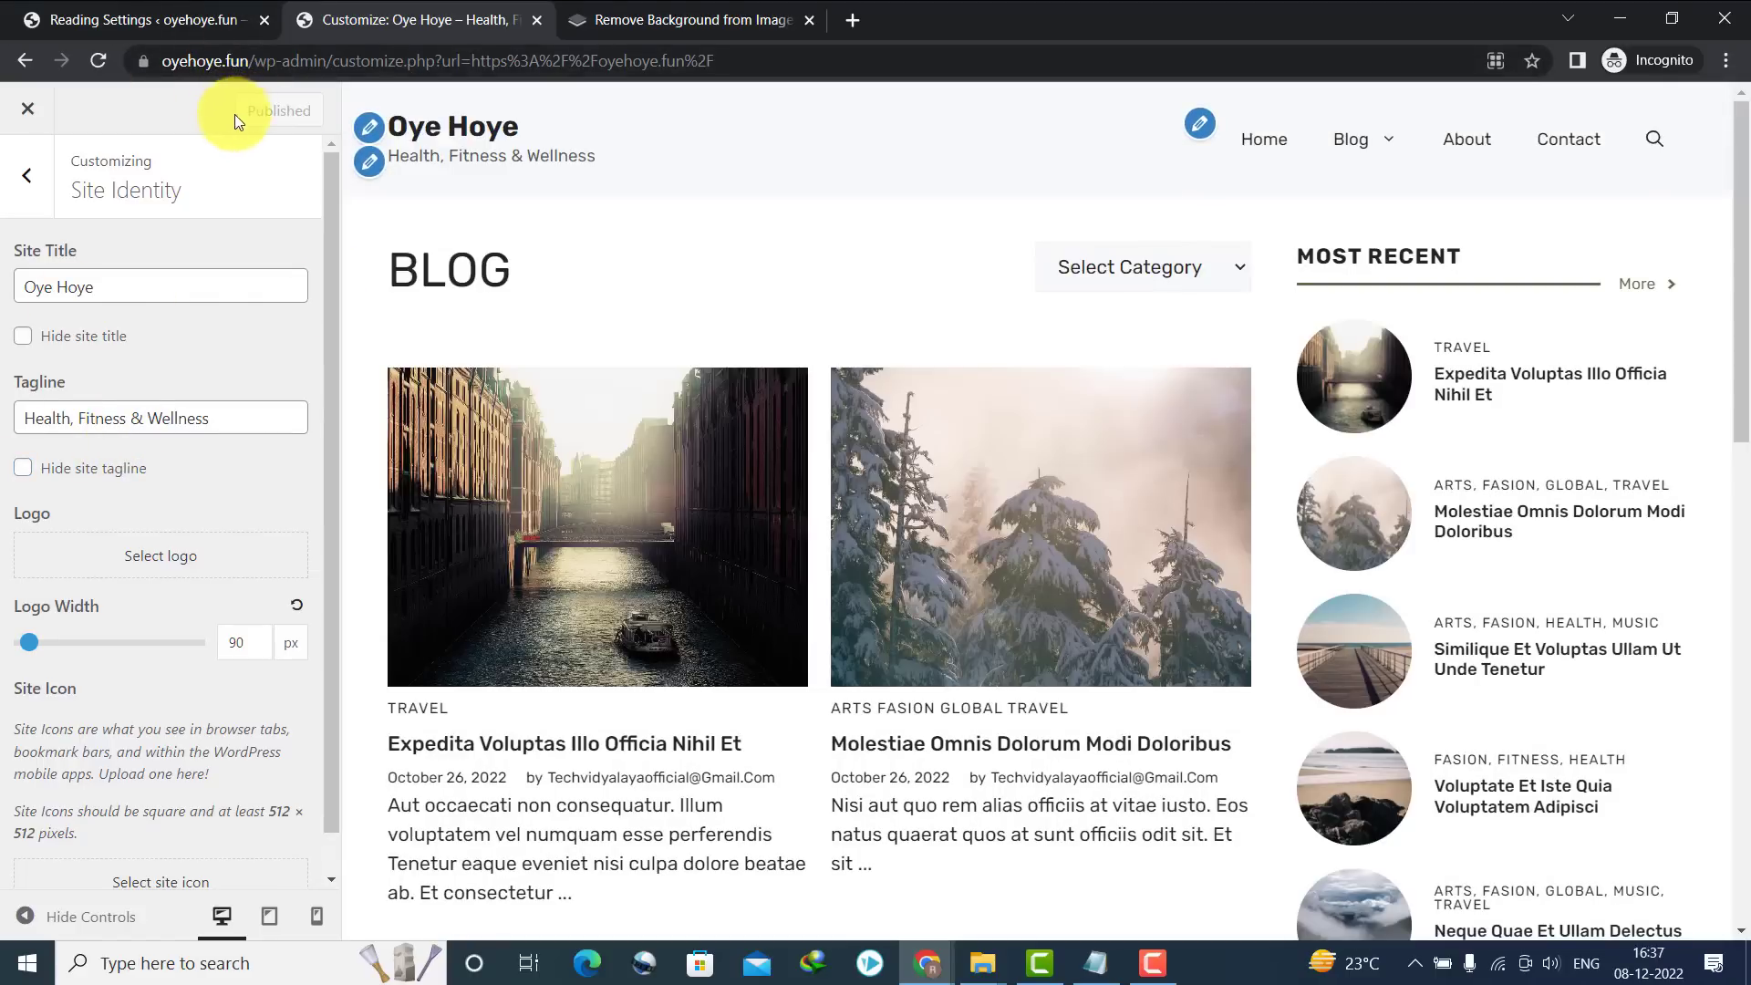
{"action": "left_click", "coordinate": [28, 110]}
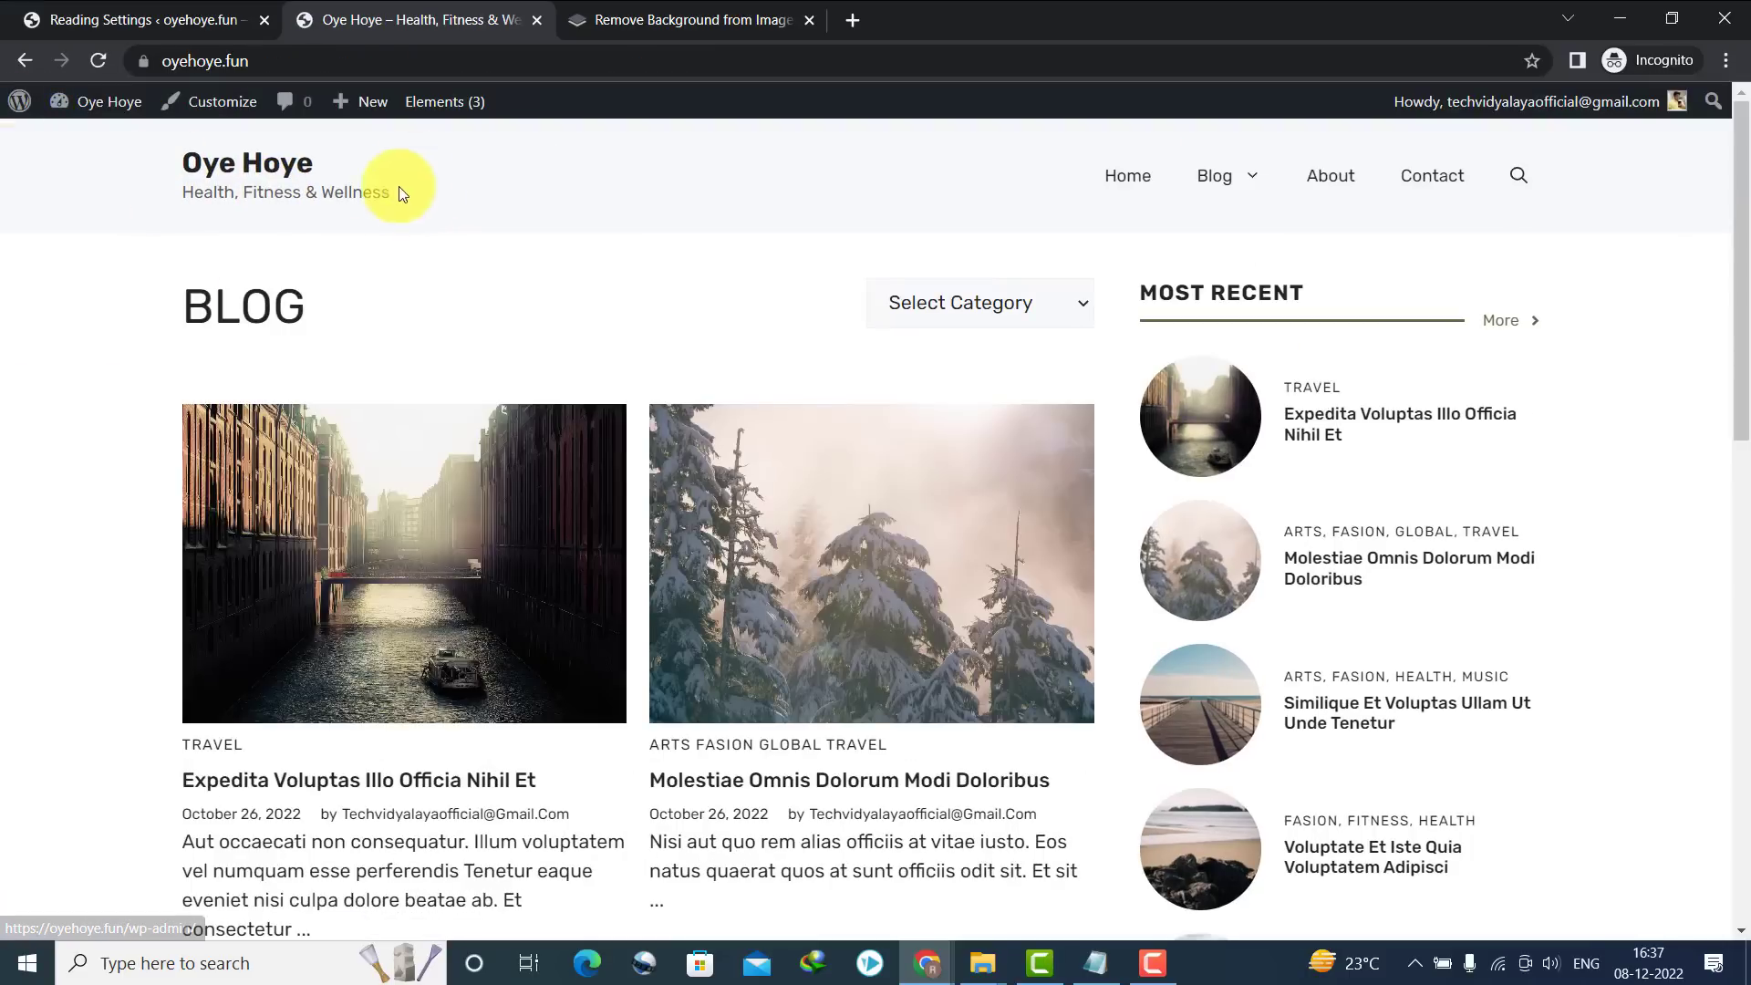
Preview the site at mobile width, toggle the hamburger menu, then restore full width and scroll to the footer
{"action": "left_click", "coordinate": [1670, 20]}
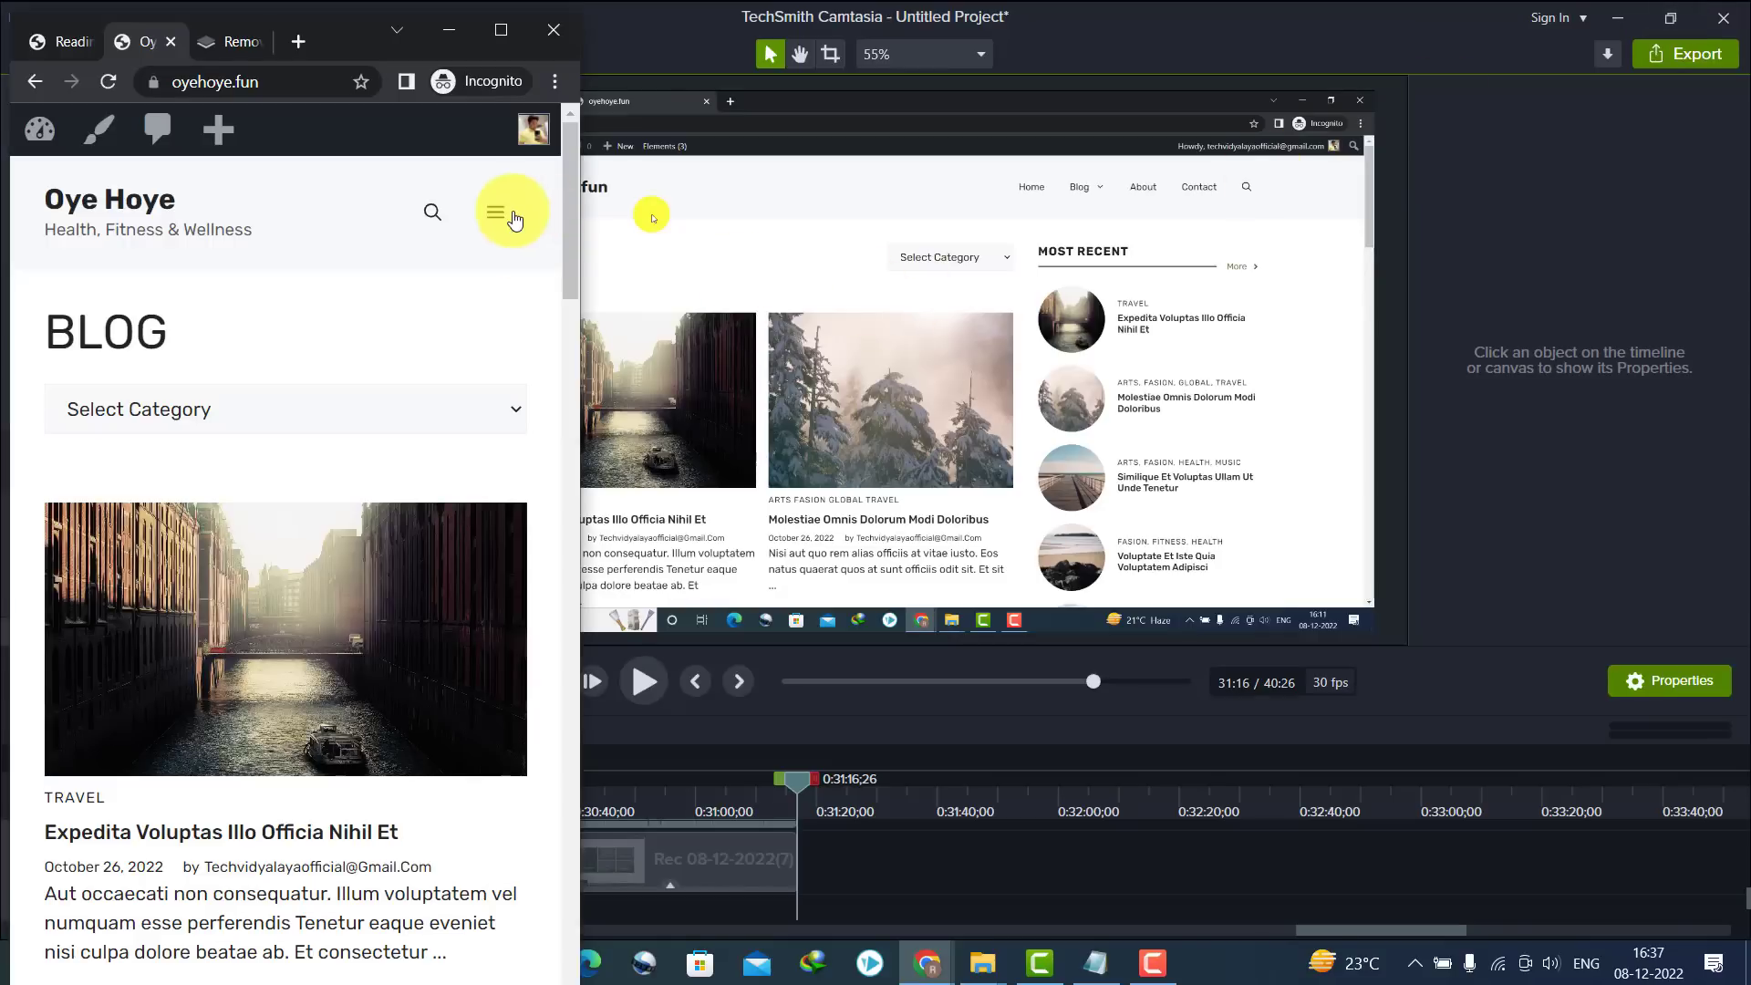
{"action": "left_click", "coordinate": [499, 223]}
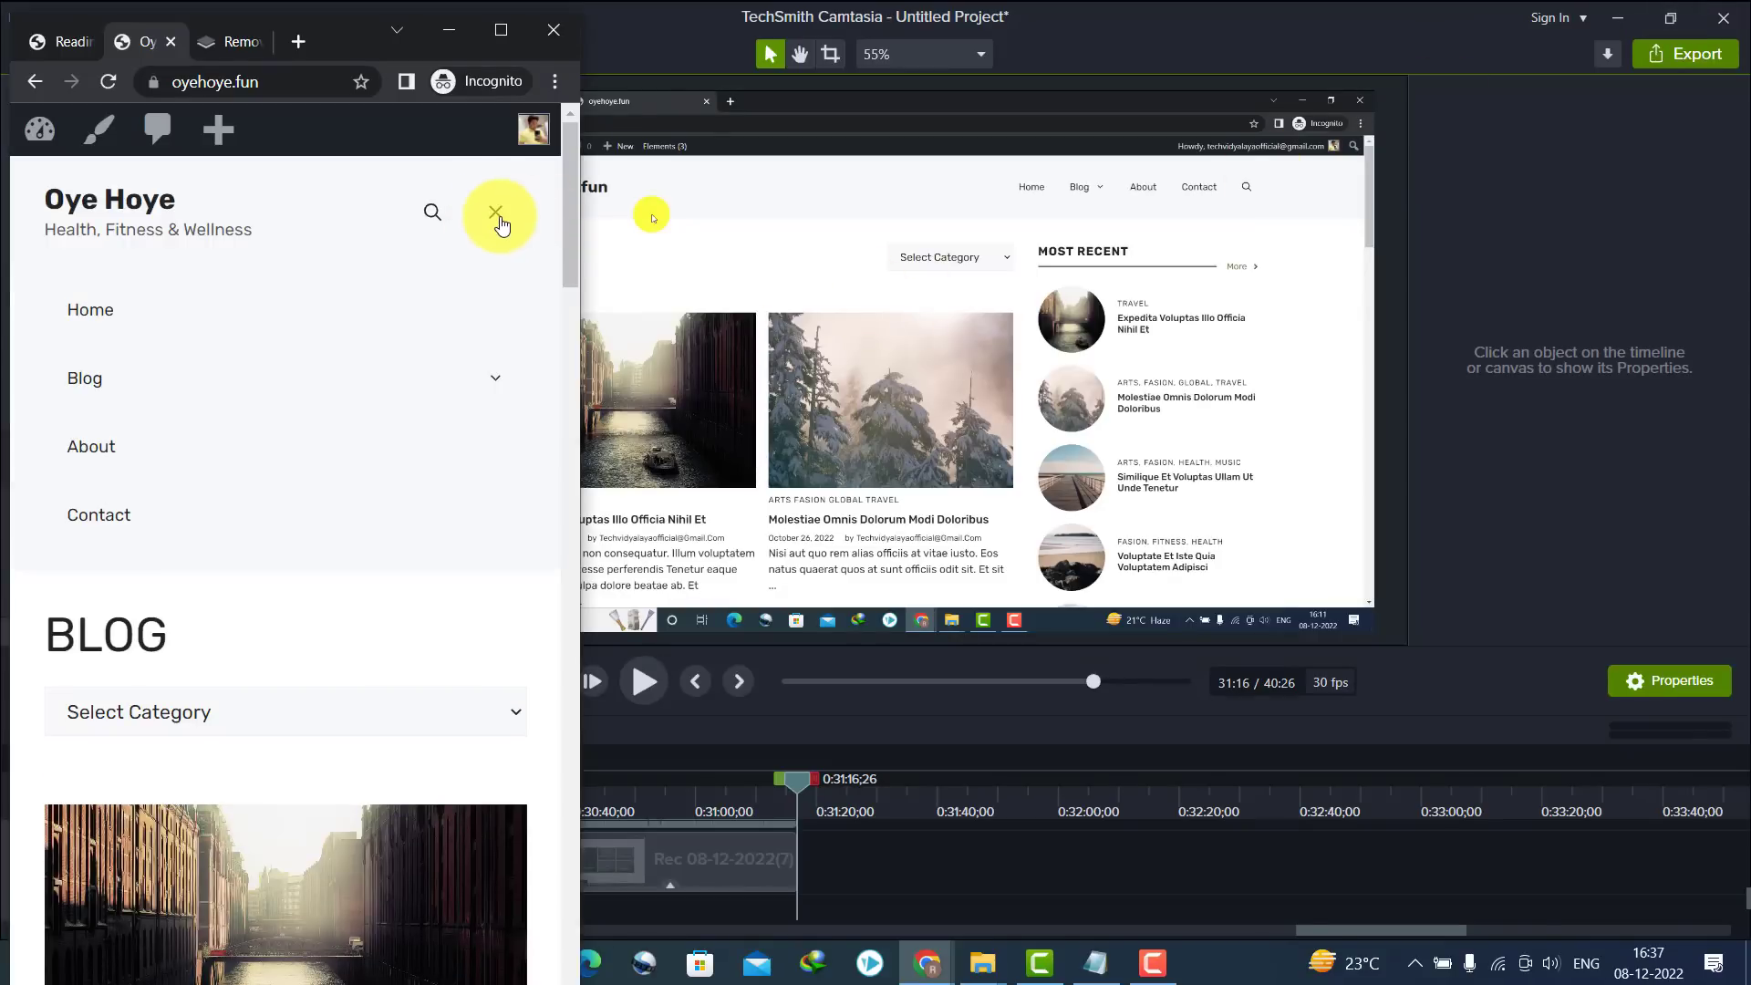
{"action": "left_click", "coordinate": [499, 222]}
{"action": "left_click_drag", "start_coordinate": [574, 270], "coordinate": [529, 44]}
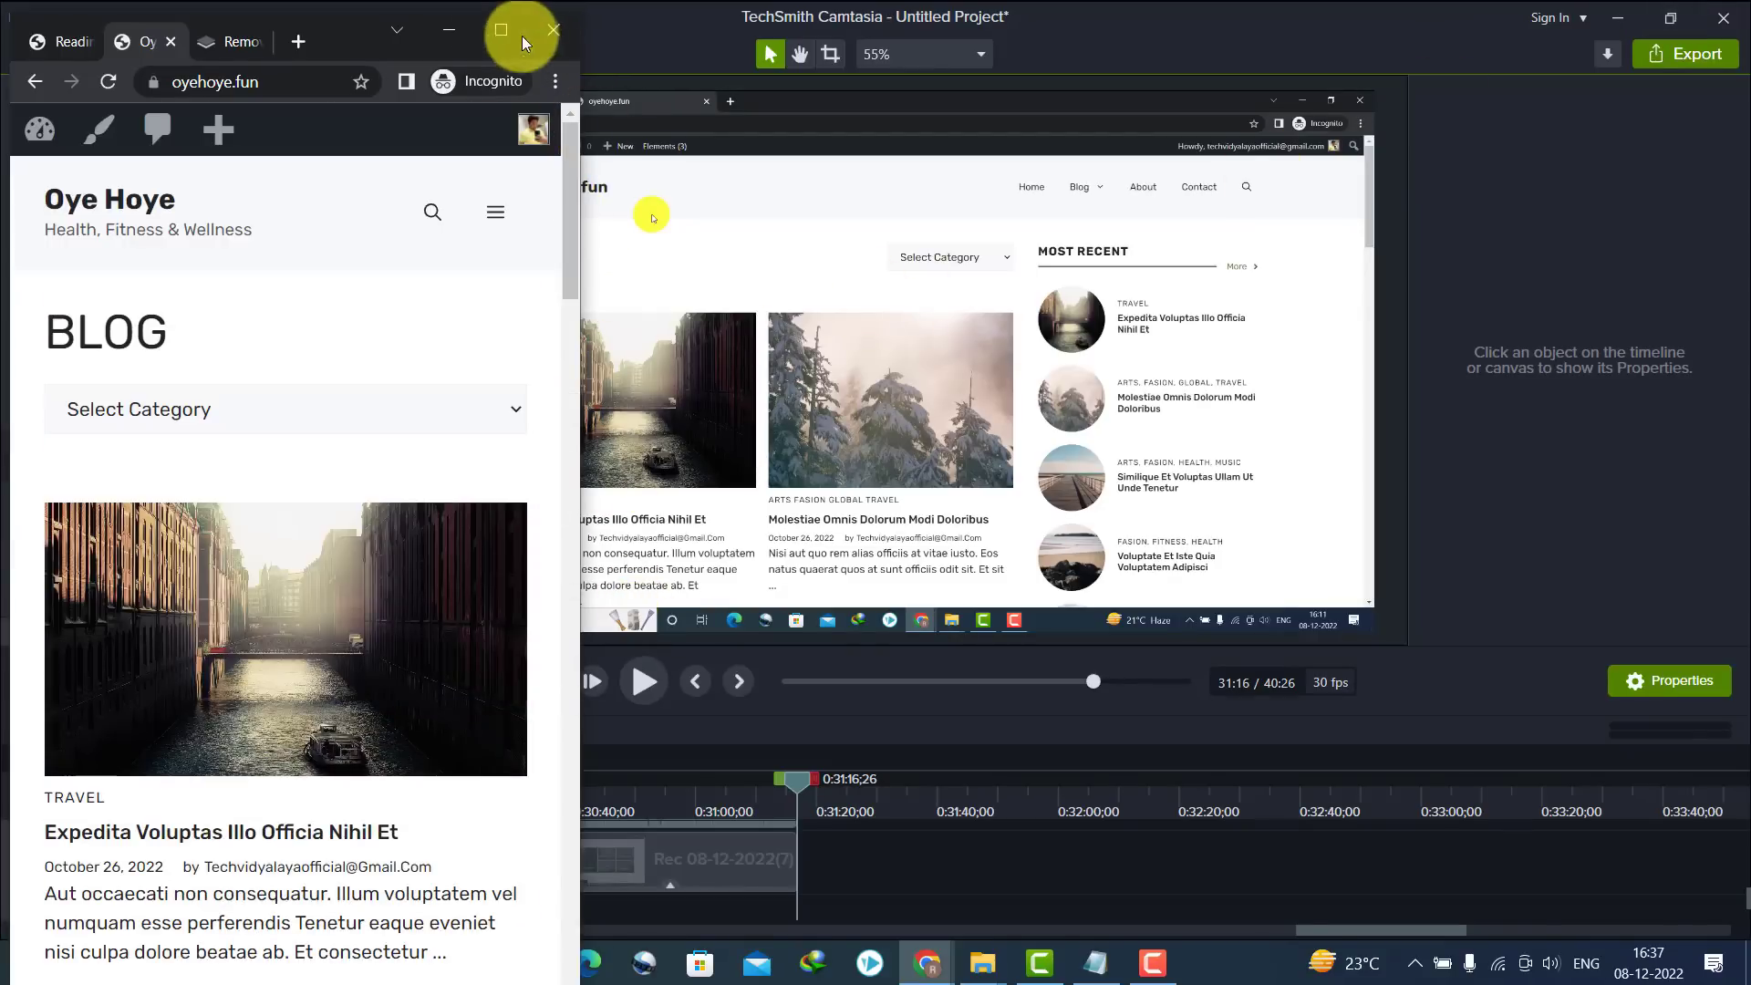
{"action": "left_click", "coordinate": [526, 38]}
{"action": "left_click_drag", "start_coordinate": [1737, 273], "coordinate": [1735, 837]}
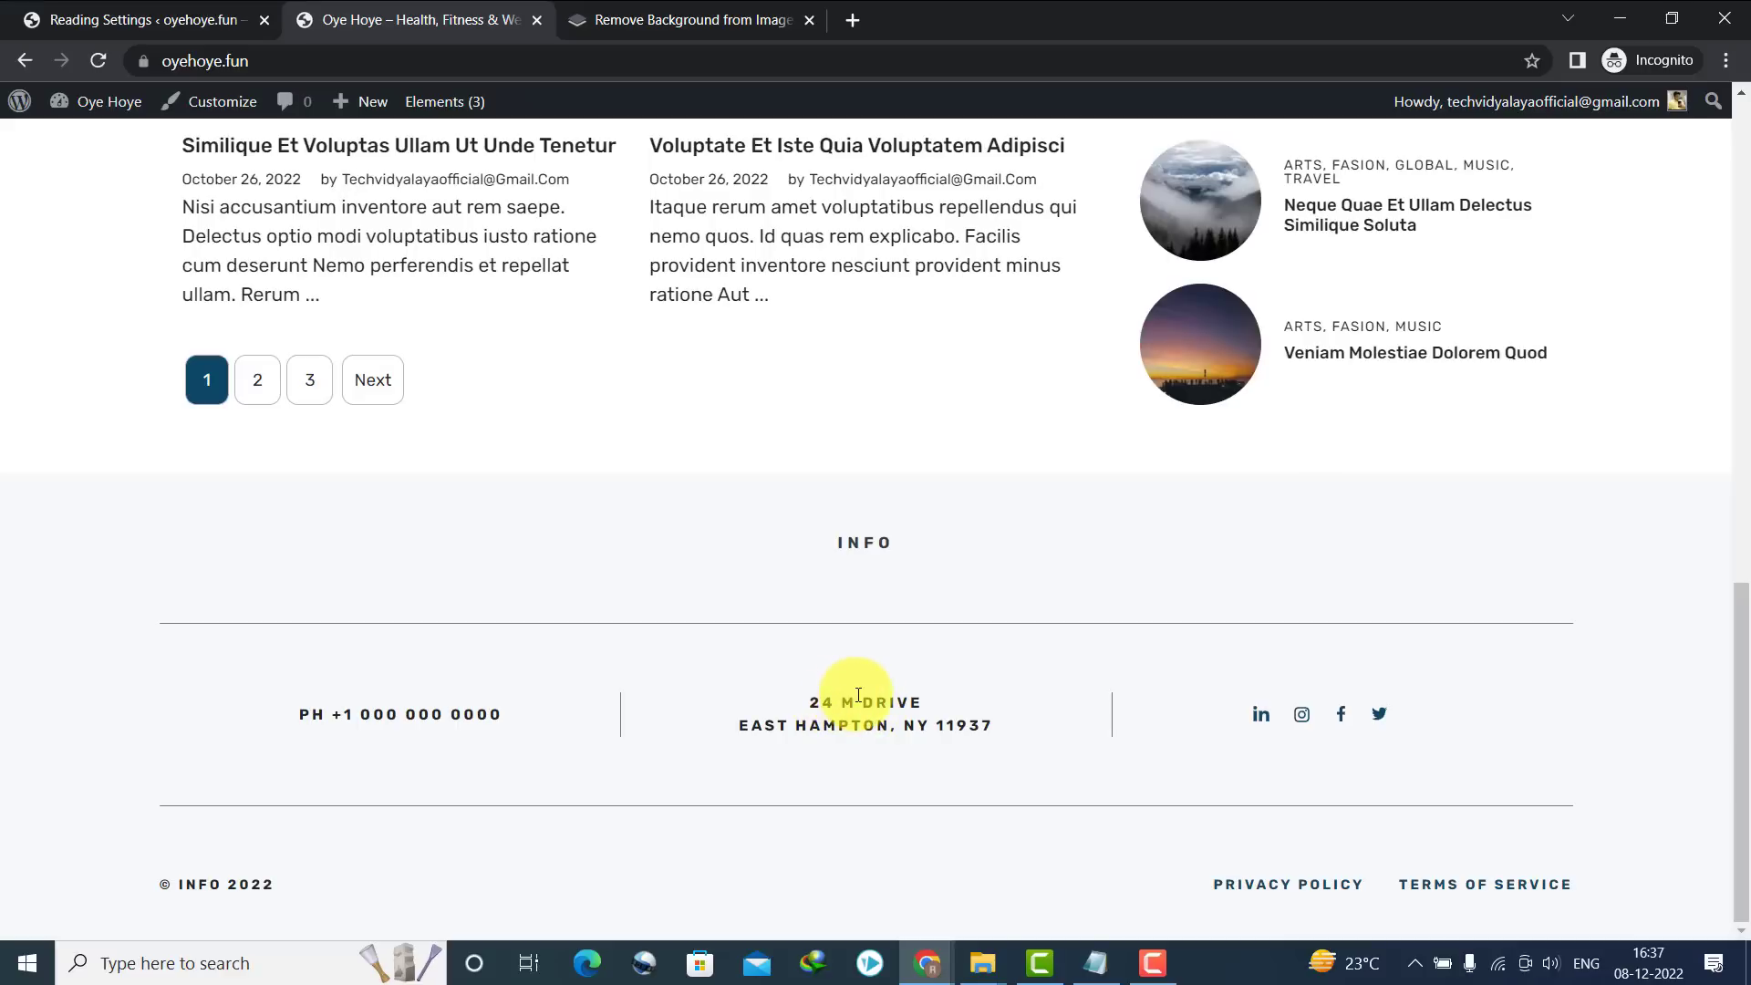
{"action": "mouse_move", "coordinate": [441, 105]}
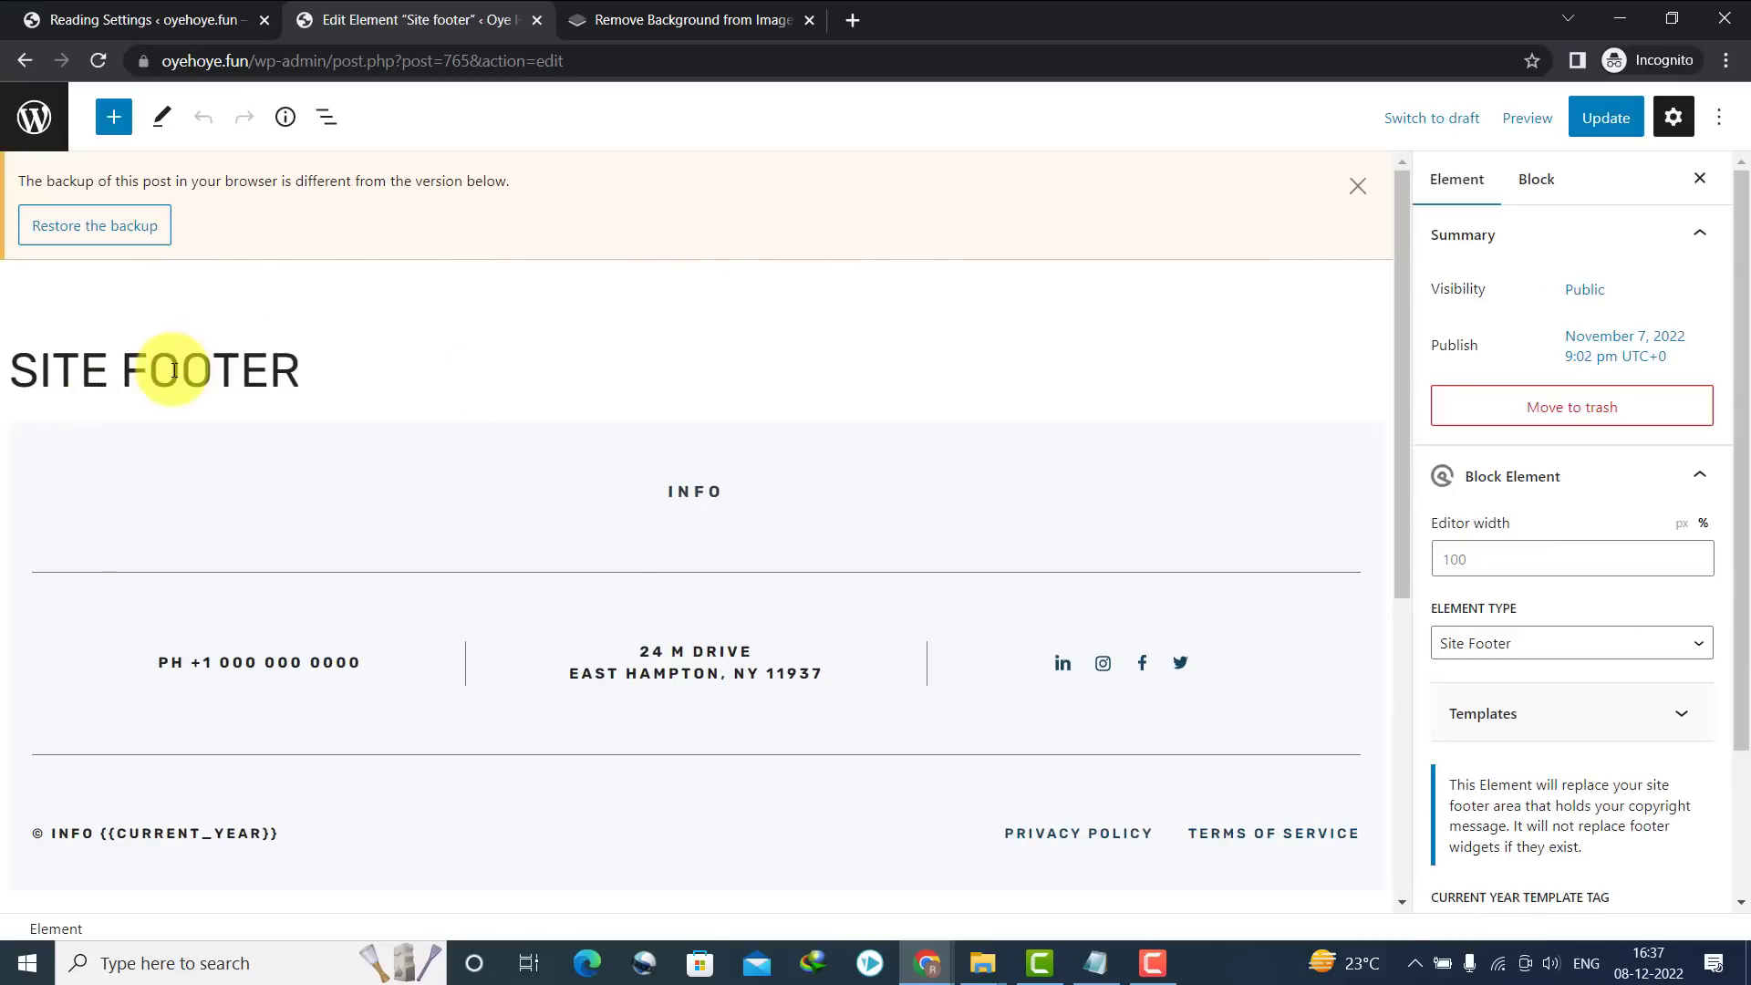
Change the footer's INFO heading to 'OYE HOYE'
{"action": "double_click", "coordinate": [678, 494]}
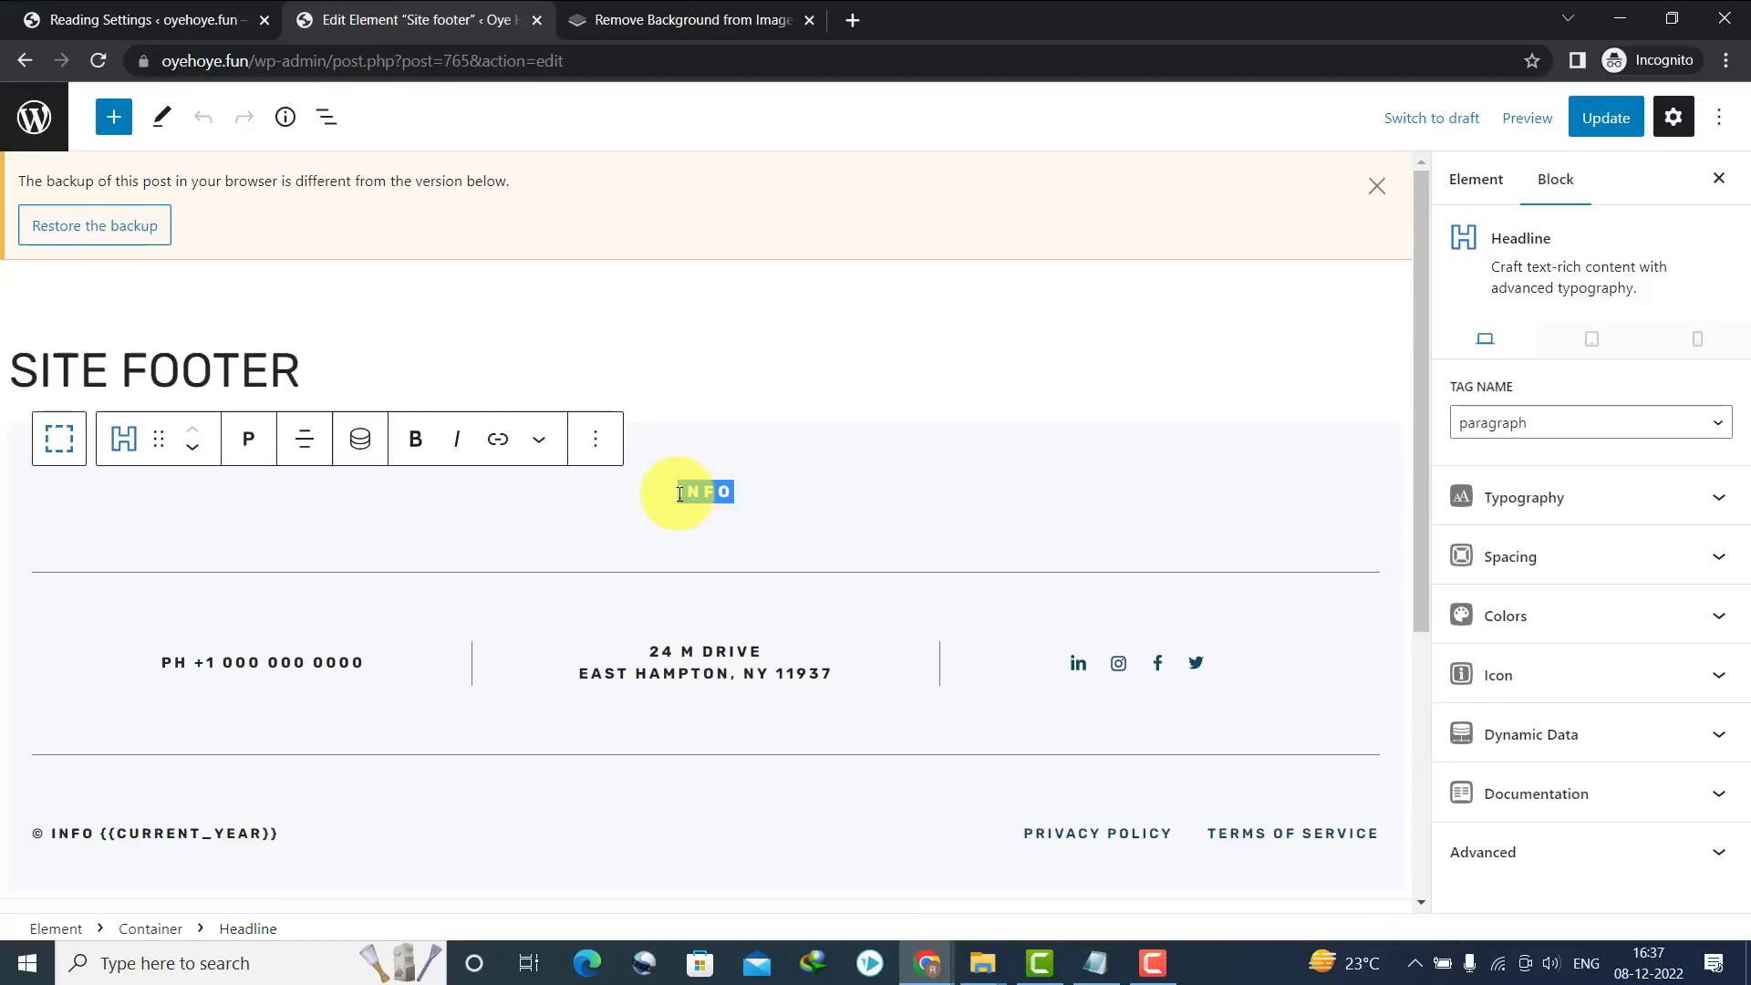
{"action": "type", "text": "OYE HOYW"}
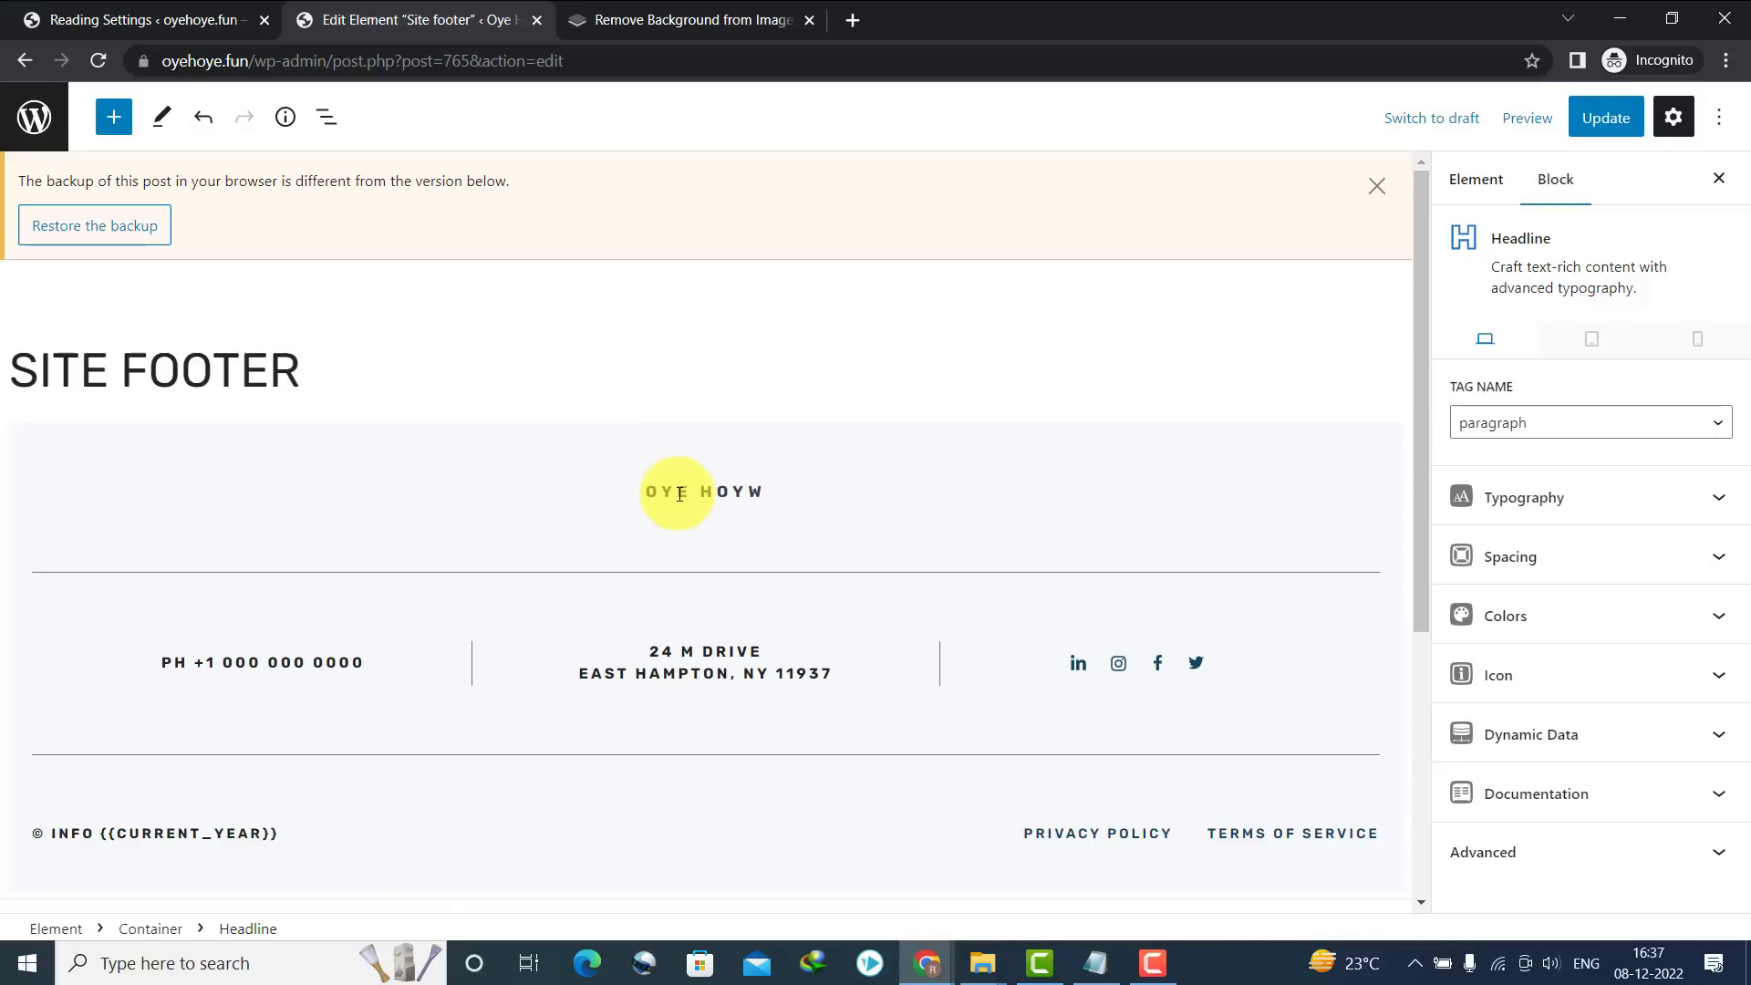
{"action": "key", "text": "BackSpace"}
{"action": "type", "text": "E"}
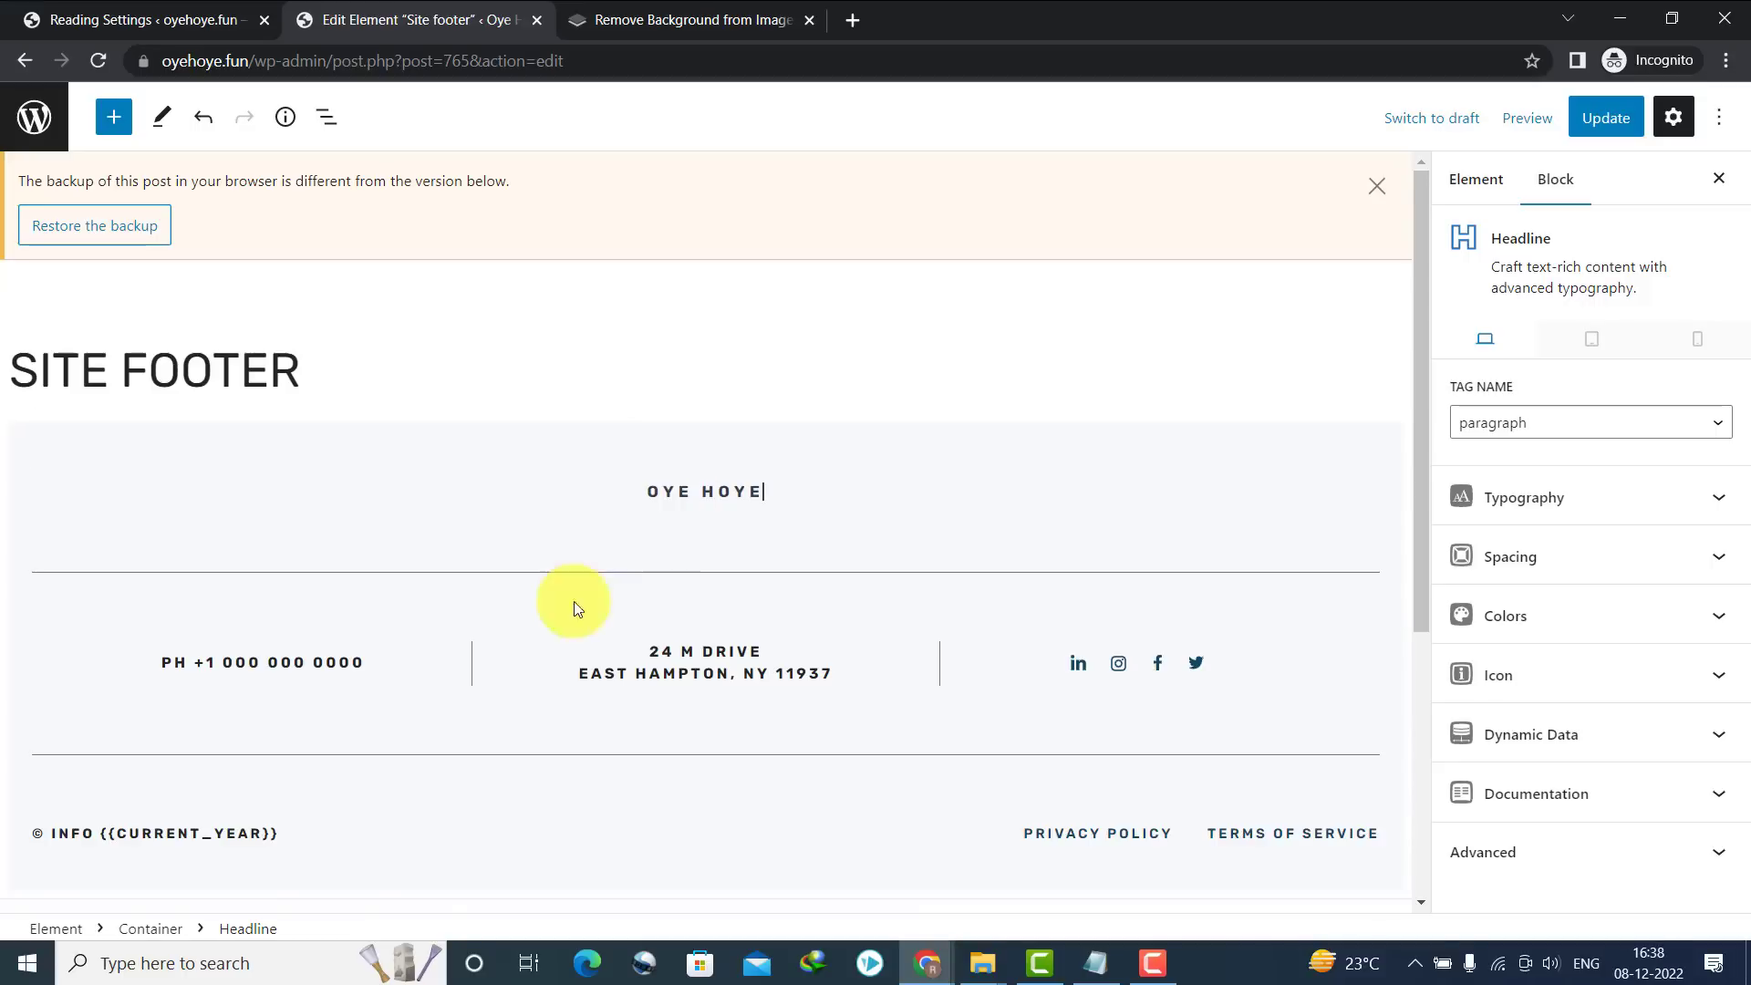
Replace the footer's phone number line with the contact e-mail address
{"action": "triple_click", "coordinate": [217, 662]}
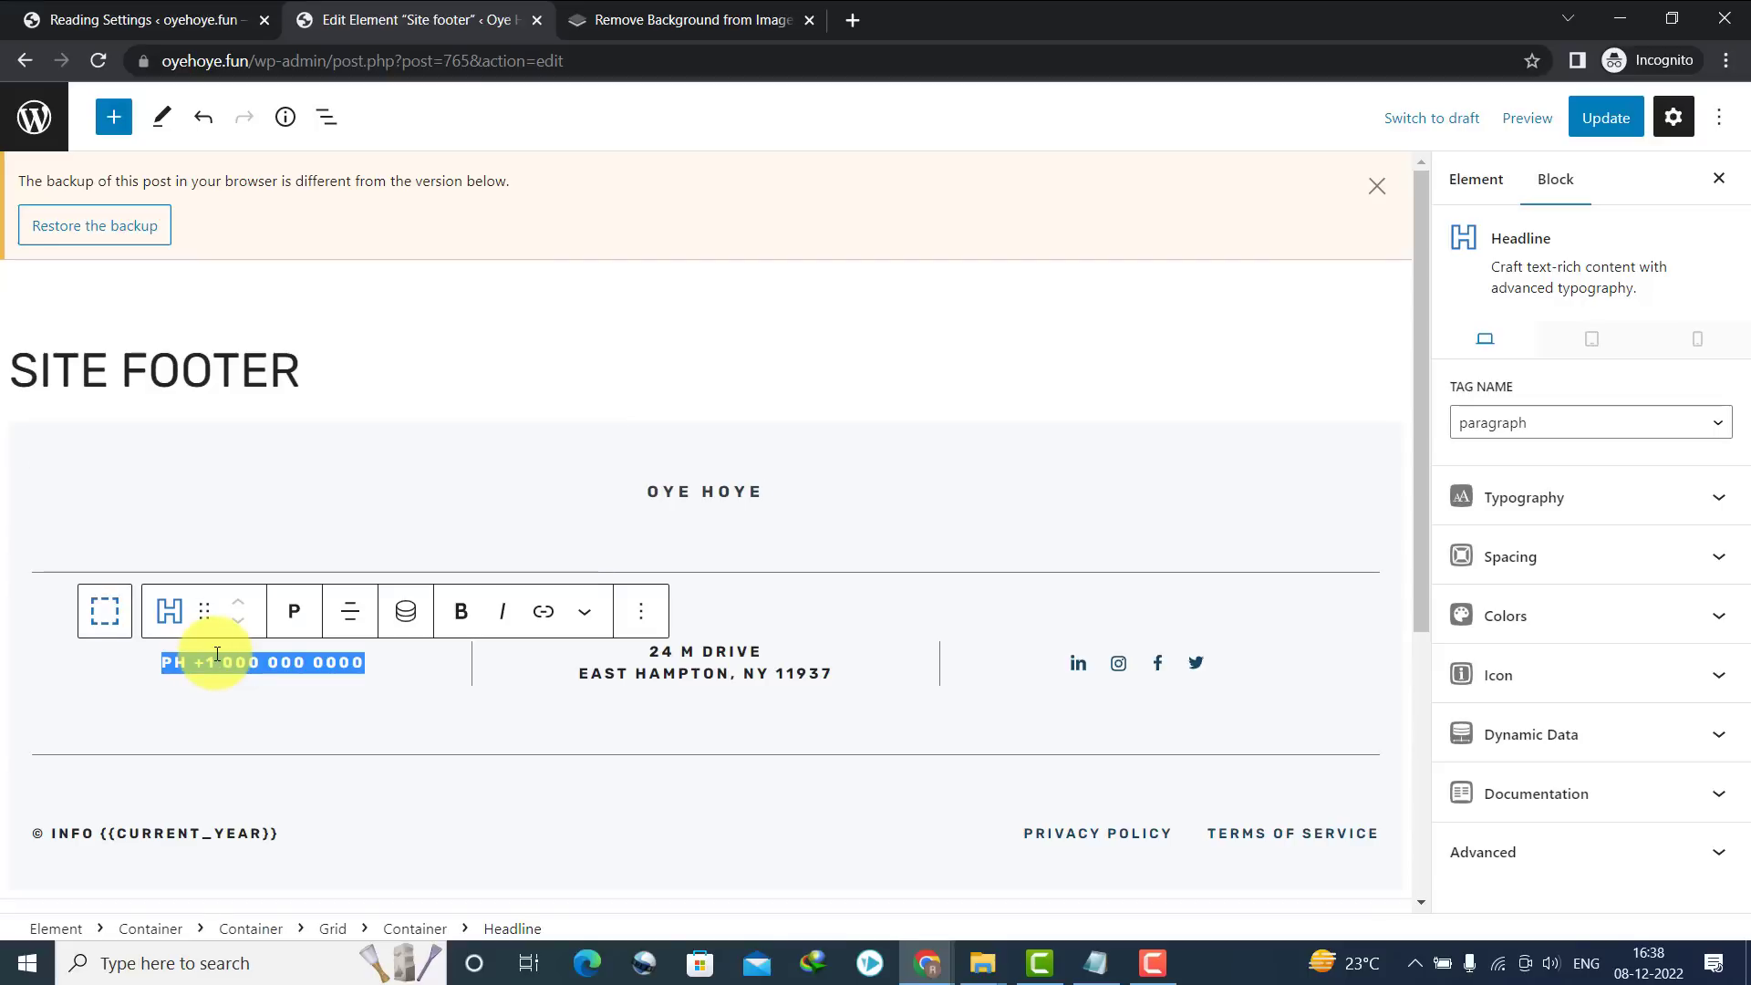
{"action": "type", "text": "EMAIL:;"}
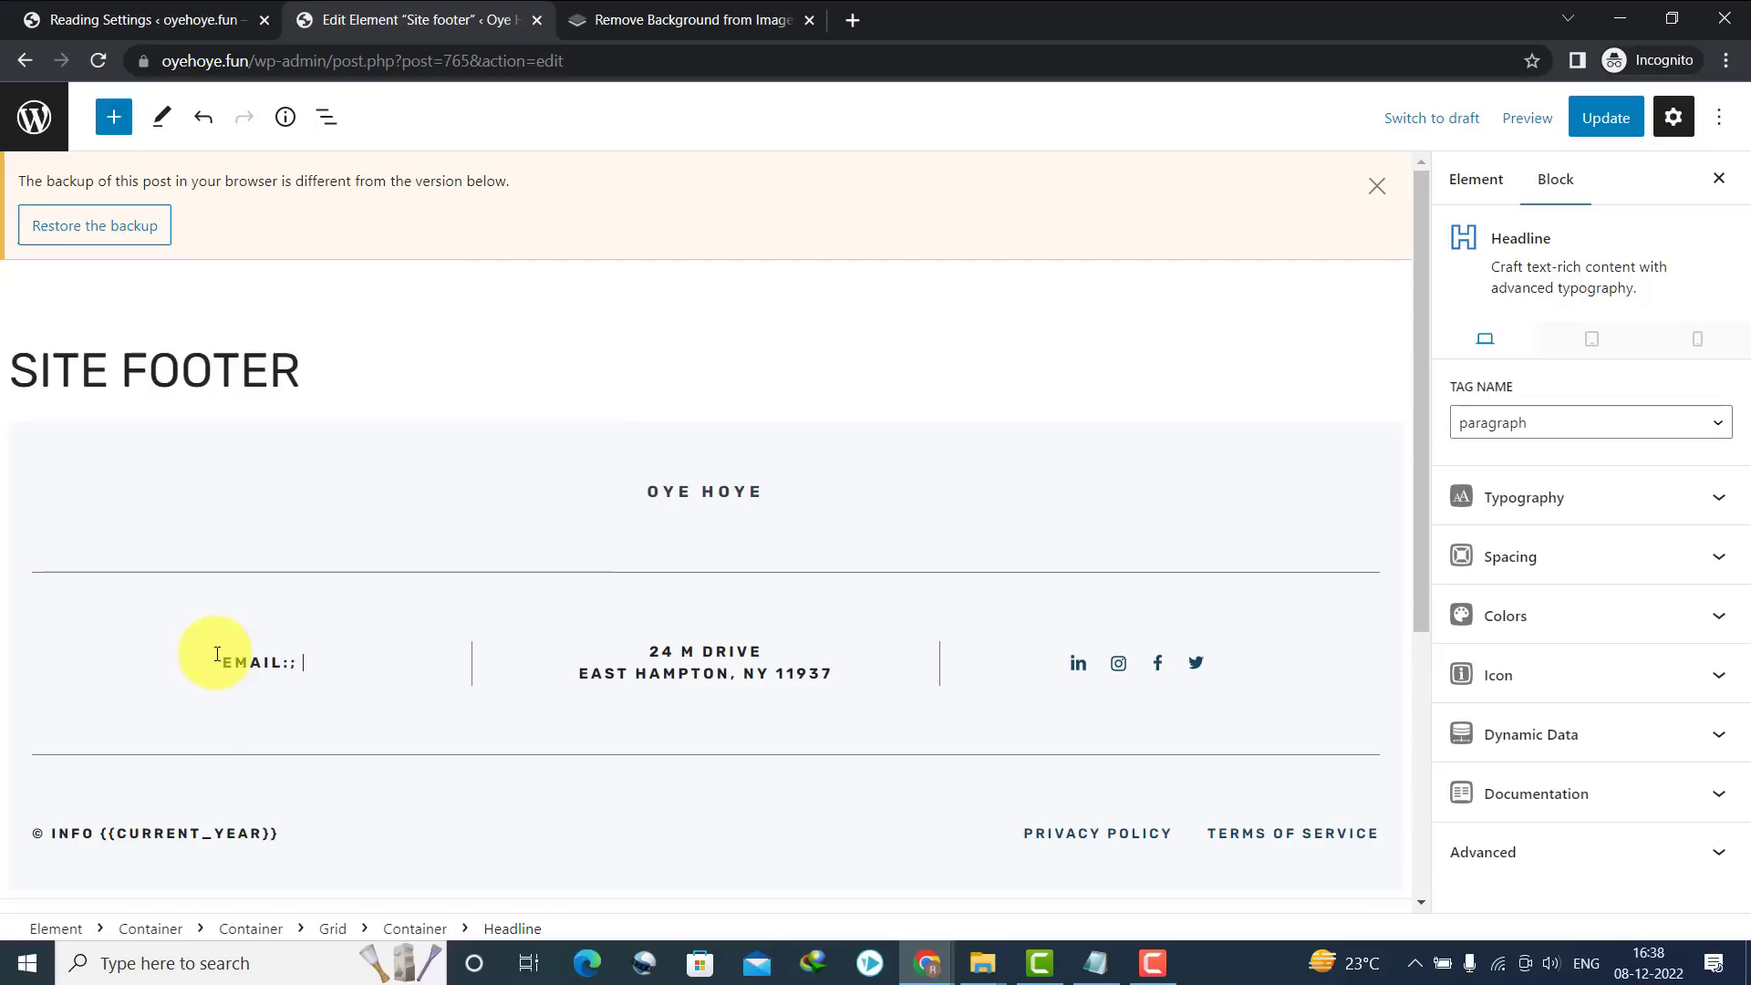
{"action": "key", "text": "BackSpace"}
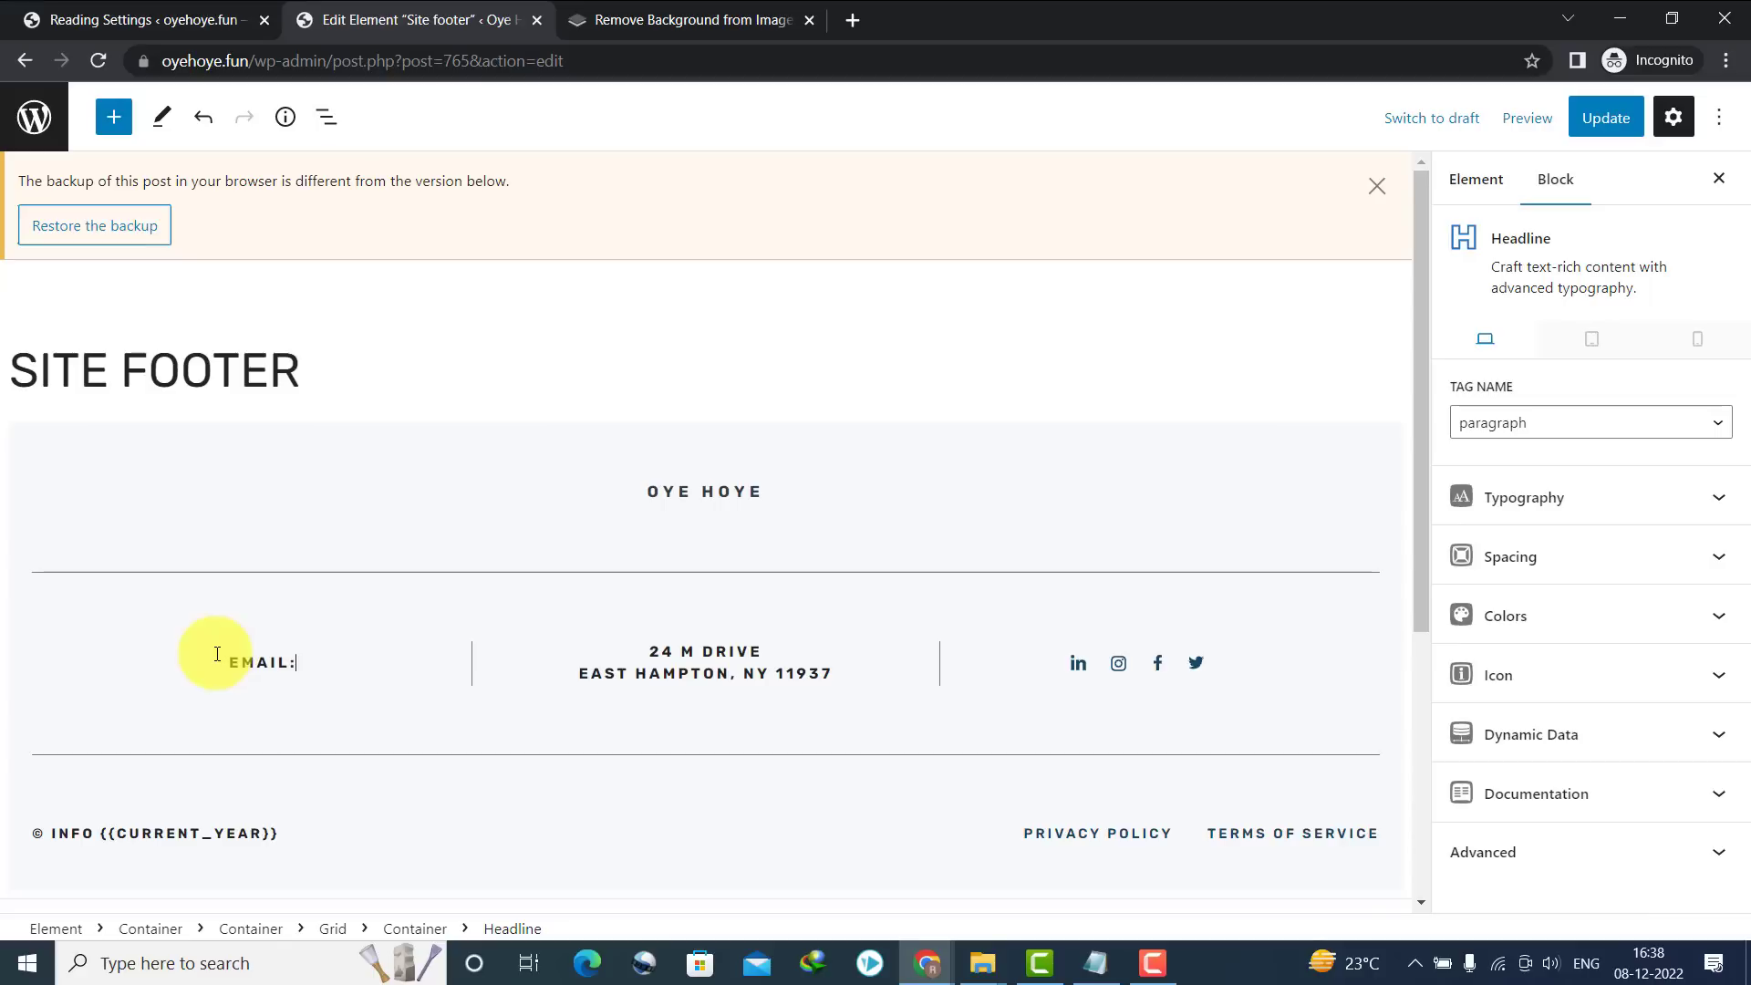
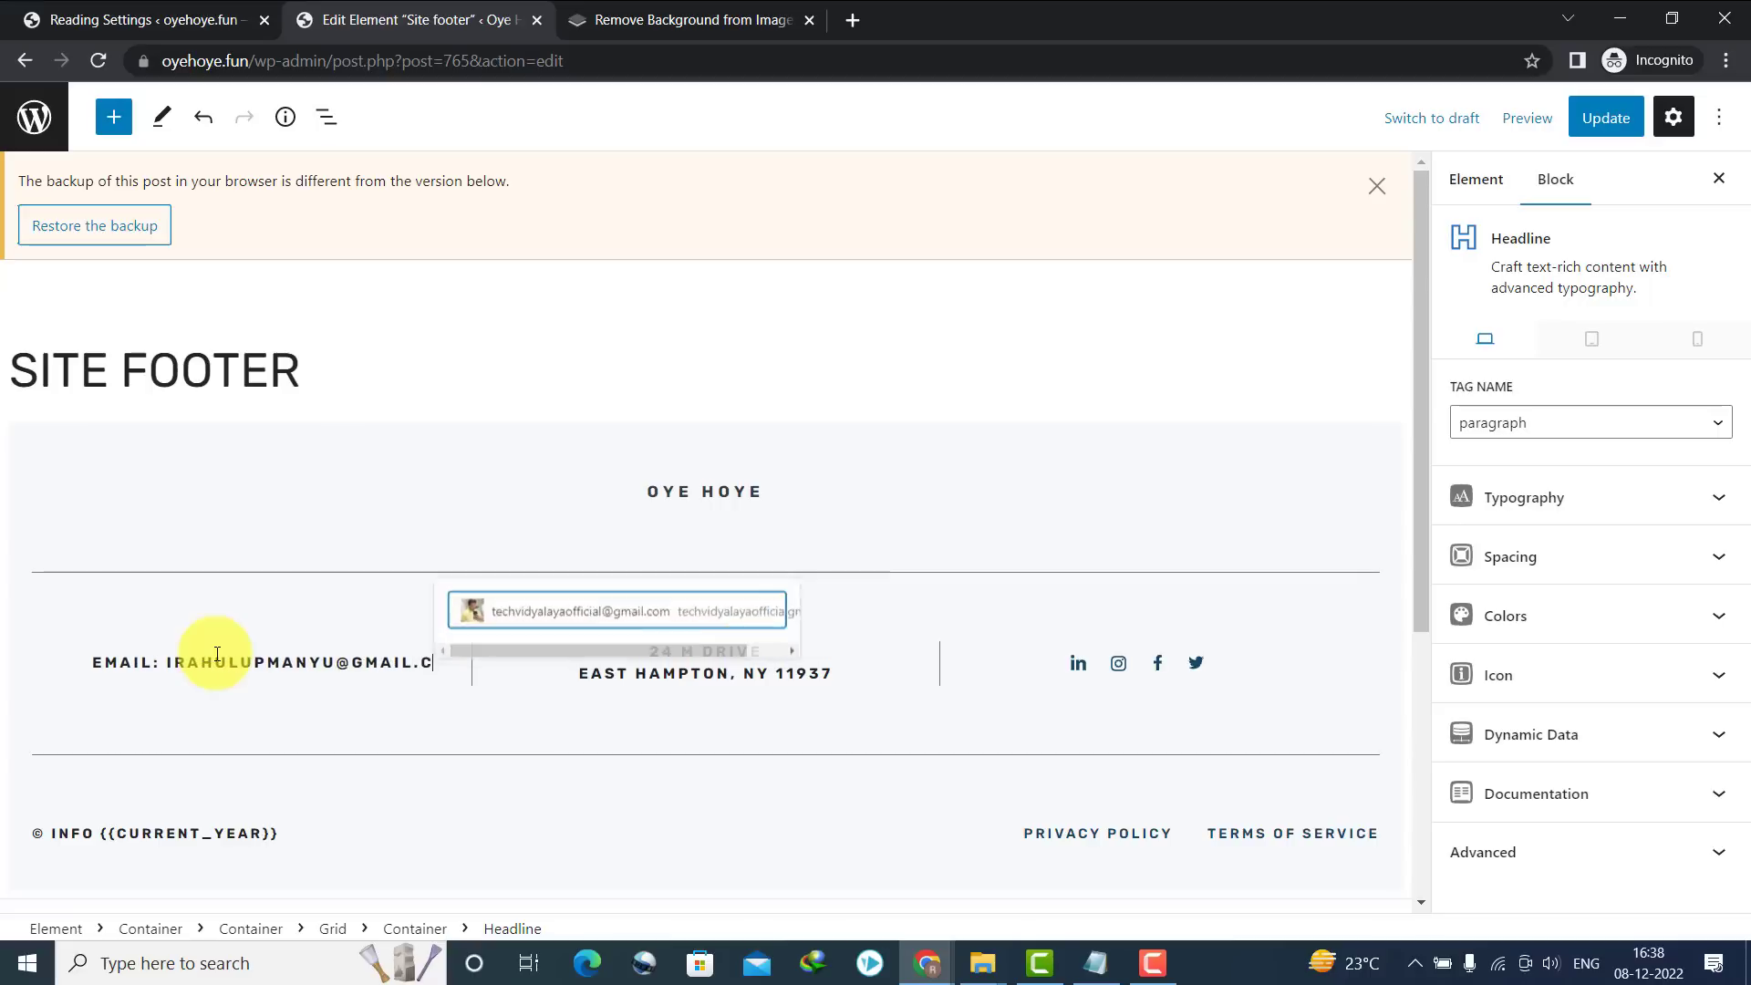
{"action": "left_click", "coordinate": [777, 695]}
Replace both footer address lines with 'KURUKSHETRA'
{"action": "left_click", "coordinate": [698, 656]}
{"action": "triple_click", "coordinate": [691, 659]}
{"action": "left_click", "coordinate": [686, 663]}
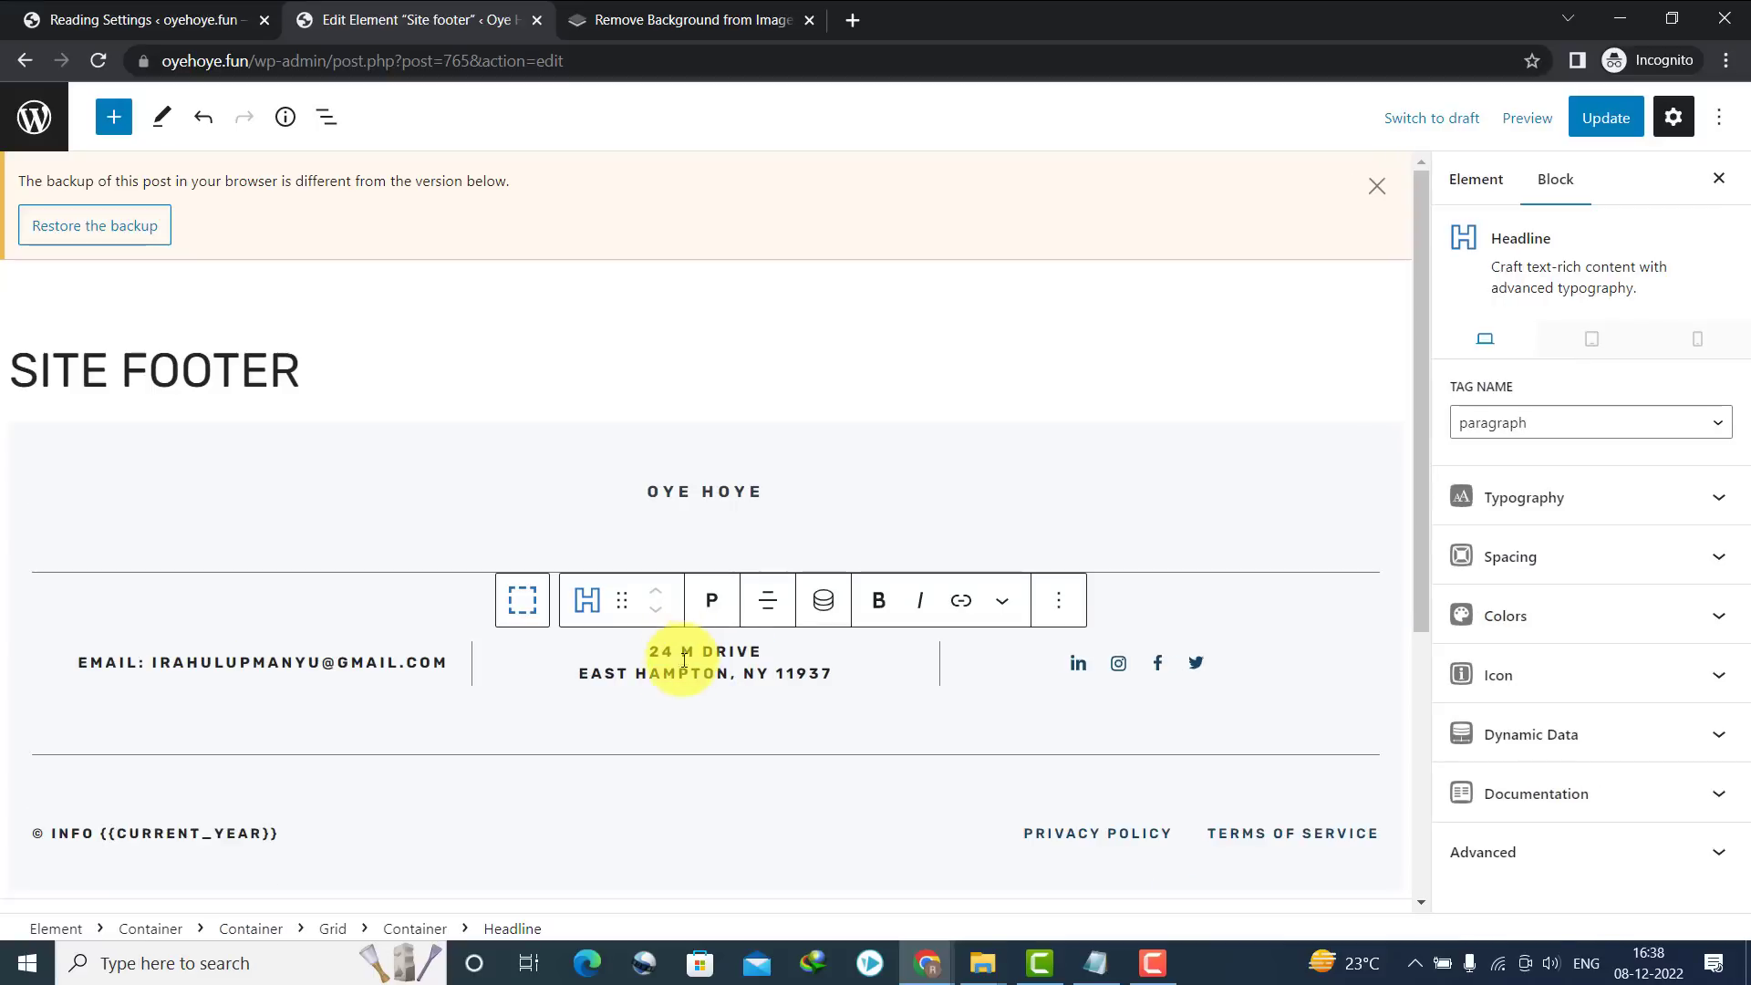
{"action": "triple_click", "coordinate": [684, 650]}
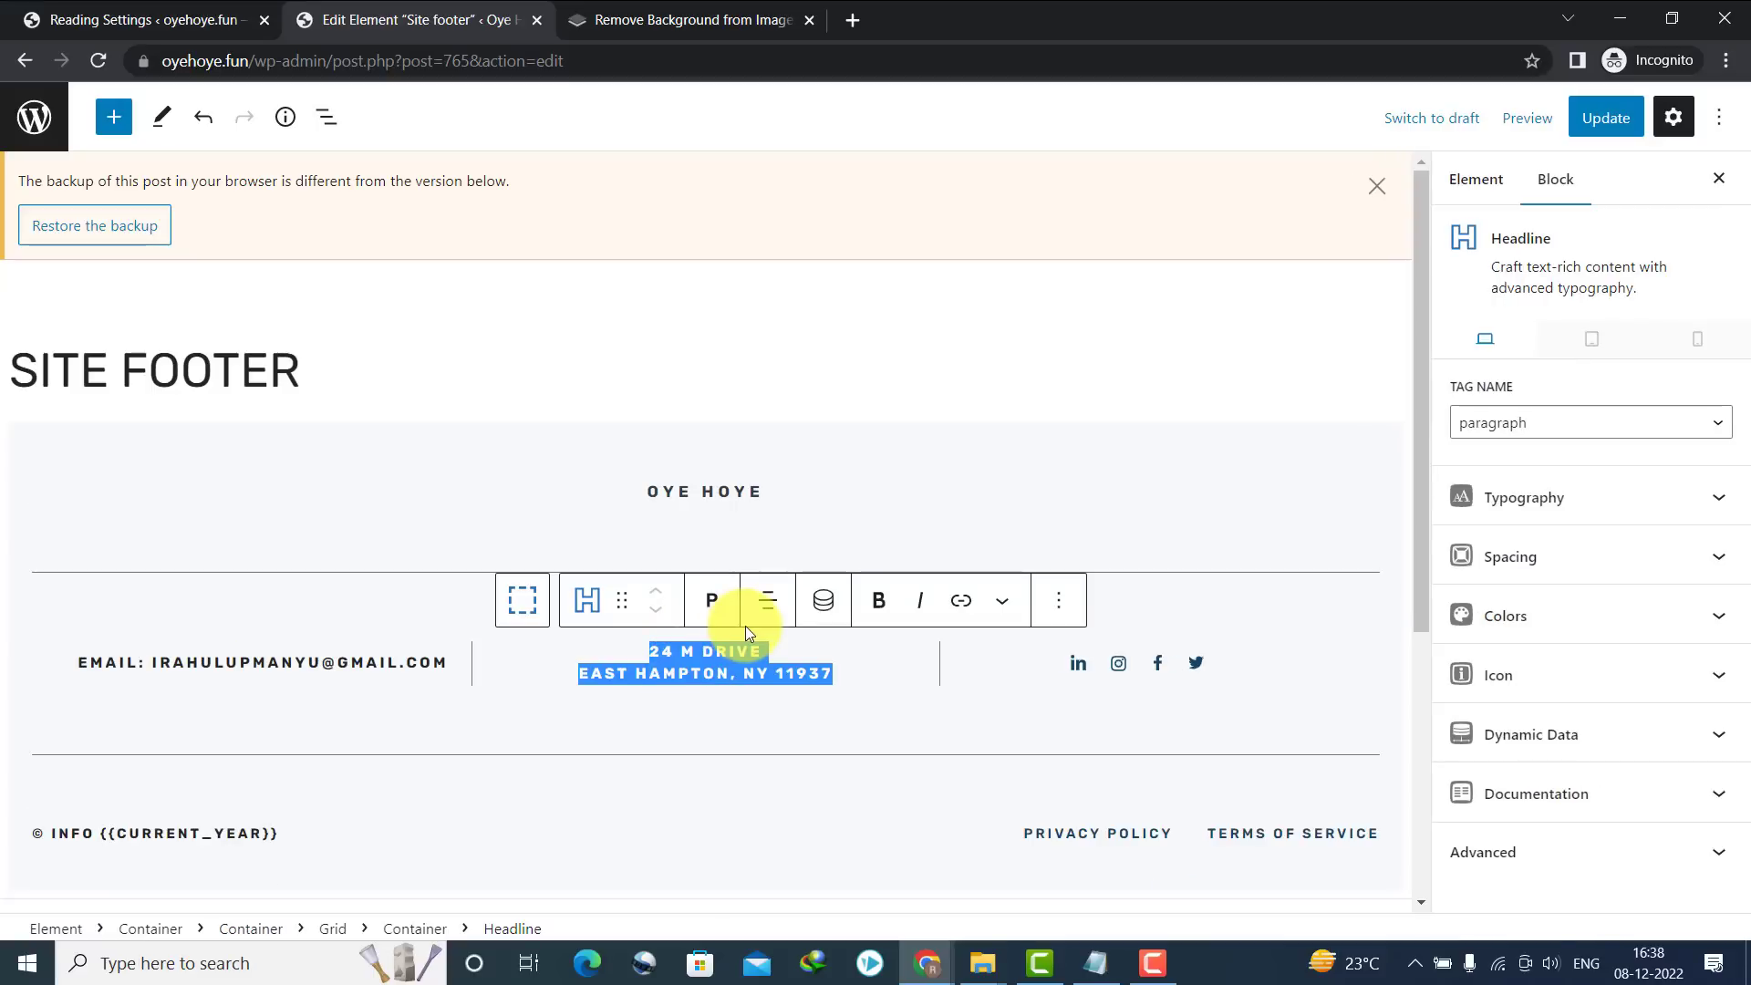
{"action": "type", "text": "KURUKSHETRA"}
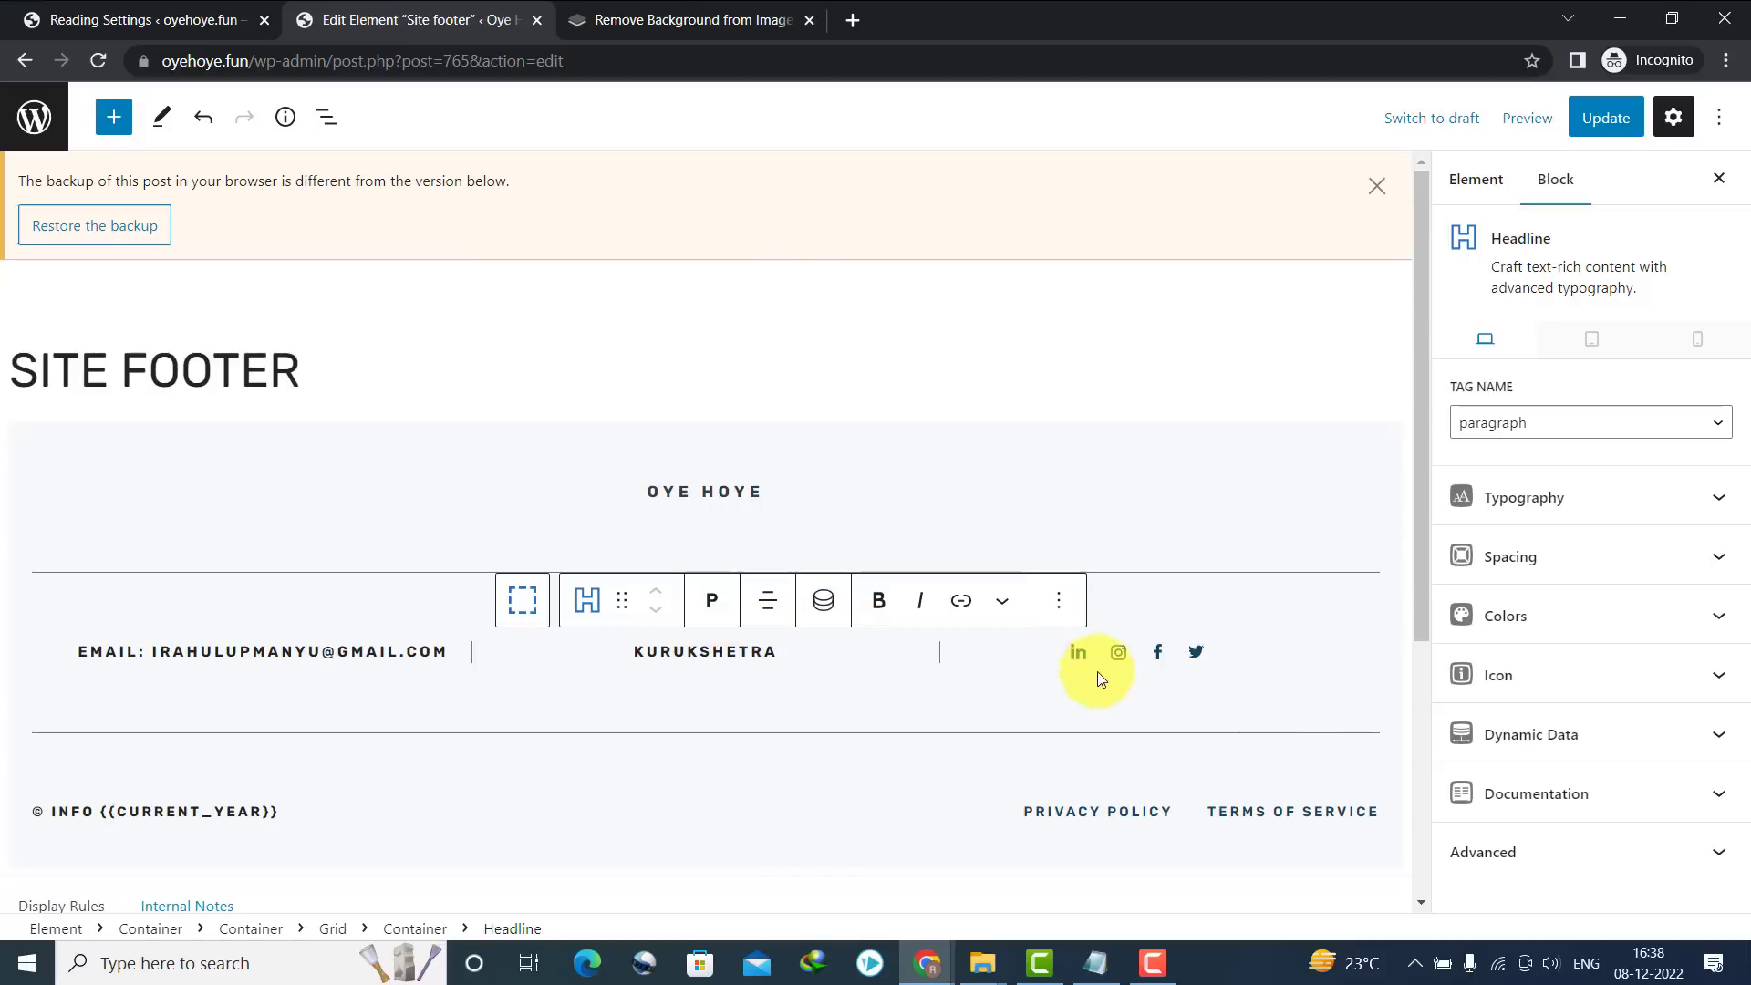
Review the link settings of the LinkedIn, Instagram and Twitter footer icons
{"action": "left_click", "coordinate": [1085, 651]}
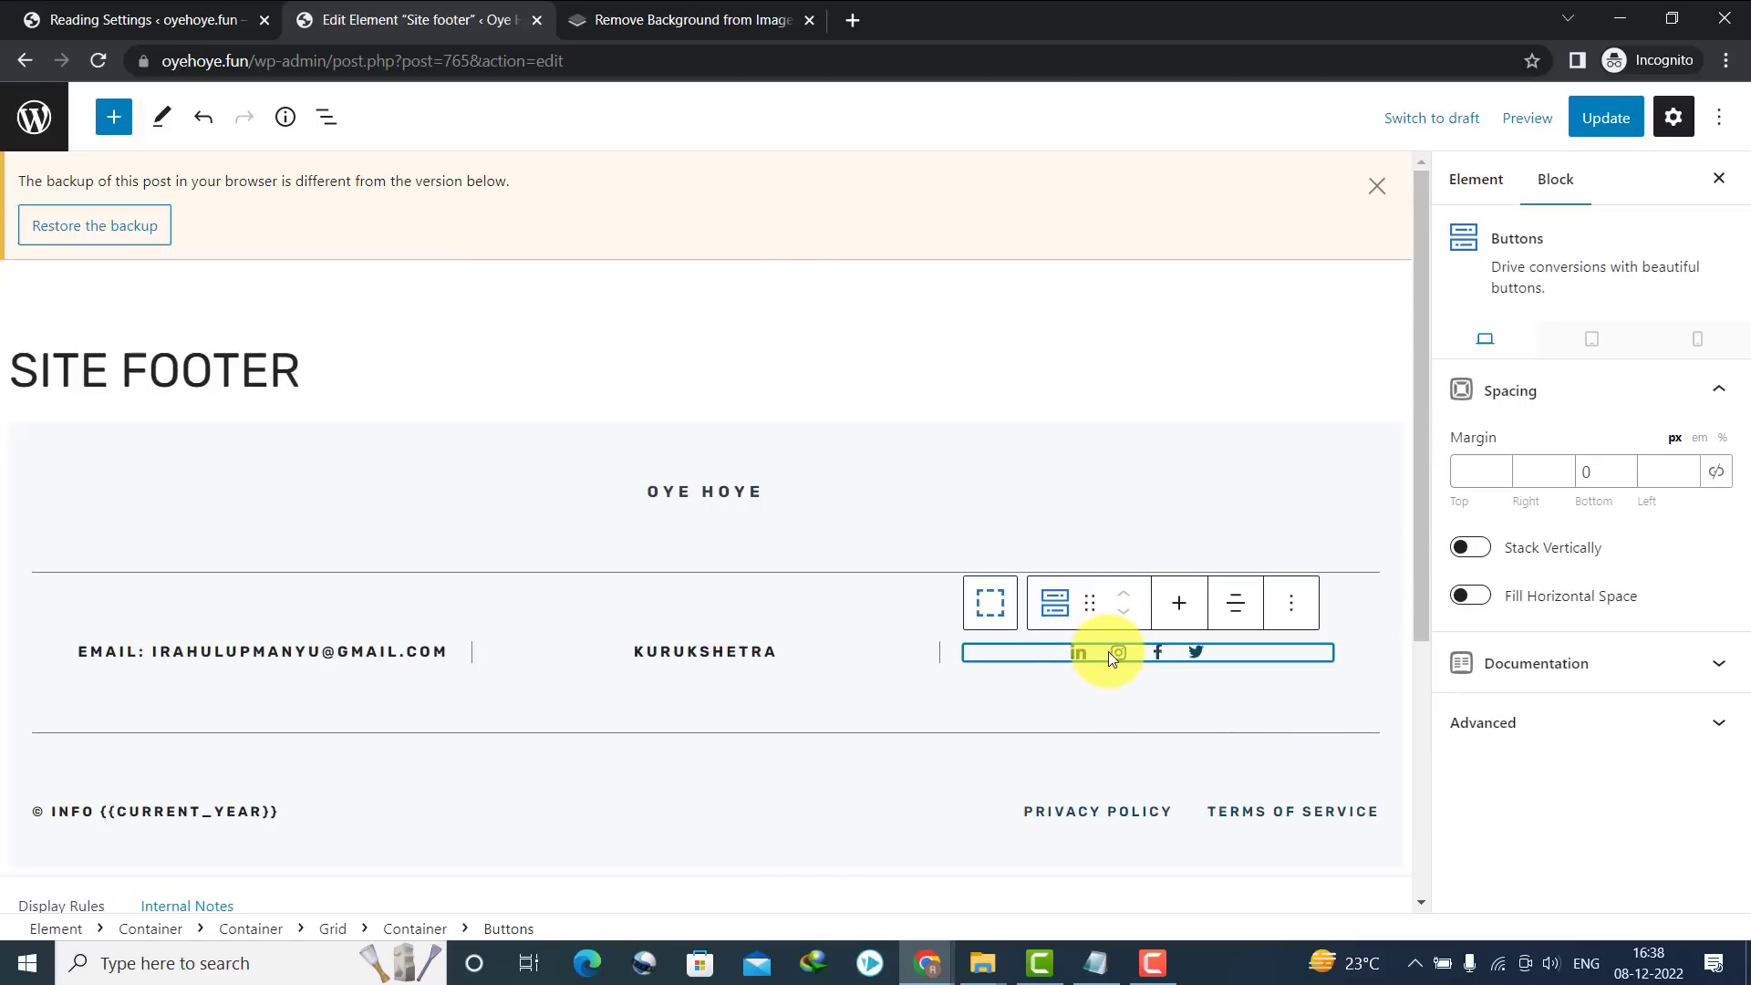
{"action": "left_click", "coordinate": [1077, 653]}
{"action": "left_click", "coordinate": [1254, 613]}
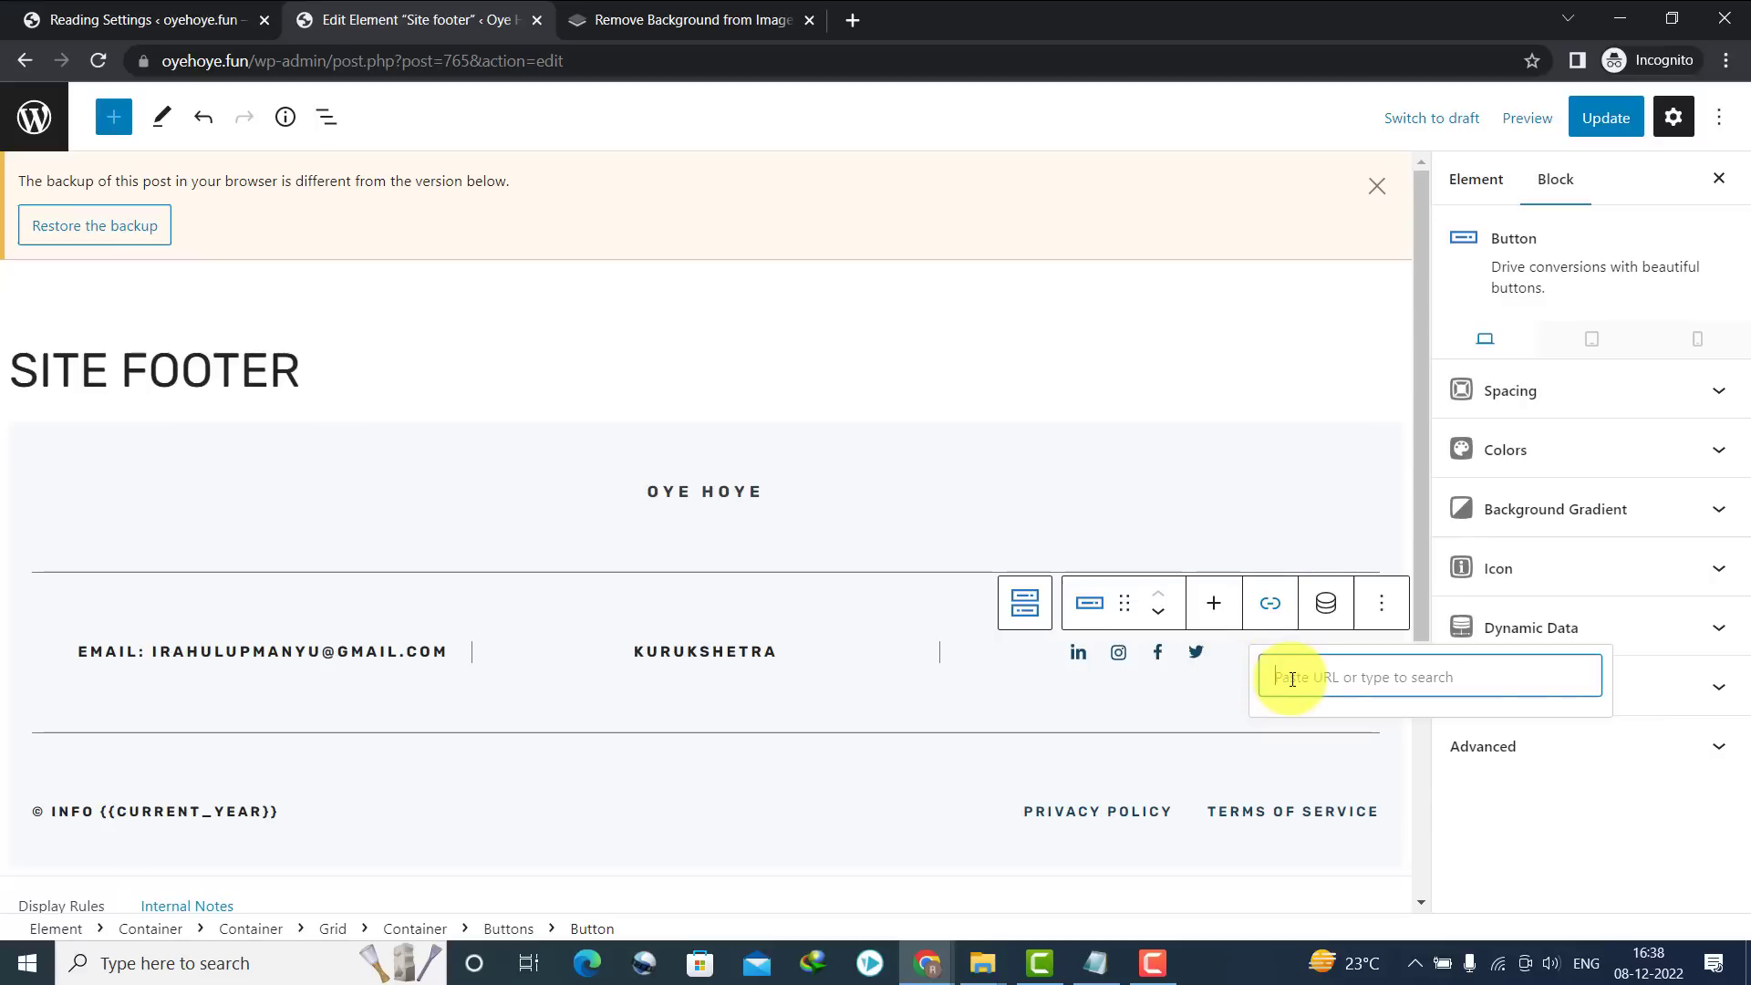
{"action": "left_click", "coordinate": [1120, 653]}
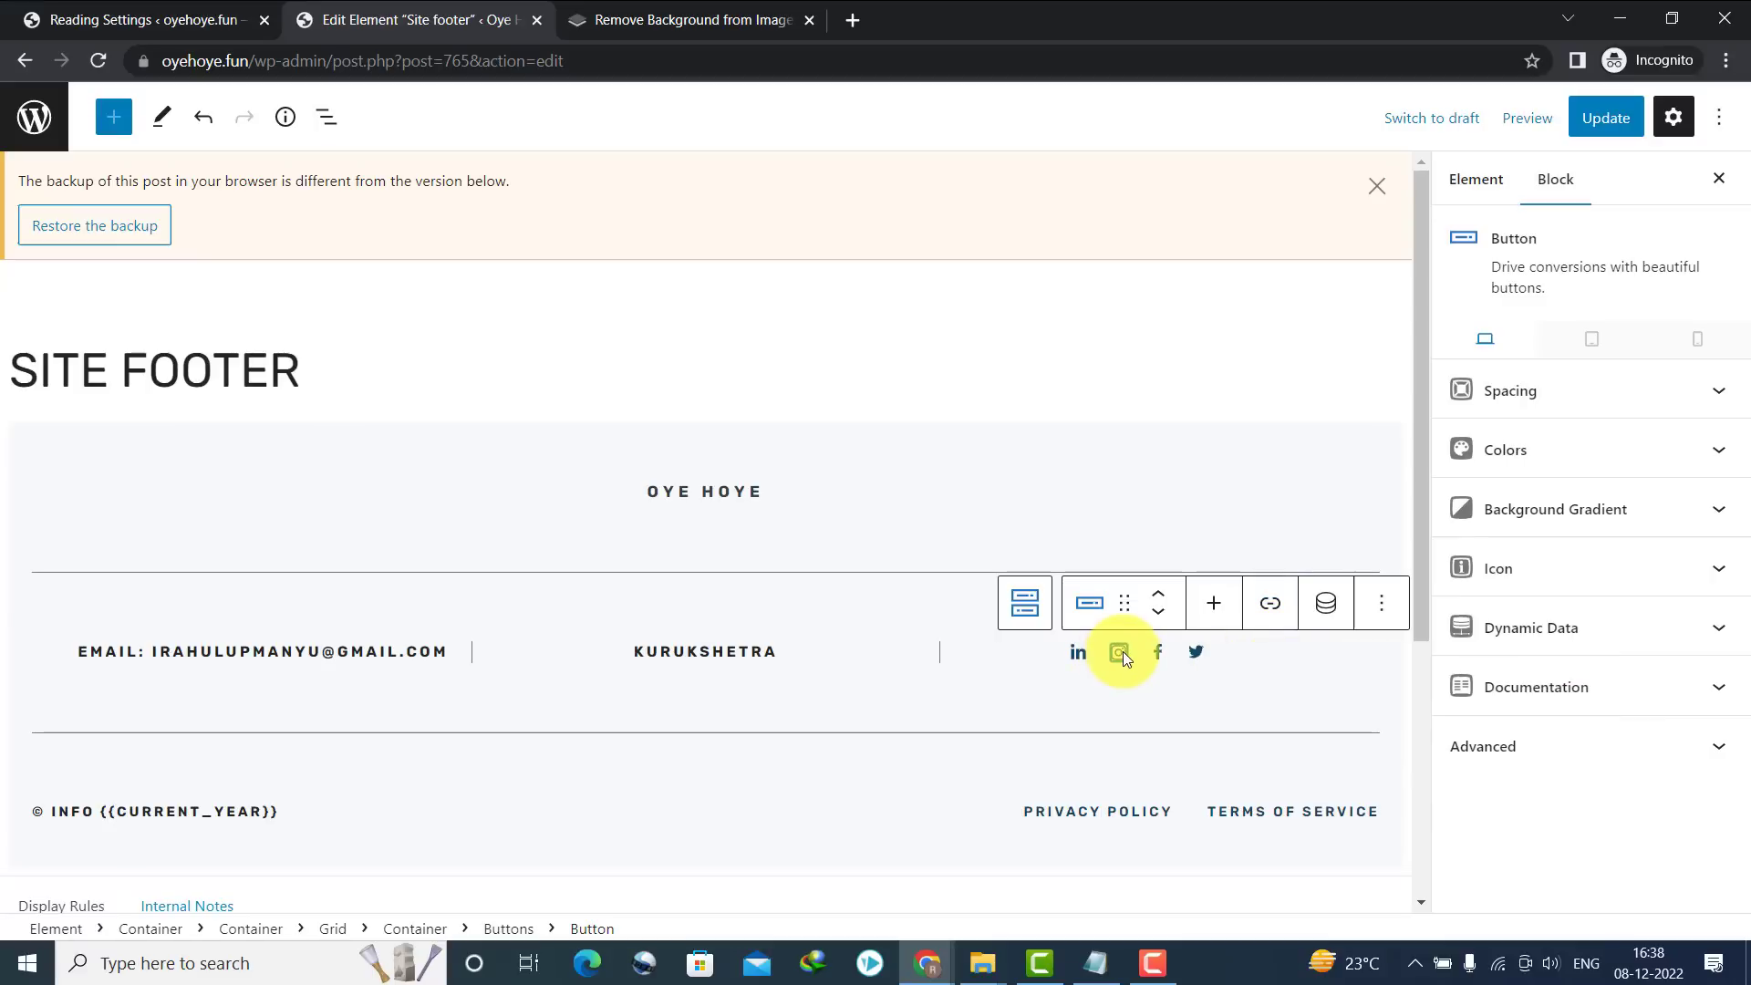
{"action": "left_click", "coordinate": [1264, 613]}
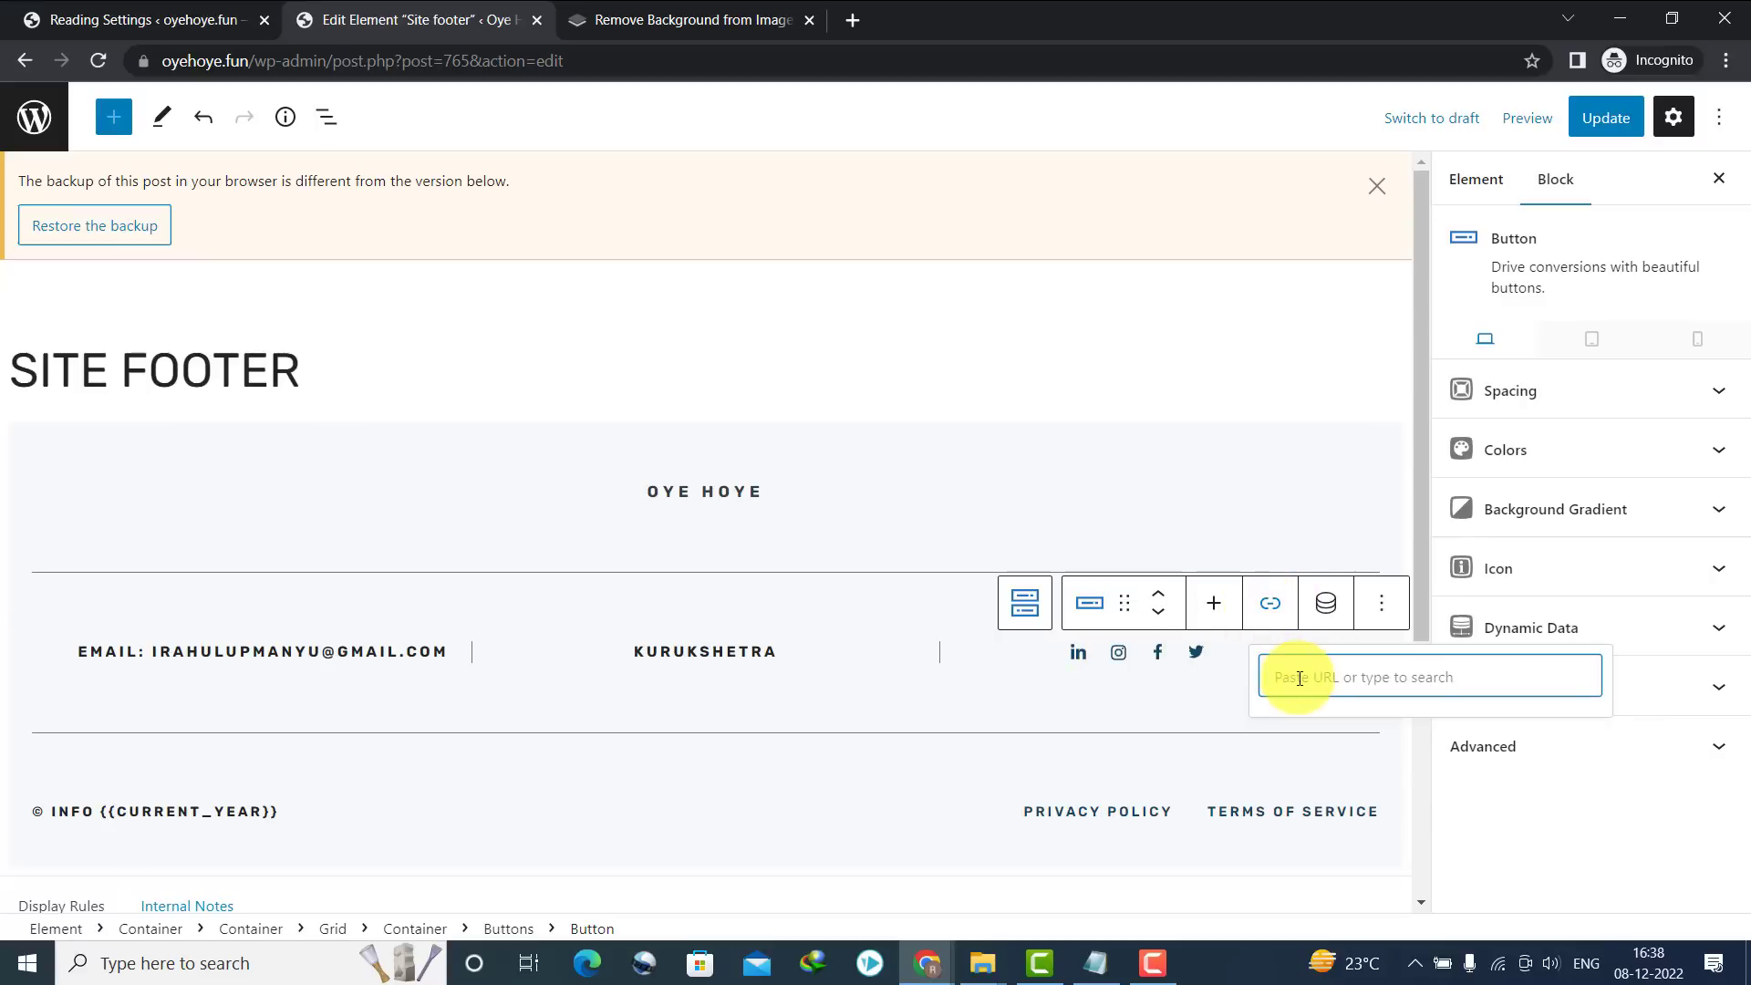
{"action": "left_click", "coordinate": [1189, 651]}
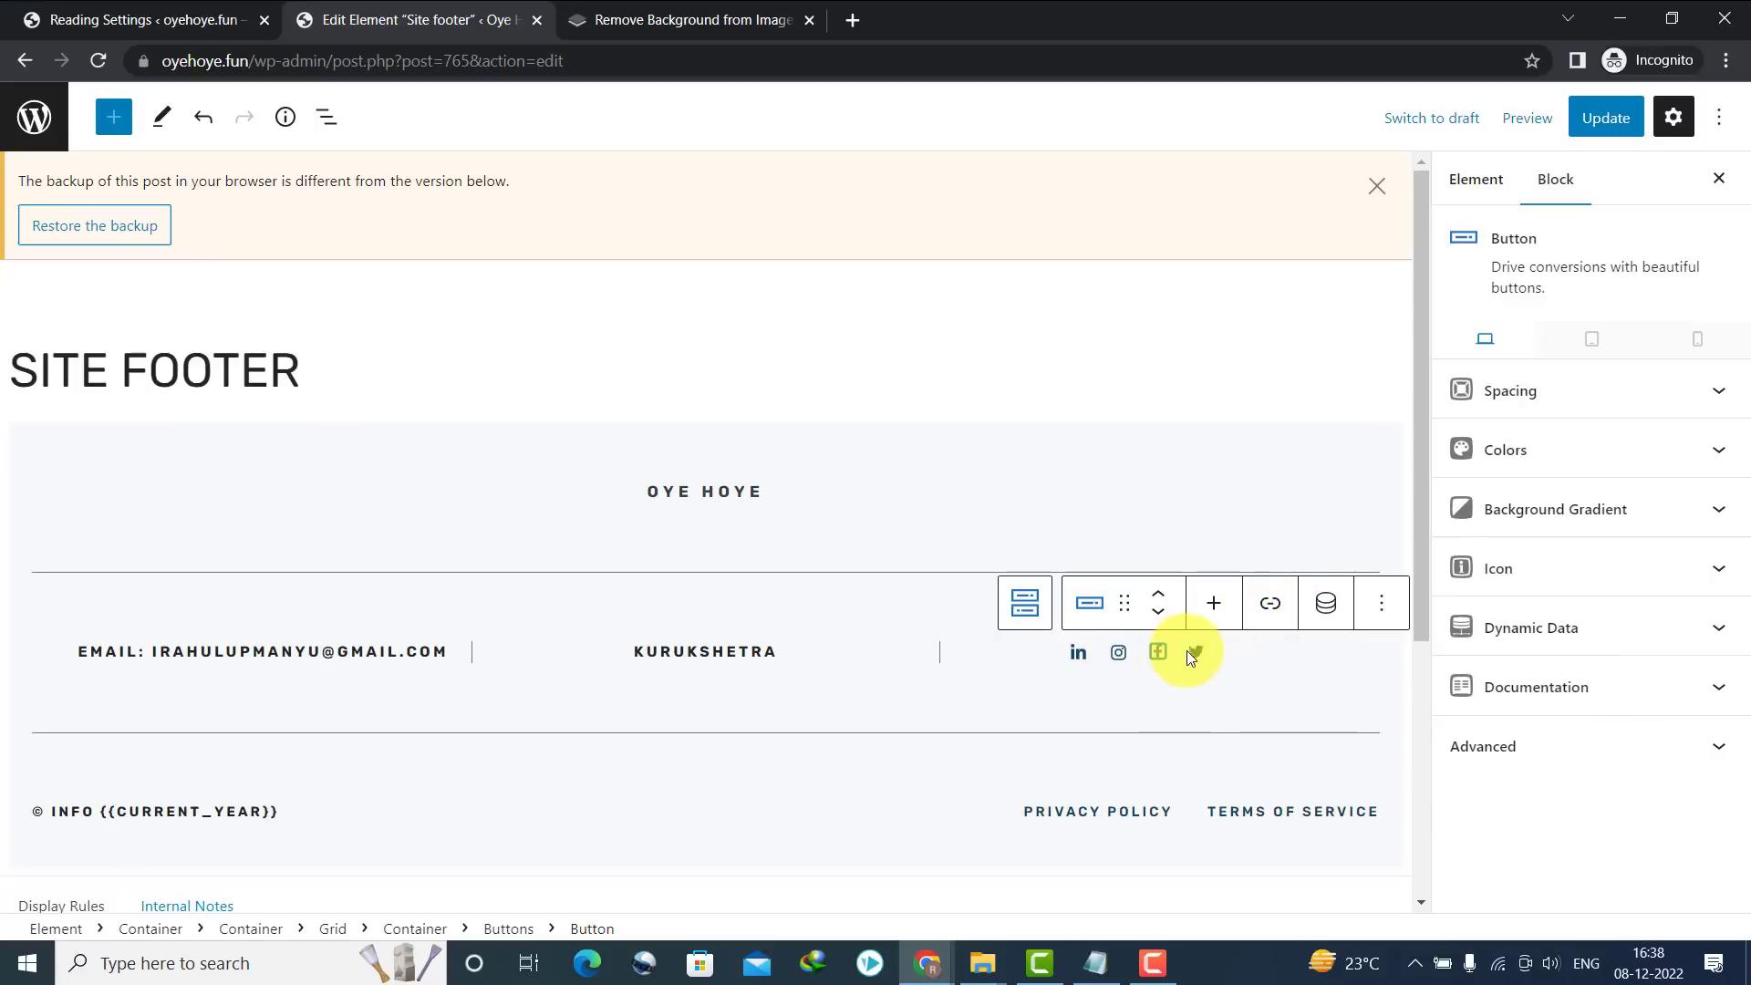
{"action": "left_click_drag", "start_coordinate": [1417, 571], "coordinate": [1446, 817]}
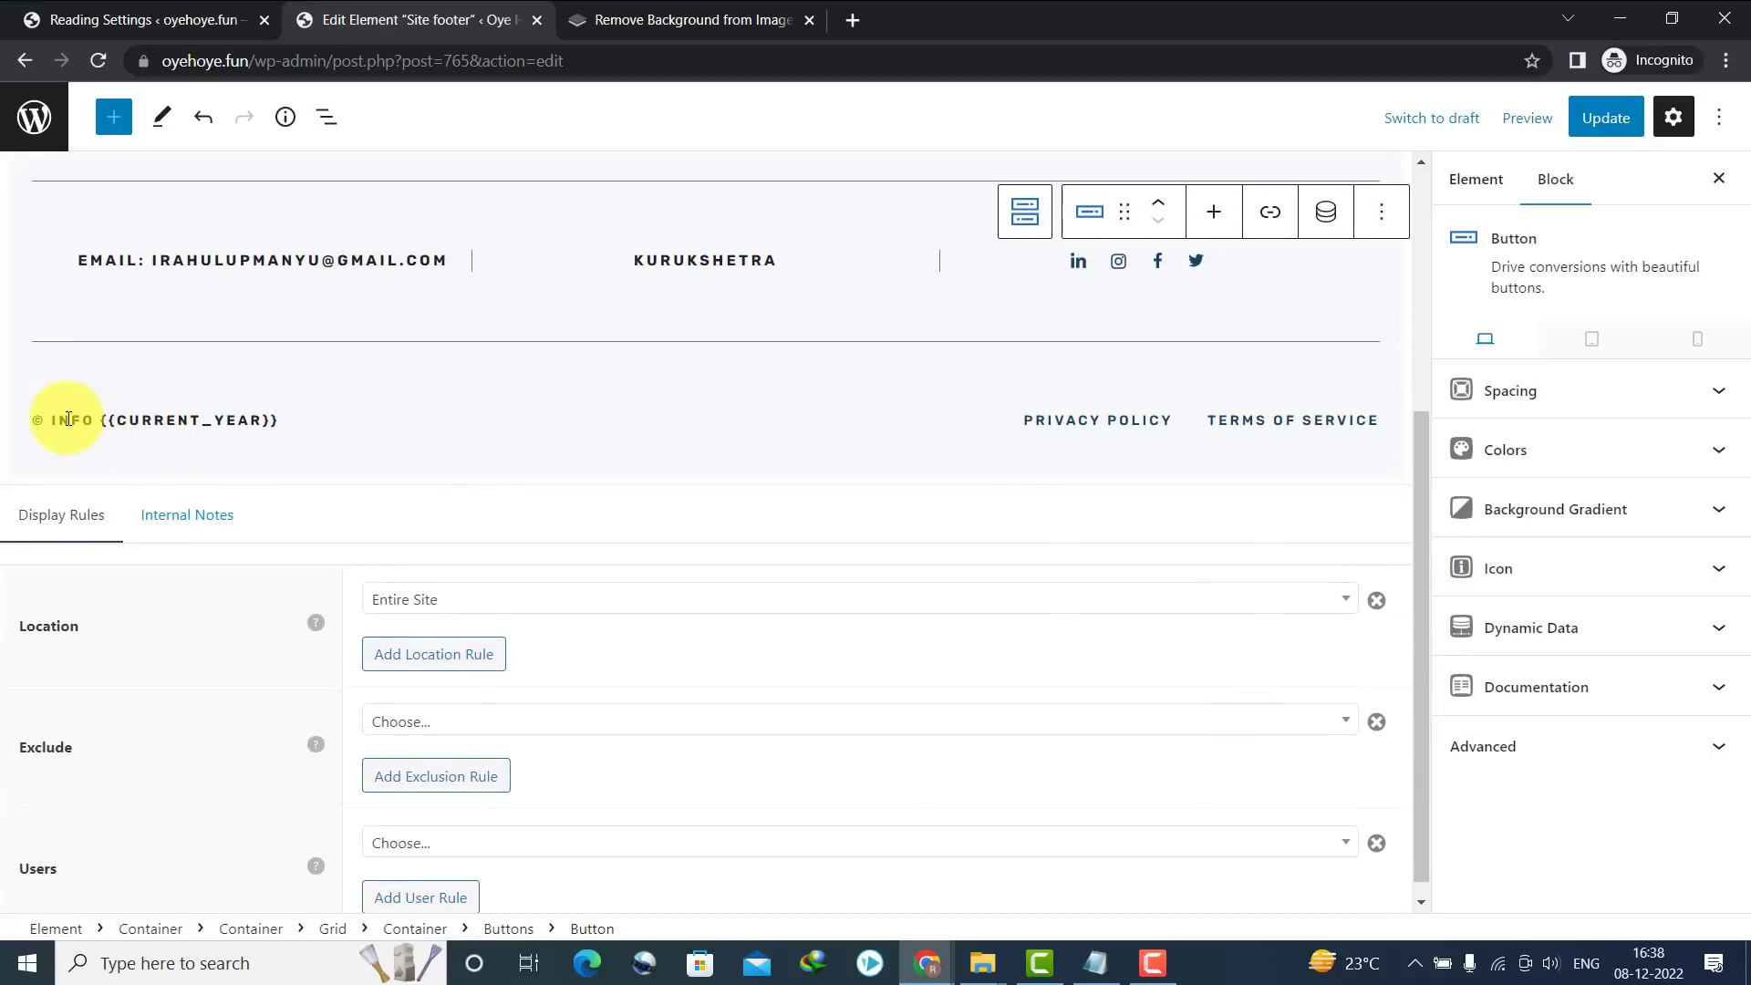
Change the copyright name from INFO to 'OYE HOYE', update the footer, and return to the homepage
{"action": "double_click", "coordinate": [69, 418]}
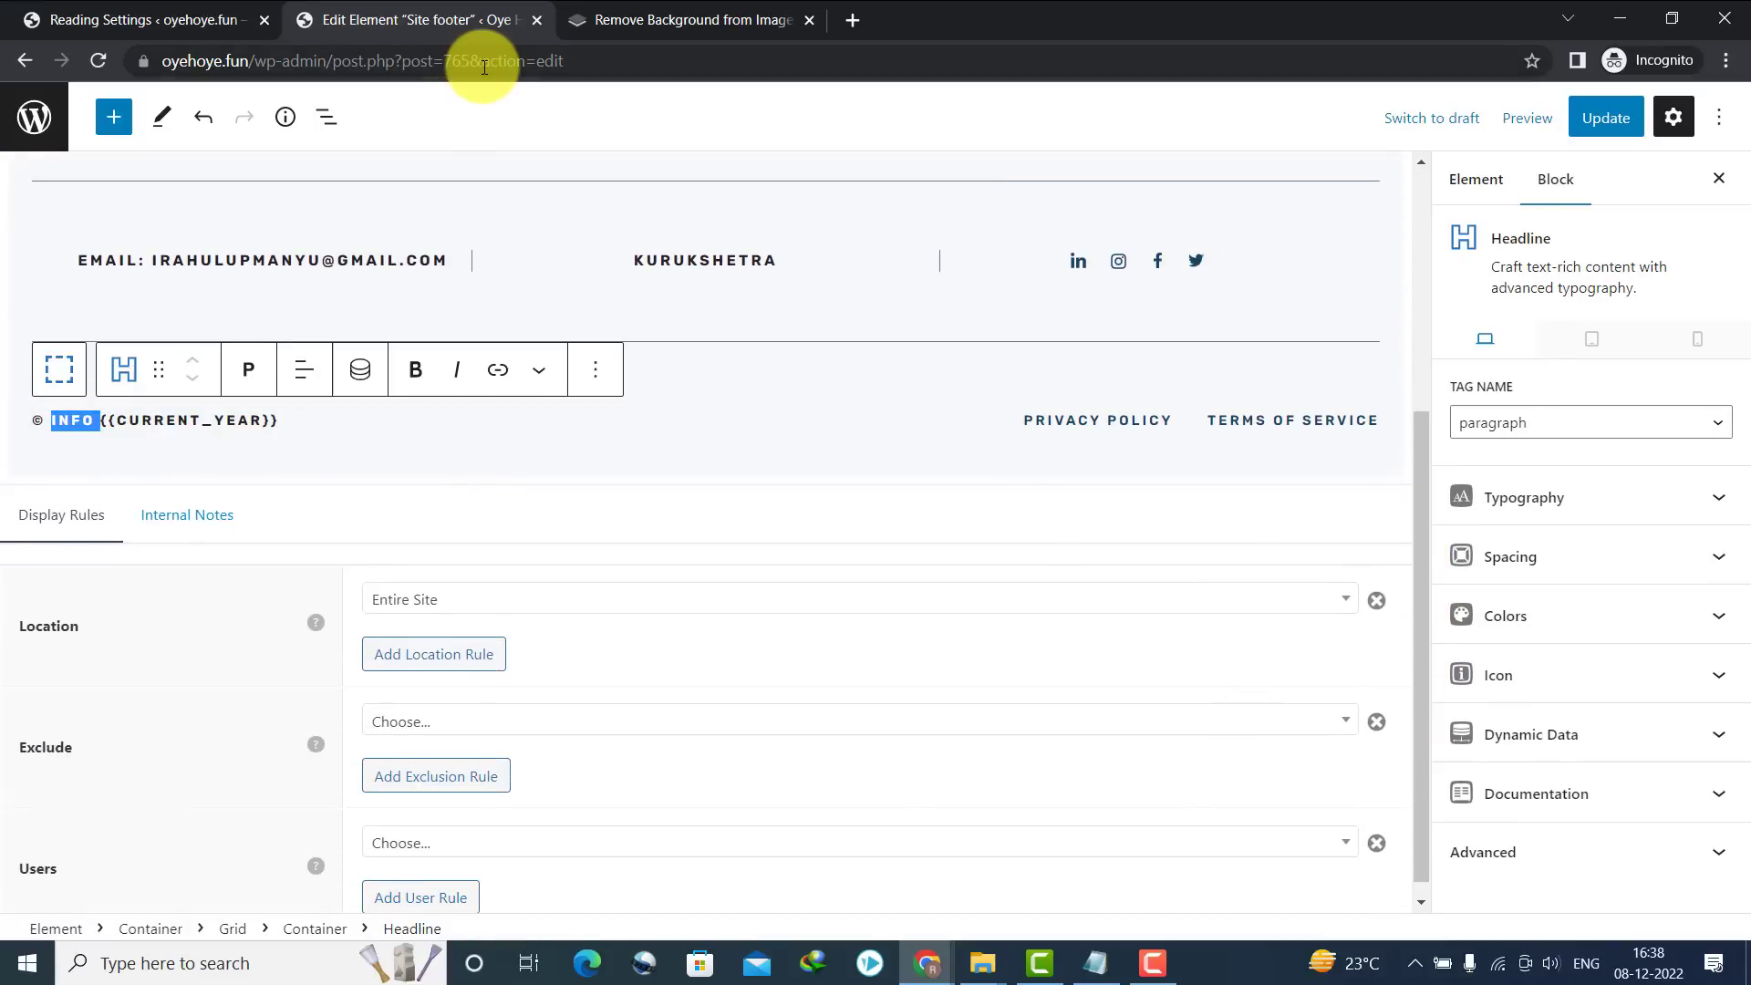
{"action": "type", "text": "OYE HOYE"}
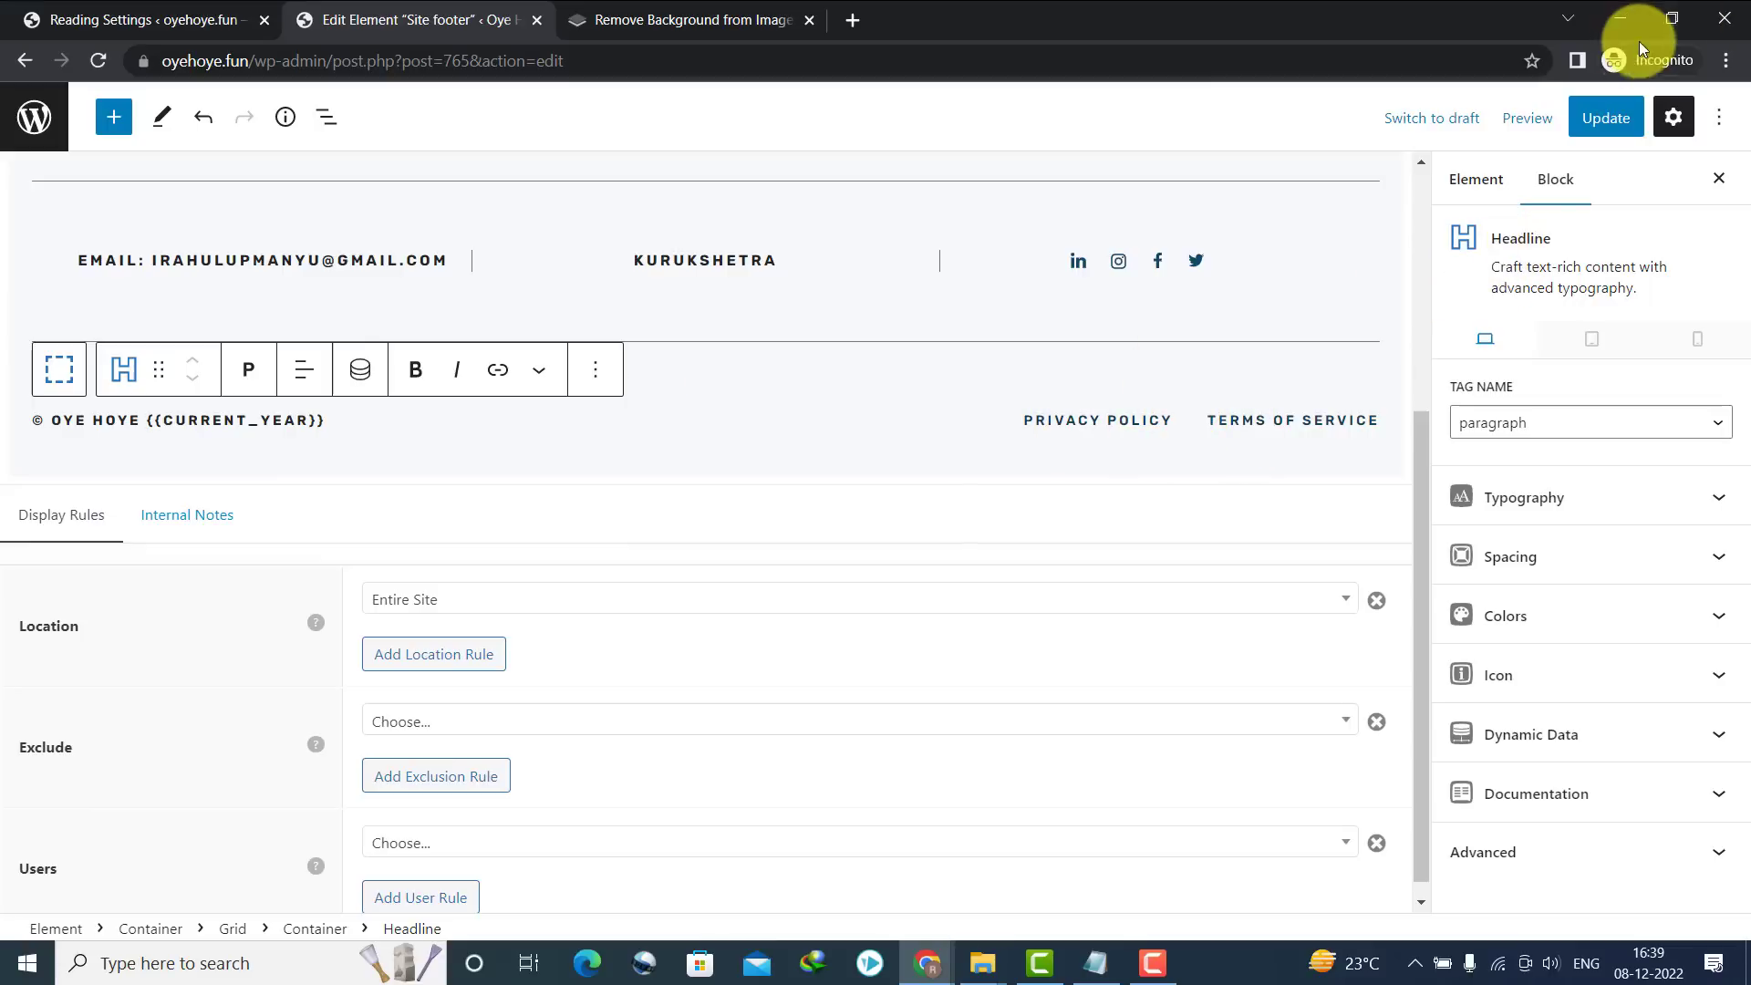
{"action": "left_click", "coordinate": [1612, 126]}
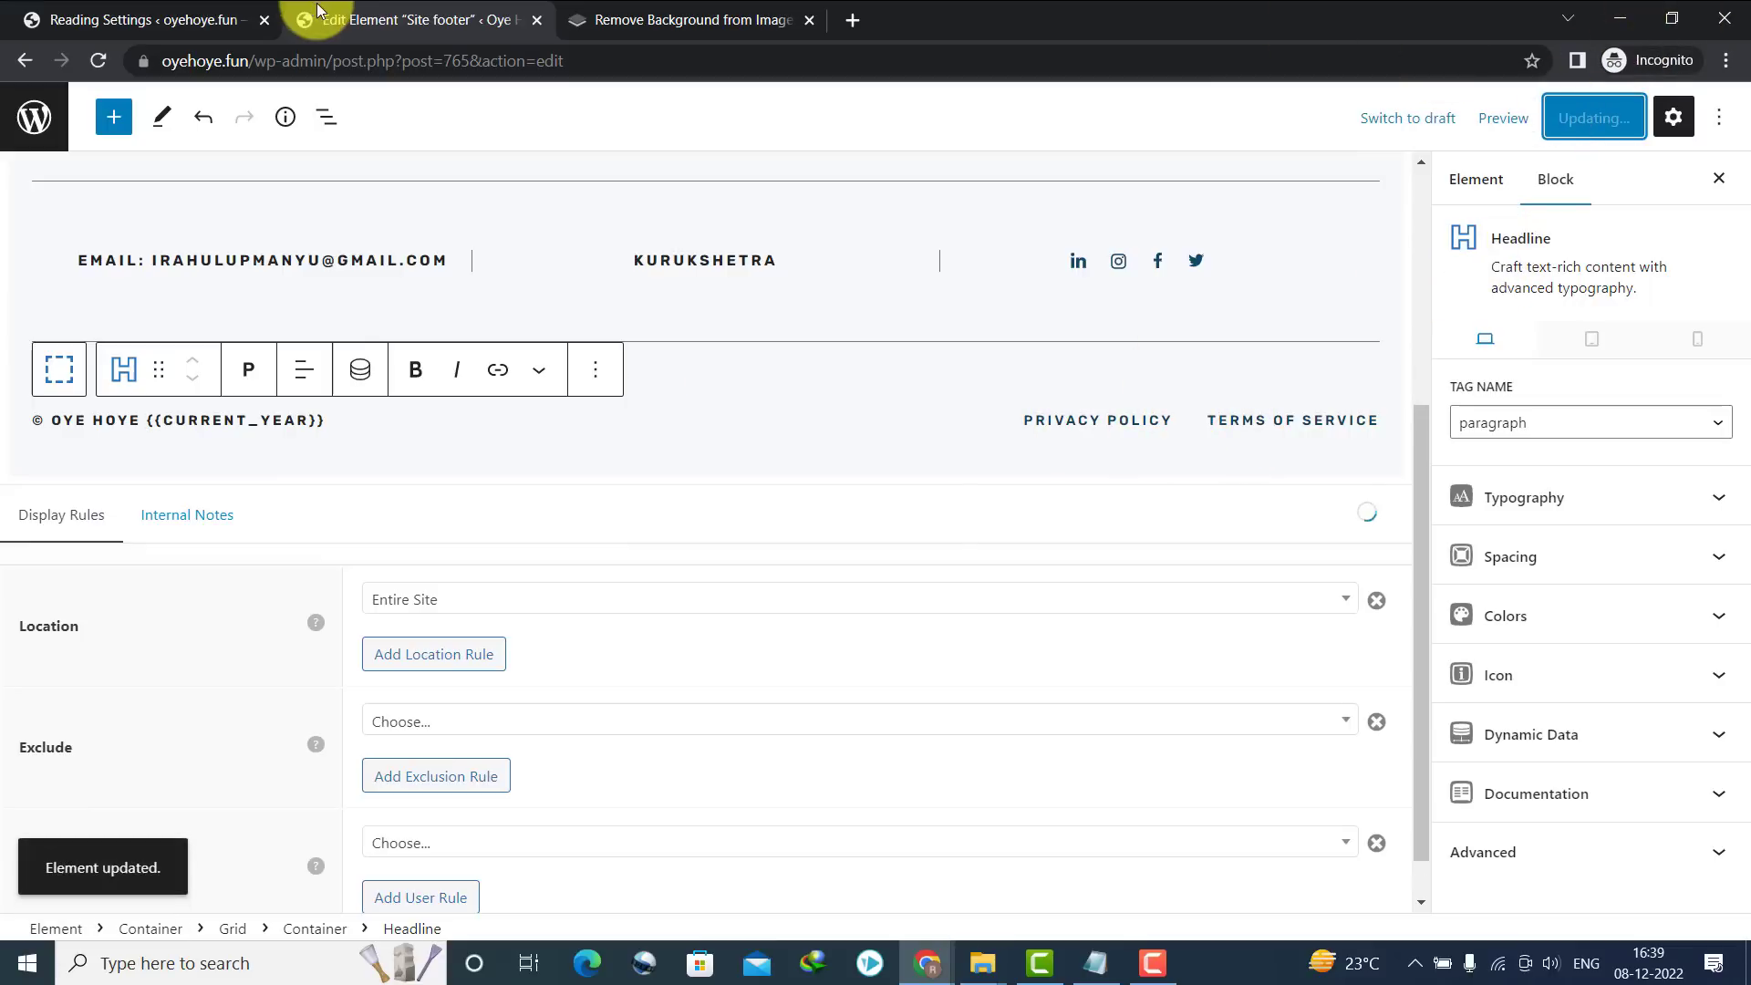
{"action": "left_click", "coordinate": [670, 19]}
{"action": "left_click", "coordinate": [437, 13]}
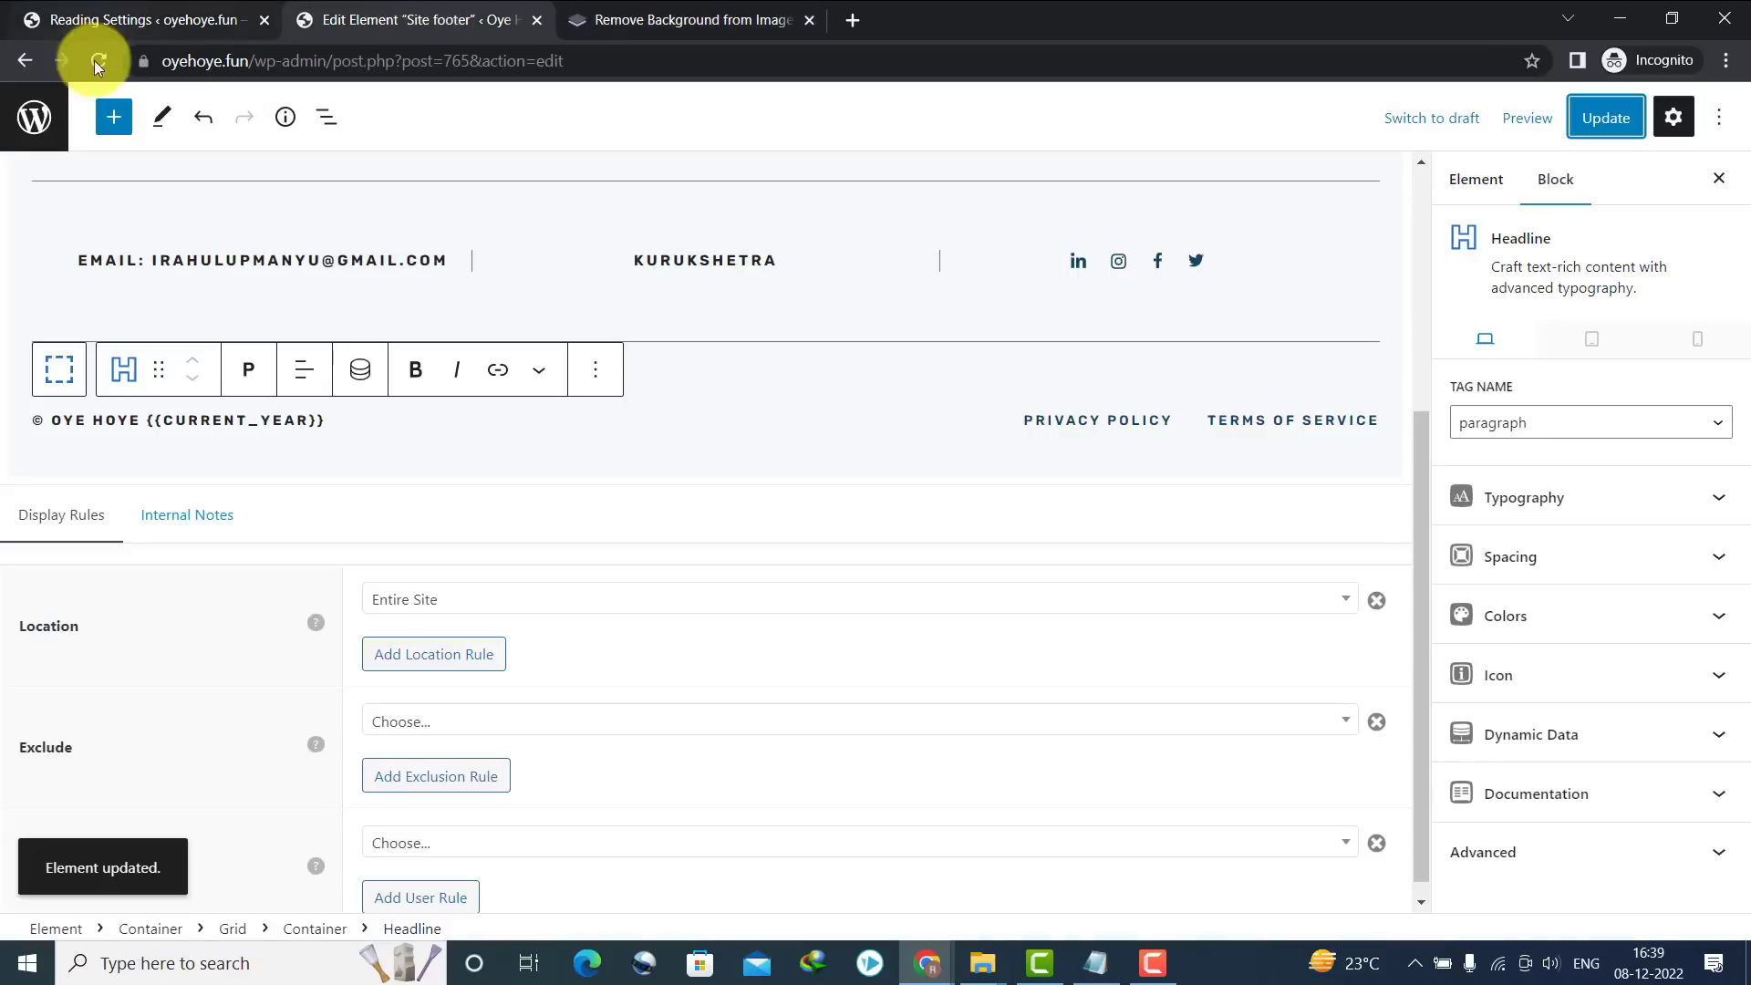
{"action": "left_click", "coordinate": [29, 58]}
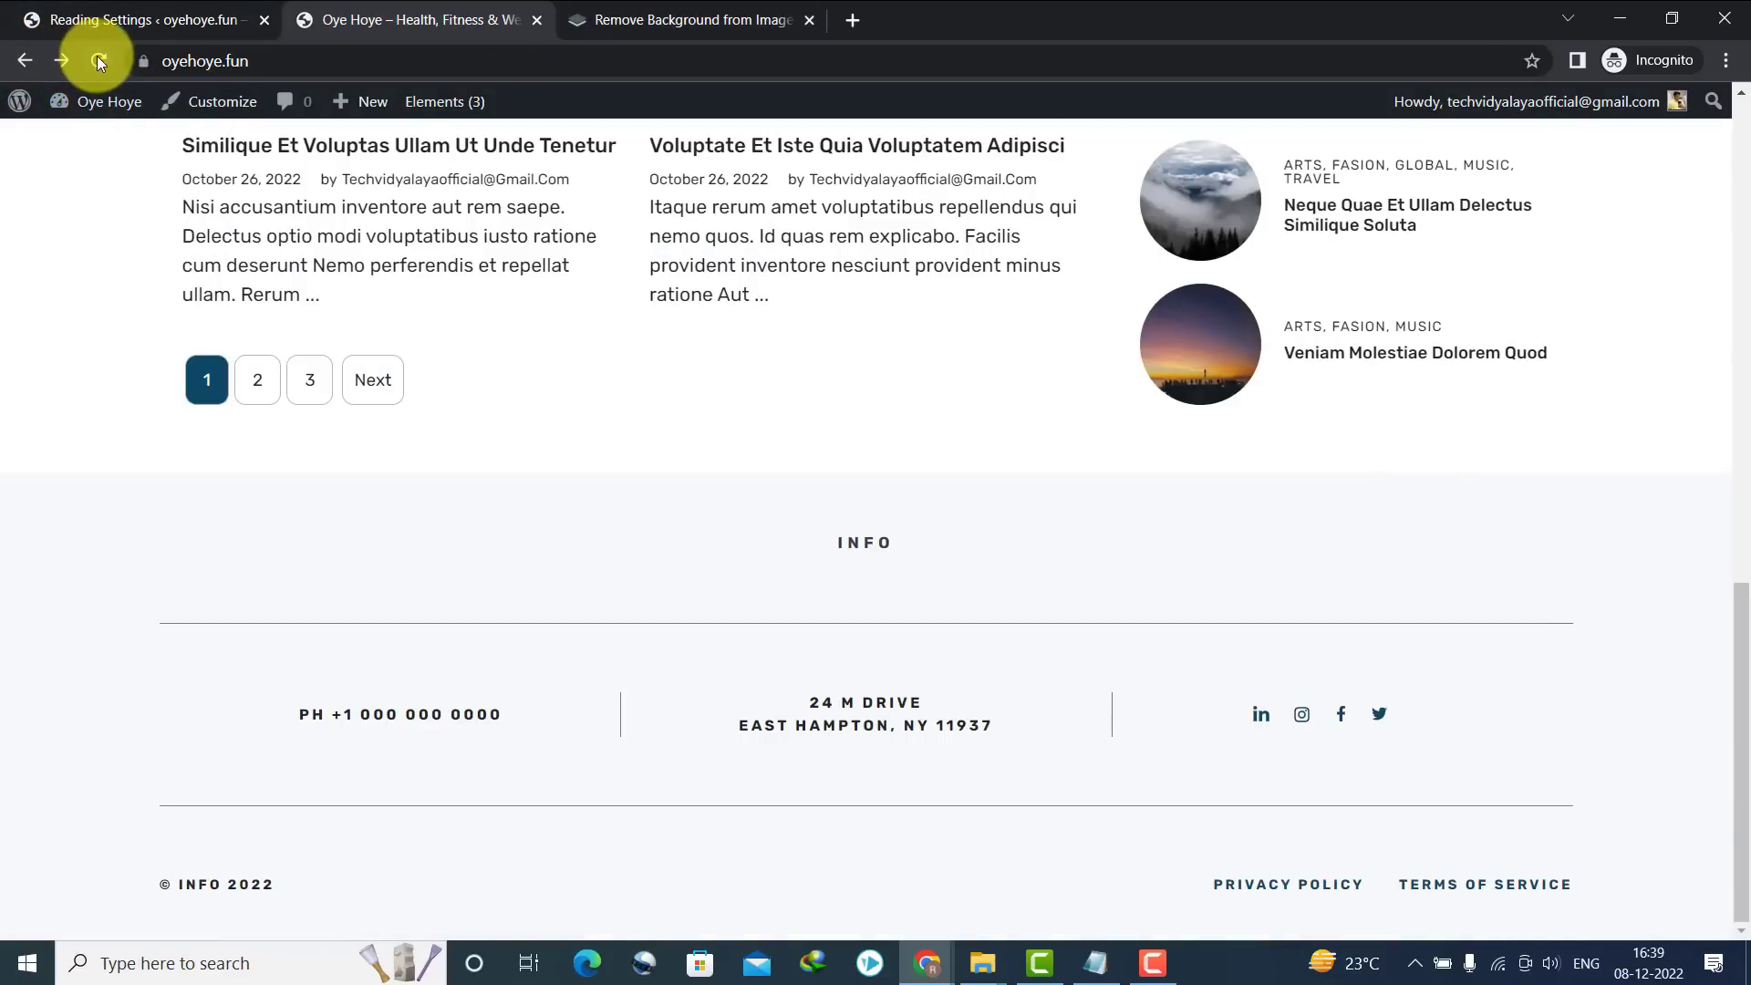
Reload the homepage and scroll to check the updated footer
{"action": "left_click", "coordinate": [97, 60]}
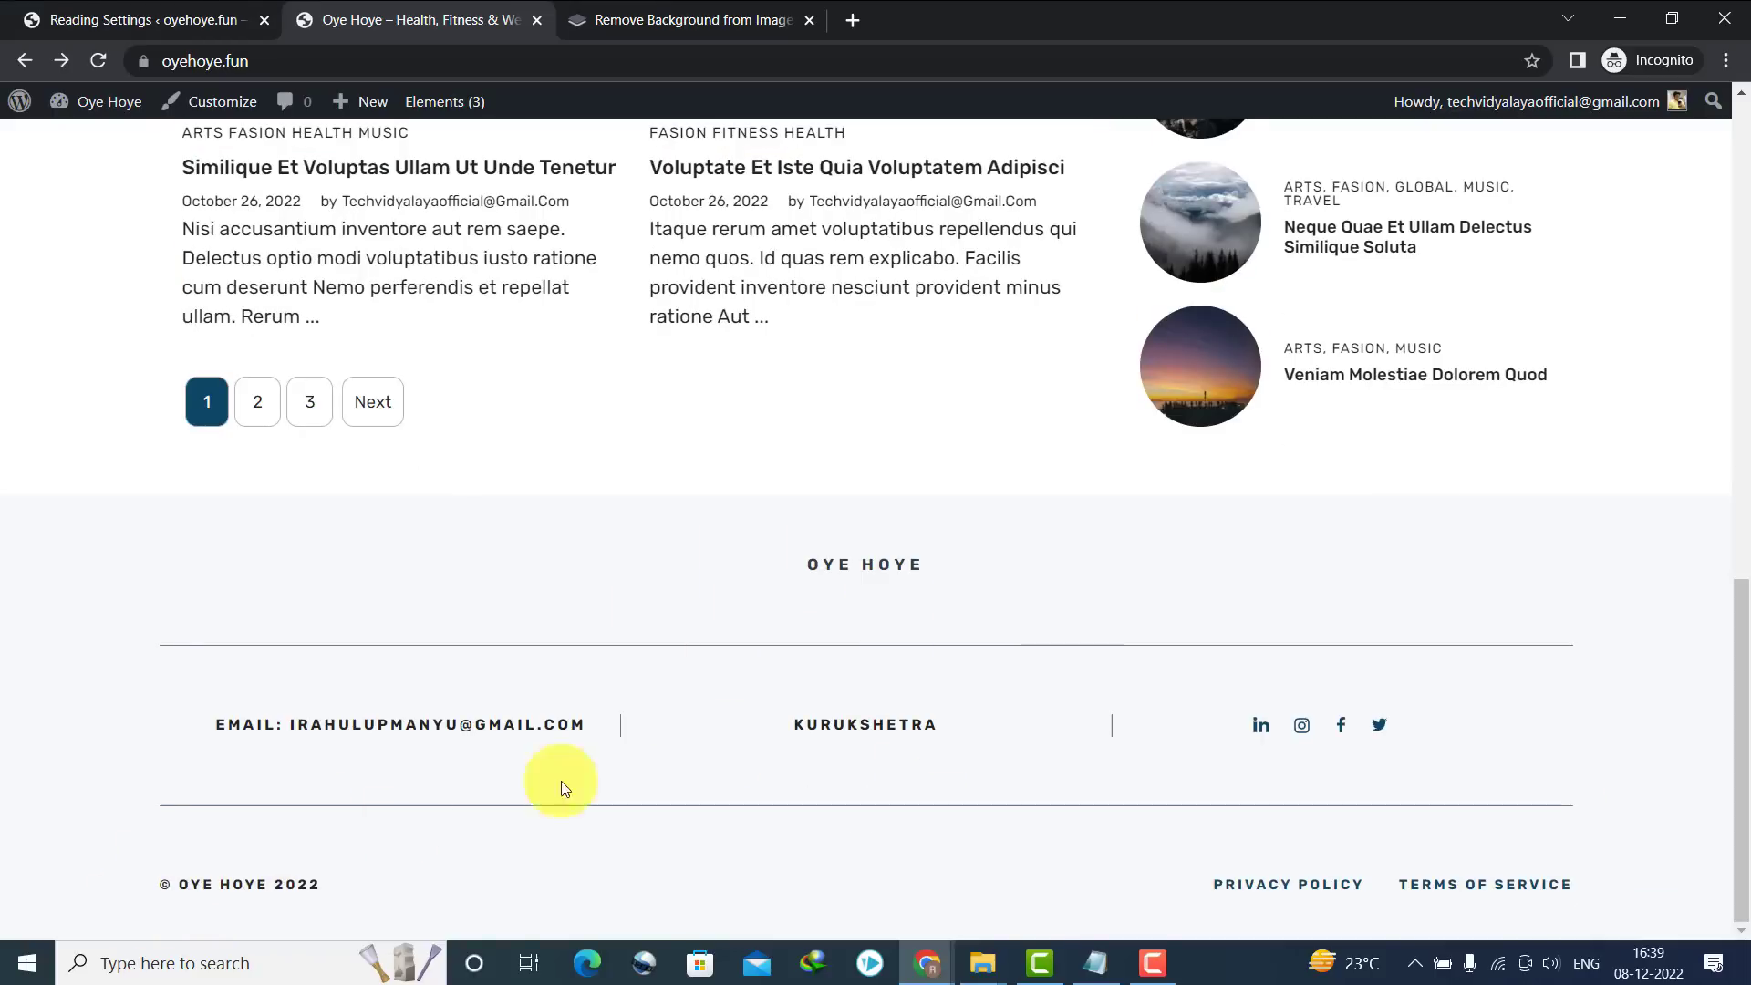
{"action": "left_click_drag", "start_coordinate": [1741, 642], "coordinate": [1694, 165]}
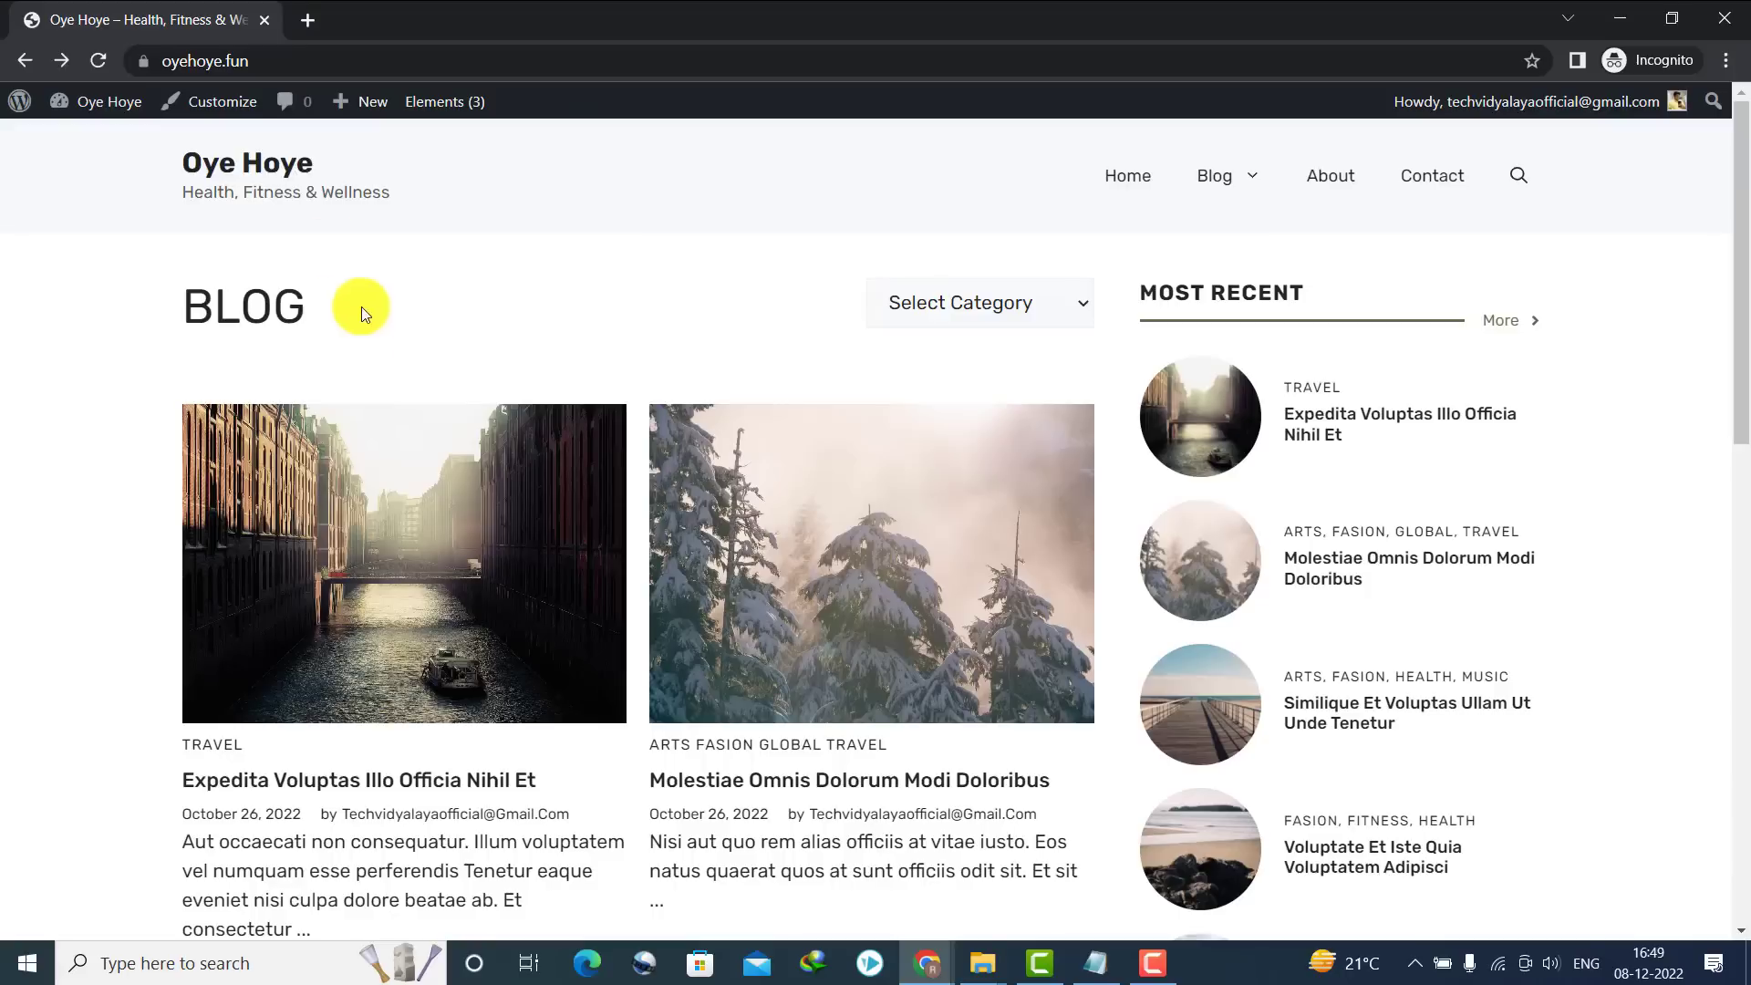
Open the About page for editing from the Pages list
{"action": "mouse_move", "coordinate": [108, 101]}
{"action": "left_click", "coordinate": [98, 146]}
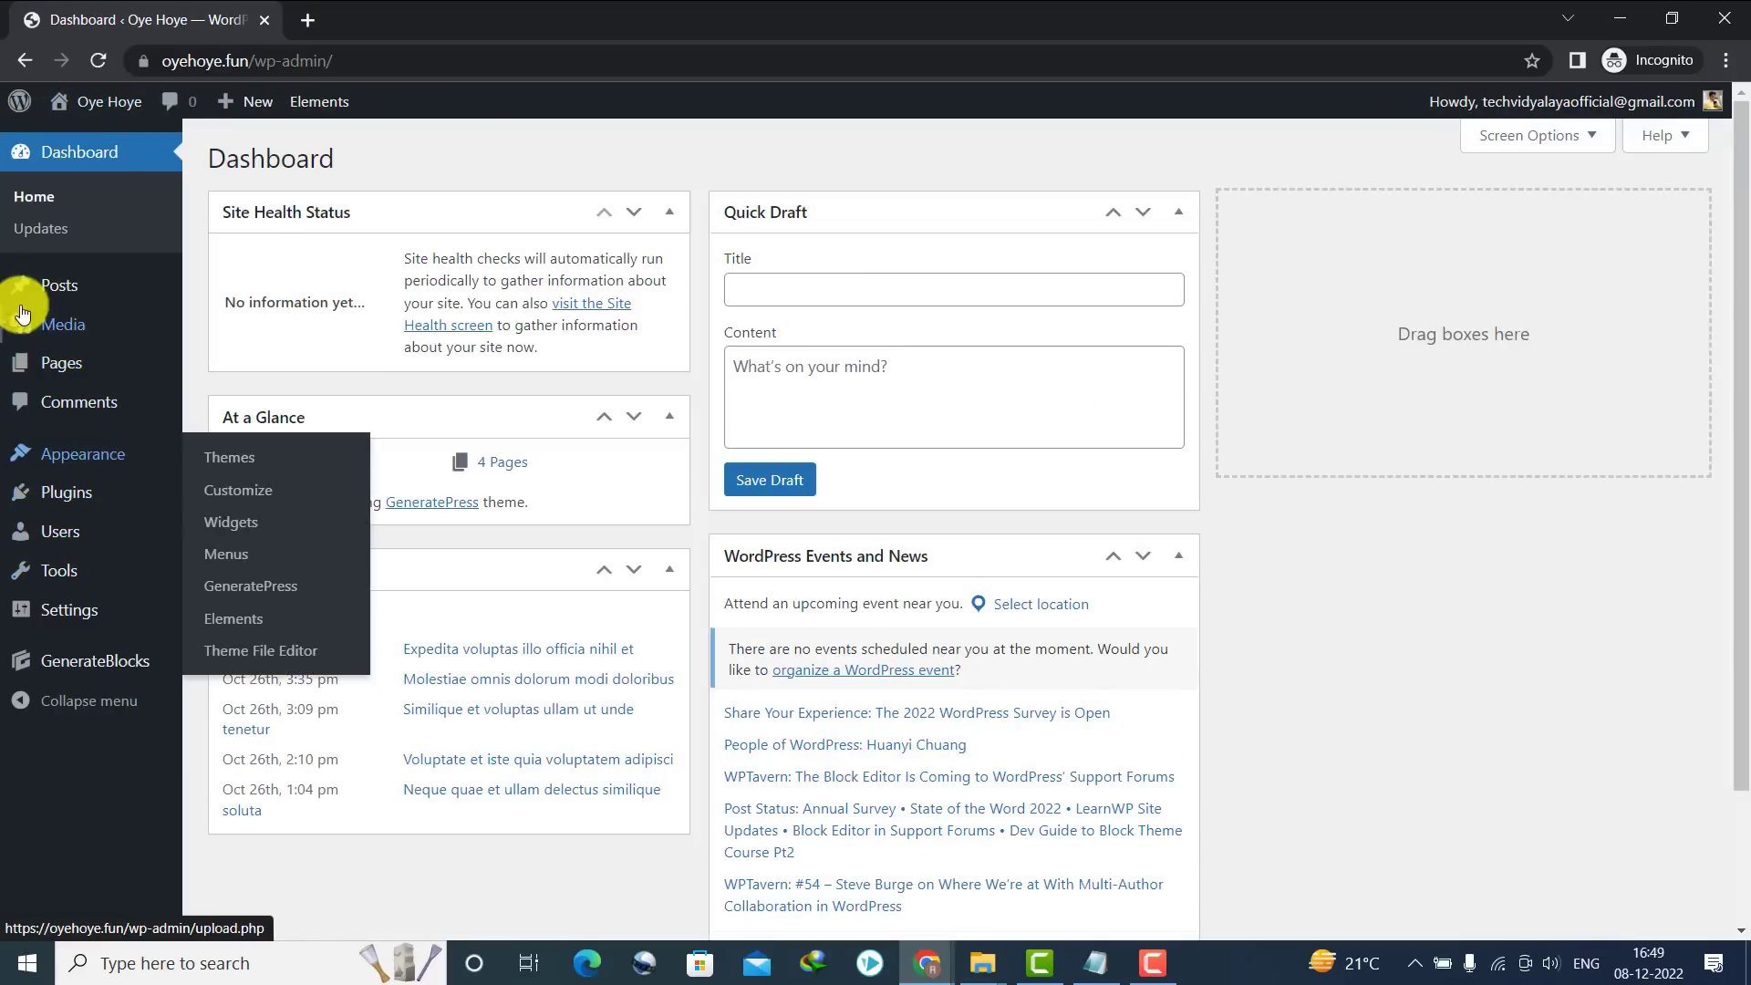
{"action": "mouse_move", "coordinate": [70, 359]}
{"action": "left_click", "coordinate": [228, 380]}
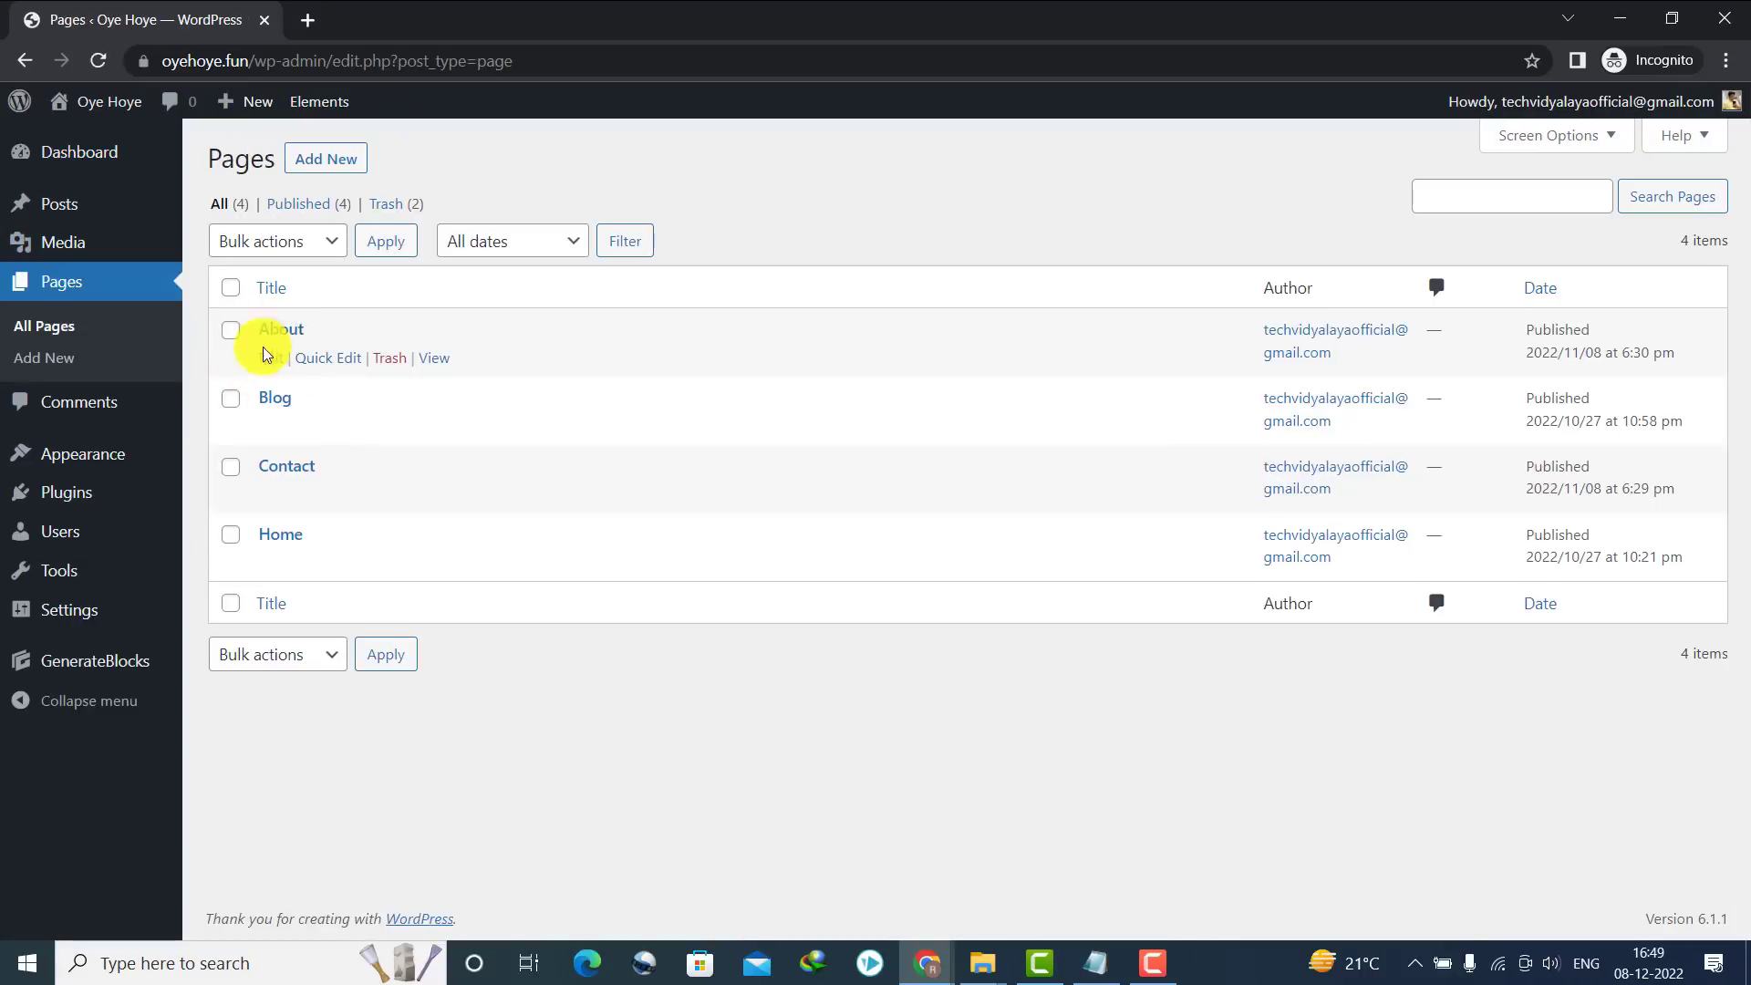
{"action": "left_click", "coordinate": [273, 358]}
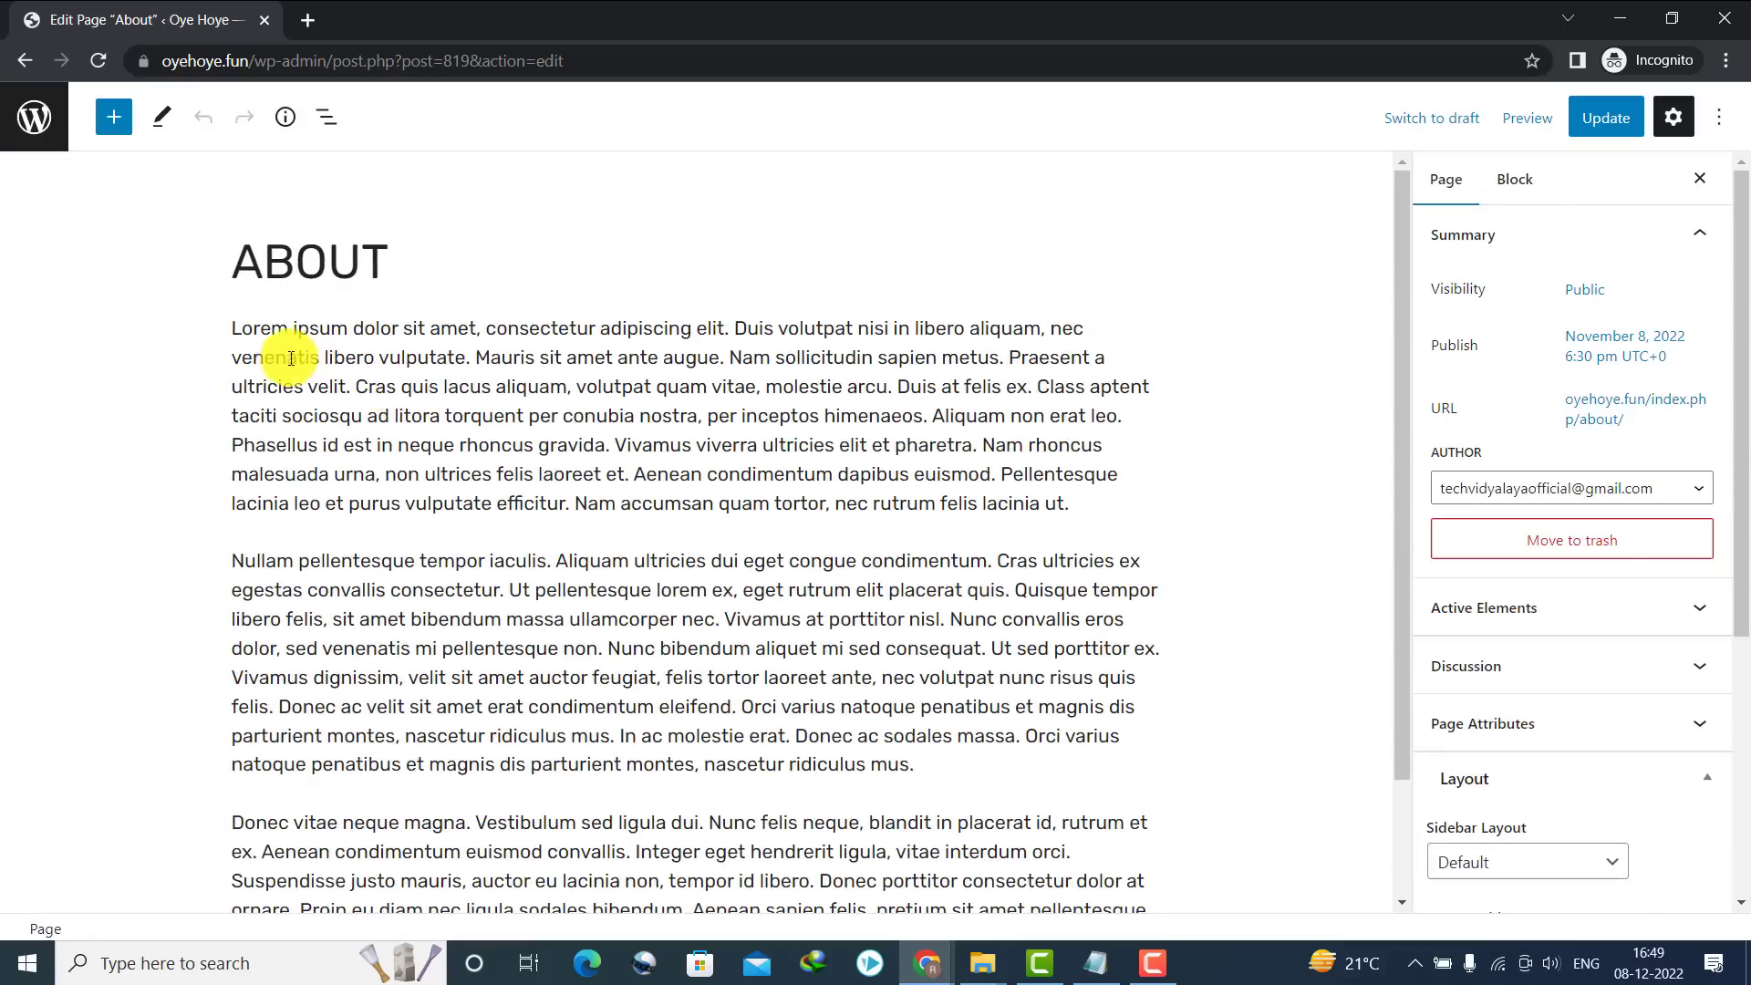
Delete all of About's placeholder paragraphs, update the page, and go back to Pages
{"action": "left_click_drag", "start_coordinate": [234, 320], "coordinate": [1031, 971]}
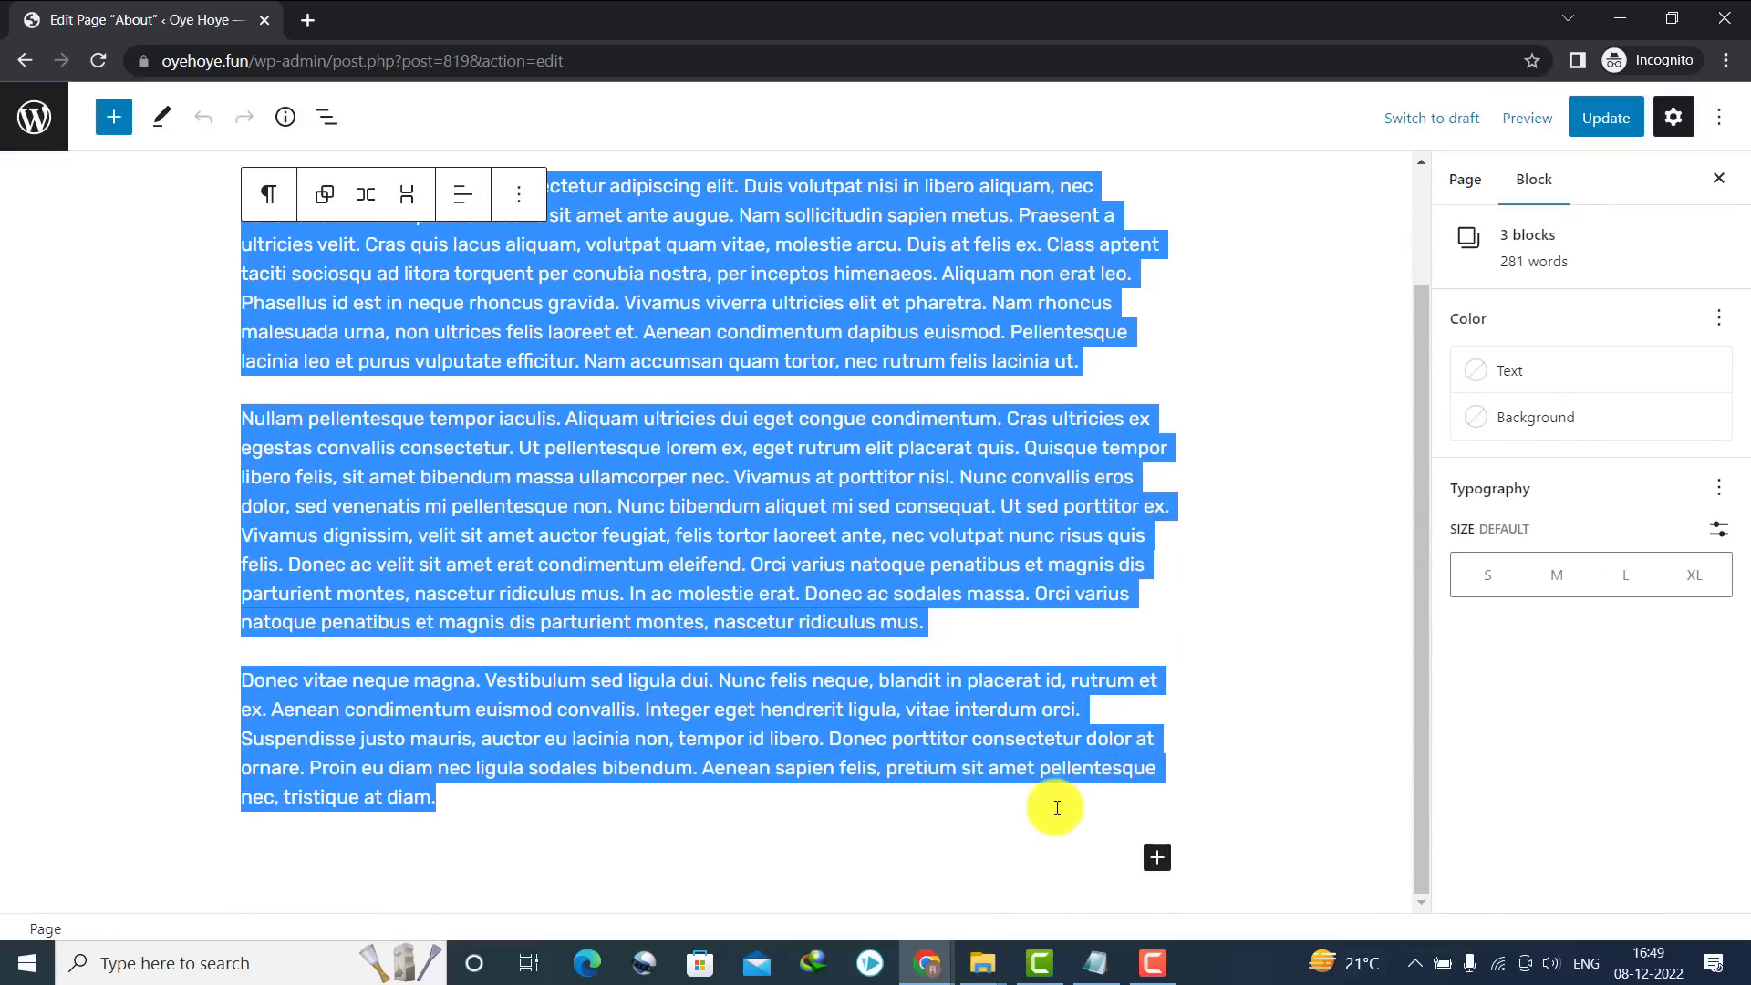
{"action": "key", "text": "Delete"}
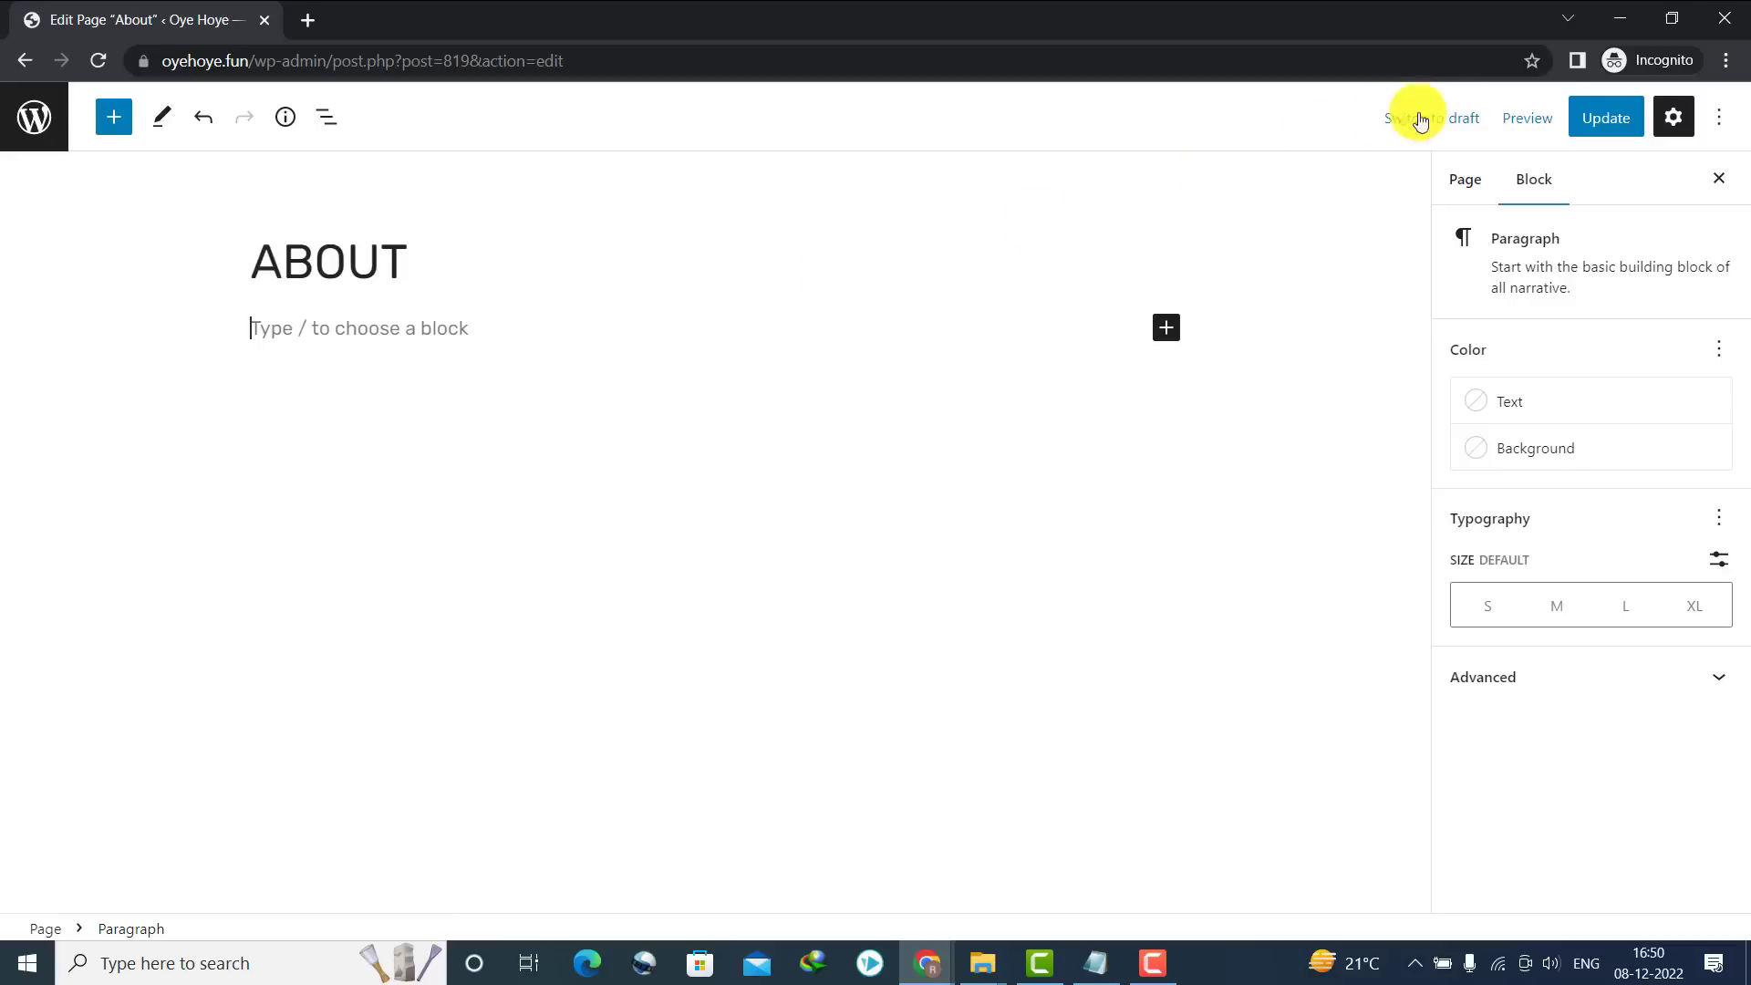
{"action": "left_click", "coordinate": [1594, 123]}
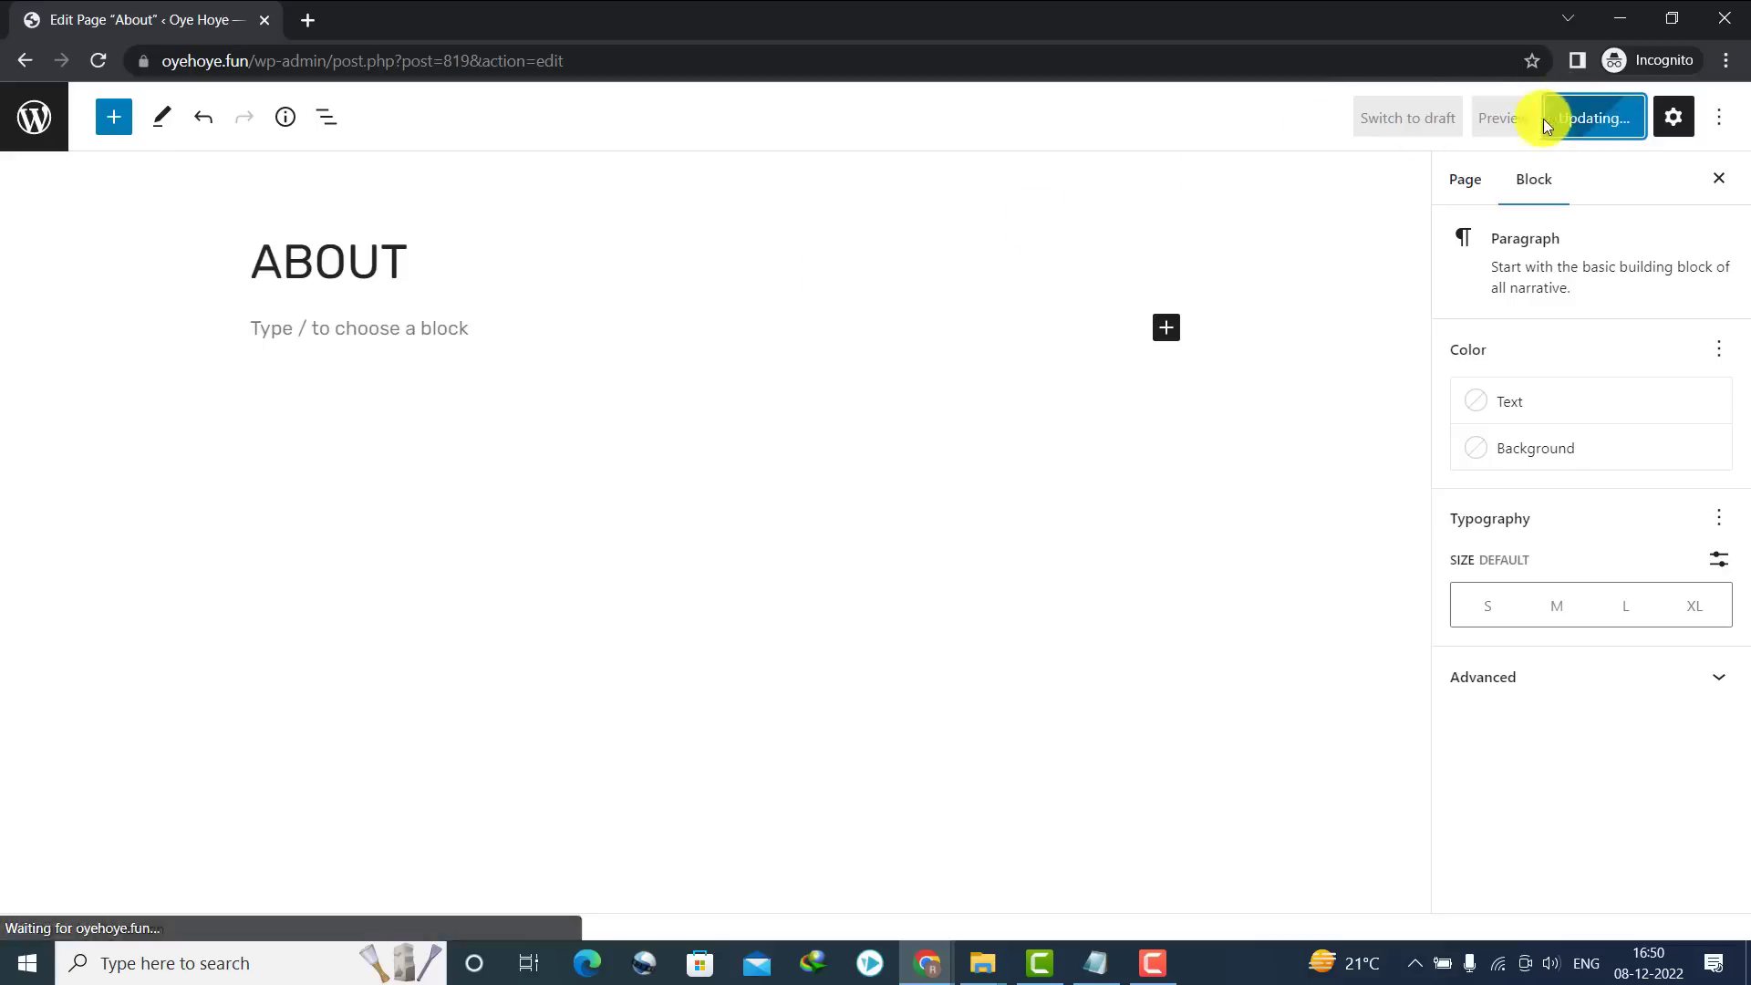
{"action": "left_click", "coordinate": [24, 58]}
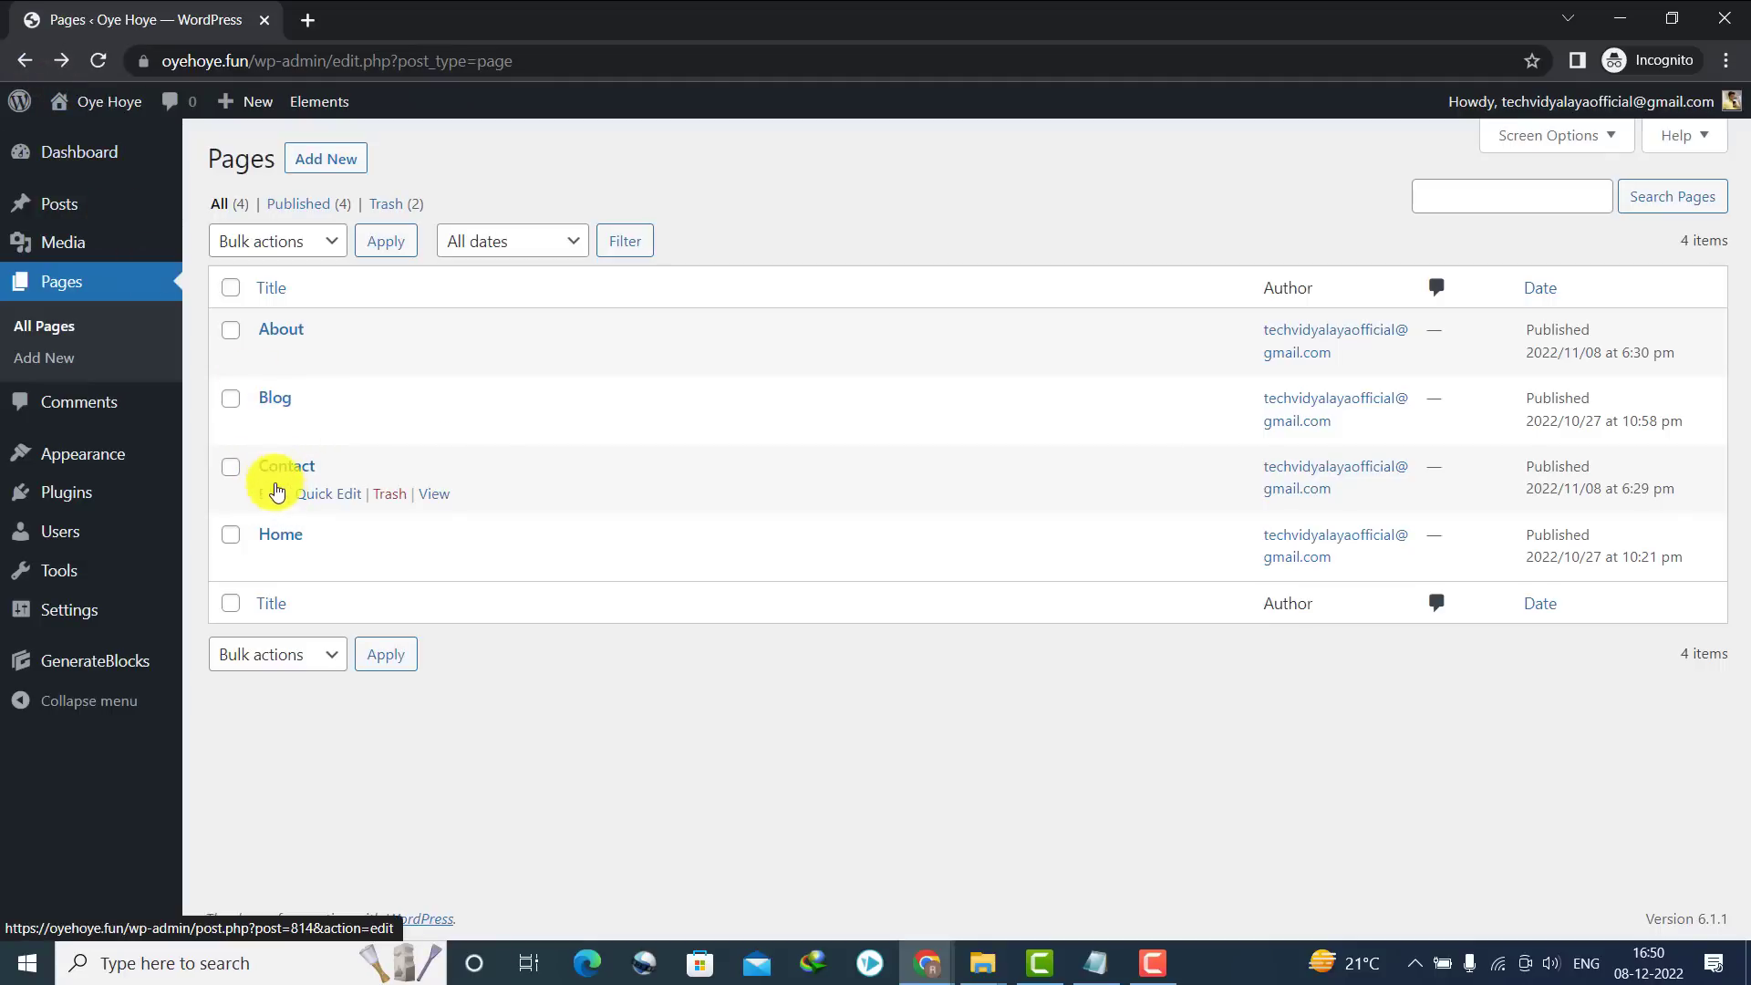
Delete all text blocks from the Contact page
{"action": "left_click", "coordinate": [271, 493]}
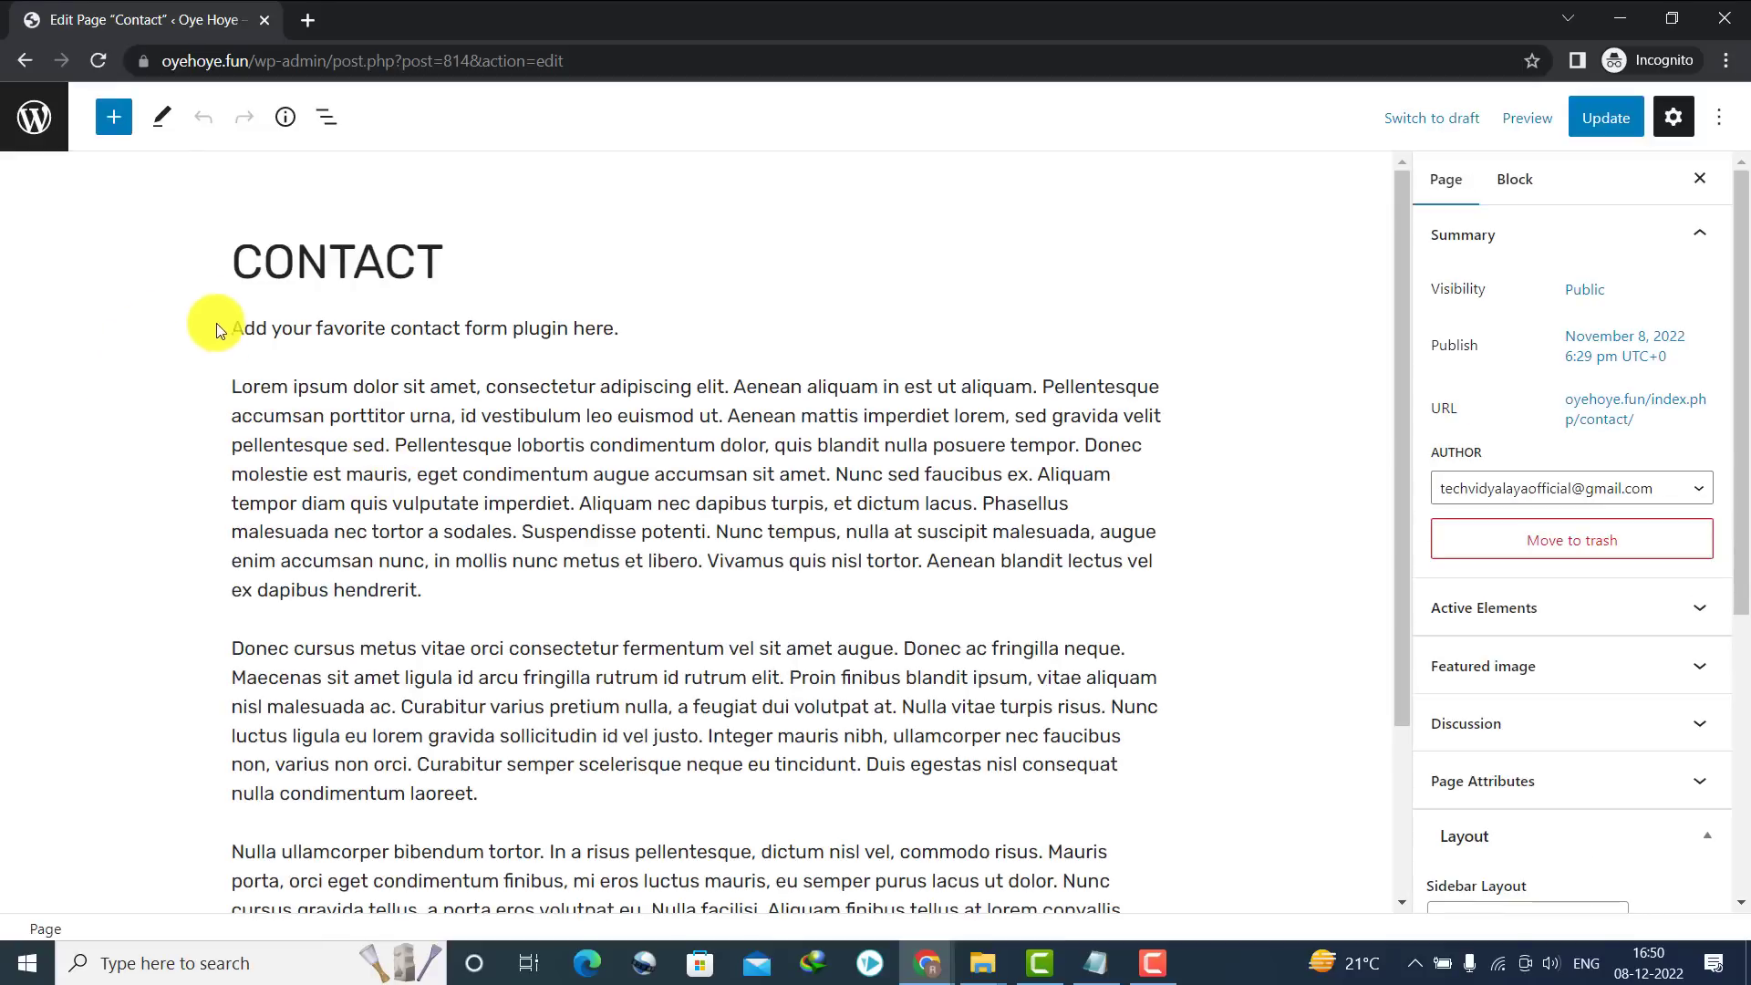
{"action": "left_click_drag", "start_coordinate": [236, 325], "coordinate": [840, 968]}
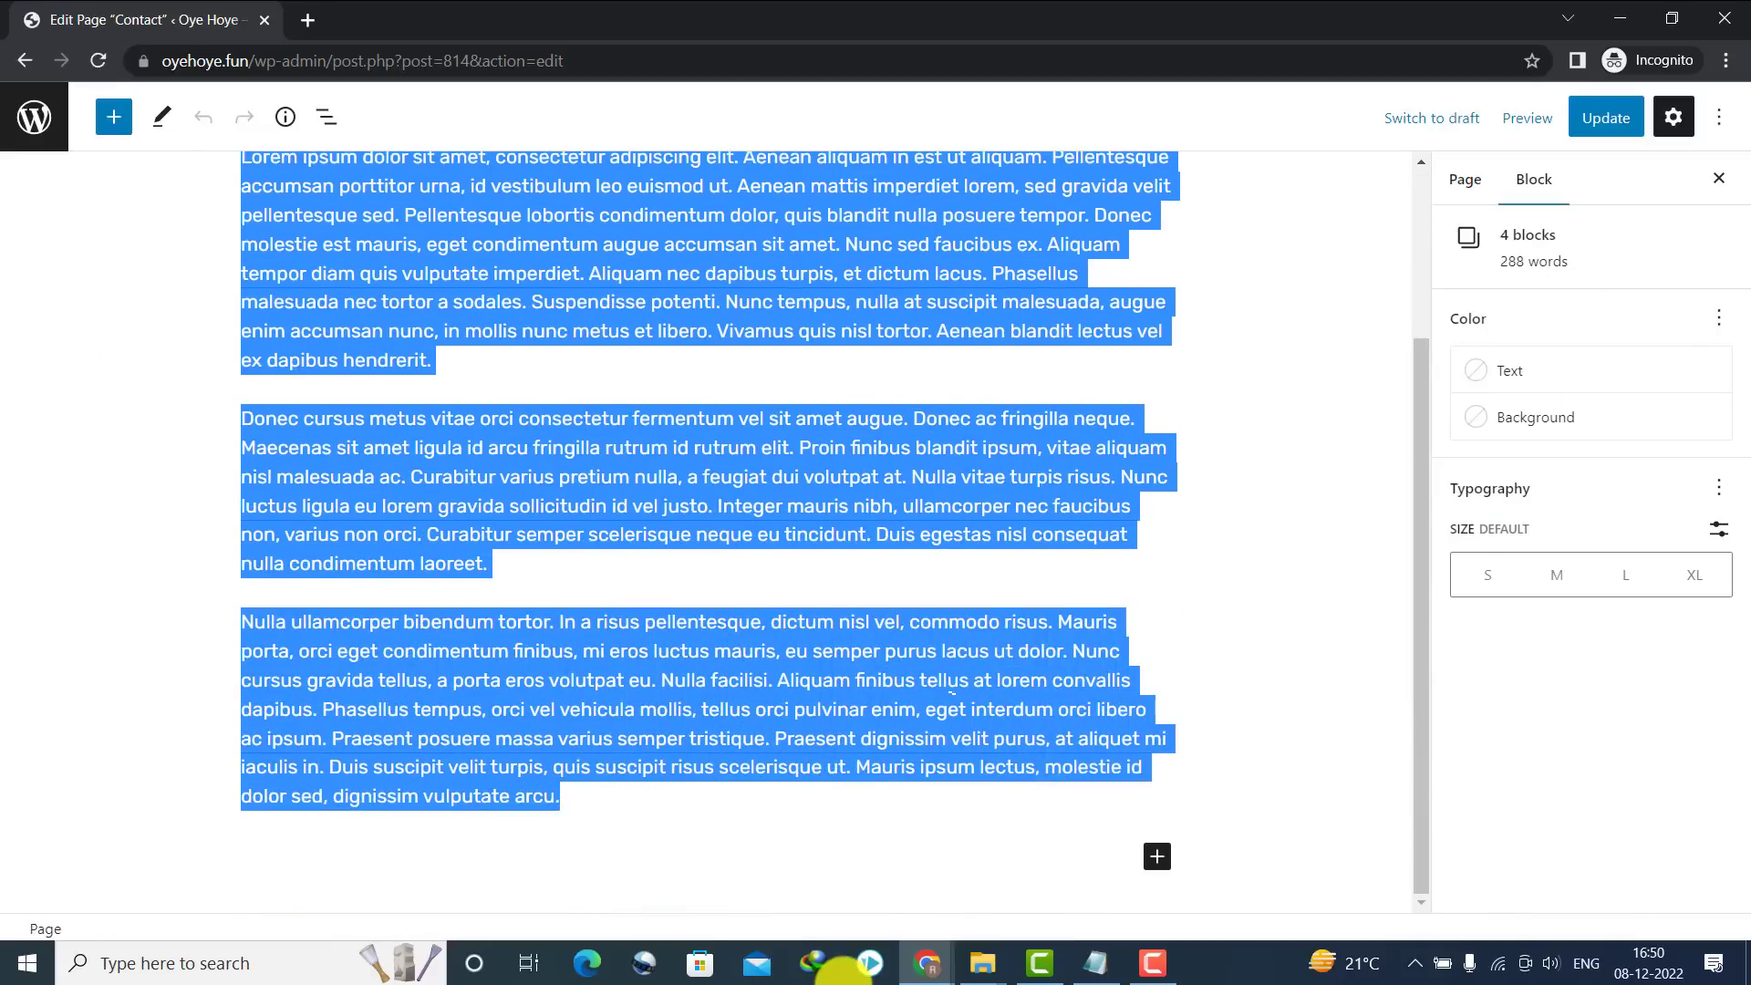
{"action": "key", "text": "BackSpace"}
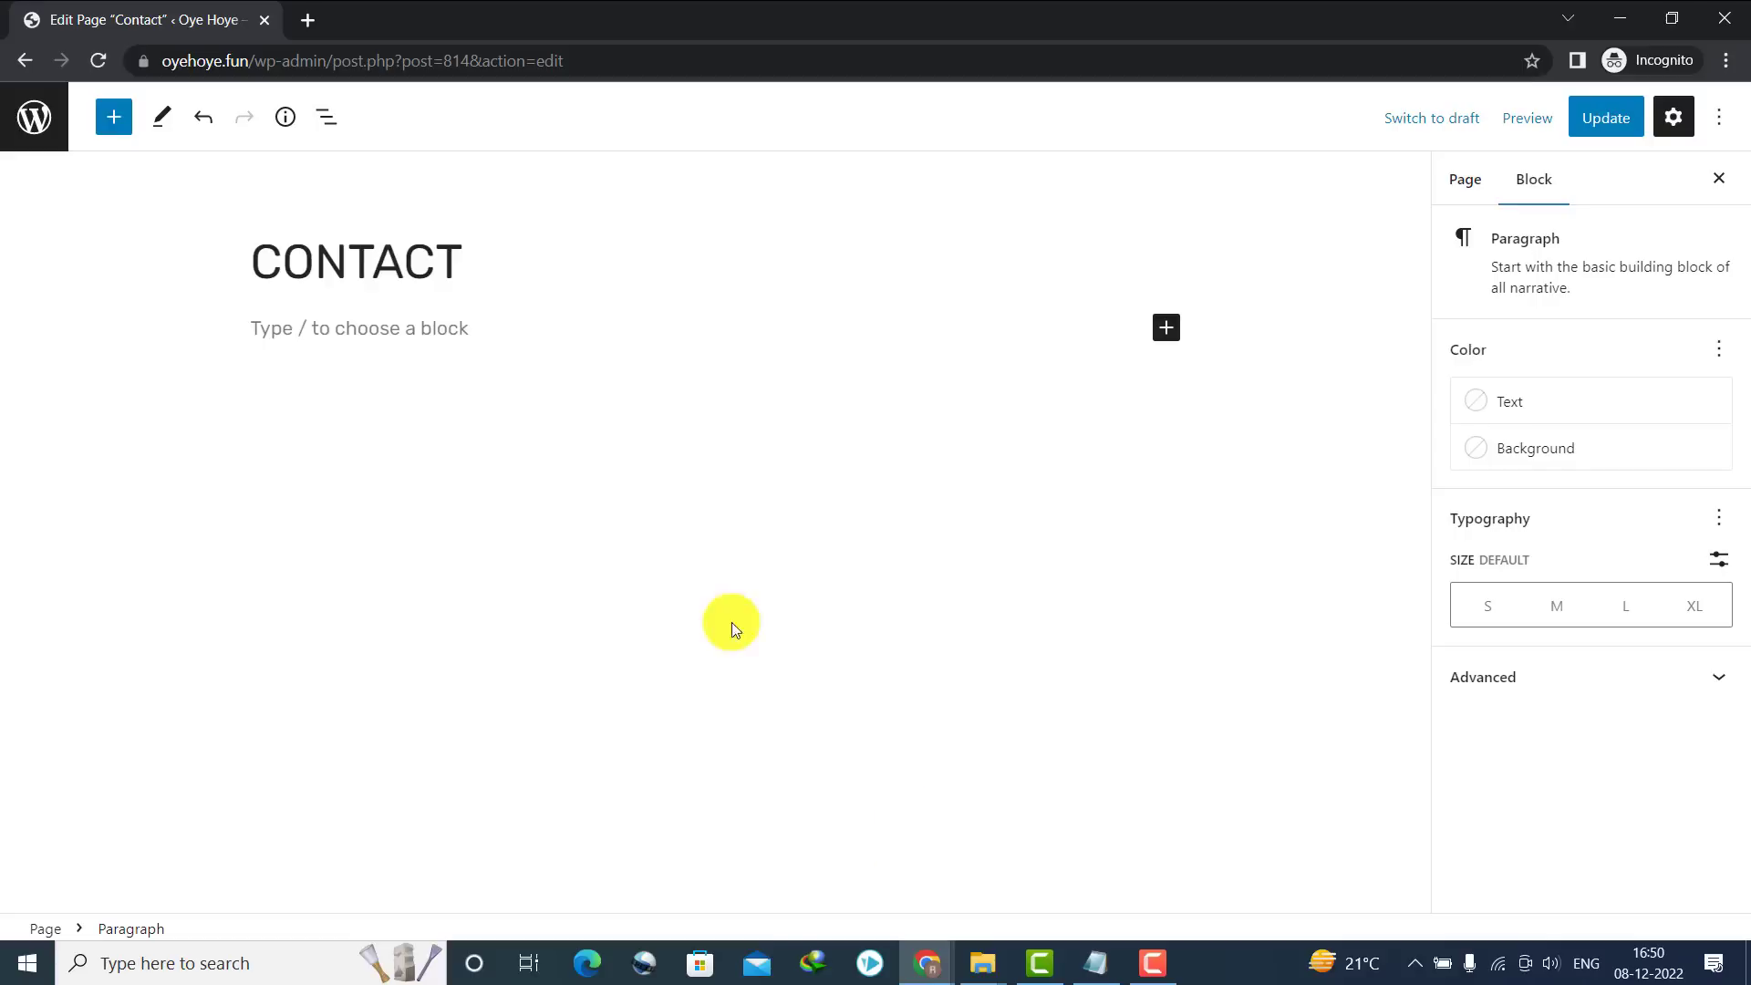
Load oyehoye.fun/wp-admin in a new browser tab
{"action": "left_click", "coordinate": [314, 18]}
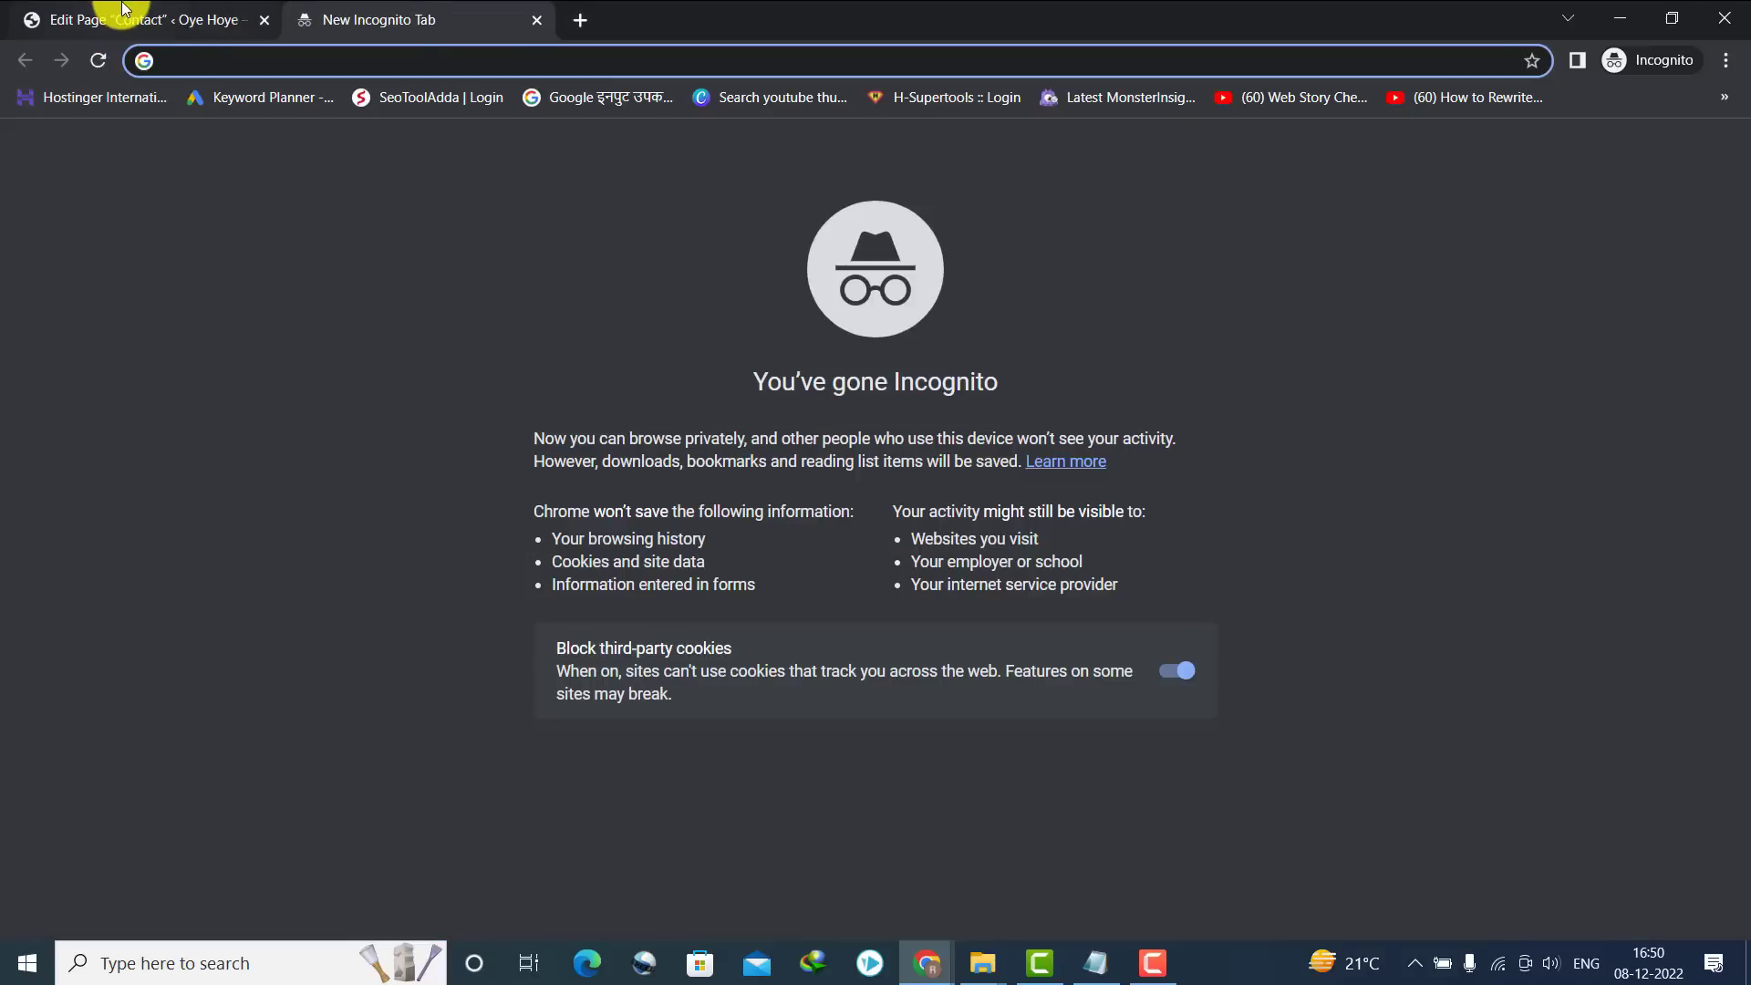
{"action": "left_click", "coordinate": [174, 15]}
{"action": "left_click", "coordinate": [395, 13]}
{"action": "type", "text": "oy"}
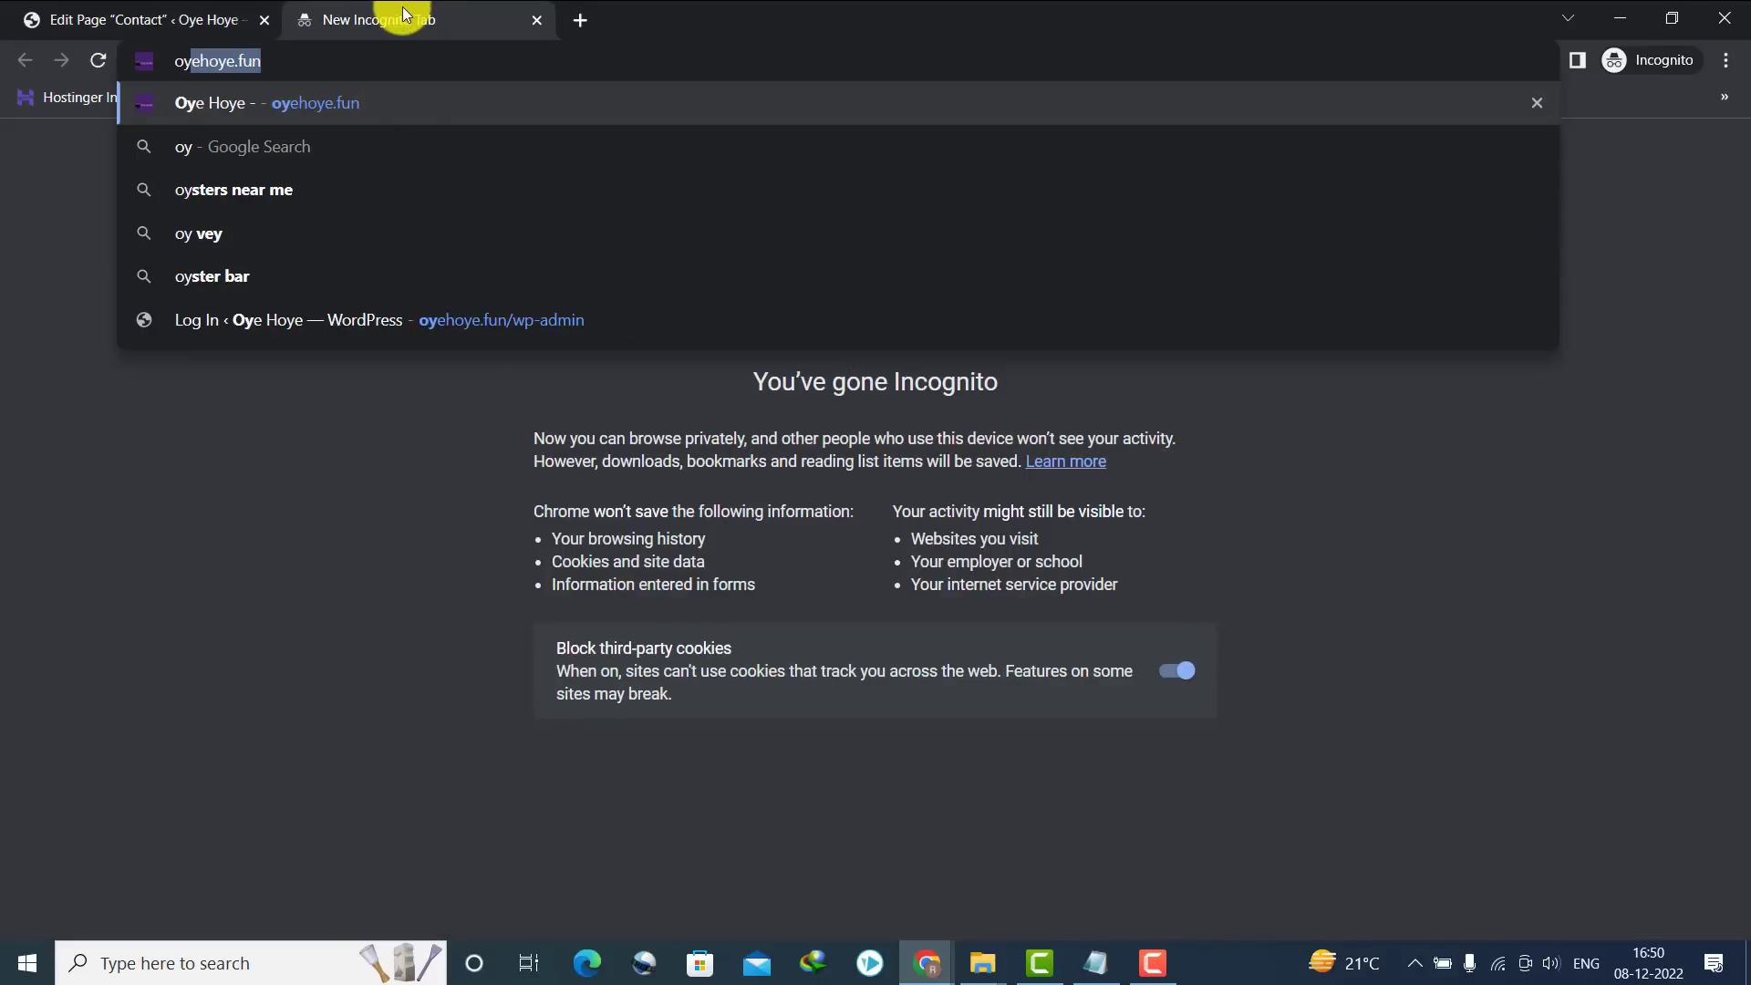
{"action": "type", "text": "ehoye.fun/wp"}
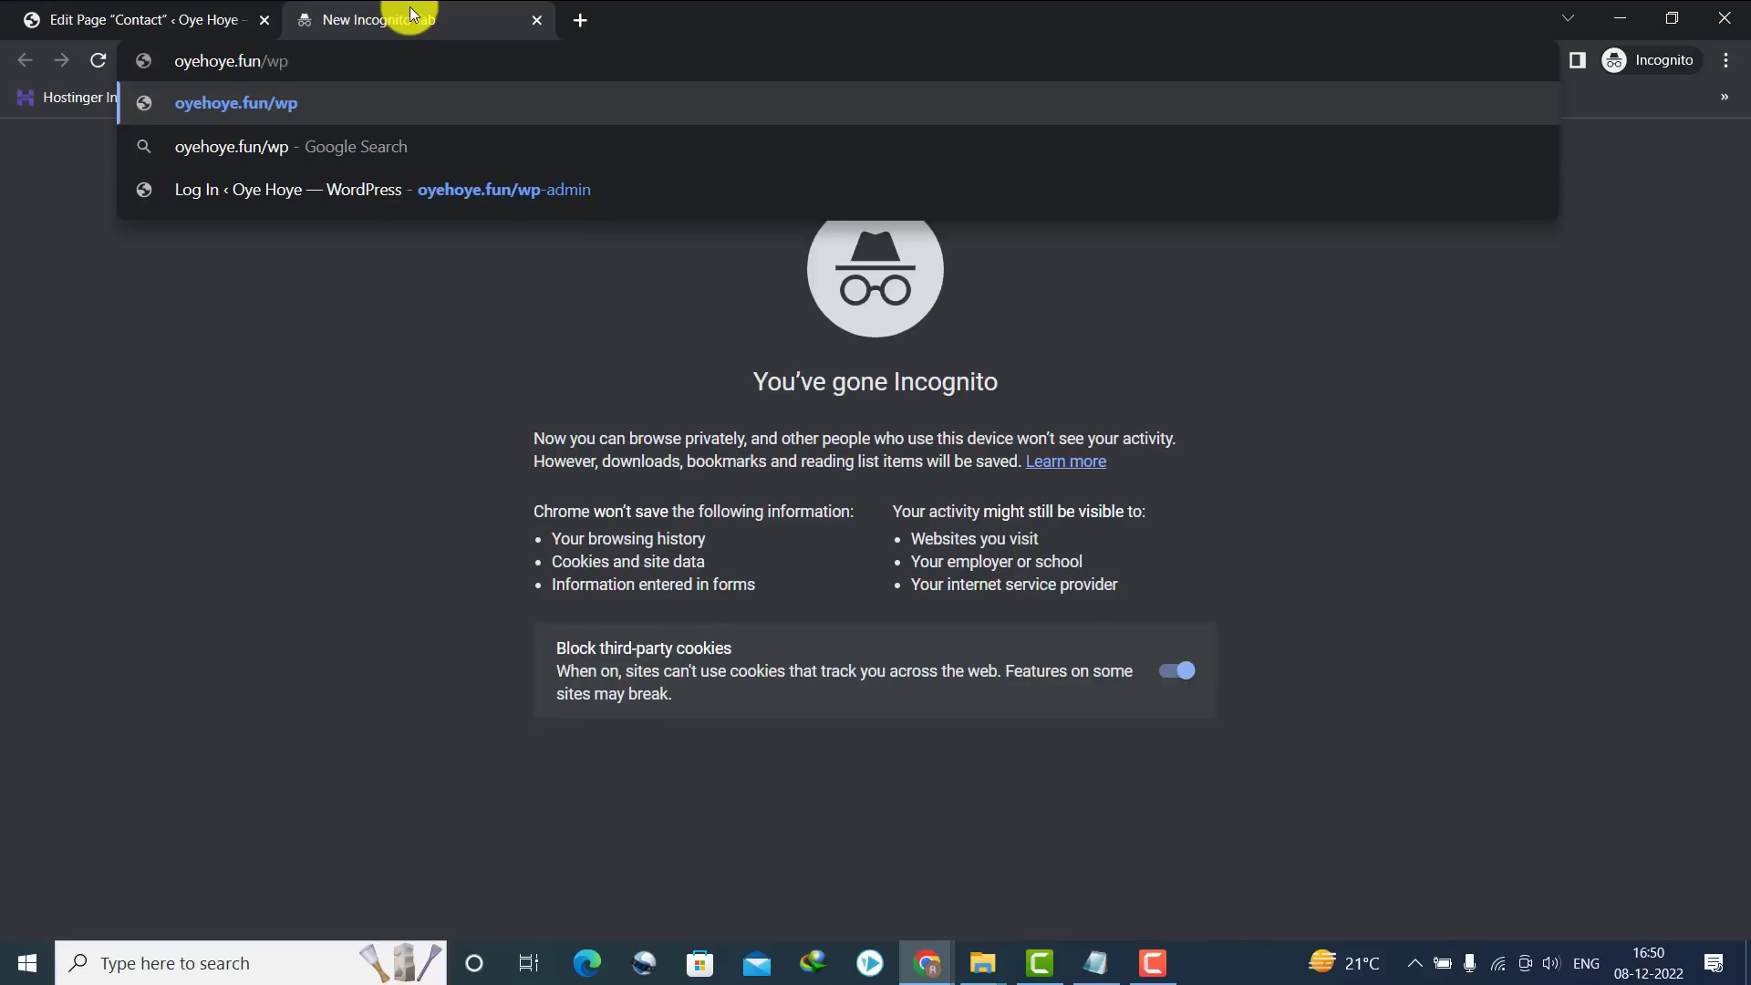
{"action": "type", "text": "-admin"}
{"action": "key", "text": "Return"}
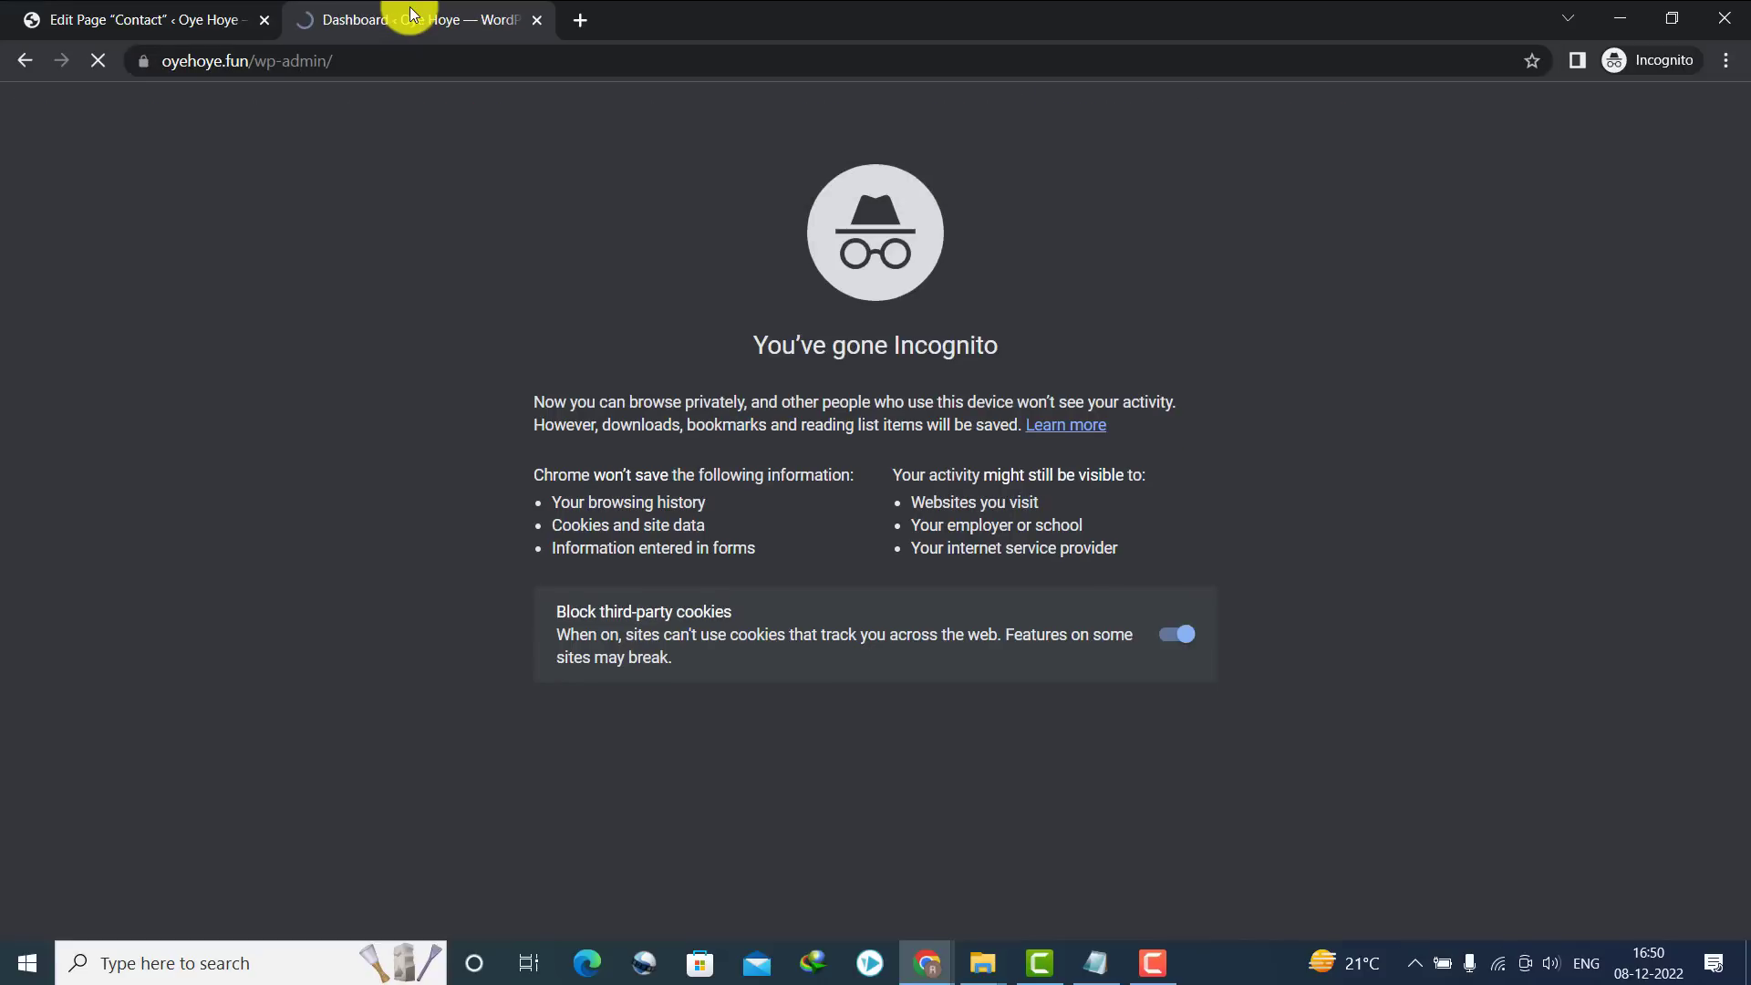
{"action": "left_click", "coordinate": [270, 7]}
{"action": "left_click", "coordinate": [420, 17]}
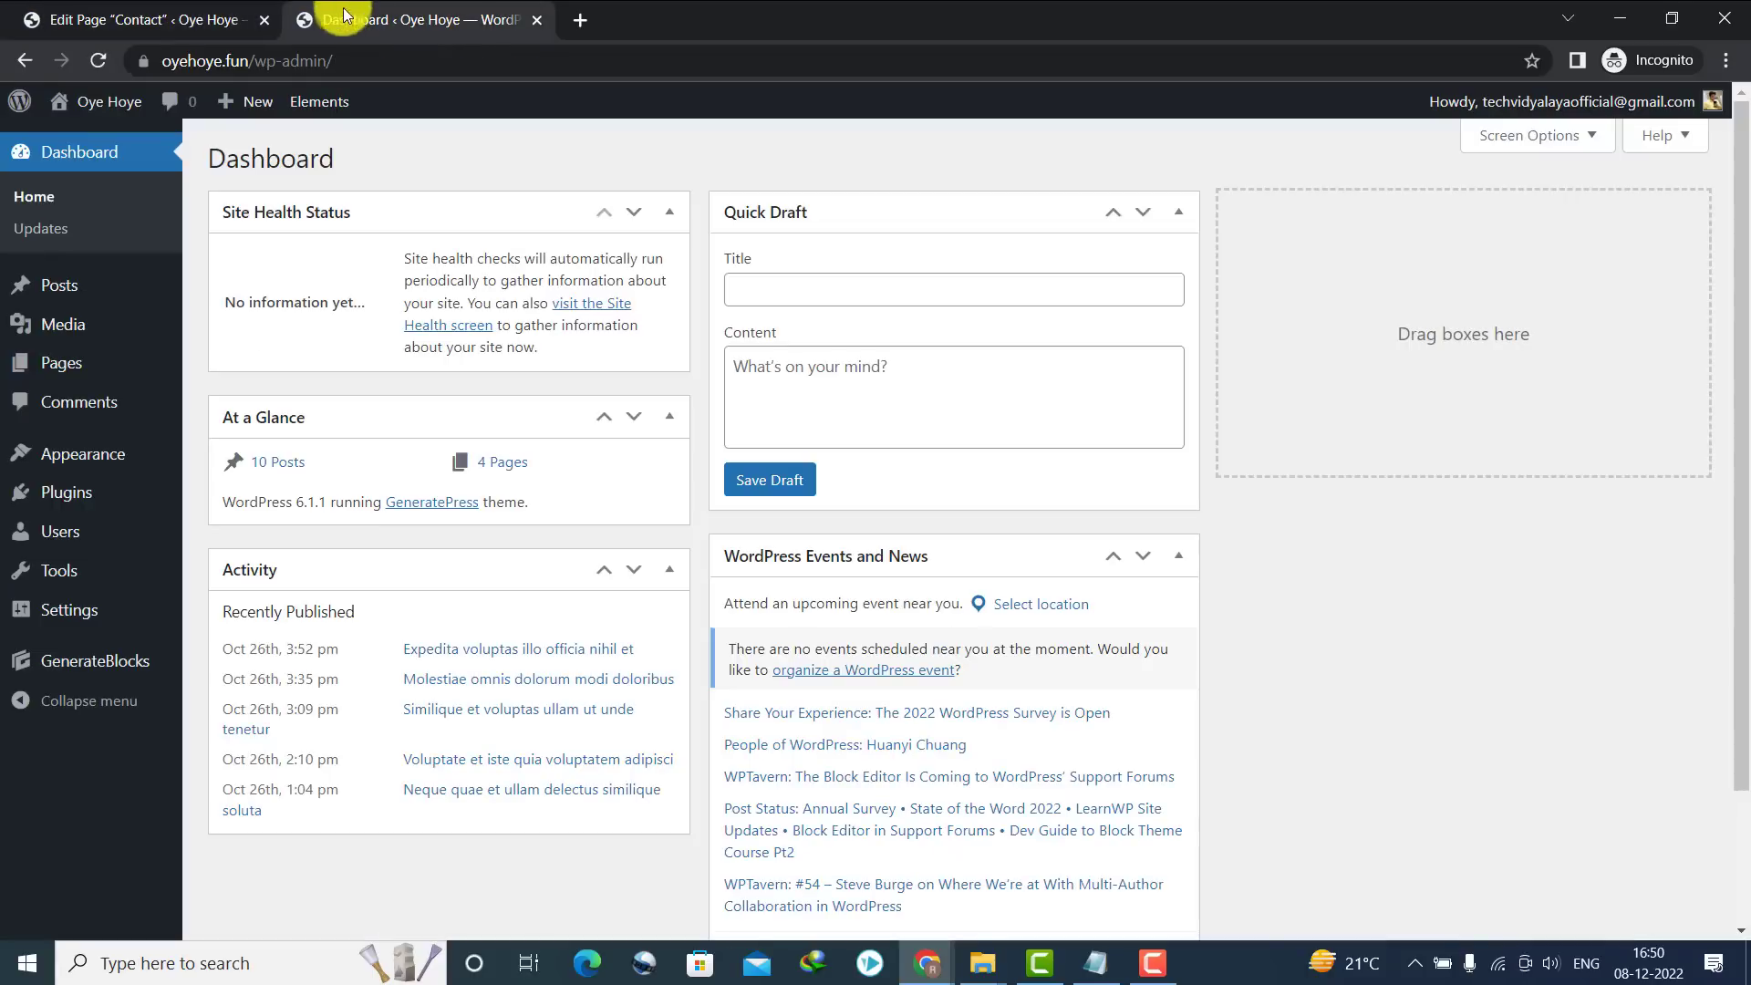
Search Add New plugins for 'Contact form 7', then install and activate it
{"action": "mouse_move", "coordinate": [75, 497]}
{"action": "left_click", "coordinate": [228, 529]}
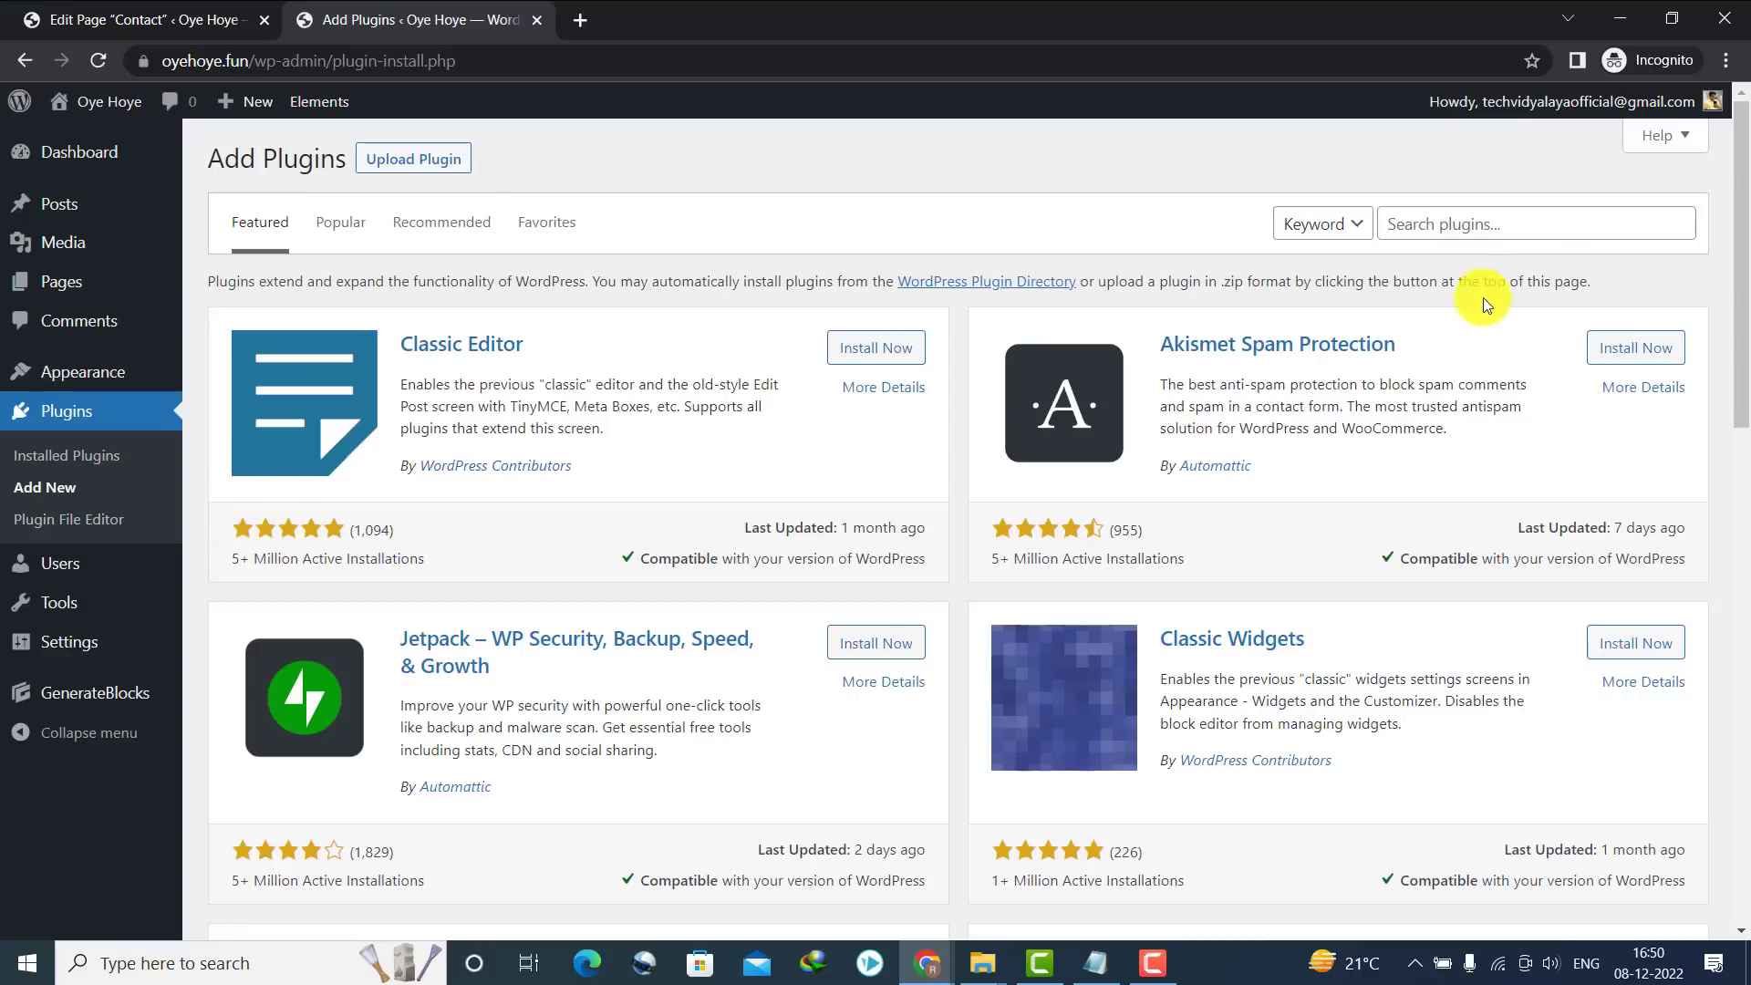
{"action": "left_click", "coordinate": [1427, 222]}
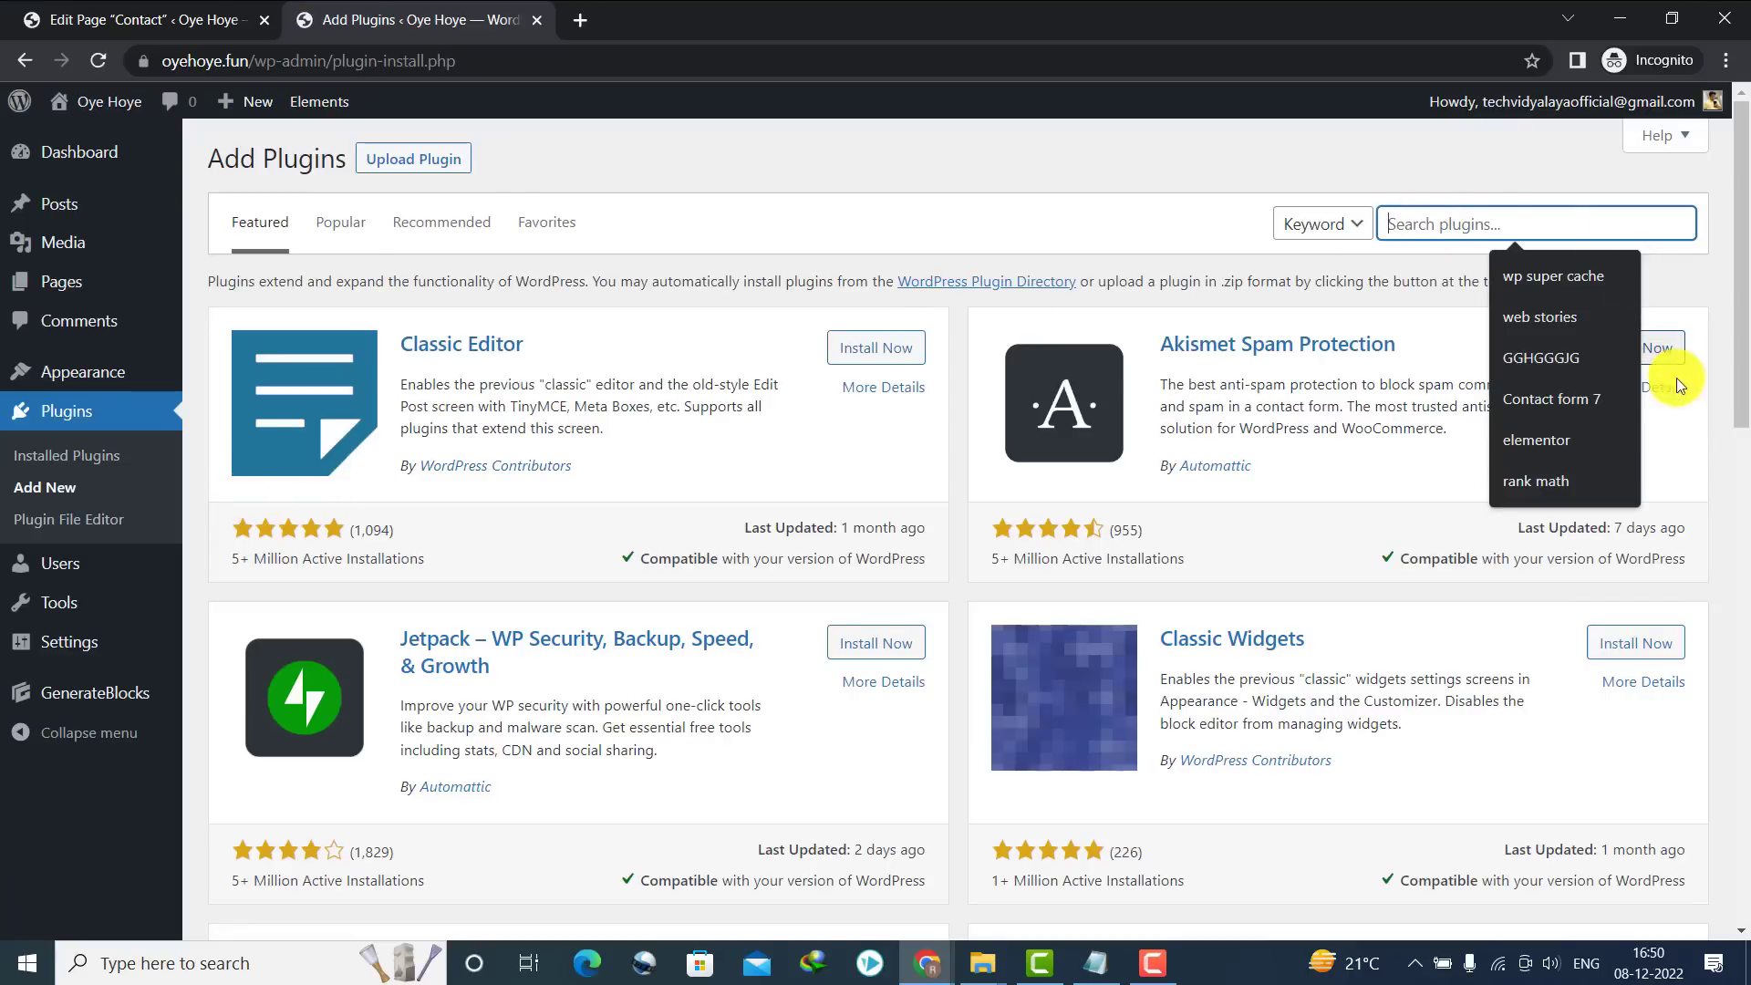
{"action": "left_click", "coordinate": [1550, 401]}
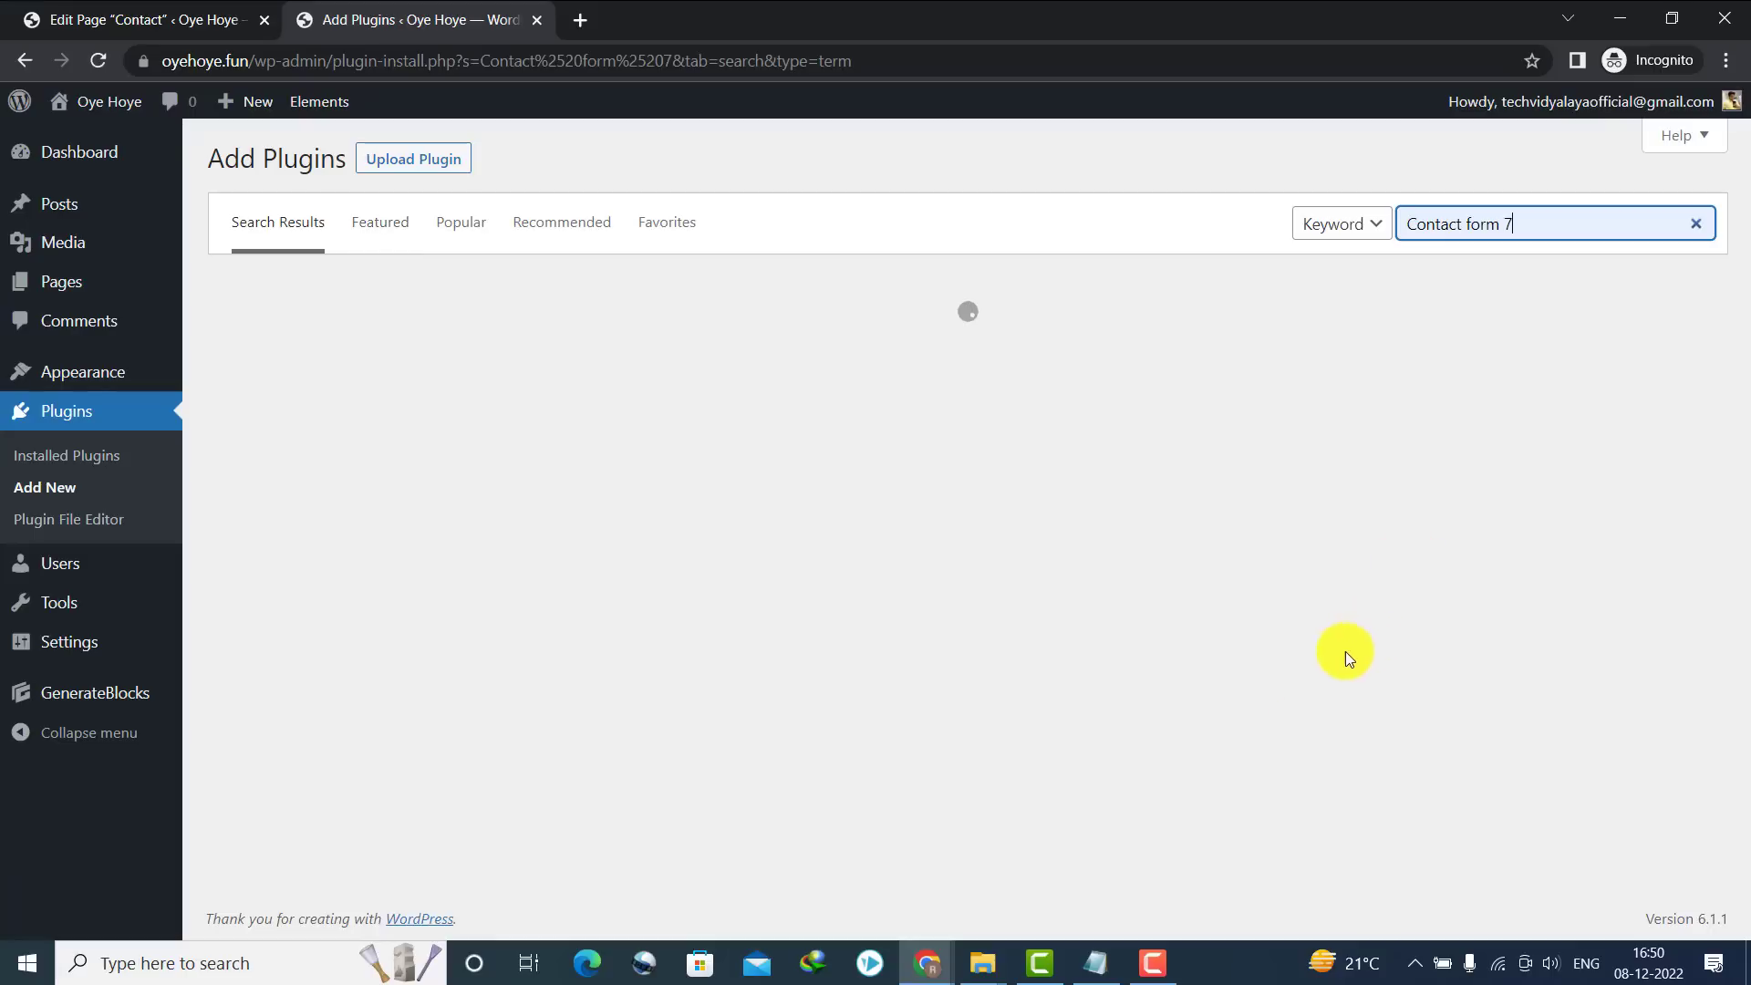
{"action": "left_click", "coordinate": [1152, 960]}
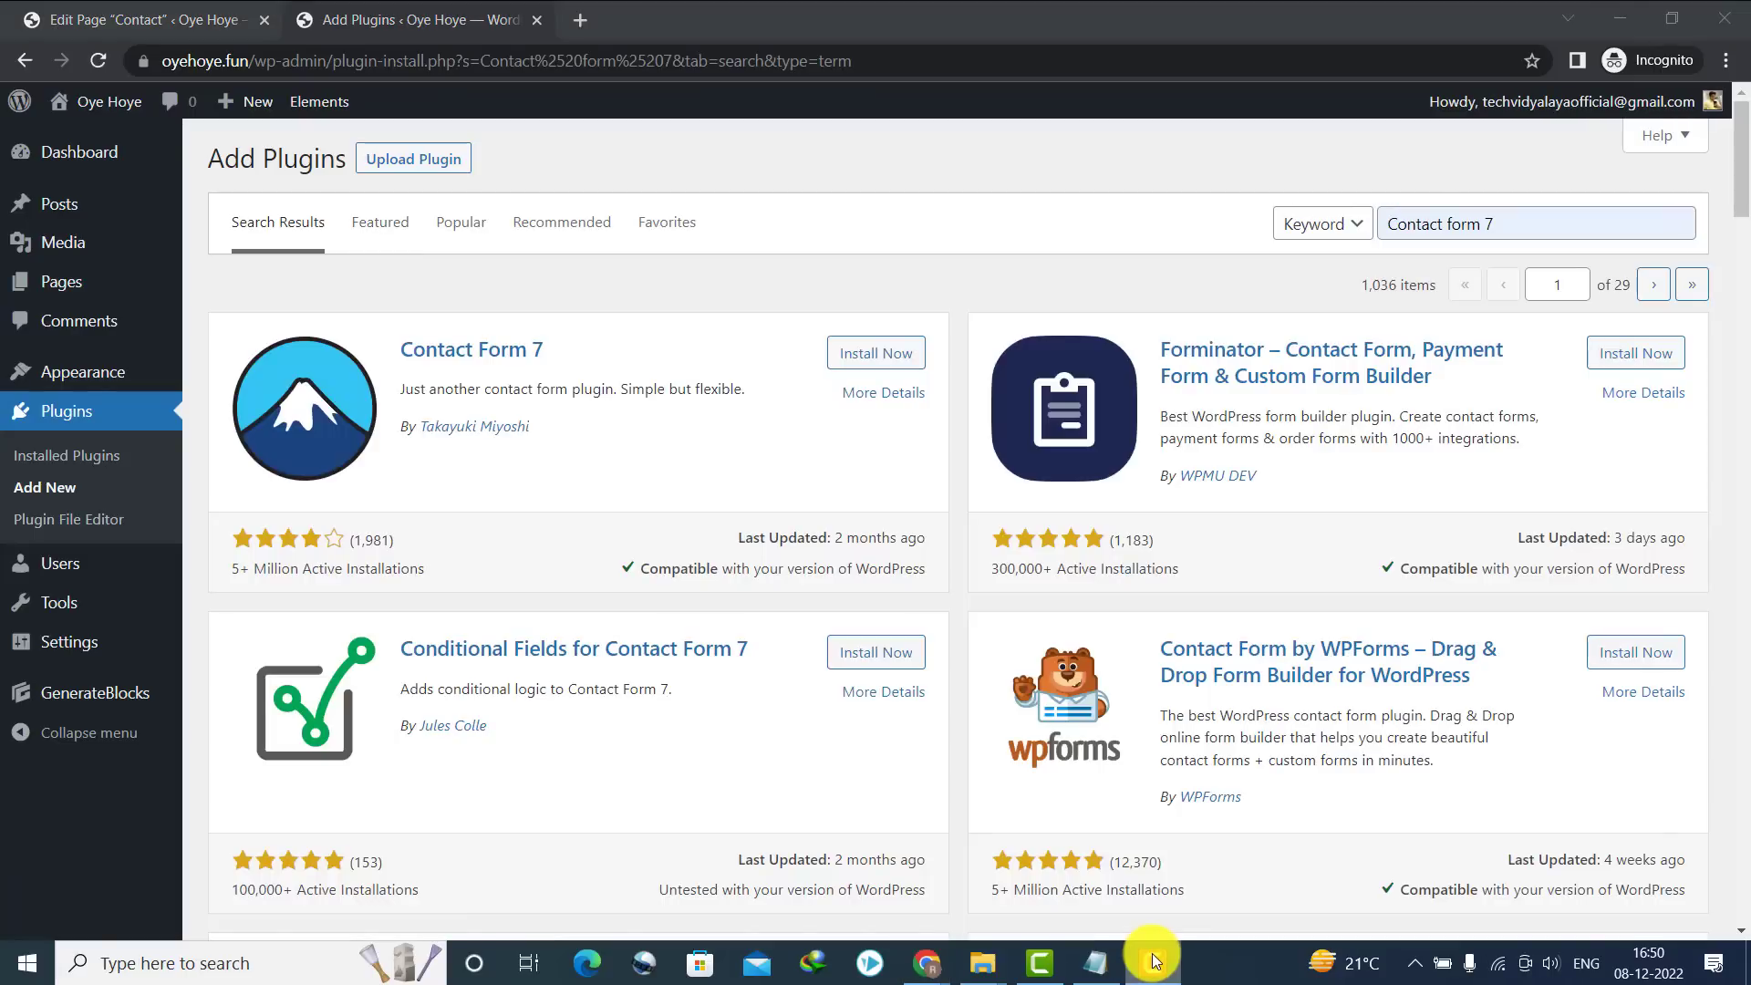
{"action": "left_click_drag", "start_coordinate": [399, 344], "coordinate": [548, 347]}
{"action": "left_click", "coordinate": [871, 354]}
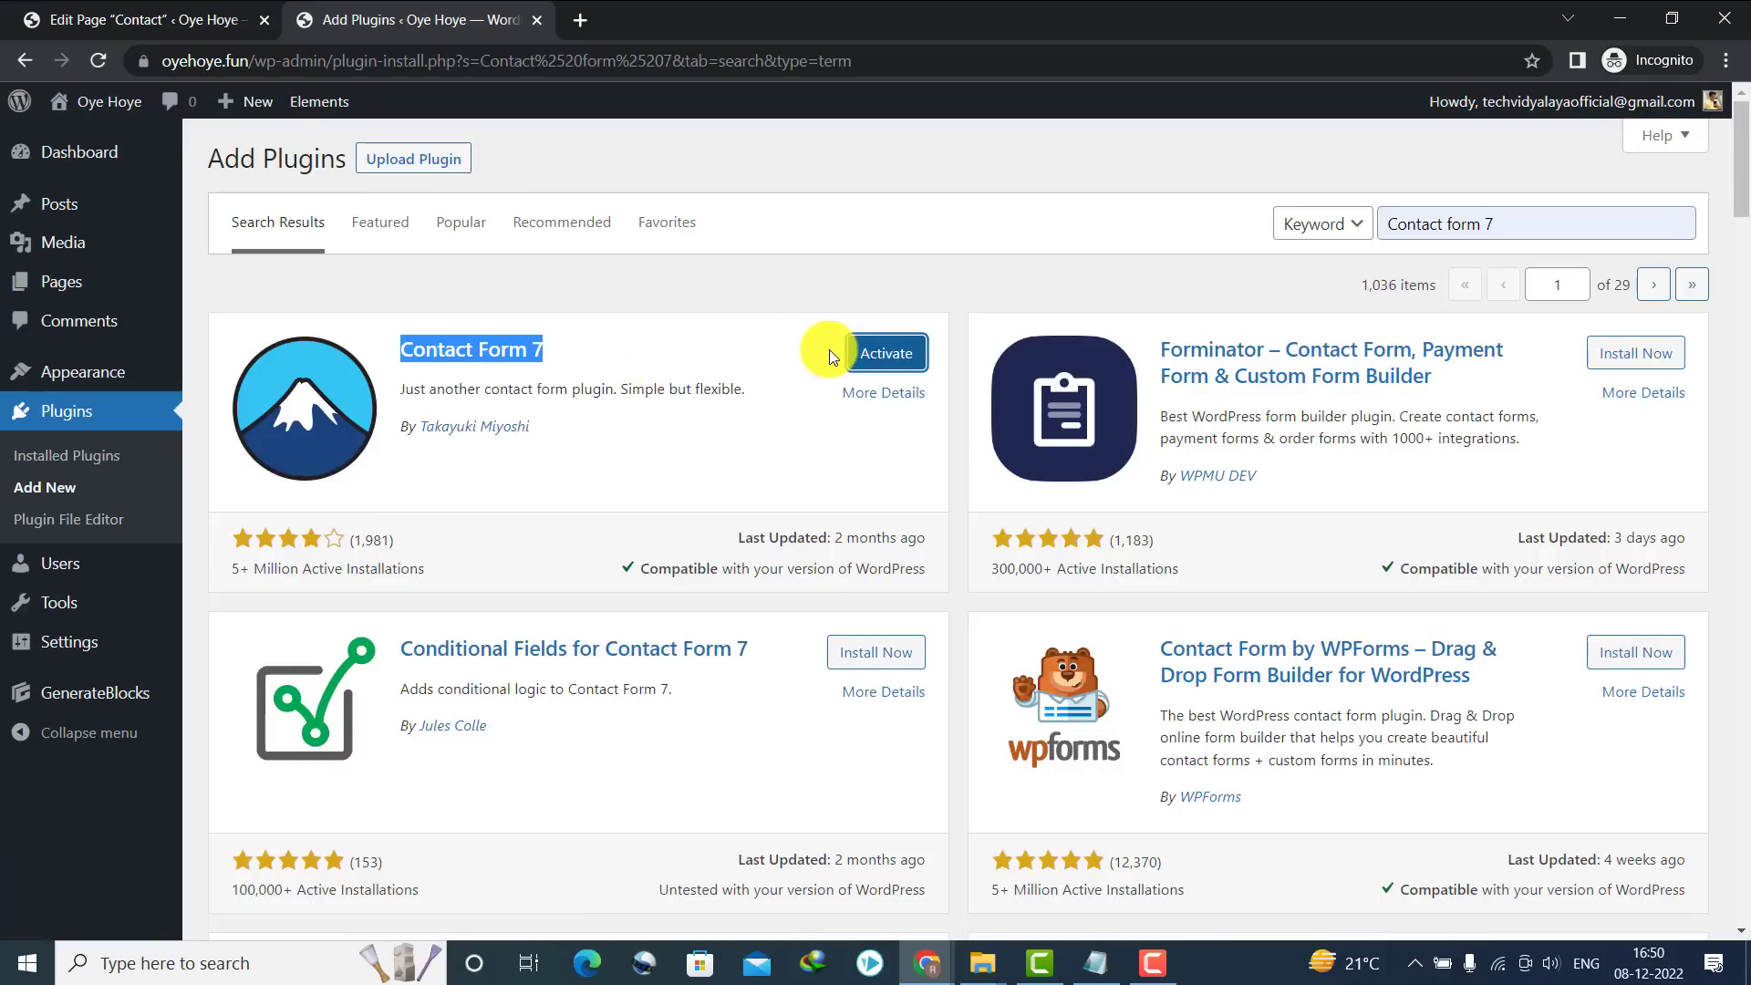
{"action": "left_click", "coordinate": [889, 354]}
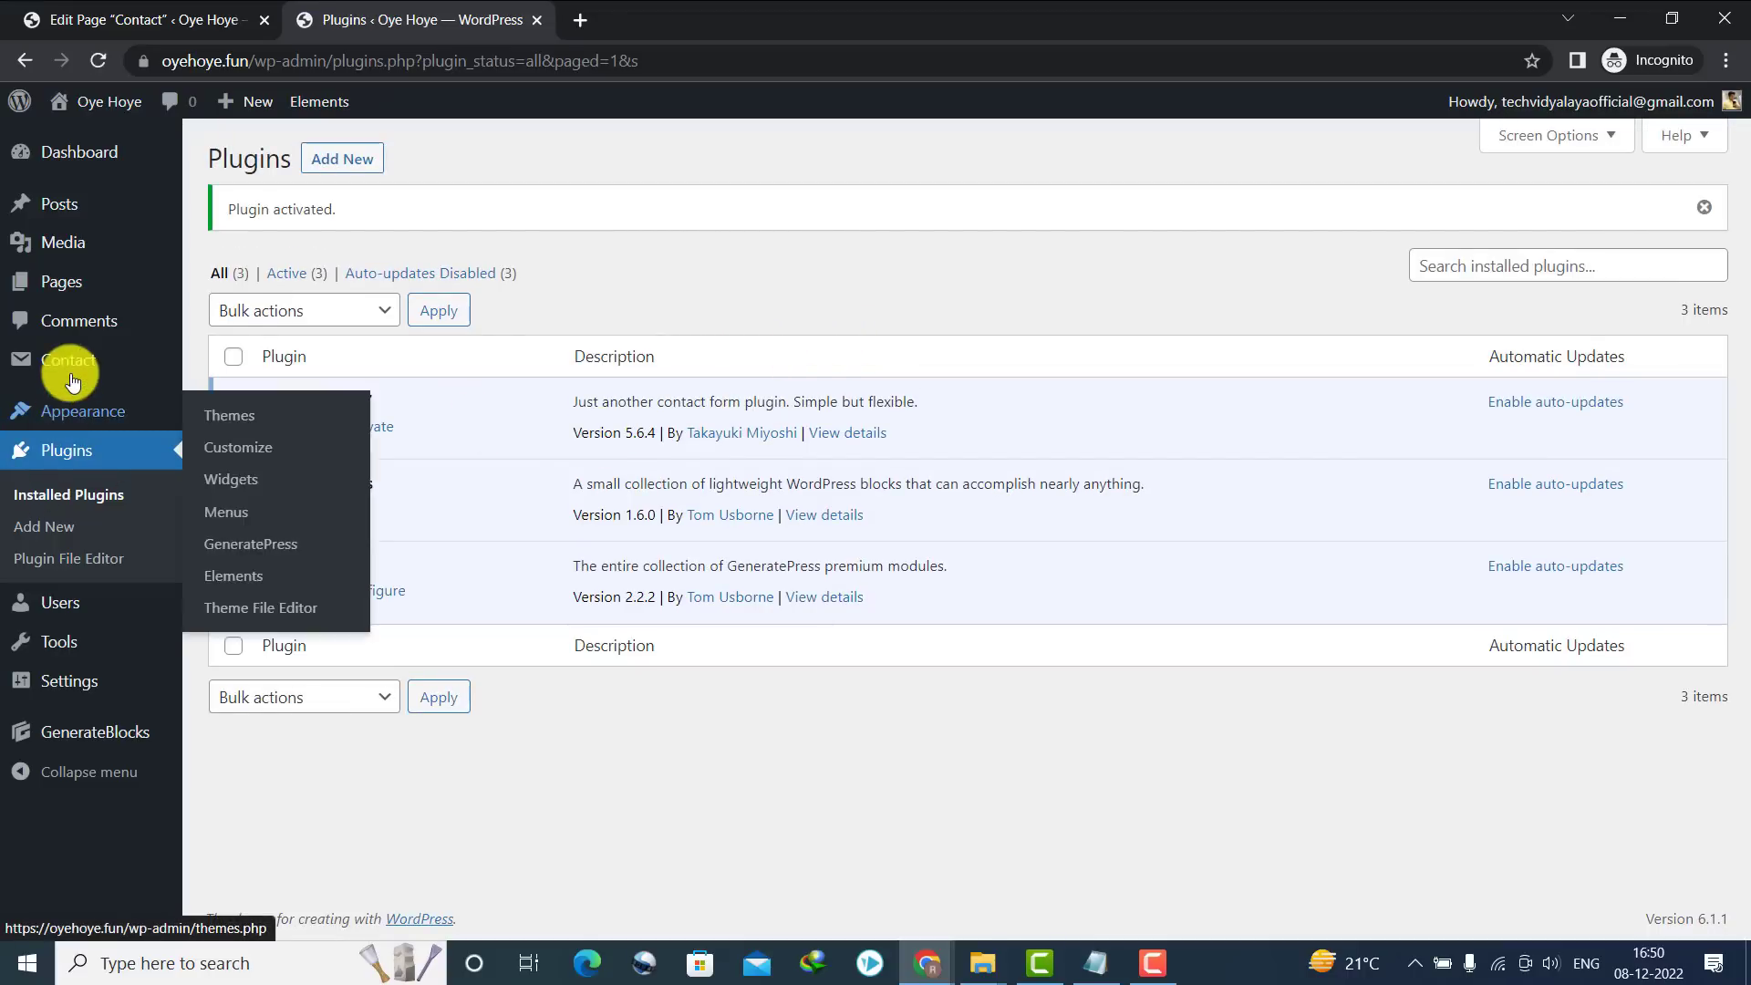
{"action": "mouse_move", "coordinate": [72, 368]}
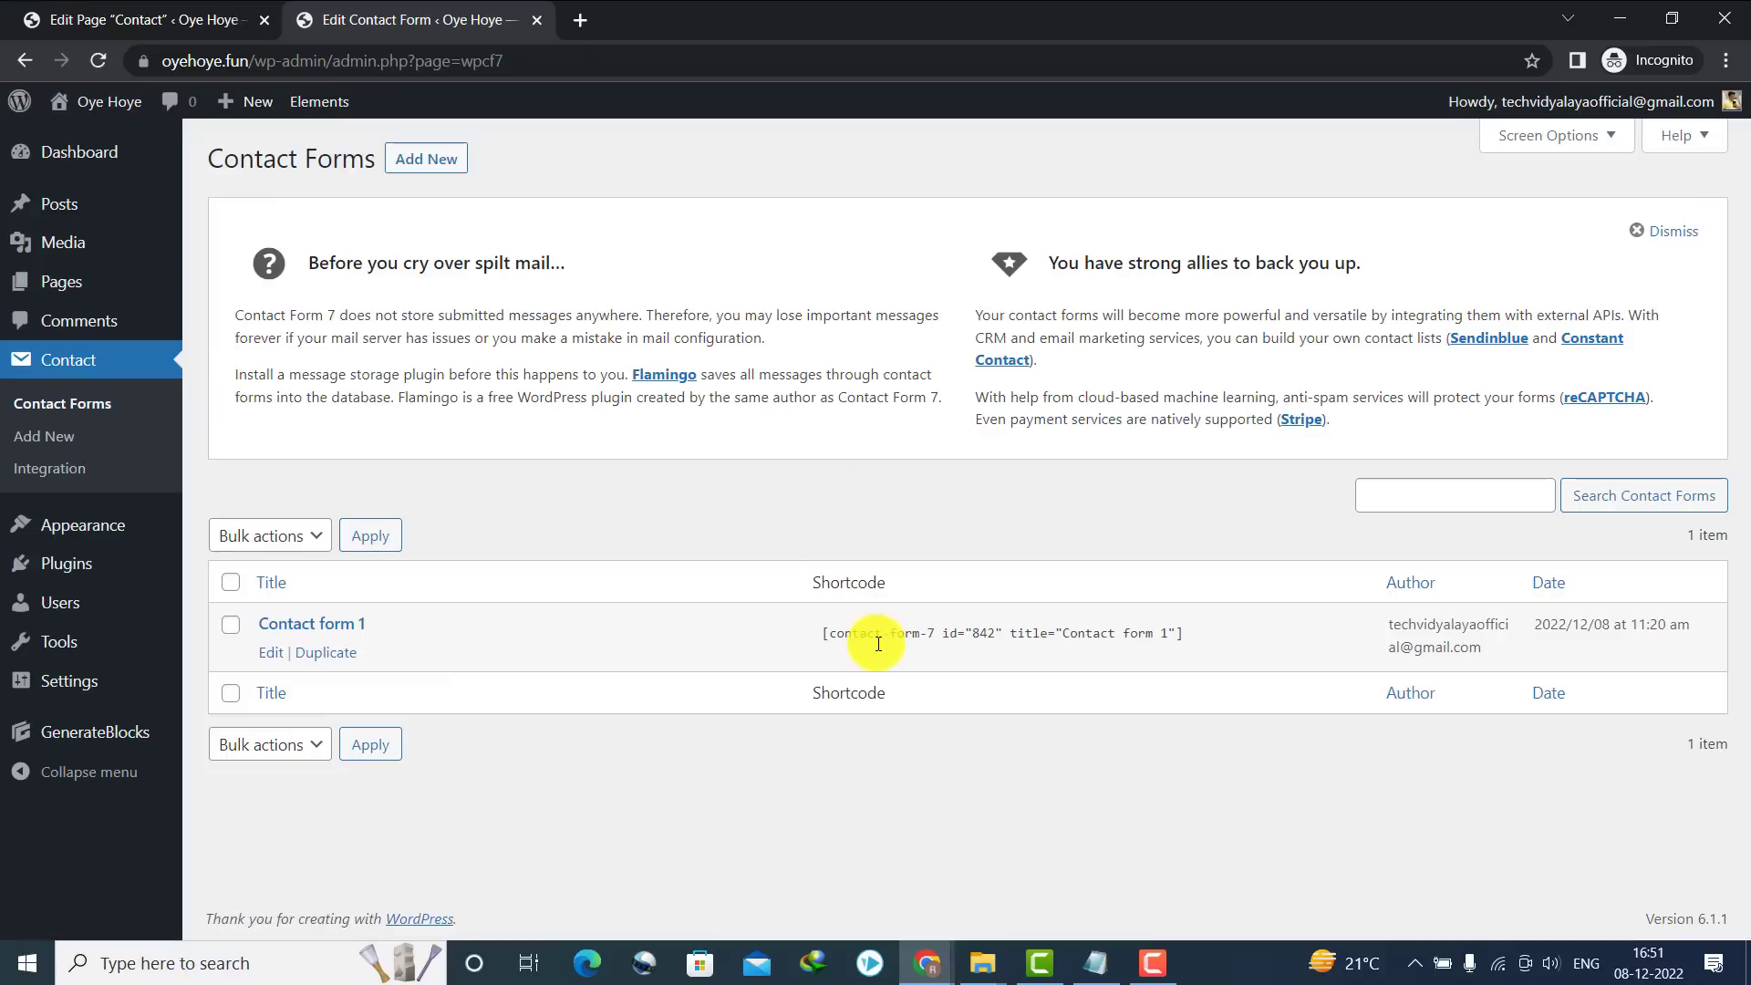
Copy the Contact form 1 shortcode into the Contact page and update it
{"action": "left_click", "coordinate": [877, 633]}
{"action": "key", "text": "ctrl+c"}
{"action": "right_click", "coordinate": [877, 633]}
{"action": "left_click", "coordinate": [905, 651]}
{"action": "left_click", "coordinate": [137, 16]}
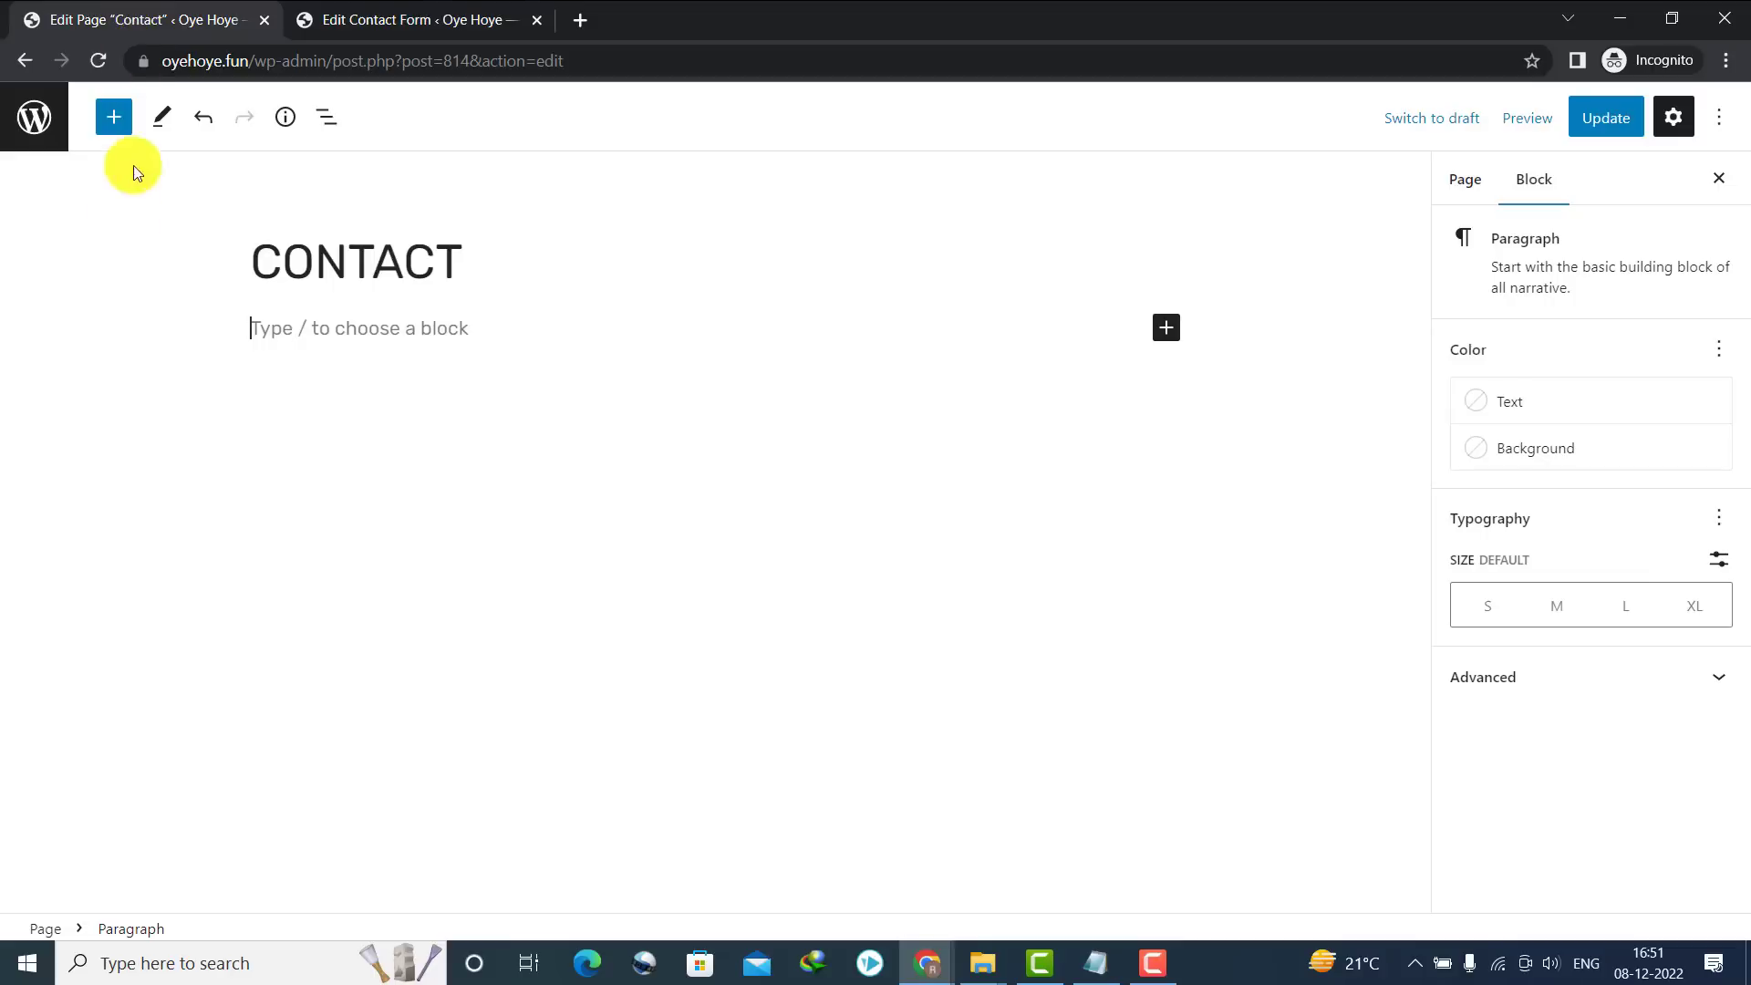
{"action": "left_click", "coordinate": [363, 321]}
{"action": "key", "text": "ctrl+v"}
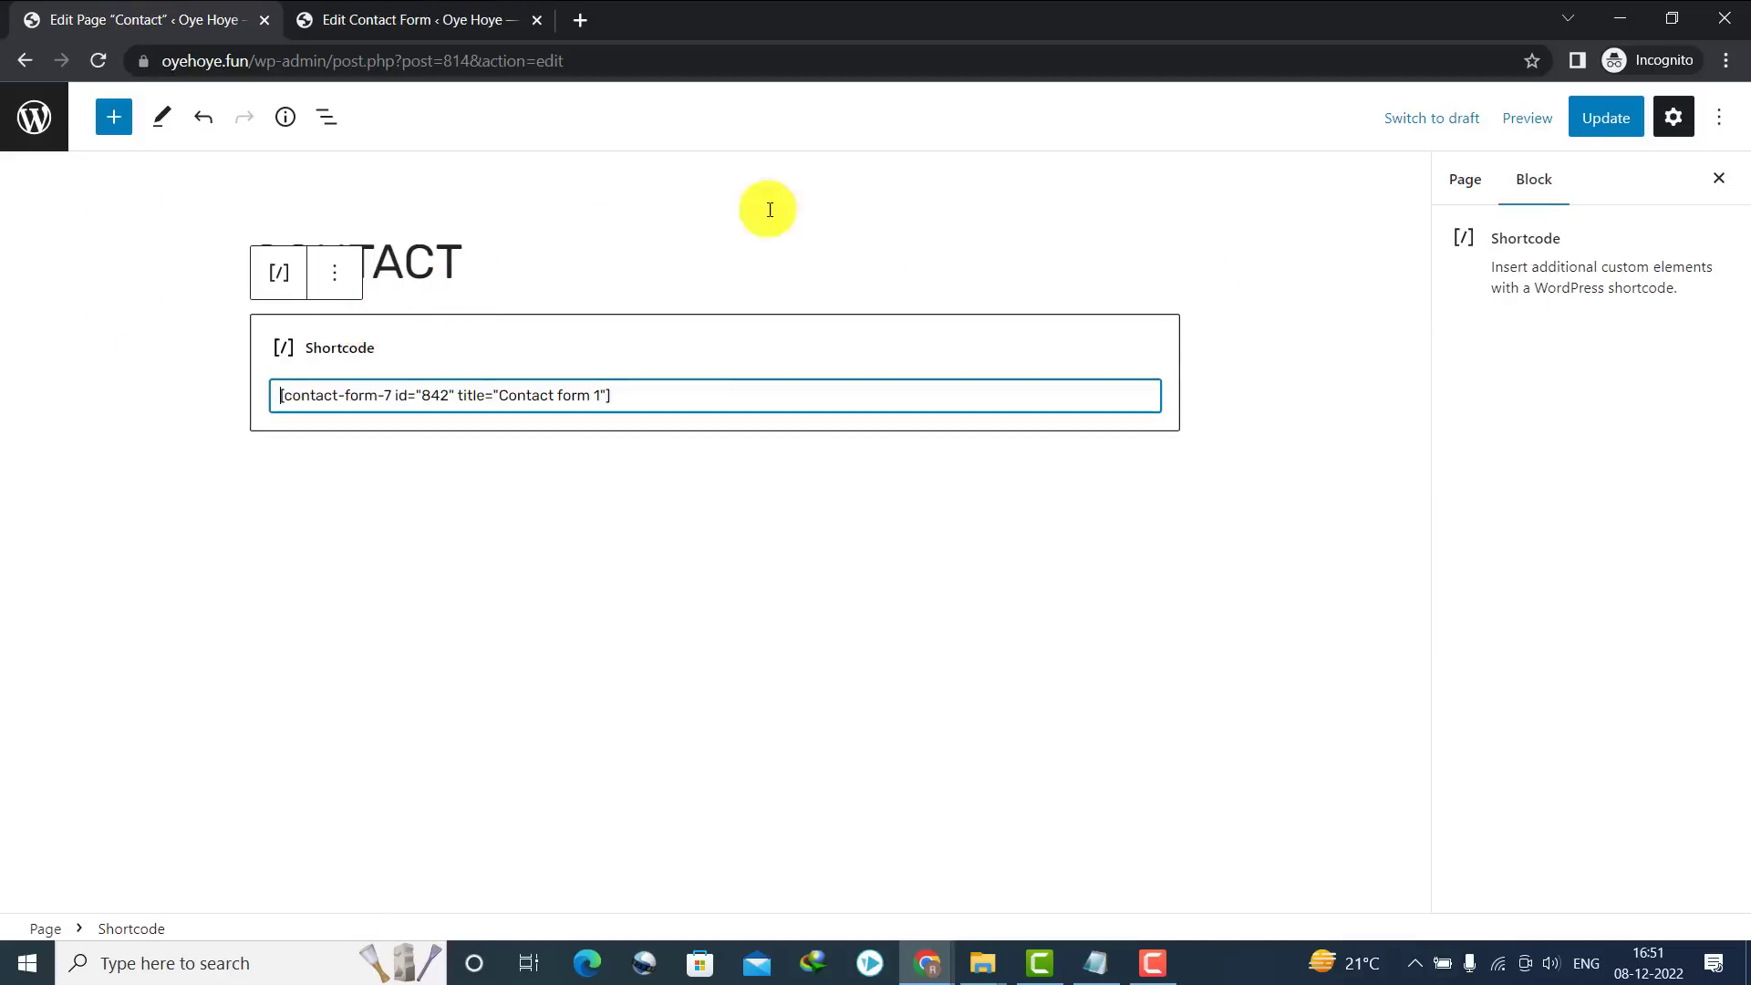
{"action": "left_click", "coordinate": [1586, 137]}
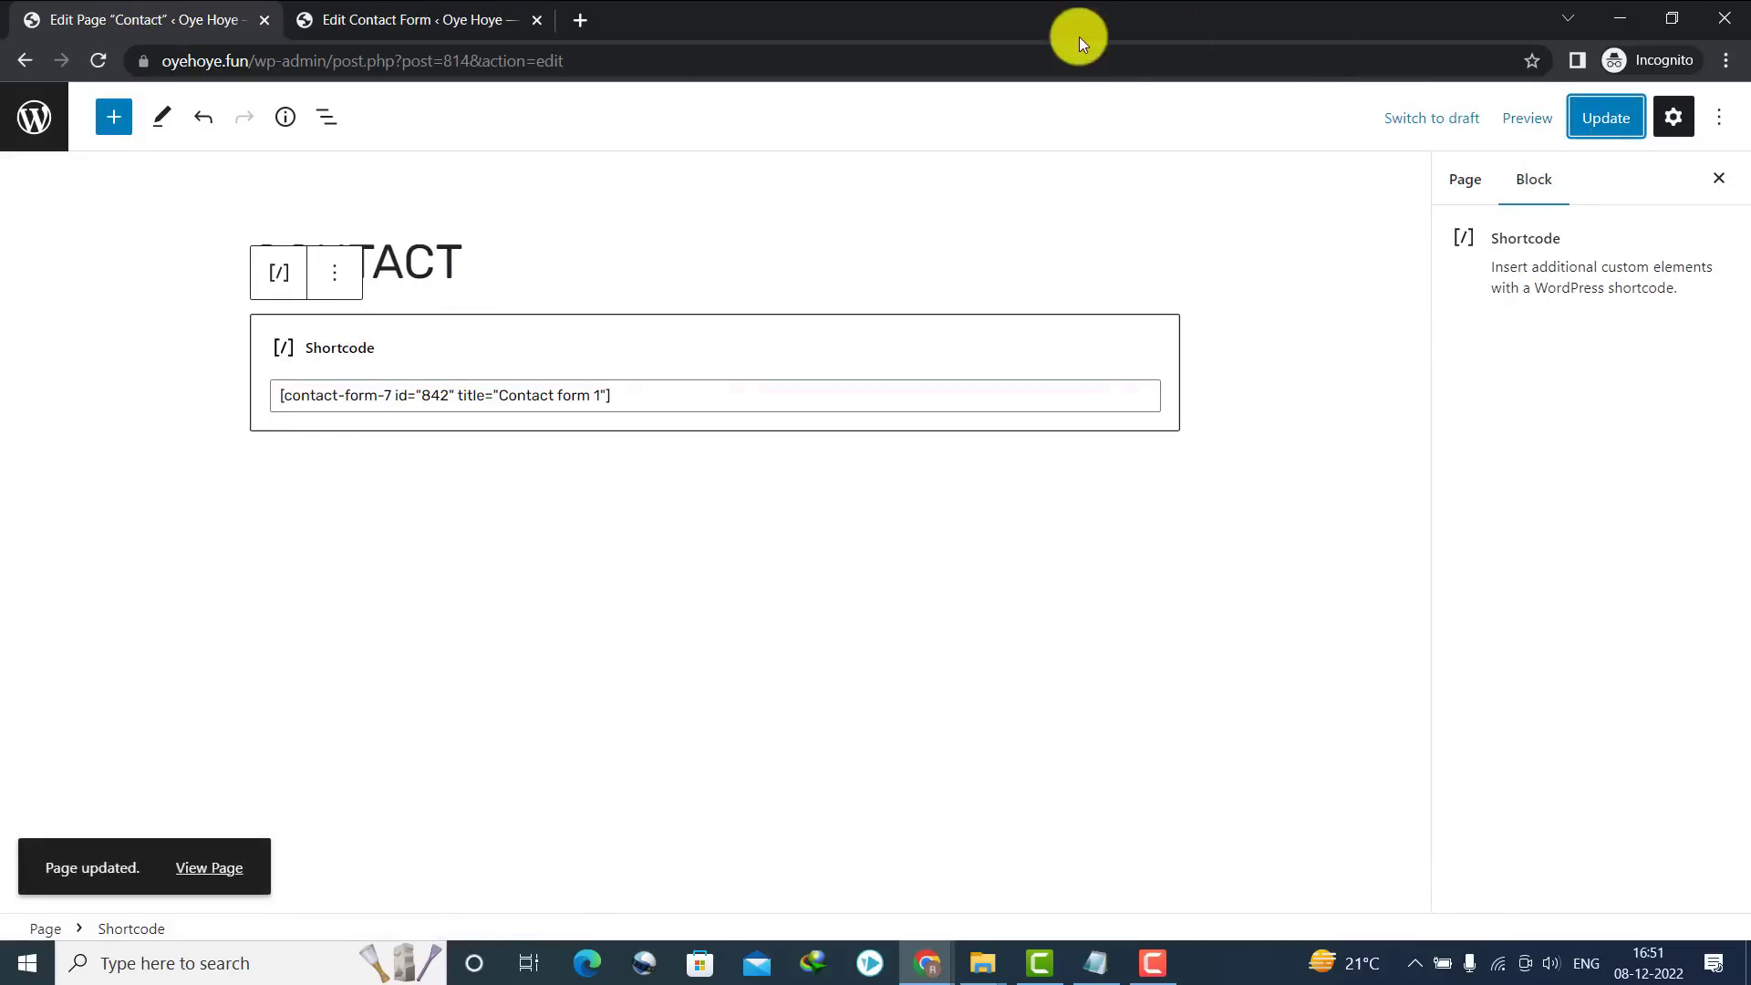
Return to the Pages list and open the live Contact page in a new tab
{"action": "left_click", "coordinate": [1506, 123]}
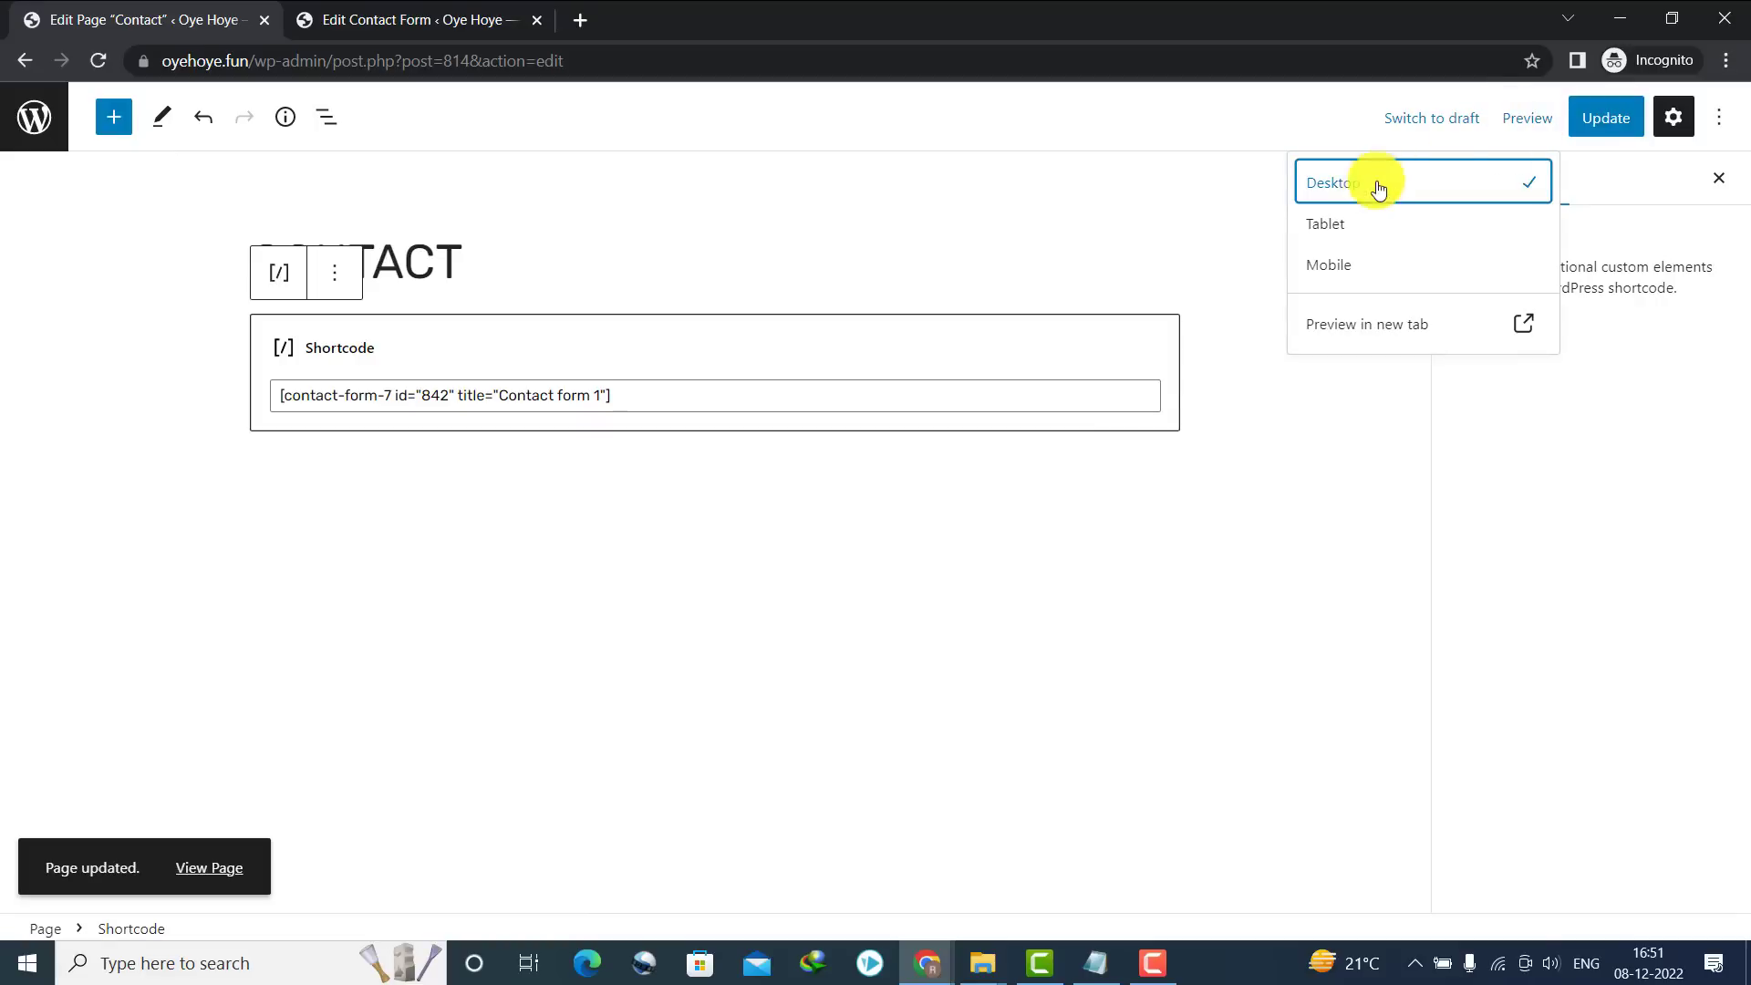
{"action": "left_click", "coordinate": [23, 59]}
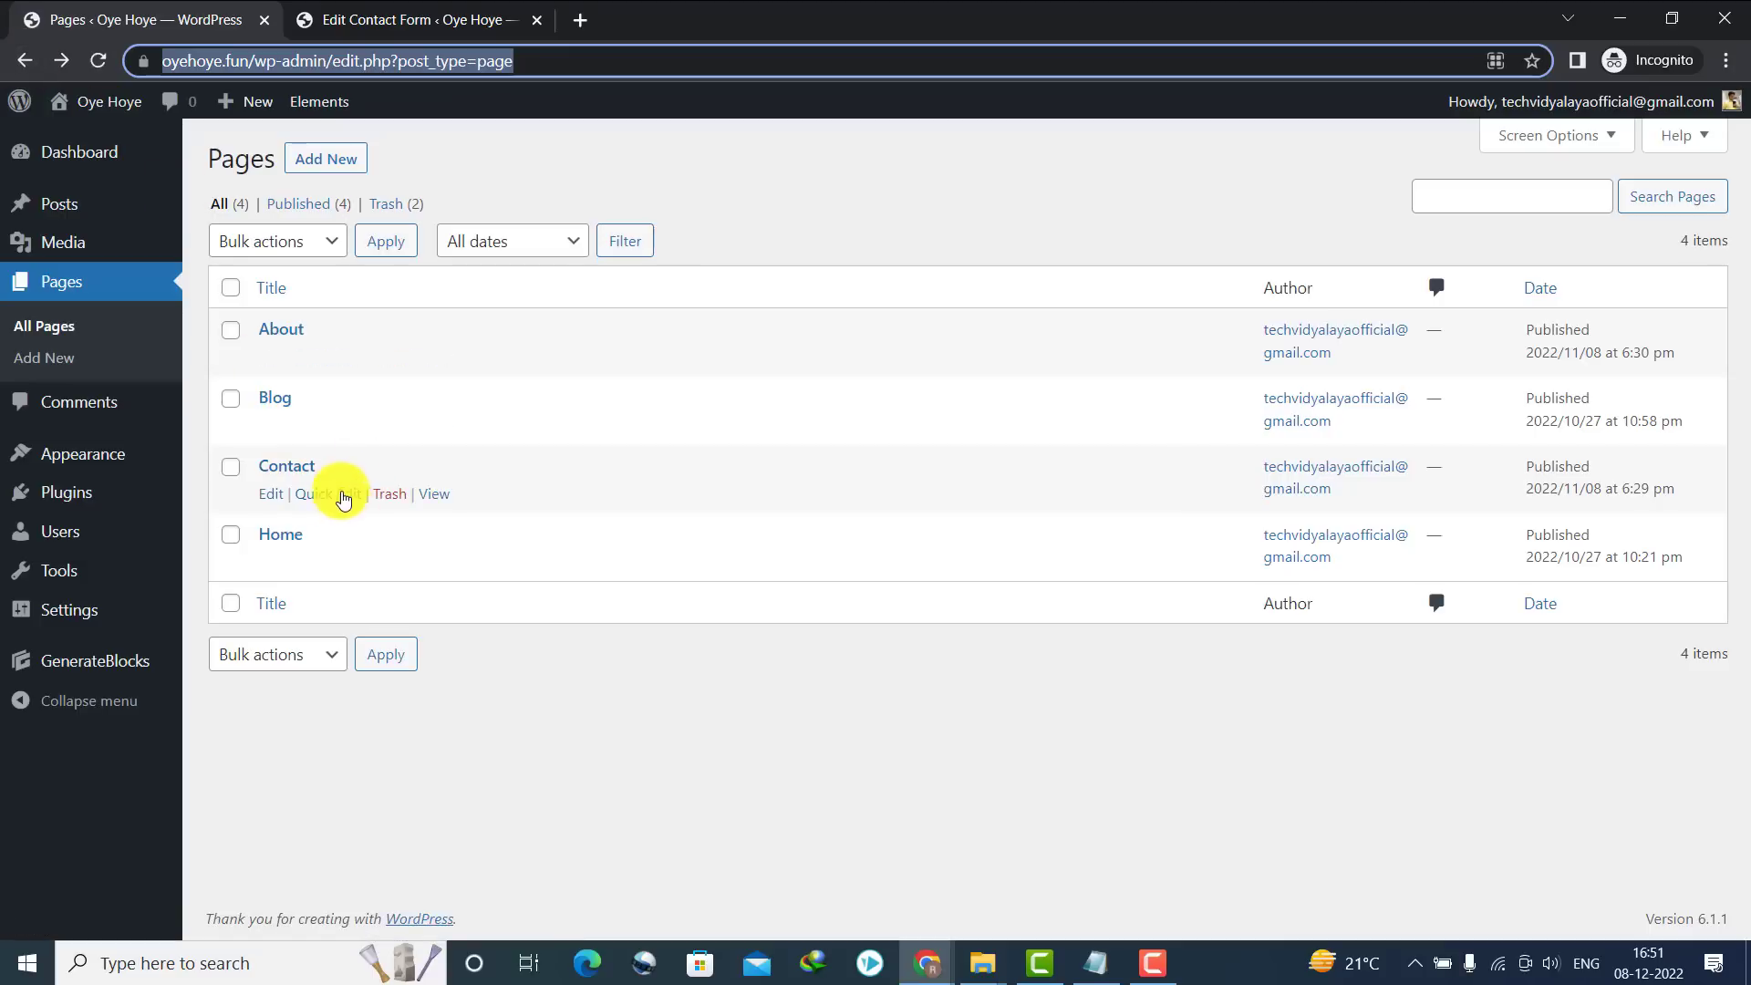
{"action": "right_click", "coordinate": [432, 494]}
{"action": "left_click", "coordinate": [454, 511]}
Try the live Contact form's name, email, subject and message fields, then return to Pages
{"action": "left_click", "coordinate": [363, 18]}
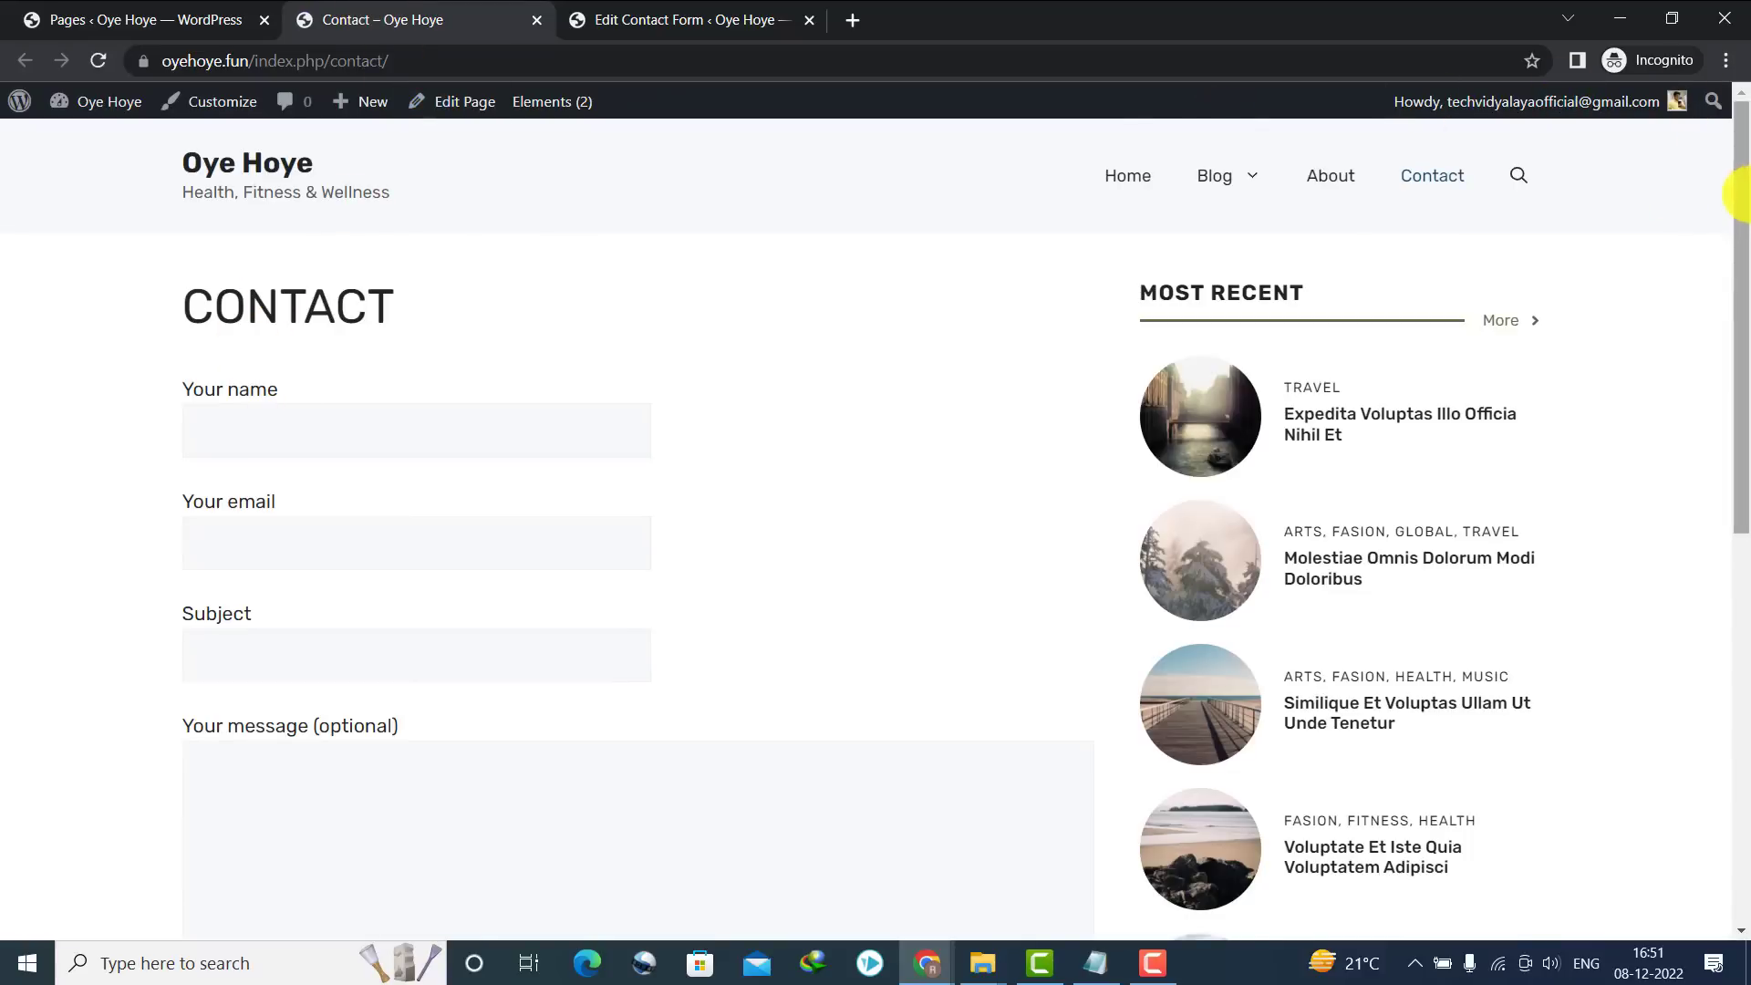
{"action": "scroll", "coordinate": [1742, 273], "scroll_direction": "down", "scroll_amount": 2}
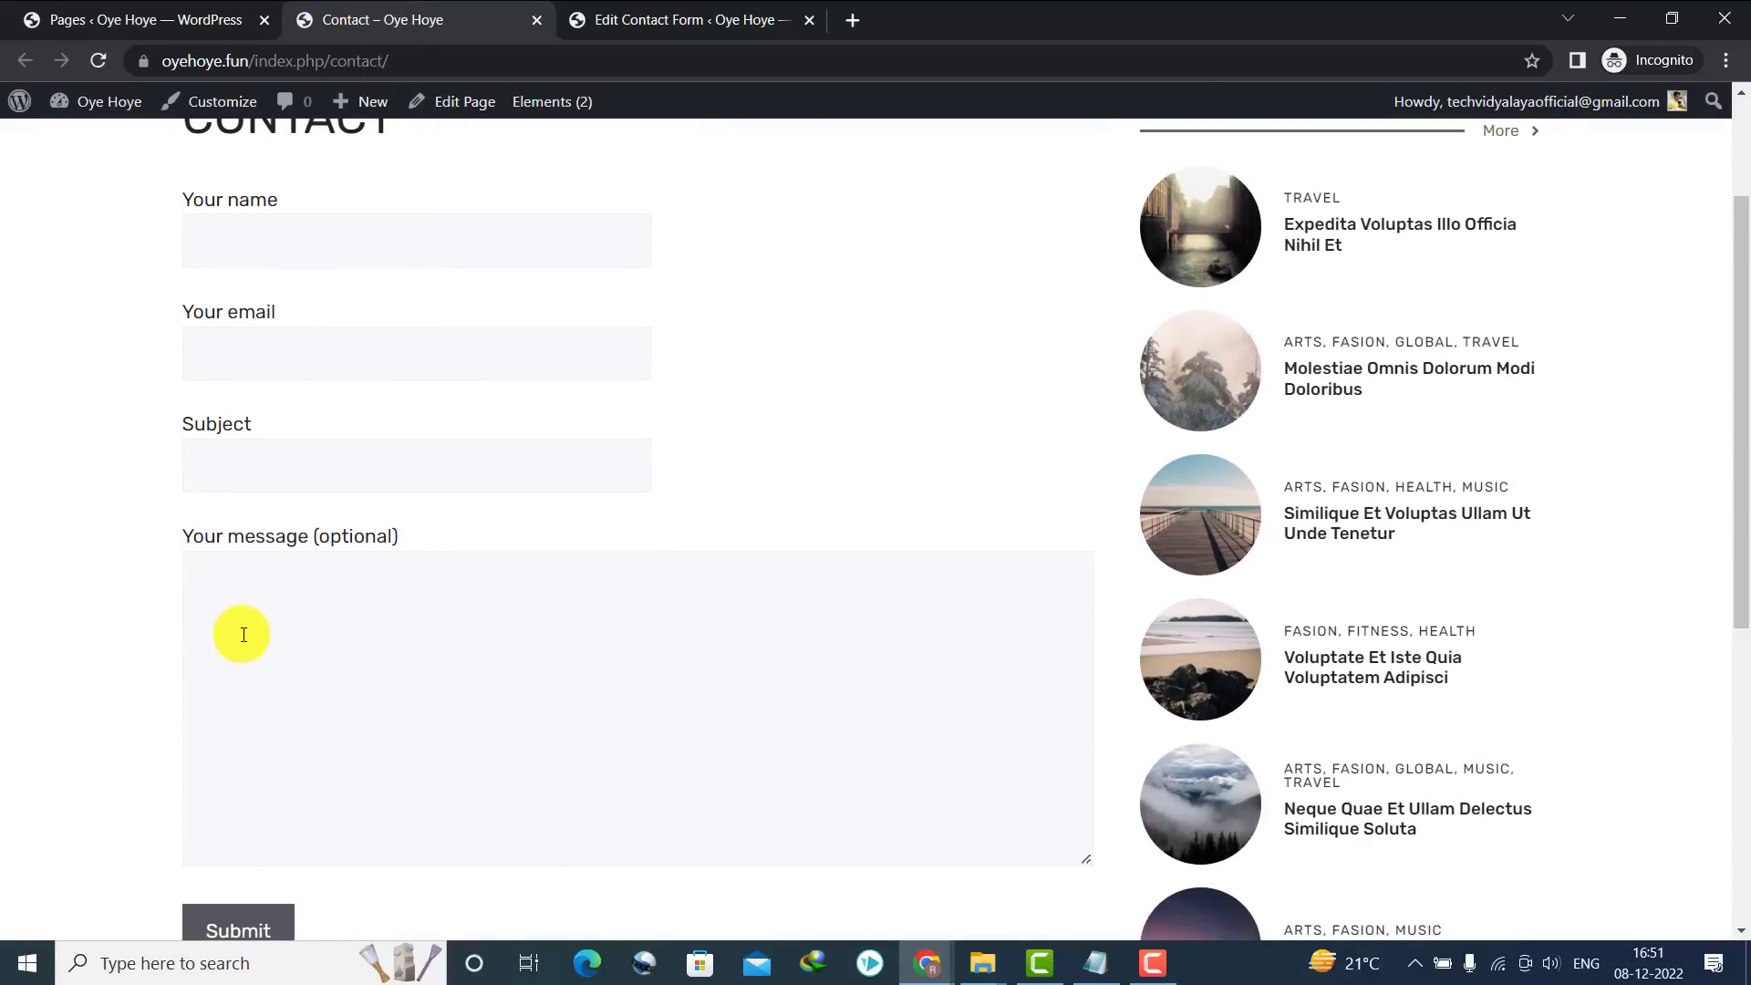
{"action": "left_click_drag", "start_coordinate": [1739, 274], "coordinate": [1743, 355]}
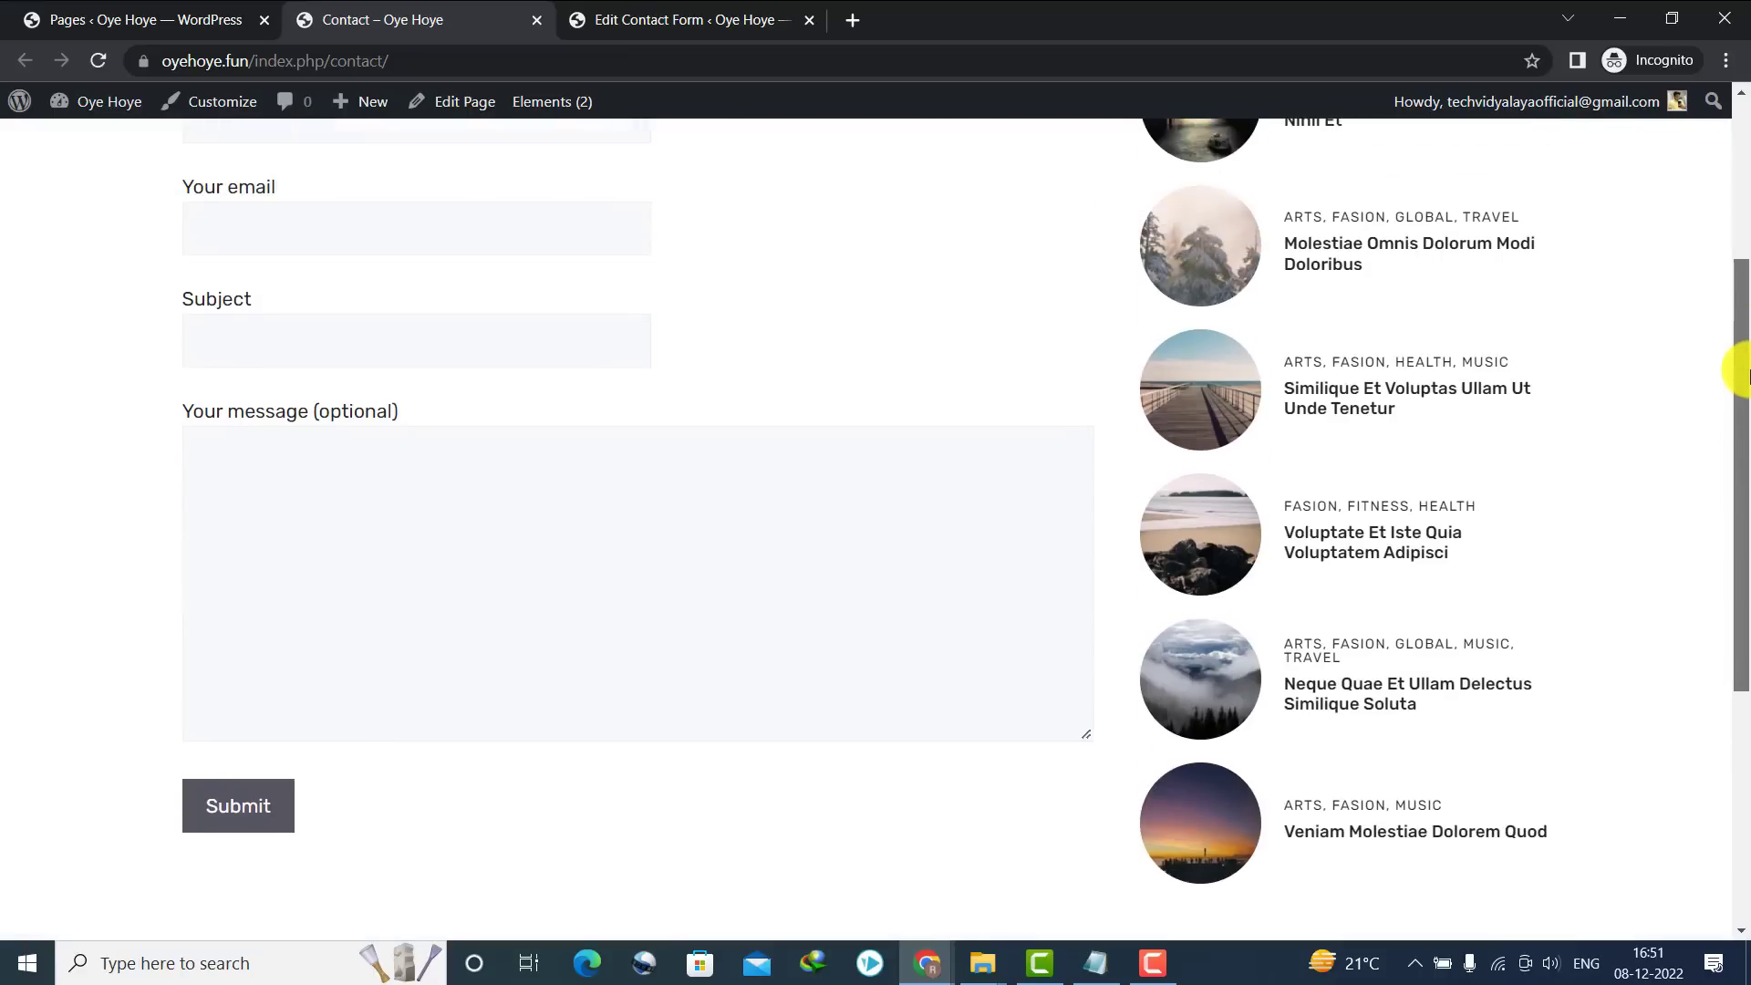
{"action": "scroll", "coordinate": [1731, 214], "scroll_direction": "up", "scroll_amount": 2}
{"action": "scroll", "coordinate": [1731, 215], "scroll_direction": "up", "scroll_amount": 1}
{"action": "left_click", "coordinate": [188, 340]}
{"action": "left_click", "coordinate": [234, 450]}
{"action": "left_click", "coordinate": [246, 567]}
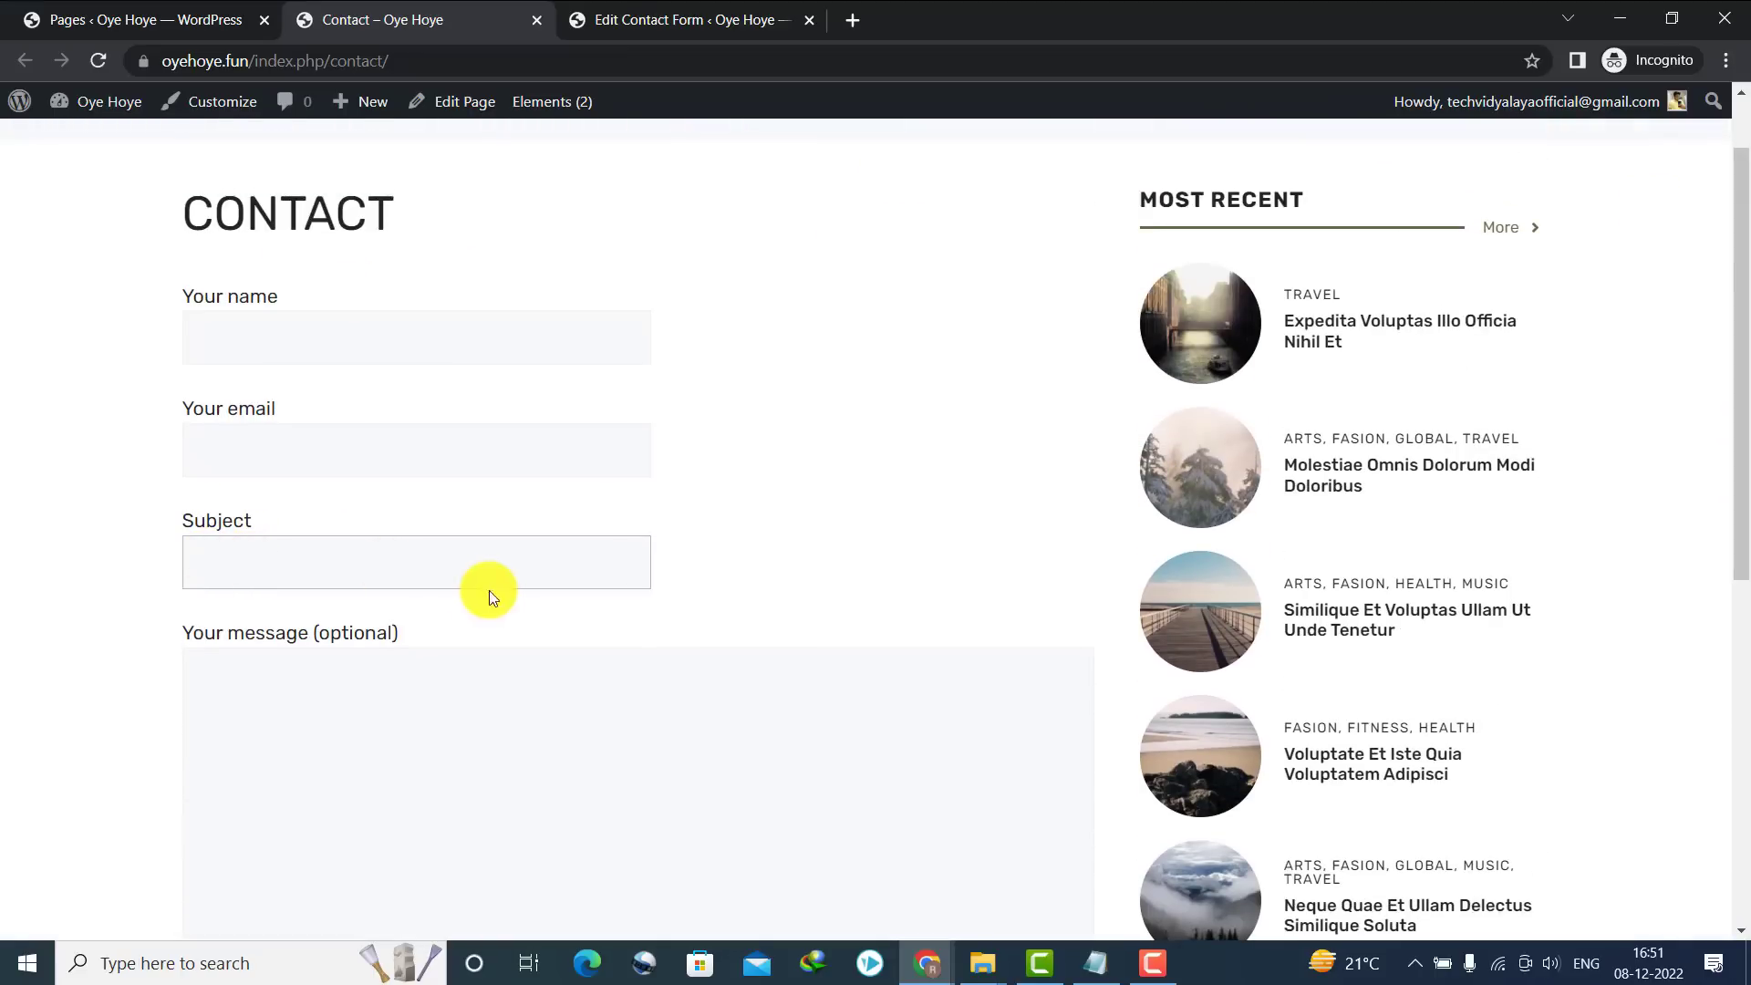
{"action": "scroll", "coordinate": [1731, 363], "scroll_direction": "down", "scroll_amount": 2}
{"action": "left_click", "coordinate": [255, 673]}
{"action": "scroll", "coordinate": [1737, 369], "scroll_direction": "up", "scroll_amount": 3}
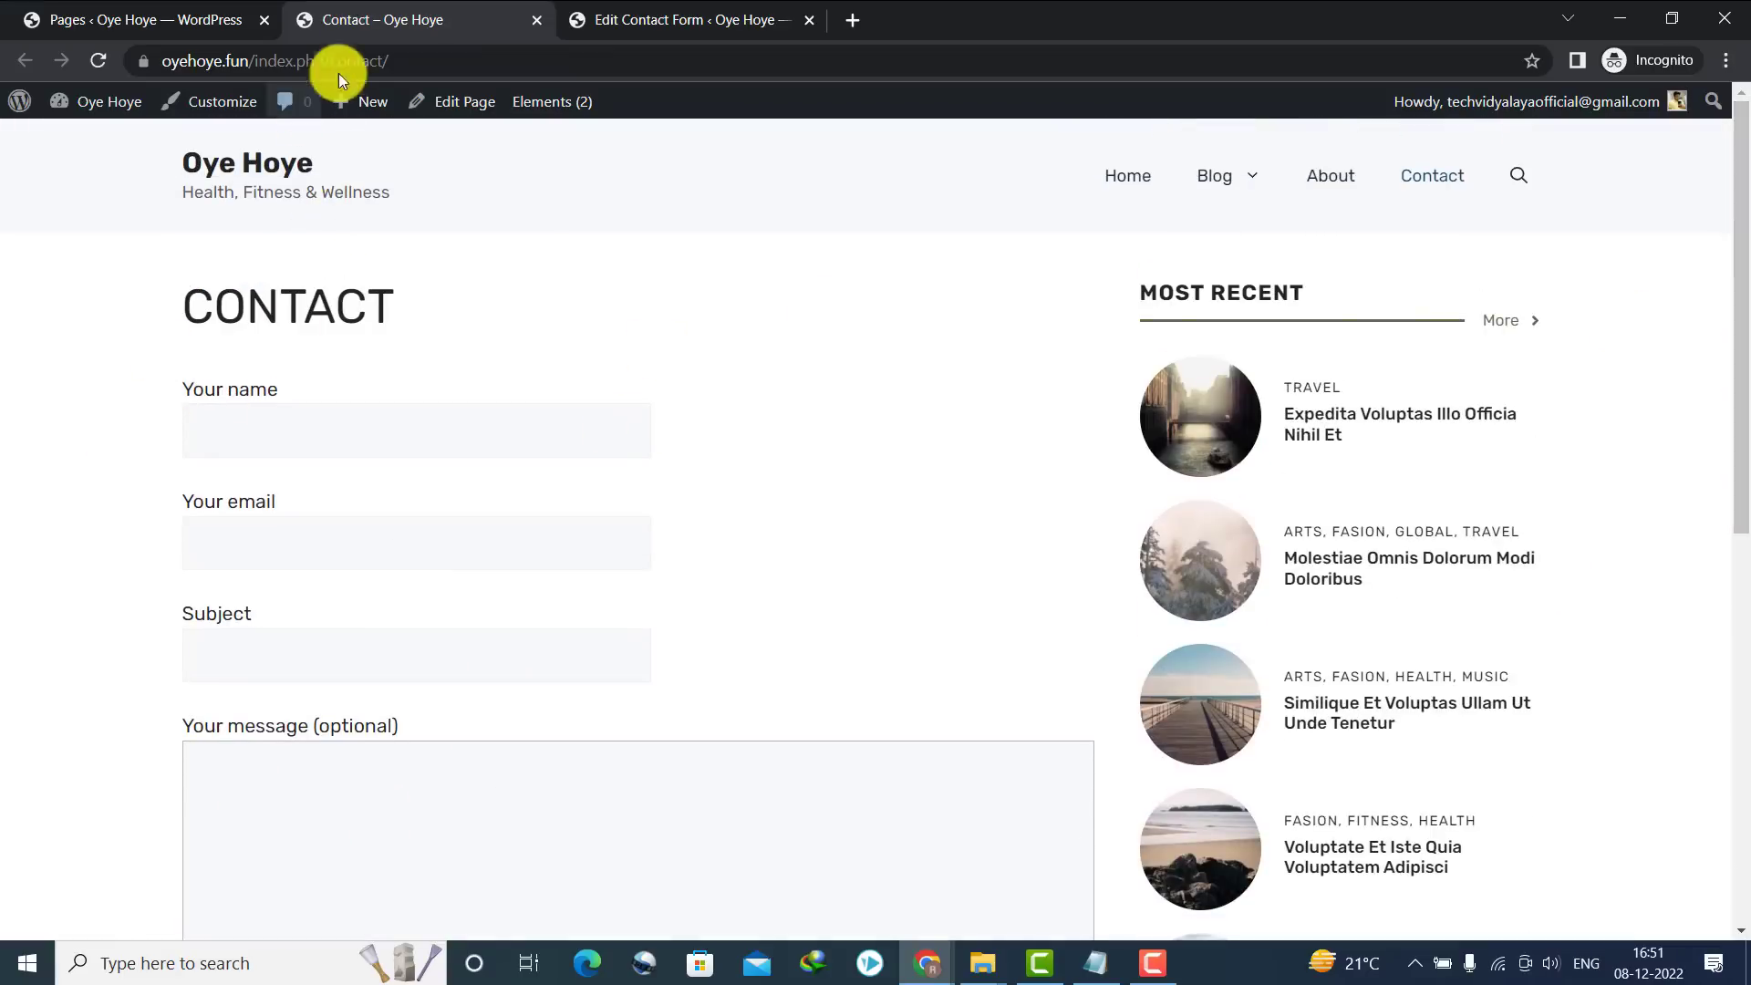
{"action": "left_click", "coordinate": [90, 7]}
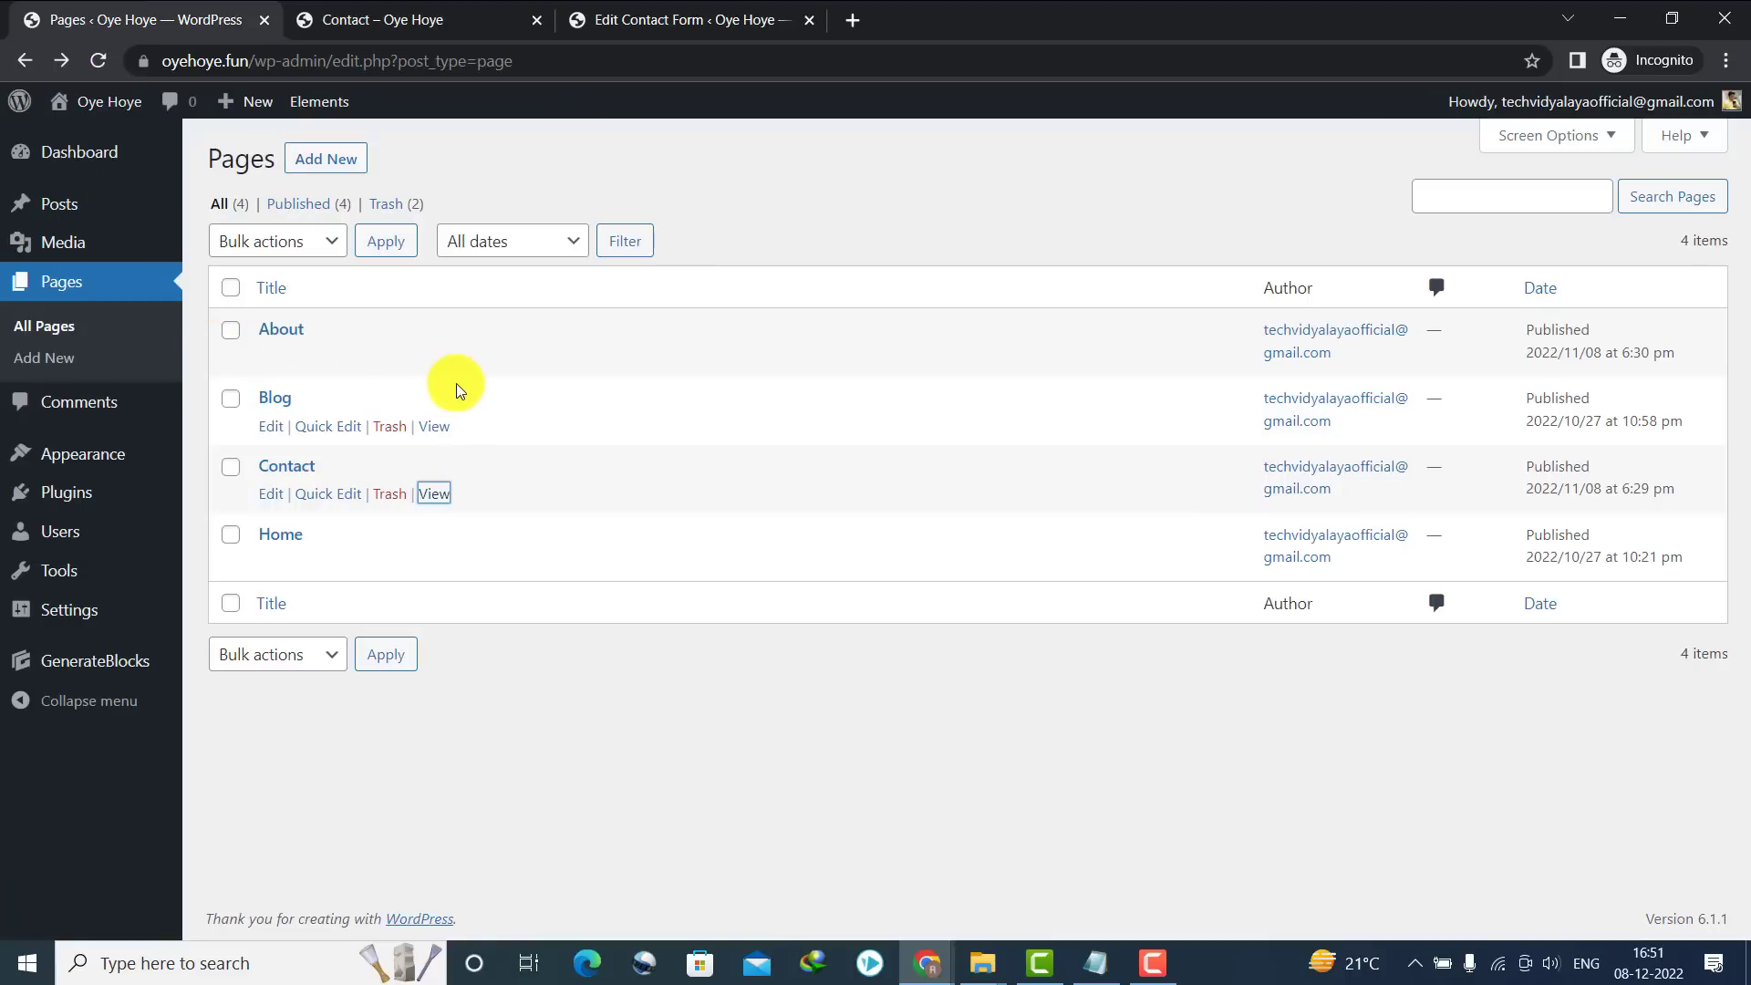
Create a new page titled PRIVACY and switch back to the Contact Forms browser tab
{"action": "left_click", "coordinate": [319, 158]}
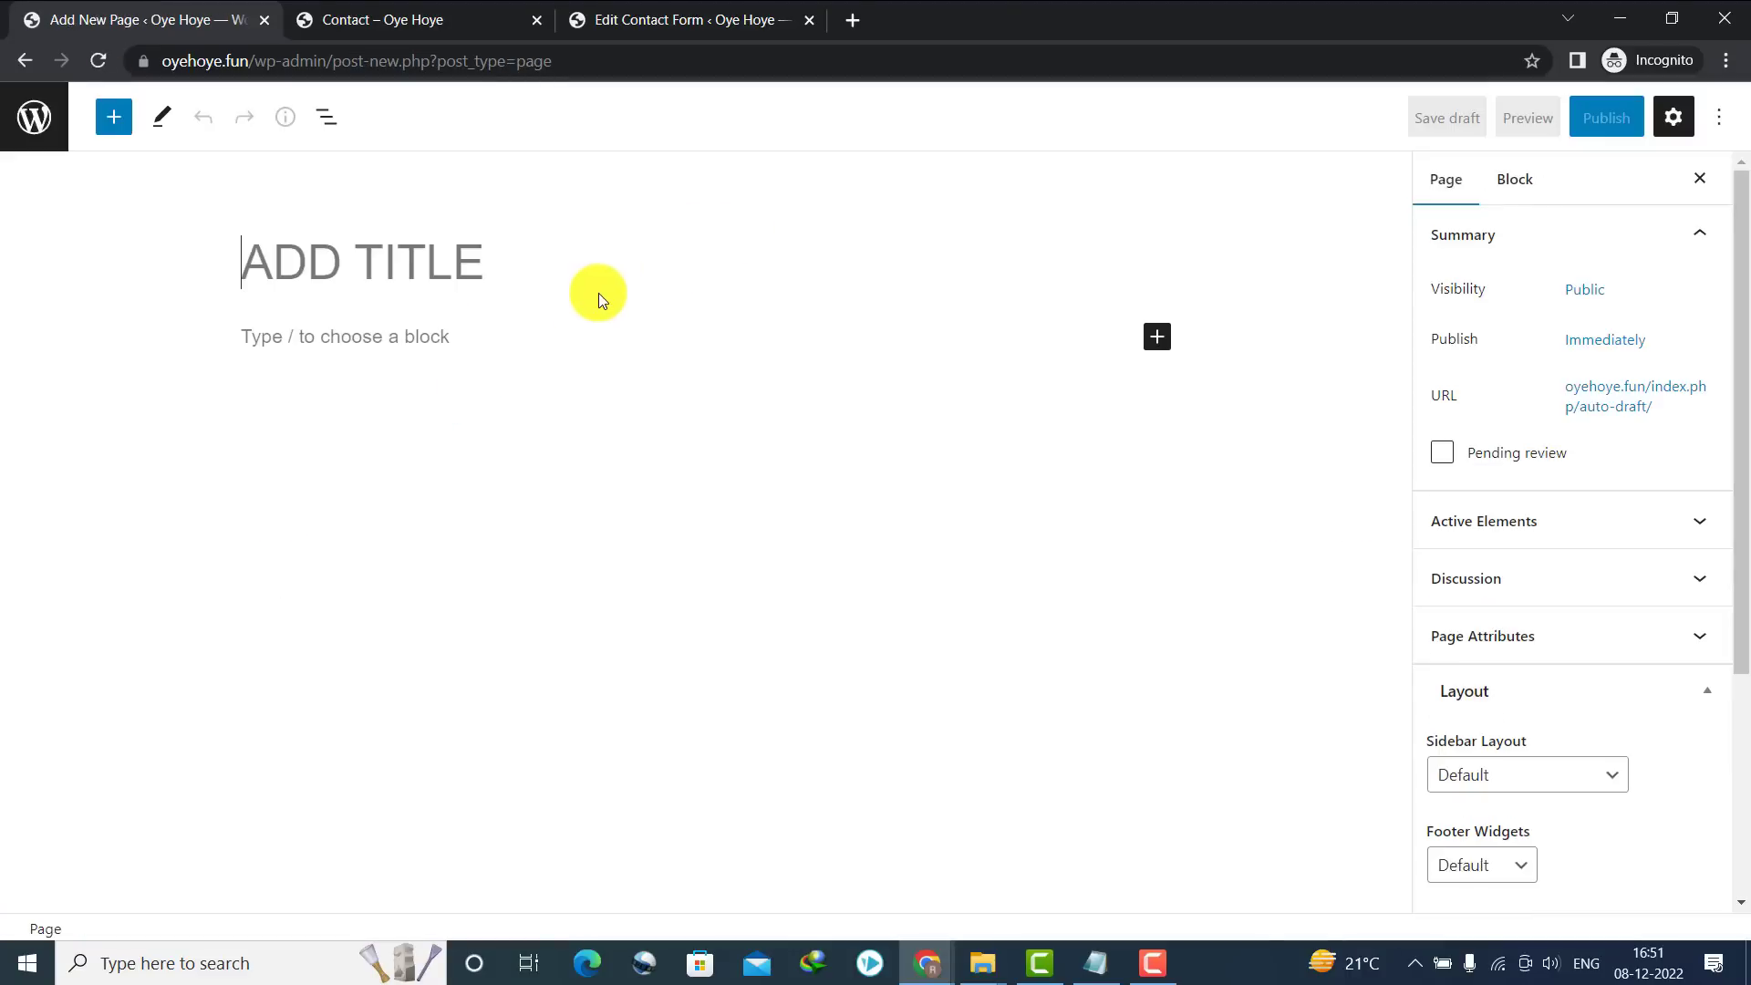
{"action": "type", "text": "PRI"}
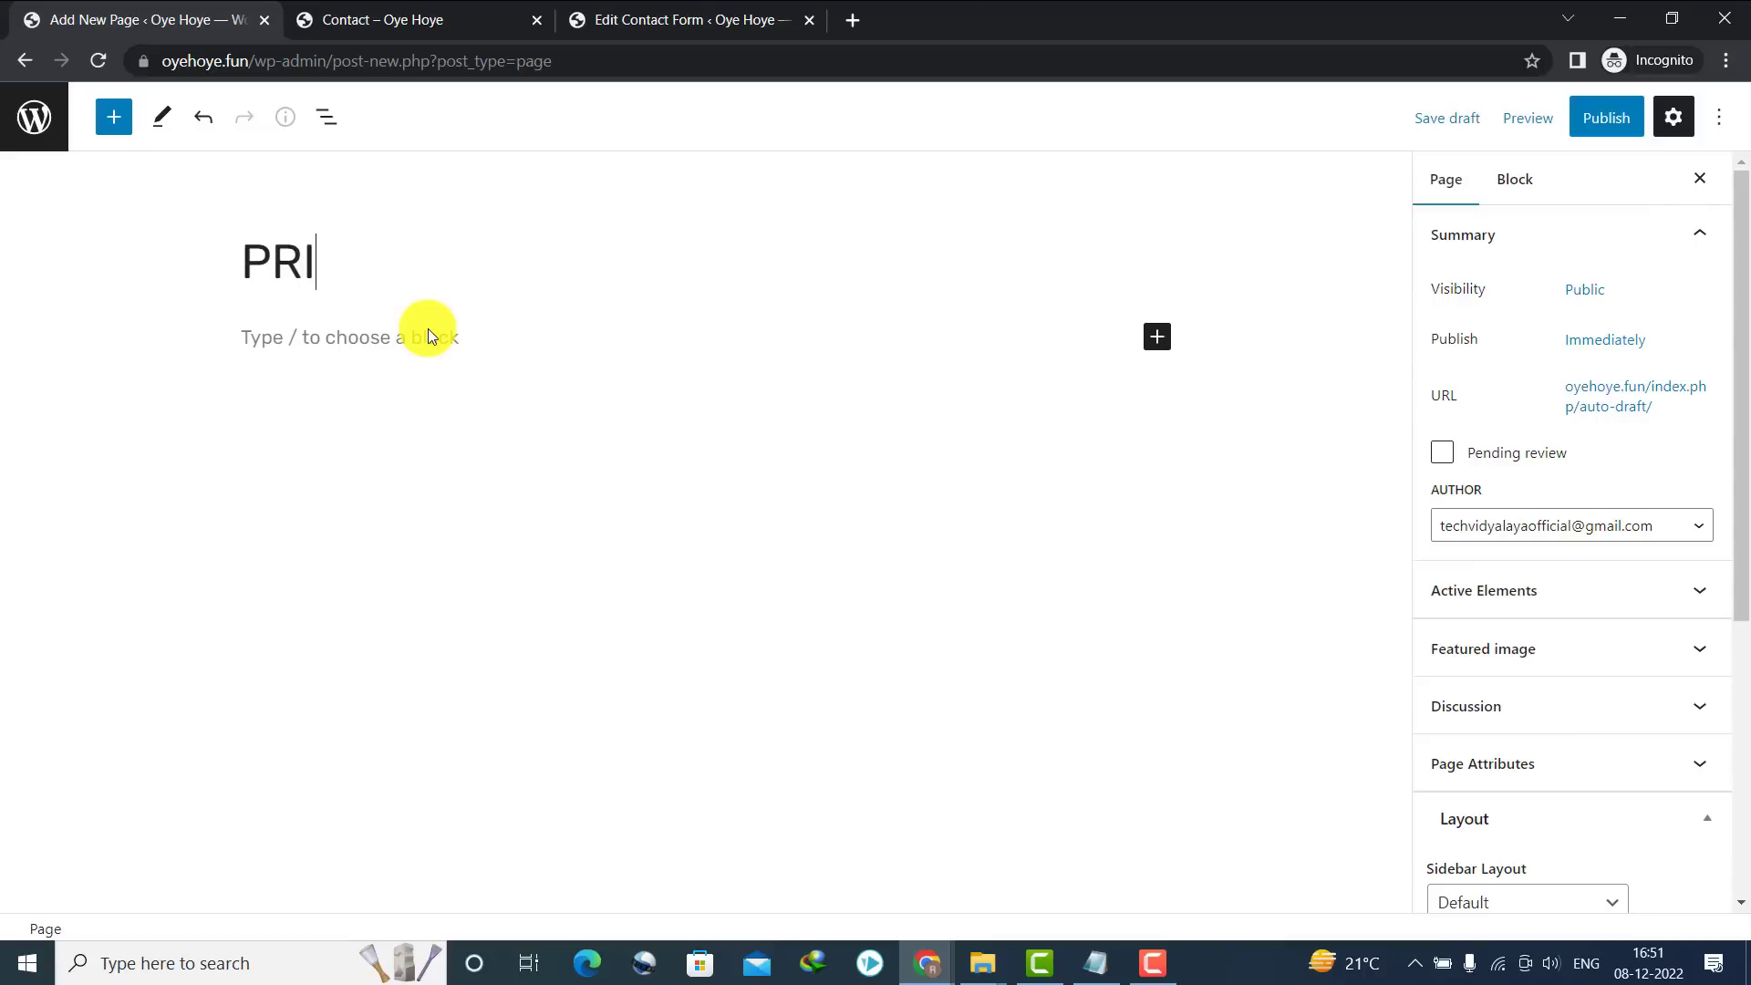
{"action": "type", "text": "VACY"}
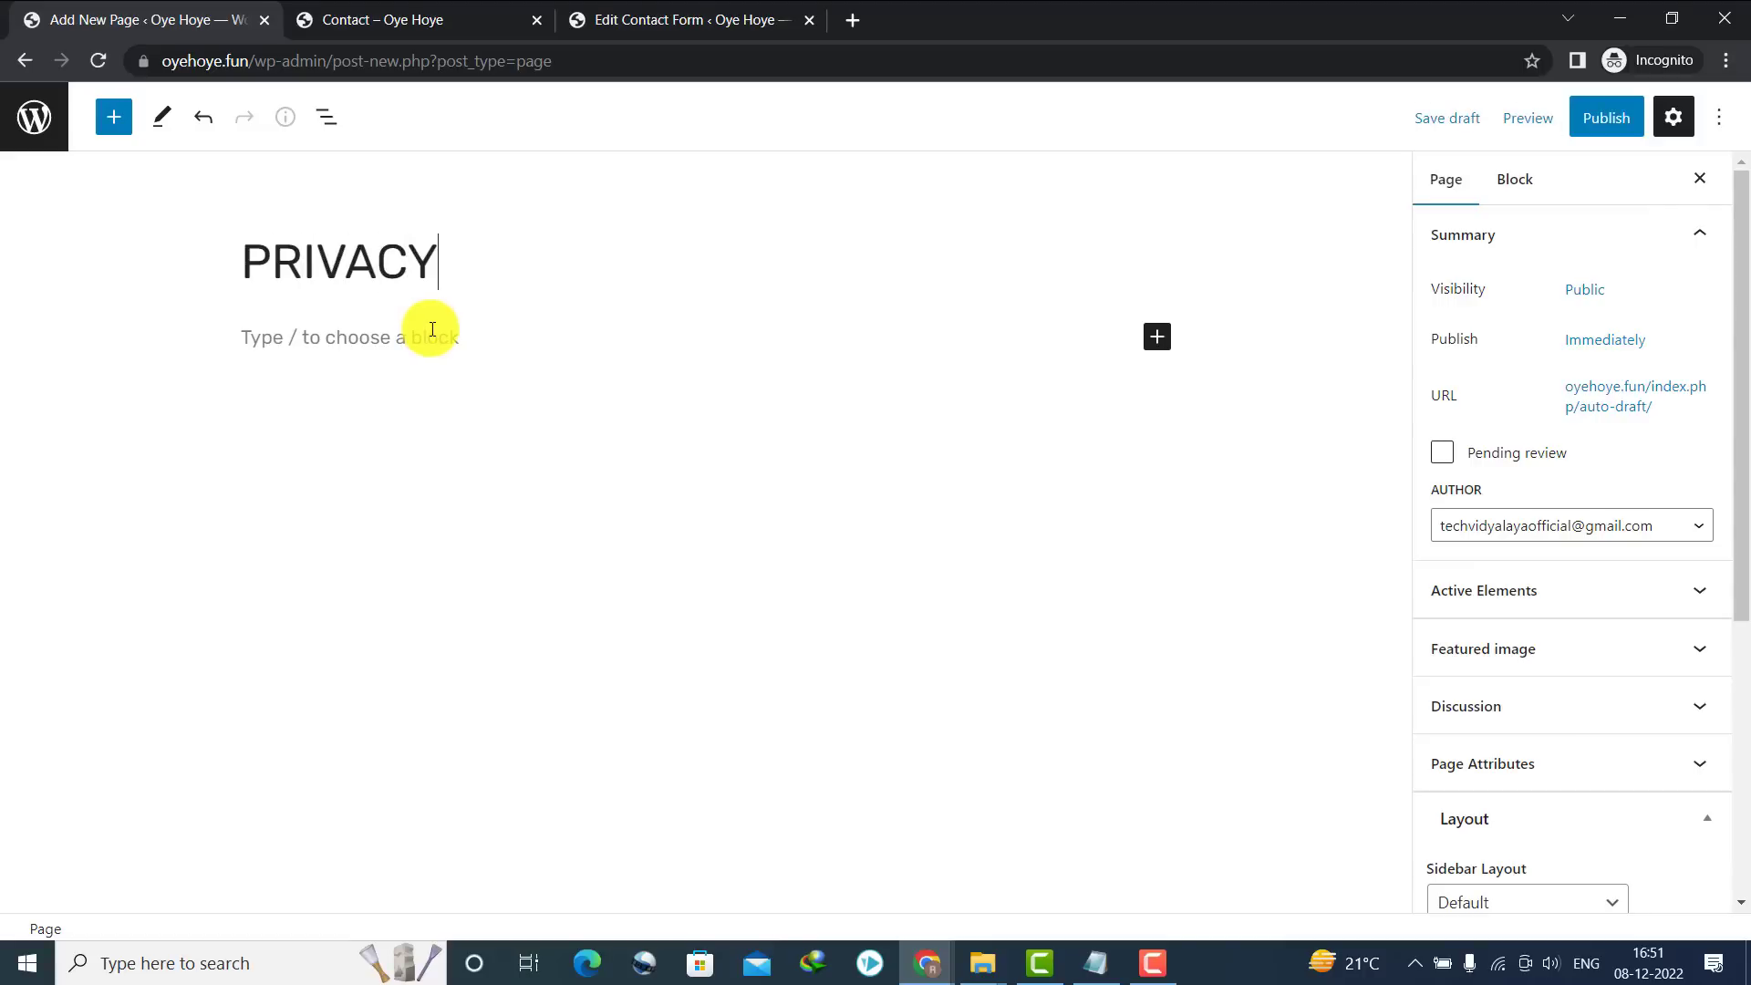
{"action": "left_click", "coordinate": [287, 332]}
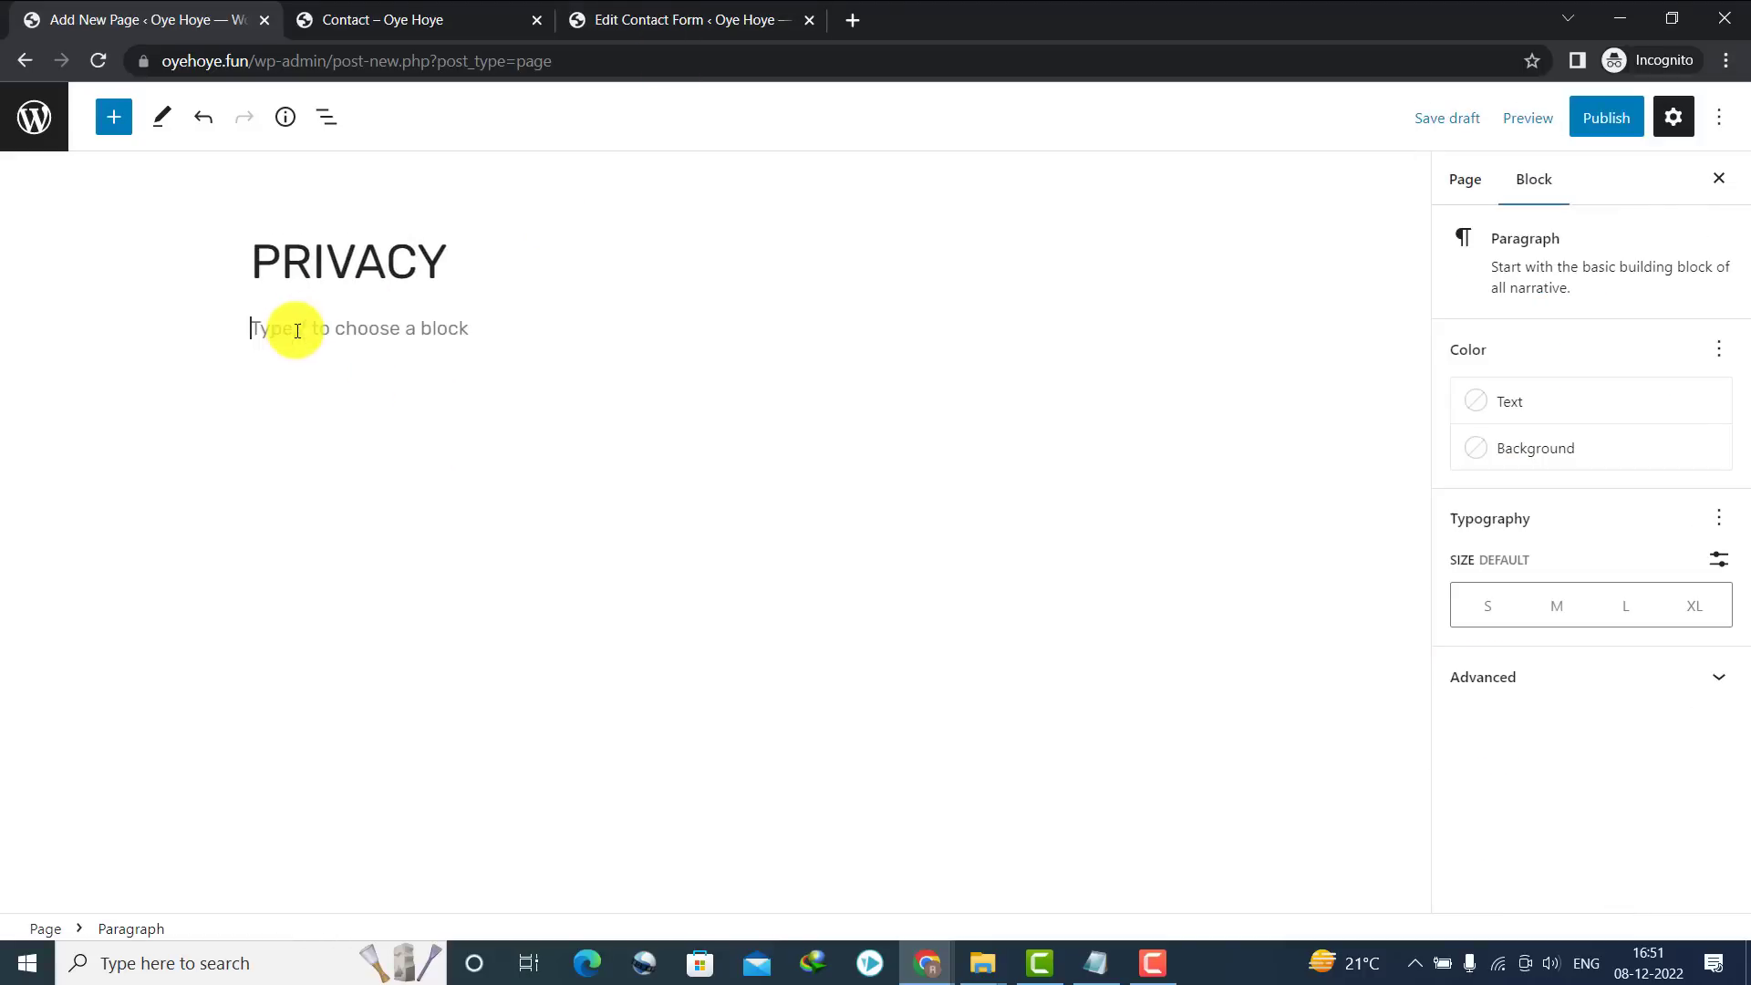
{"action": "left_click", "coordinate": [814, 9]}
{"action": "left_click", "coordinate": [800, 47]}
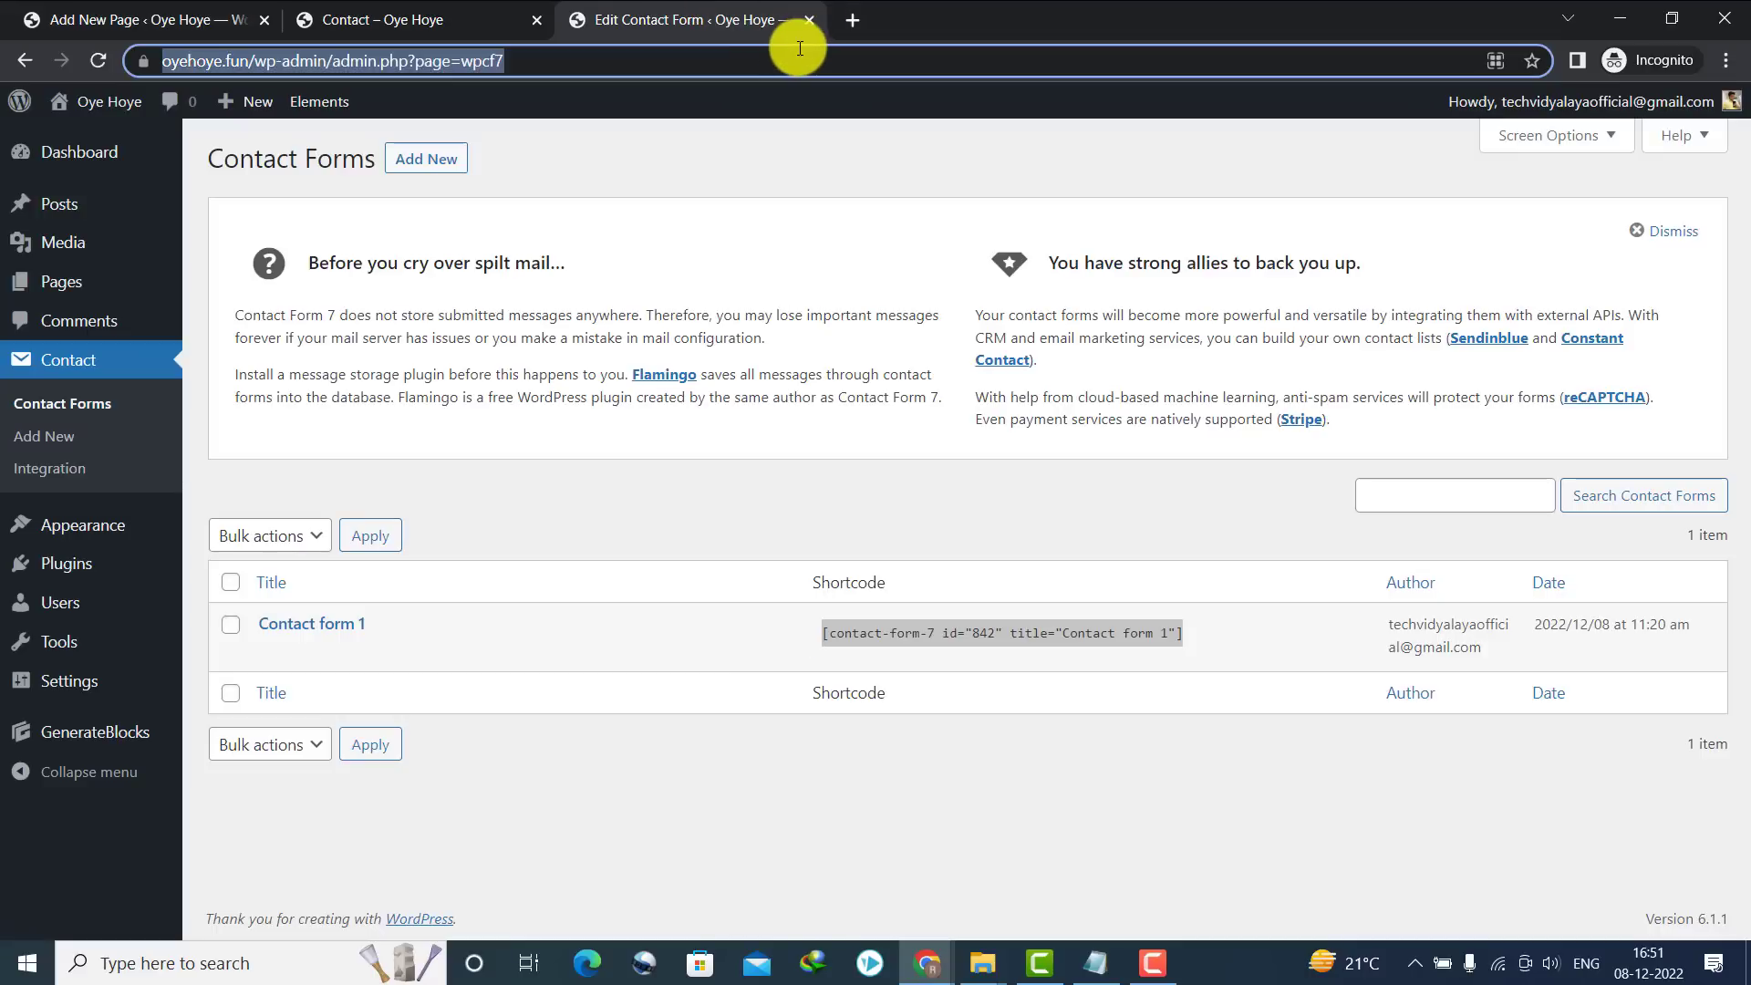
Search Google for 'generate privacy policy' and open the Privacy Policy Generator site
{"action": "type", "text": "goo"}
{"action": "key", "text": "Return"}
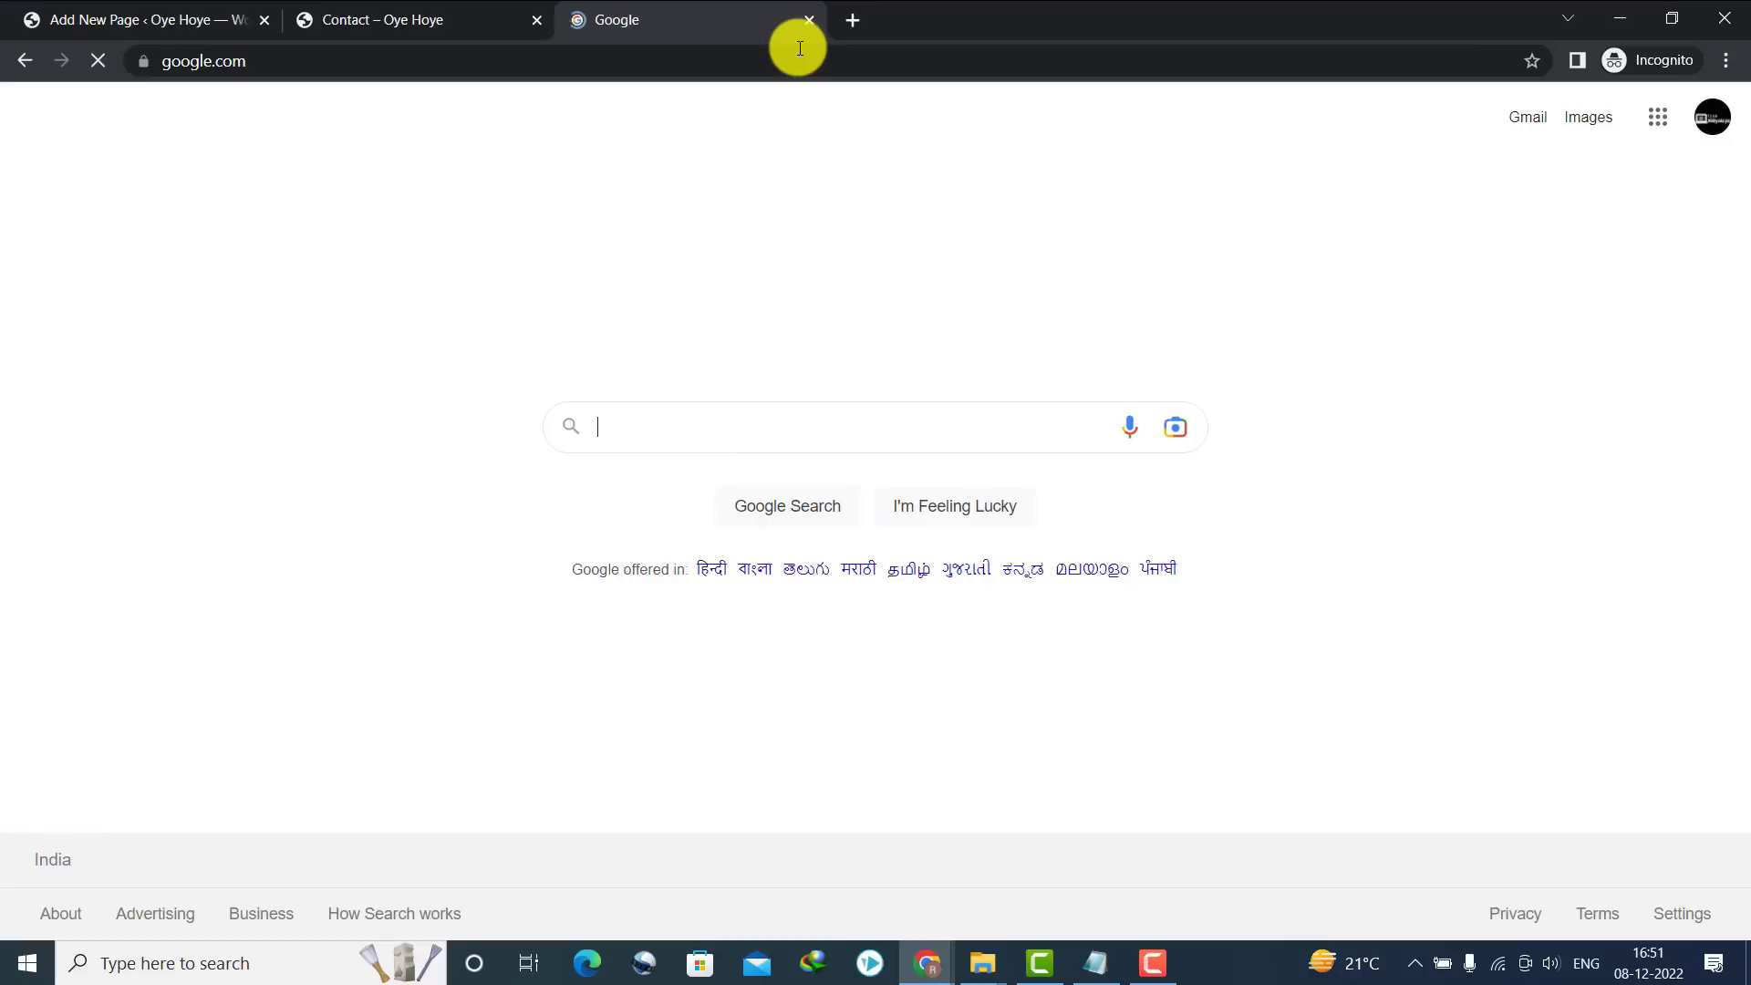
{"action": "type", "text": "gene"}
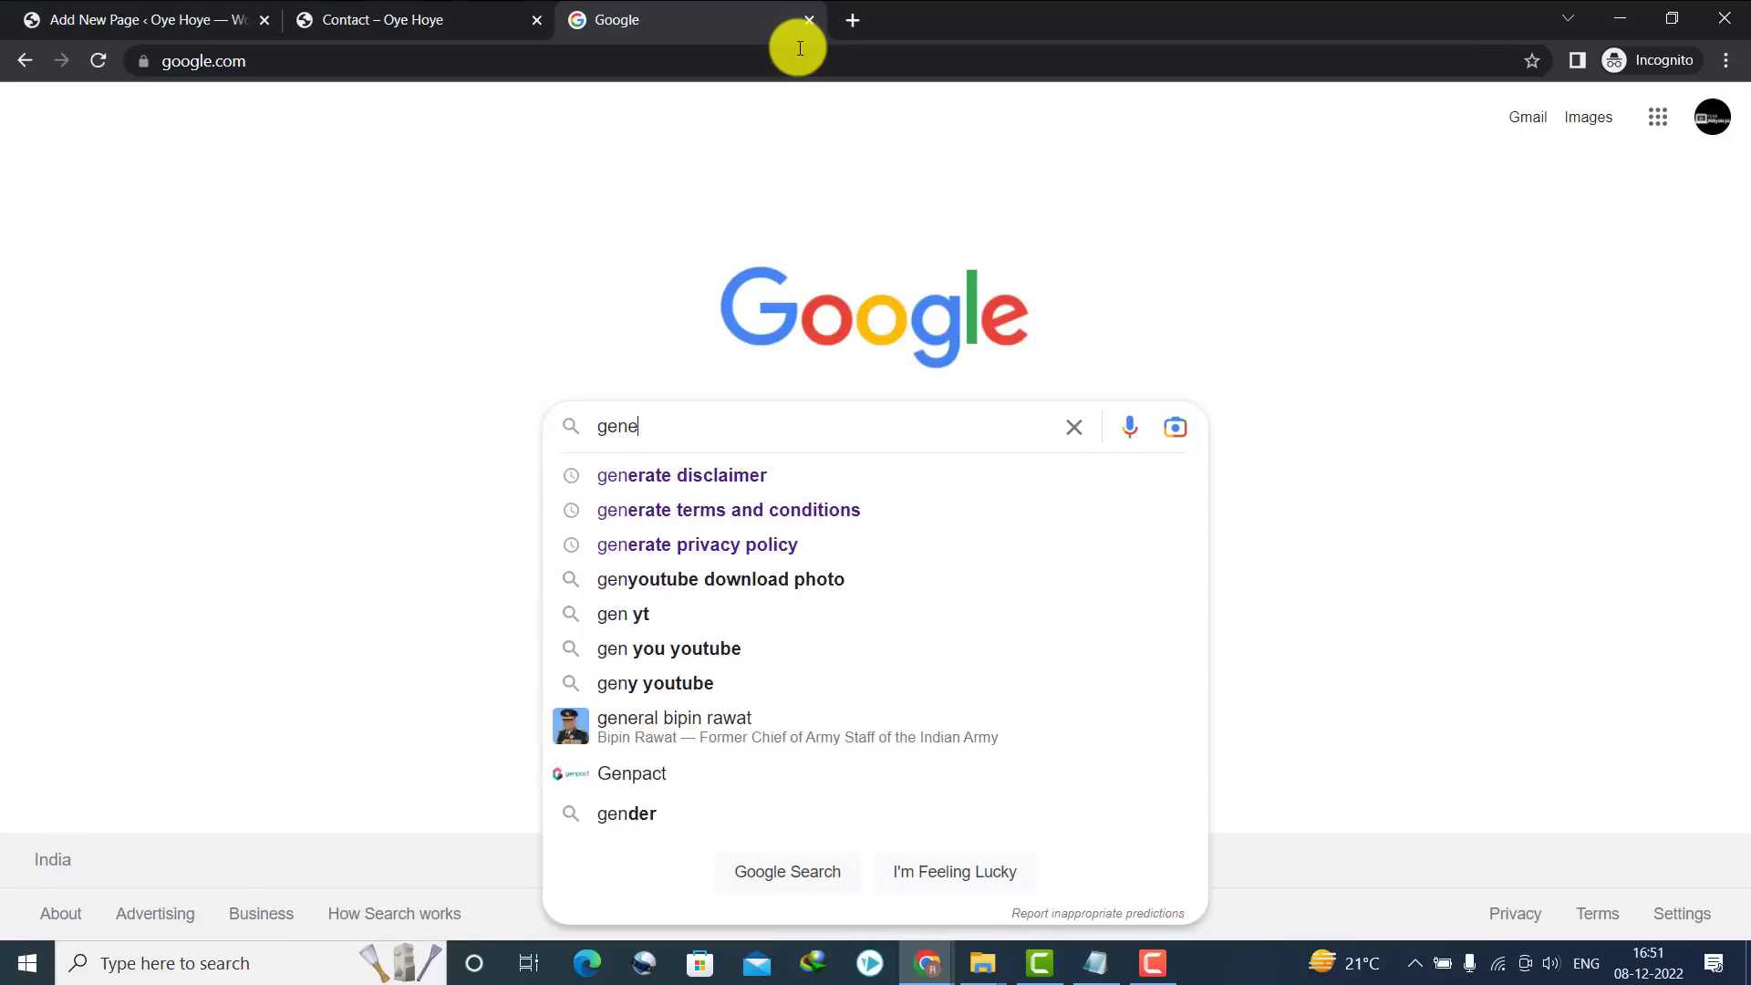
{"action": "type", "text": "rate pri"}
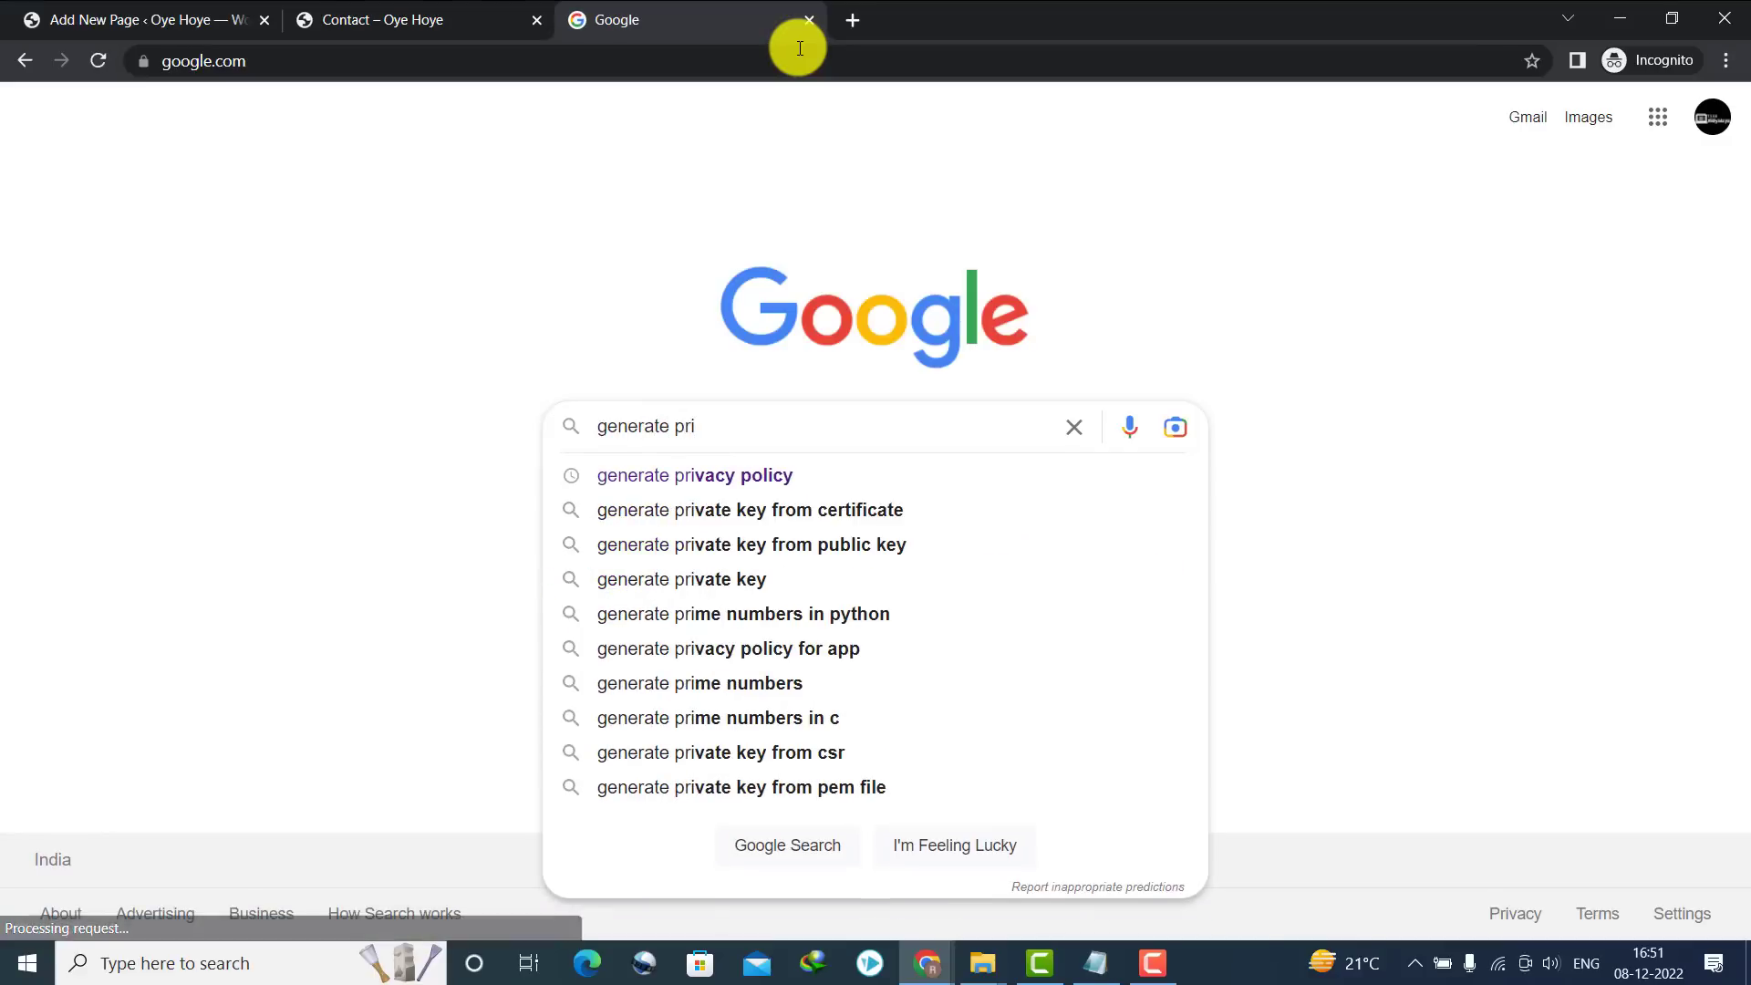
{"action": "key", "text": "Down"}
{"action": "key", "text": "Return"}
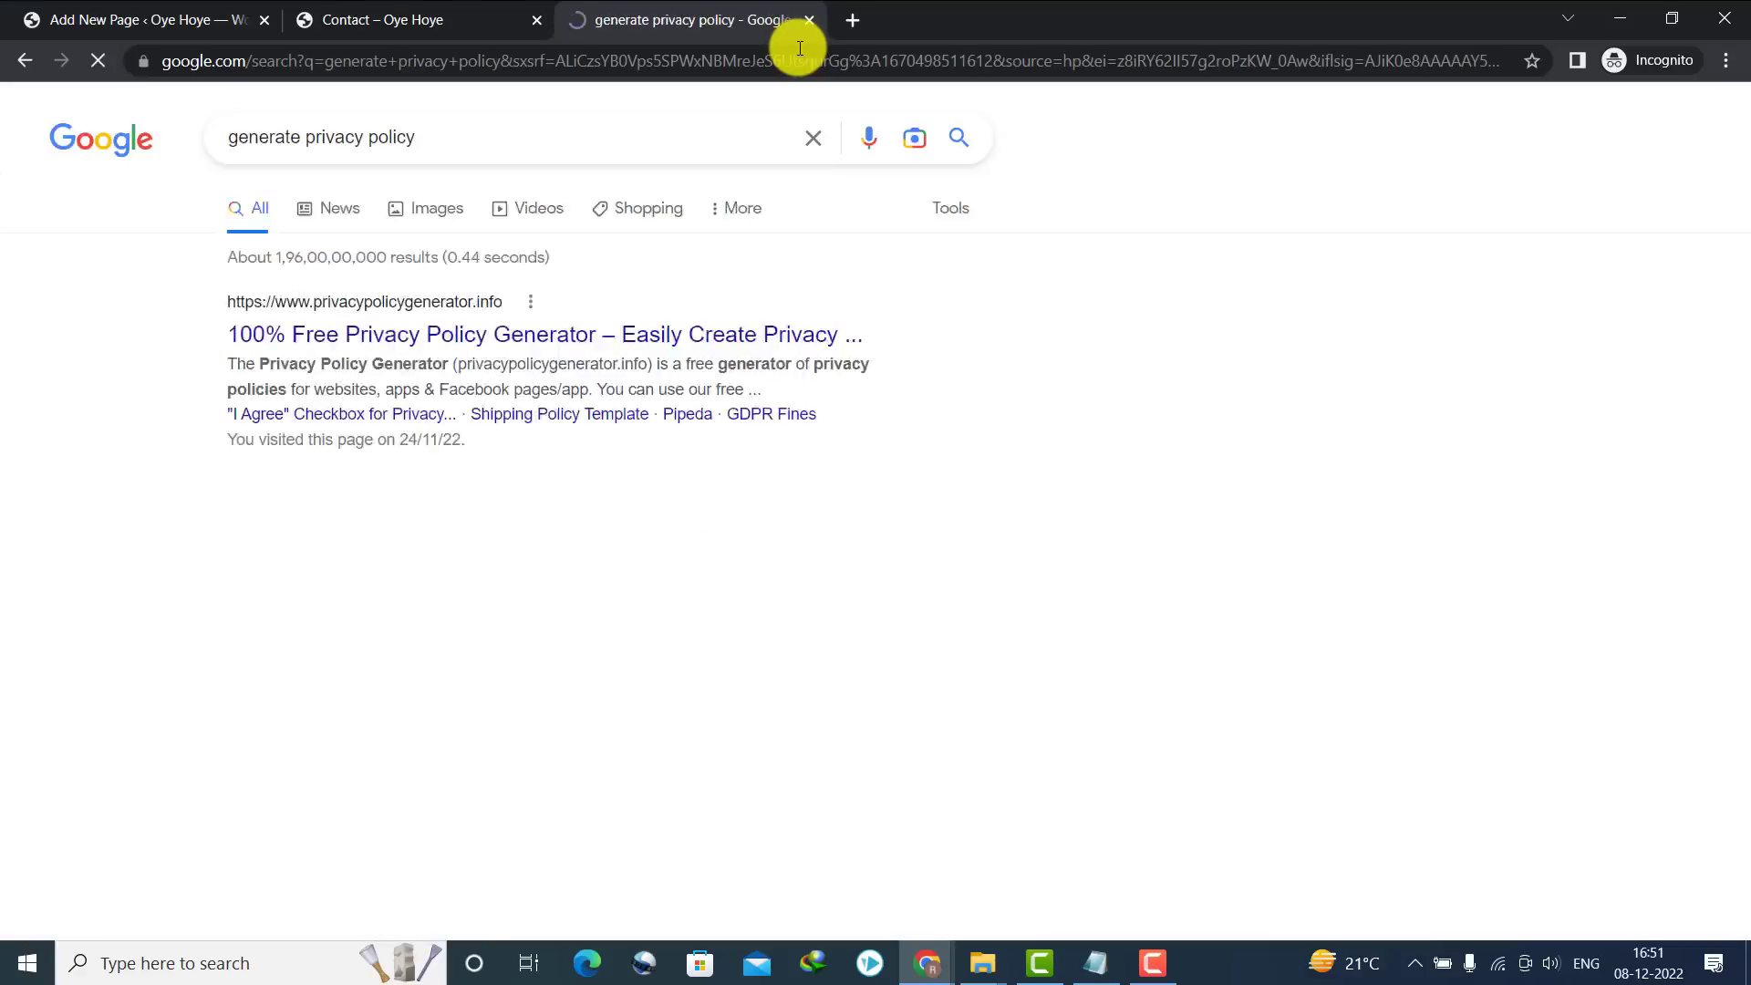
{"action": "left_click_drag", "start_coordinate": [219, 293], "coordinate": [491, 289]}
{"action": "left_click", "coordinate": [440, 341]}
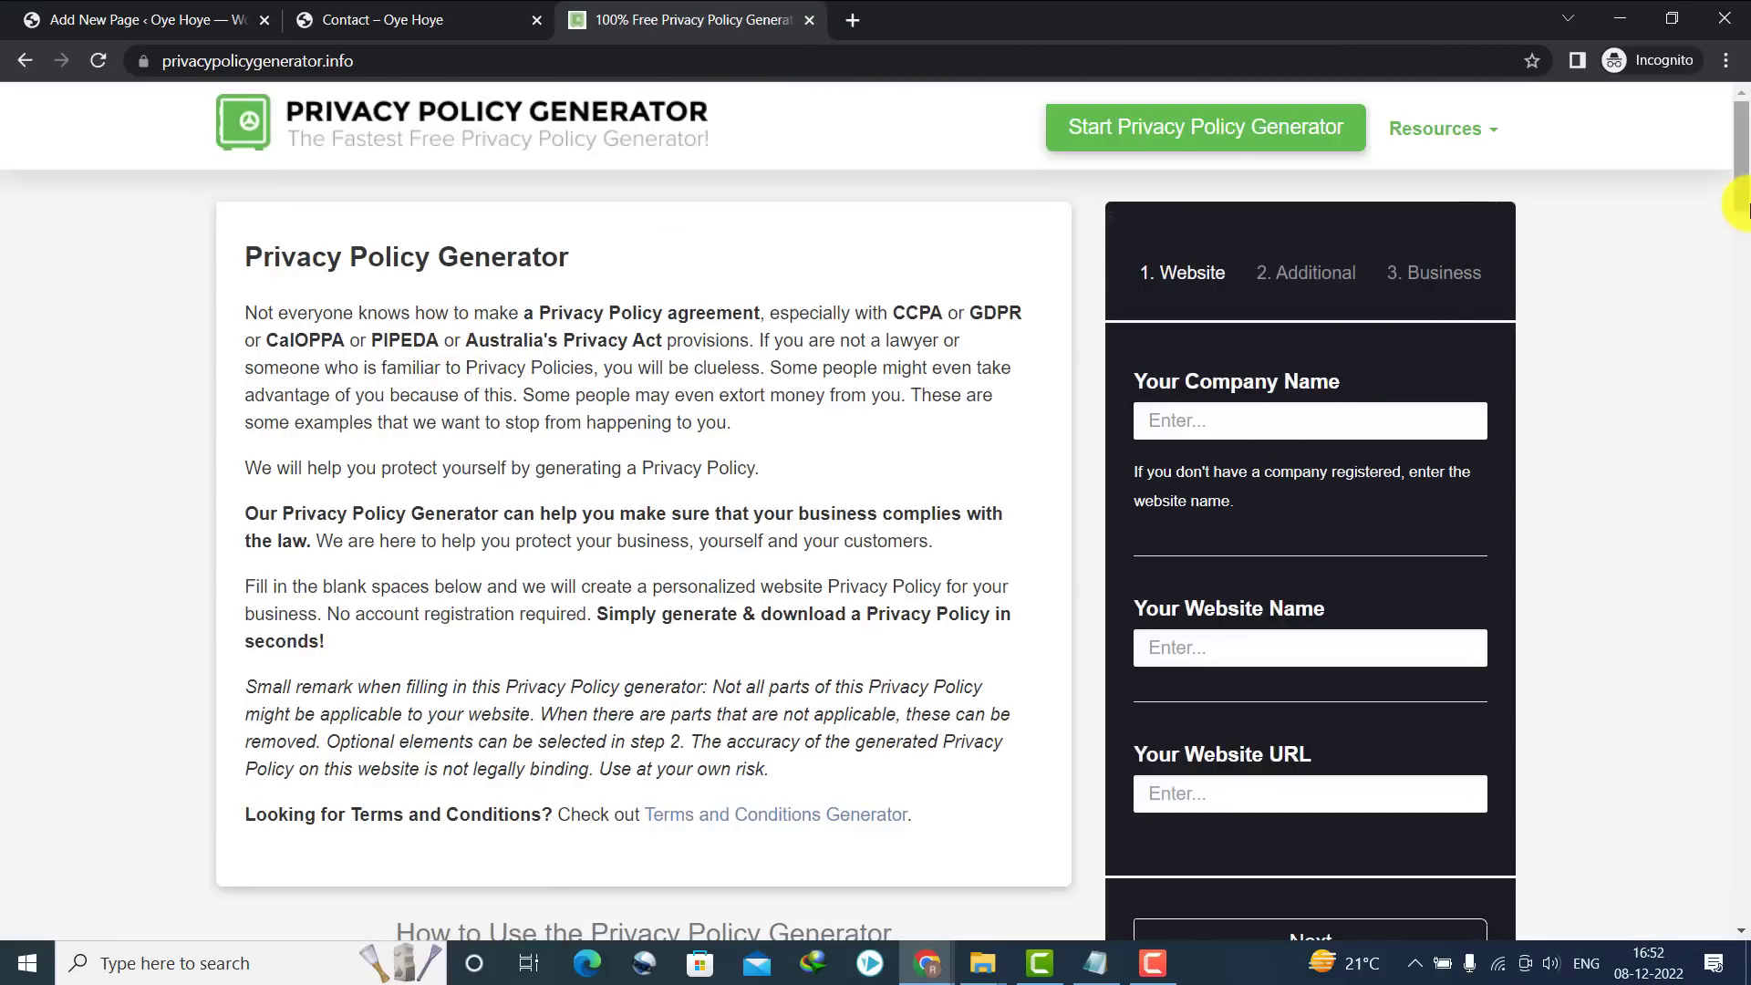
Enter Oye Hoye as the company name and the website name
{"action": "scroll", "coordinate": [1741, 219], "scroll_direction": "down", "scroll_amount": 2}
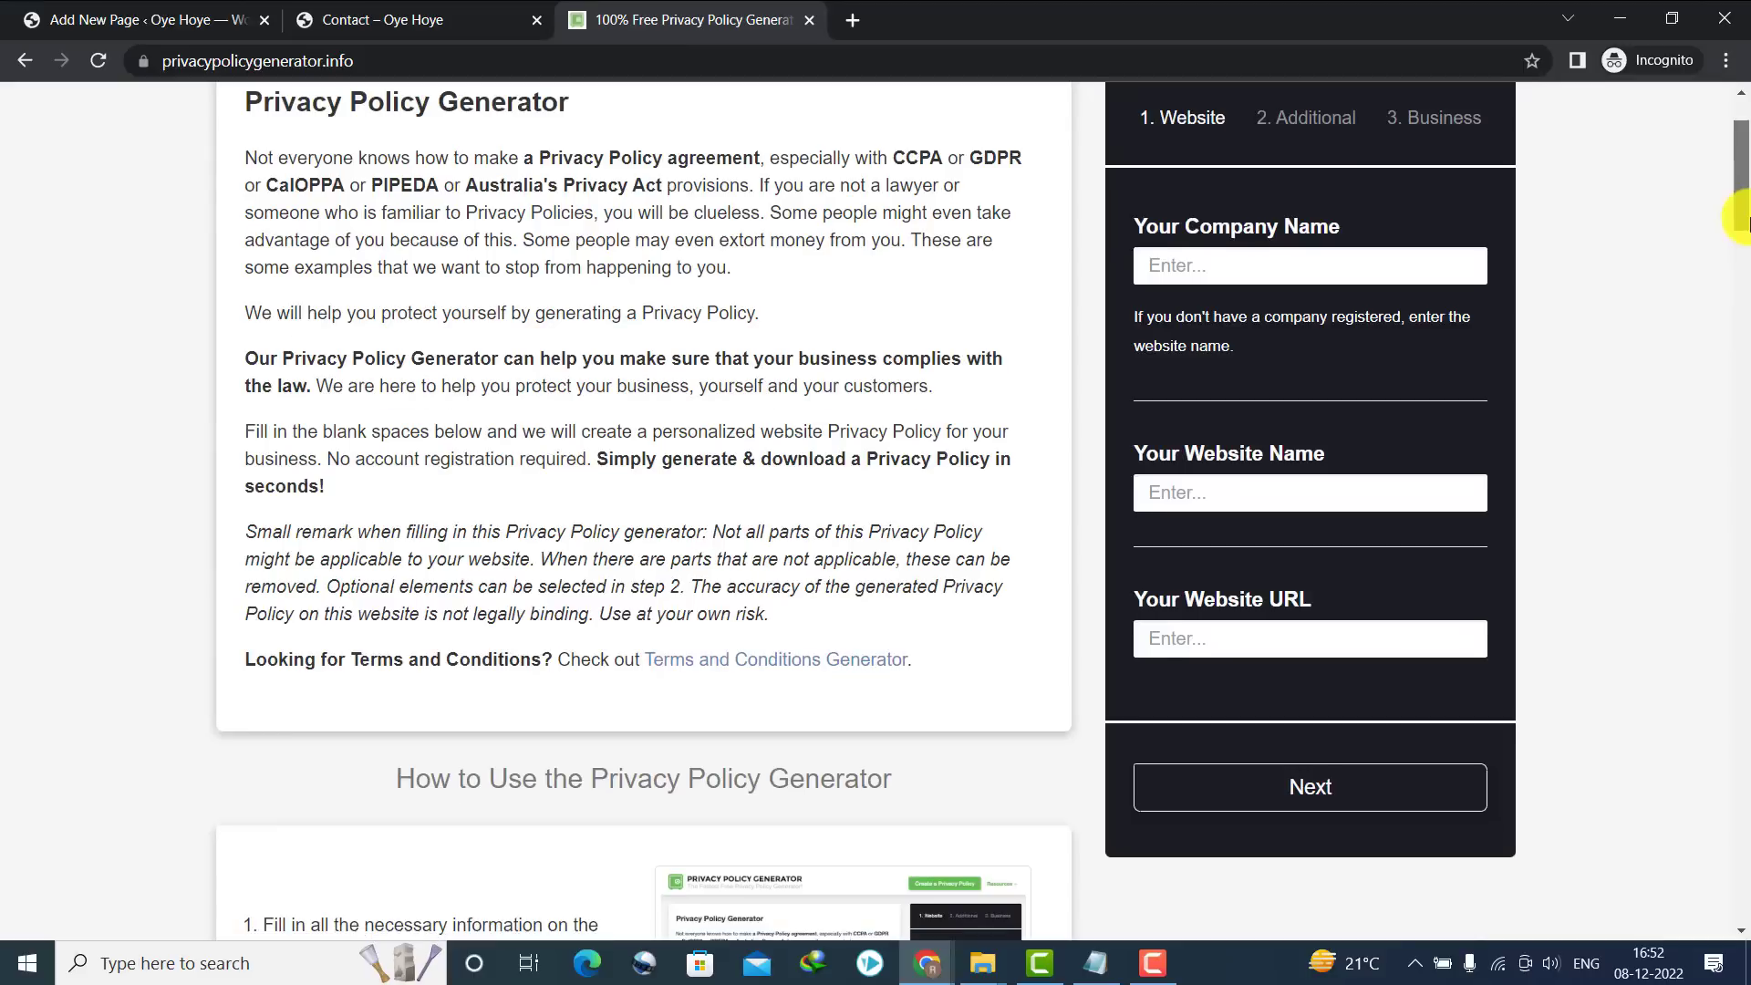
{"action": "left_click", "coordinate": [1208, 278]}
{"action": "type", "text": "Oye Hoye"}
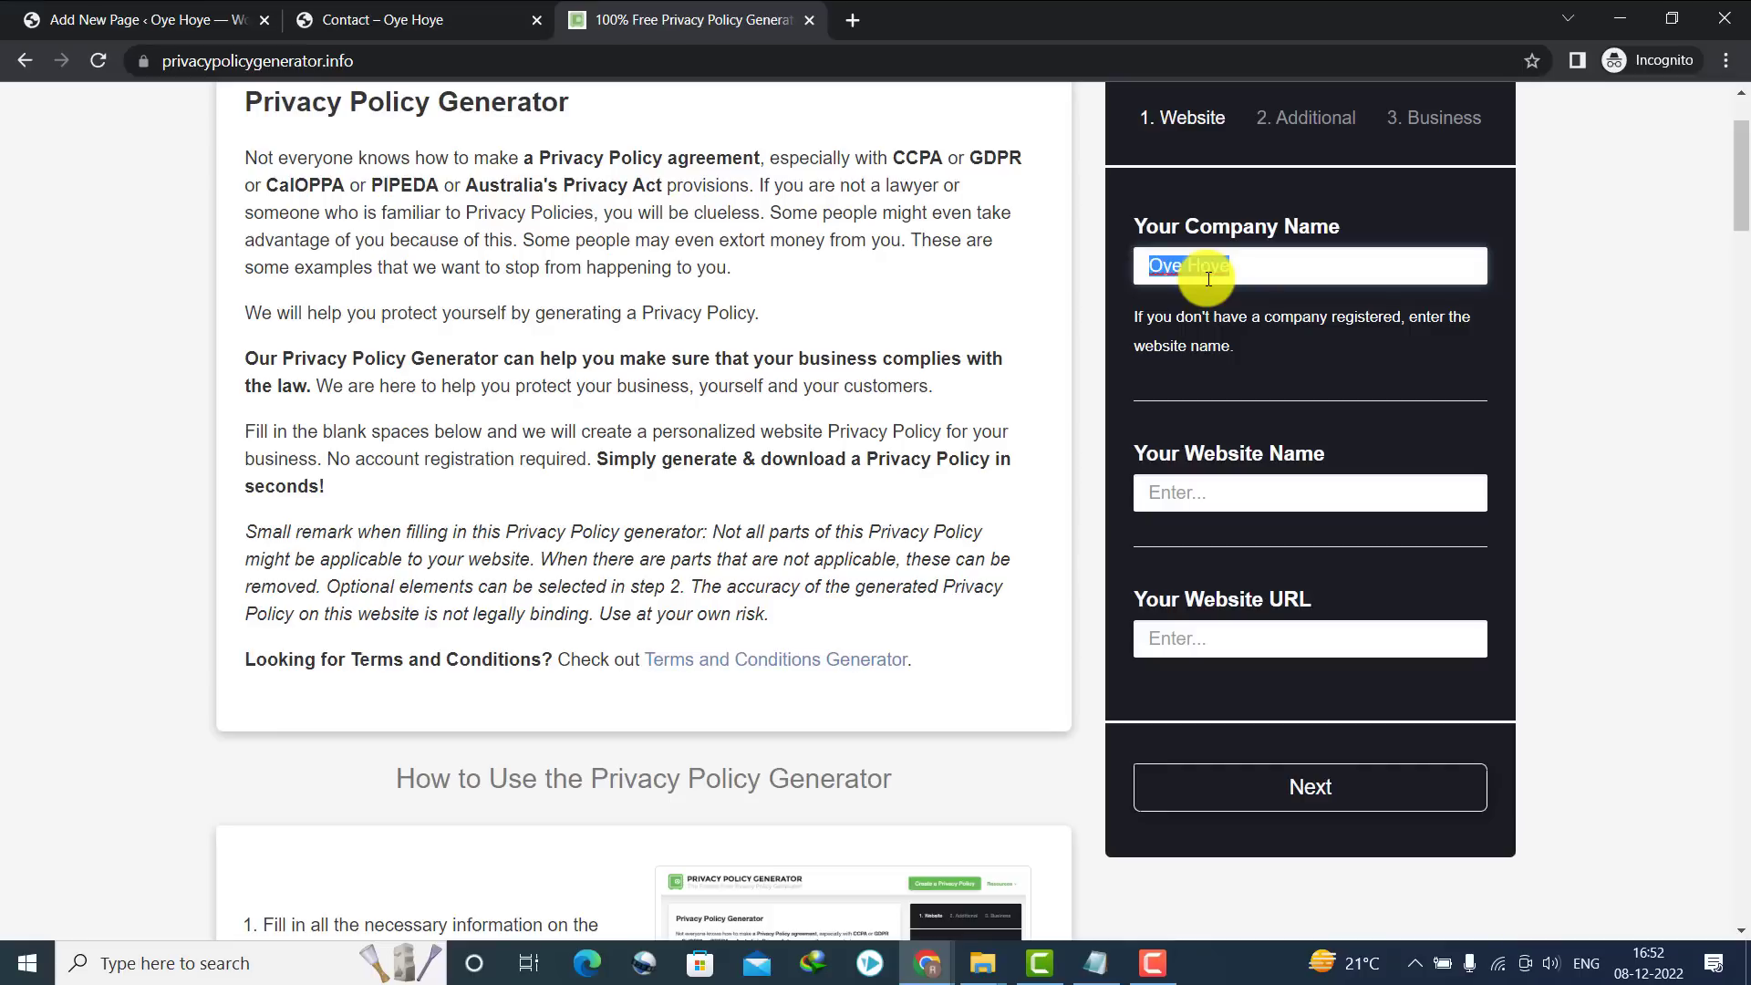
{"action": "left_click", "coordinate": [1198, 491]}
{"action": "type", "text": "Oye Hoye"}
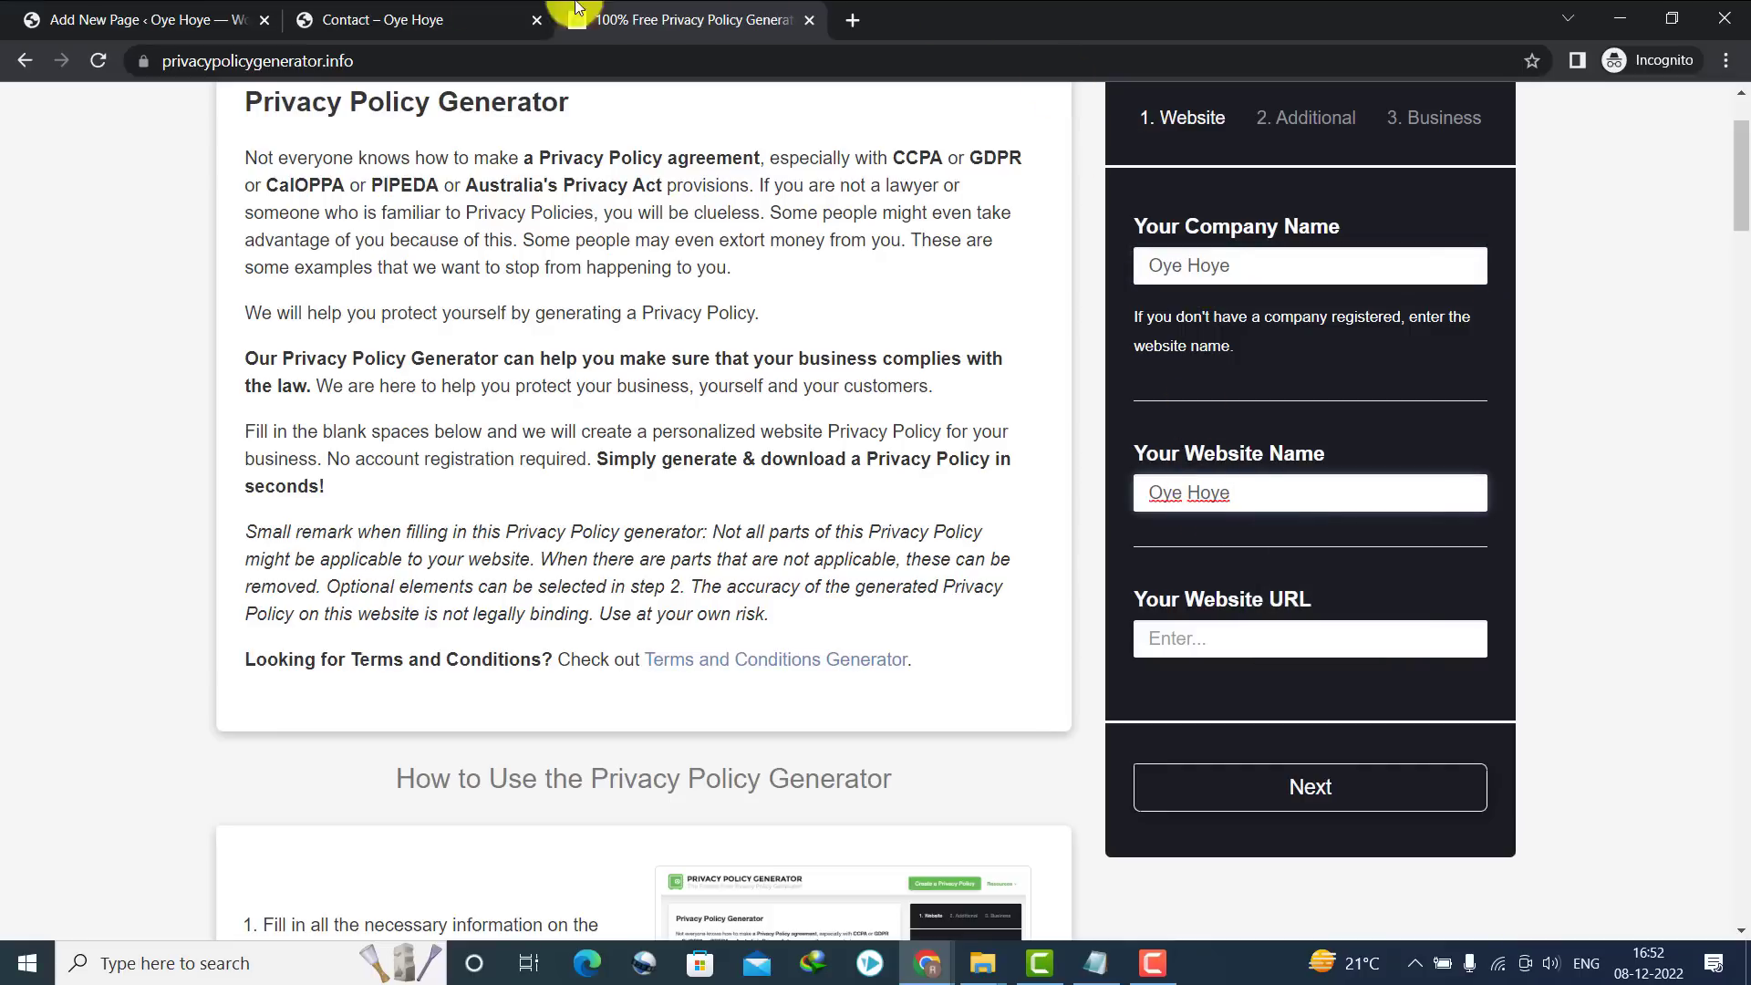
{"action": "left_click", "coordinate": [1176, 641]}
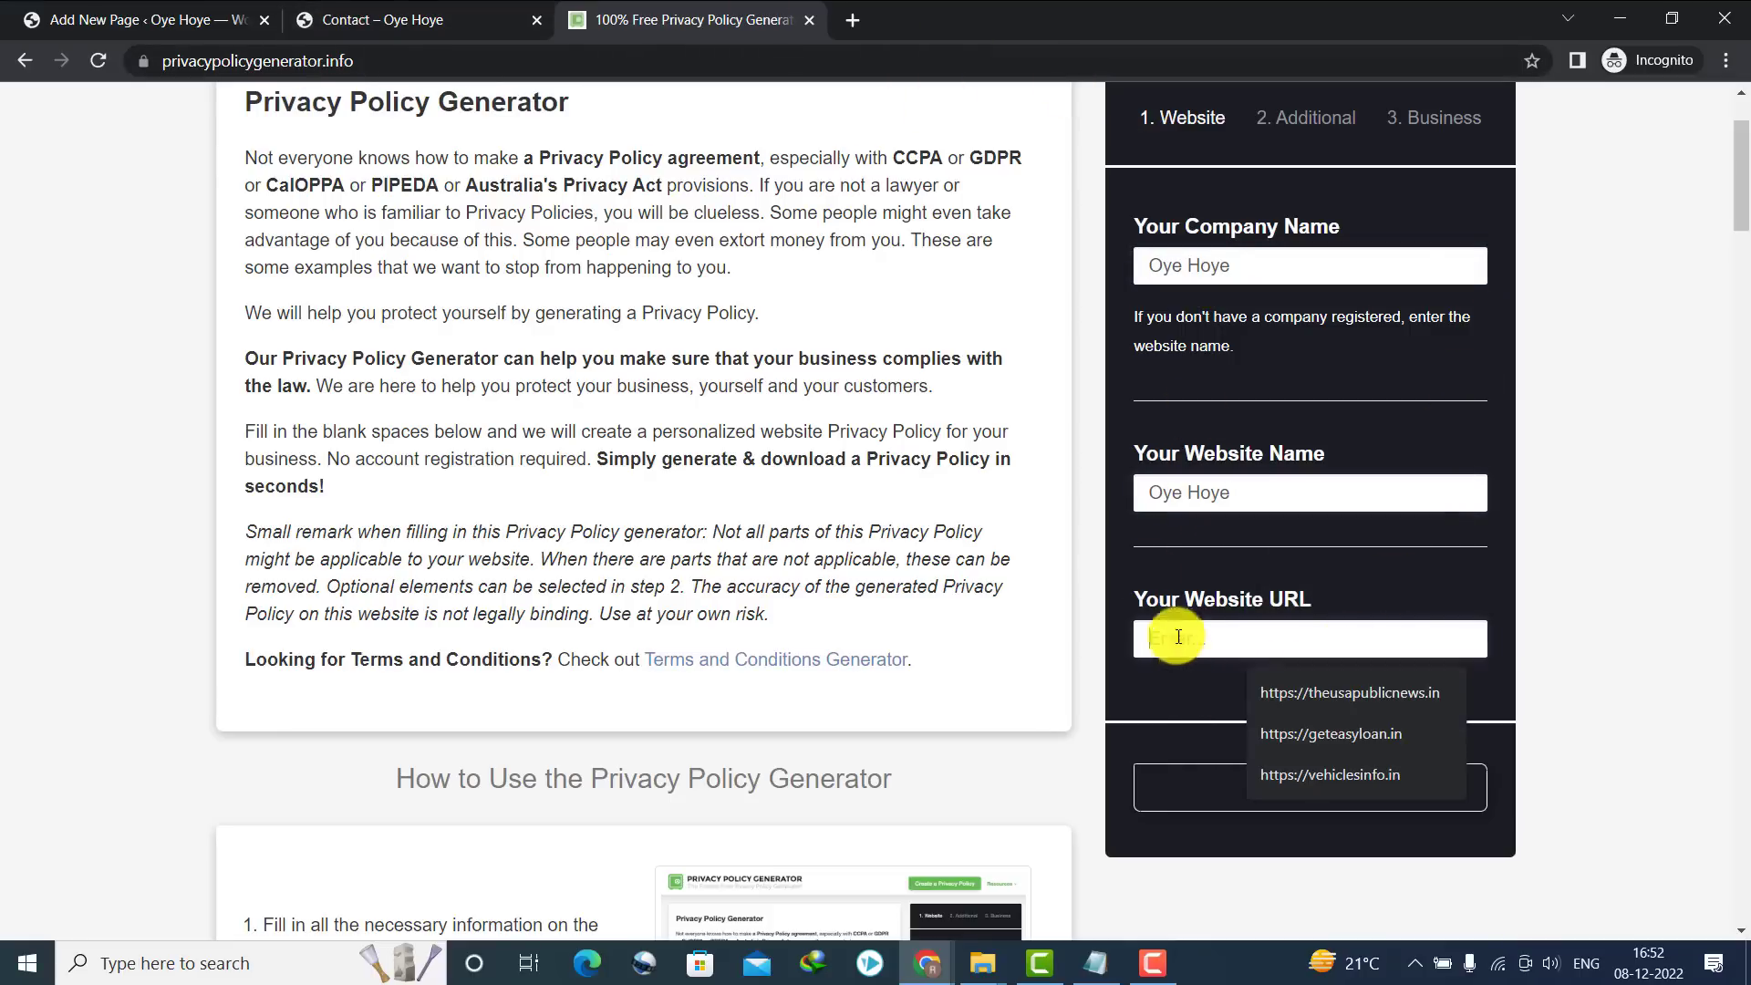
{"action": "left_click", "coordinate": [447, 19]}
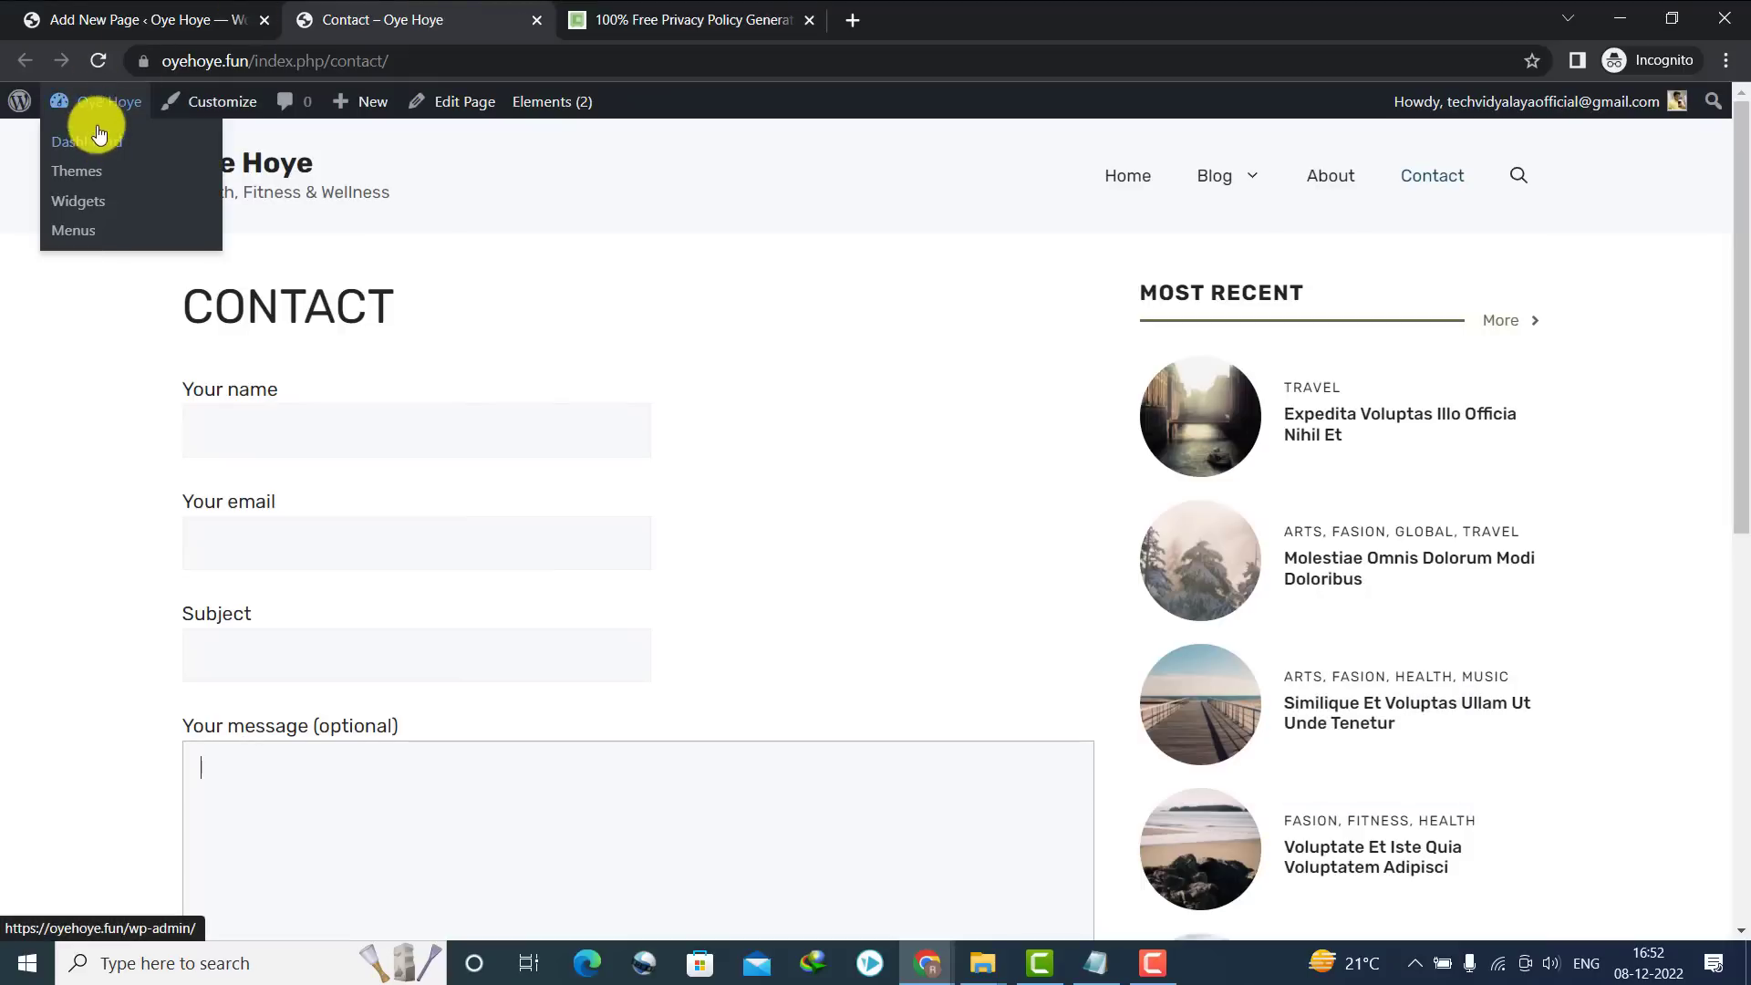
{"action": "left_click", "coordinate": [234, 182]}
{"action": "left_click", "coordinate": [269, 57]}
{"action": "key", "text": "ctrl+c"}
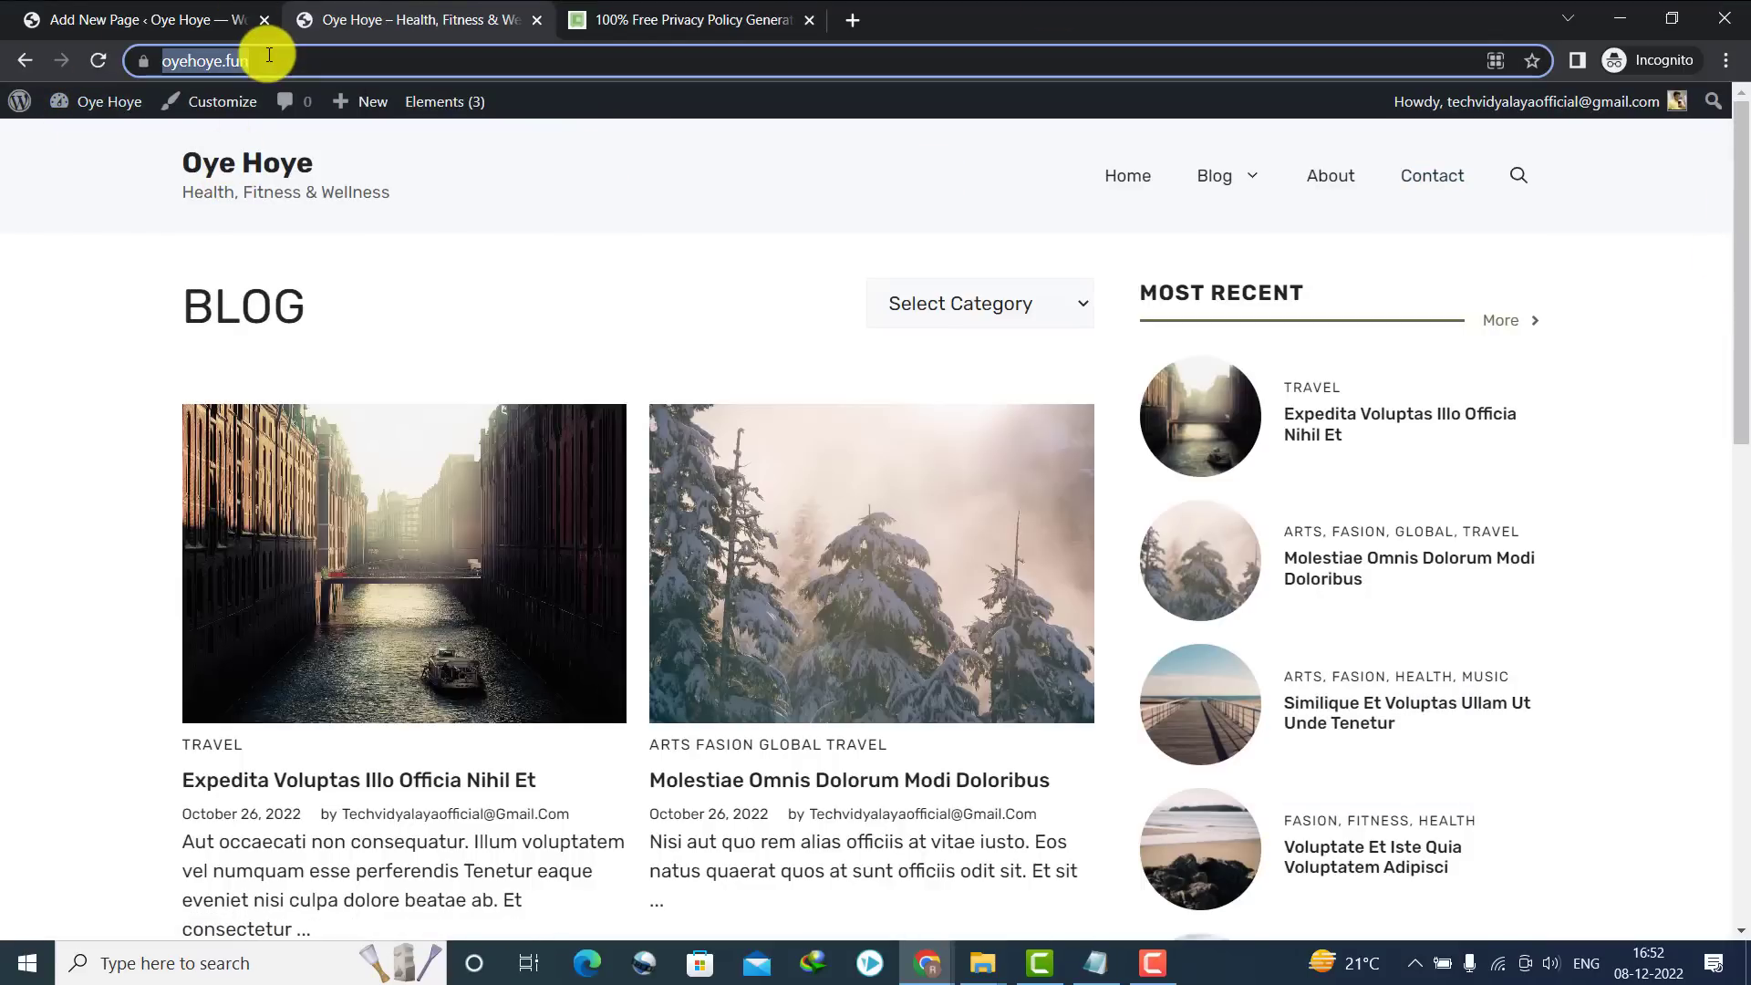
{"action": "left_click", "coordinate": [682, 17]}
{"action": "left_click", "coordinate": [1189, 630]}
{"action": "key", "text": "ctrl+v"}
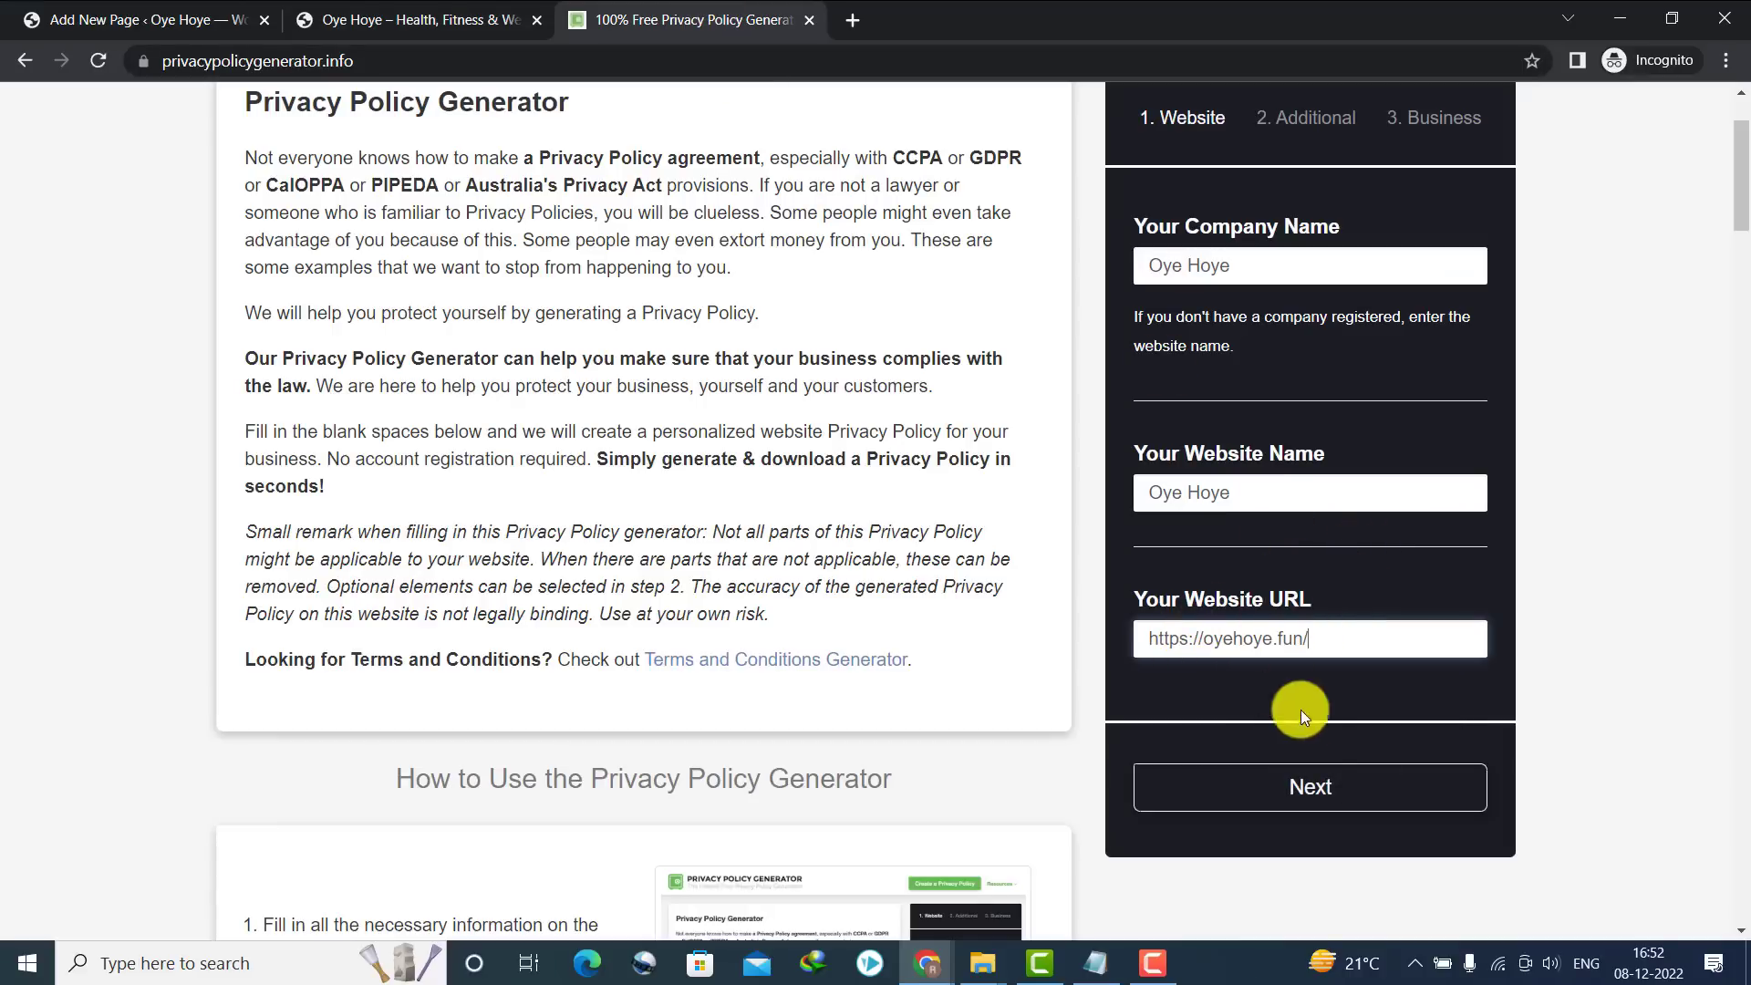
{"action": "left_click", "coordinate": [1292, 786]}
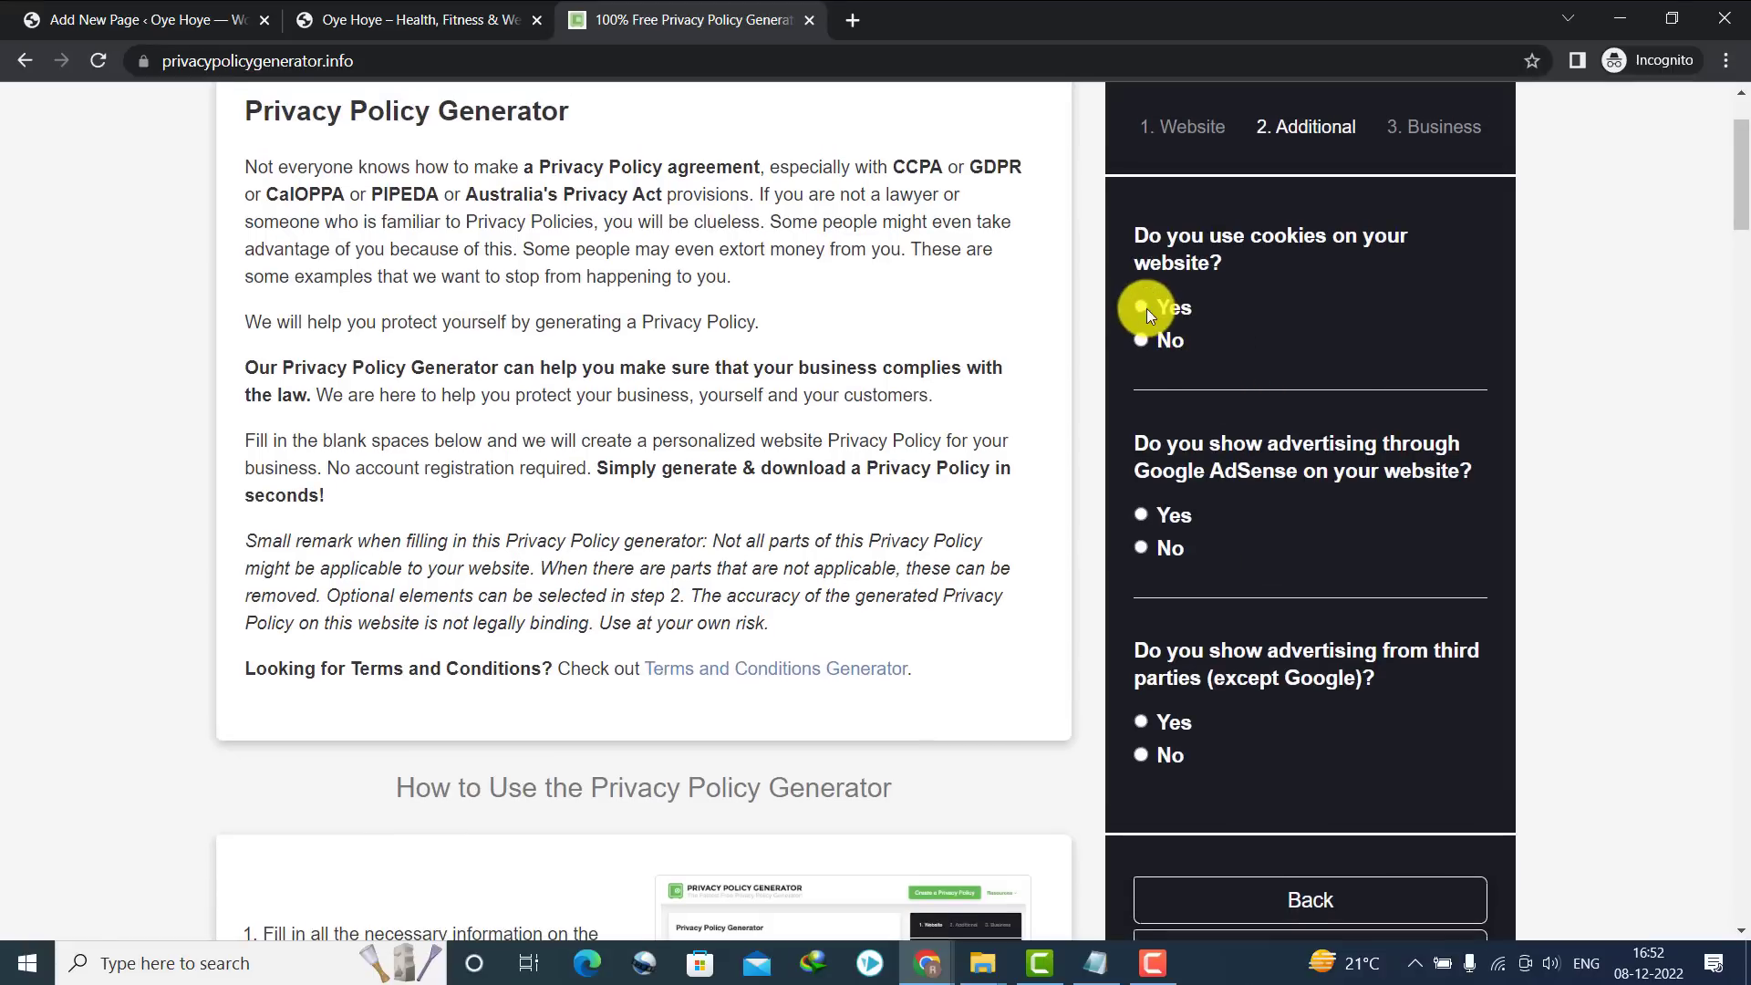
Answer No to the cookies, AdSense and third-party advertising questions, then continue
{"action": "left_click", "coordinate": [1174, 345]}
{"action": "scroll", "coordinate": [1682, 204], "scroll_direction": "down", "scroll_amount": 2}
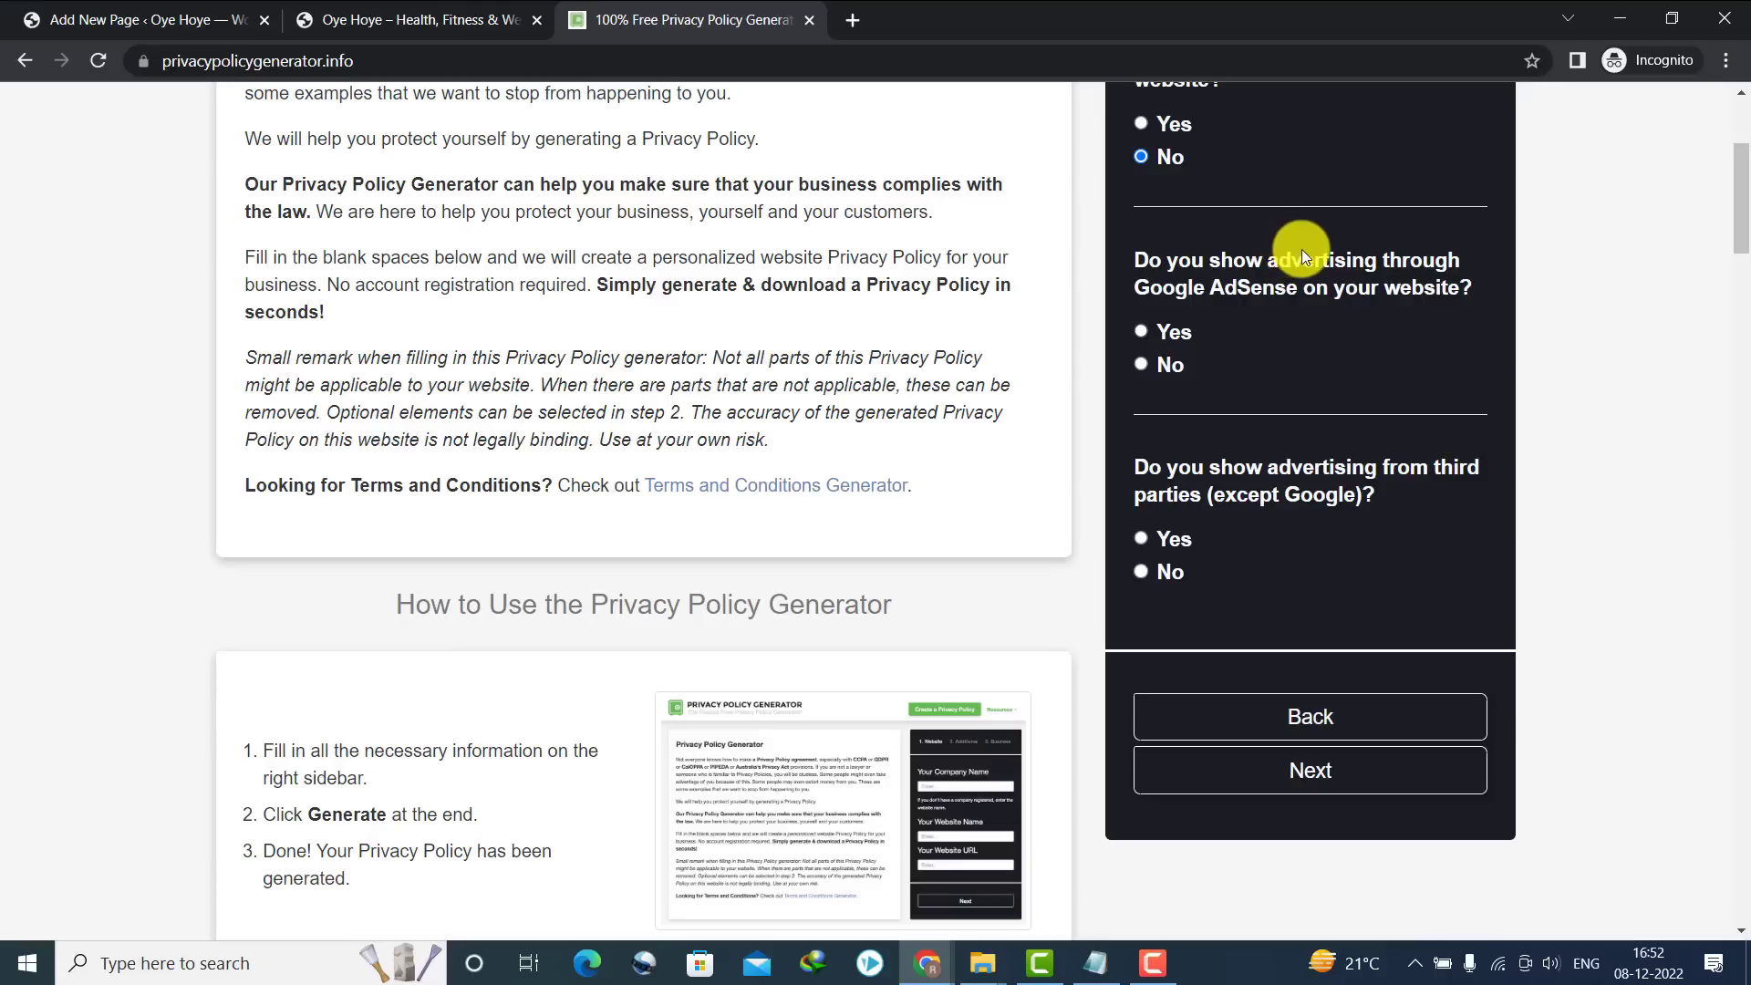
{"action": "left_click", "coordinate": [1141, 364]}
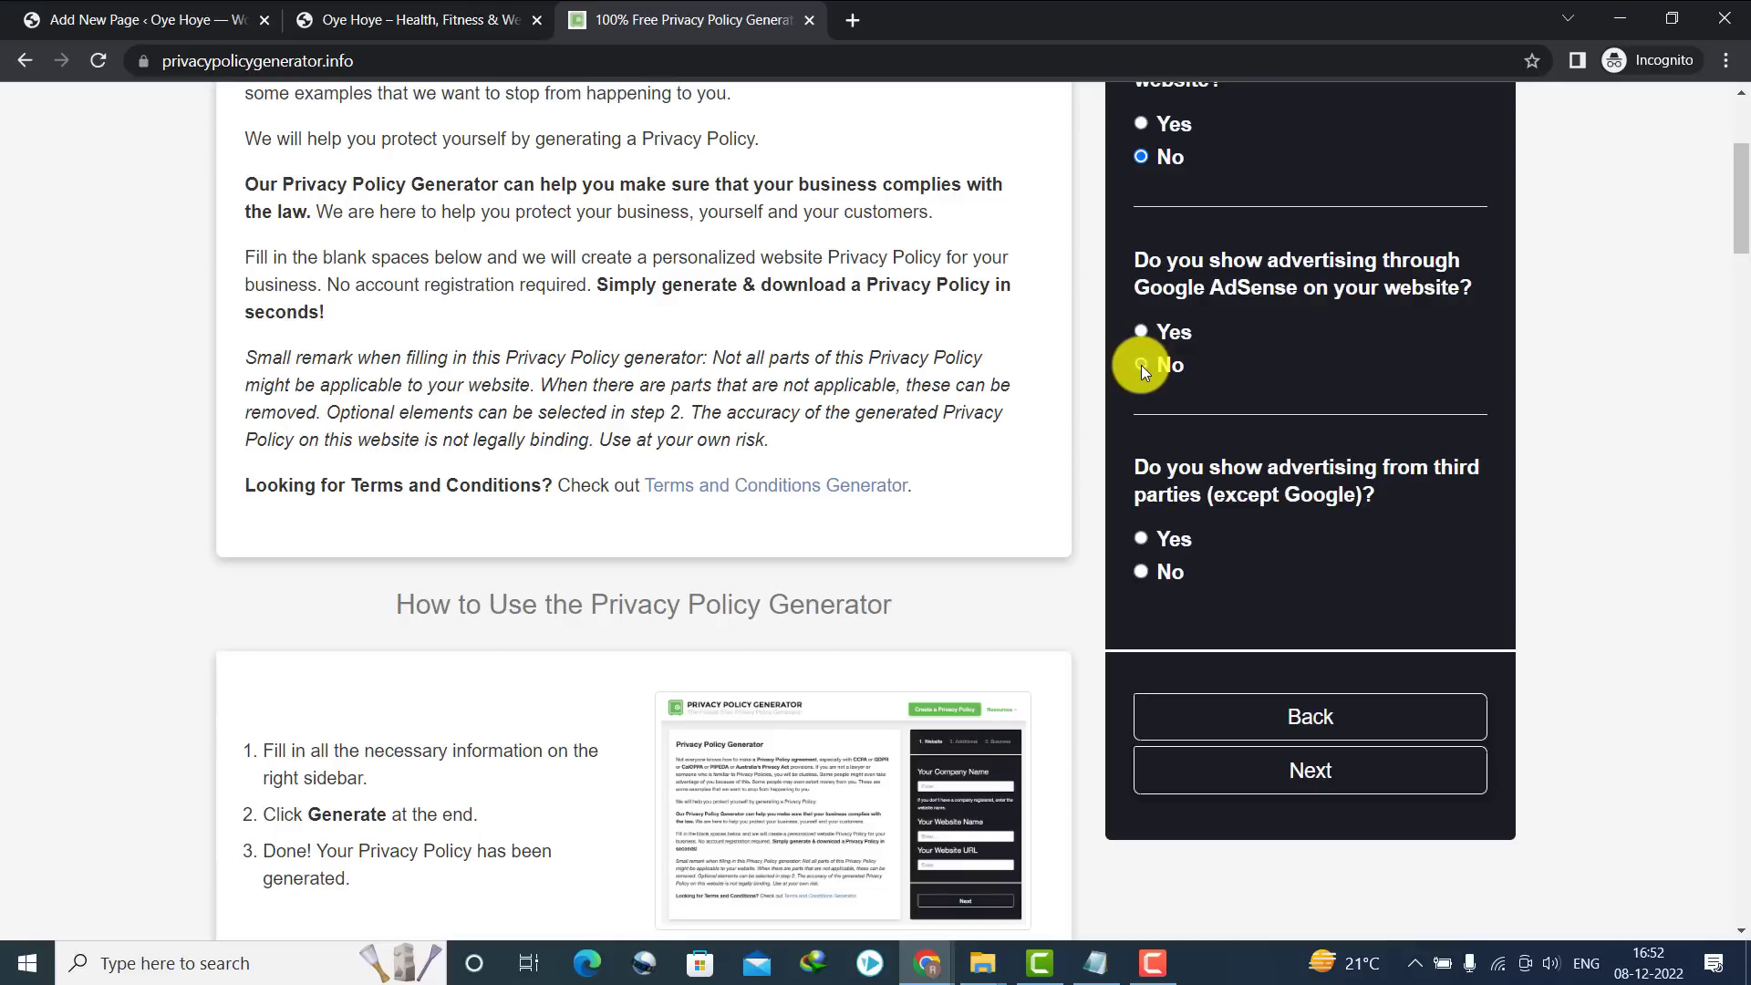
{"action": "left_click", "coordinate": [1156, 569]}
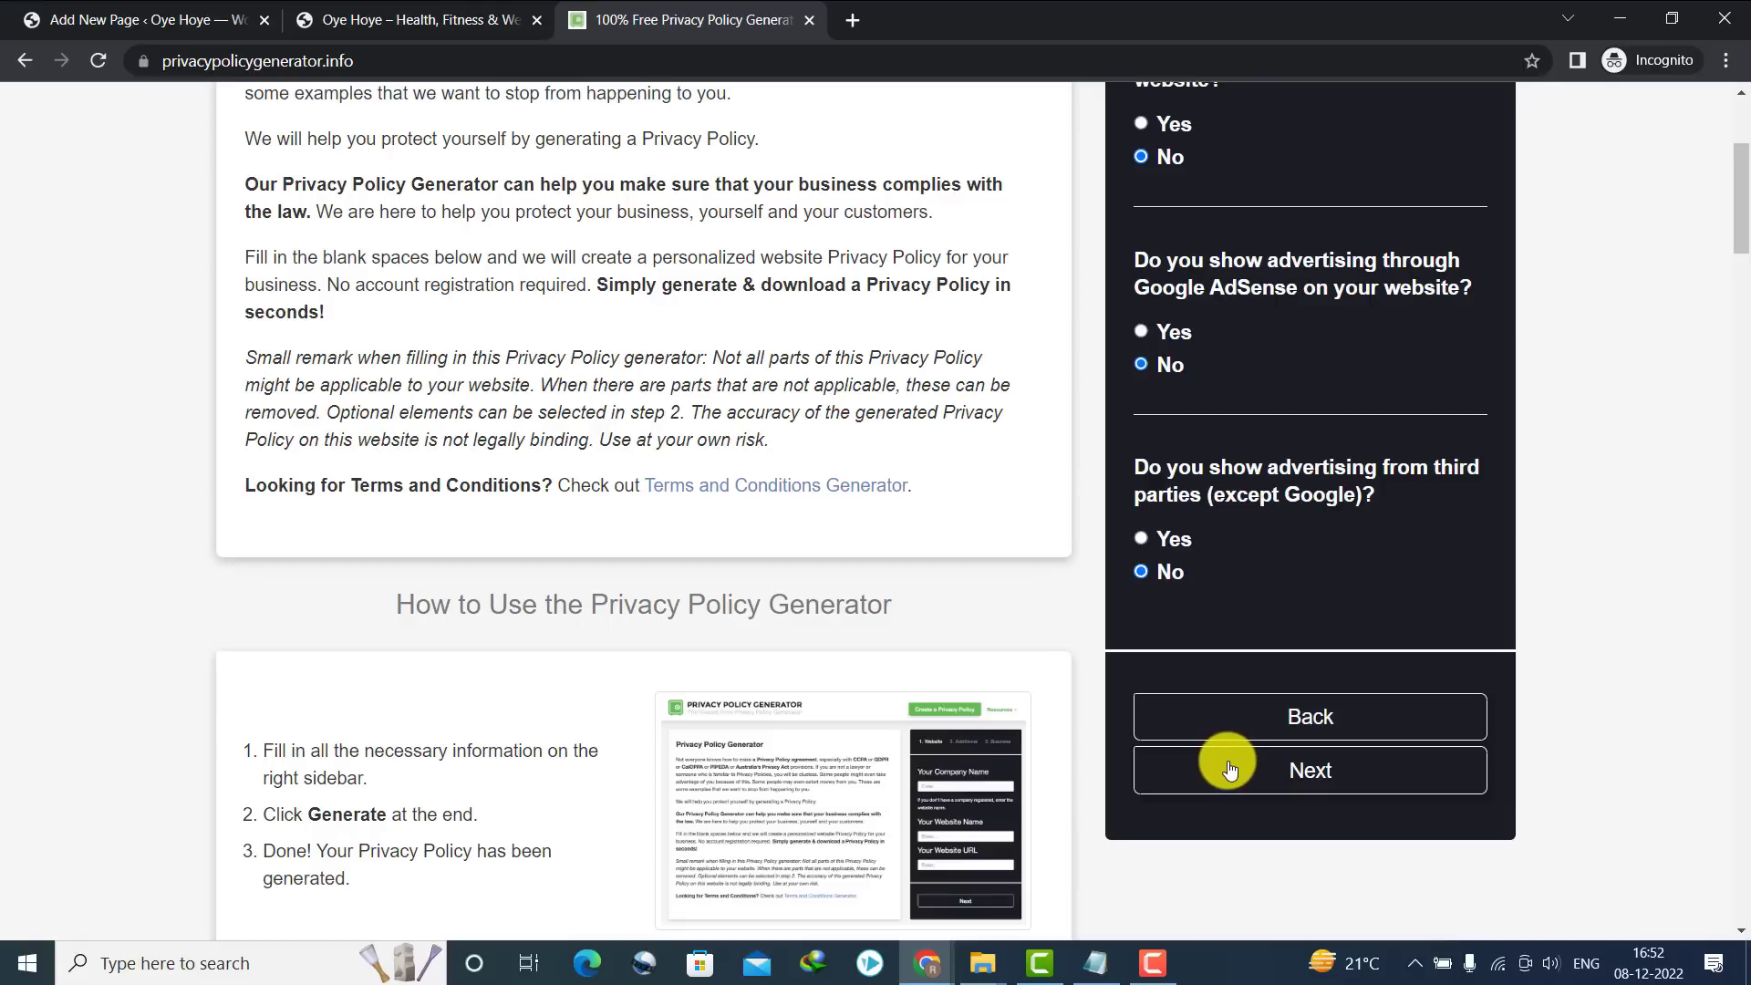
{"action": "left_click", "coordinate": [1230, 771]}
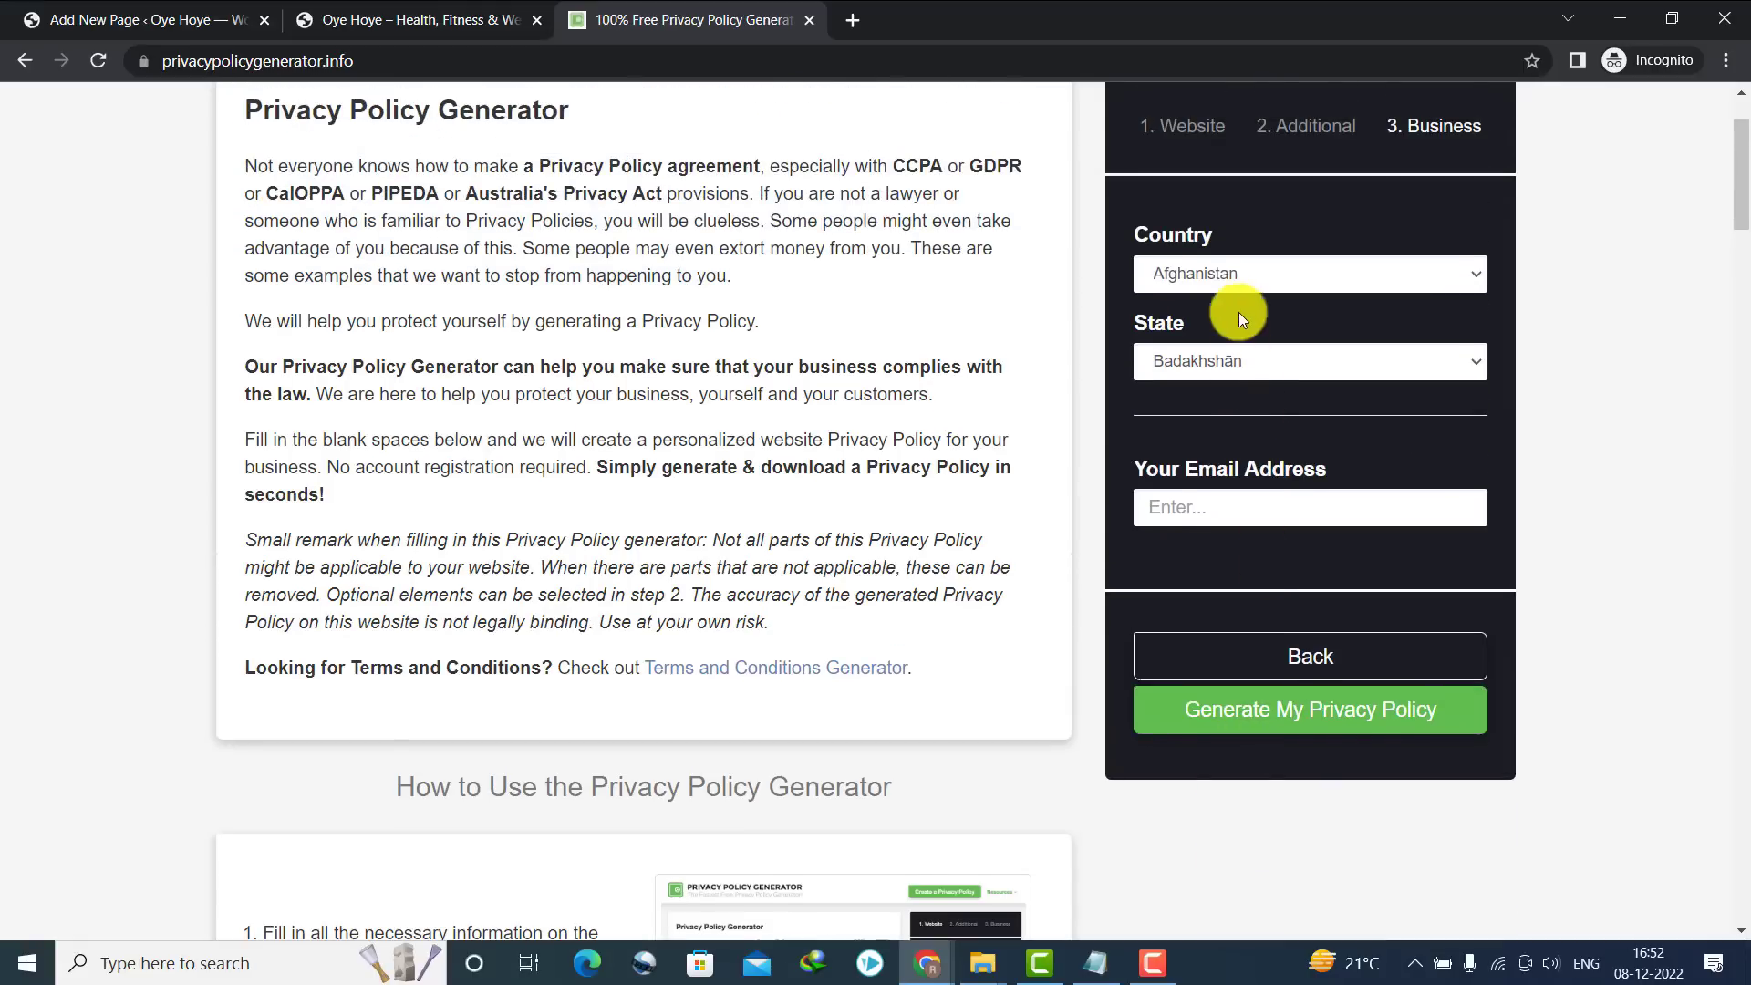
Set country India and state Haryana, paste the contact e-mail, and generate the policy
{"action": "left_click", "coordinate": [1236, 266]}
{"action": "type", "text": "in"}
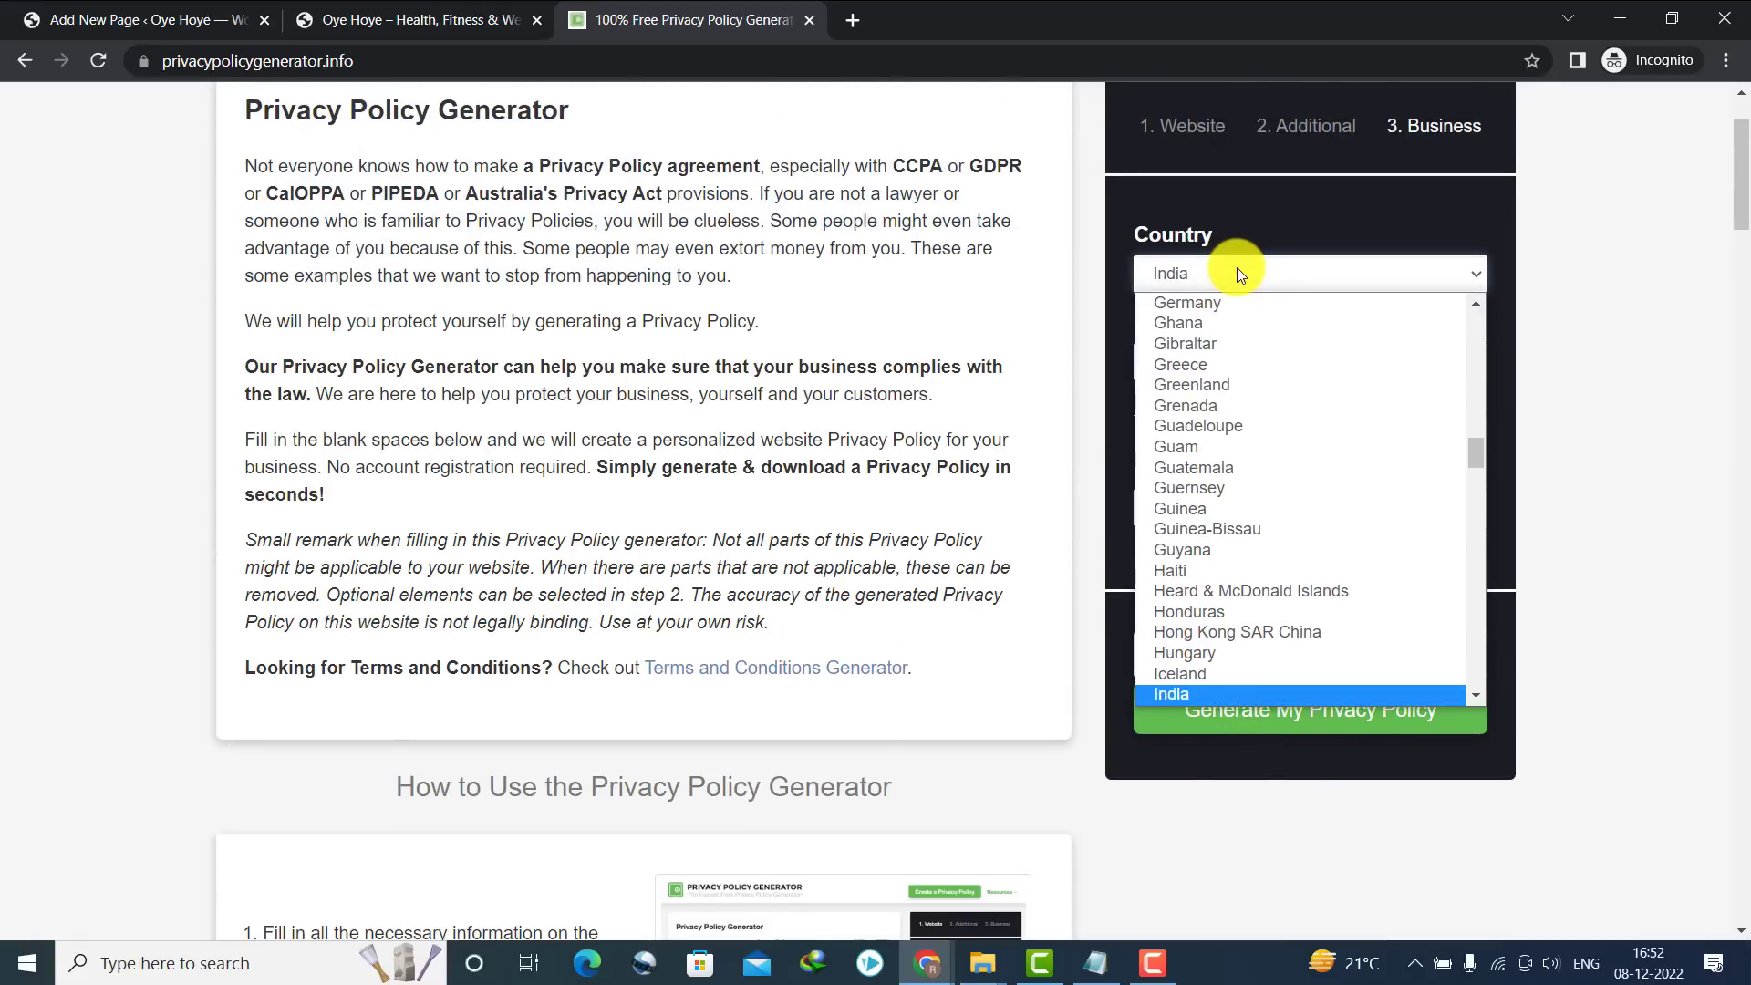
{"action": "key", "text": "Return"}
{"action": "left_click", "coordinate": [1231, 367]}
{"action": "type", "text": "h"}
{"action": "key", "text": "Return"}
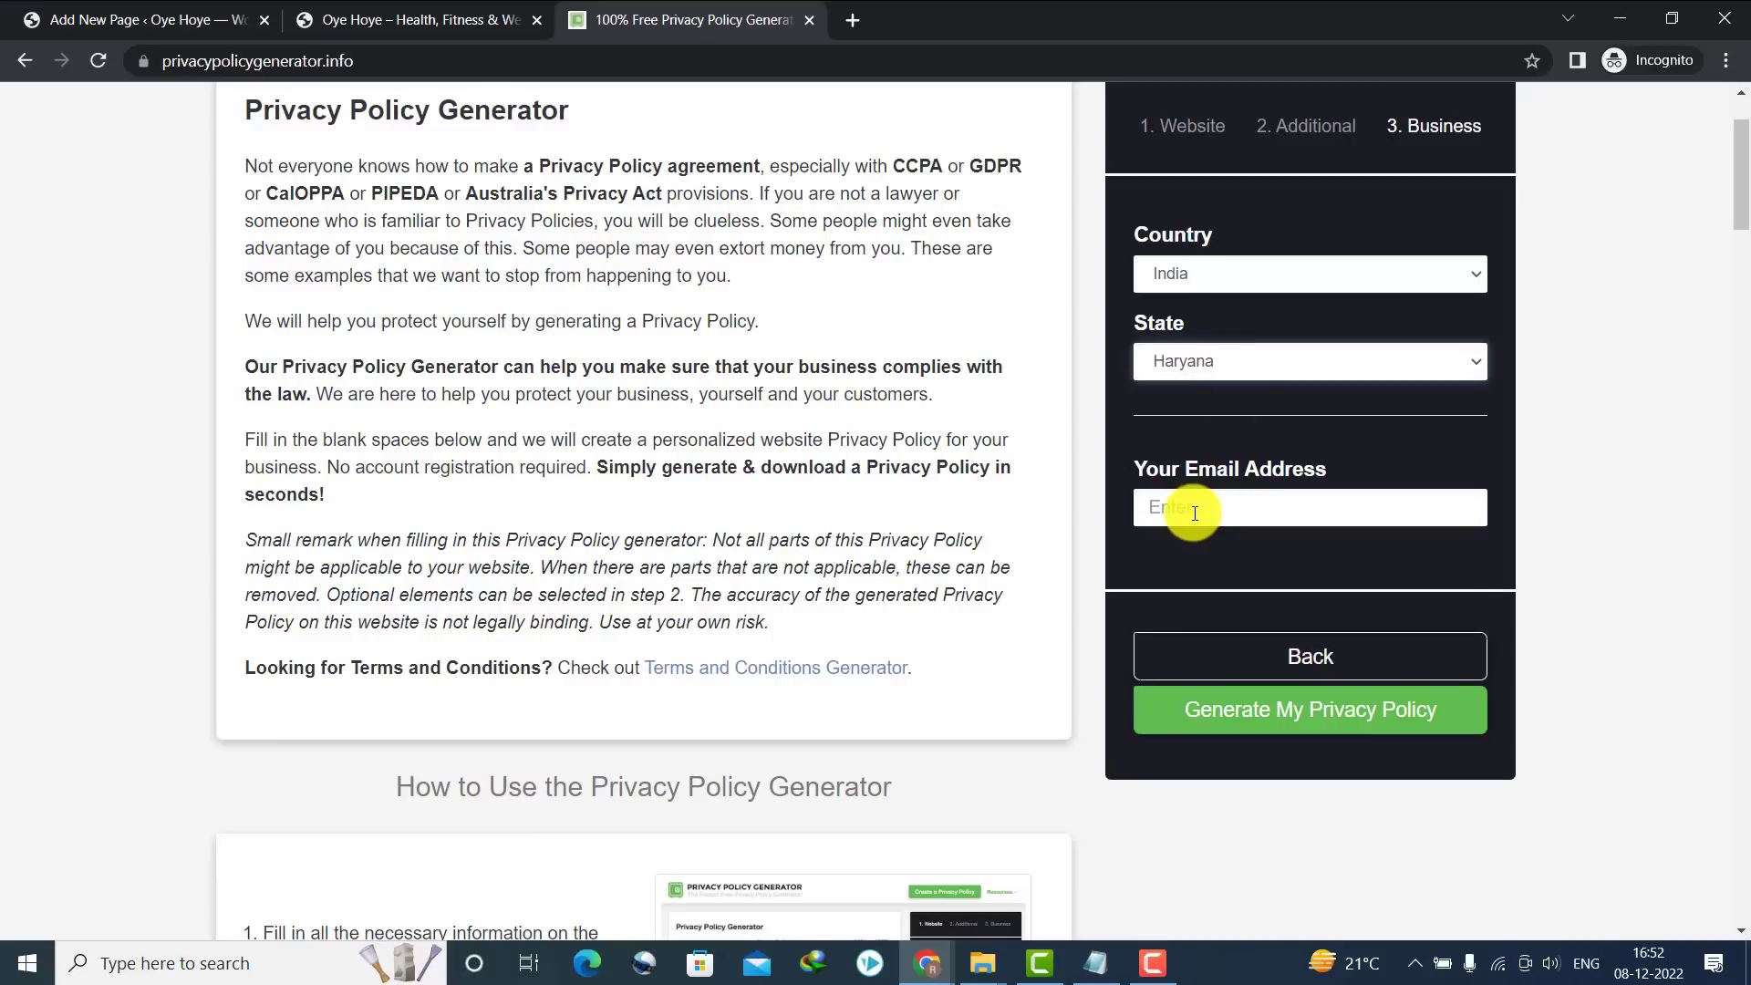
{"action": "left_click", "coordinate": [1195, 509]}
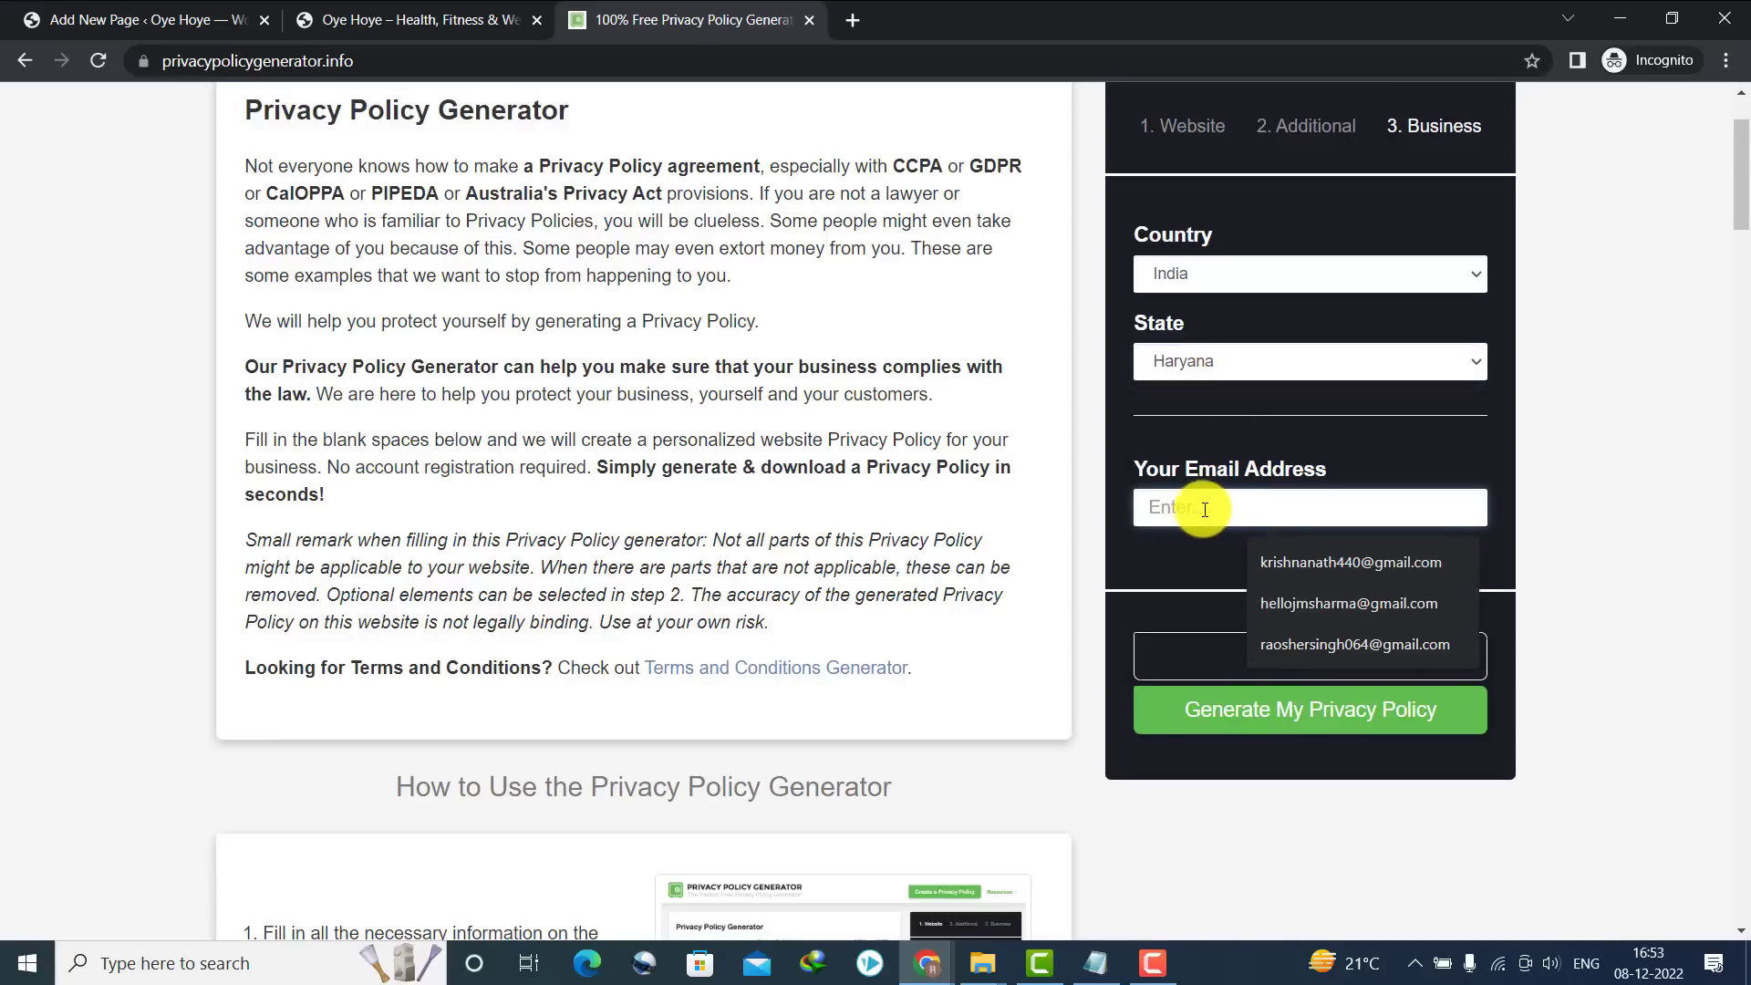
{"action": "key", "text": "ctrl+v"}
{"action": "left_click", "coordinate": [1256, 723]}
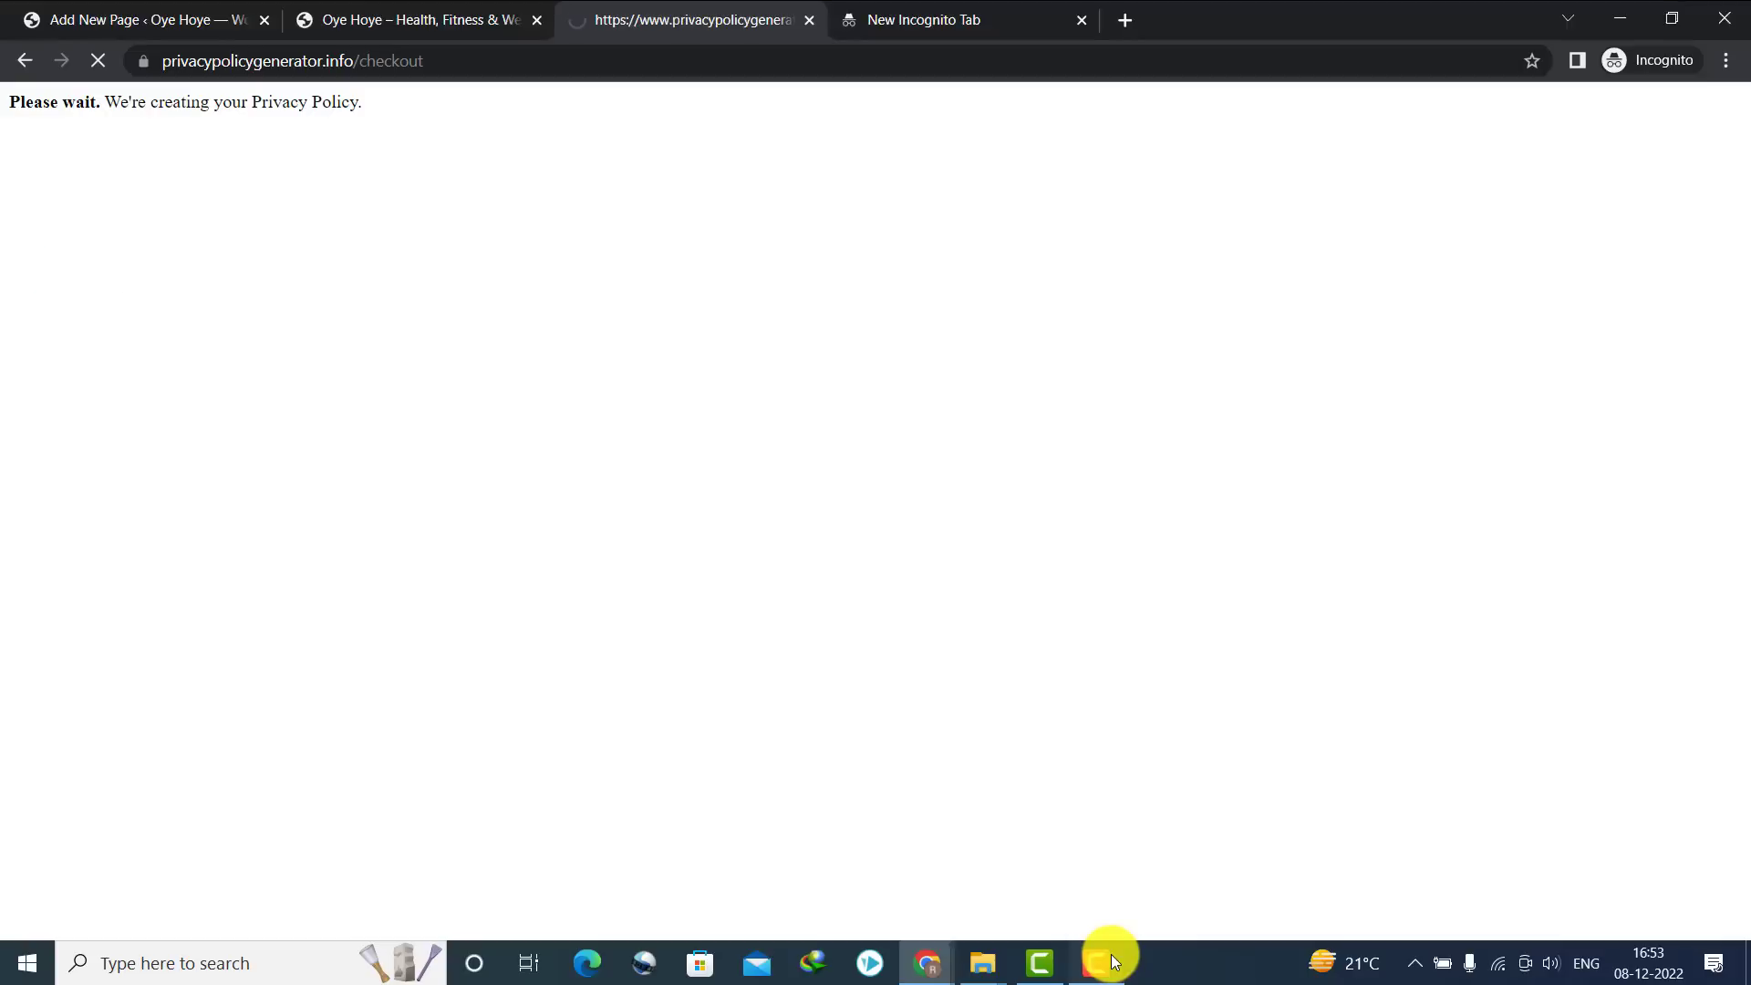
Copy the generated 'Privacy Policy for Oye Hoye' HTML and return to the PRIVACY editor
{"action": "left_click", "coordinate": [1108, 954]}
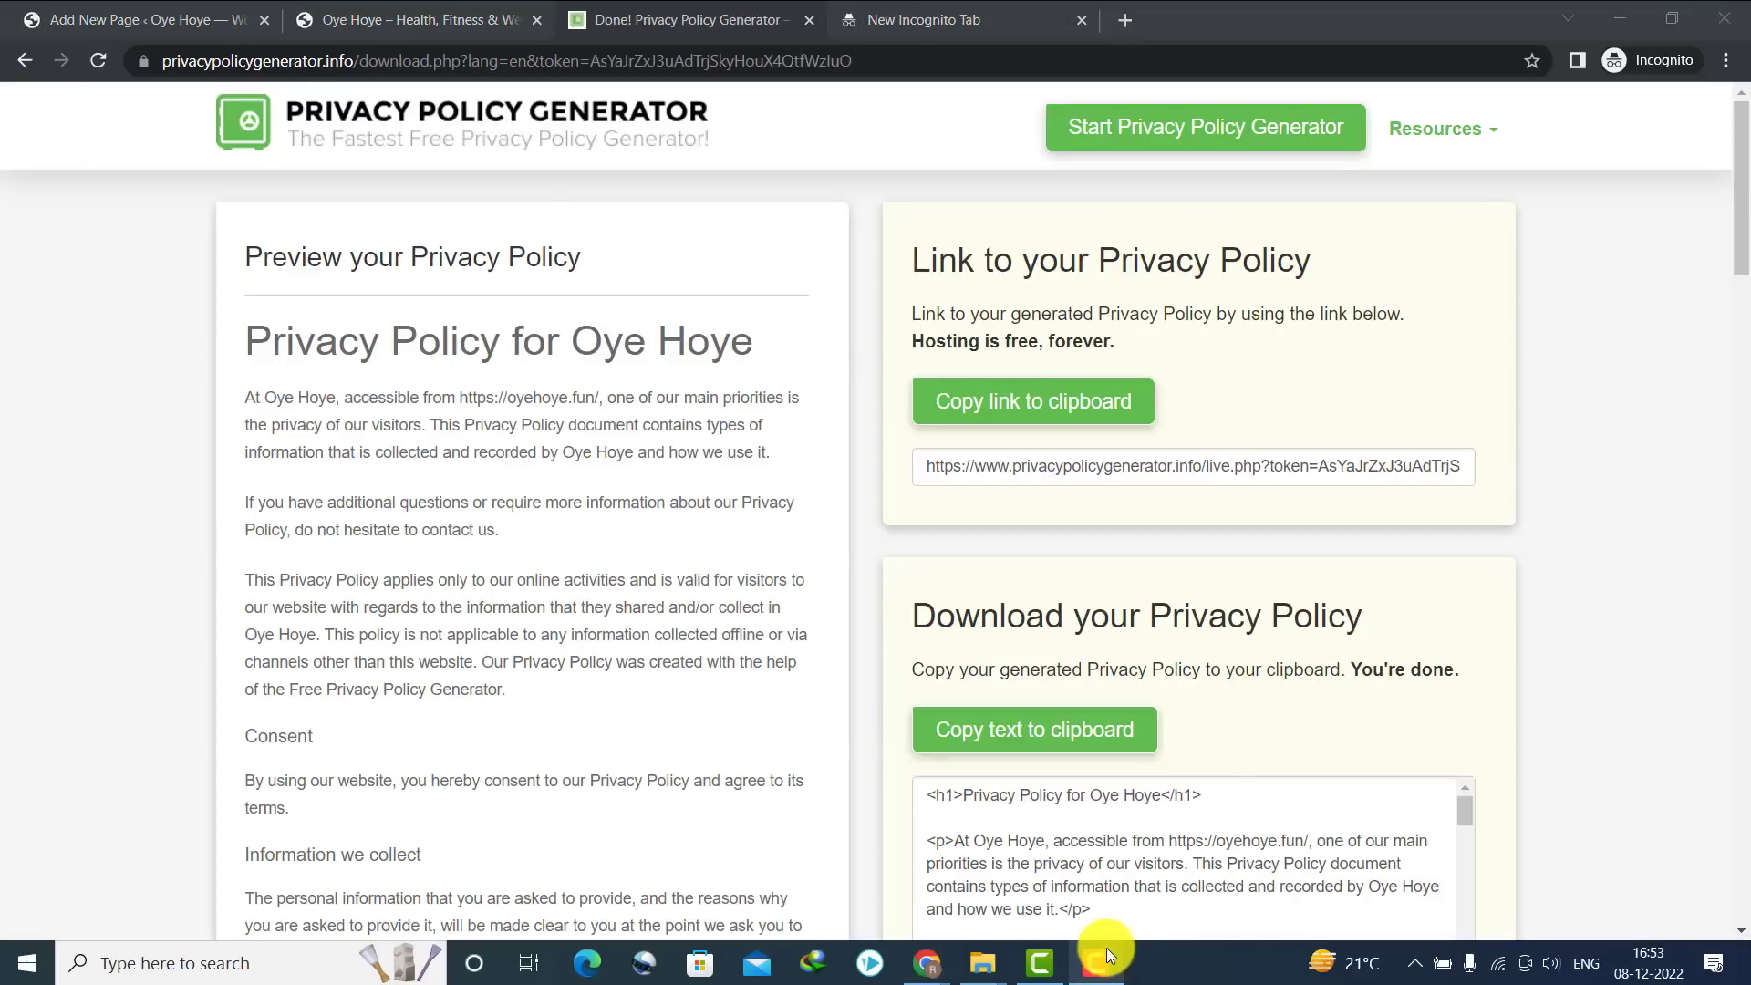
{"action": "left_click_drag", "start_coordinate": [1737, 283], "coordinate": [1737, 378]}
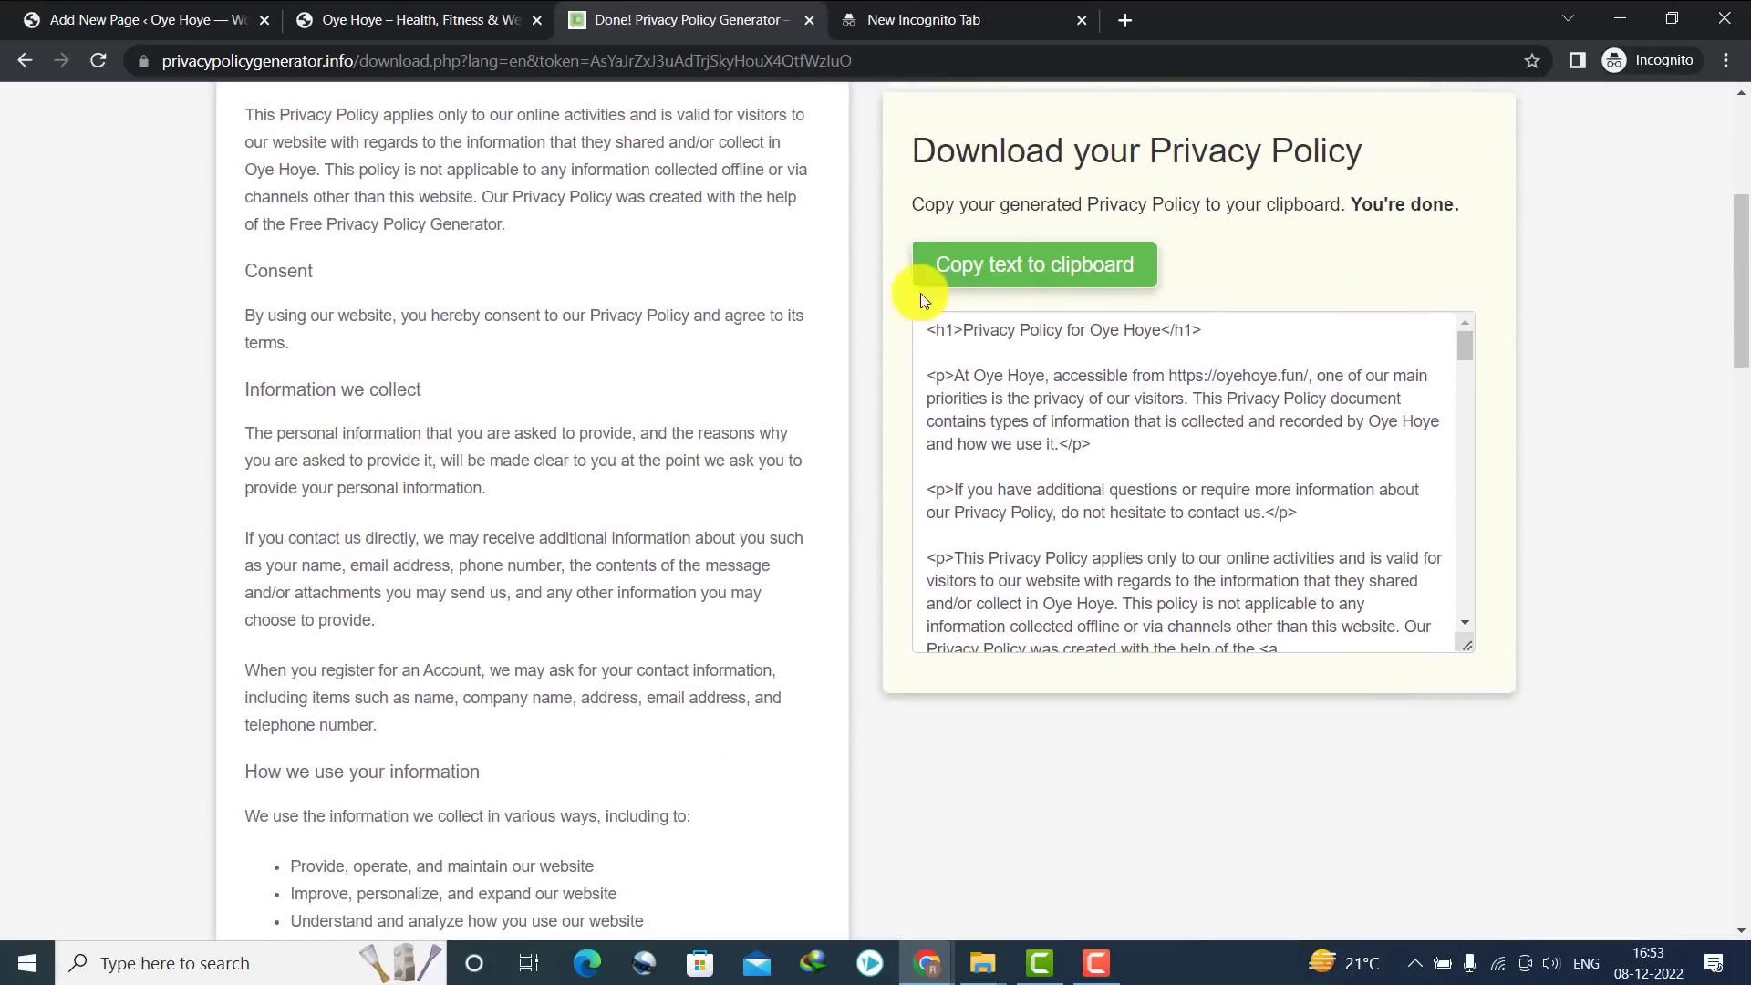
{"action": "left_click", "coordinate": [1039, 277]}
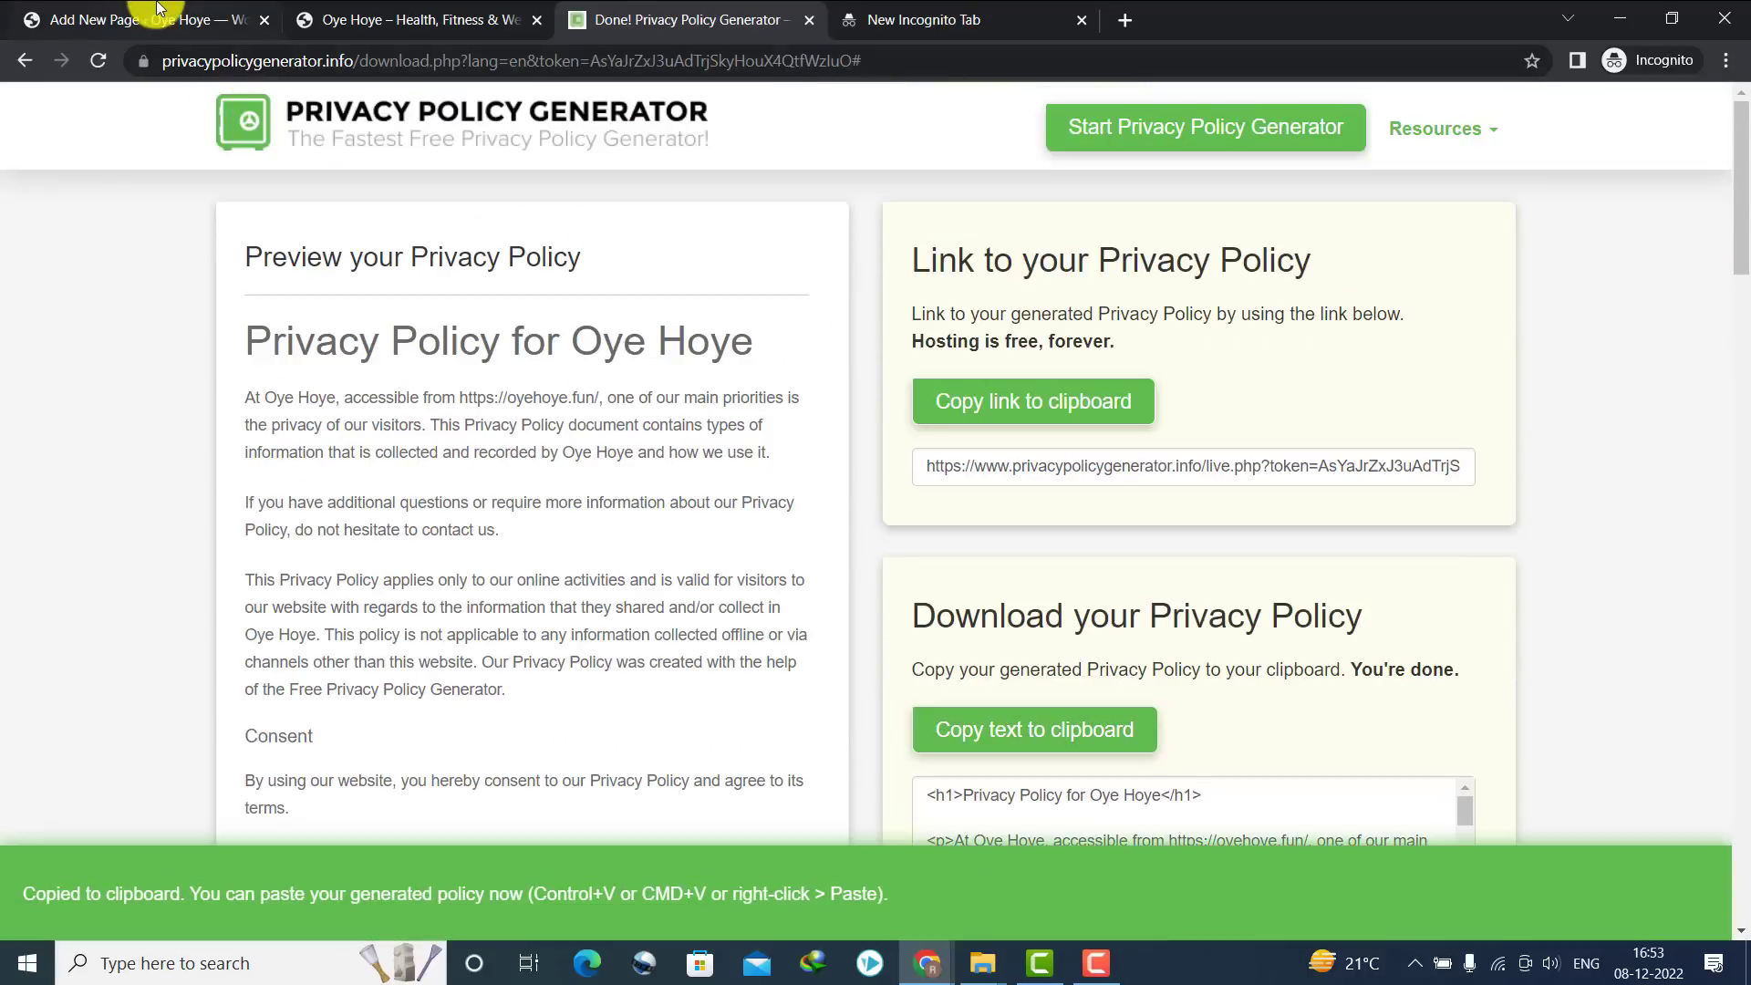
{"action": "left_click", "coordinate": [157, 18]}
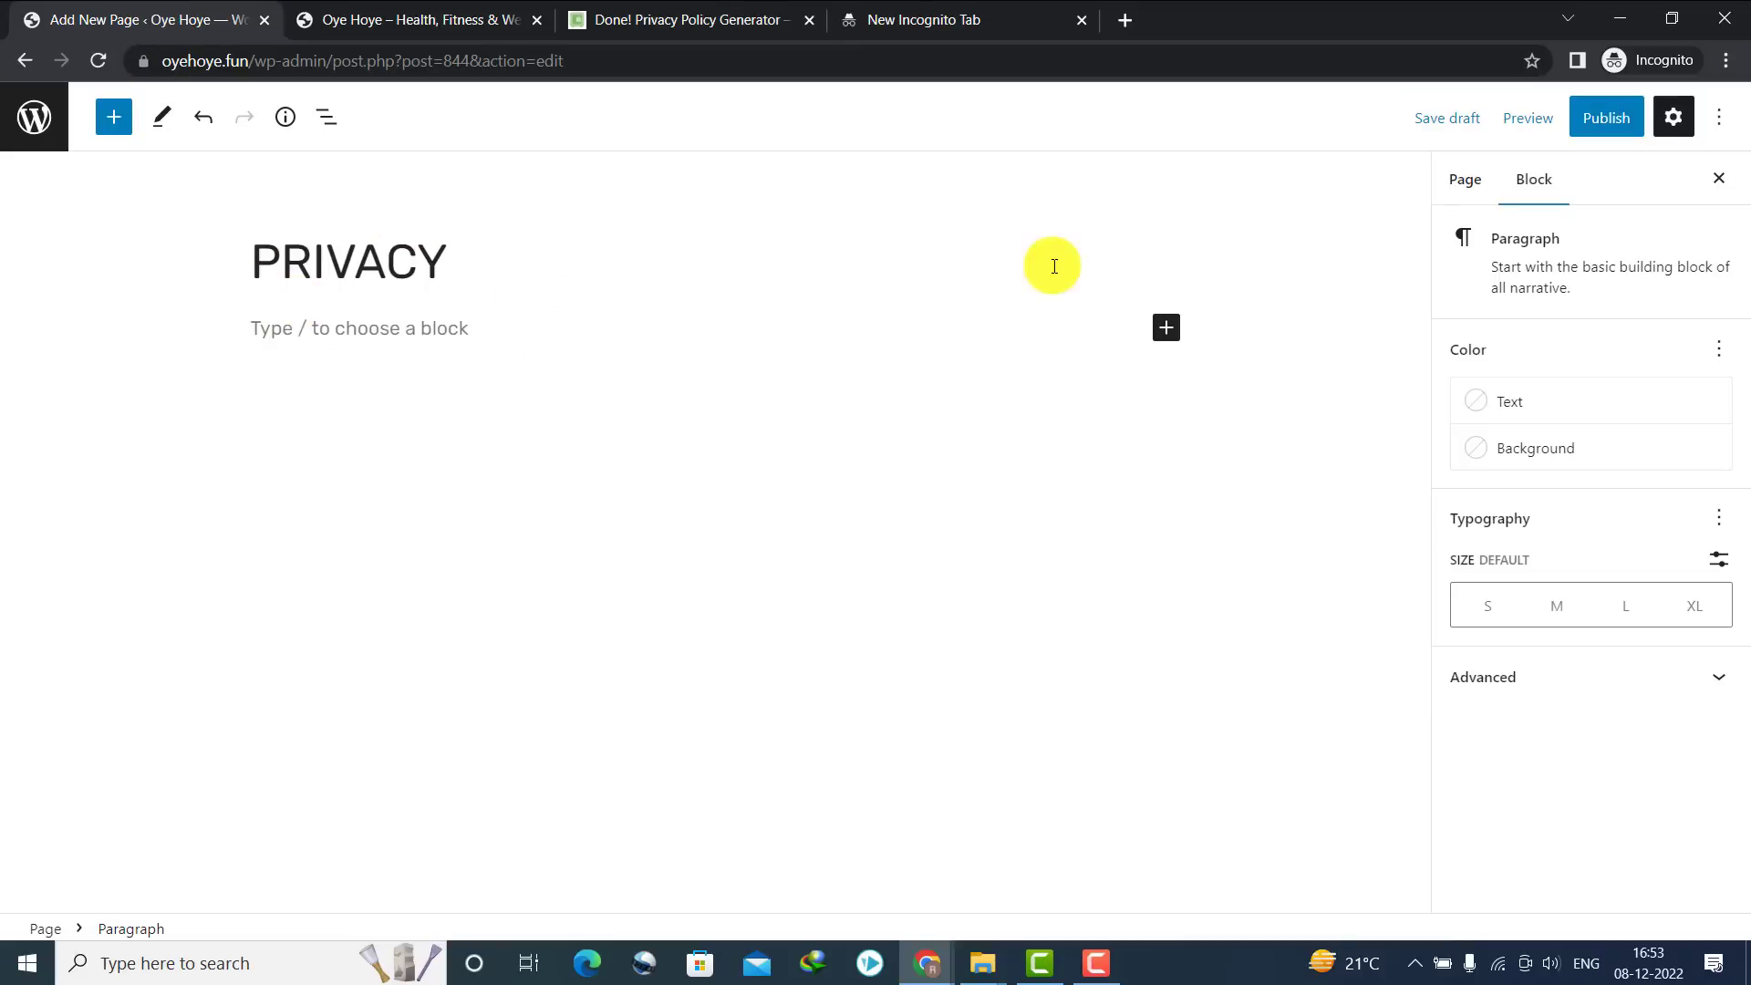
Add a Custom HTML block and paste the generated privacy policy HTML into it
{"action": "left_click", "coordinate": [1164, 328]}
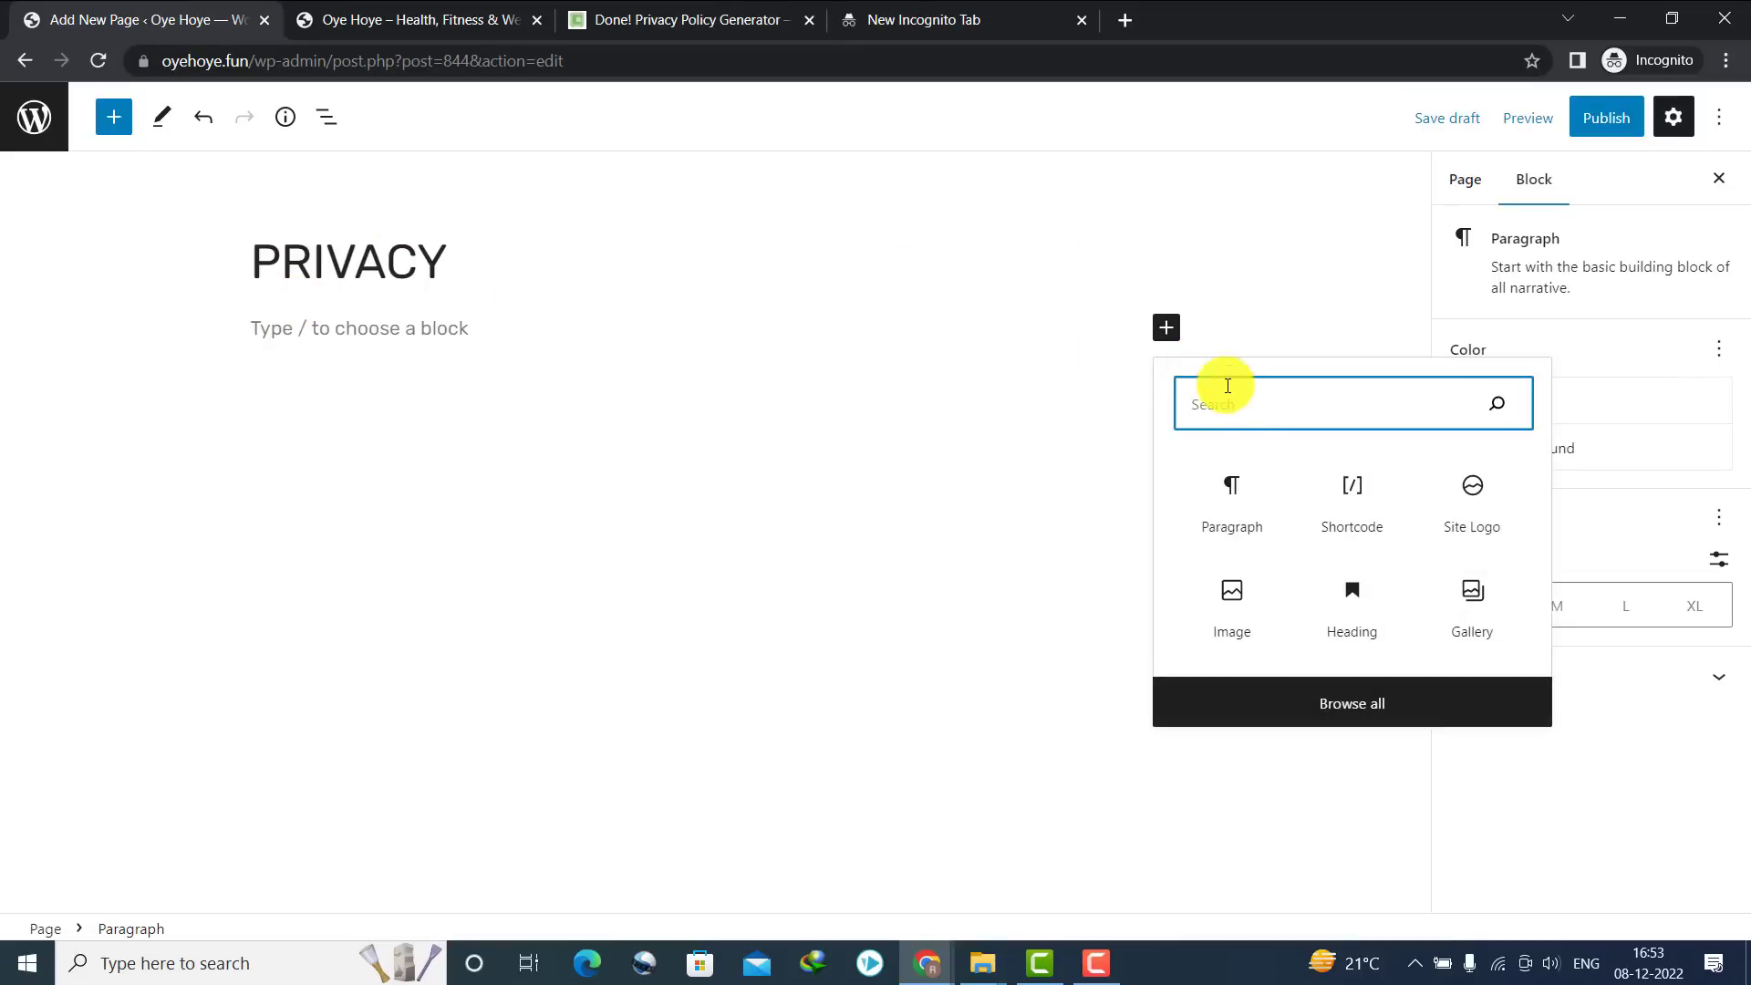
{"action": "type", "text": "ht"}
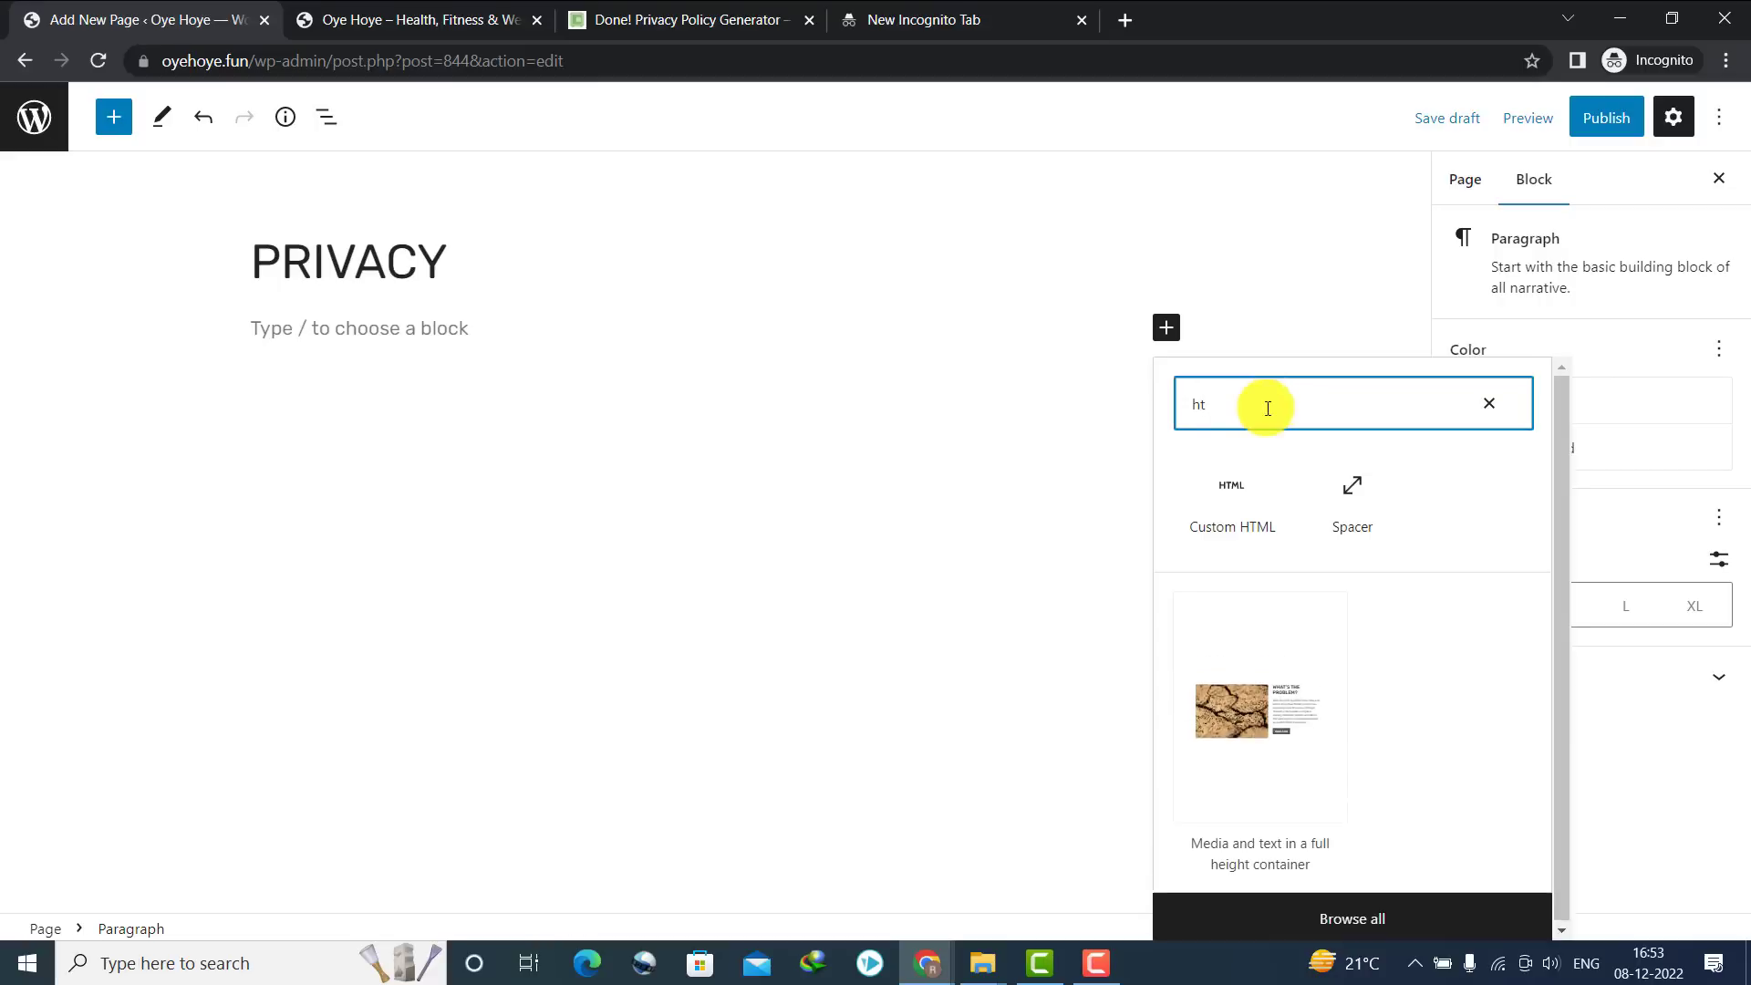
{"action": "left_click", "coordinate": [1239, 521]}
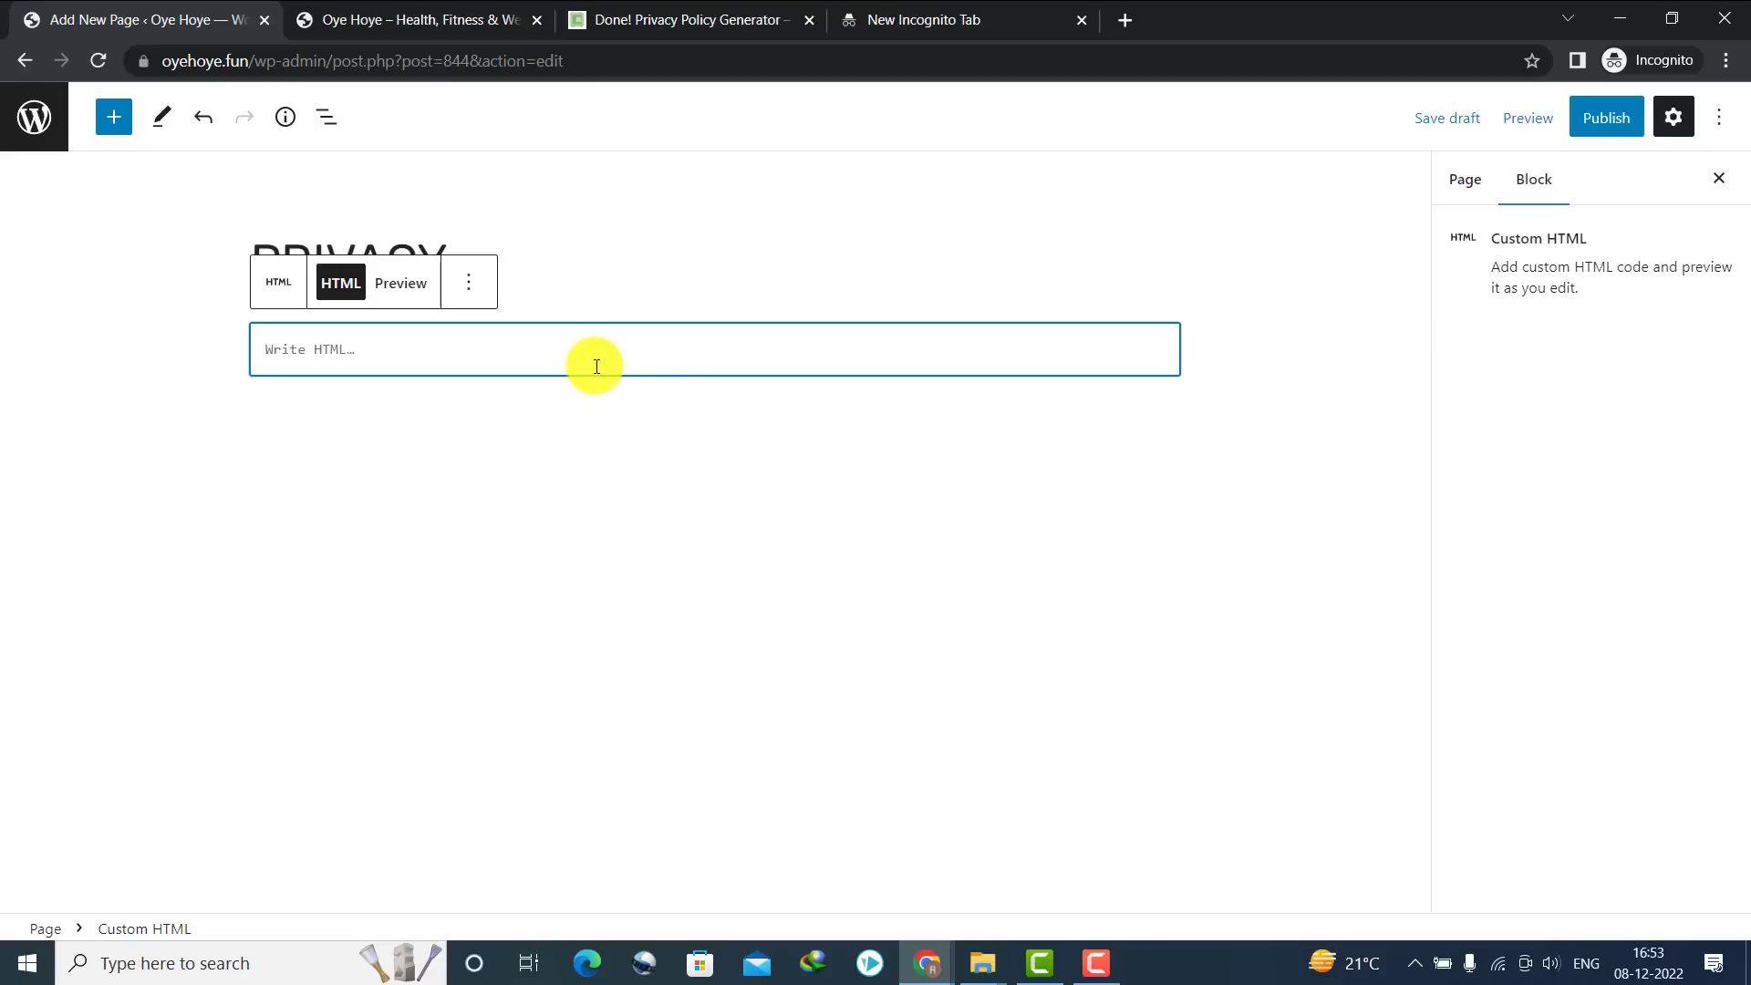
{"action": "key", "text": "ctrl+v"}
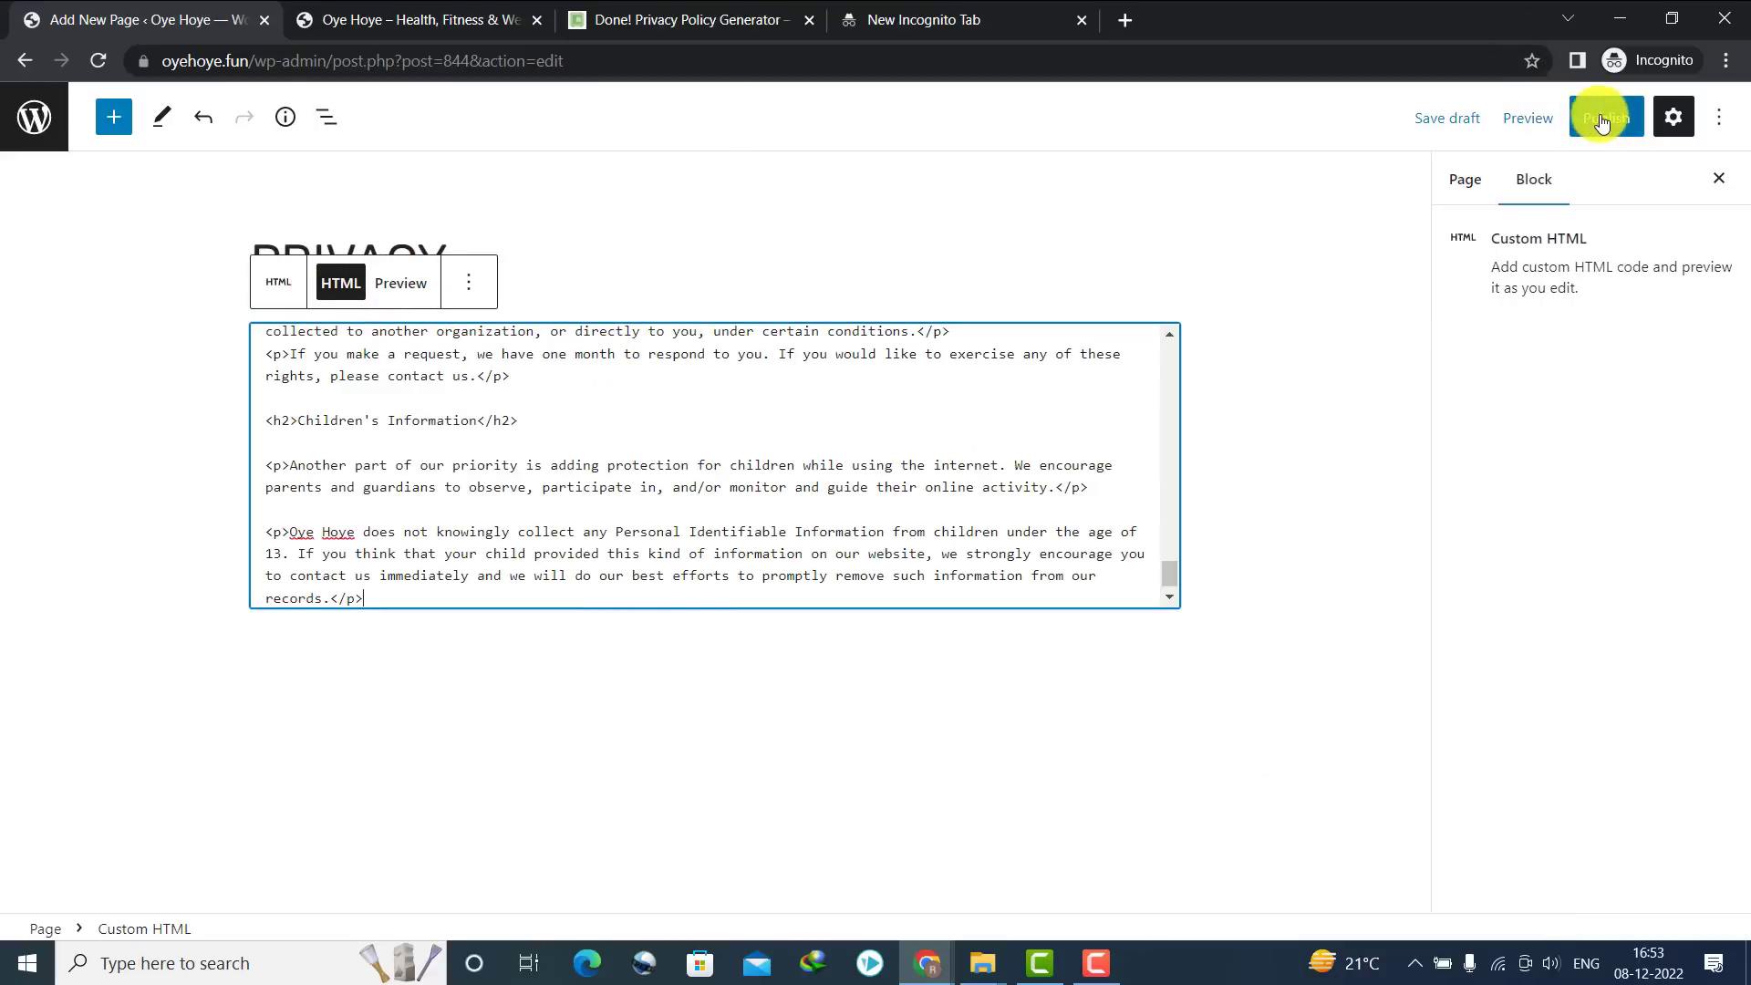
{"action": "left_click_drag", "start_coordinate": [1169, 572], "coordinate": [1167, 305]}
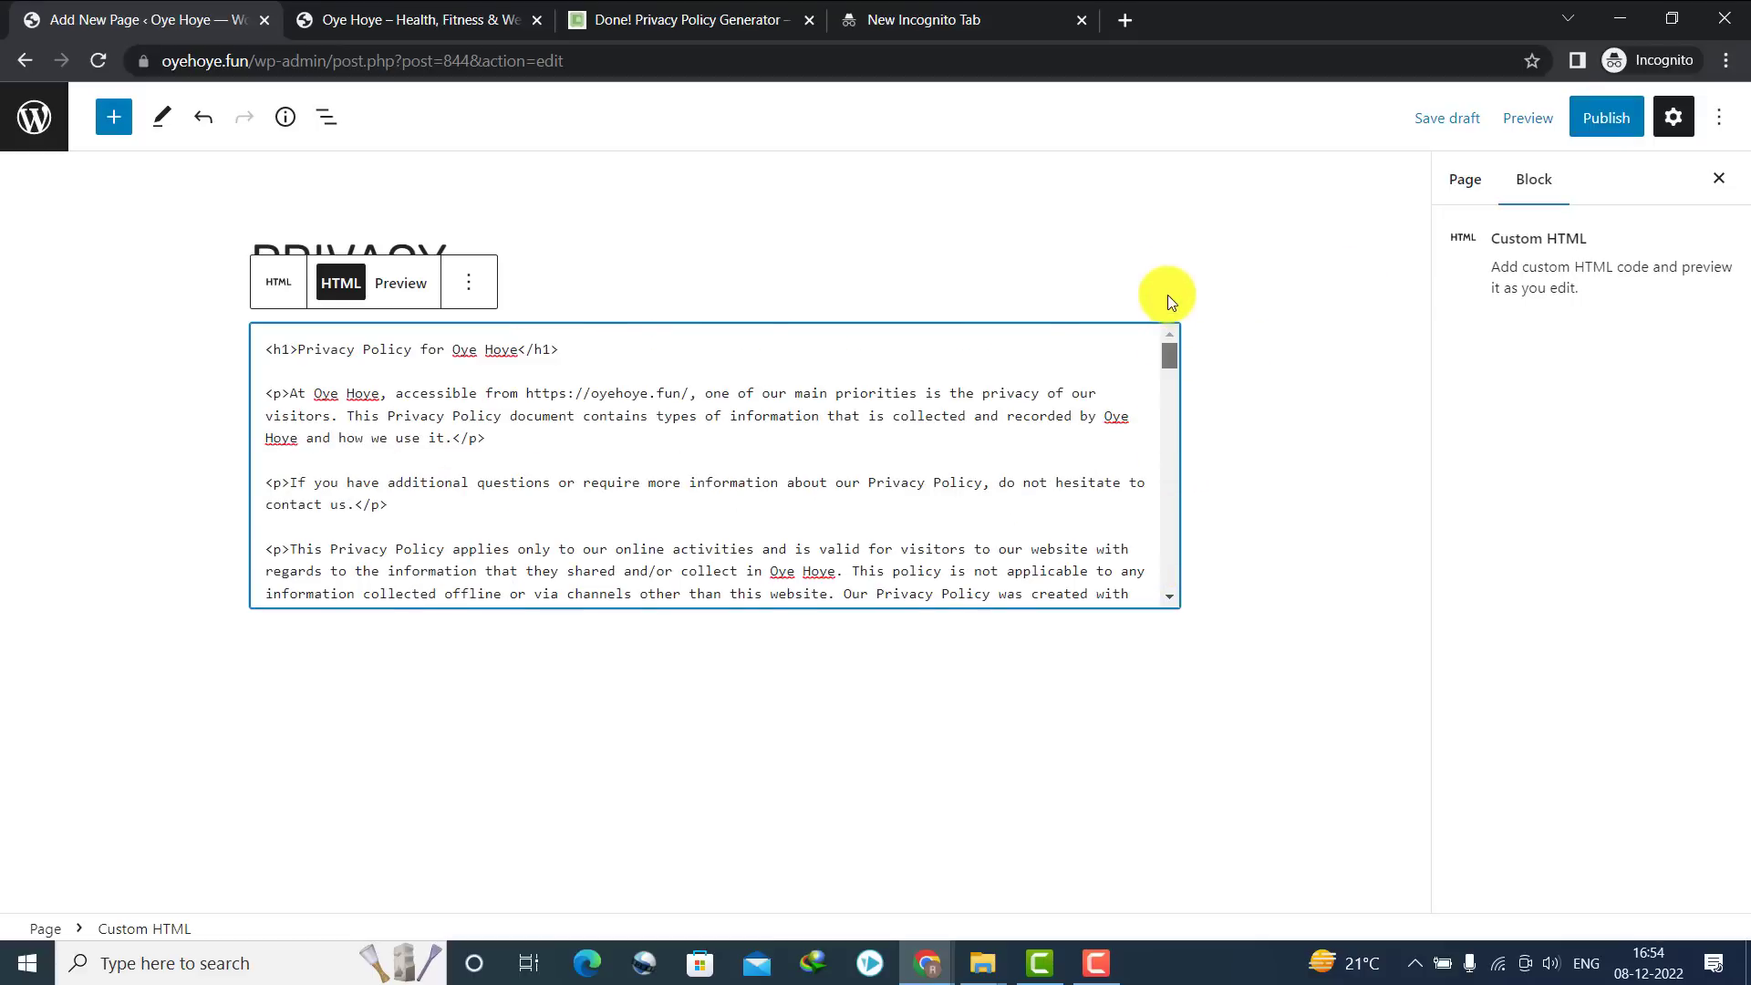
Preview the block, then delete the duplicate h1 Privacy Policy heading from the HTML
{"action": "left_click", "coordinate": [404, 302]}
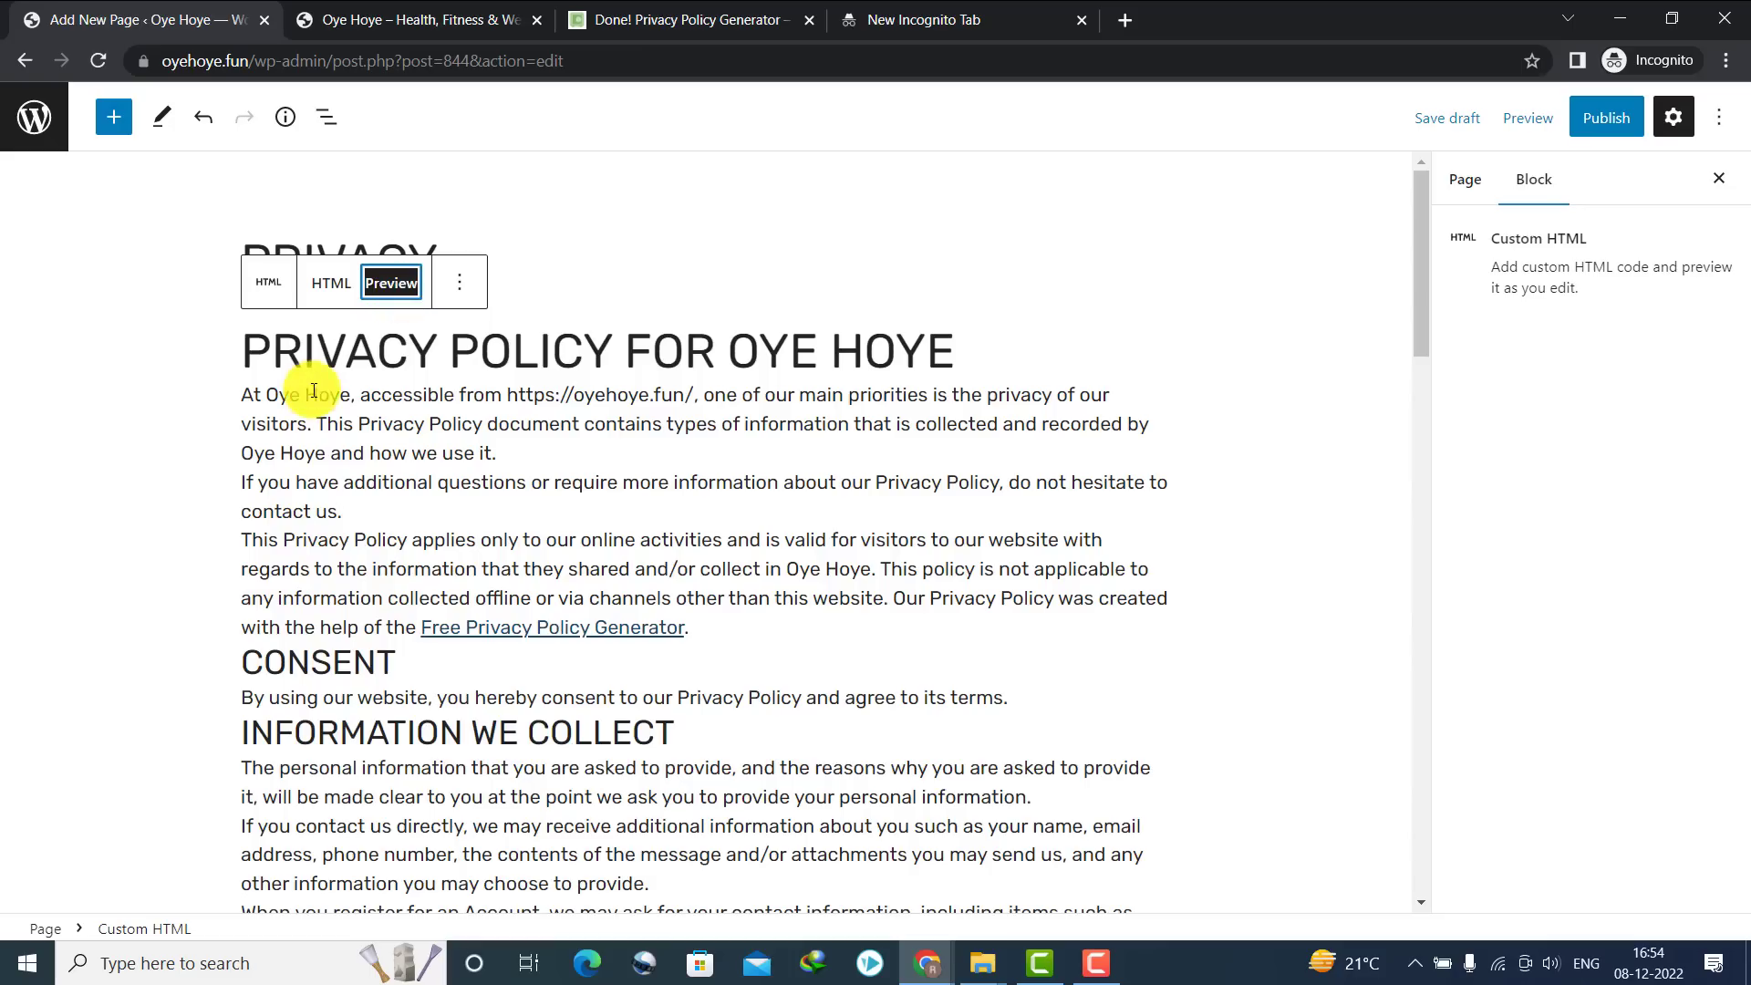
{"action": "left_click_drag", "start_coordinate": [249, 347], "coordinate": [921, 353]}
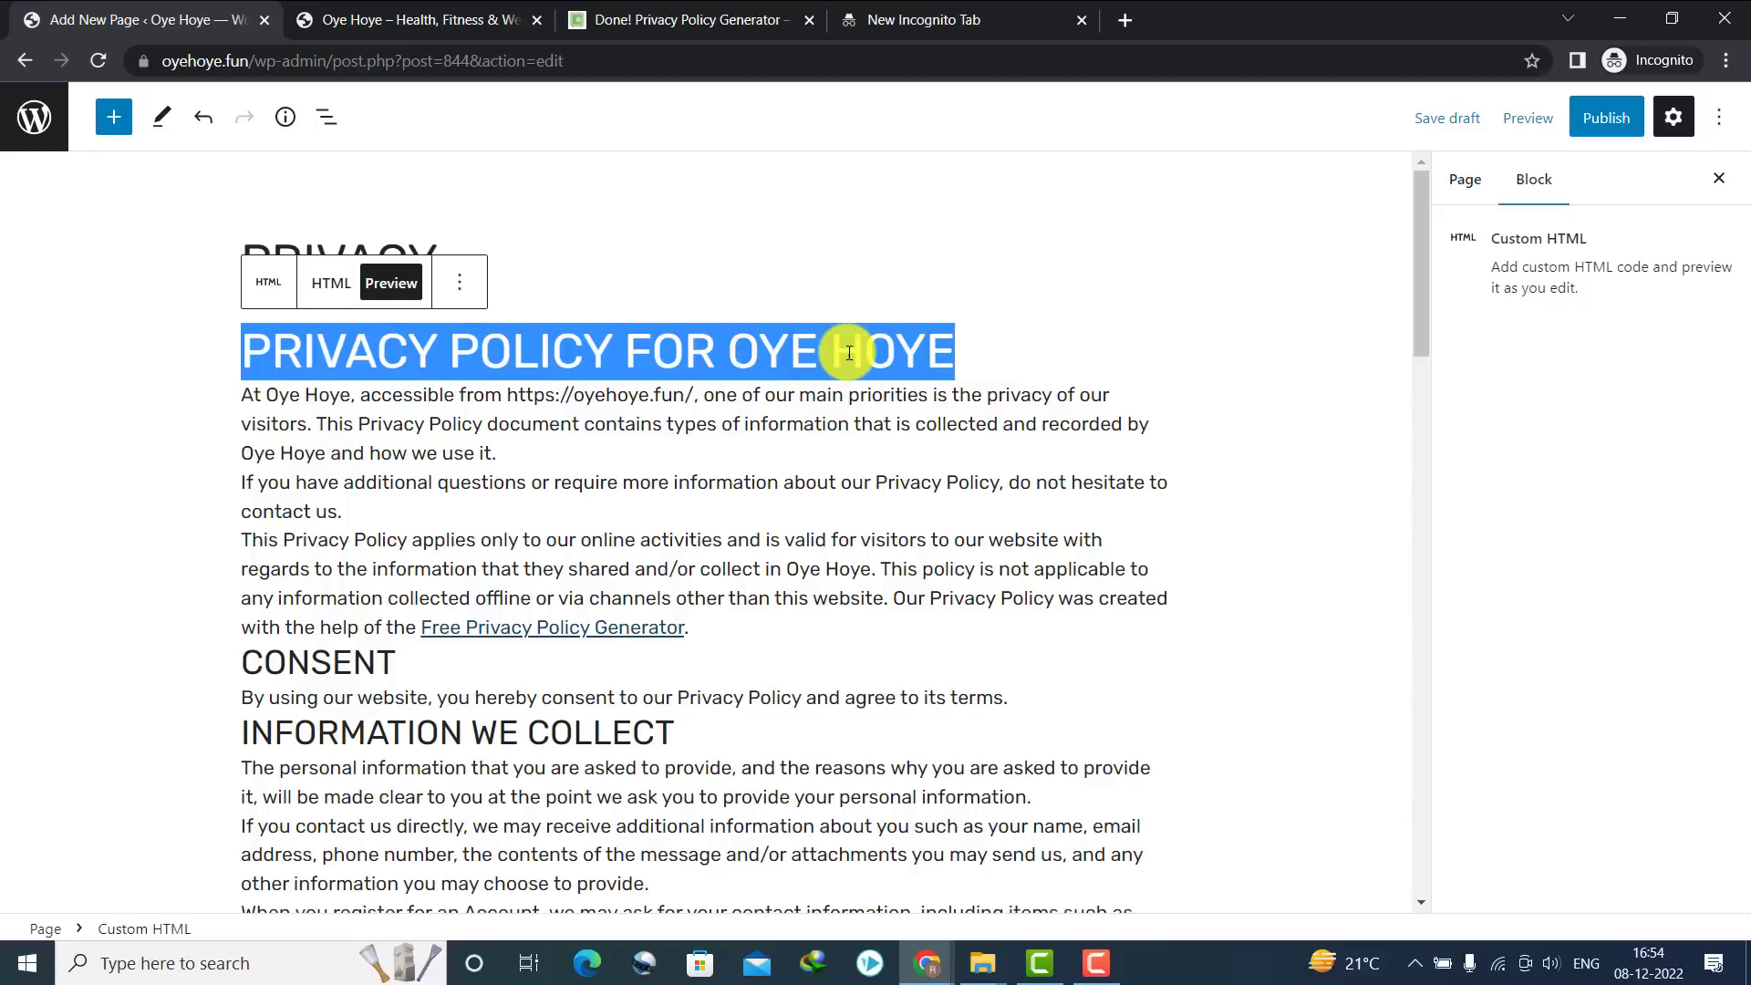
{"action": "triple_click", "coordinate": [414, 353]}
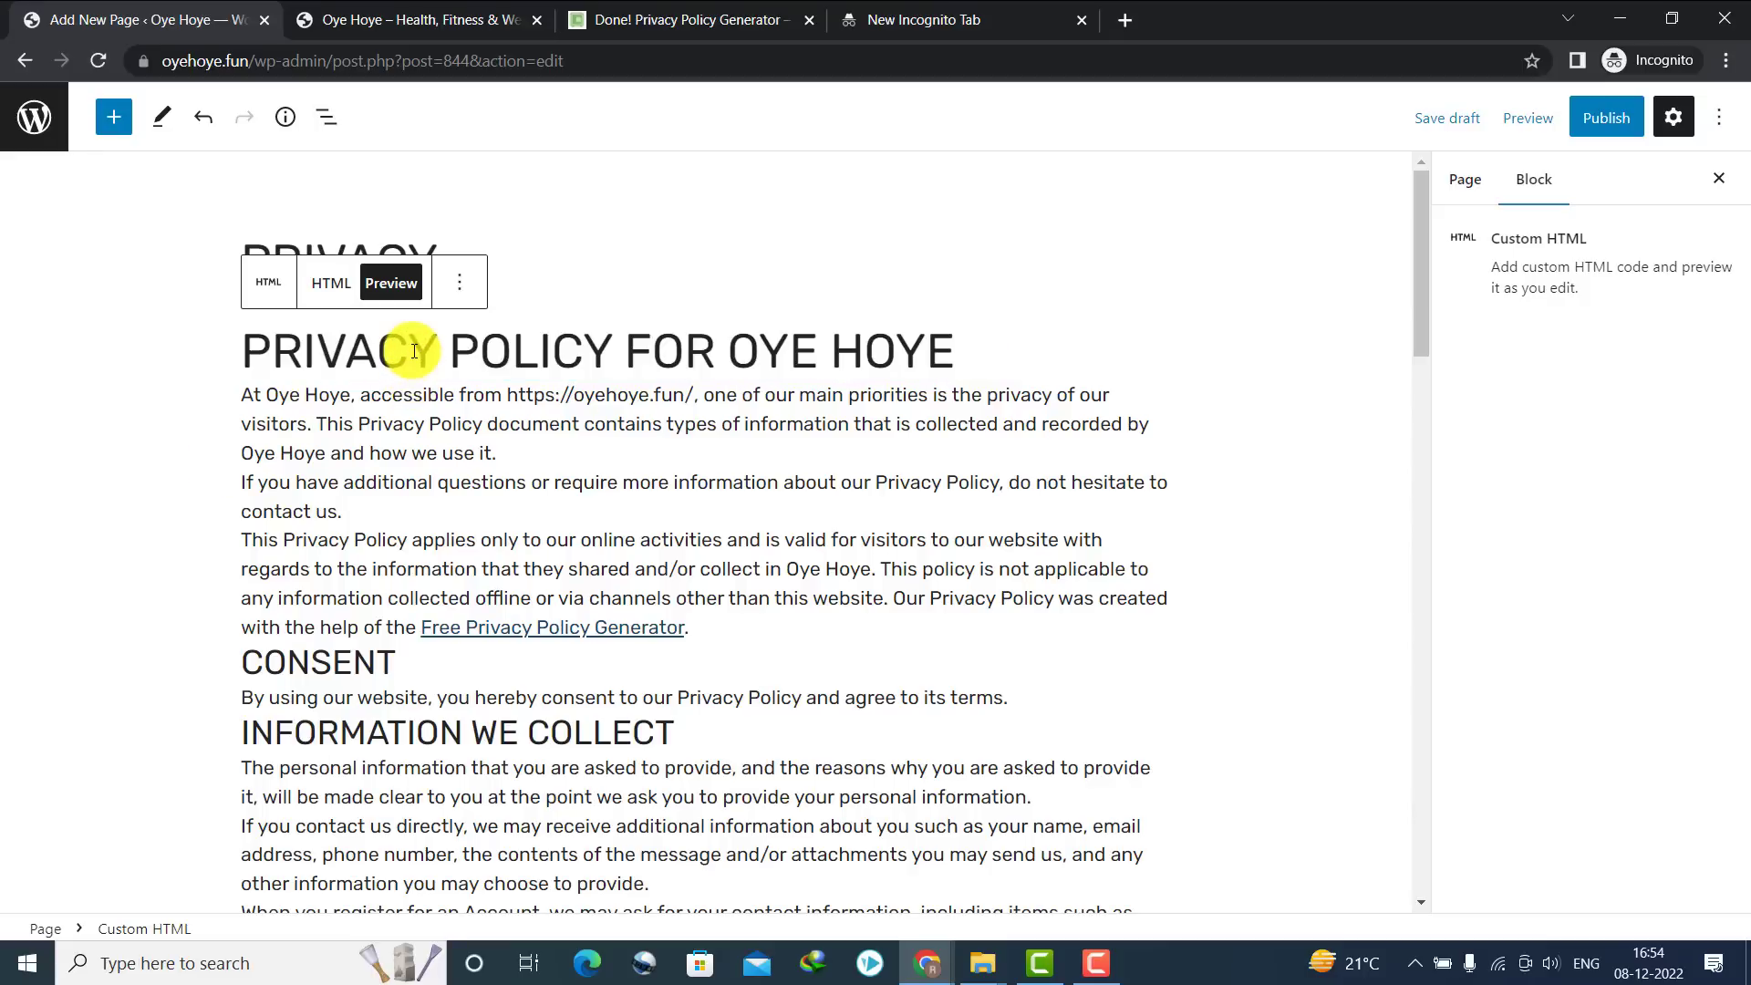
{"action": "left_click", "coordinate": [268, 282]}
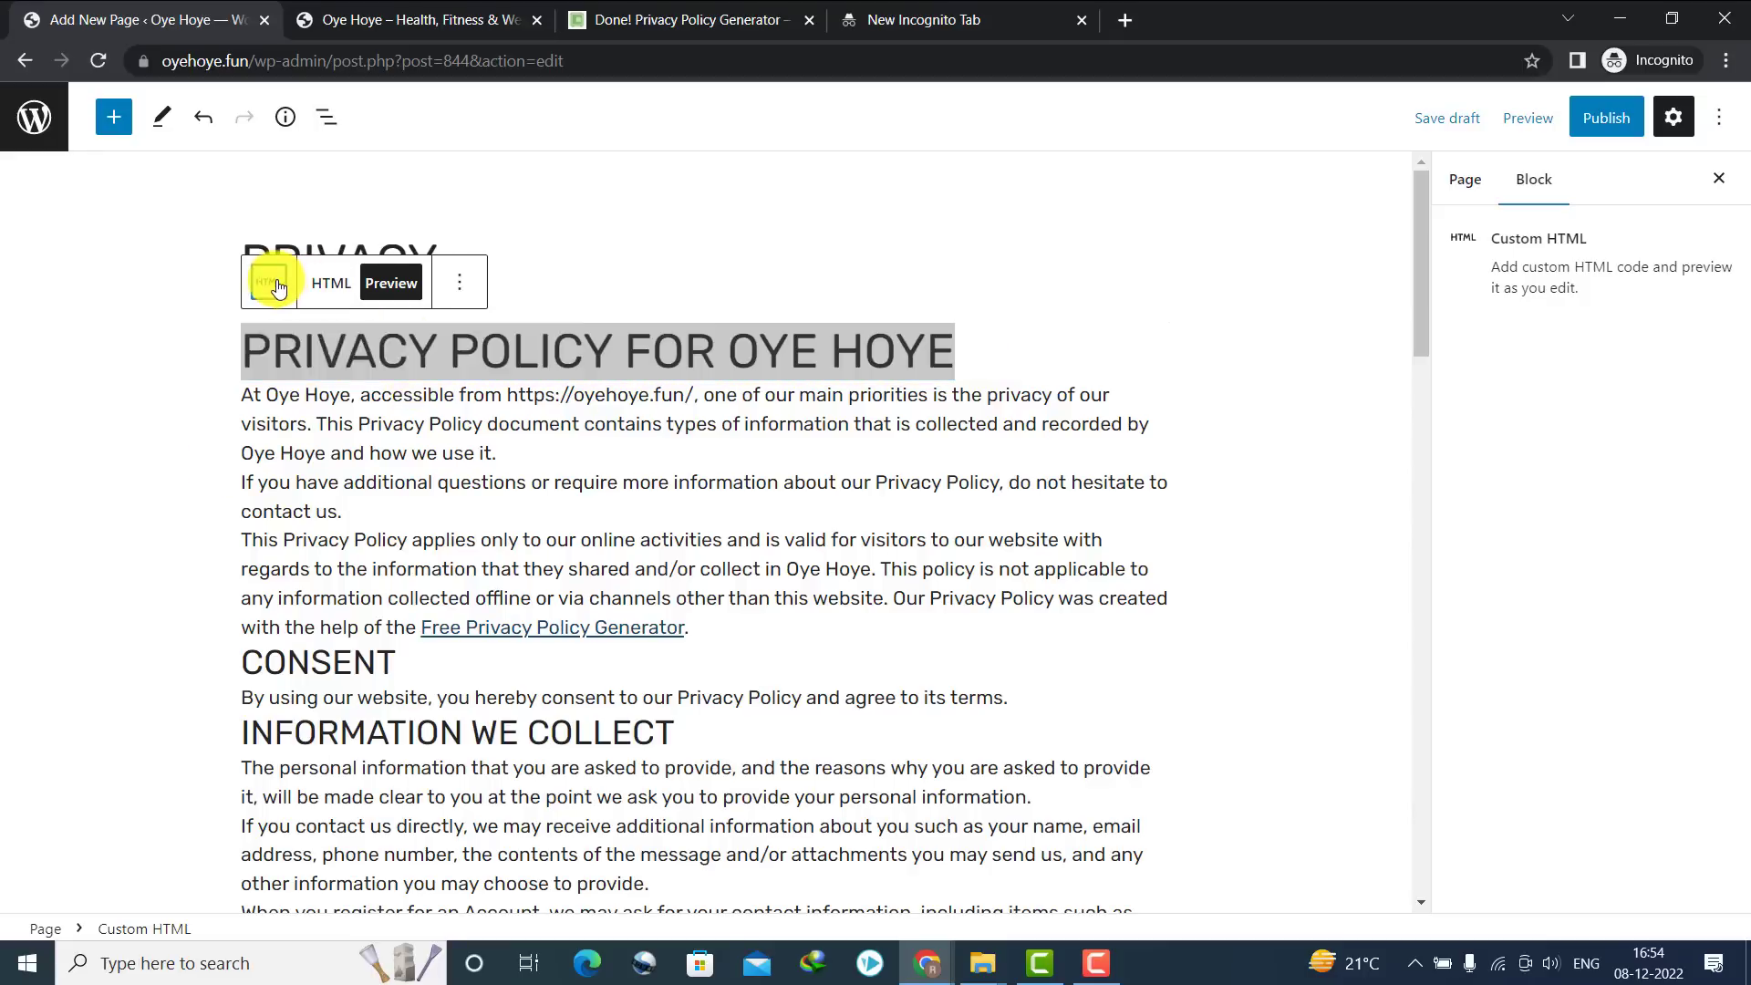
{"action": "left_click", "coordinate": [331, 288]}
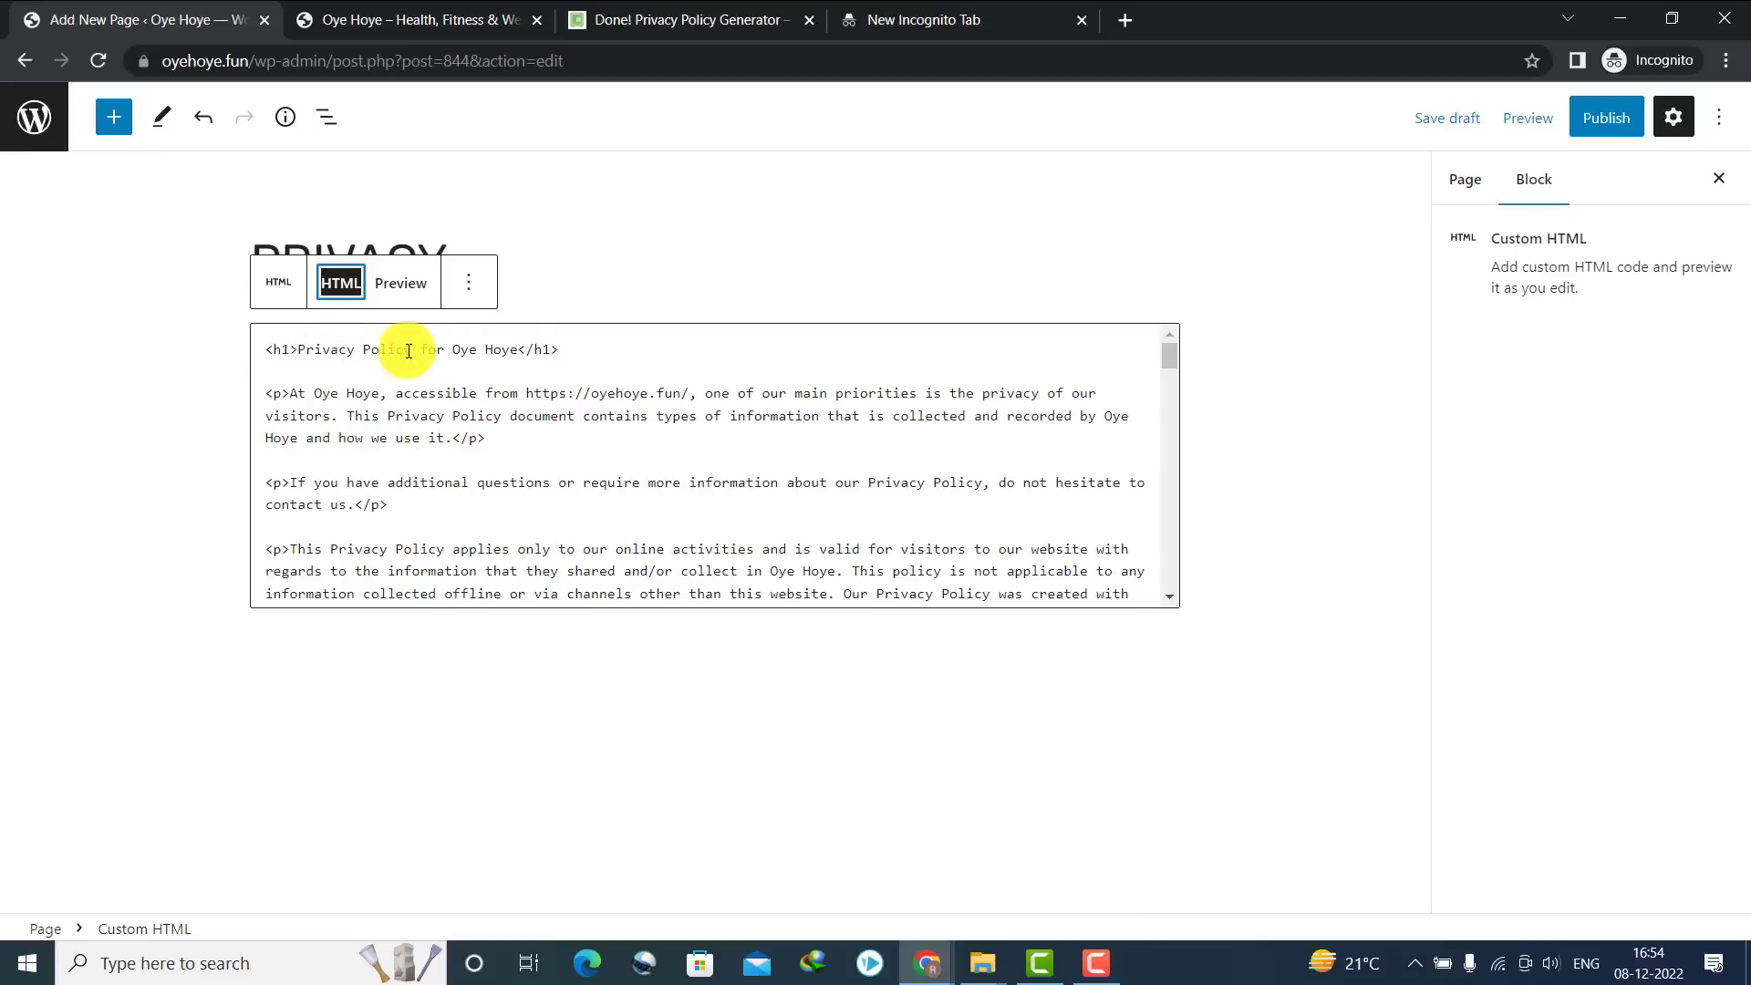
{"action": "left_click_drag", "start_coordinate": [573, 349], "coordinate": [274, 349]}
{"action": "key", "text": "Delete"}
{"action": "key", "text": "Delete"}
{"action": "key", "text": "Delete"}
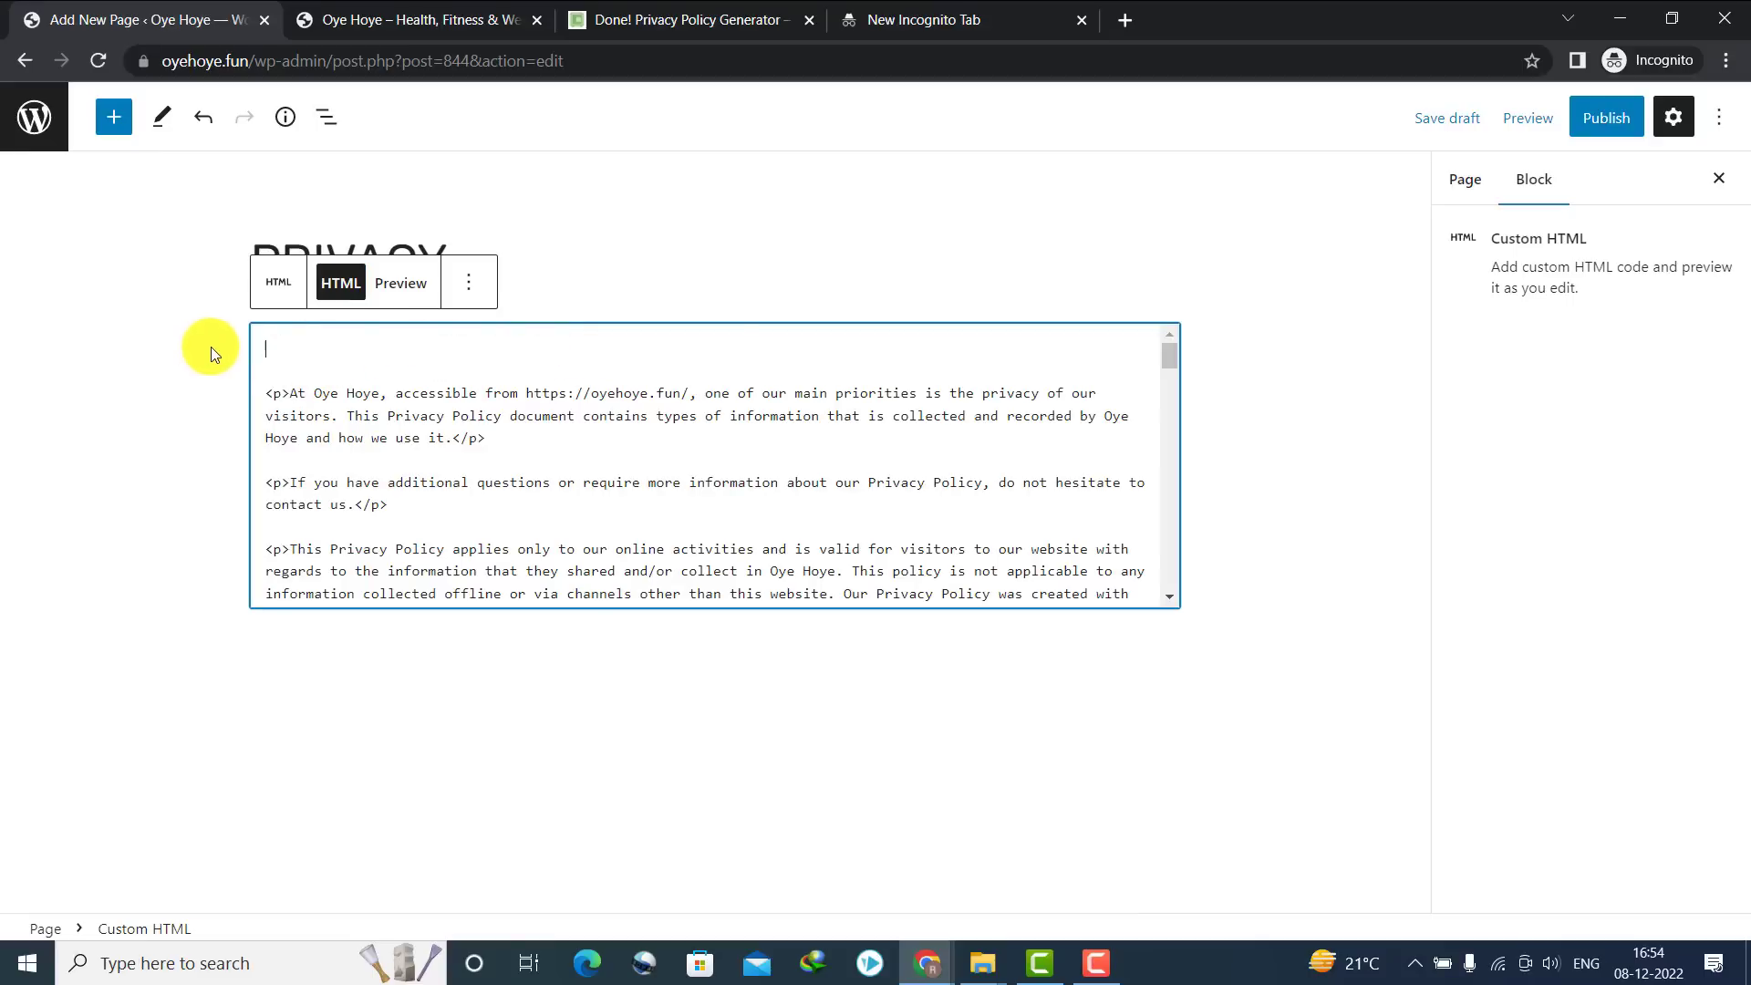
Publish the PRIVACY page and go back to the Pages list
{"action": "left_click", "coordinate": [508, 272]}
{"action": "left_click", "coordinate": [1600, 126]}
{"action": "left_click", "coordinate": [1522, 119]}
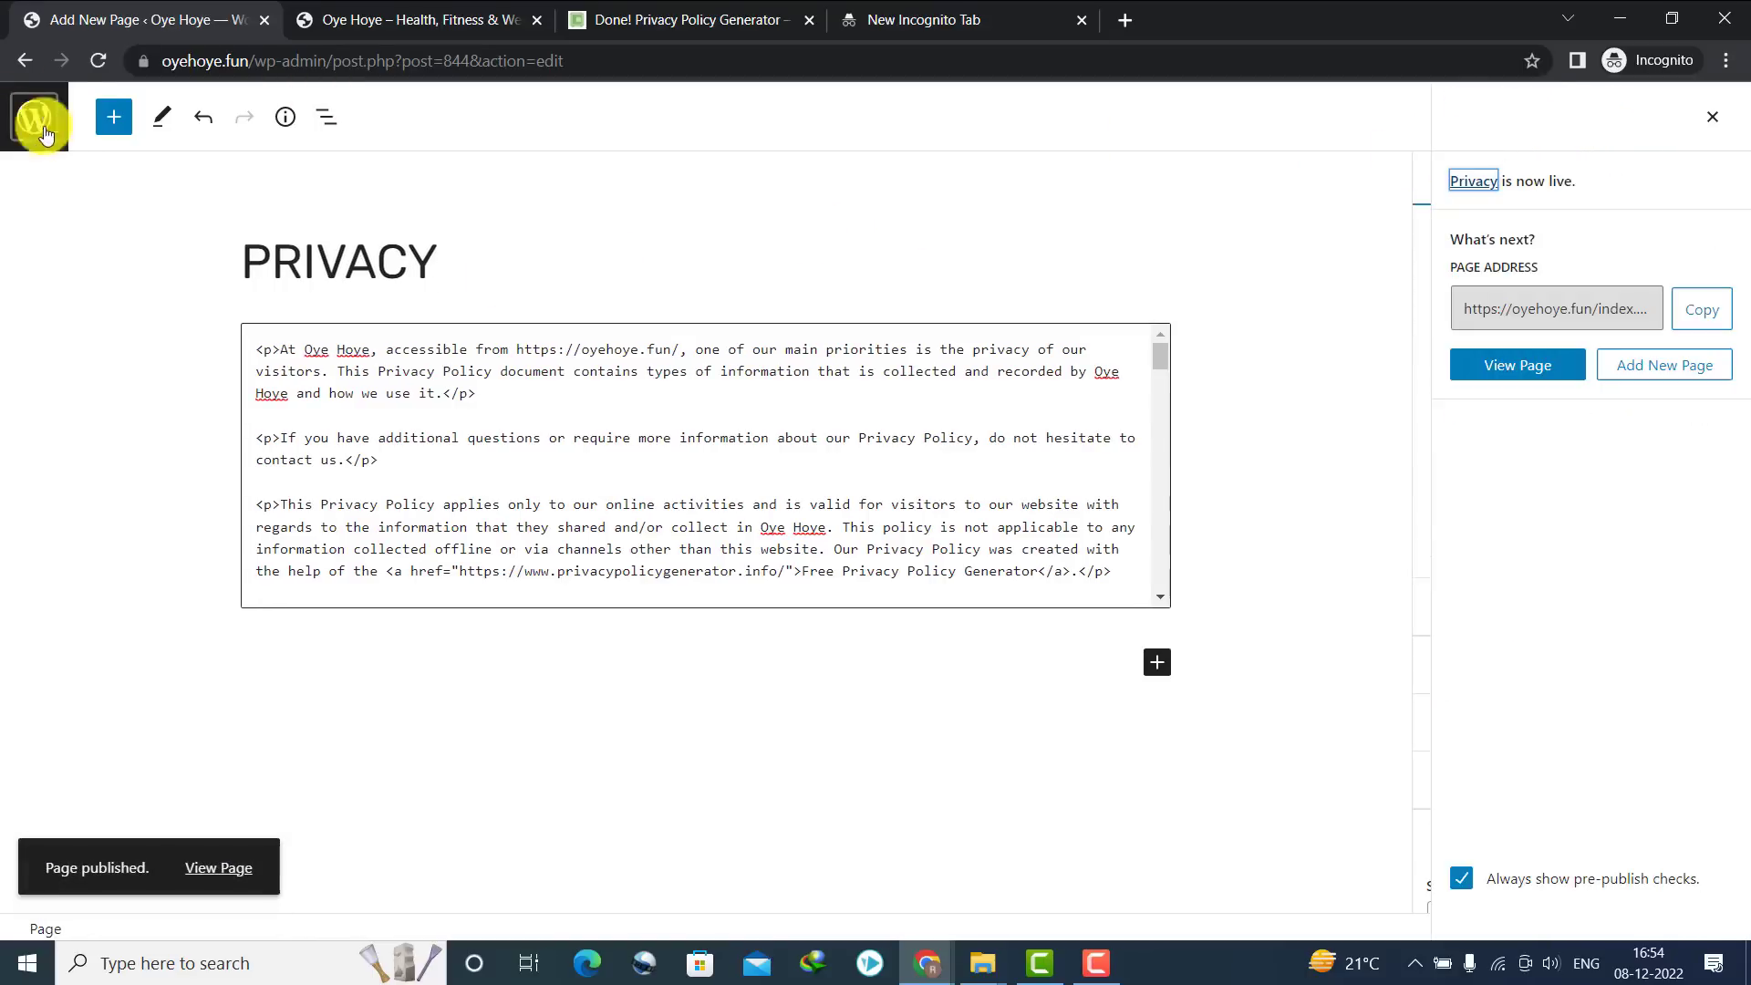
{"action": "left_click", "coordinate": [15, 56]}
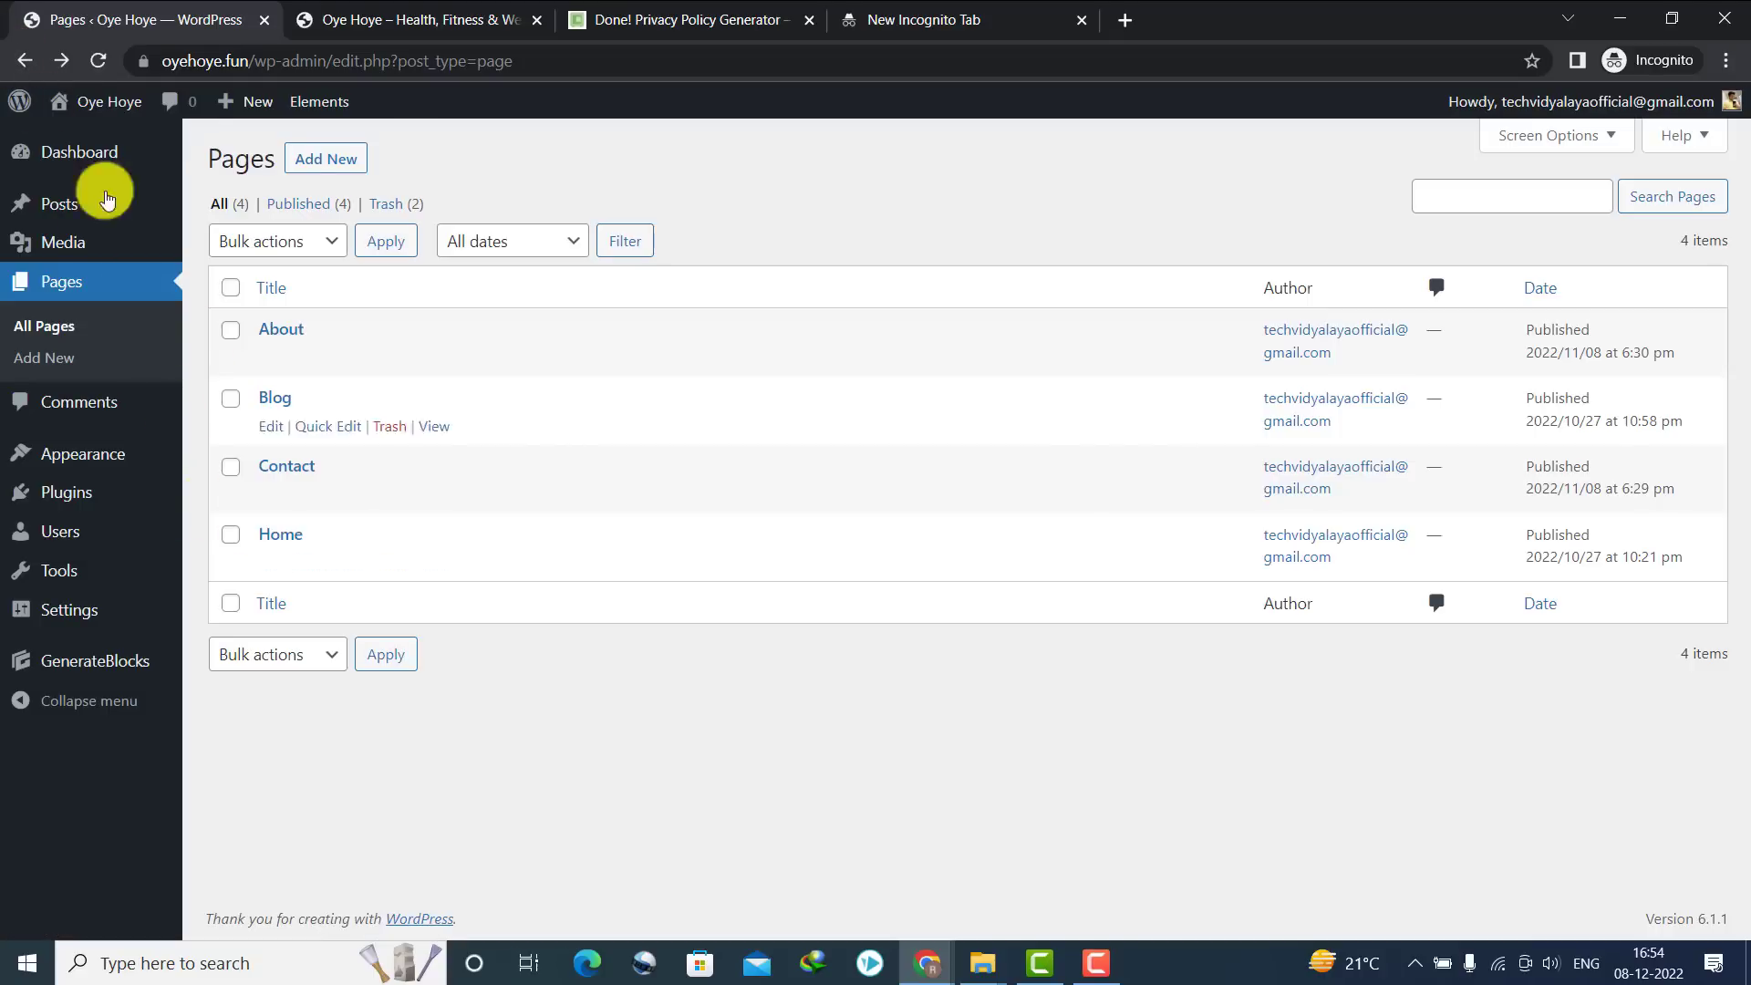
Reload the Pages list and open the live Privacy page in a new tab to verify it
{"action": "left_click", "coordinate": [95, 60]}
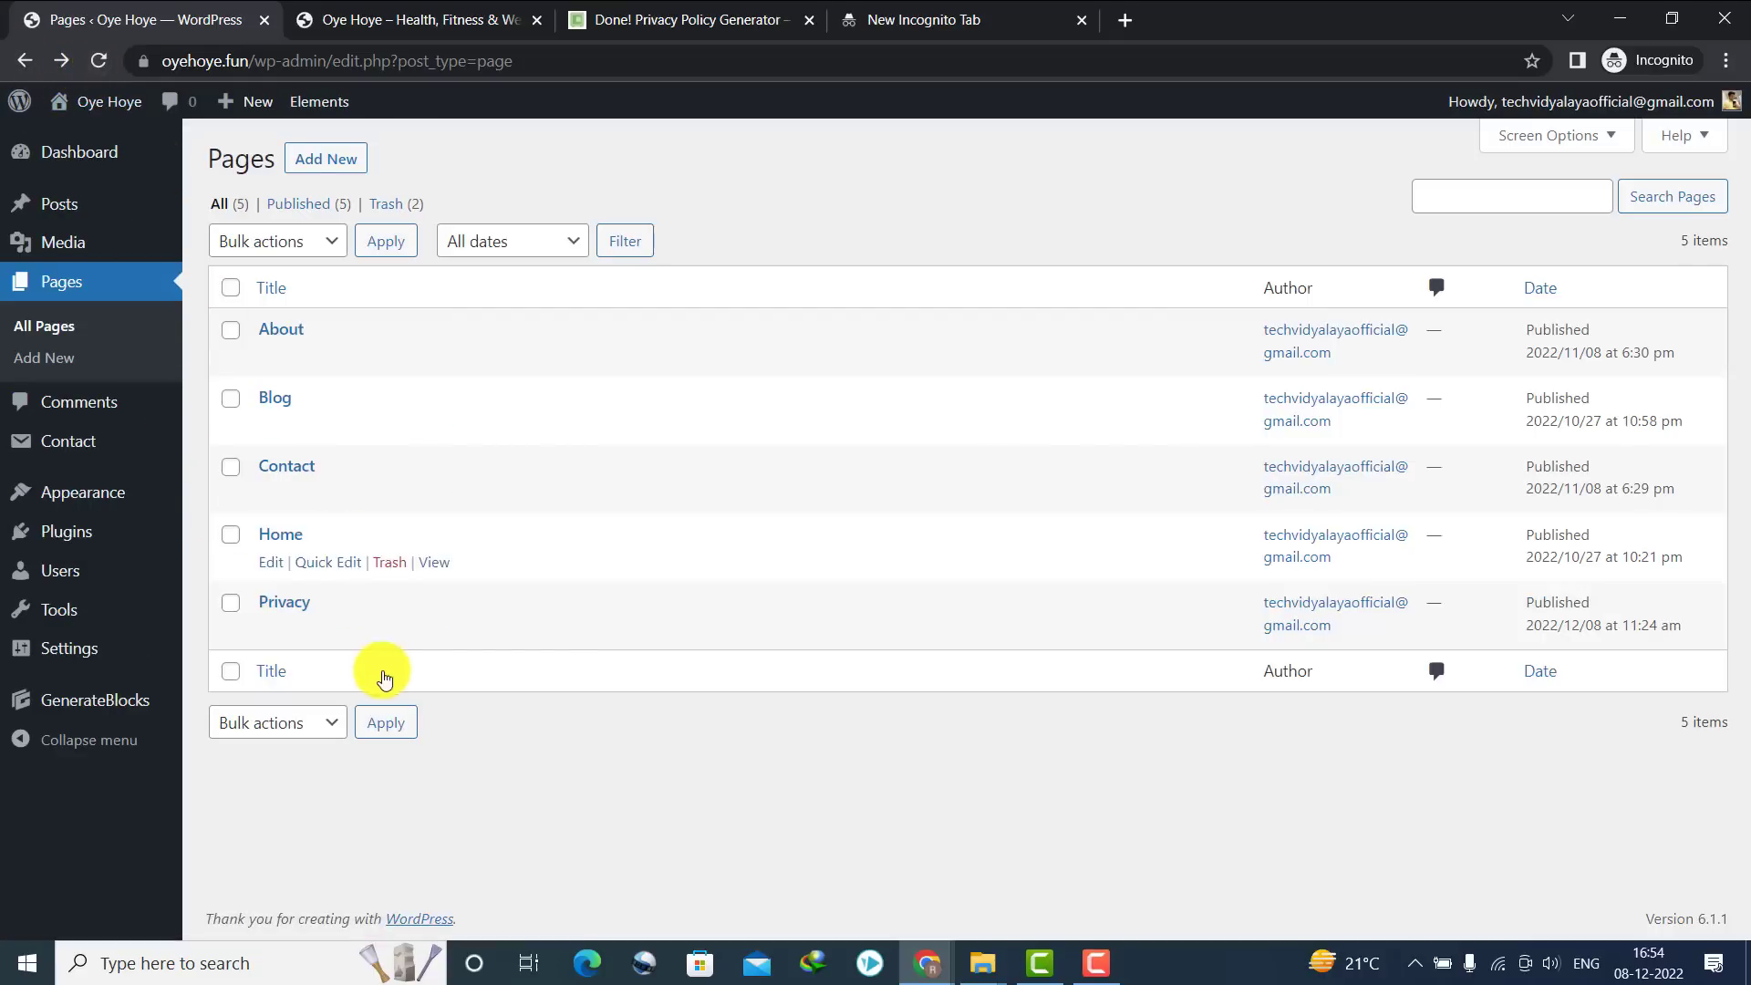
{"action": "right_click", "coordinate": [434, 631]}
{"action": "left_click", "coordinate": [492, 653]}
{"action": "left_click", "coordinate": [483, 8]}
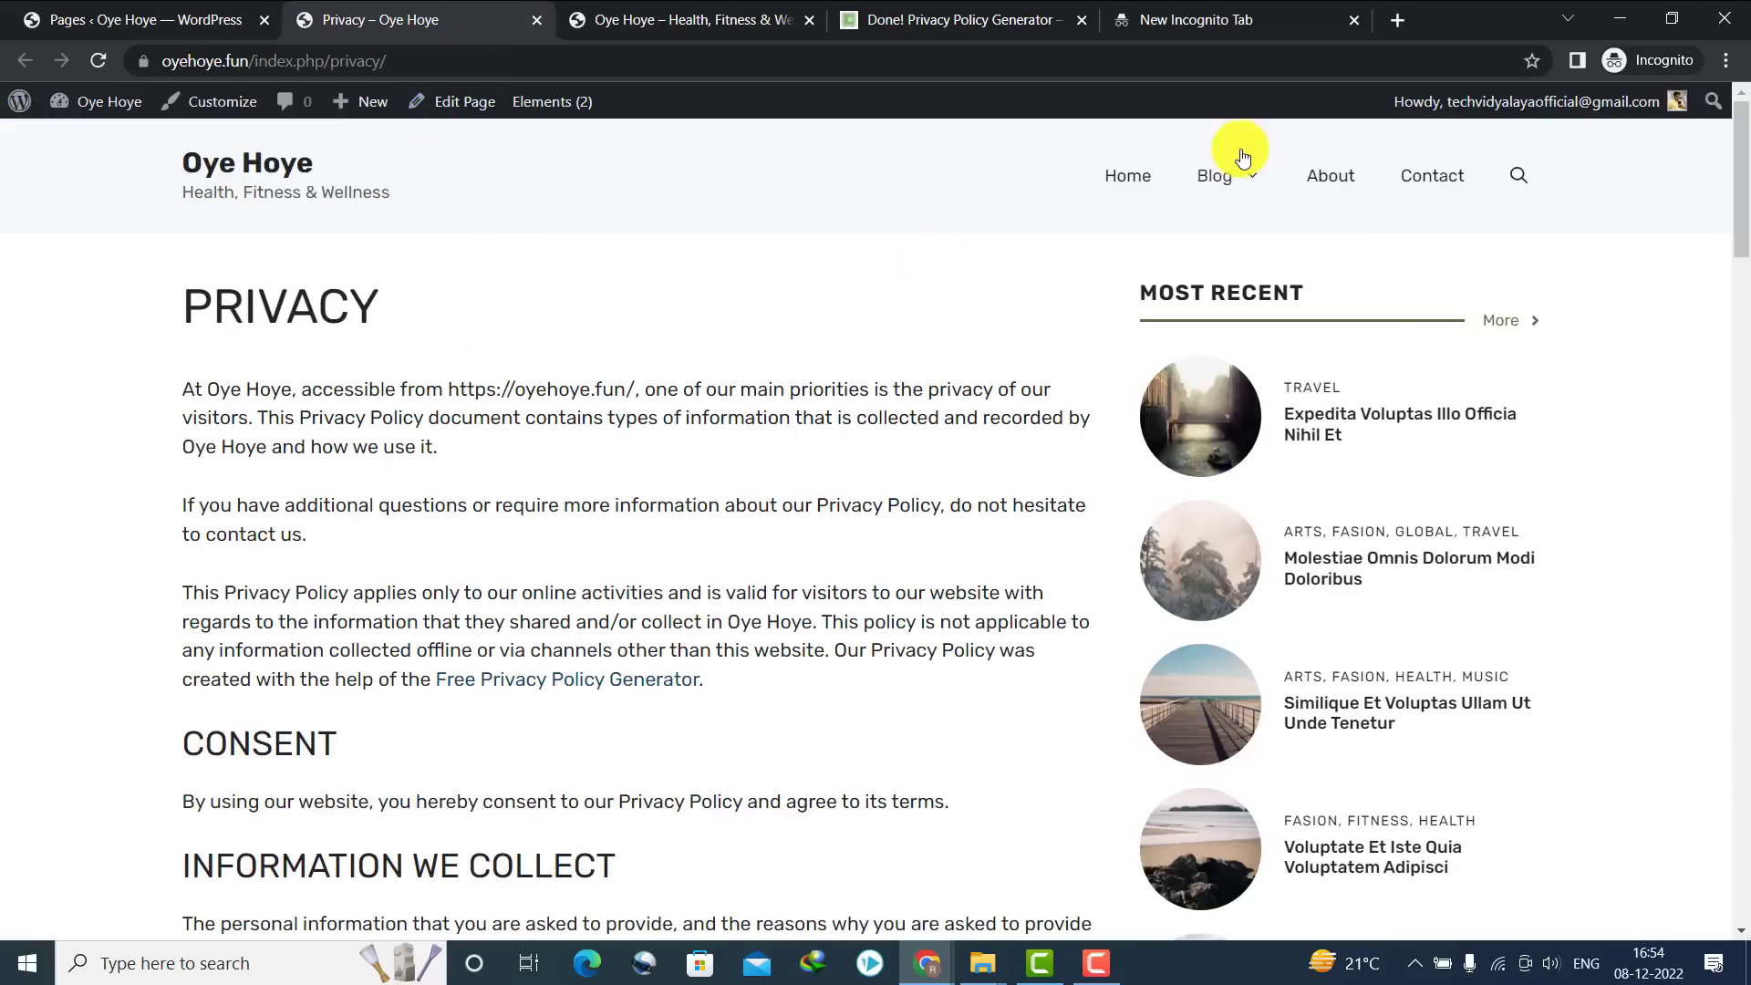
{"action": "mouse_move", "coordinate": [1740, 136]}
{"action": "left_mouse_down"}
{"action": "mouse_move", "coordinate": [1742, 586]}
{"action": "mouse_move", "coordinate": [1742, 146]}
{"action": "left_mouse_up"}
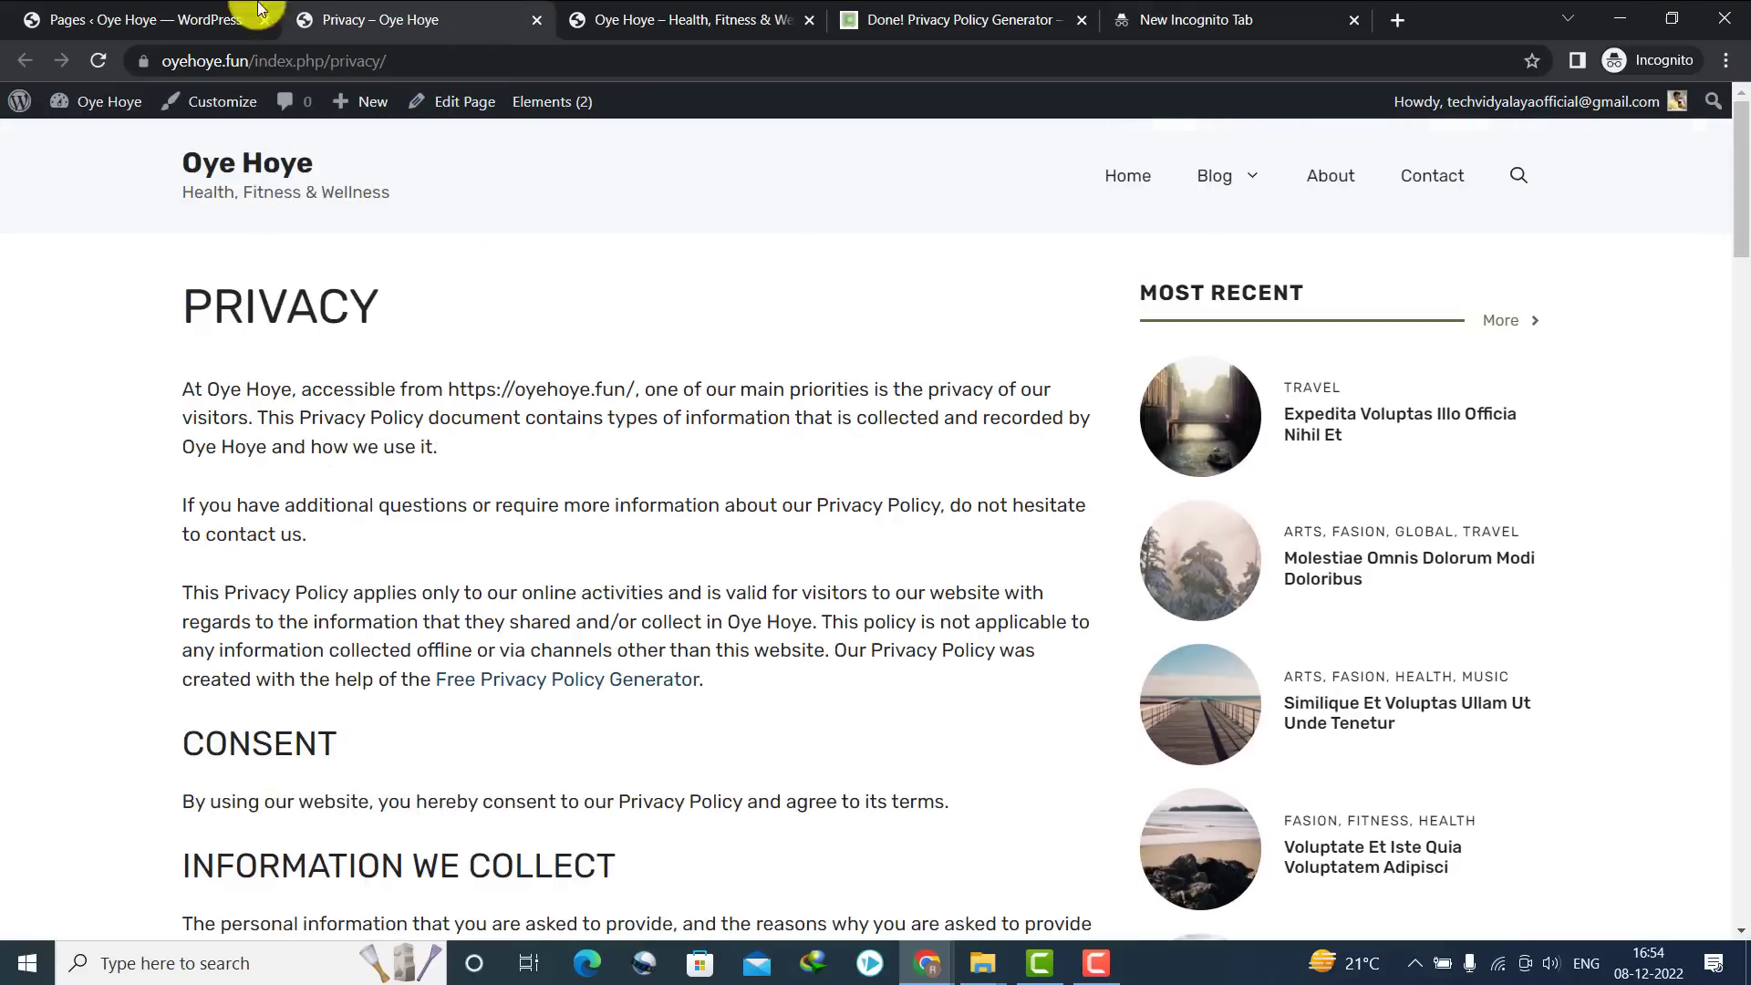
{"action": "left_click", "coordinate": [91, 35]}
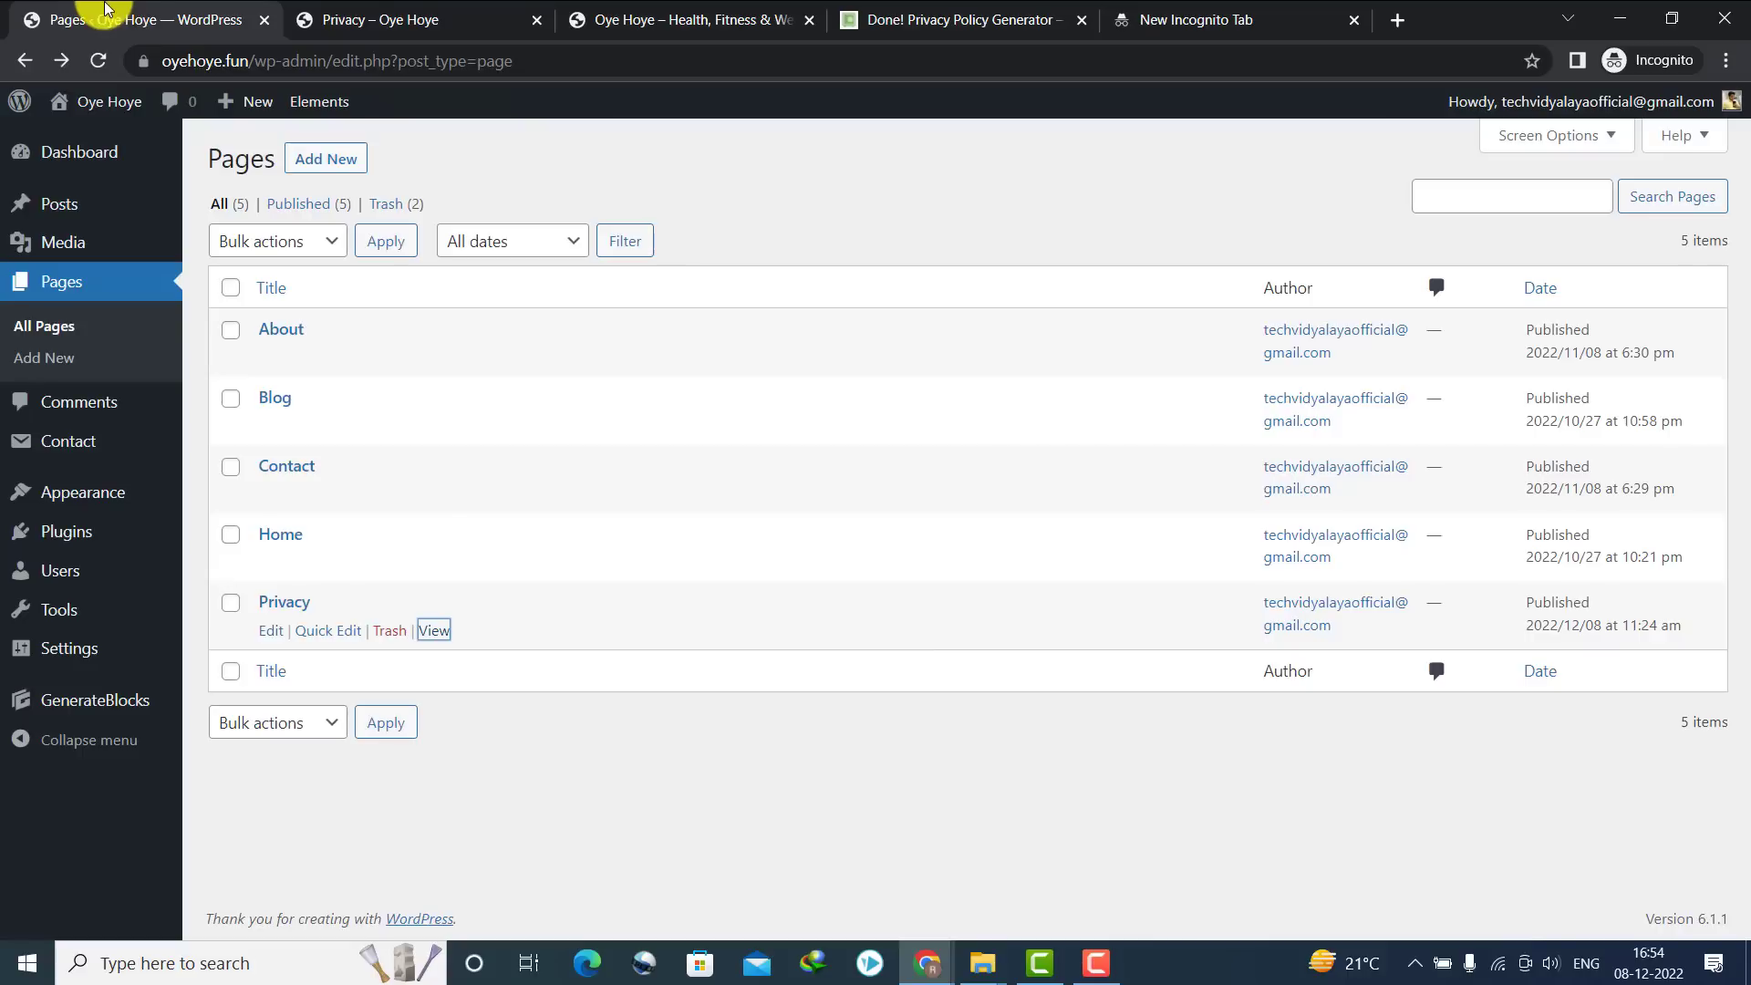
Start a new page titled DISCLAIMER and switch to the generator tab's address bar
{"action": "left_click", "coordinate": [304, 161]}
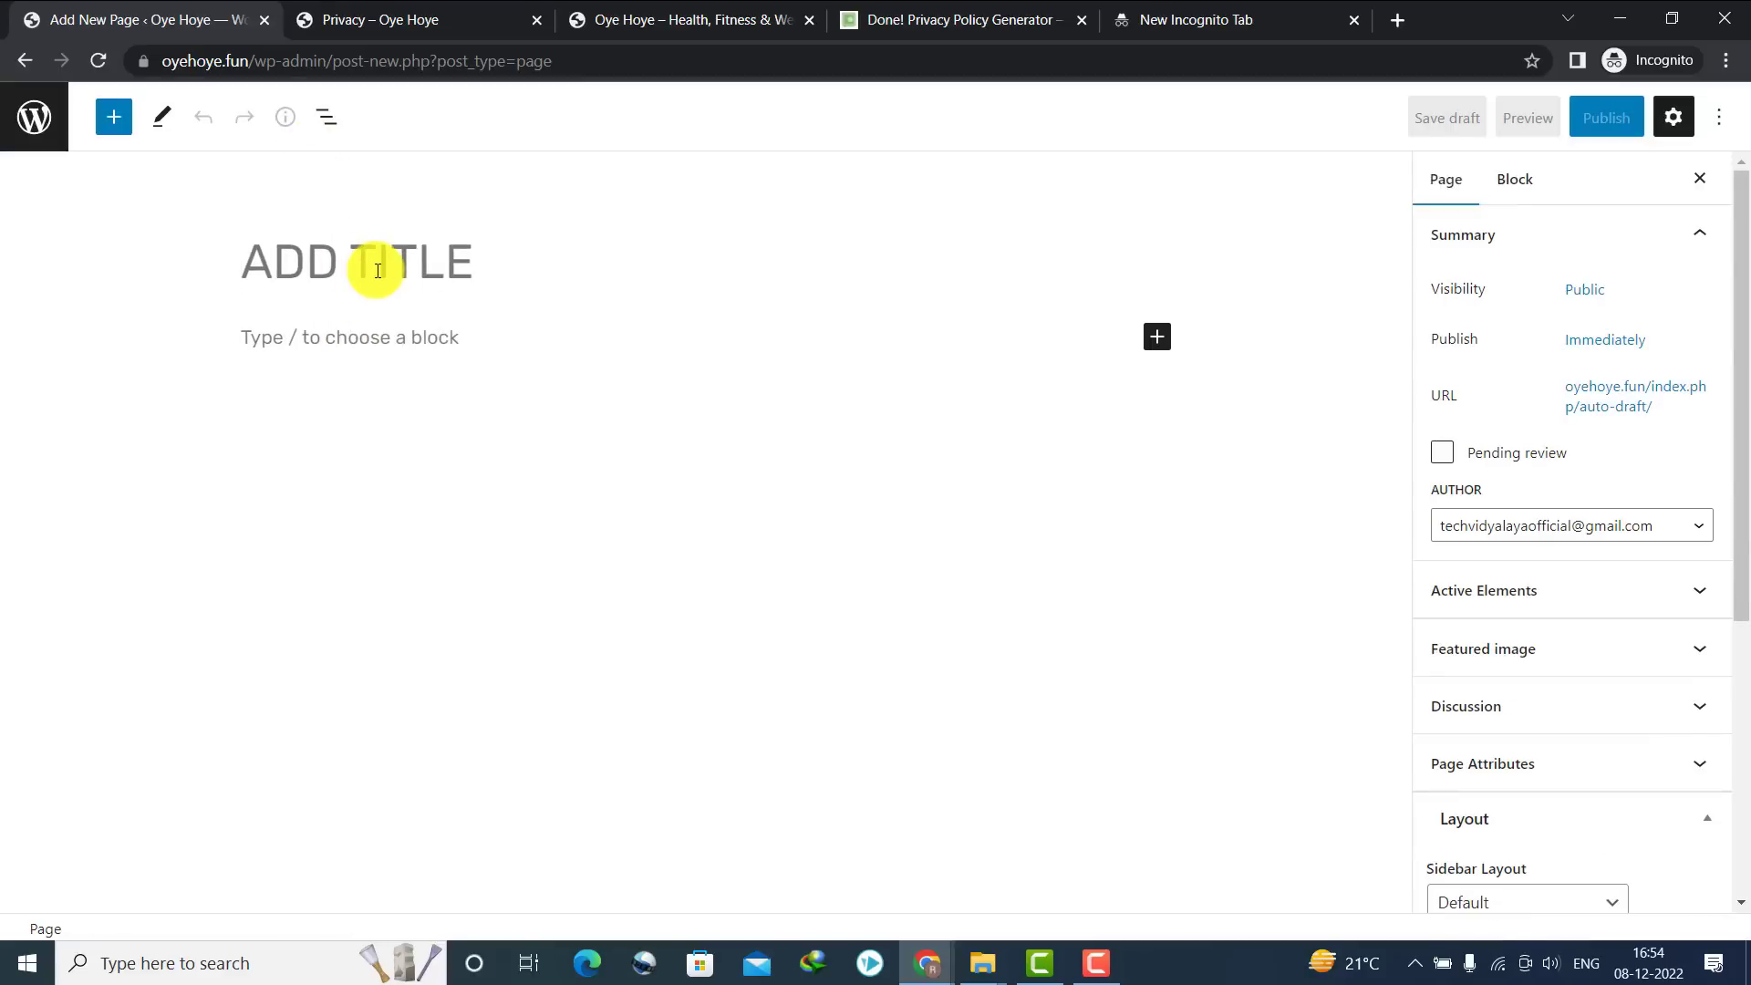
{"action": "left_click", "coordinate": [378, 271]}
{"action": "type", "text": "DISCLAIMER"}
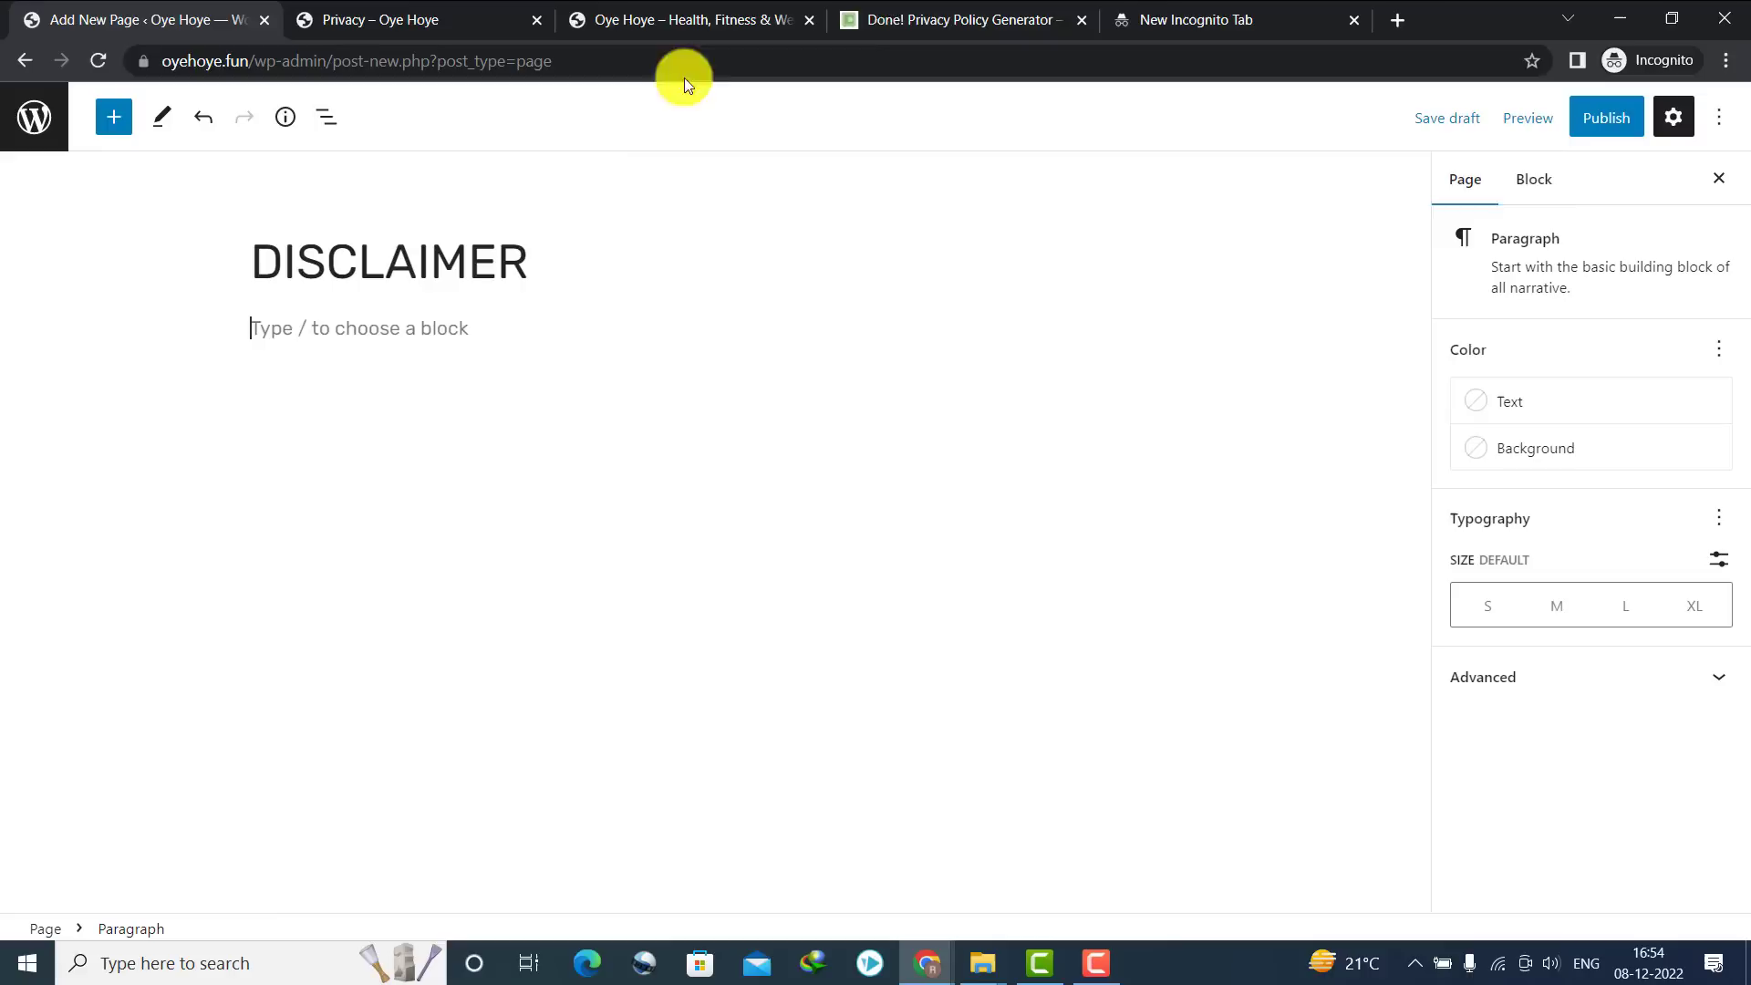
{"action": "left_click", "coordinate": [957, 19]}
{"action": "left_click", "coordinate": [821, 64]}
Search Google for 'generate disclaimer' and open the Disclaimer Generator site
{"action": "type", "text": "generate "}
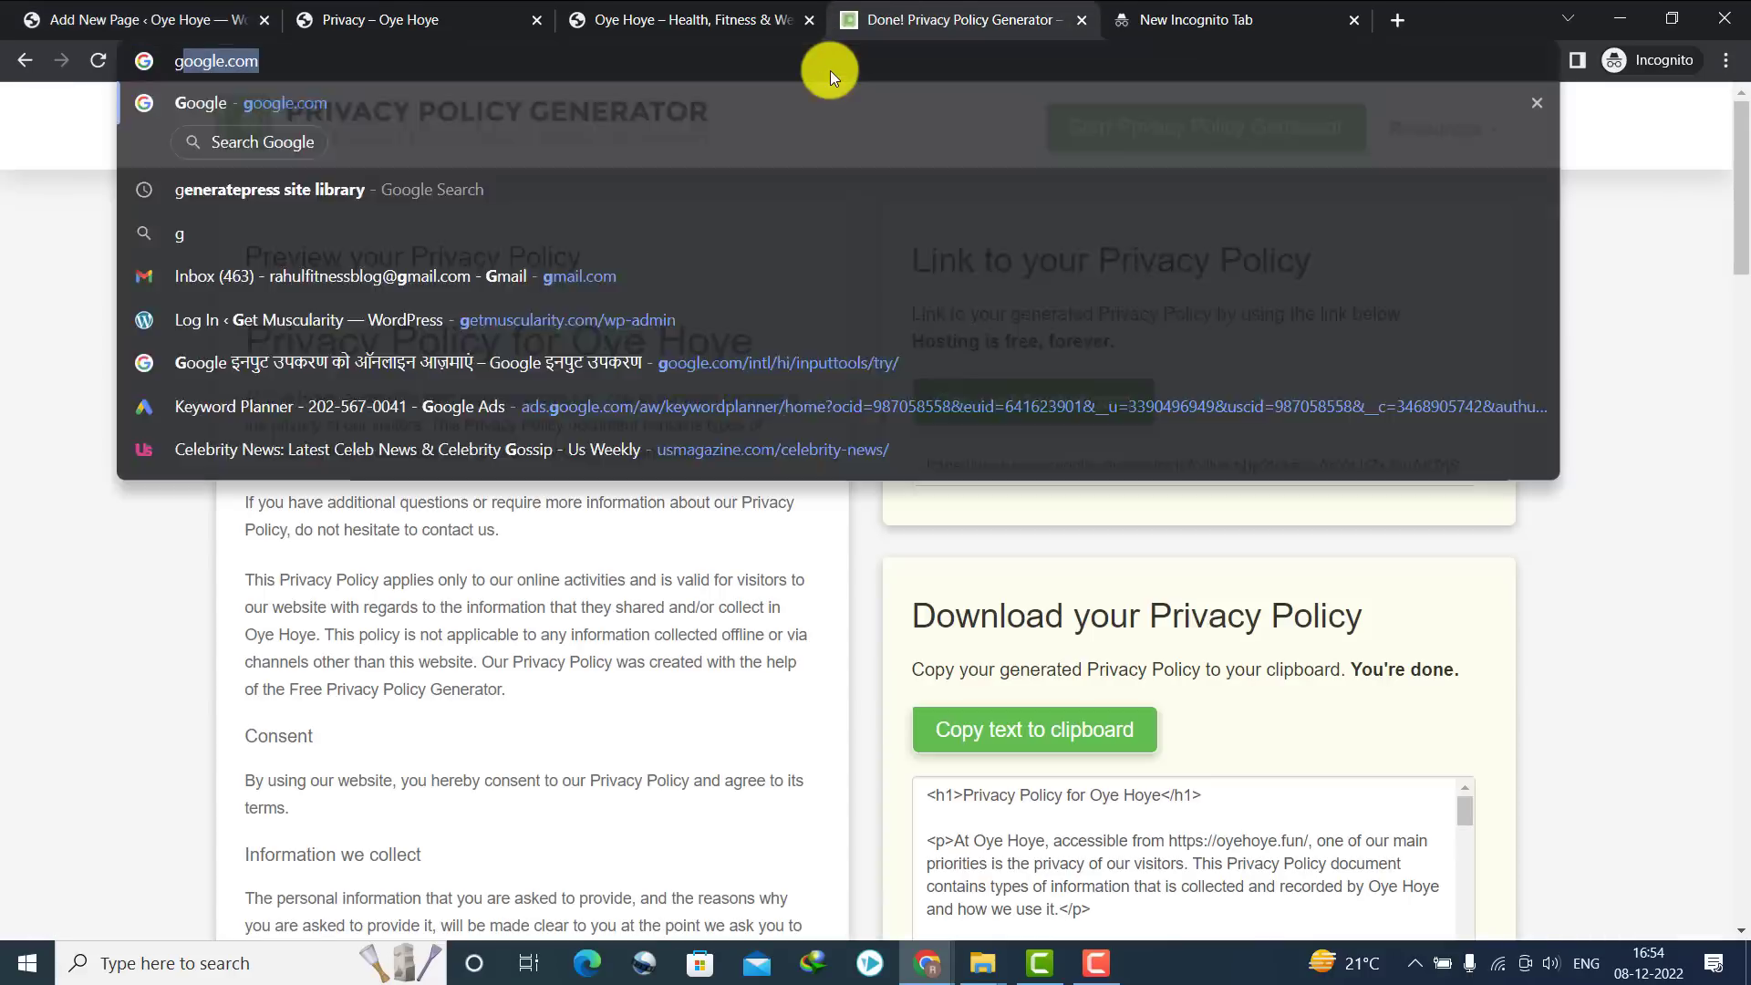
{"action": "type", "text": "dis"}
{"action": "key", "text": "Down"}
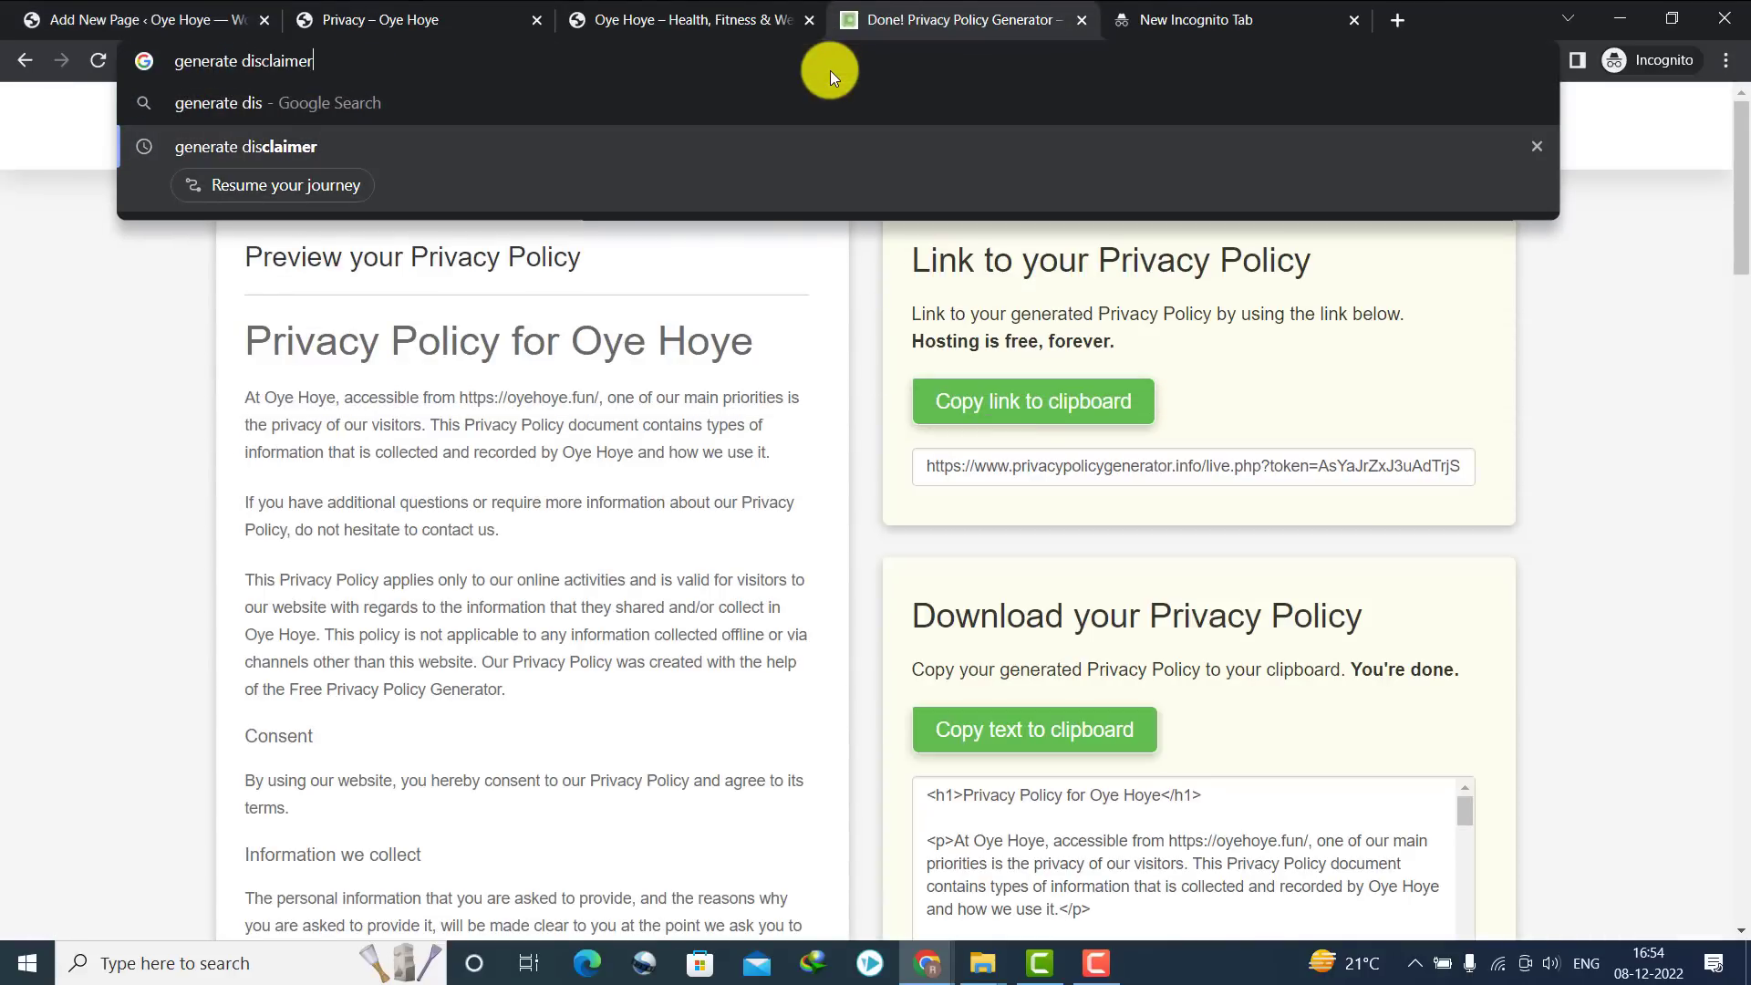
{"action": "key", "text": "Return"}
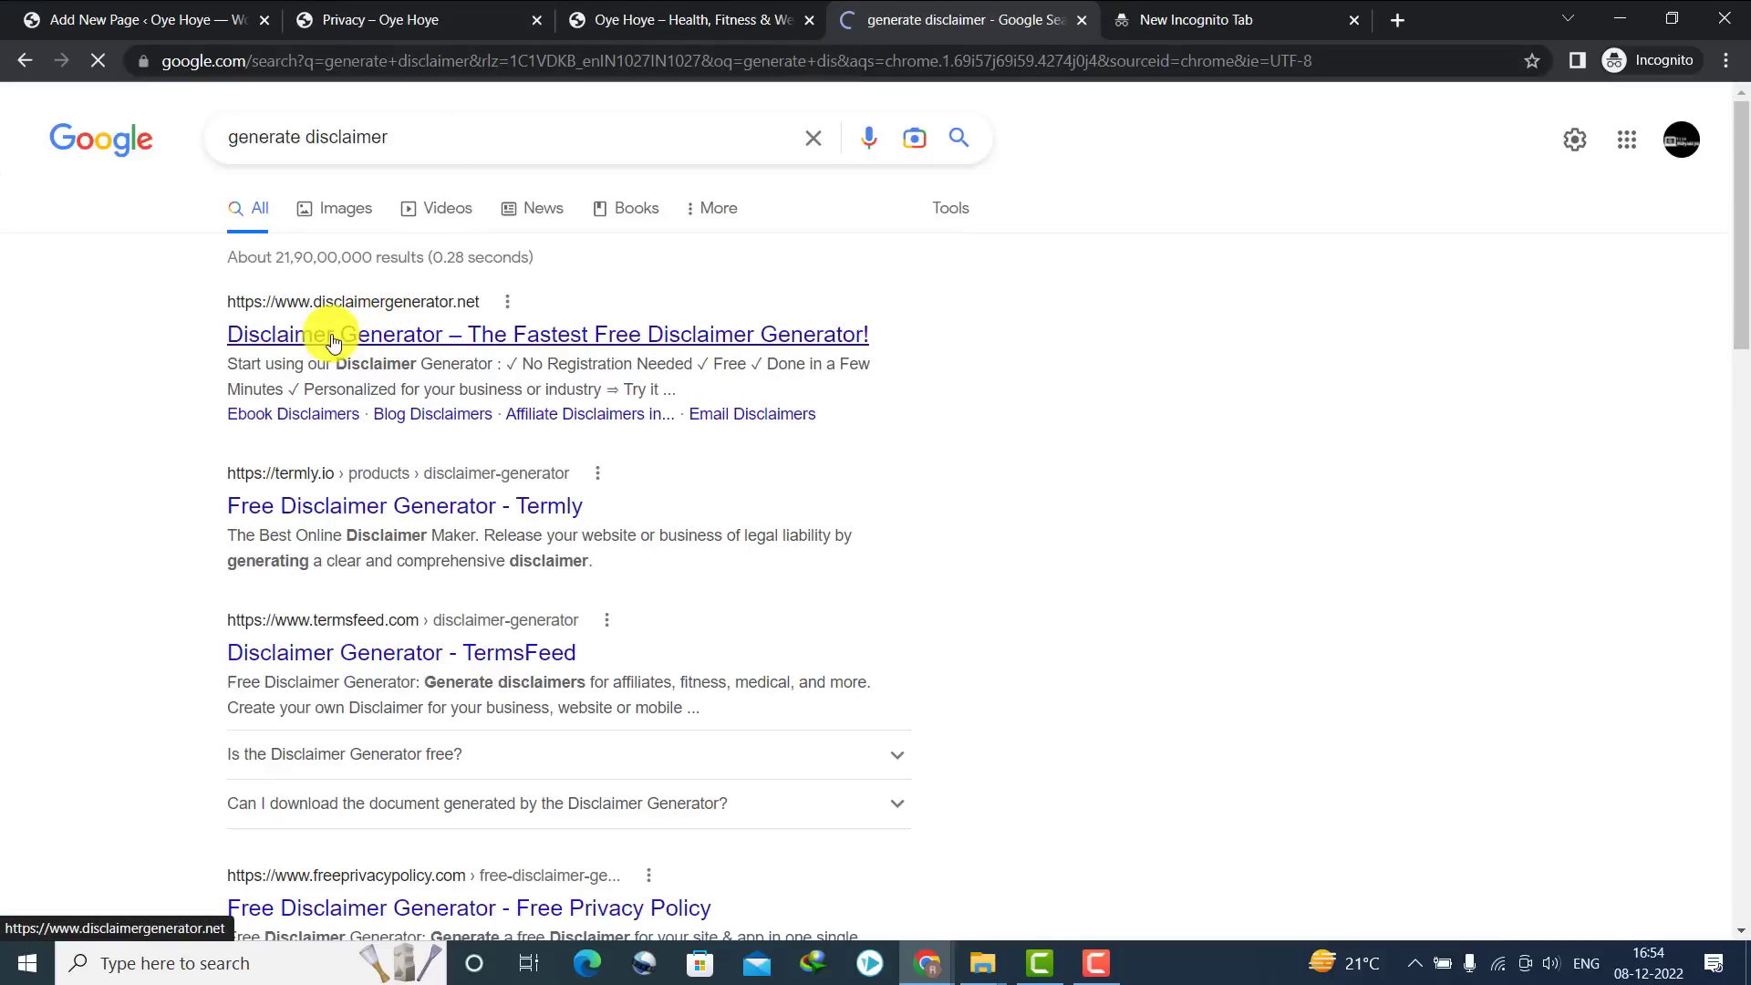
{"action": "left_click", "coordinate": [334, 340]}
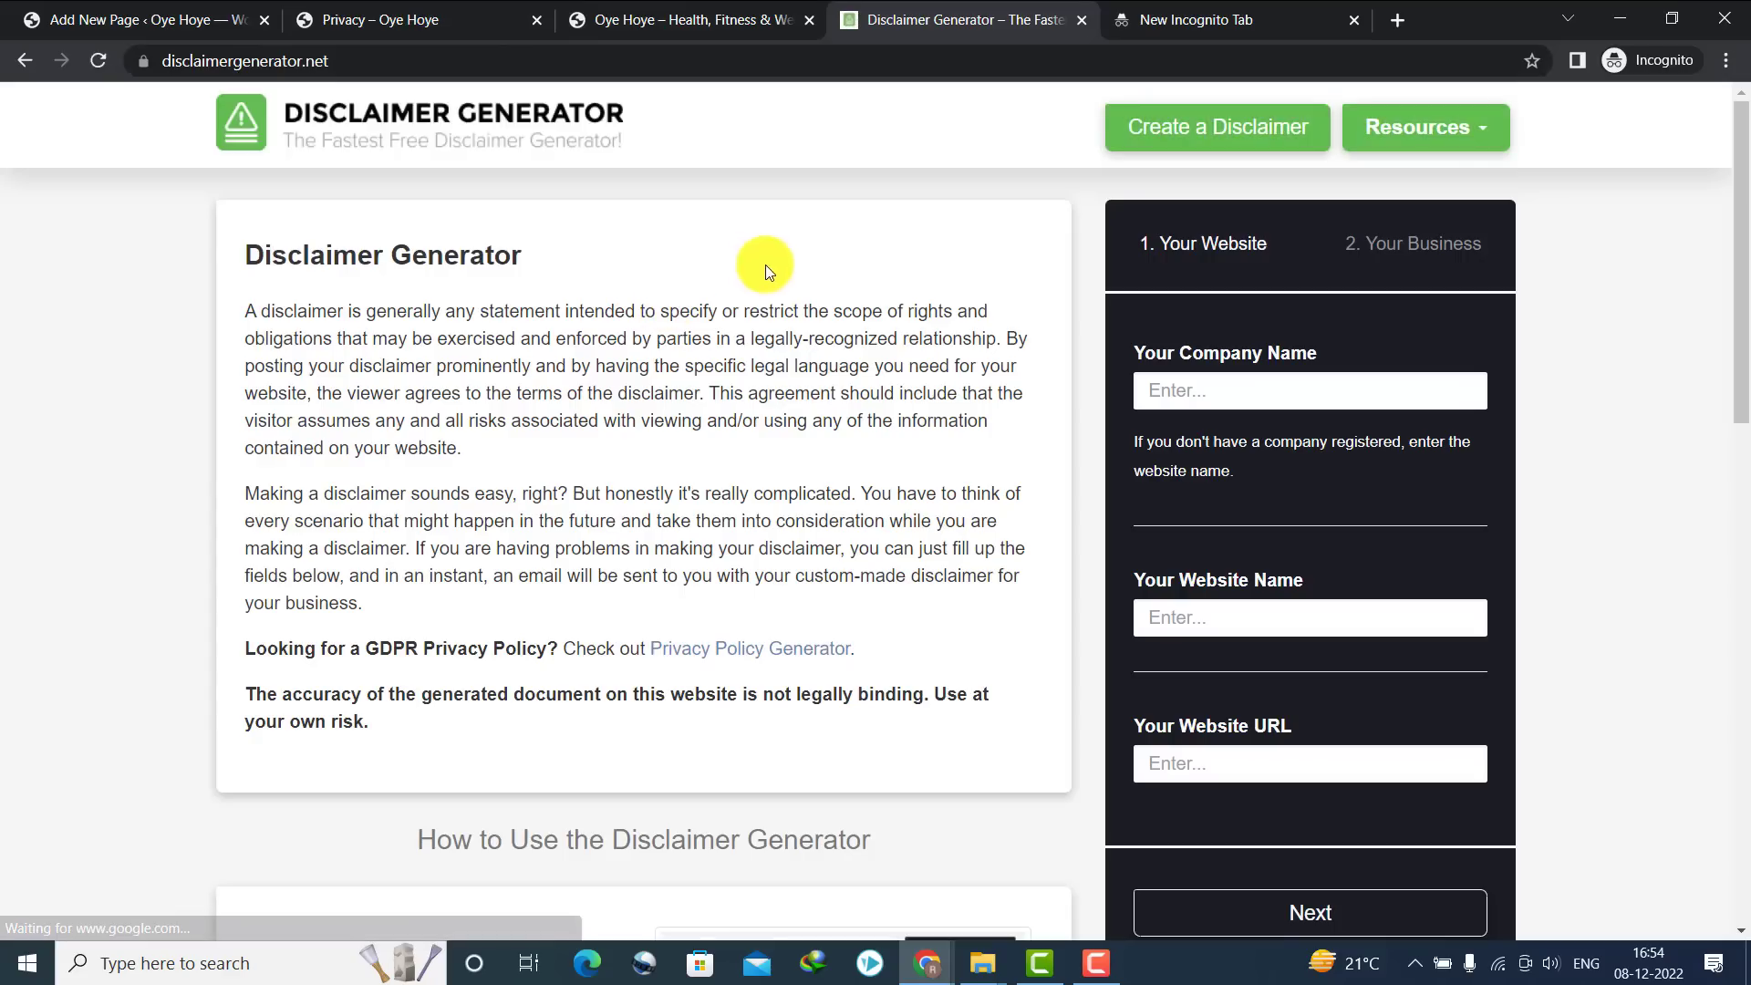
{"action": "left_click", "coordinate": [1242, 407]}
{"action": "type", "text": "O"}
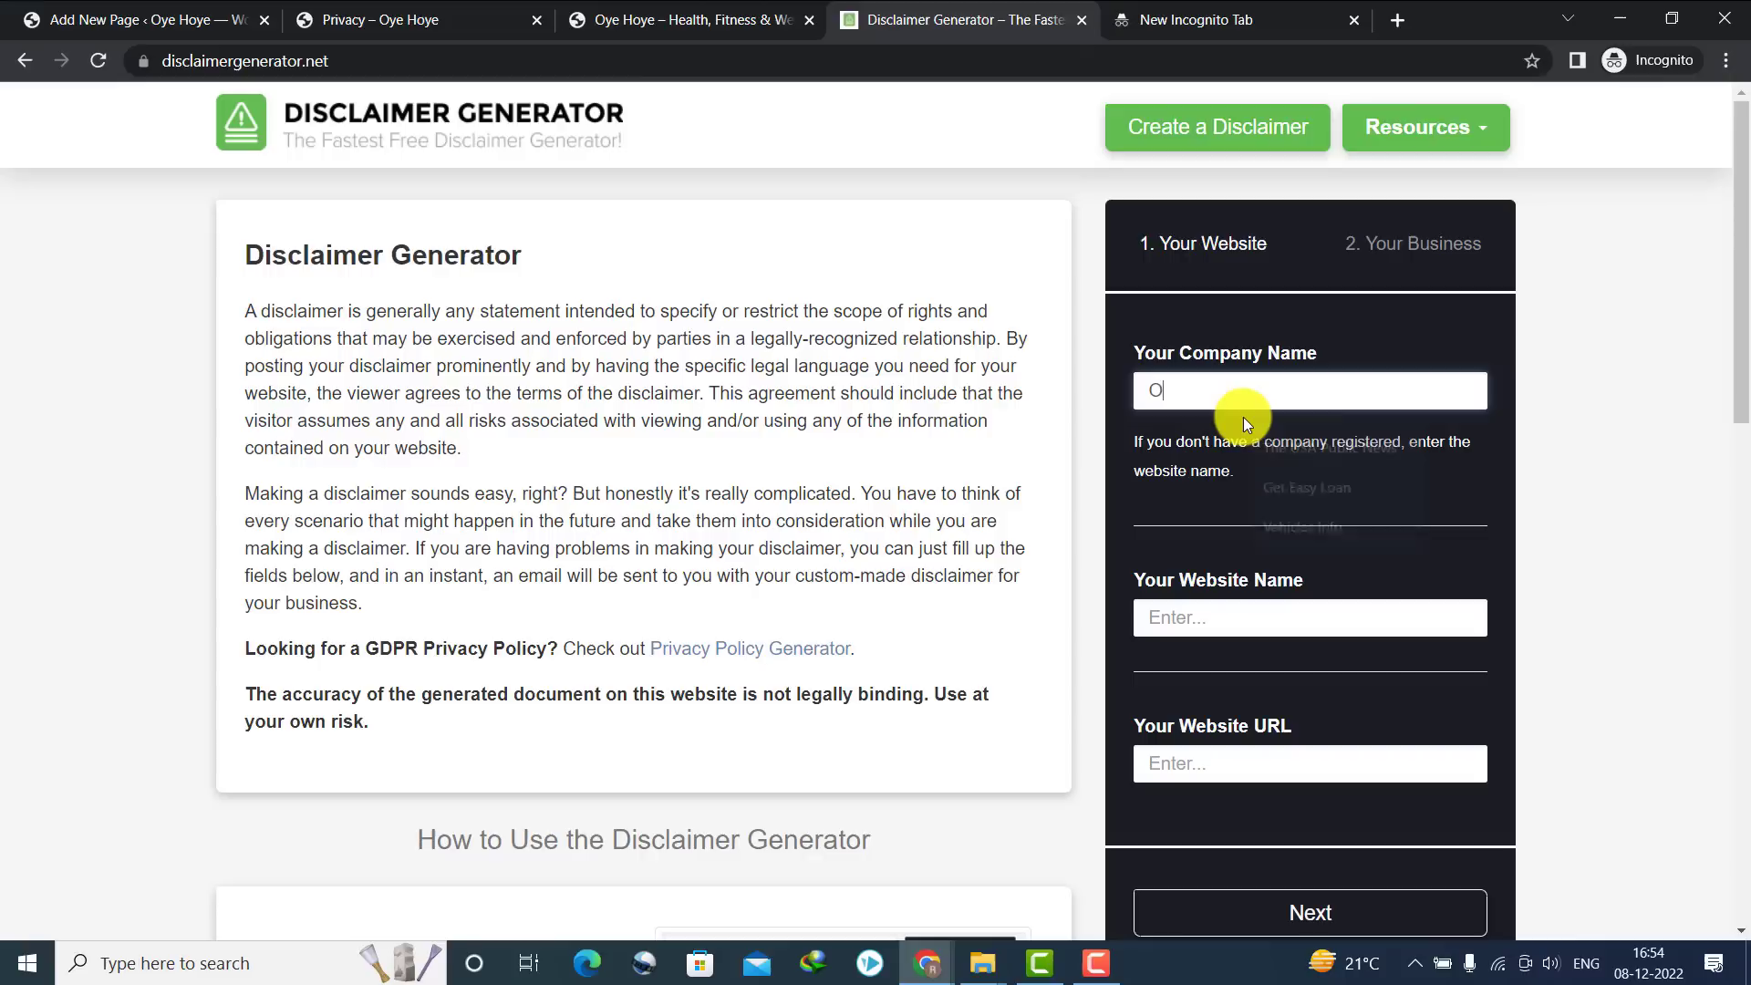
{"action": "type", "text": "ye Hoye"}
{"action": "key", "text": "ctrl+a"}
{"action": "left_click", "coordinate": [1221, 604]}
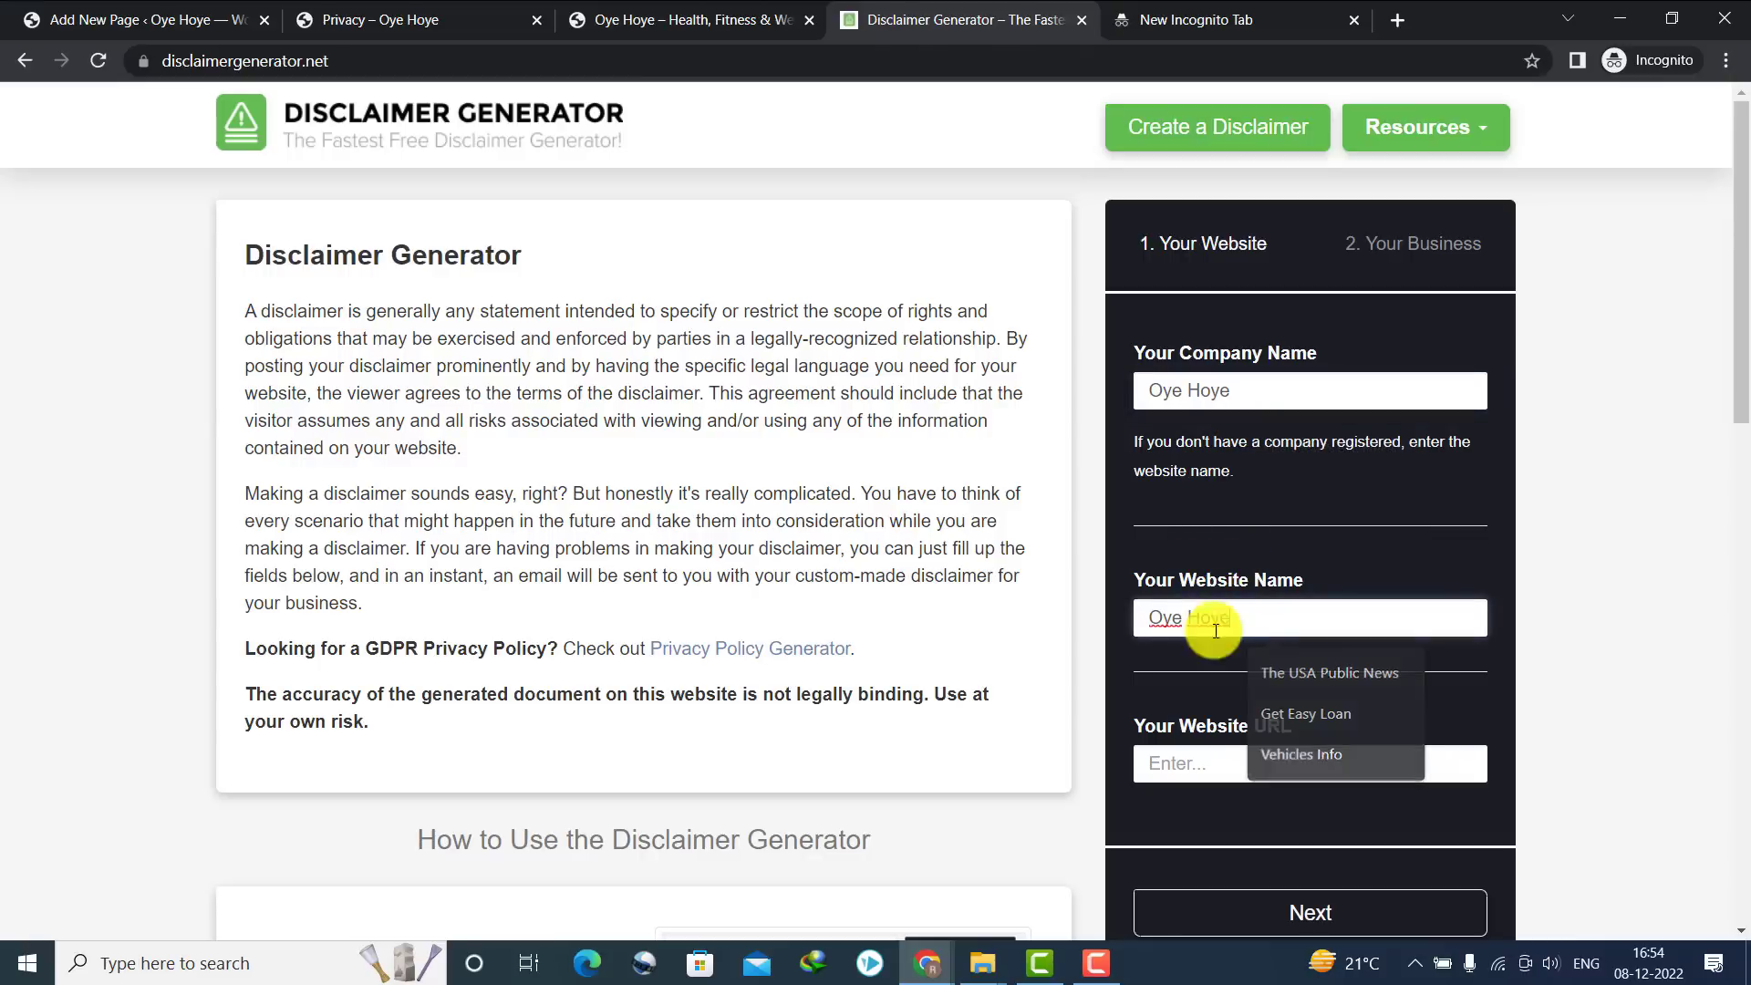
{"action": "left_click", "coordinate": [421, 19]}
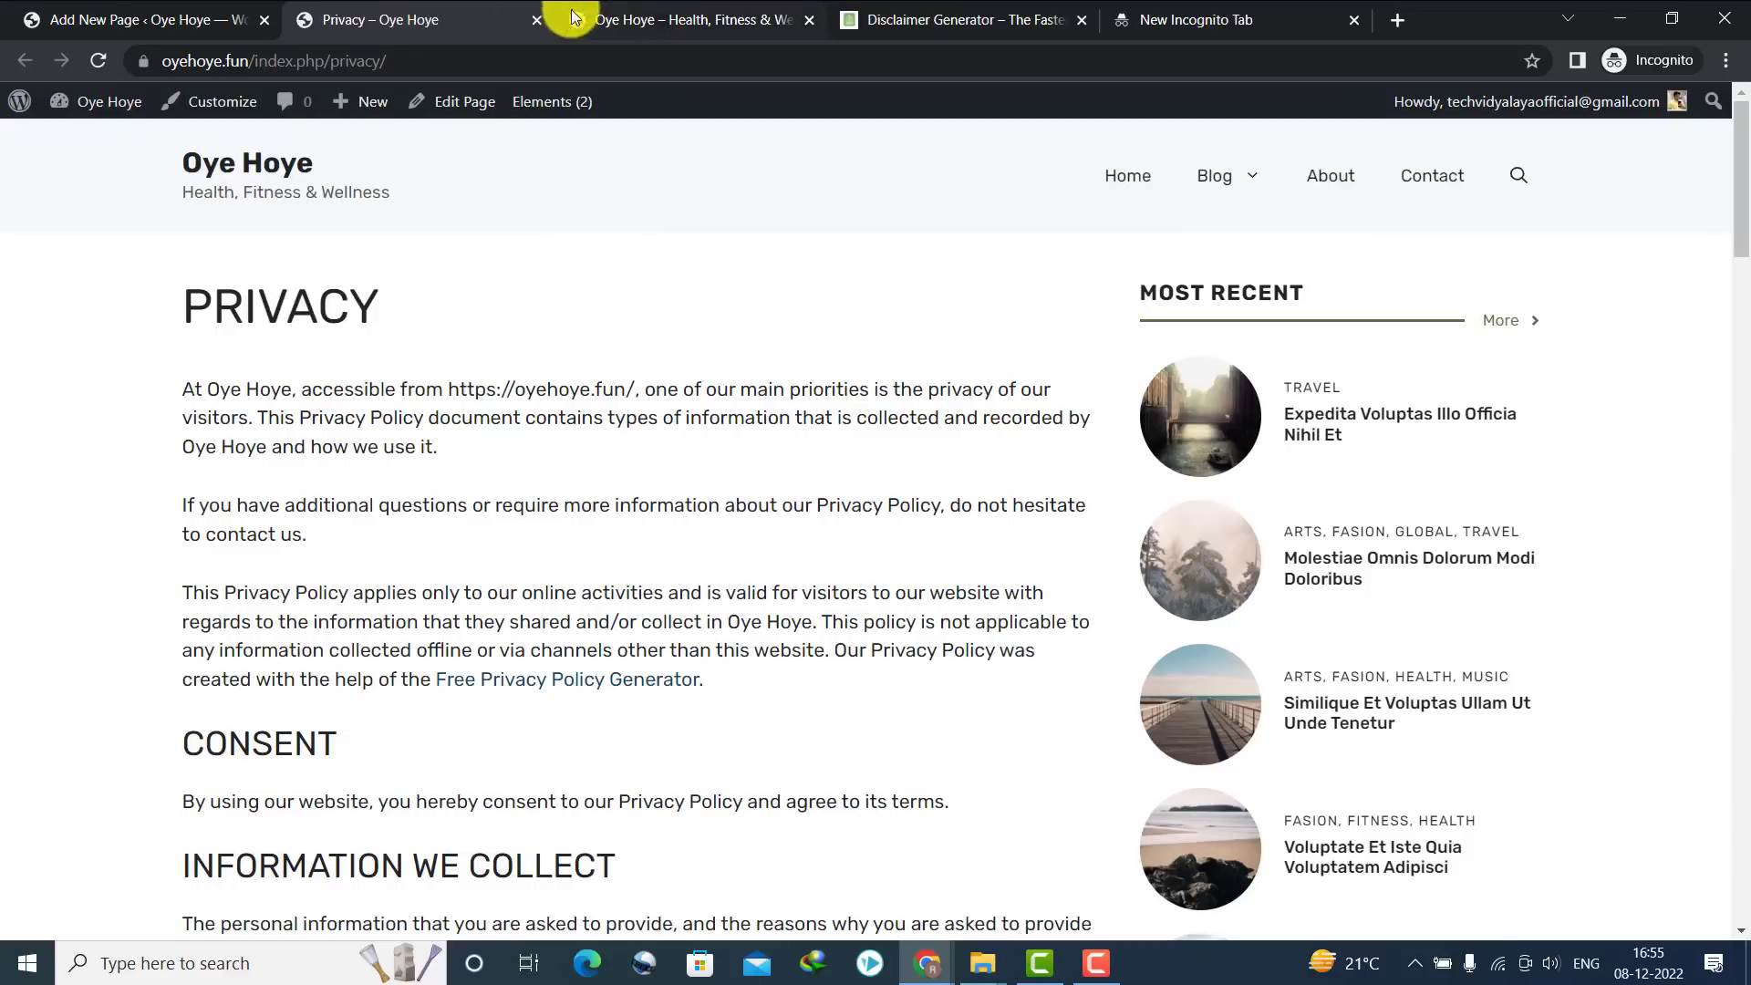
{"action": "left_click", "coordinate": [575, 14]}
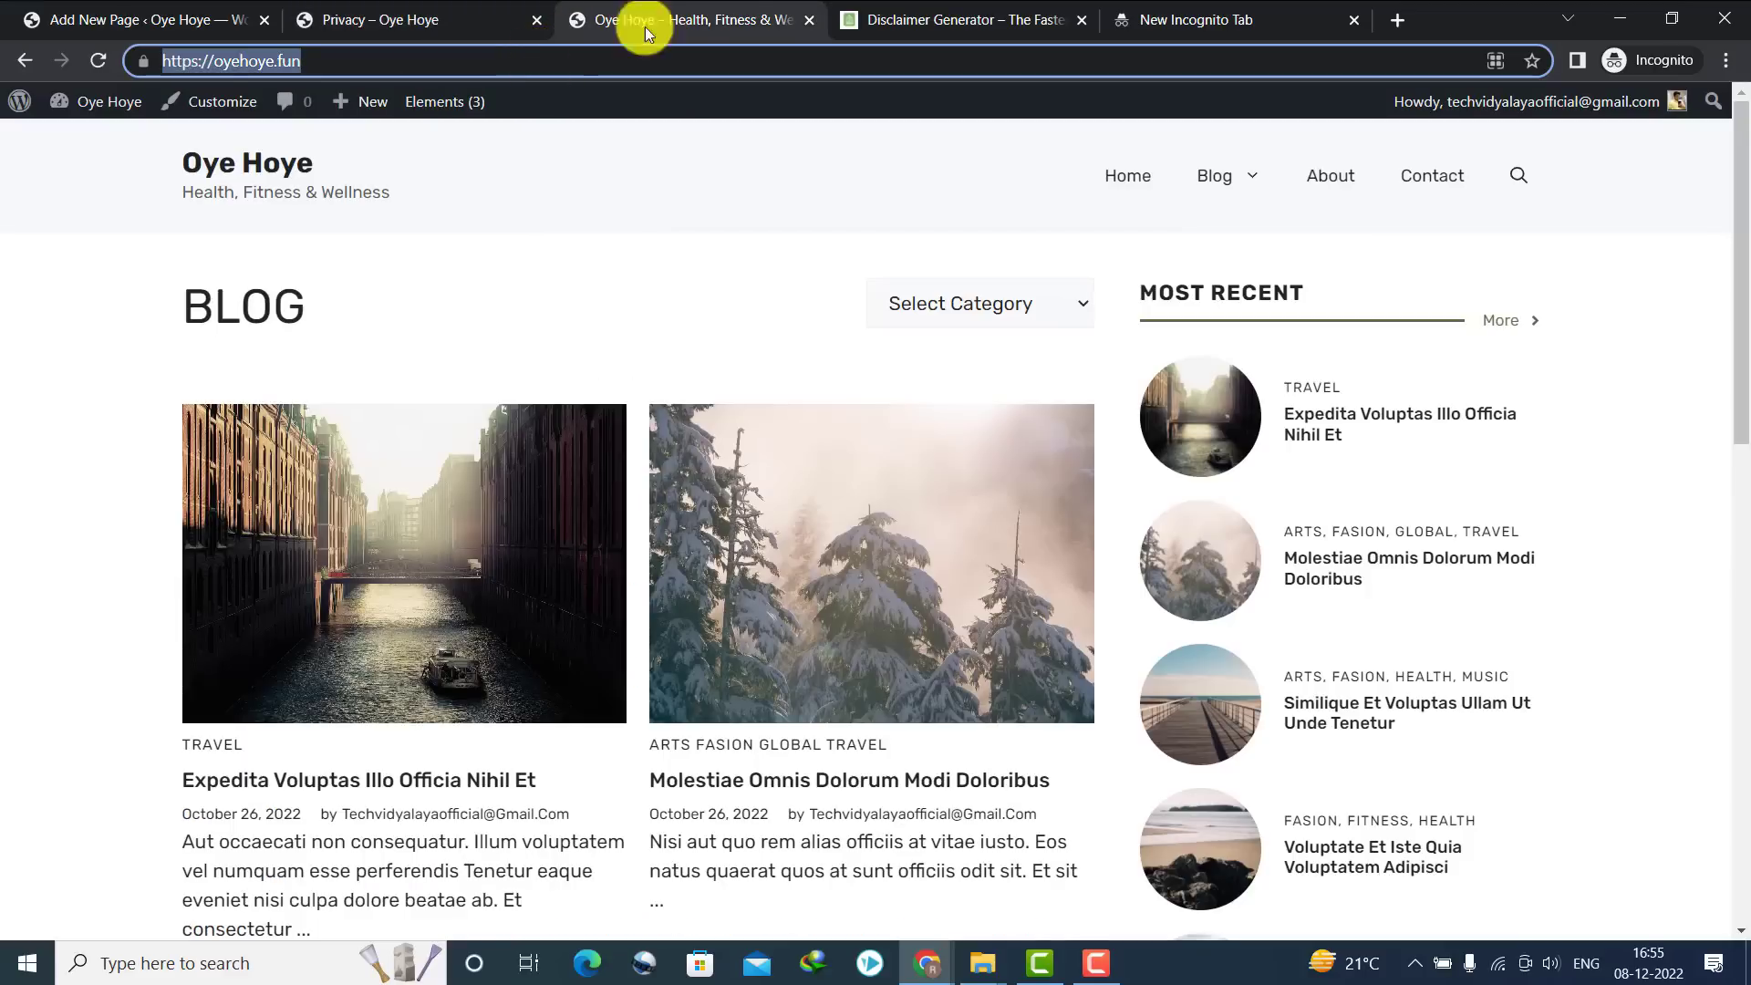
{"action": "left_click", "coordinate": [1219, 15]}
{"action": "left_click", "coordinate": [984, 9]}
{"action": "left_click", "coordinate": [1194, 755]}
{"action": "type", "text": "https://oyehoye.fun/"}
{"action": "scroll", "coordinate": [1736, 394], "scroll_direction": "down", "scroll_amount": 1}
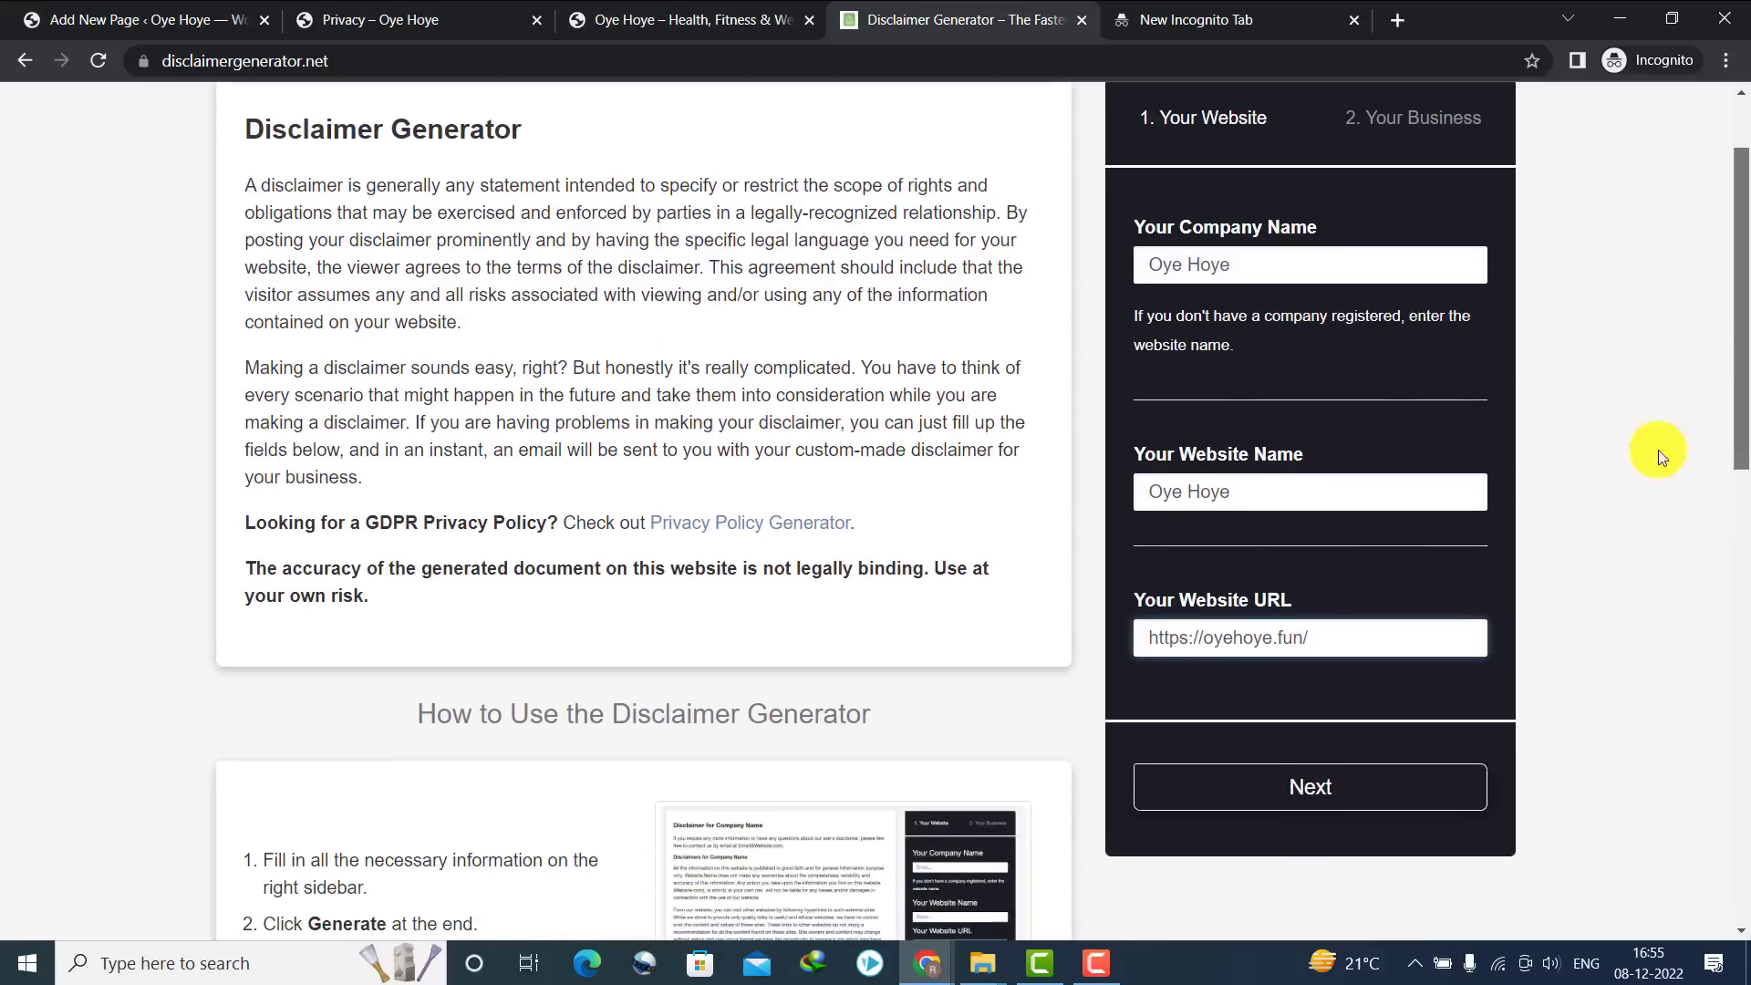
{"action": "left_click", "coordinate": [1290, 788]}
Choose India and Haryana, fill in the contact e-mail, and generate the disclaimer
{"action": "left_click", "coordinate": [1195, 297]}
{"action": "type", "text": "india"}
{"action": "key", "text": "Return"}
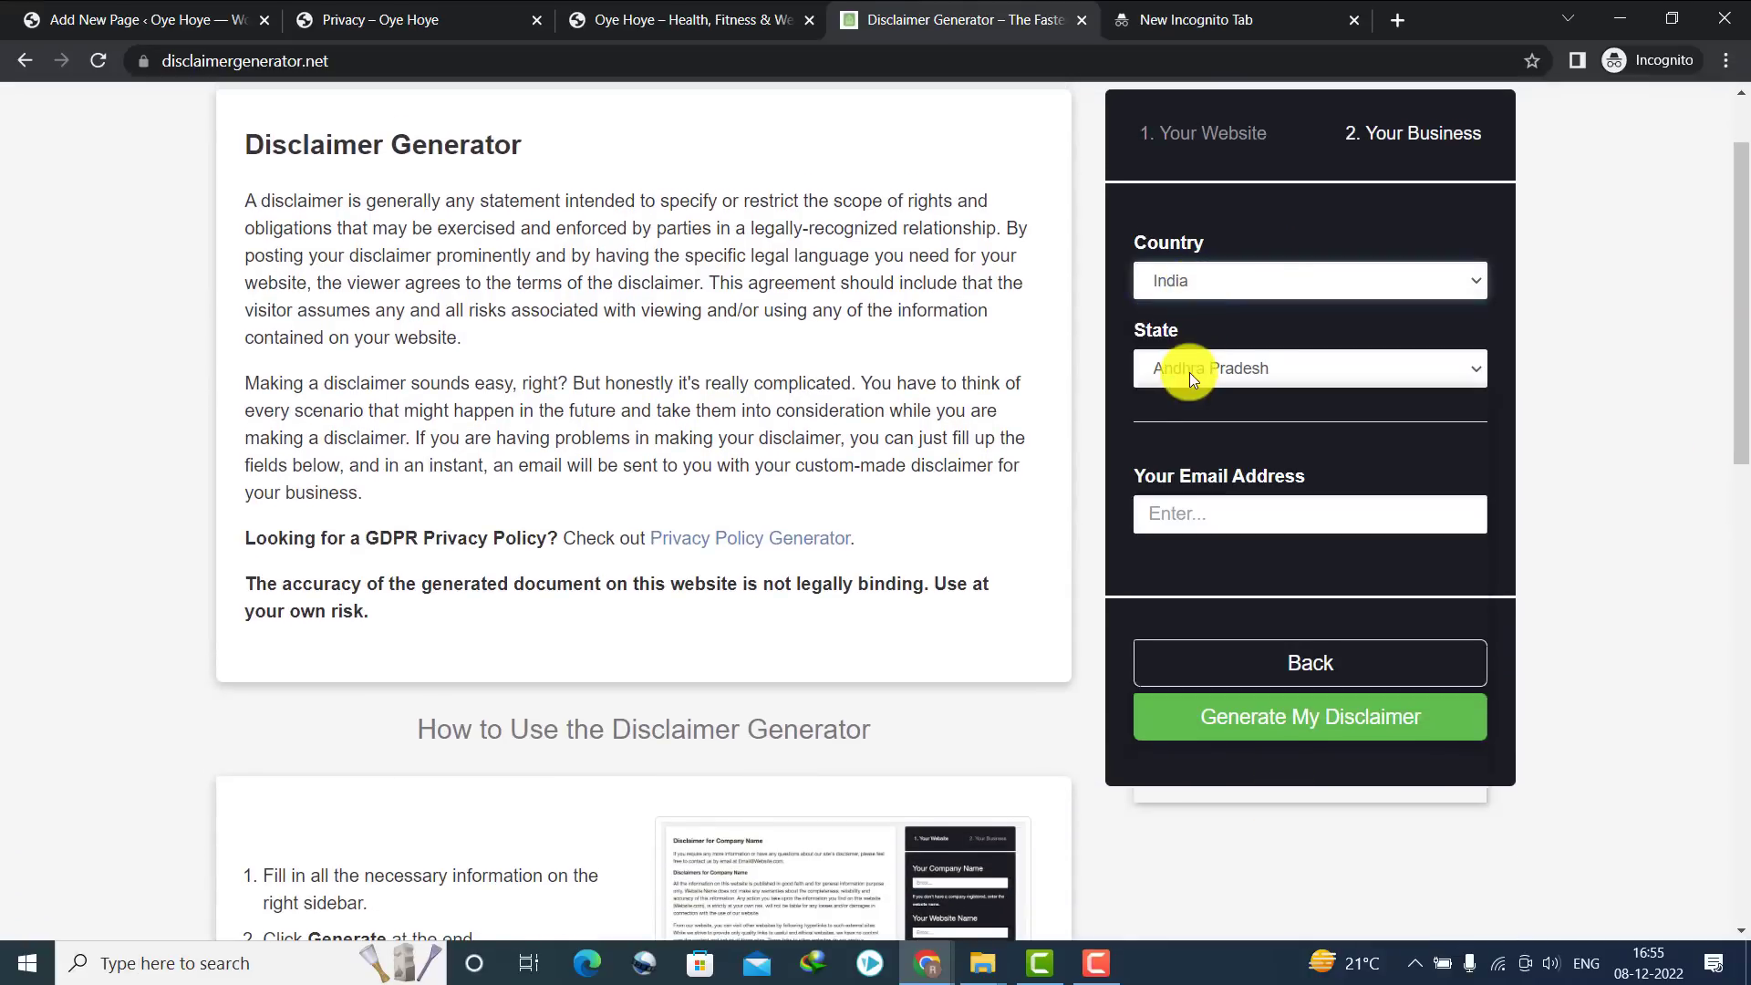
{"action": "left_click", "coordinate": [1189, 370]}
{"action": "type", "text": "h"}
{"action": "key", "text": "Return"}
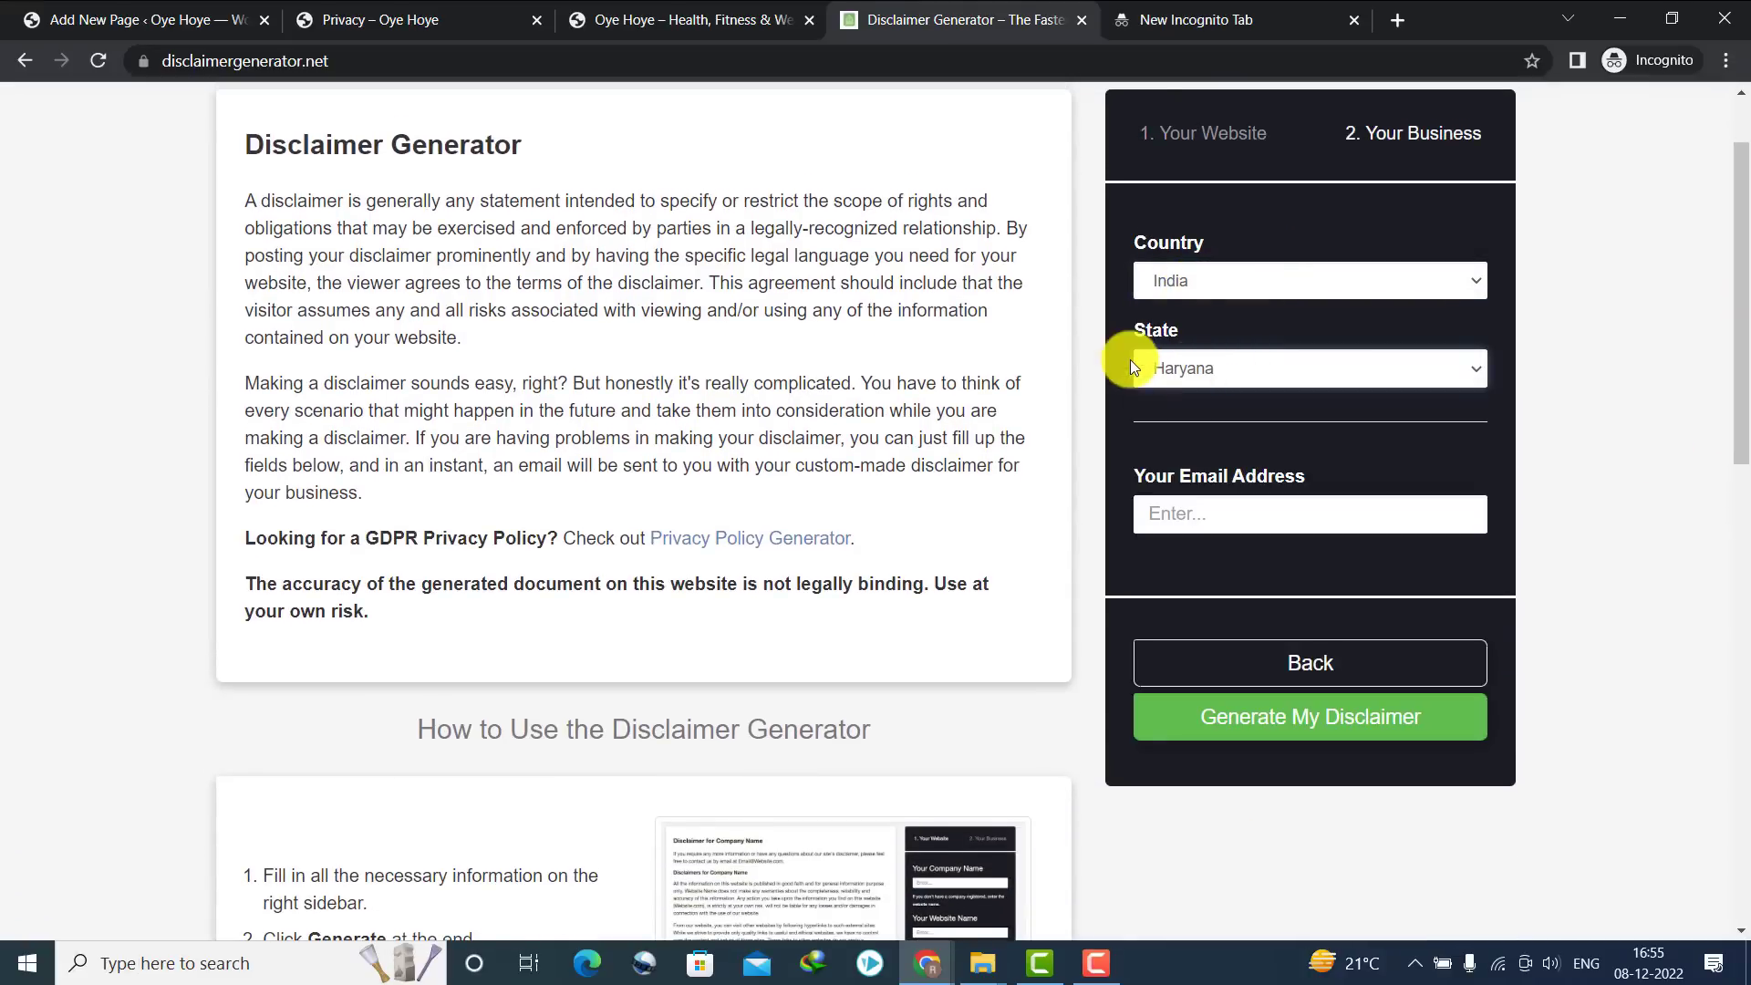
{"action": "left_click", "coordinate": [1141, 6]}
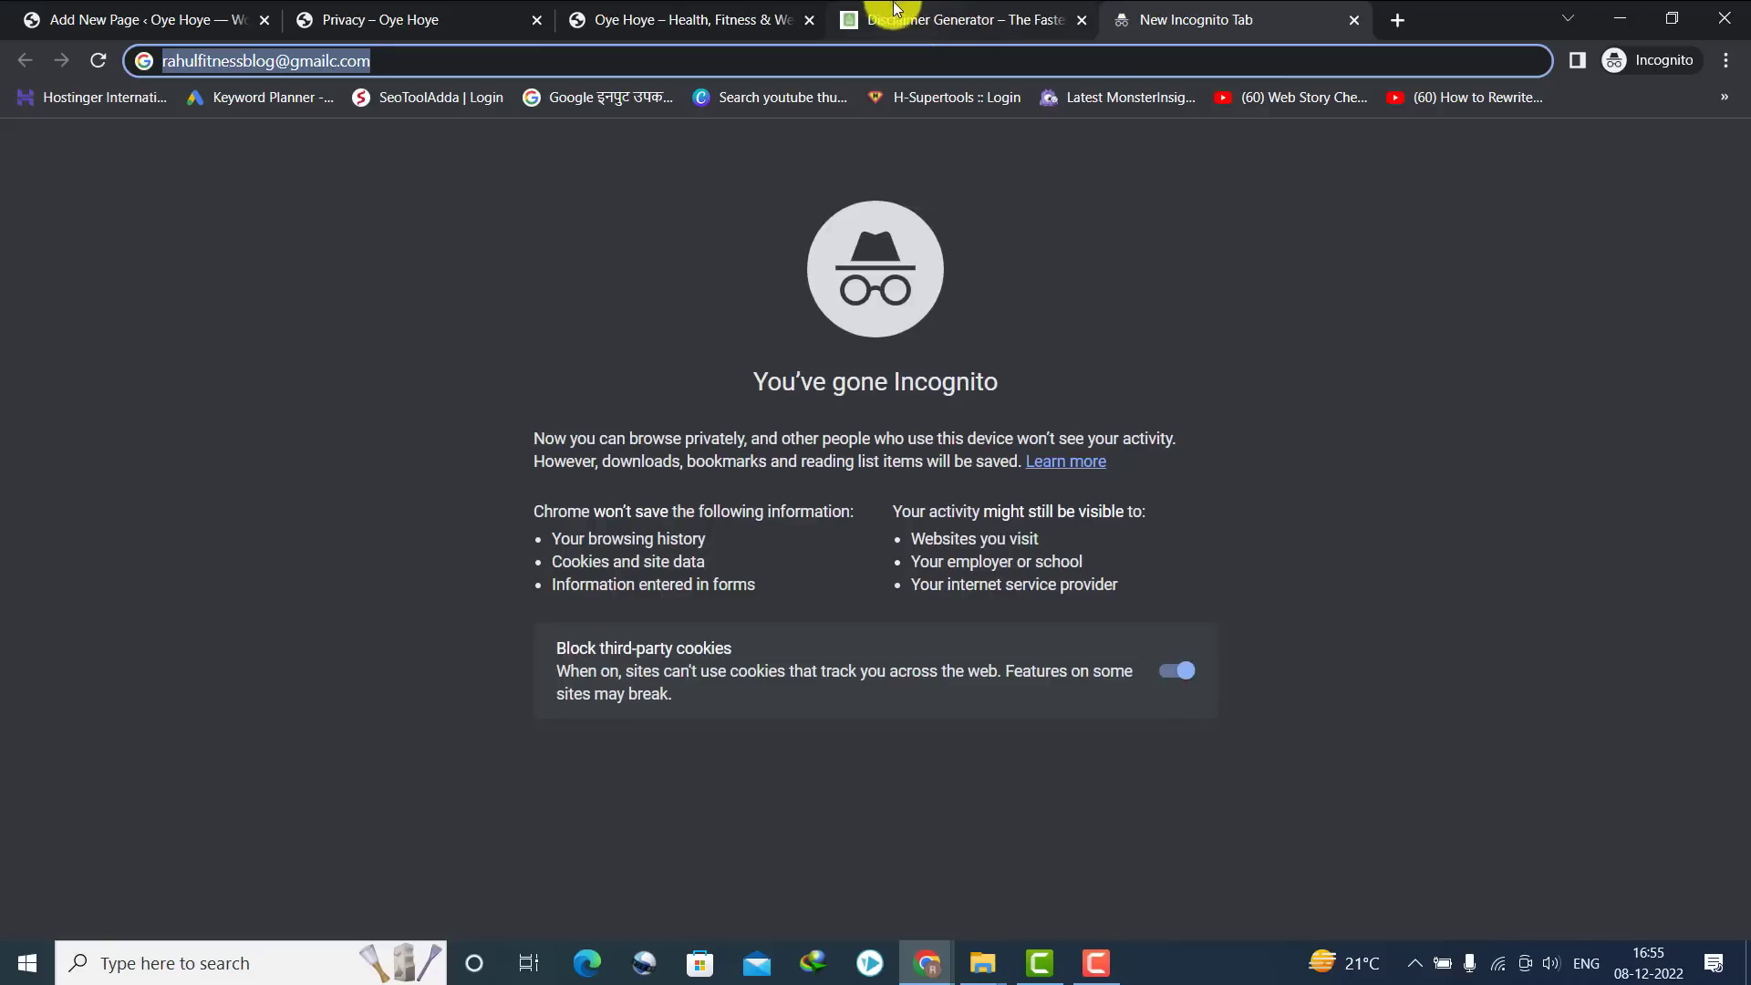
{"action": "left_click", "coordinate": [893, 16]}
{"action": "left_click", "coordinate": [1247, 499]}
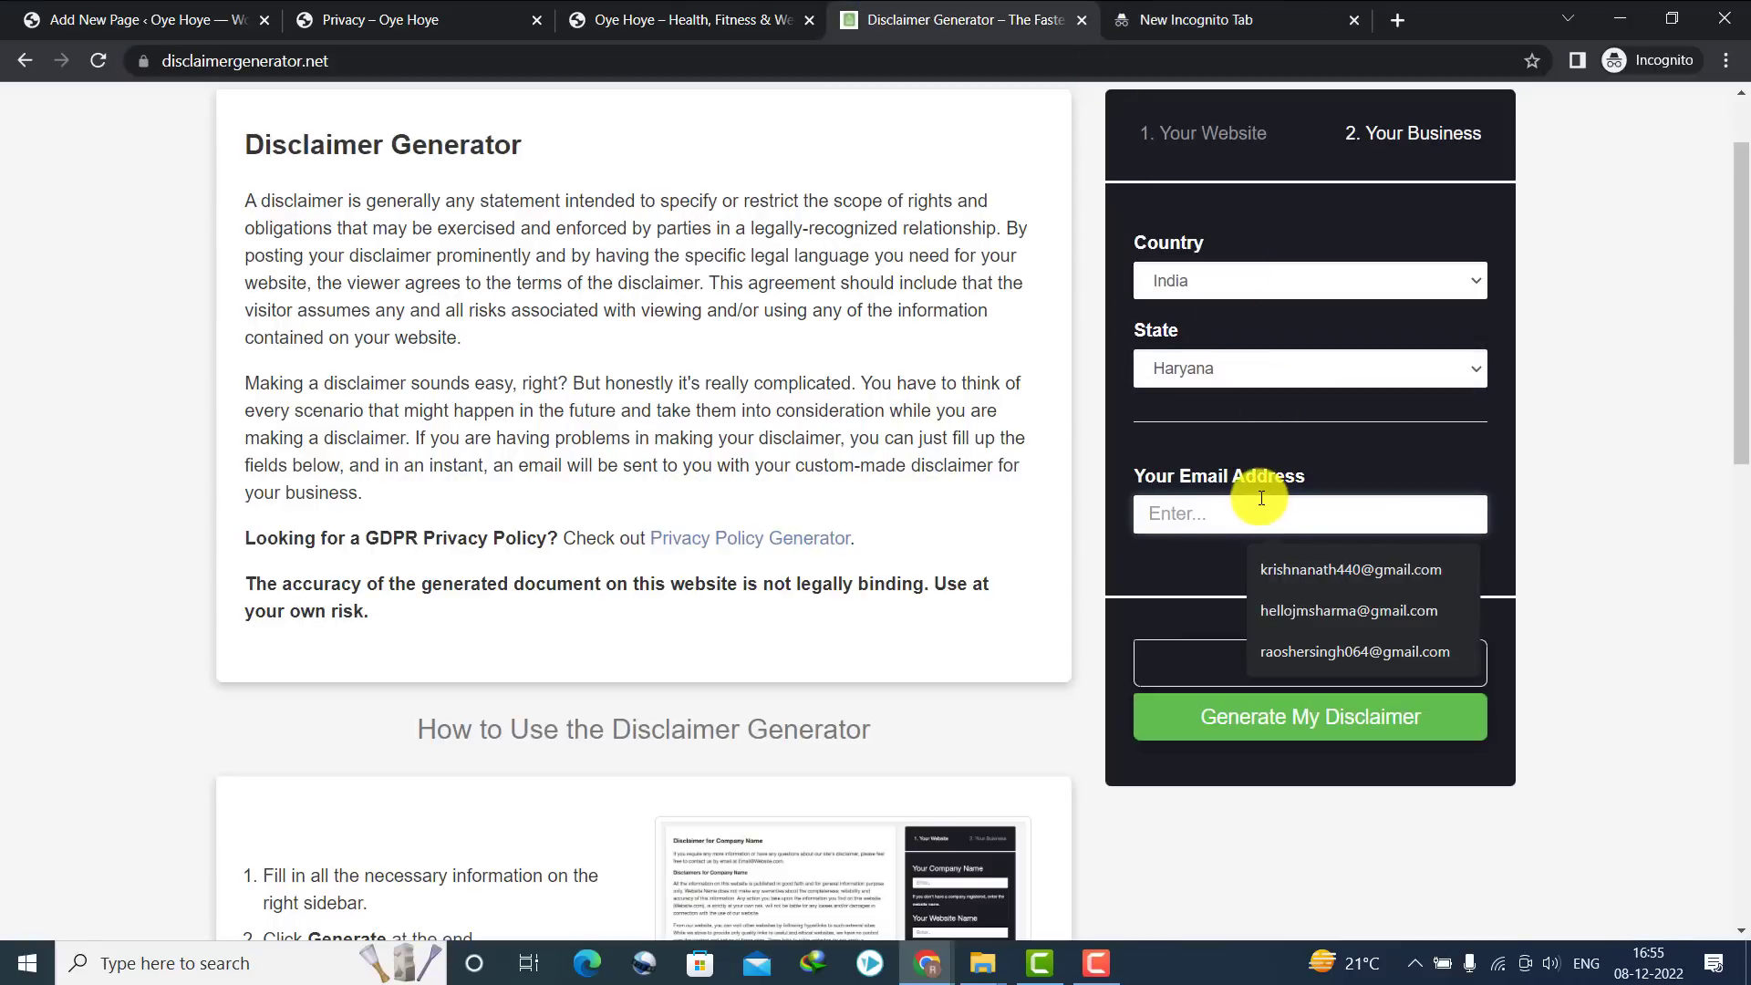
{"action": "left_click", "coordinate": [1245, 651]}
{"action": "left_click", "coordinate": [1222, 713]}
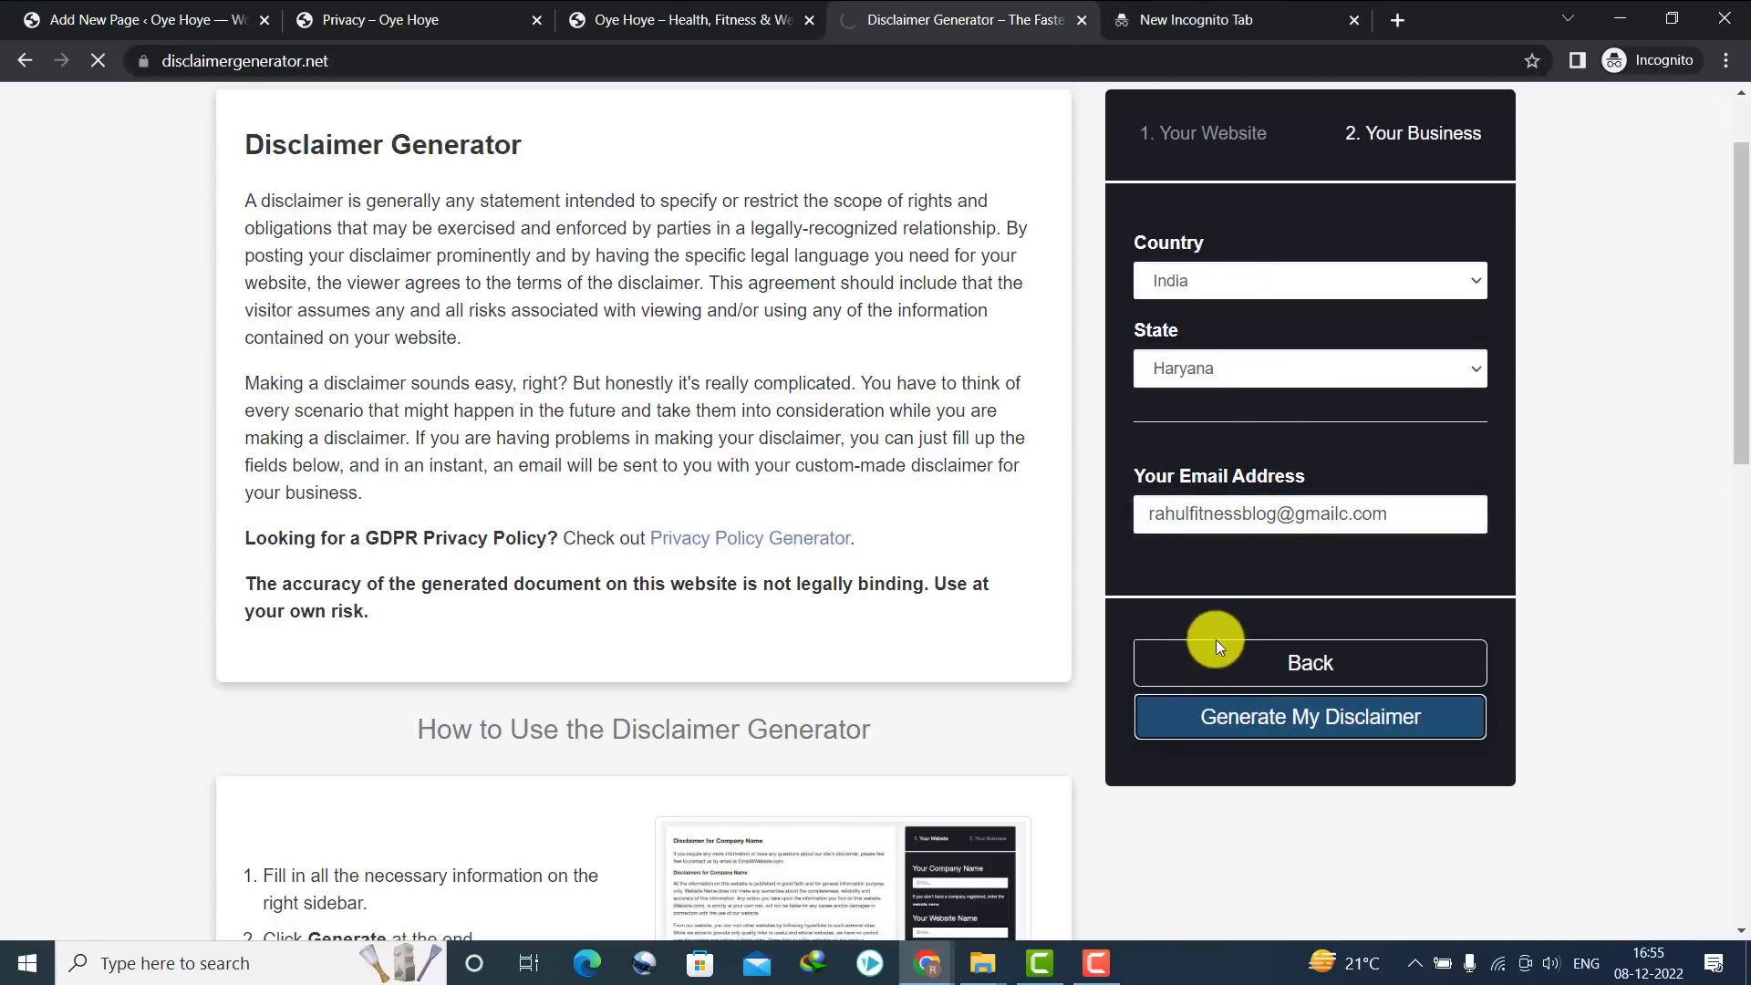
Copy the generated disclaimer HTML and return to the DISCLAIMER editor, closing the Privacy tab
{"action": "scroll", "coordinate": [1730, 261], "scroll_direction": "down", "scroll_amount": 3}
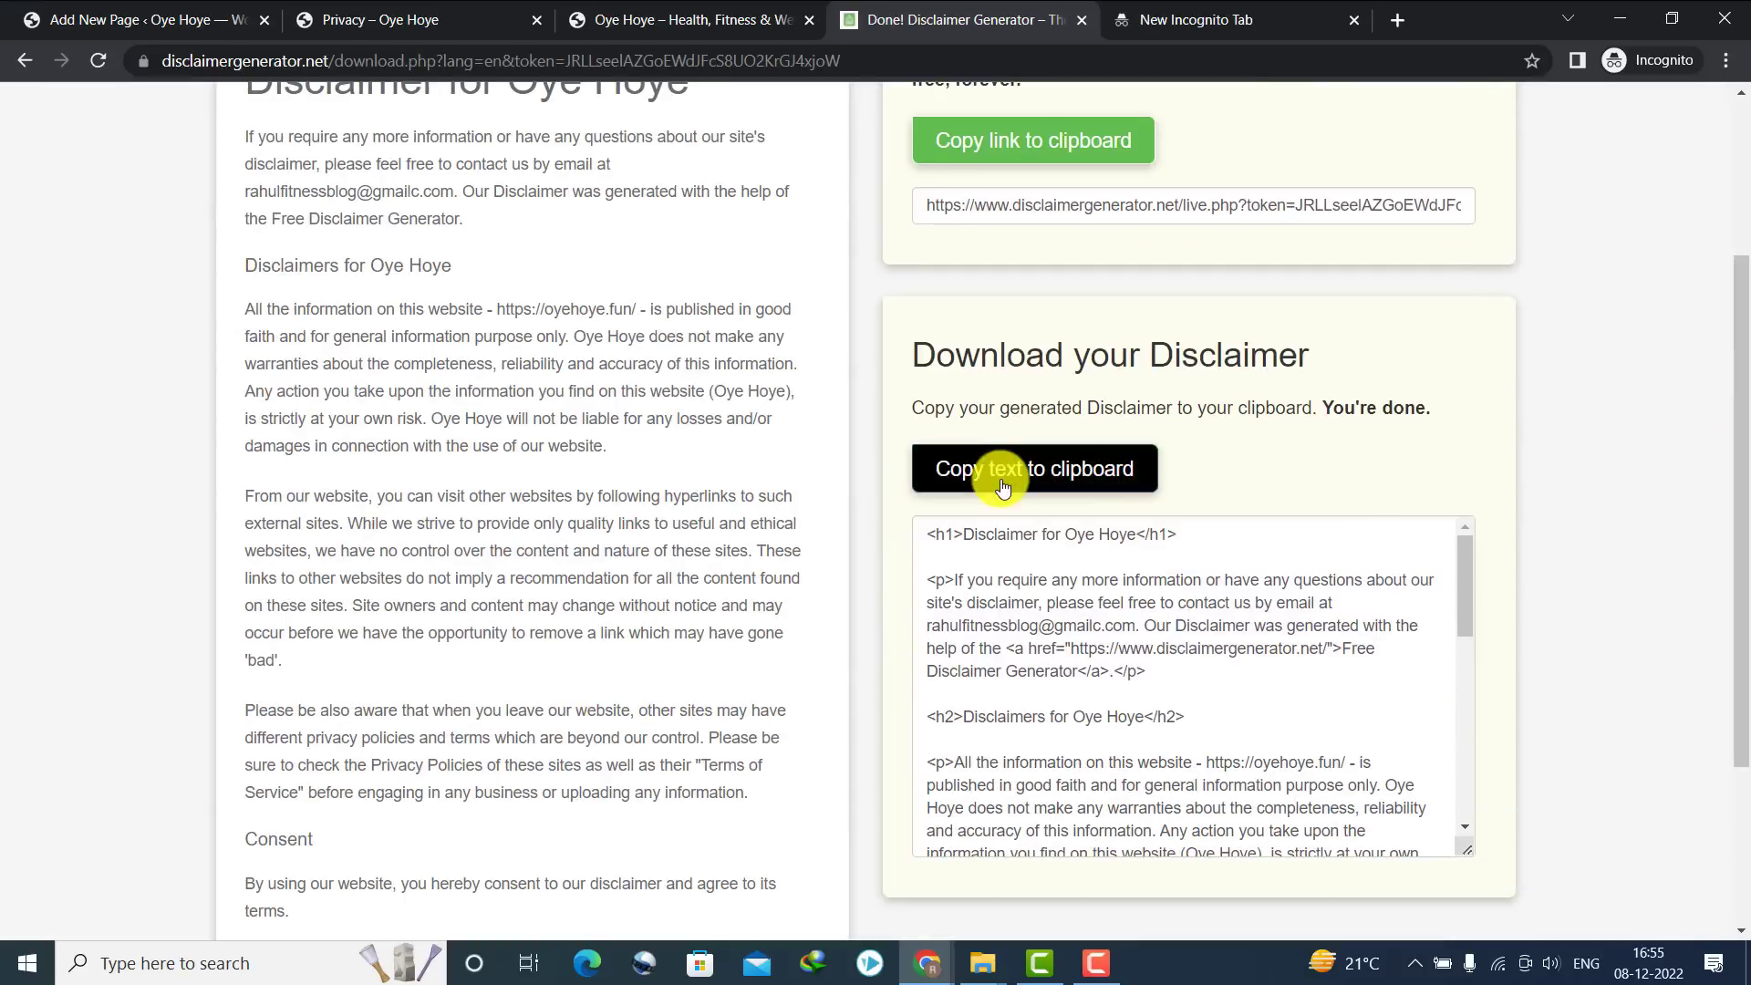
{"action": "left_click", "coordinate": [993, 468]}
{"action": "left_click", "coordinate": [312, 11]}
{"action": "left_click", "coordinate": [290, 12]}
{"action": "left_click", "coordinate": [537, 20]}
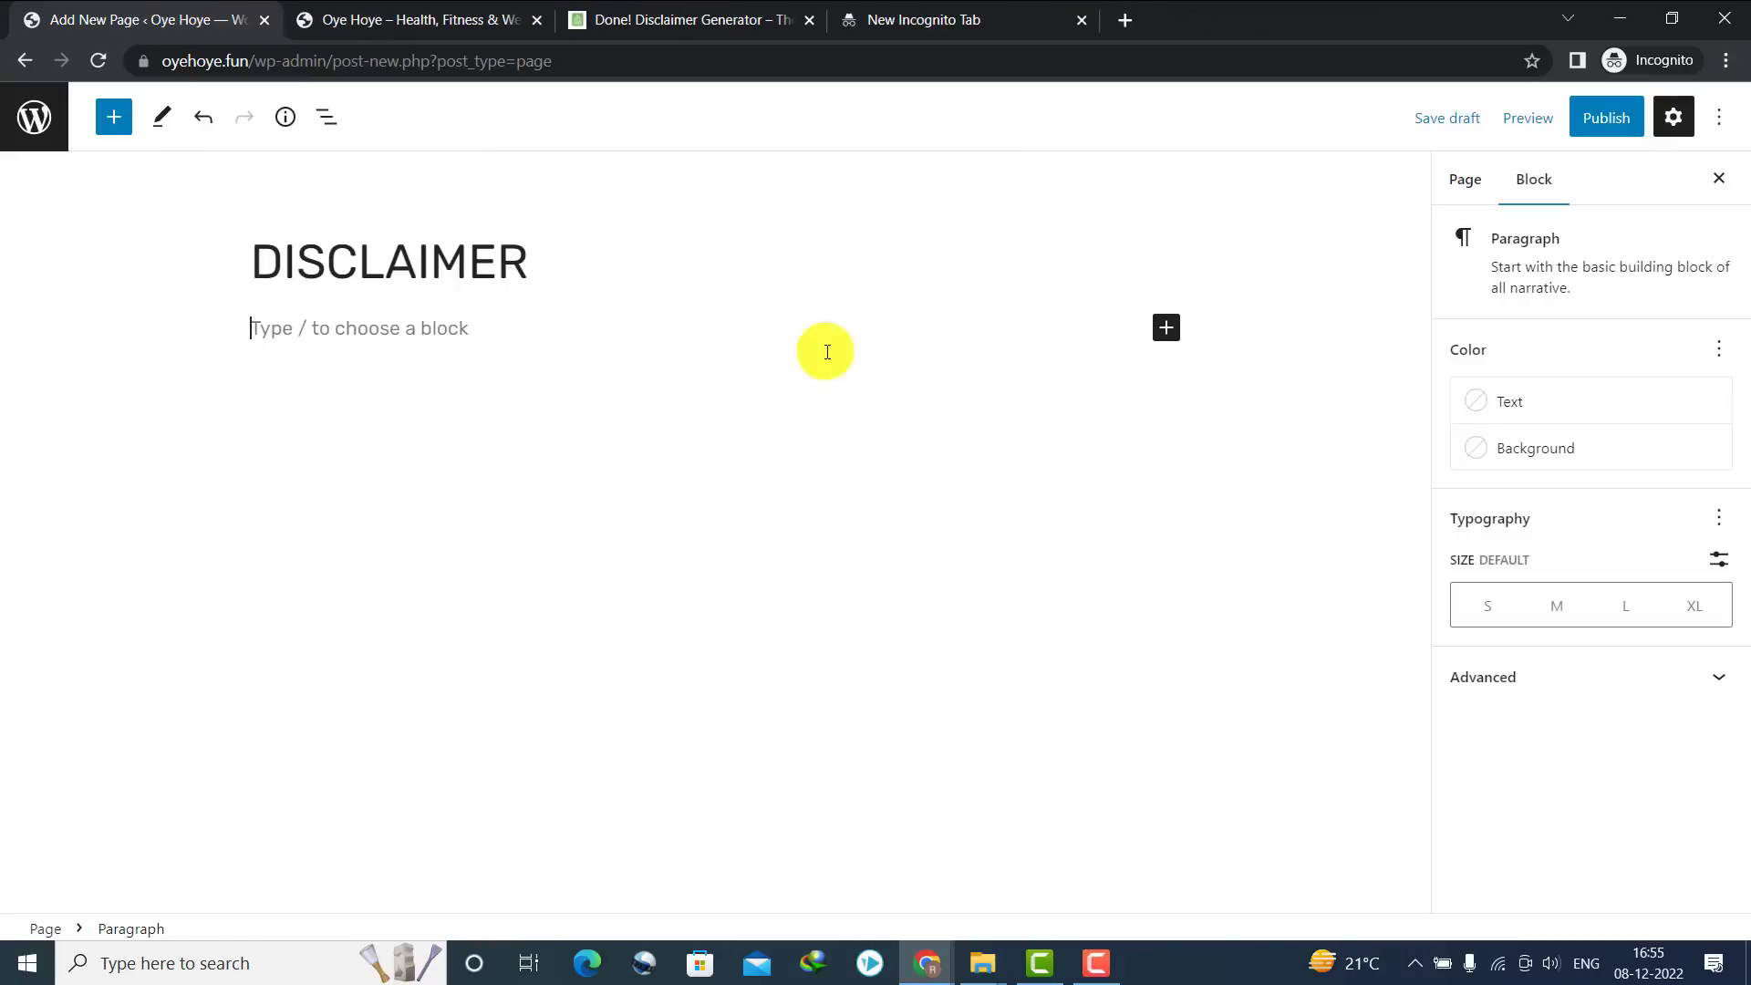
Paste the disclaimer HTML into a Custom HTML block and delete its duplicate heading line
{"action": "left_click", "coordinate": [1165, 329]}
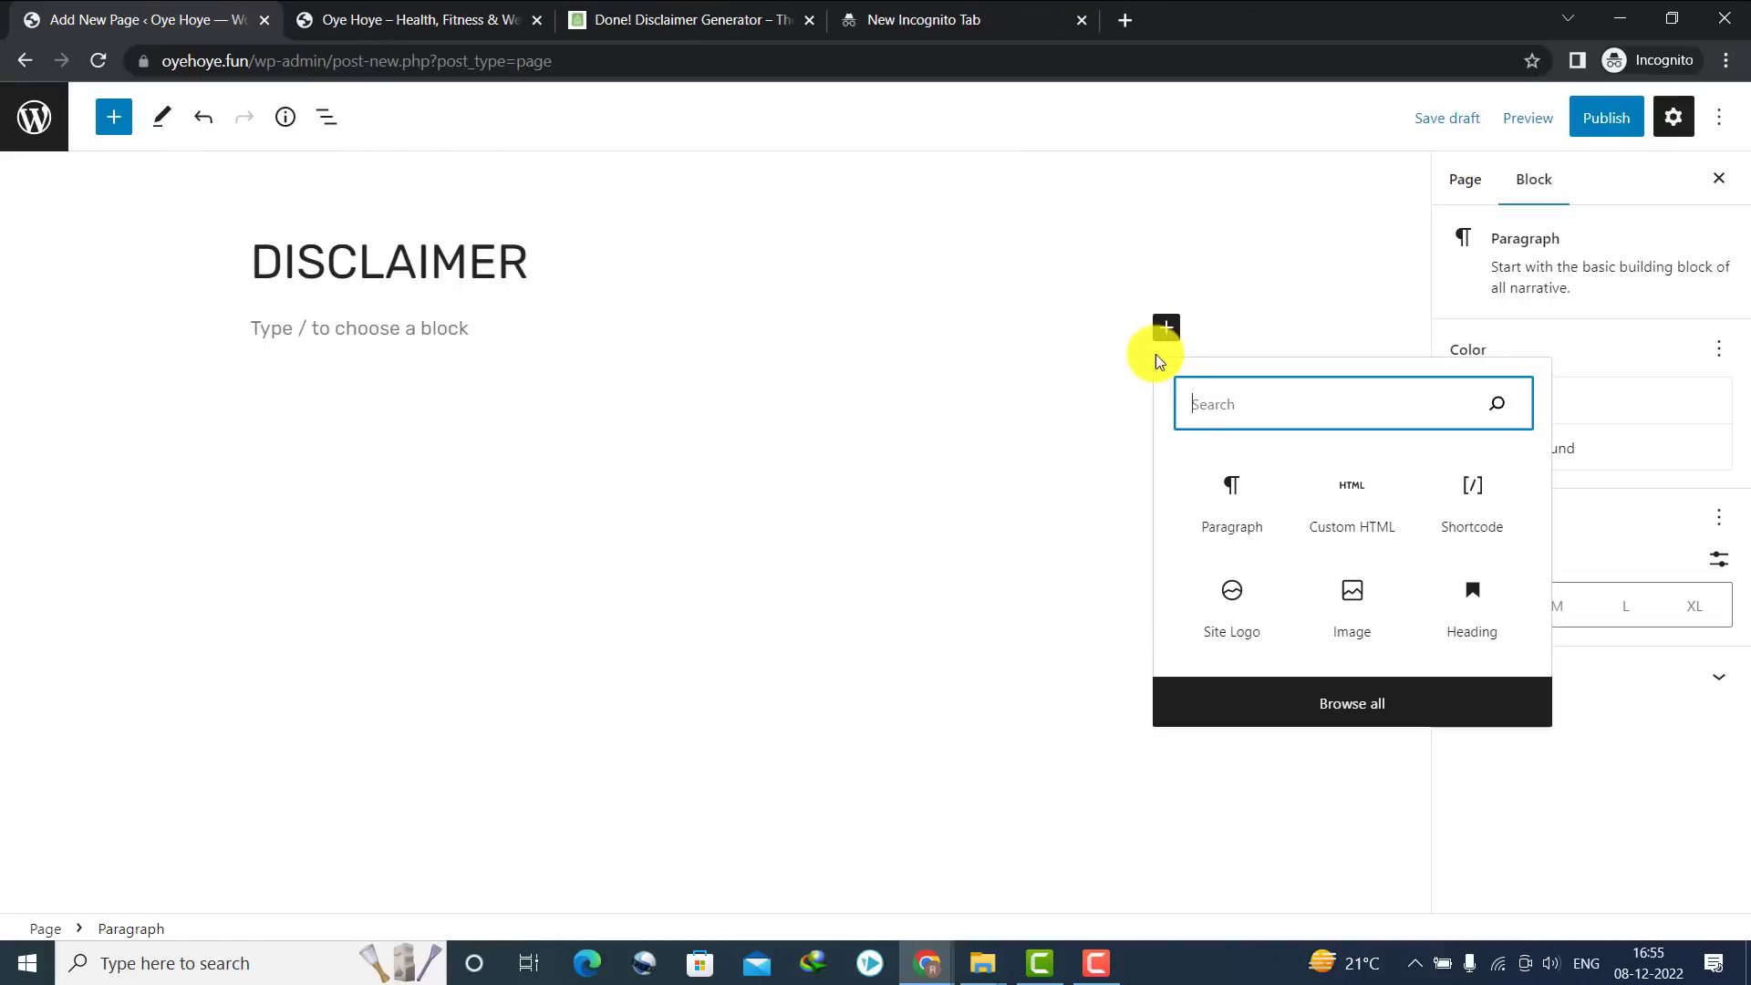
{"action": "left_click", "coordinate": [1350, 501]}
{"action": "key", "text": "ctrl+v"}
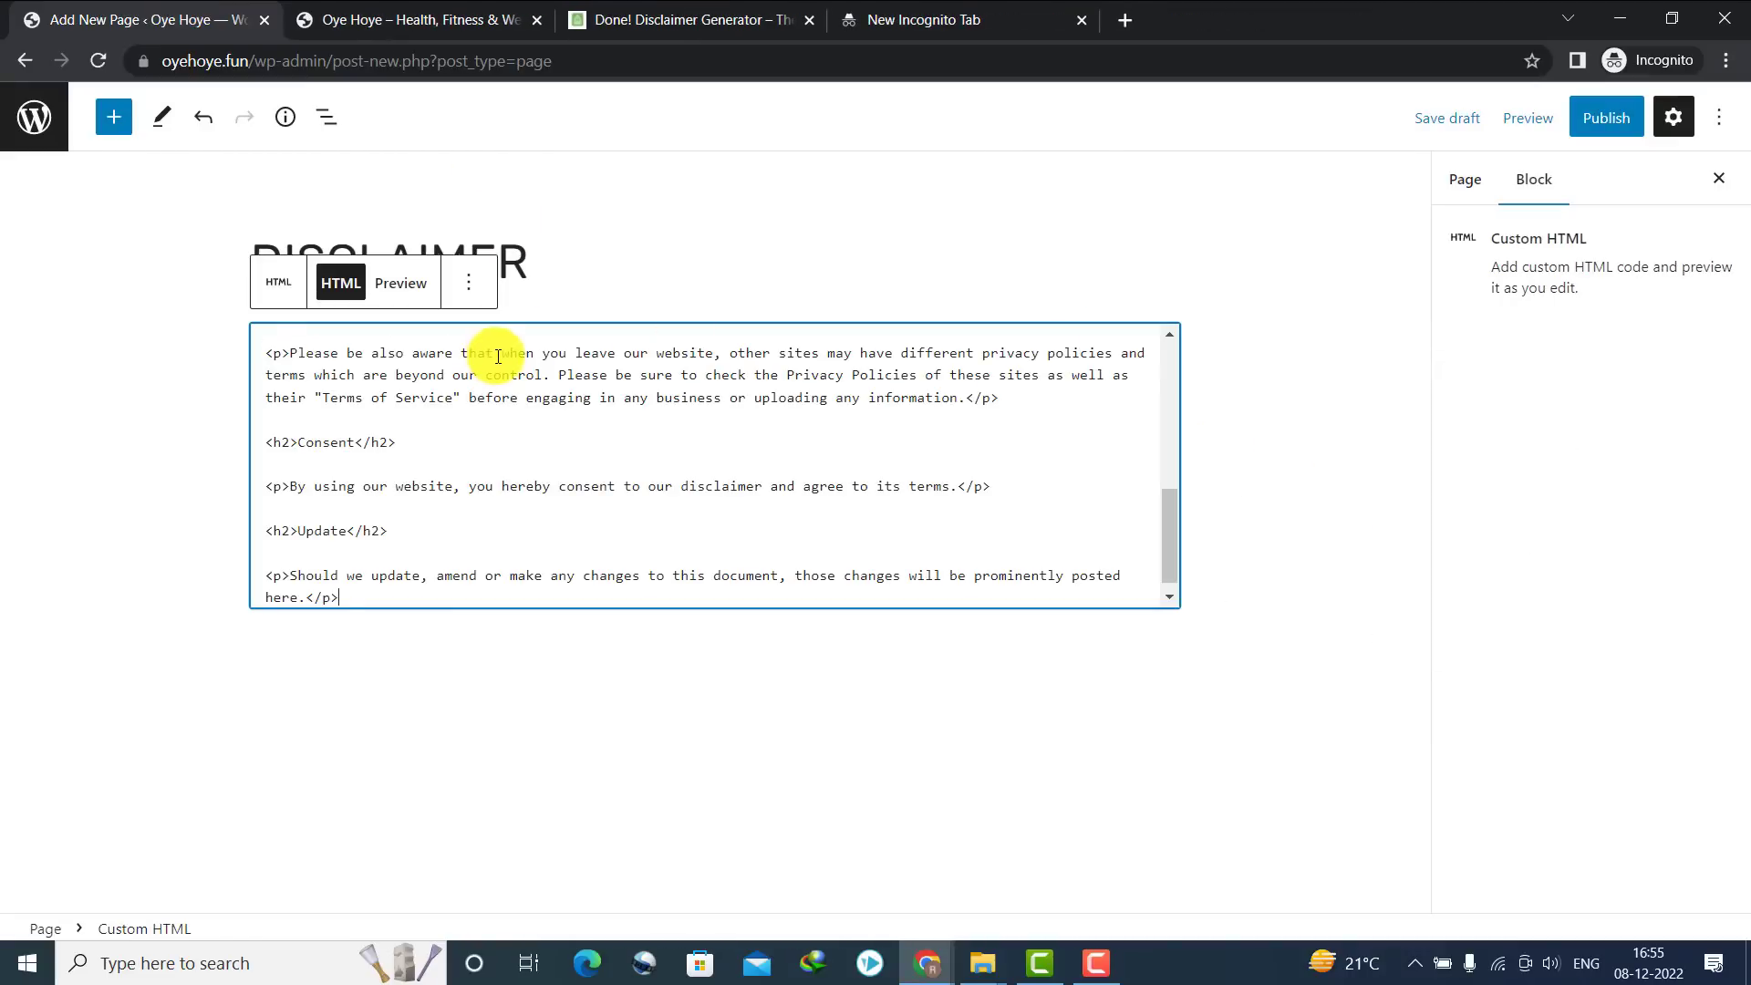
{"action": "left_click_drag", "start_coordinate": [1173, 507], "coordinate": [1164, 277]}
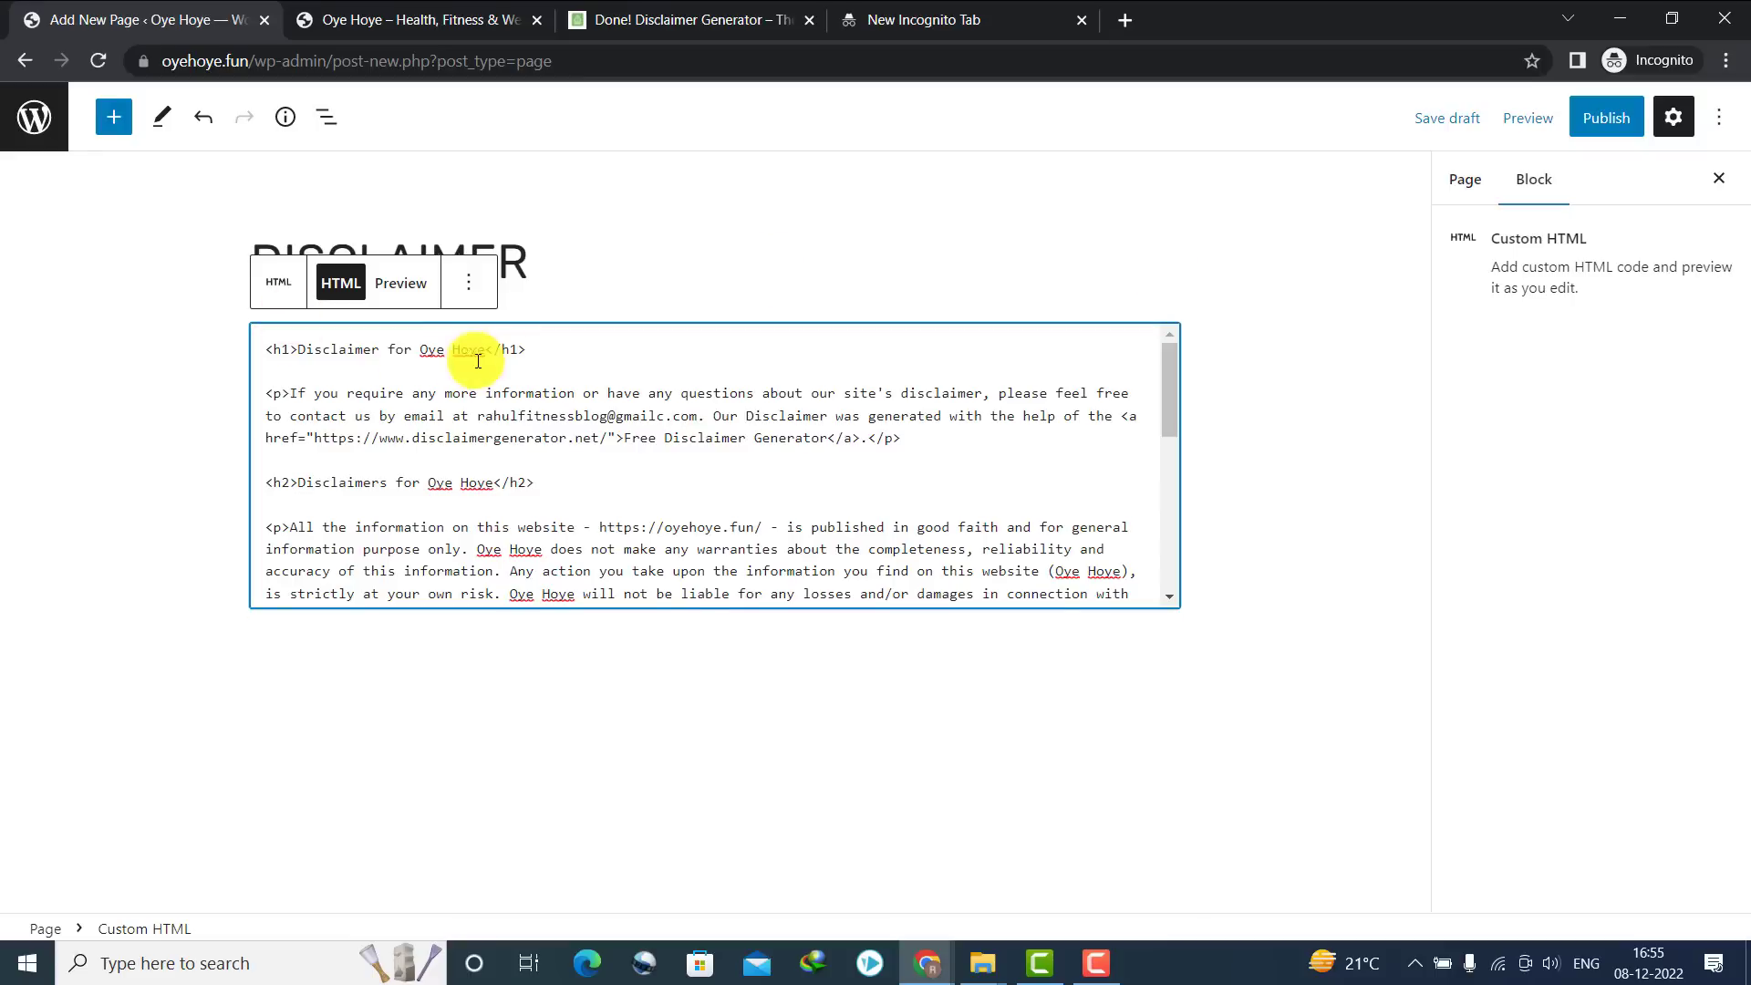
{"action": "left_click_drag", "start_coordinate": [574, 352], "coordinate": [217, 343]}
{"action": "key", "text": "Delete"}
{"action": "key", "text": "Delete"}
{"action": "key", "text": "Delete"}
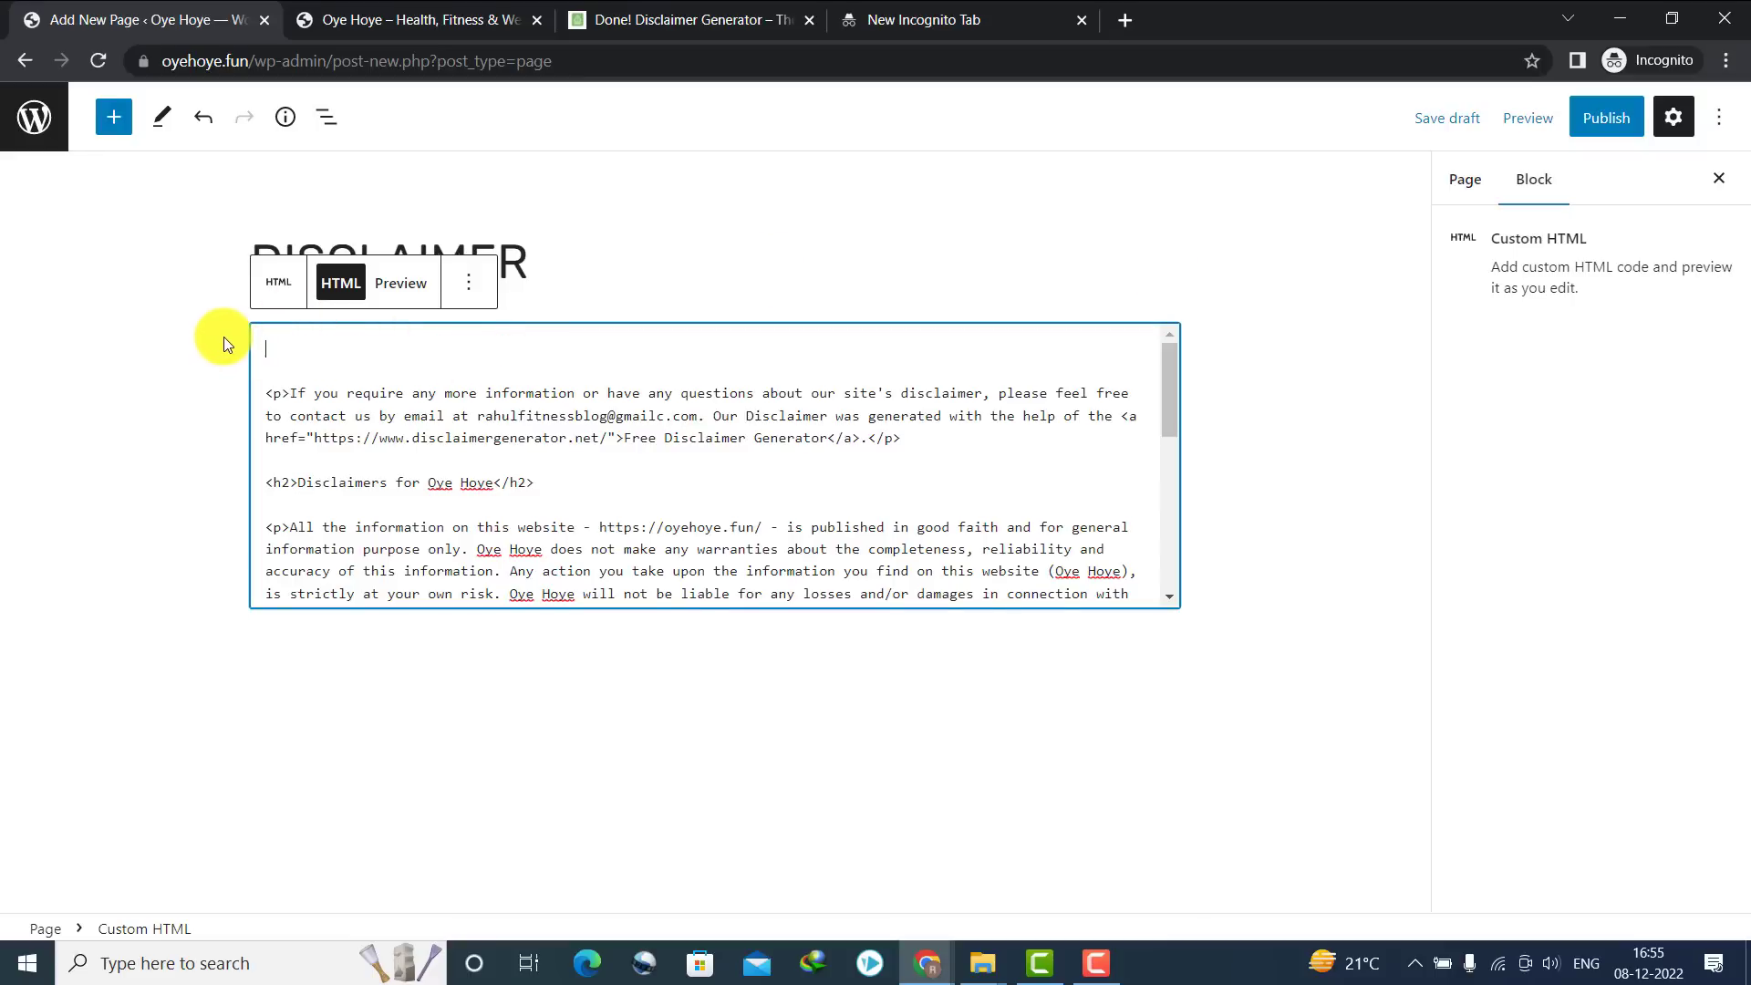
Publish the Disclaimer page and begin a new page titled TERMS
{"action": "left_click", "coordinate": [1606, 116]}
{"action": "left_click", "coordinate": [1507, 119]}
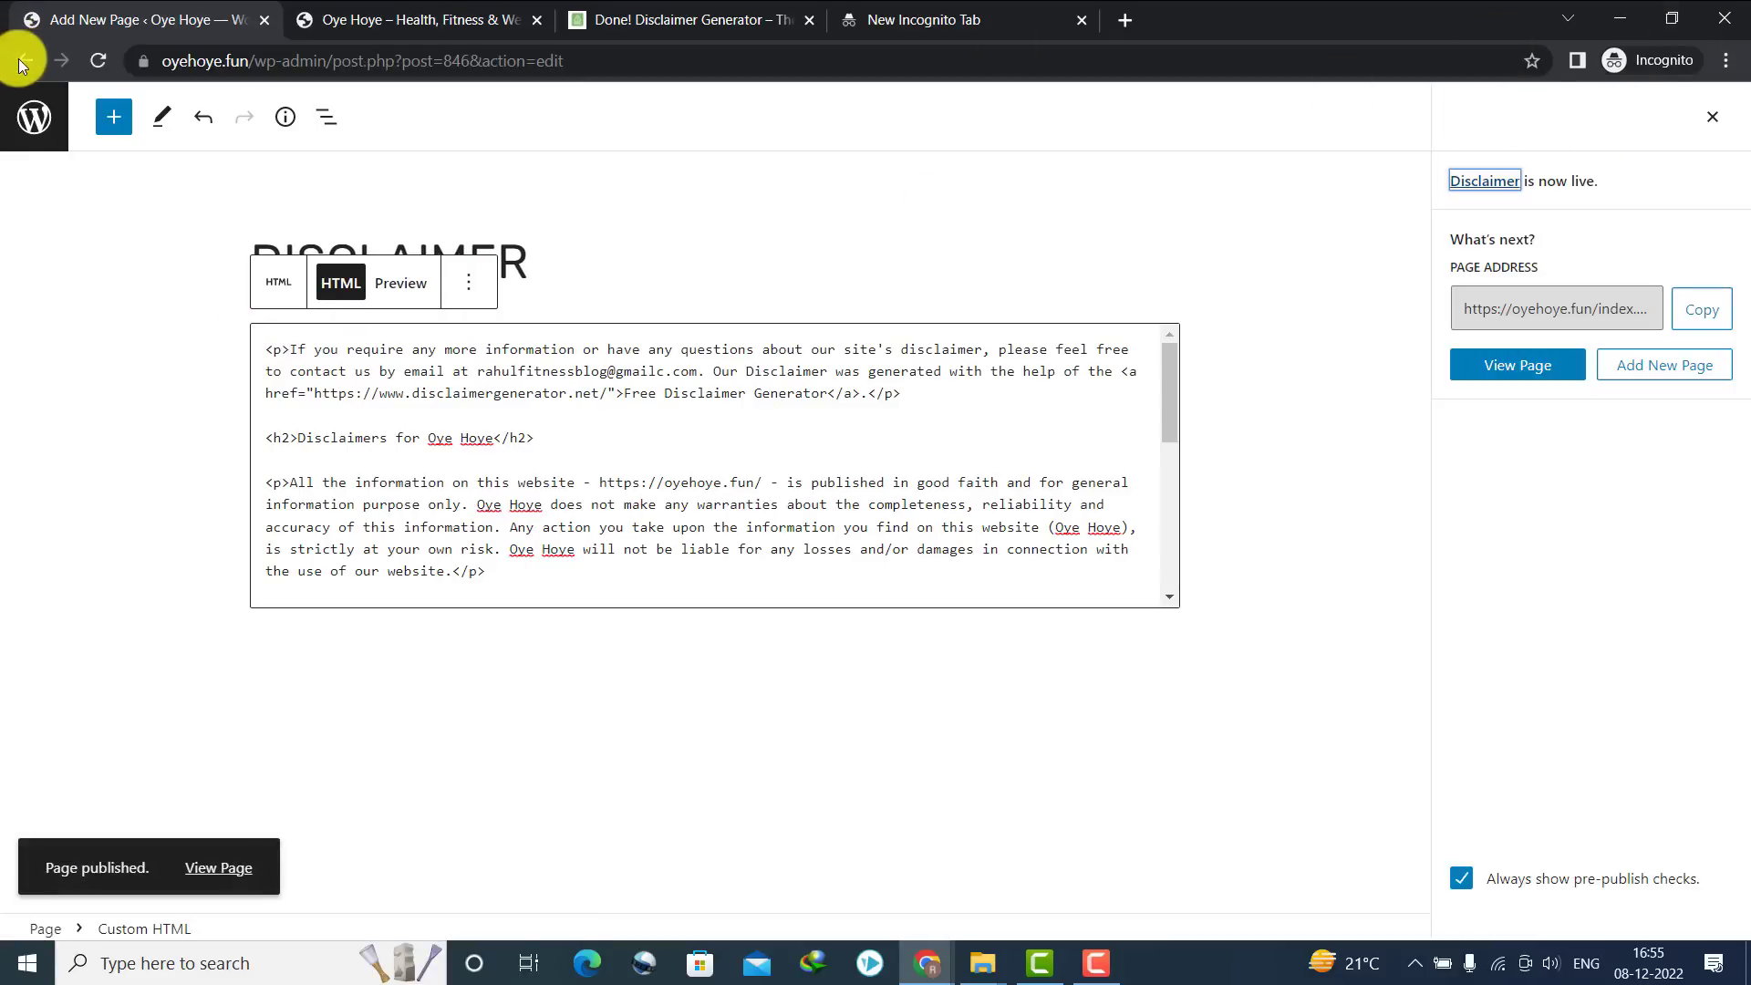
{"action": "left_click", "coordinate": [22, 62]}
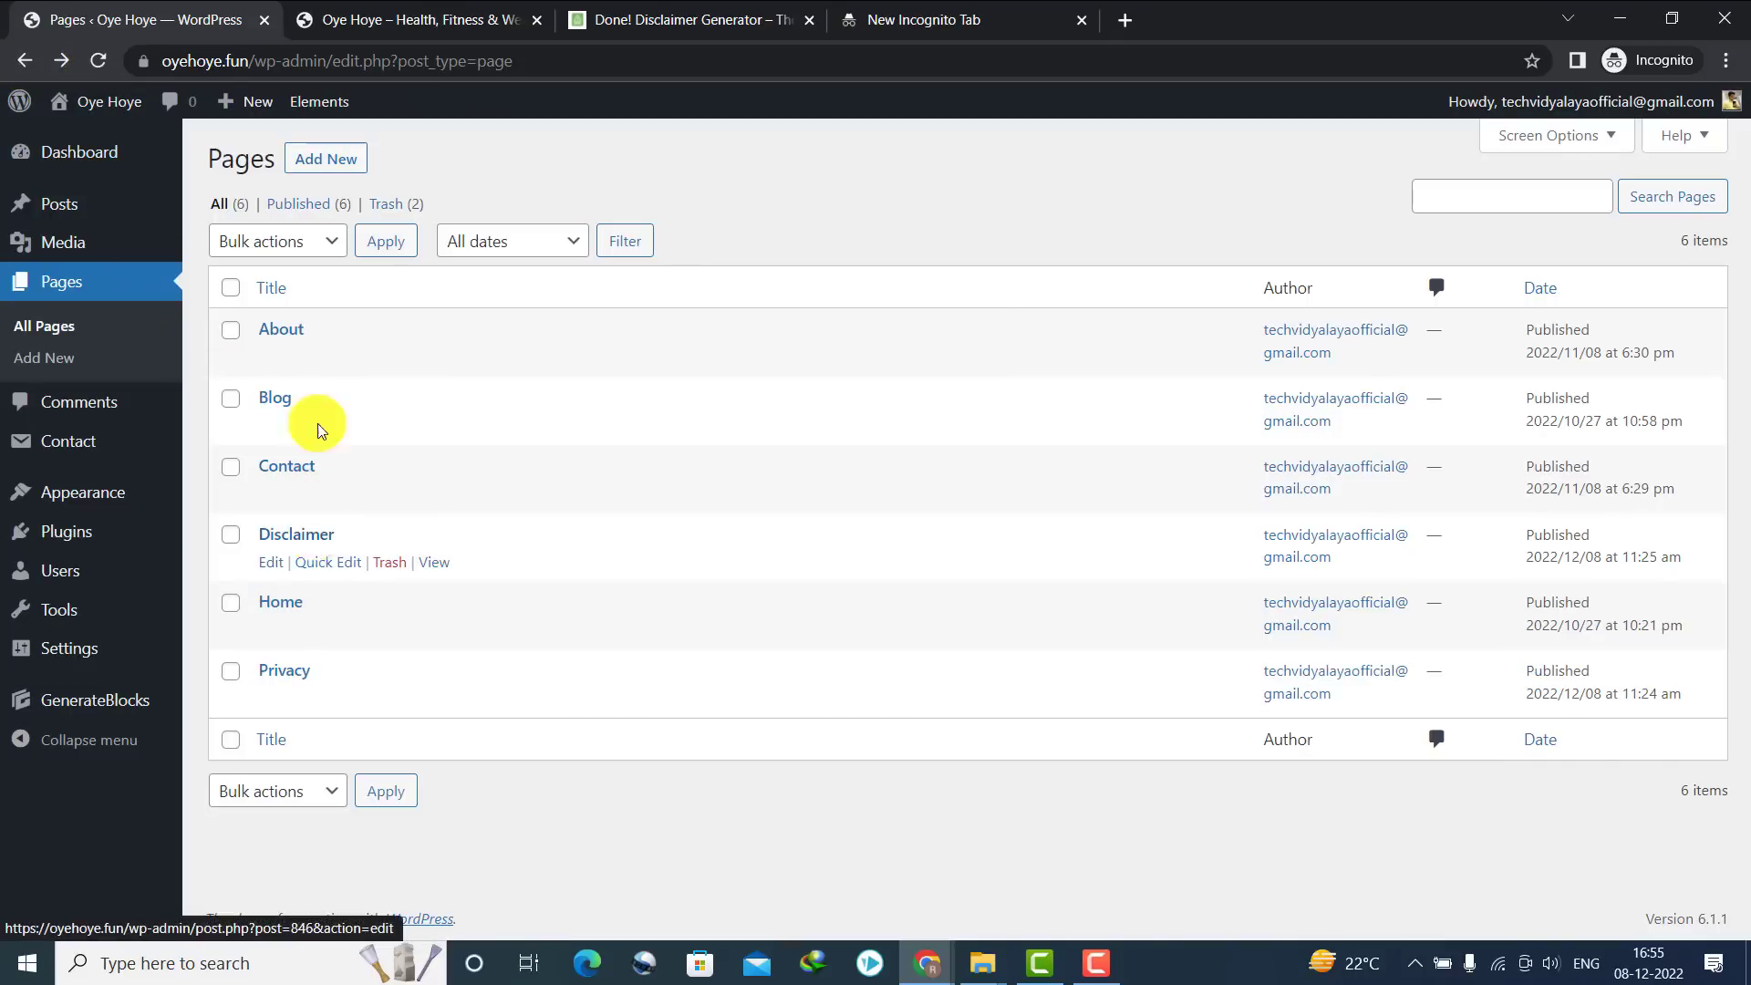
{"action": "left_click", "coordinate": [294, 173]}
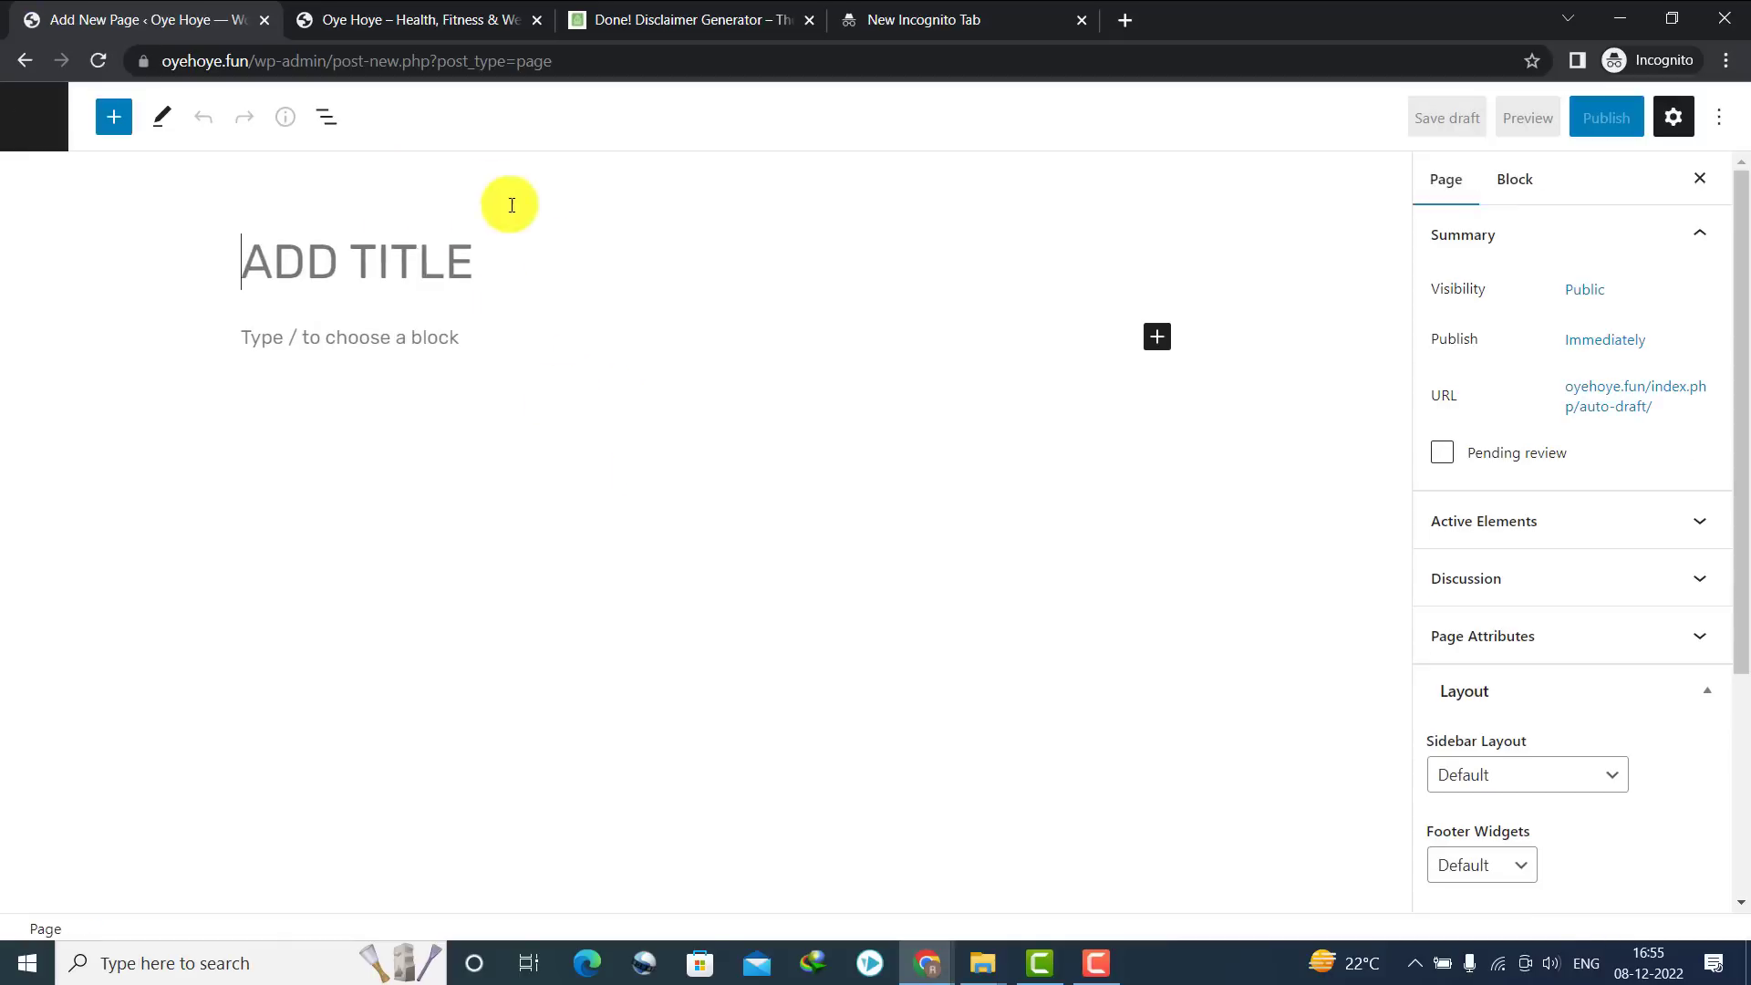
{"action": "type", "text": "TERMS"}
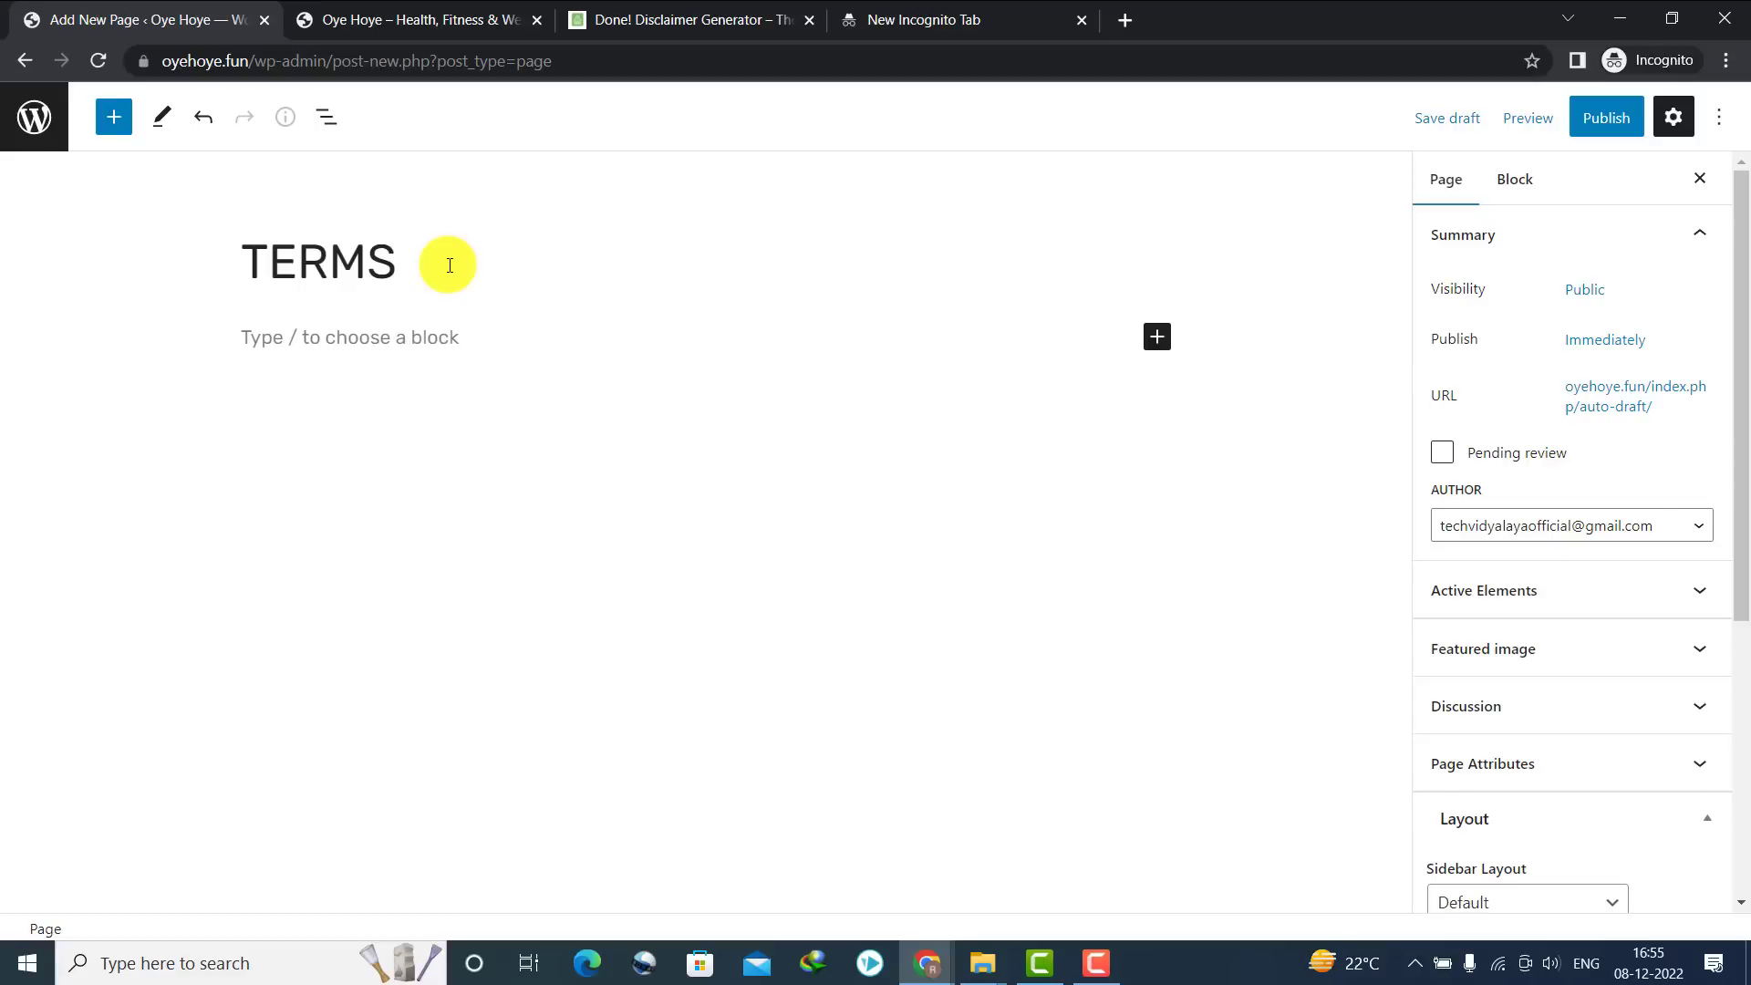
{"action": "left_click", "coordinate": [639, 18]}
Search Google for a terms and conditions generator and open termsandconditionsgenerator.com
{"action": "left_click", "coordinate": [631, 51]}
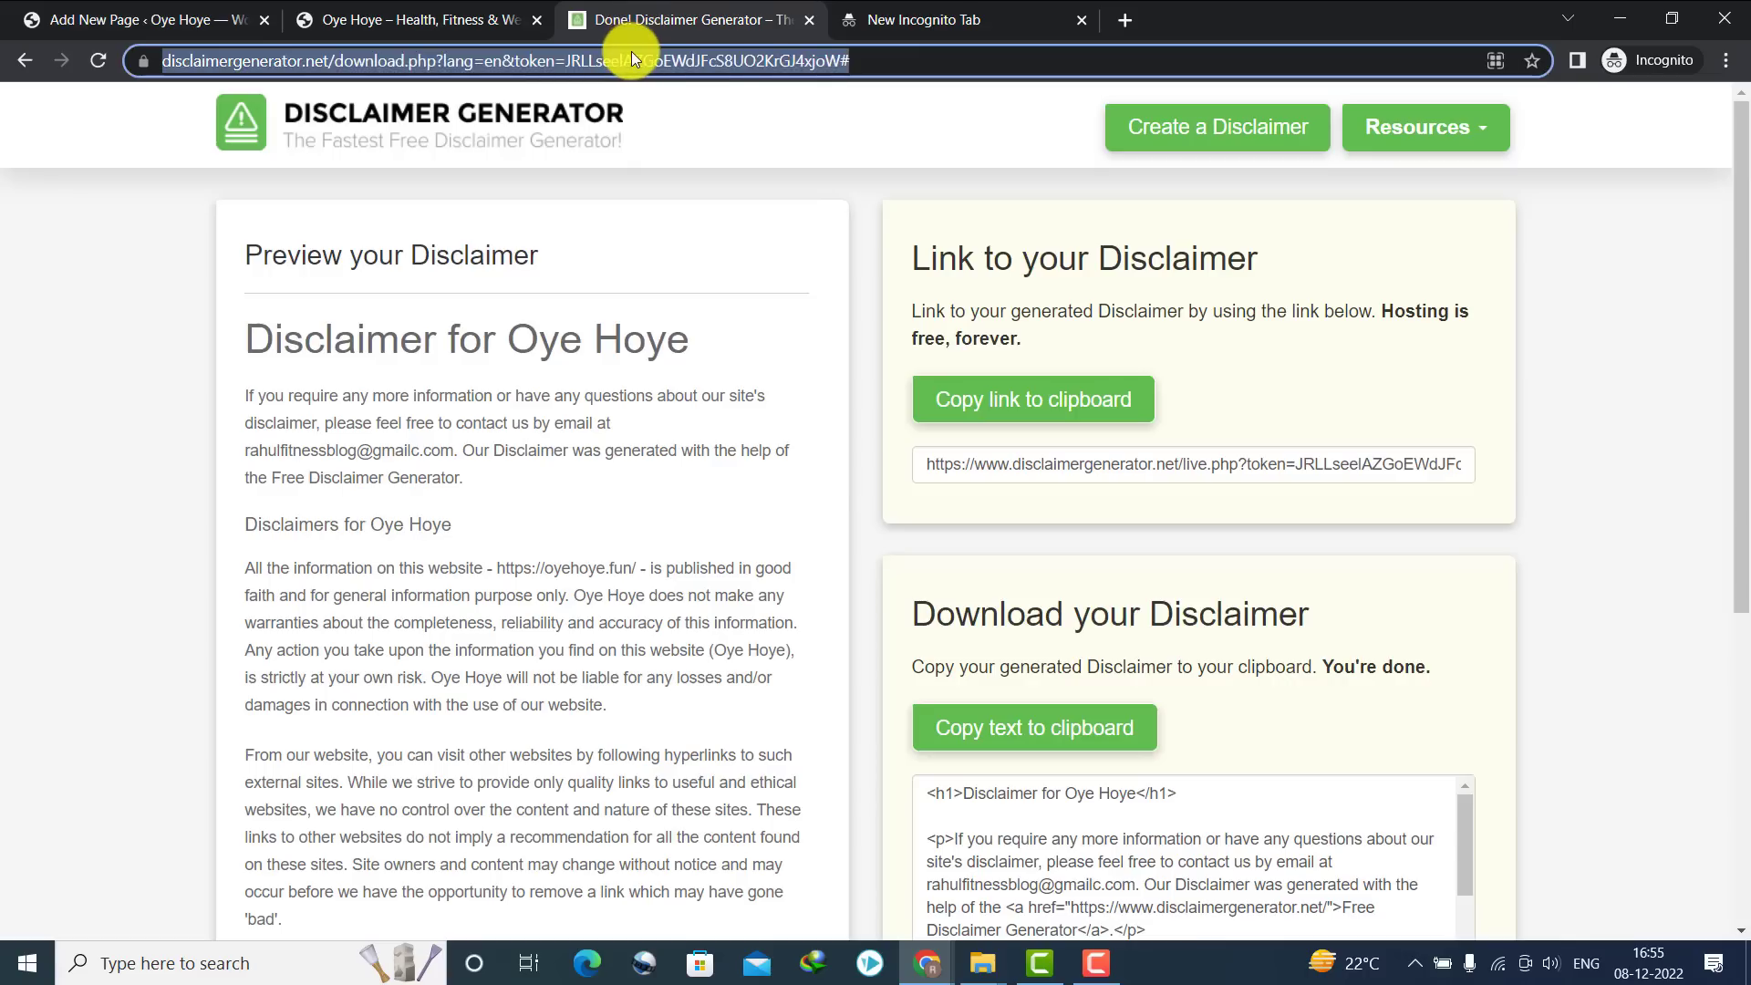
{"action": "type", "text": "genera"}
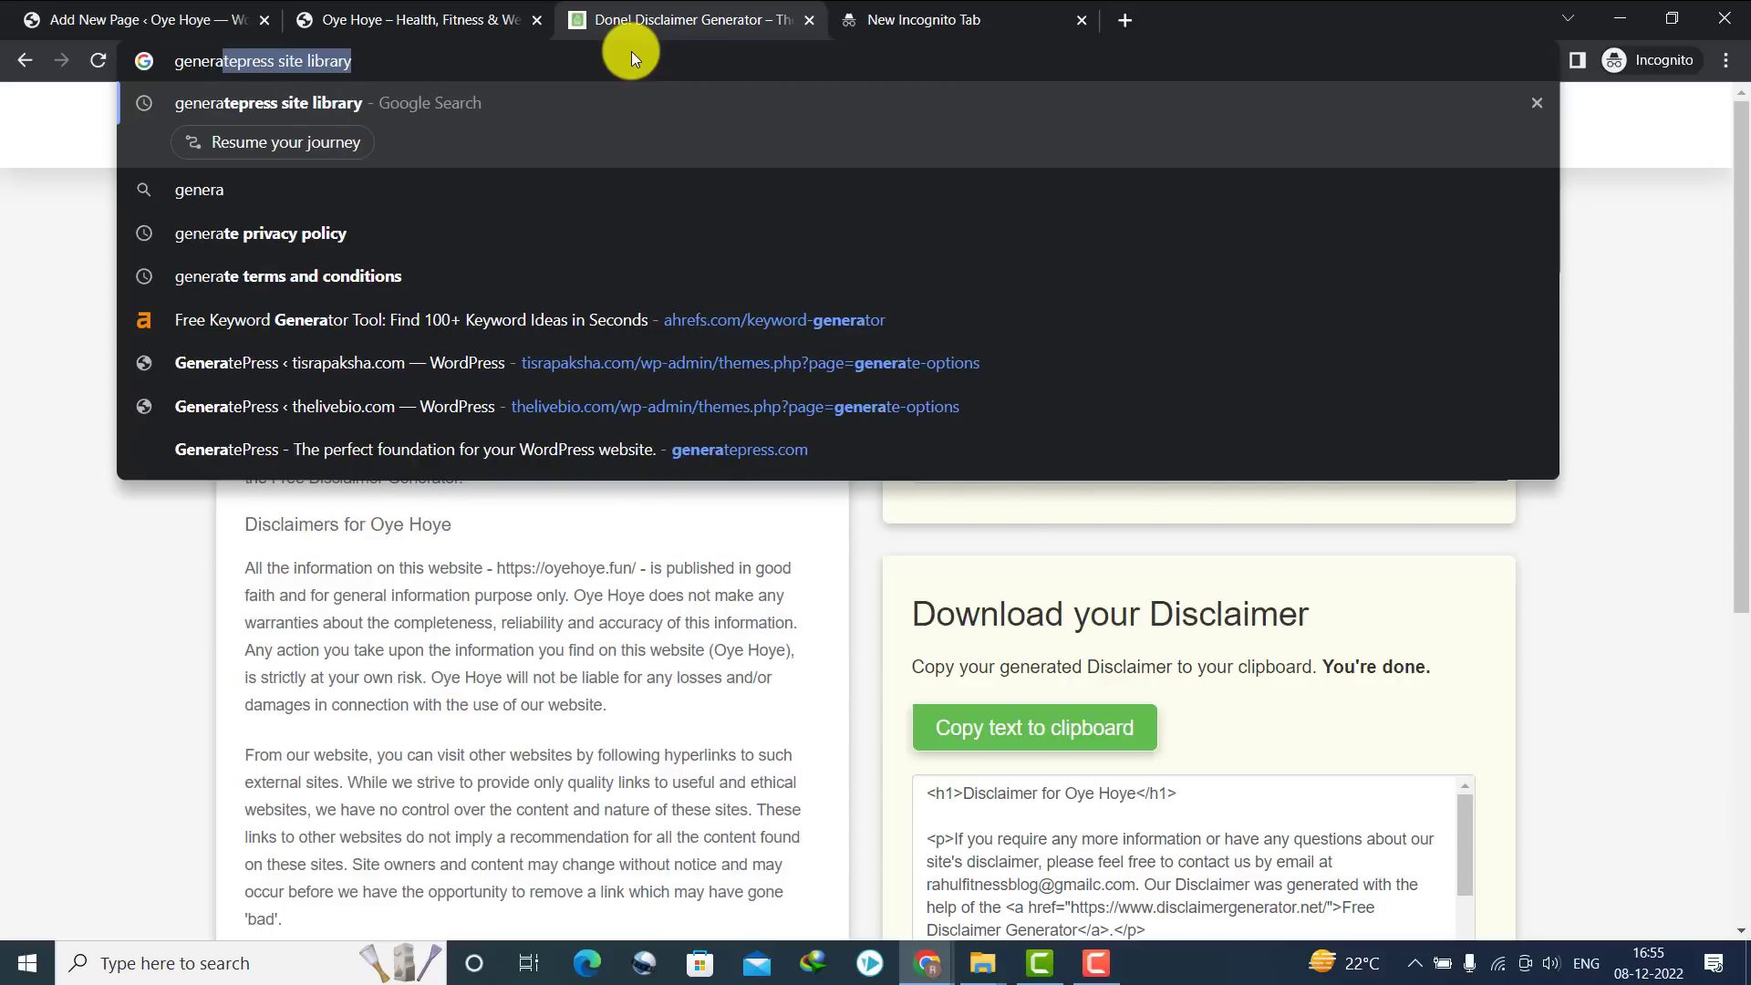
{"action": "type", "text": "rte terms and condition"}
{"action": "key", "text": "Return"}
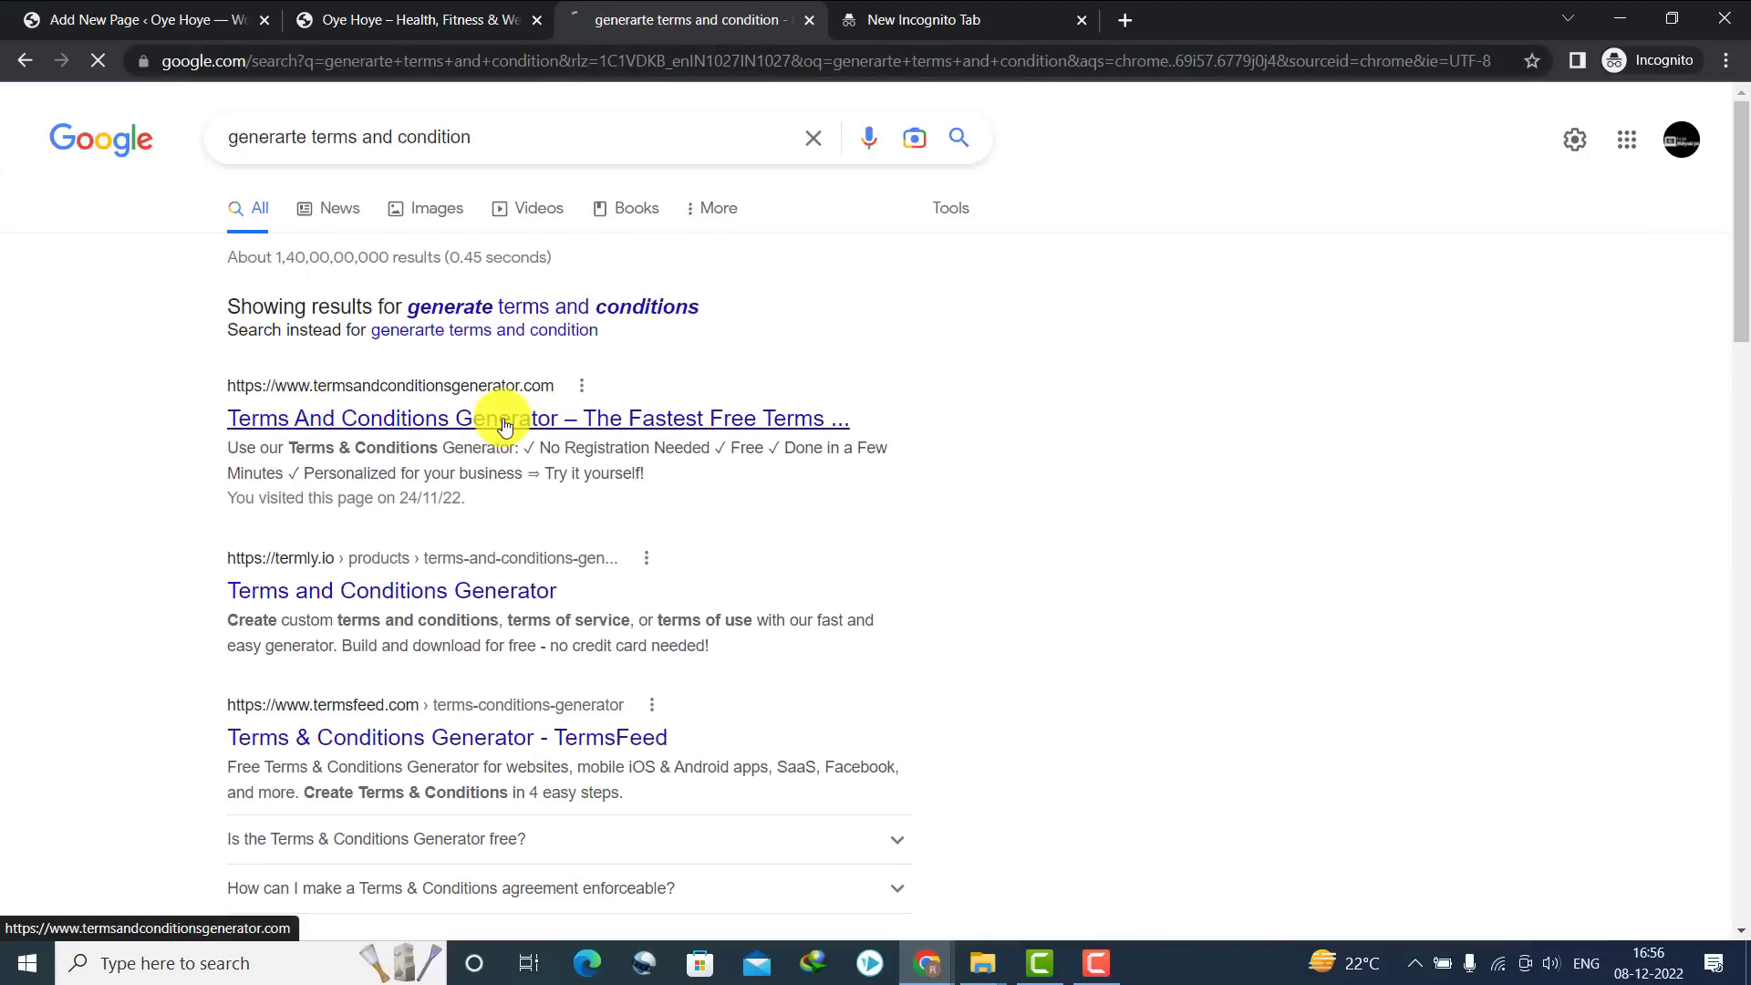
{"action": "left_click", "coordinate": [506, 427]}
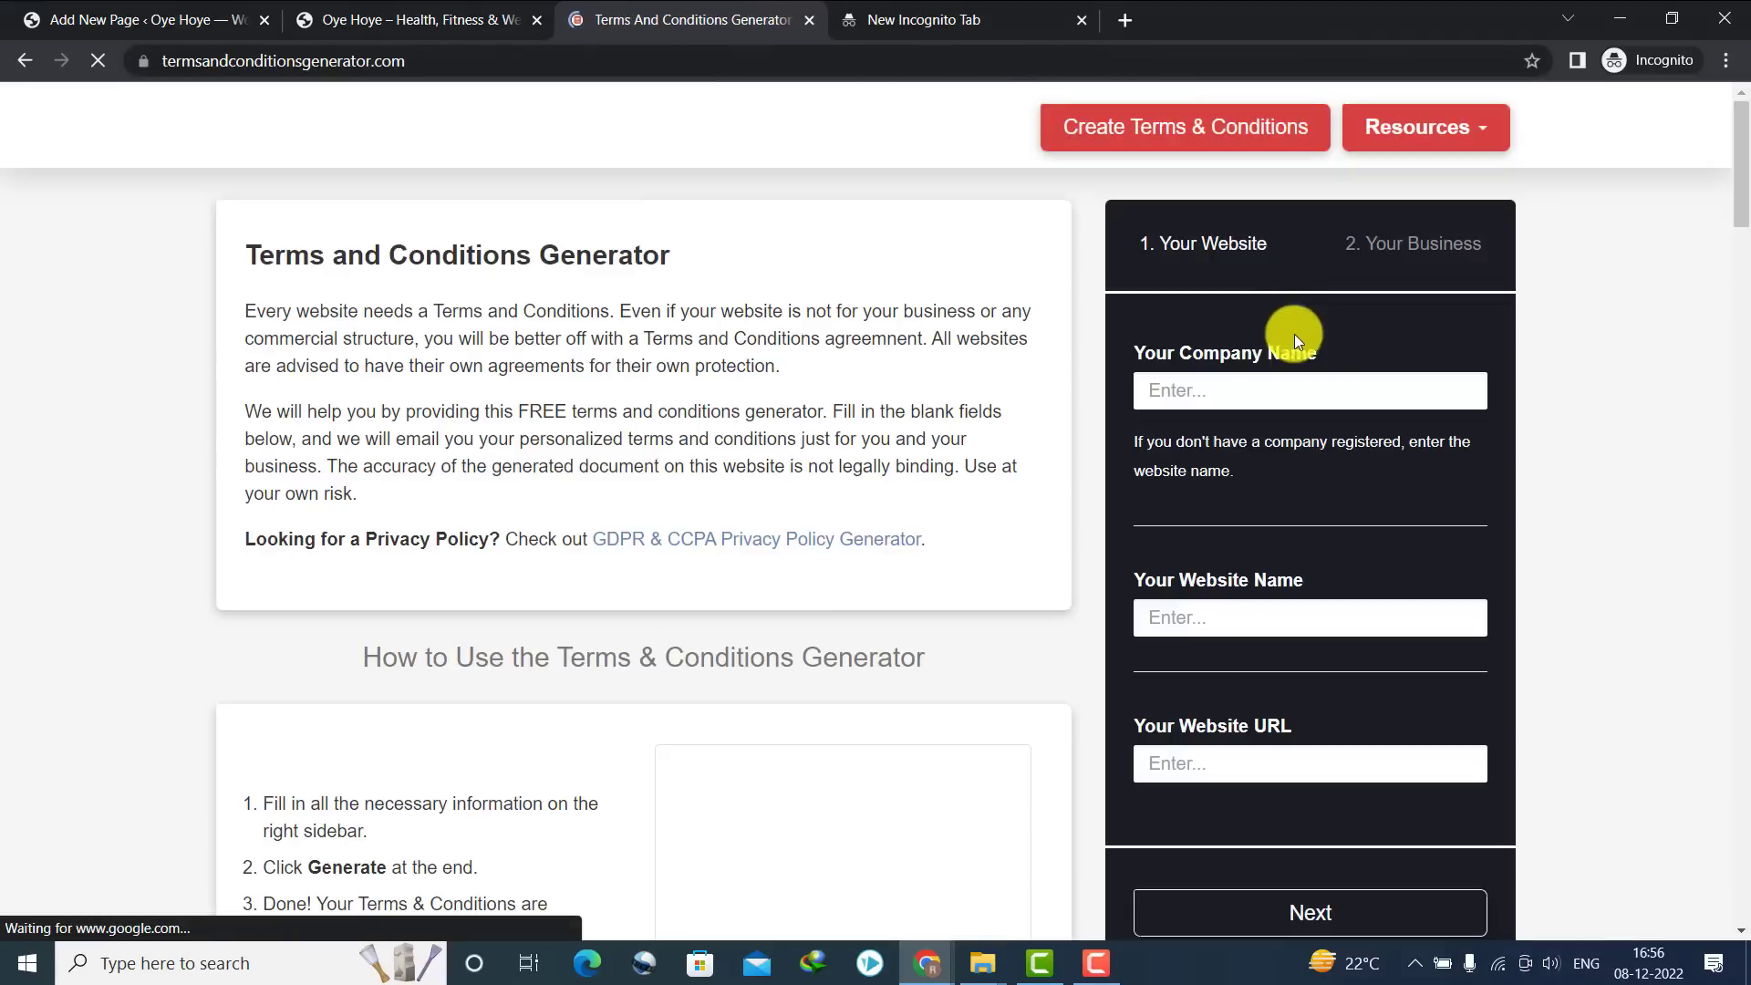
Enter 'Oye HOye' as the company and website name, plus the site URL, in the generator
{"action": "left_click", "coordinate": [1290, 389]}
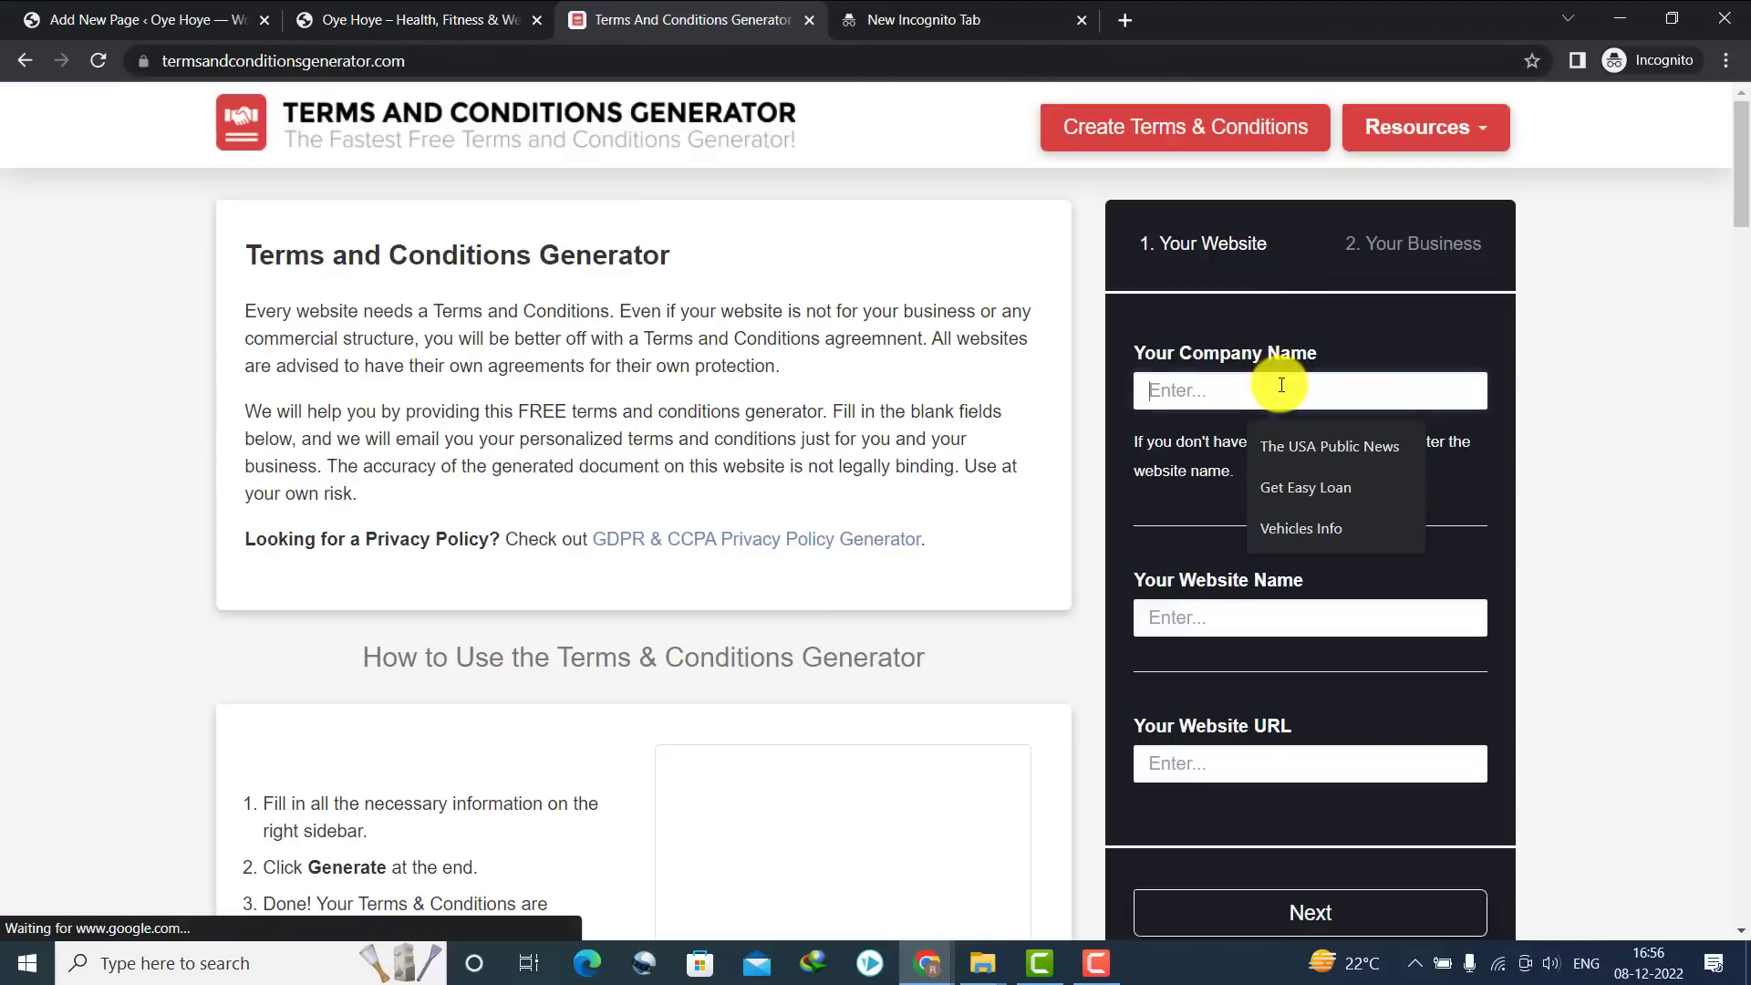
{"action": "type", "text": "Oye HOye"}
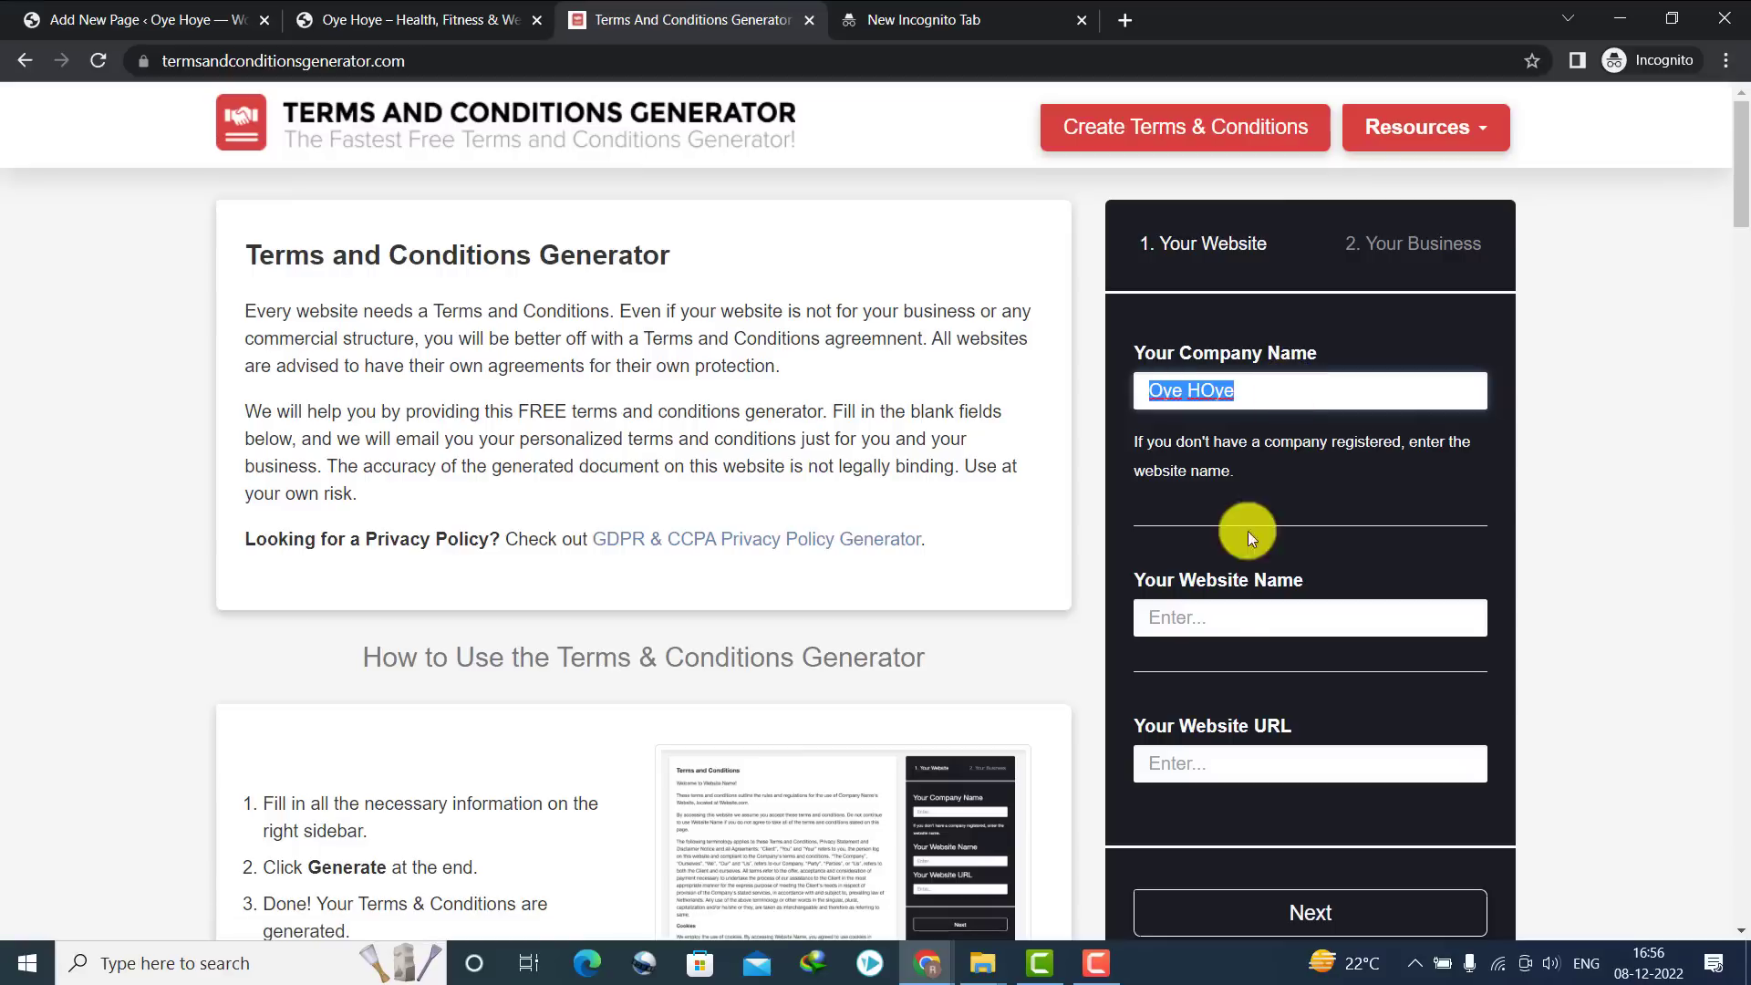
{"action": "left_click", "coordinate": [1209, 620]}
{"action": "key", "text": "ctrl+v"}
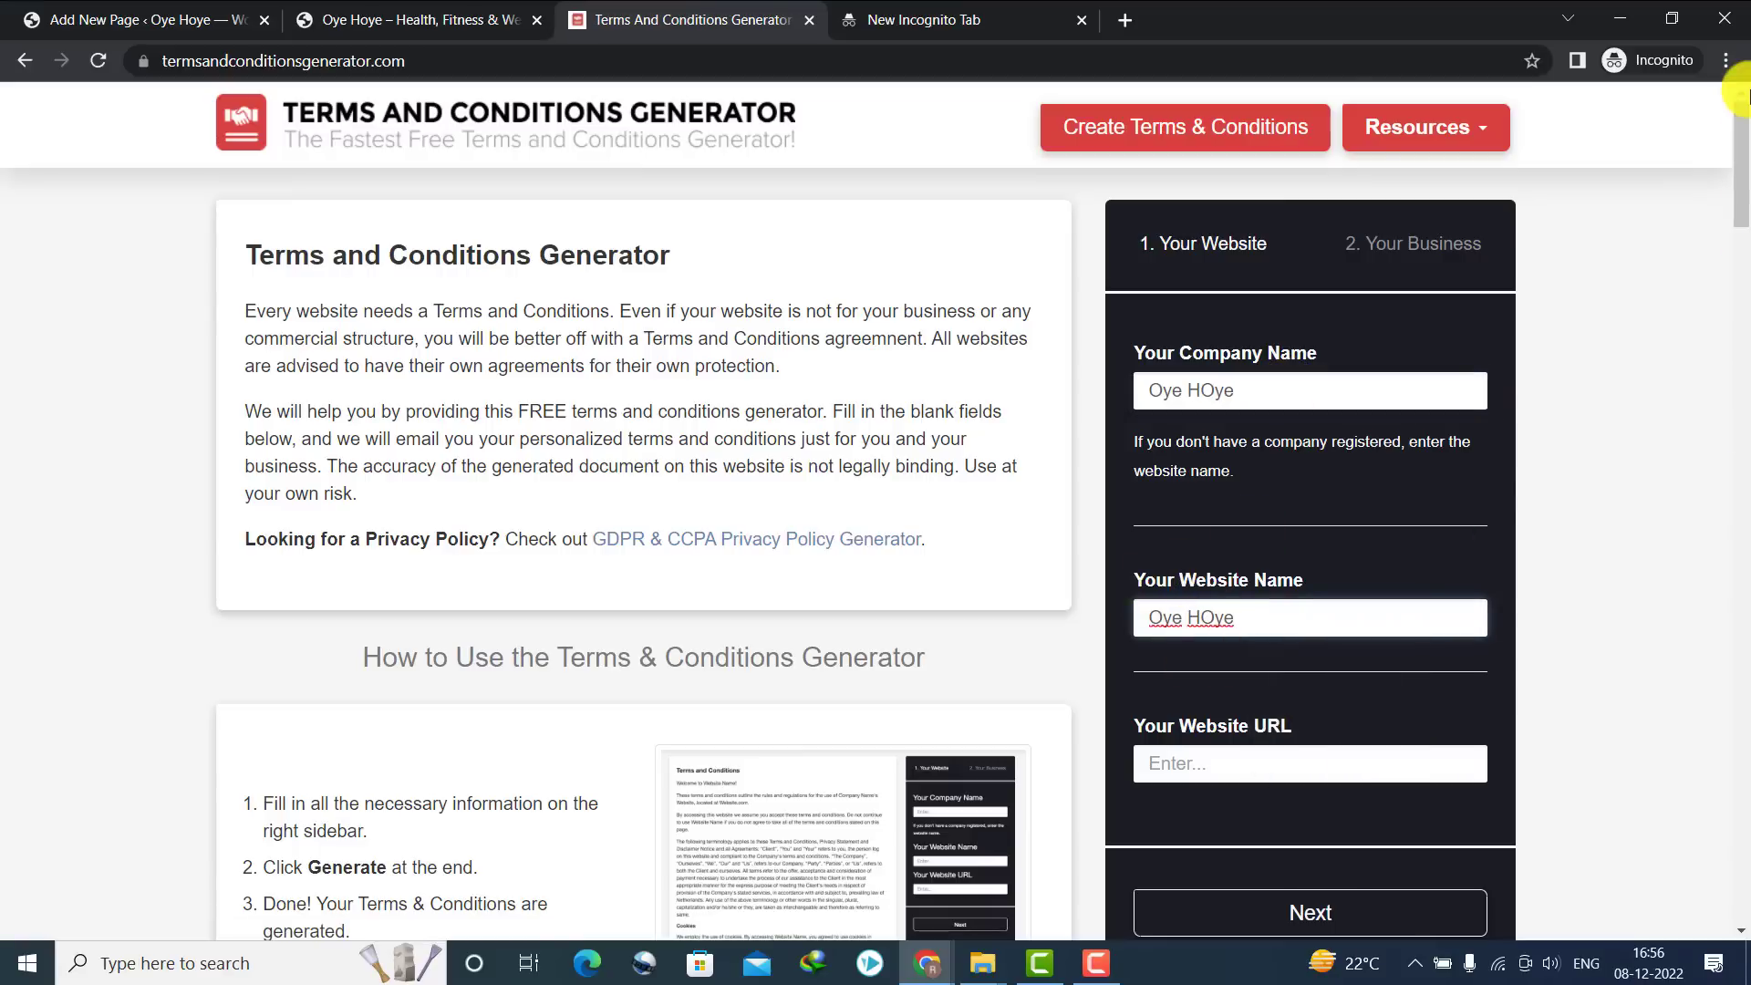
{"action": "scroll", "coordinate": [1746, 114], "scroll_direction": "down", "scroll_amount": 1}
{"action": "left_click", "coordinate": [463, 28]}
{"action": "key", "text": "ctrl+c"}
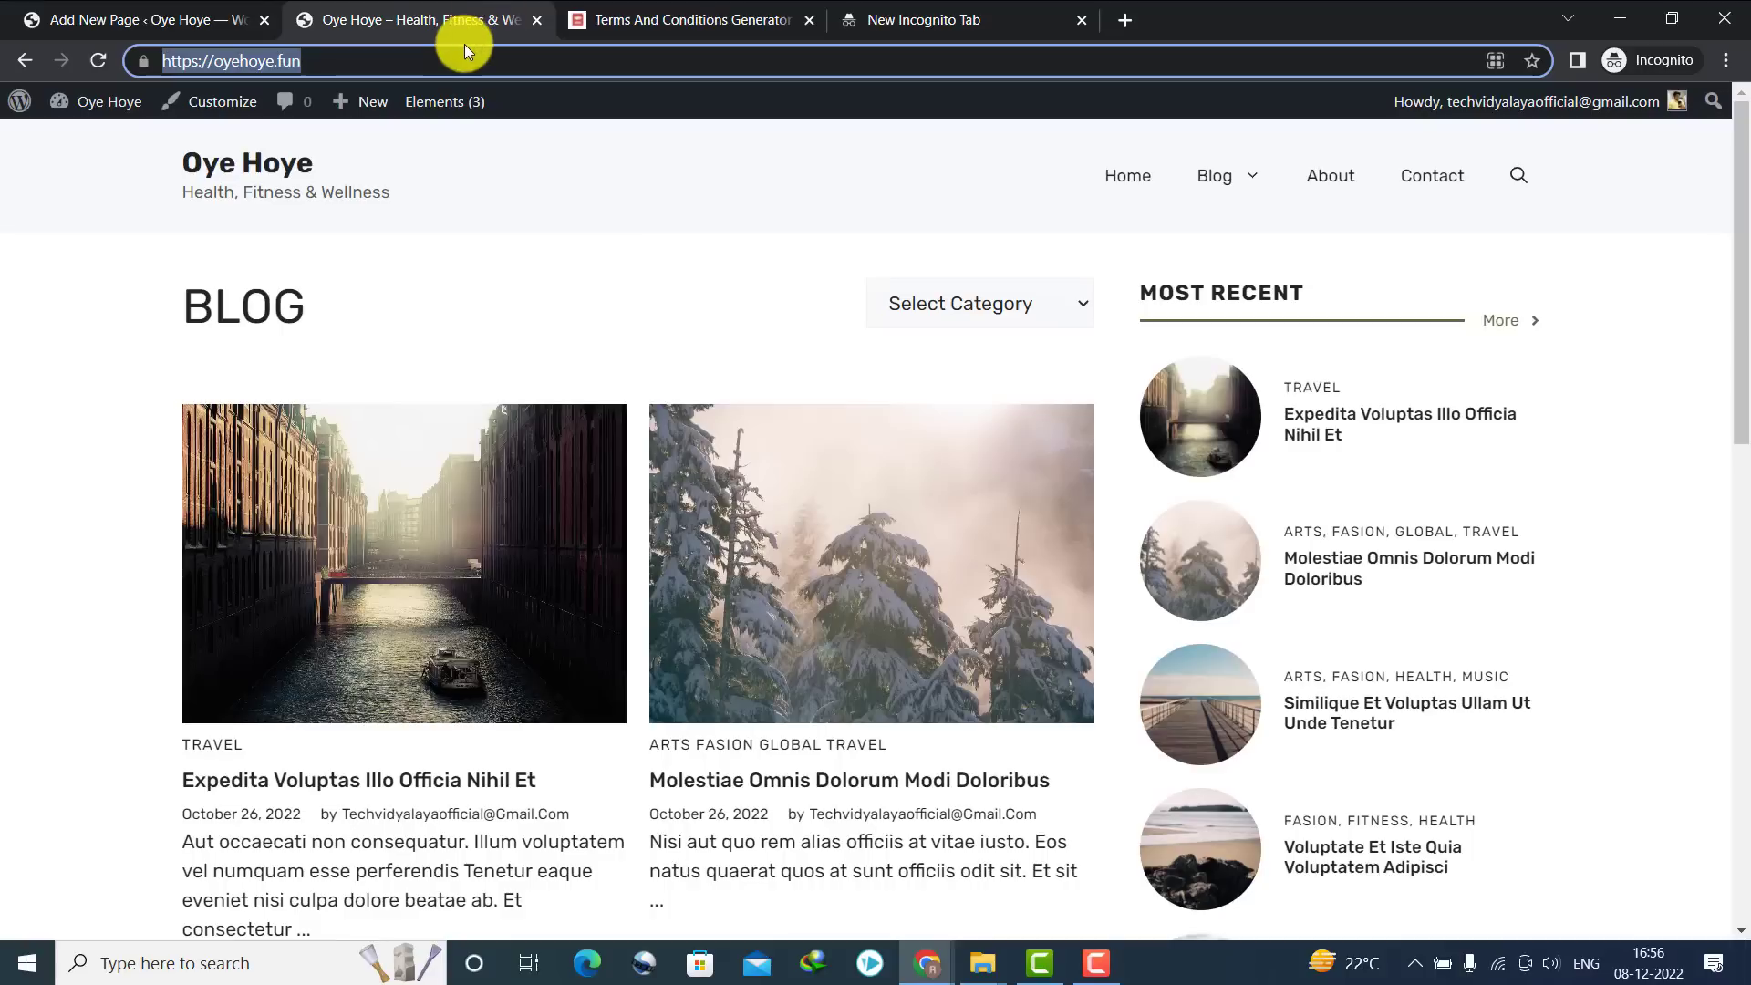
{"action": "left_click", "coordinate": [793, 25]}
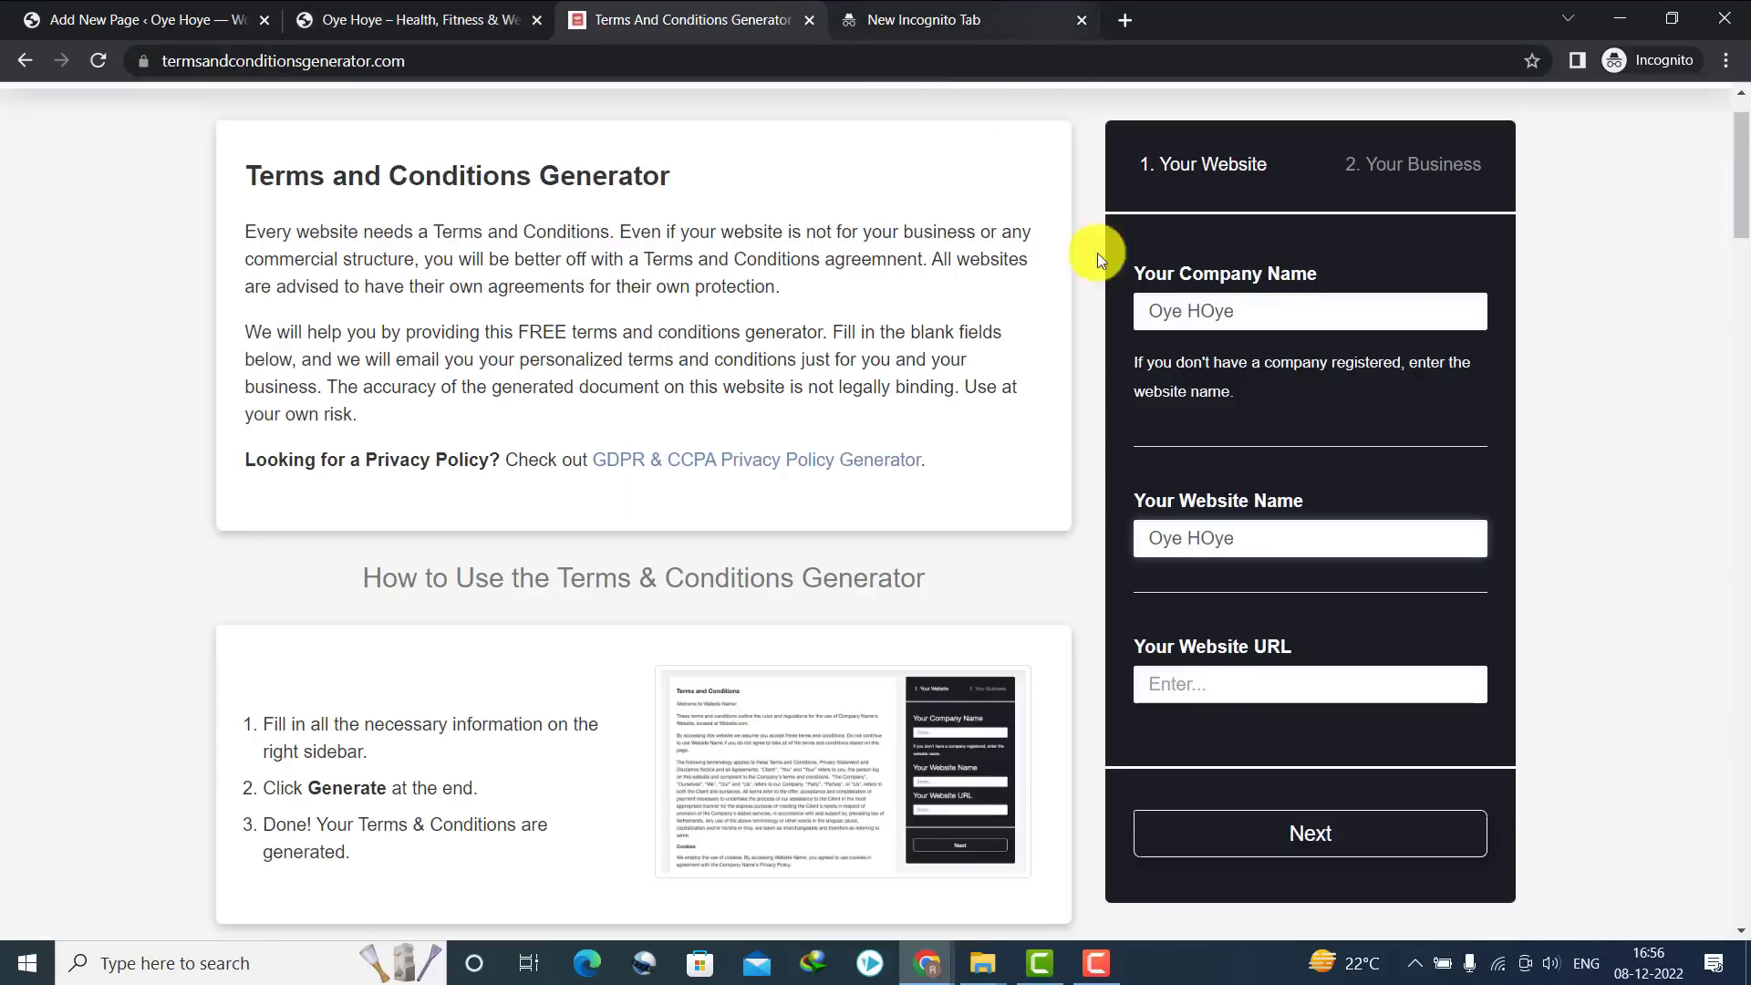
{"action": "left_click", "coordinate": [1197, 671]}
{"action": "key", "text": "ctrl+v"}
{"action": "left_click", "coordinate": [1262, 834]}
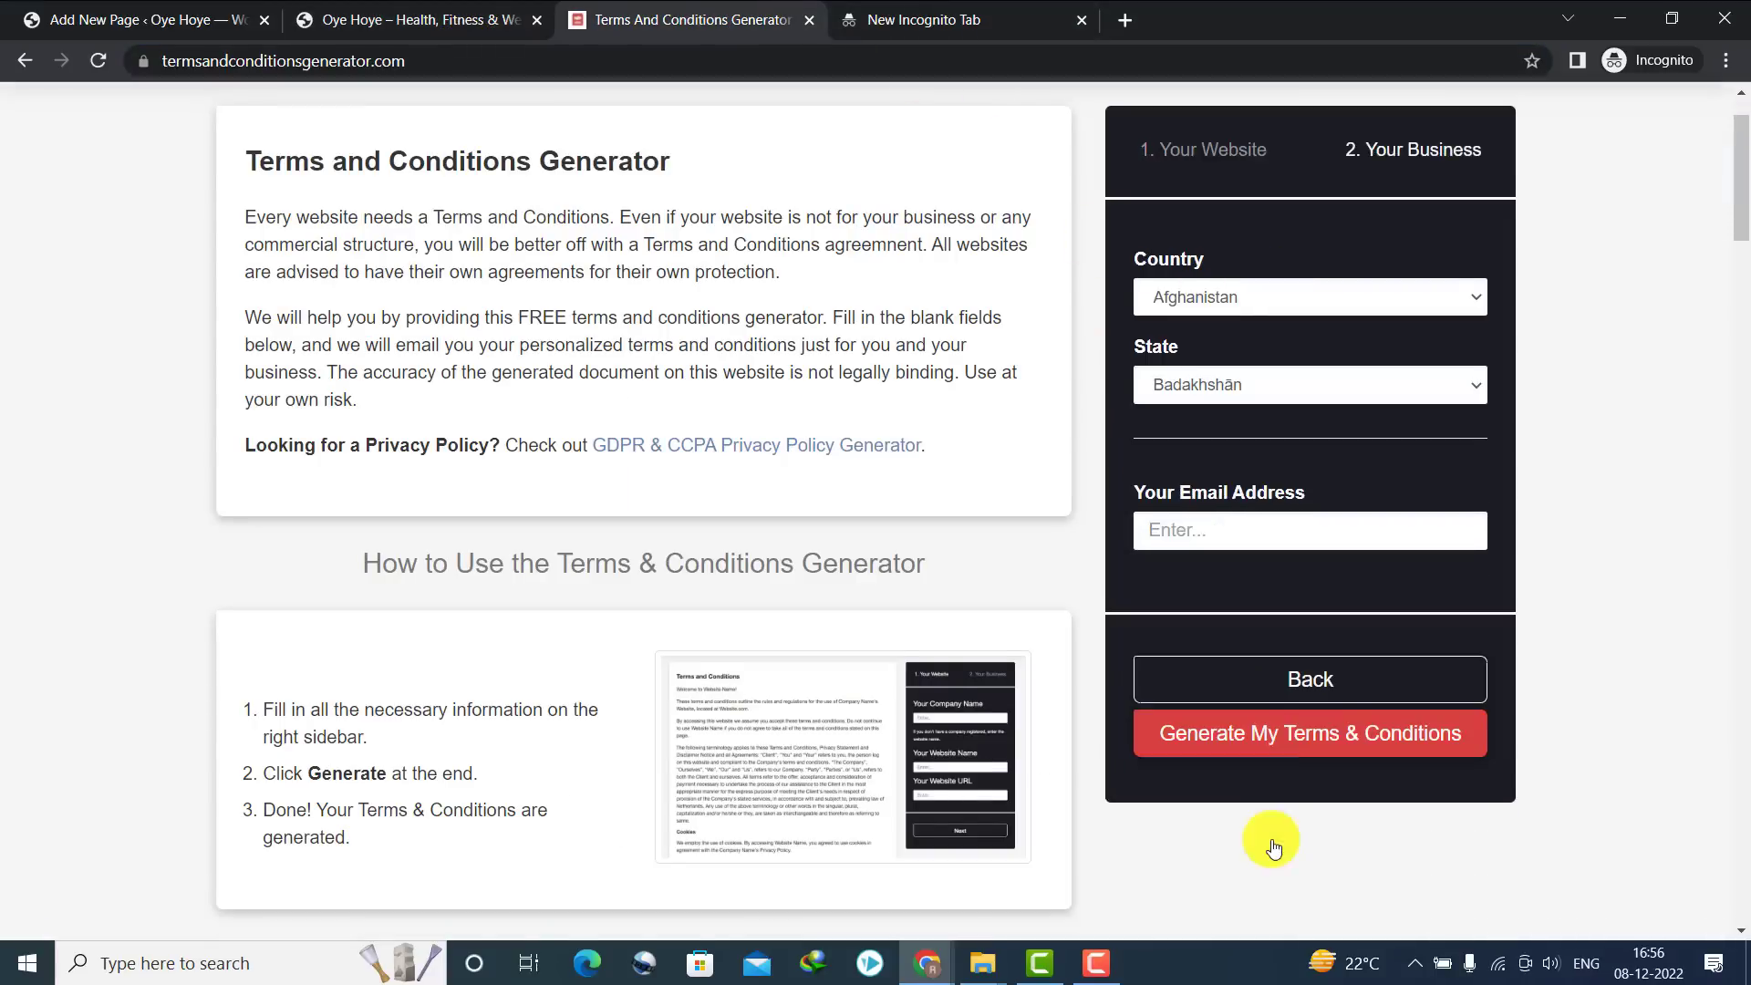
Set the business location to country India and state Haryana
{"action": "left_click", "coordinate": [1184, 275]}
{"action": "type", "text": "in"}
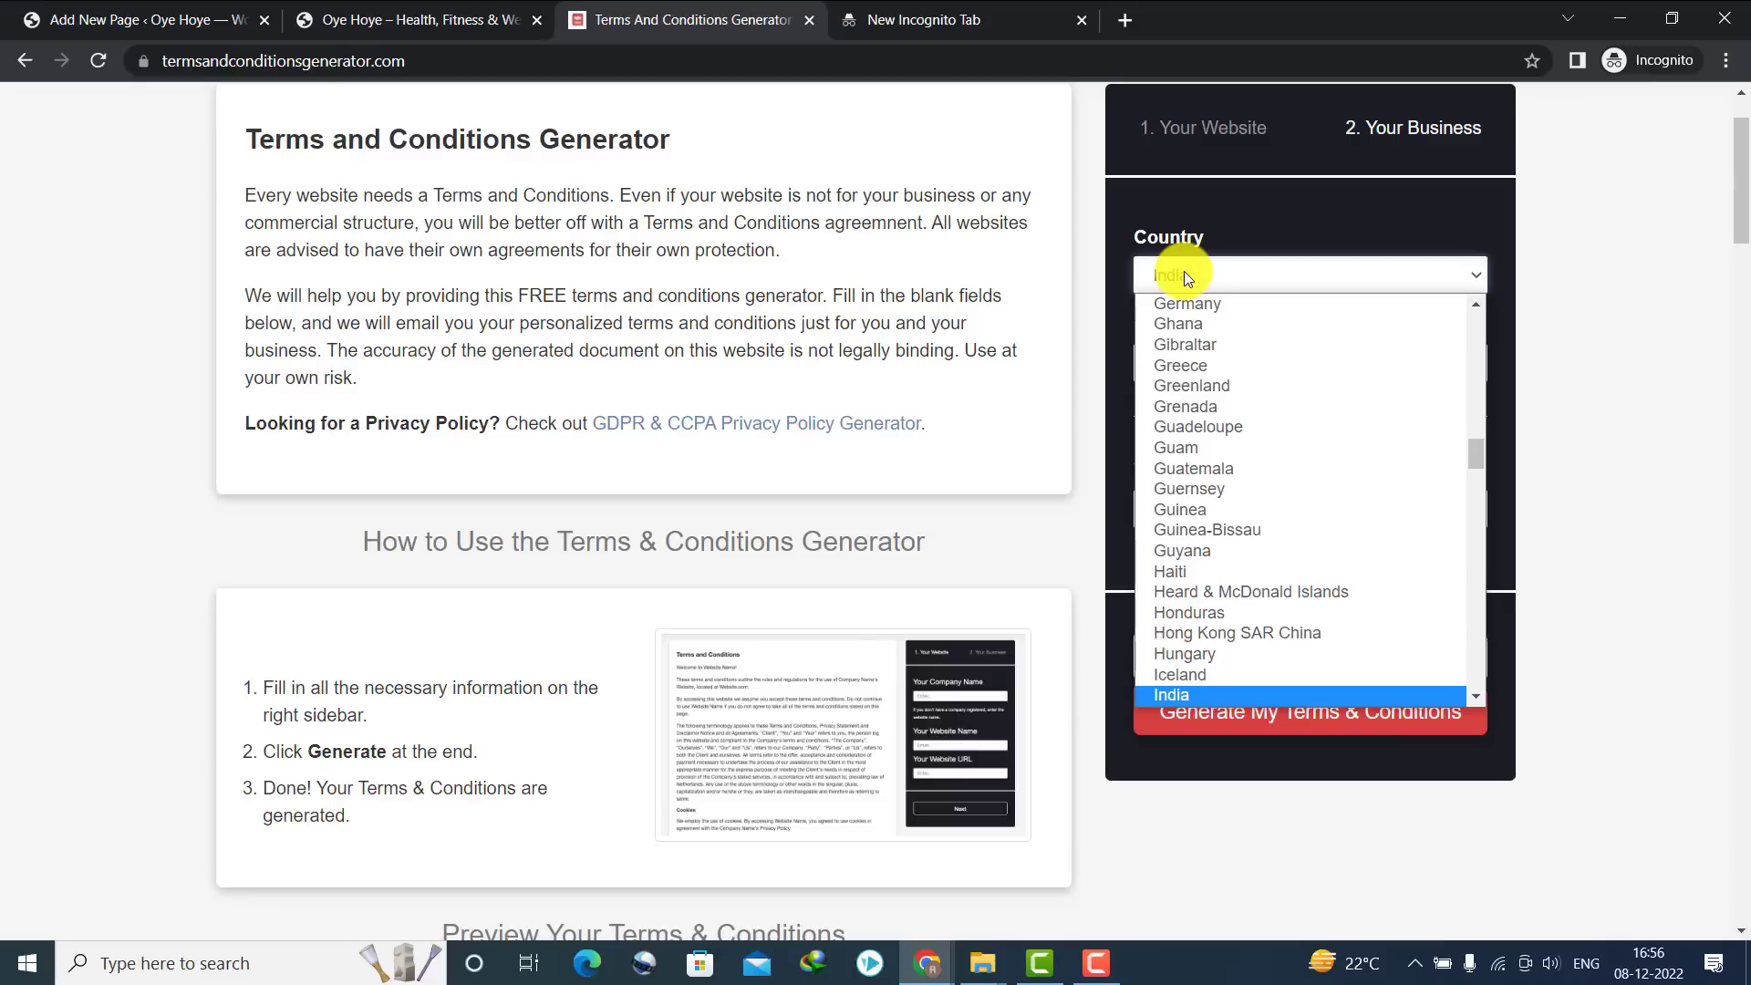
{"action": "key", "text": "Return"}
{"action": "left_click", "coordinate": [1200, 367]}
{"action": "type", "text": "h"}
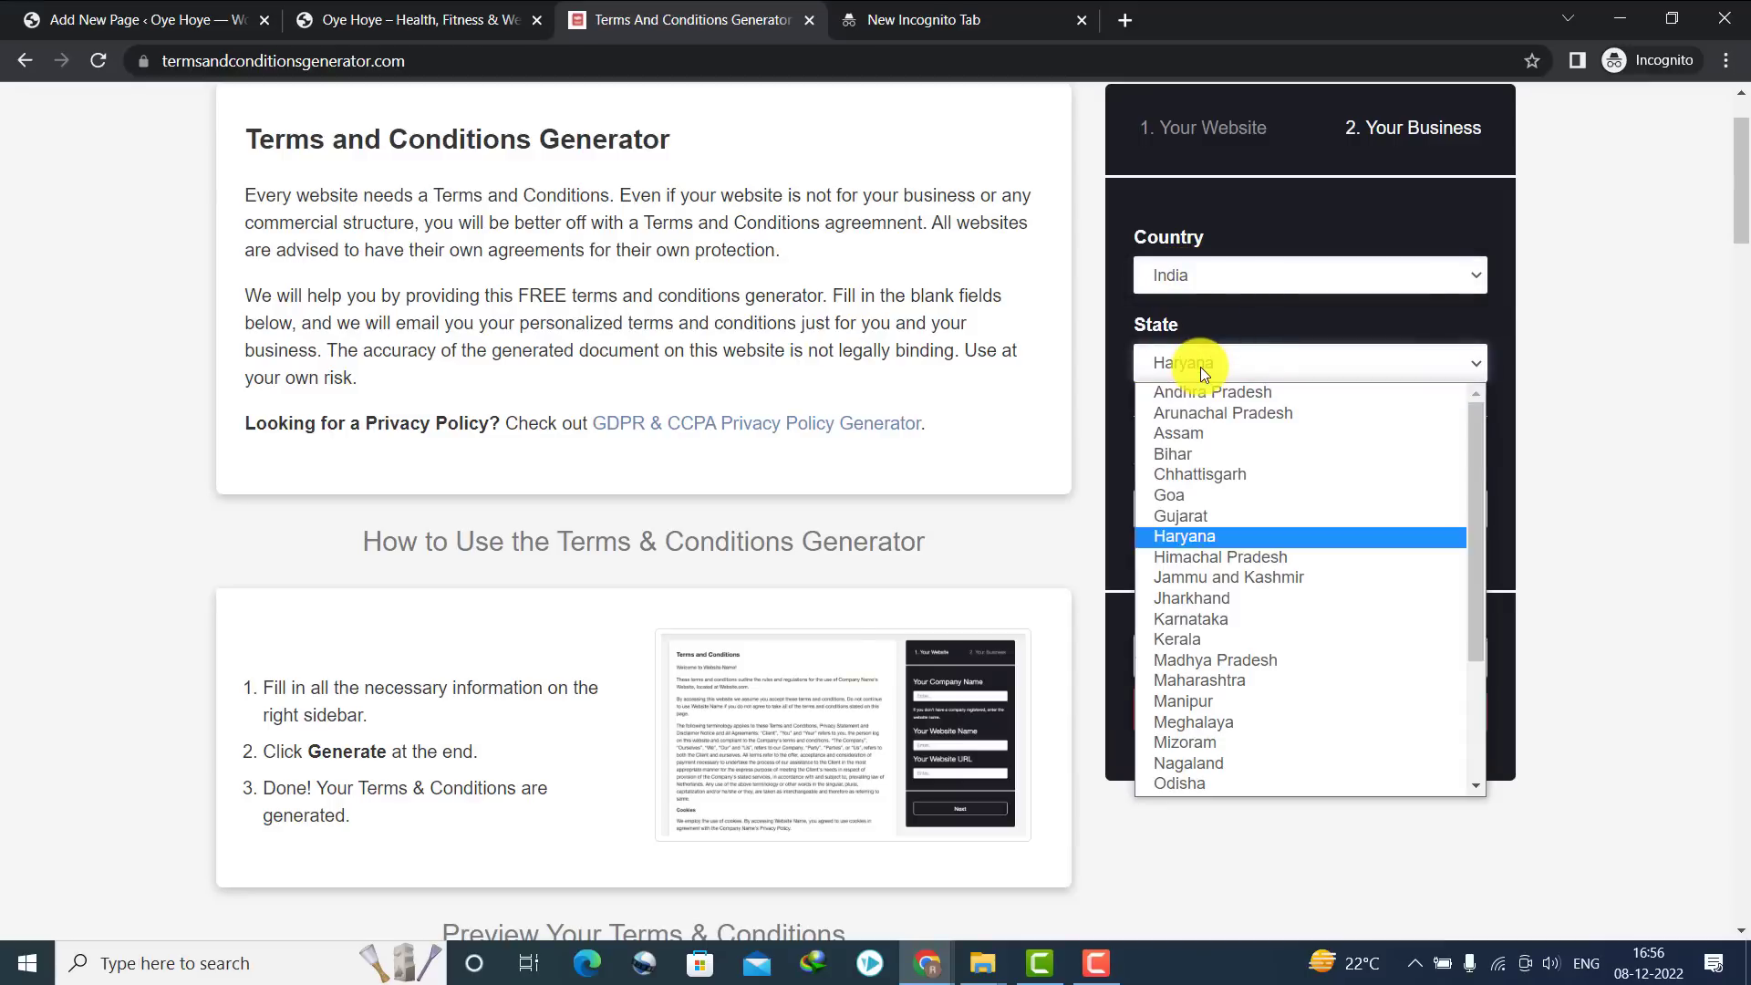
{"action": "key", "text": "Return"}
Fill in the contact e-mail, generate the terms, and copy the resulting HTML
{"action": "left_click", "coordinate": [1000, 13]}
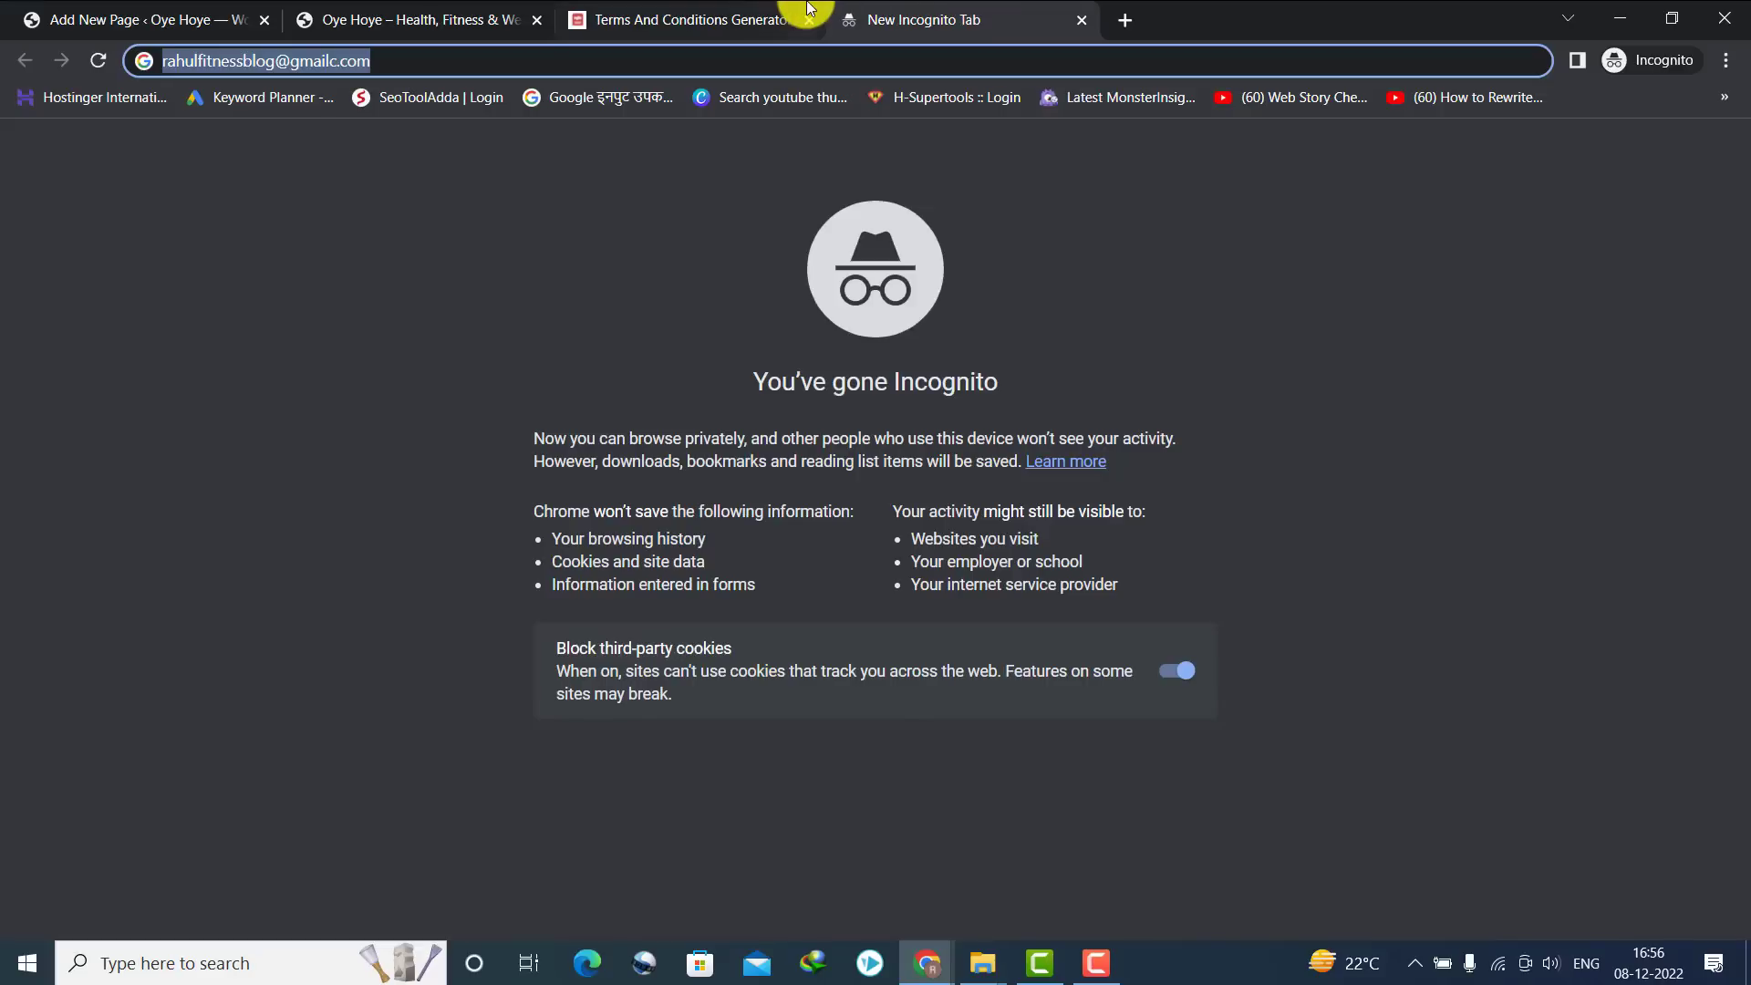
{"action": "left_click", "coordinate": [791, 19]}
{"action": "left_click", "coordinate": [1198, 506]}
{"action": "left_click", "coordinate": [1277, 653]}
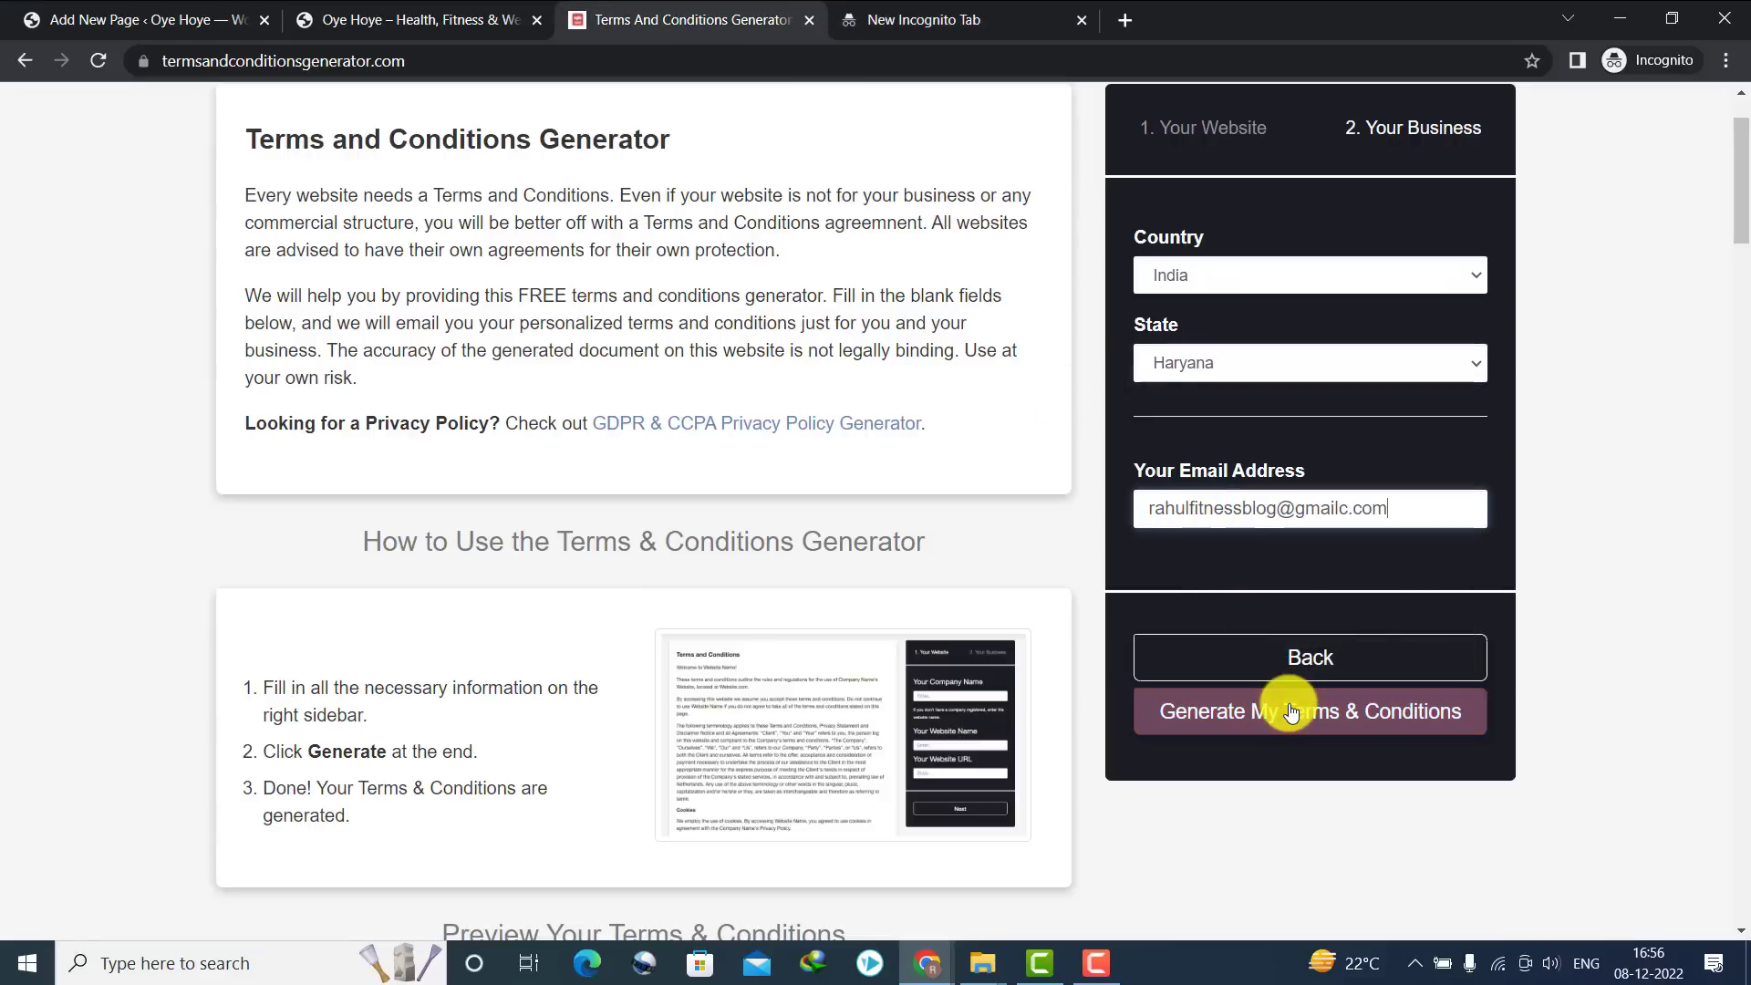
{"action": "left_click", "coordinate": [1286, 709]}
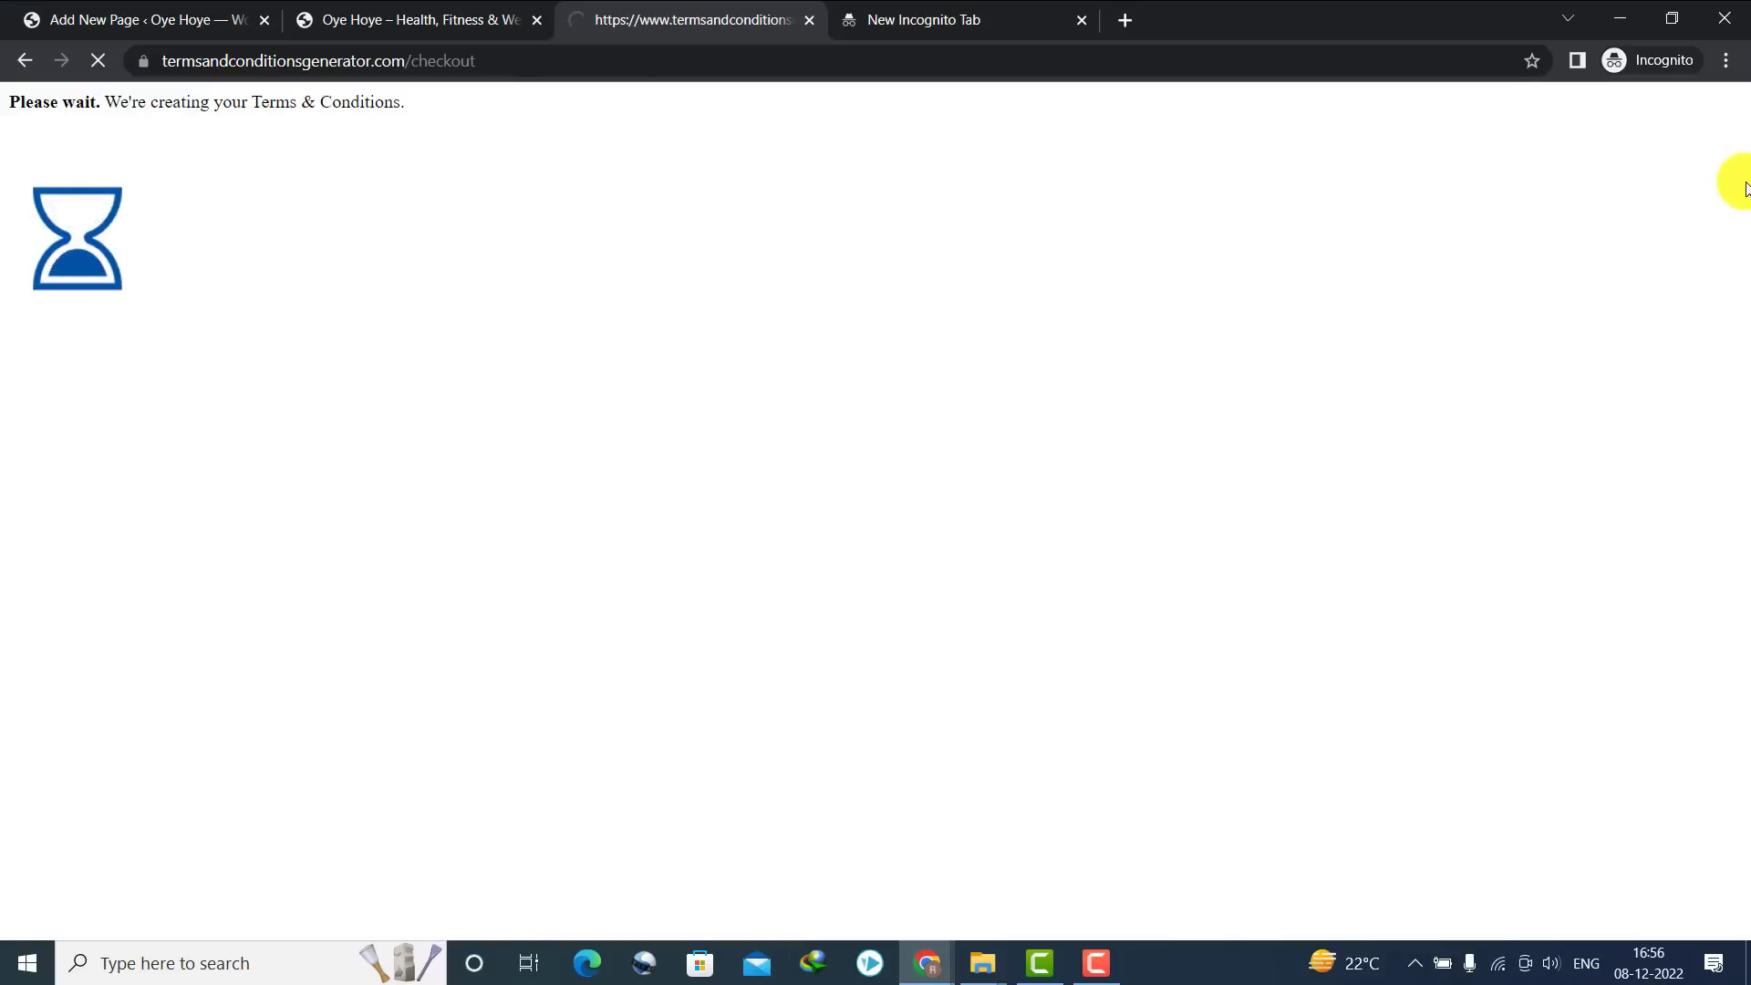
{"action": "scroll", "coordinate": [1737, 187], "scroll_direction": "down", "scroll_amount": 5}
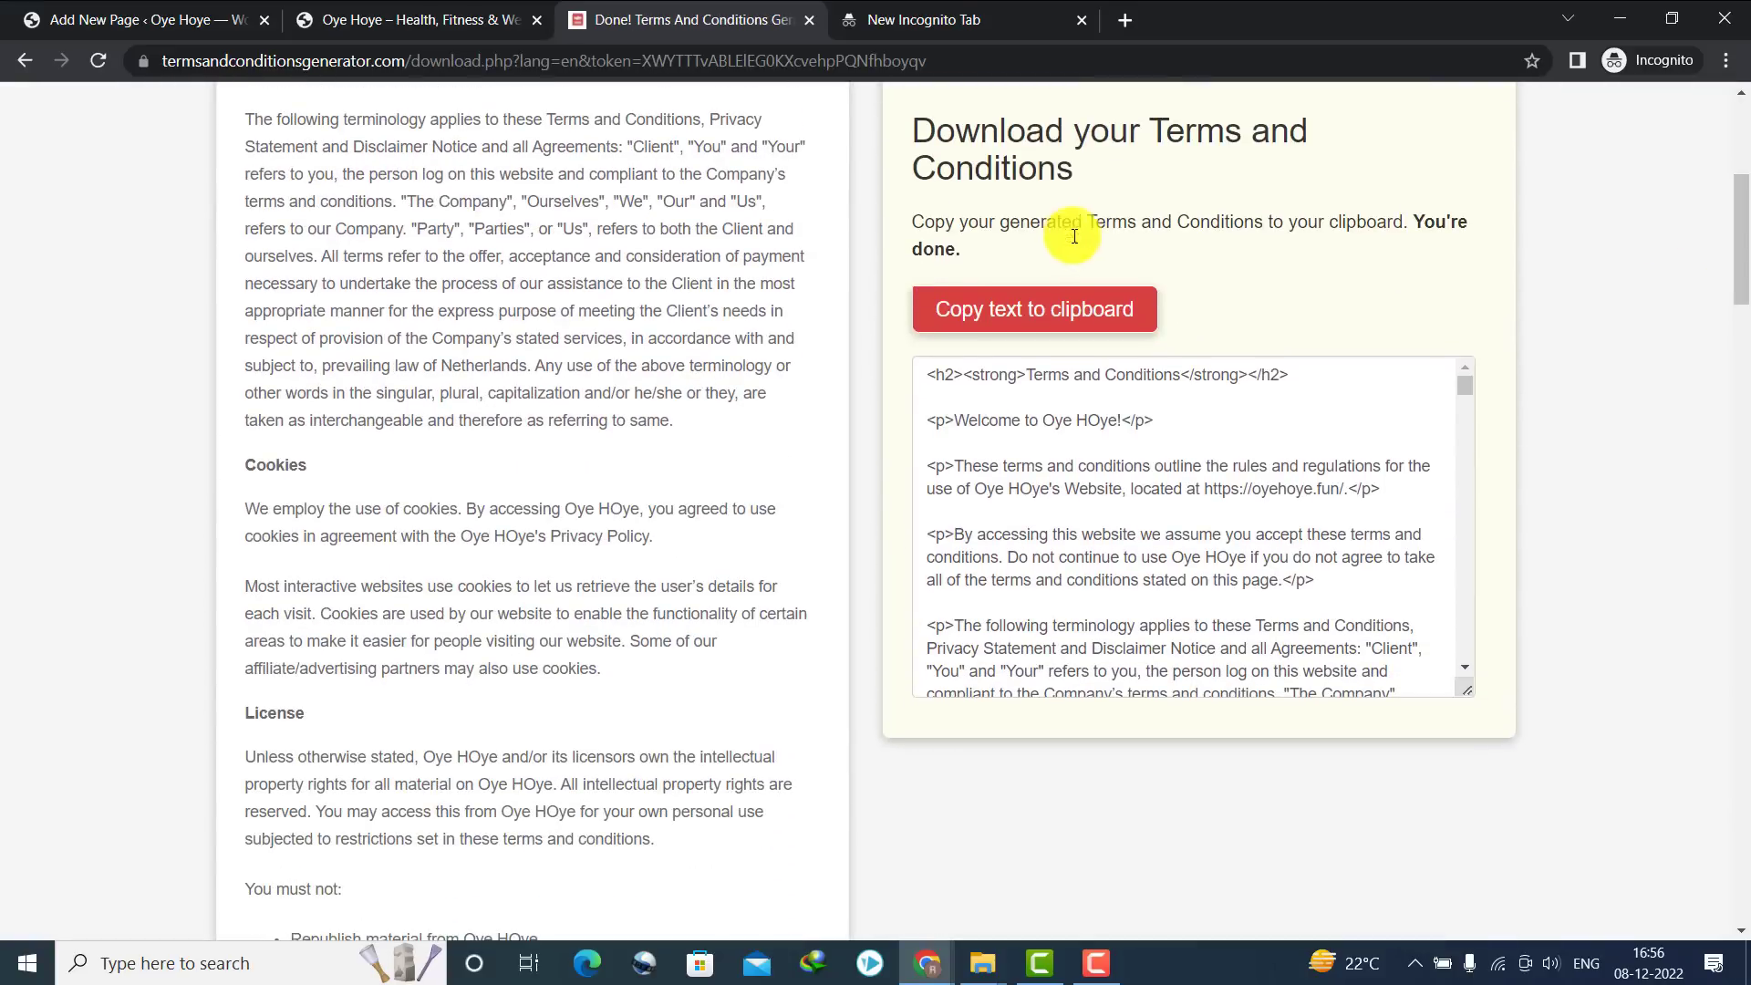
{"action": "left_click", "coordinate": [1026, 306]}
Paste the terms HTML into a Custom HTML block on the TERMS page, deleting its h2 heading
{"action": "left_click", "coordinate": [128, 18]}
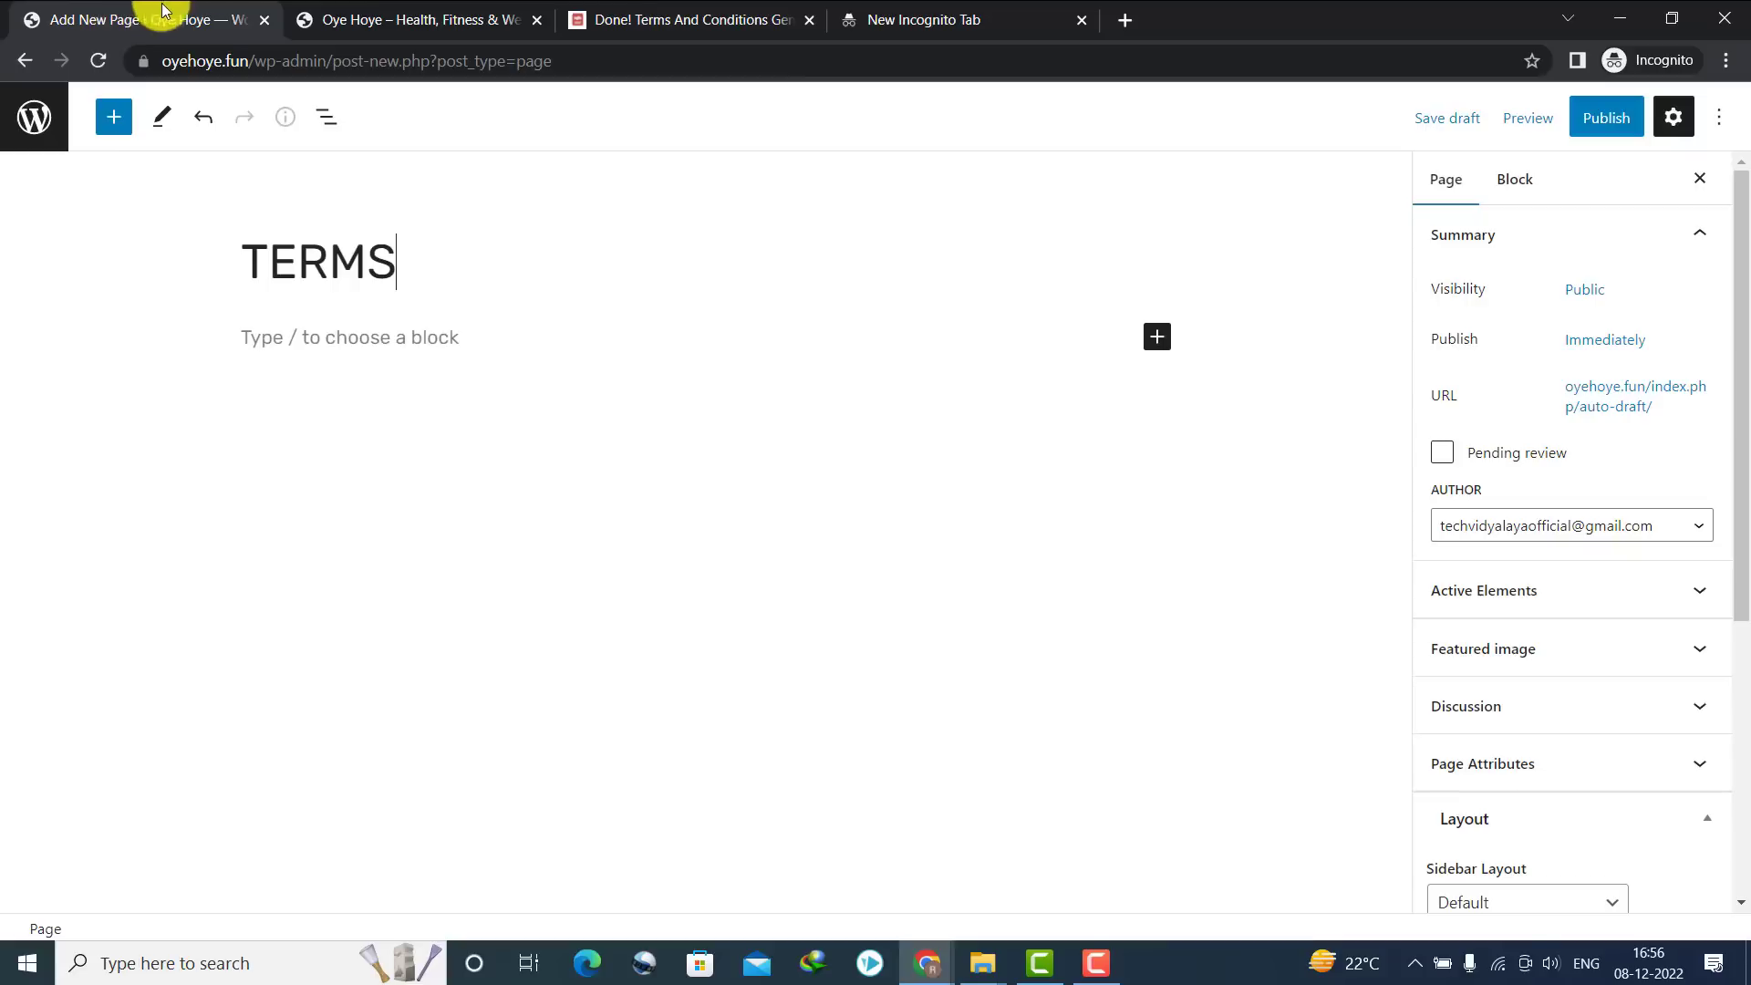
{"action": "left_click", "coordinate": [1160, 342]}
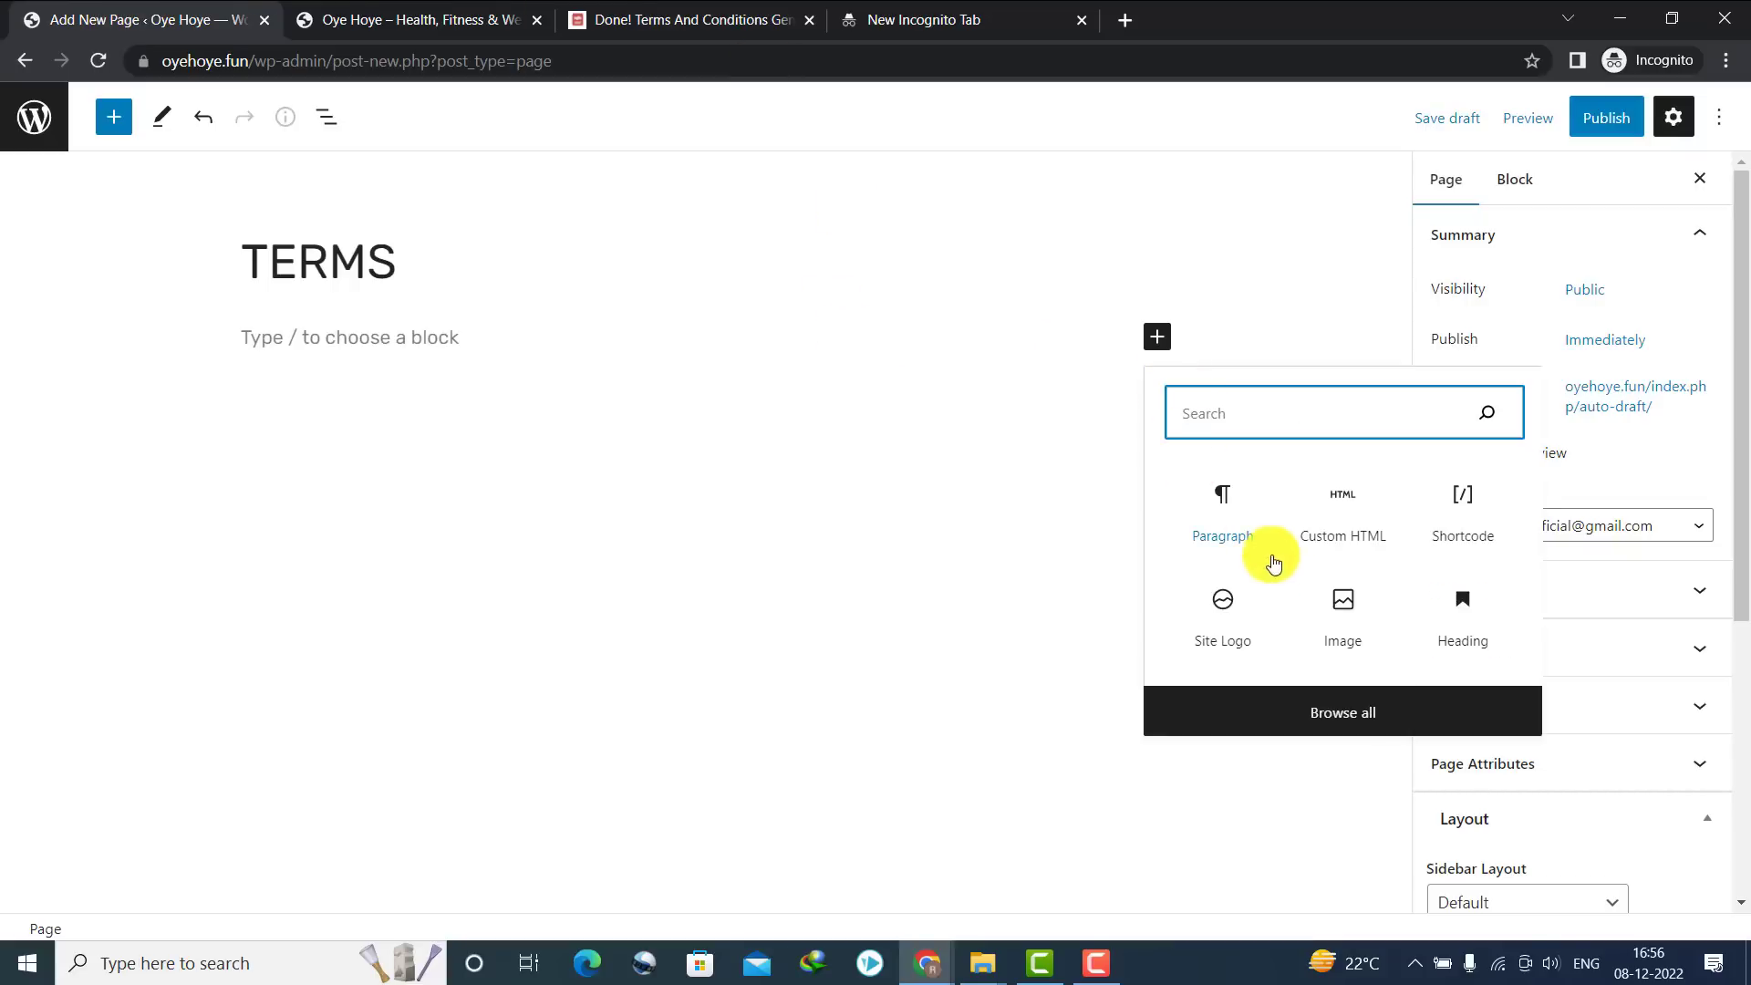
{"action": "left_click", "coordinate": [1252, 521]}
{"action": "key", "text": "ctrl+v"}
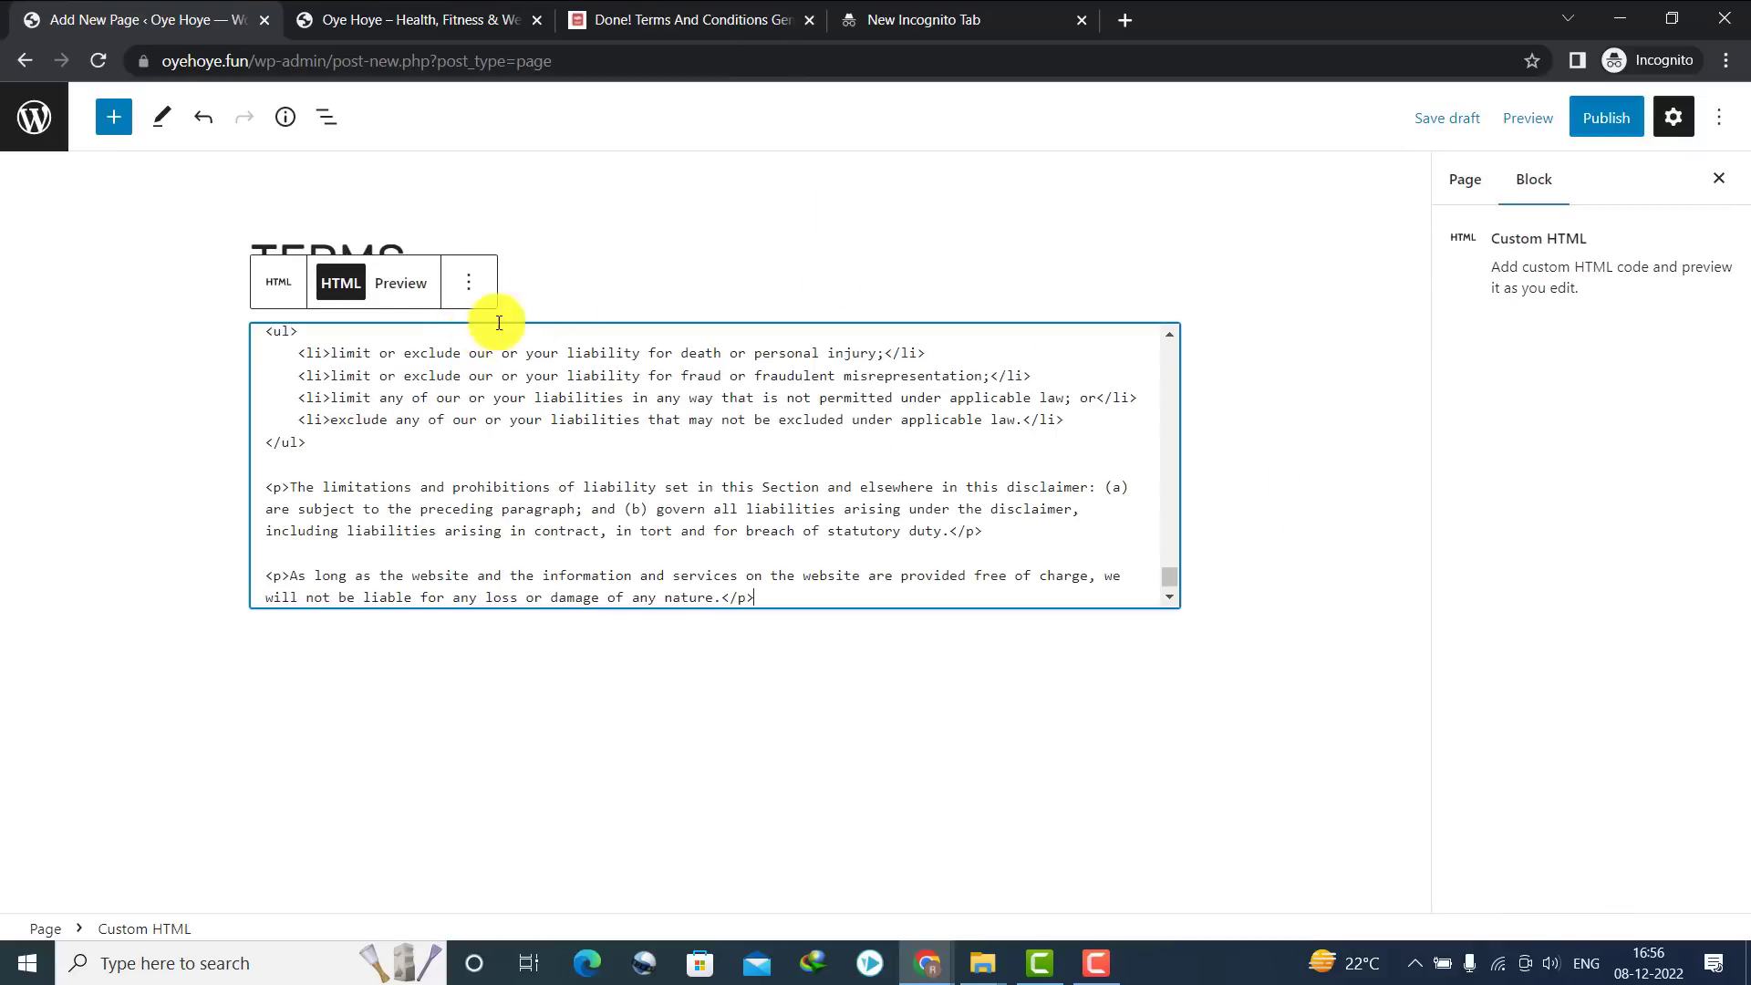
{"action": "left_click_drag", "start_coordinate": [1173, 580], "coordinate": [1191, 226]}
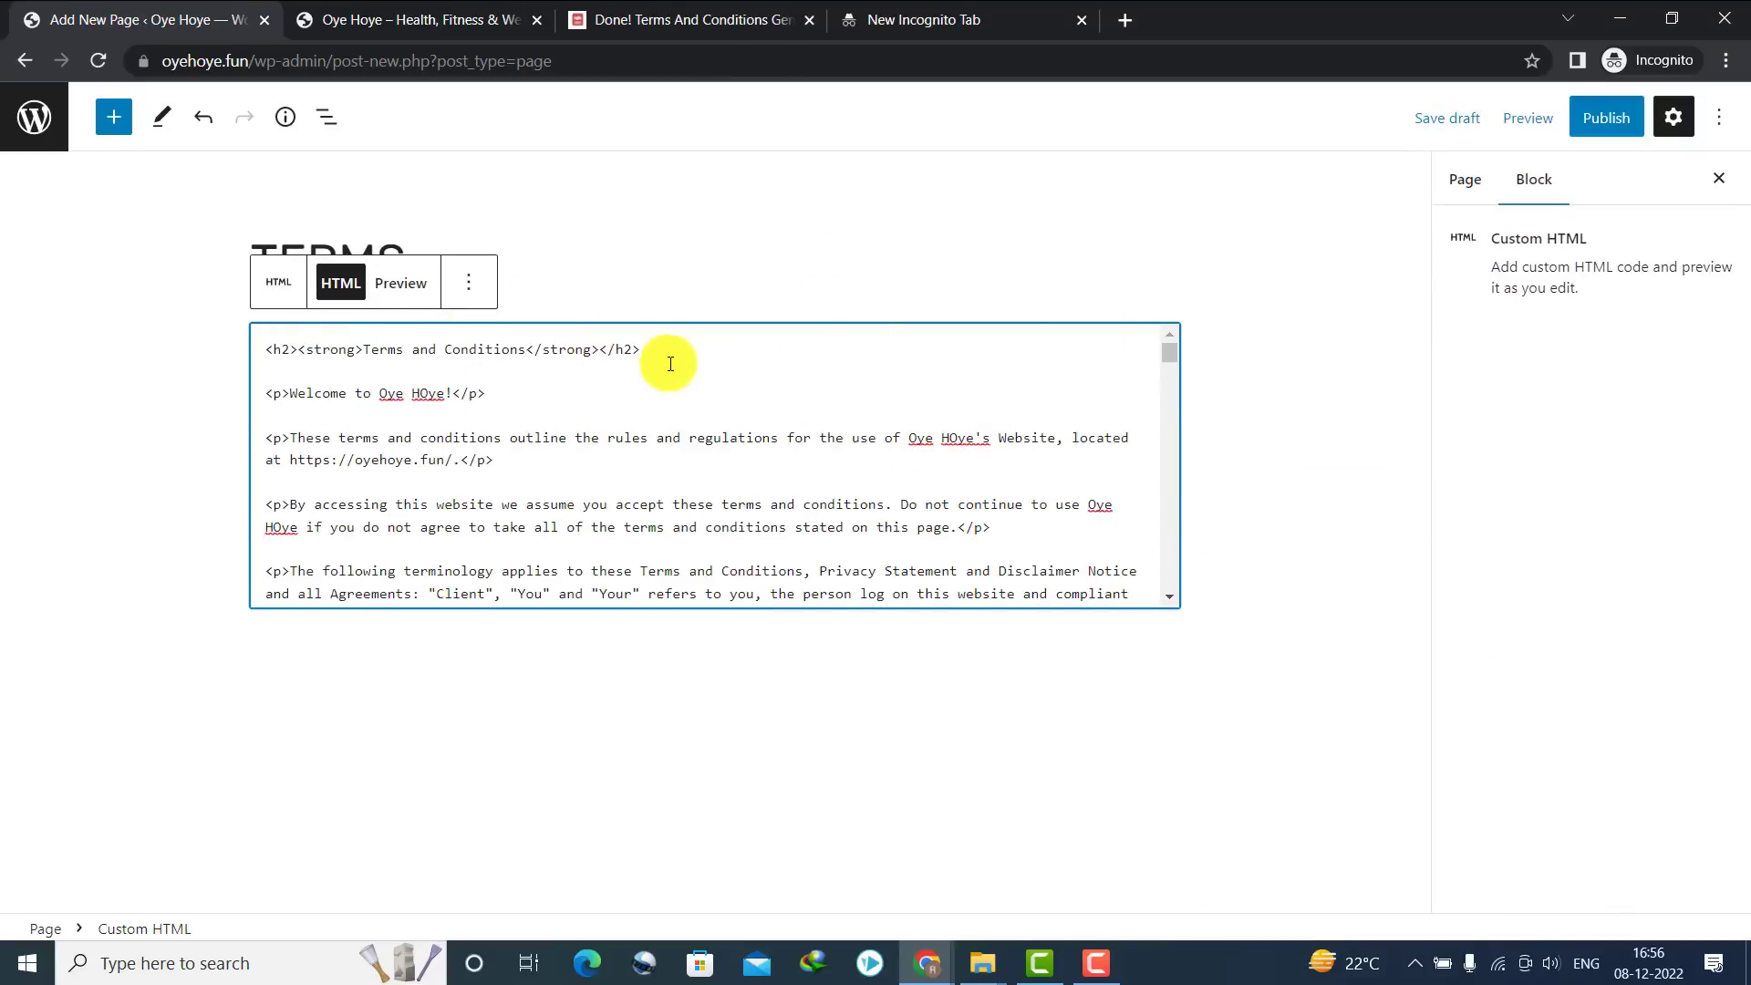
{"action": "left_click_drag", "start_coordinate": [643, 349], "coordinate": [117, 328]}
{"action": "key", "text": "Delete"}
{"action": "key", "text": "Delete"}
{"action": "key", "text": "Delete"}
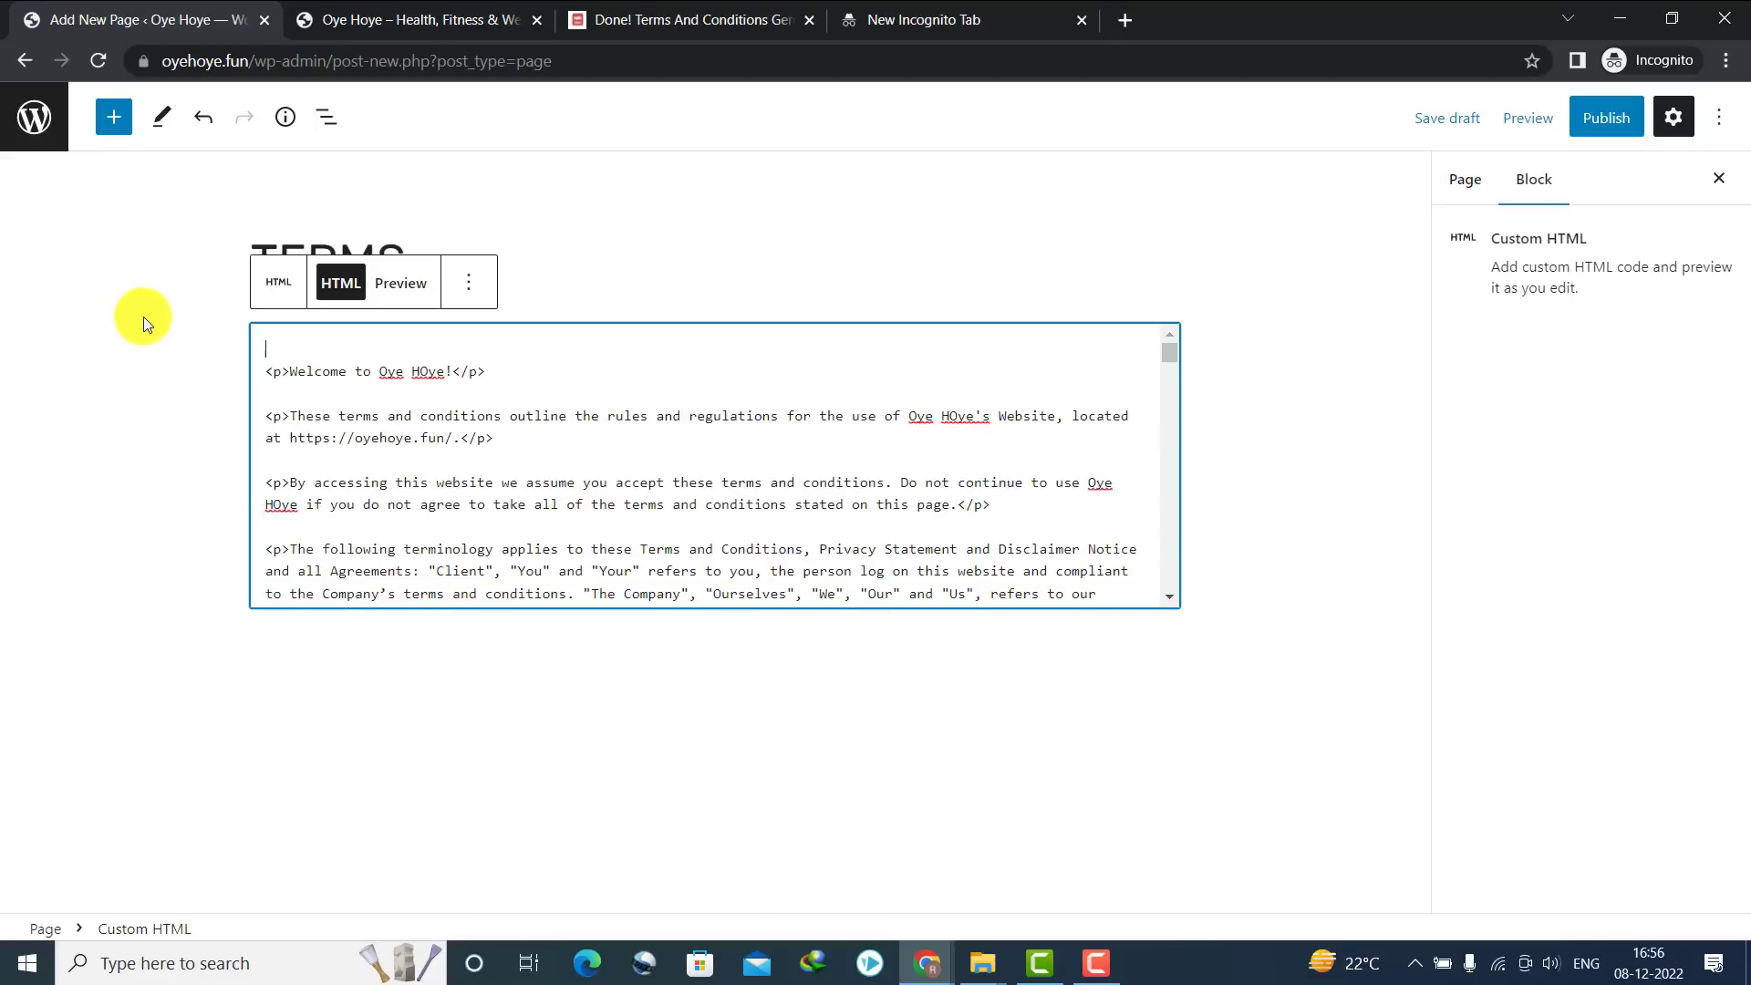
Publish the TERMS page, return to the Dashboard, and scroll the live site to its footer
{"action": "left_click", "coordinate": [1614, 128]}
{"action": "left_click", "coordinate": [1607, 117]}
{"action": "left_click", "coordinate": [1605, 116]}
{"action": "left_click", "coordinate": [1555, 121]}
{"action": "left_click", "coordinate": [16, 64]}
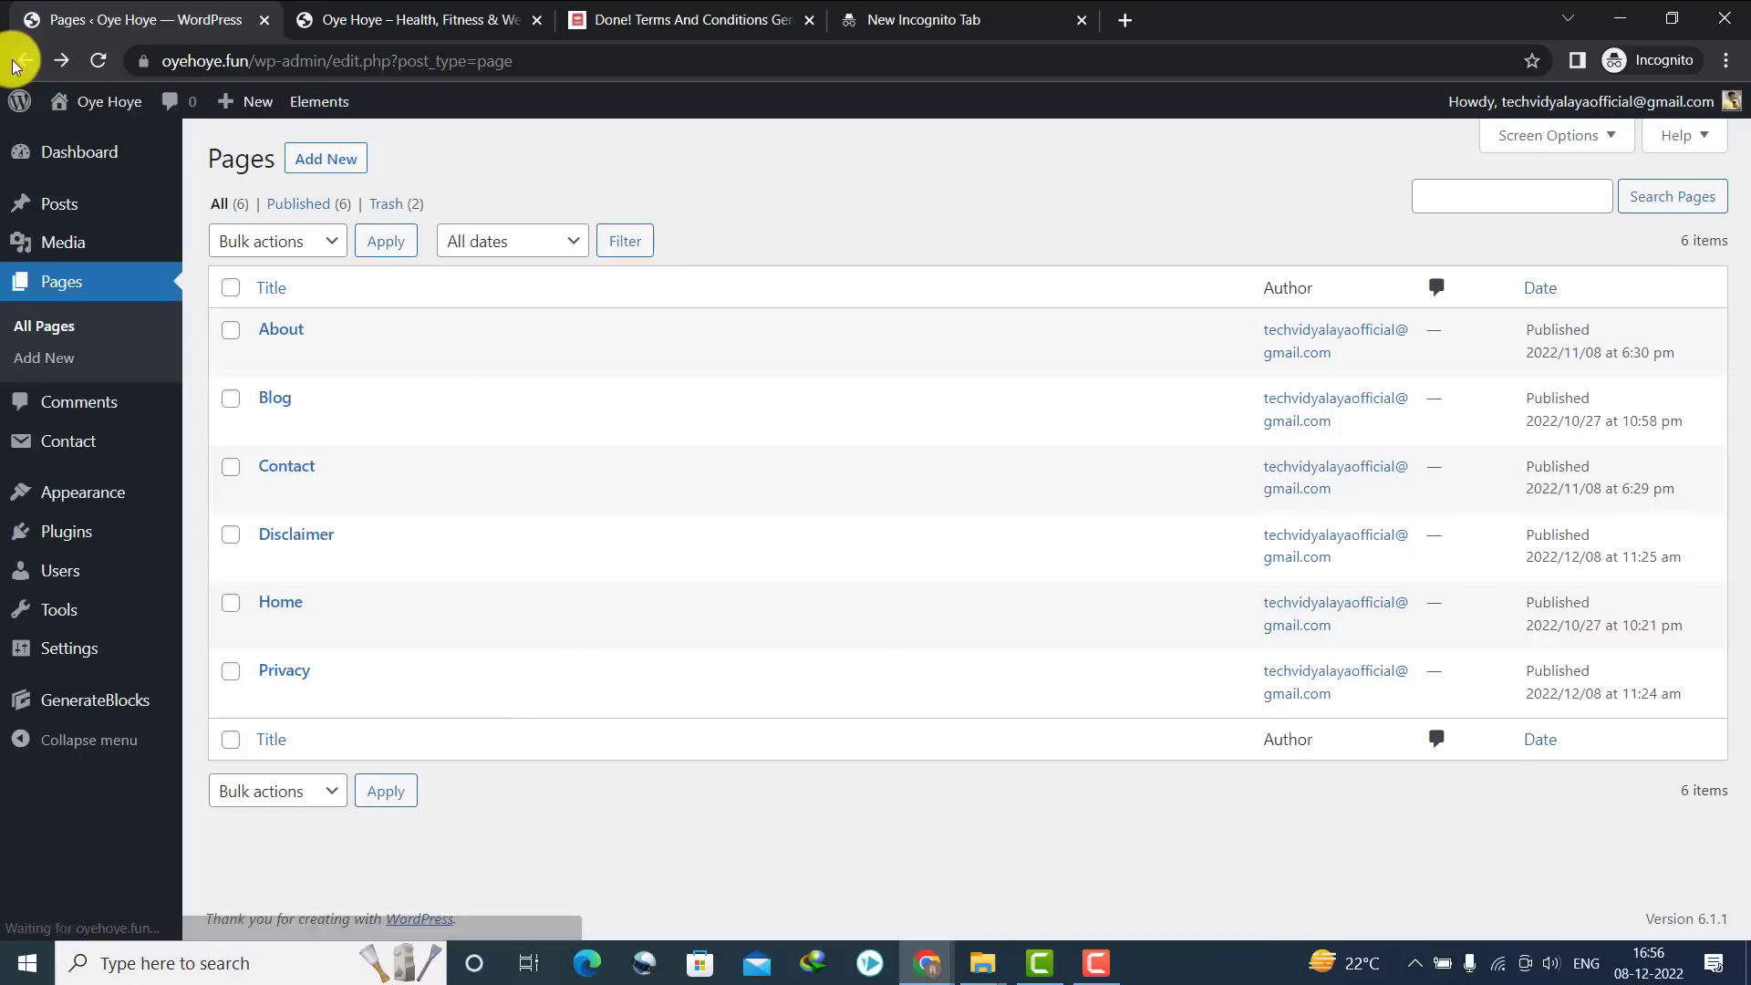
{"action": "left_click", "coordinate": [21, 61]}
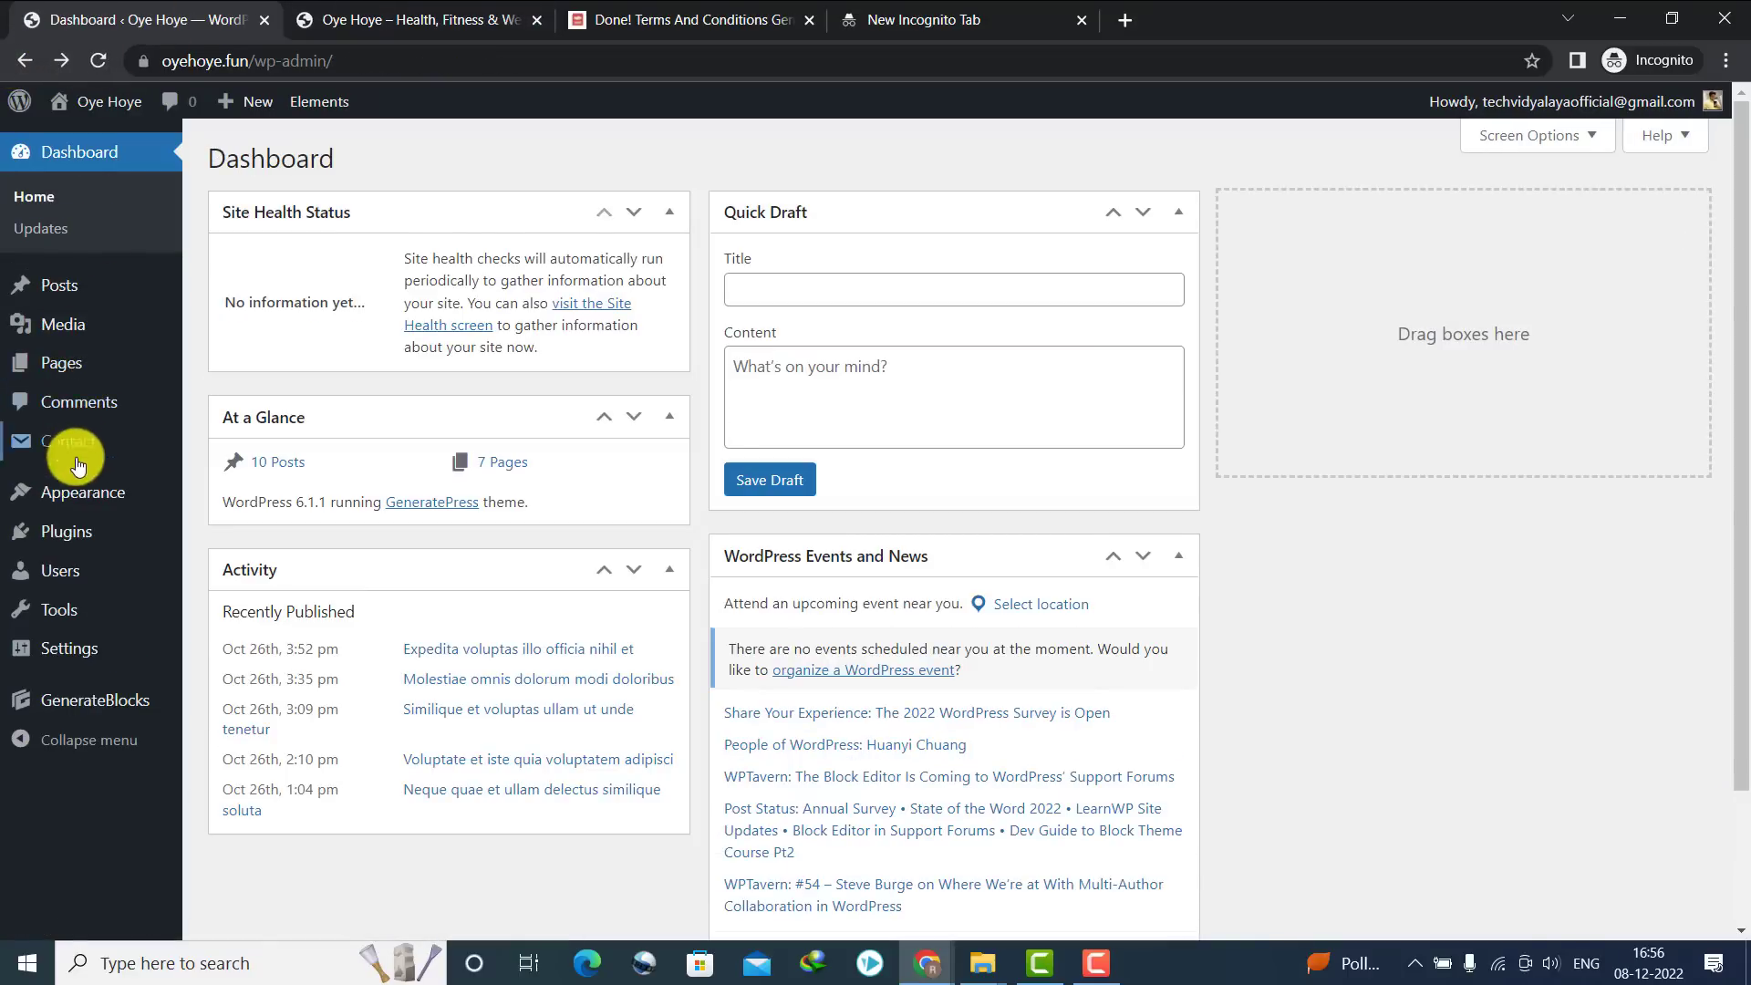
{"action": "left_click", "coordinate": [425, 16]}
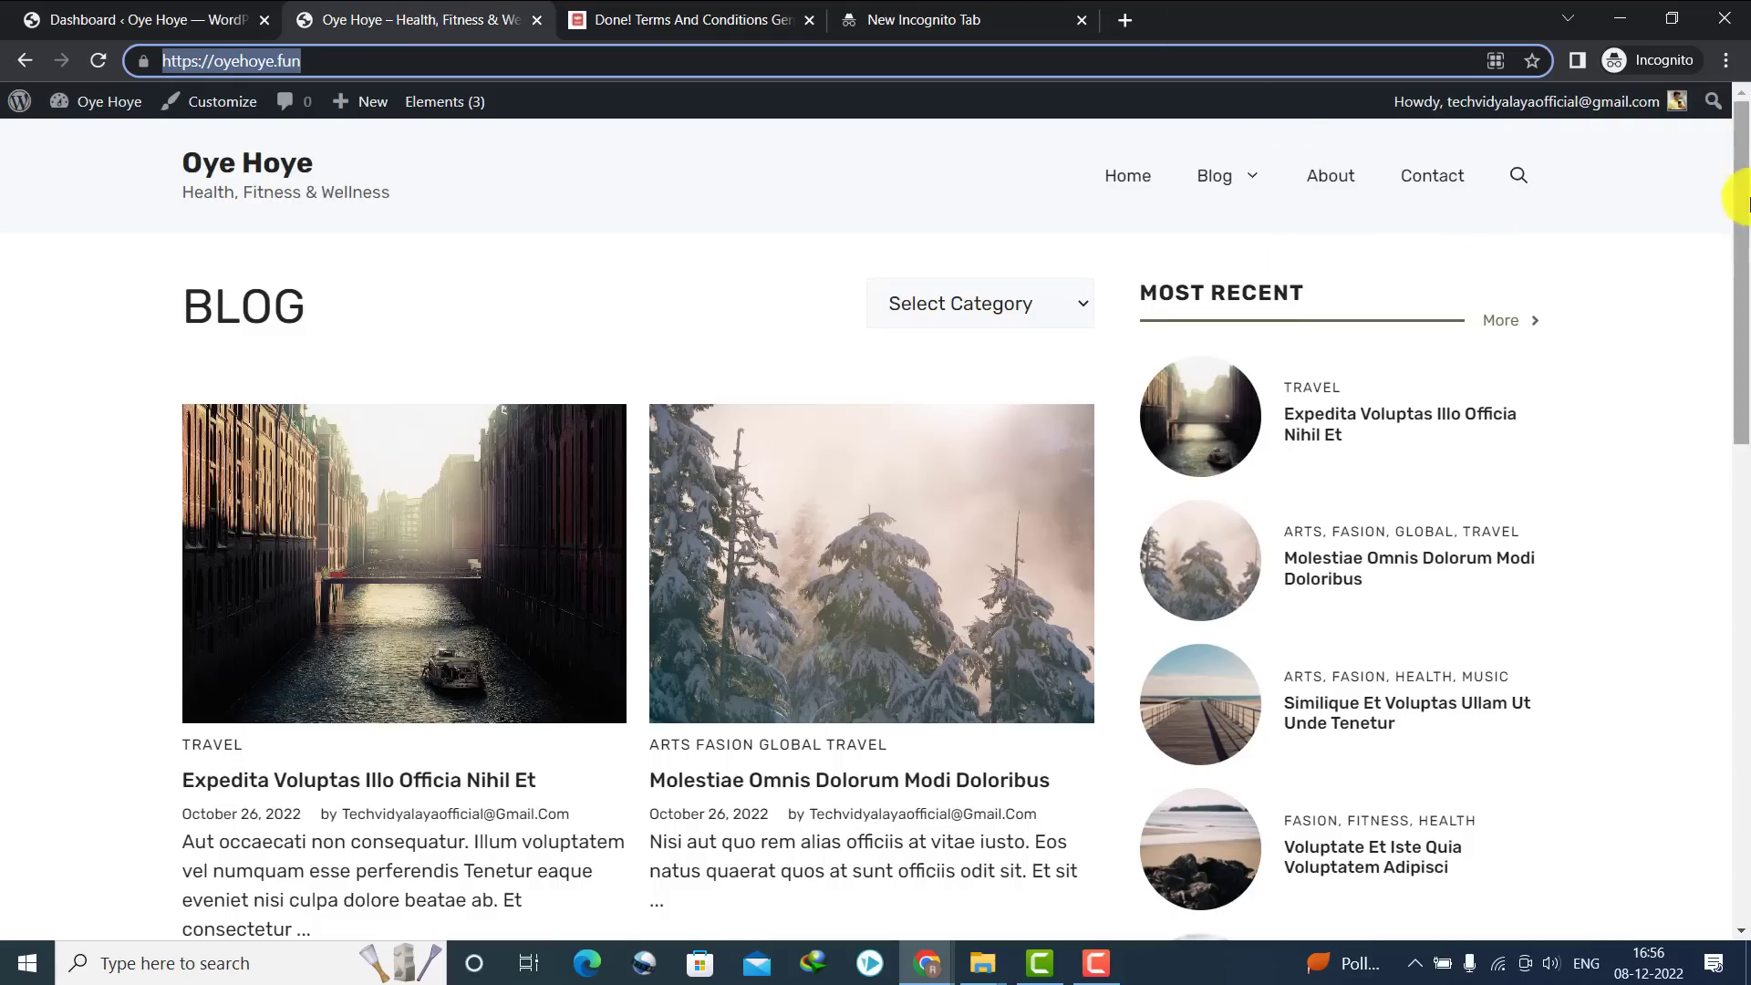
{"action": "left_click_drag", "start_coordinate": [1740, 203], "coordinate": [1735, 881]}
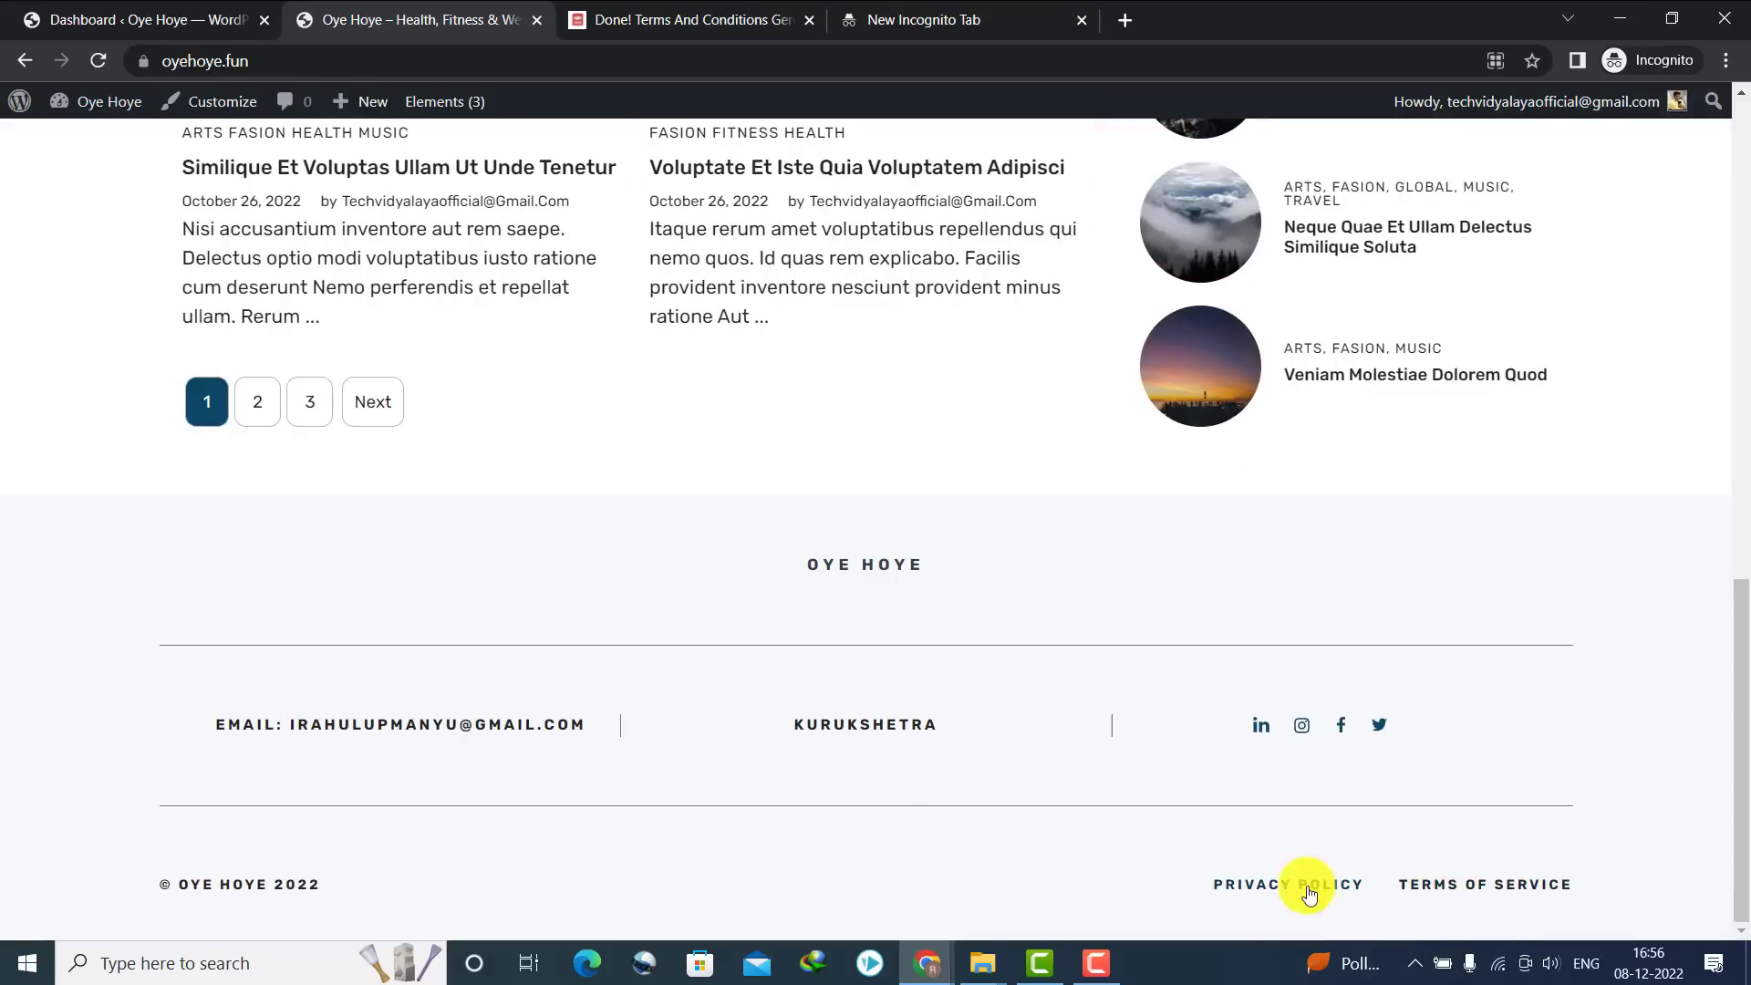
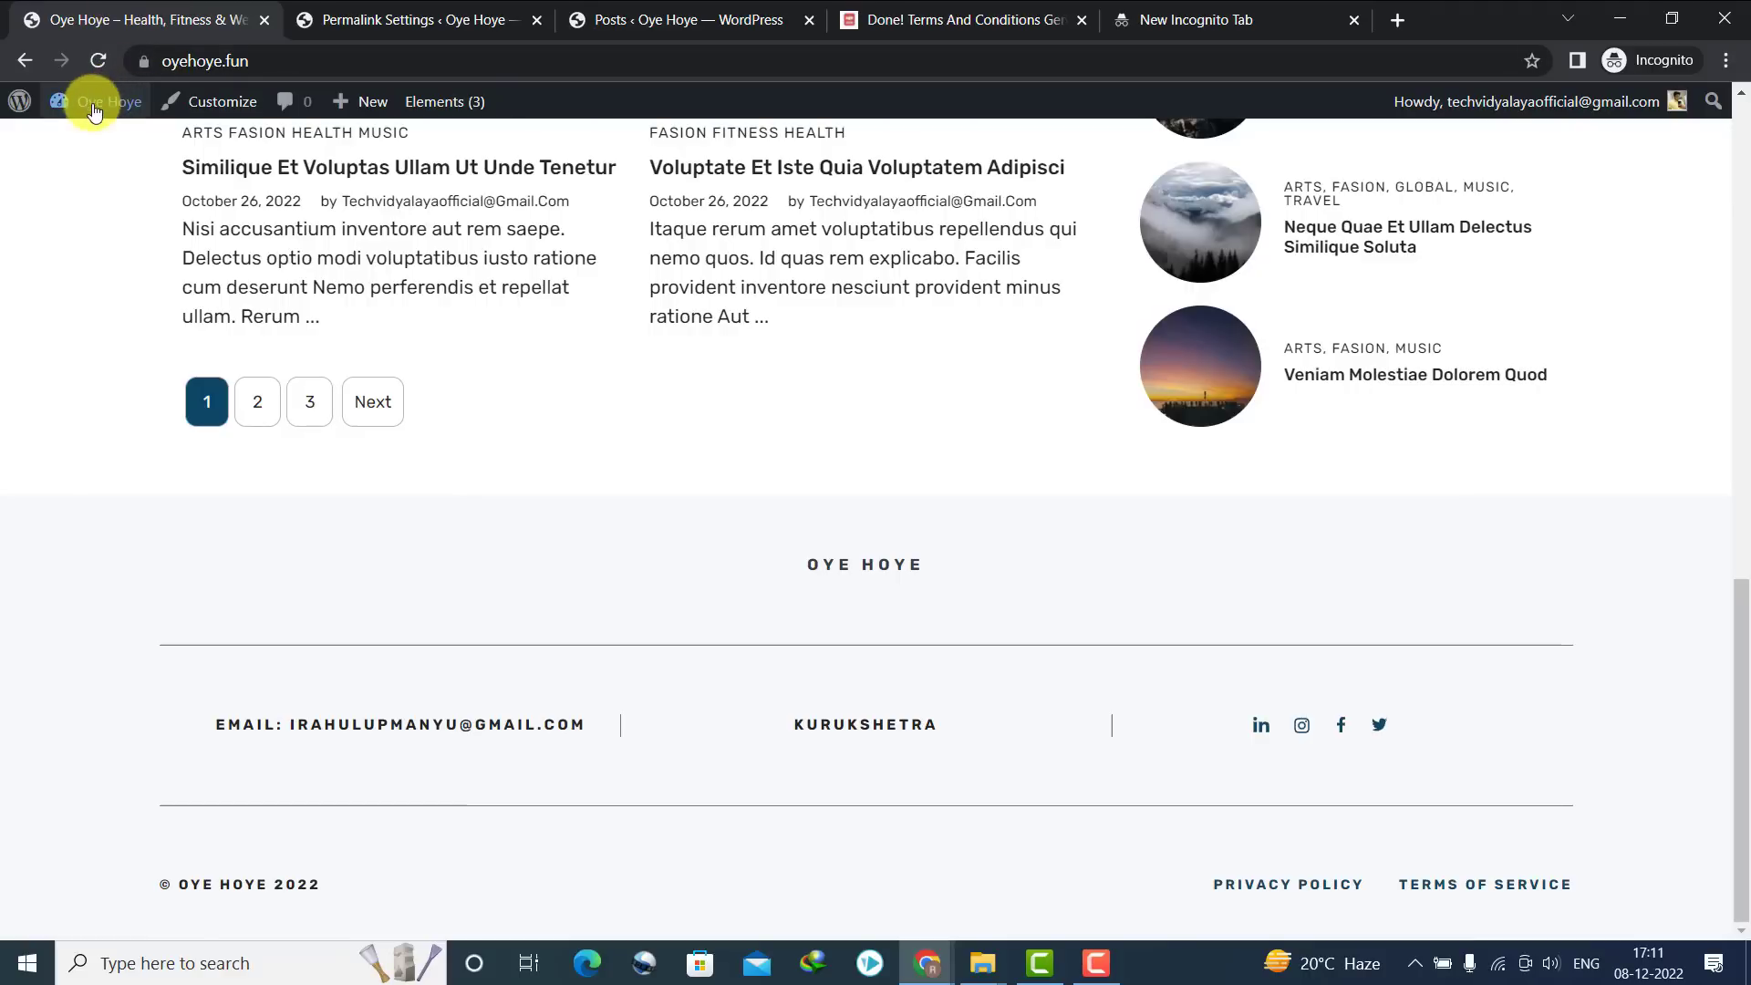
Set the permalink structure to Post name (/%postname%/) and save the change
{"action": "mouse_move", "coordinate": [82, 100]}
{"action": "left_click", "coordinate": [82, 144]}
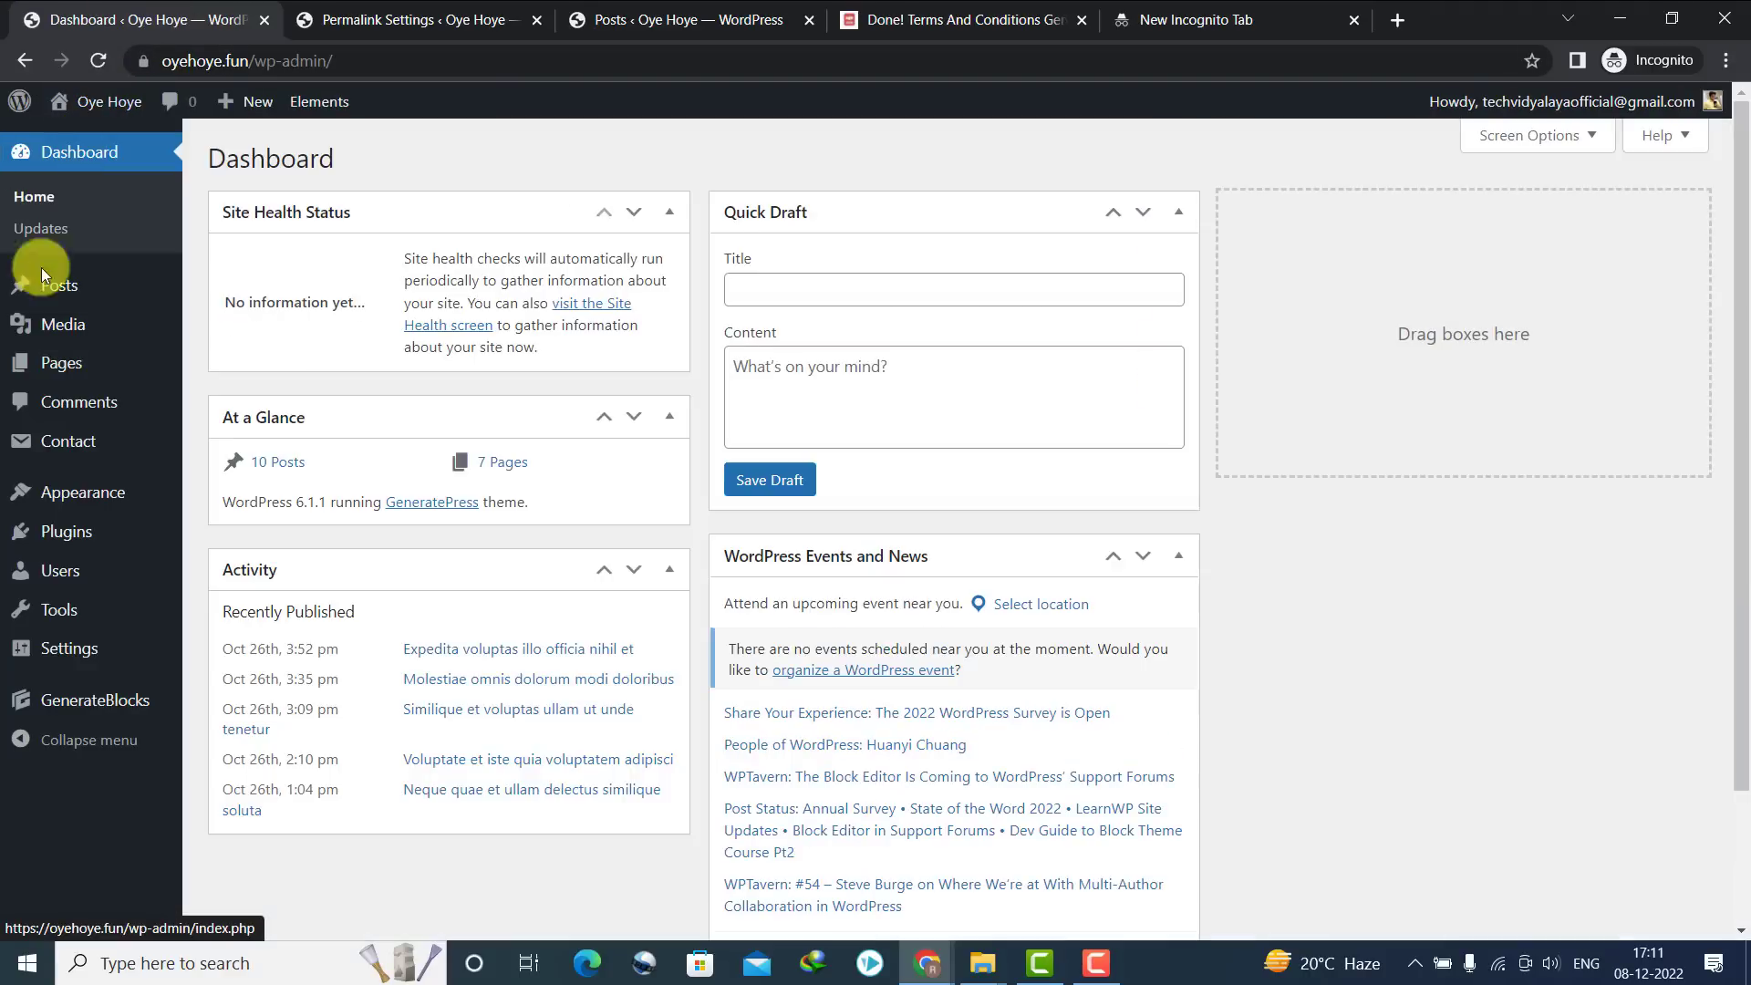
{"action": "mouse_move", "coordinate": [65, 649]}
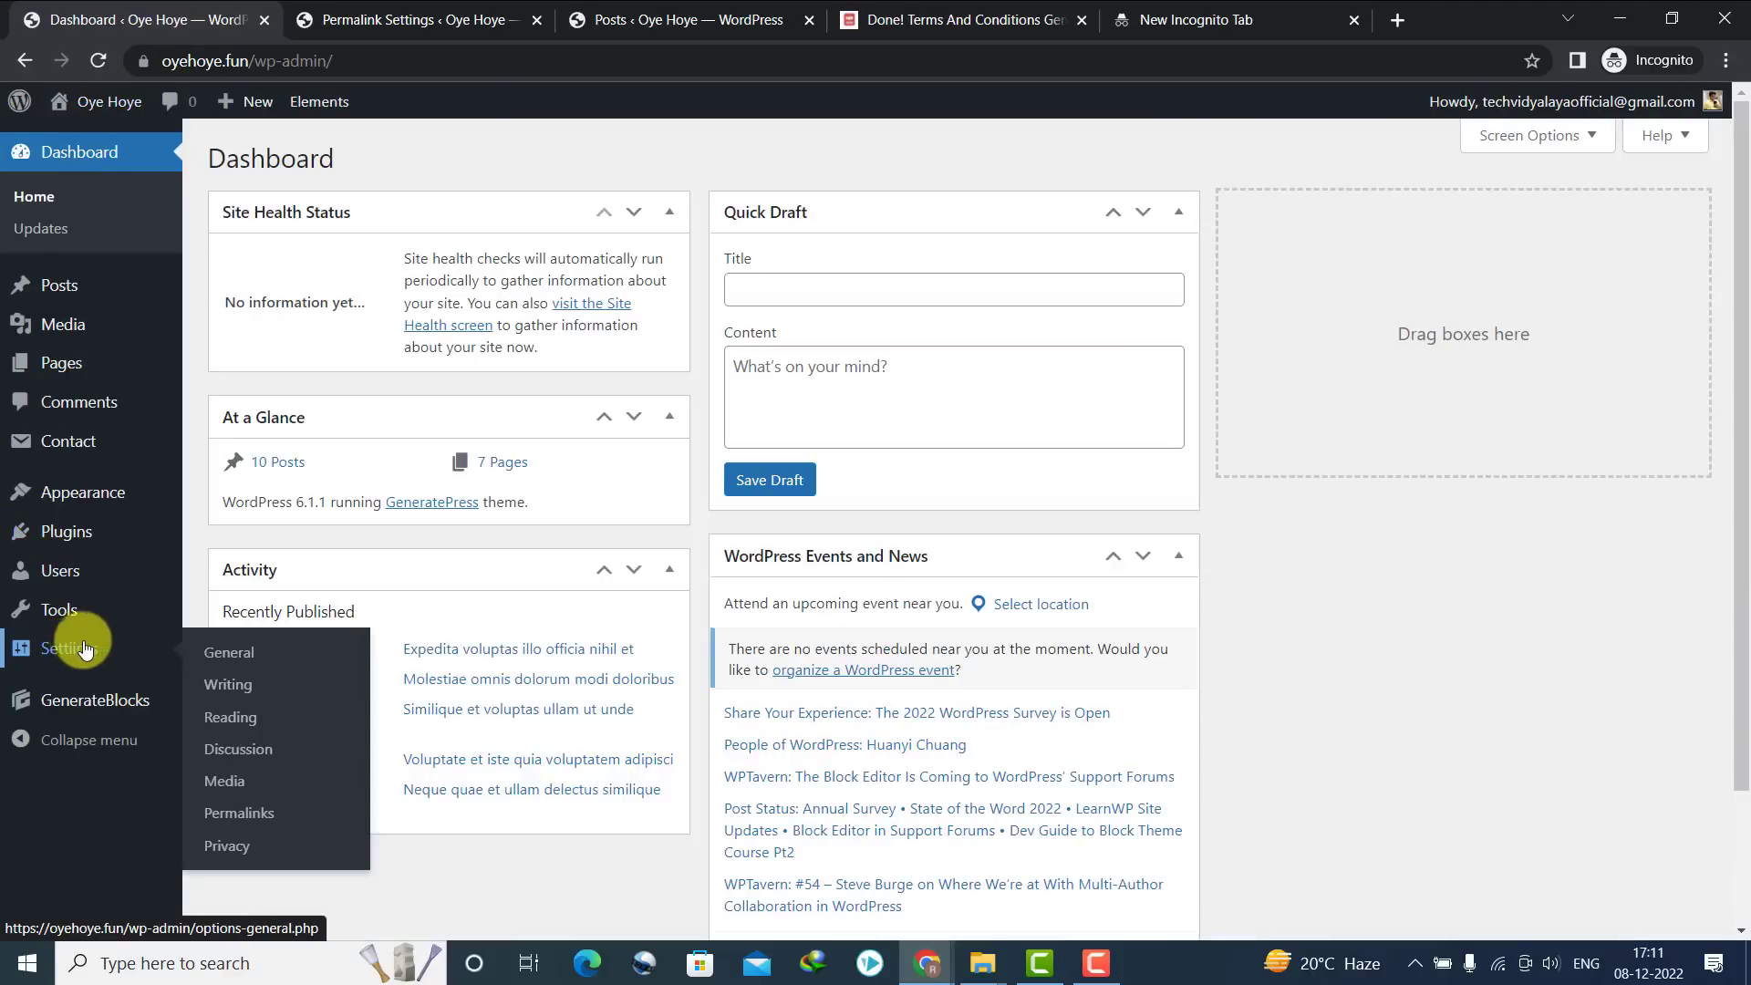
{"action": "left_click", "coordinate": [231, 816]}
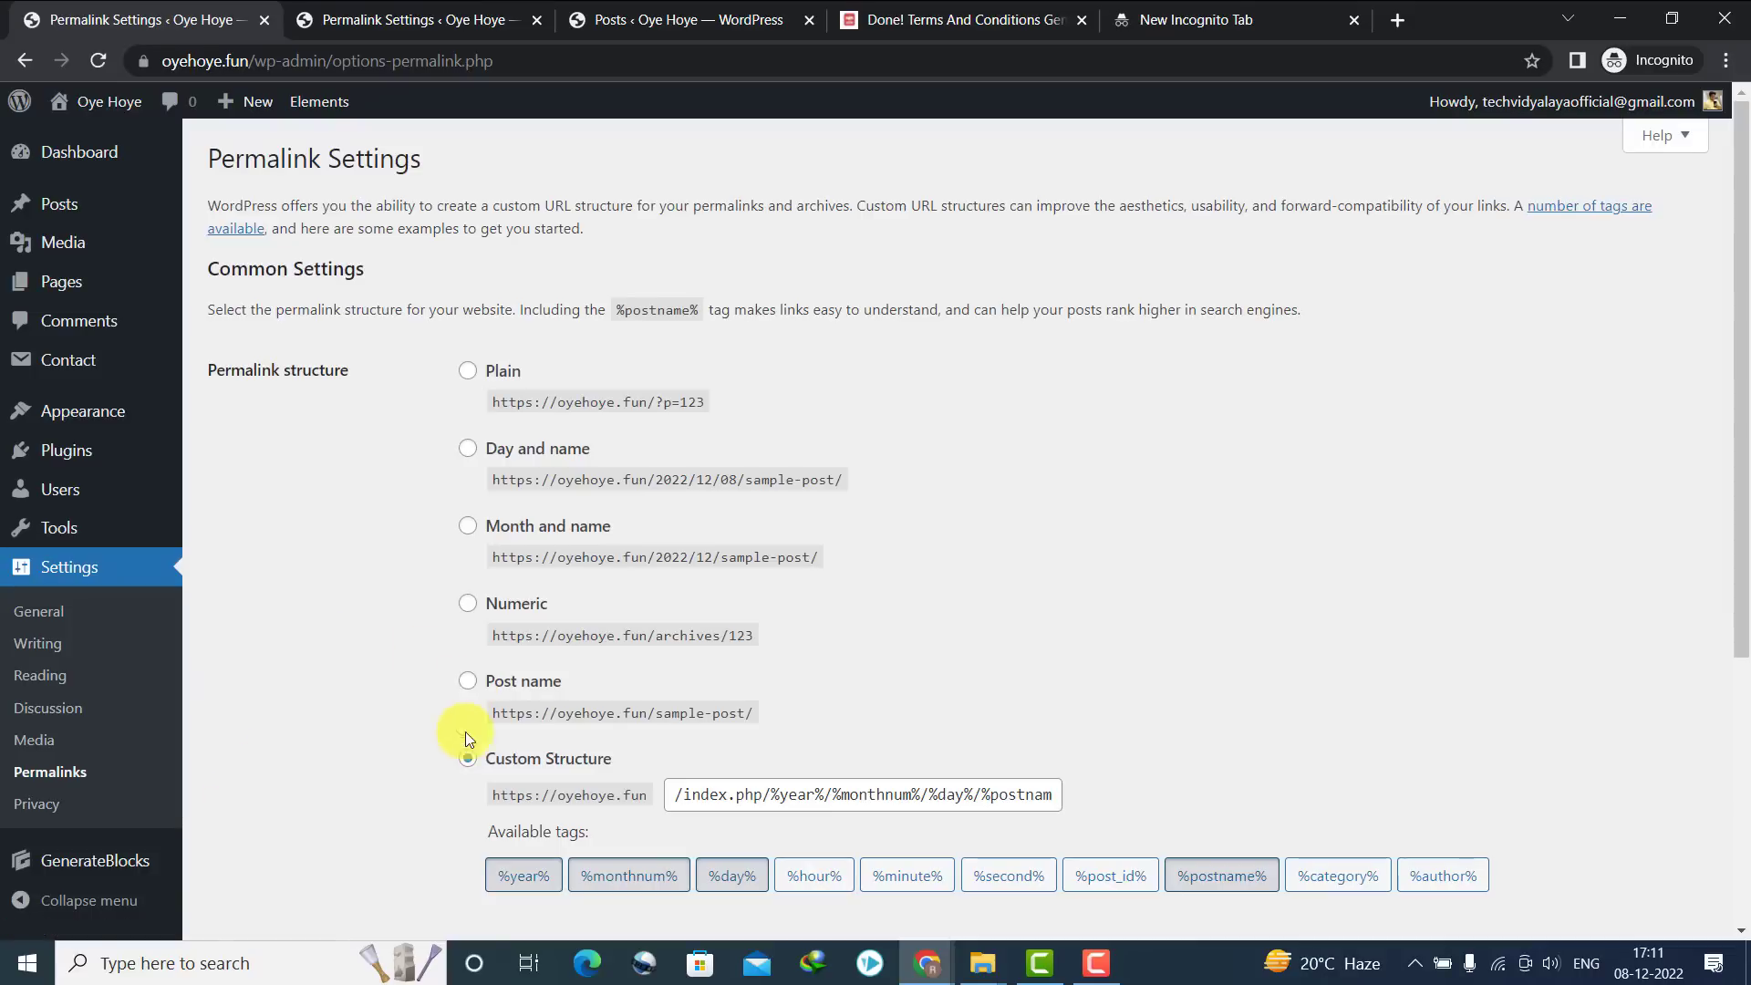
{"action": "left_click", "coordinate": [468, 682]}
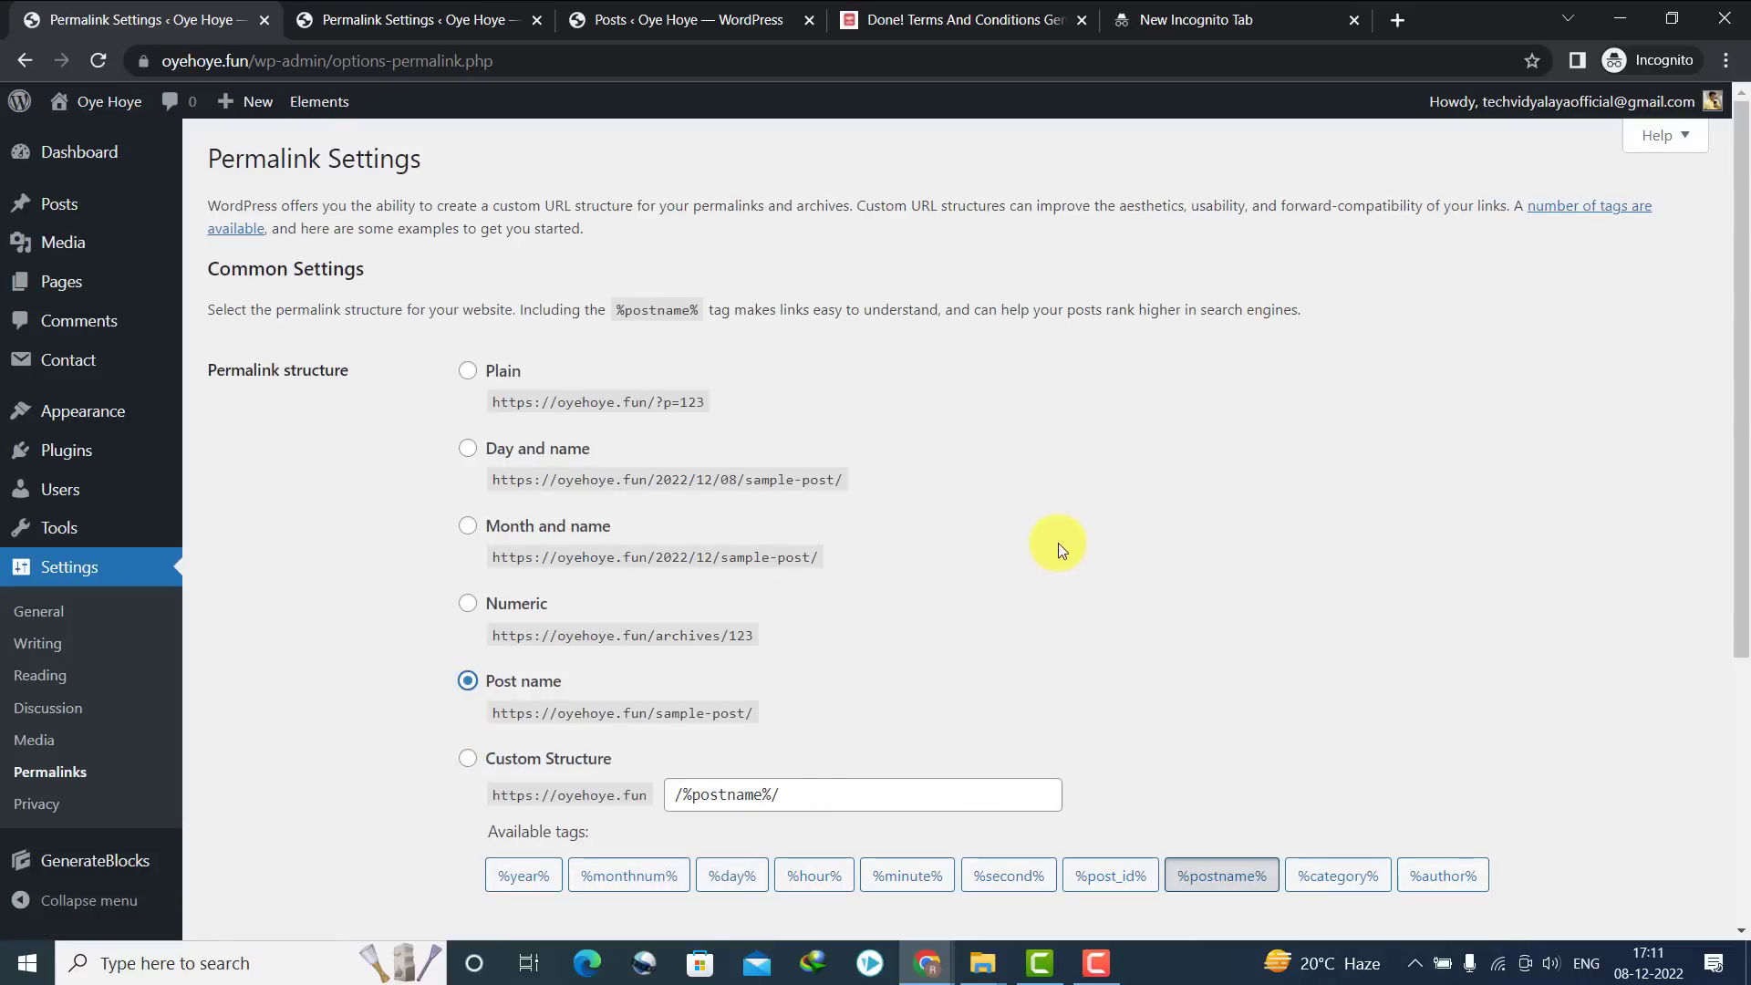
{"action": "left_click_drag", "start_coordinate": [1731, 289], "coordinate": [1731, 715]}
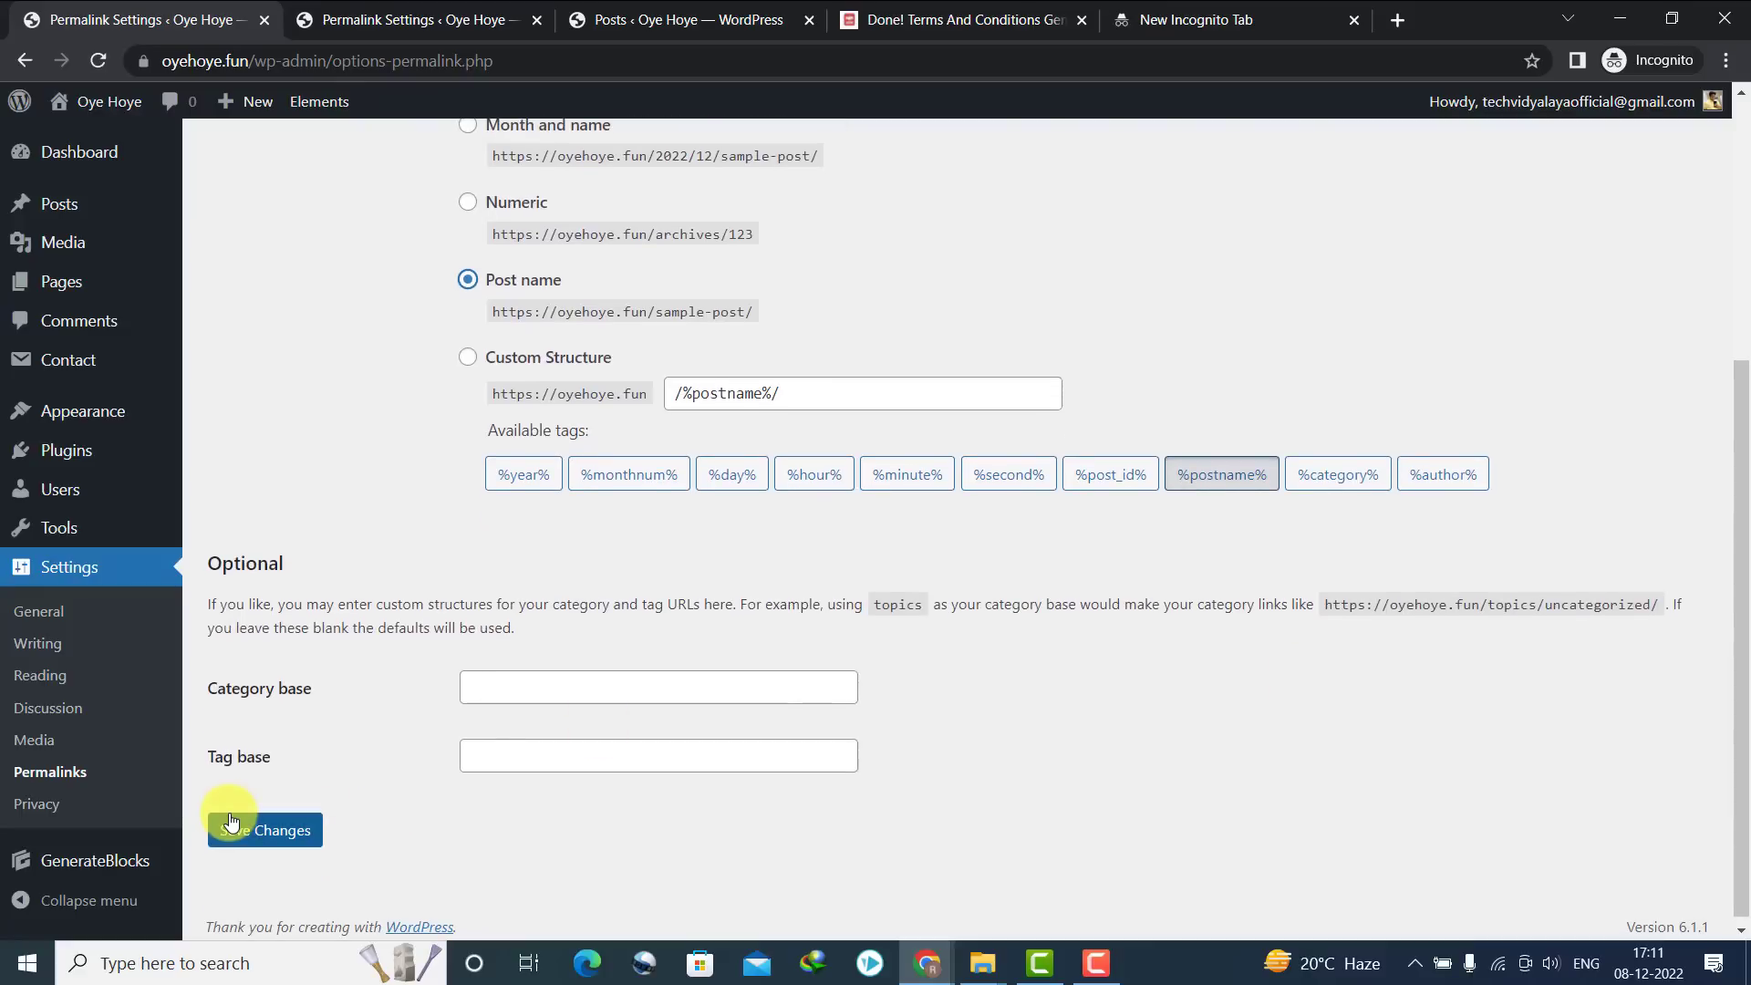
{"action": "left_click", "coordinate": [231, 825]}
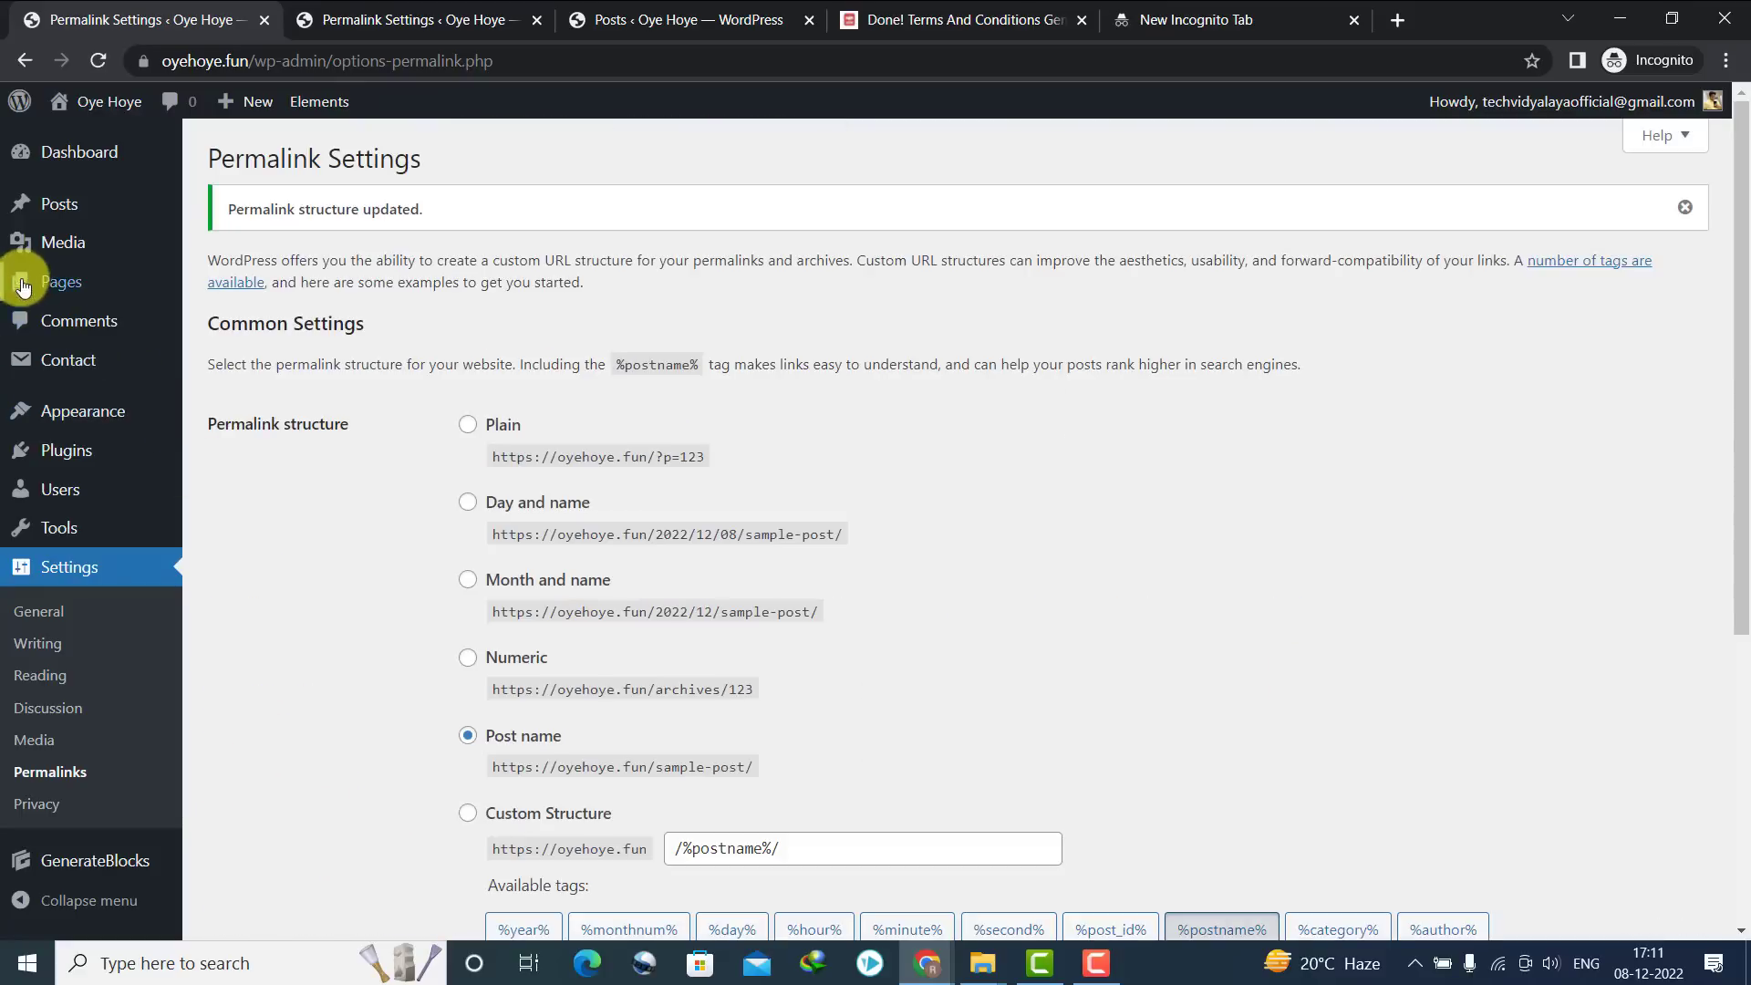
{"action": "mouse_move", "coordinate": [63, 292]}
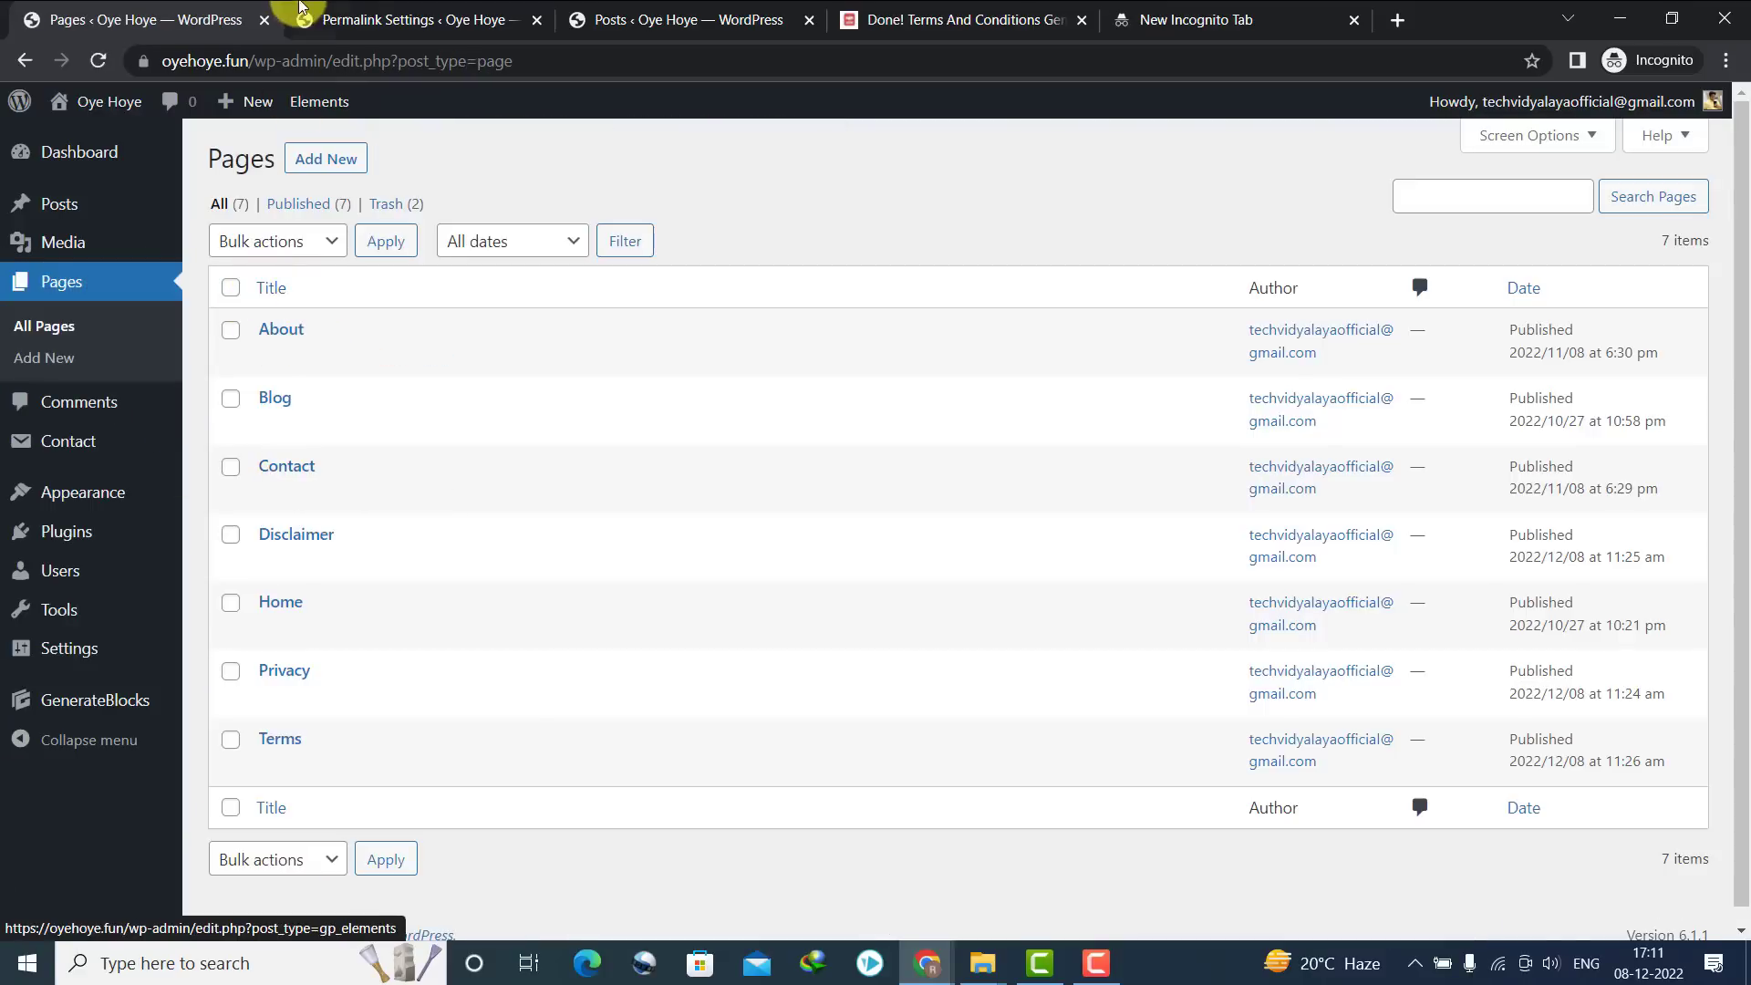
Check the footer links on the live home page, then open the Site footer element in the editor
{"action": "left_click", "coordinate": [349, 15]}
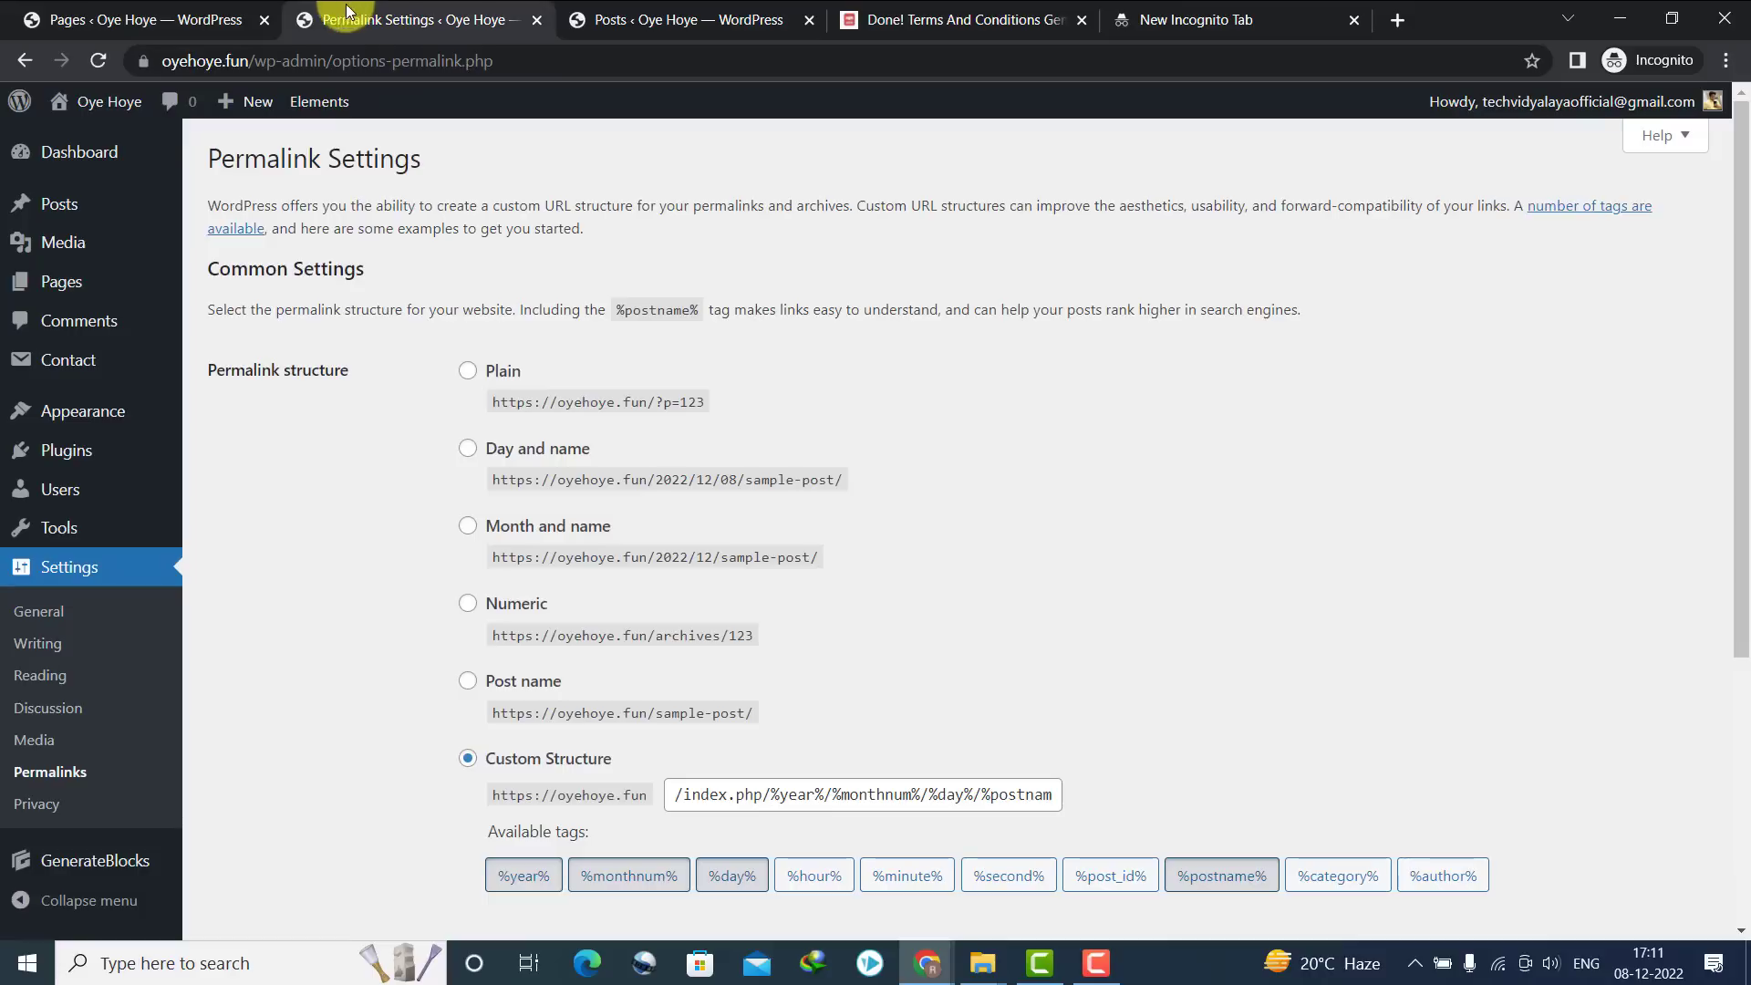
{"action": "left_click", "coordinate": [86, 135]}
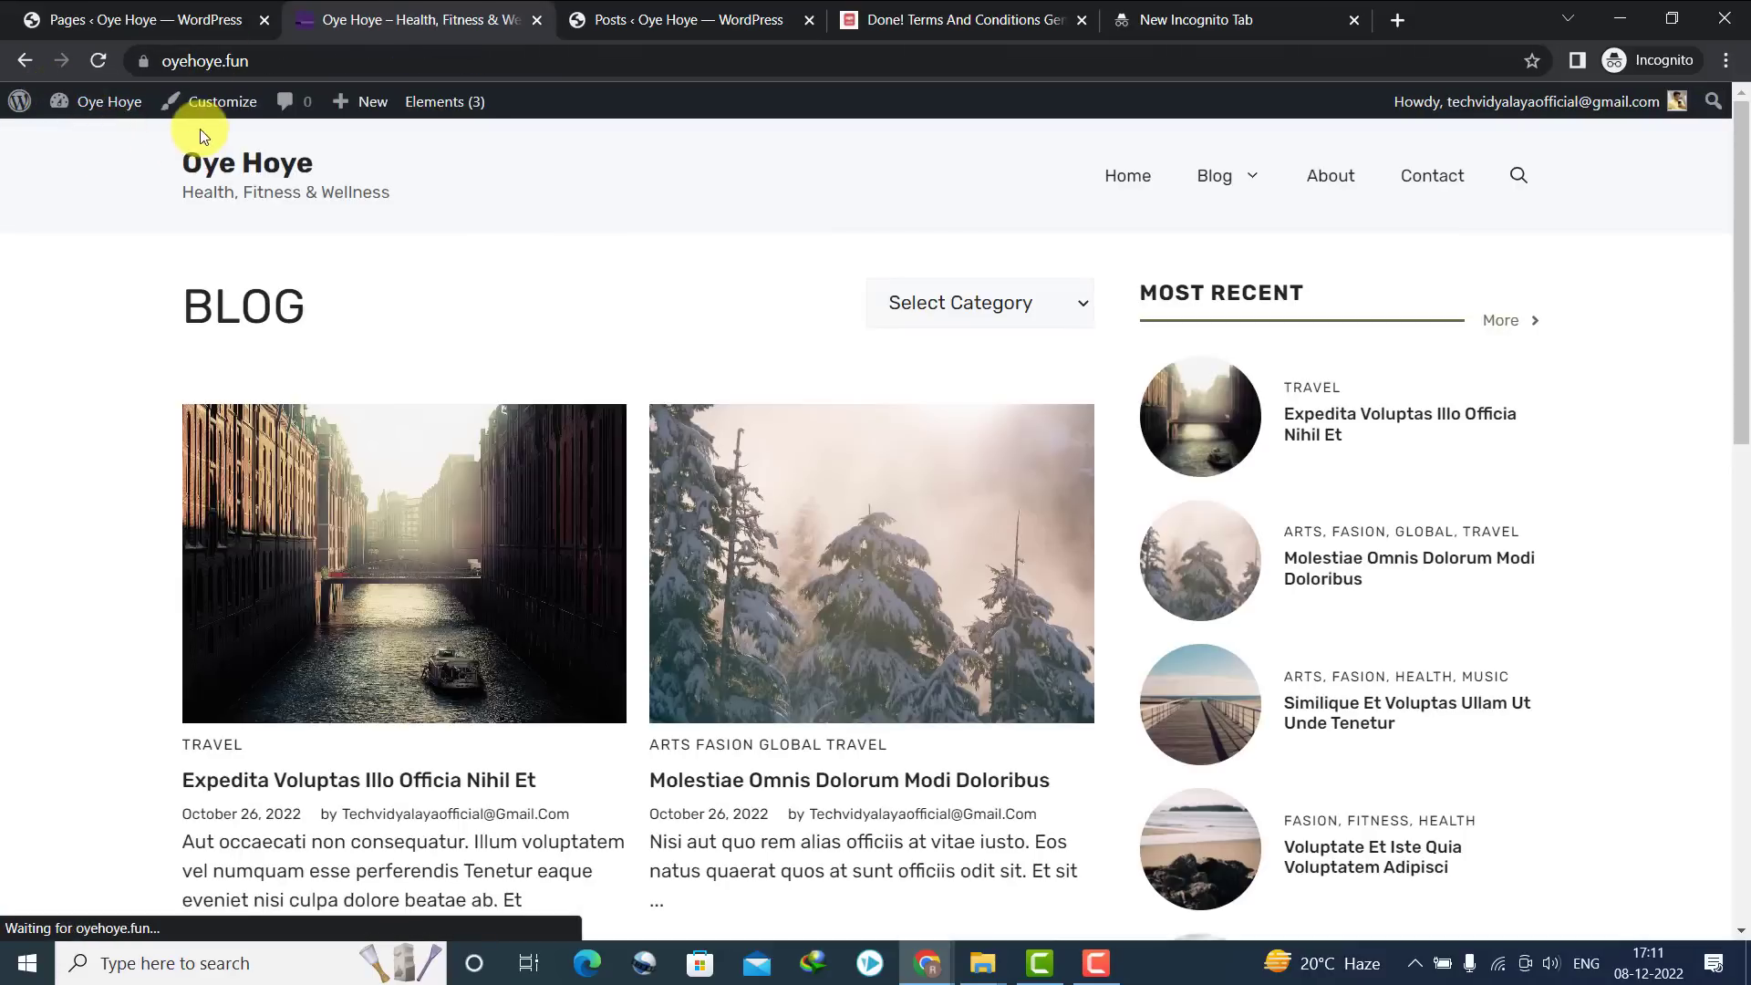
{"action": "left_click", "coordinate": [141, 20]}
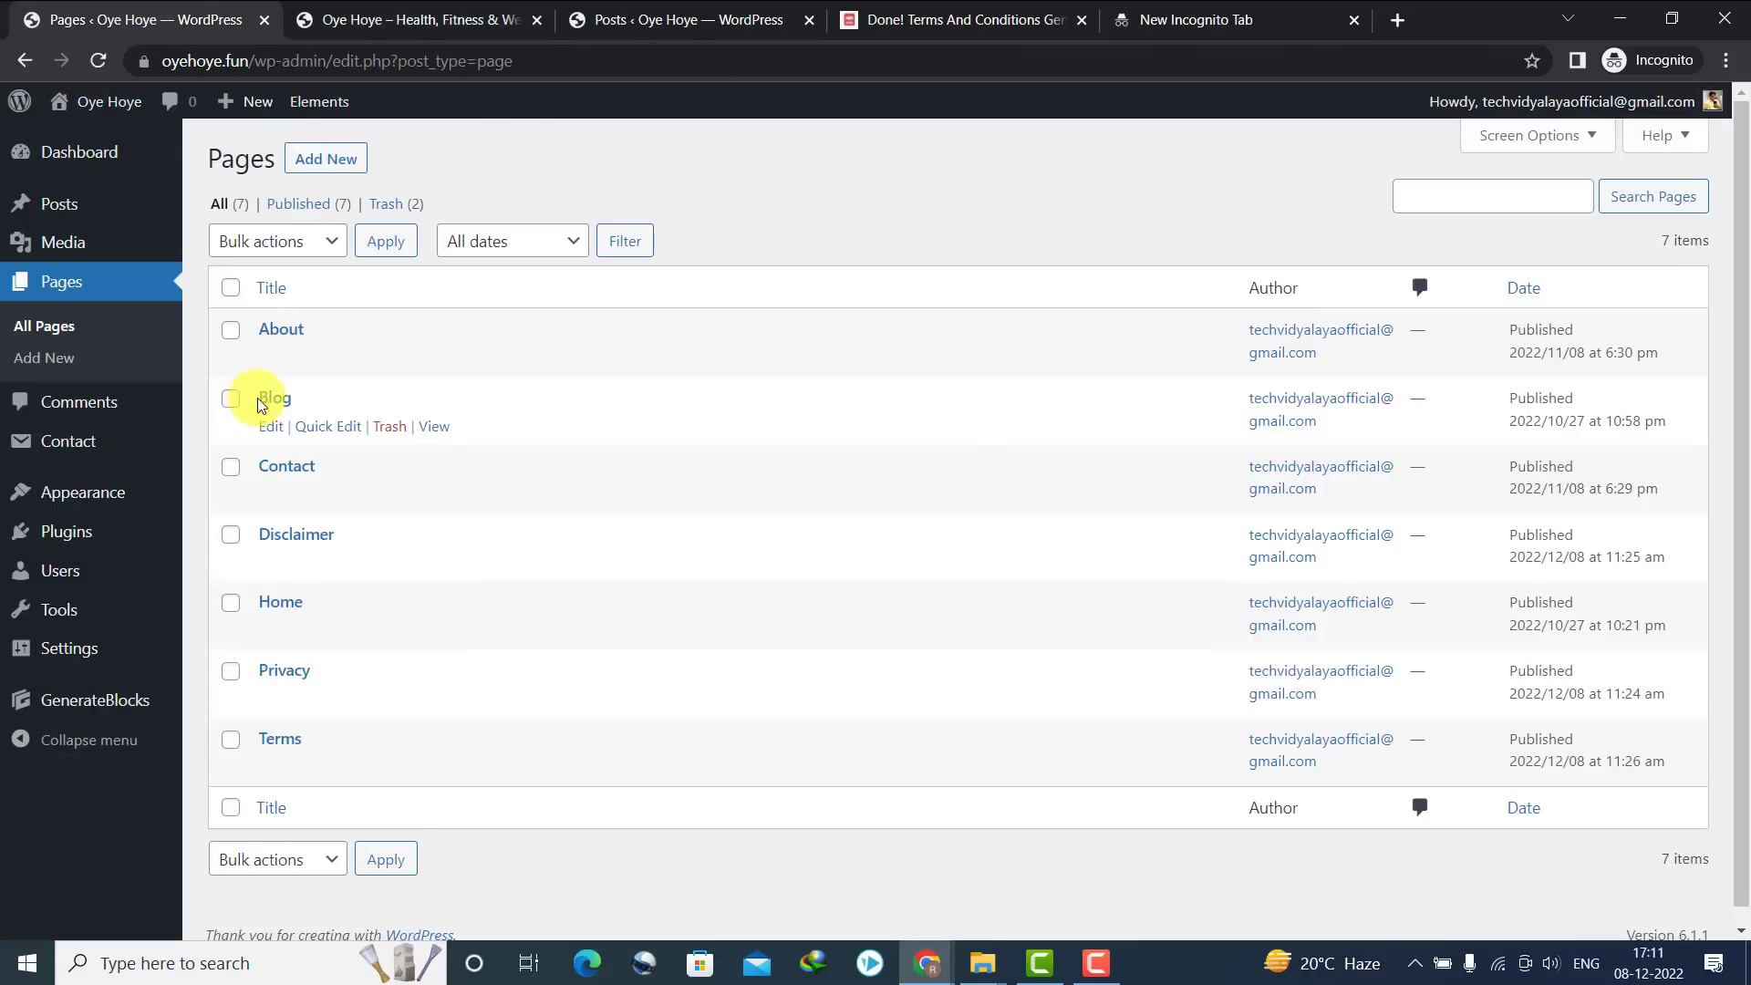
{"action": "left_click", "coordinate": [401, 18]}
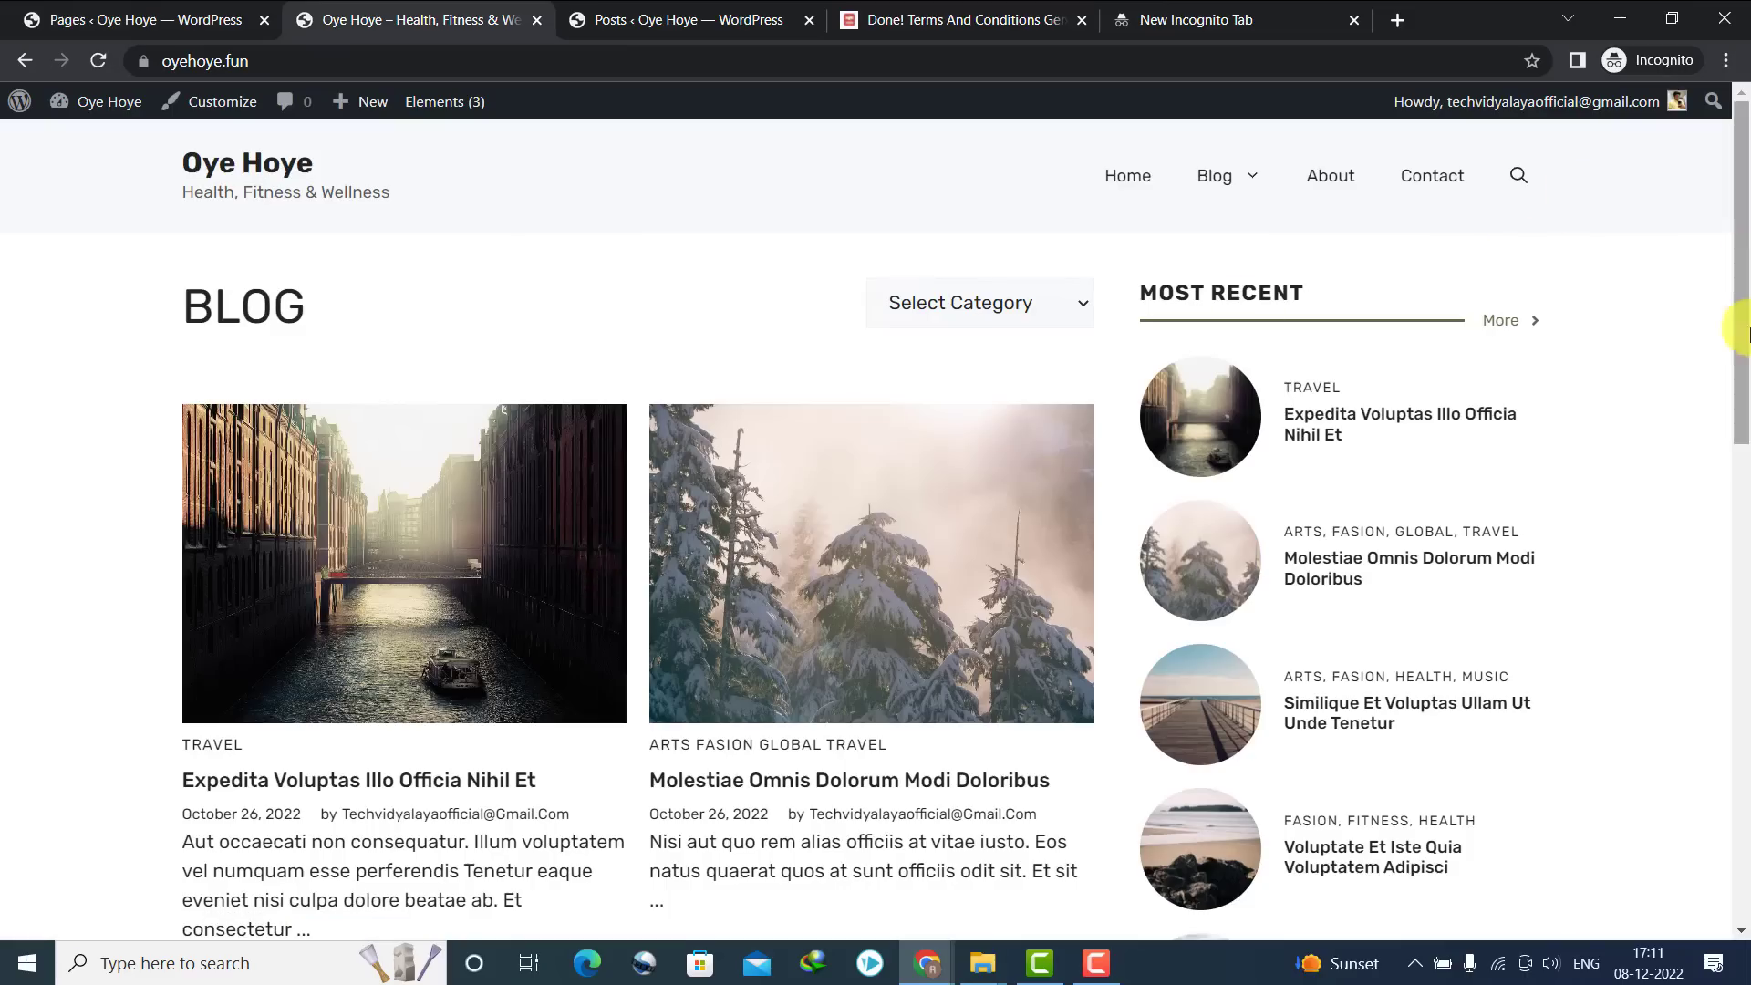
{"action": "left_click_drag", "start_coordinate": [1741, 264], "coordinate": [1739, 813]}
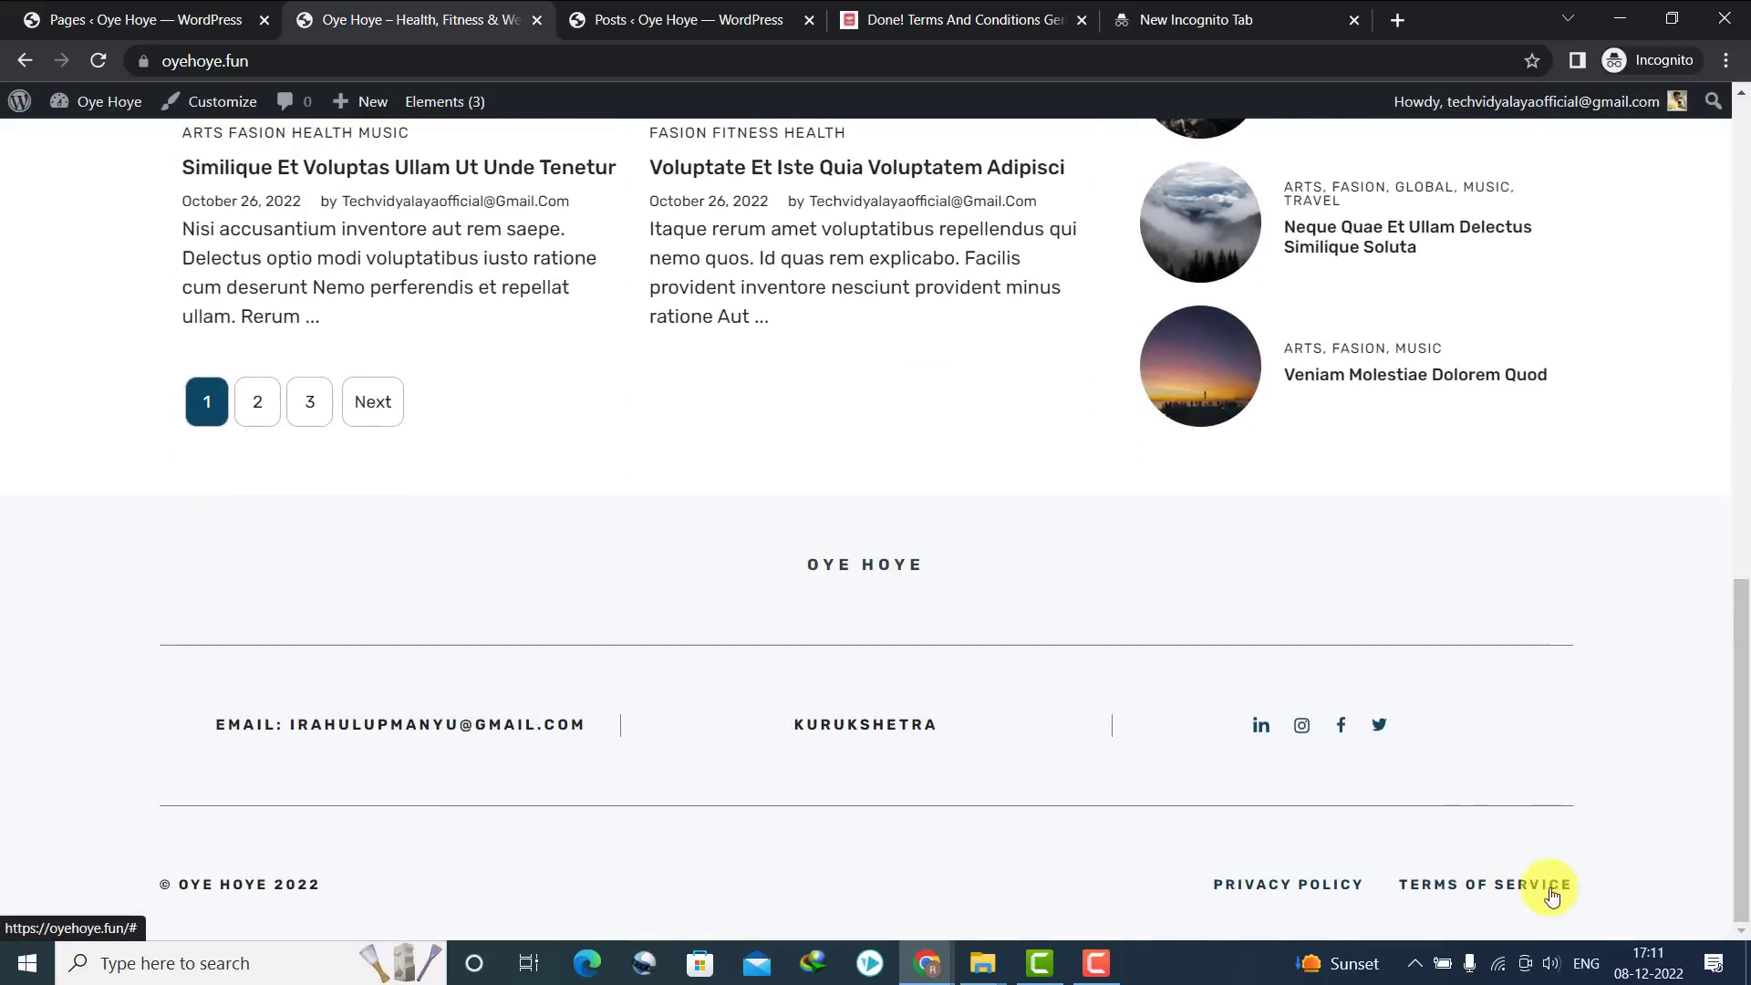
{"action": "scroll", "coordinate": [1729, 221], "scroll_direction": "up", "scroll_amount": 8}
{"action": "scroll", "coordinate": [1729, 222], "scroll_direction": "up", "scroll_amount": 5}
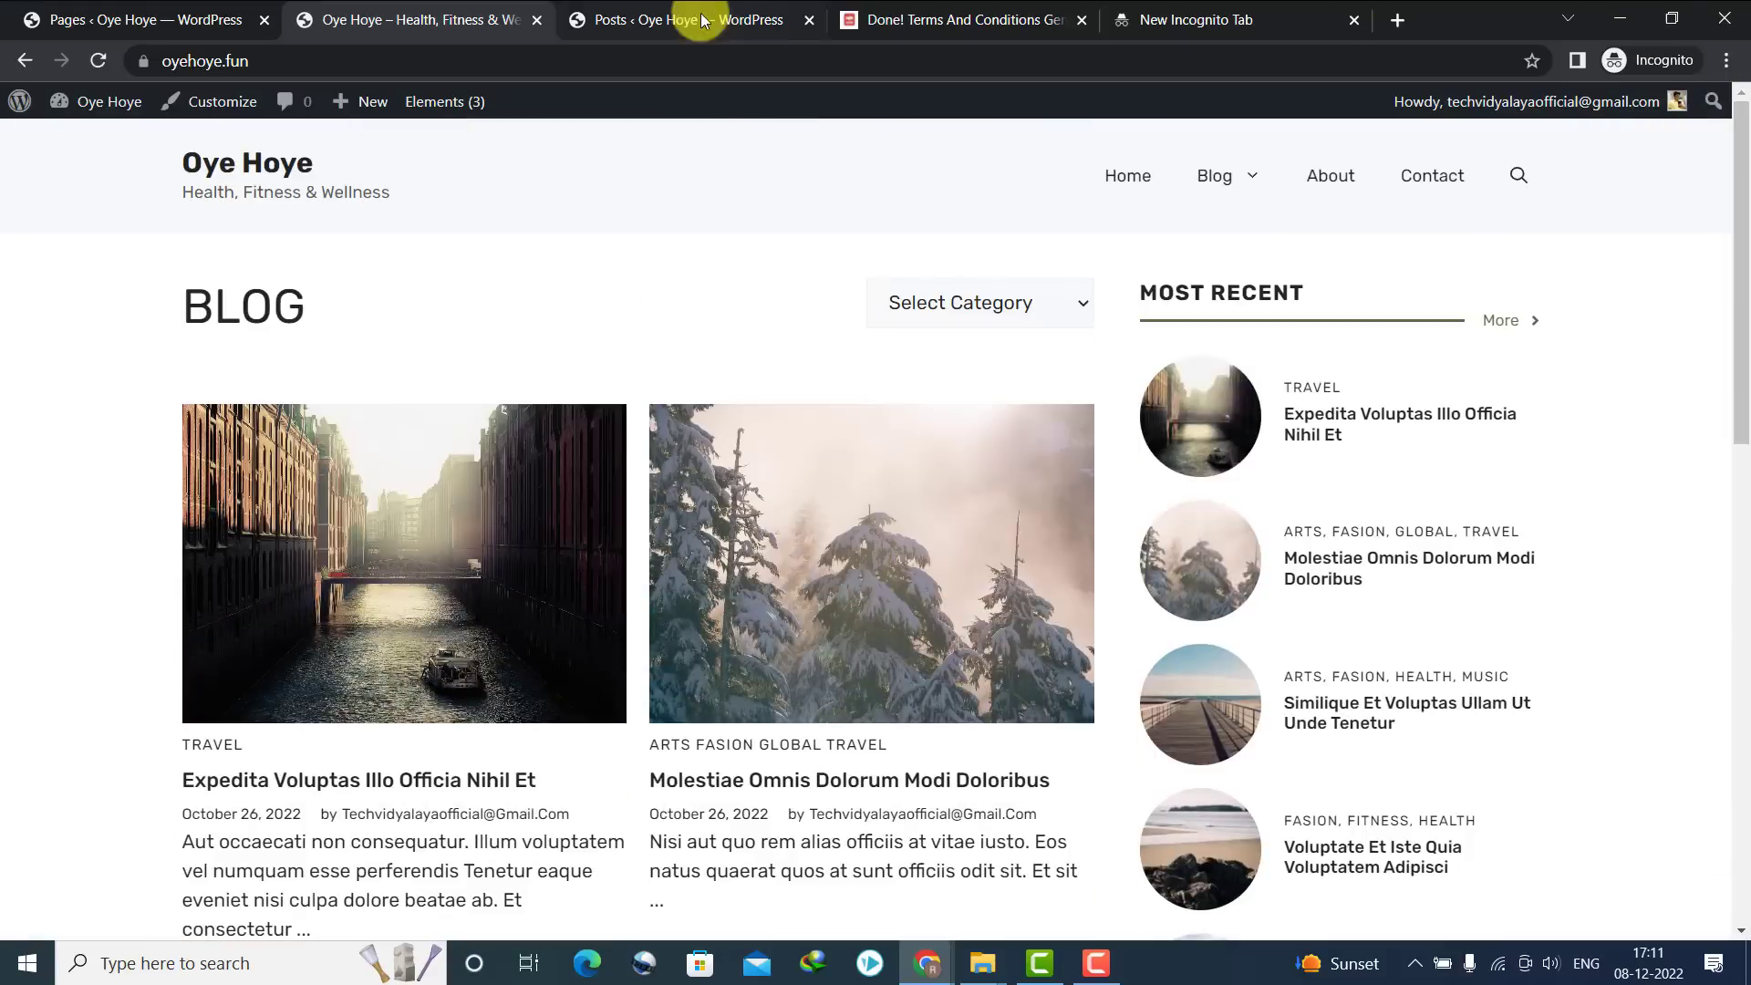
{"action": "mouse_move", "coordinate": [465, 105]}
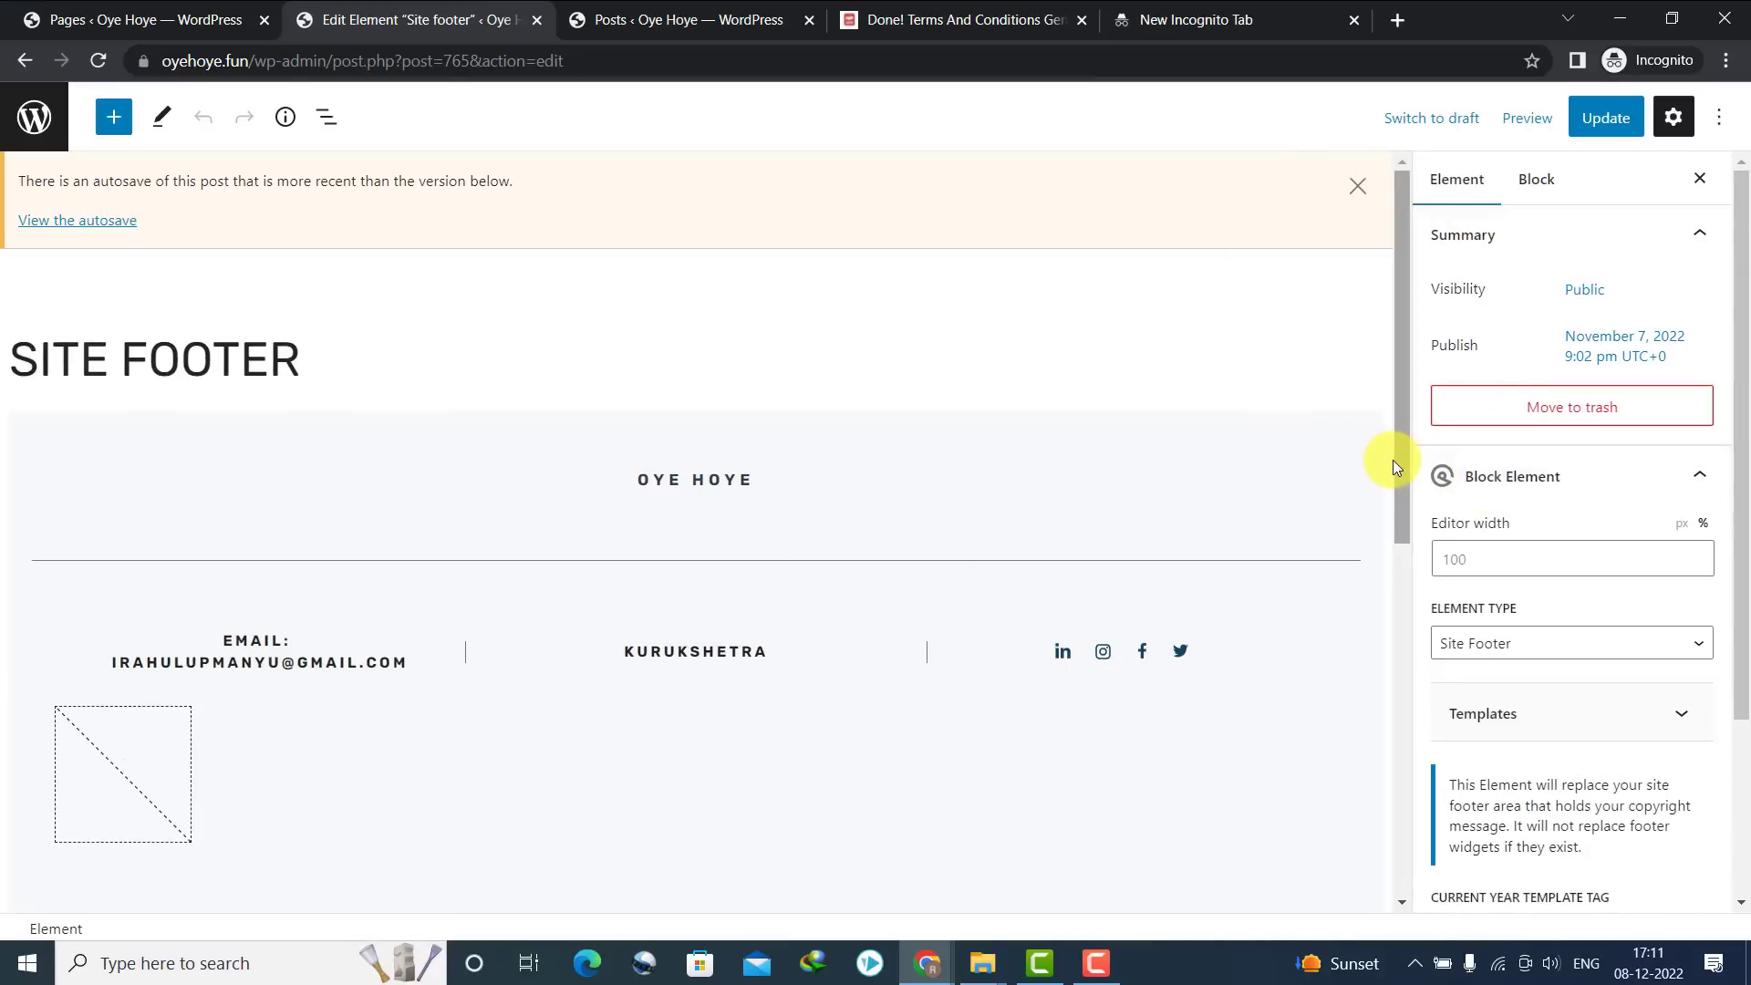
{"action": "left_click_drag", "start_coordinate": [1393, 467], "coordinate": [1408, 723]}
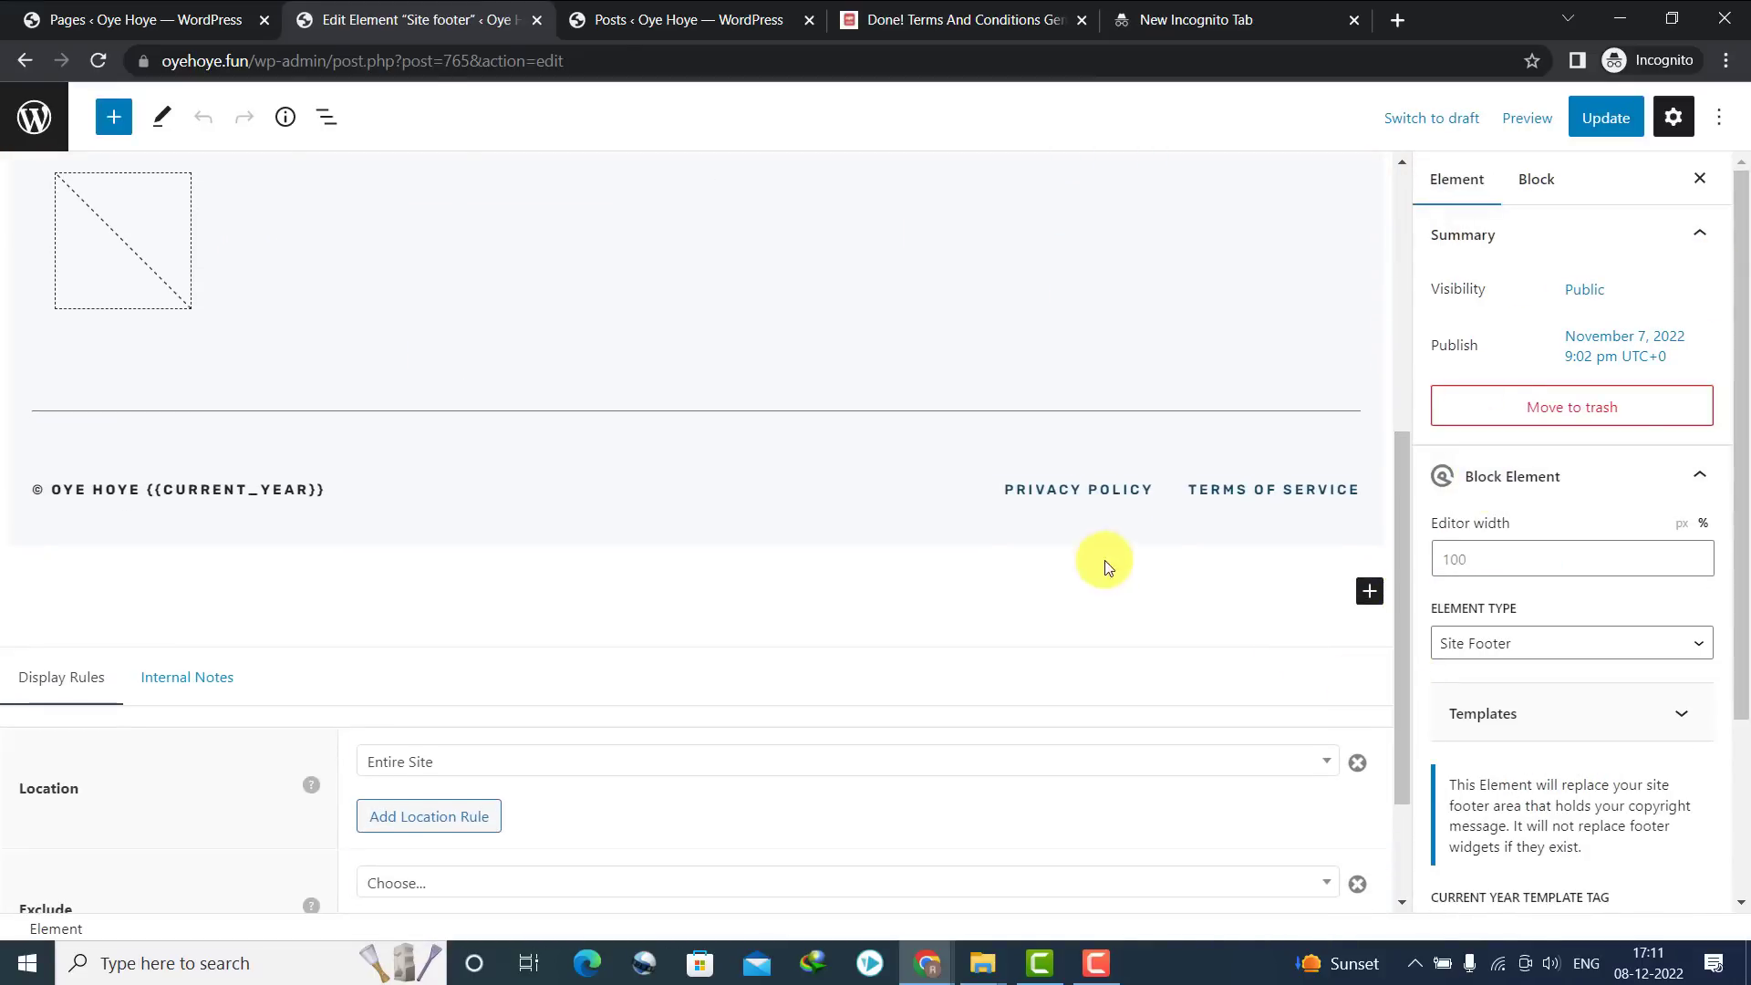
{"action": "left_click", "coordinate": [1094, 491]}
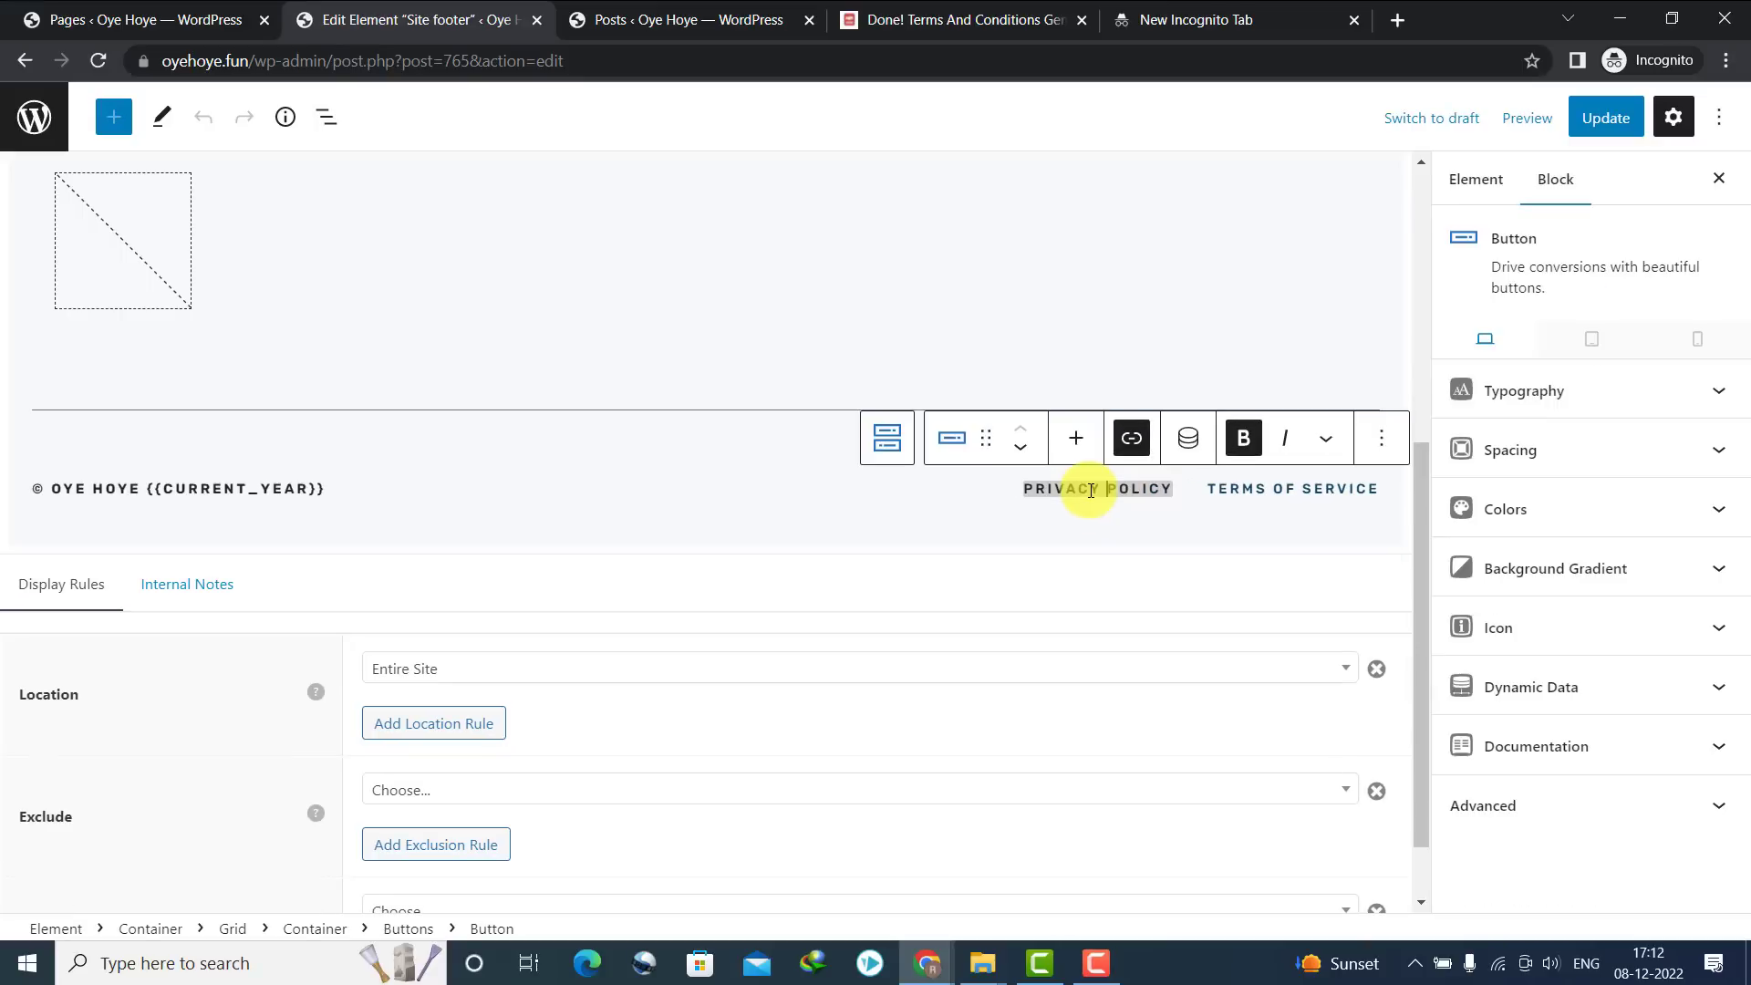
{"action": "left_click", "coordinate": [1130, 440]}
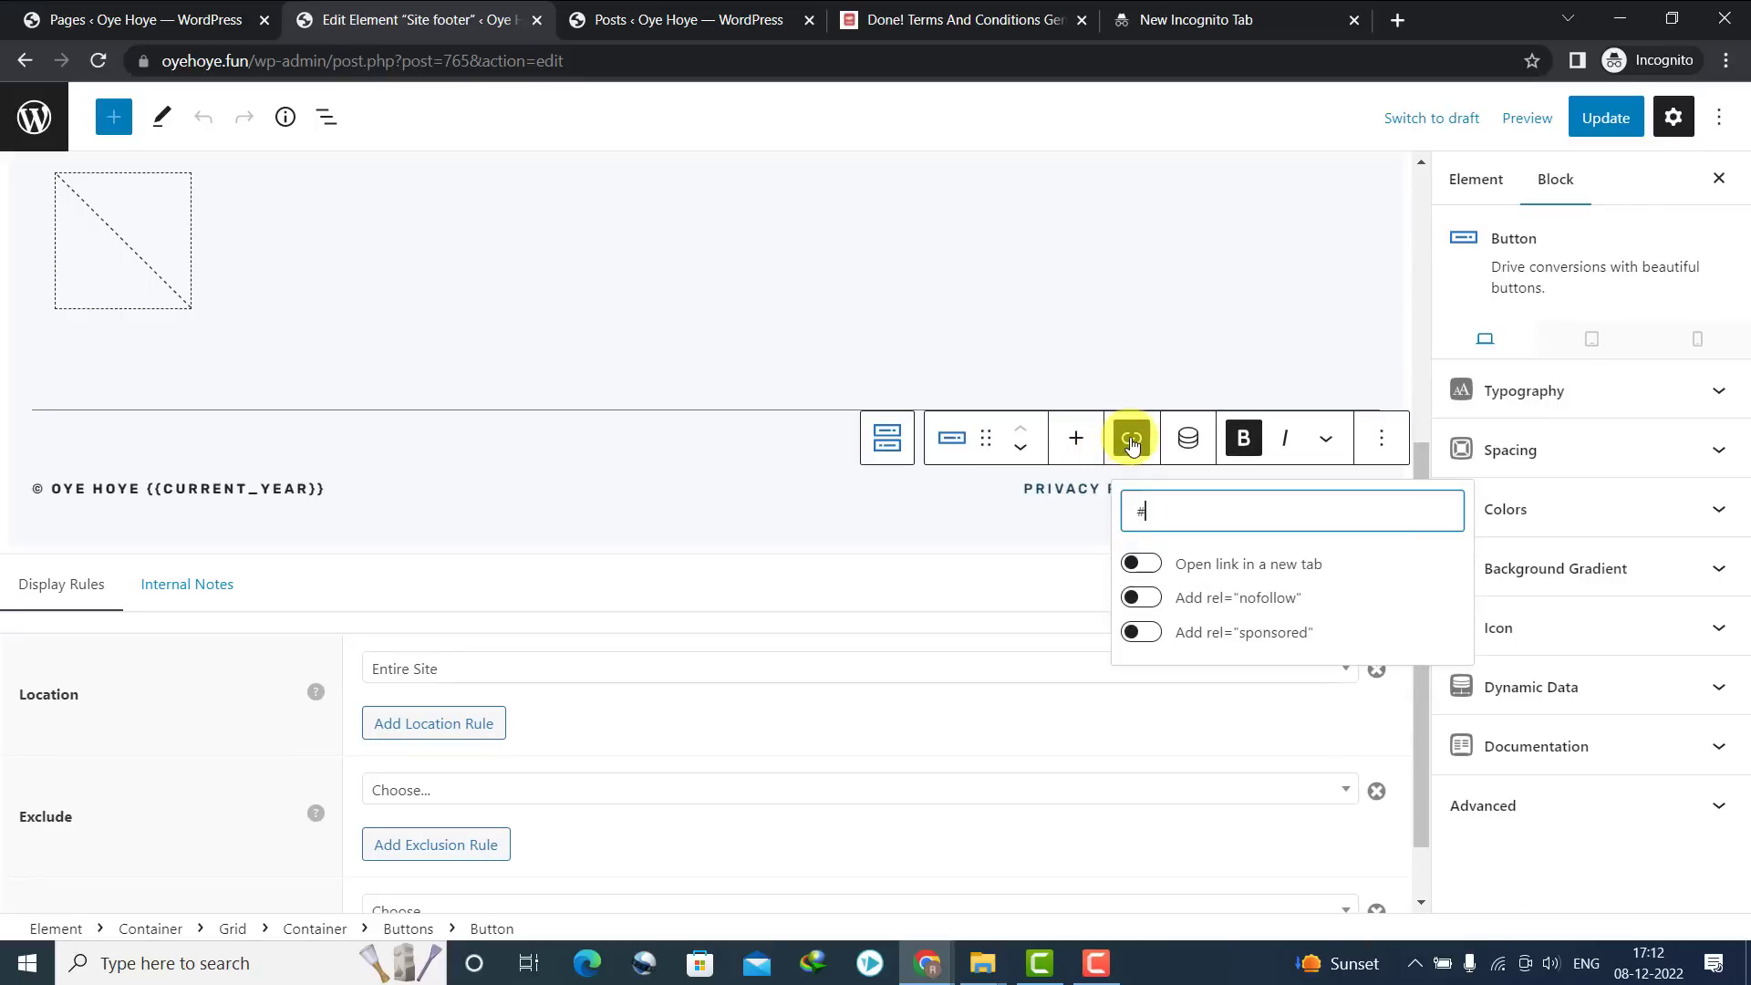
{"action": "left_click", "coordinate": [170, 11]}
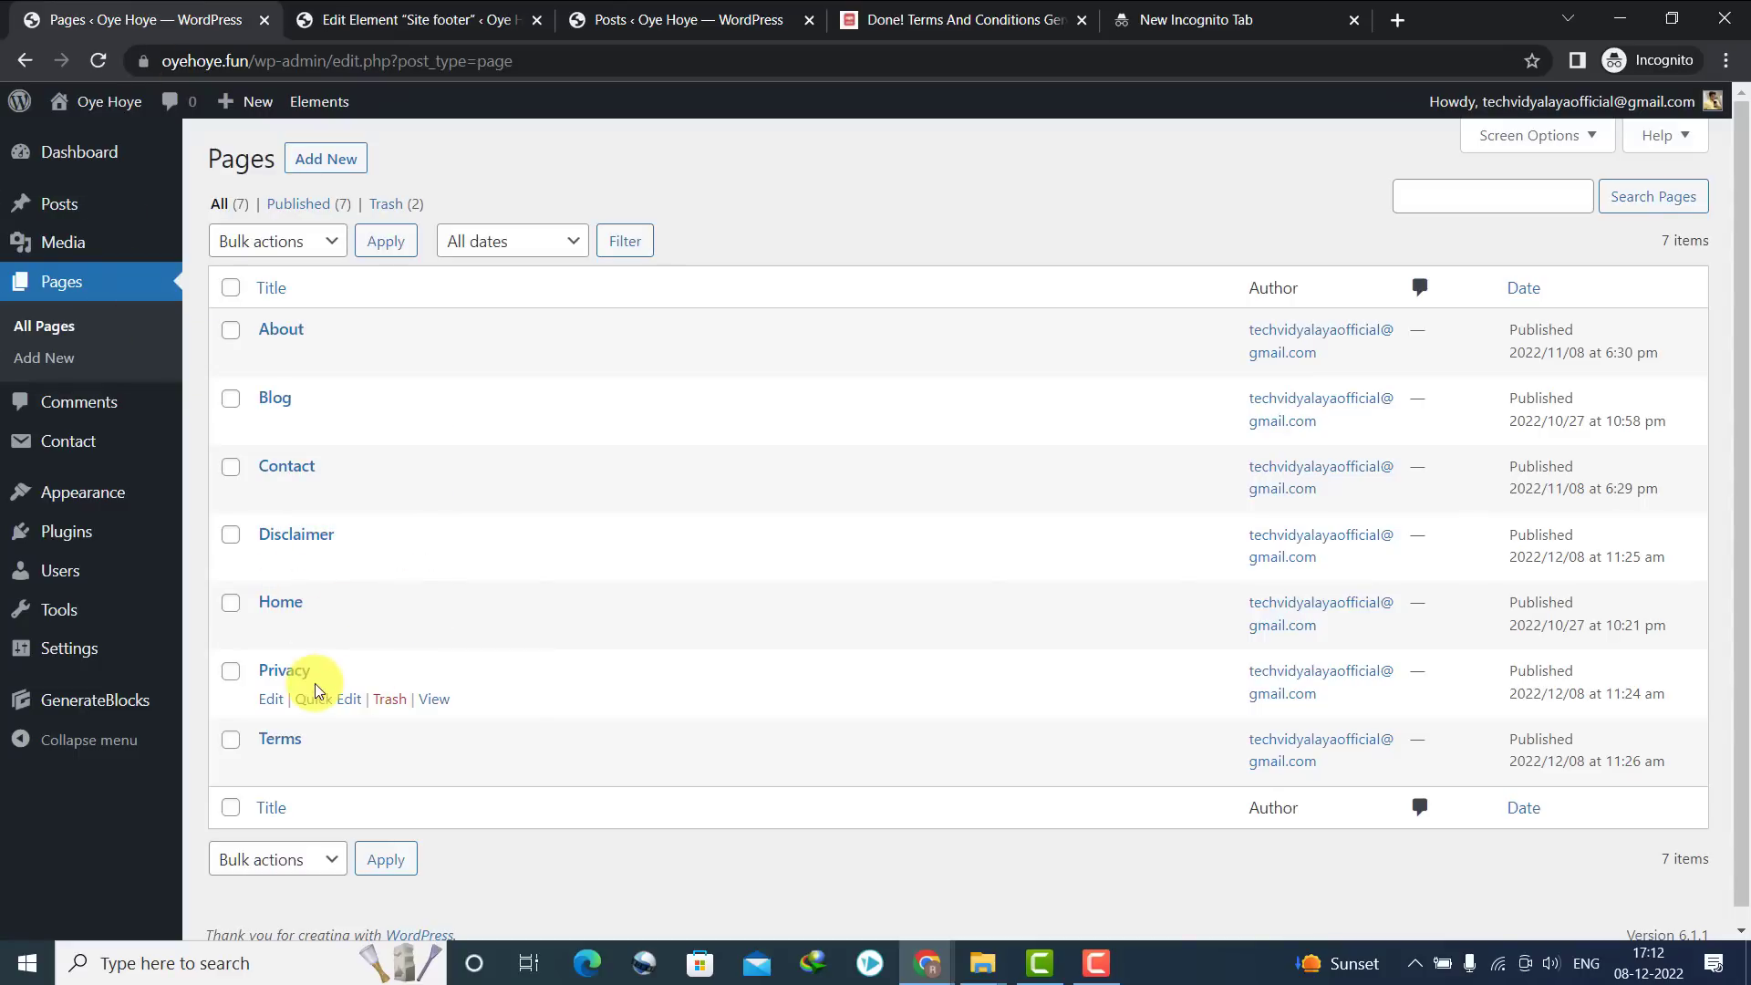
{"action": "left_click", "coordinate": [433, 700]}
{"action": "left_click", "coordinate": [315, 62]}
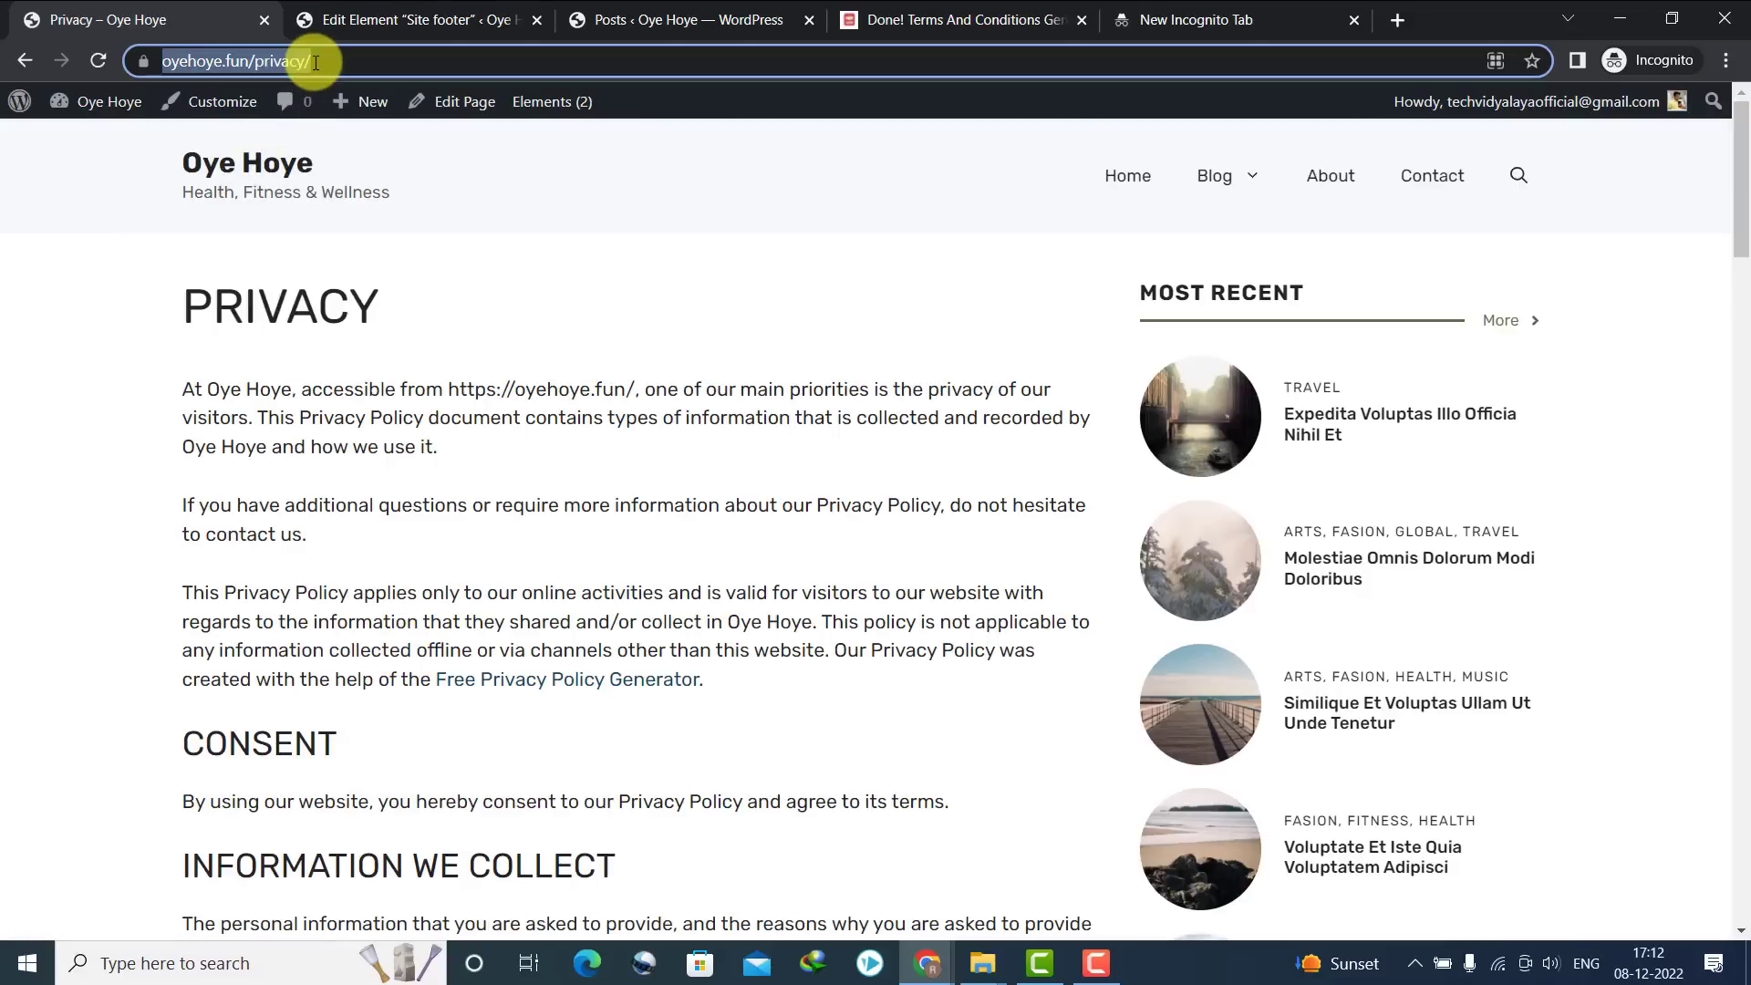
{"action": "left_click", "coordinate": [22, 62]}
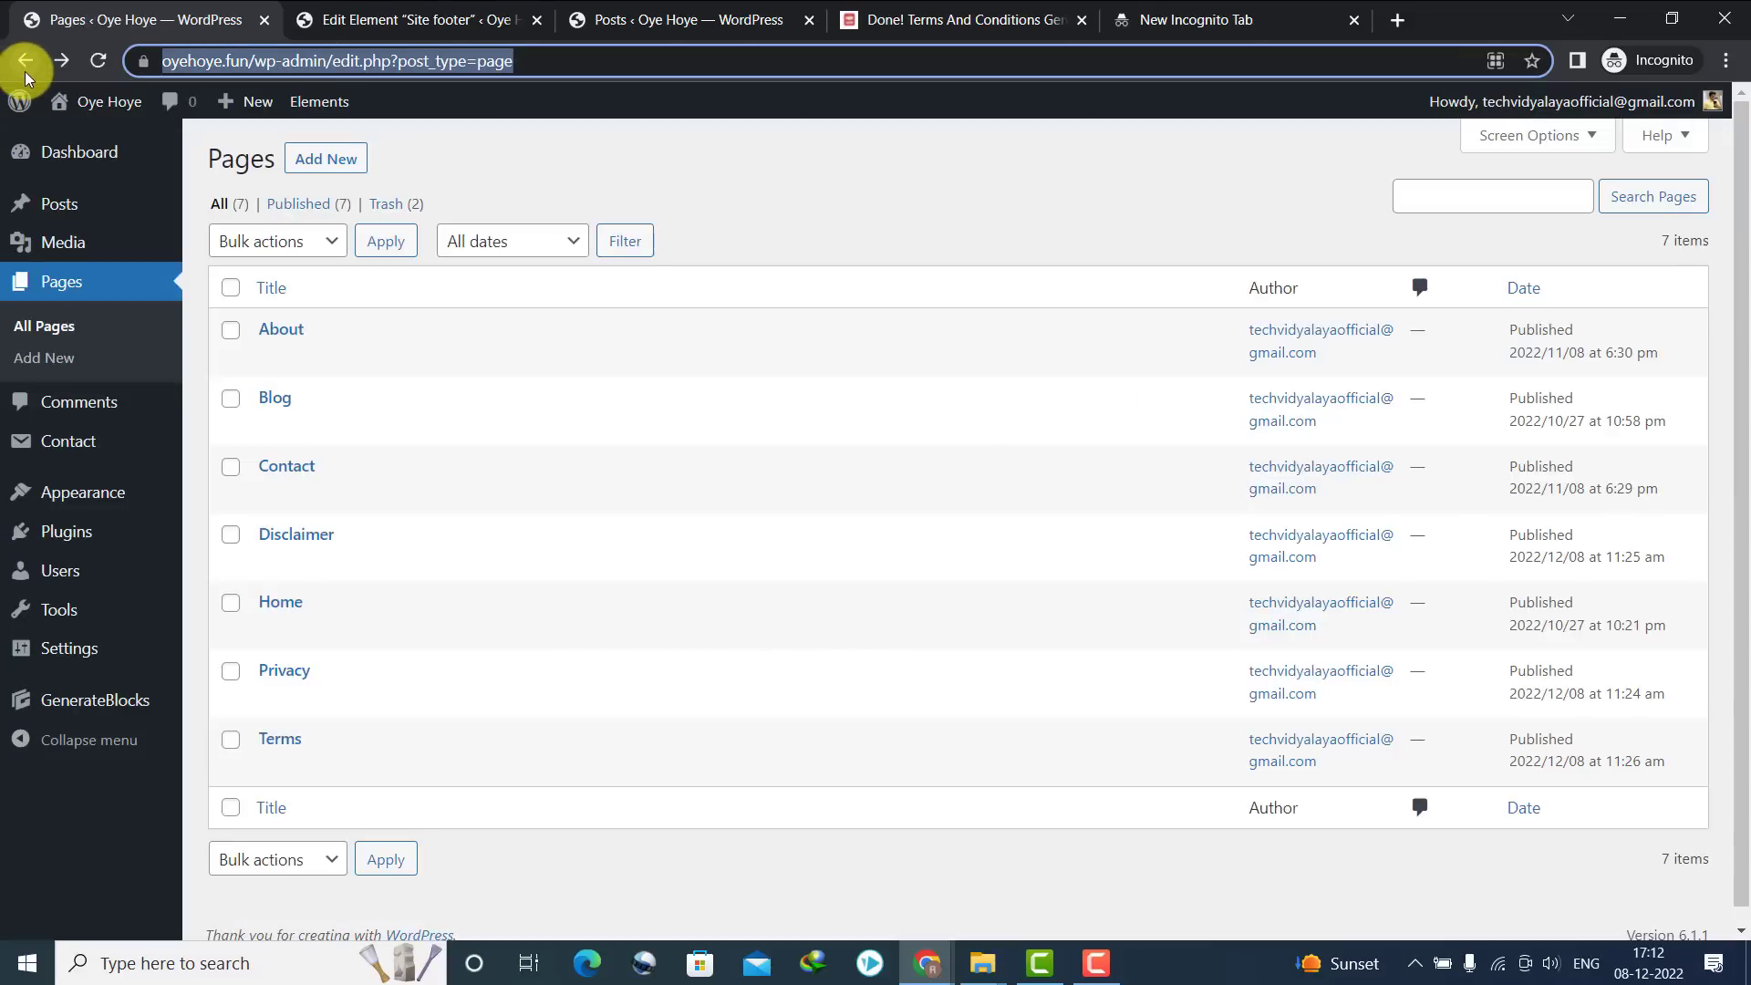
{"action": "left_click", "coordinate": [385, 13]}
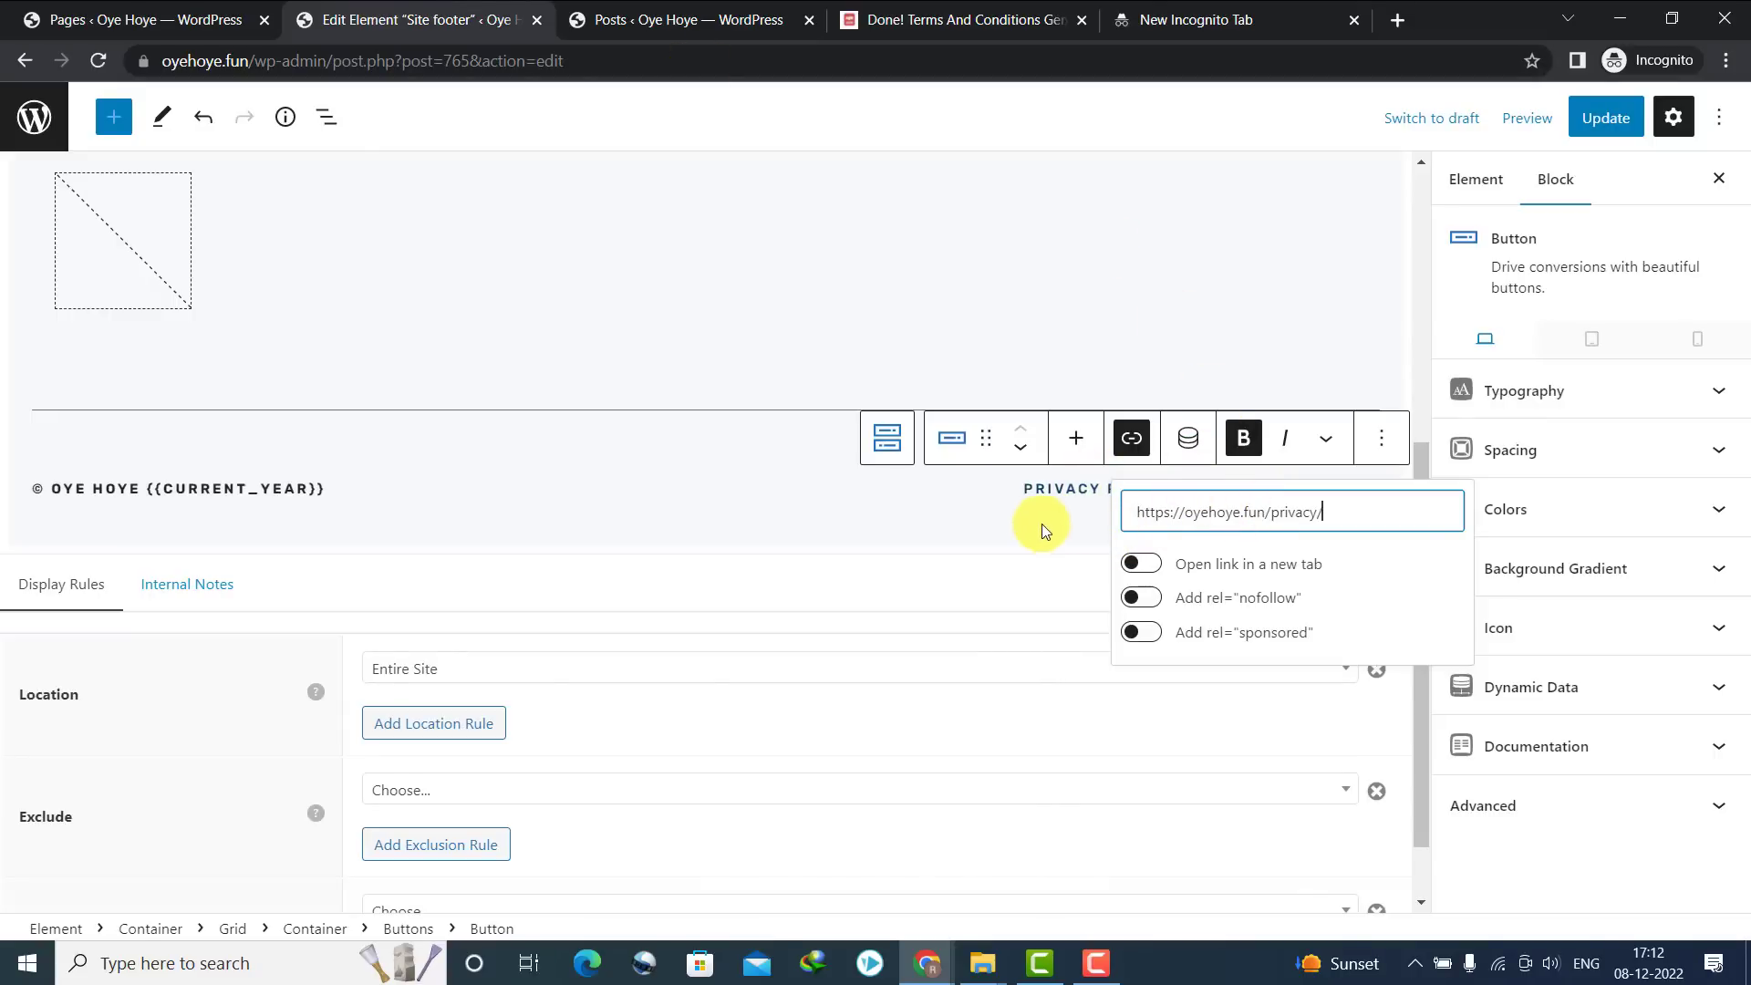
{"action": "key", "text": "Return"}
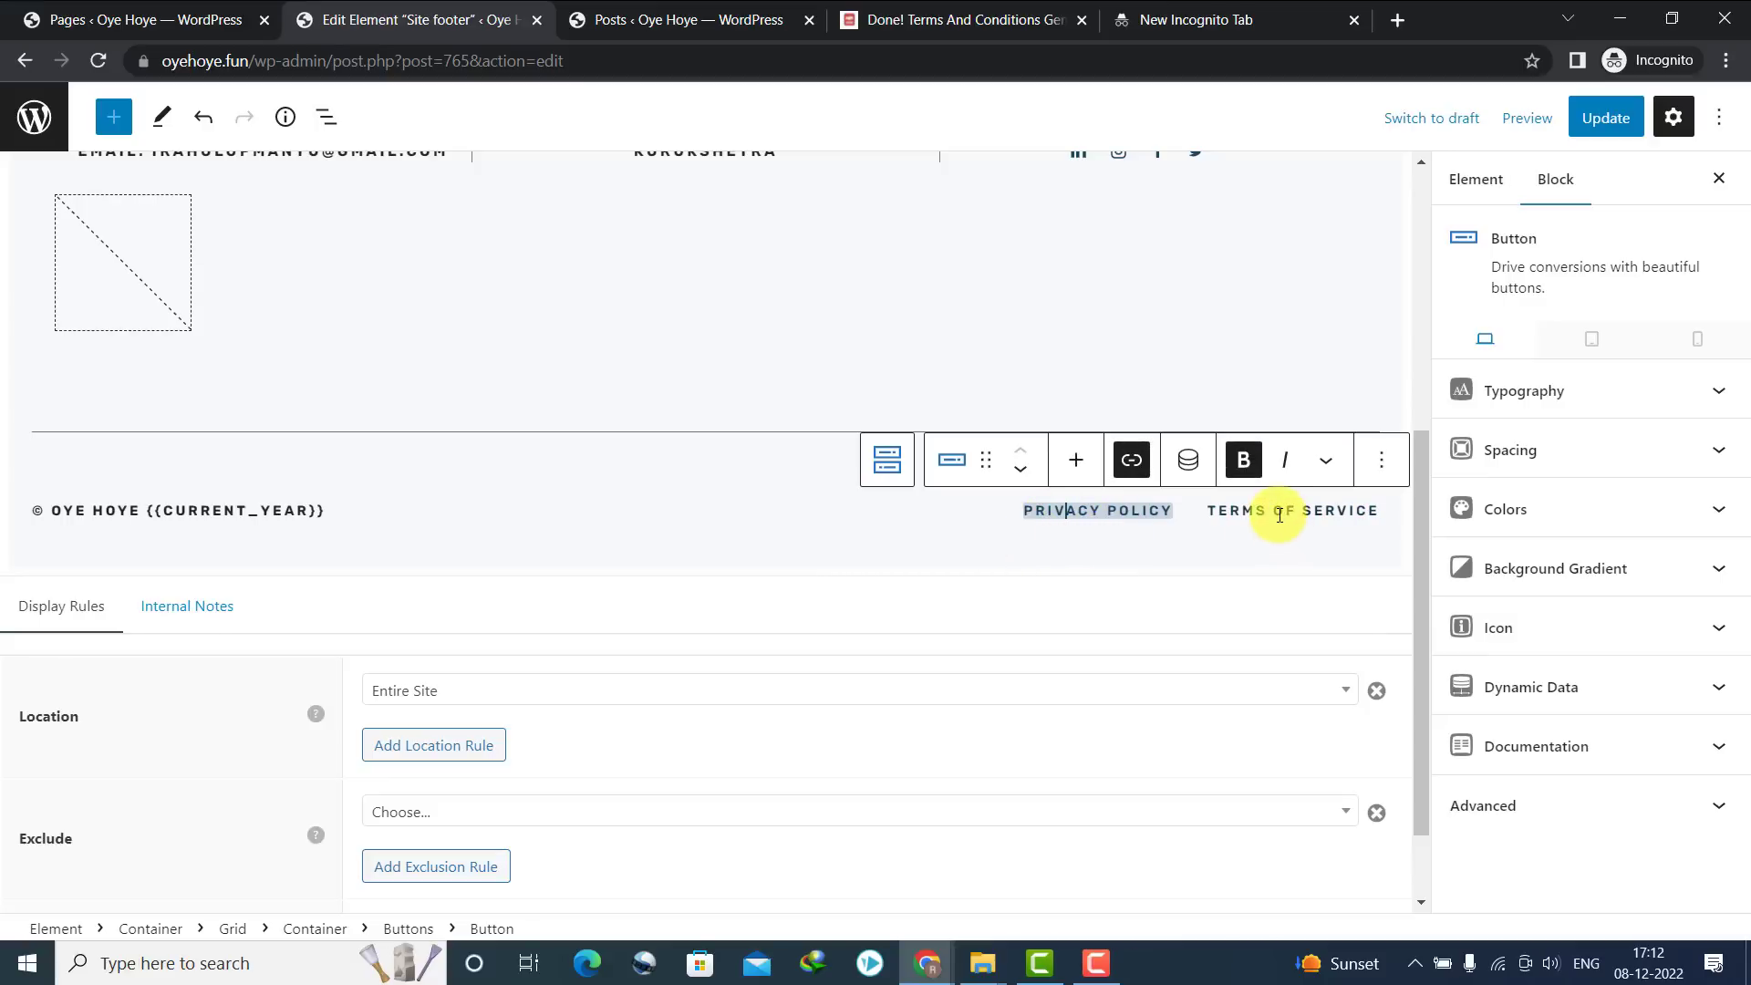
Rename the TERMS OF SERVICE footer button to TERMS
{"action": "left_click", "coordinate": [1280, 516]}
{"action": "triple_click", "coordinate": [1264, 515]}
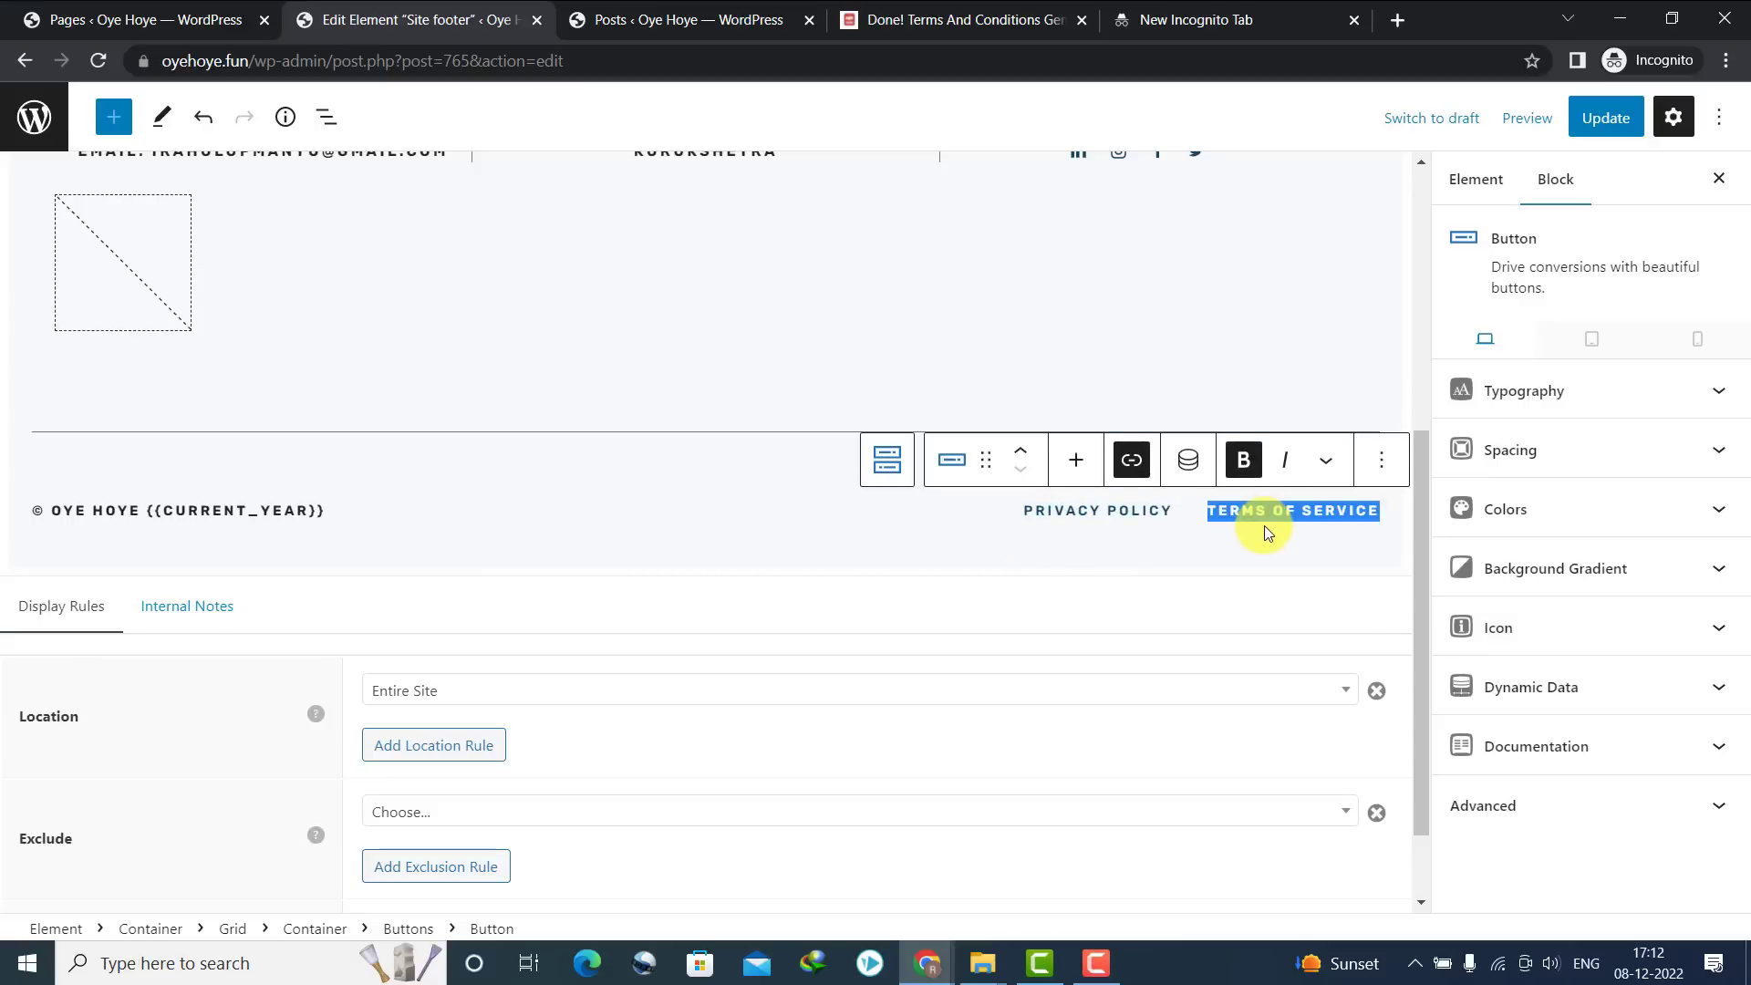
{"action": "type", "text": "TERMS"}
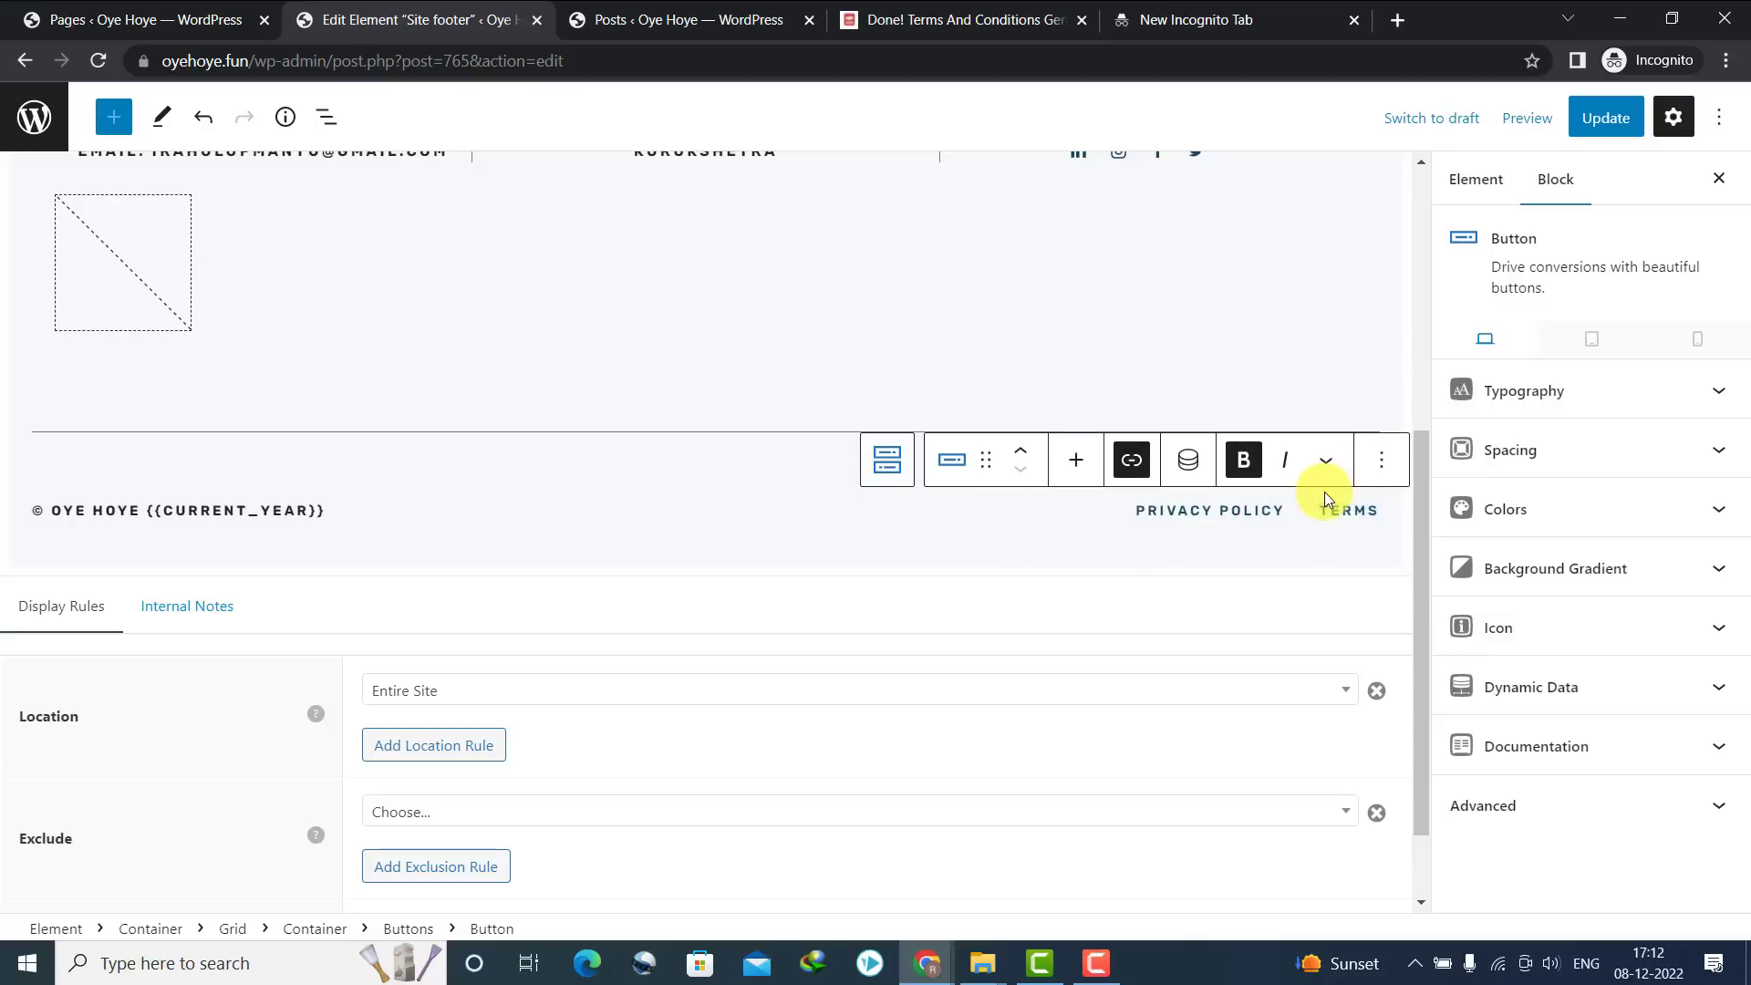
Link the TERMS button to the live Terms page address, oyehoye.fun/terms/
{"action": "left_click", "coordinate": [1329, 497]}
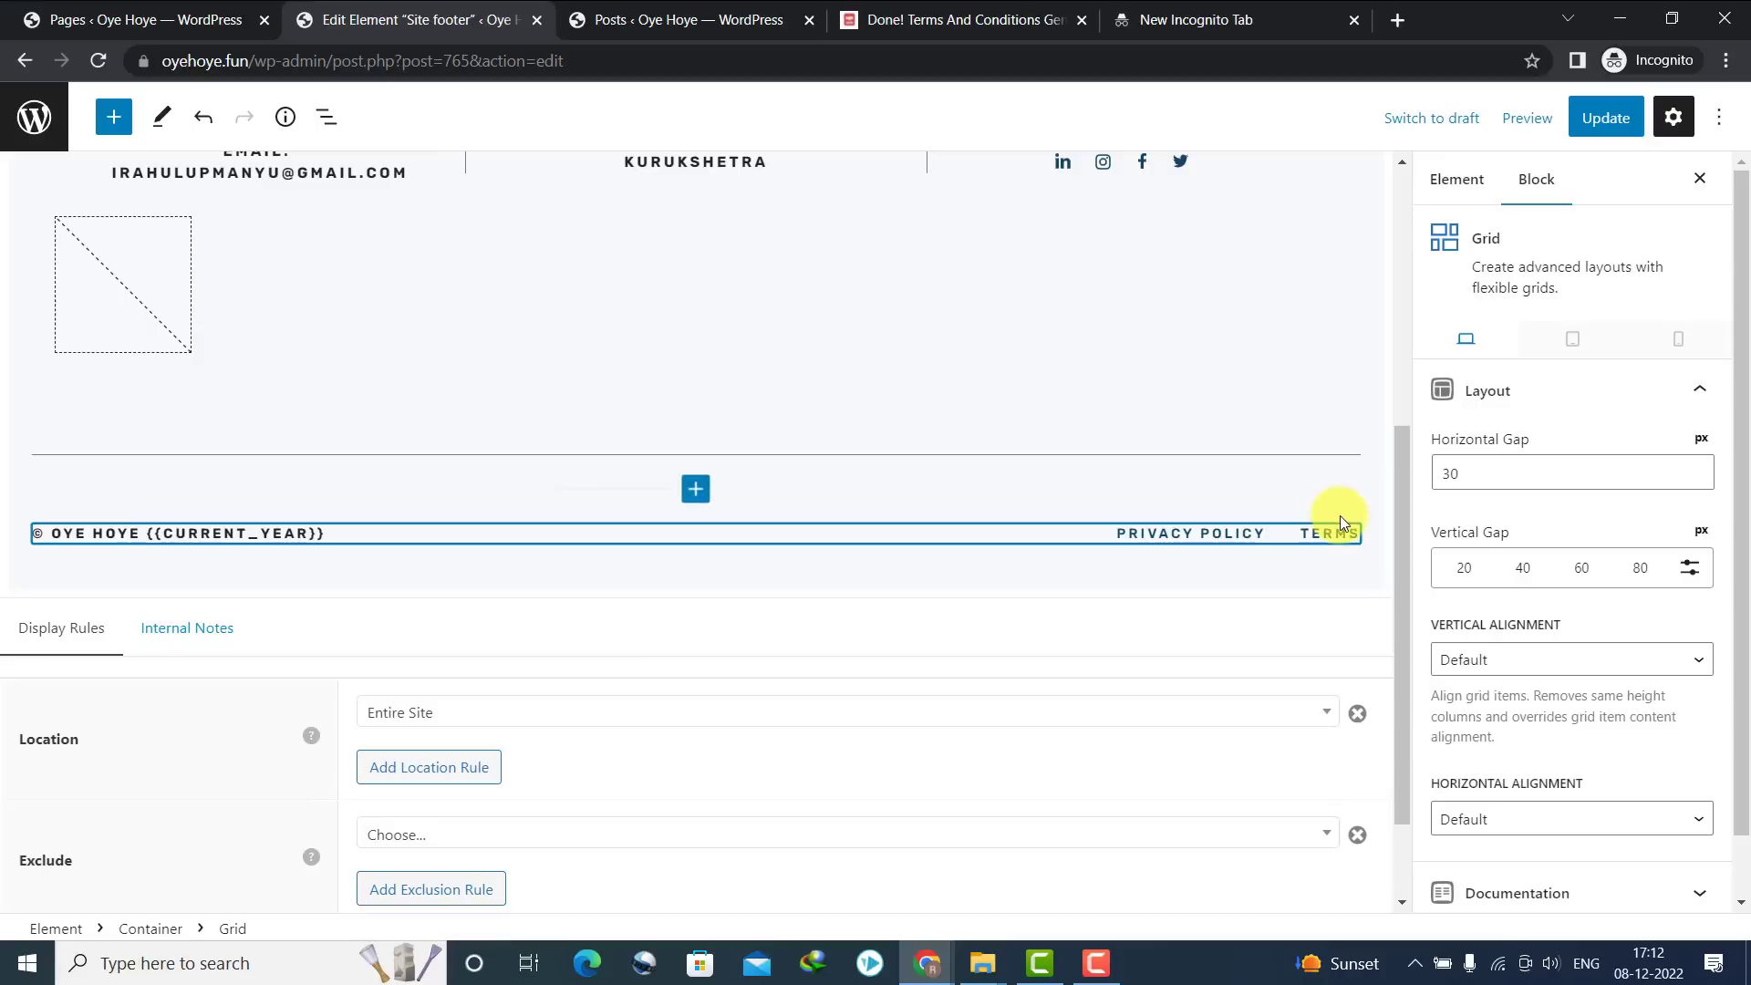
{"action": "left_click", "coordinate": [1330, 536]}
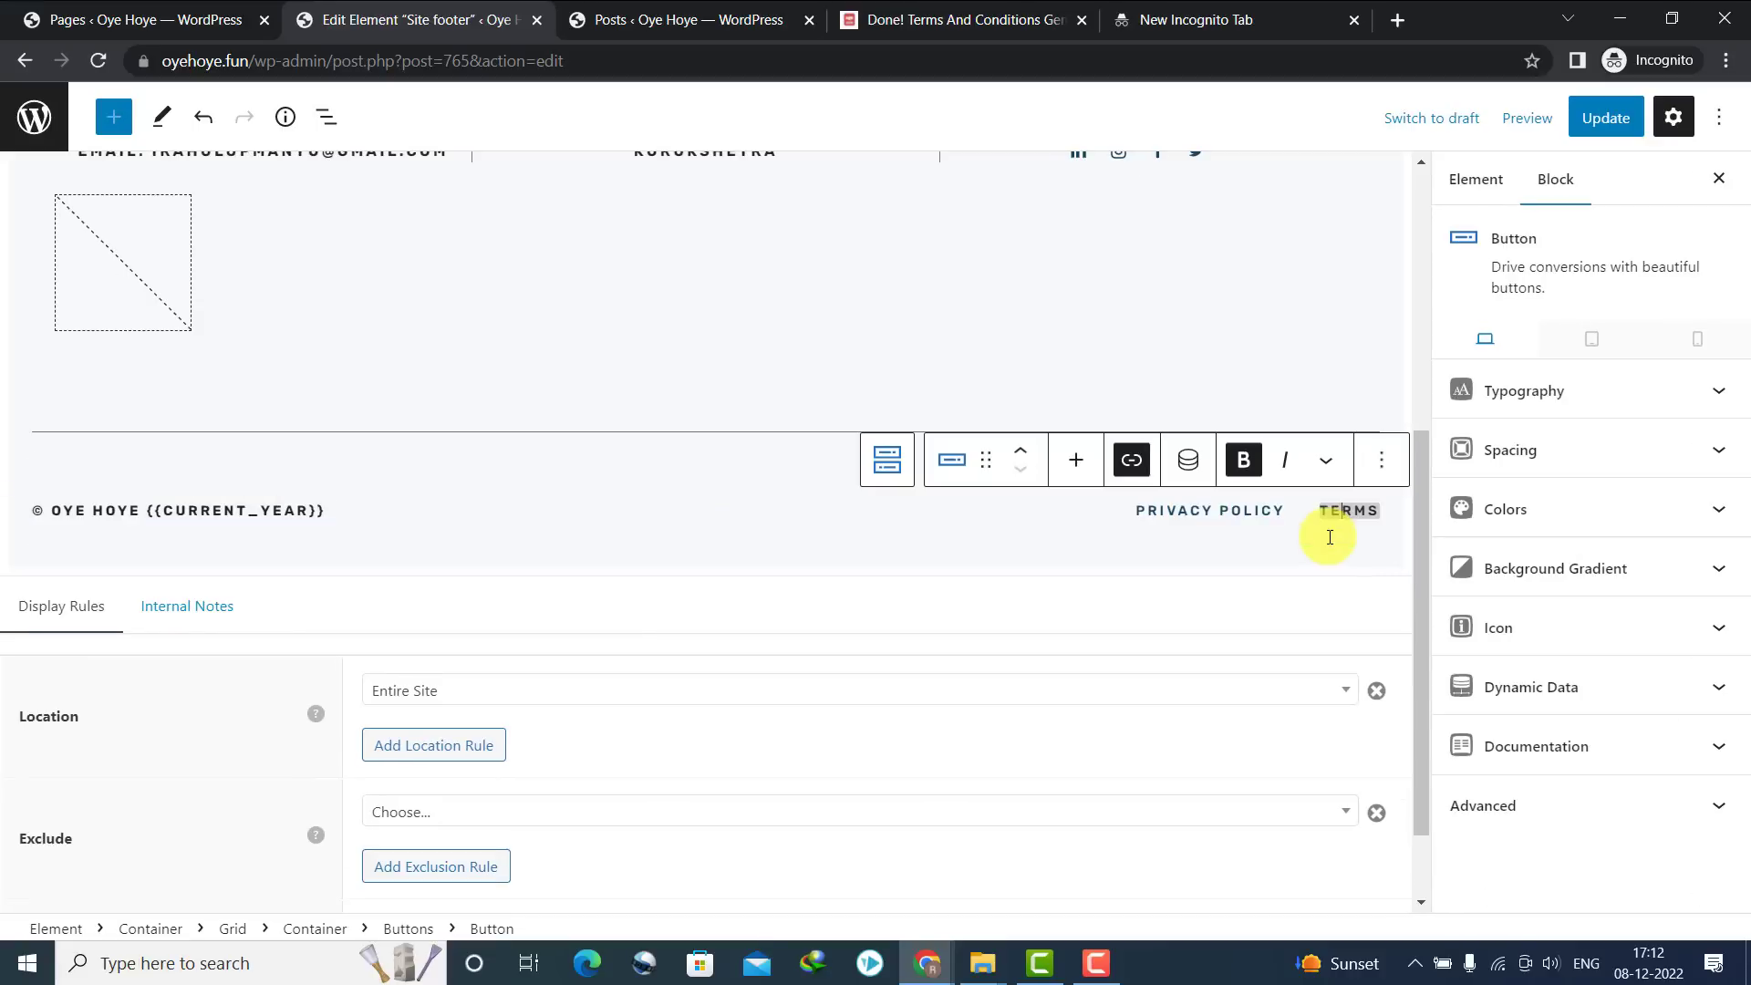
{"action": "left_click", "coordinate": [1133, 469]}
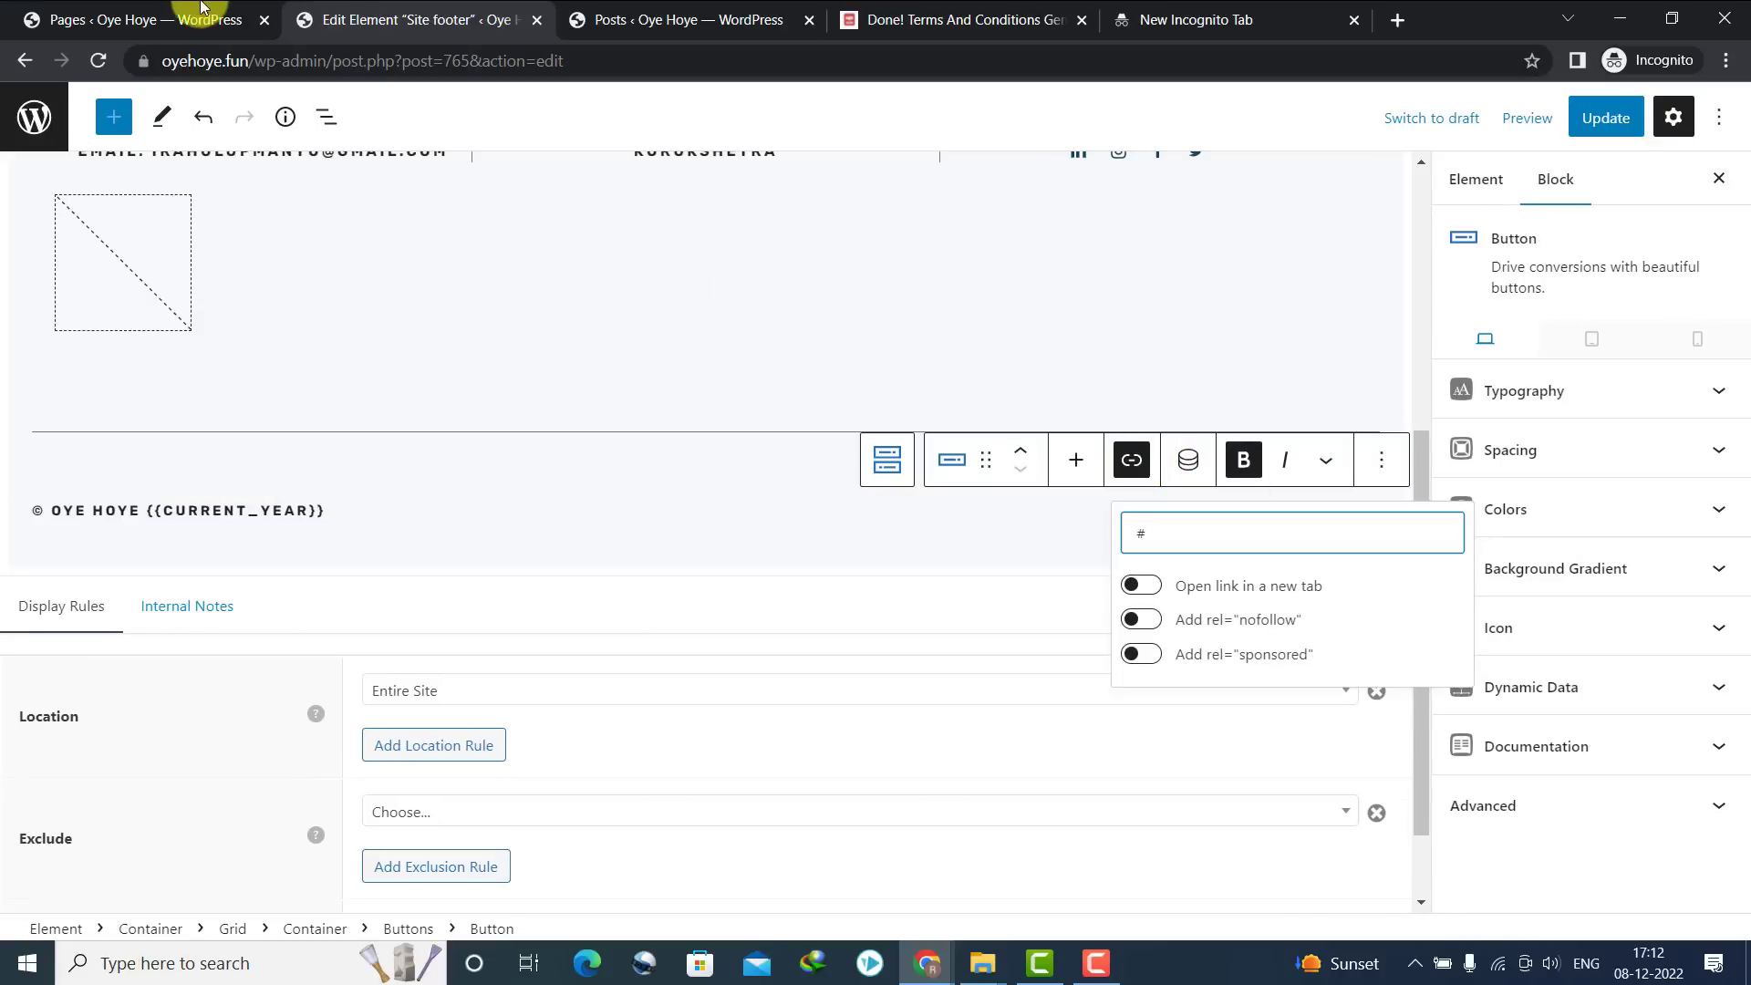
{"action": "left_click", "coordinate": [201, 35]}
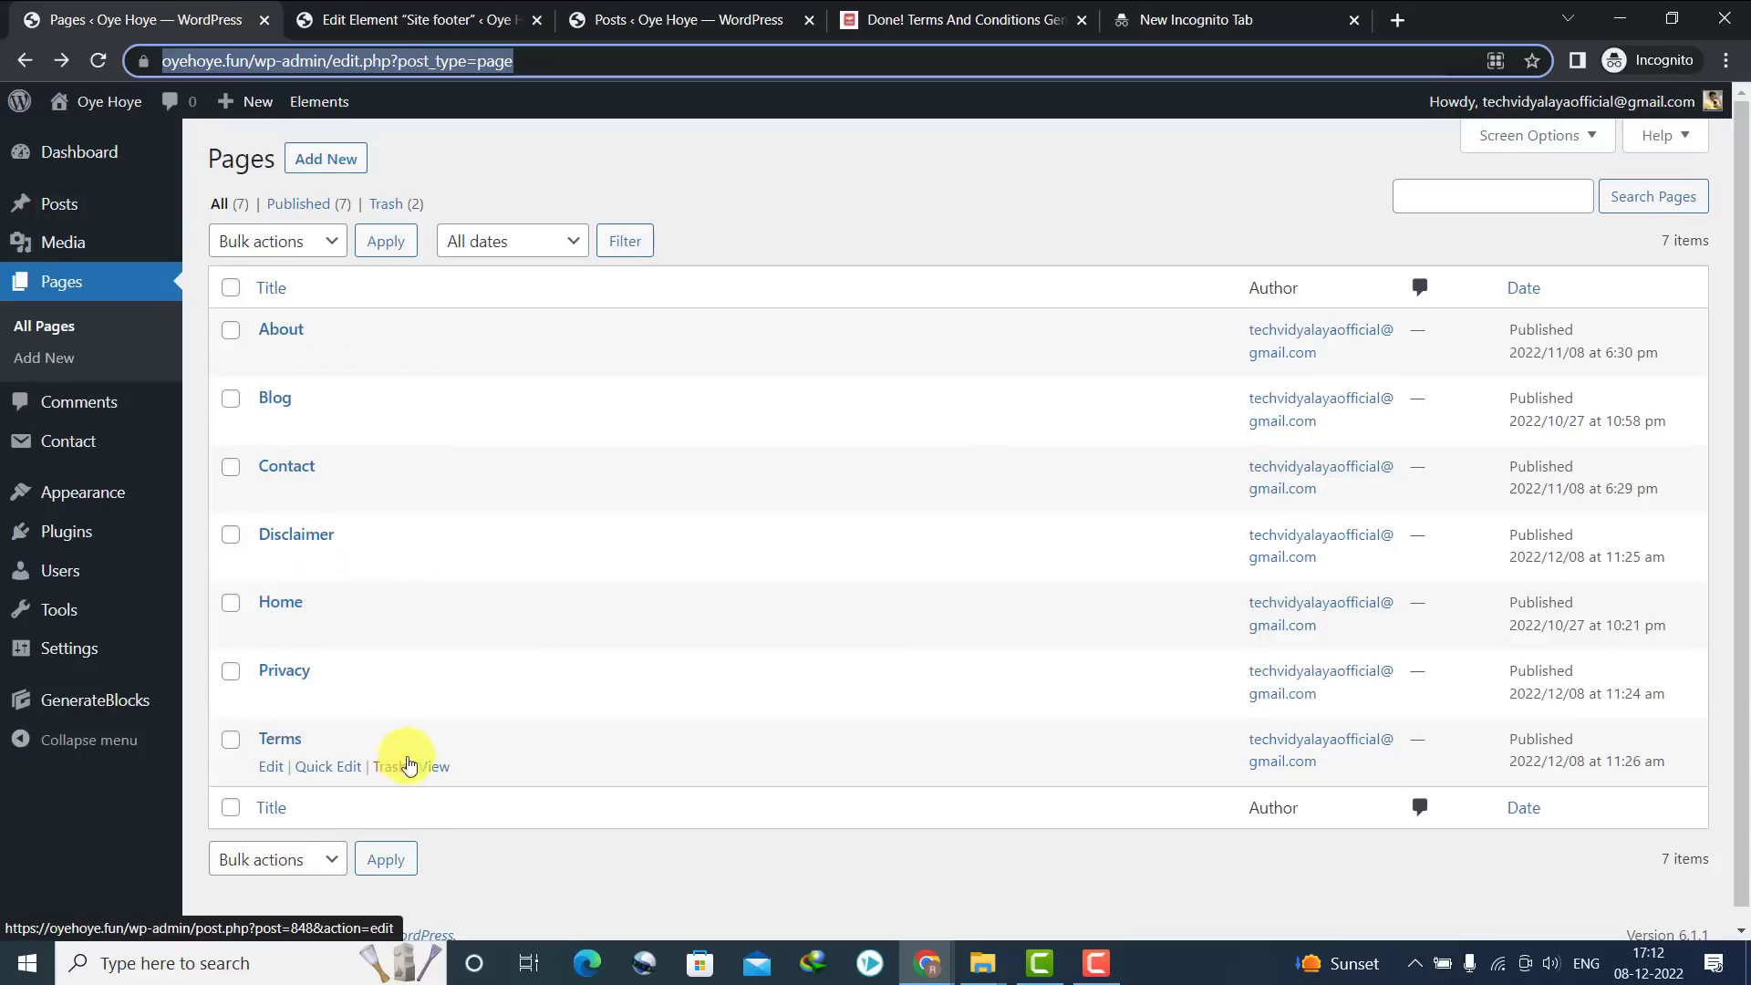
{"action": "right_click", "coordinate": [433, 768]}
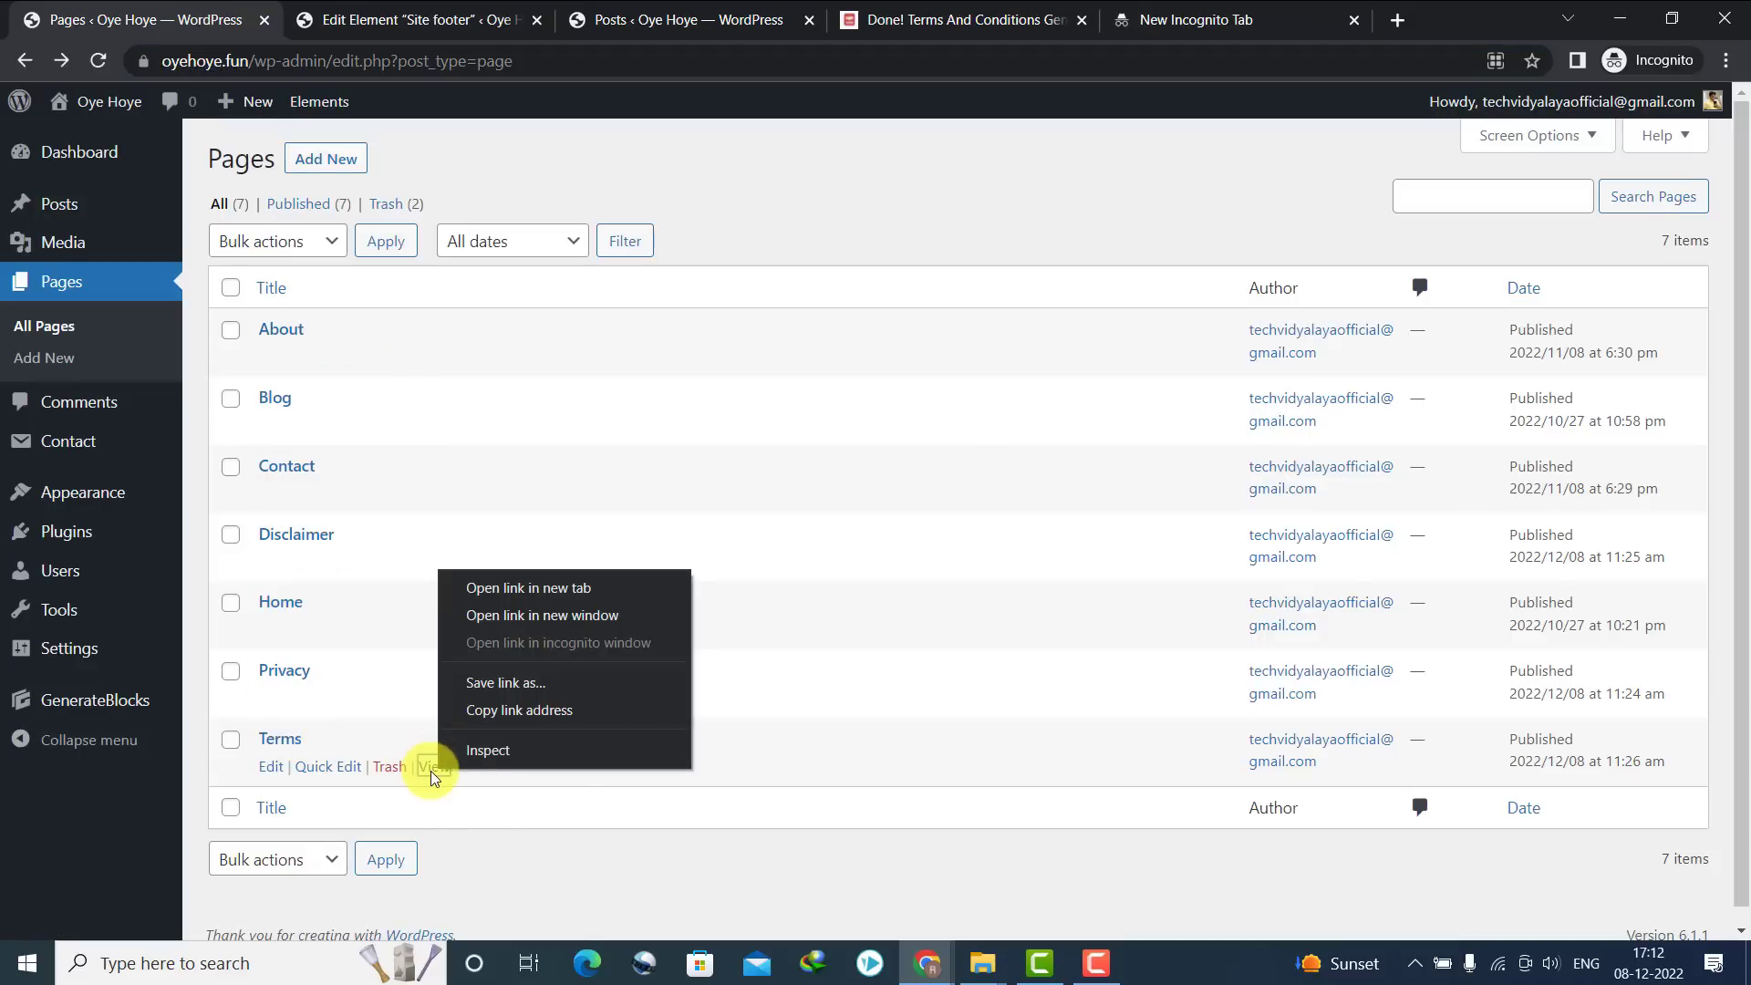
{"action": "left_click", "coordinate": [430, 768]}
{"action": "left_click", "coordinate": [319, 65]}
{"action": "key", "text": "ctrl+c"}
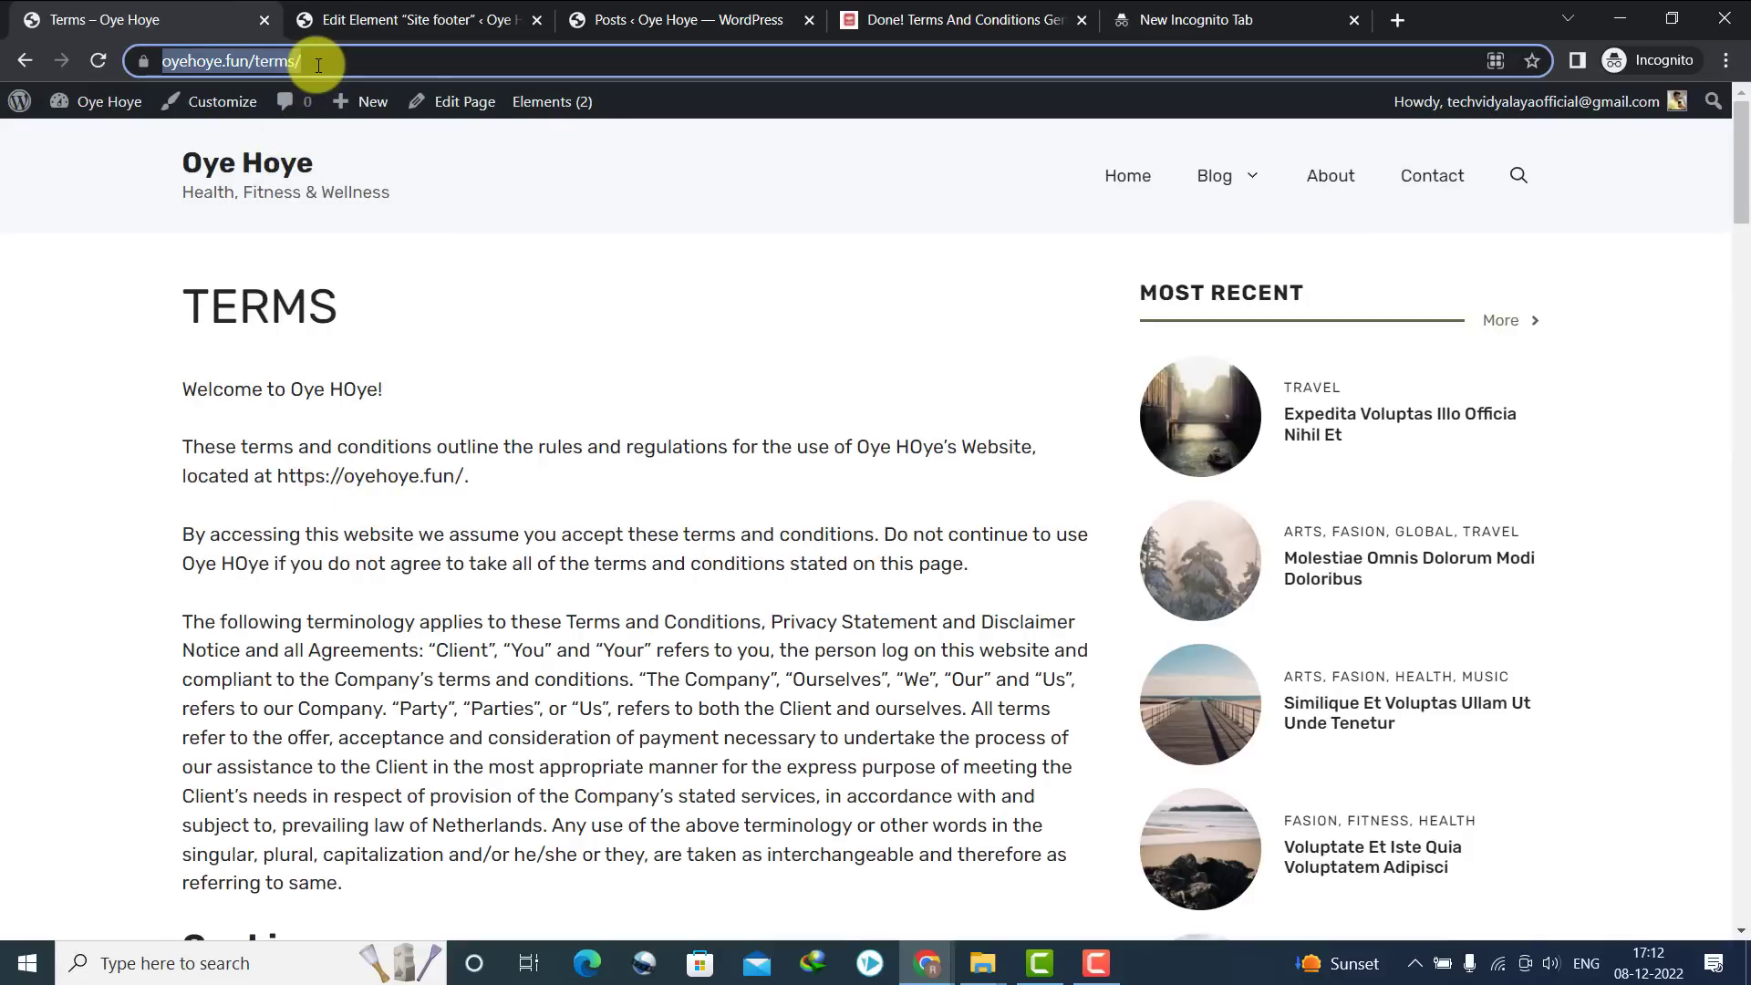
{"action": "left_click", "coordinate": [24, 62]}
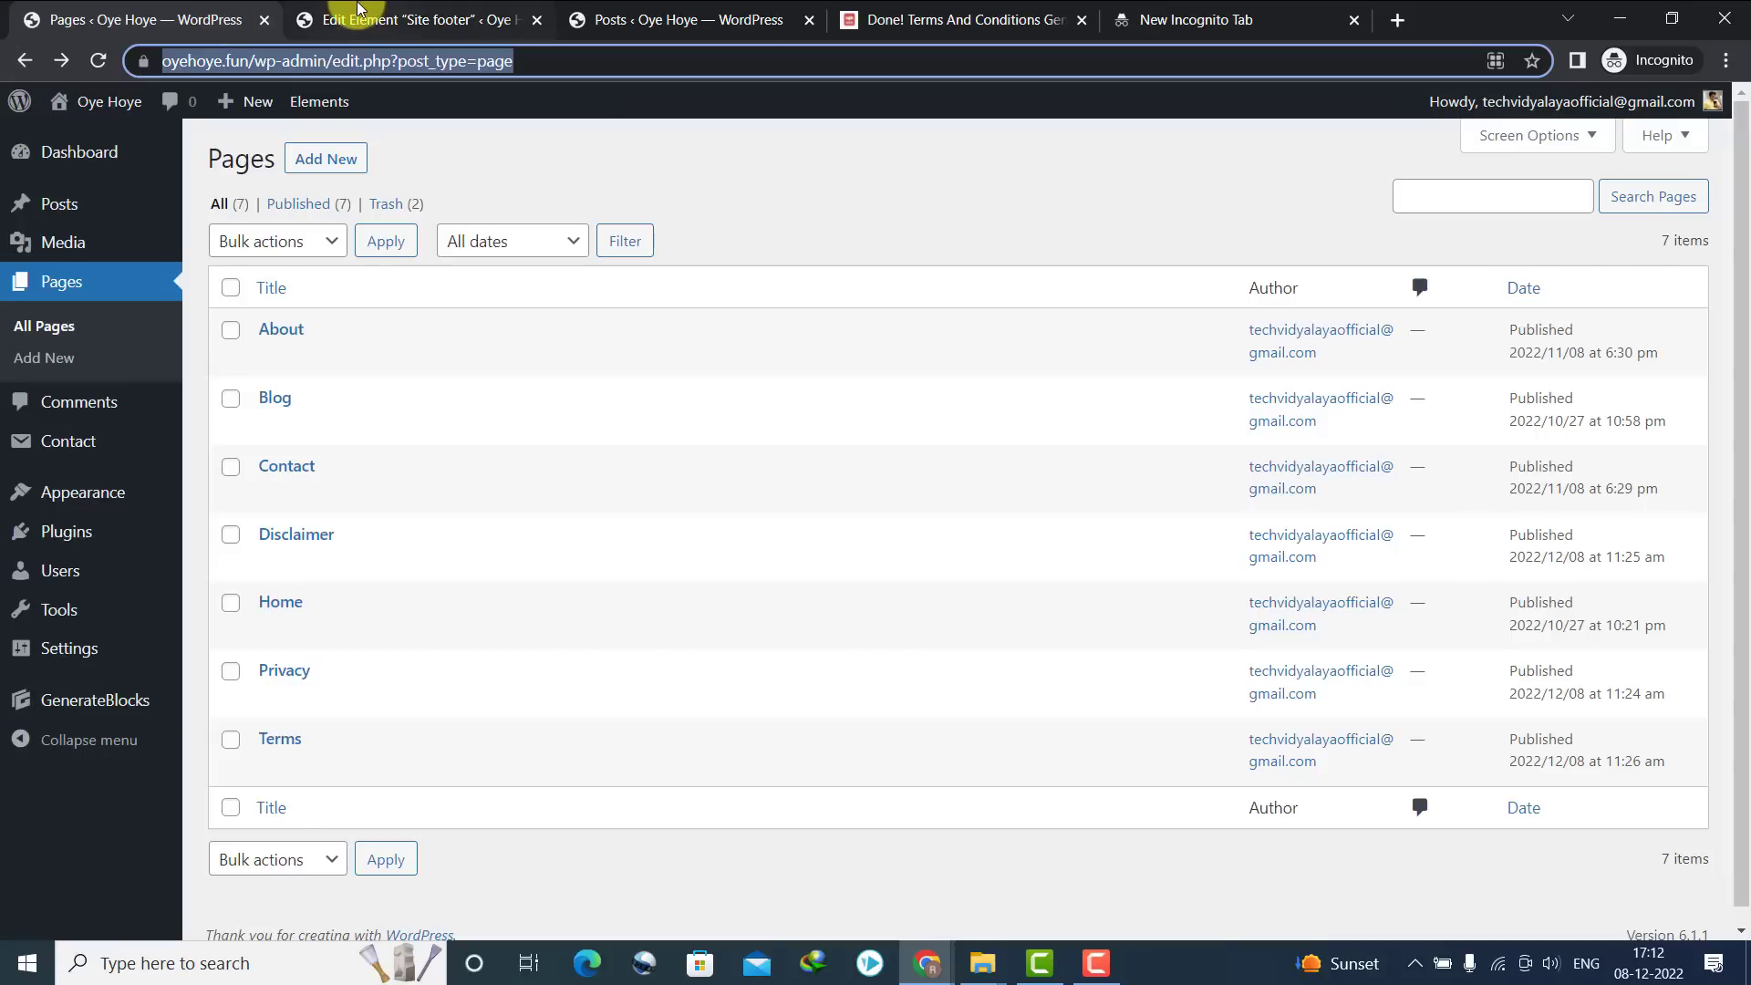
{"action": "left_click", "coordinate": [315, 19]}
{"action": "key", "text": "ctrl+v"}
{"action": "key", "text": "Return"}
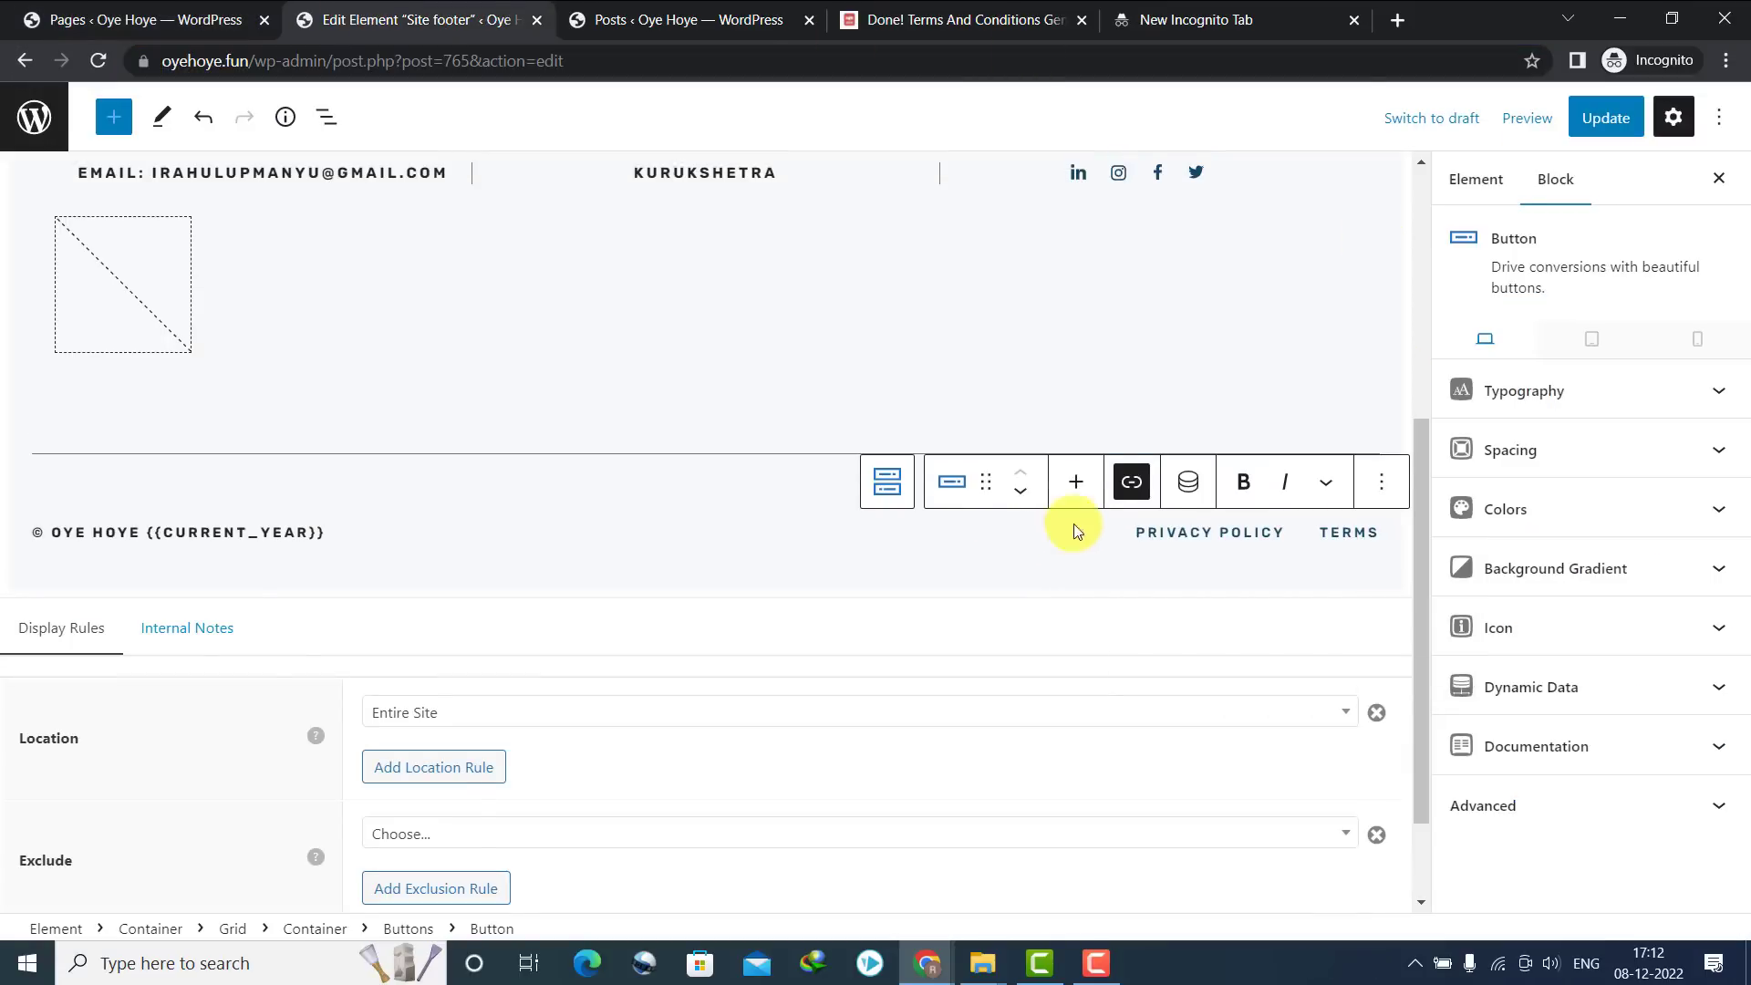
Duplicate the TERMS button and retype the copy as ABOUT
{"action": "left_click", "coordinate": [1334, 538]}
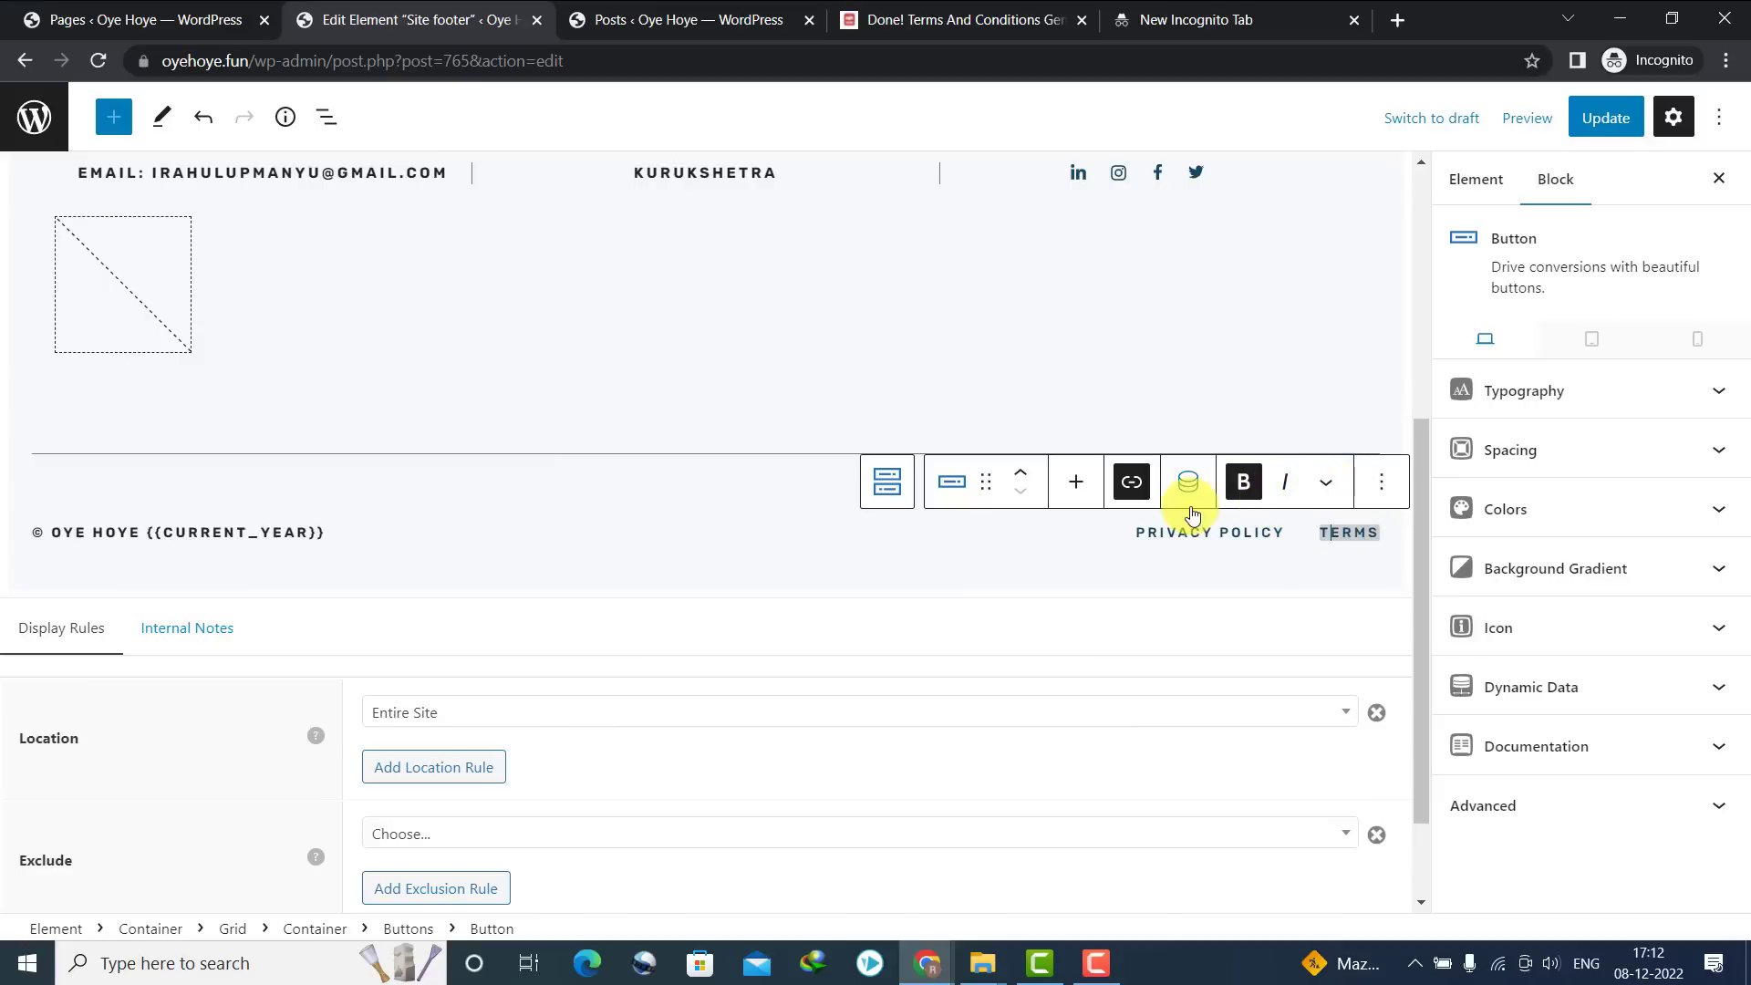
{"action": "left_click", "coordinate": [1381, 500]}
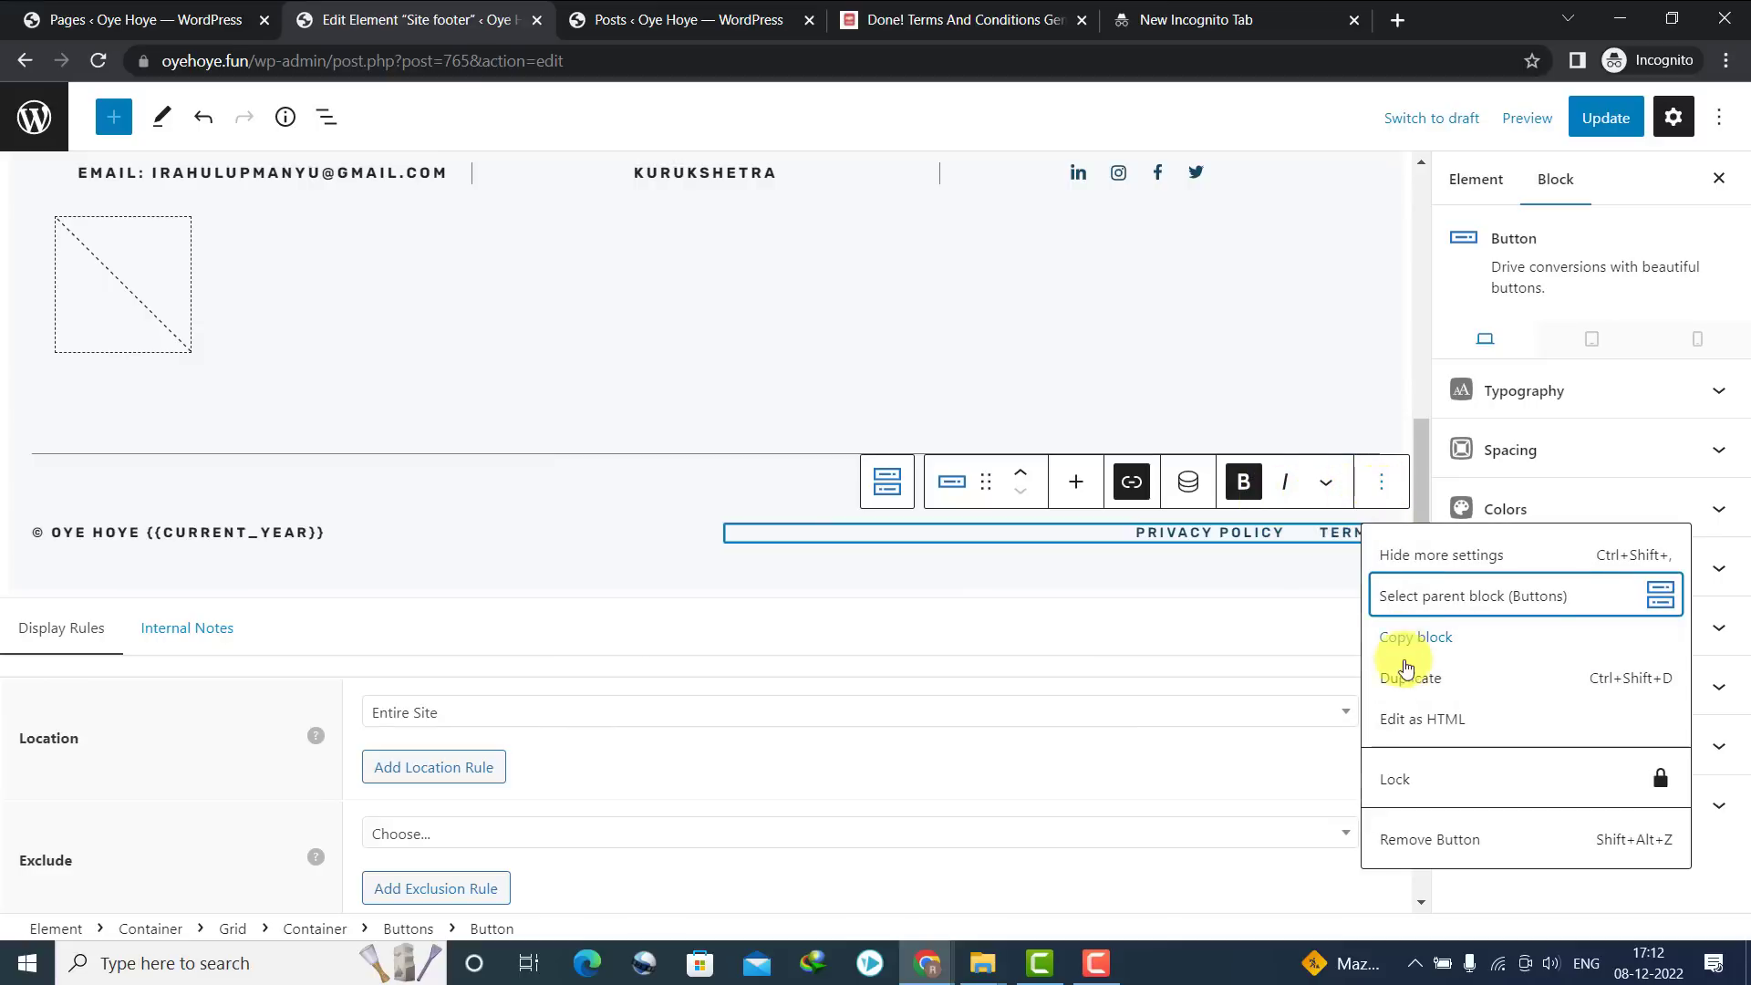
{"action": "left_click", "coordinate": [1411, 678]}
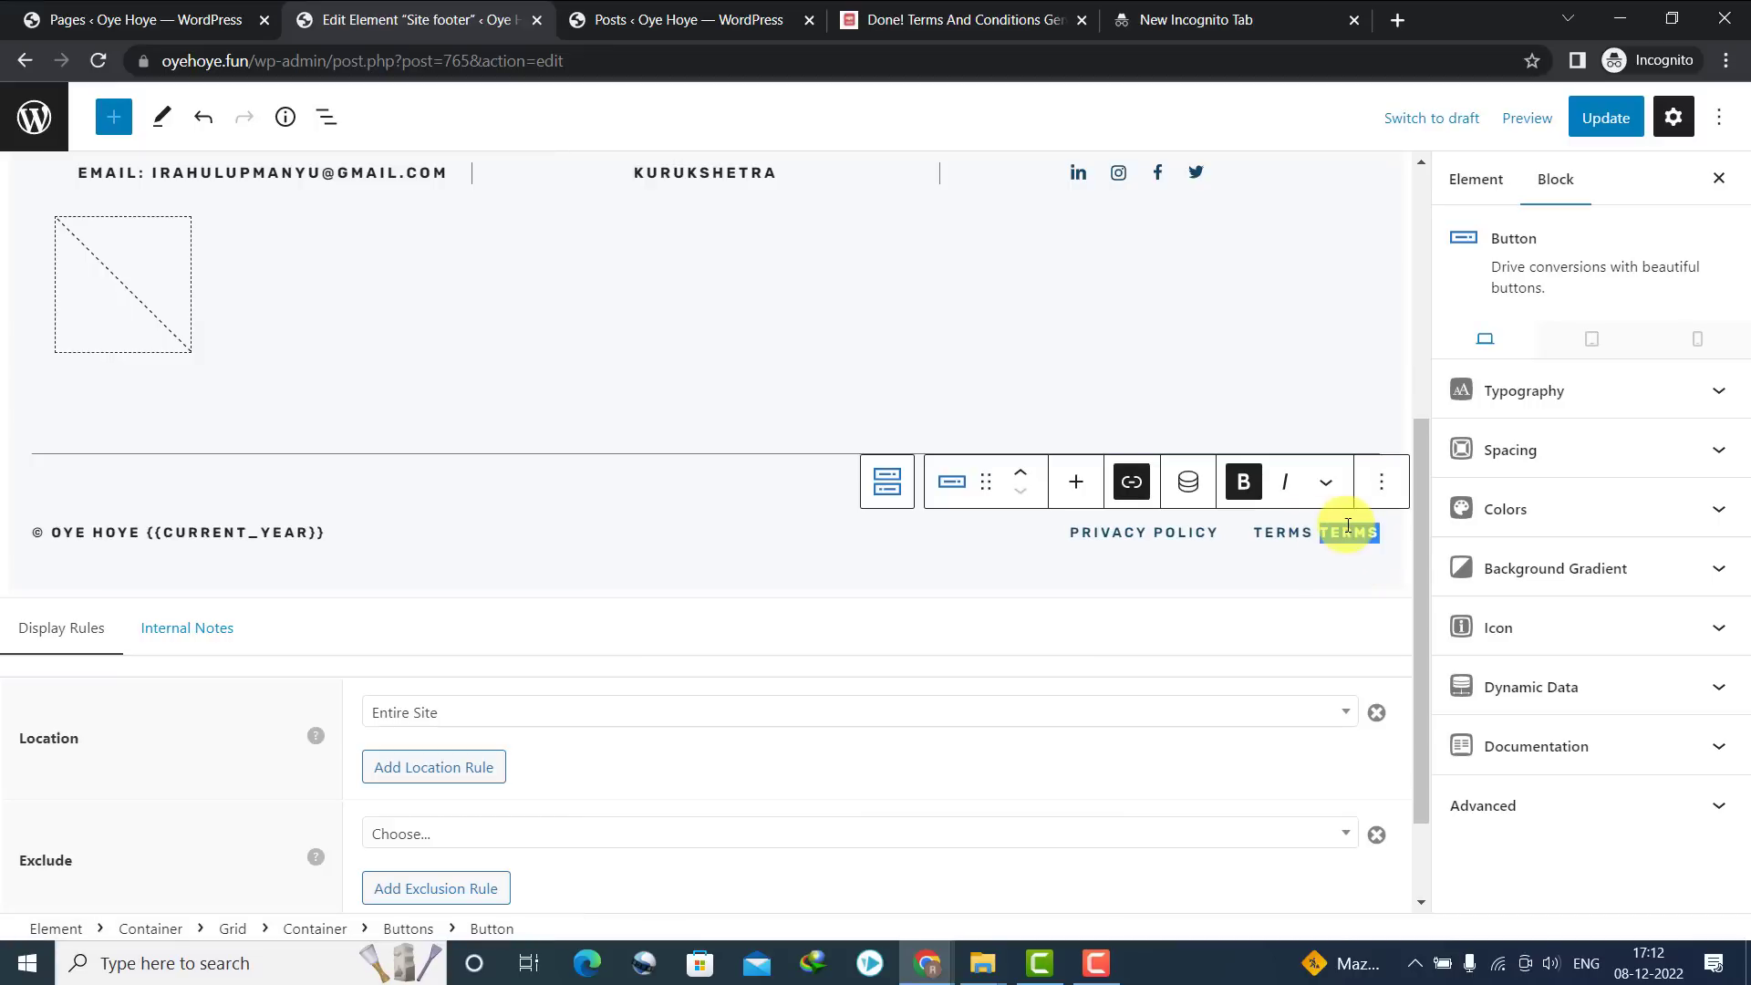
{"action": "type", "text": "ABOUT"}
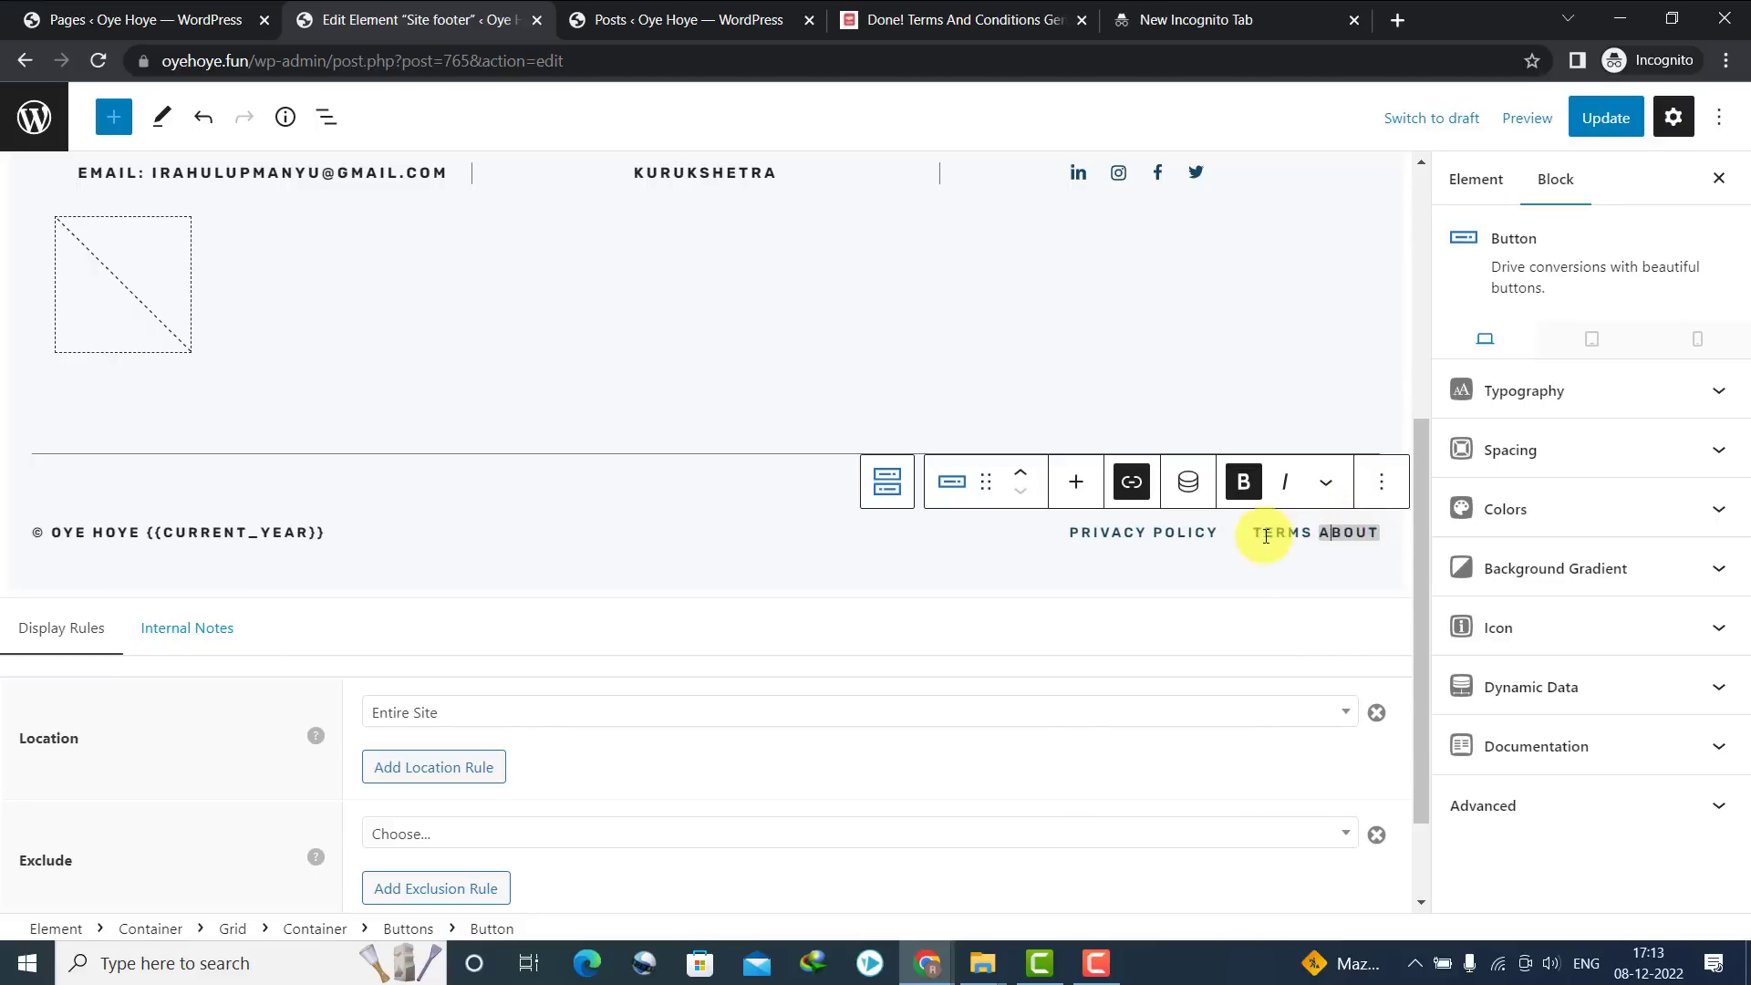
Replace the ABOUT button's copied Terms link with the About page address
{"action": "left_click", "coordinate": [1131, 482]}
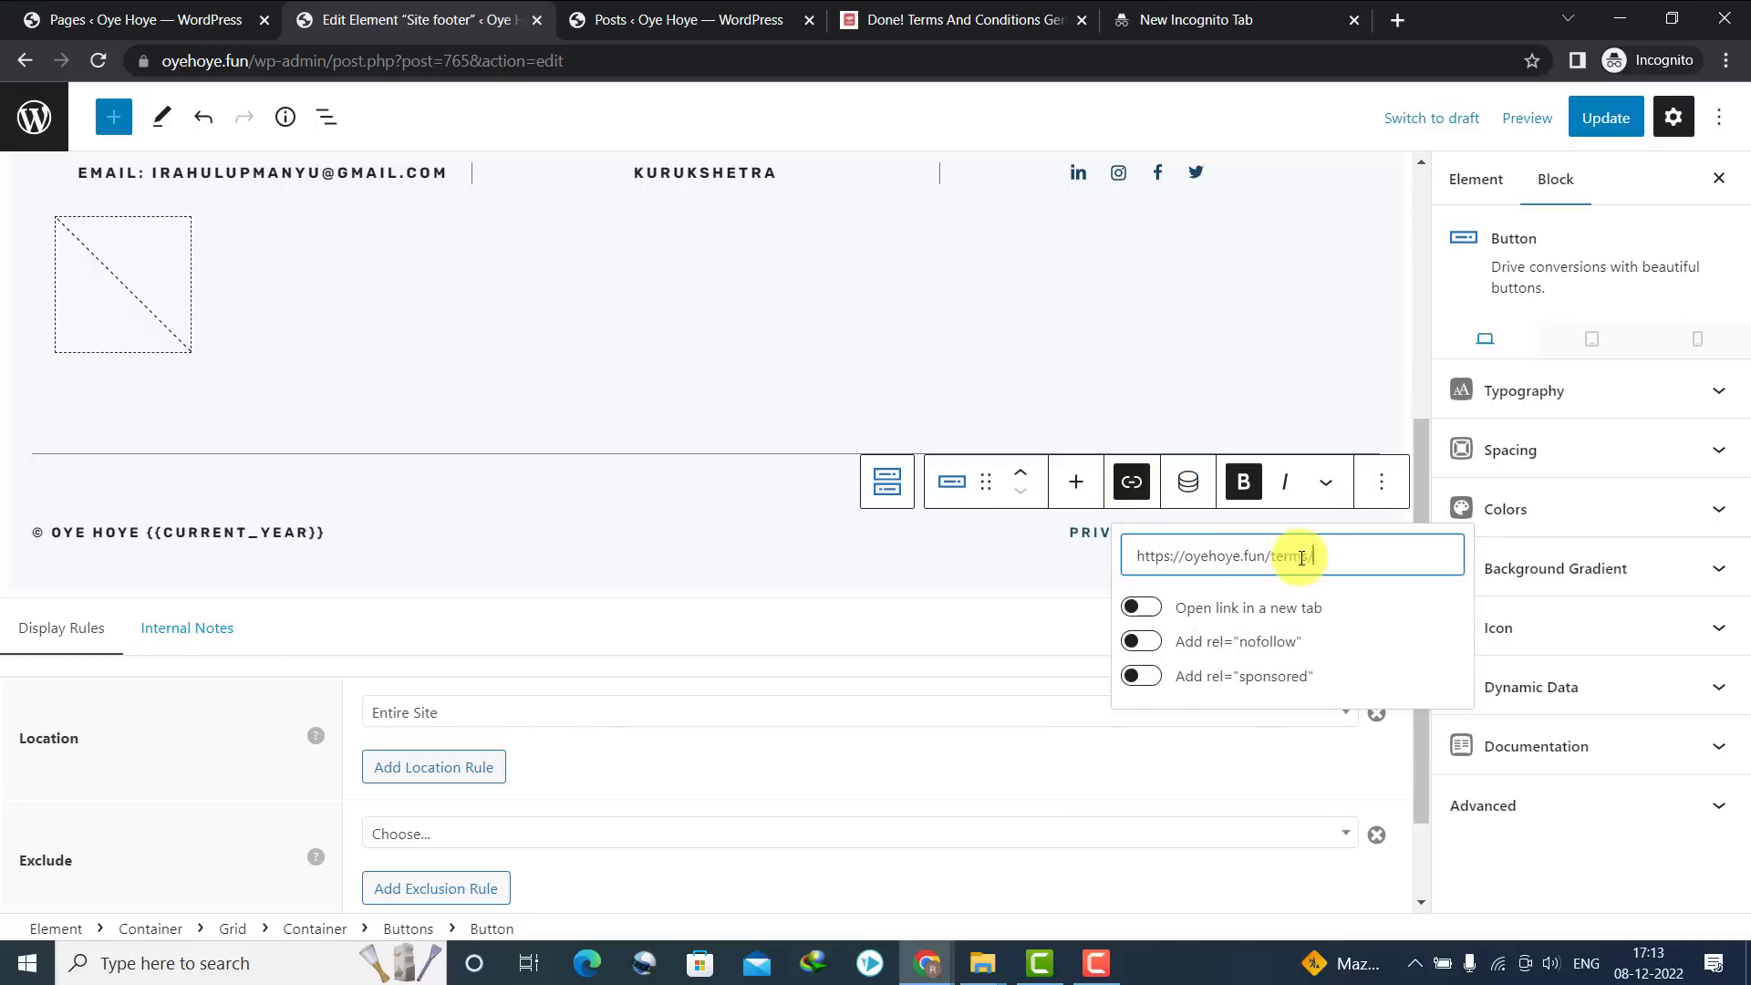
{"action": "left_click_drag", "start_coordinate": [1315, 555], "coordinate": [1055, 556]}
{"action": "key", "text": "BackSpace"}
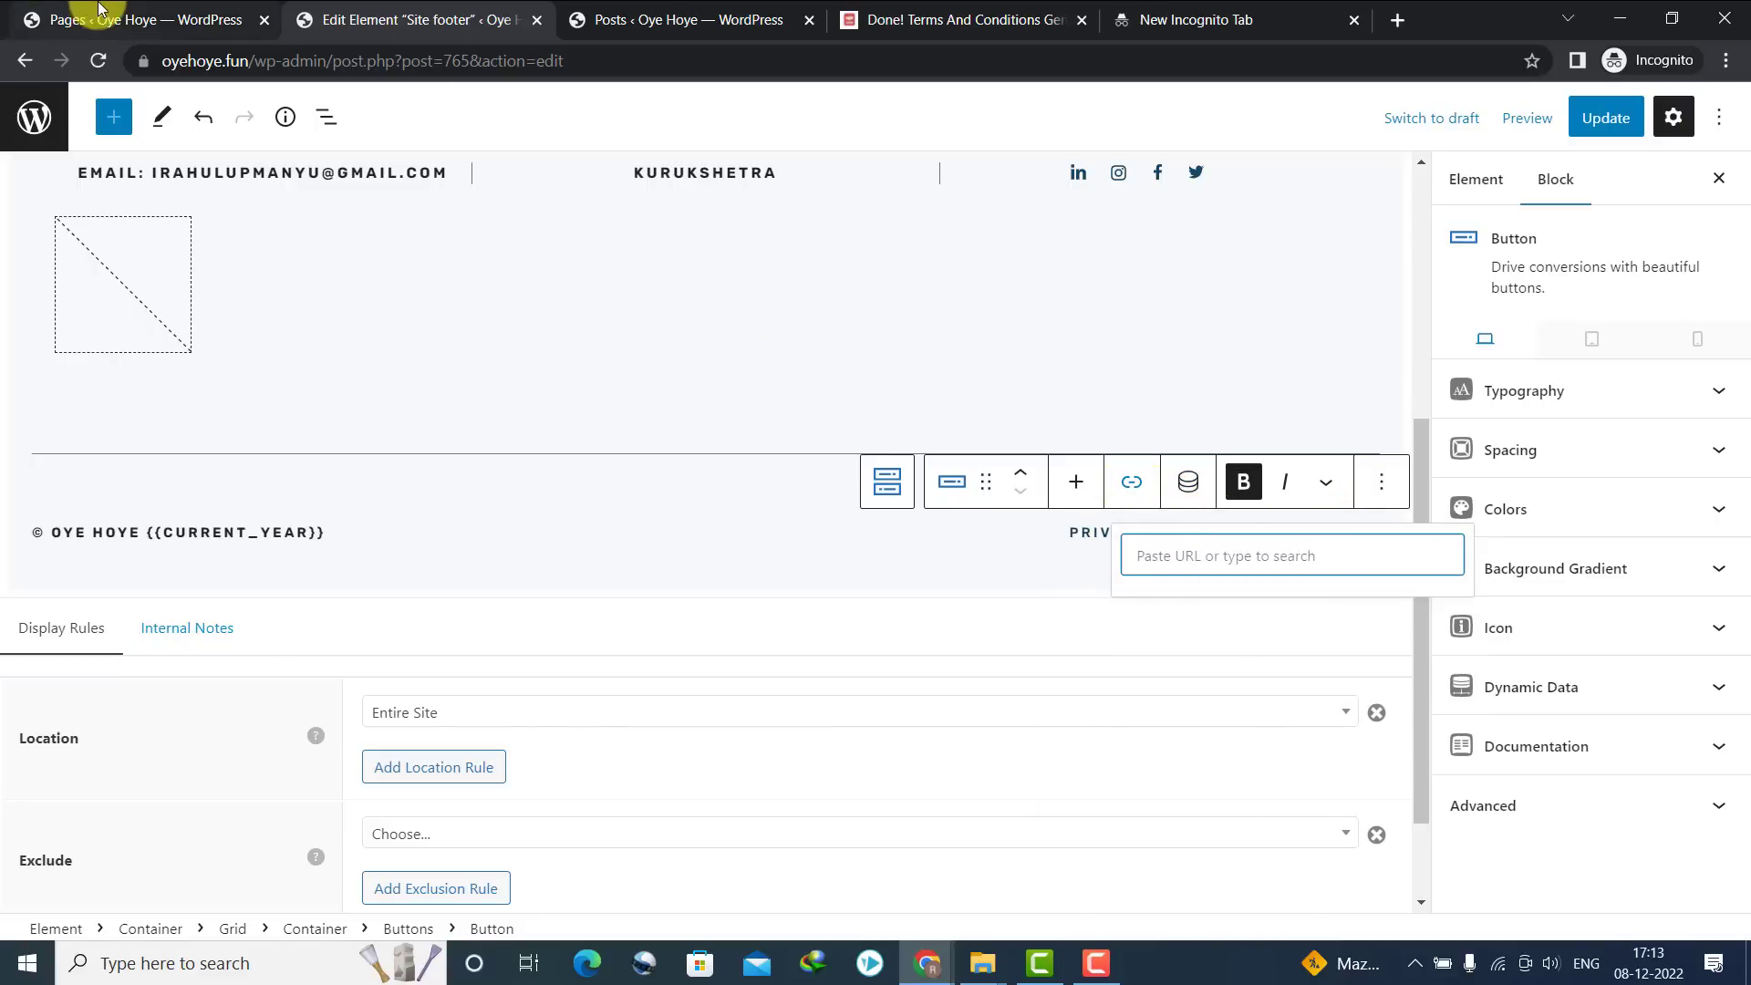
{"action": "left_click", "coordinate": [100, 19]}
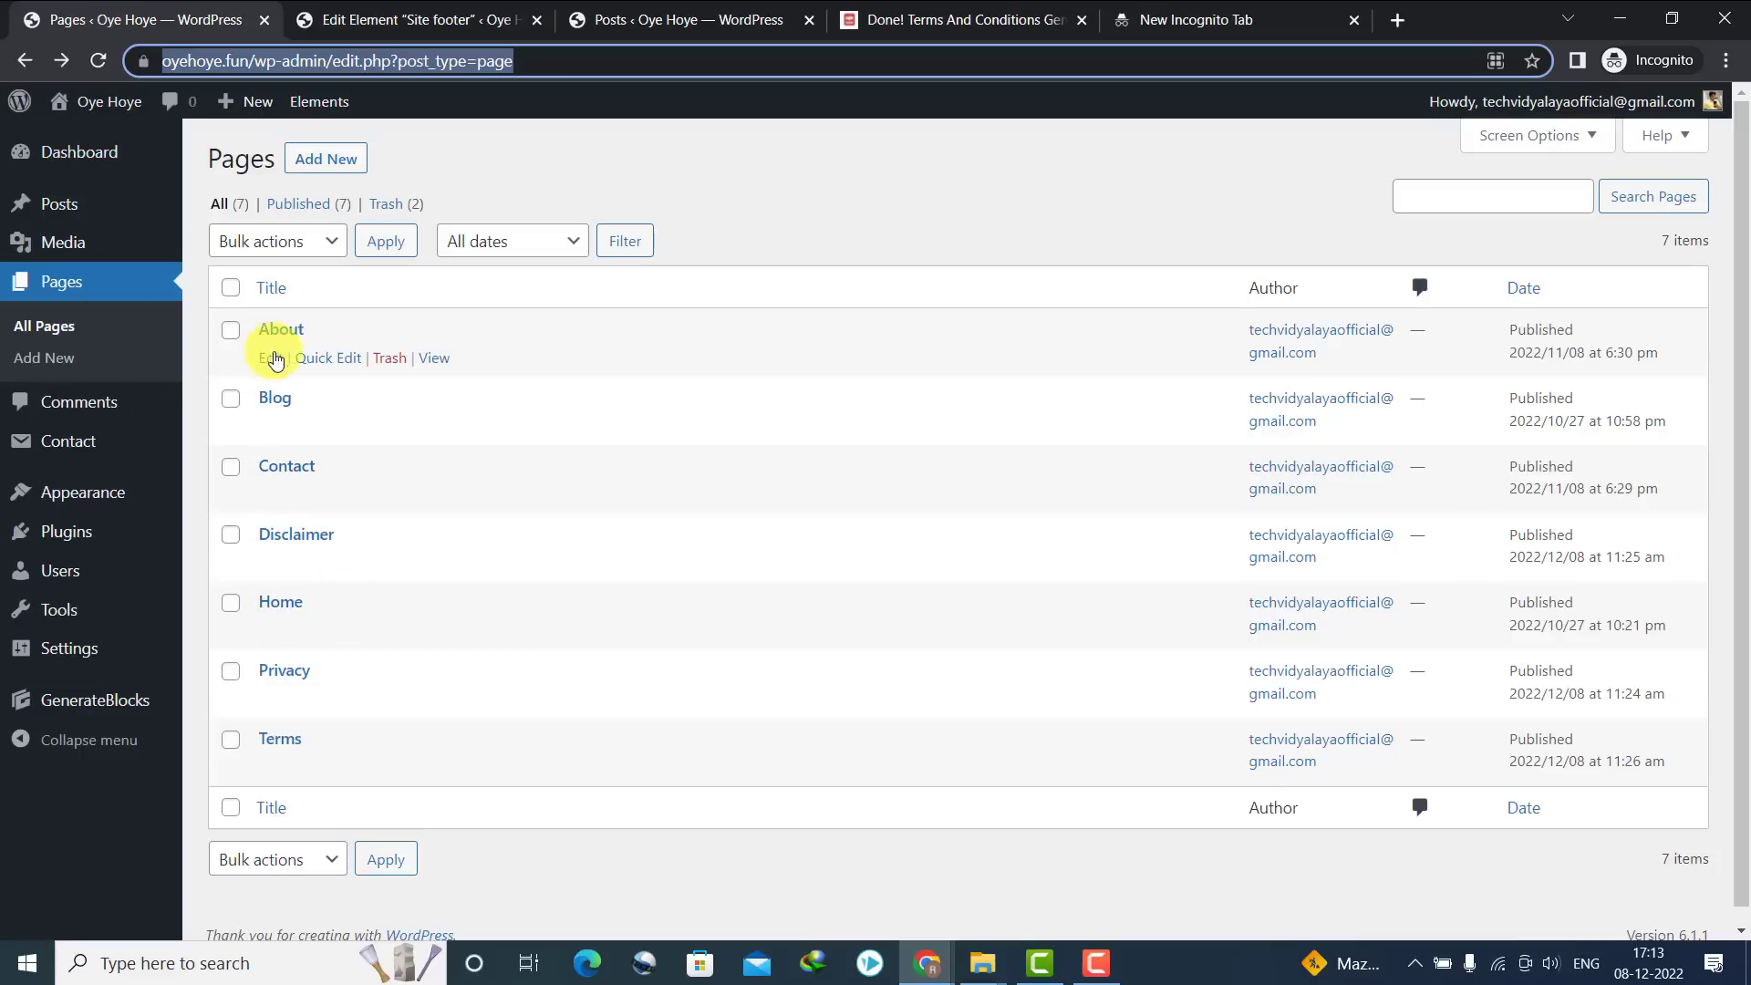
{"action": "left_click", "coordinate": [426, 357]}
{"action": "left_click", "coordinate": [295, 61]}
{"action": "key", "text": "ctrl+c"}
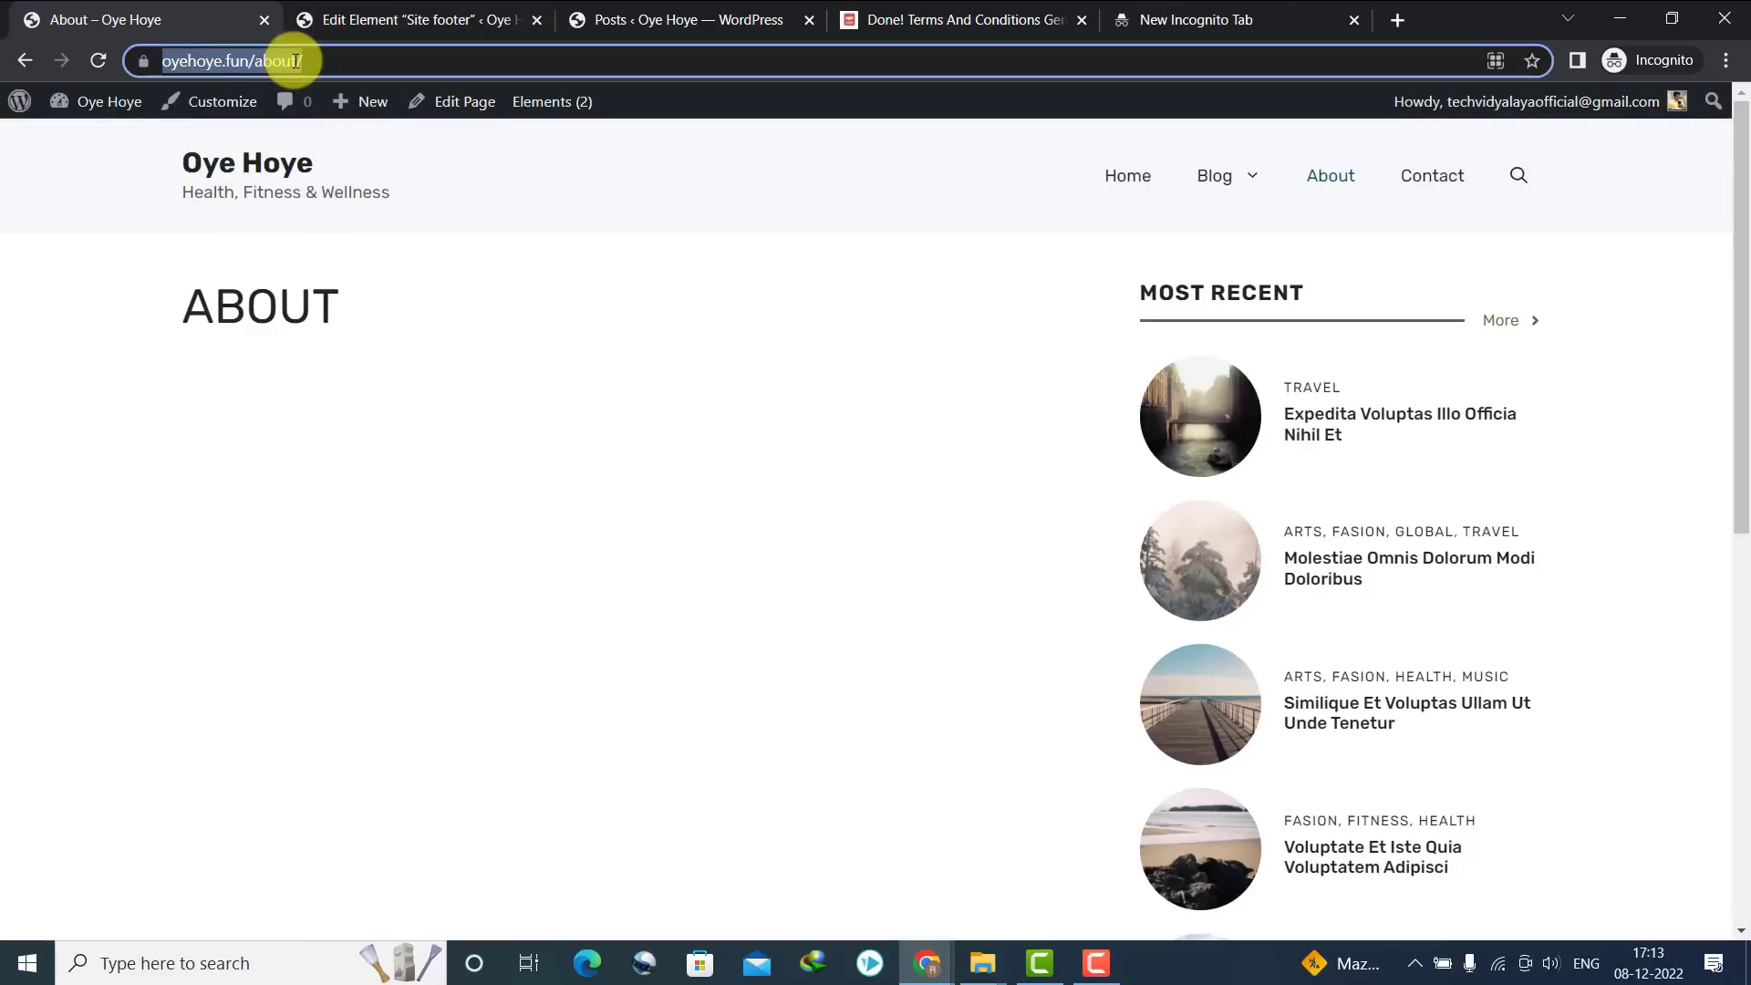
{"action": "left_click", "coordinate": [40, 62]}
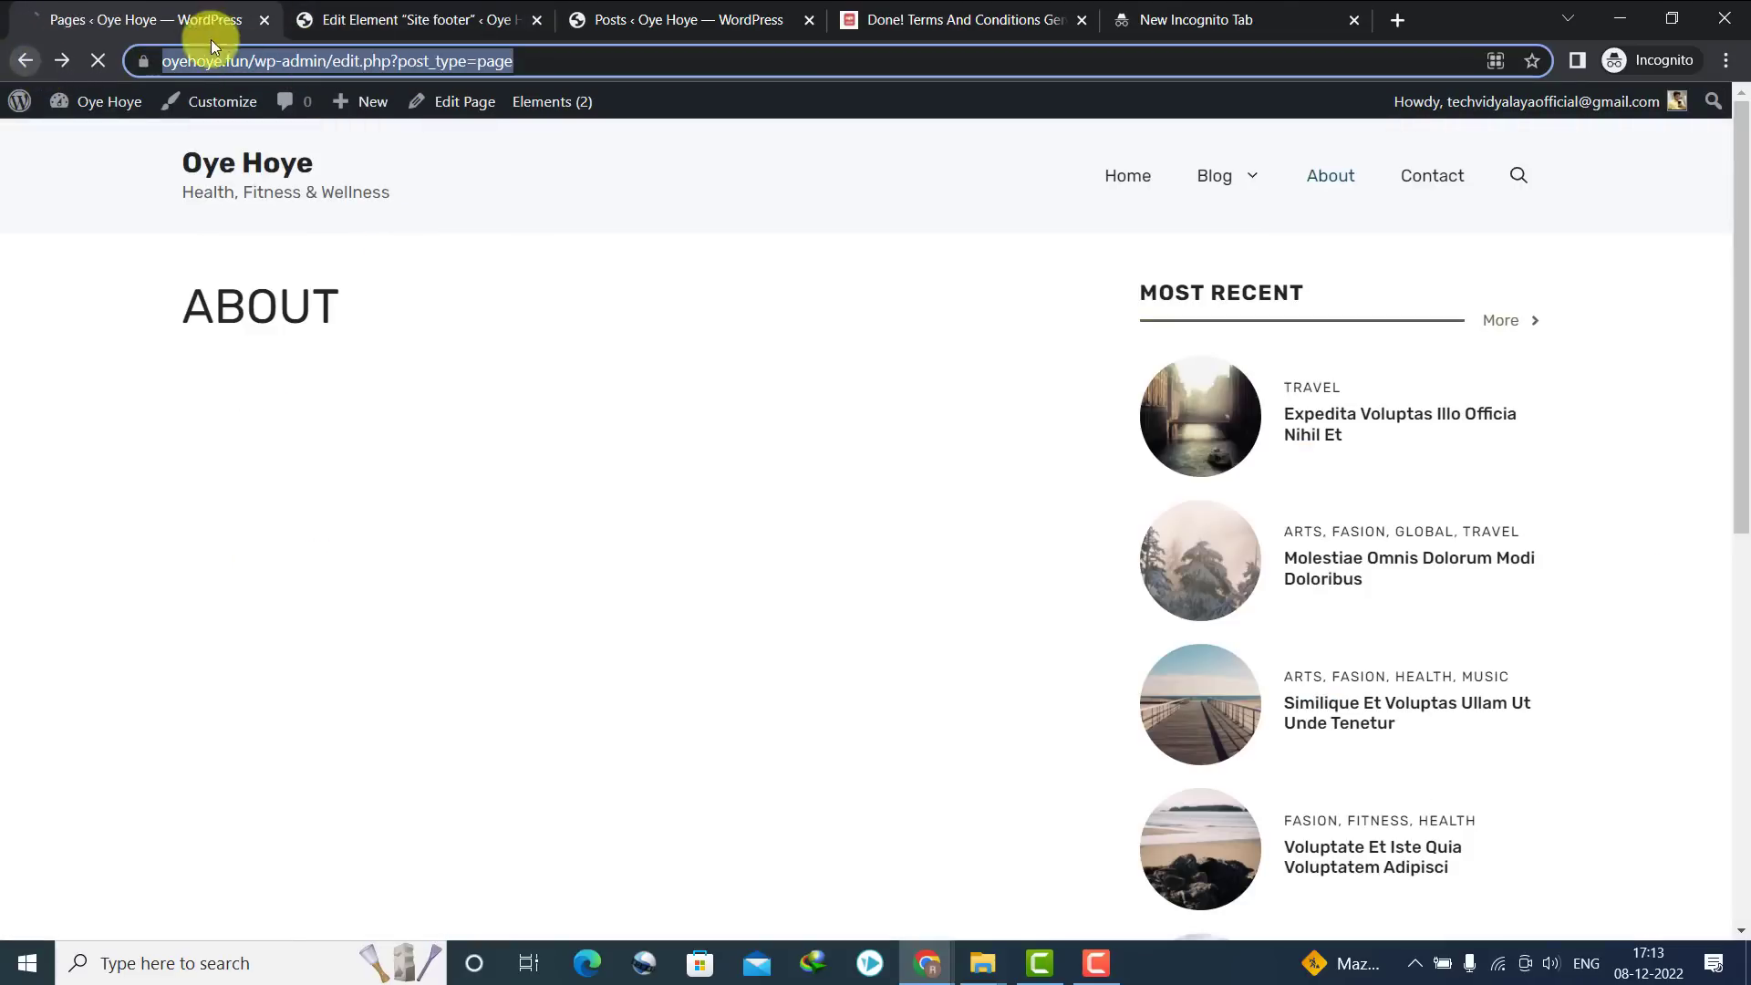
{"action": "left_click", "coordinate": [359, 33]}
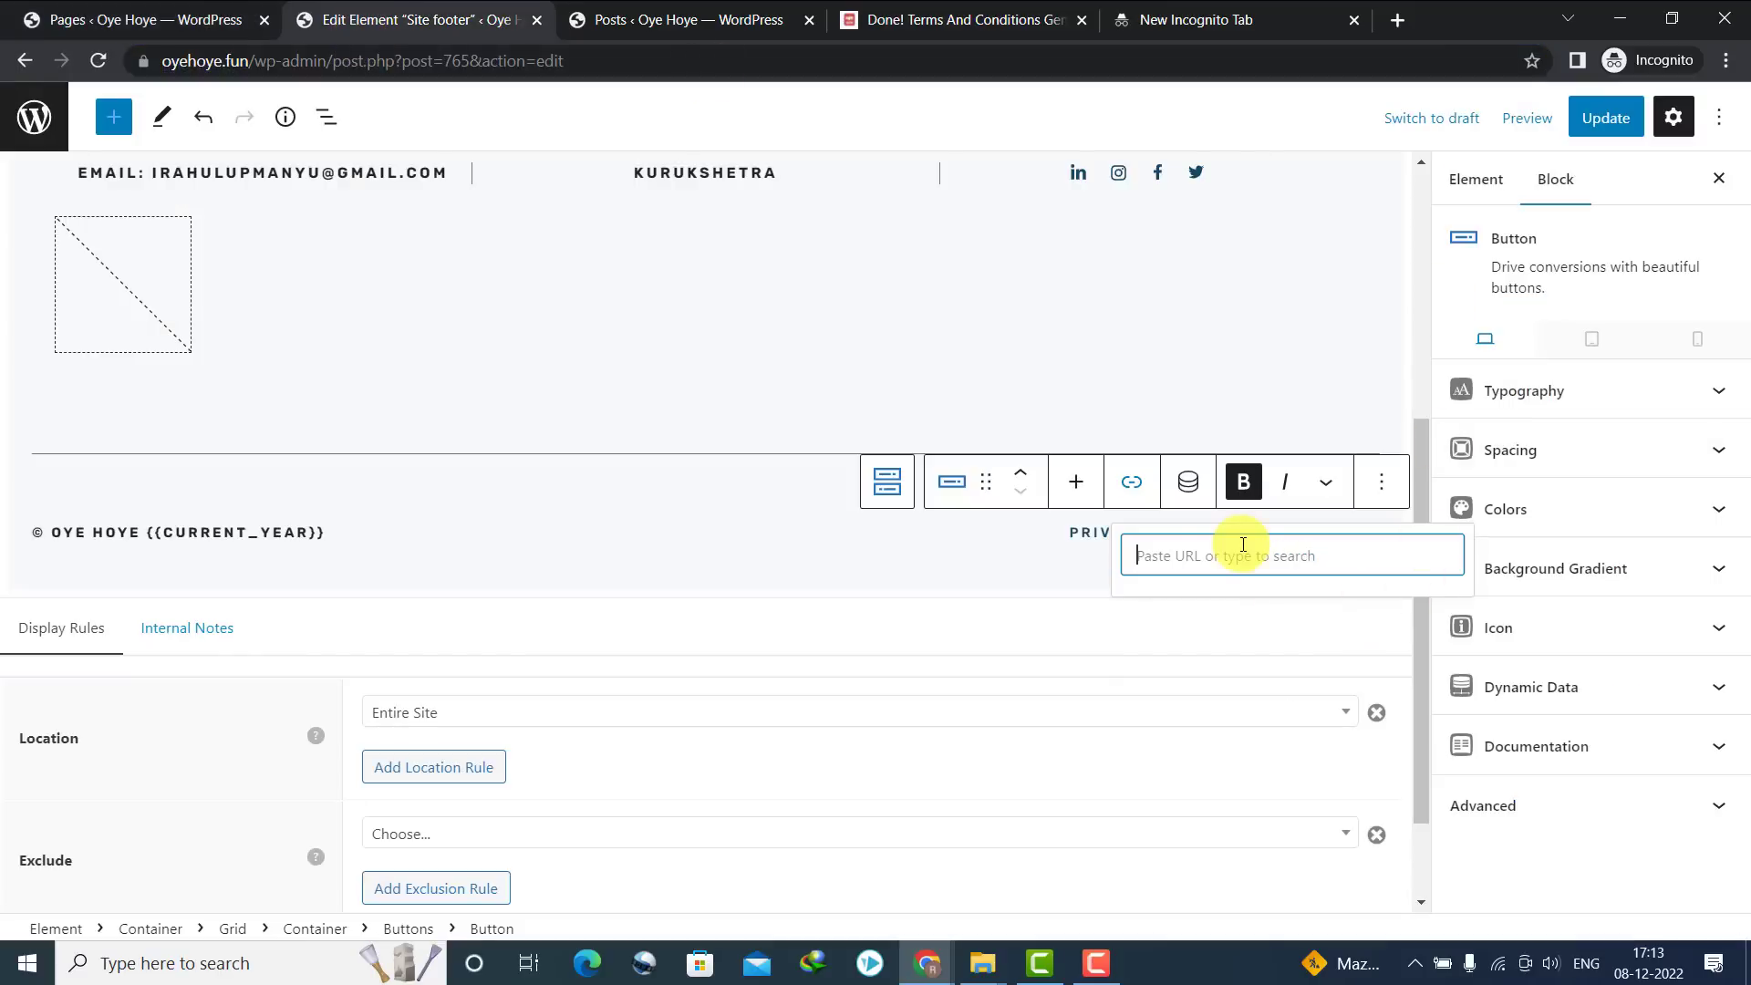
{"action": "key", "text": "ctrl+v"}
{"action": "key", "text": "Return"}
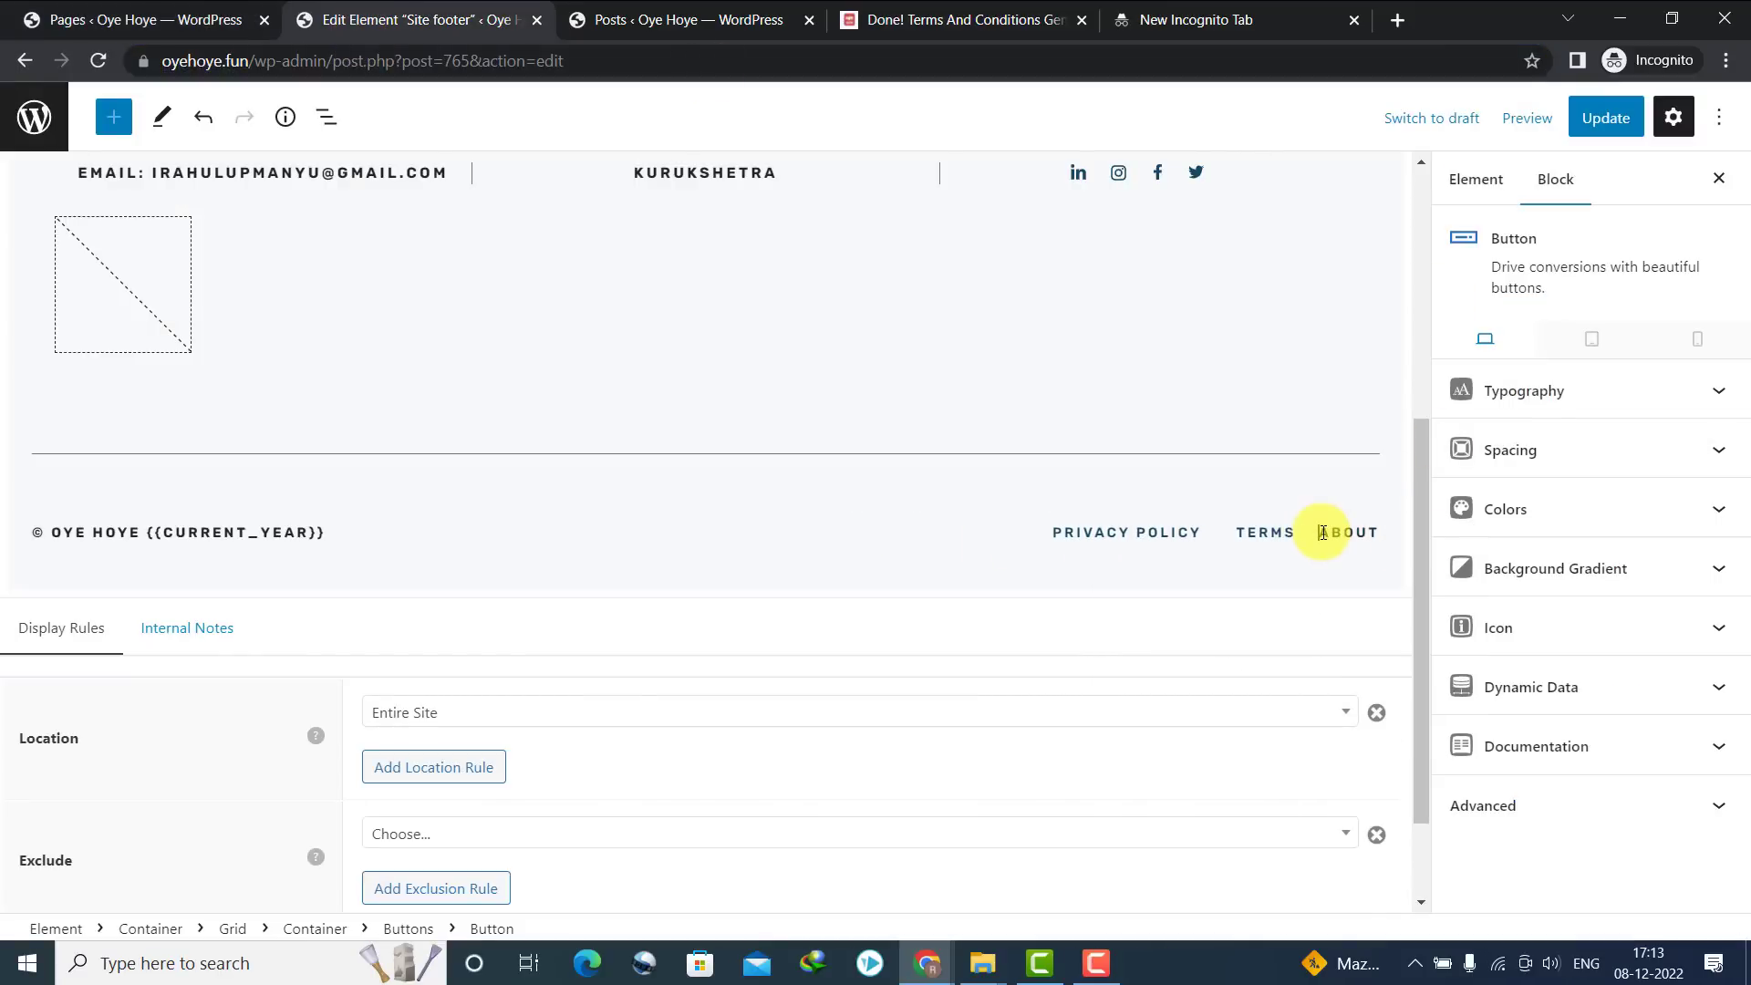
{"action": "left_click", "coordinate": [1322, 532]}
{"action": "left_click", "coordinate": [1253, 532]}
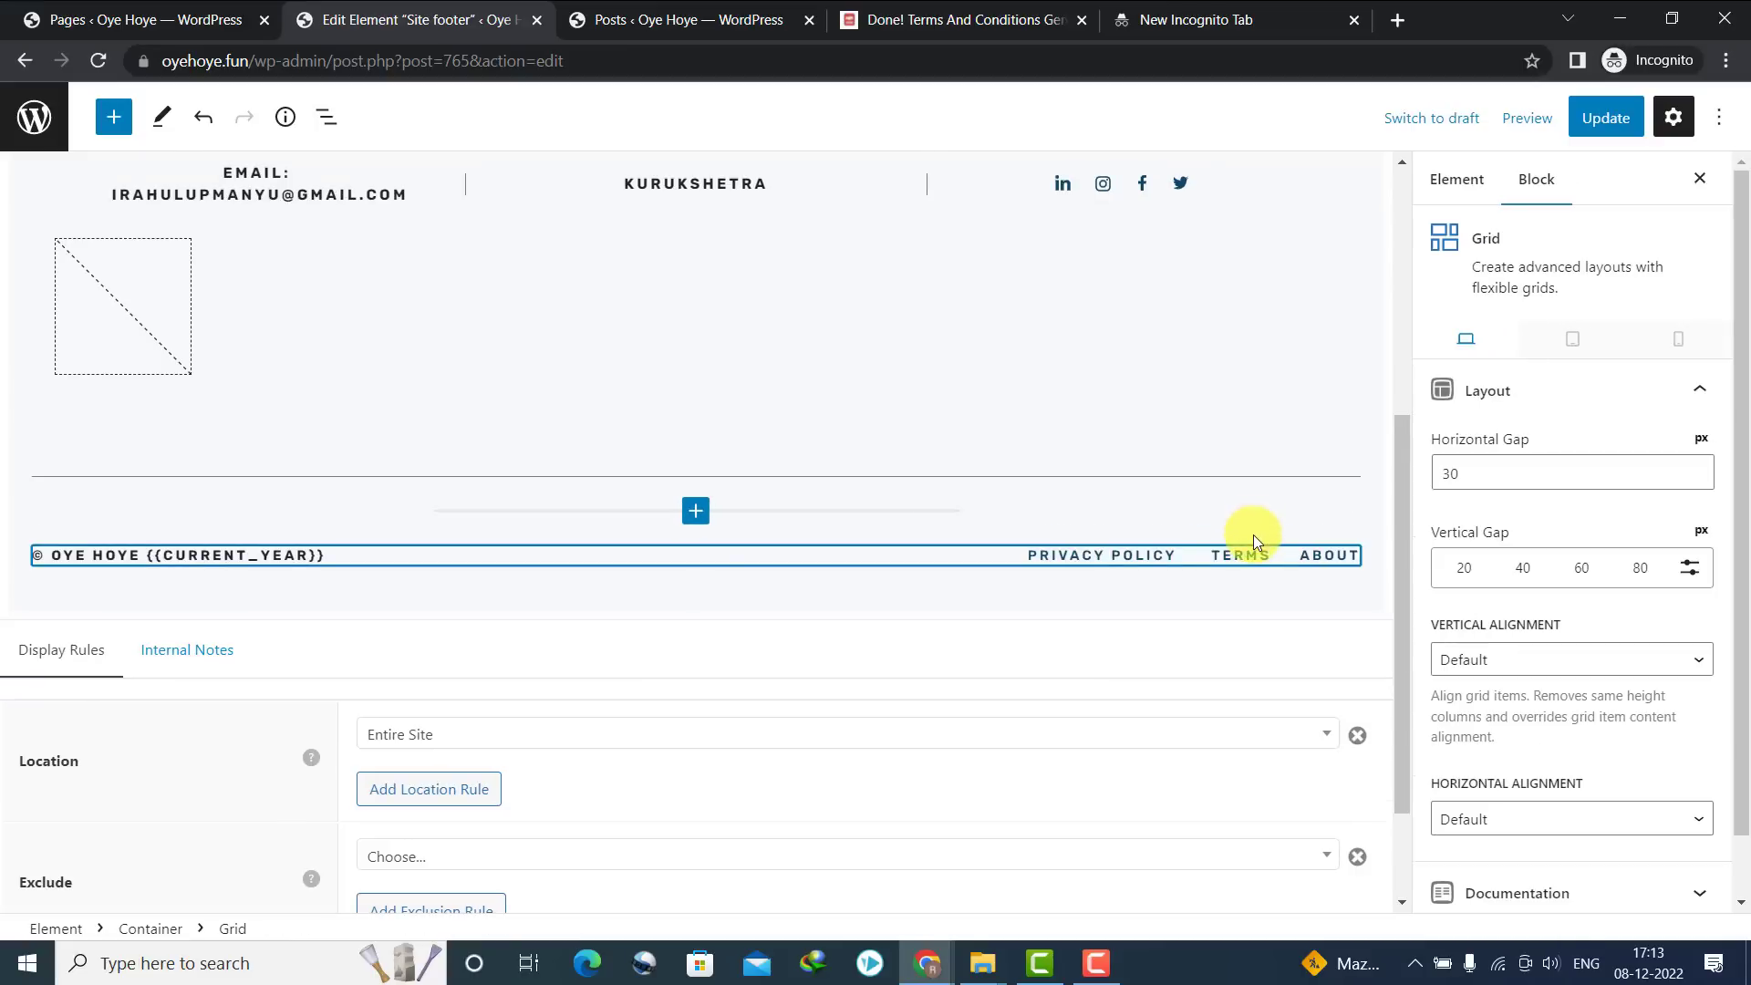
{"action": "double_click", "coordinate": [1242, 545]}
{"action": "left_click", "coordinate": [1134, 483]}
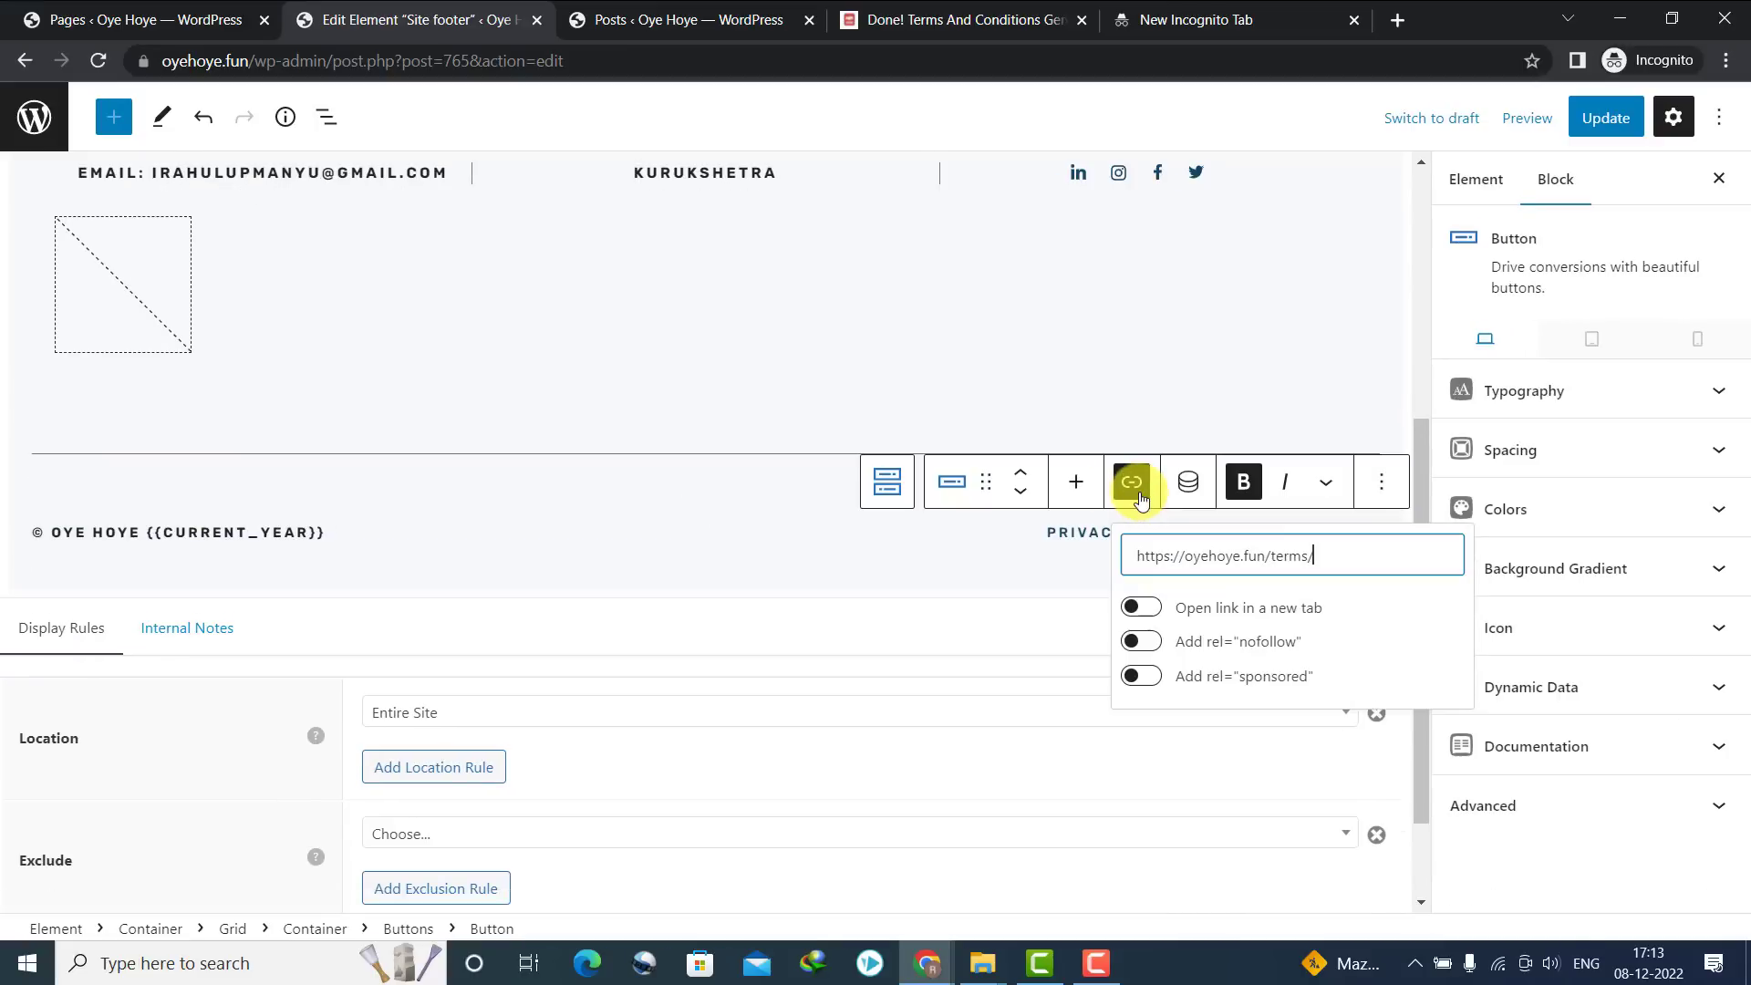
{"action": "left_click", "coordinate": [1251, 534]}
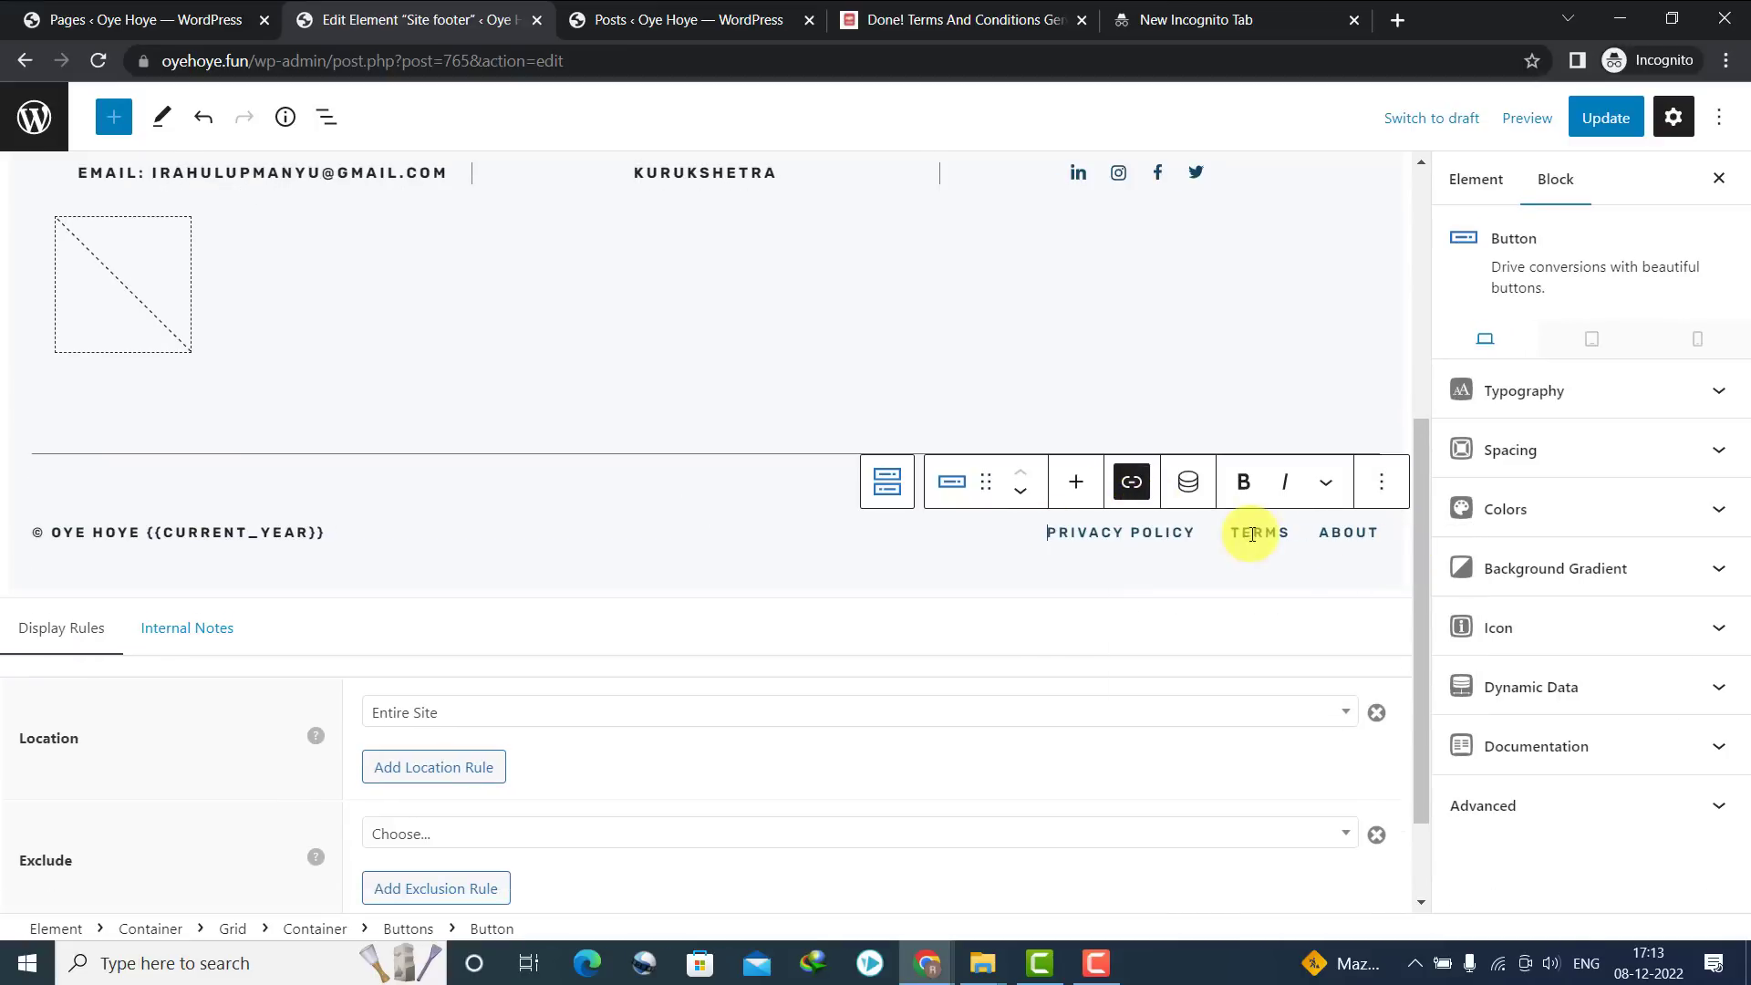
{"action": "left_click", "coordinate": [1339, 532]}
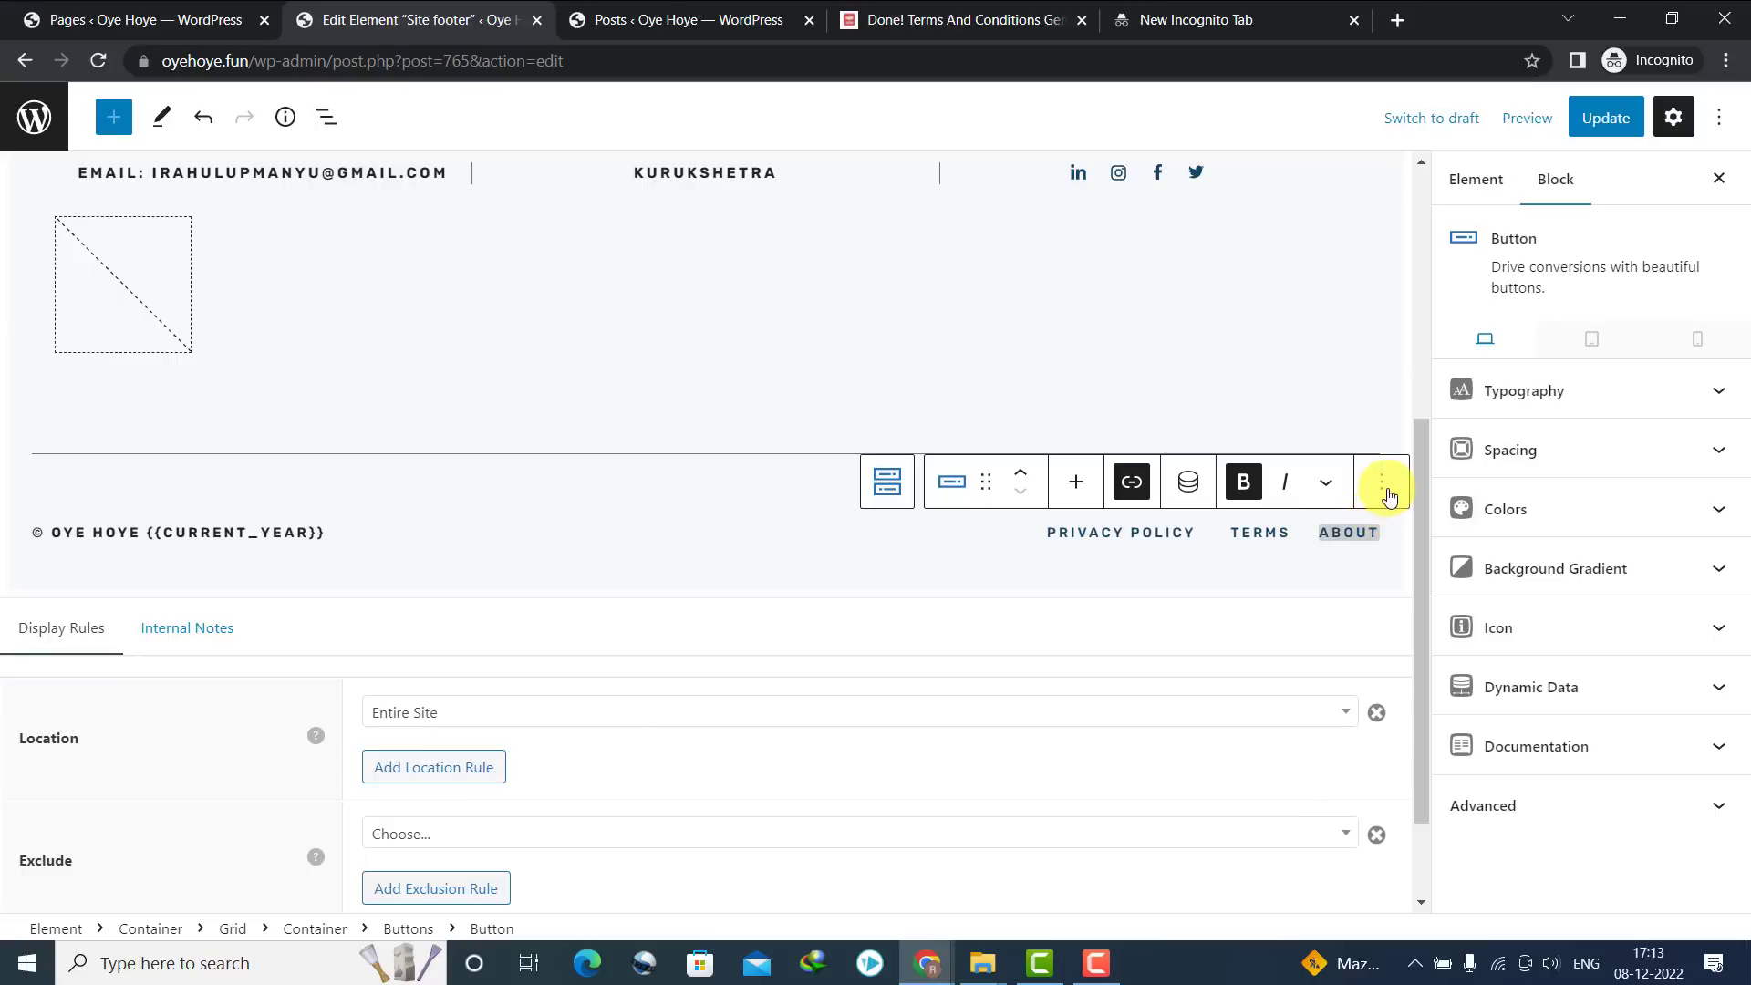
Duplicate the ABOUT button as CONTACT and link it to the Contact page address
{"action": "left_click", "coordinate": [1382, 483]}
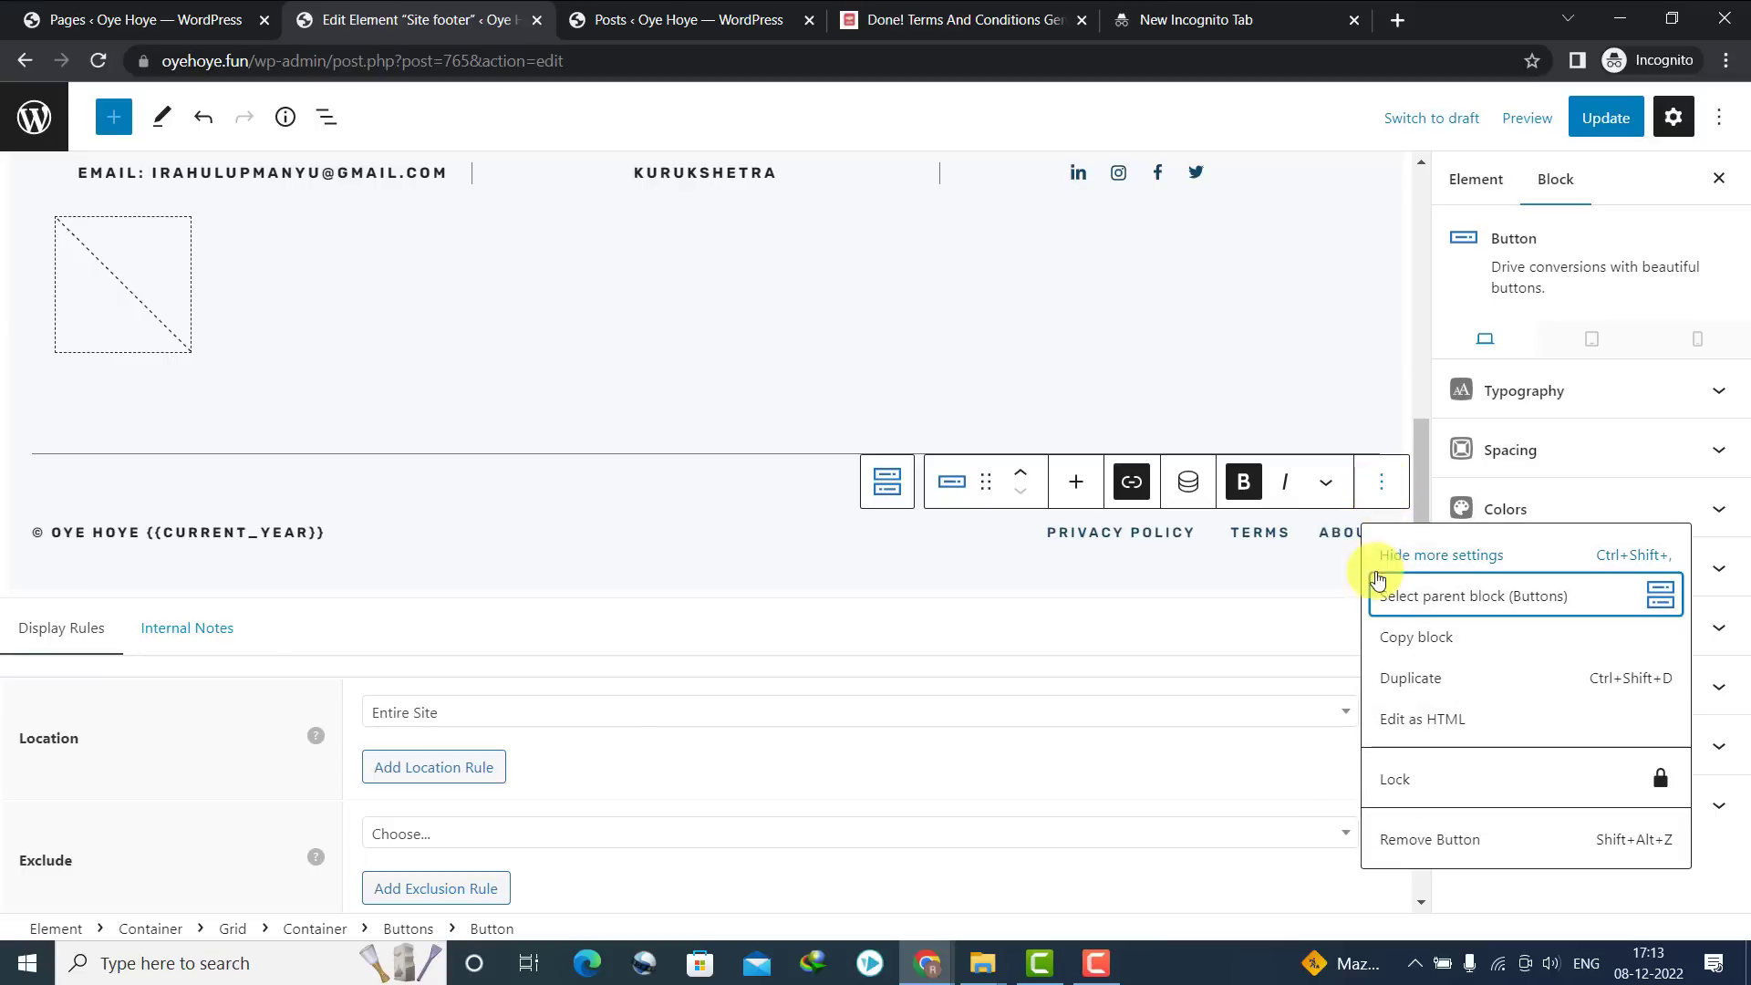
{"action": "left_click", "coordinate": [1399, 679]}
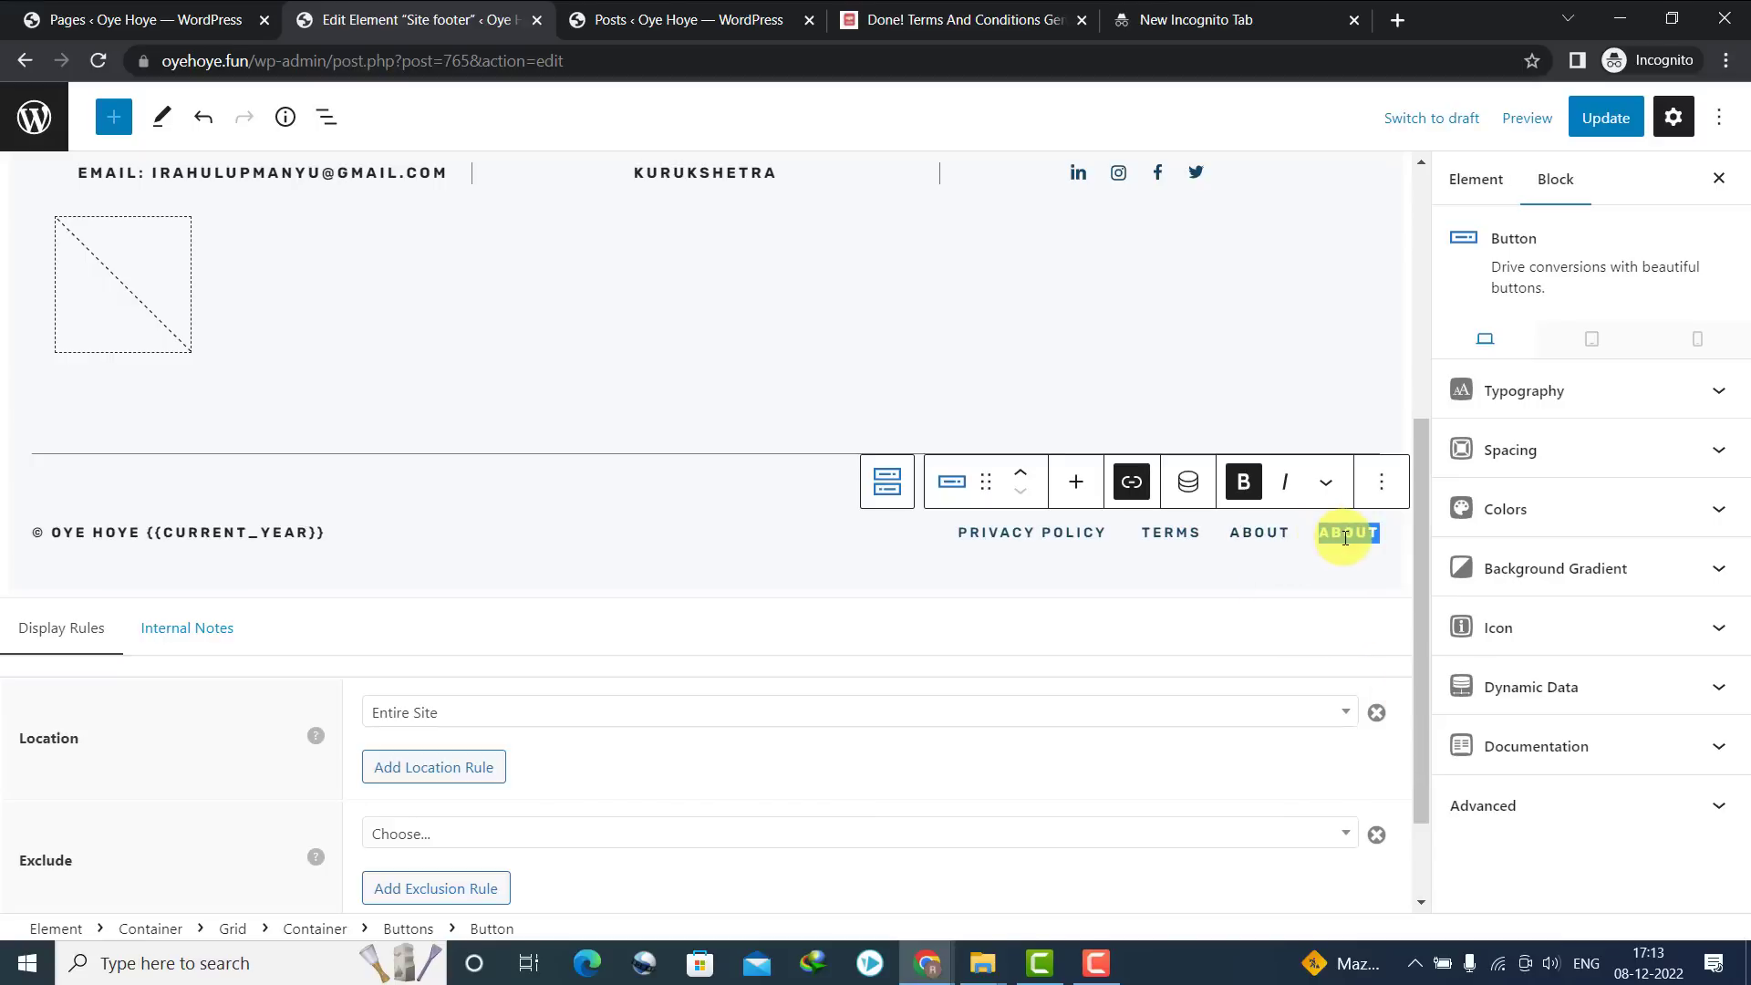
{"action": "type", "text": "CONTACT"}
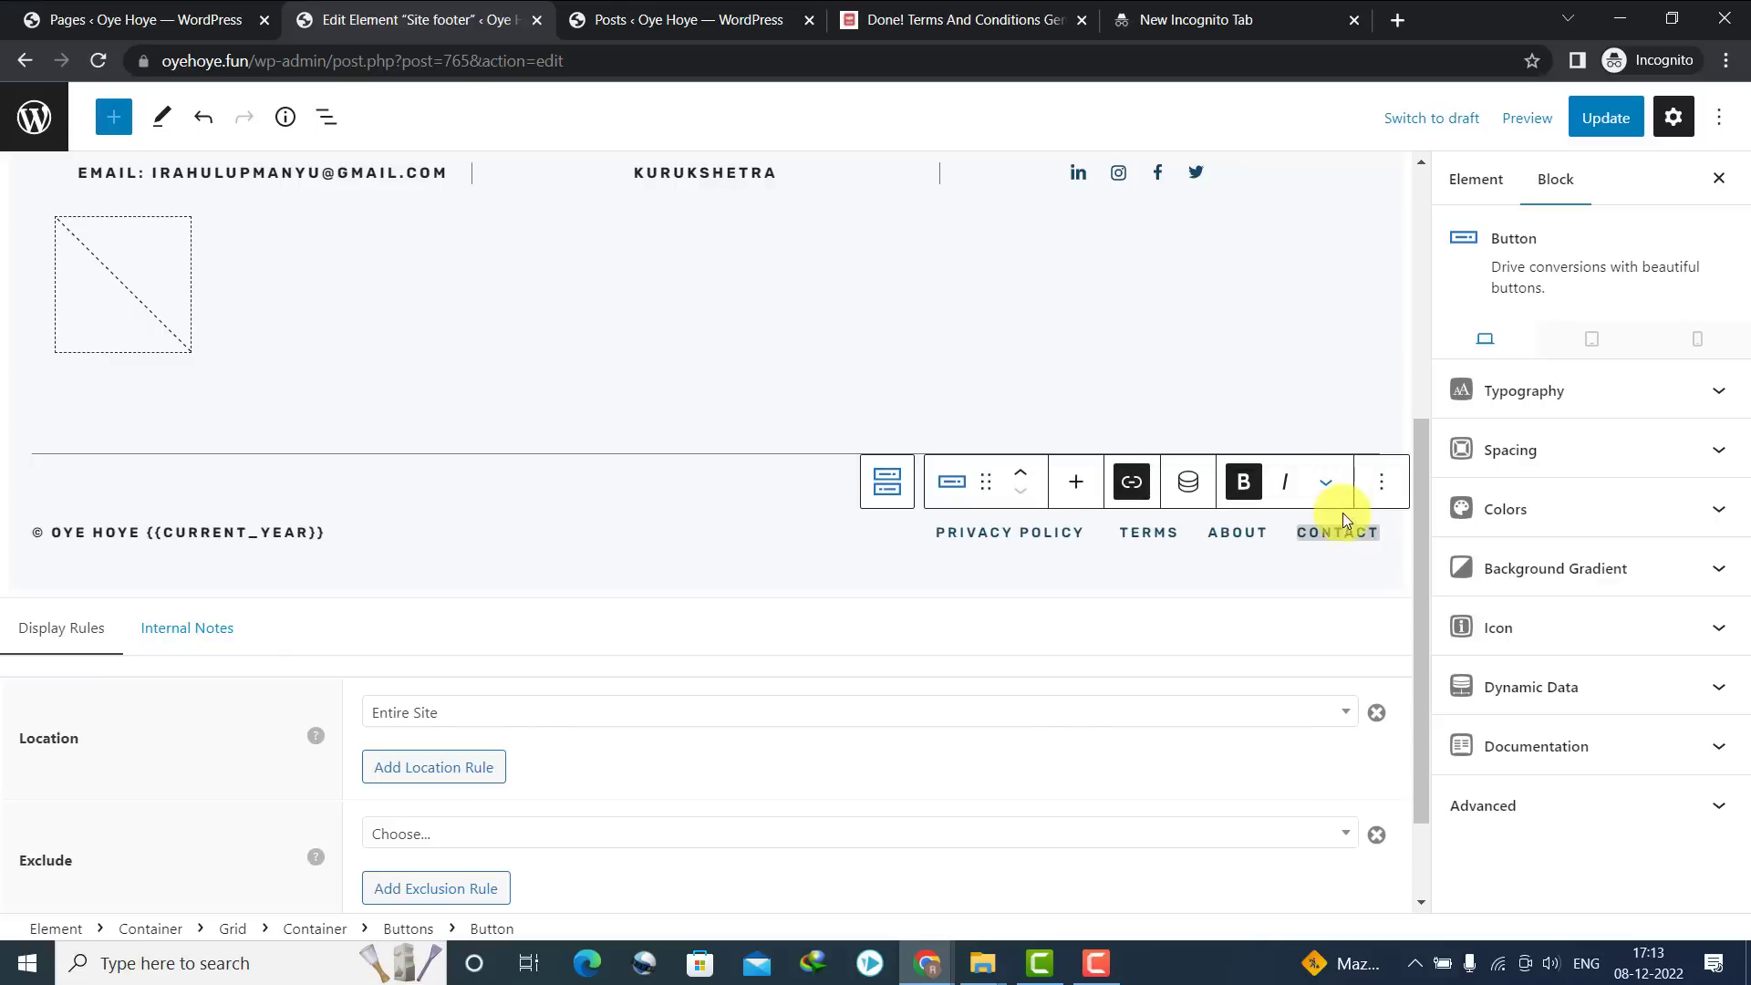
{"action": "left_click", "coordinate": [1131, 491]}
{"action": "left_click", "coordinate": [182, 19]}
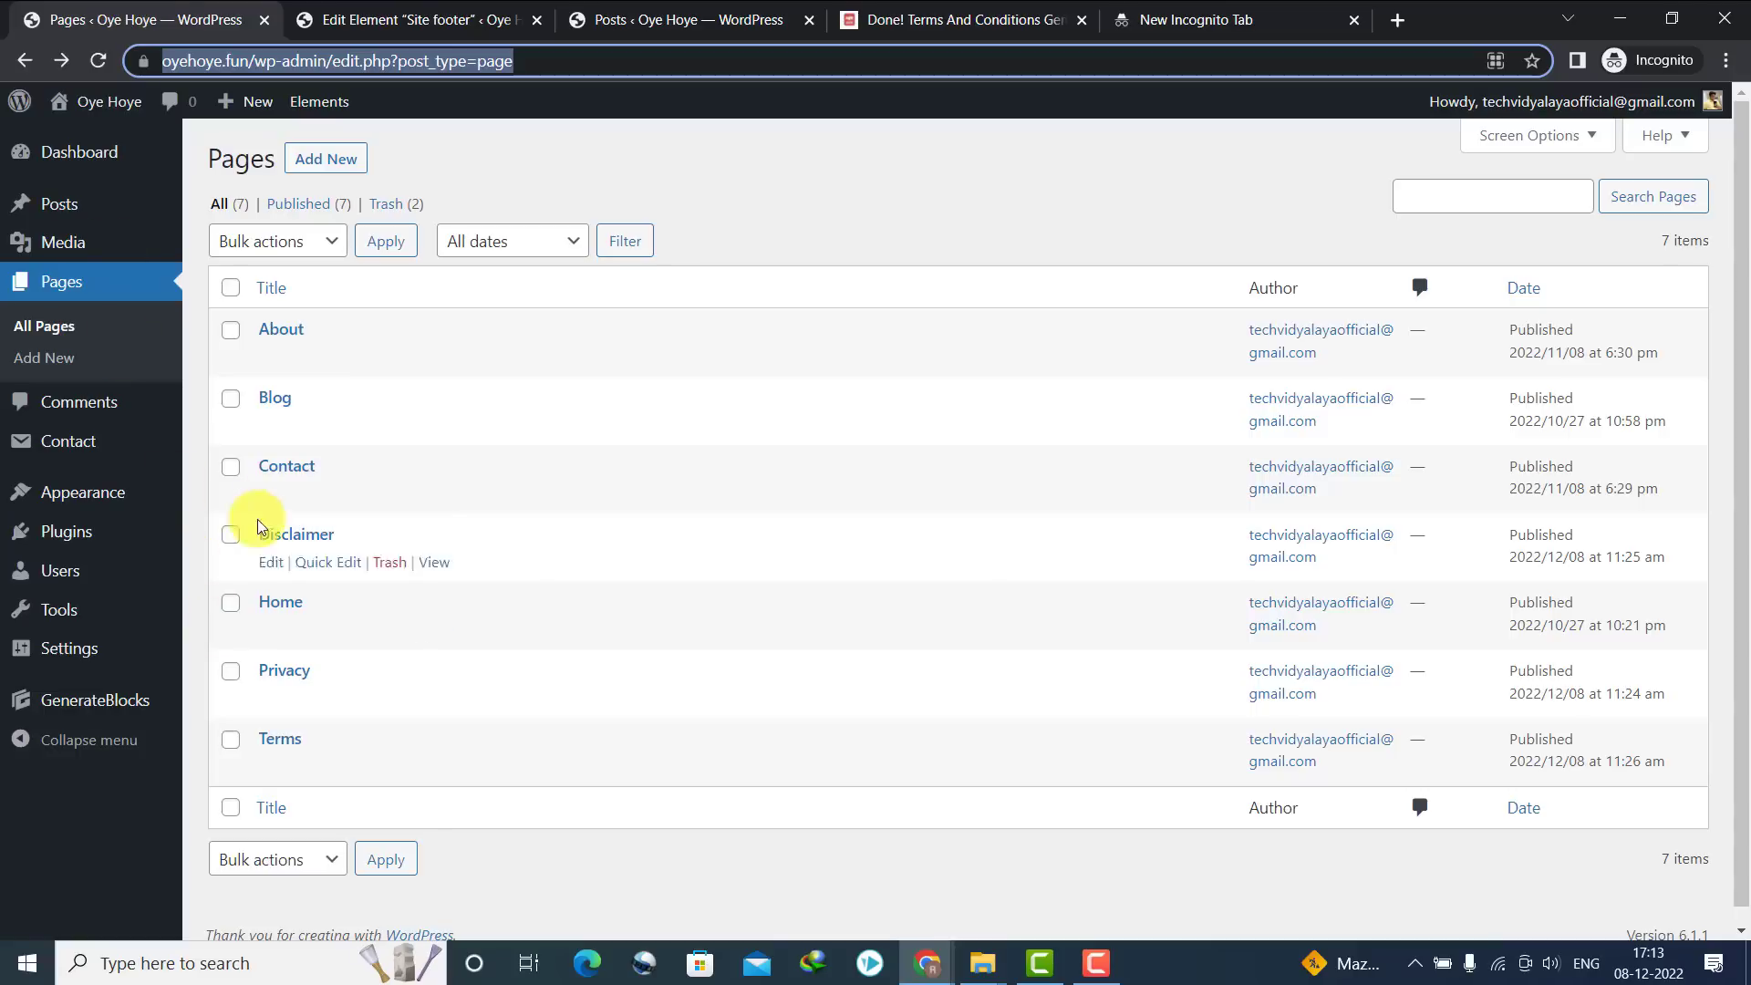
{"action": "left_click", "coordinate": [424, 494]}
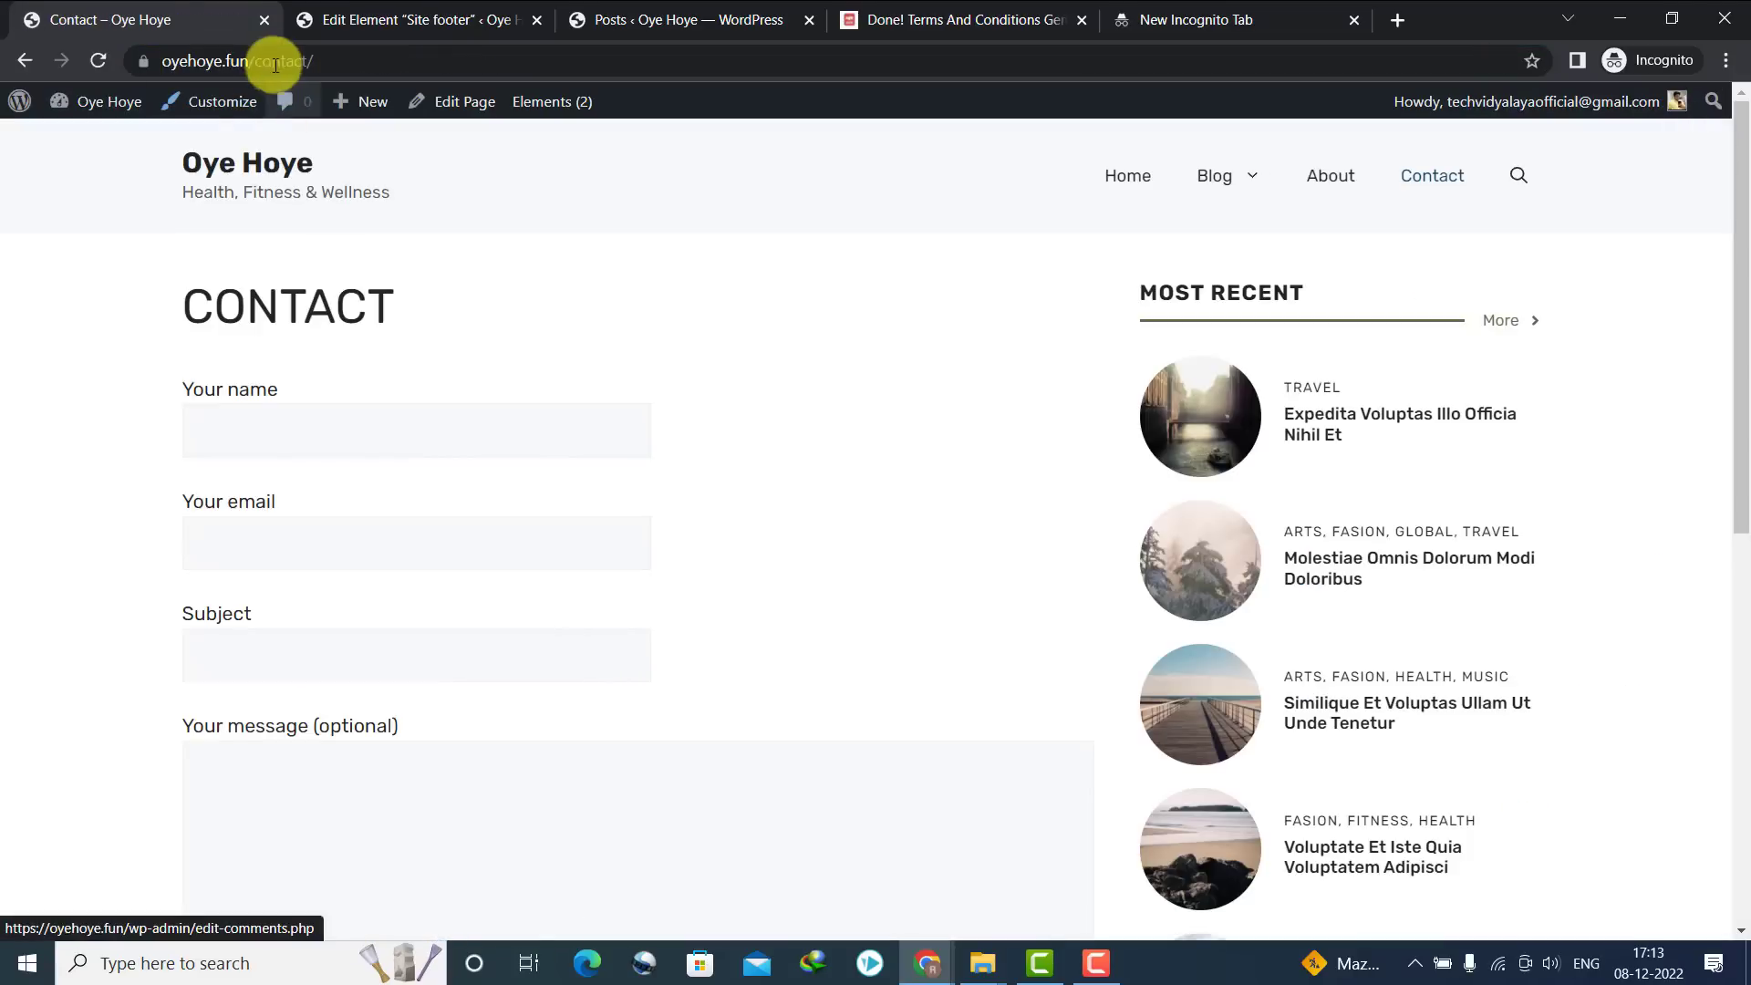
{"action": "left_click", "coordinate": [271, 60]}
{"action": "key", "text": "ctrl+c"}
{"action": "left_click", "coordinate": [383, 19]}
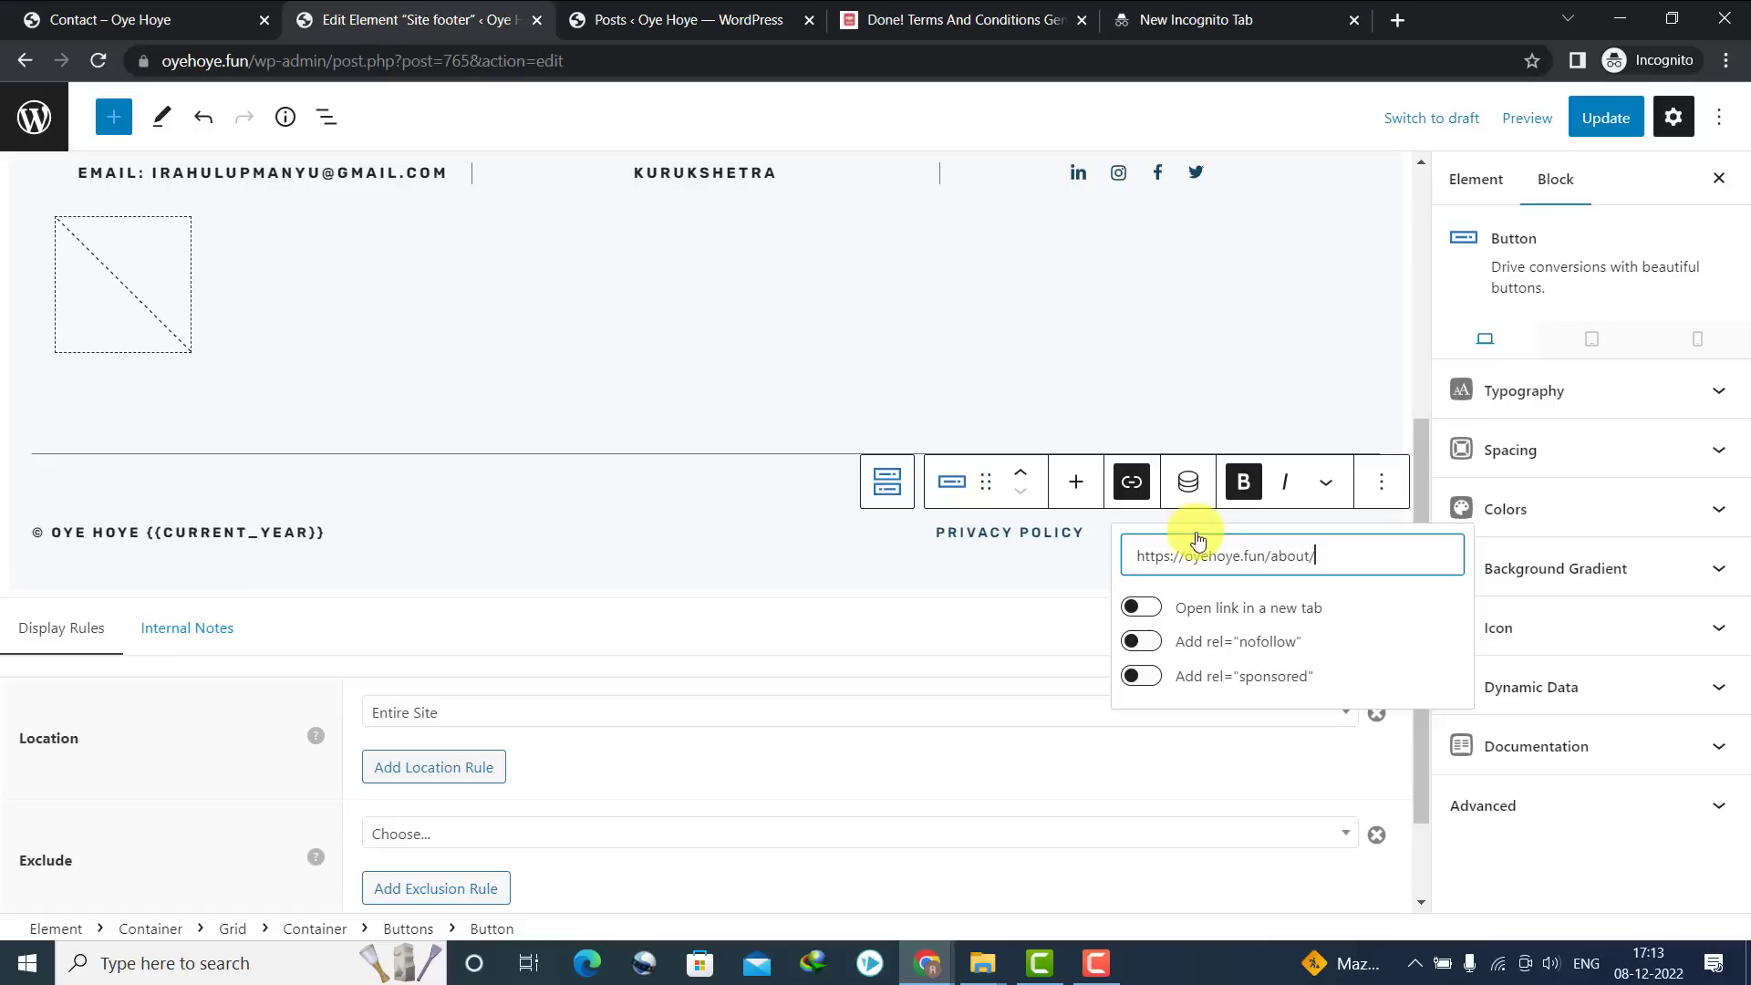
{"action": "triple_click", "coordinate": [1160, 555]}
{"action": "key", "text": "ctrl+v"}
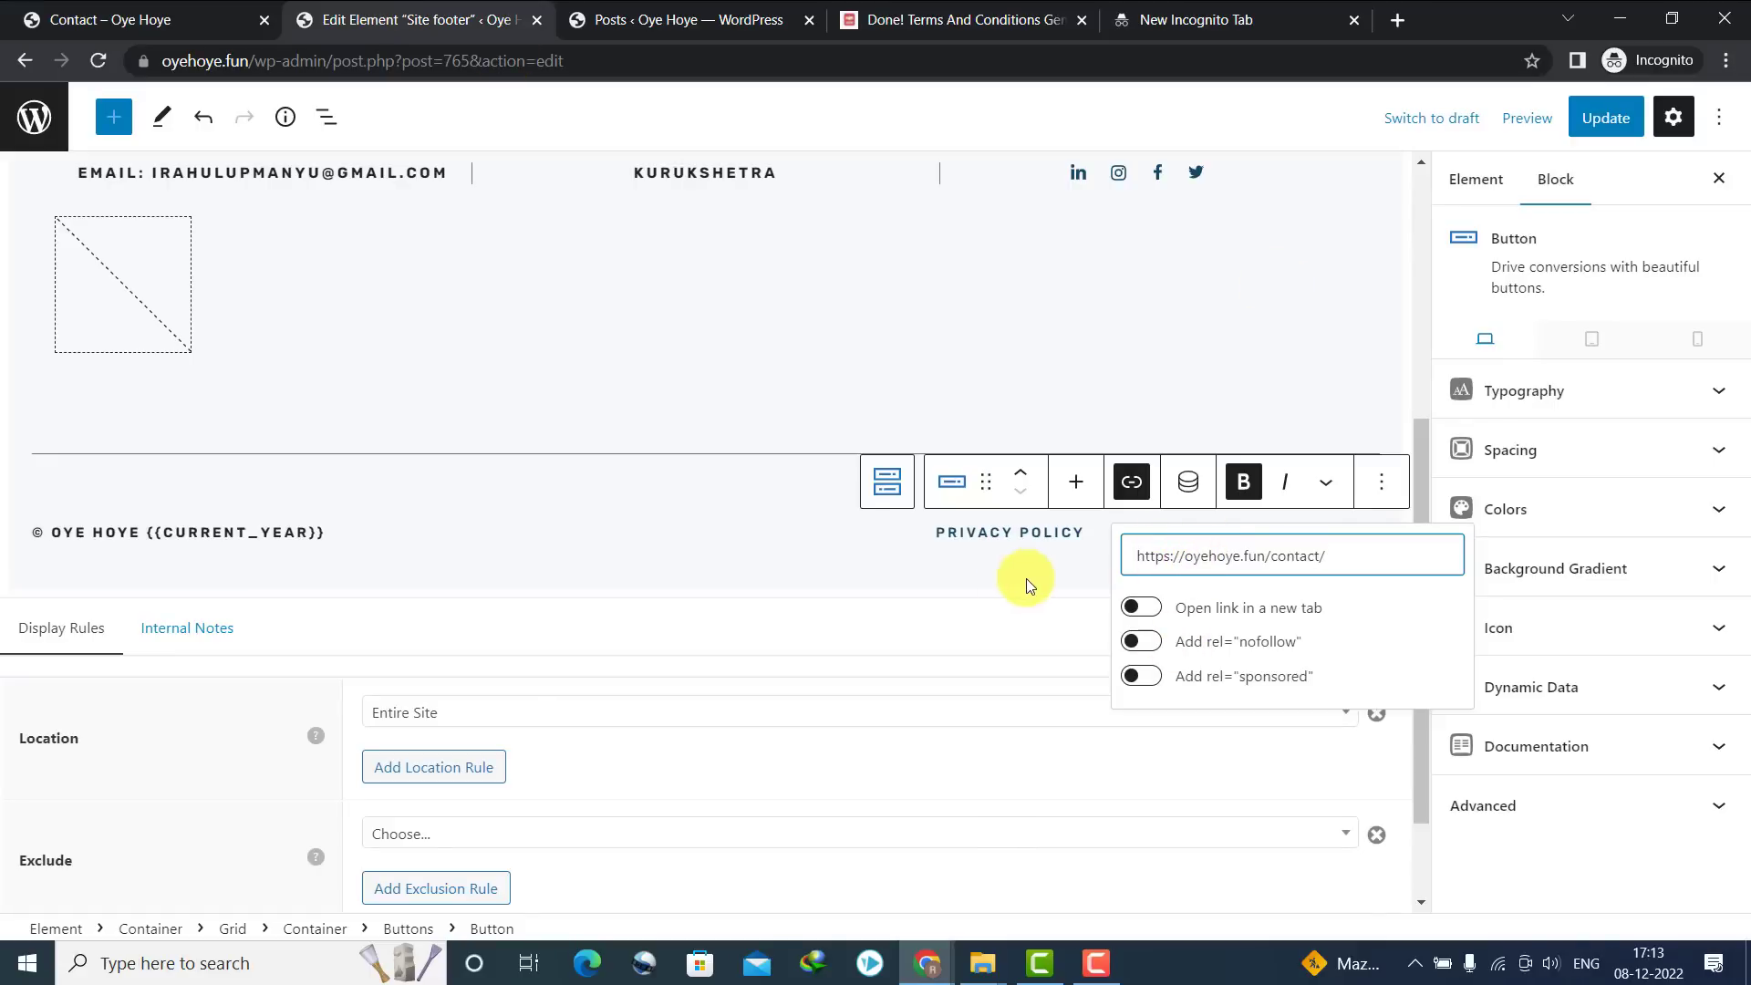
{"action": "left_click", "coordinate": [990, 579]}
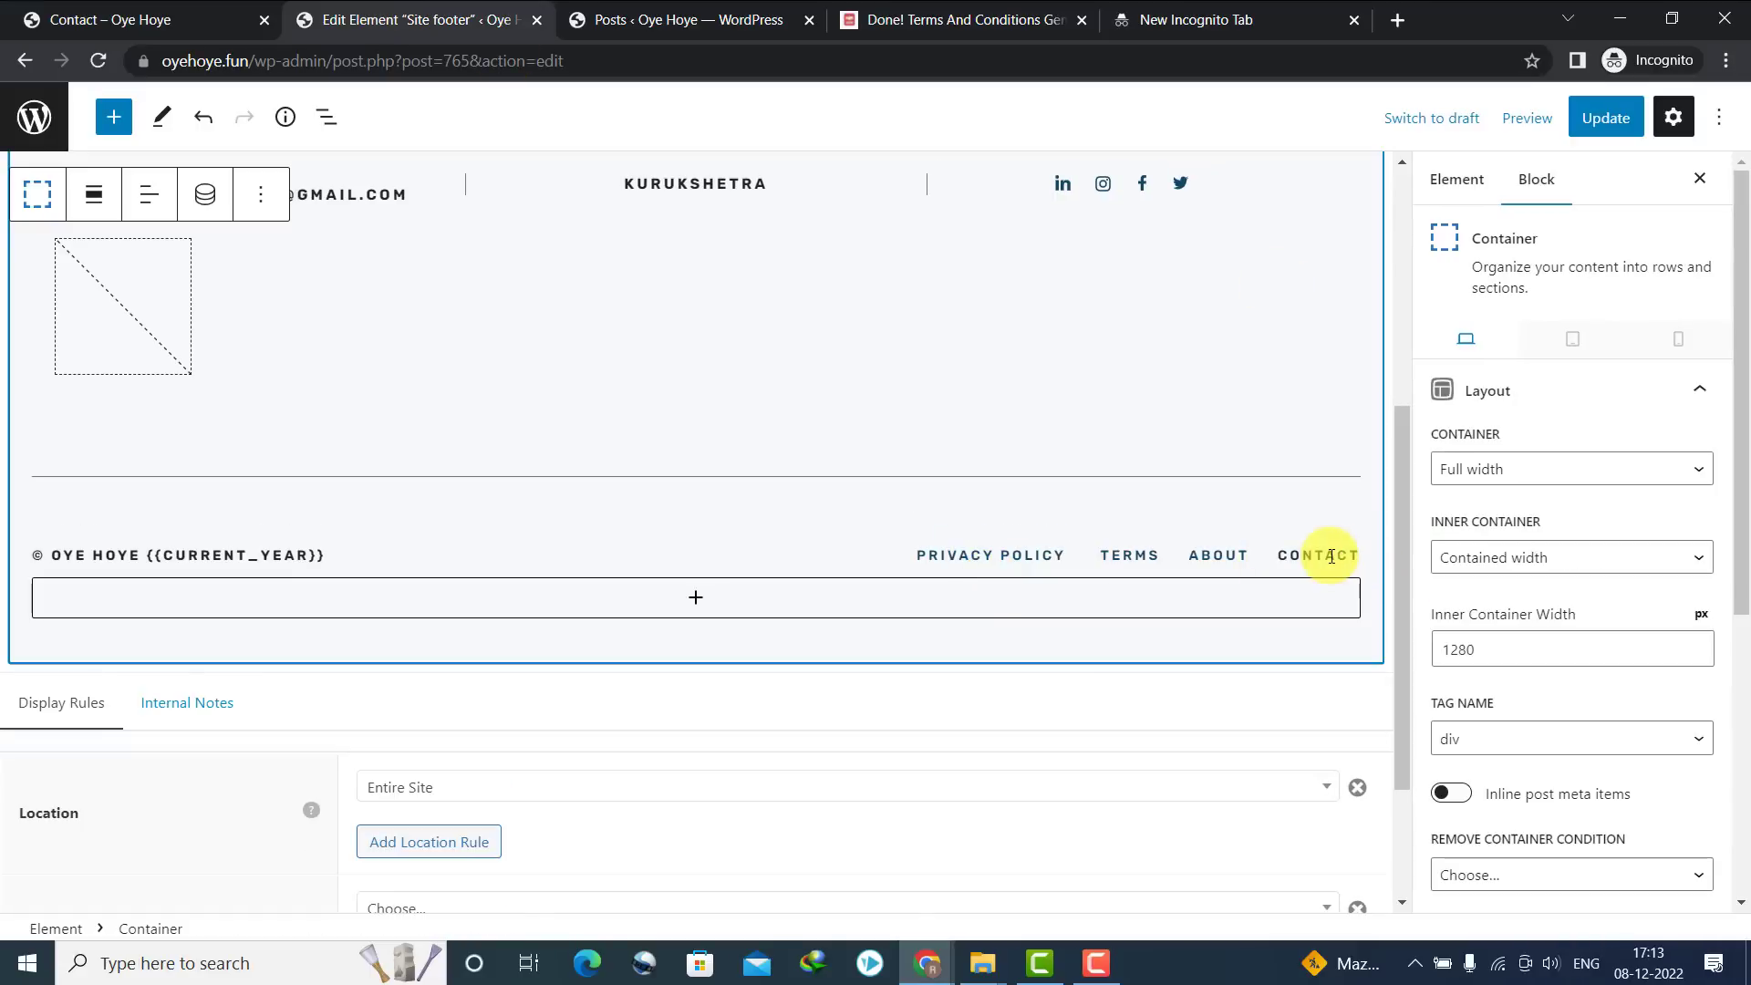
Duplicate the CONTACT button and rename the copy DISCLAIMER
{"action": "left_click", "coordinate": [1331, 555]}
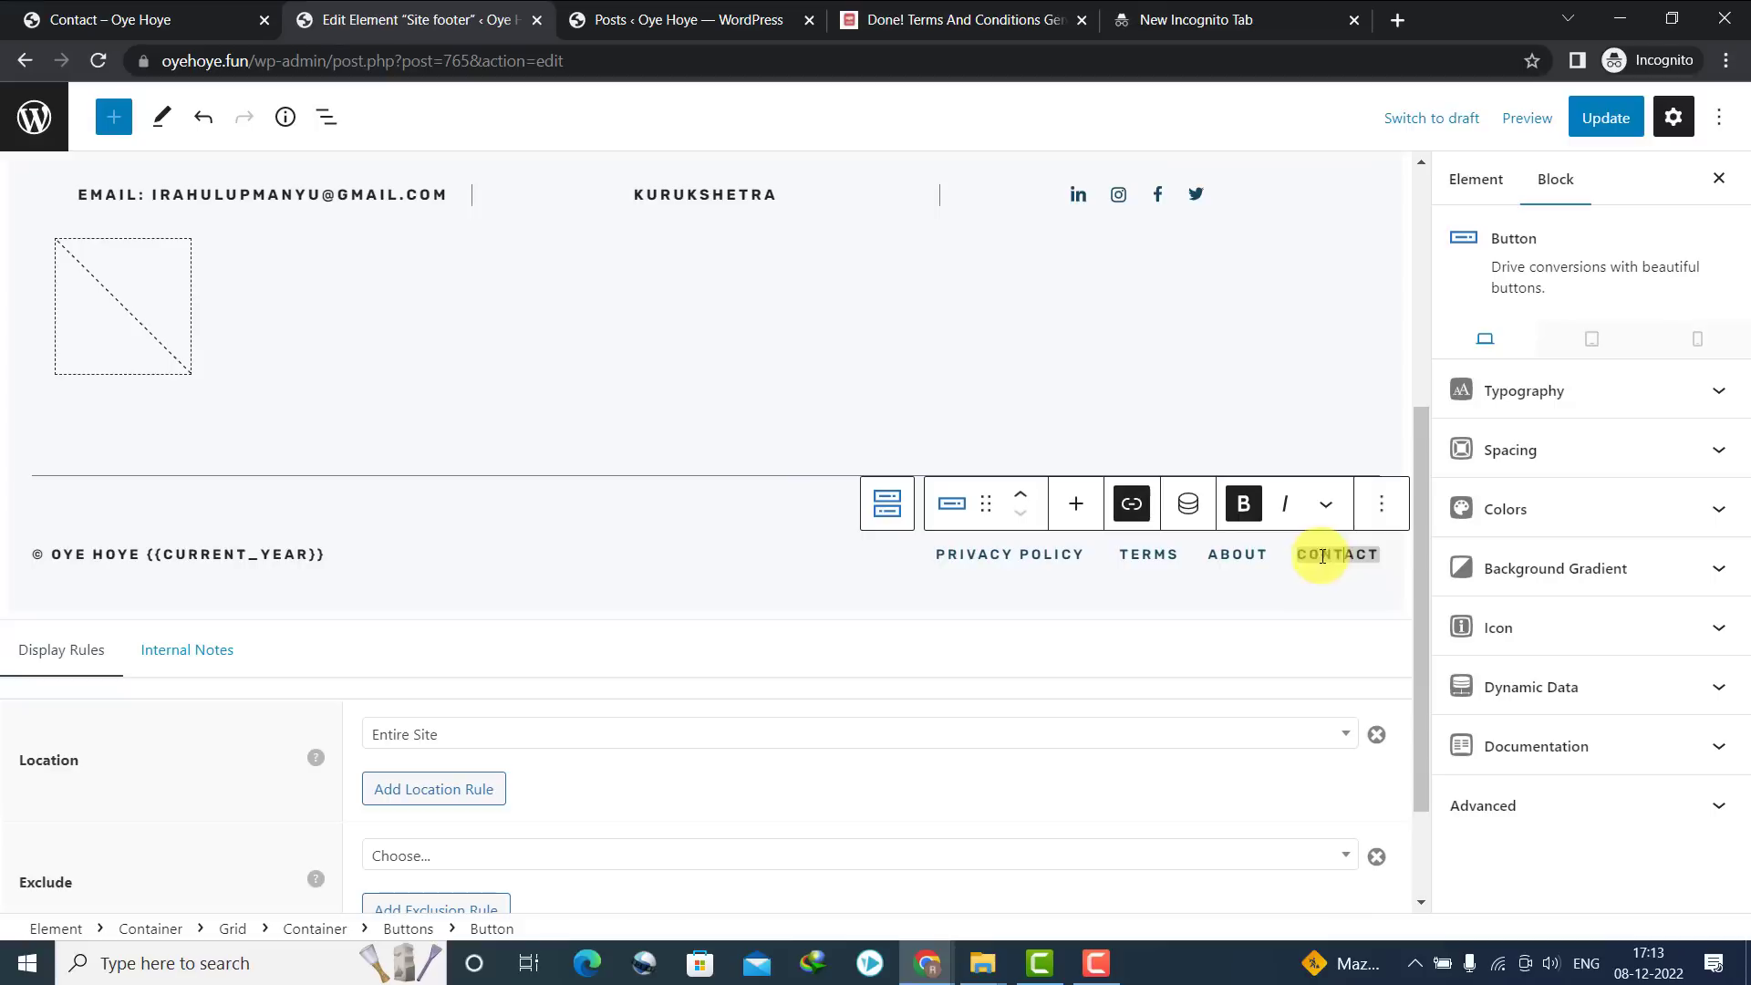
{"action": "left_click", "coordinate": [1382, 512]}
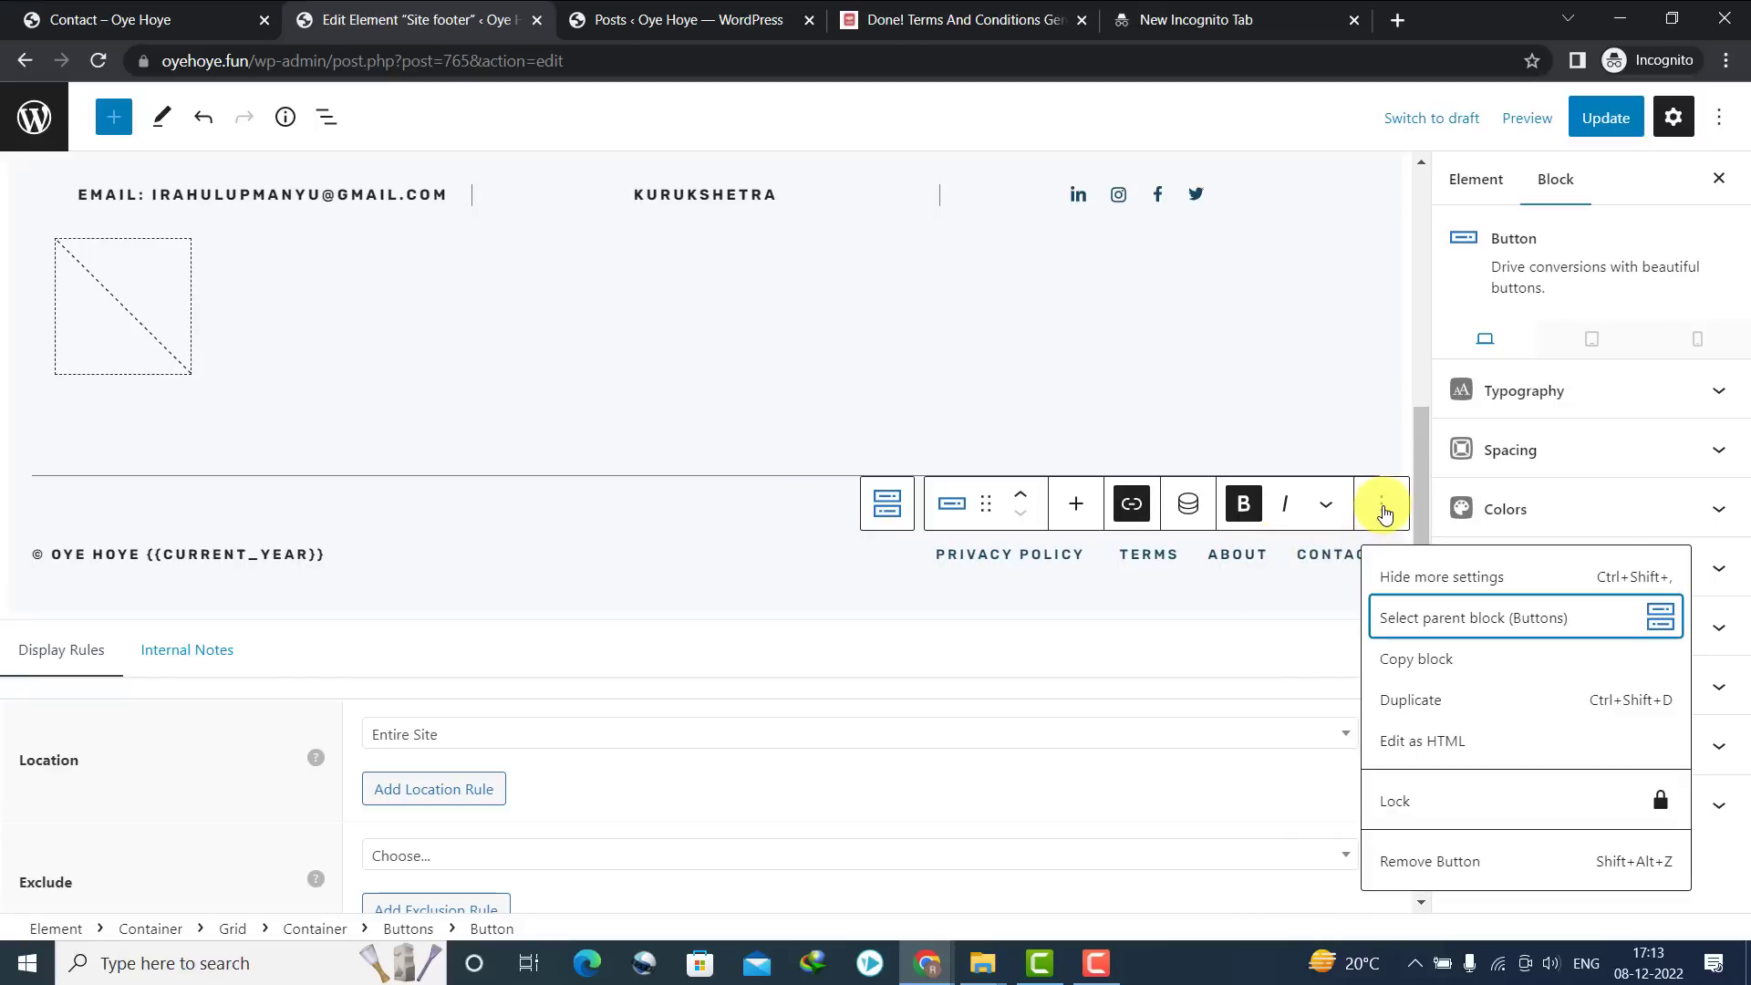
{"action": "left_click", "coordinate": [1392, 704]}
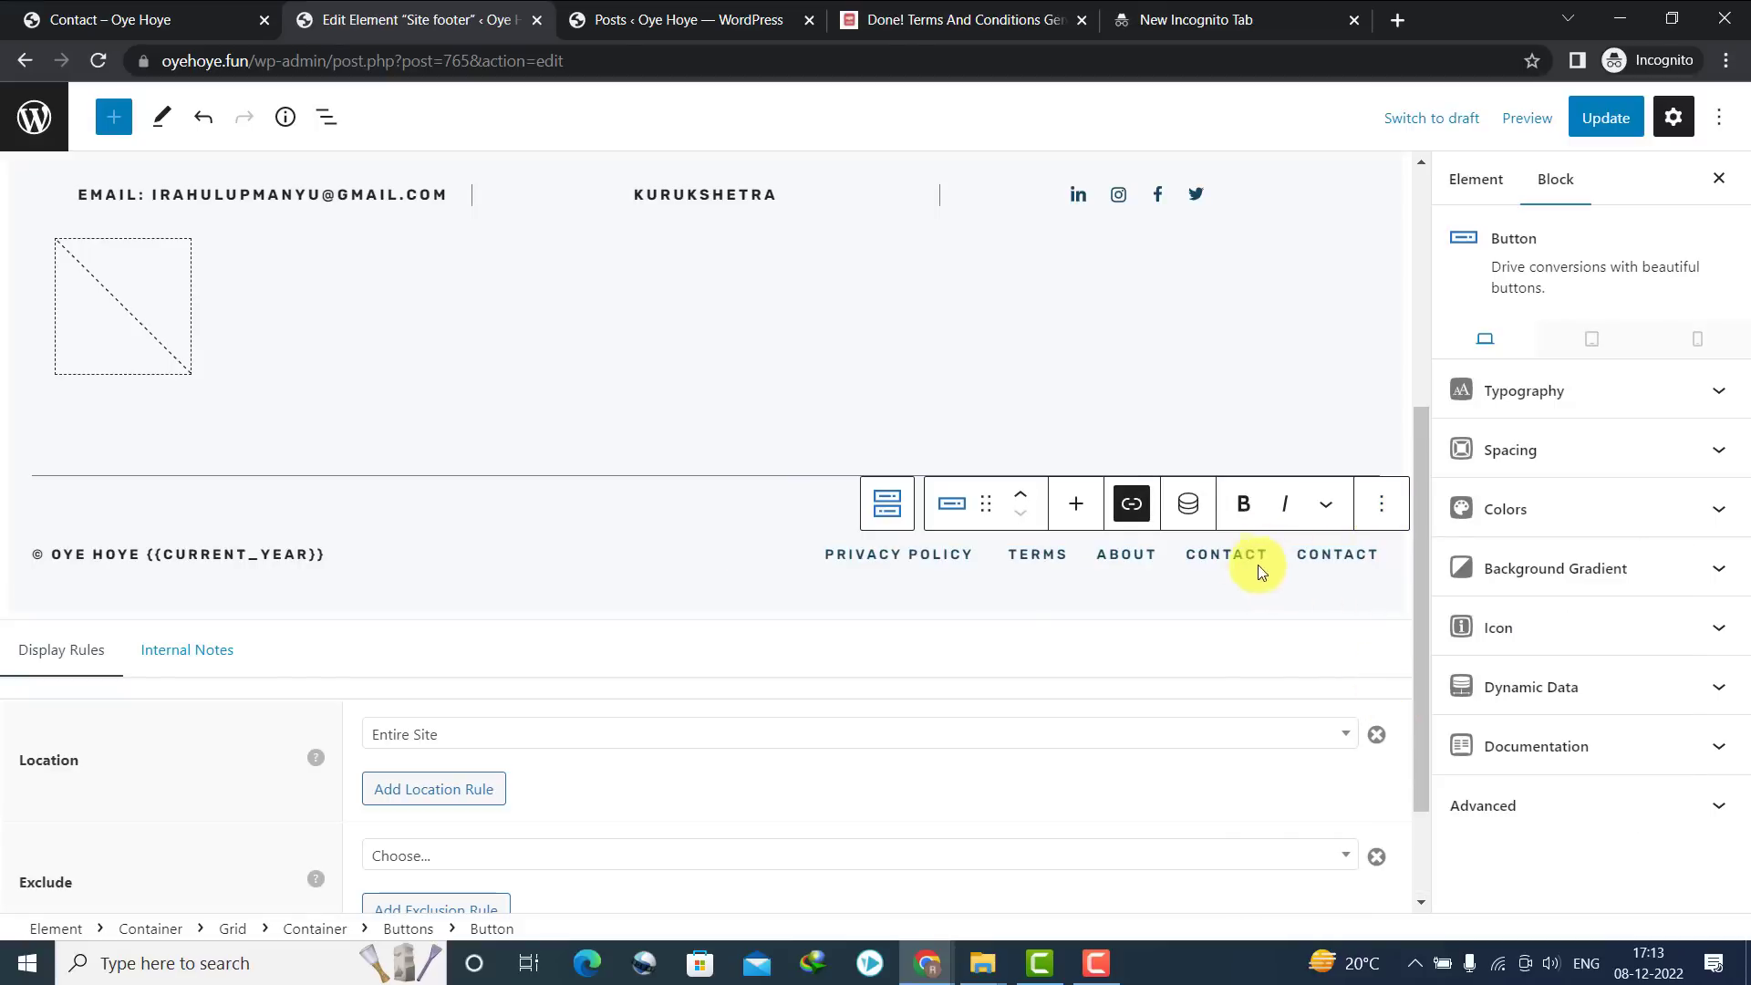
{"action": "double_click", "coordinate": [1328, 556]}
{"action": "type", "text": "D"}
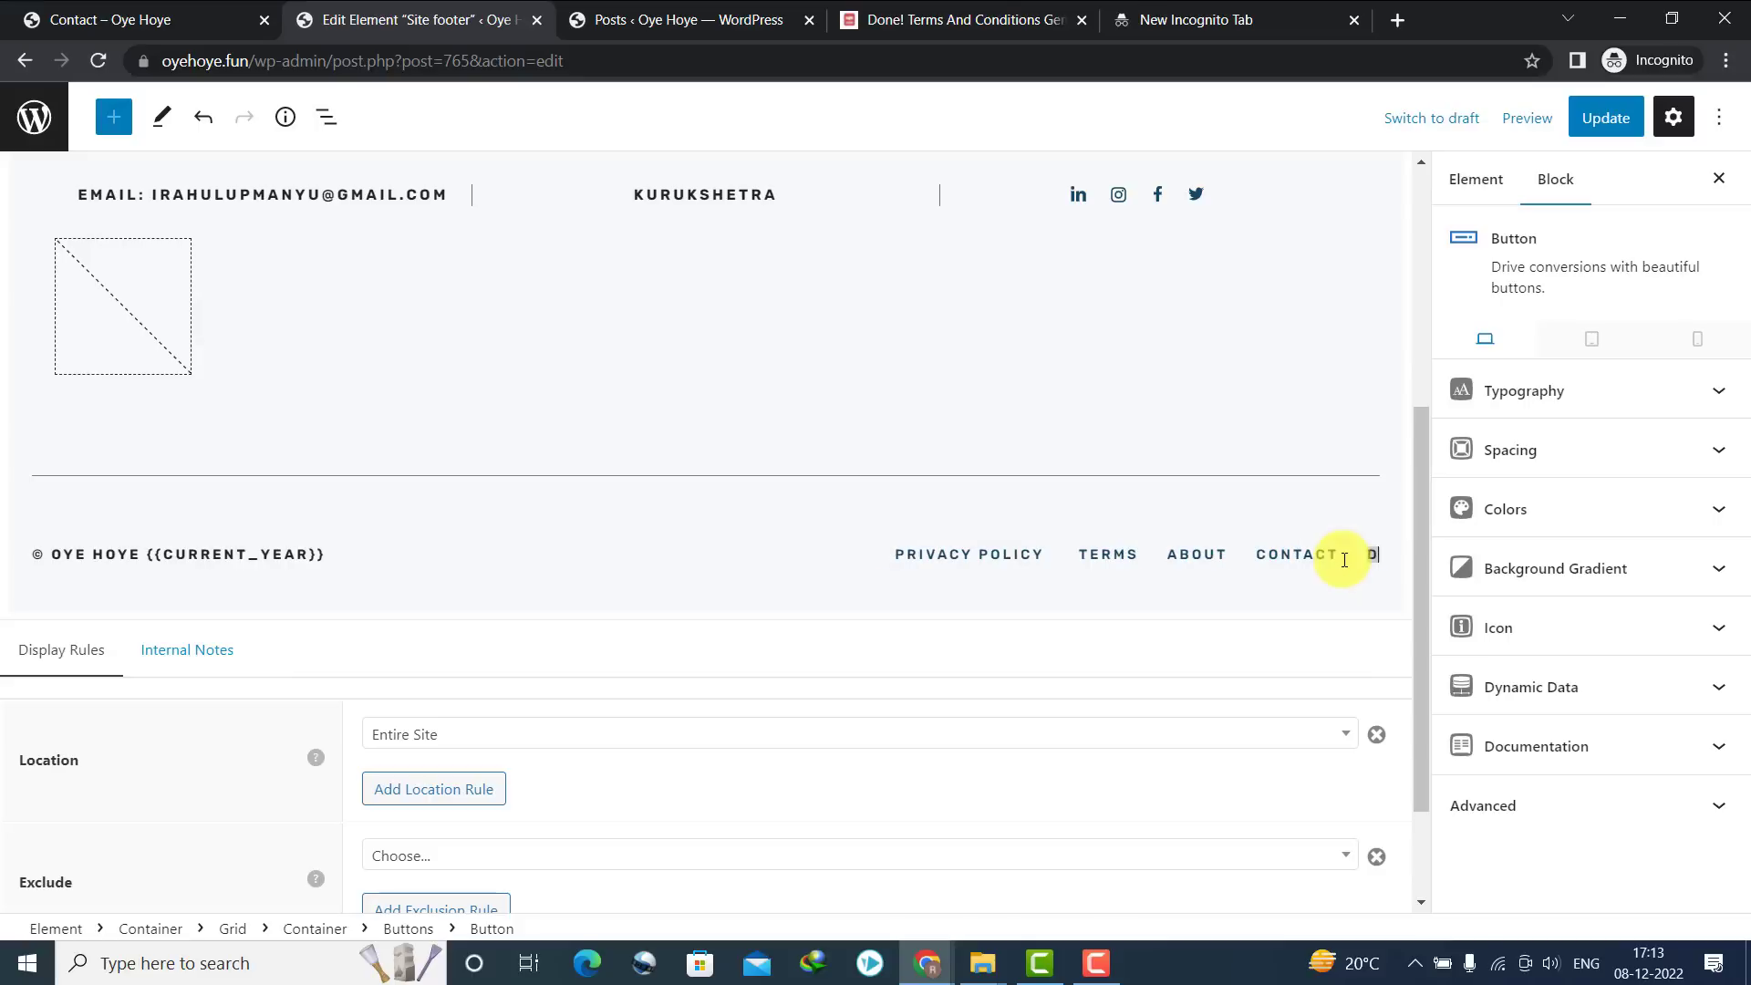
{"action": "type", "text": "ISCLAIMER"}
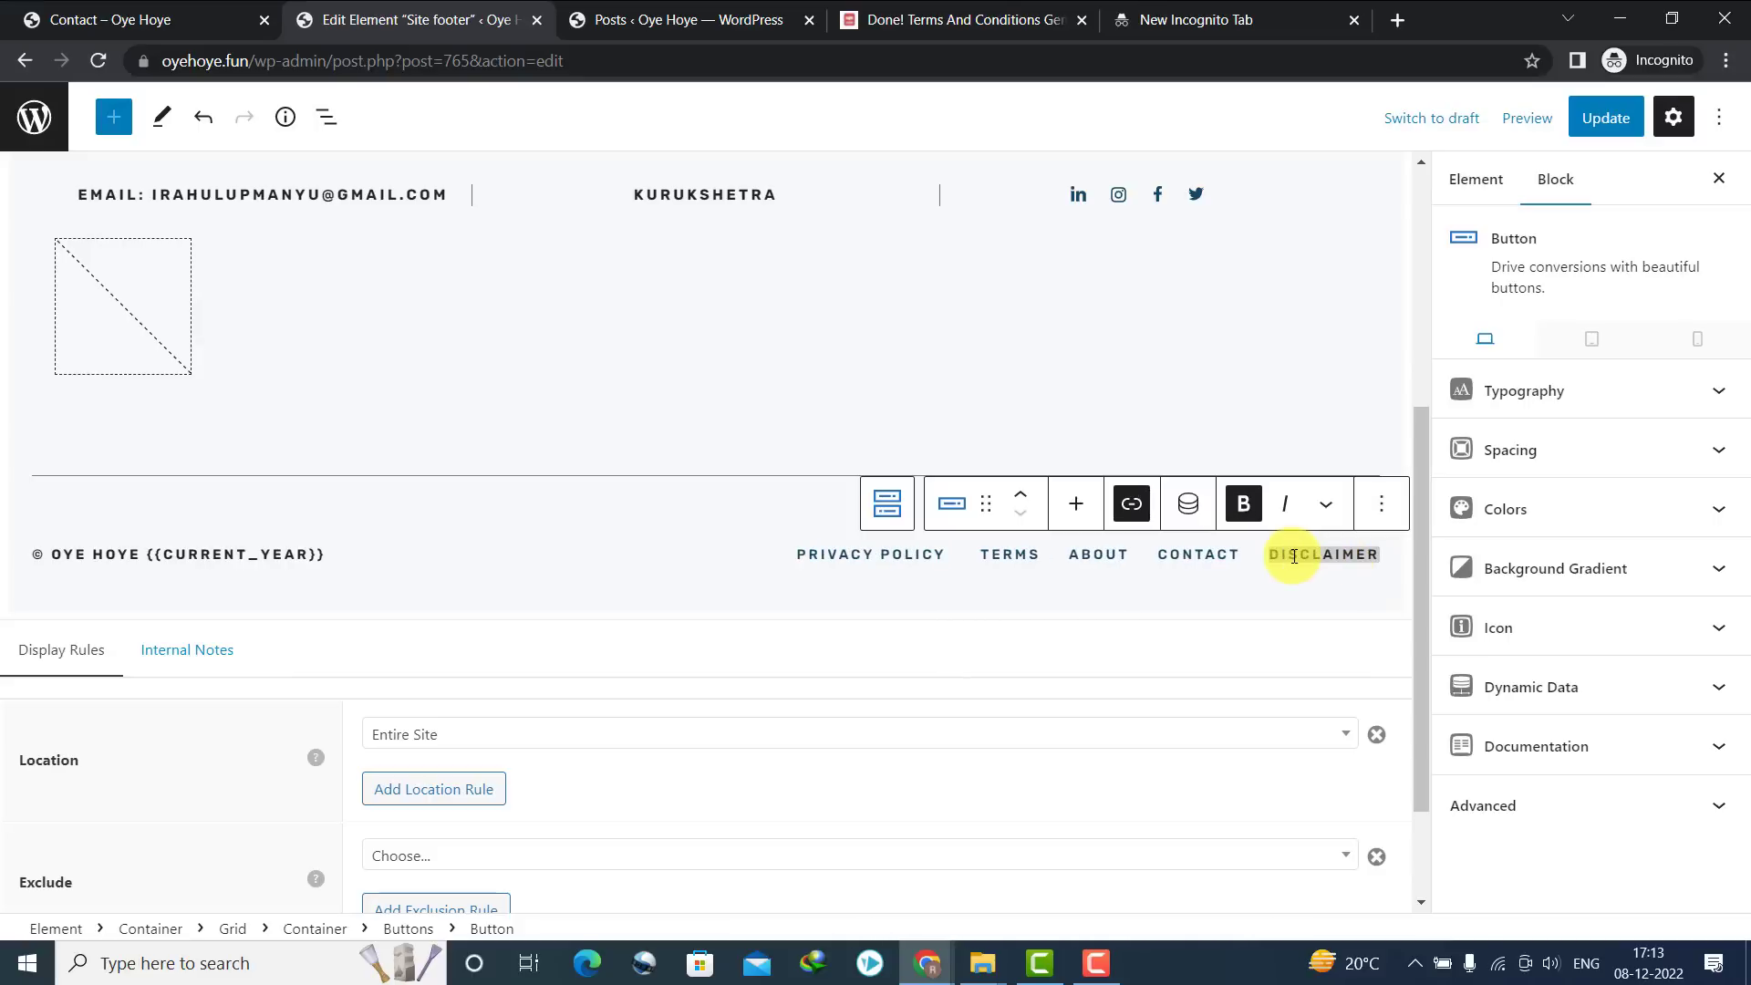
{"action": "left_click", "coordinate": [1130, 507]}
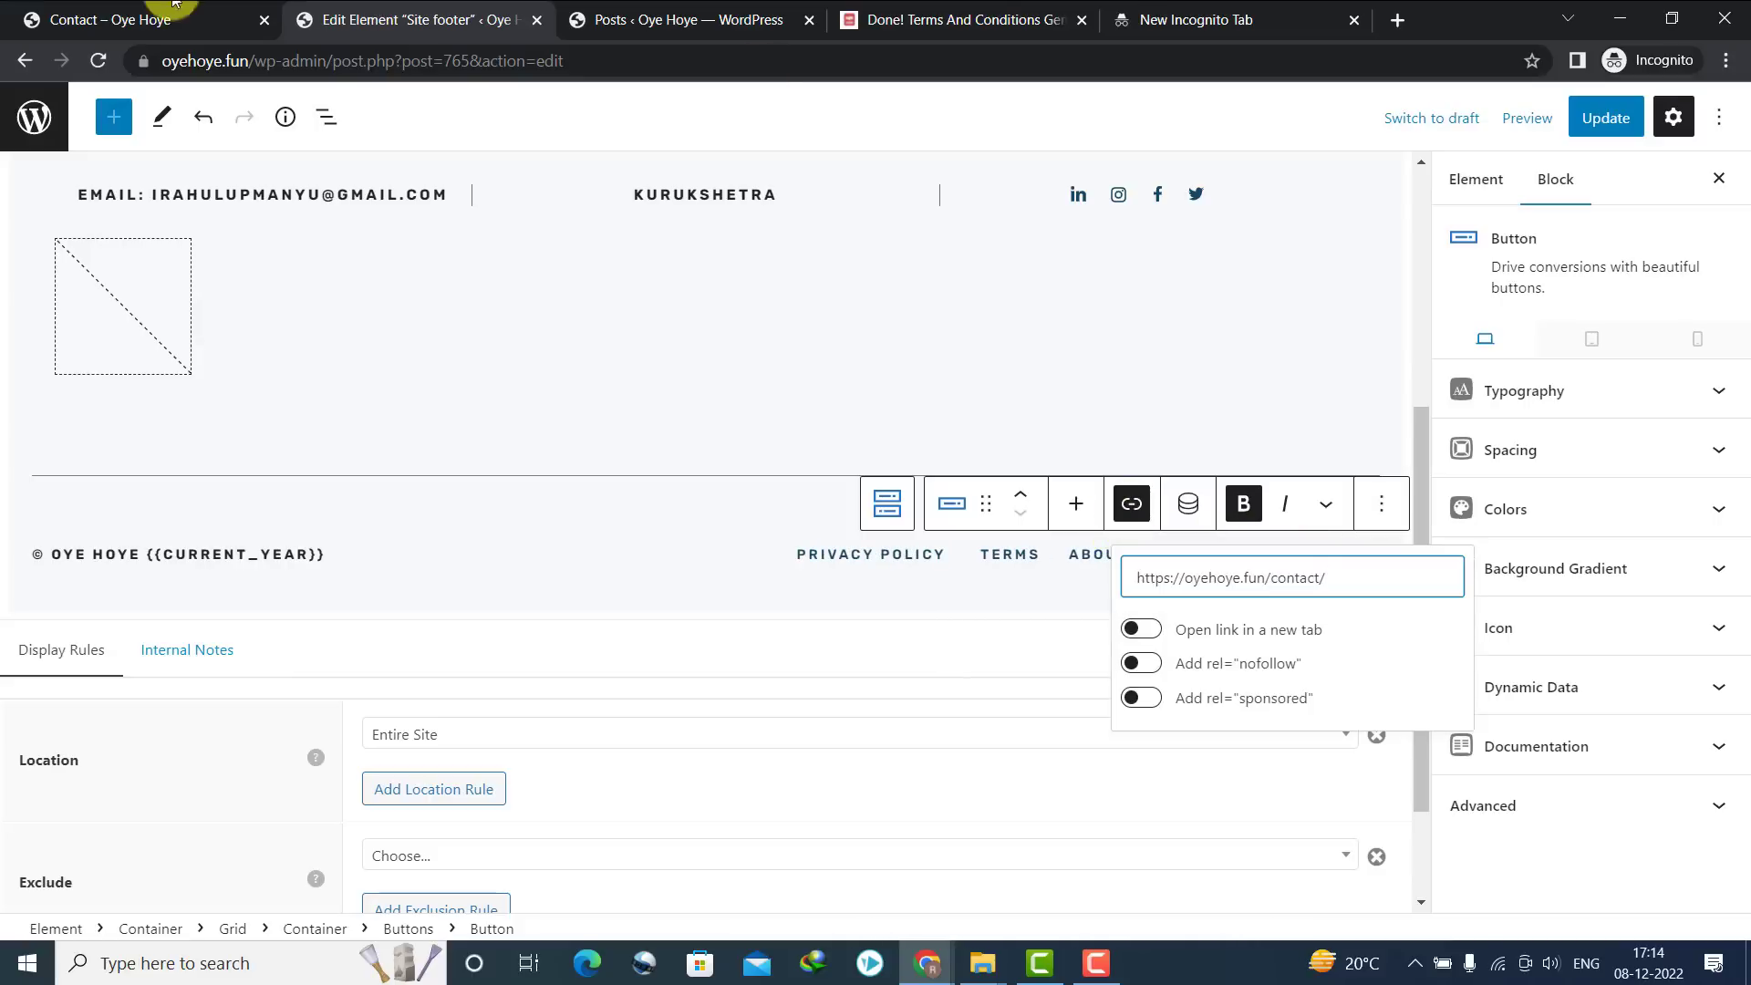
{"action": "left_click", "coordinate": [91, 19]}
{"action": "left_click", "coordinate": [326, 19]}
{"action": "left_click", "coordinate": [241, 7]}
{"action": "left_click", "coordinate": [27, 58]}
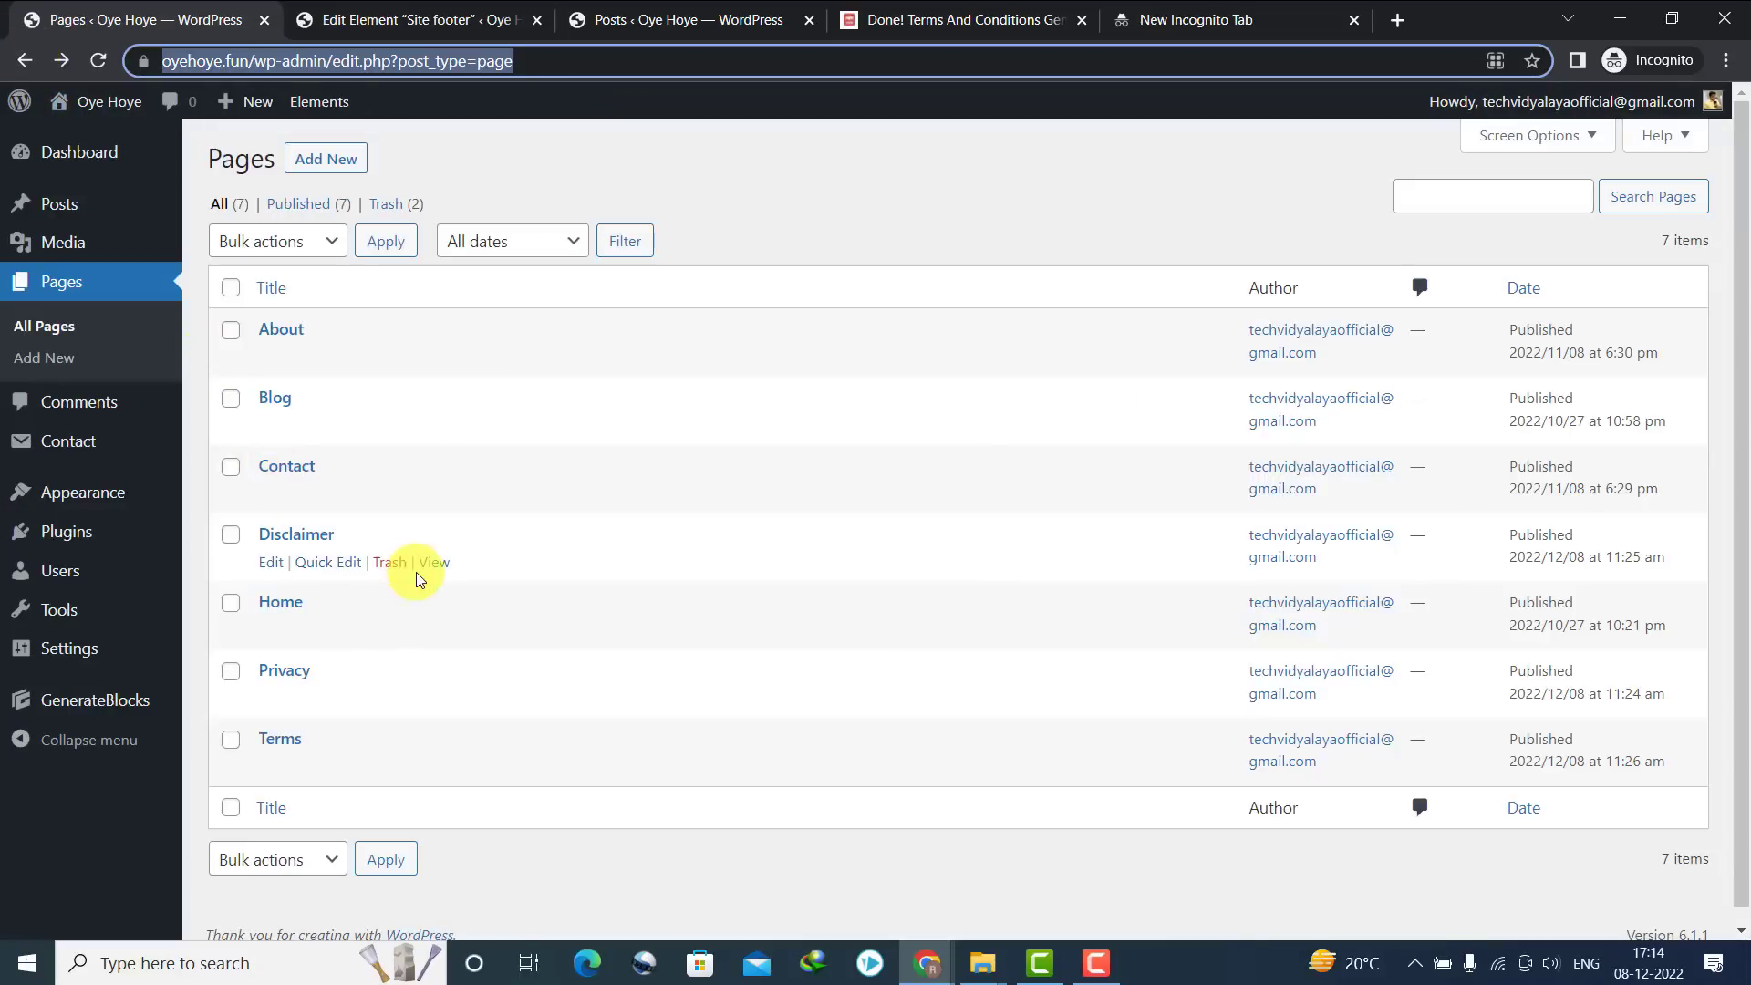
{"action": "left_click", "coordinate": [434, 562]}
{"action": "left_click", "coordinate": [305, 63]}
{"action": "key", "text": "ctrl+c"}
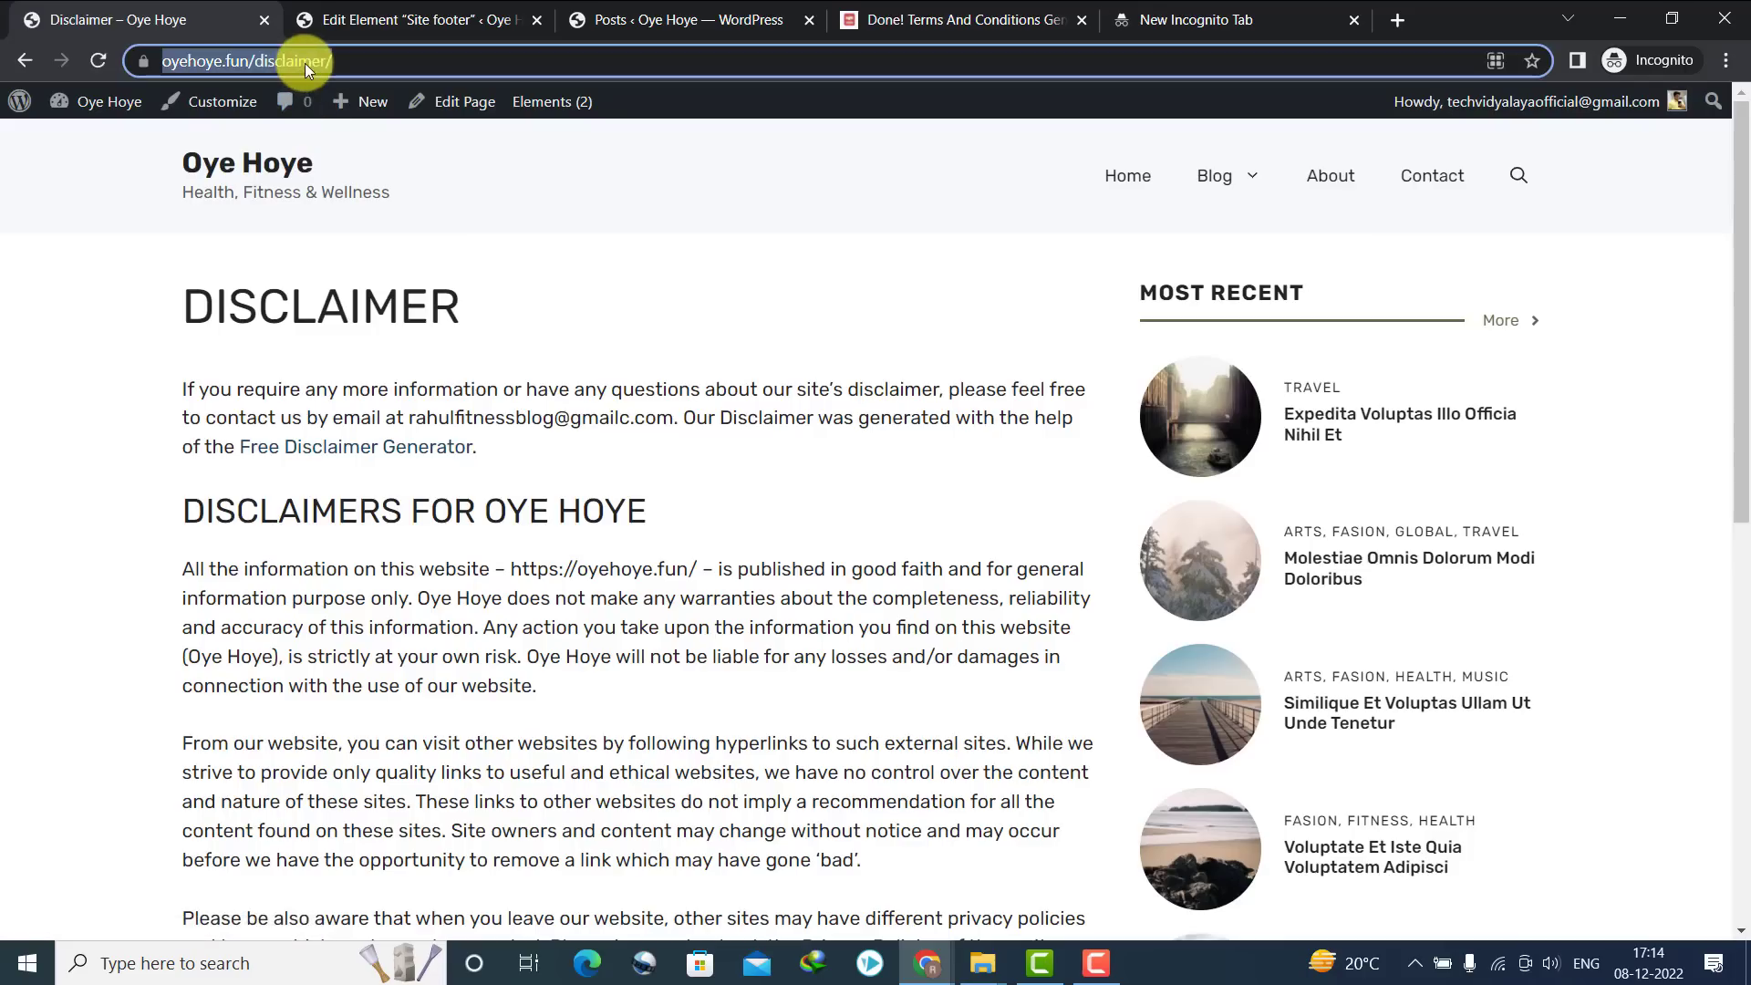
{"action": "left_click", "coordinate": [392, 19]}
{"action": "key", "text": "ctrl+a"}
{"action": "key", "text": "ctrl+v"}
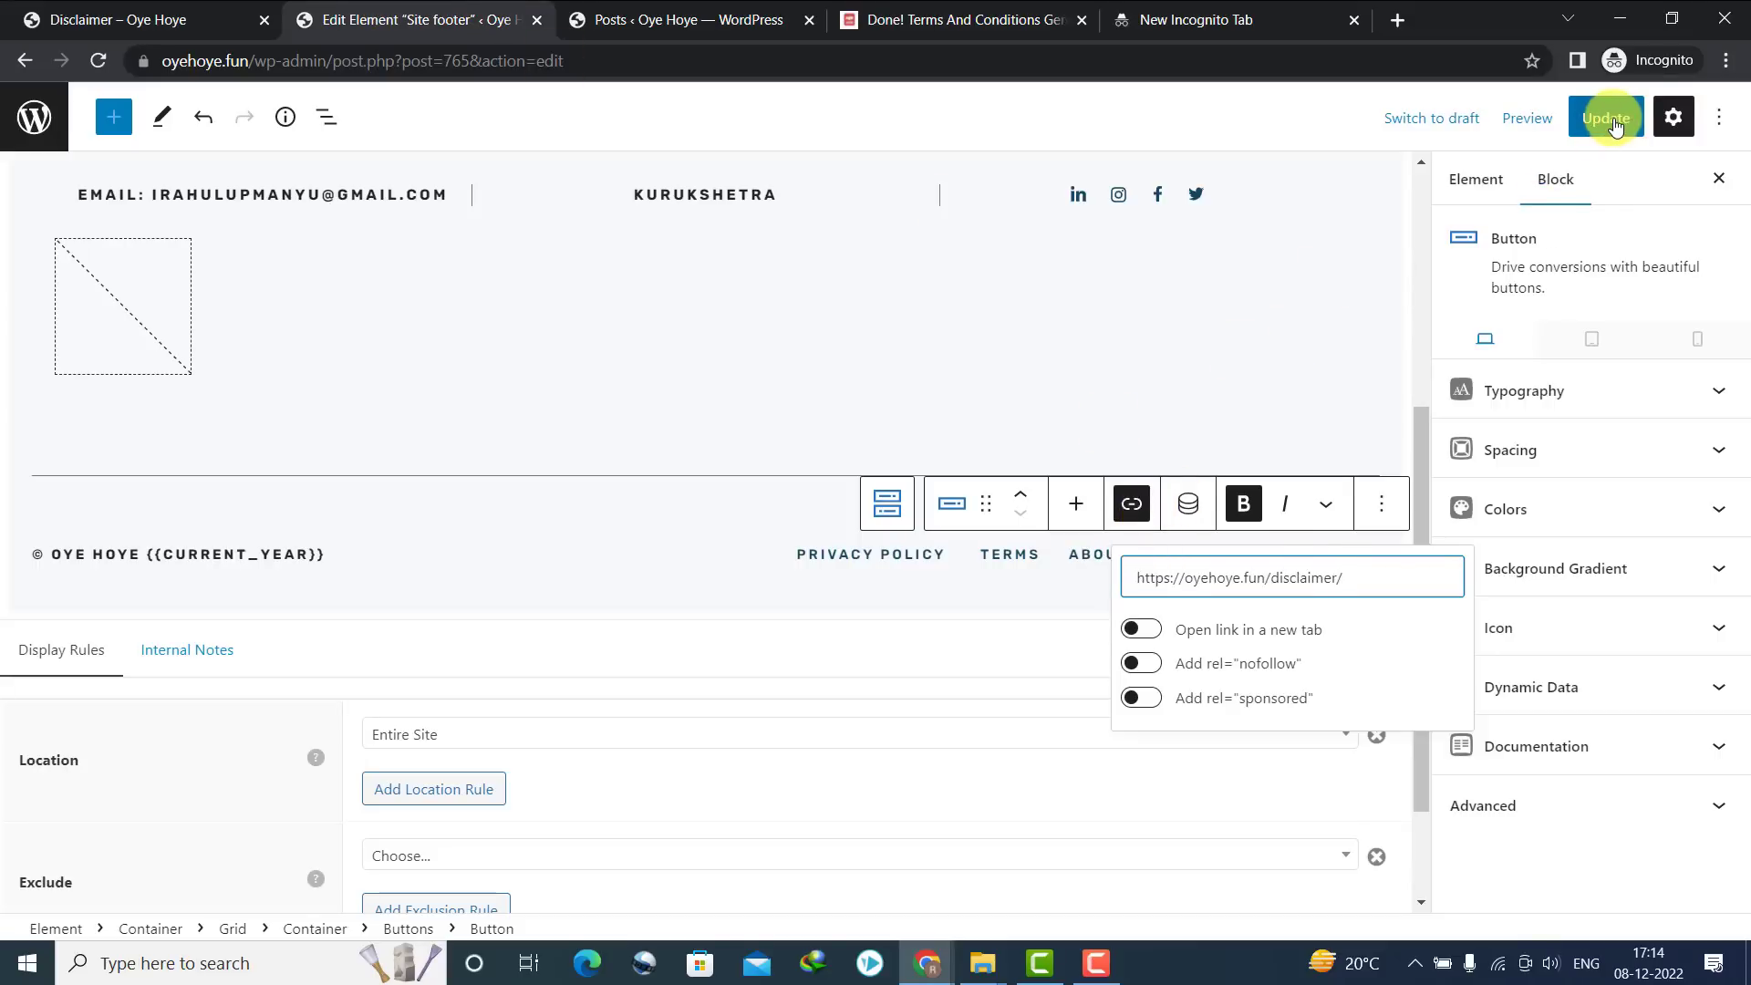
{"action": "left_click", "coordinate": [1614, 125]}
Test the live footer's DISCLAIMER and CONTACT links, ending on the Contact page
{"action": "left_click", "coordinate": [684, 20]}
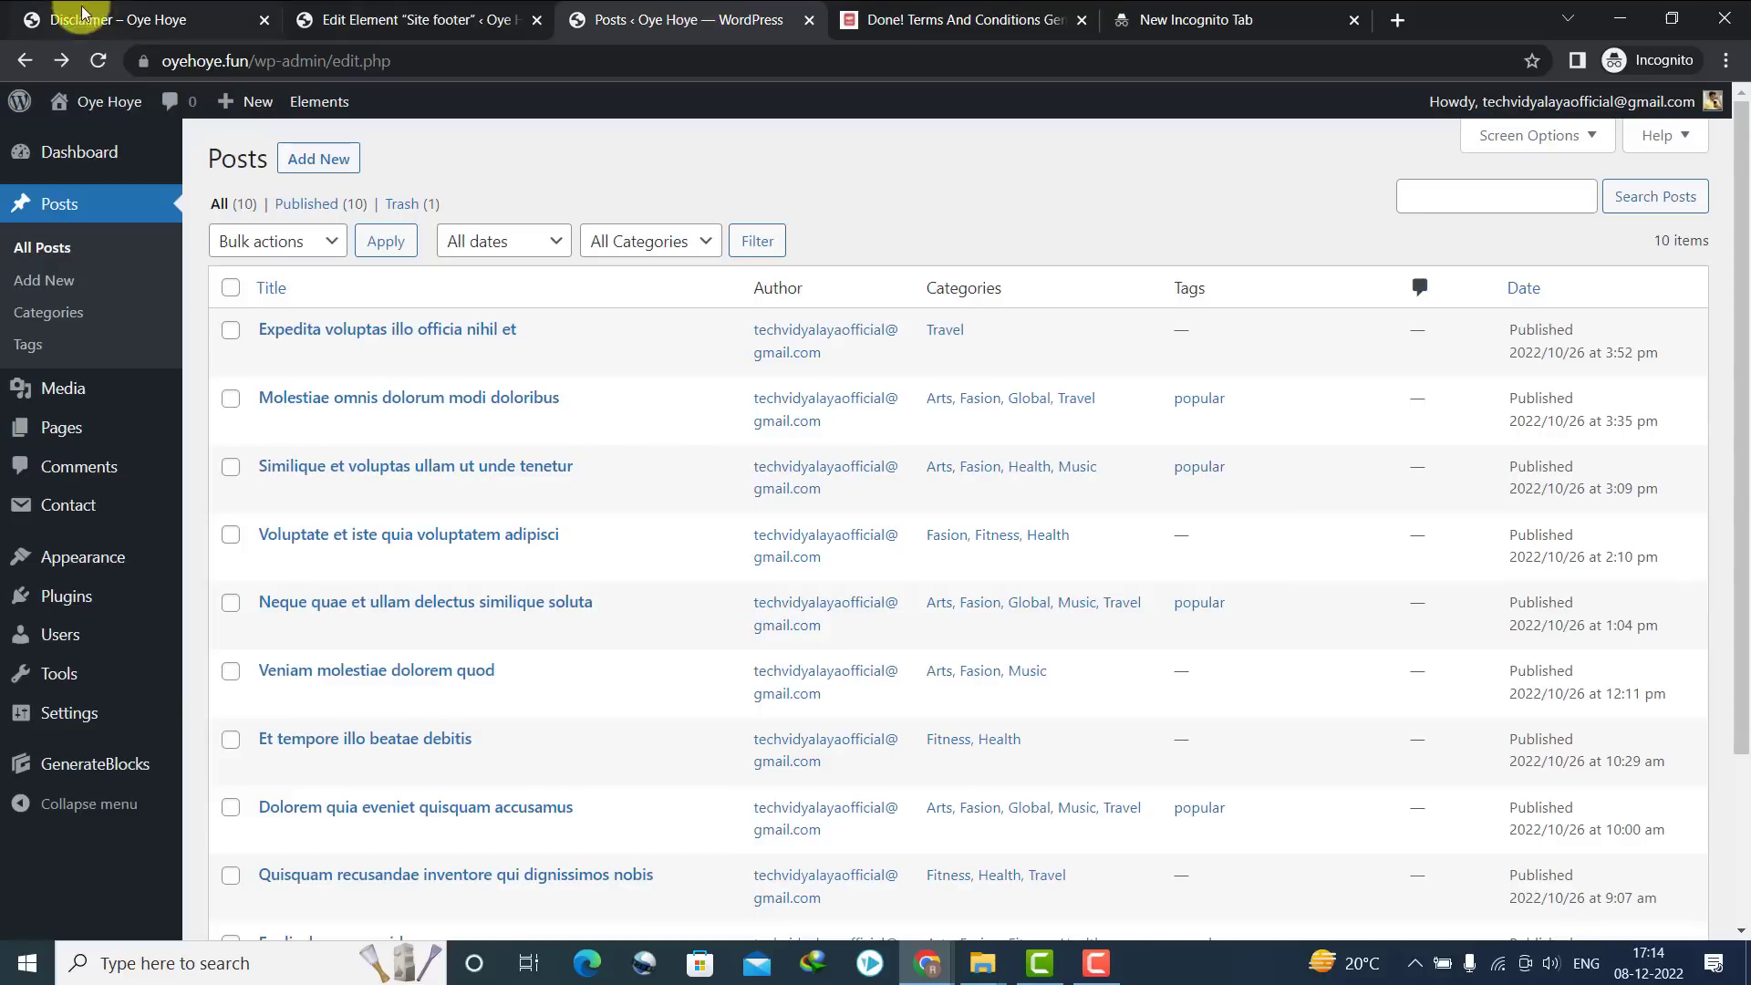
{"action": "left_click", "coordinate": [73, 135]}
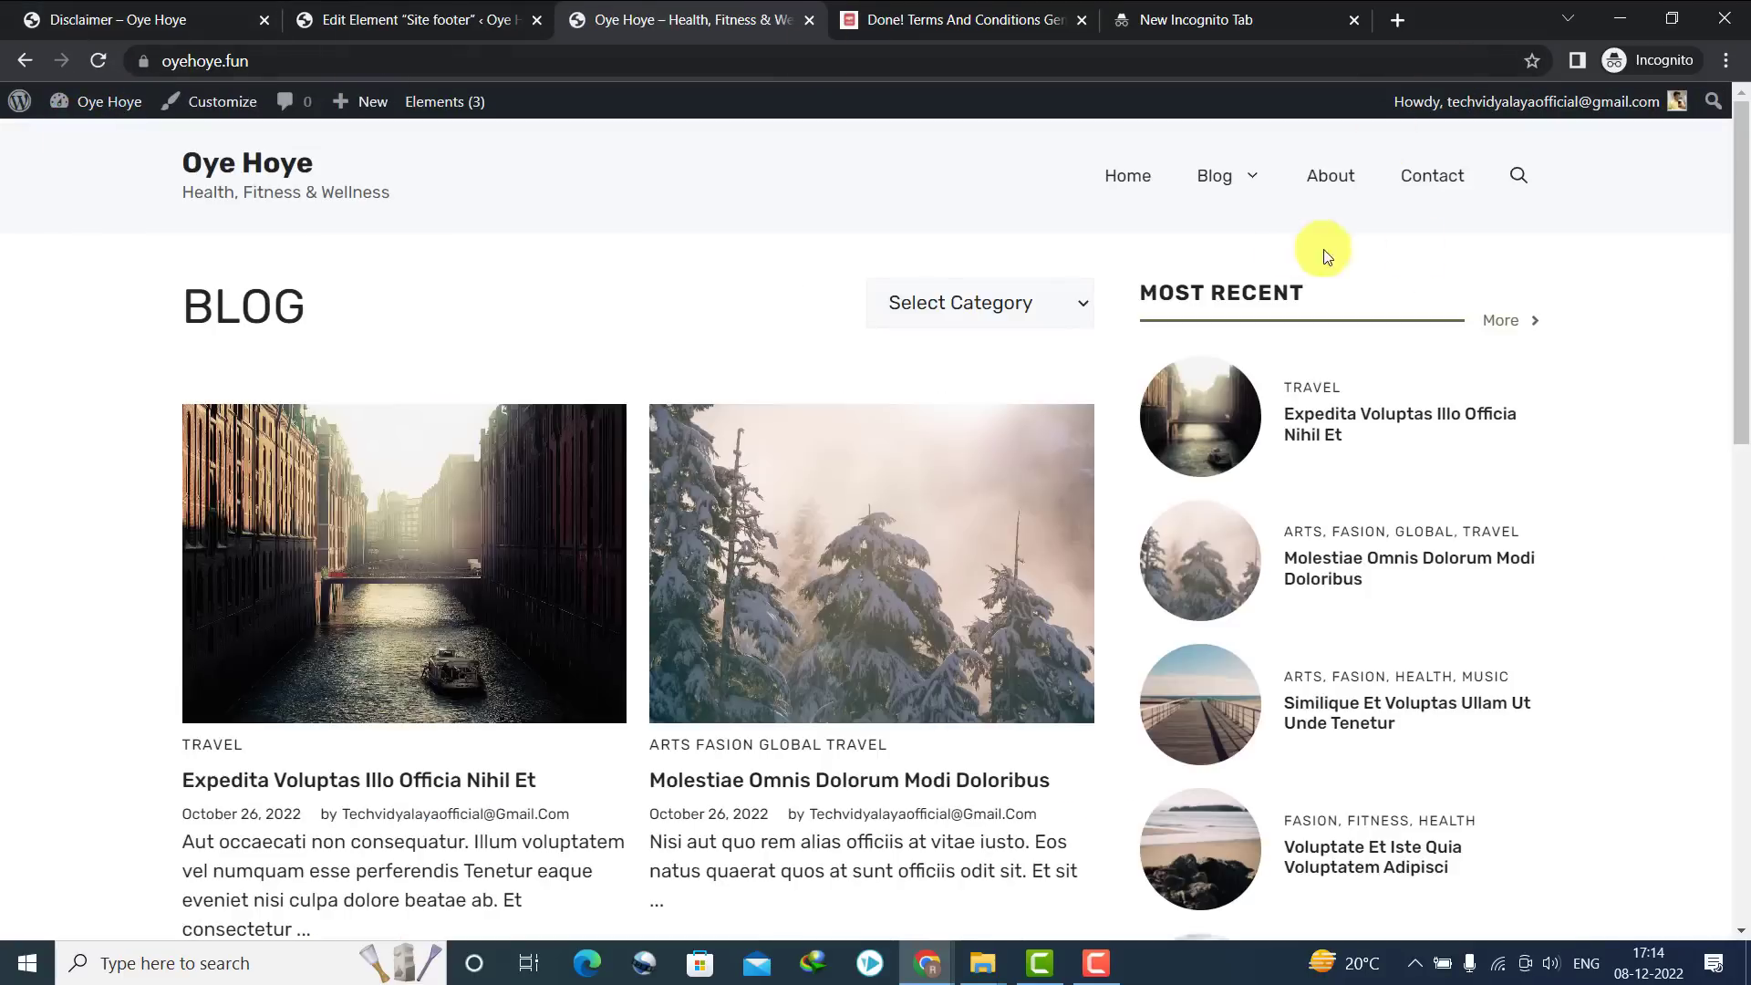
{"action": "left_click_drag", "start_coordinate": [1741, 379], "coordinate": [1737, 948]}
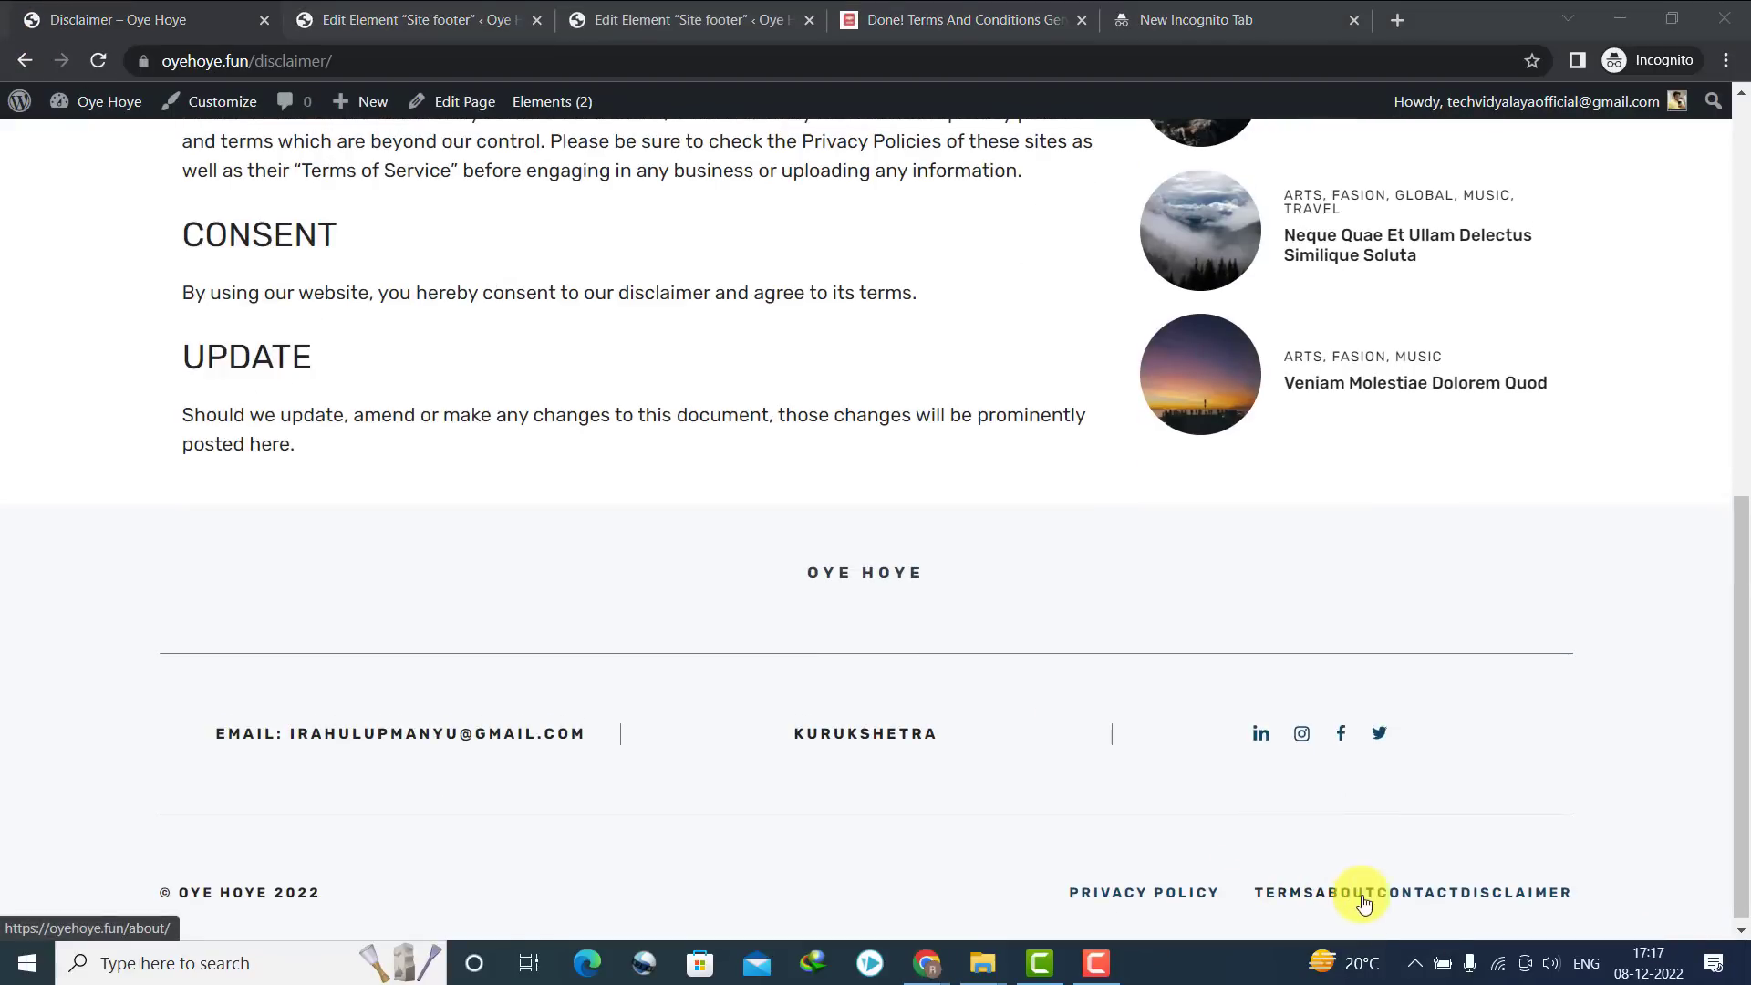
{"action": "left_click", "coordinate": [1513, 898]}
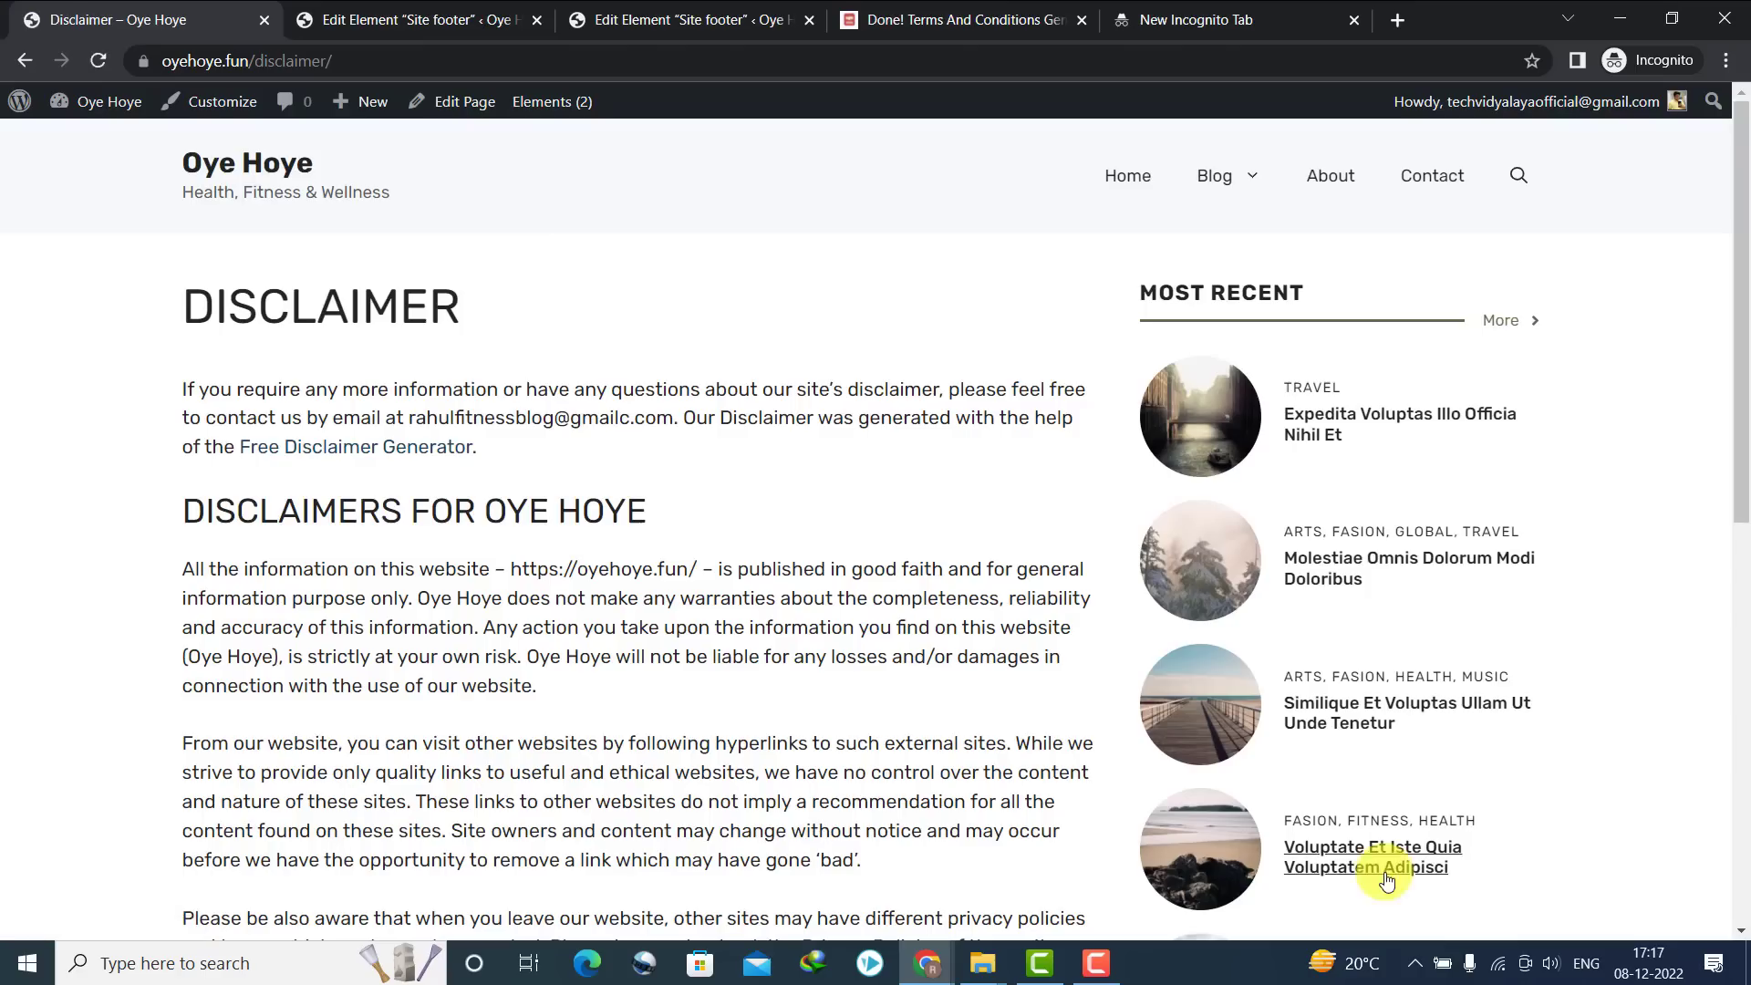
{"action": "left_click_drag", "start_coordinate": [1737, 383], "coordinate": [1737, 921]}
{"action": "left_click", "coordinate": [1438, 884]}
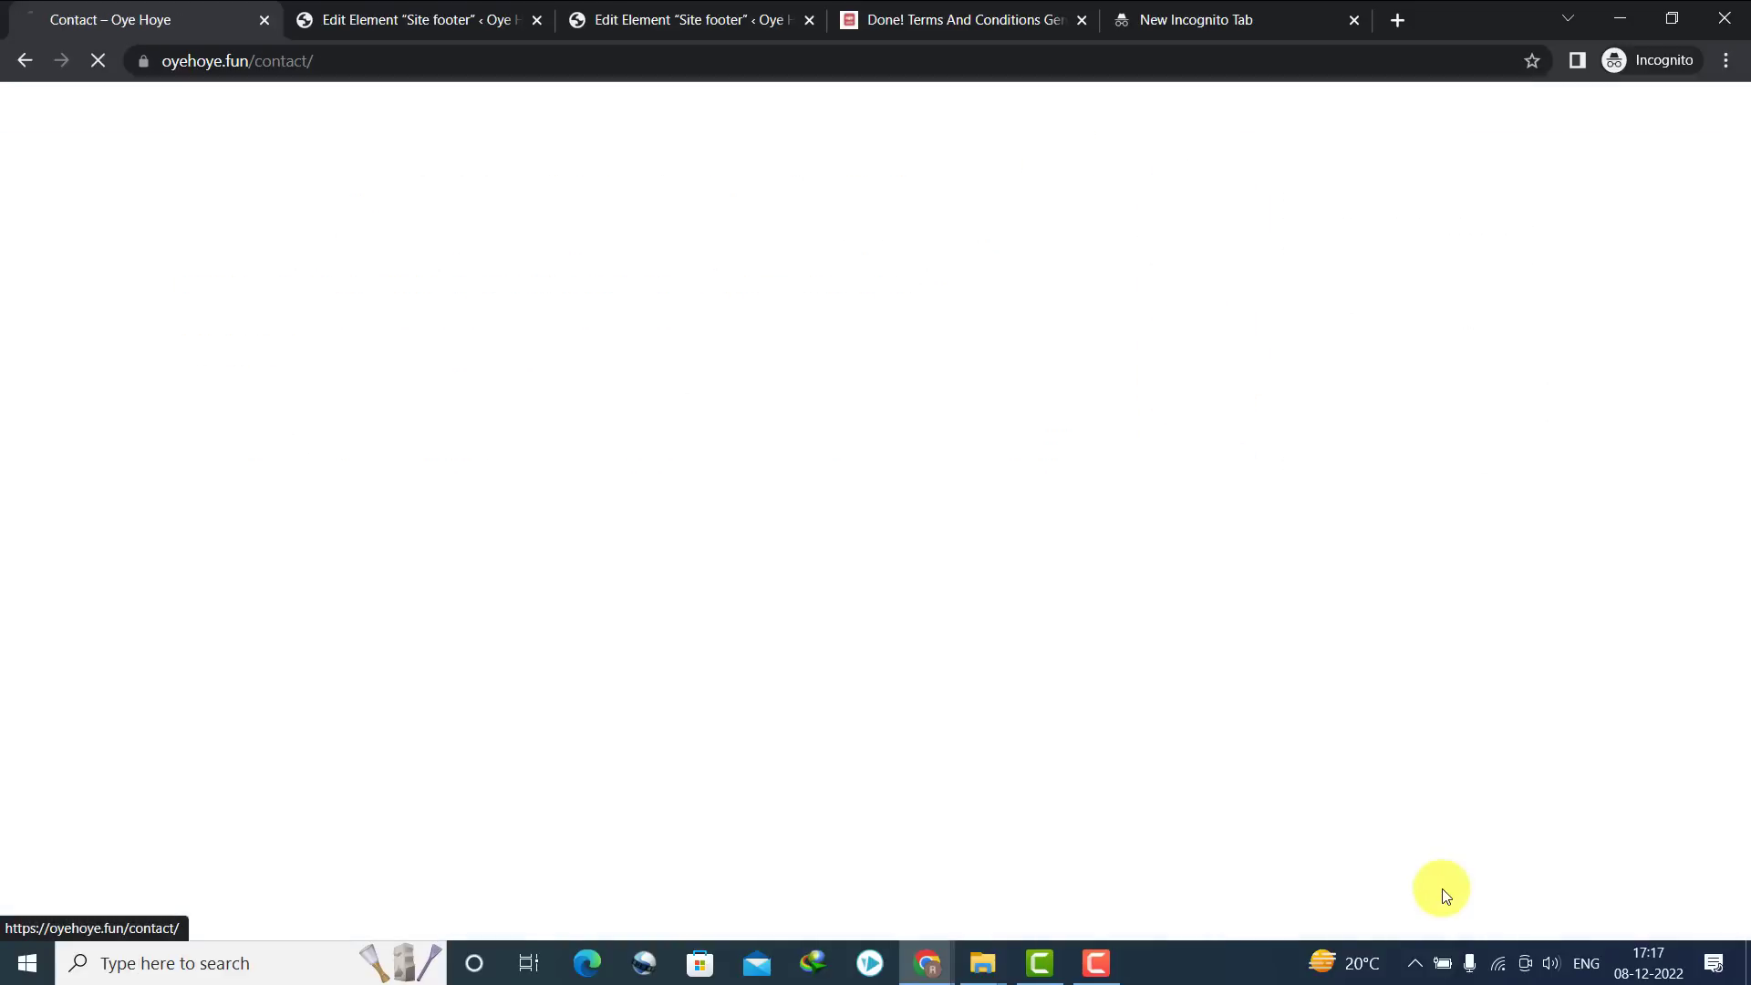
{"action": "left_click_drag", "start_coordinate": [1737, 420], "coordinate": [1737, 832]}
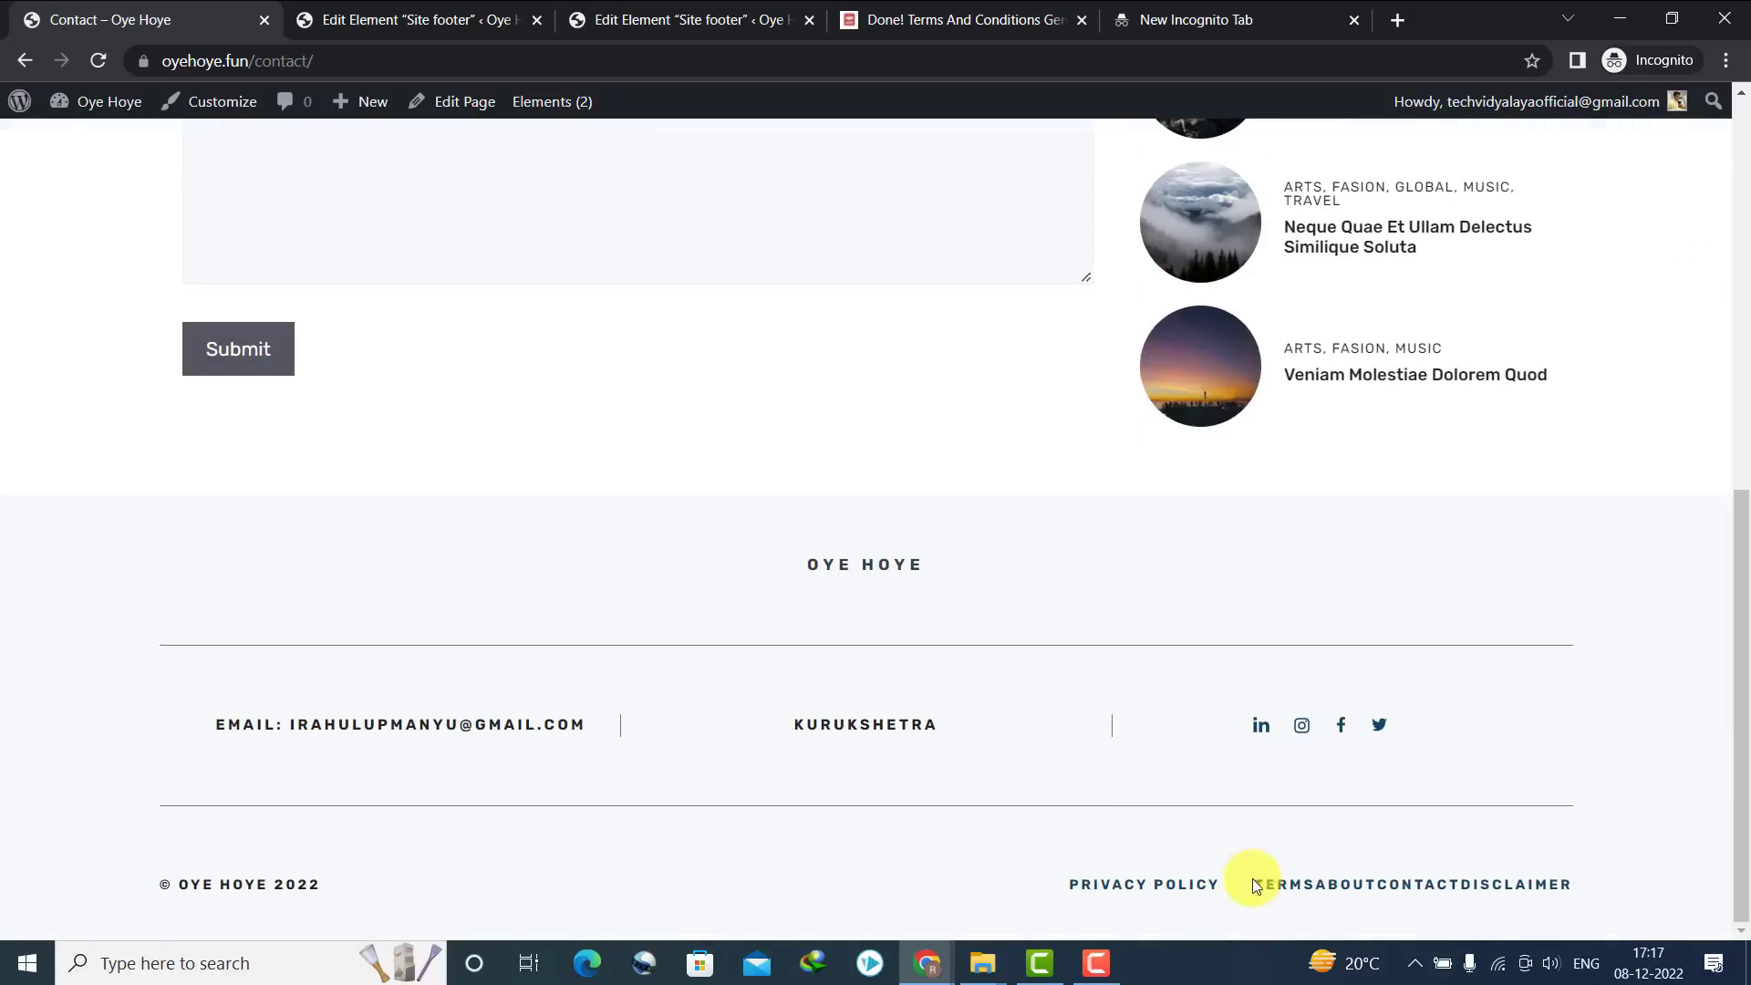
{"action": "left_click", "coordinate": [1090, 968]}
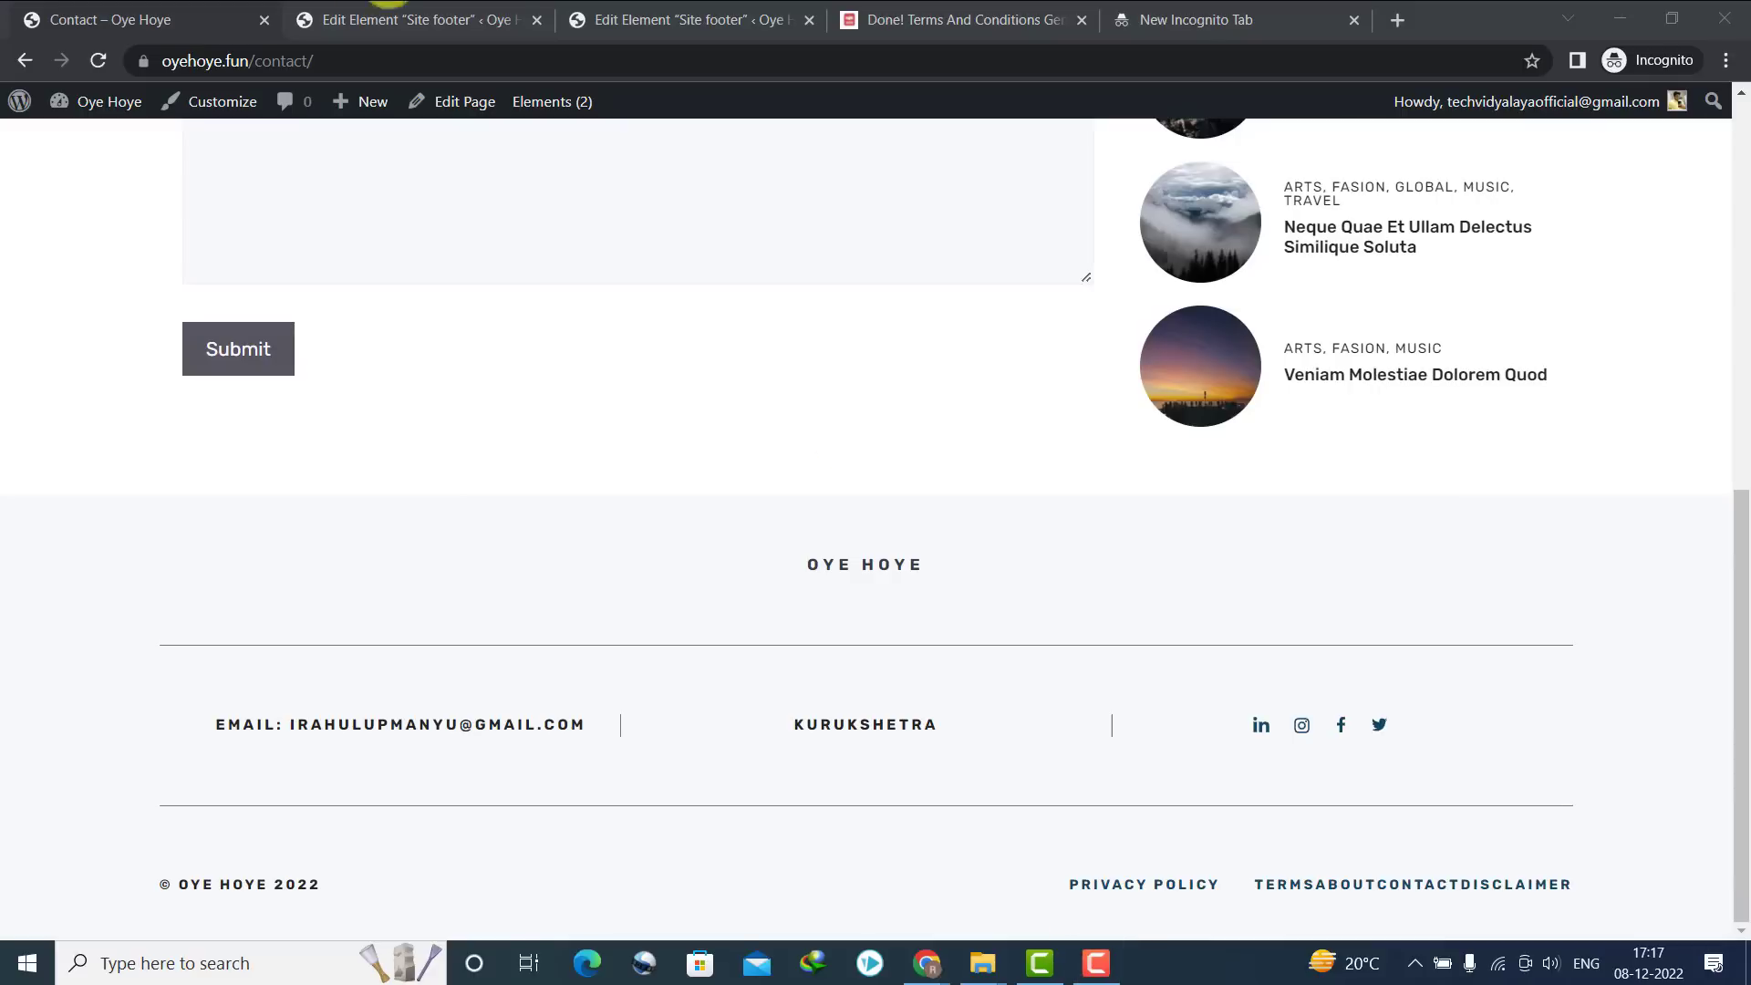
{"action": "mouse_move", "coordinate": [564, 115]}
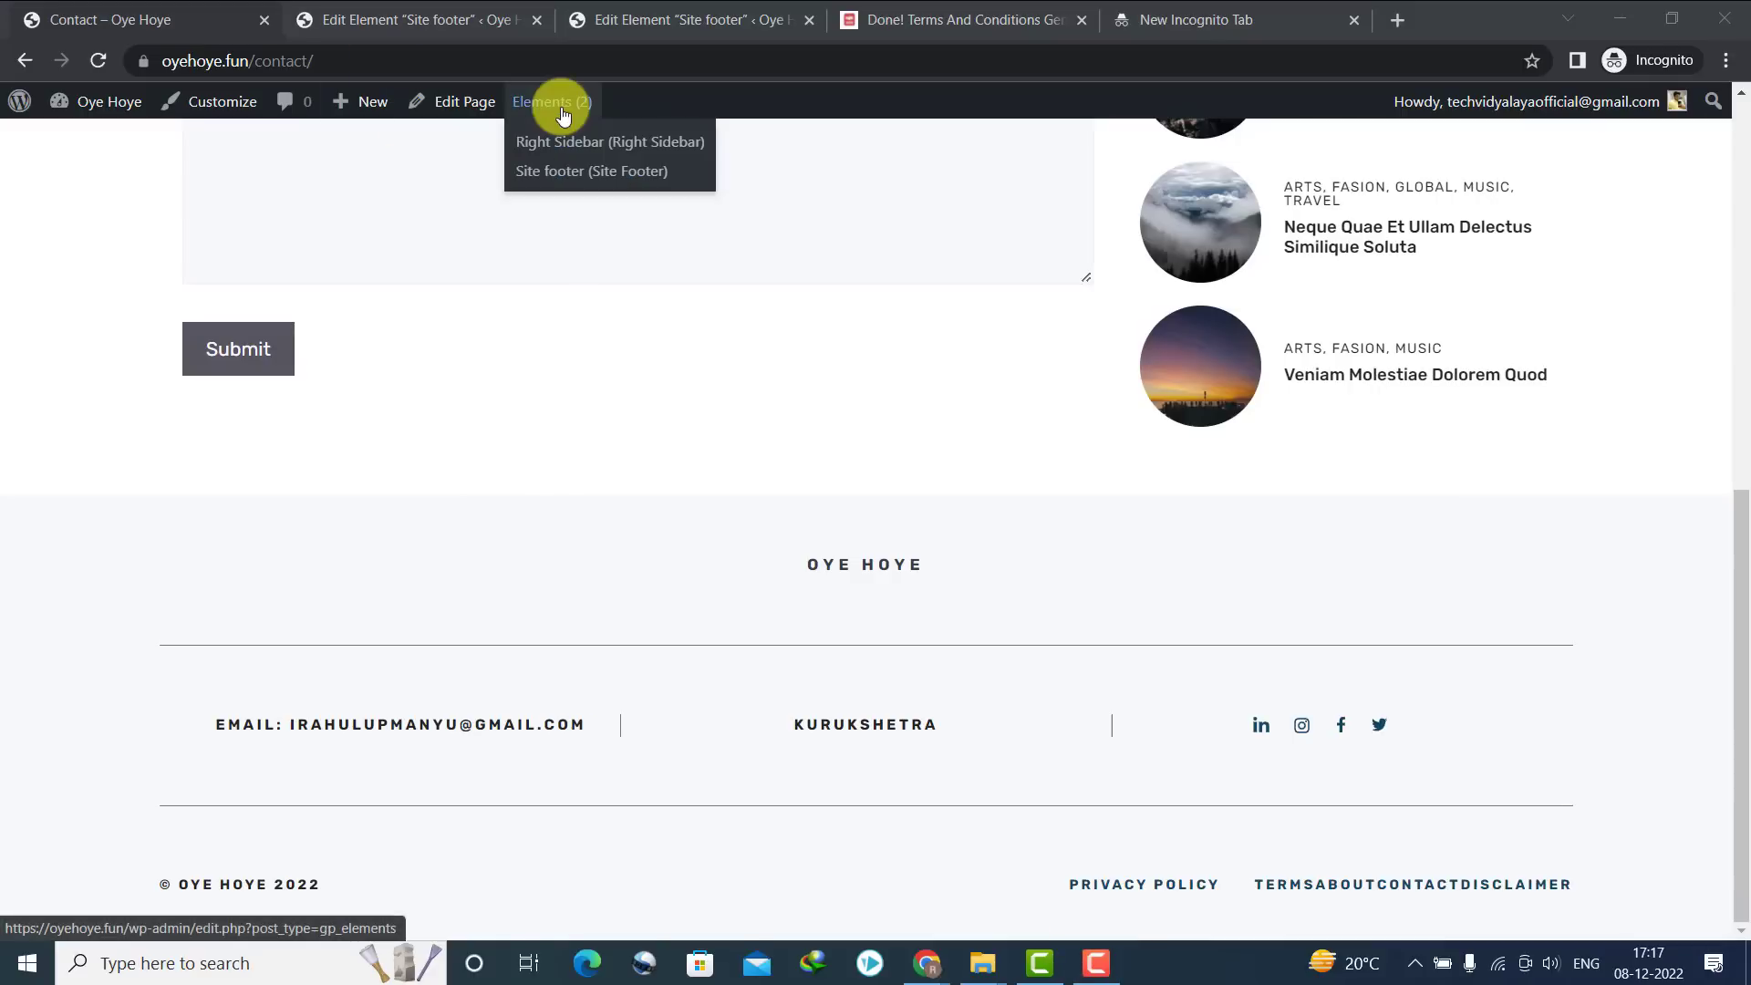
Open the Site footer element and give the CONTACT button 10 px right padding
{"action": "left_click", "coordinate": [567, 173]}
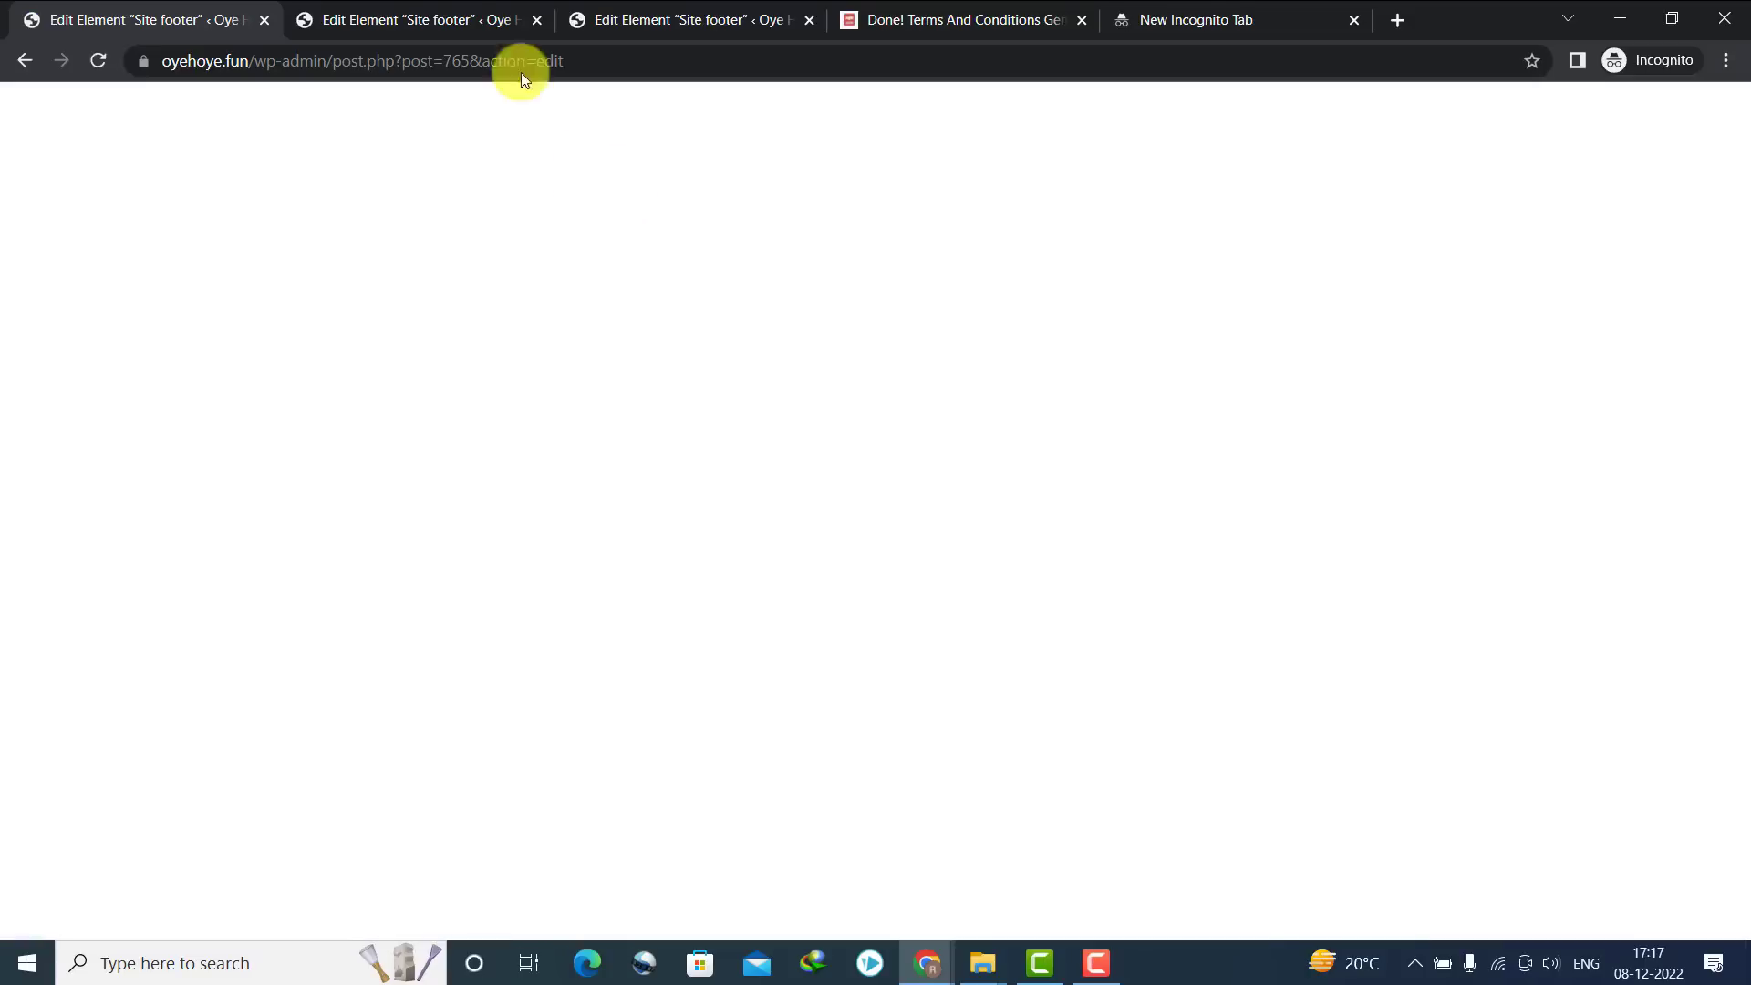
{"action": "left_click_drag", "start_coordinate": [1399, 419], "coordinate": [1408, 649]}
{"action": "scroll", "coordinate": [1320, 485], "scroll_direction": "down", "scroll_amount": 1}
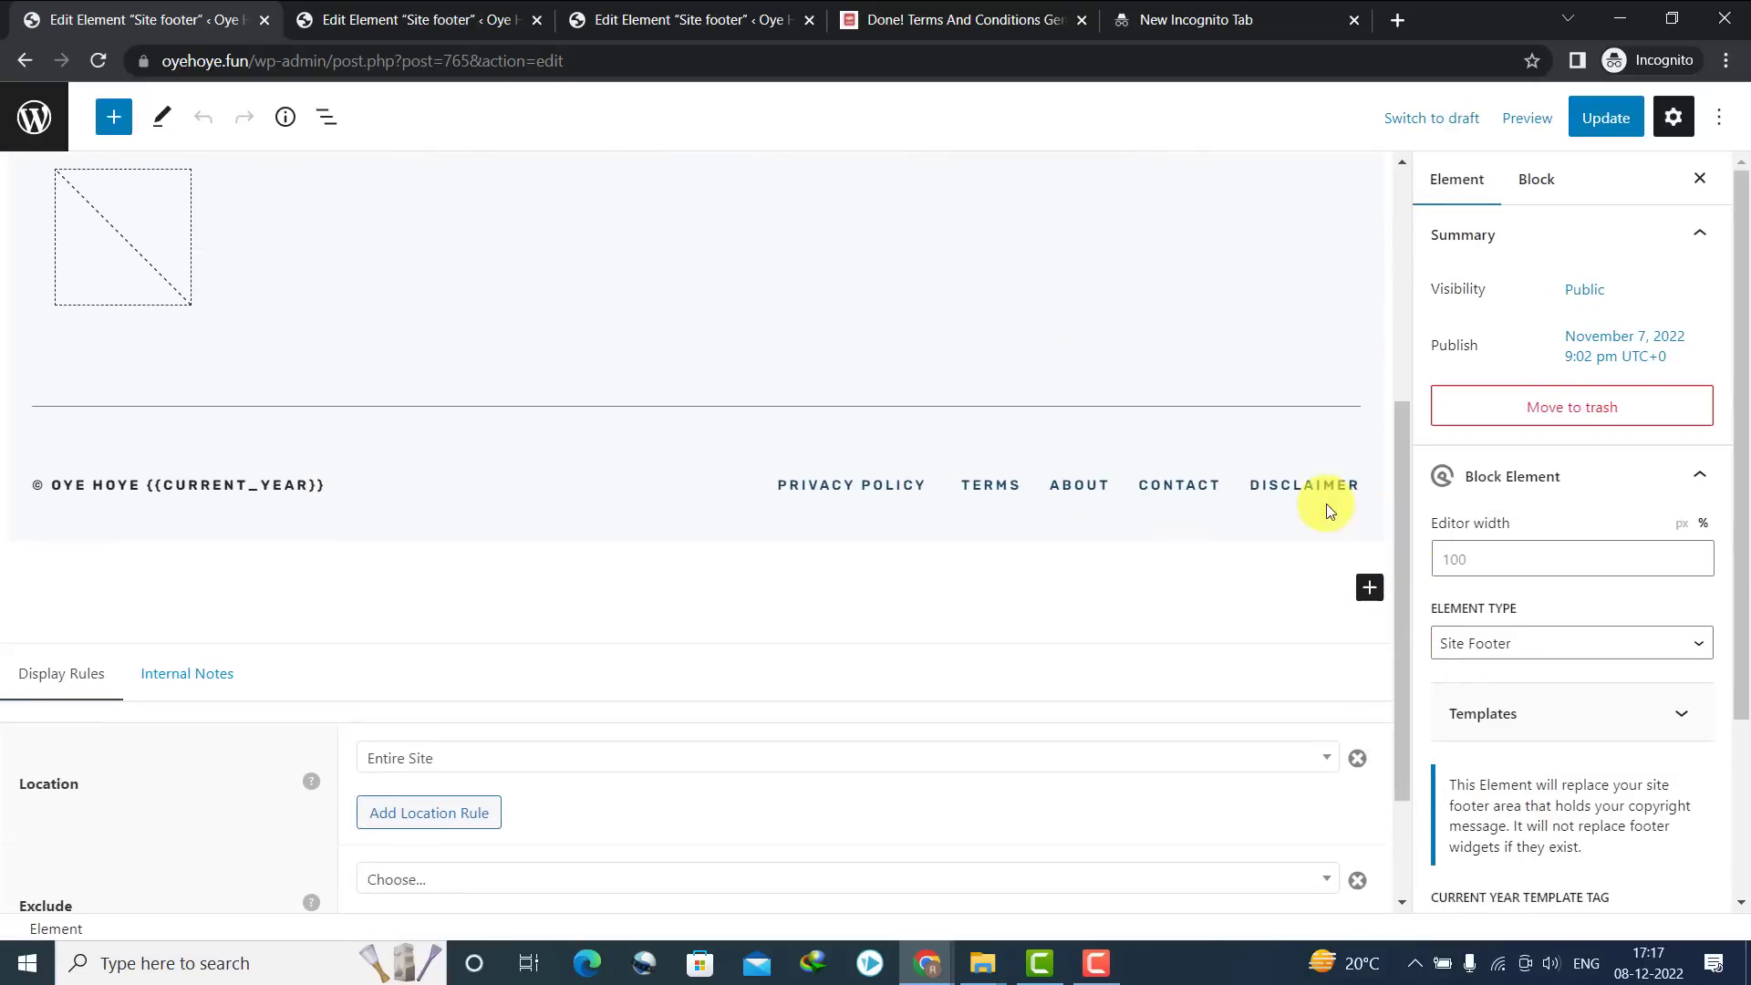
{"action": "double_click", "coordinate": [1270, 483]}
{"action": "double_click", "coordinate": [1180, 486]}
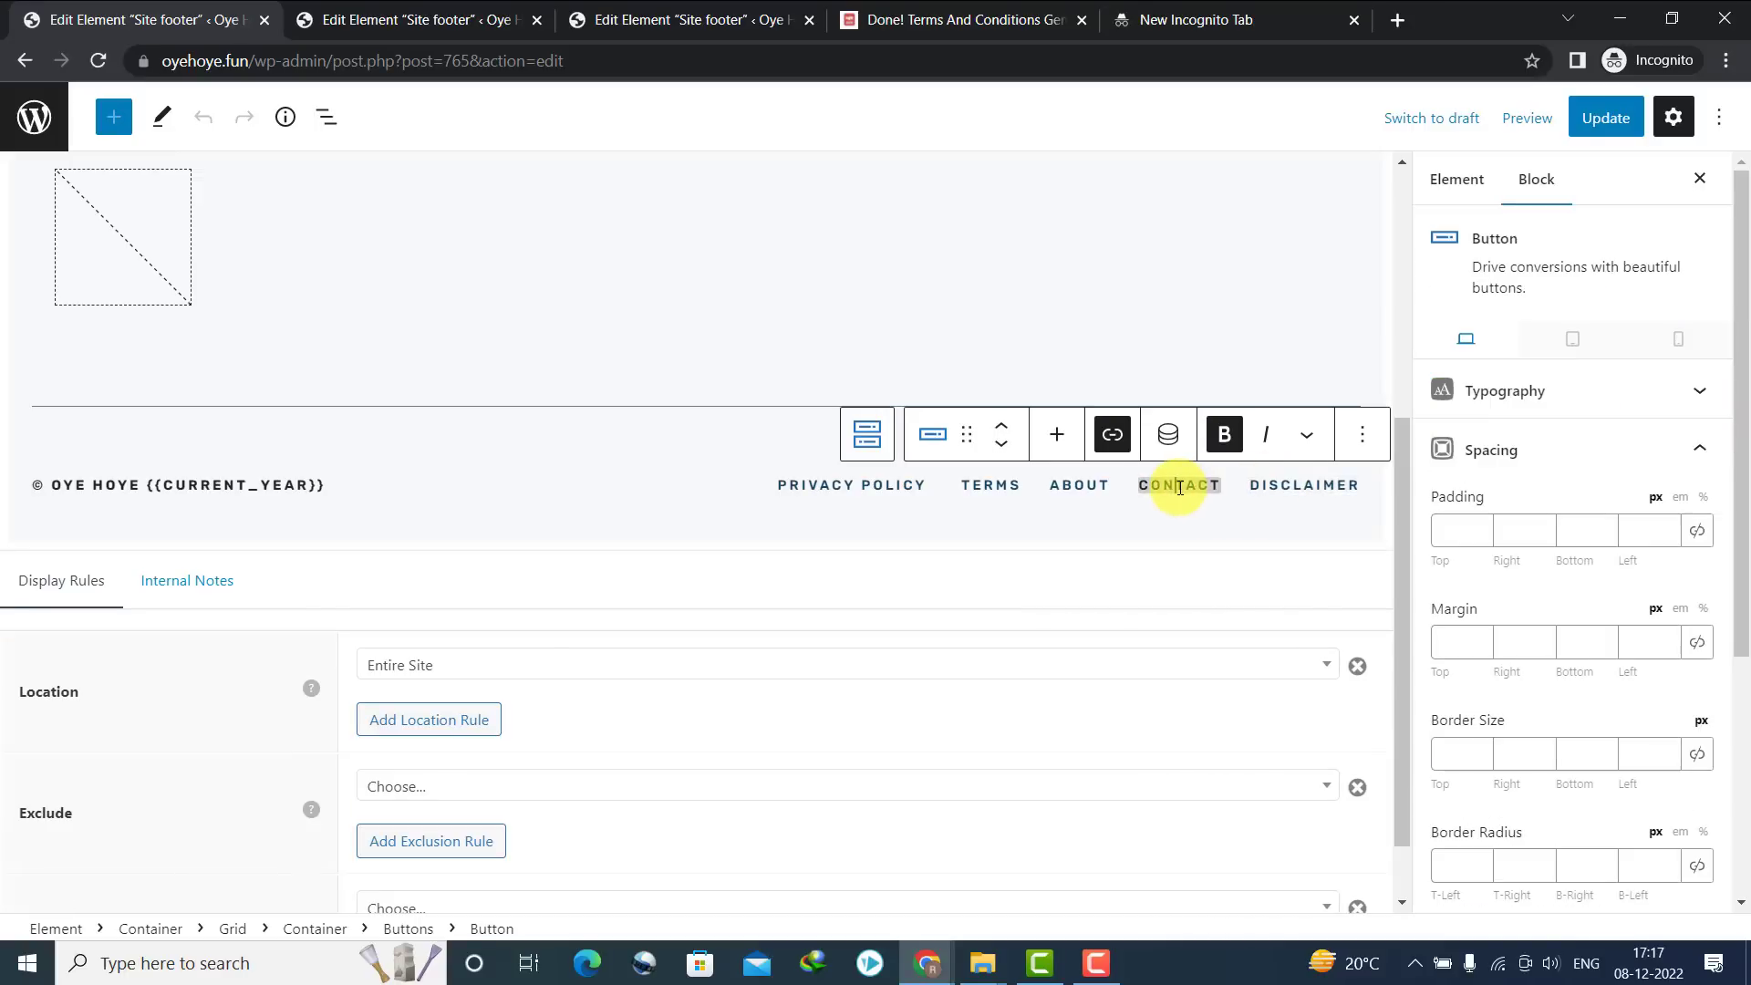
{"action": "left_click", "coordinate": [1696, 447]}
{"action": "double_click", "coordinate": [1195, 463]}
{"action": "left_click", "coordinate": [1718, 451]}
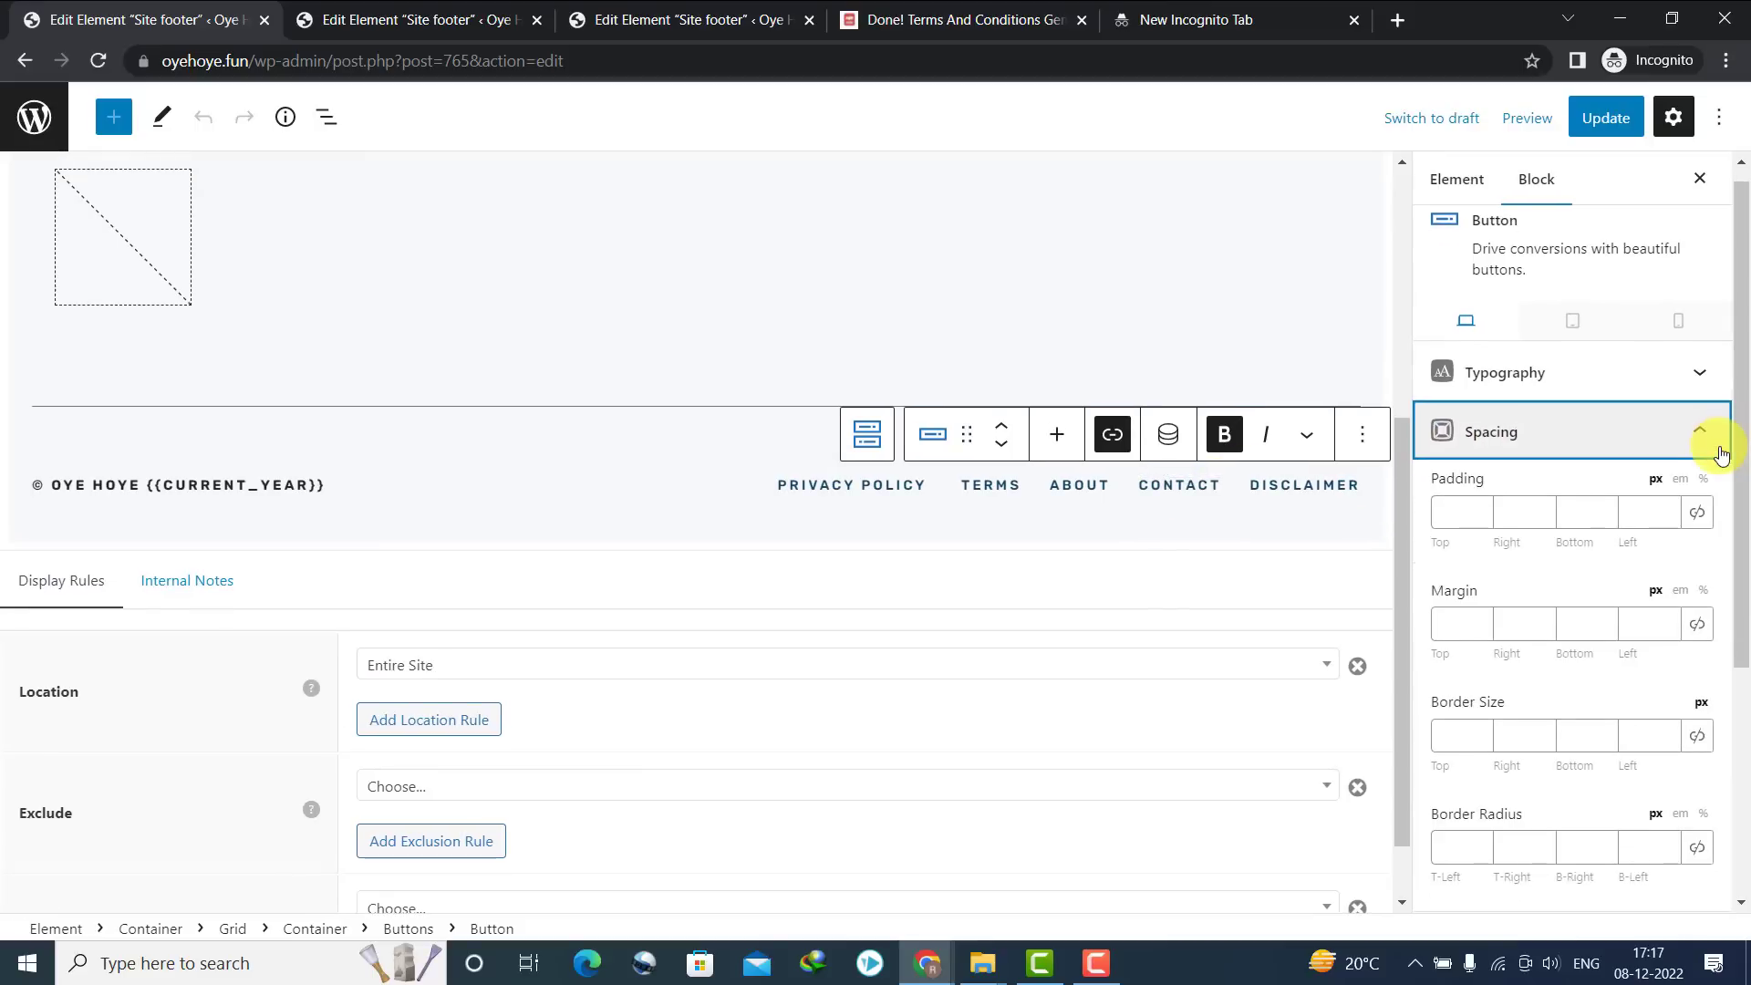
{"action": "double_click", "coordinate": [1168, 482]}
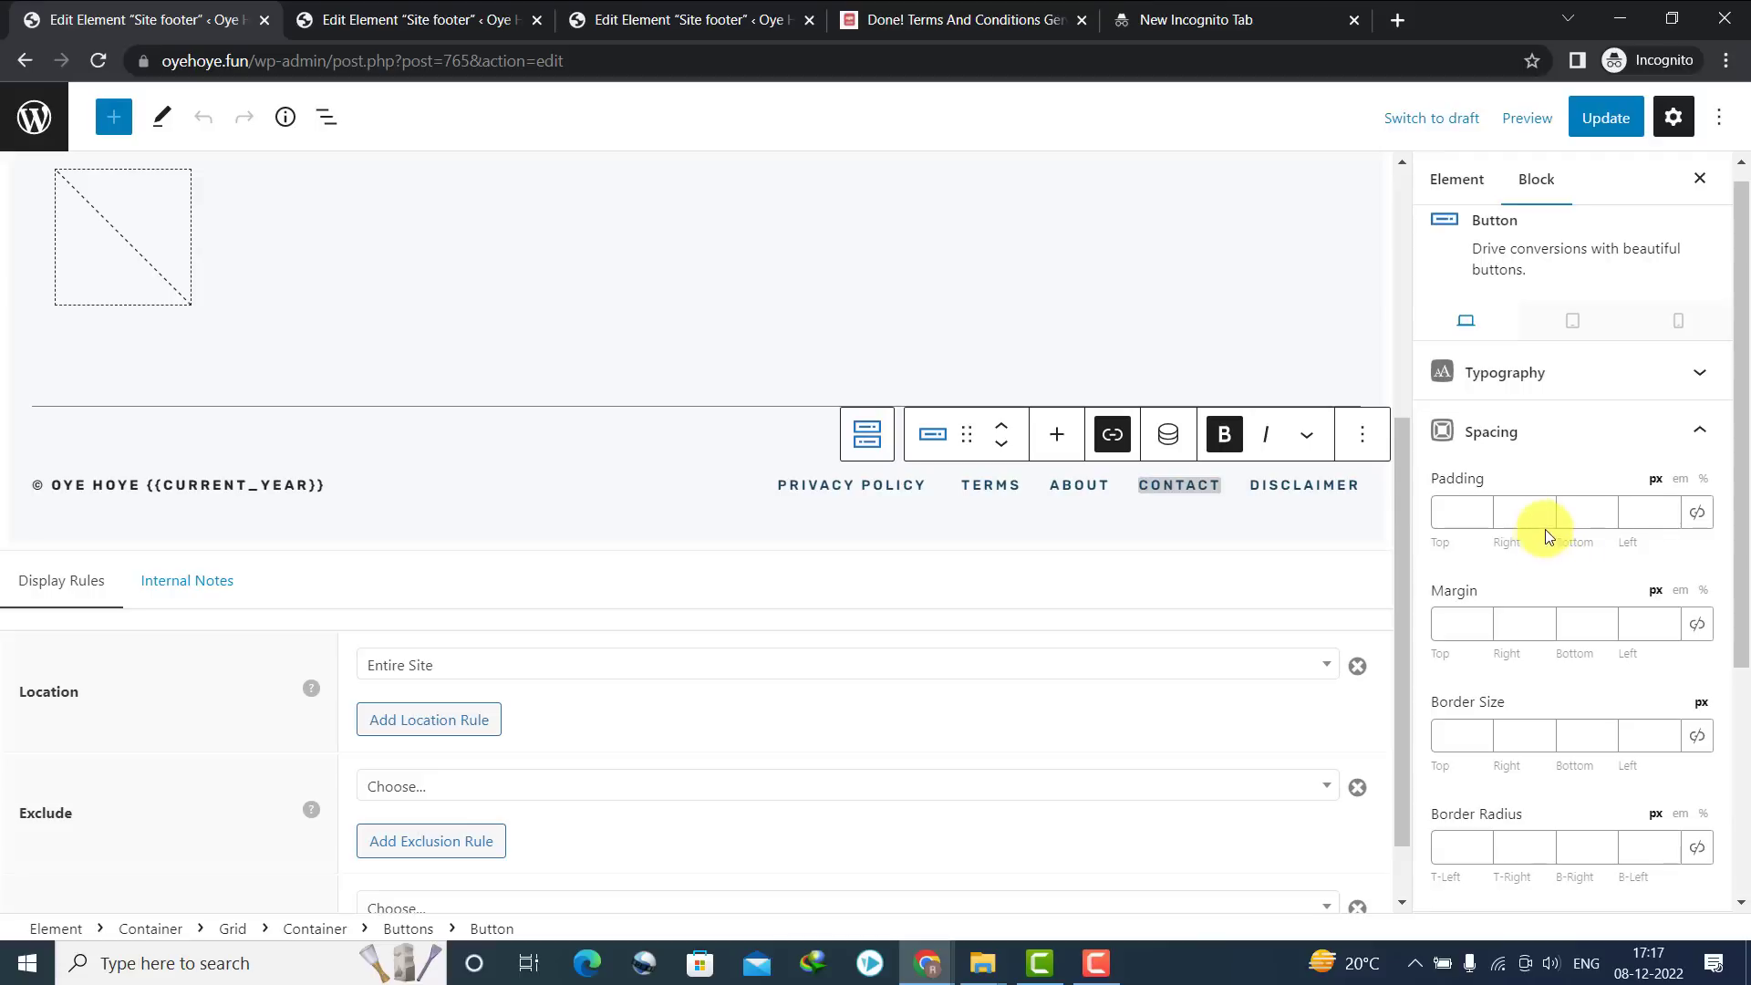
{"action": "type", "text": "10"}
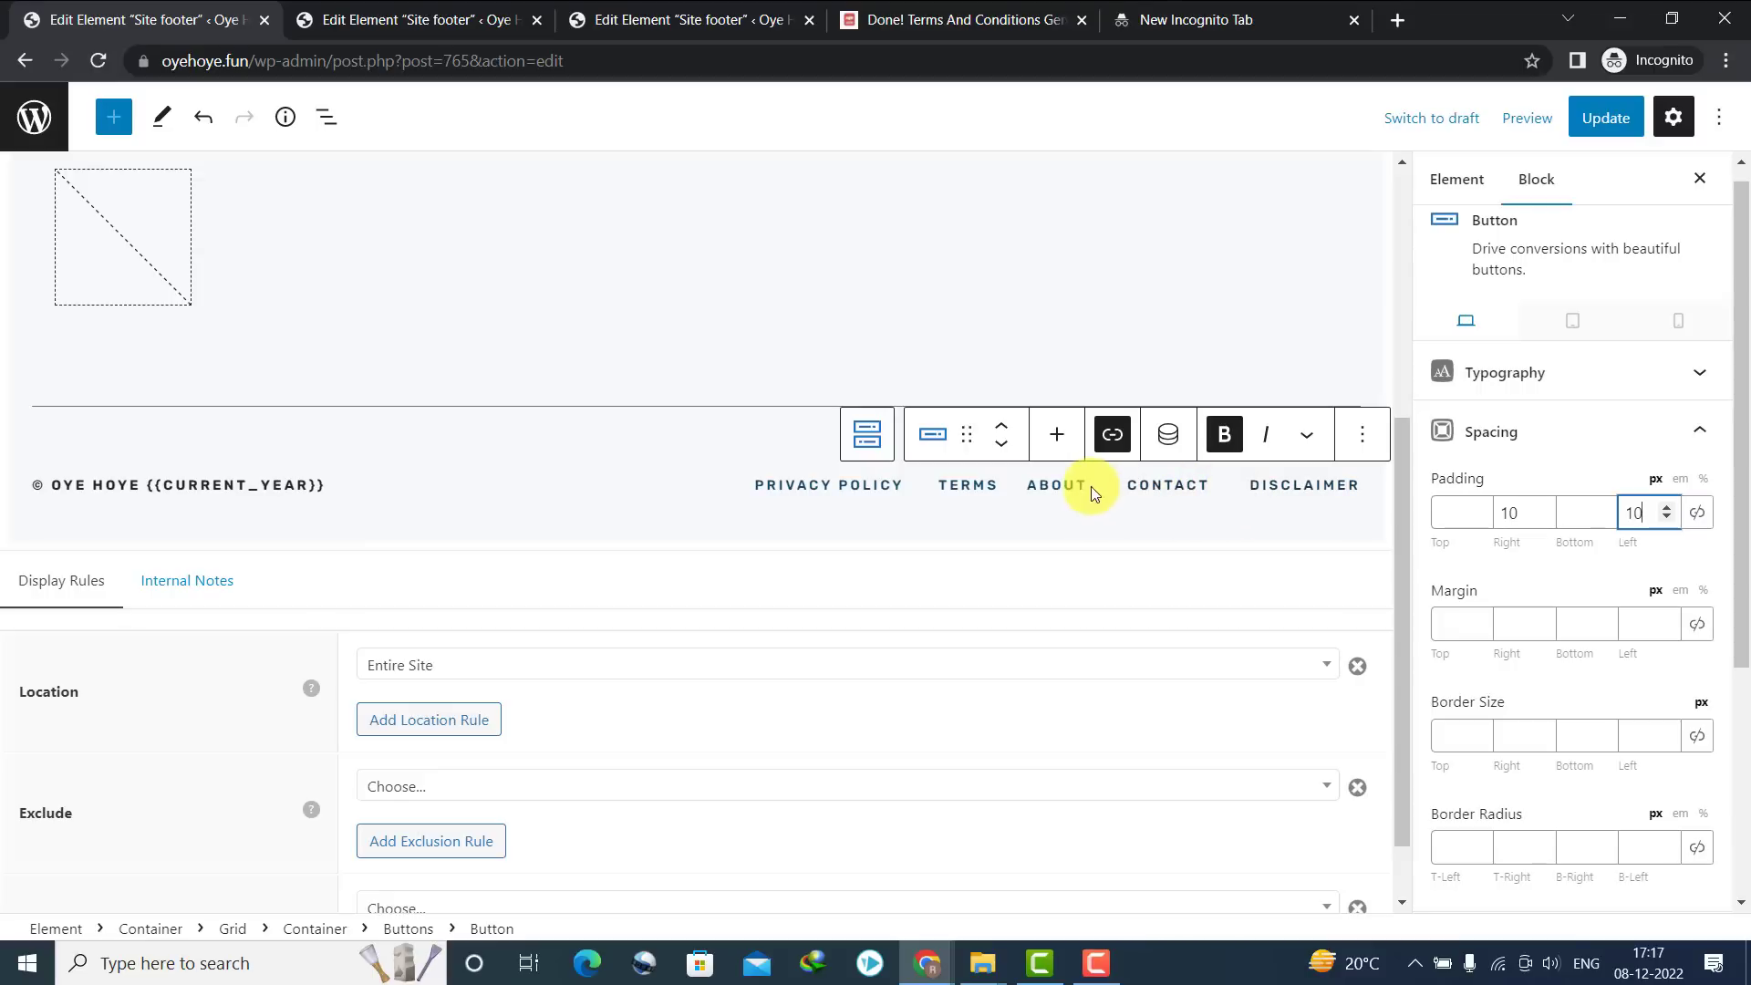
Give the TERMS button 10 px right and left padding, then update the footer
{"action": "left_click", "coordinate": [954, 487]}
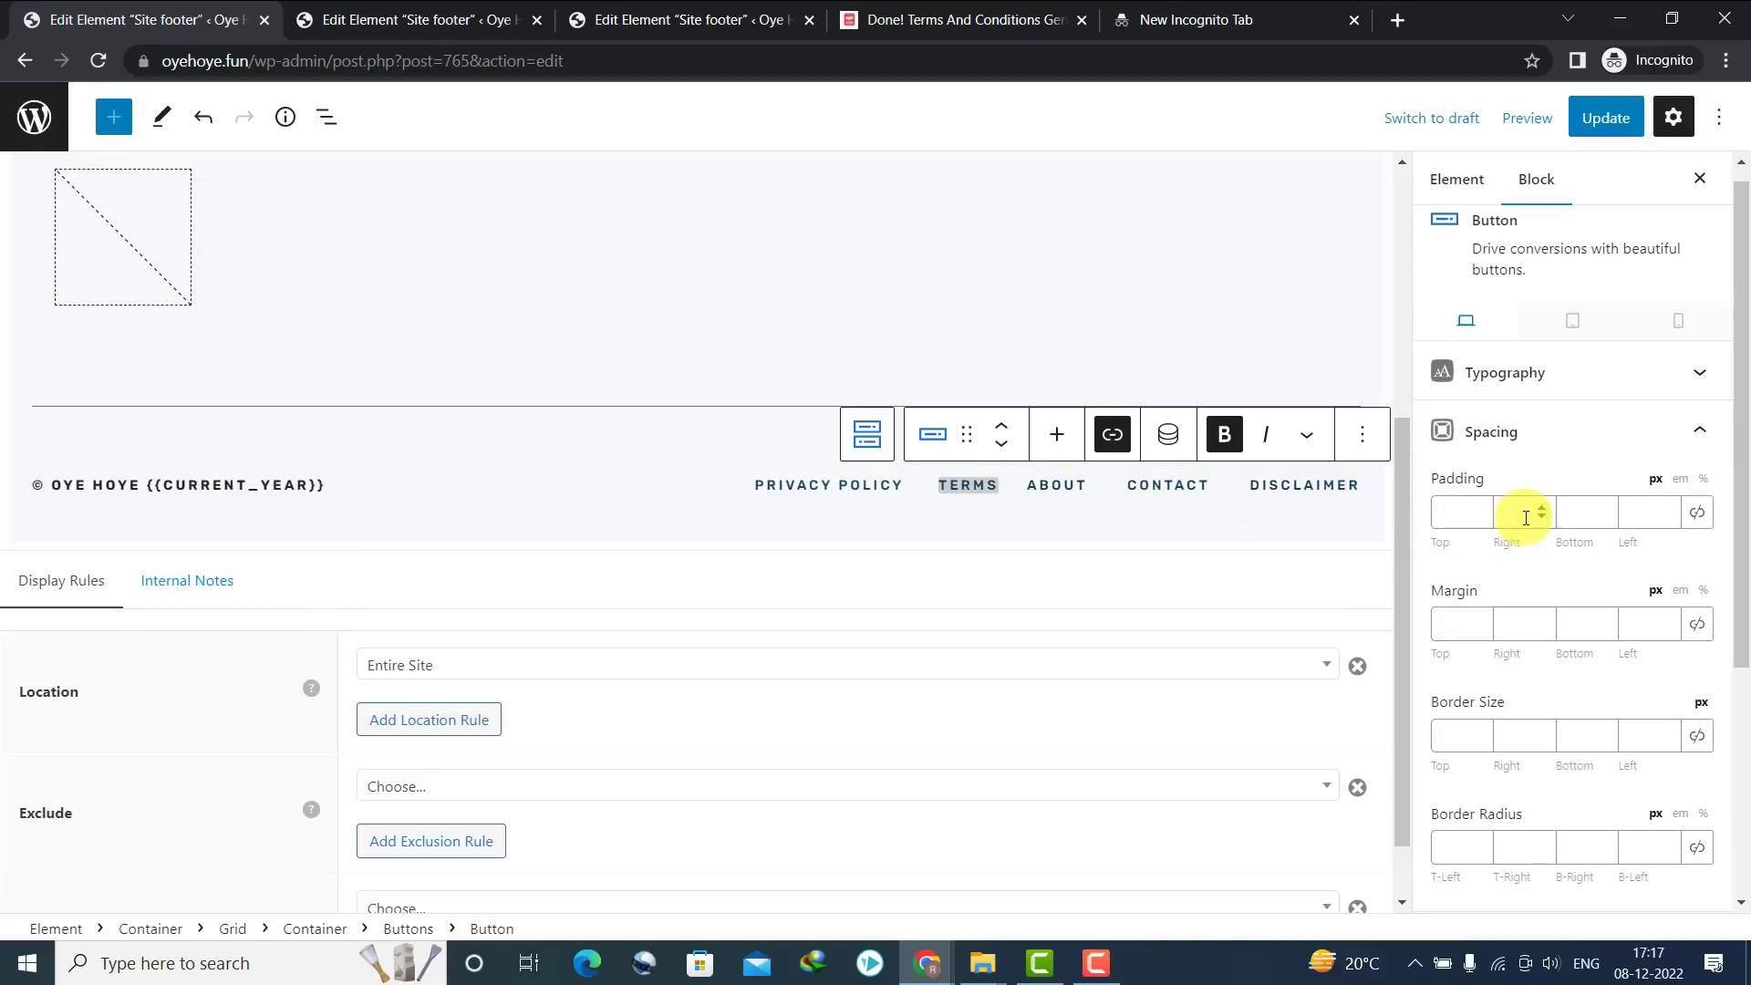
{"action": "type", "text": "10"}
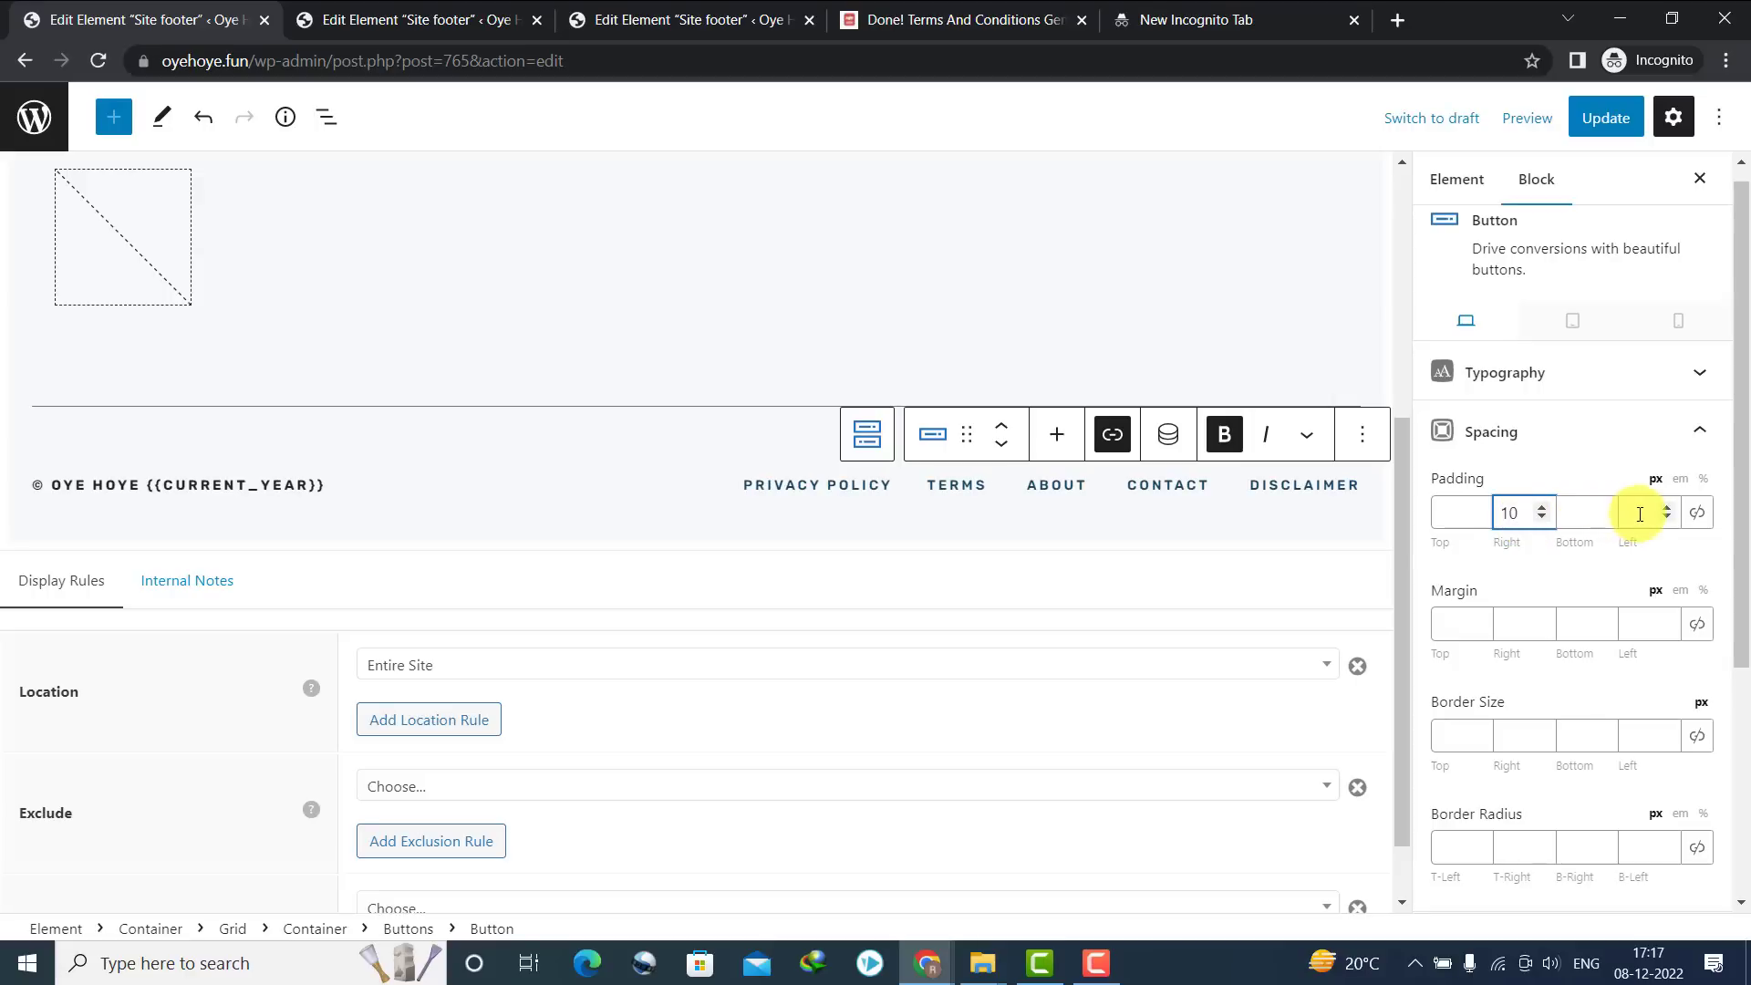
{"action": "left_click", "coordinate": [1639, 513]}
{"action": "type", "text": "10"}
{"action": "left_click", "coordinate": [1605, 116]}
Reload the live site to see the evenly spaced footer links, then open Disclaimer
{"action": "left_click", "coordinate": [604, 19]}
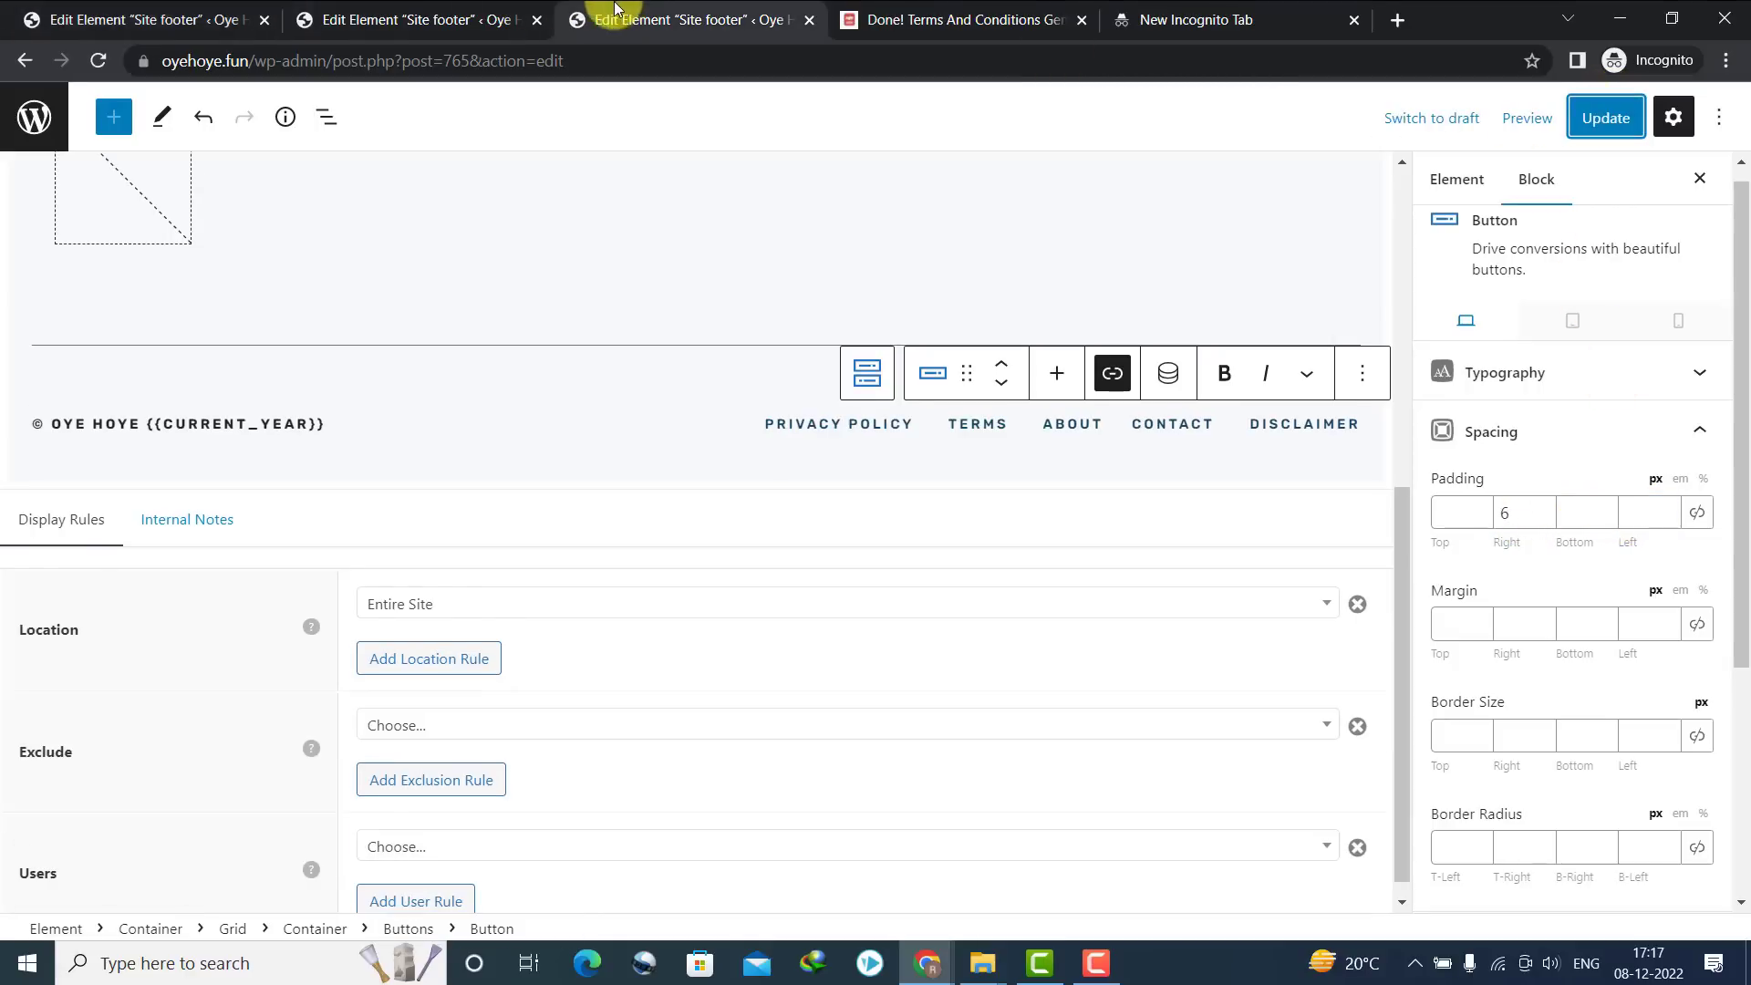
{"action": "left_click", "coordinate": [25, 63]}
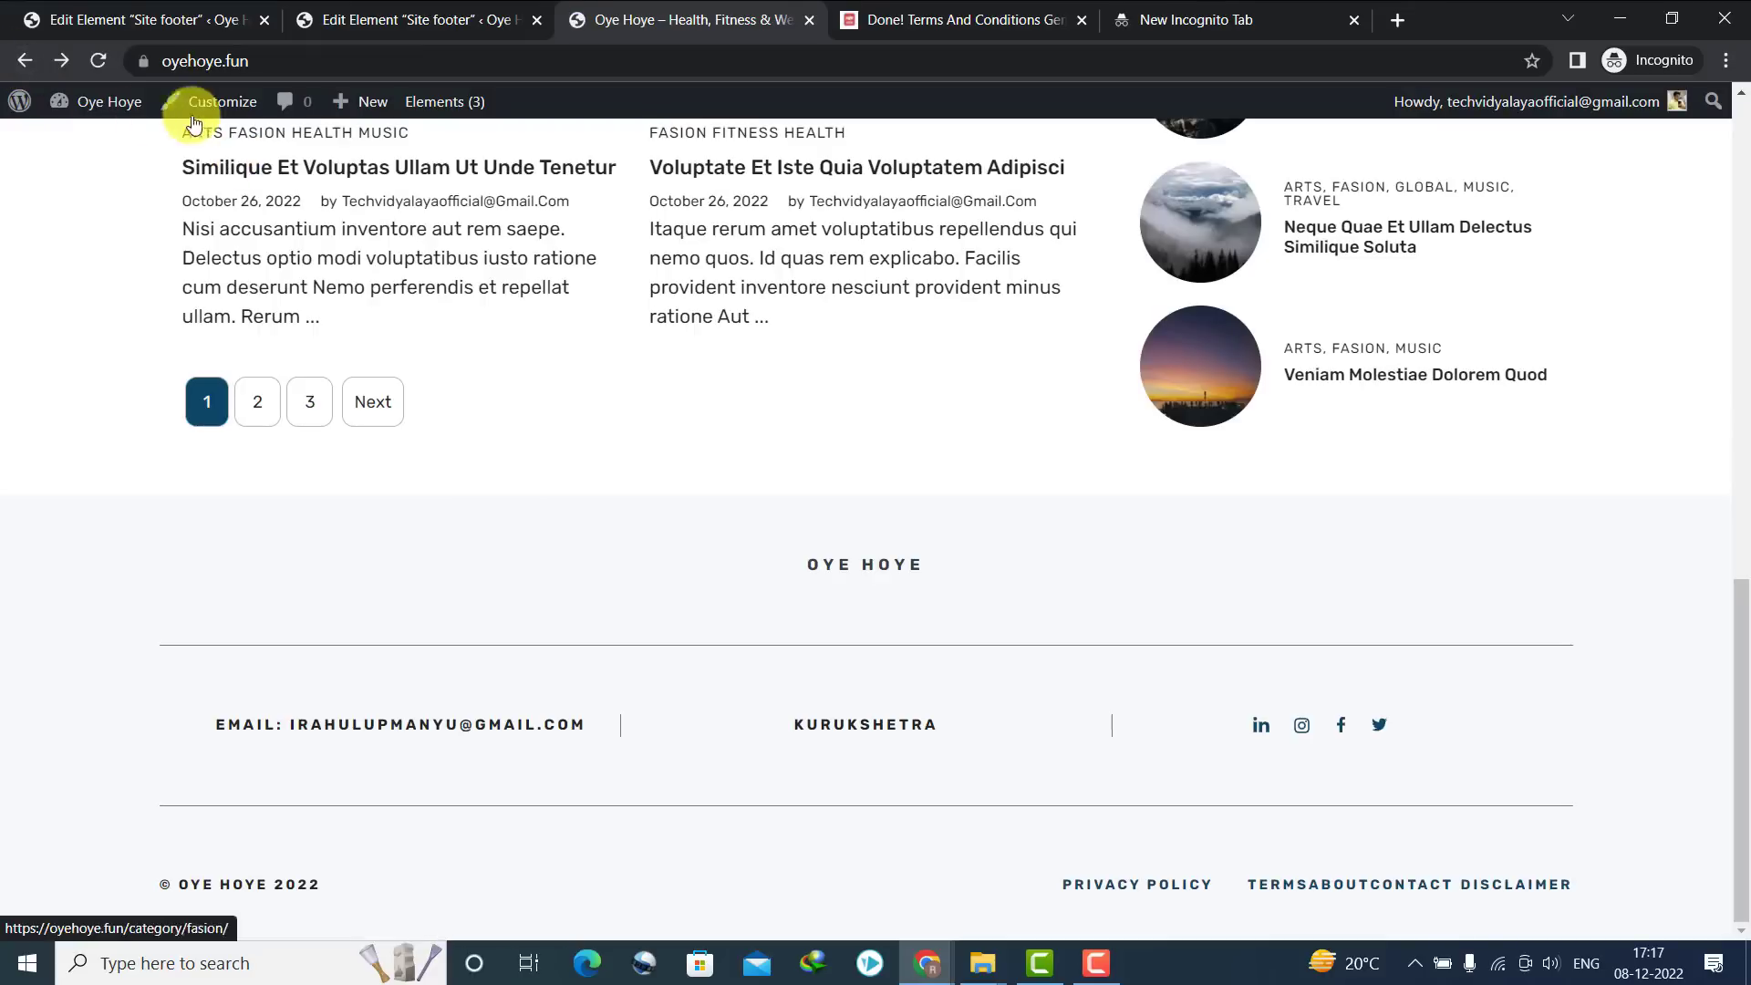
{"action": "left_click", "coordinate": [100, 61]}
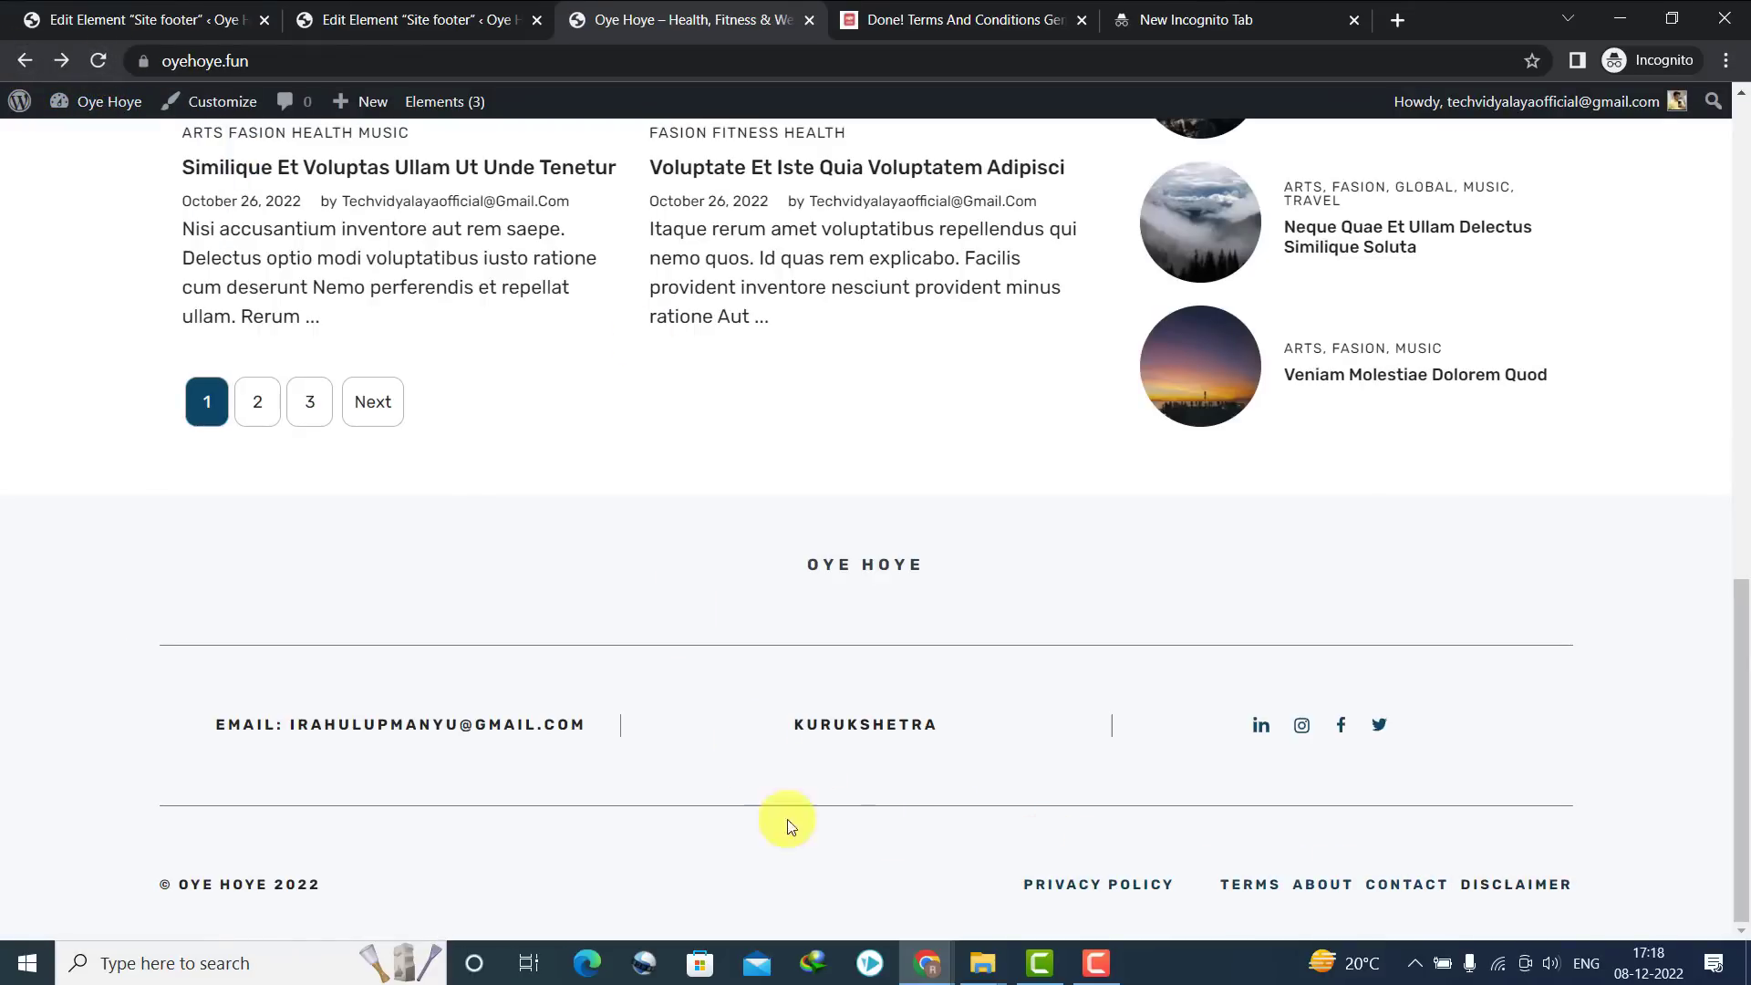
{"action": "scroll", "coordinate": [1712, 684], "scroll_direction": "up", "scroll_amount": 2}
{"action": "scroll", "coordinate": [1711, 684], "scroll_direction": "down", "scroll_amount": 2}
{"action": "left_click", "coordinate": [1483, 895]}
{"action": "scroll", "coordinate": [1413, 821], "scroll_direction": "down", "scroll_amount": 10}
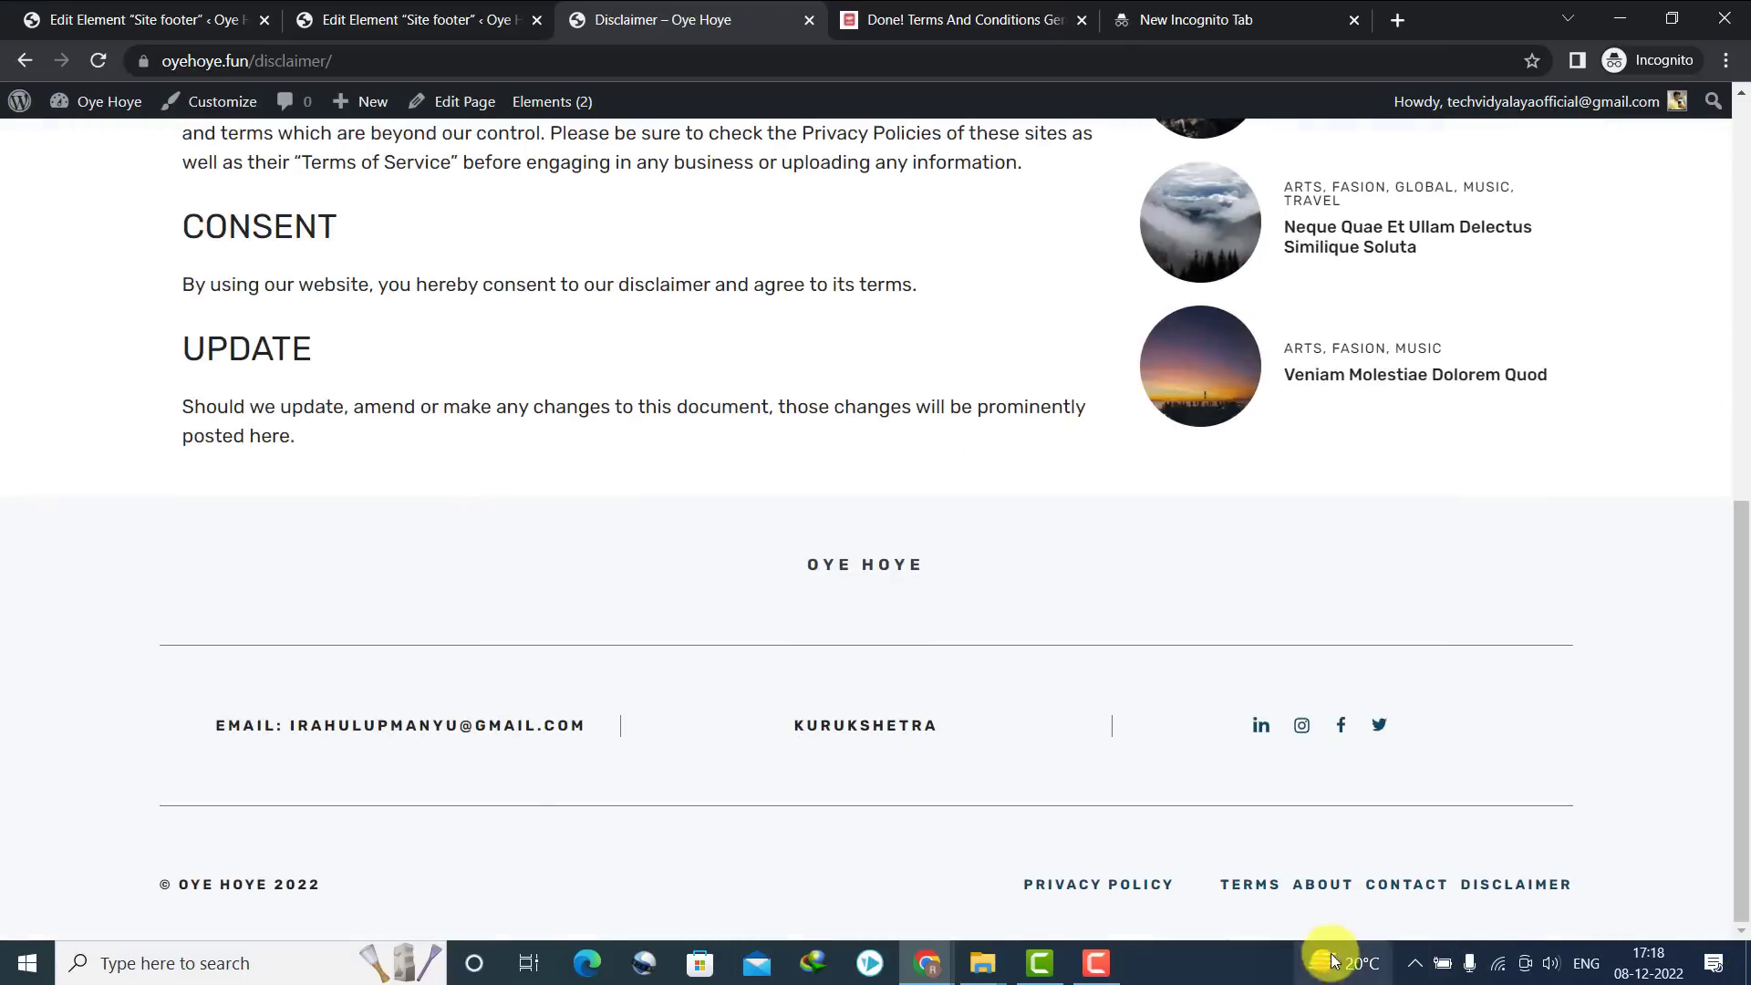
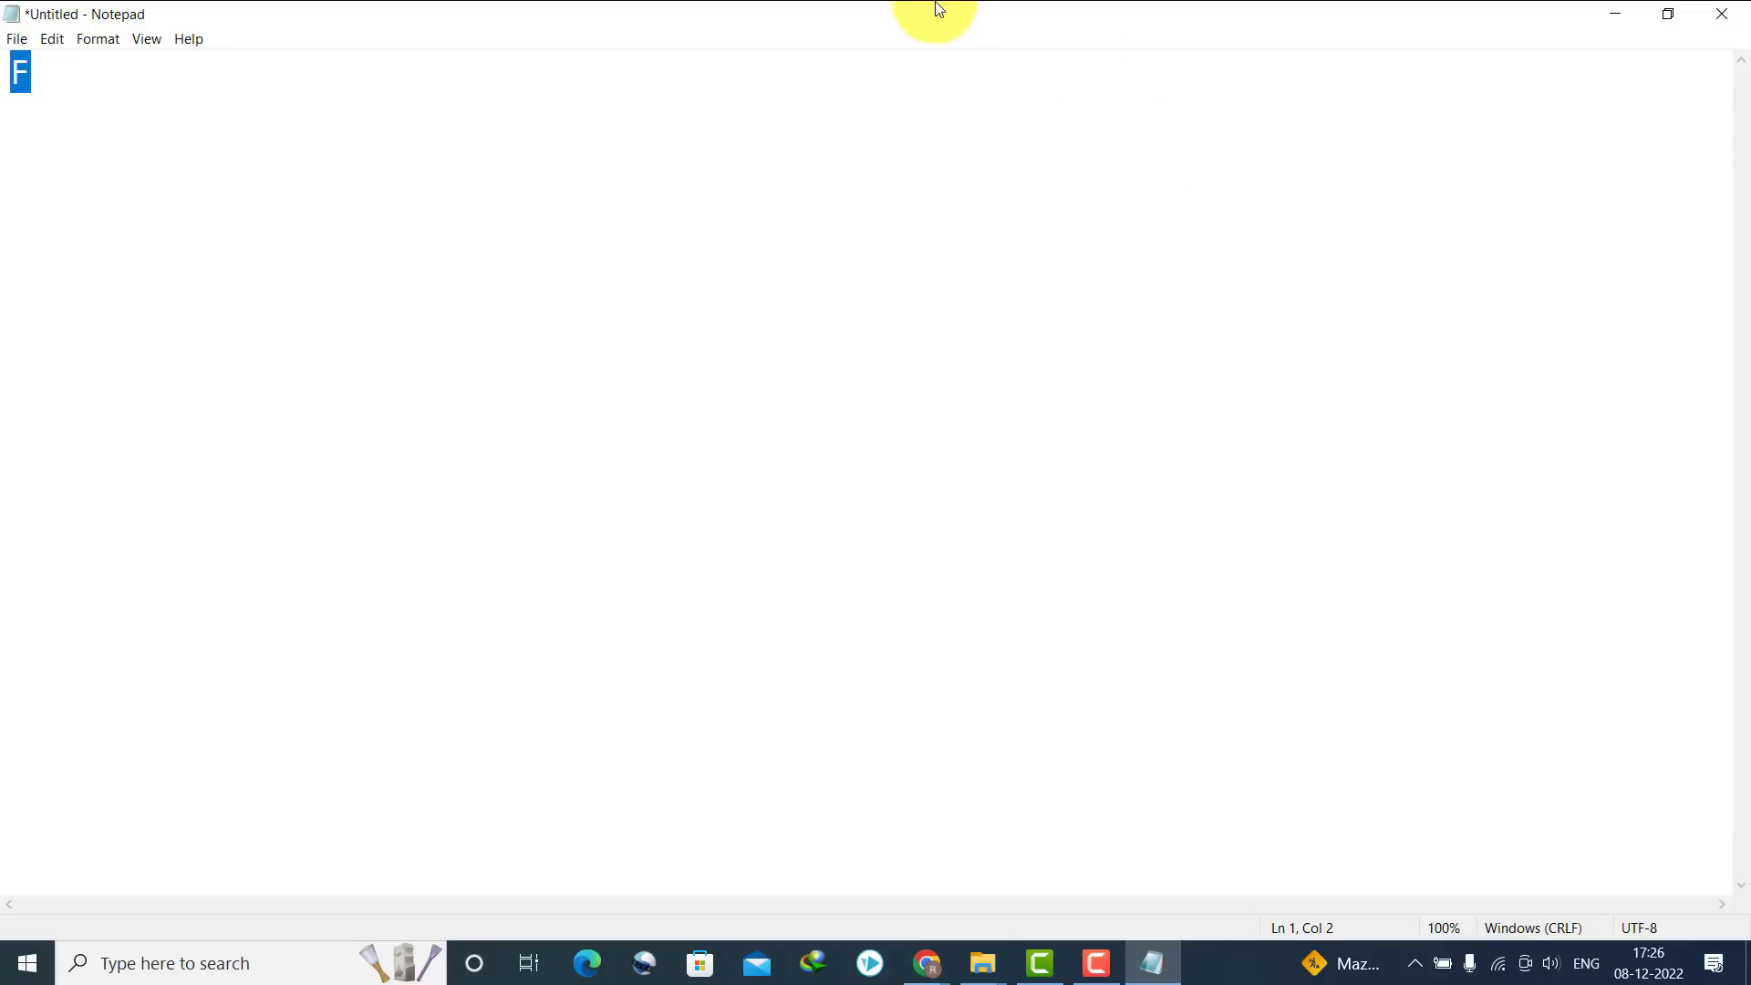
Set the Notepad font size to 48
{"action": "left_click", "coordinate": [151, 41]}
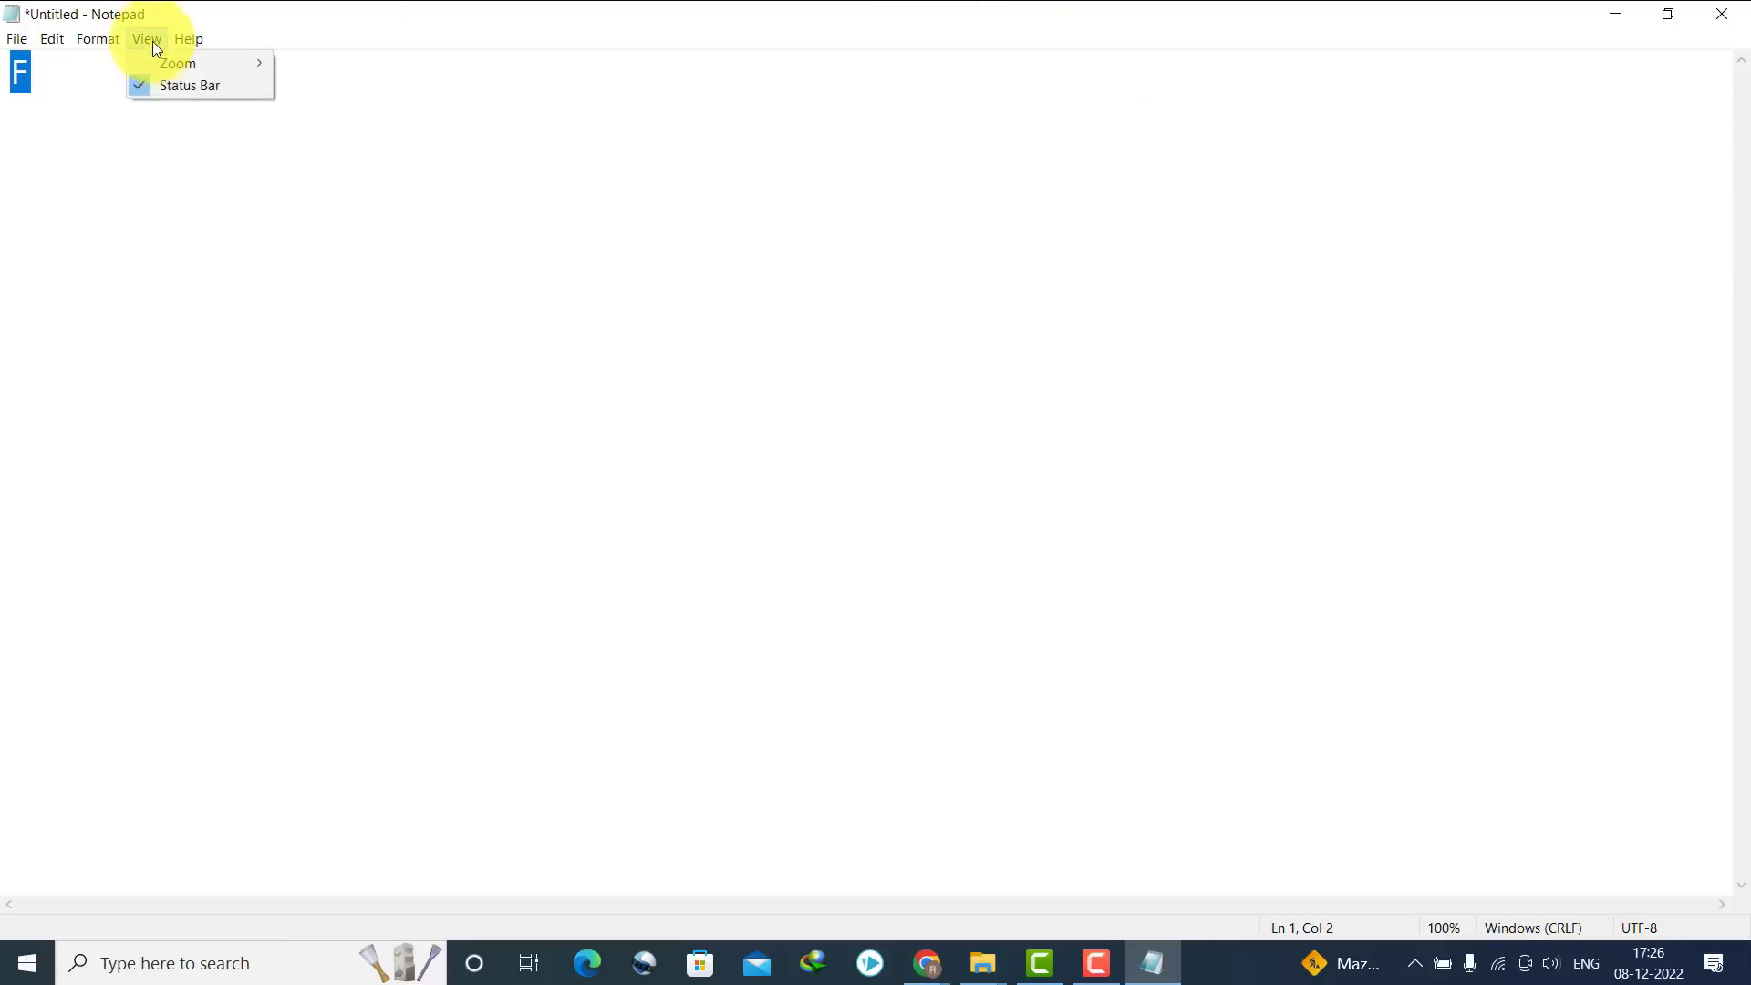
{"action": "left_click", "coordinate": [103, 42]}
{"action": "left_click", "coordinate": [116, 86]}
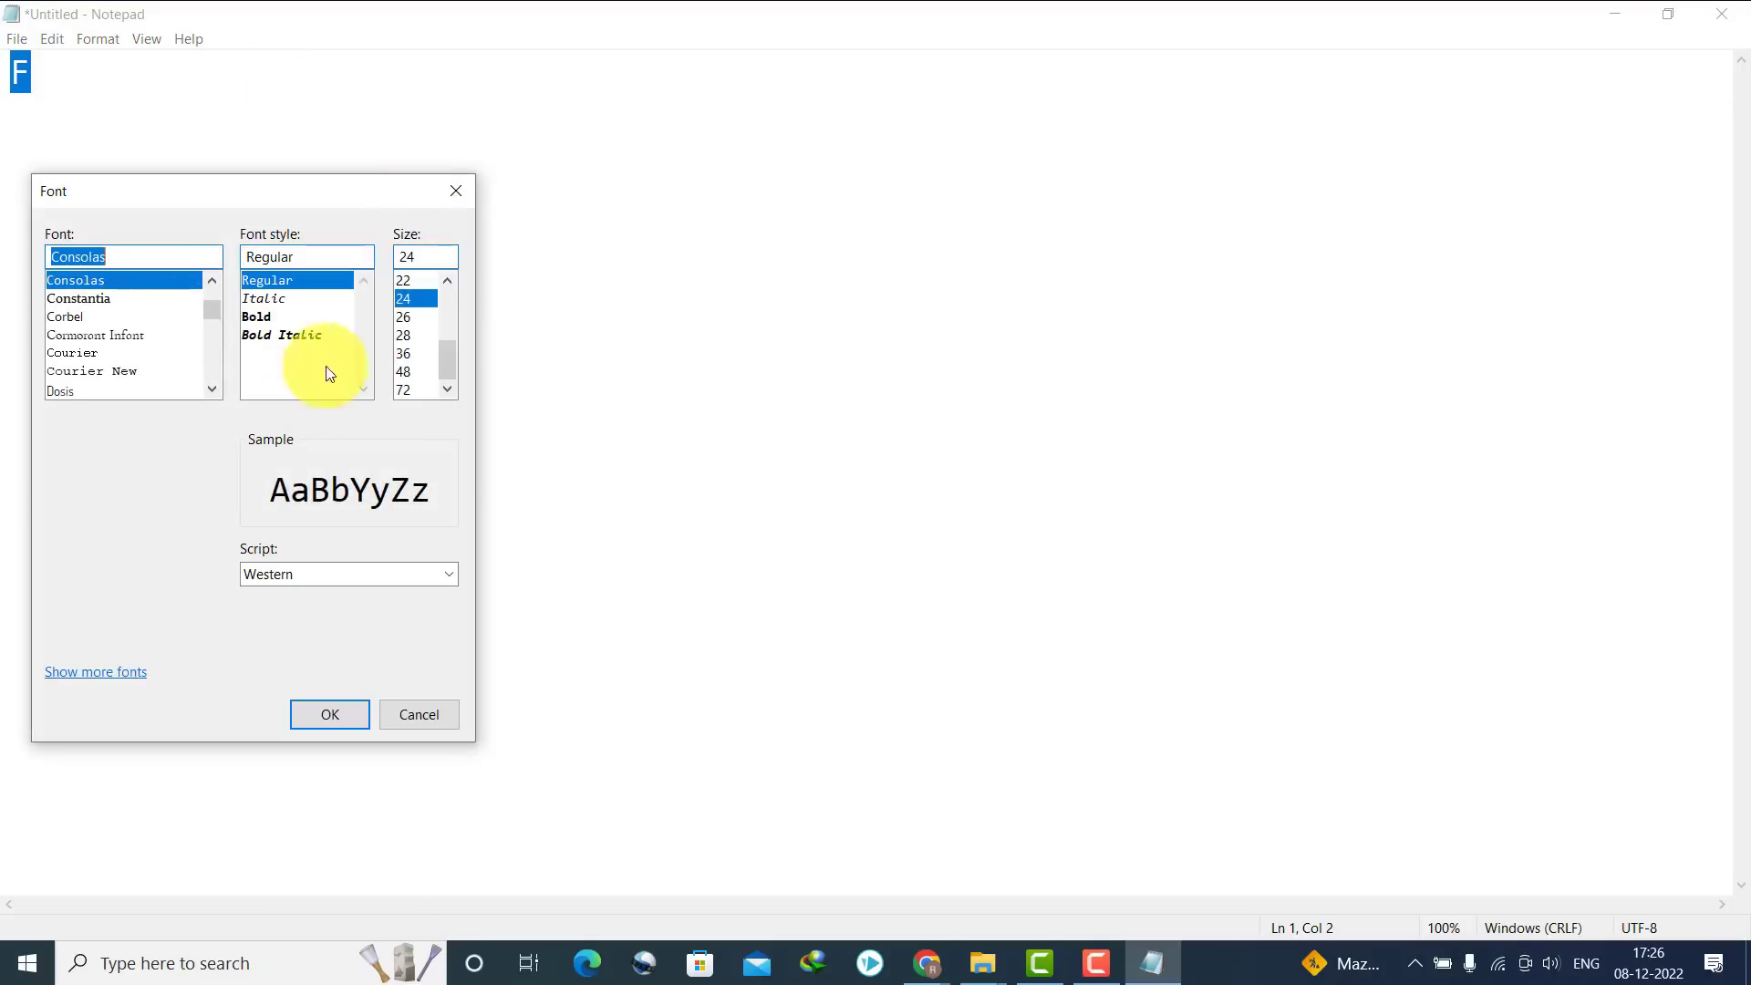
{"action": "left_click", "coordinate": [412, 374]}
{"action": "left_click", "coordinate": [314, 712]}
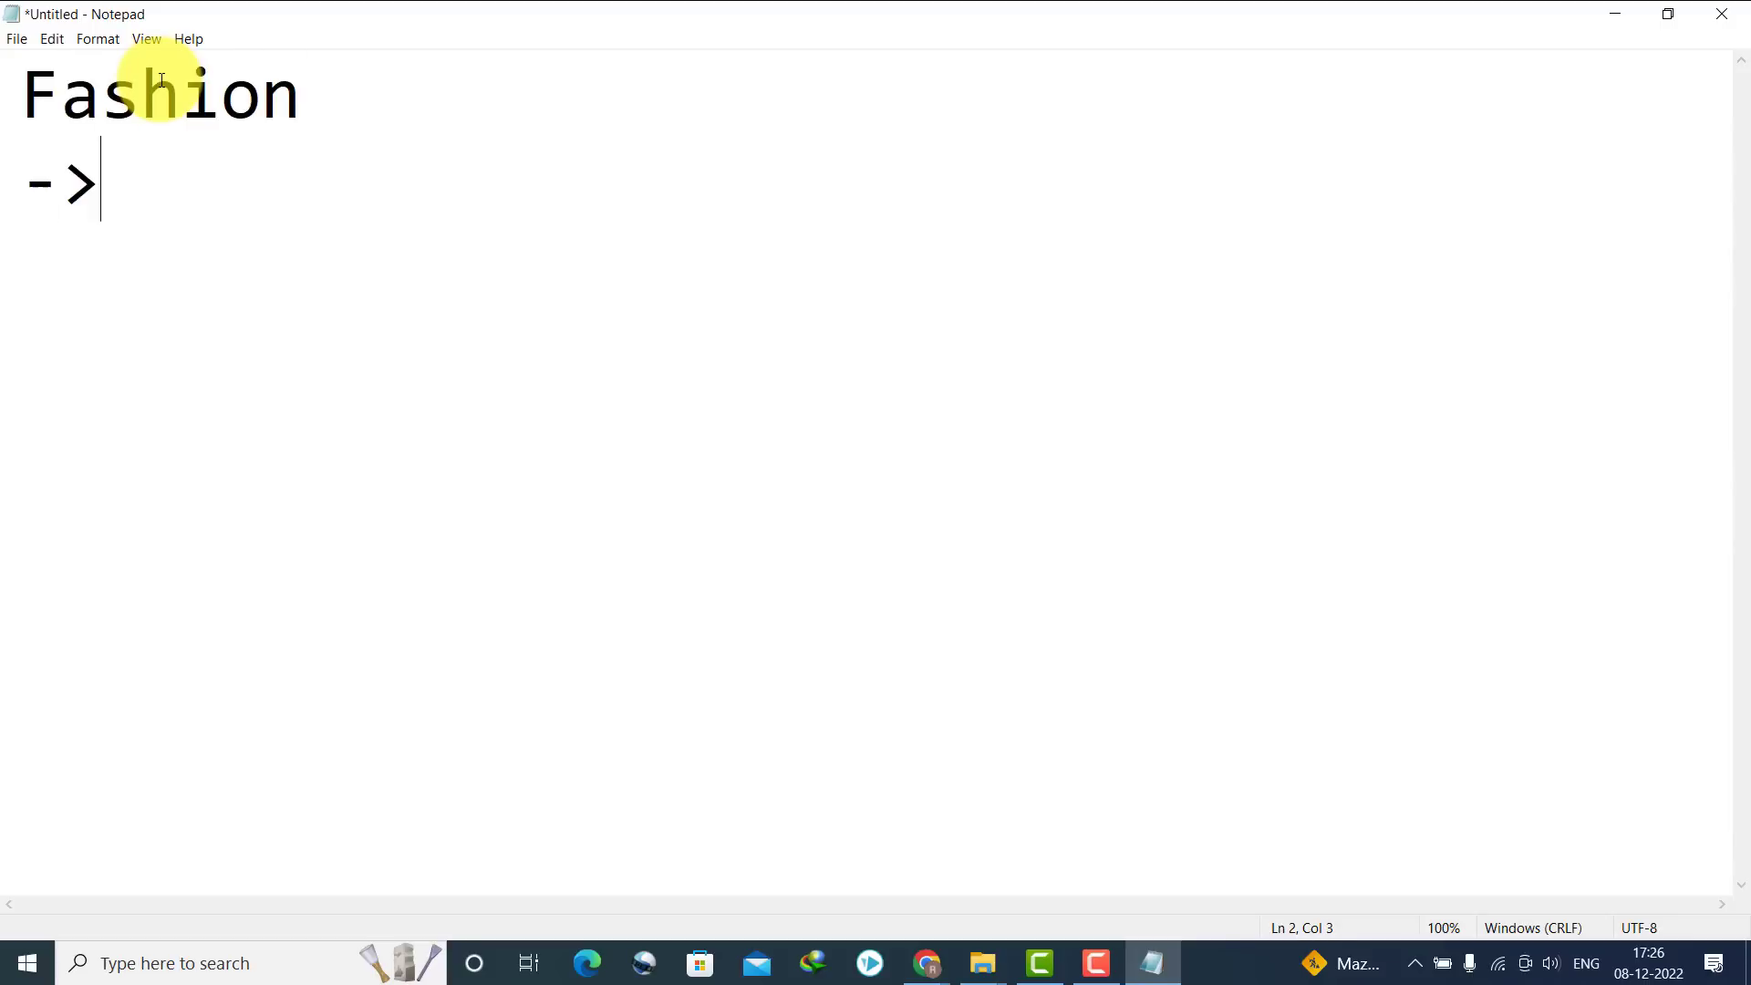
Type the category outline: Men, Women, Kids, then Health with Mental Health, Workout, Healthy Recipes, Yoga
{"action": "type", "text": "Men -> "}
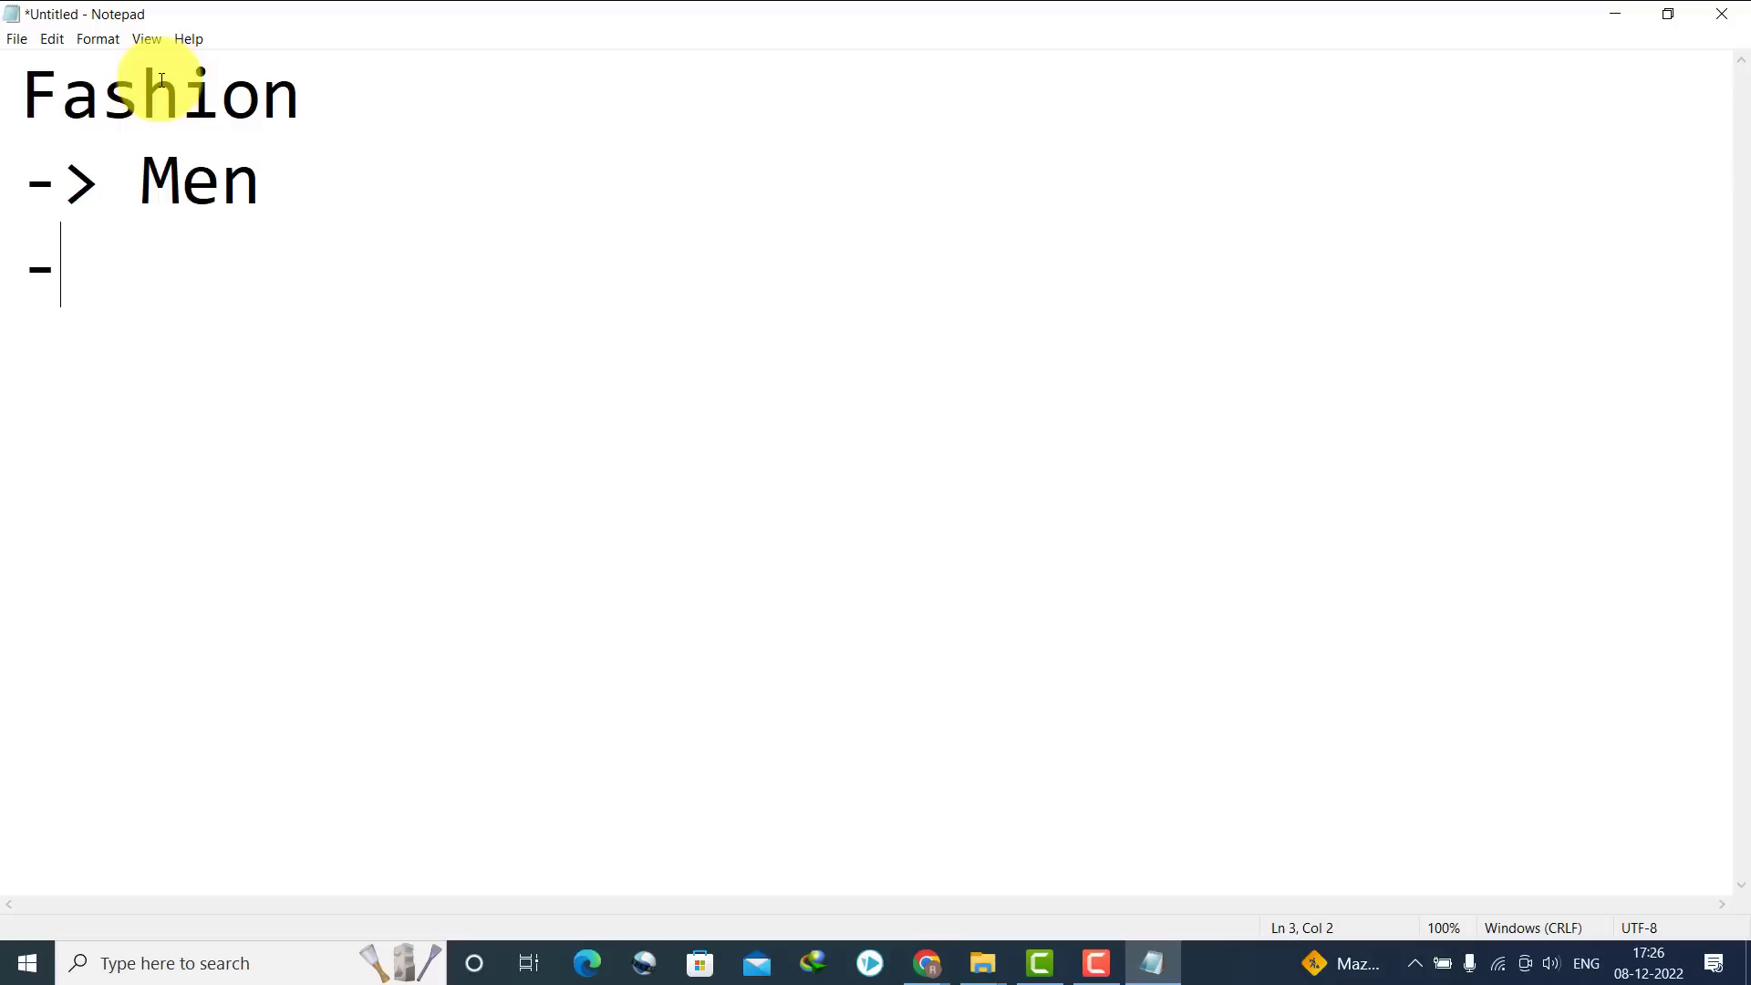
{"action": "type", "text": "Women -> Ki"}
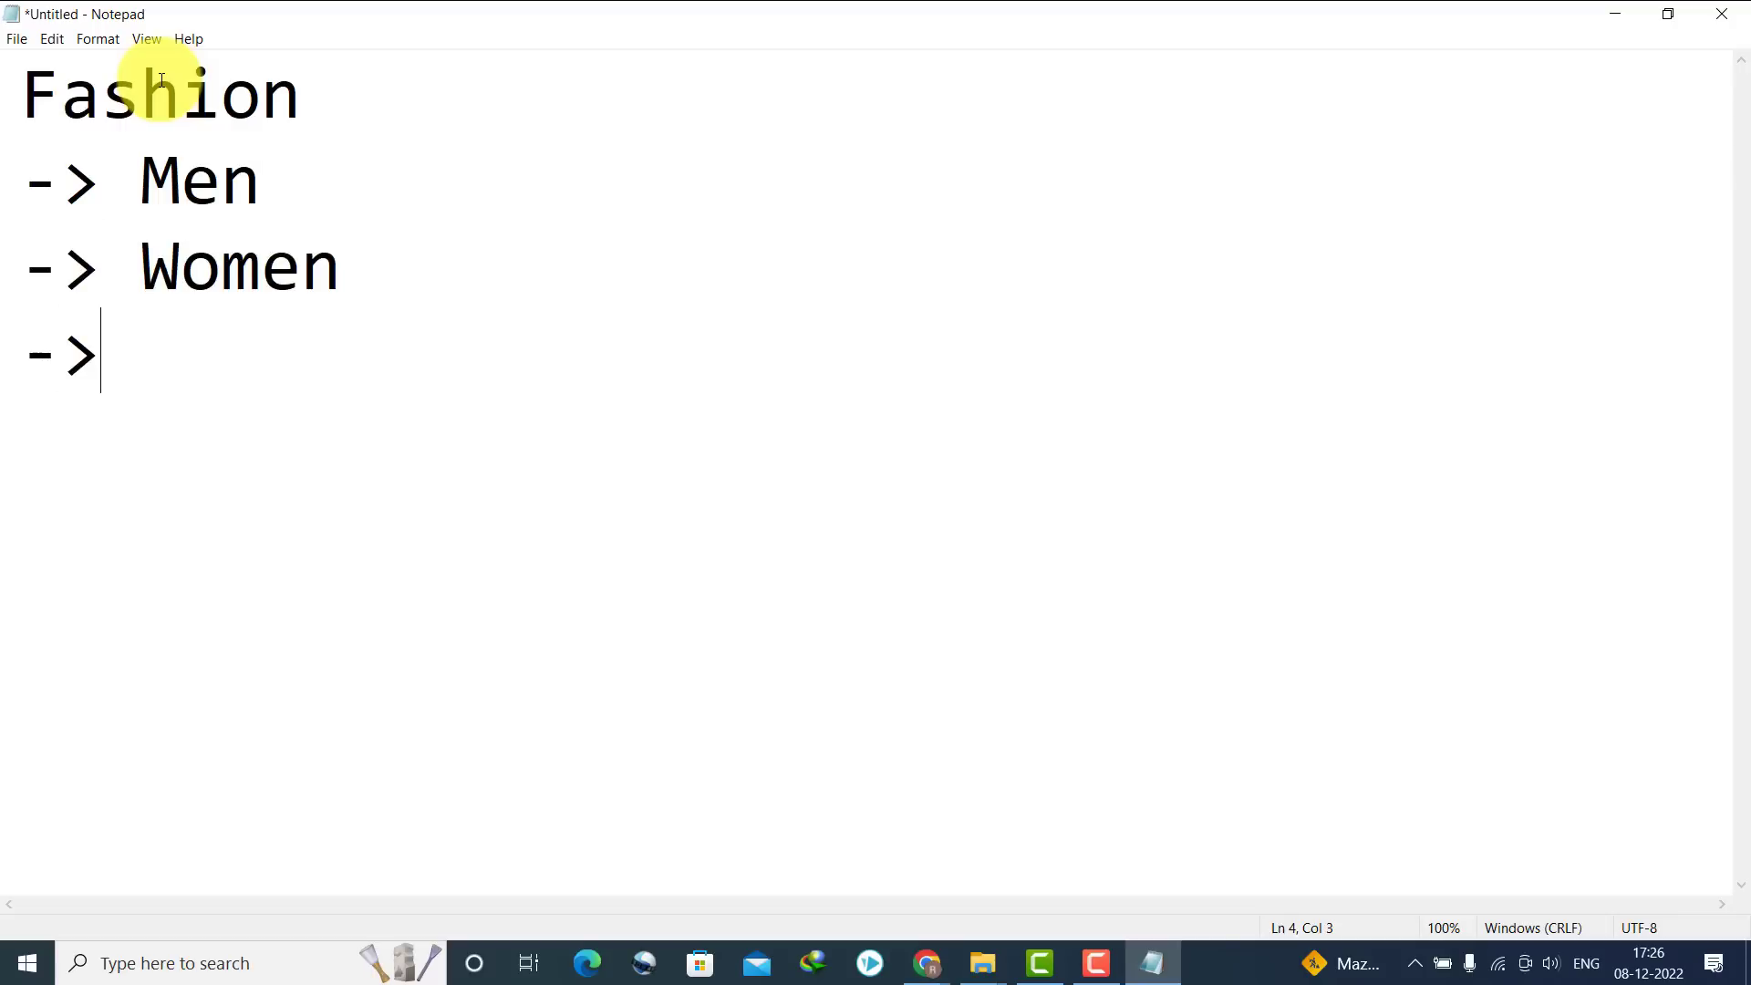
{"action": "type", "text": "ds"}
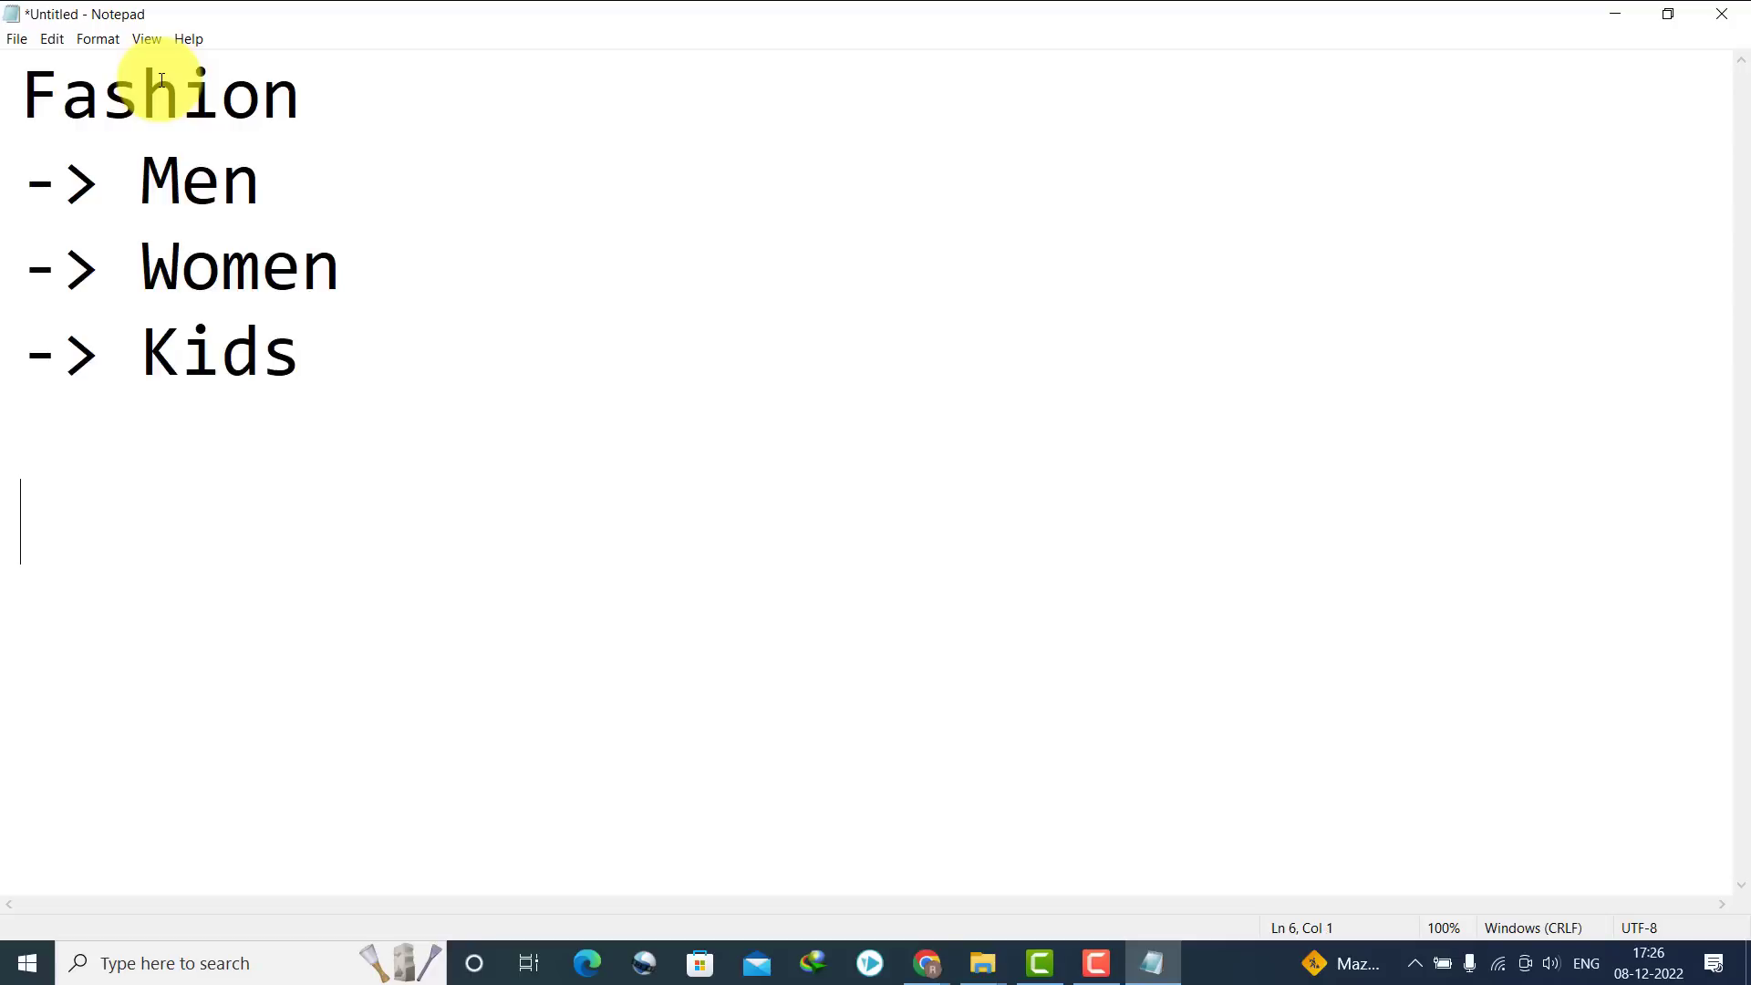
{"action": "type", "text": "alth -> M"}
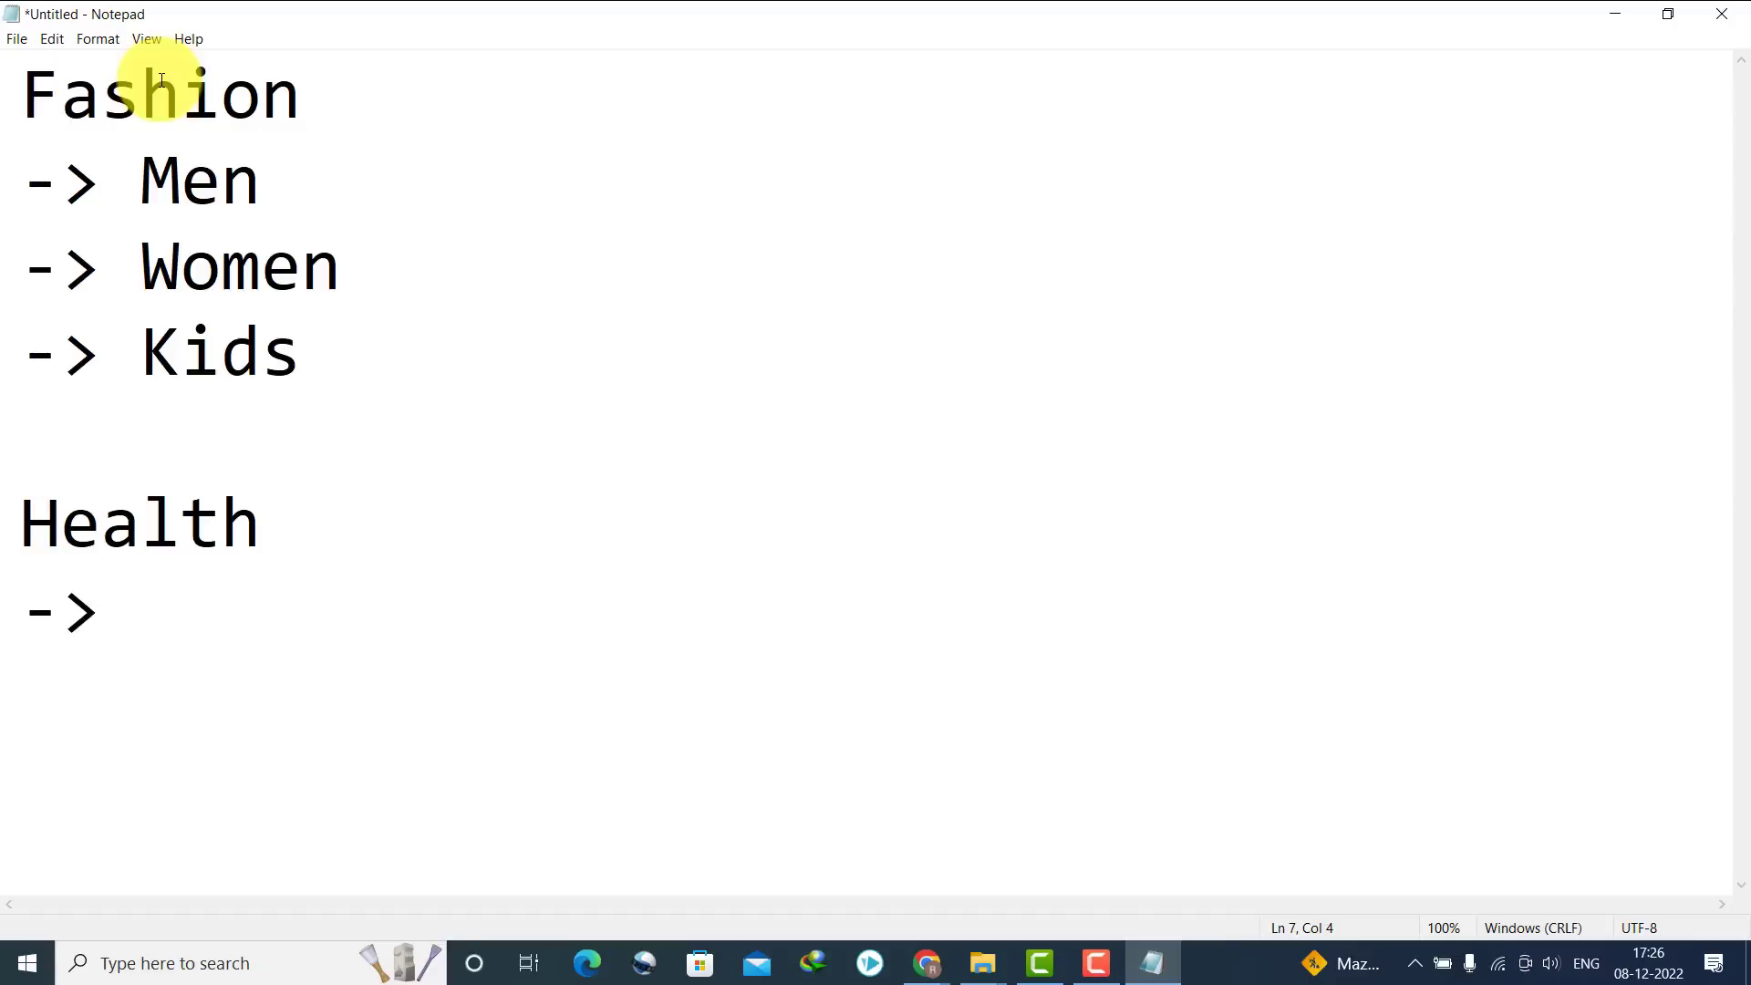
{"action": "type", "text": "ental"}
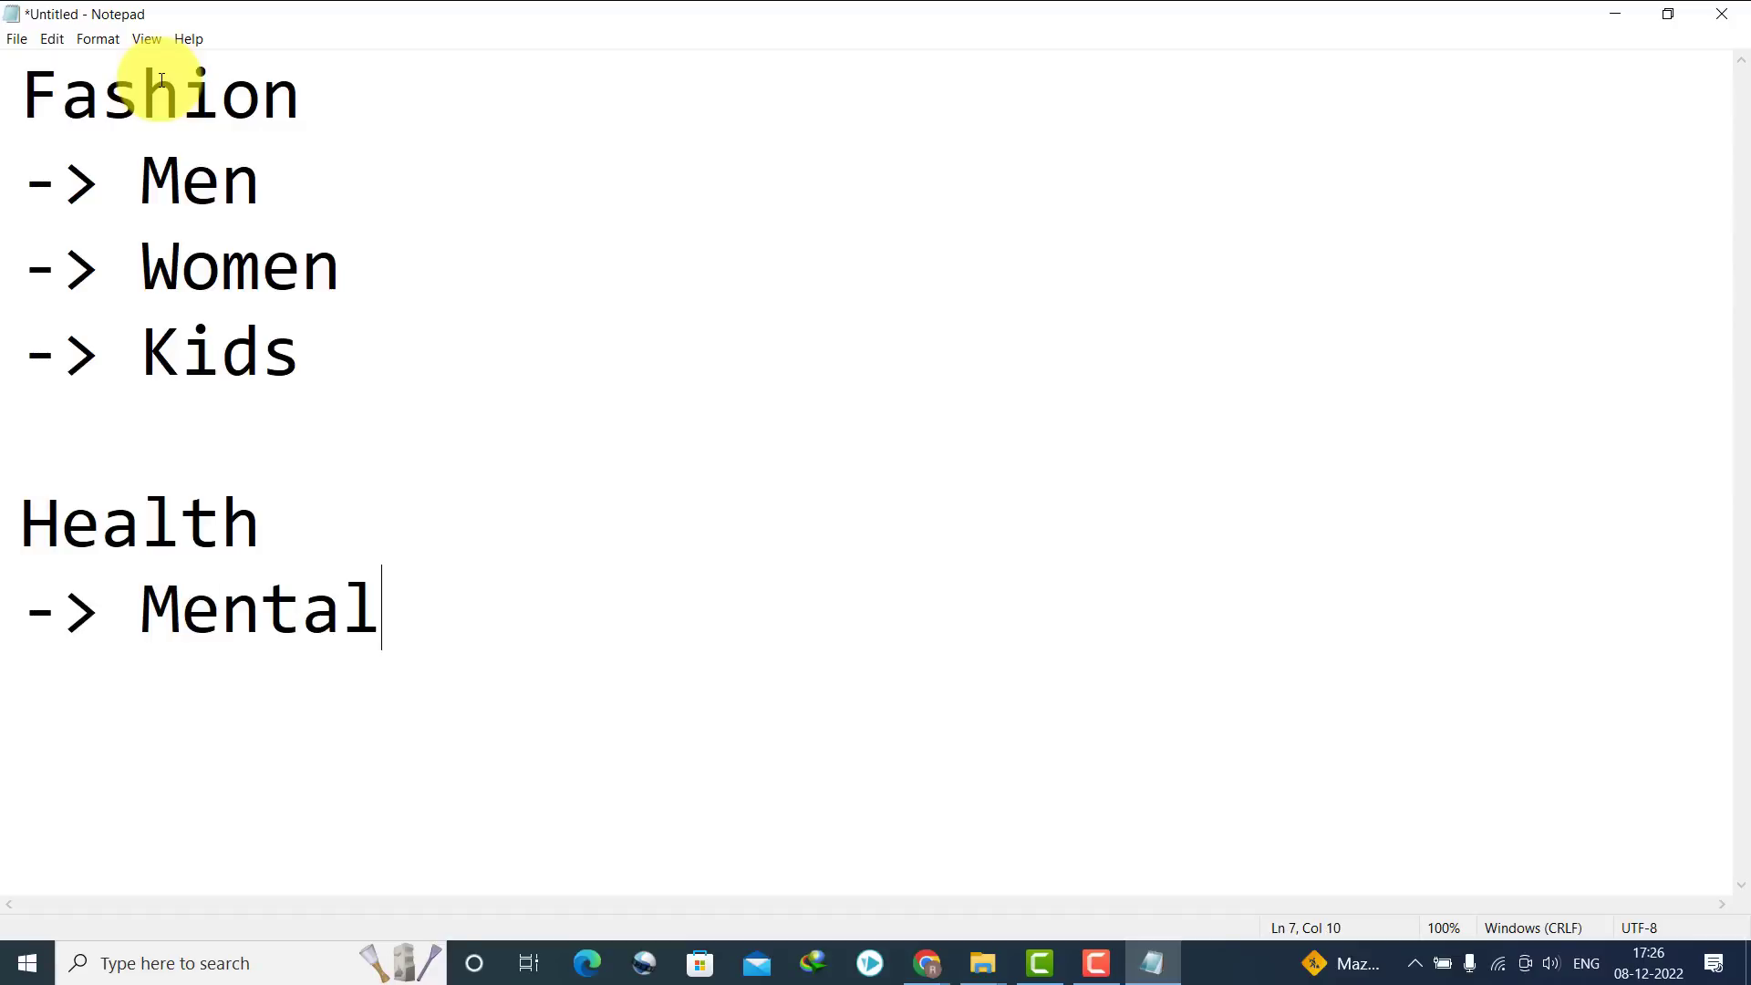
{"action": "type", "text": " Health"}
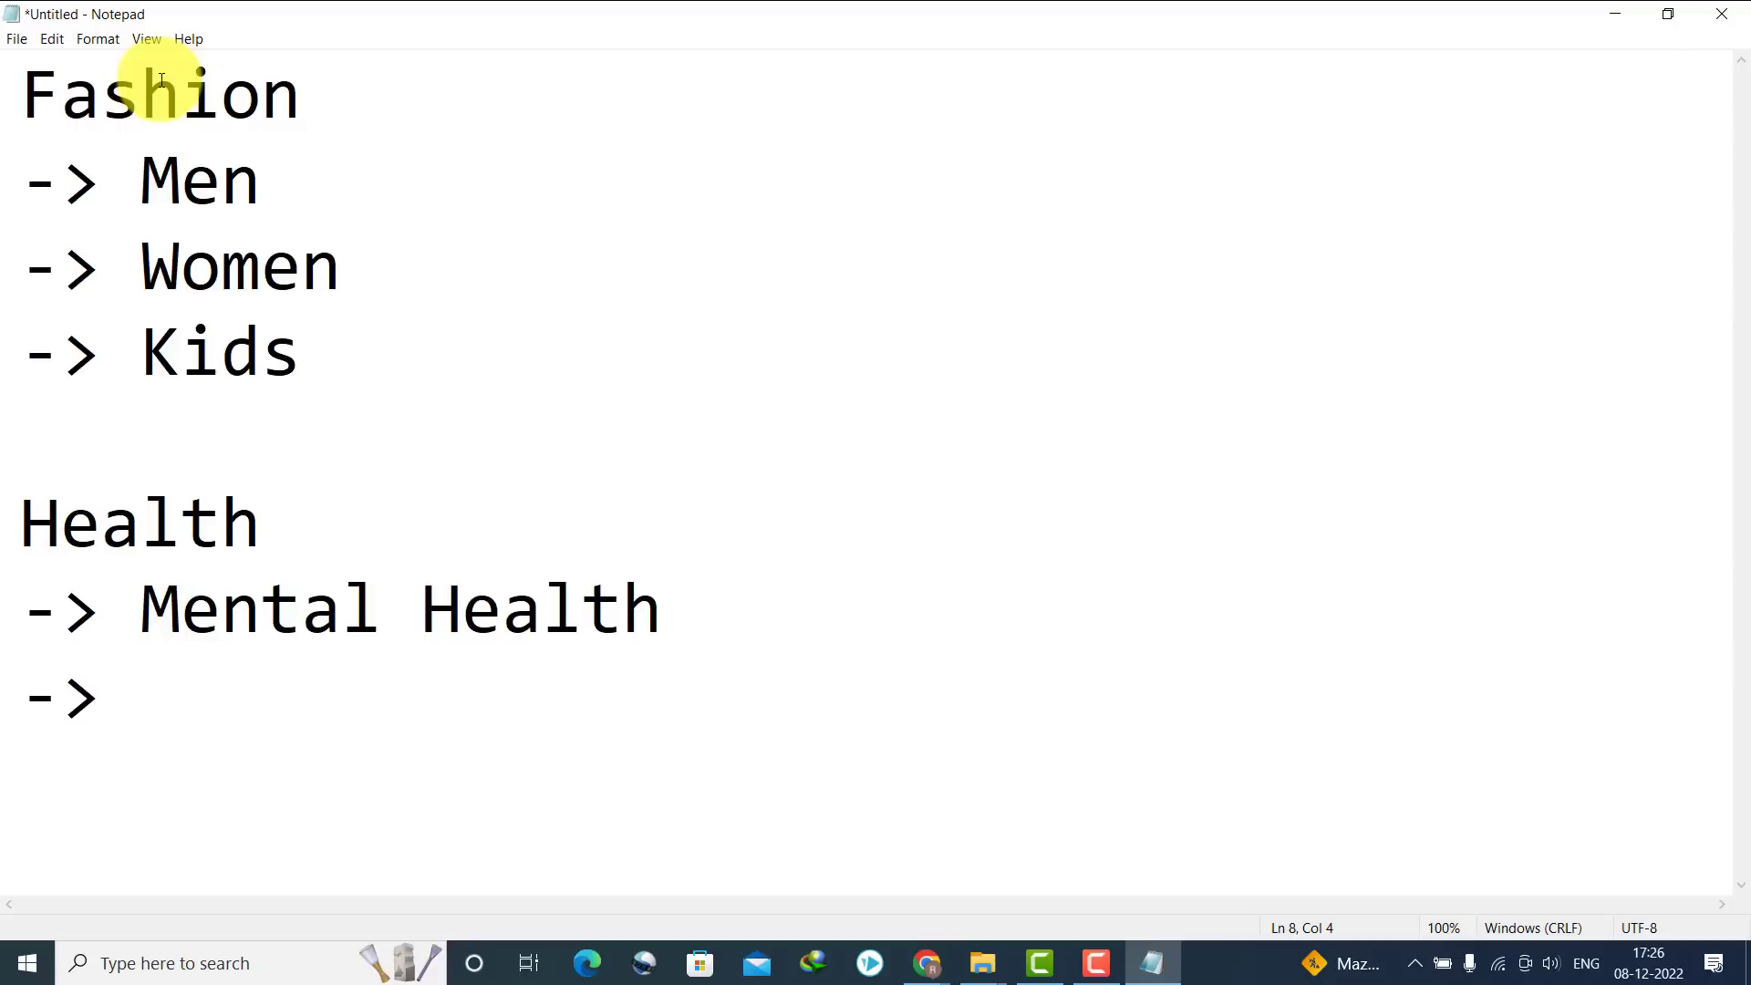
{"action": "type", "text": "Workout"}
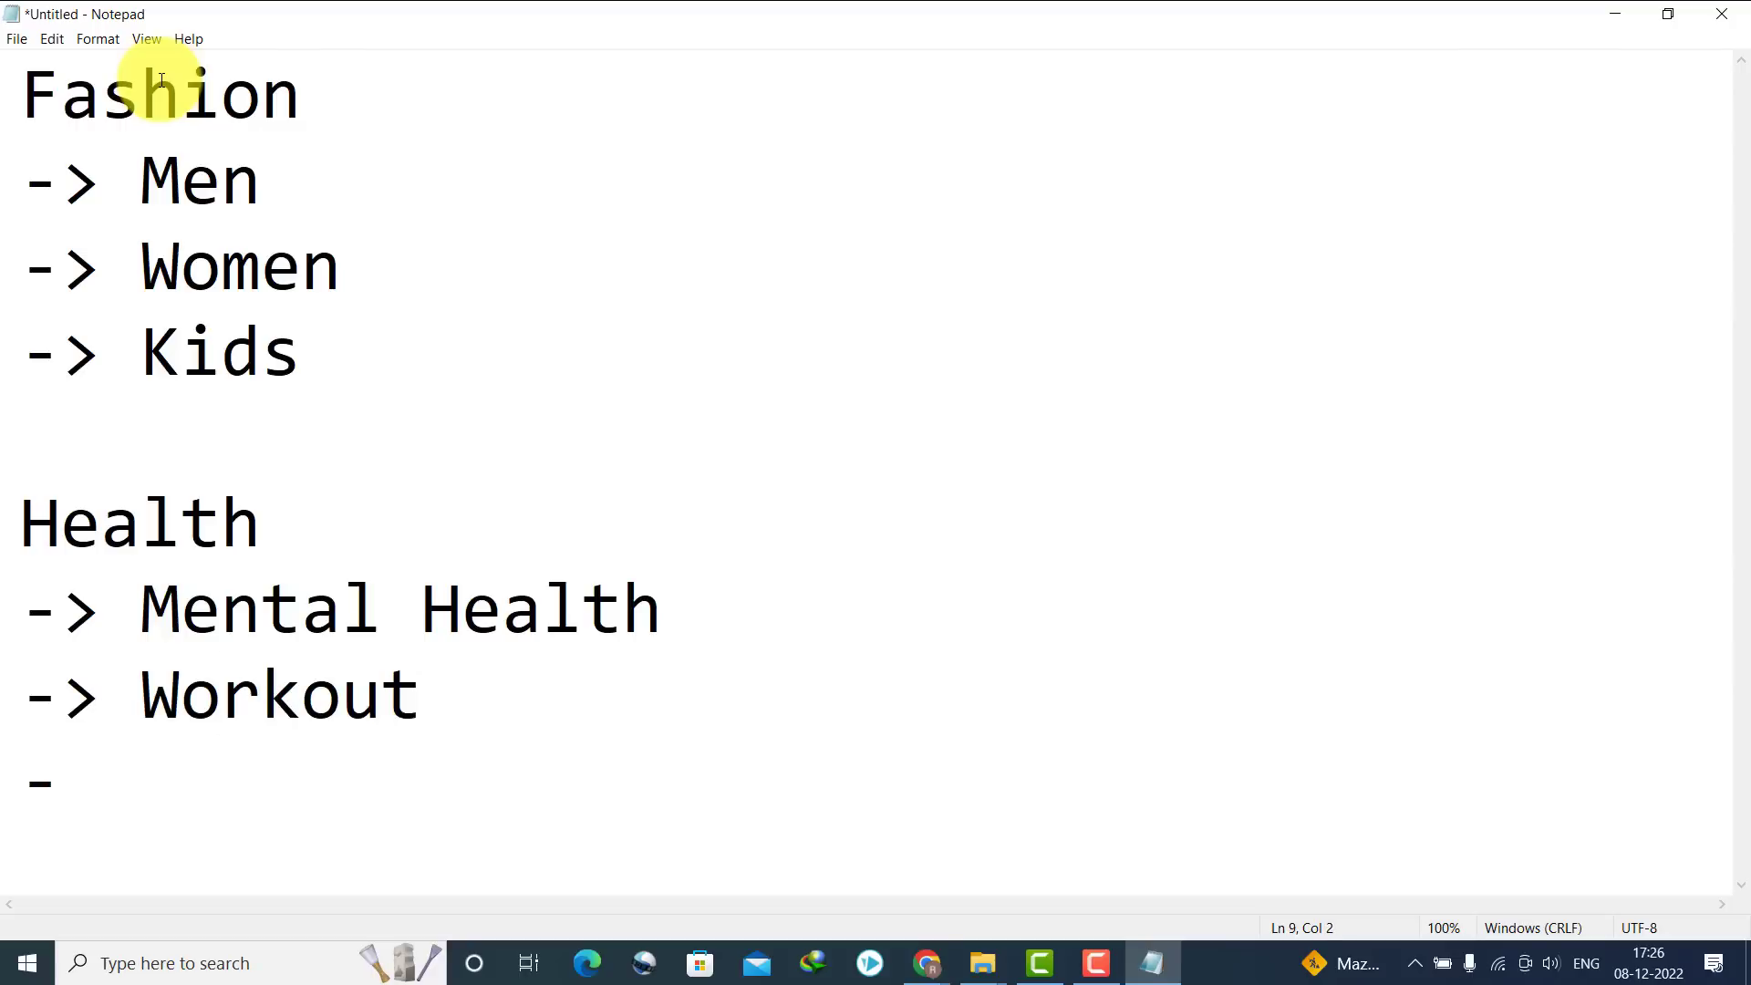
{"action": "type", "text": "cipes"}
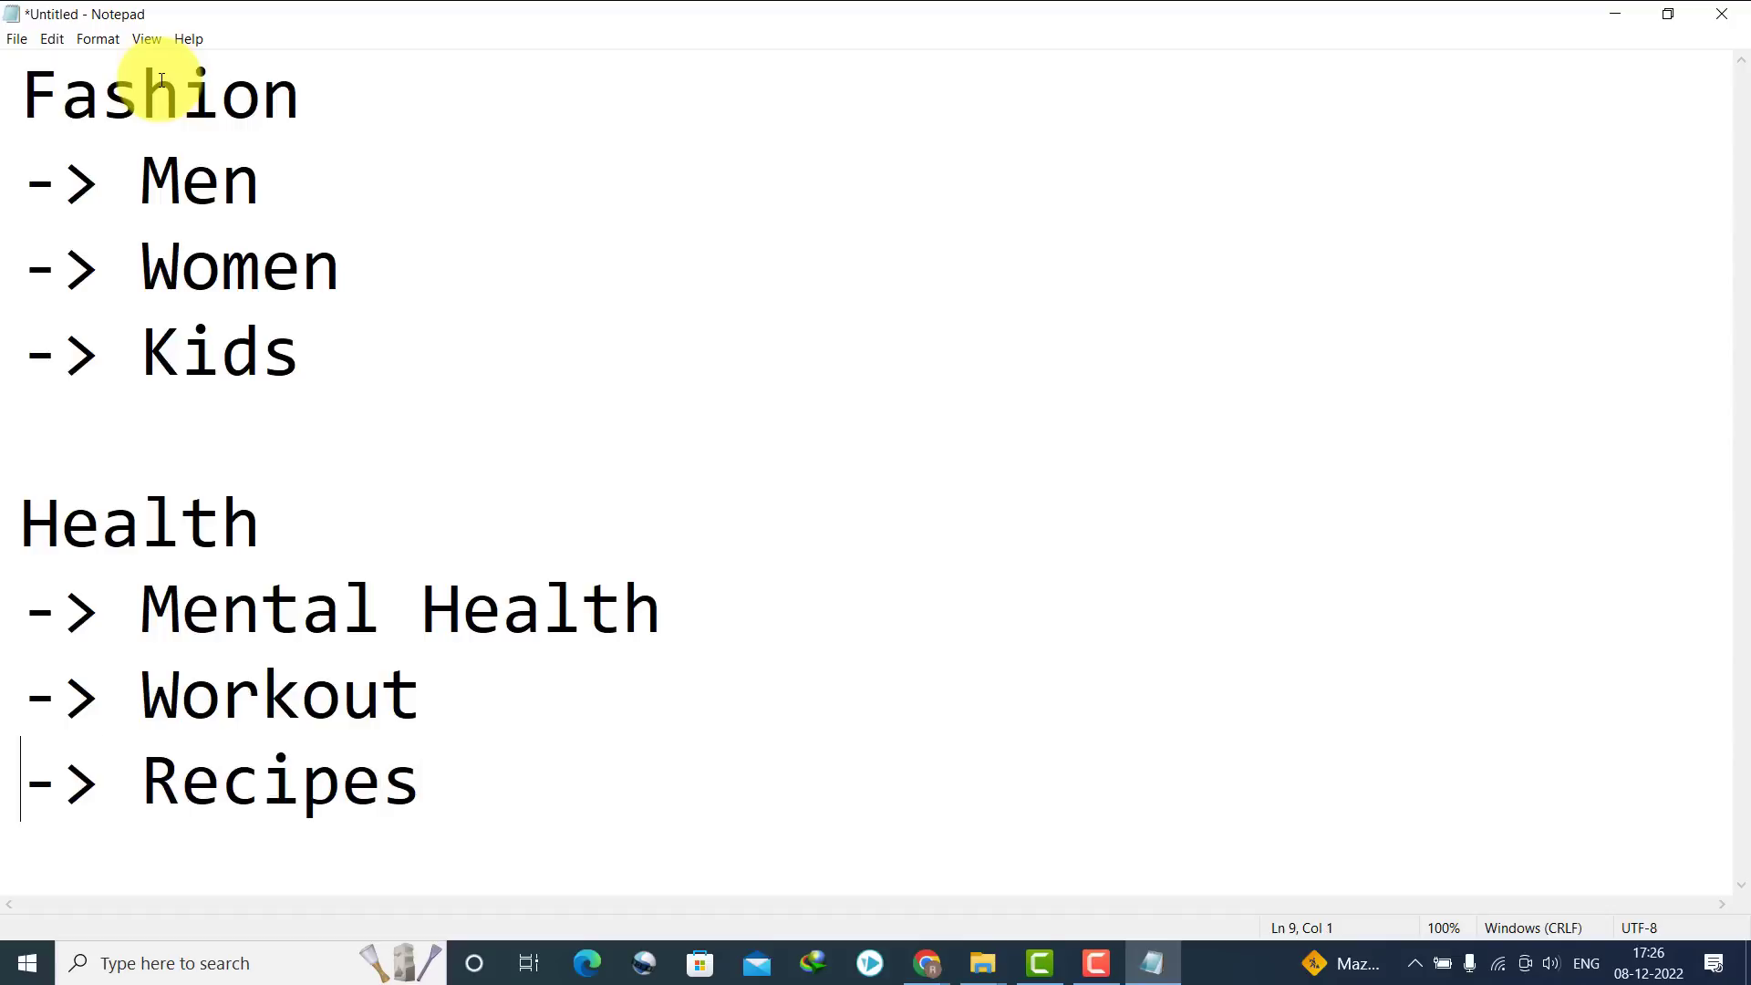
{"action": "type", "text": "Healthy"}
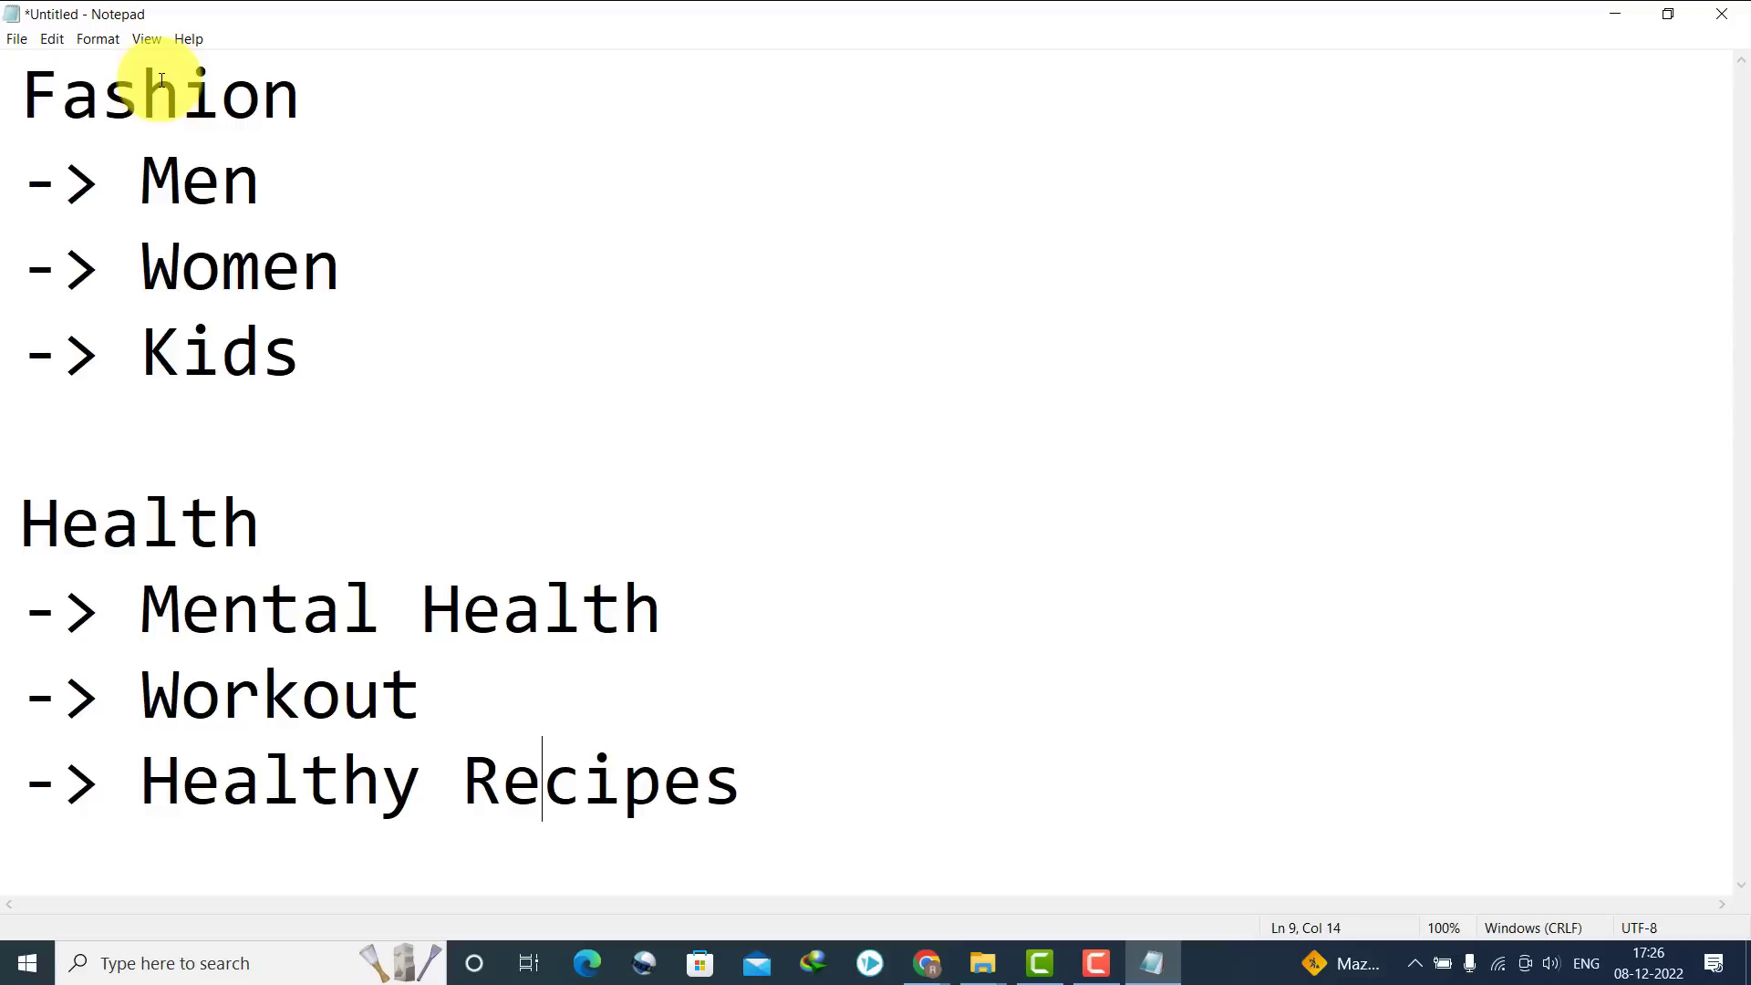
{"action": "key", "text": "Return"}
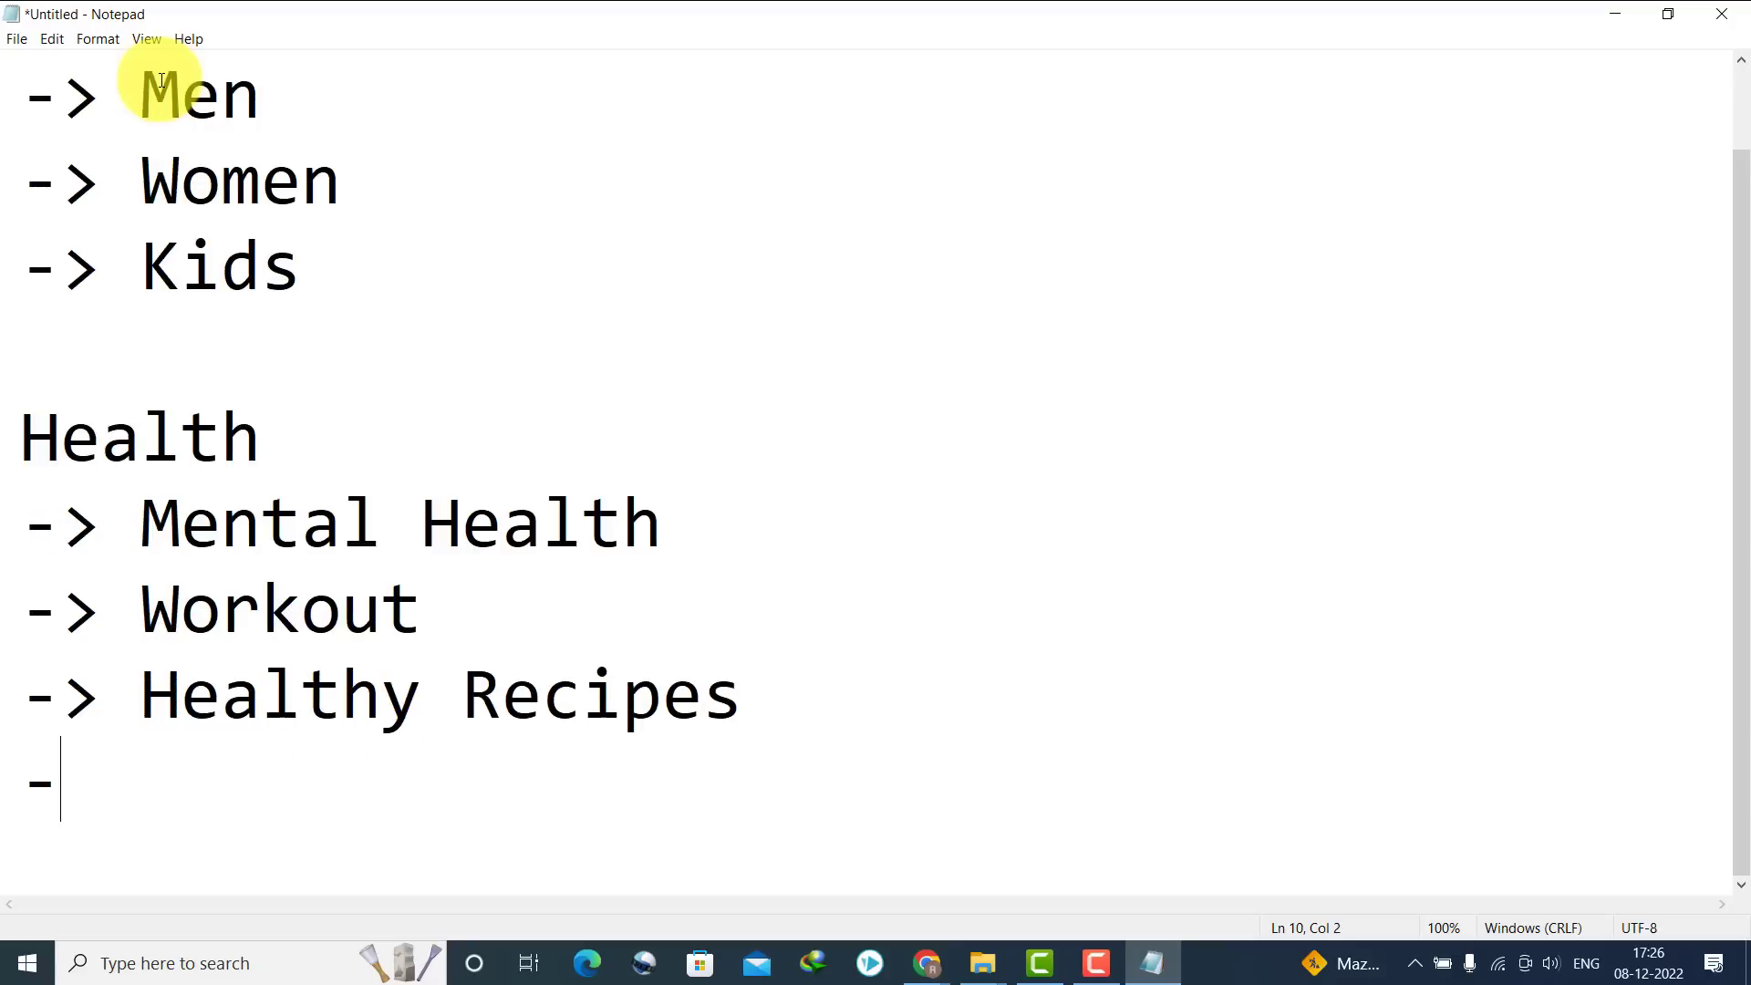
{"action": "type", "text": "-> Yoga"}
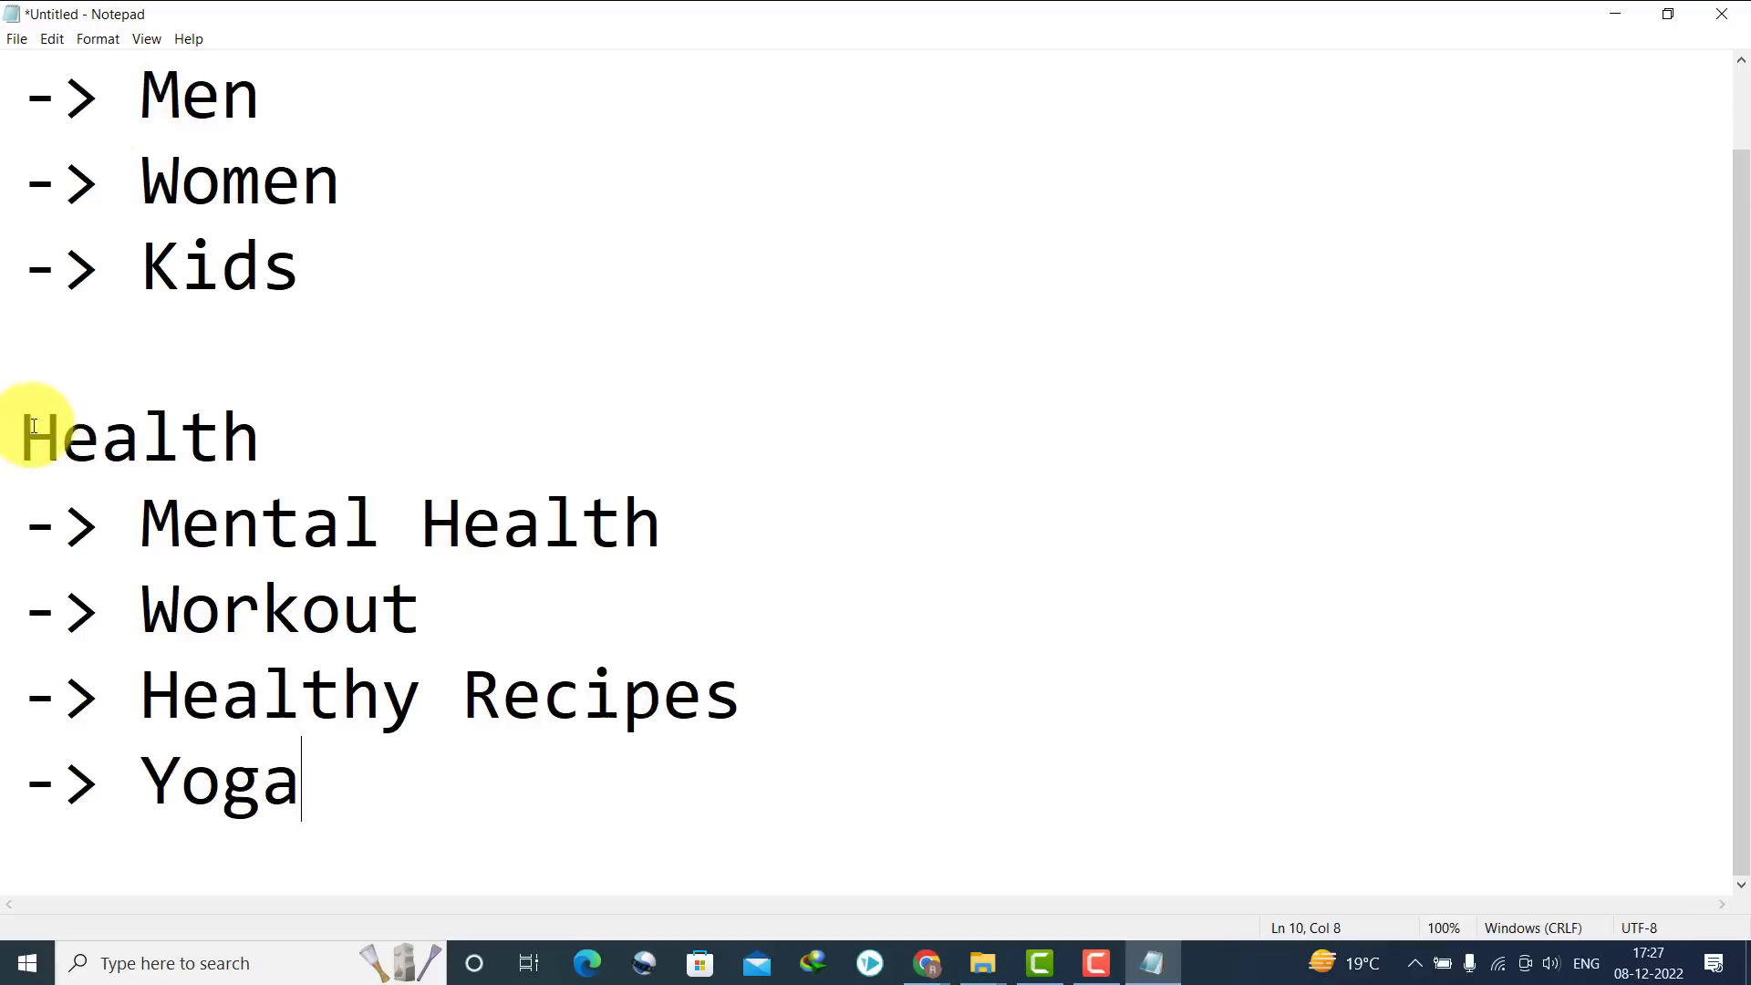
Select the Health heading and its sub-items from Mental Health to Yoga
{"action": "mouse_move", "coordinate": [20, 438]}
{"action": "left_mouse_down"}
{"action": "mouse_move", "coordinate": [226, 460]}
{"action": "mouse_move", "coordinate": [265, 447]}
{"action": "left_mouse_up"}
{"action": "mouse_move", "coordinate": [141, 524]}
{"action": "left_mouse_down"}
{"action": "mouse_move", "coordinate": [332, 735]}
{"action": "mouse_move", "coordinate": [362, 795]}
{"action": "left_mouse_up"}
{"action": "left_click", "coordinate": [903, 446]}
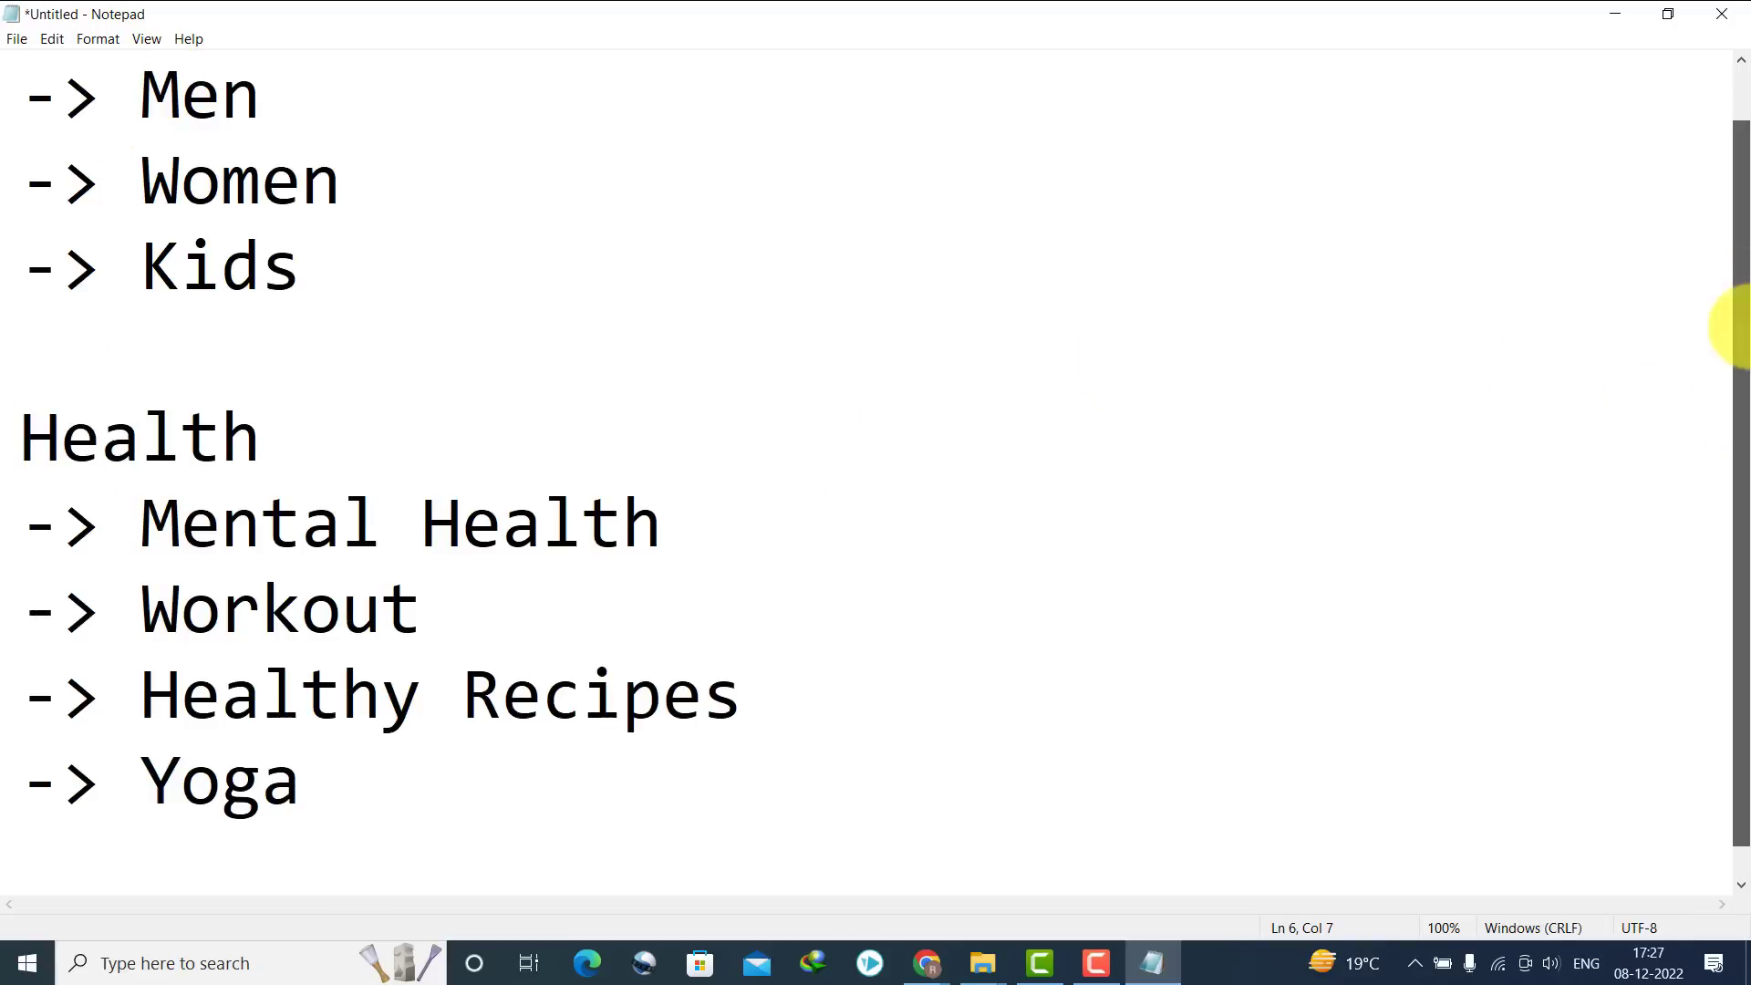
{"action": "left_click_drag", "start_coordinate": [1723, 332], "coordinate": [1639, 147]}
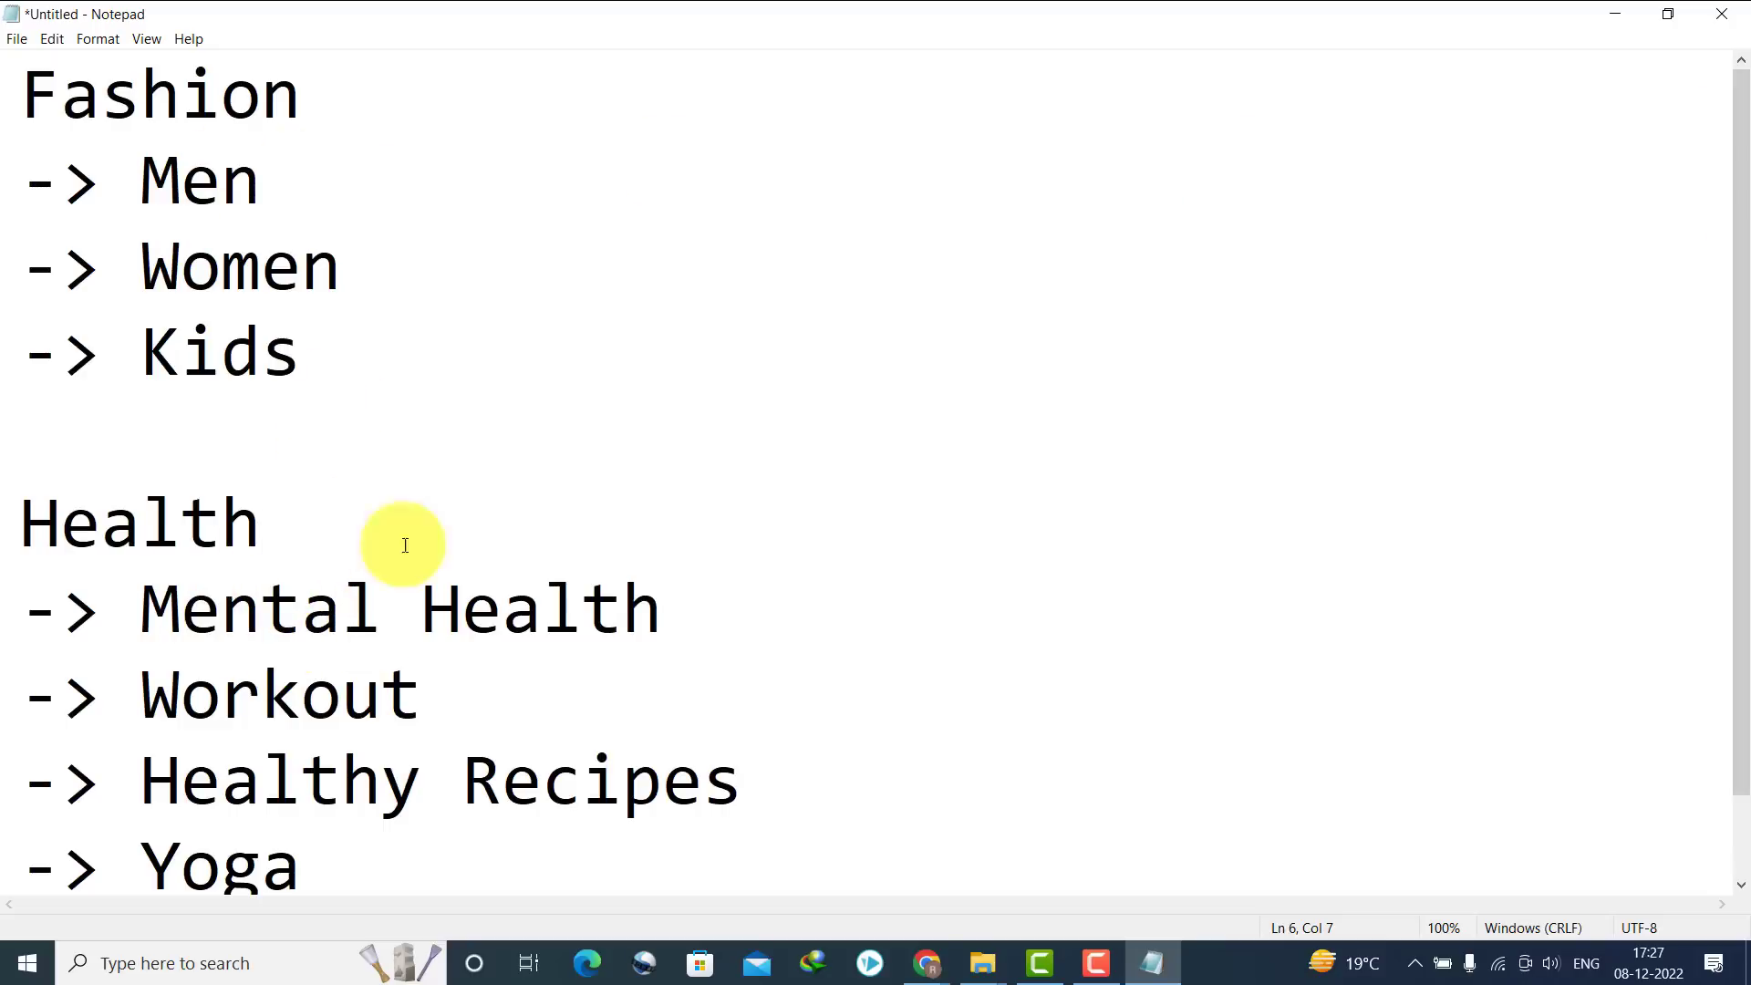
{"action": "left_click_drag", "start_coordinate": [1723, 367], "coordinate": [1724, 449]}
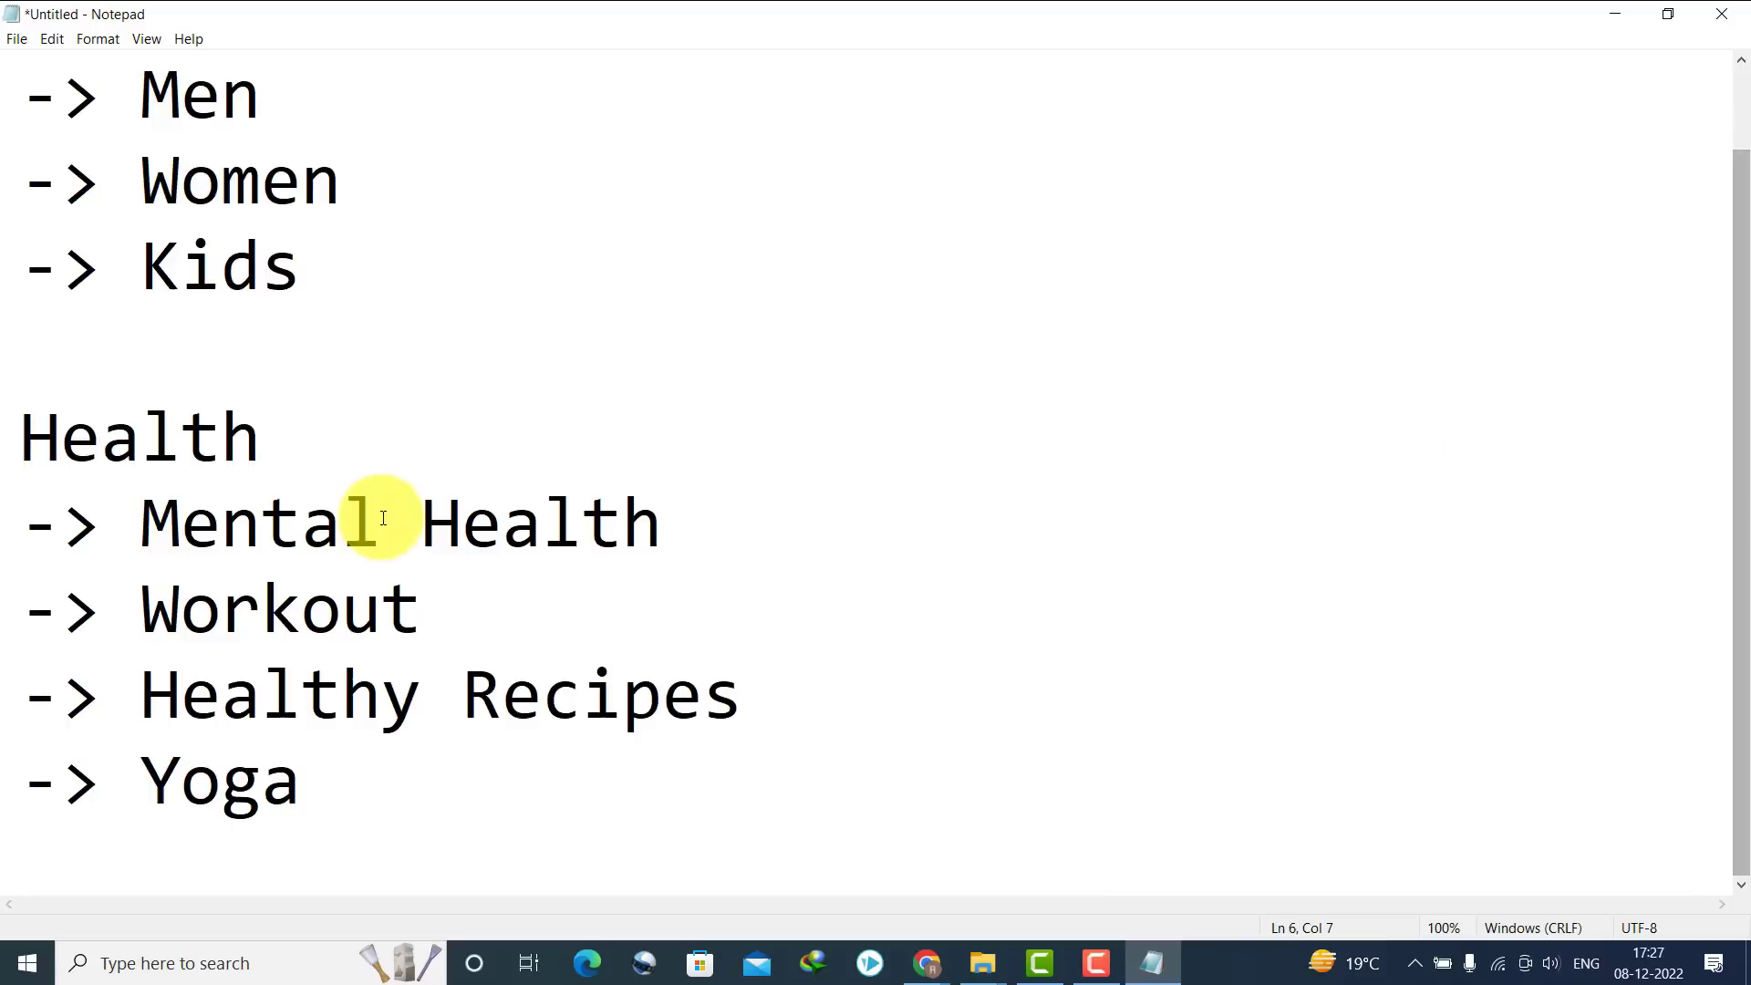
{"action": "left_click_drag", "start_coordinate": [269, 439], "coordinate": [5, 438]}
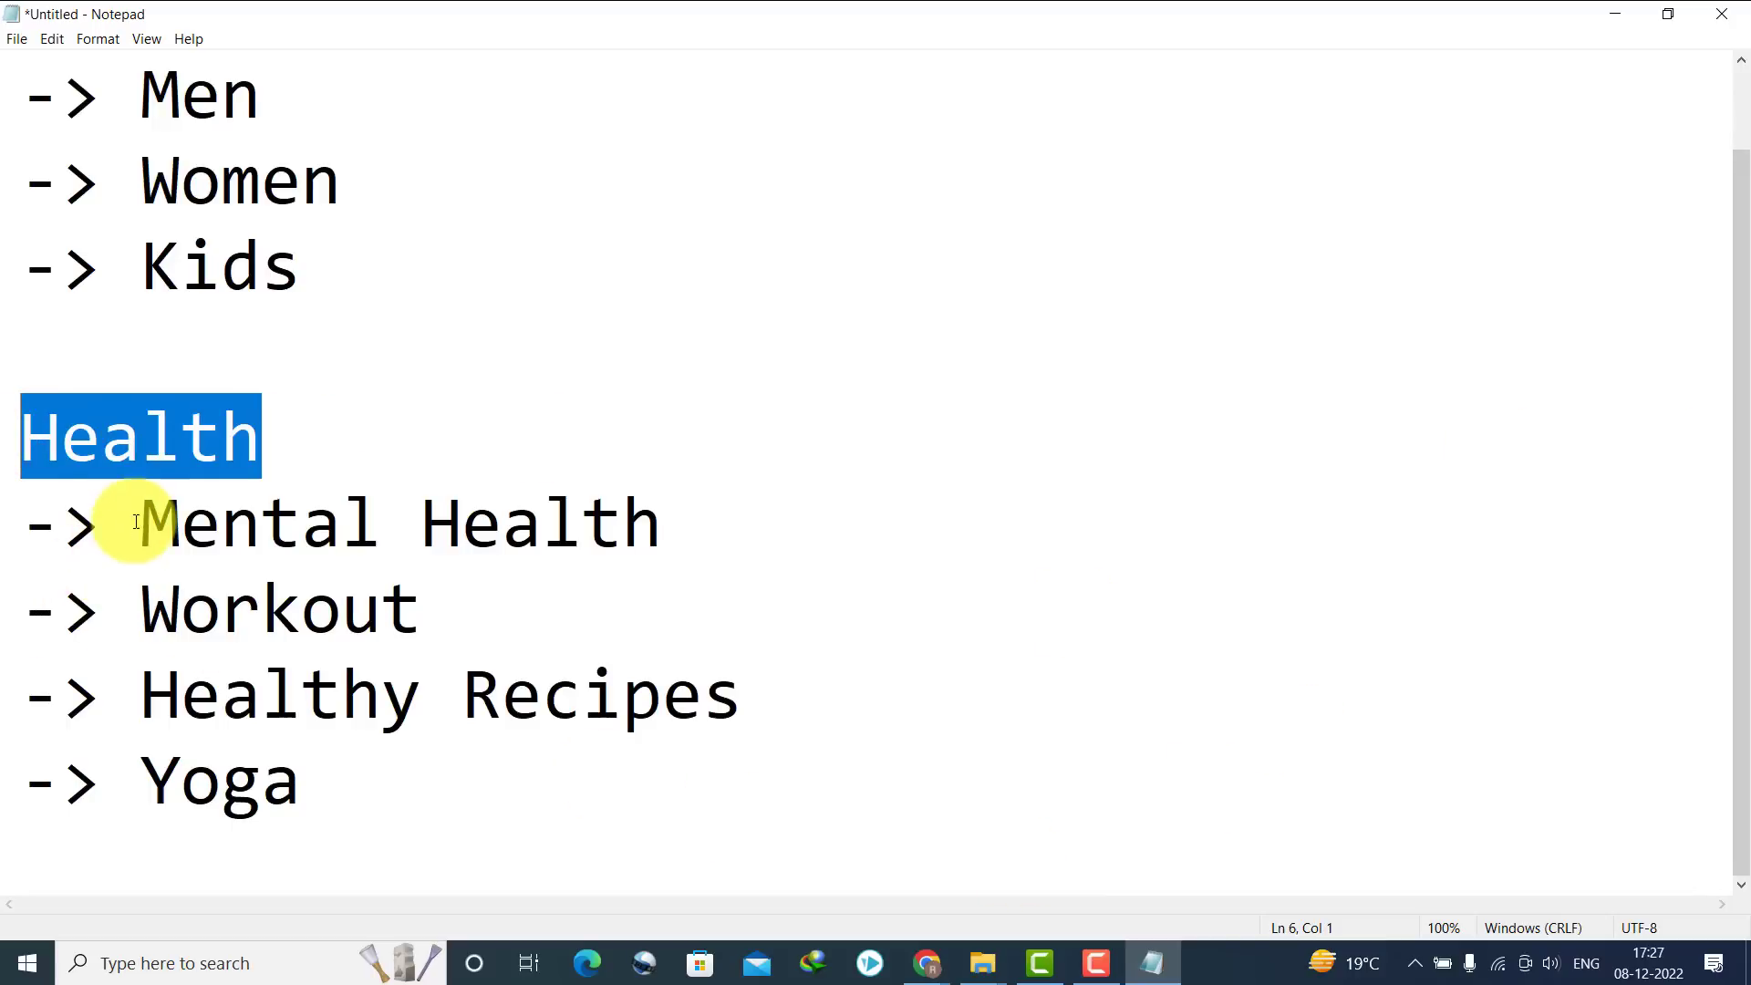
{"action": "left_click_drag", "start_coordinate": [140, 521], "coordinate": [320, 745]}
Bring the Oye Hoye site window forward and close the footer editor and Contact tabs
{"action": "mouse_move", "coordinate": [930, 953]}
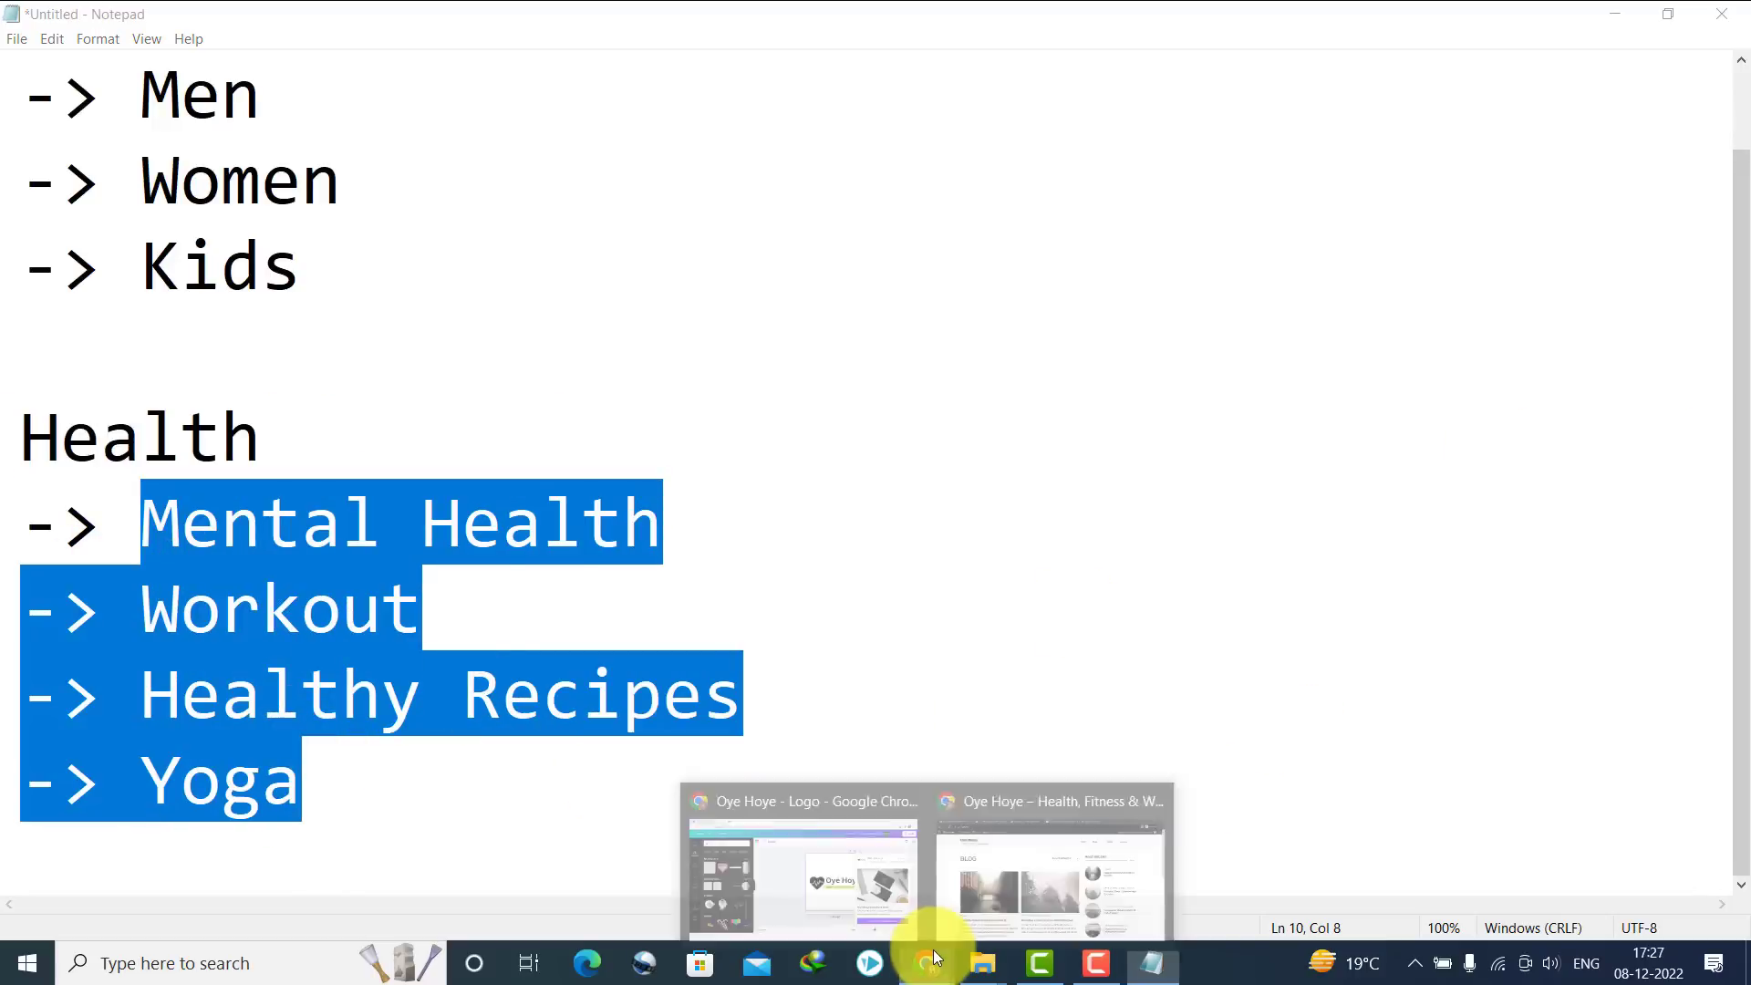
{"action": "left_click", "coordinate": [1012, 875]}
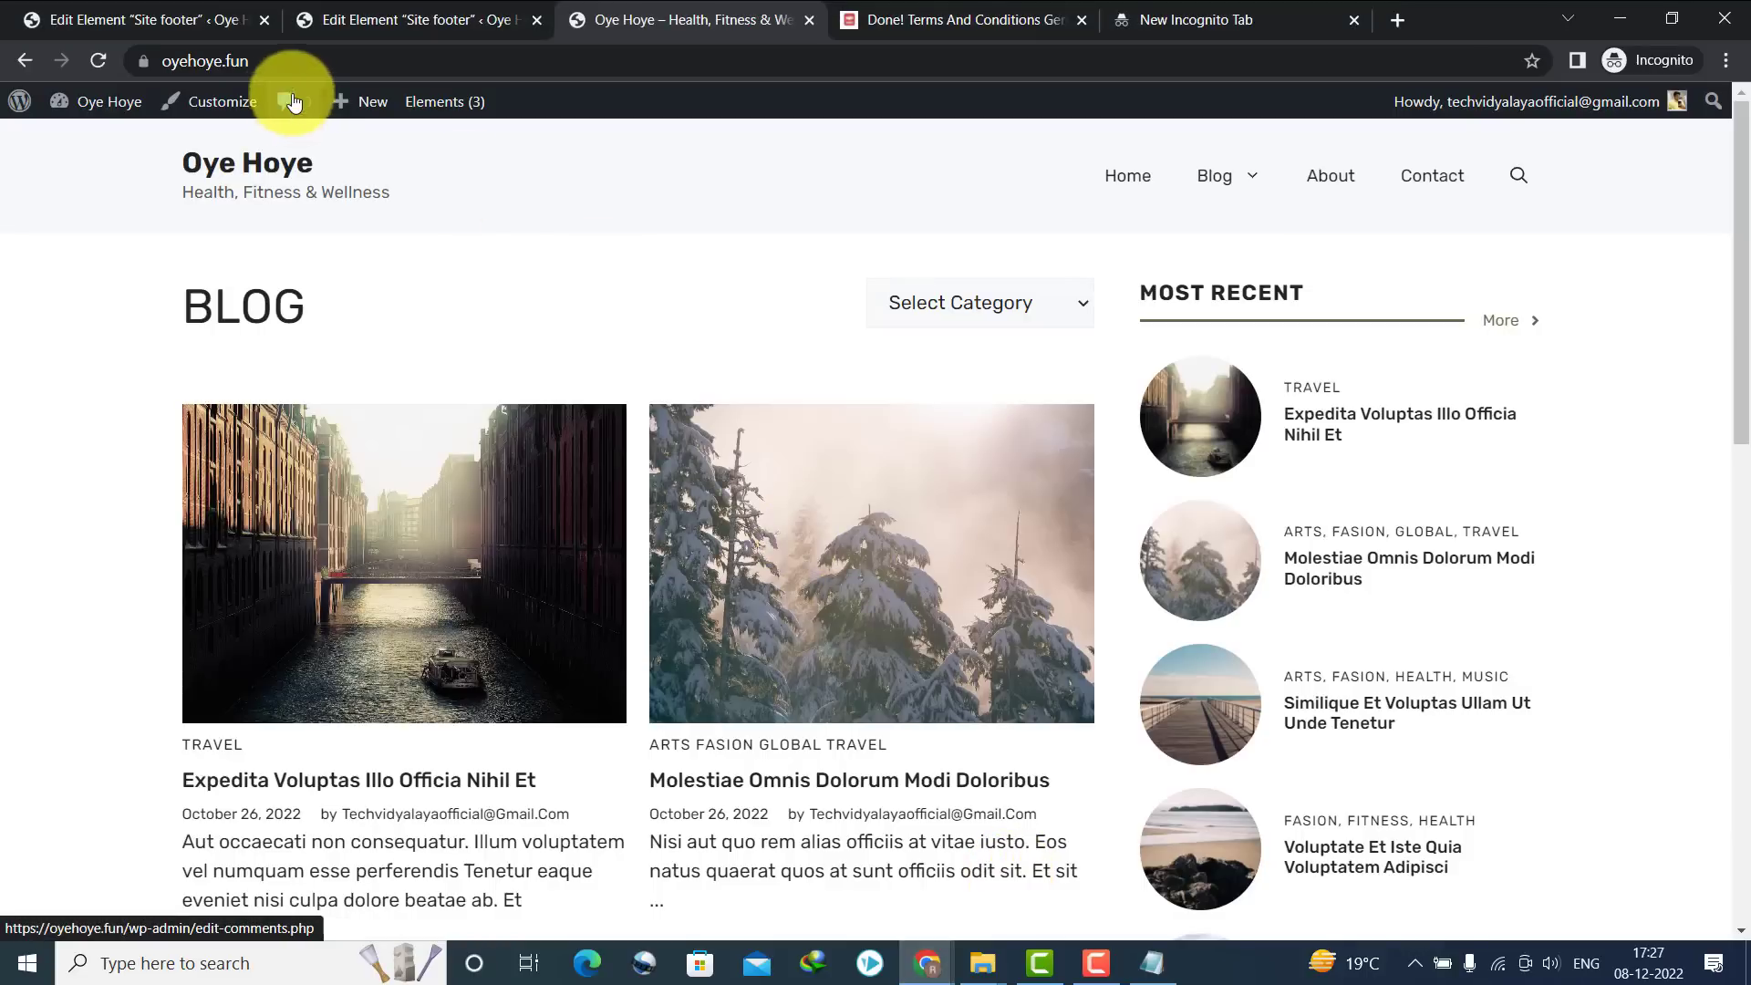
{"action": "left_click", "coordinate": [107, 3]}
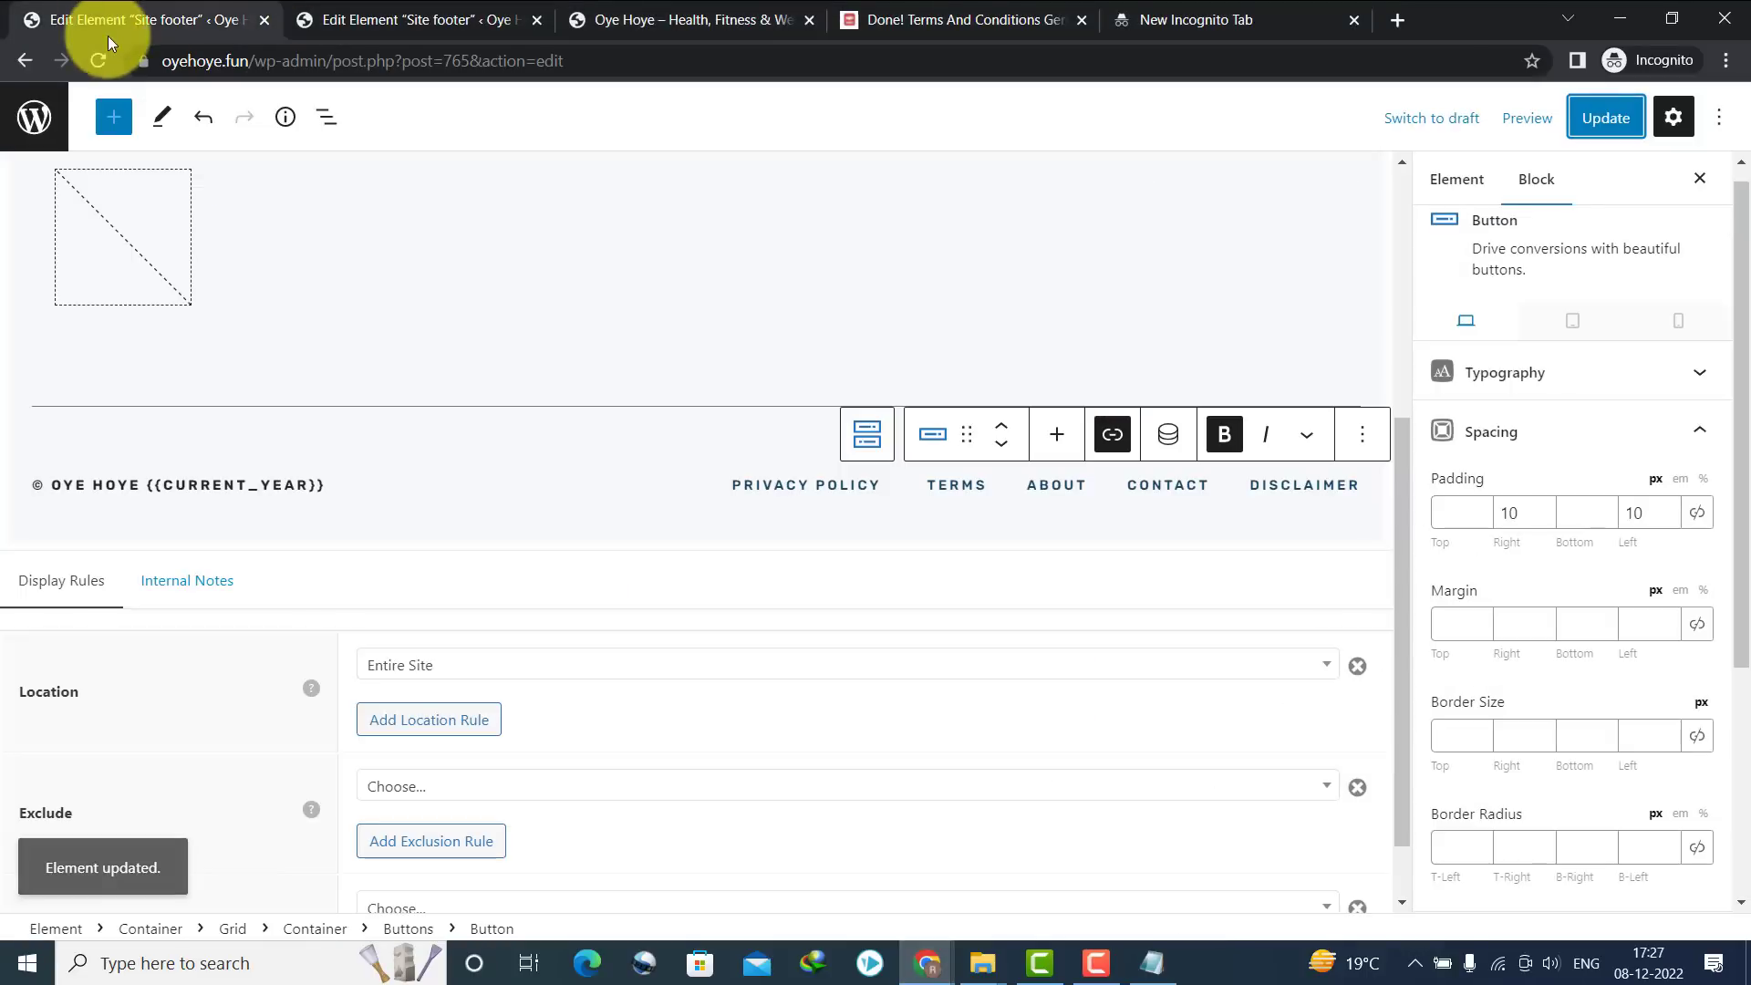
{"action": "left_click", "coordinate": [24, 59]}
{"action": "left_click", "coordinate": [392, 19]}
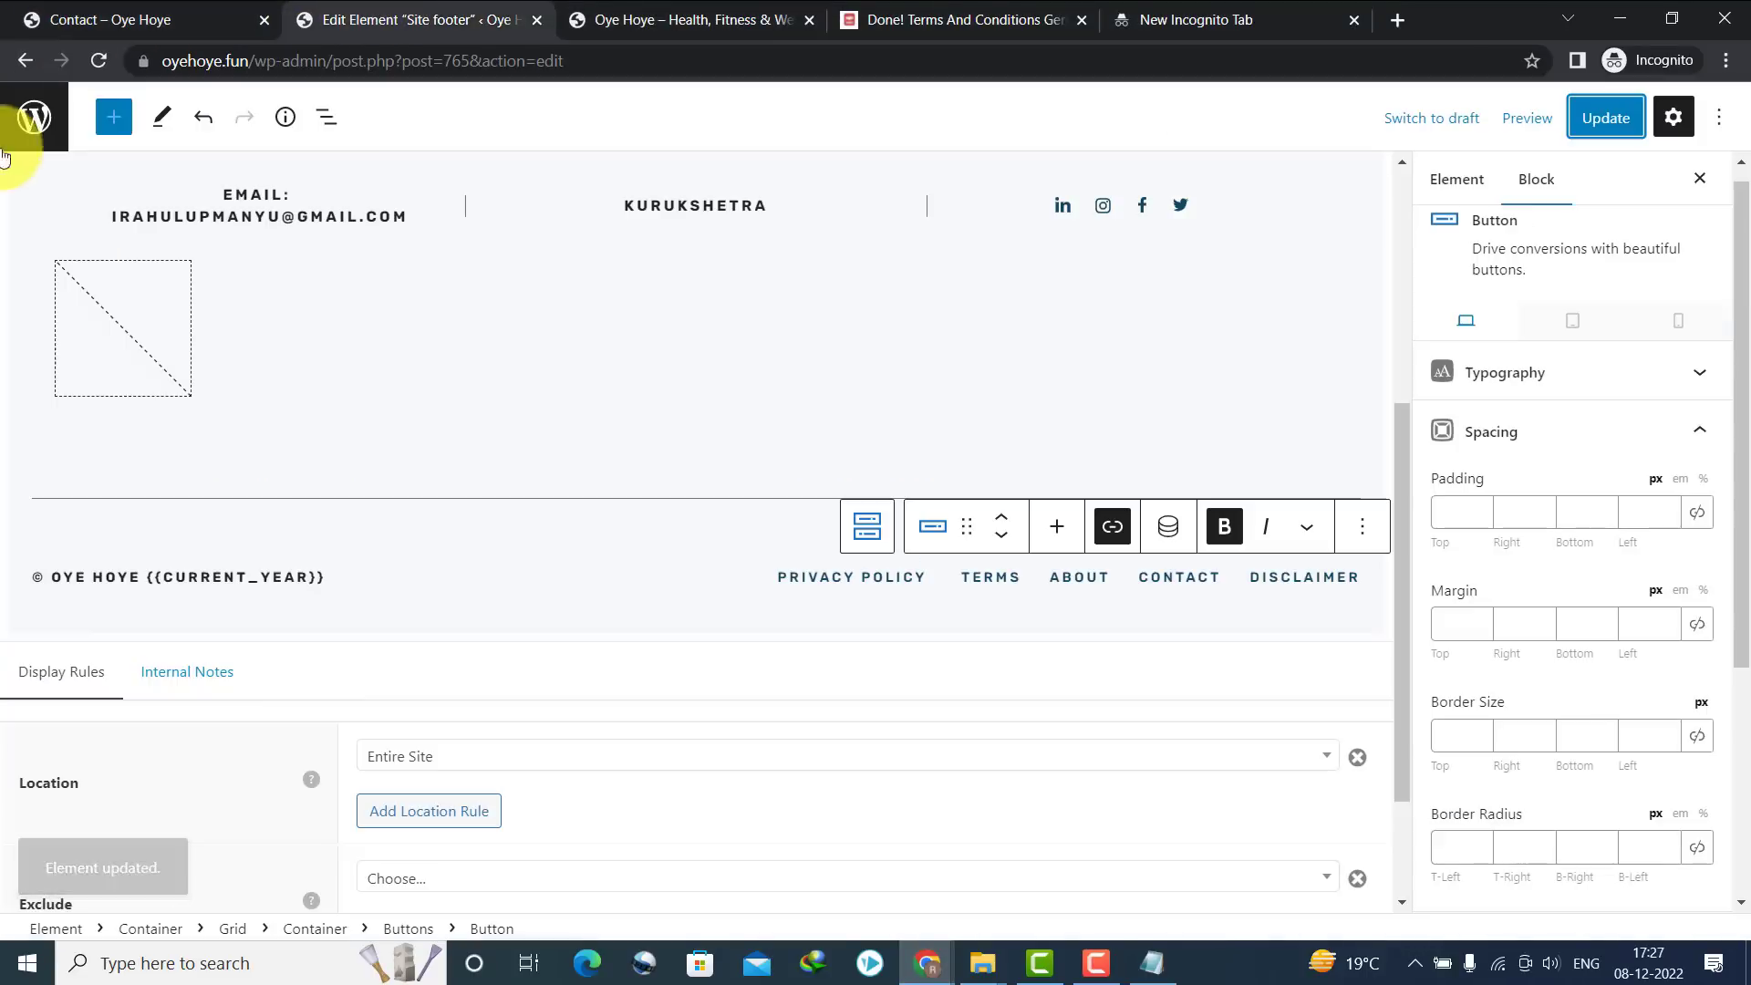
{"action": "left_click", "coordinate": [617, 11]}
{"action": "left_click", "coordinate": [536, 20]}
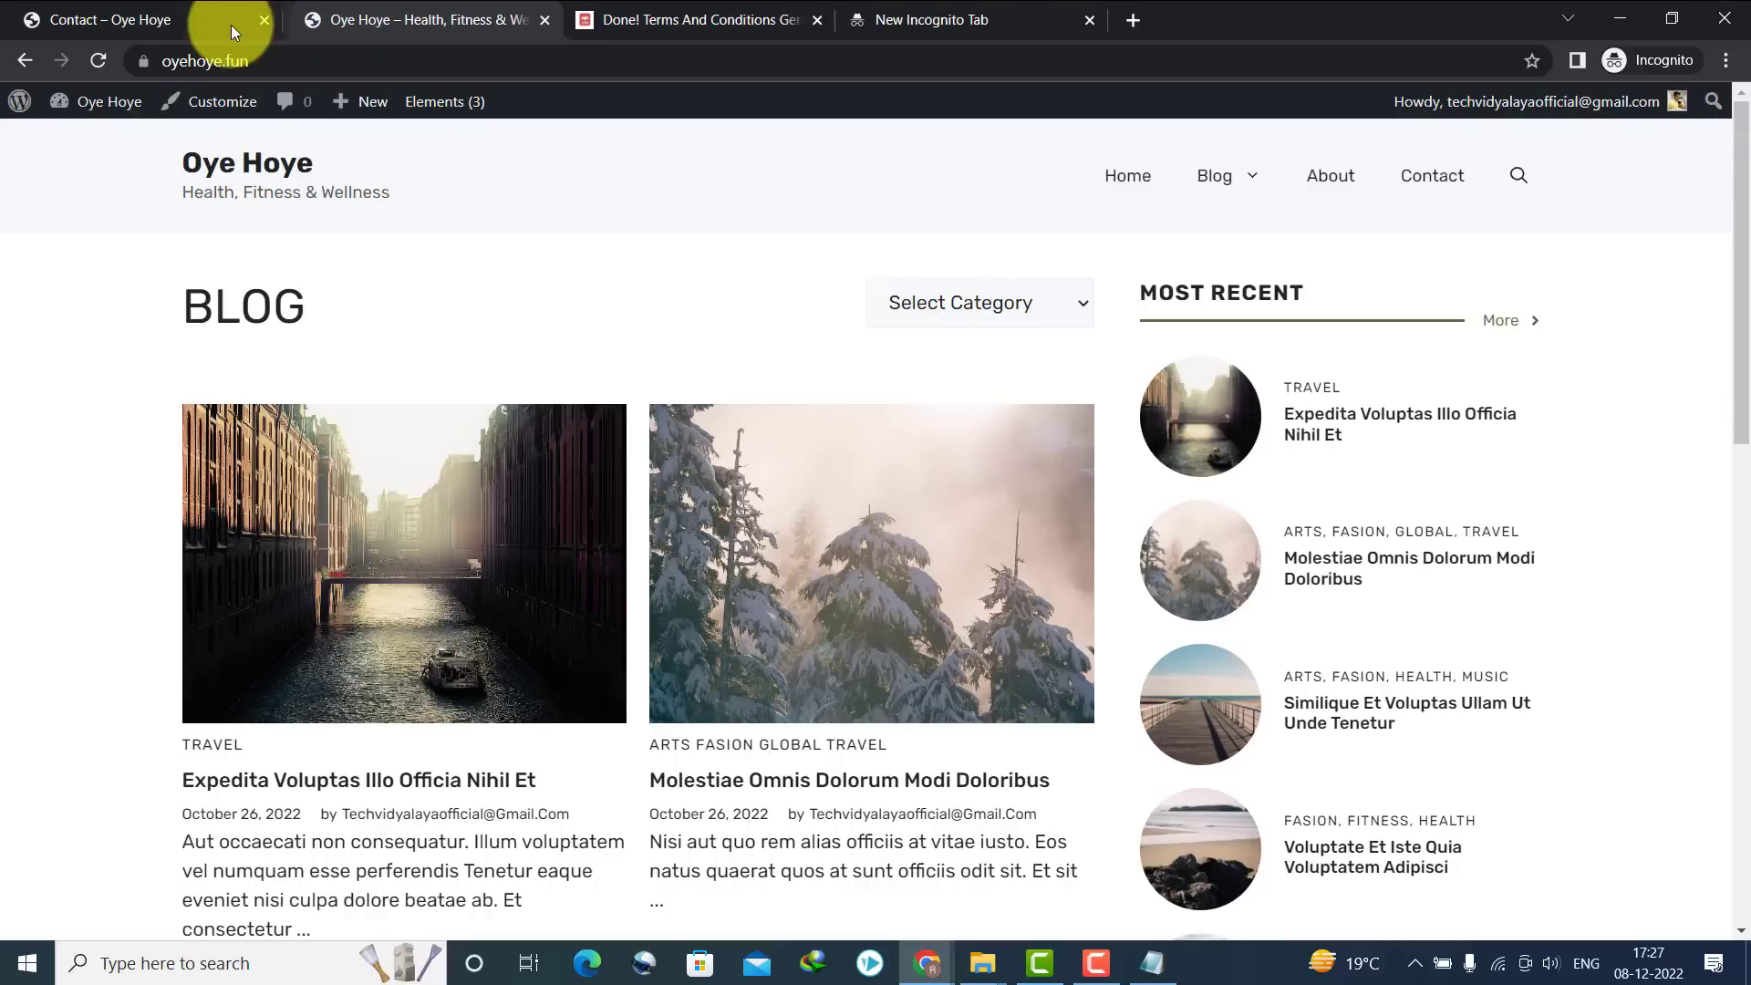
{"action": "left_click", "coordinate": [263, 19]}
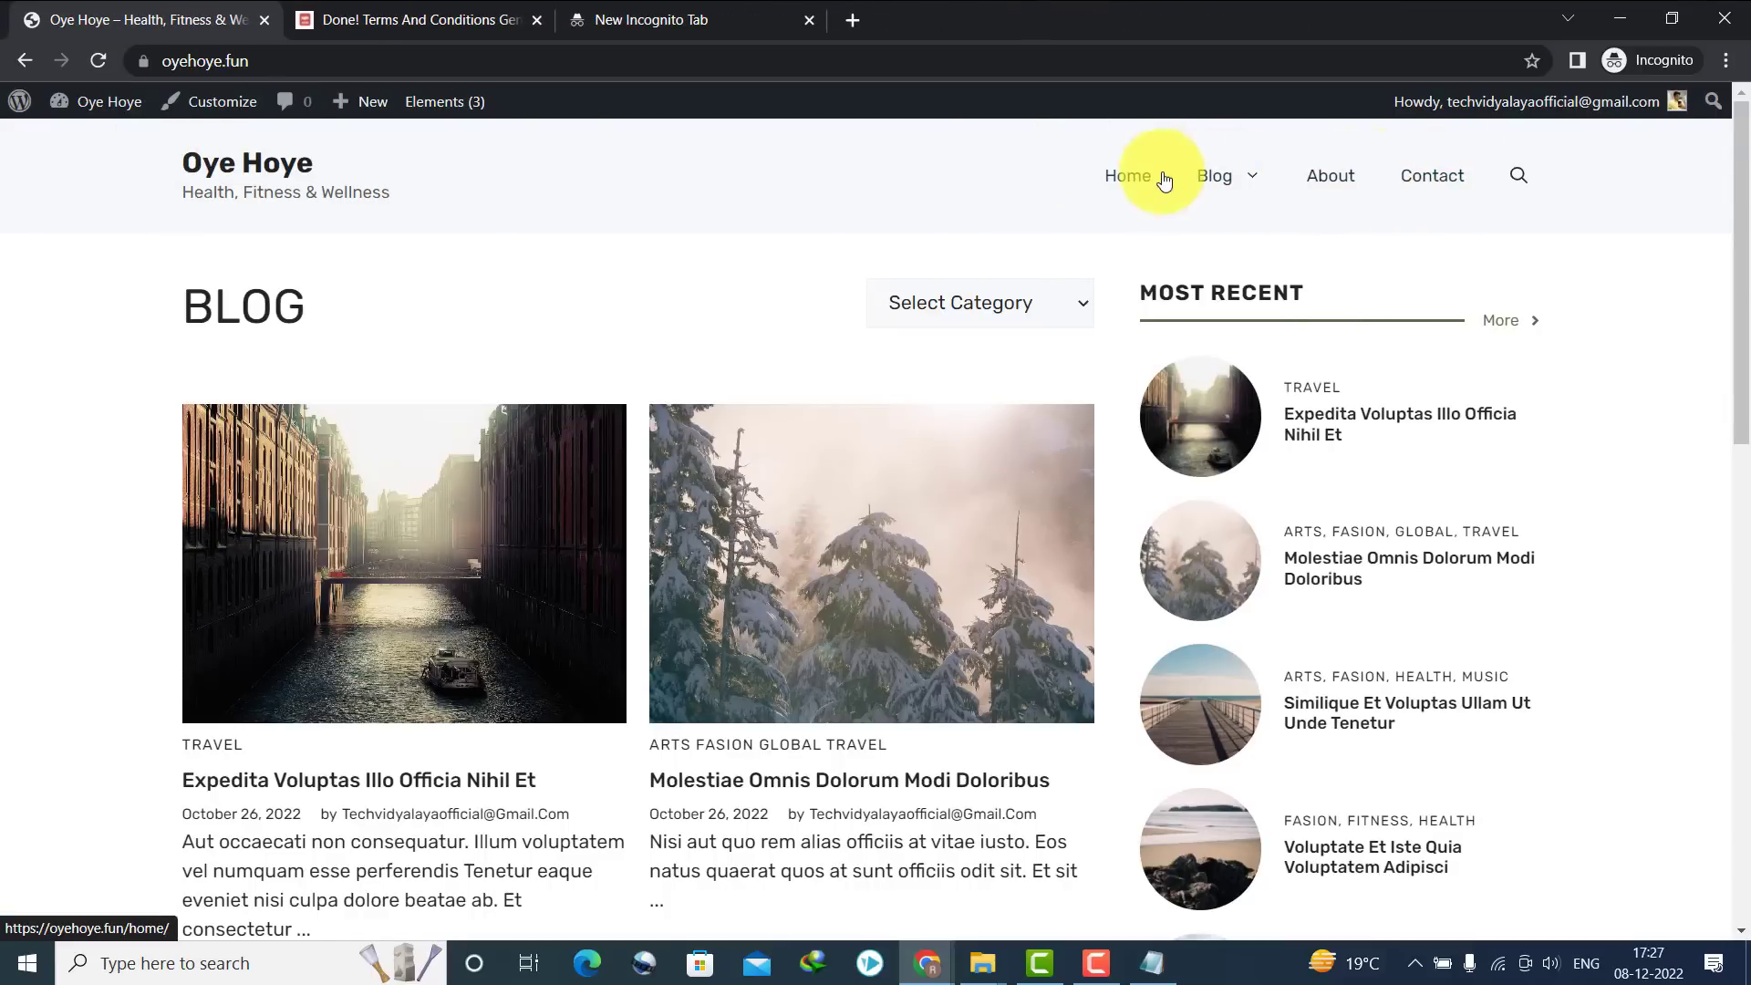
Go to the WordPress dashboard's Posts > Categories page
{"action": "left_click", "coordinate": [222, 101]}
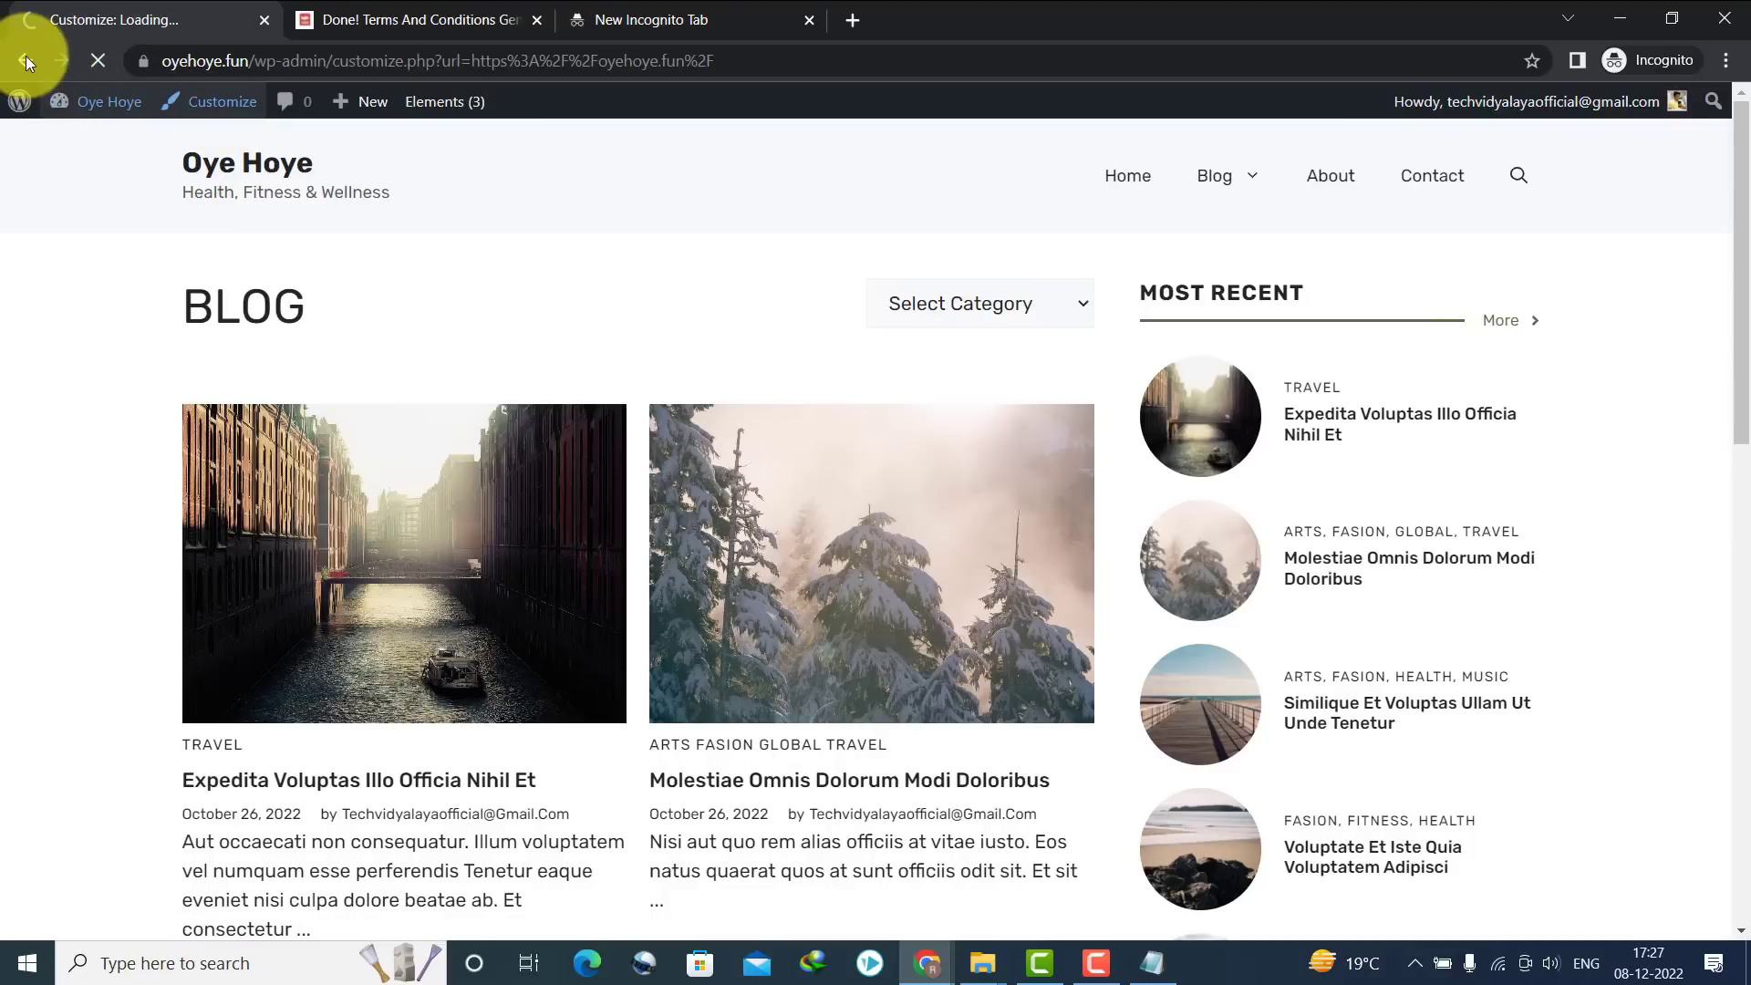
{"action": "left_click", "coordinate": [26, 60]}
{"action": "mouse_move", "coordinate": [79, 91]}
{"action": "left_click", "coordinate": [86, 143]}
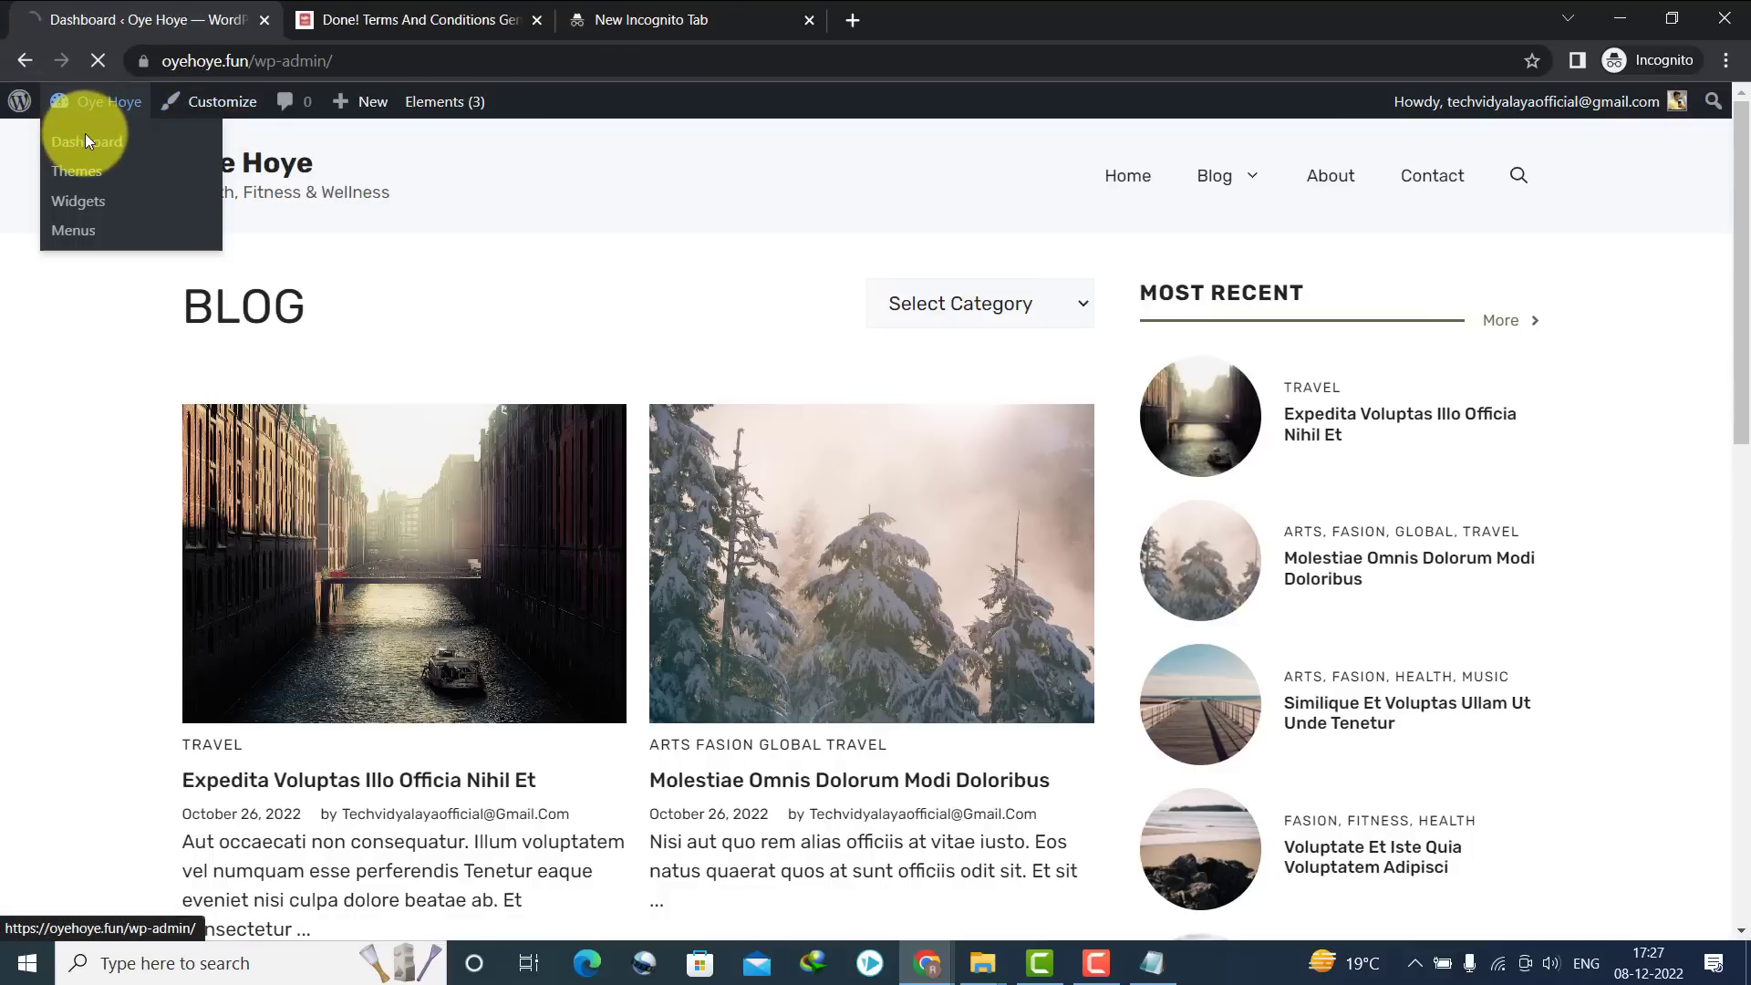
{"action": "mouse_move", "coordinate": [82, 497]}
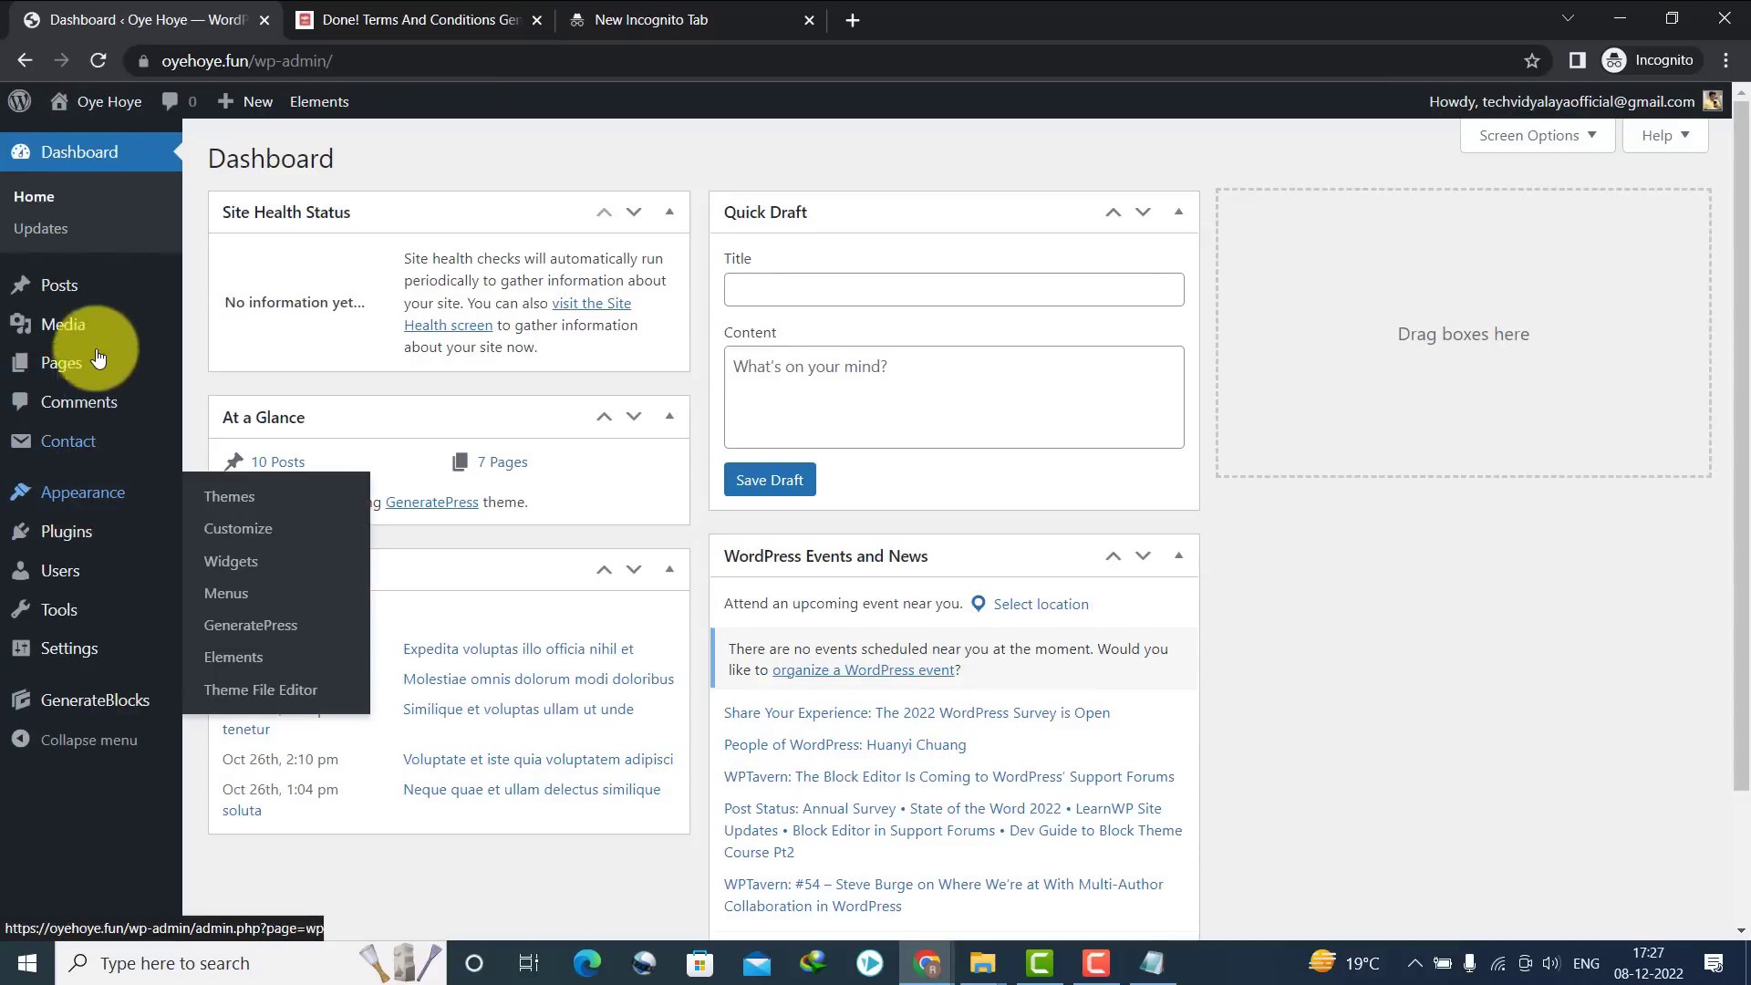
{"action": "mouse_move", "coordinate": [69, 285]}
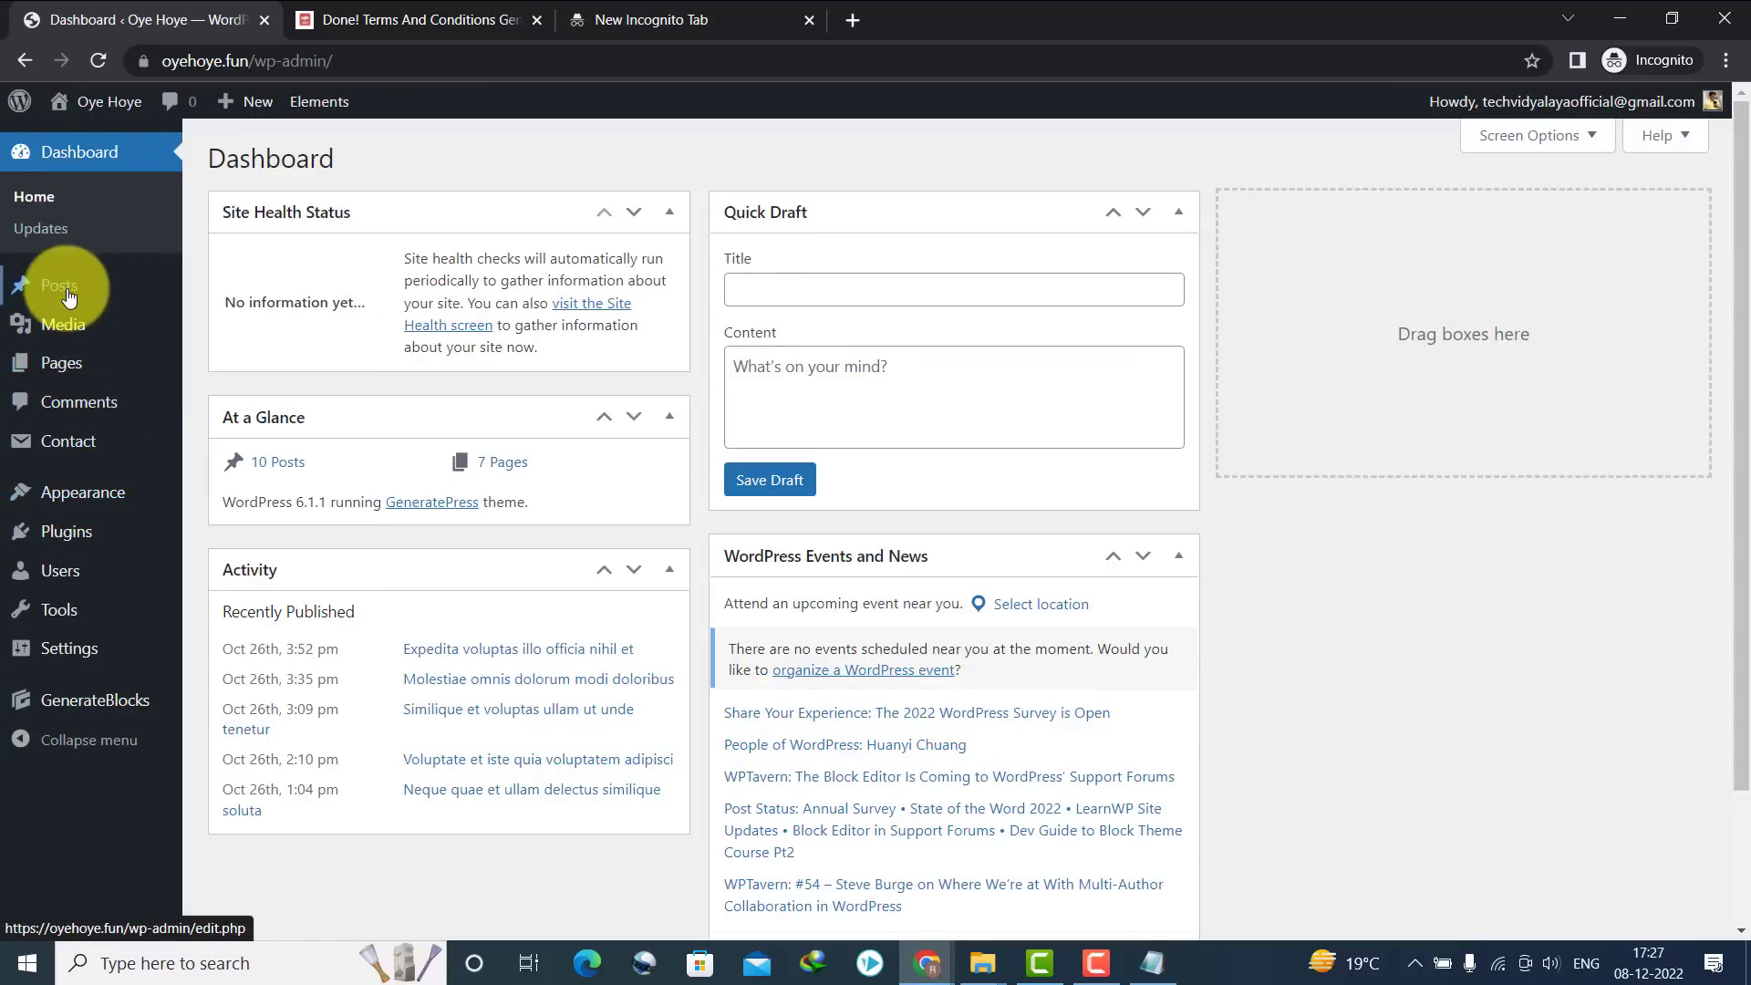
{"action": "left_click", "coordinate": [219, 352]}
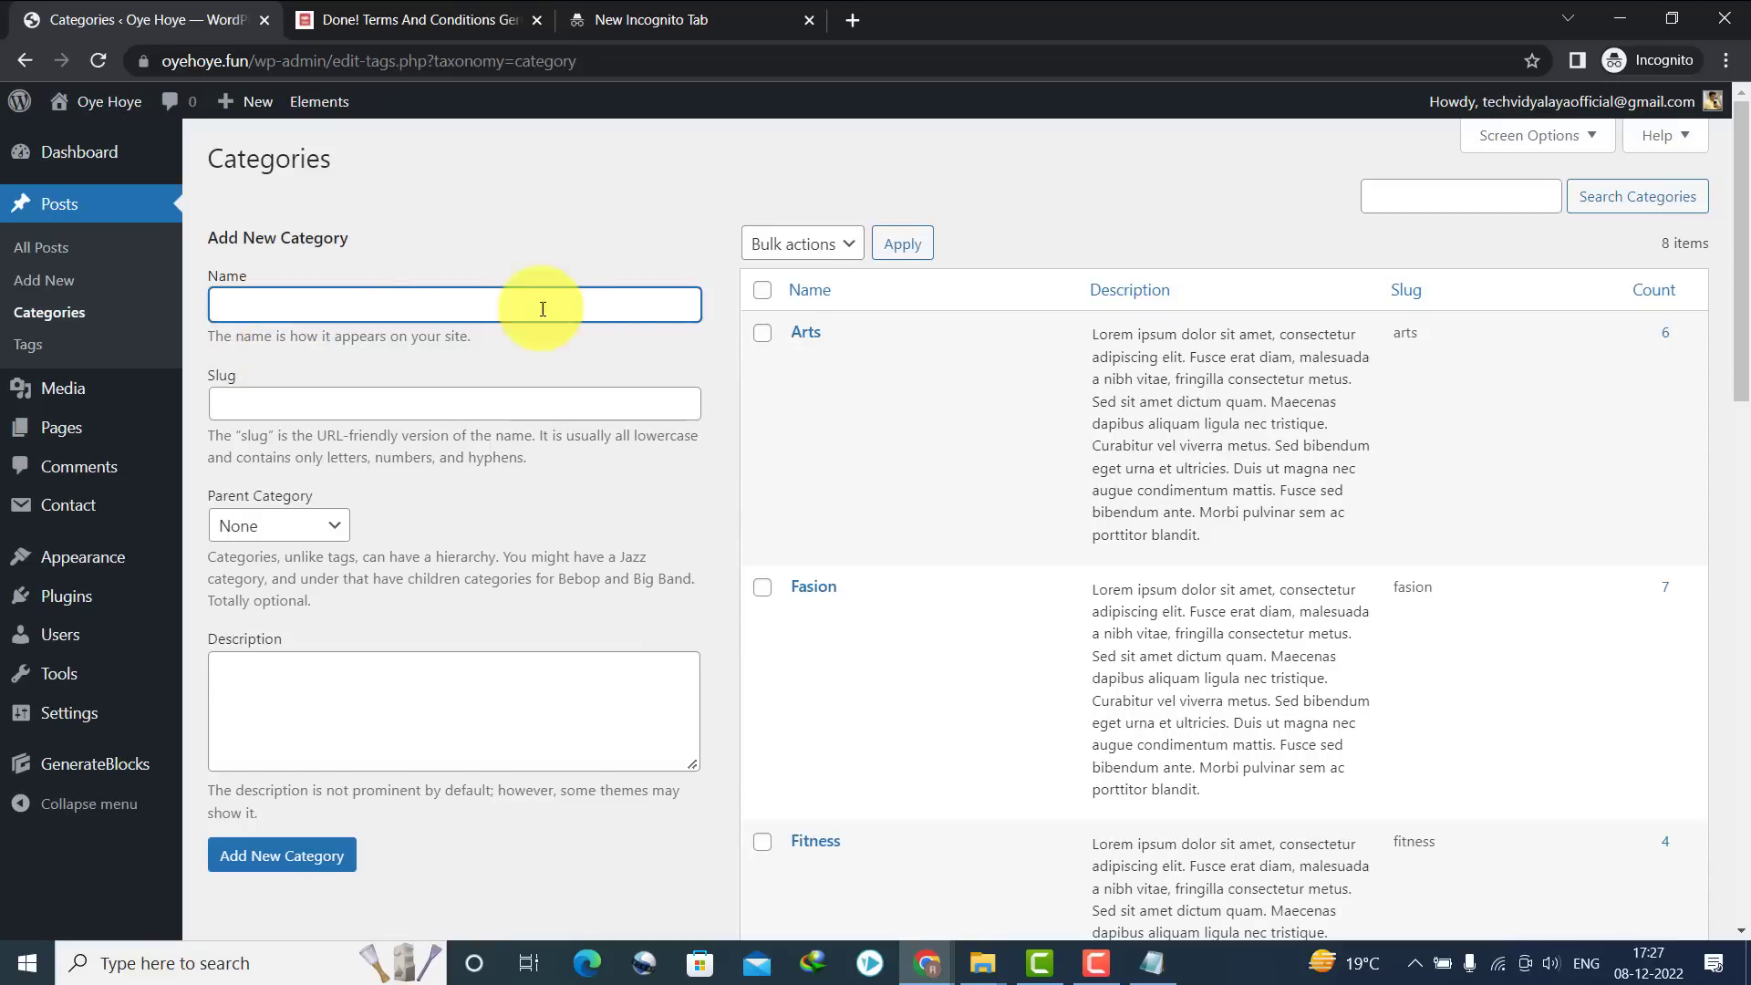
Select all existing categories and bulk-delete them
{"action": "mouse_move", "coordinate": [1741, 345]}
{"action": "left_mouse_down"}
{"action": "mouse_move", "coordinate": [1739, 921]}
{"action": "mouse_move", "coordinate": [1741, 136]}
{"action": "left_mouse_up"}
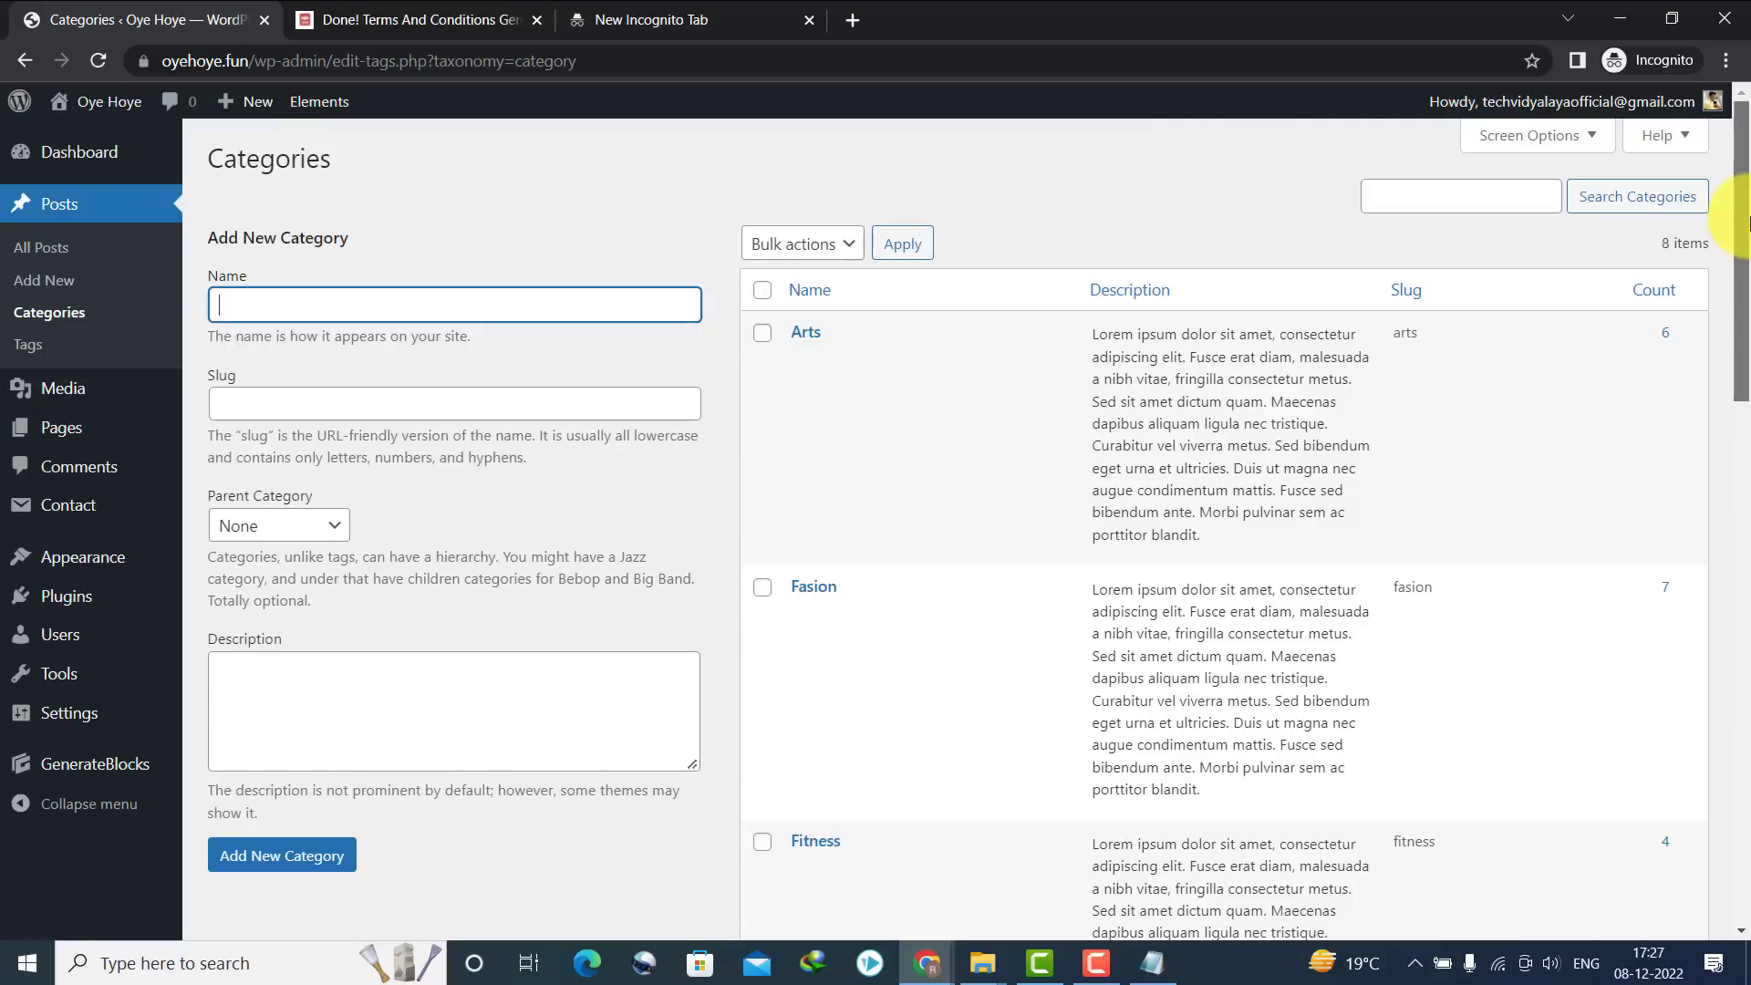
{"action": "left_click", "coordinate": [764, 289]}
{"action": "left_click", "coordinate": [790, 250]}
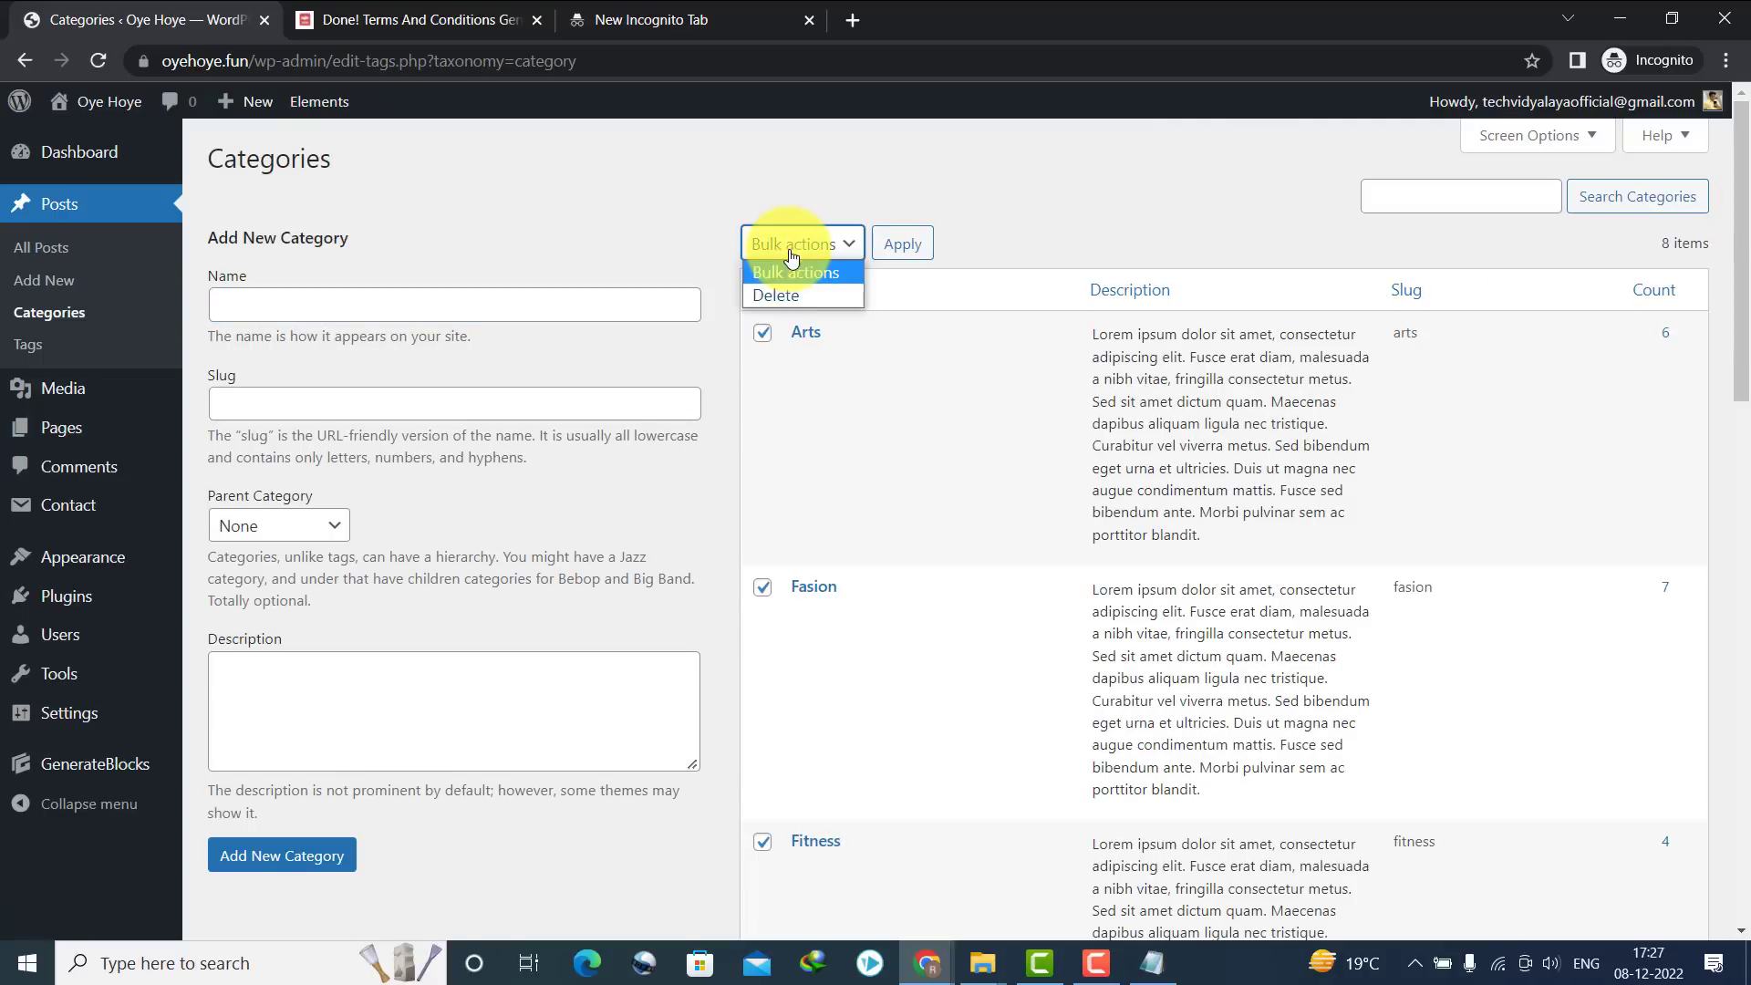
{"action": "left_click", "coordinate": [780, 294]}
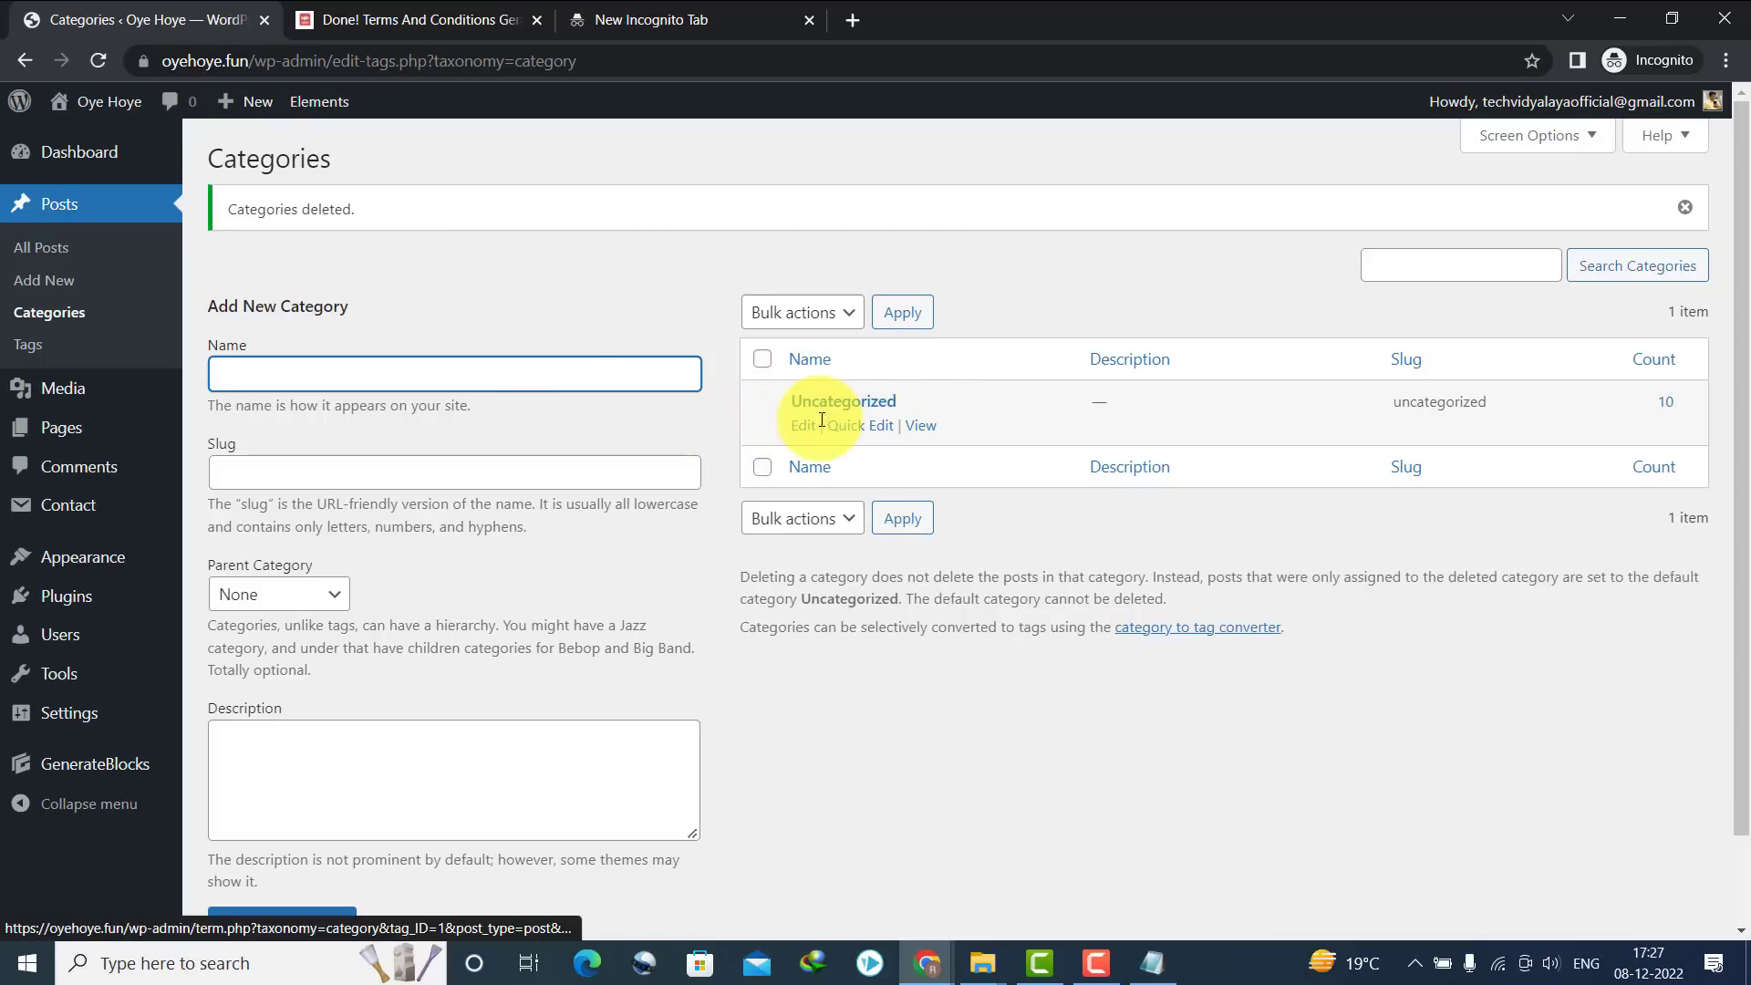
Rename the Uncategorized category to Yoga with slug yoga and update it
{"action": "left_click", "coordinate": [802, 425]}
{"action": "double_click", "coordinate": [566, 227]}
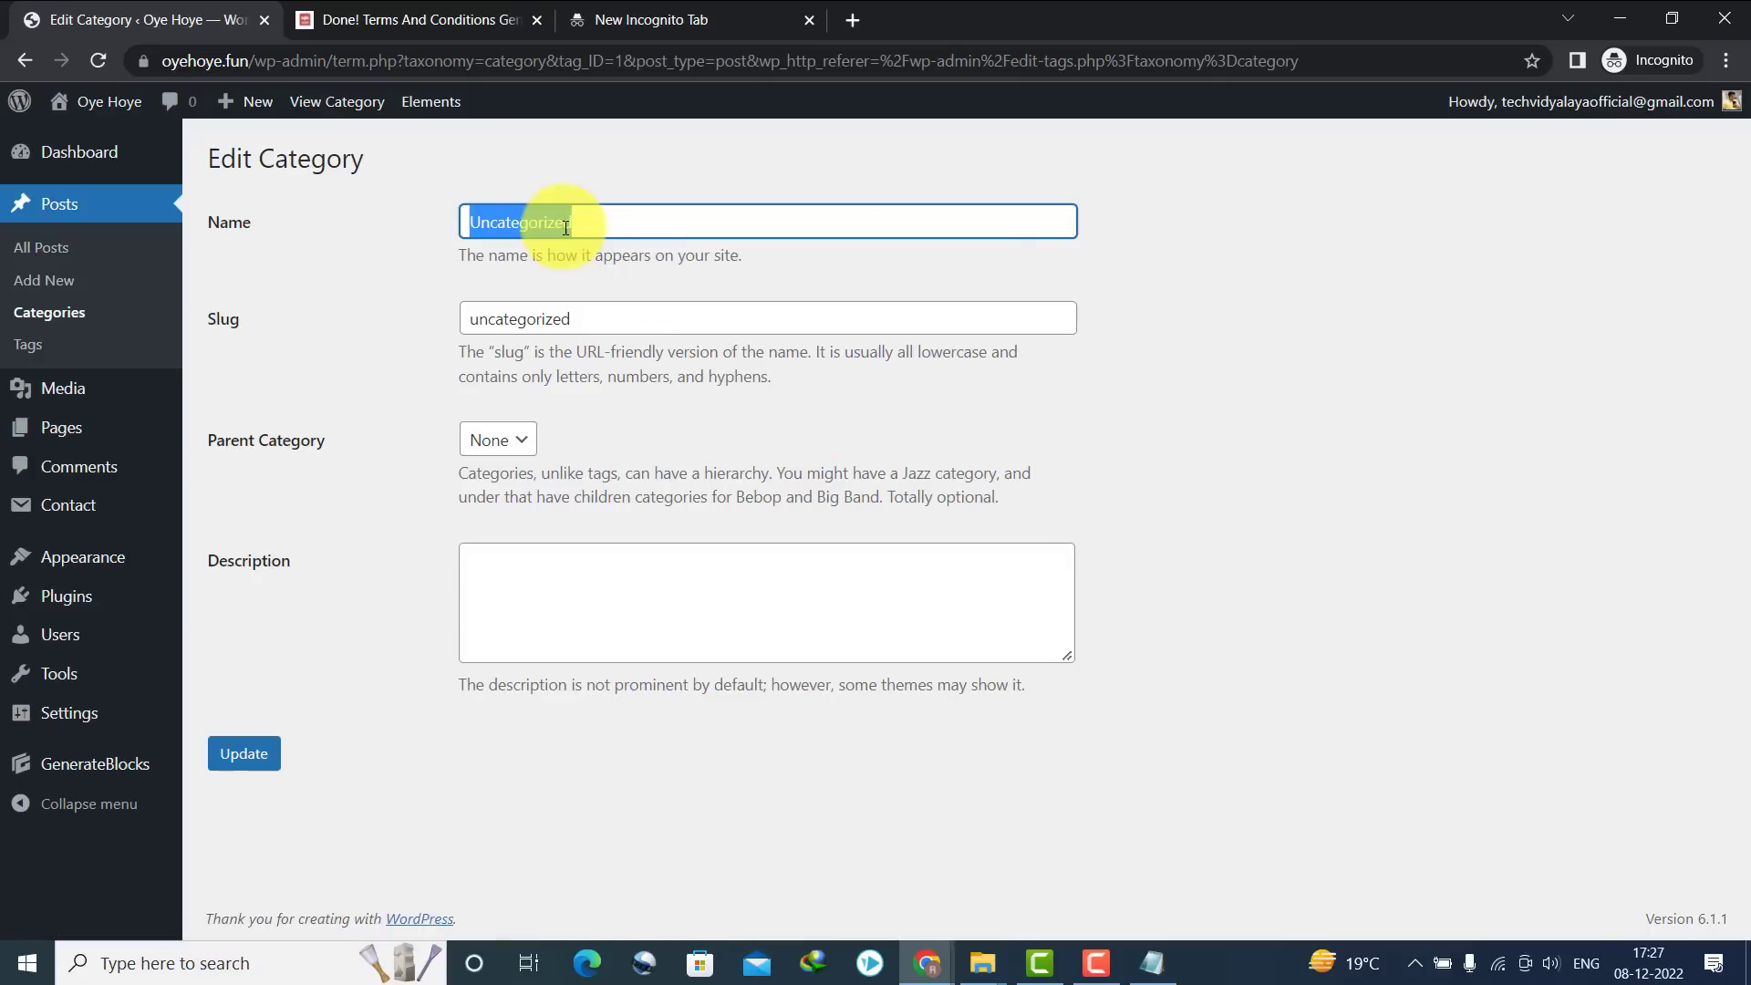
{"action": "type", "text": "Yoga"}
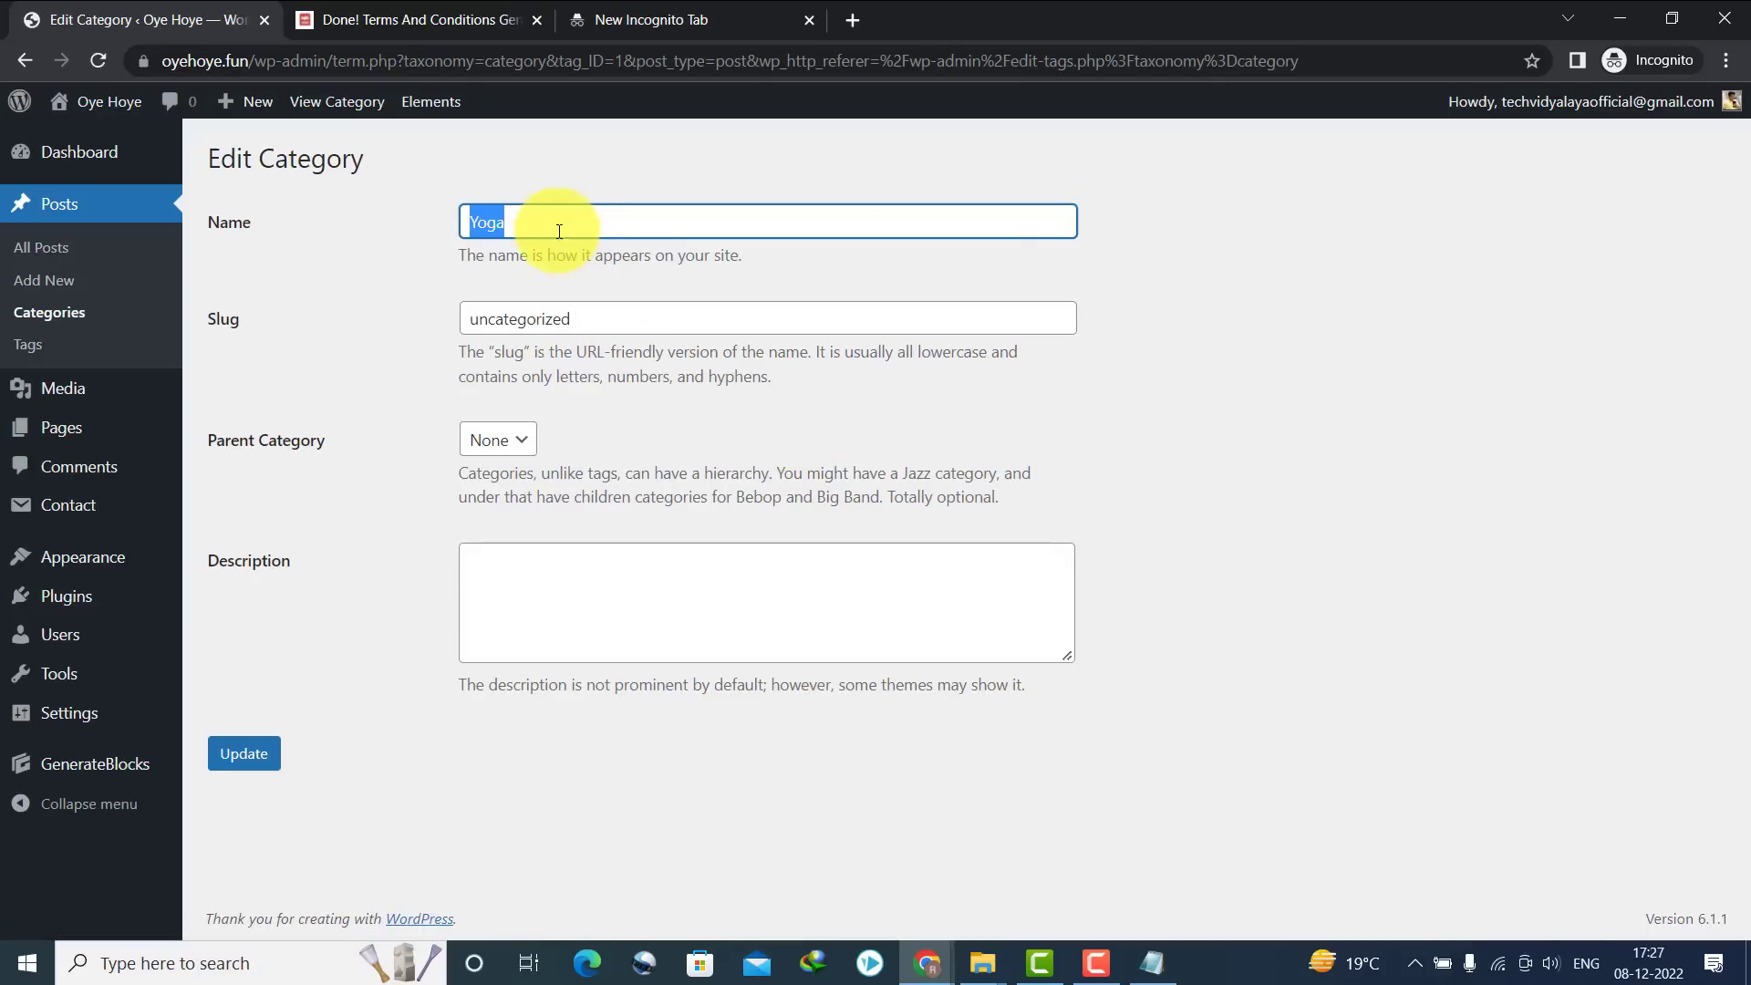
{"action": "double_click", "coordinate": [536, 319]}
{"action": "type", "text": "Yoga"}
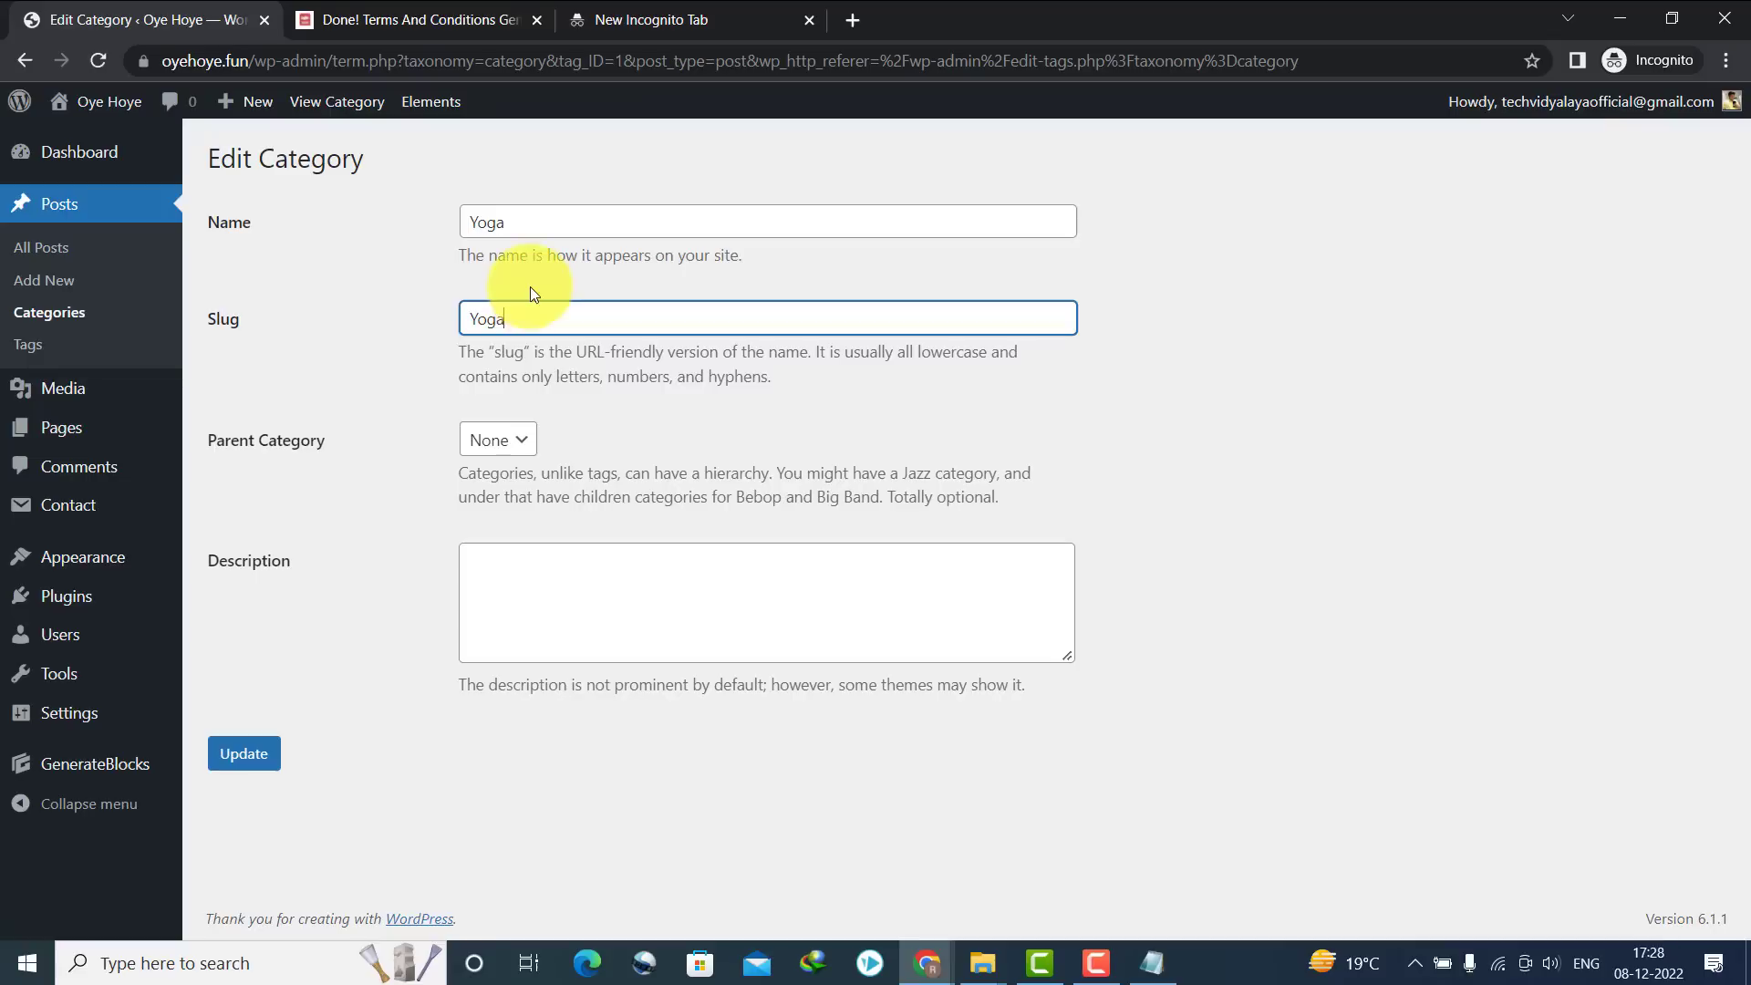
{"action": "left_click", "coordinate": [264, 752]}
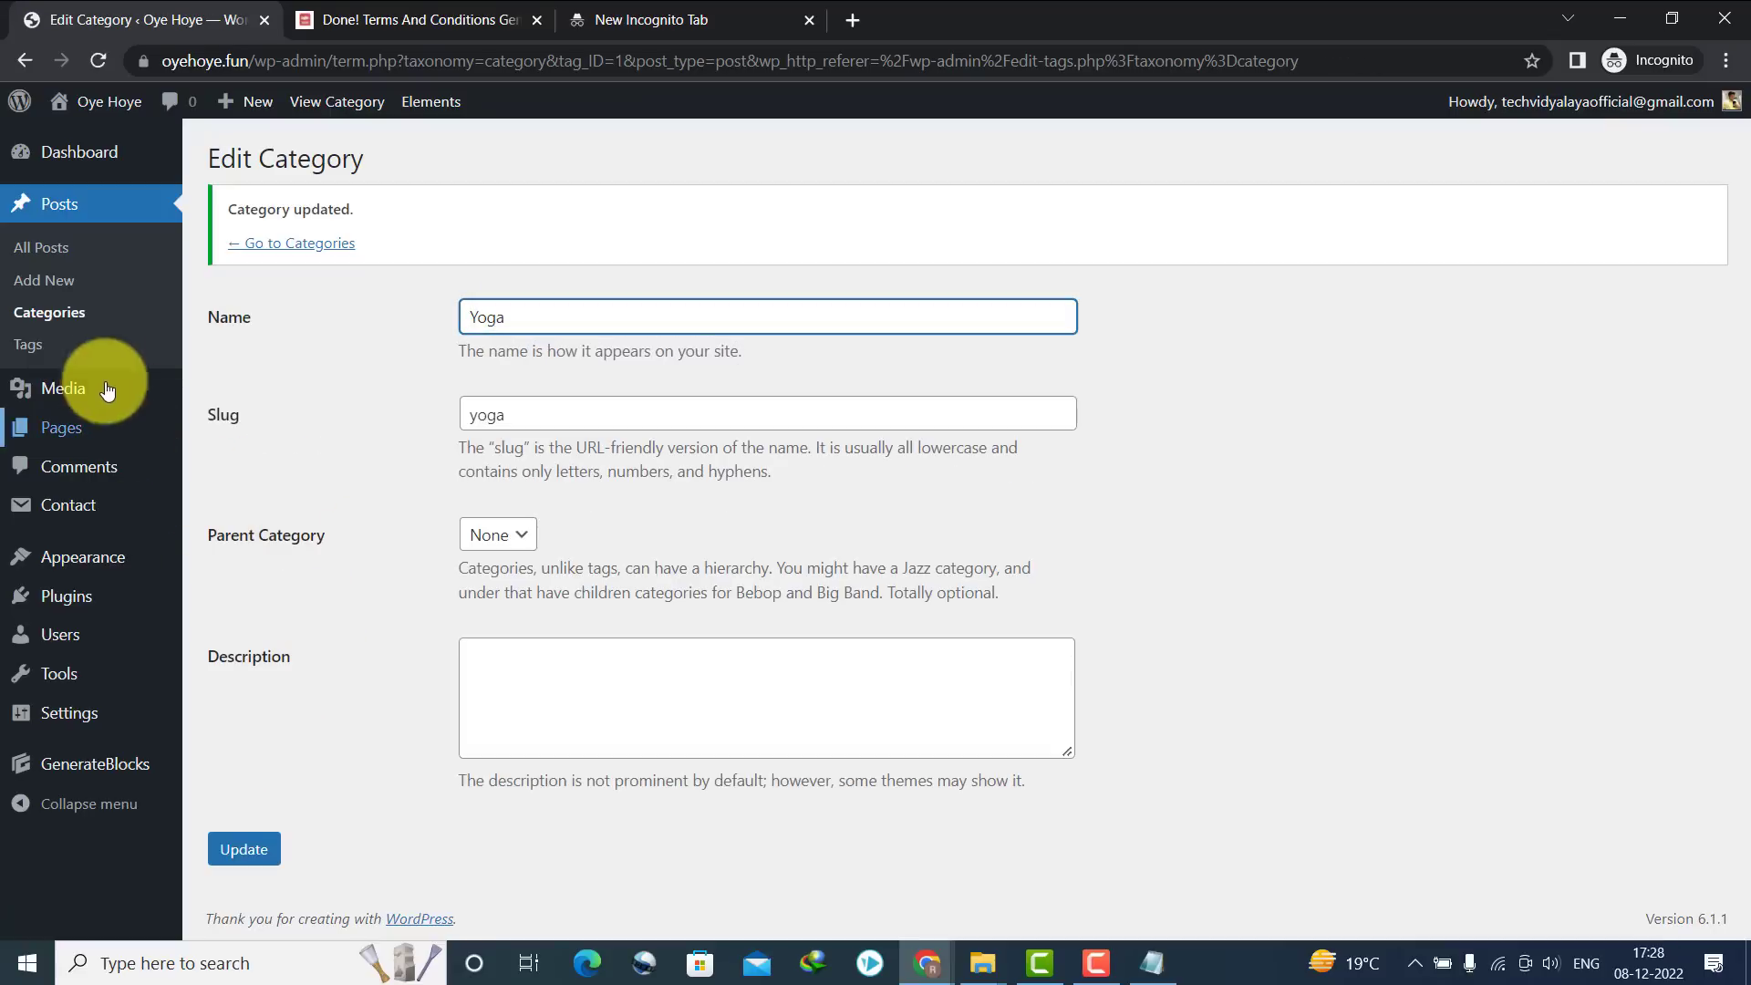
Add a Workout Plans category with a matching slug
{"action": "left_click", "coordinate": [49, 311]}
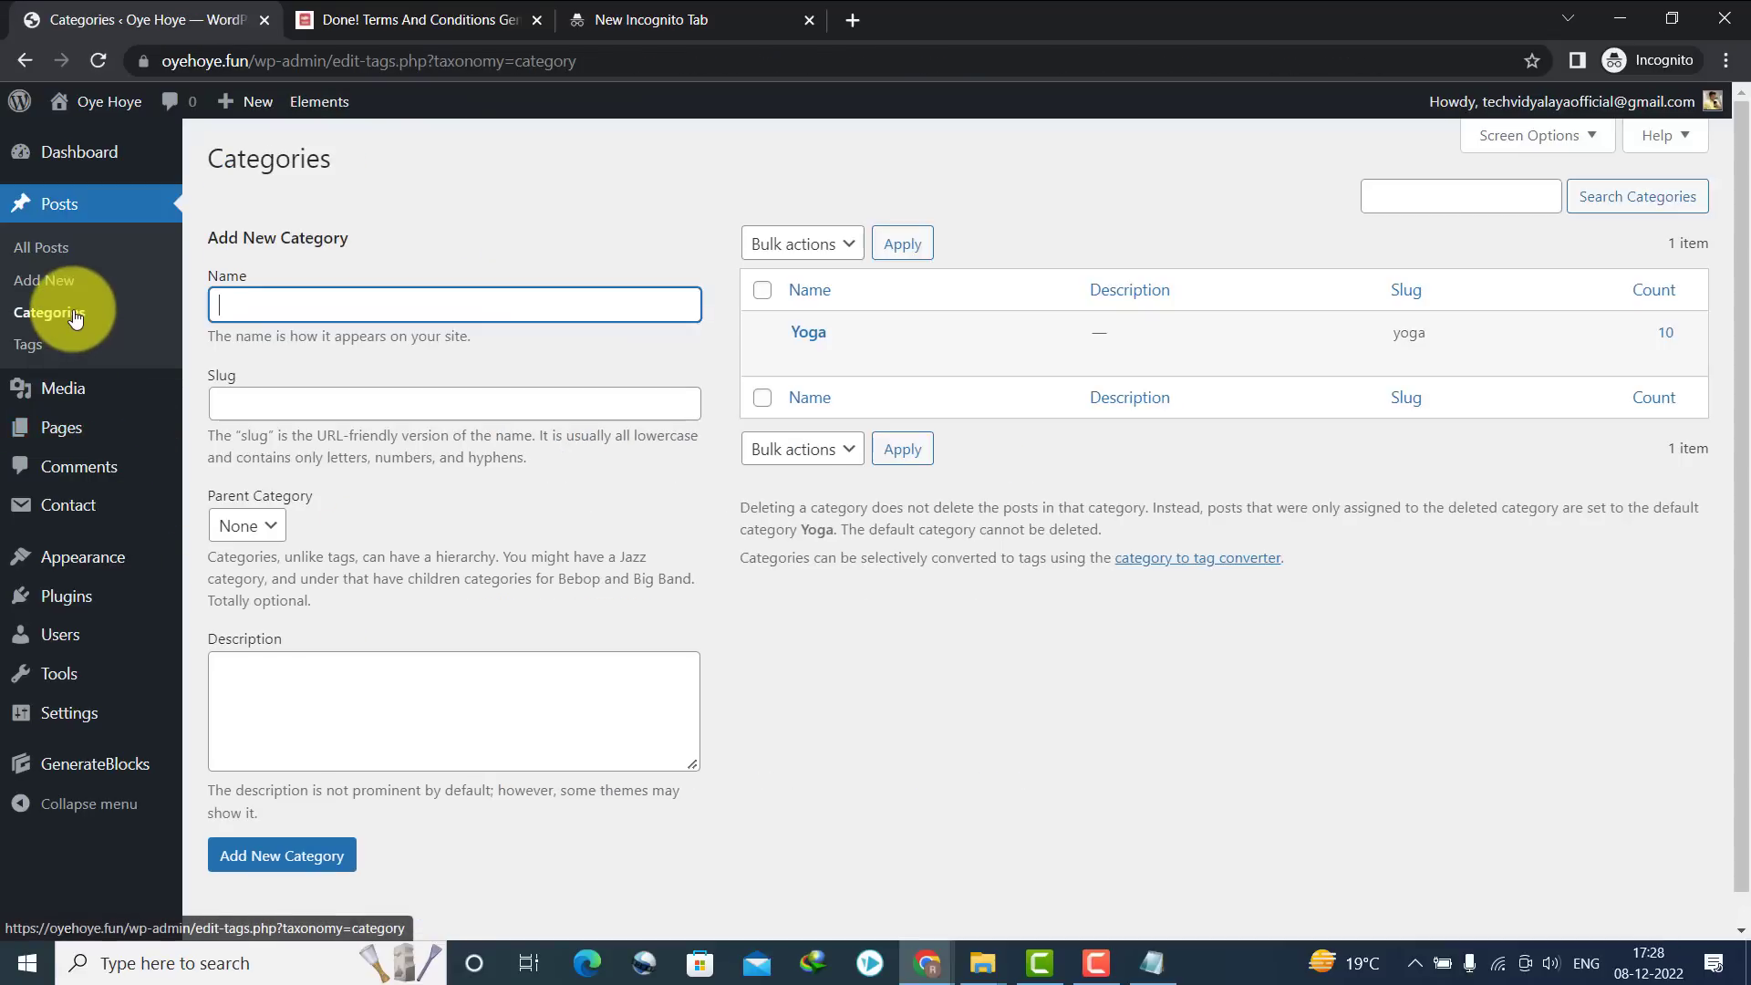
{"action": "double_click", "coordinate": [325, 316]}
{"action": "left_click", "coordinate": [324, 316]}
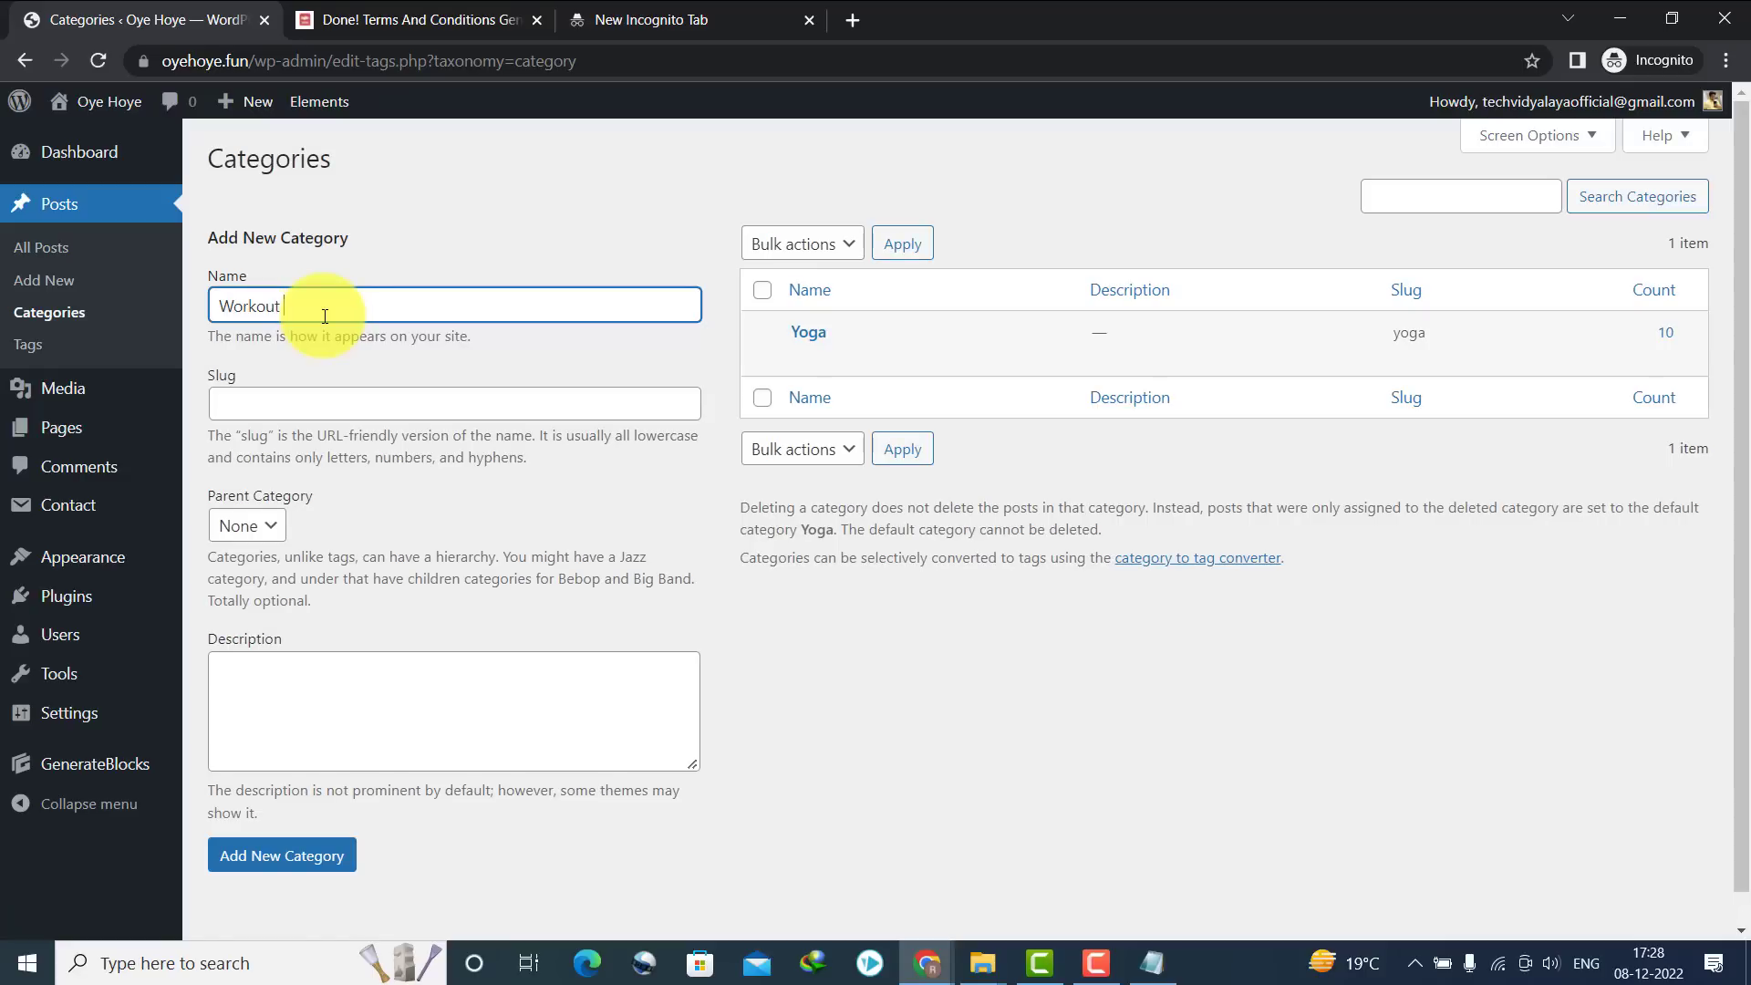
{"action": "key", "text": "ctrl+a"}
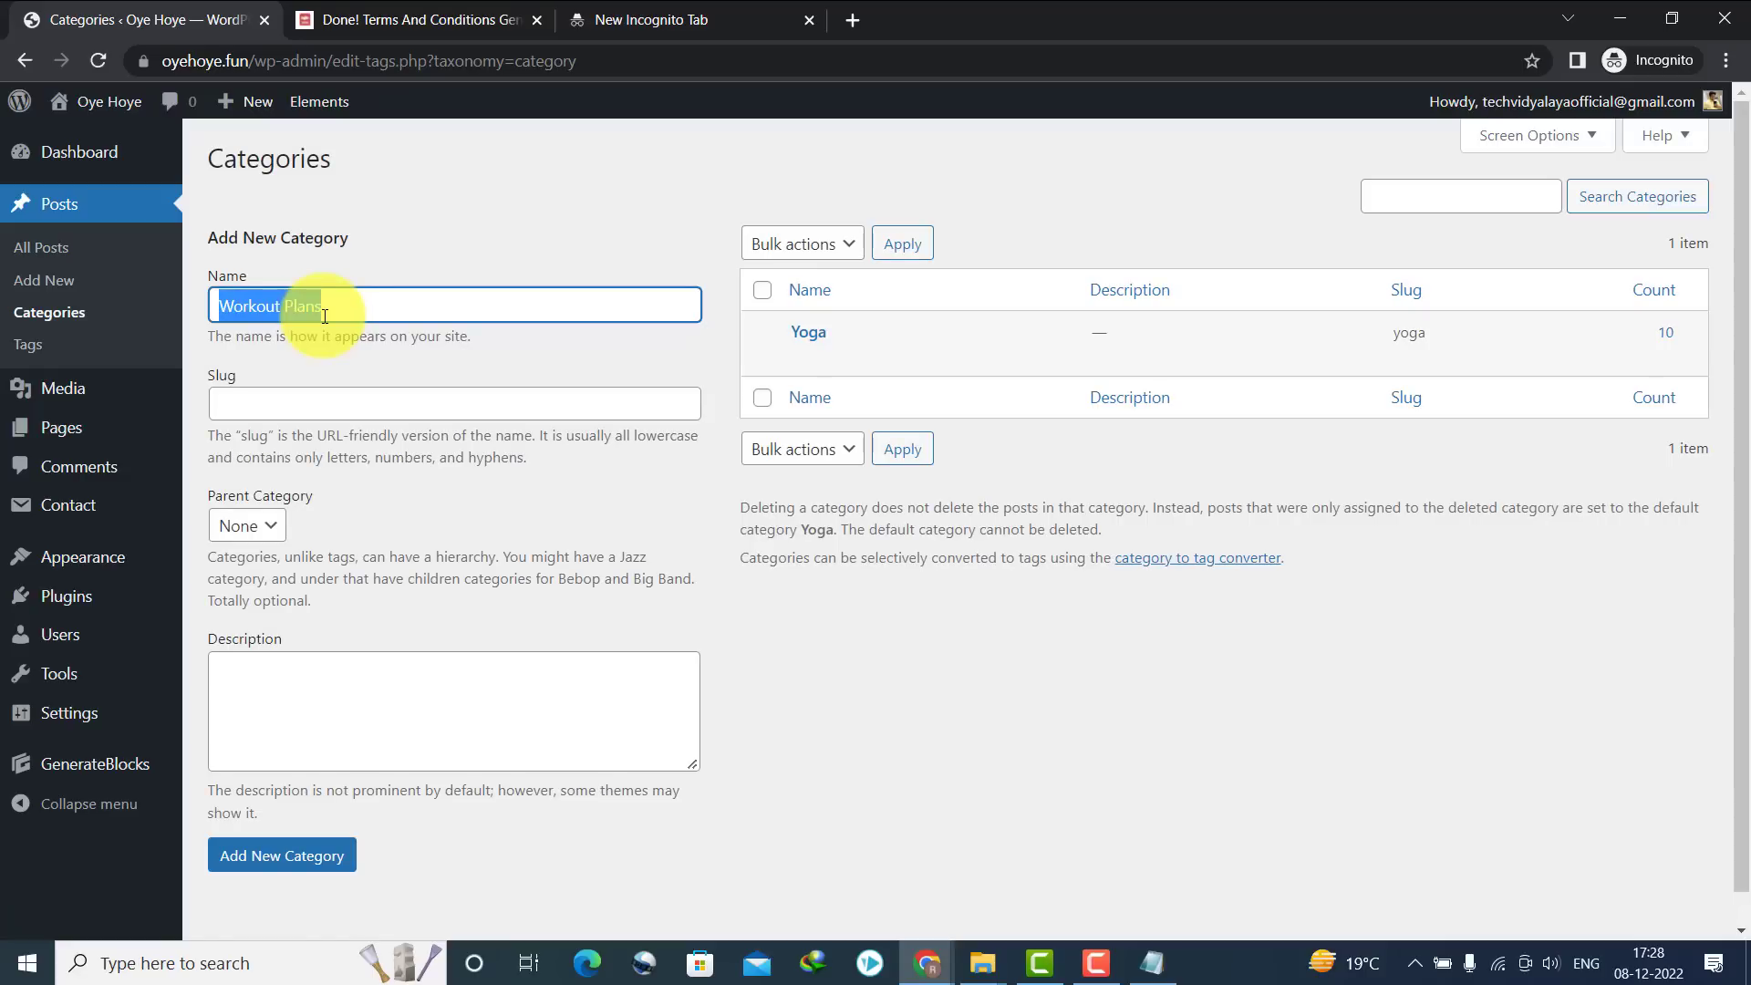
{"action": "key", "text": "ctrl+c"}
{"action": "left_click", "coordinate": [330, 404]}
{"action": "key", "text": "ctrl+v"}
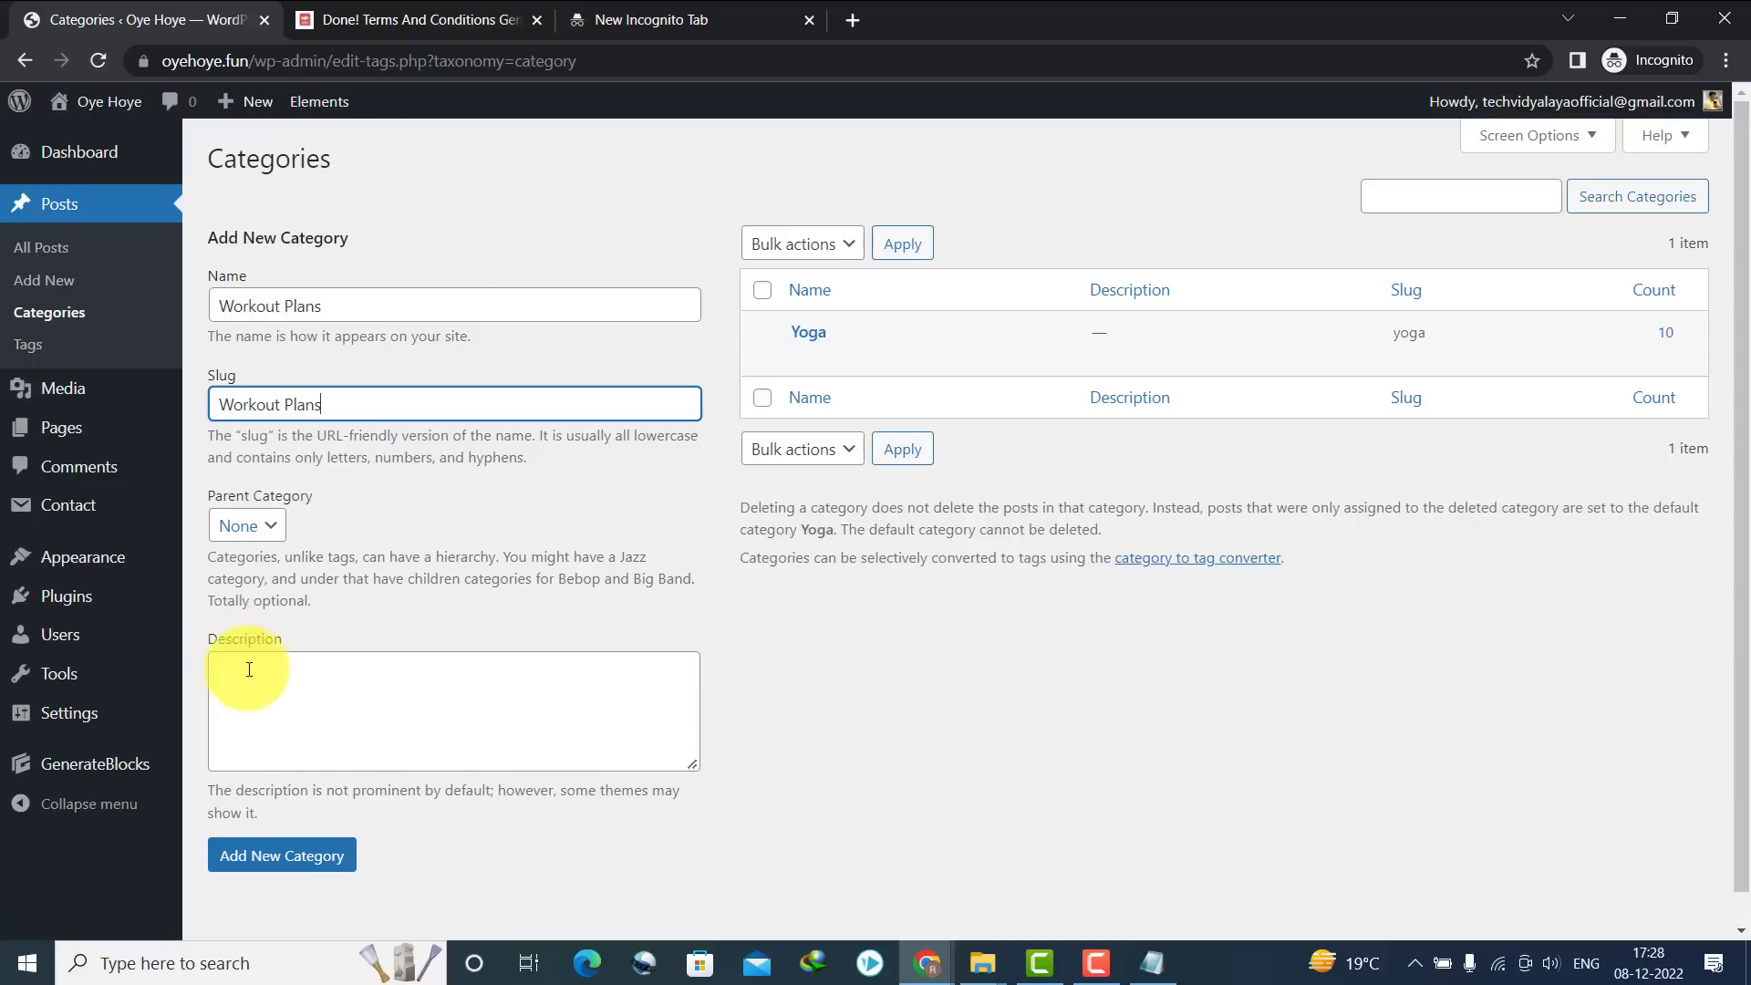
{"action": "left_click", "coordinate": [262, 857]}
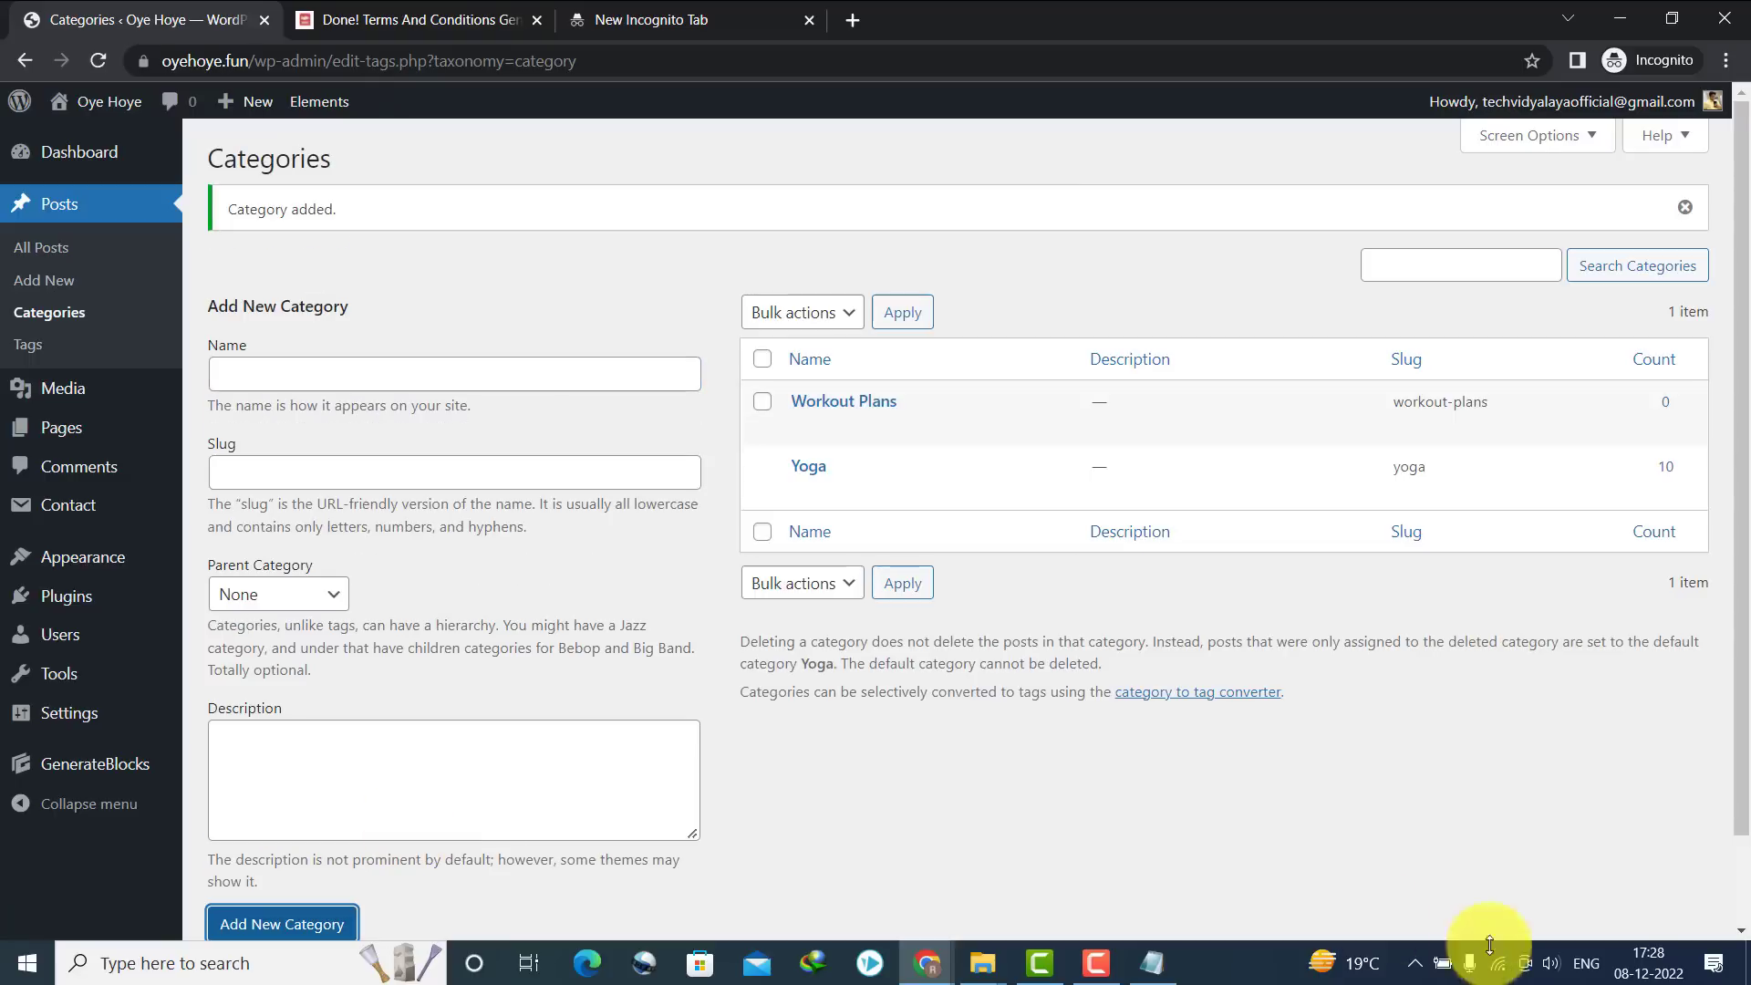
Add a Diet Plans category with a matching slug
{"action": "left_click", "coordinate": [1110, 964]}
{"action": "left_click", "coordinate": [310, 374]}
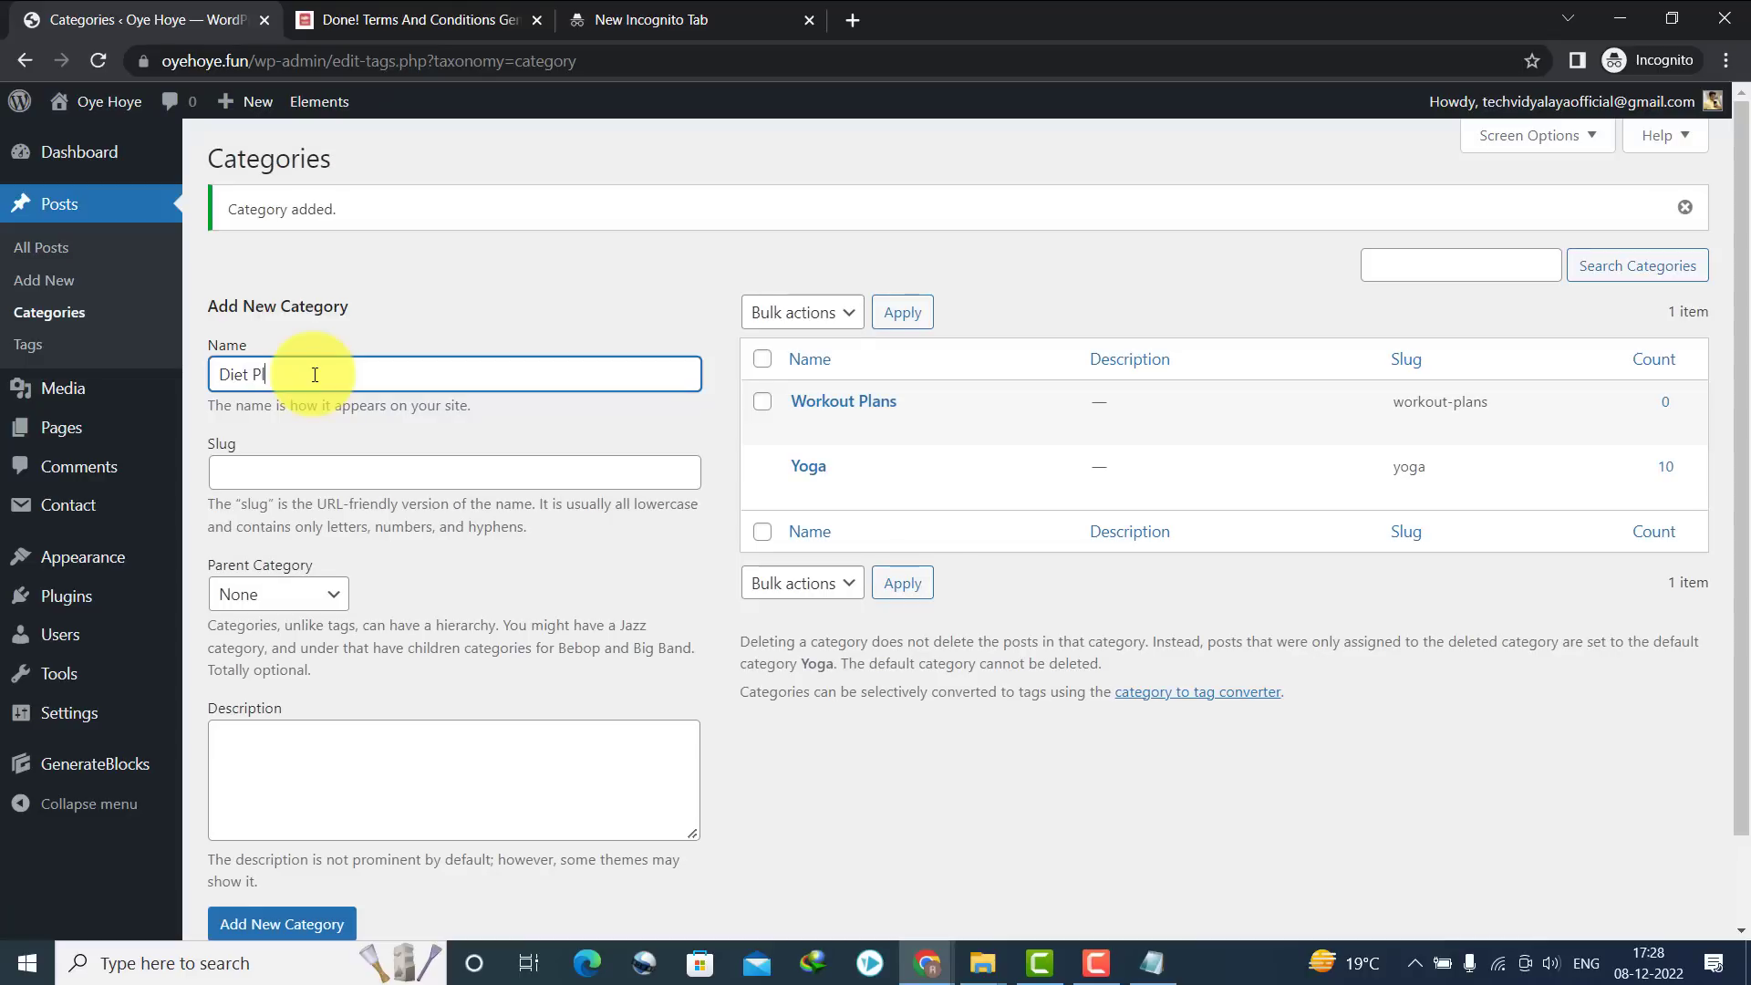
{"action": "key", "text": "ctrl+a"}
{"action": "key", "text": "ctrl+c"}
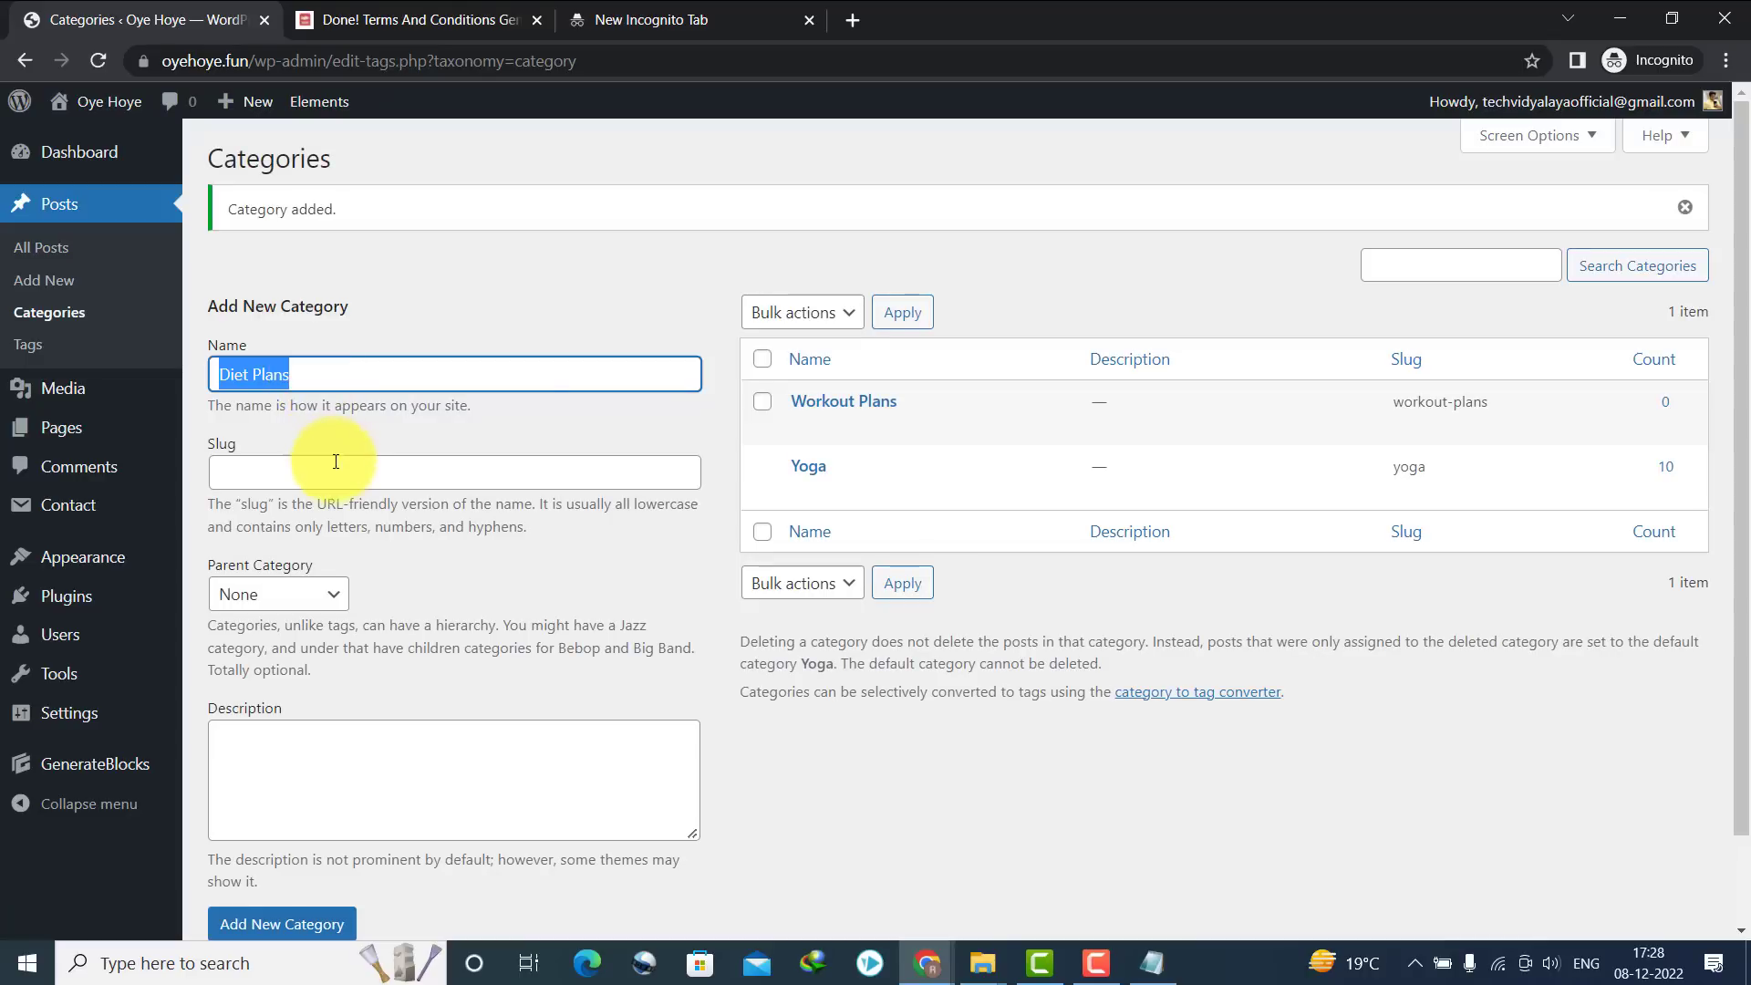
{"action": "left_click", "coordinate": [336, 463]}
{"action": "key", "text": "ctrl+v"}
{"action": "left_click", "coordinate": [278, 923]}
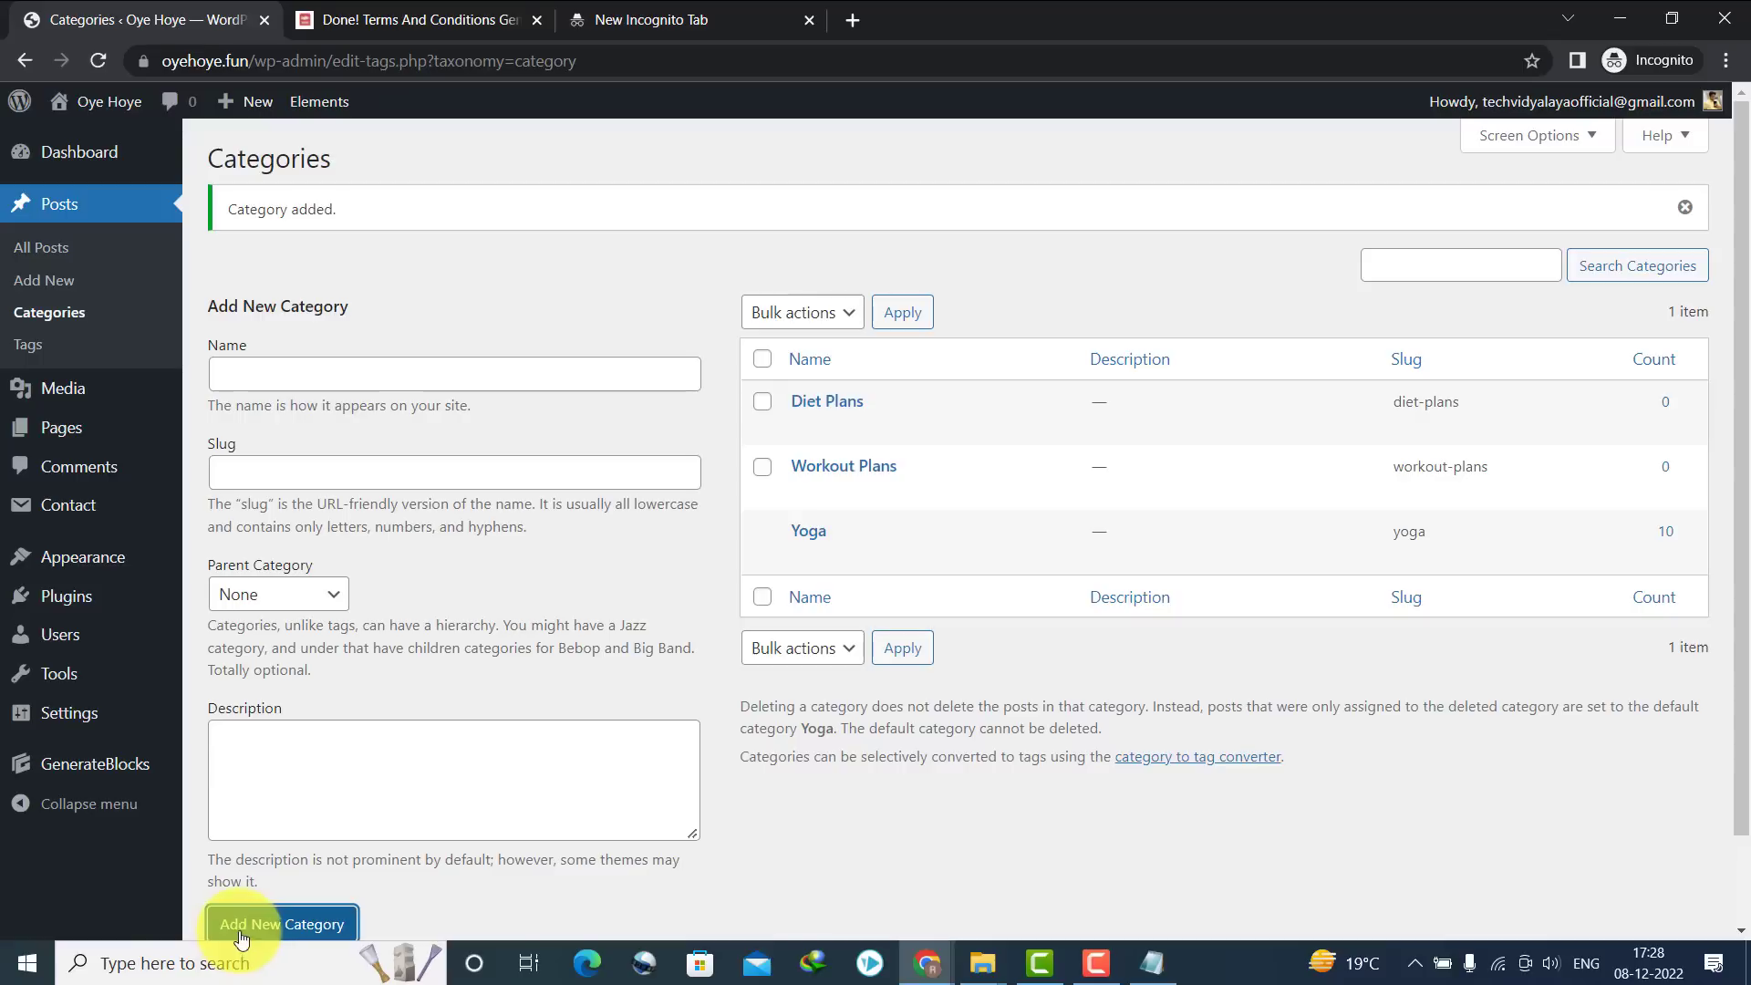
Add a Weight Lose category with a matching slug
{"action": "left_click", "coordinate": [289, 364]}
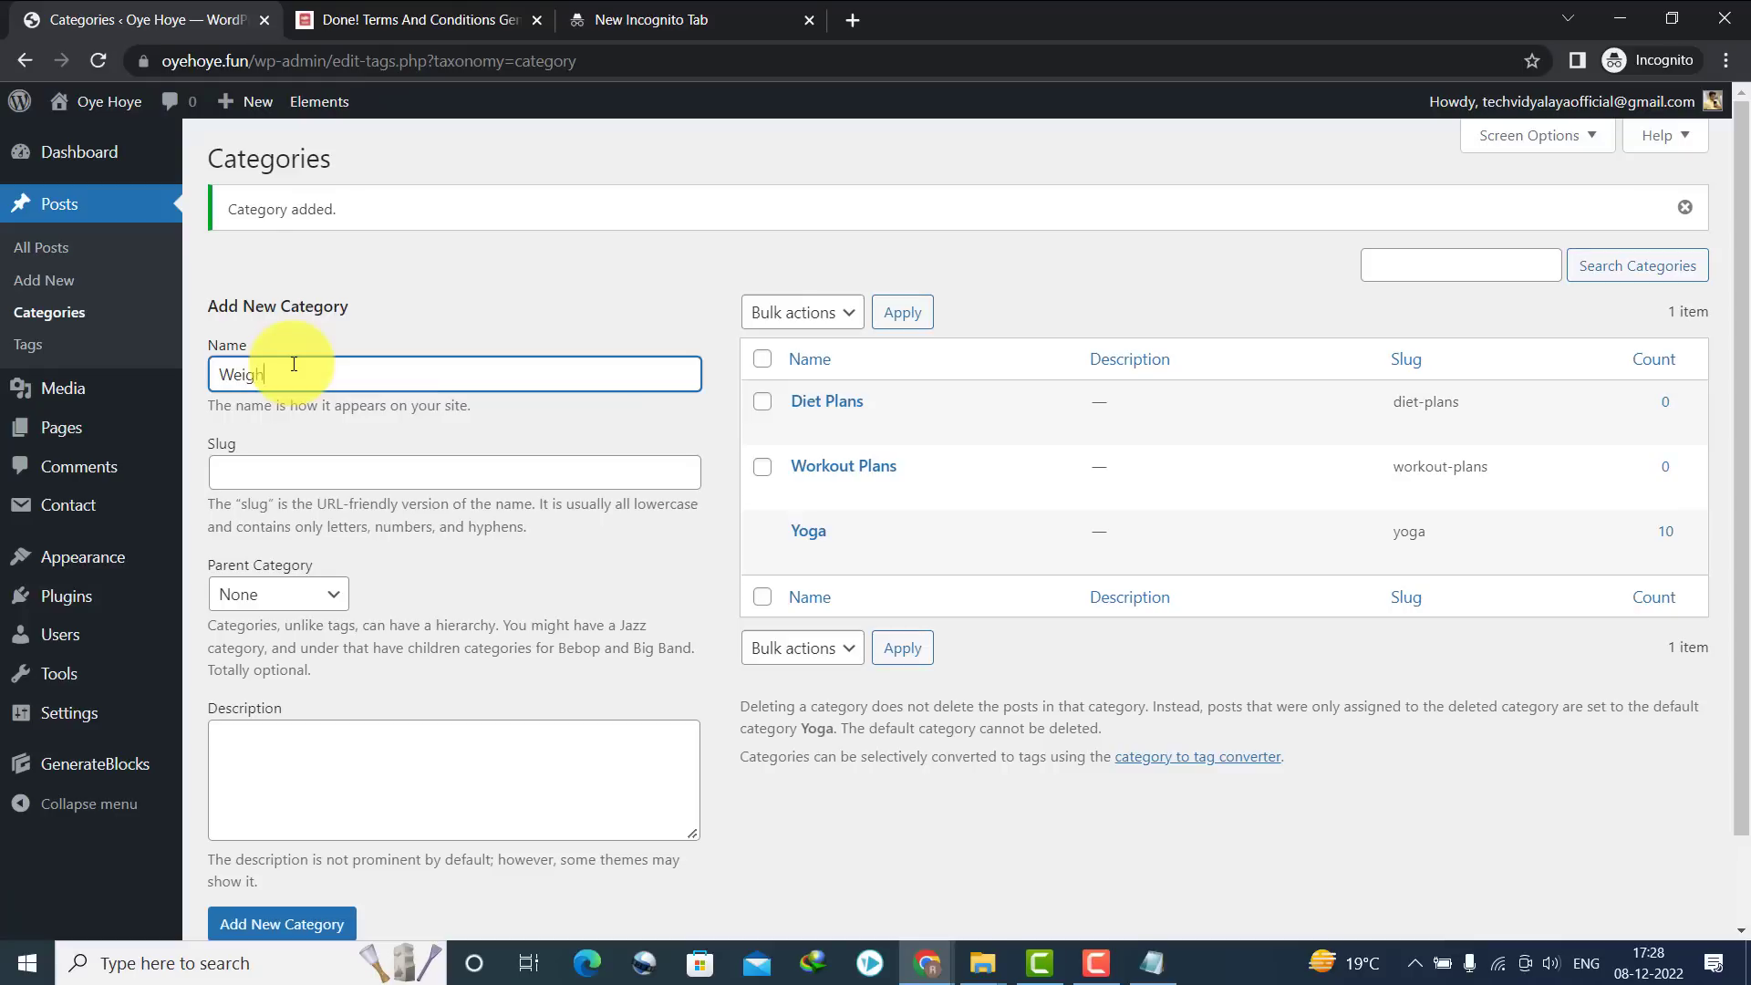
{"action": "key", "text": "ctrl+a"}
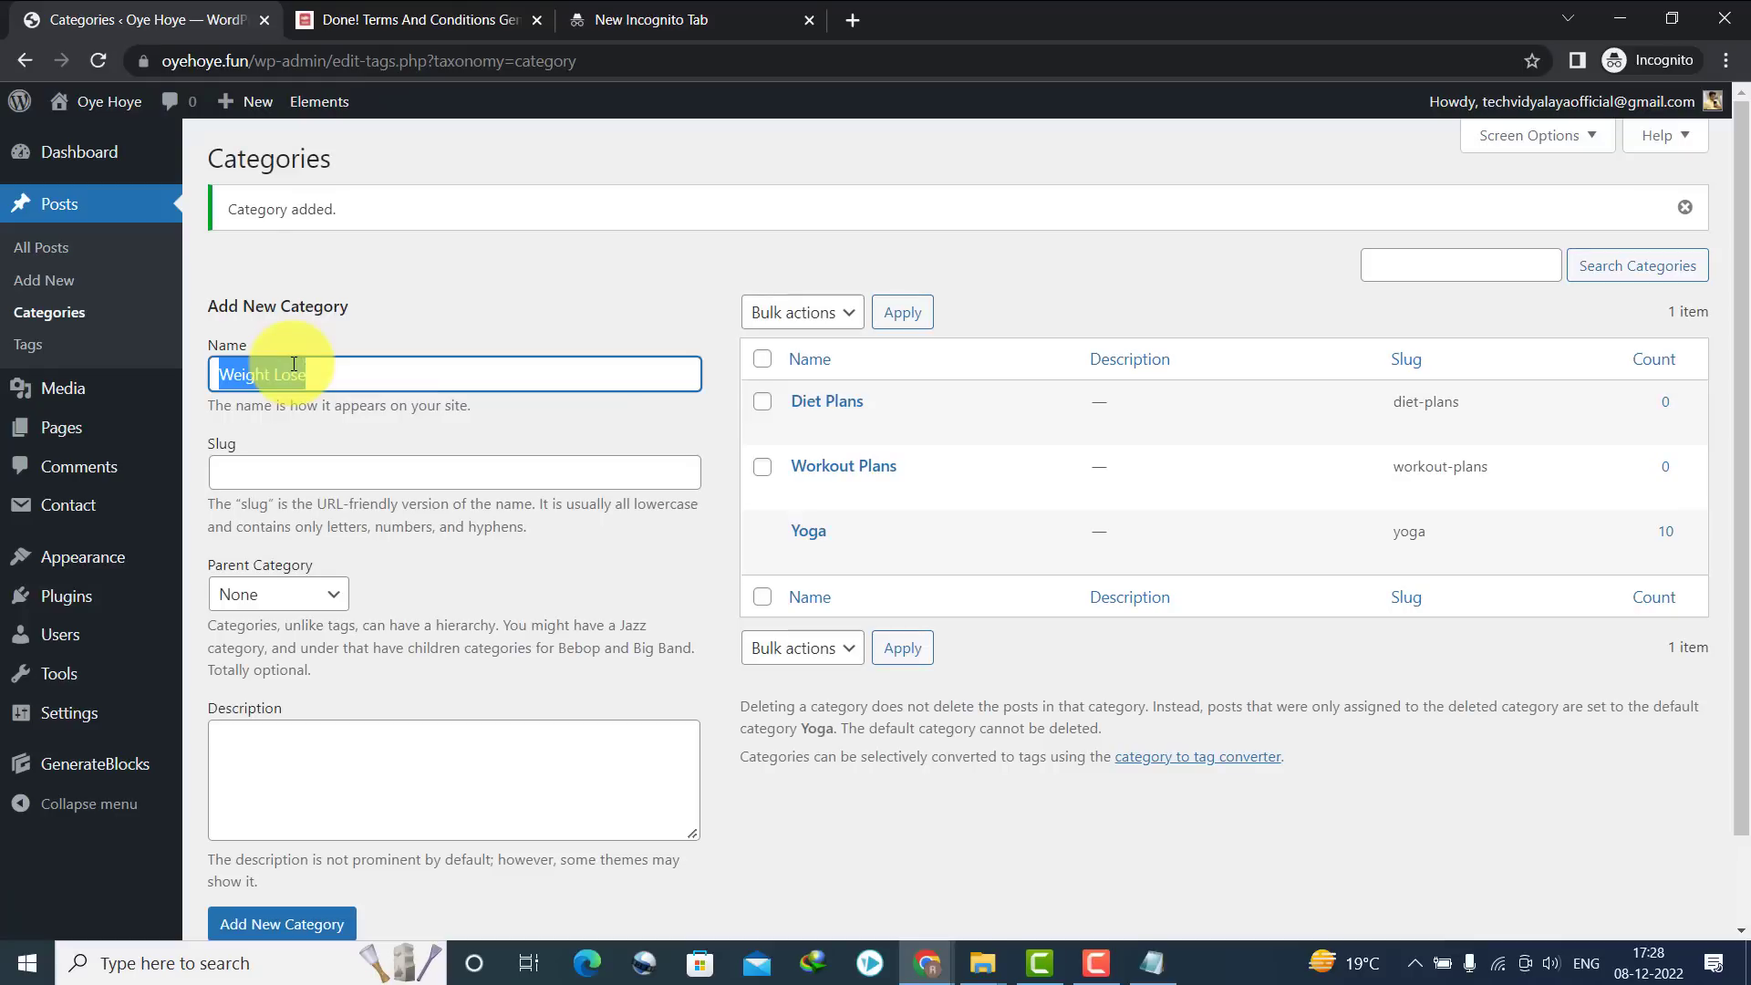
{"action": "left_click", "coordinate": [340, 469]}
{"action": "key", "text": "ctrl+v"}
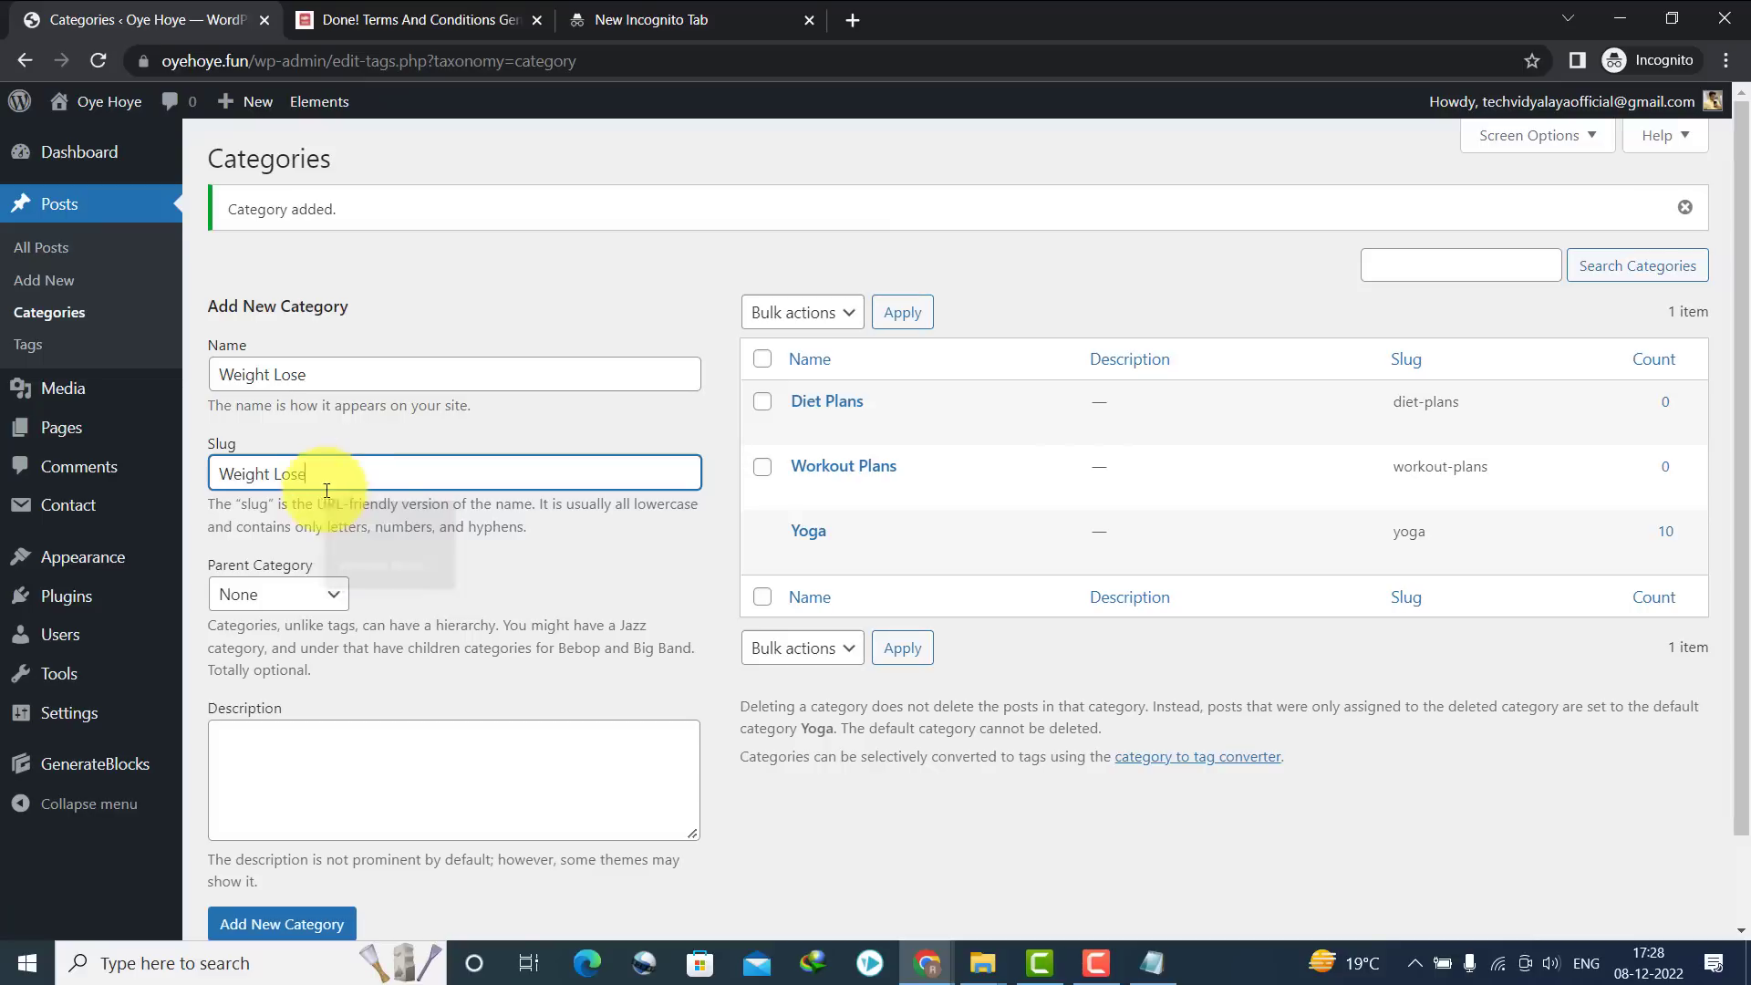
{"action": "left_click", "coordinate": [260, 924]}
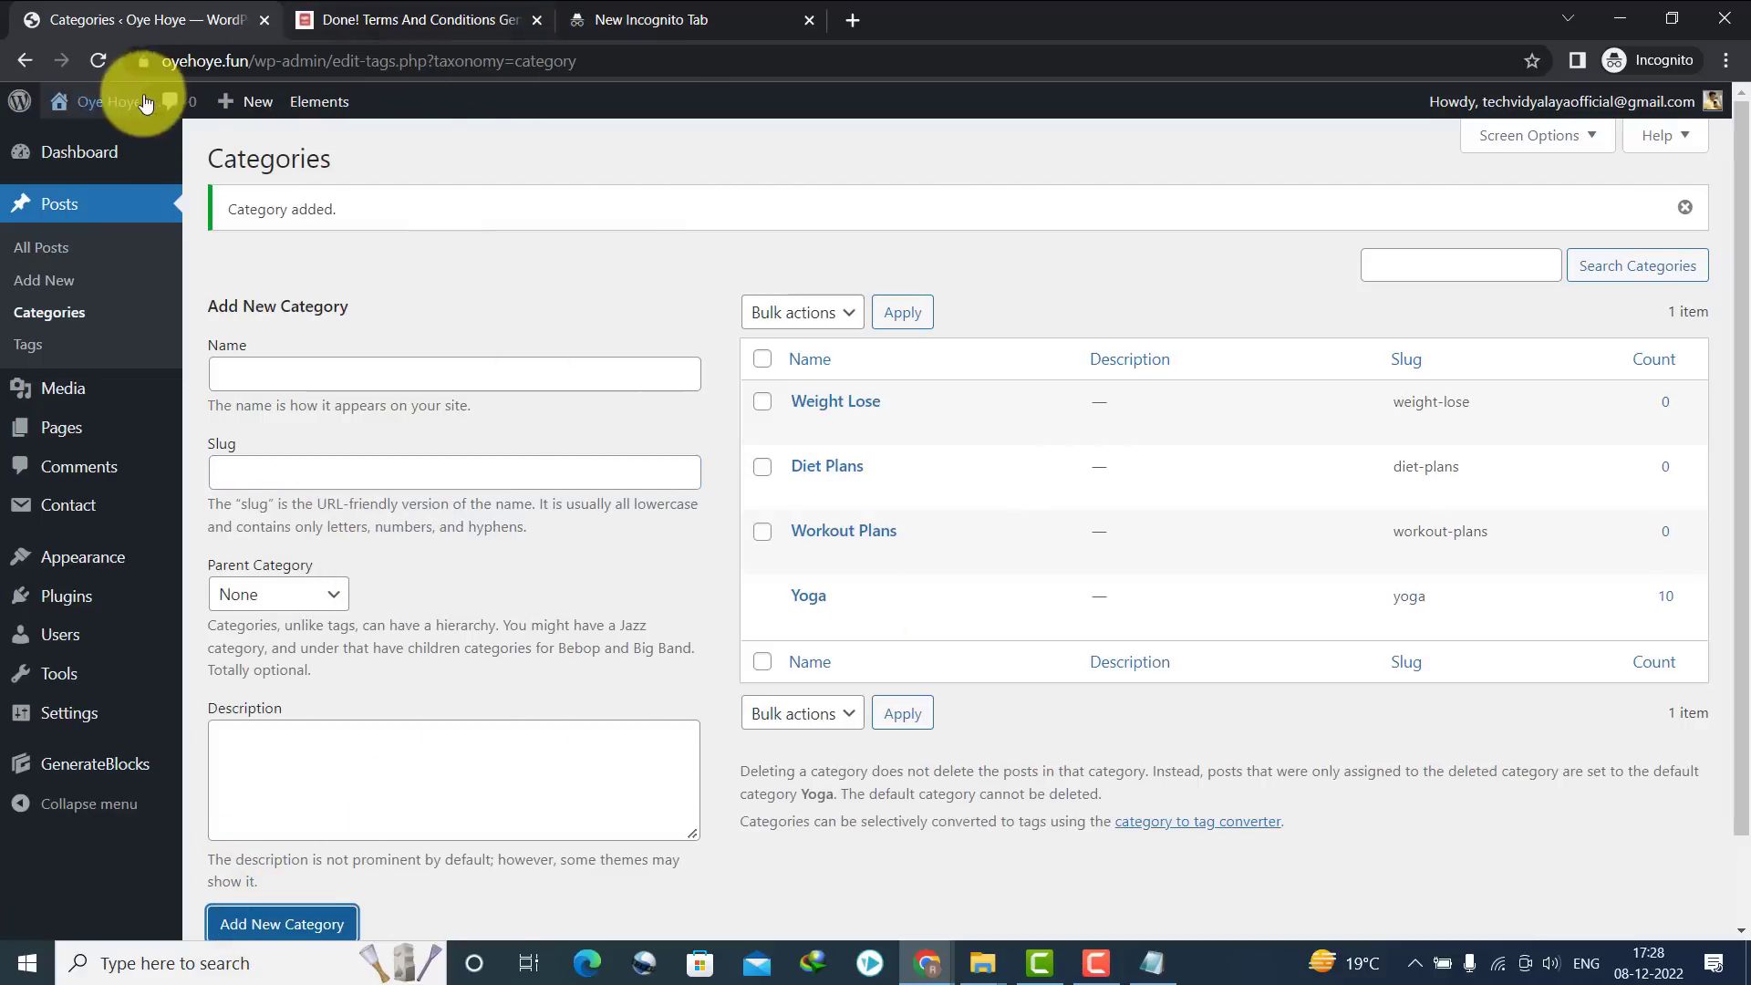
Open the live site in a new tab, then return to the categories admin page
{"action": "right_click", "coordinate": [84, 135]}
{"action": "left_click", "coordinate": [104, 146]}
{"action": "left_click", "coordinate": [396, 14]}
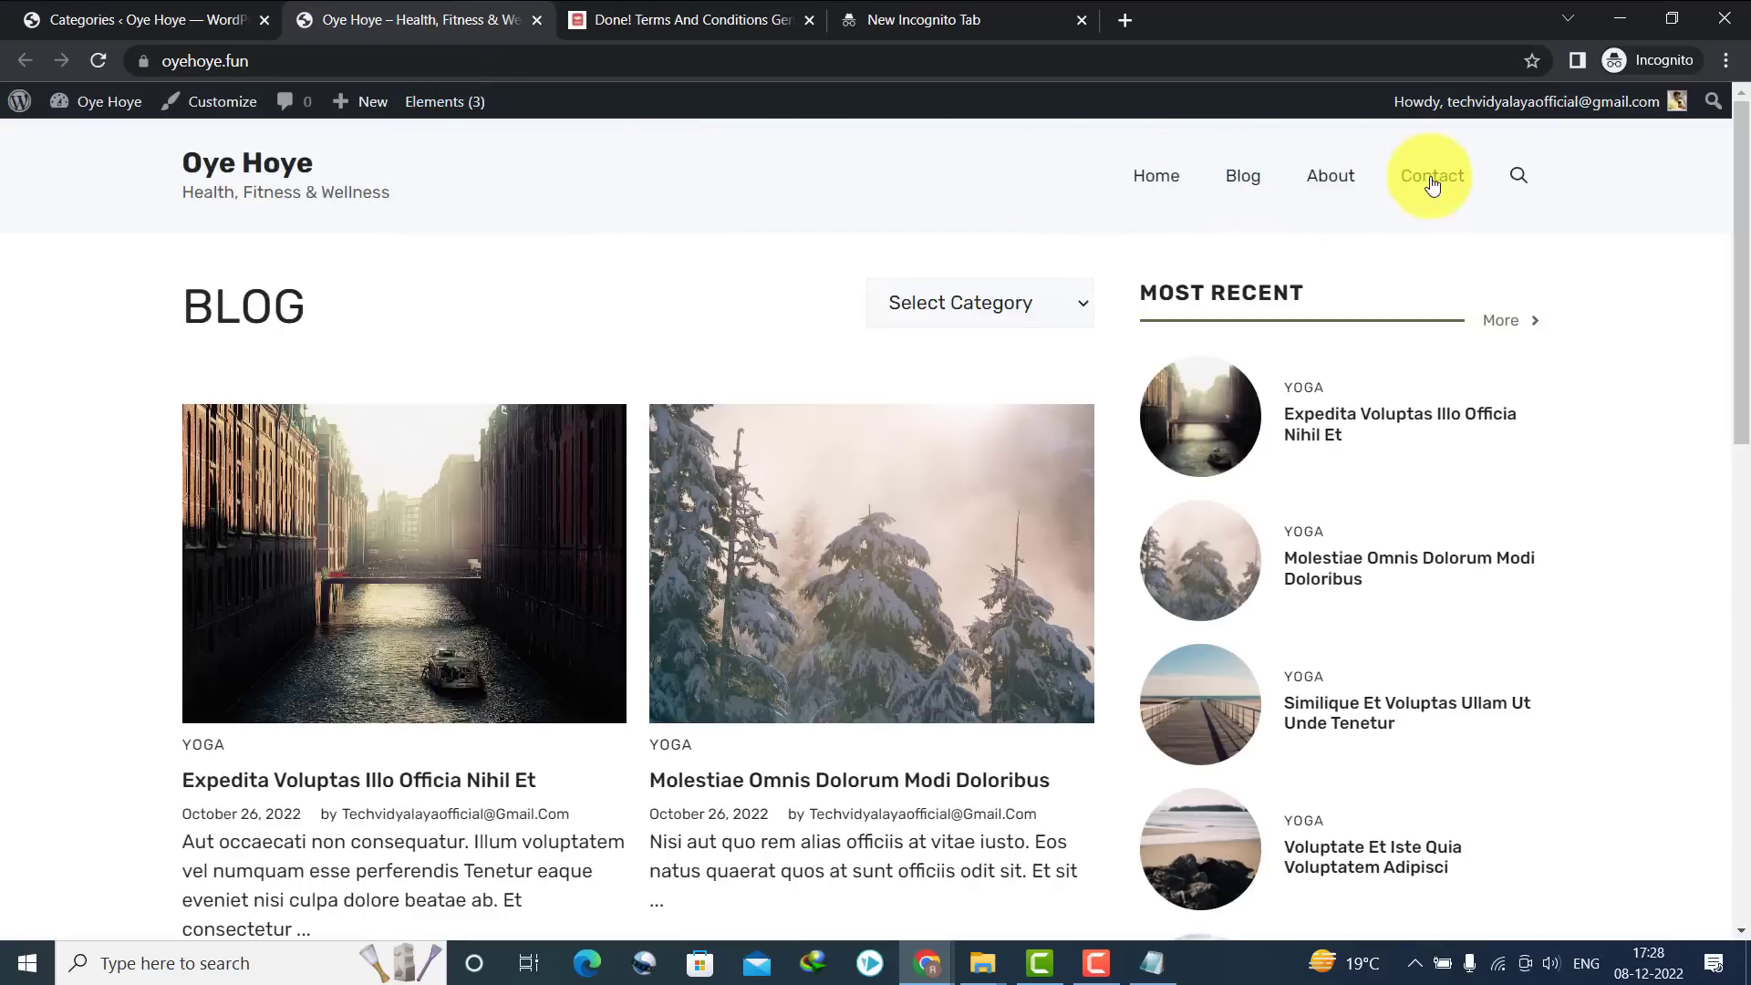
{"action": "left_click", "coordinate": [109, 19]}
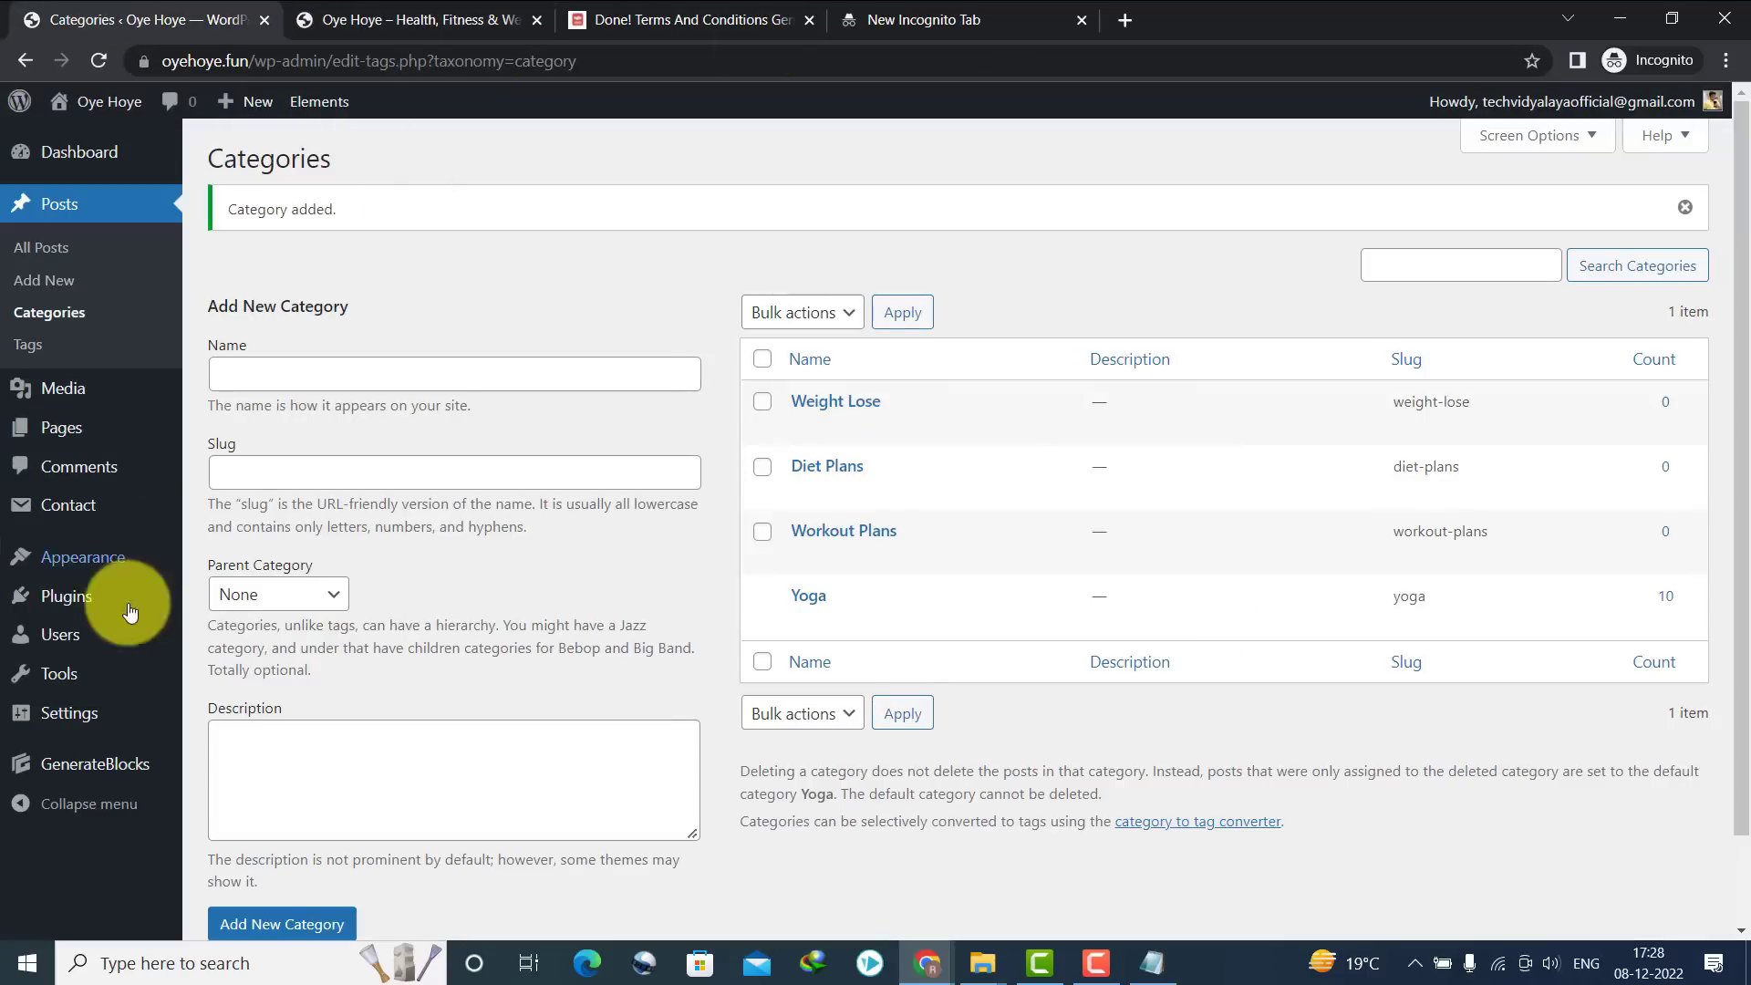
In Appearance > Menus, remove Blog, About and Contact from the Primary menu
{"action": "mouse_move", "coordinate": [79, 559]}
{"action": "left_click", "coordinate": [228, 658]}
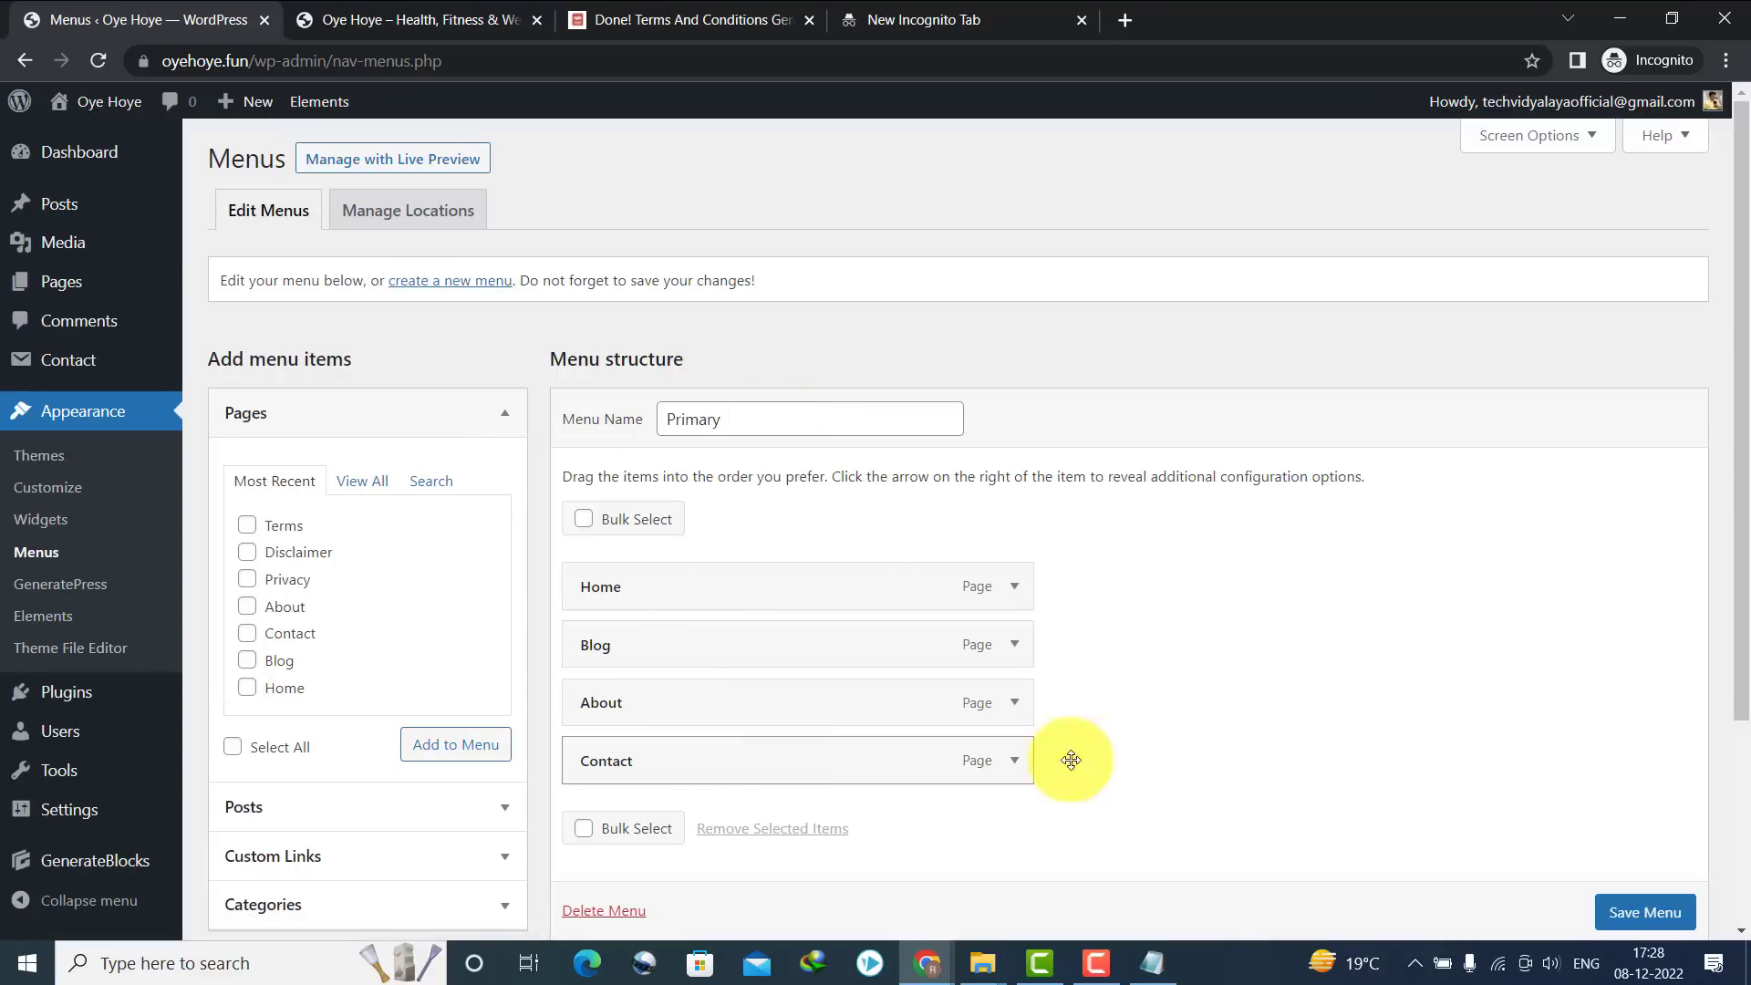
{"action": "scroll", "coordinate": [895, 508], "scroll_direction": "down", "scroll_amount": 2}
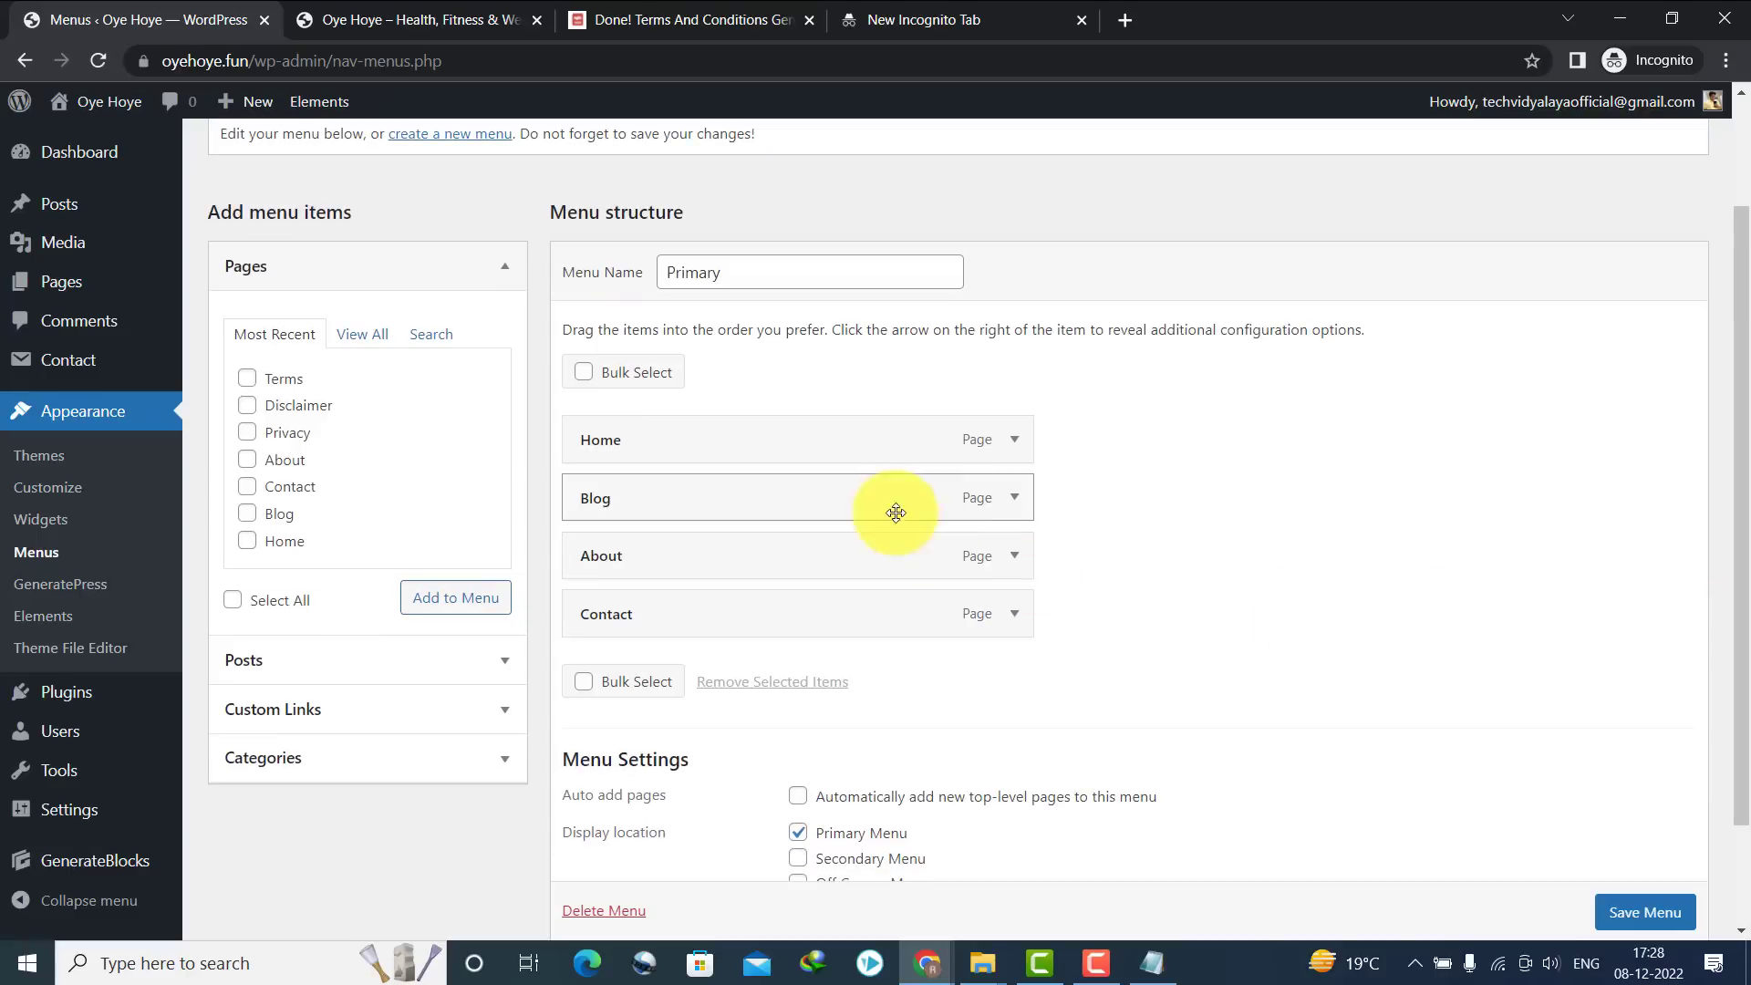
{"action": "left_click", "coordinate": [1008, 502]}
{"action": "left_click", "coordinate": [584, 710]}
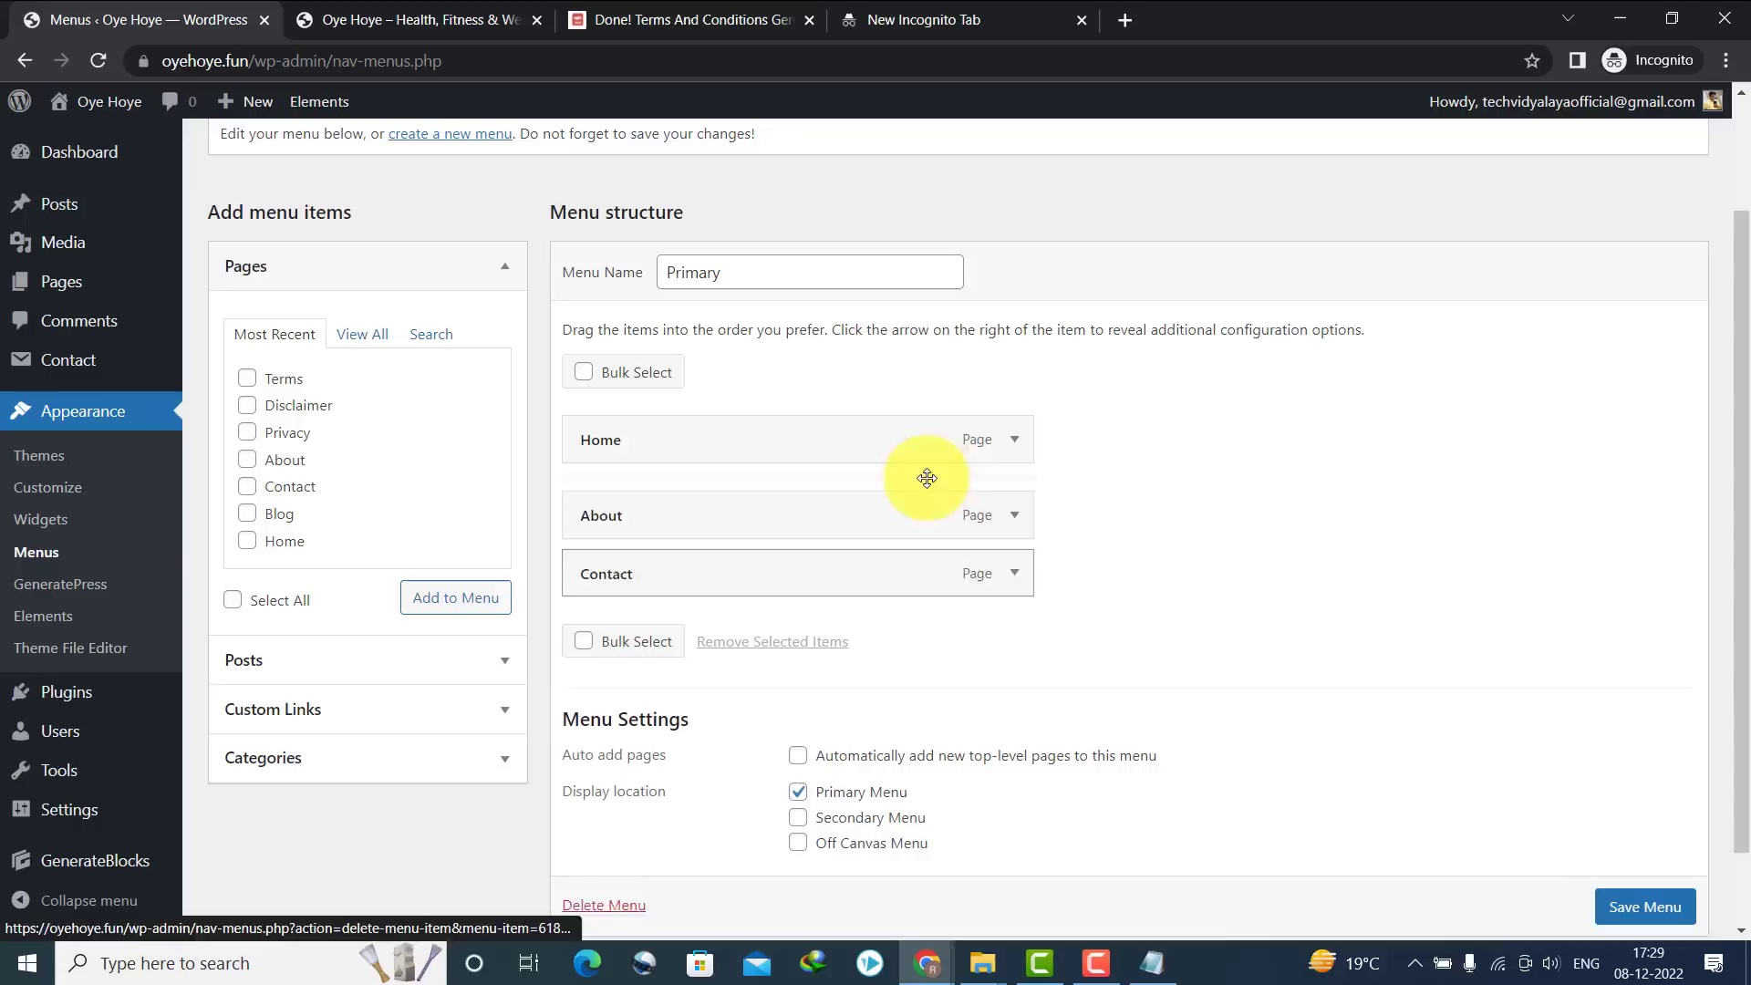
{"action": "left_click", "coordinate": [1009, 500]}
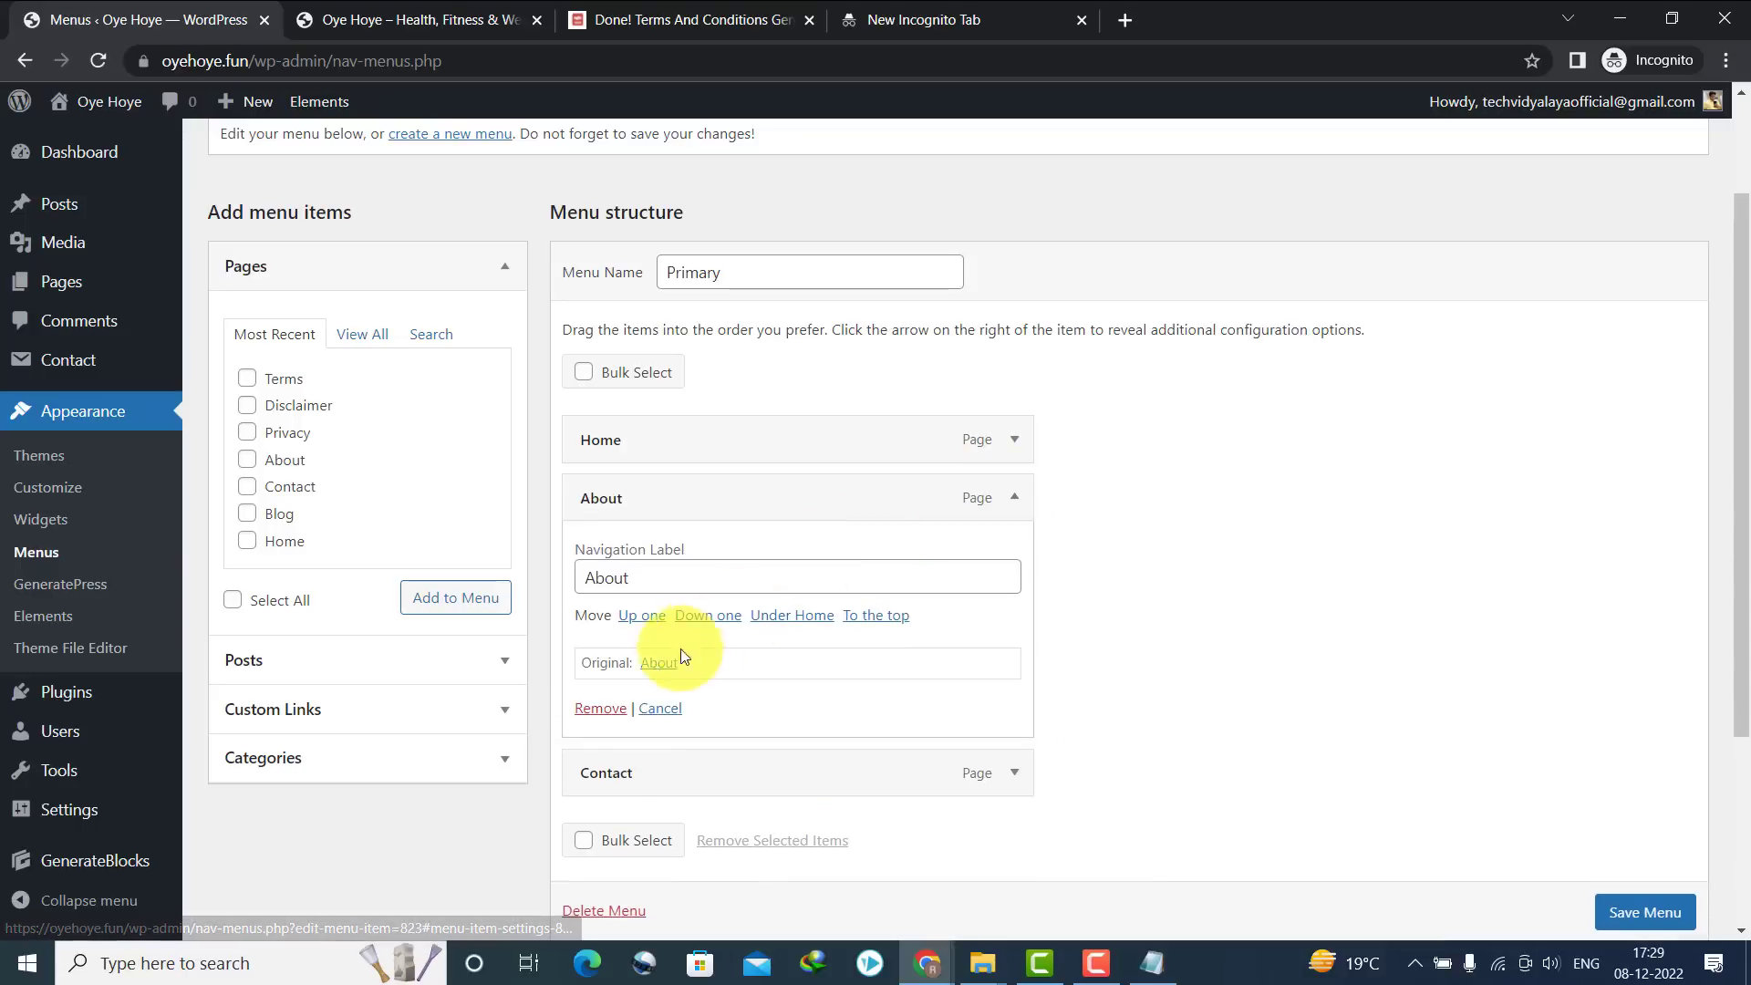
{"action": "left_click", "coordinate": [600, 708]}
{"action": "left_click", "coordinate": [1014, 499]}
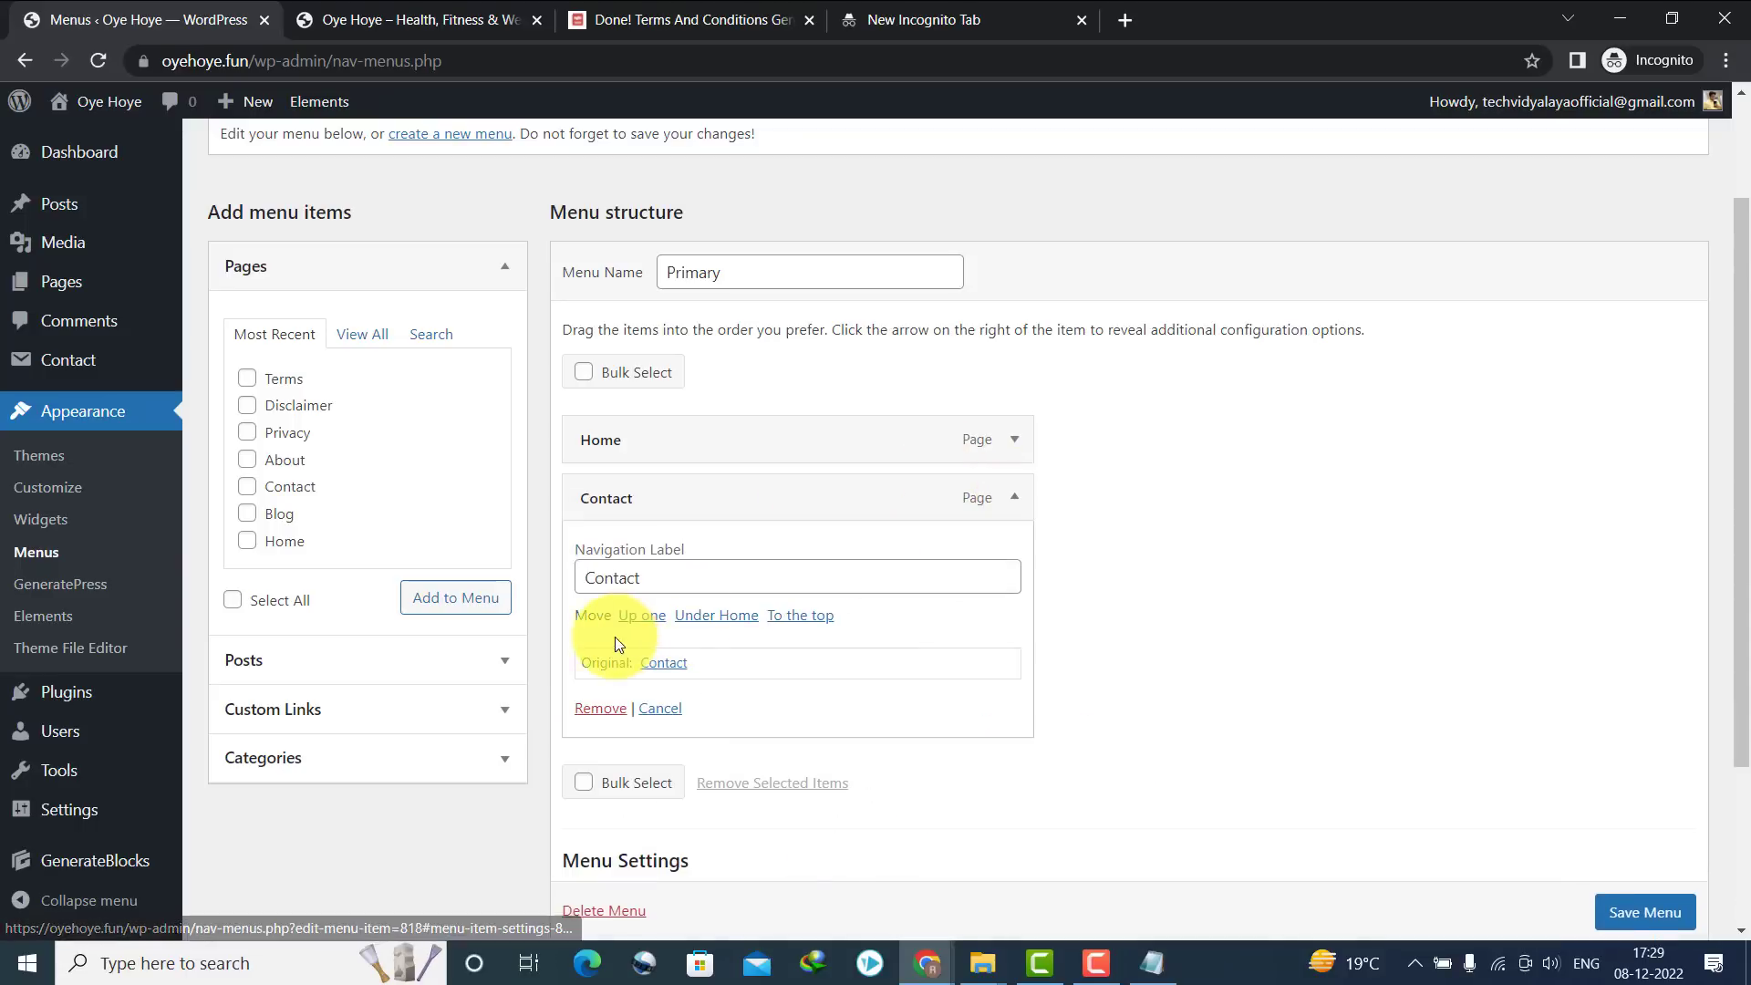
{"action": "left_click", "coordinate": [584, 709]}
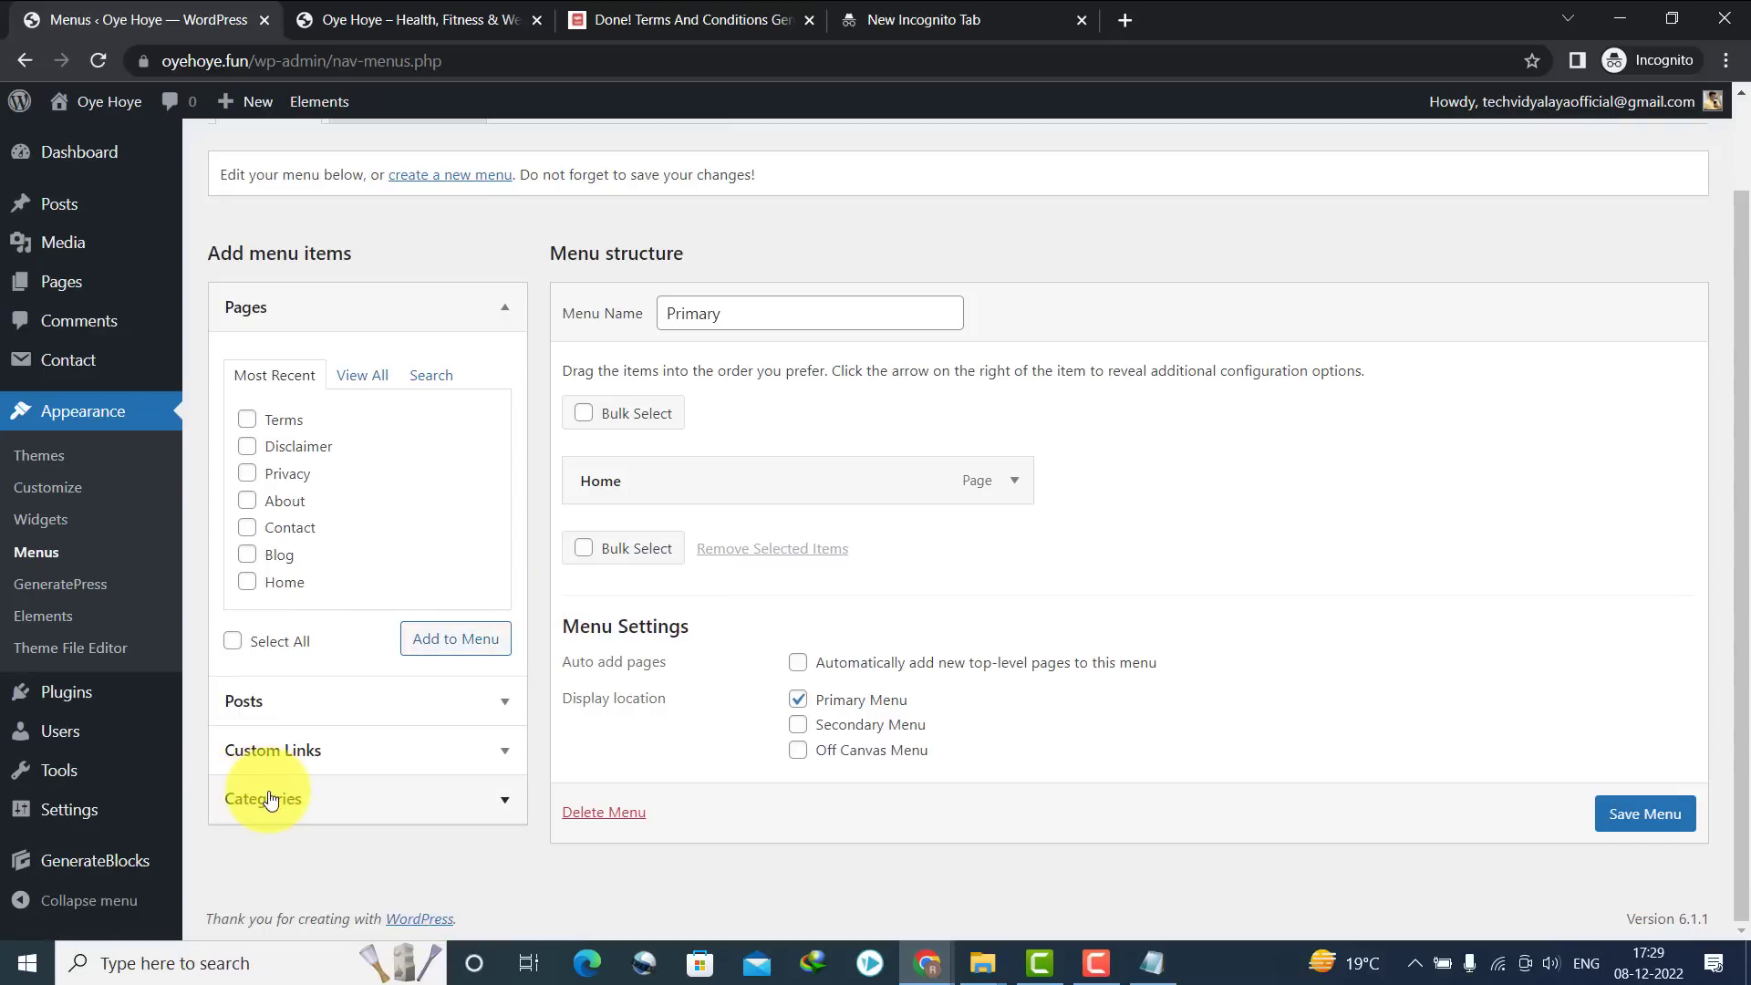
Add all four categories to the Primary menu and save it
{"action": "left_click", "coordinate": [265, 798]}
{"action": "left_click", "coordinate": [352, 527]}
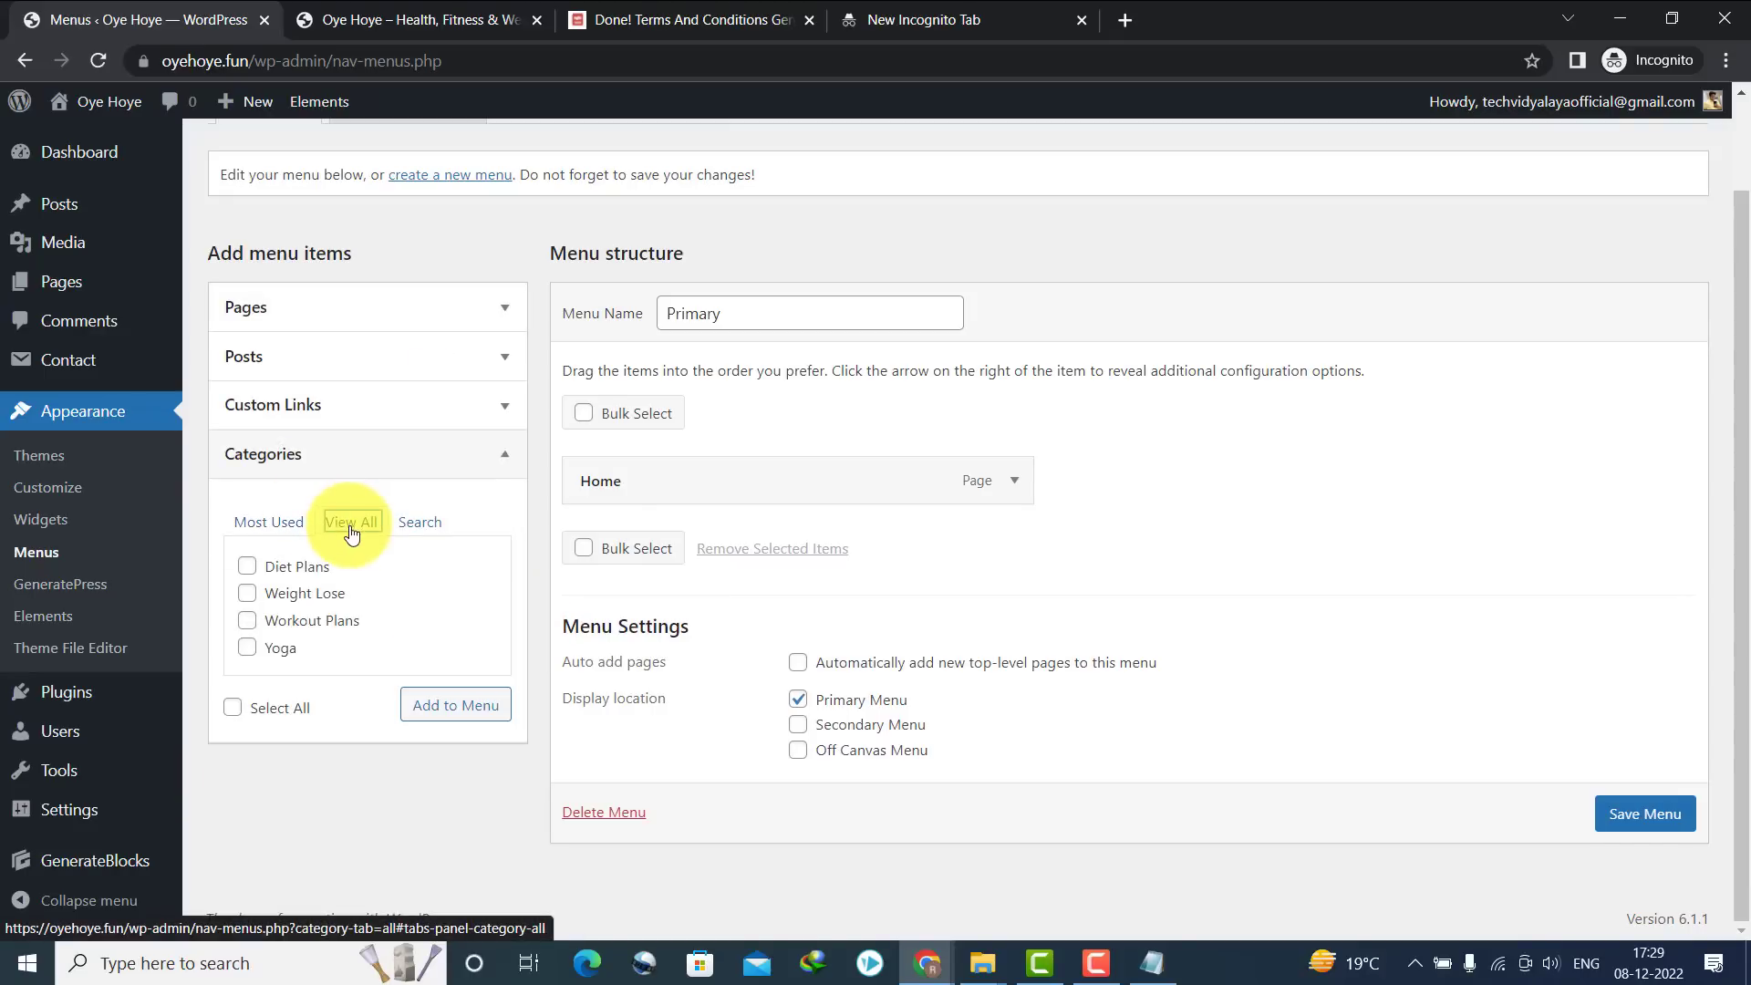
{"action": "left_click", "coordinate": [233, 708]}
{"action": "left_click", "coordinate": [436, 710]}
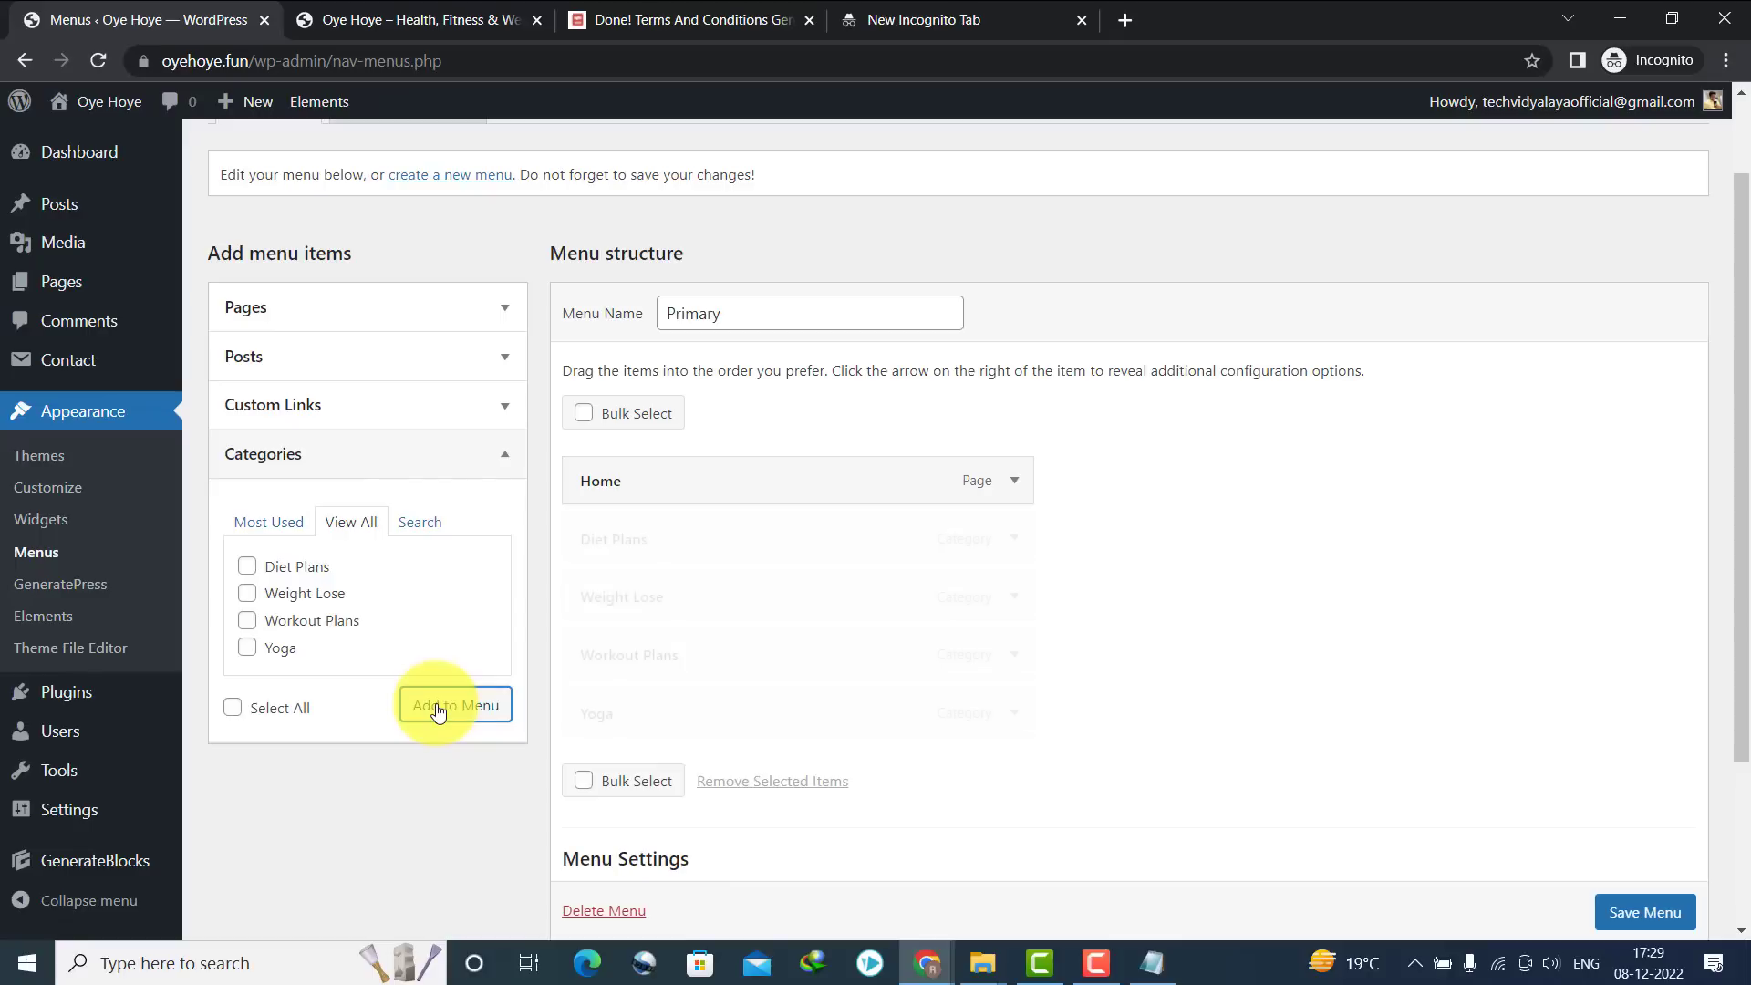
{"action": "scroll", "coordinate": [1641, 894], "scroll_direction": "down", "scroll_amount": 1}
{"action": "left_click", "coordinate": [1631, 912]}
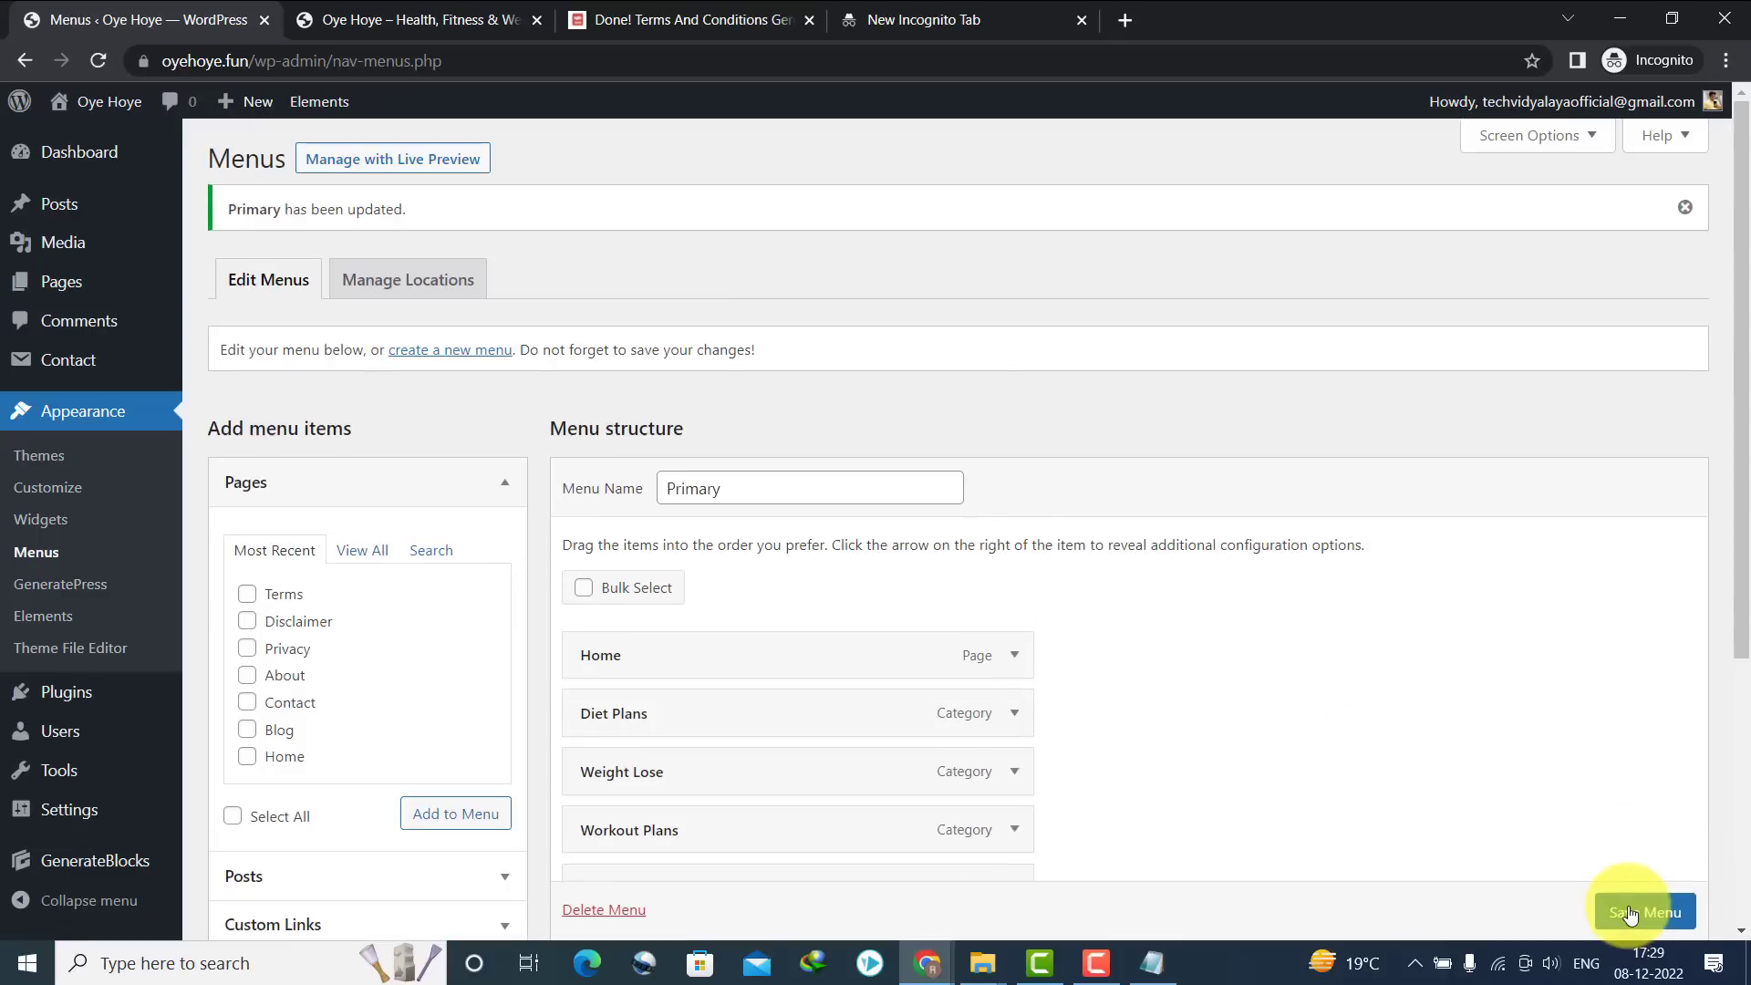
Reload the live blog and check the header shows Home, Diet Plans, Weight Lose, Workout Plans, Yoga
{"action": "left_click", "coordinate": [410, 19]}
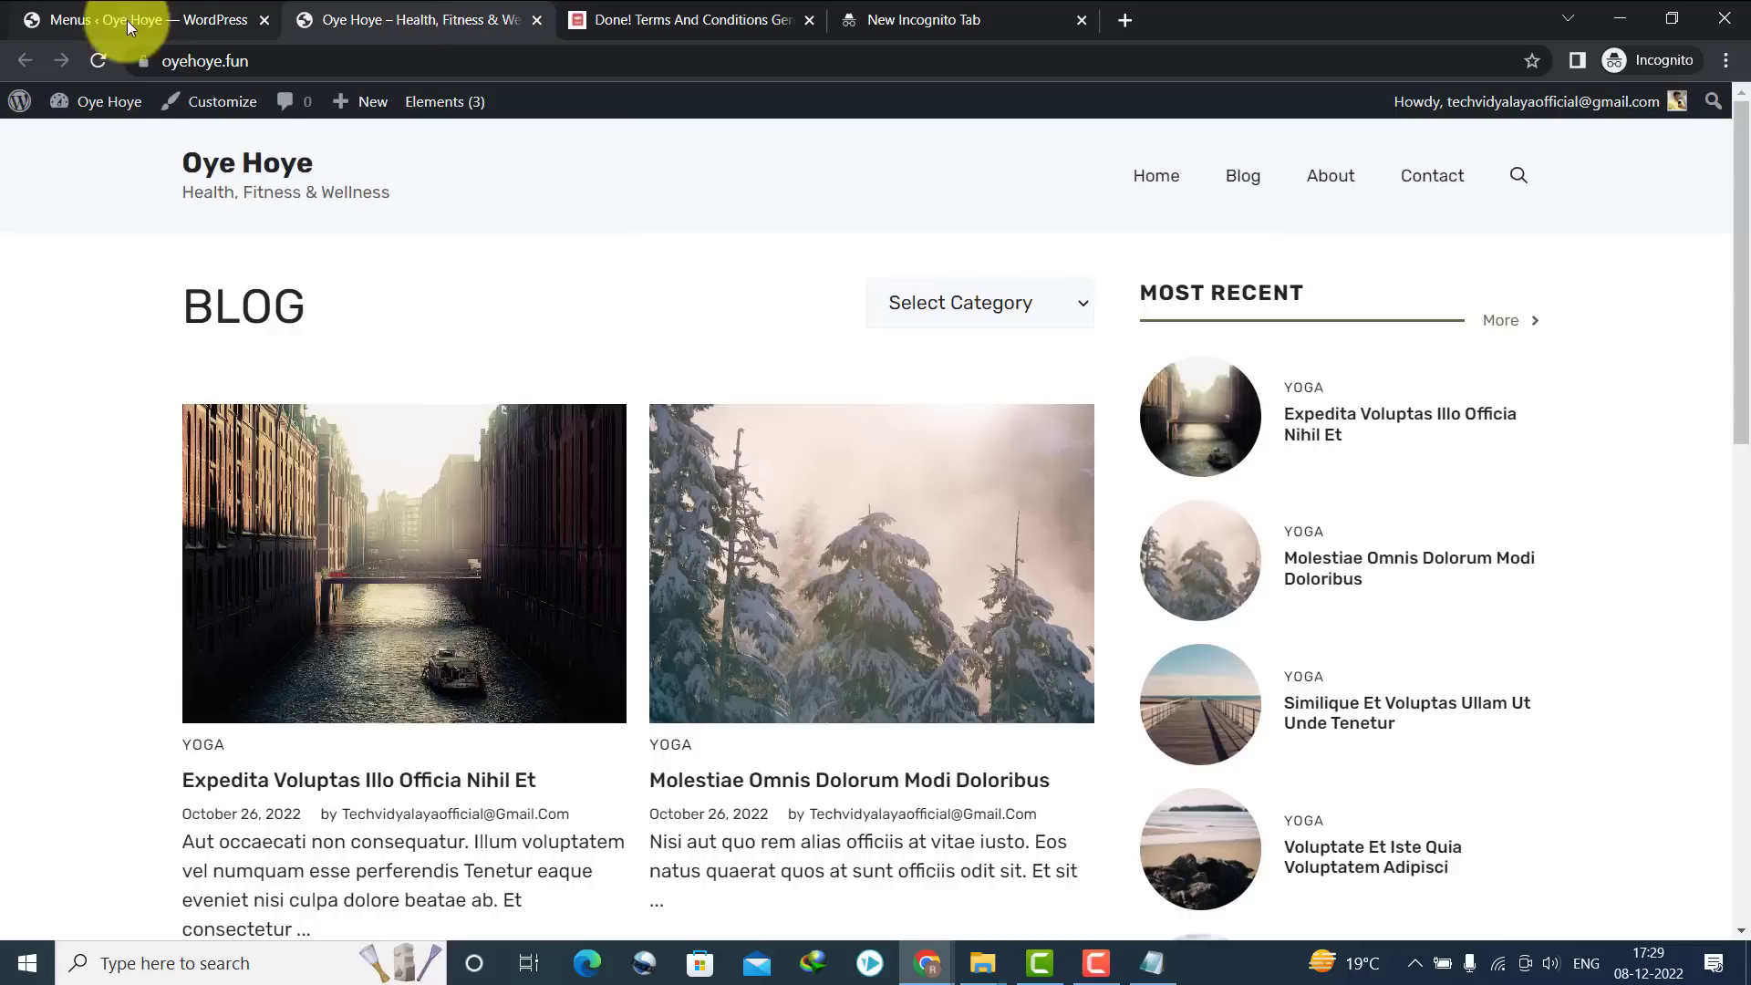
{"action": "left_click", "coordinate": [97, 61]}
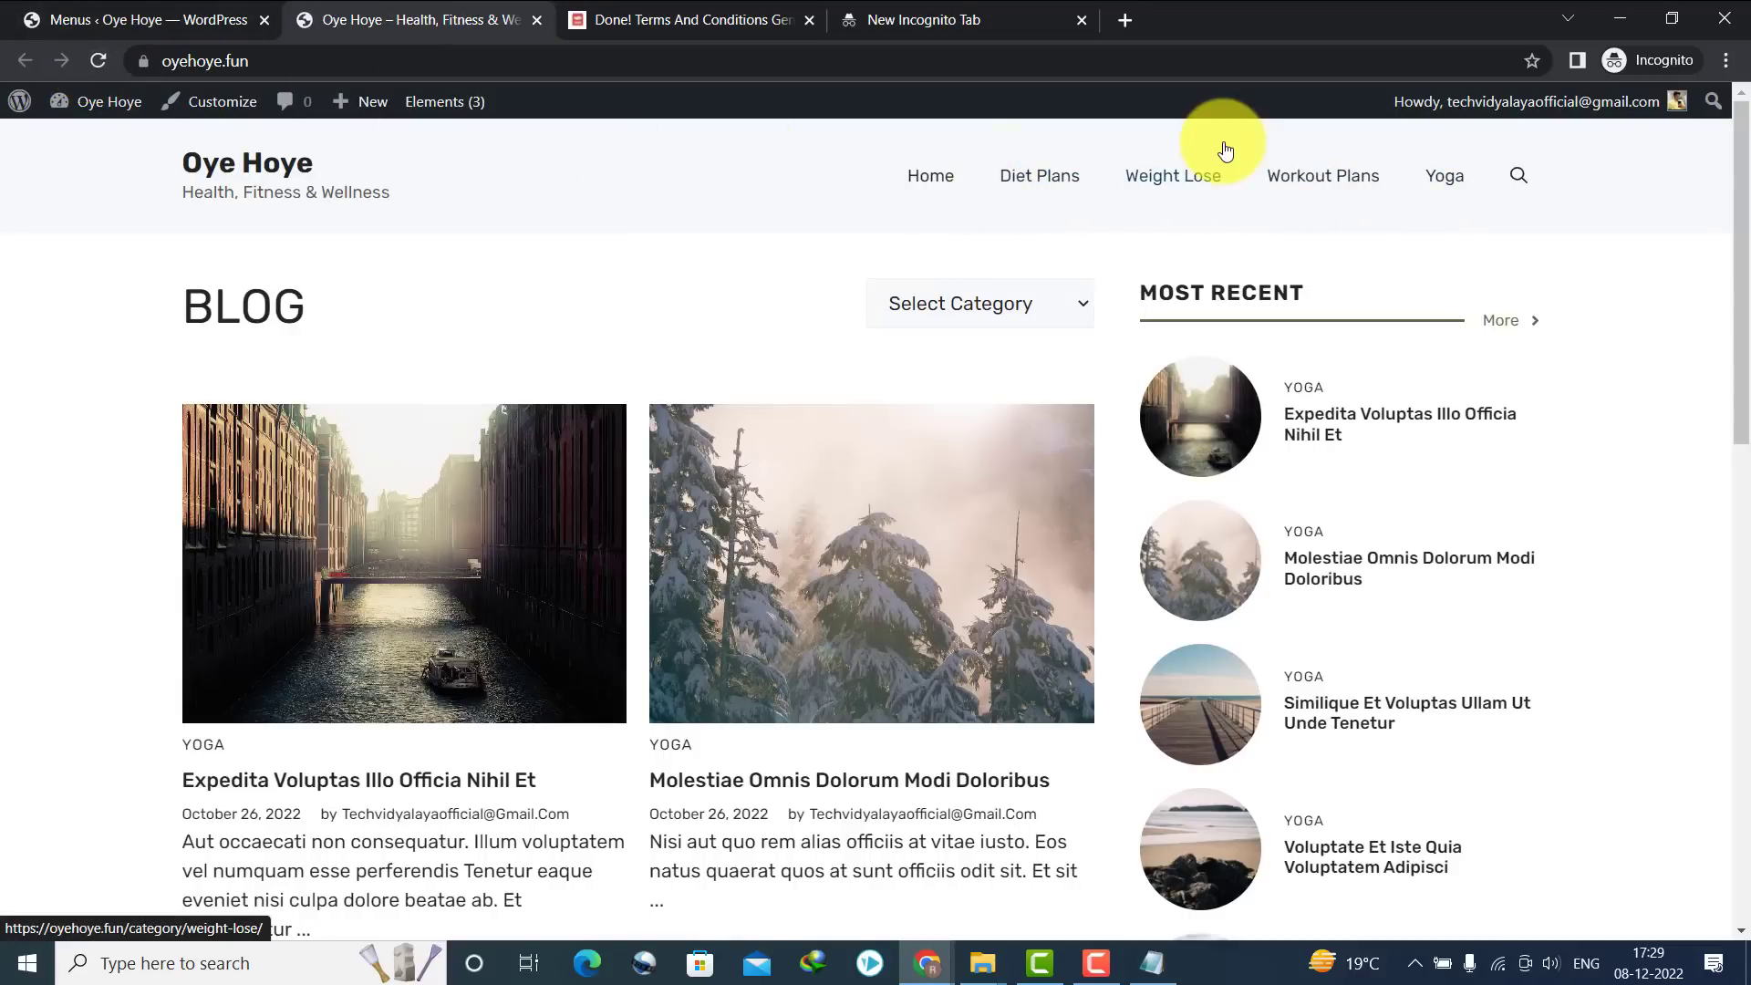
{"action": "left_click", "coordinate": [1003, 290]}
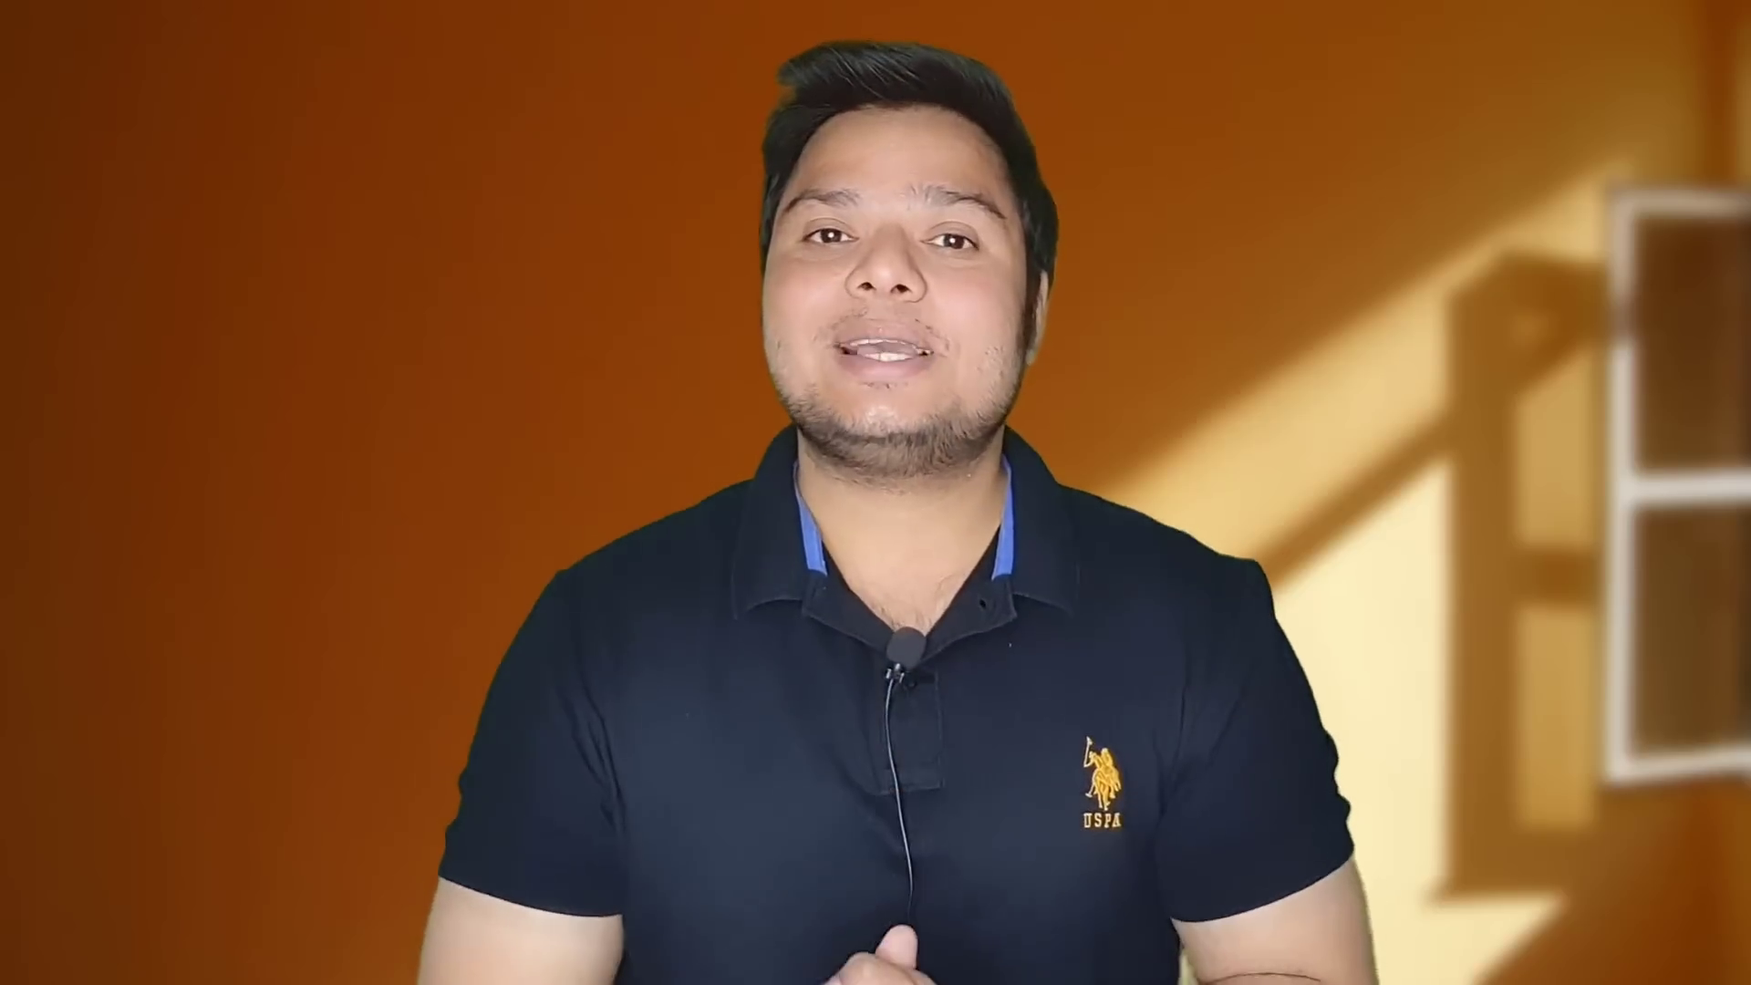
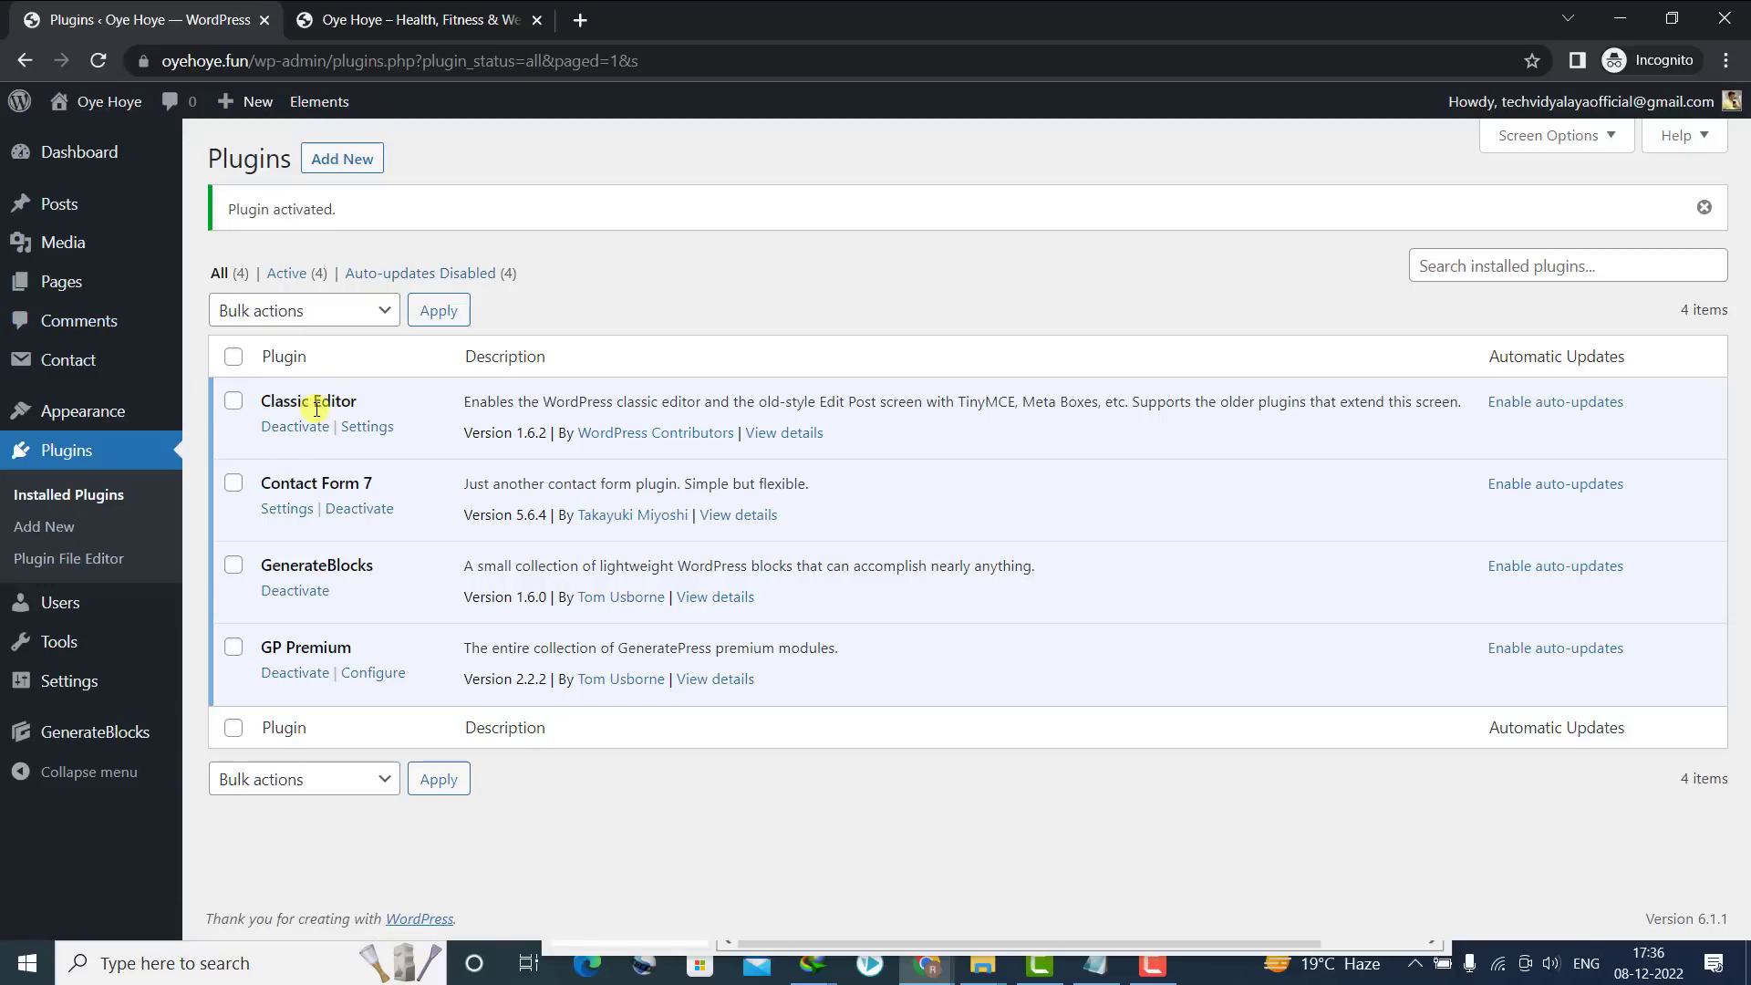
Go to Plugins > Add New to browse plugins for installation
{"action": "left_click", "coordinate": [77, 527]}
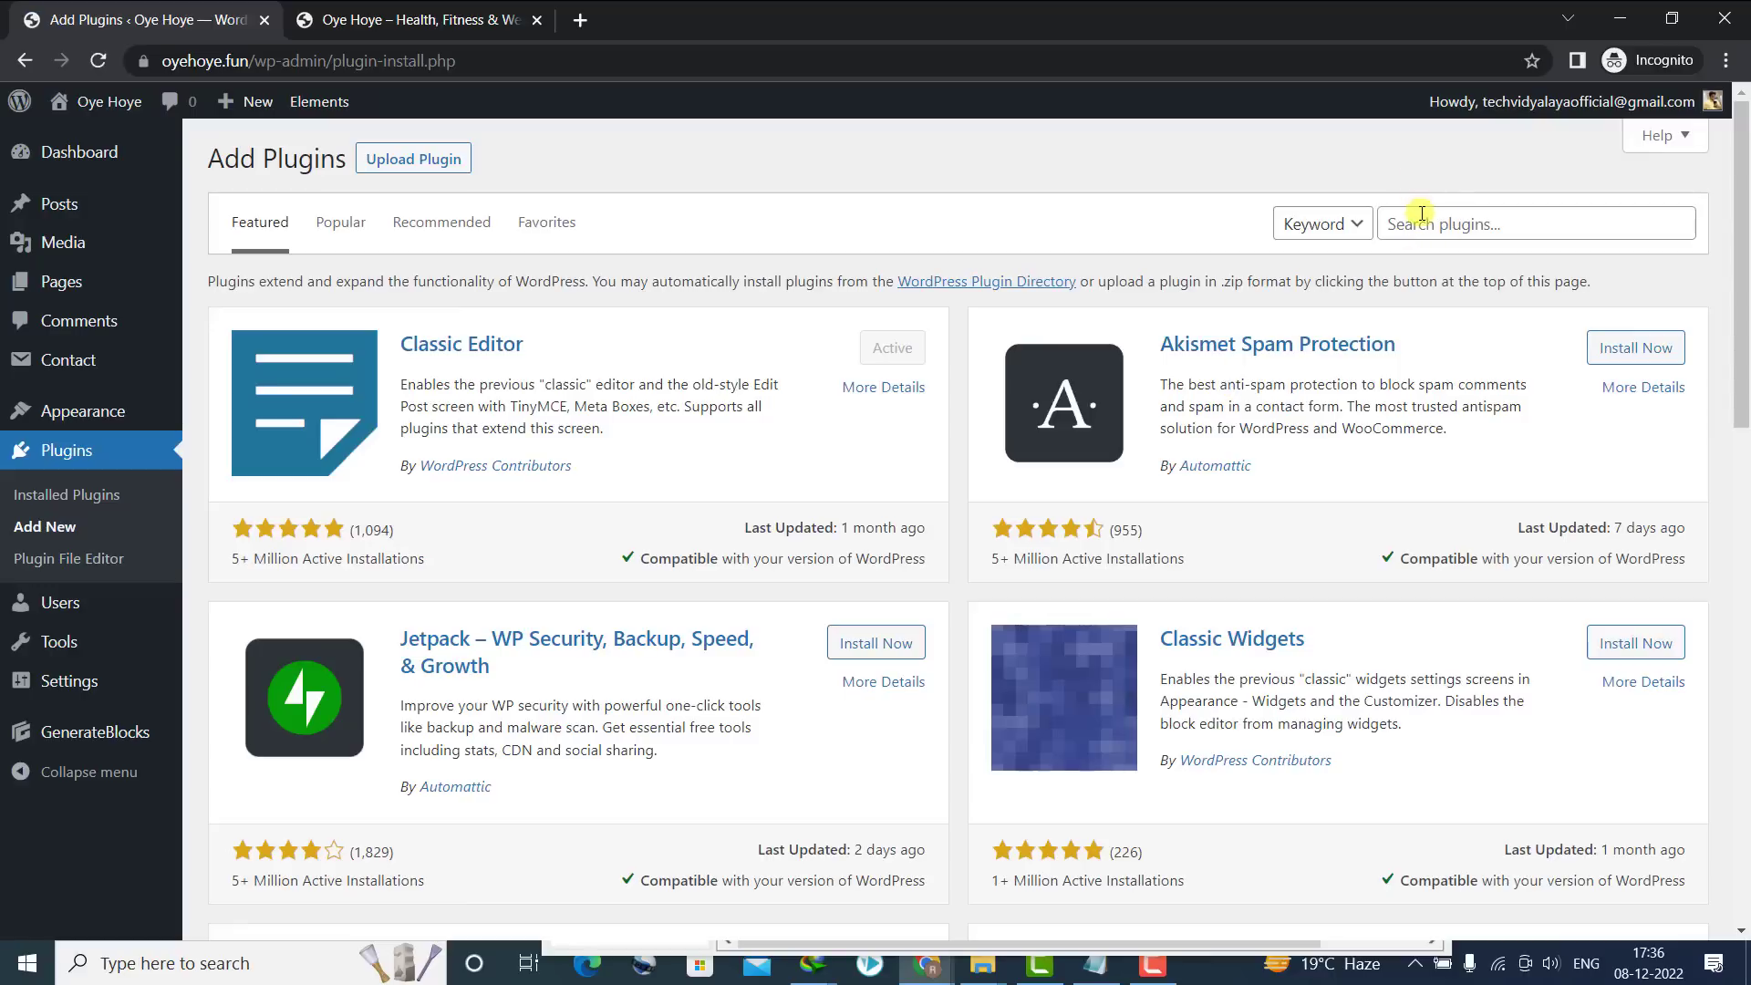
Search for 'site kit', then install and activate Site Kit by Google
{"action": "left_click", "coordinate": [1422, 219]}
{"action": "type", "text": "site kit"}
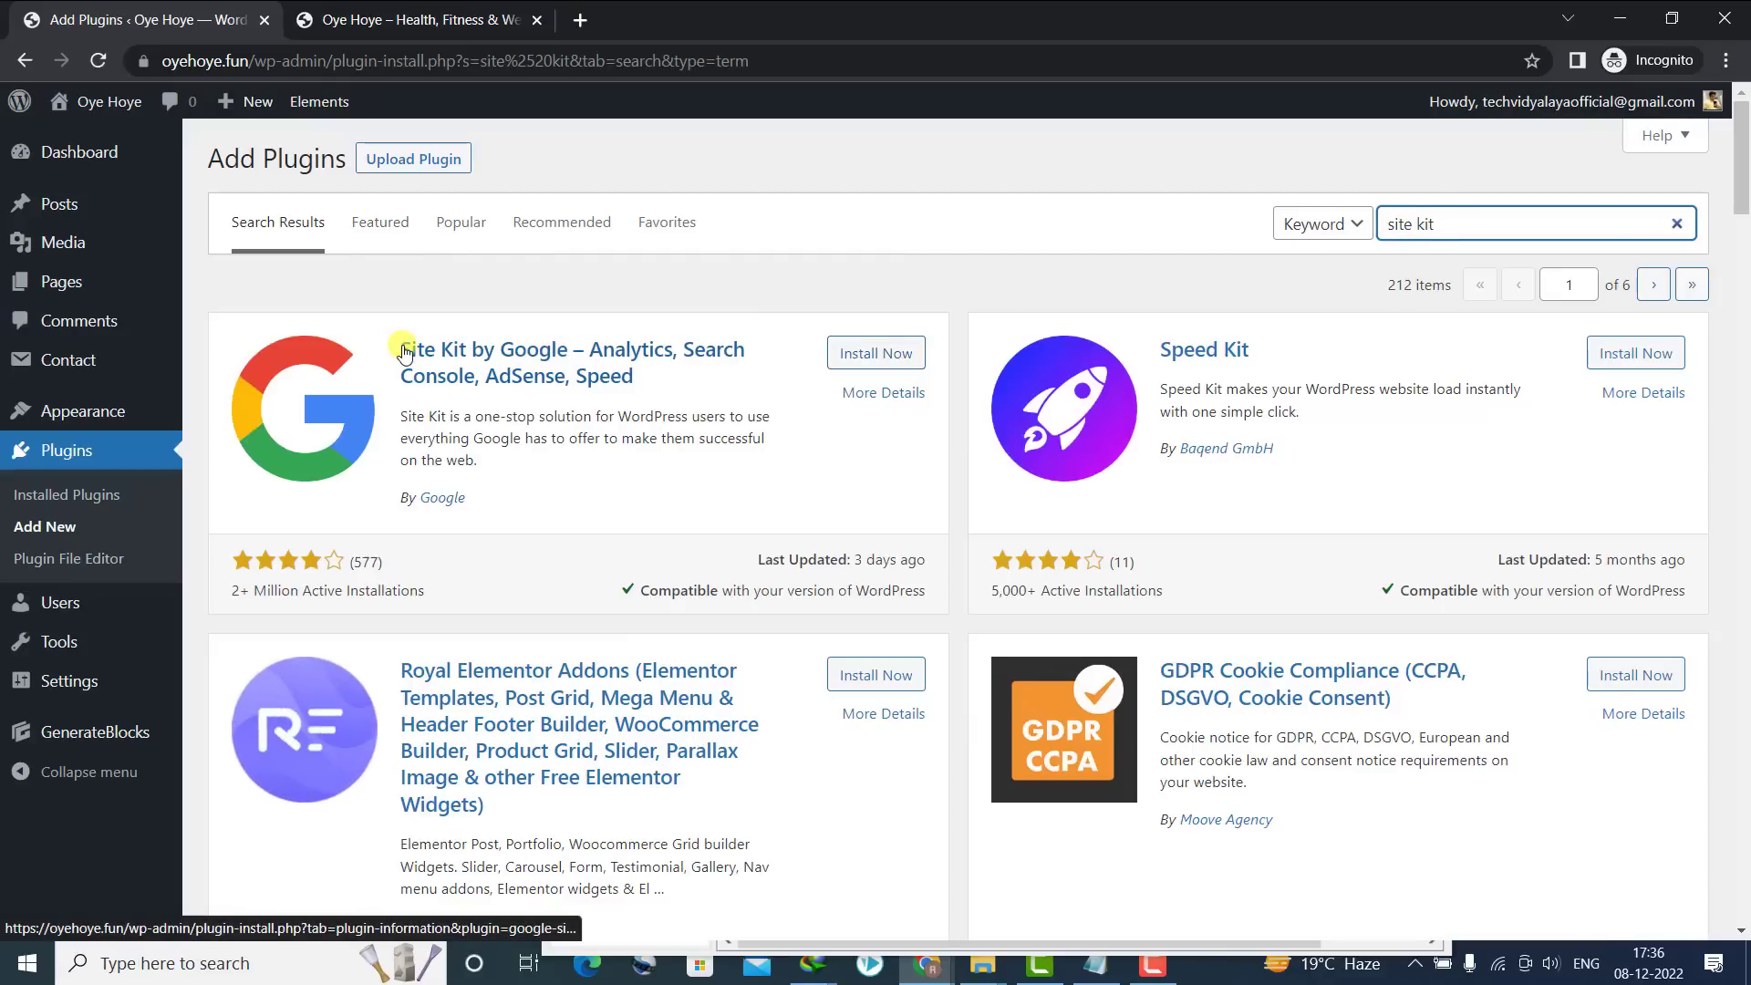
{"action": "left_click", "coordinate": [832, 353]}
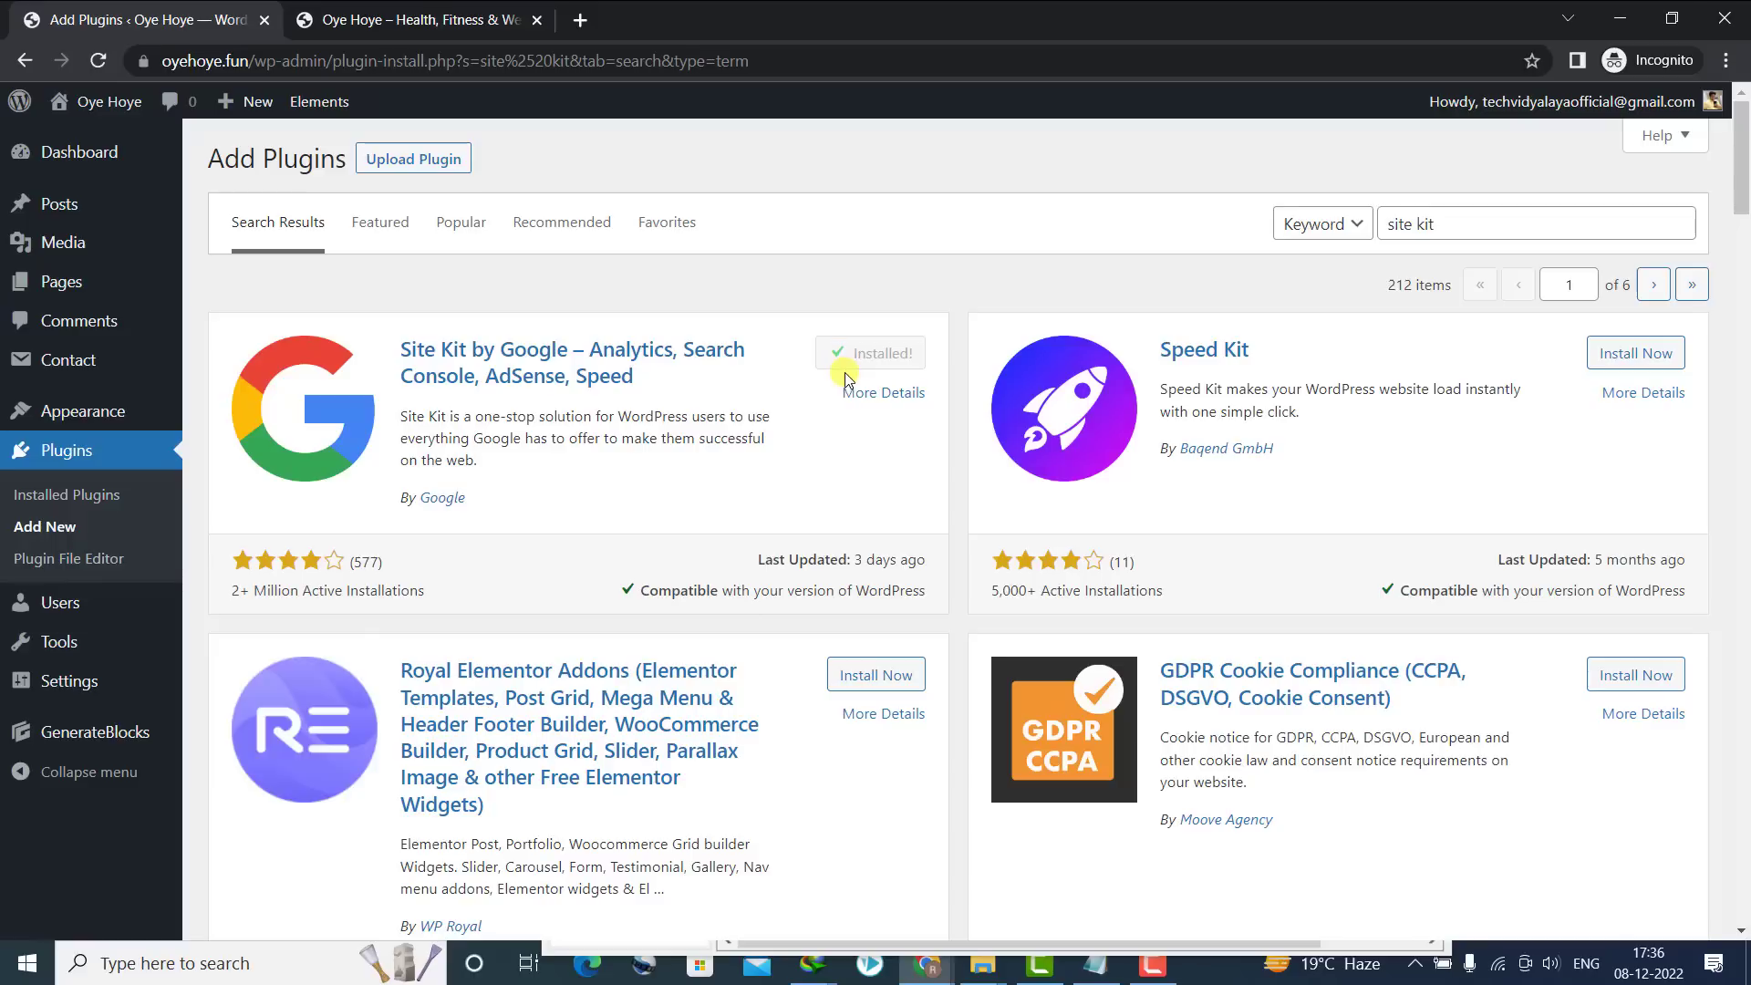
{"action": "left_click", "coordinate": [886, 353]}
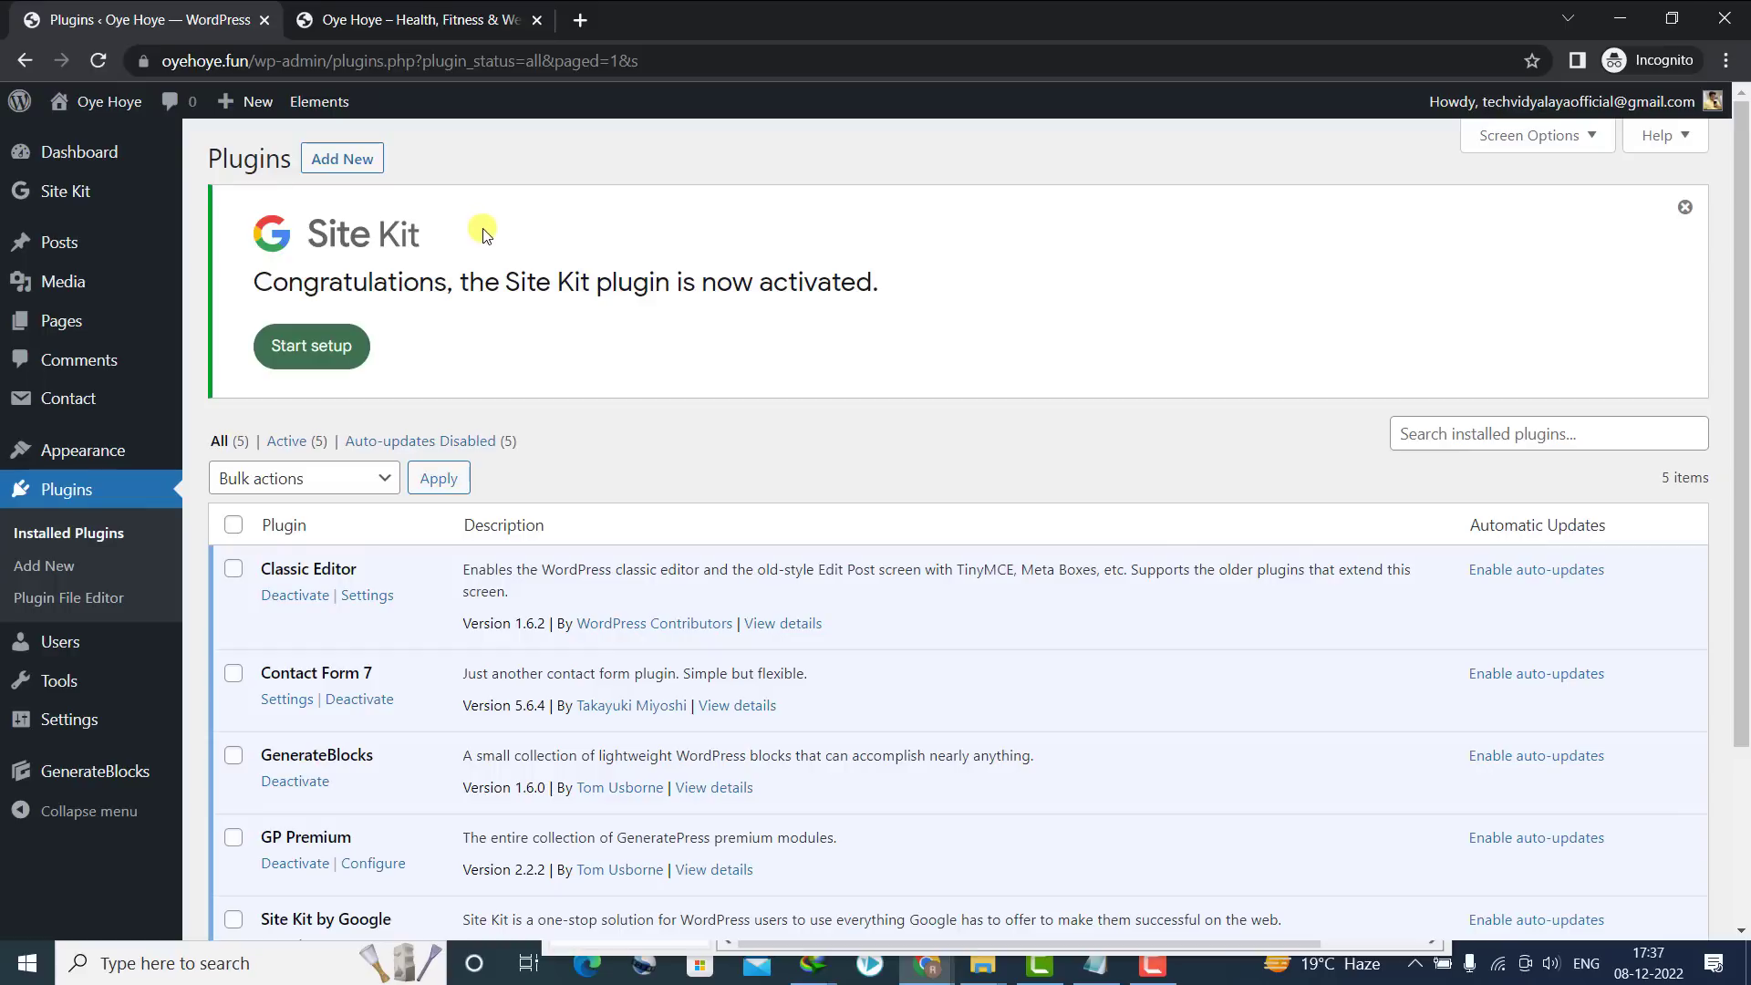
Start Site Kit setup with Google Analytics included, signing in and granting account access
{"action": "left_click", "coordinate": [295, 350]}
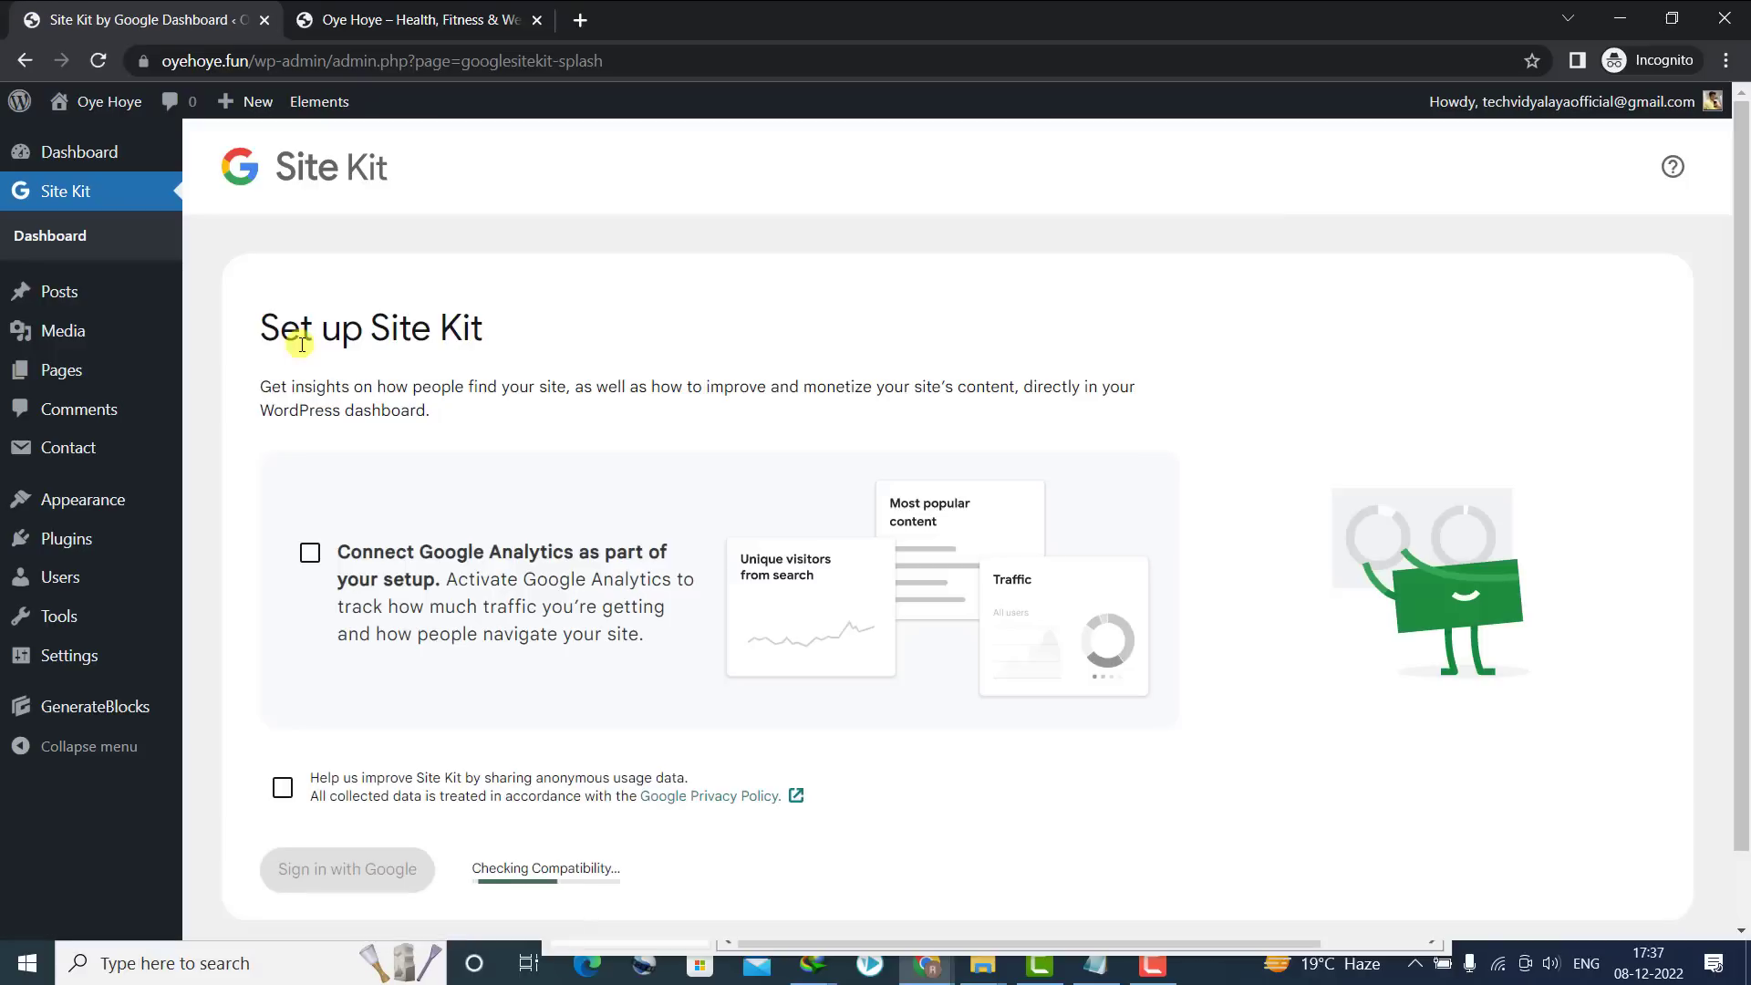
{"action": "left_click", "coordinate": [309, 558]}
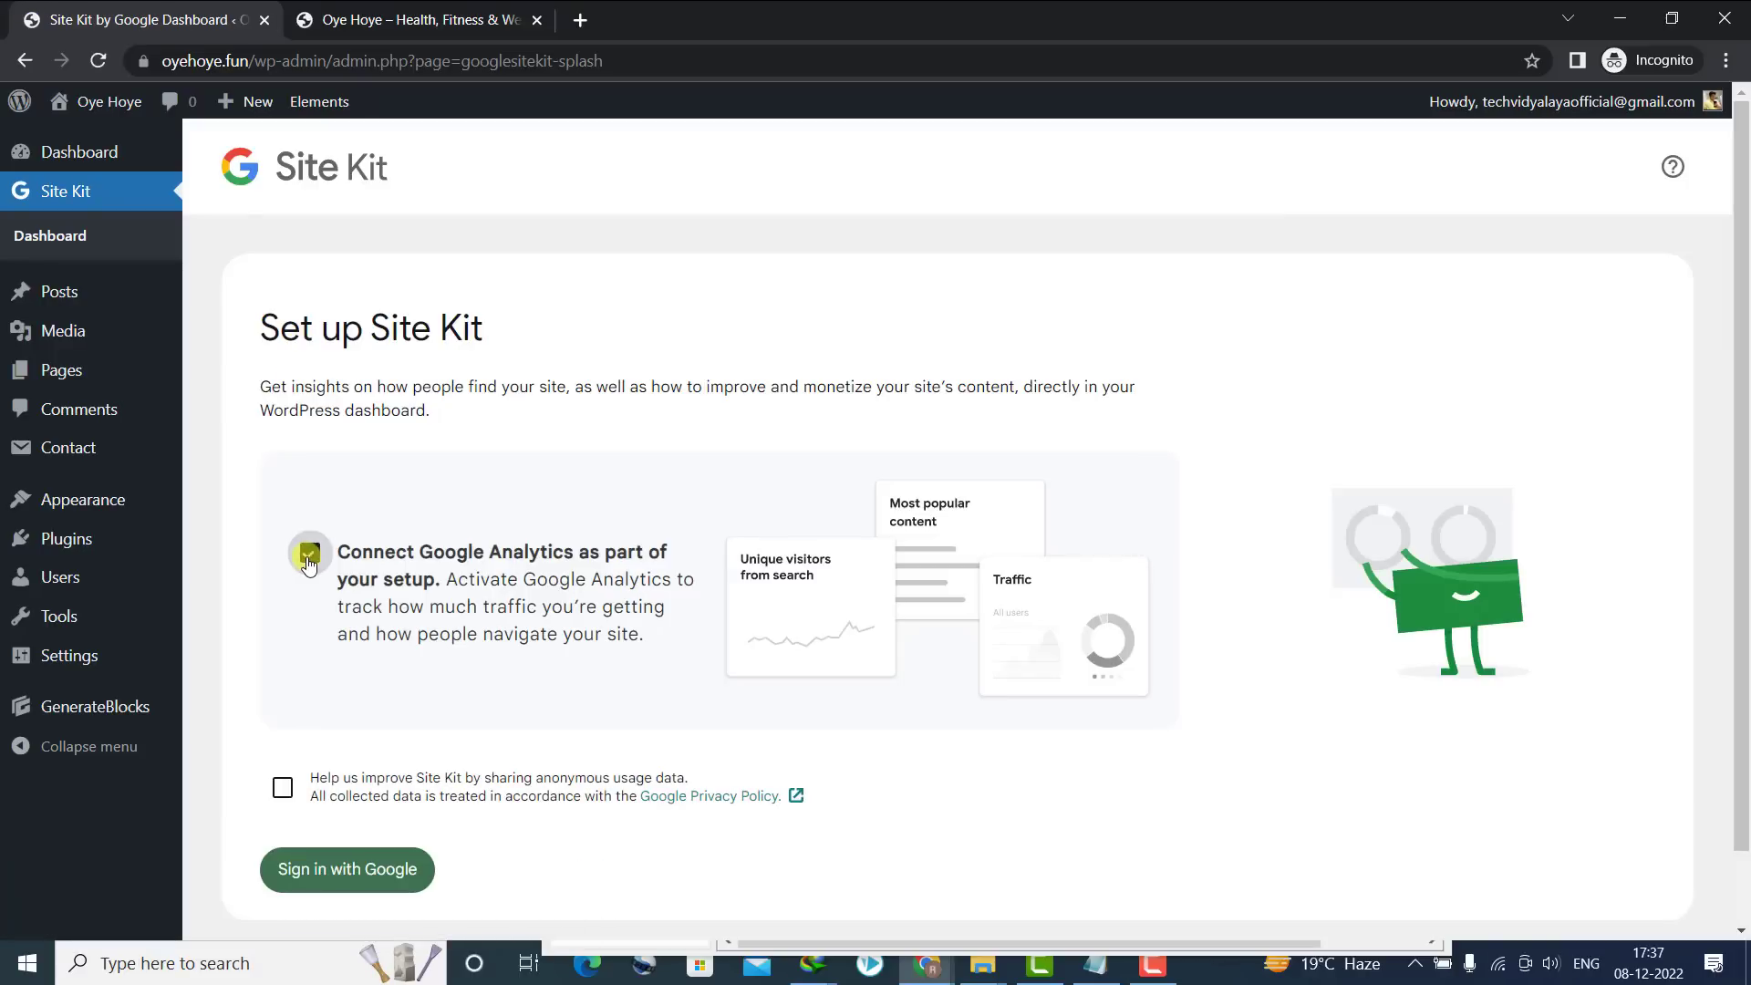
{"action": "left_click", "coordinate": [337, 867]}
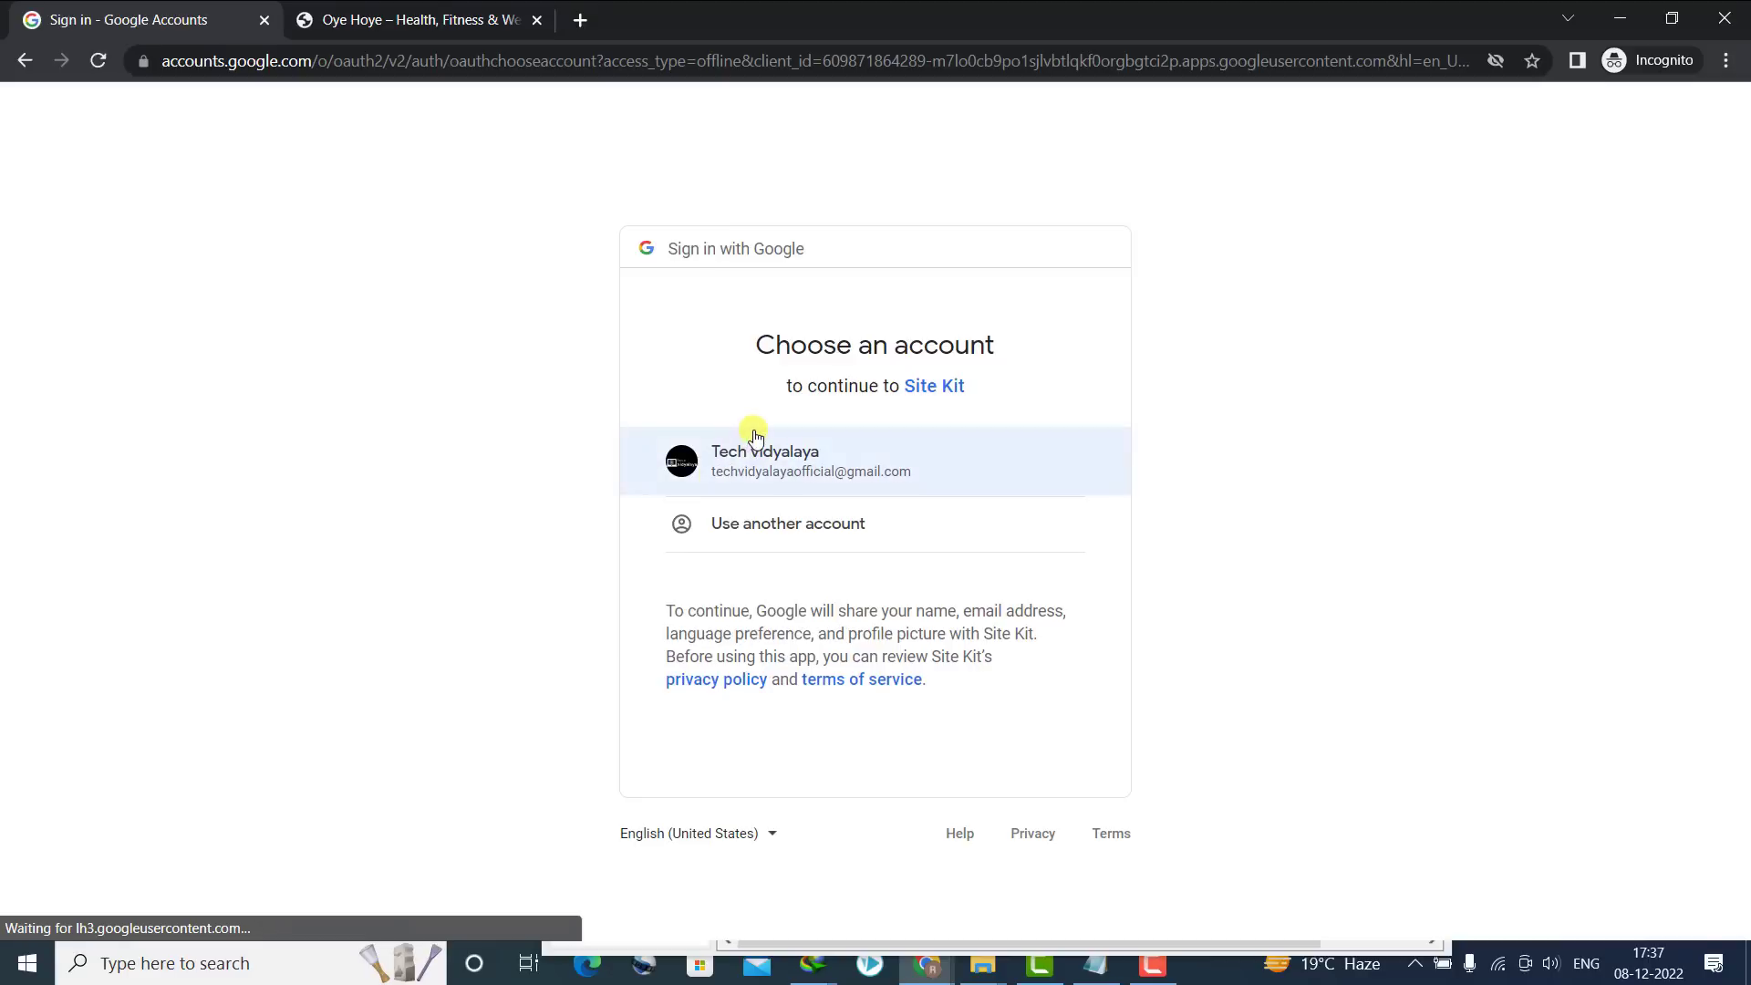
{"action": "left_click", "coordinate": [749, 441]}
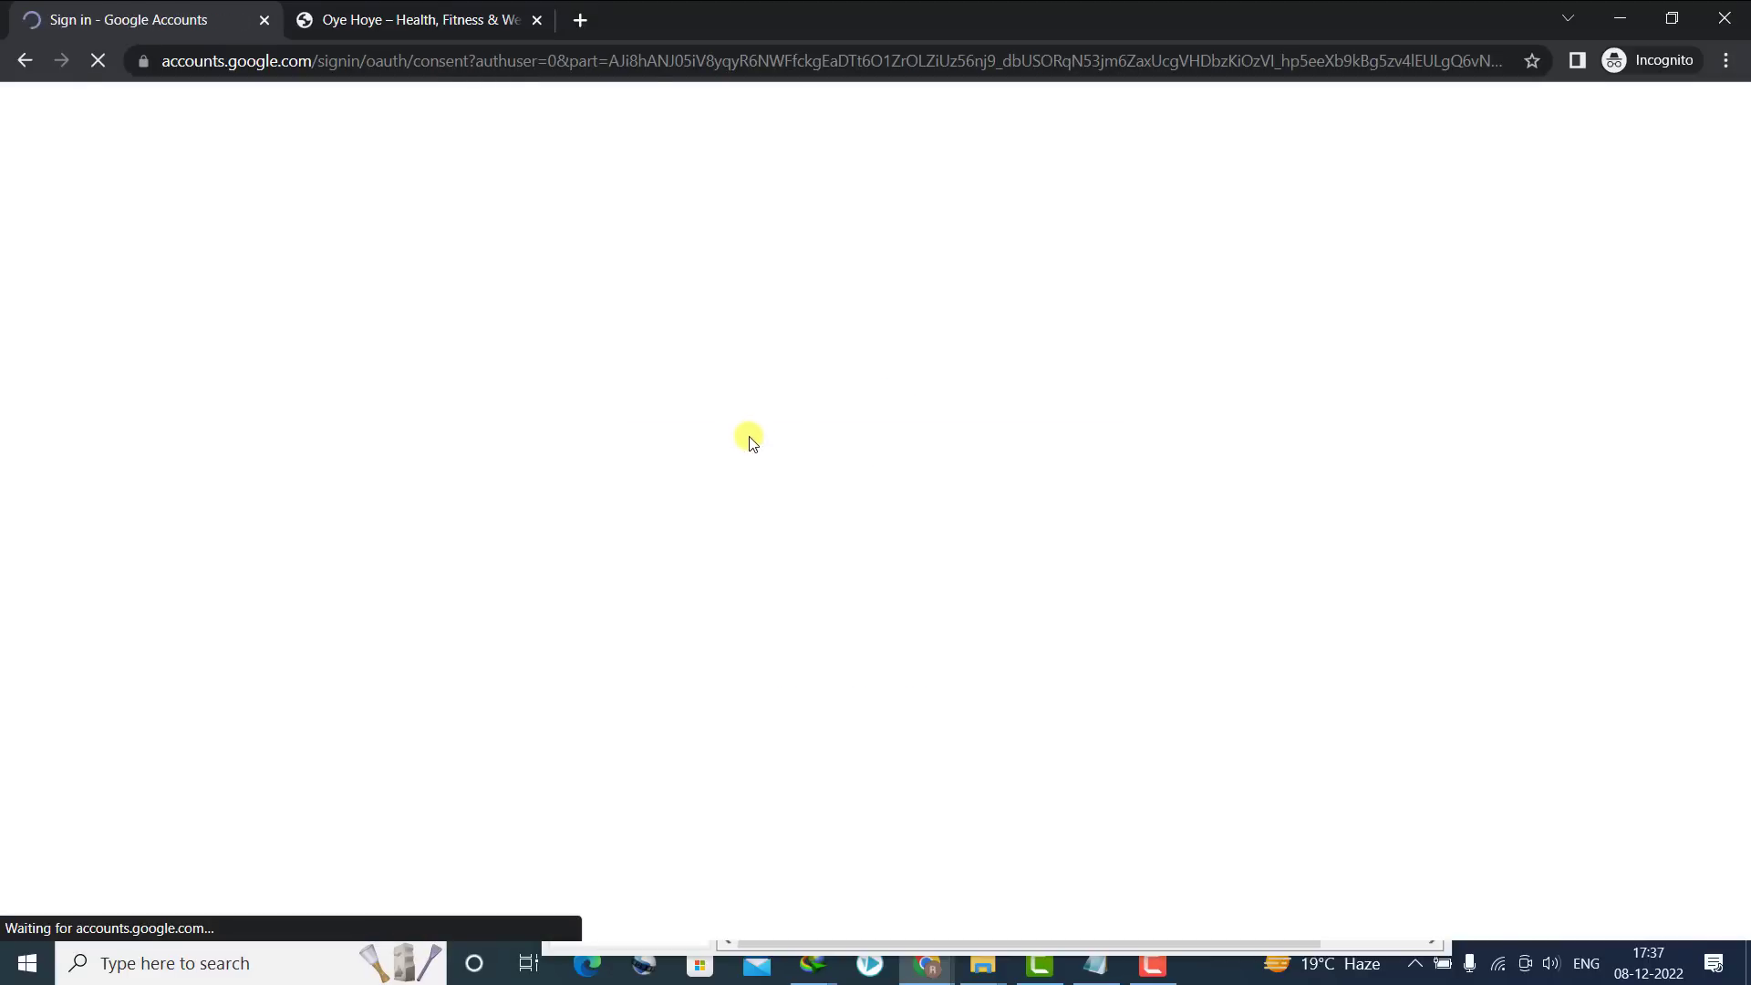
{"action": "left_click", "coordinate": [958, 766]}
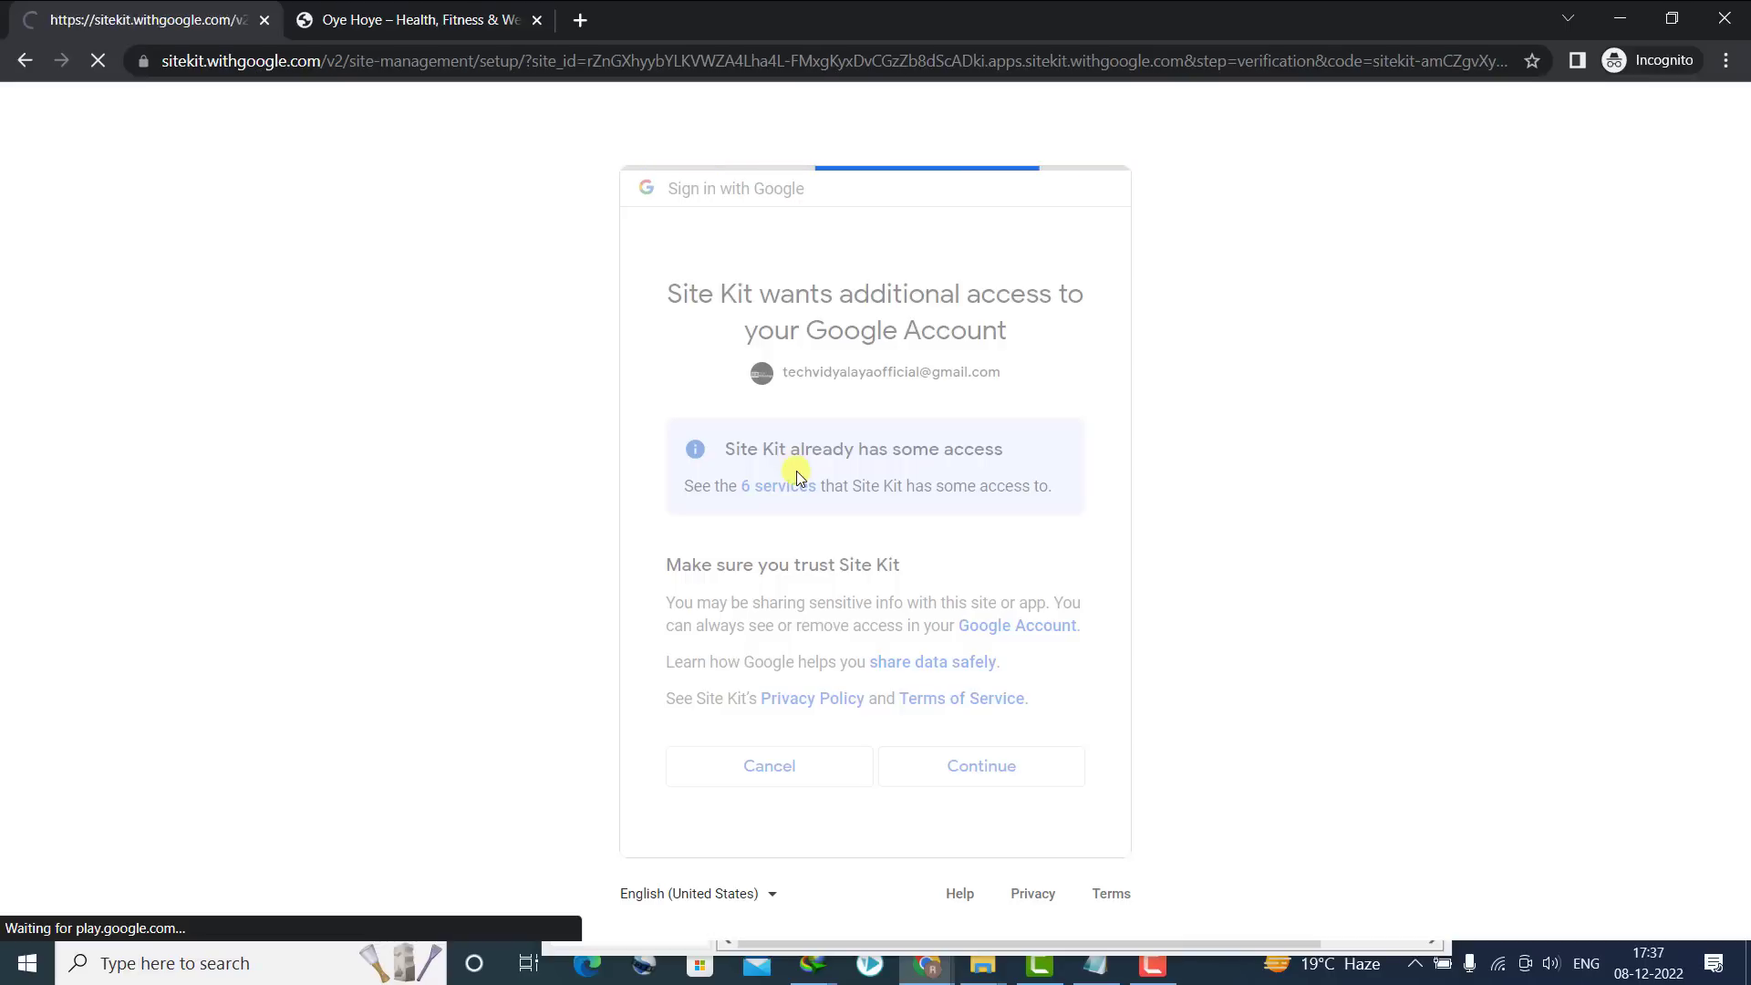
Continue through the account access and Search Console steps to the Analytics setup
{"action": "left_click", "coordinate": [244, 520]}
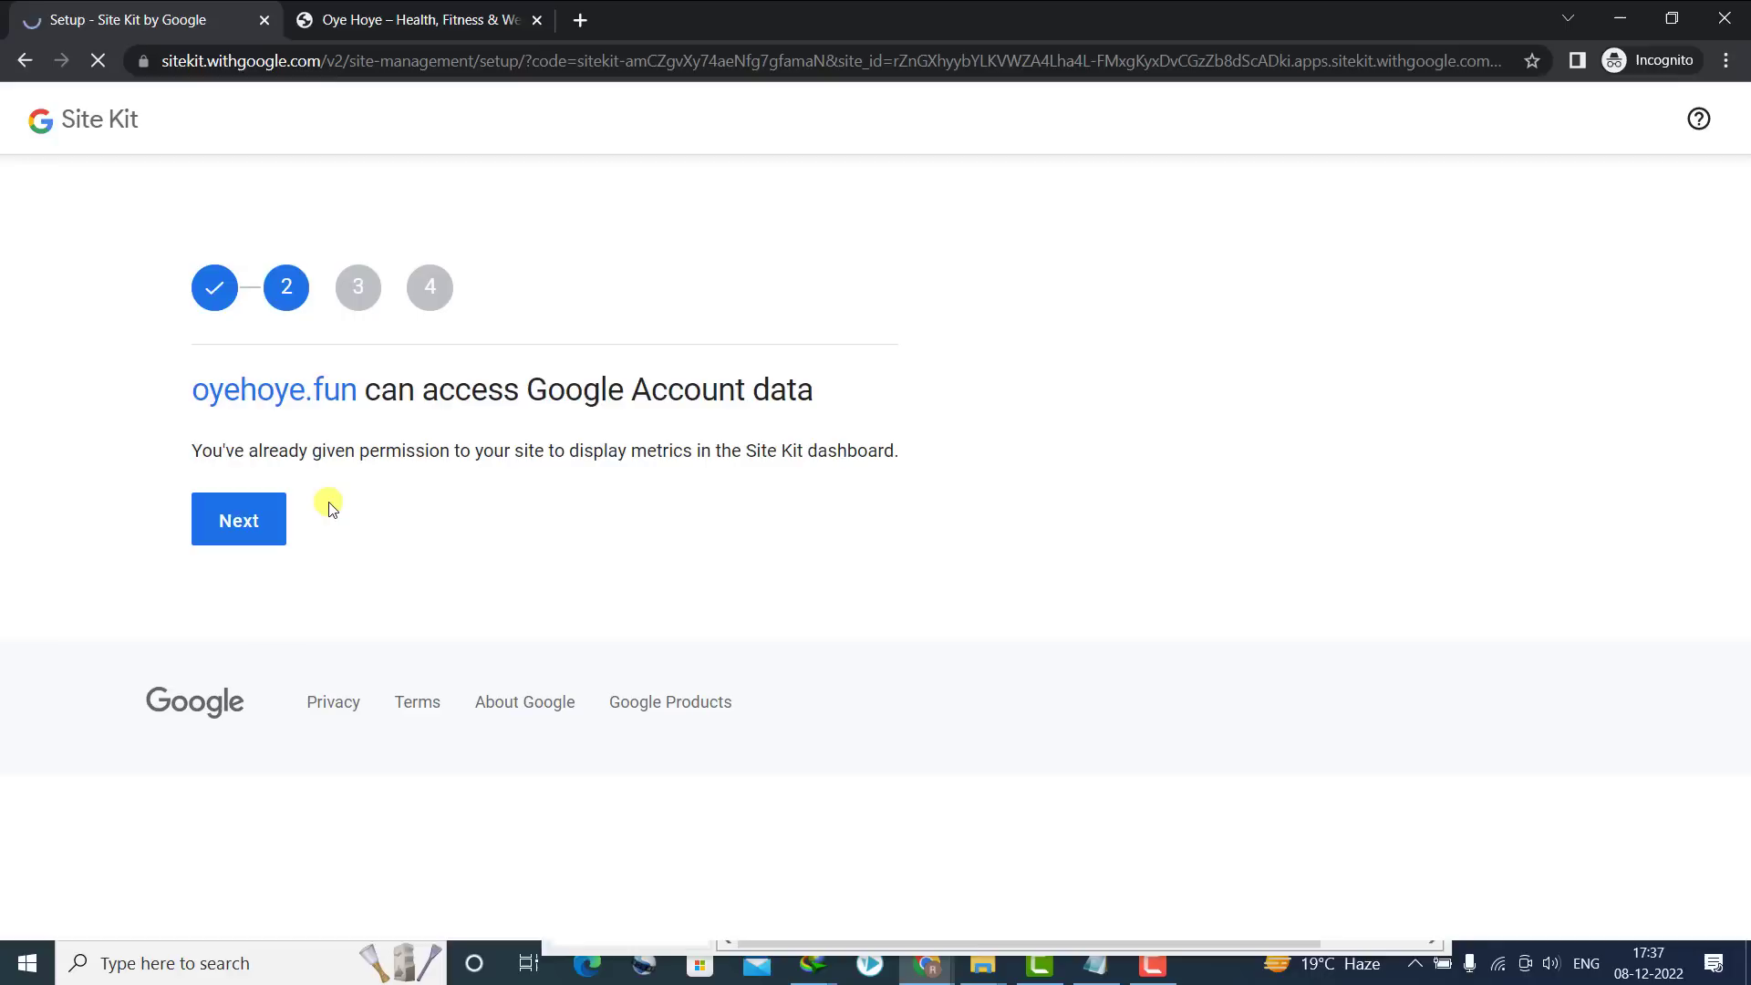
{"action": "left_click", "coordinate": [226, 519]}
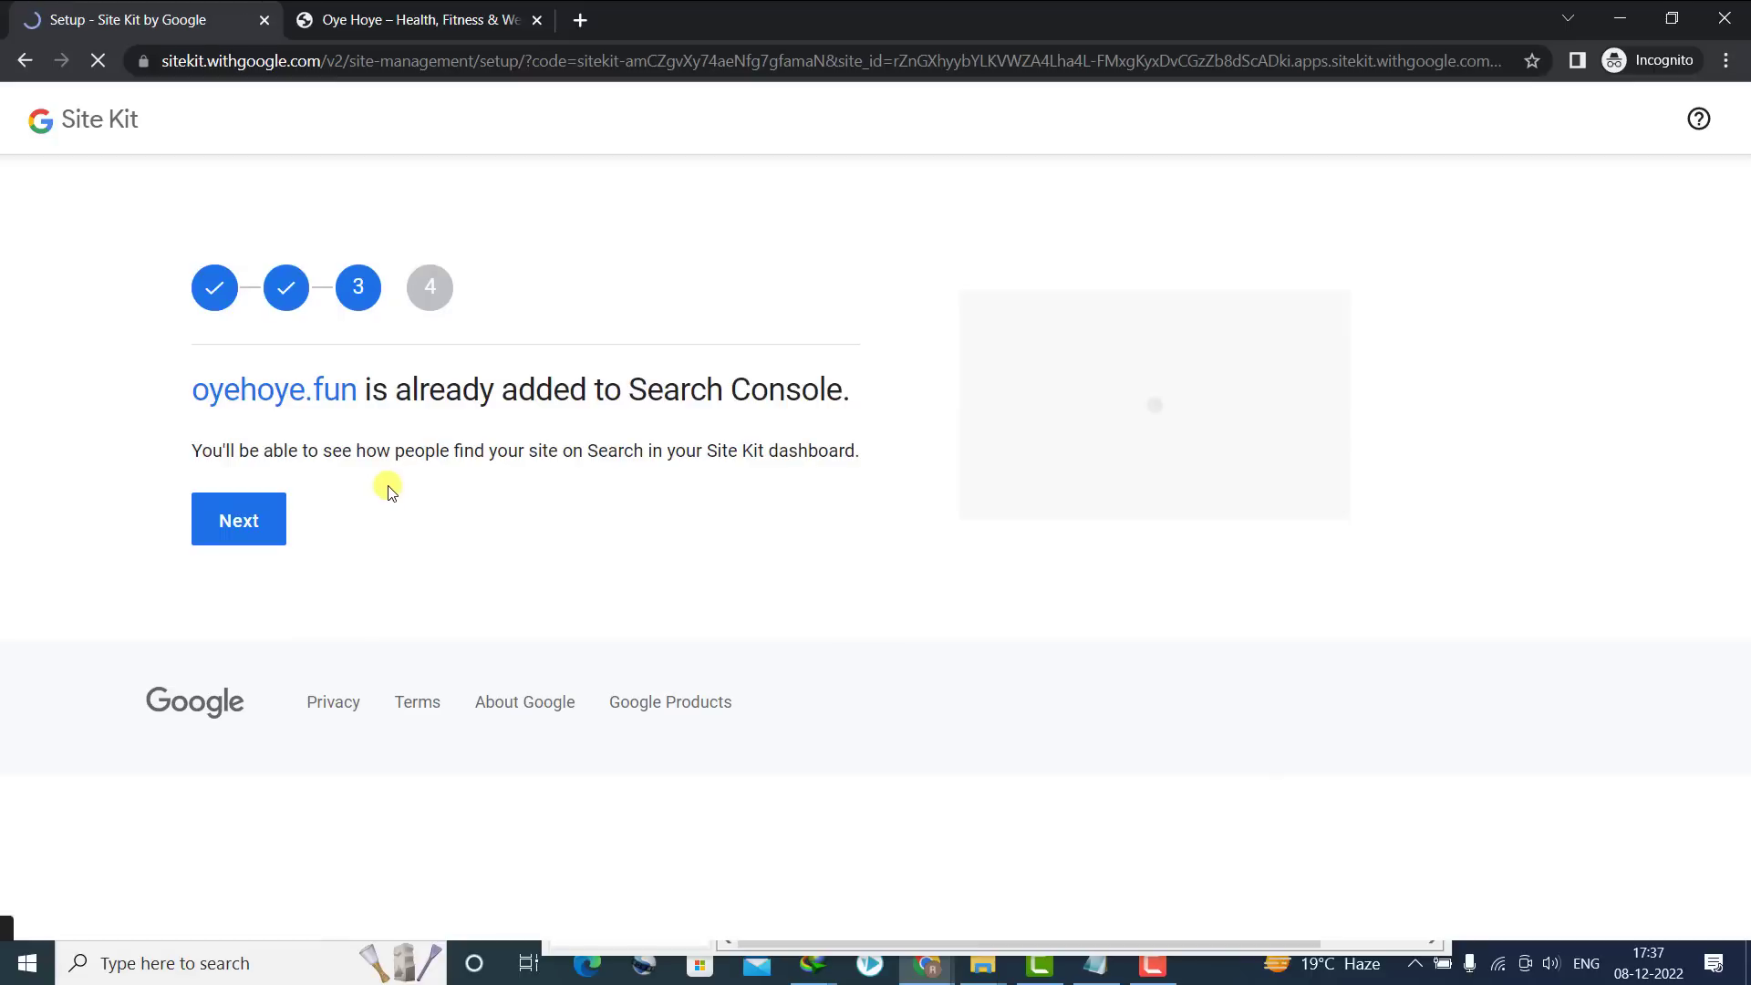
{"action": "left_click", "coordinate": [238, 516]}
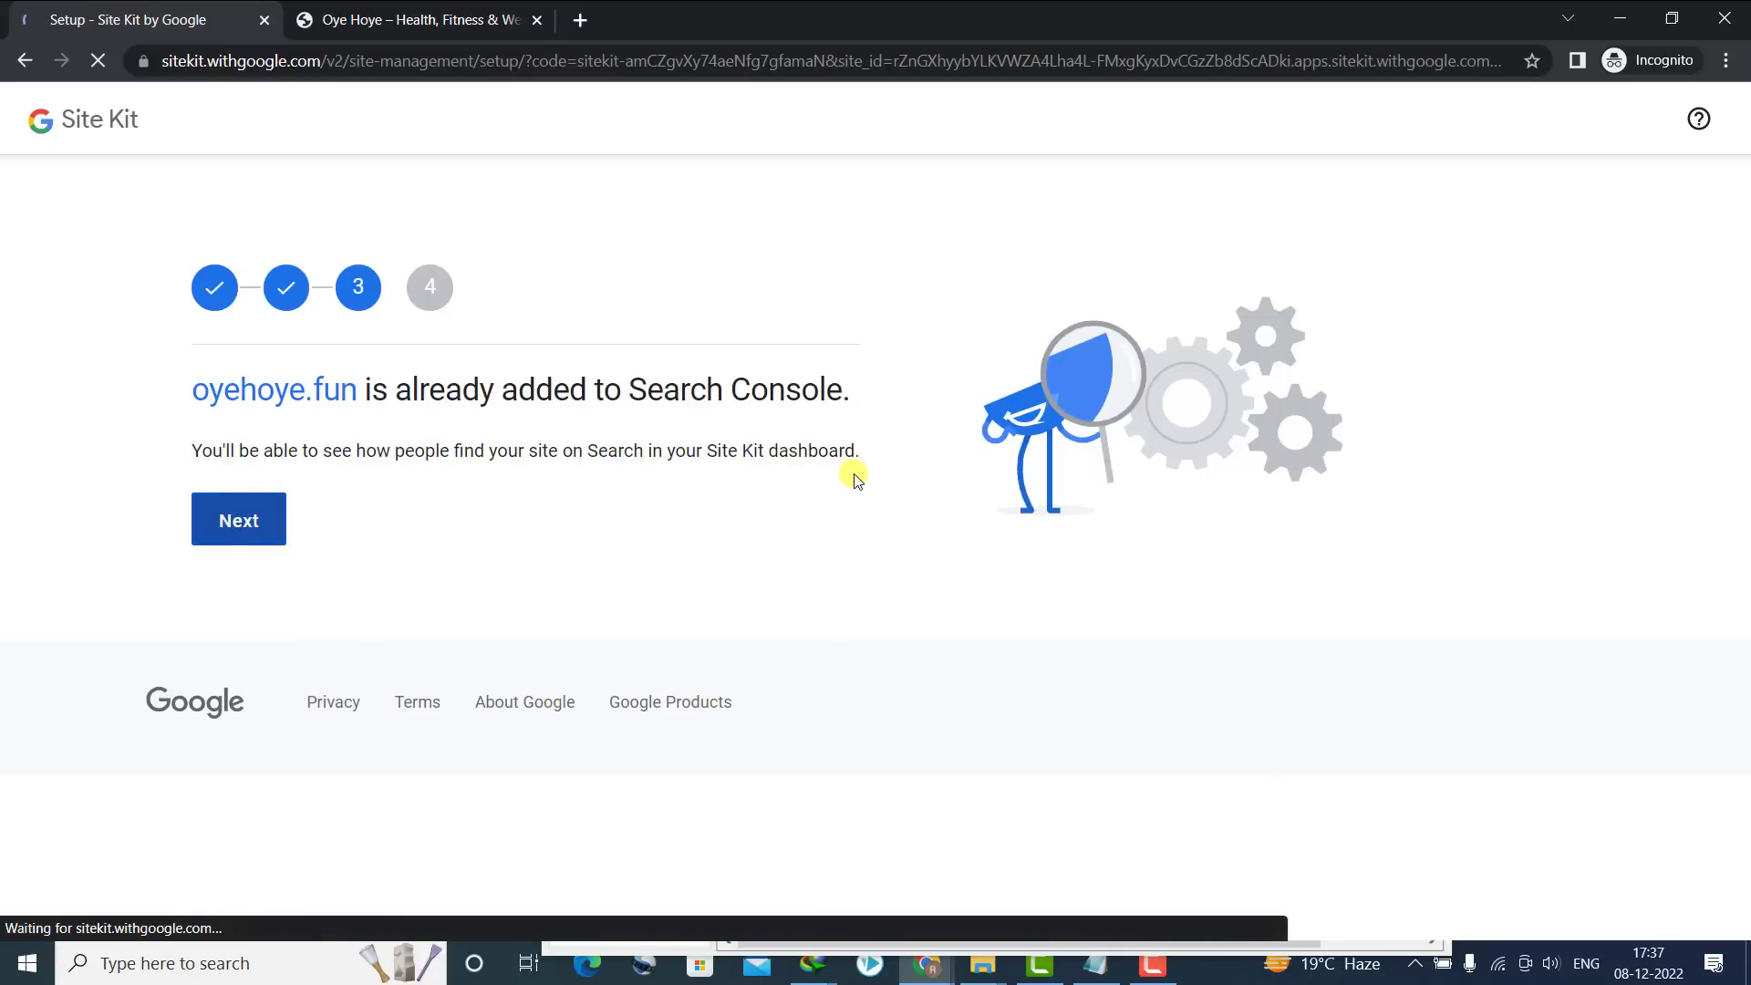
{"action": "left_click", "coordinate": [258, 519]}
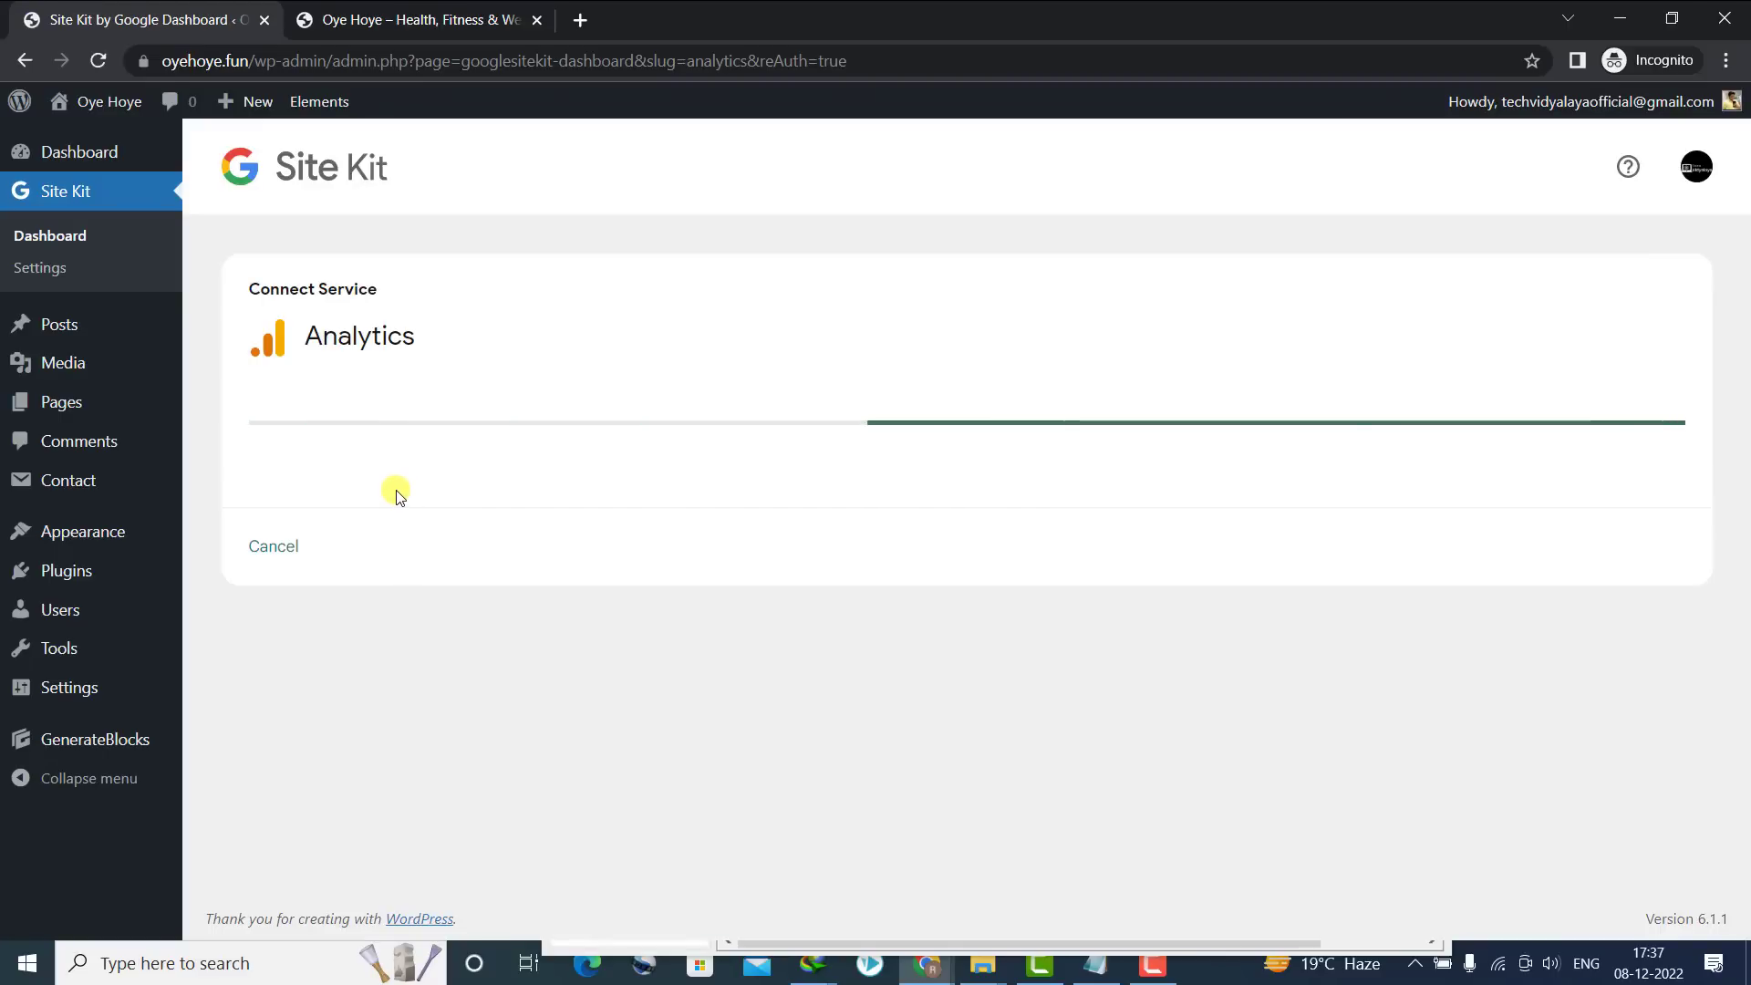
Choose 'Set up a new account' for Analytics, create it, and grant Site Kit the extra access
{"action": "left_click", "coordinate": [370, 488]}
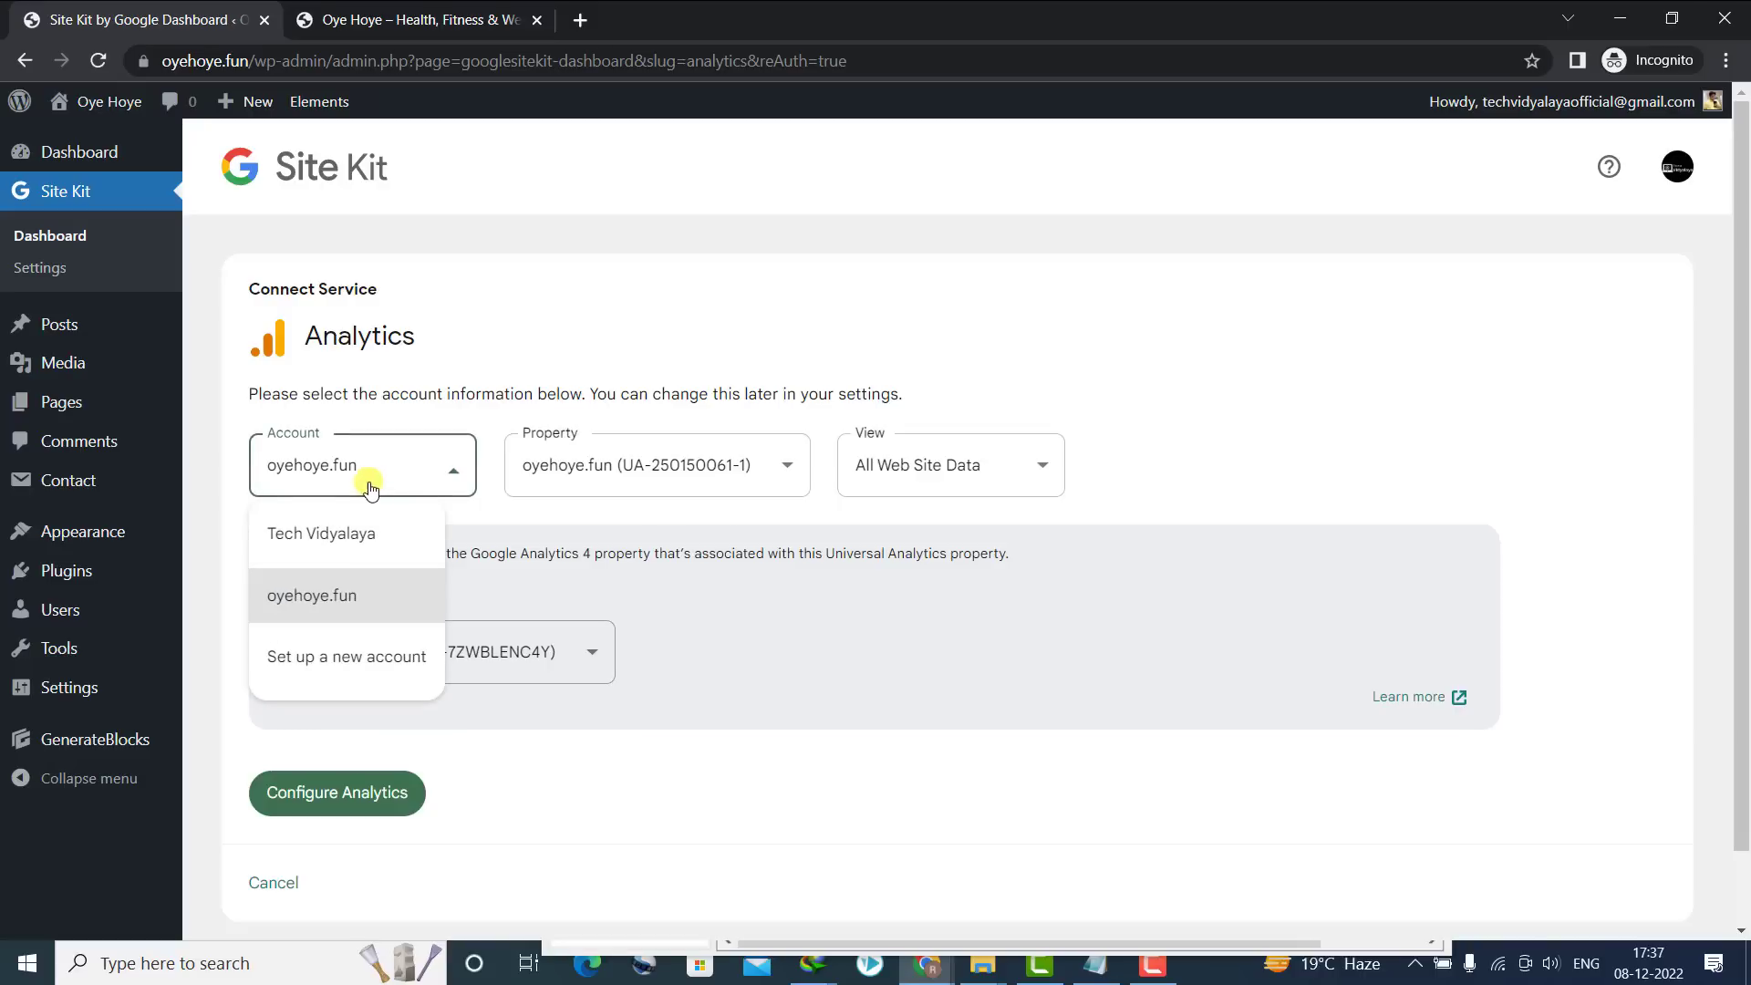
{"action": "left_click", "coordinate": [331, 670]}
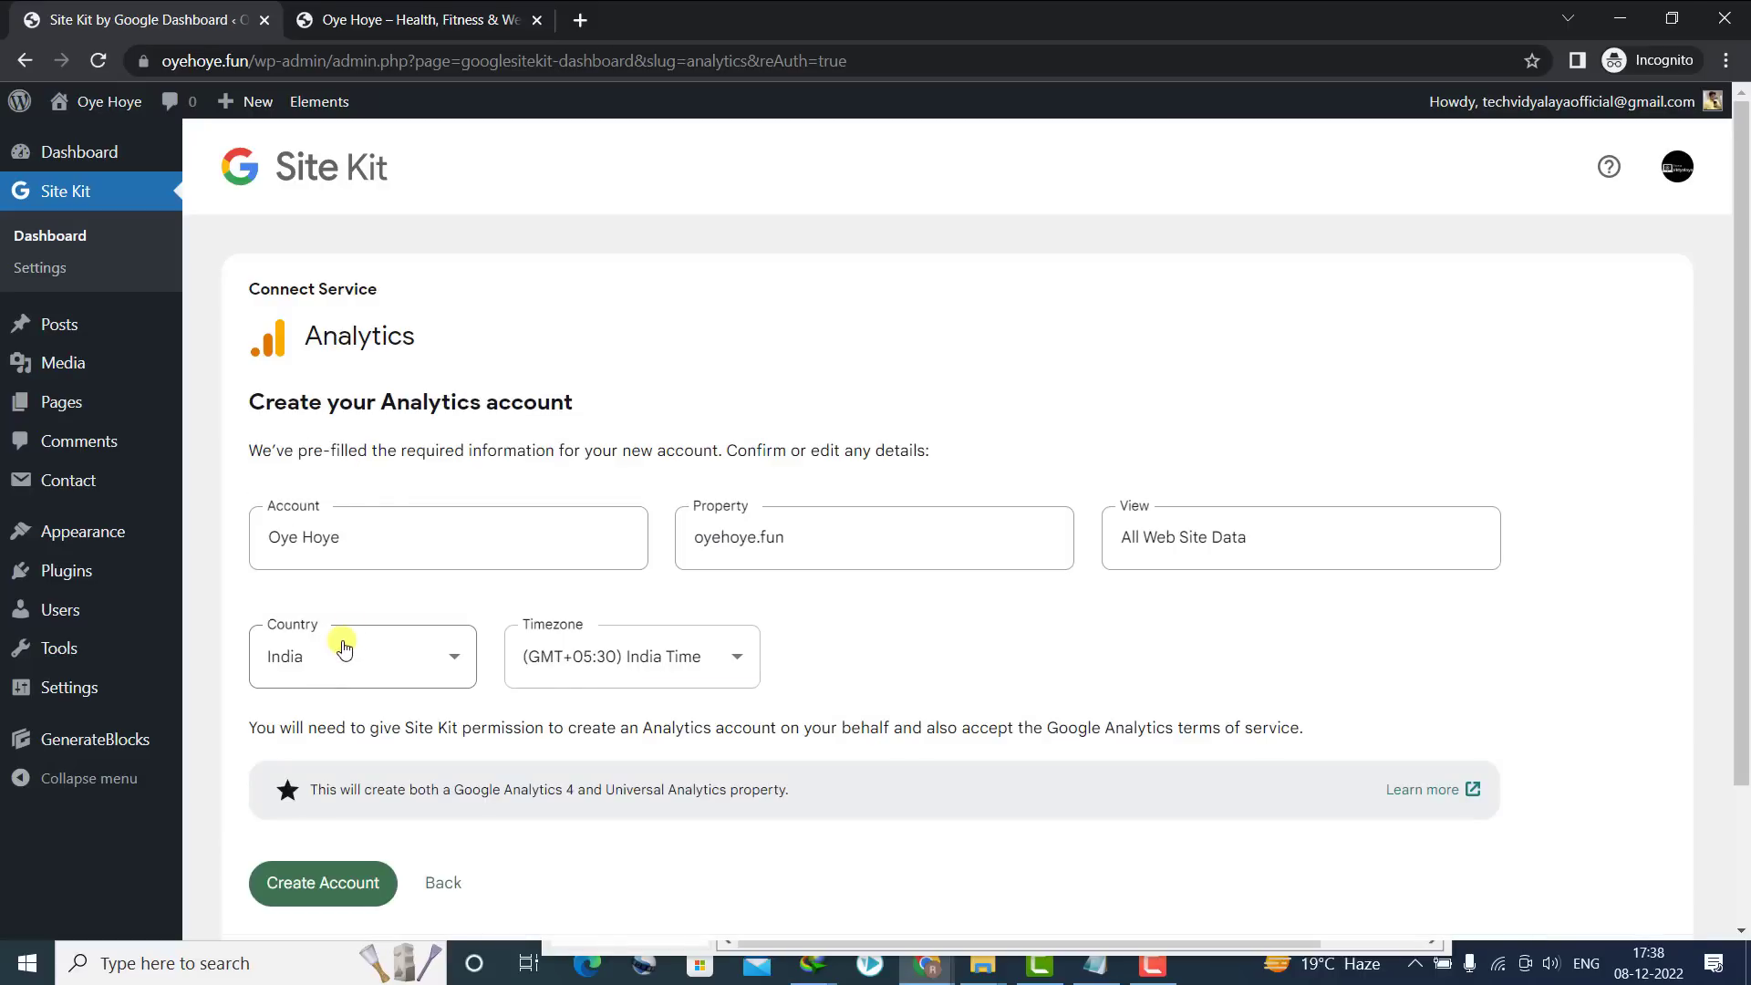
{"action": "left_click", "coordinate": [322, 882]}
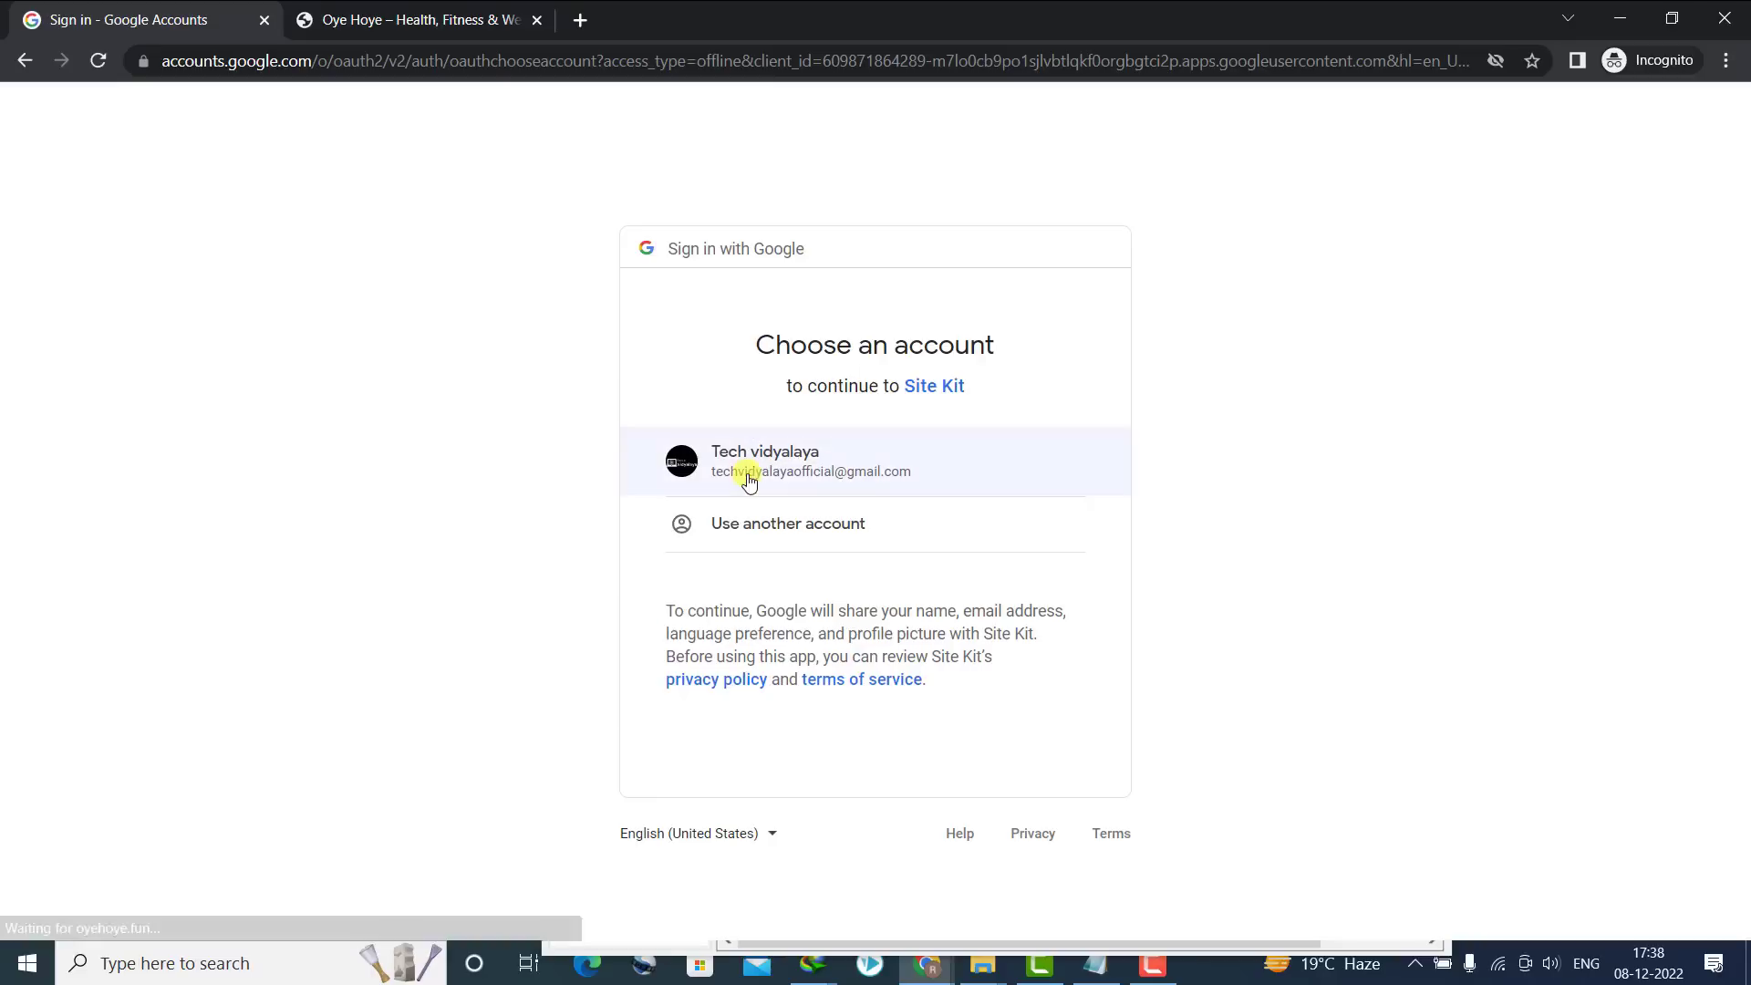
{"action": "left_click", "coordinate": [750, 457]}
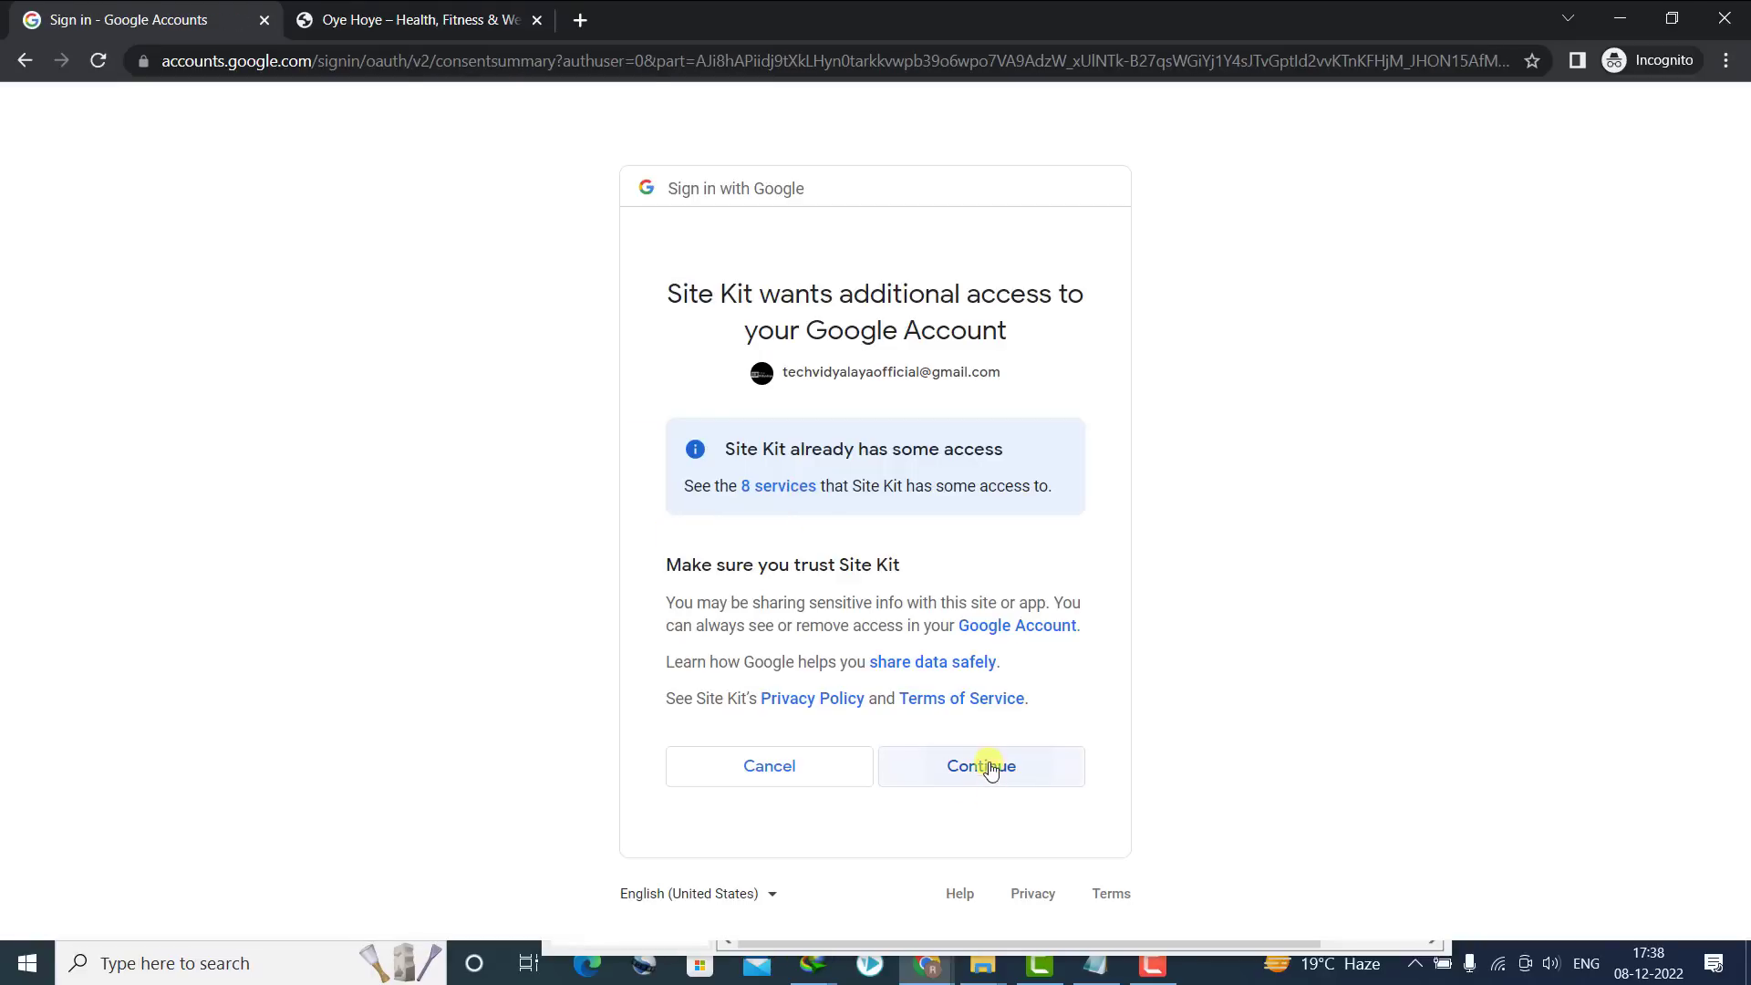
{"action": "left_click", "coordinate": [988, 762]}
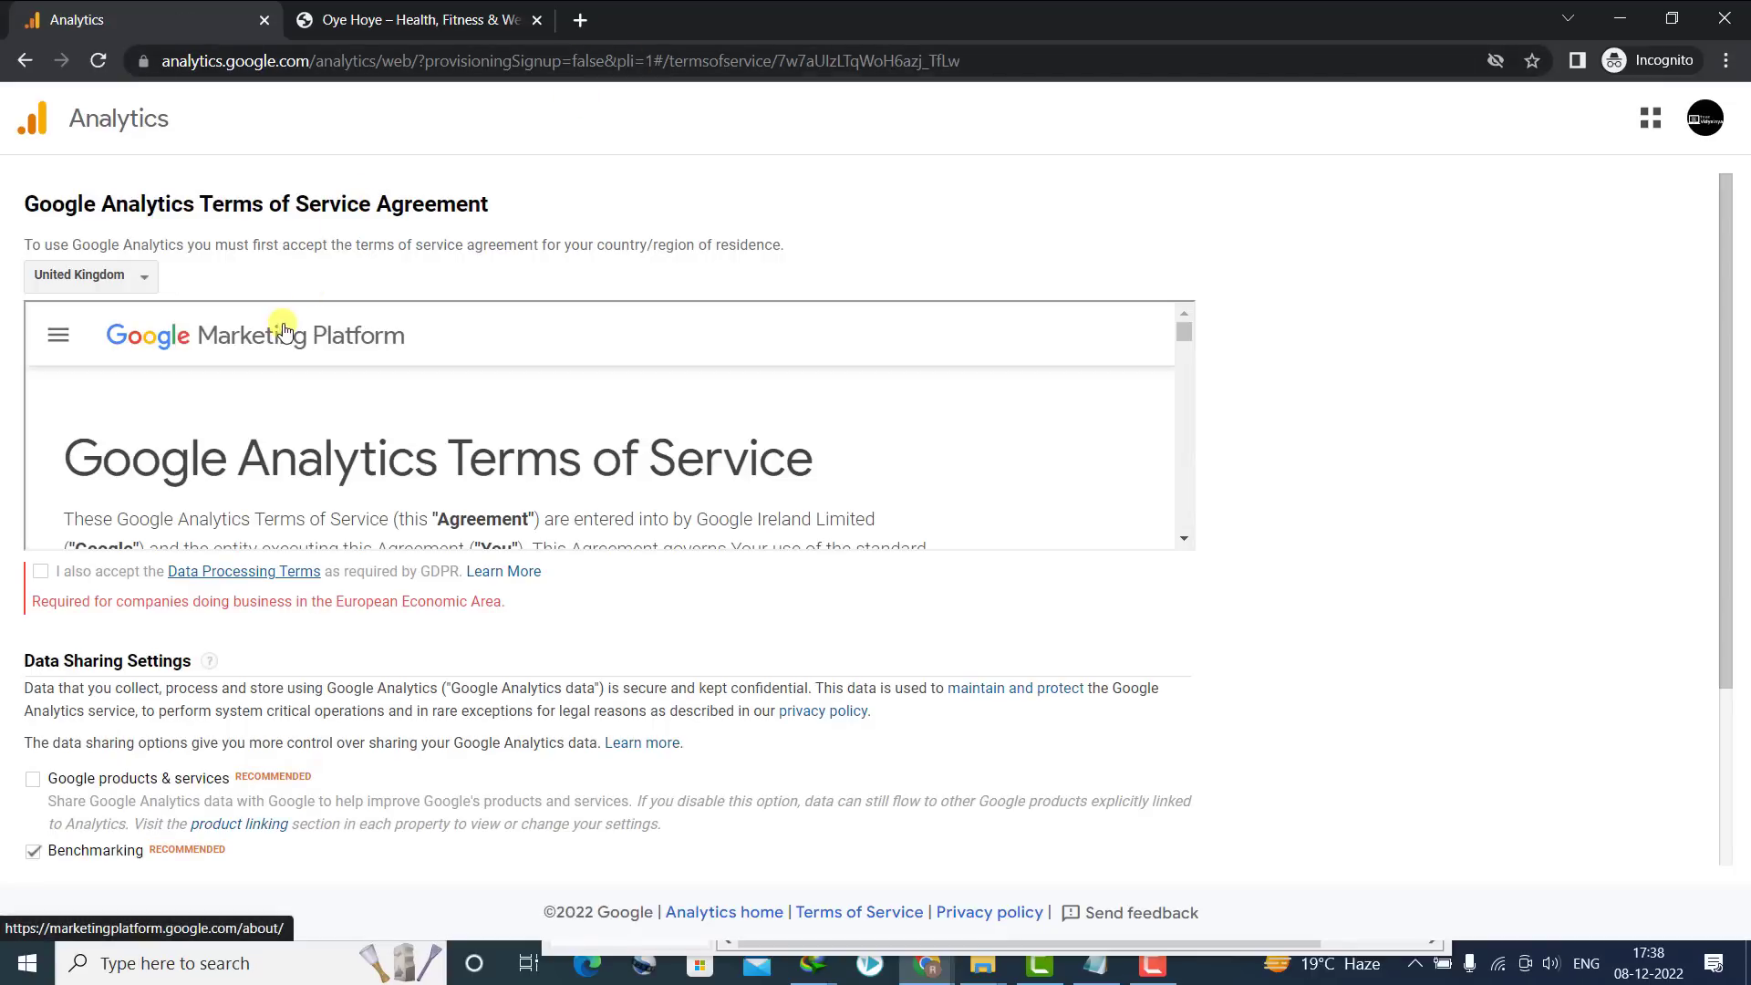
Set the country to India and tick the GDPR and data sharing checkboxes
{"action": "left_click", "coordinate": [100, 278]}
{"action": "left_click", "coordinate": [102, 318]}
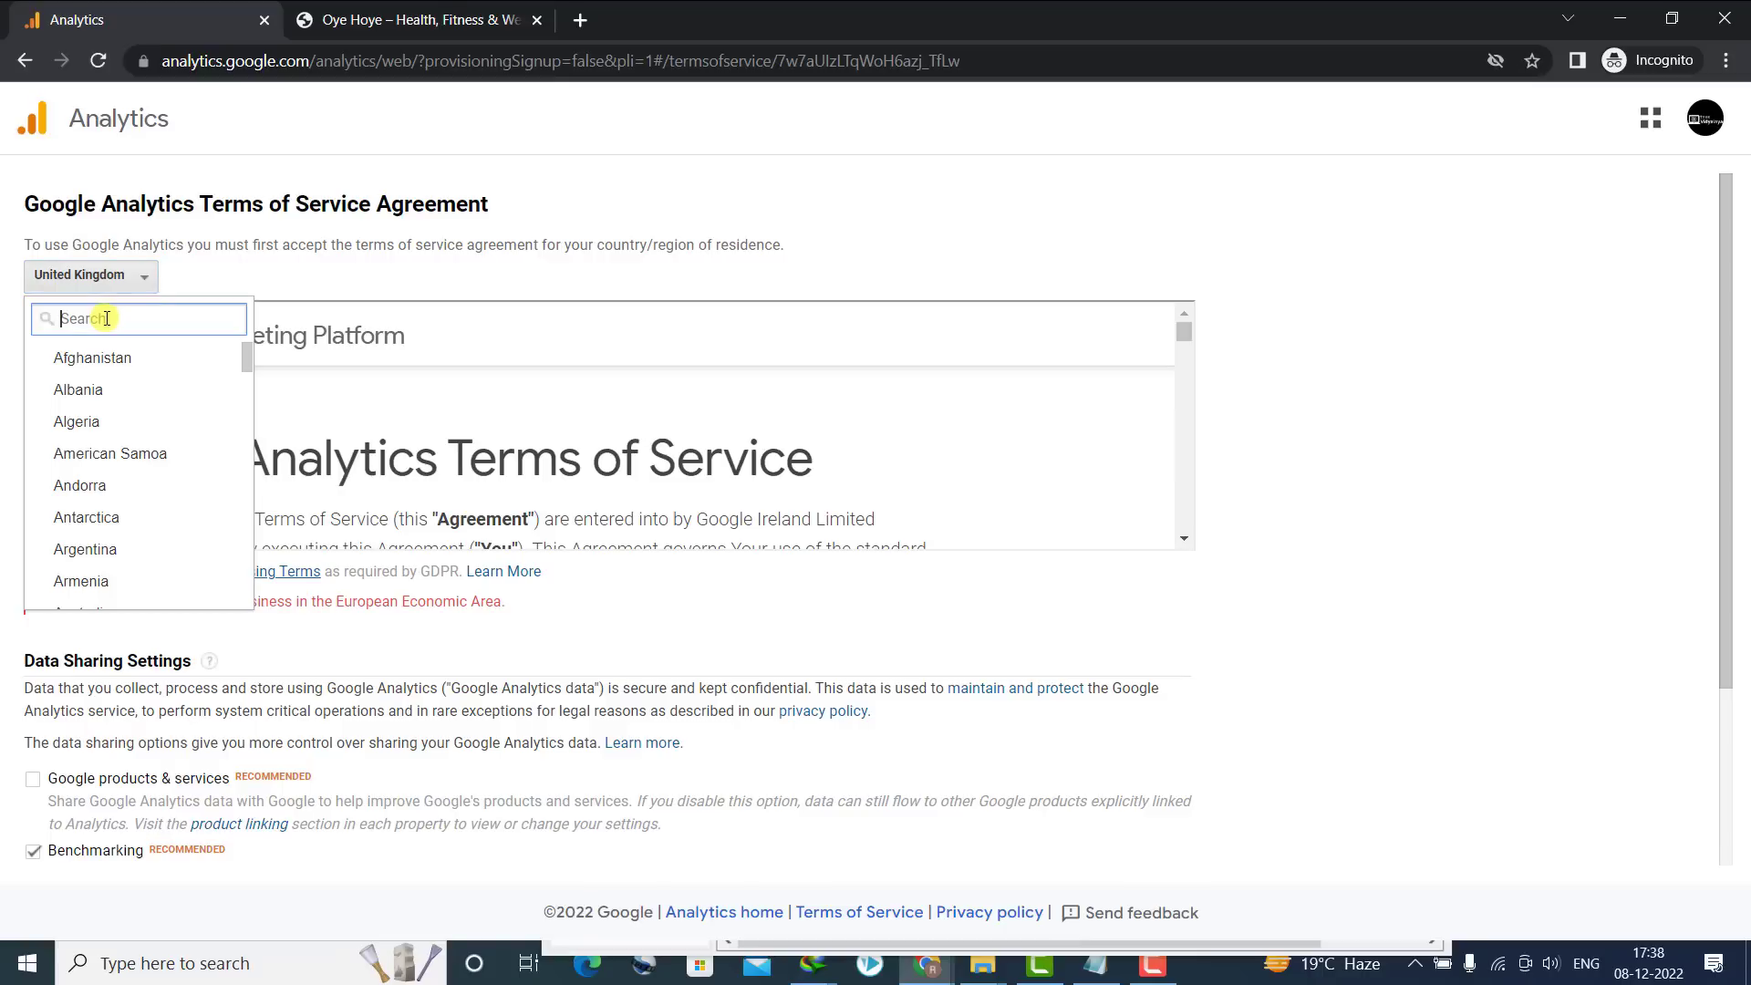
{"action": "type", "text": "ind"}
{"action": "left_click", "coordinate": [66, 387]}
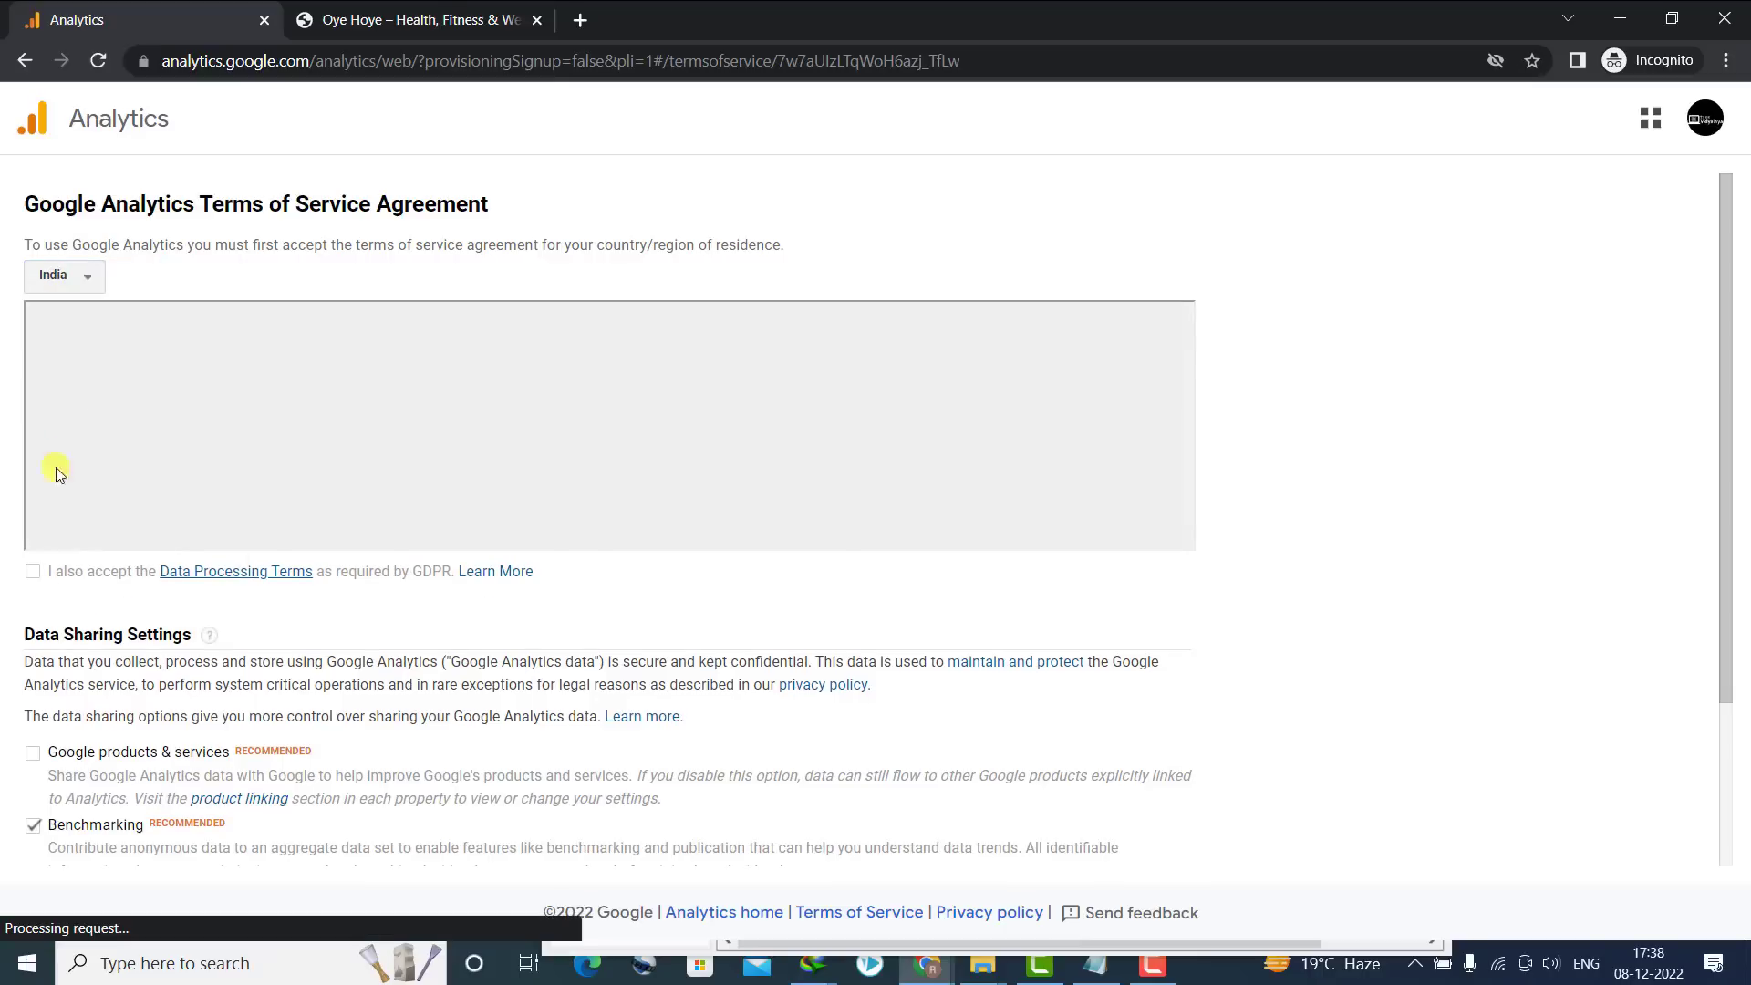
{"action": "left_click", "coordinate": [32, 572]}
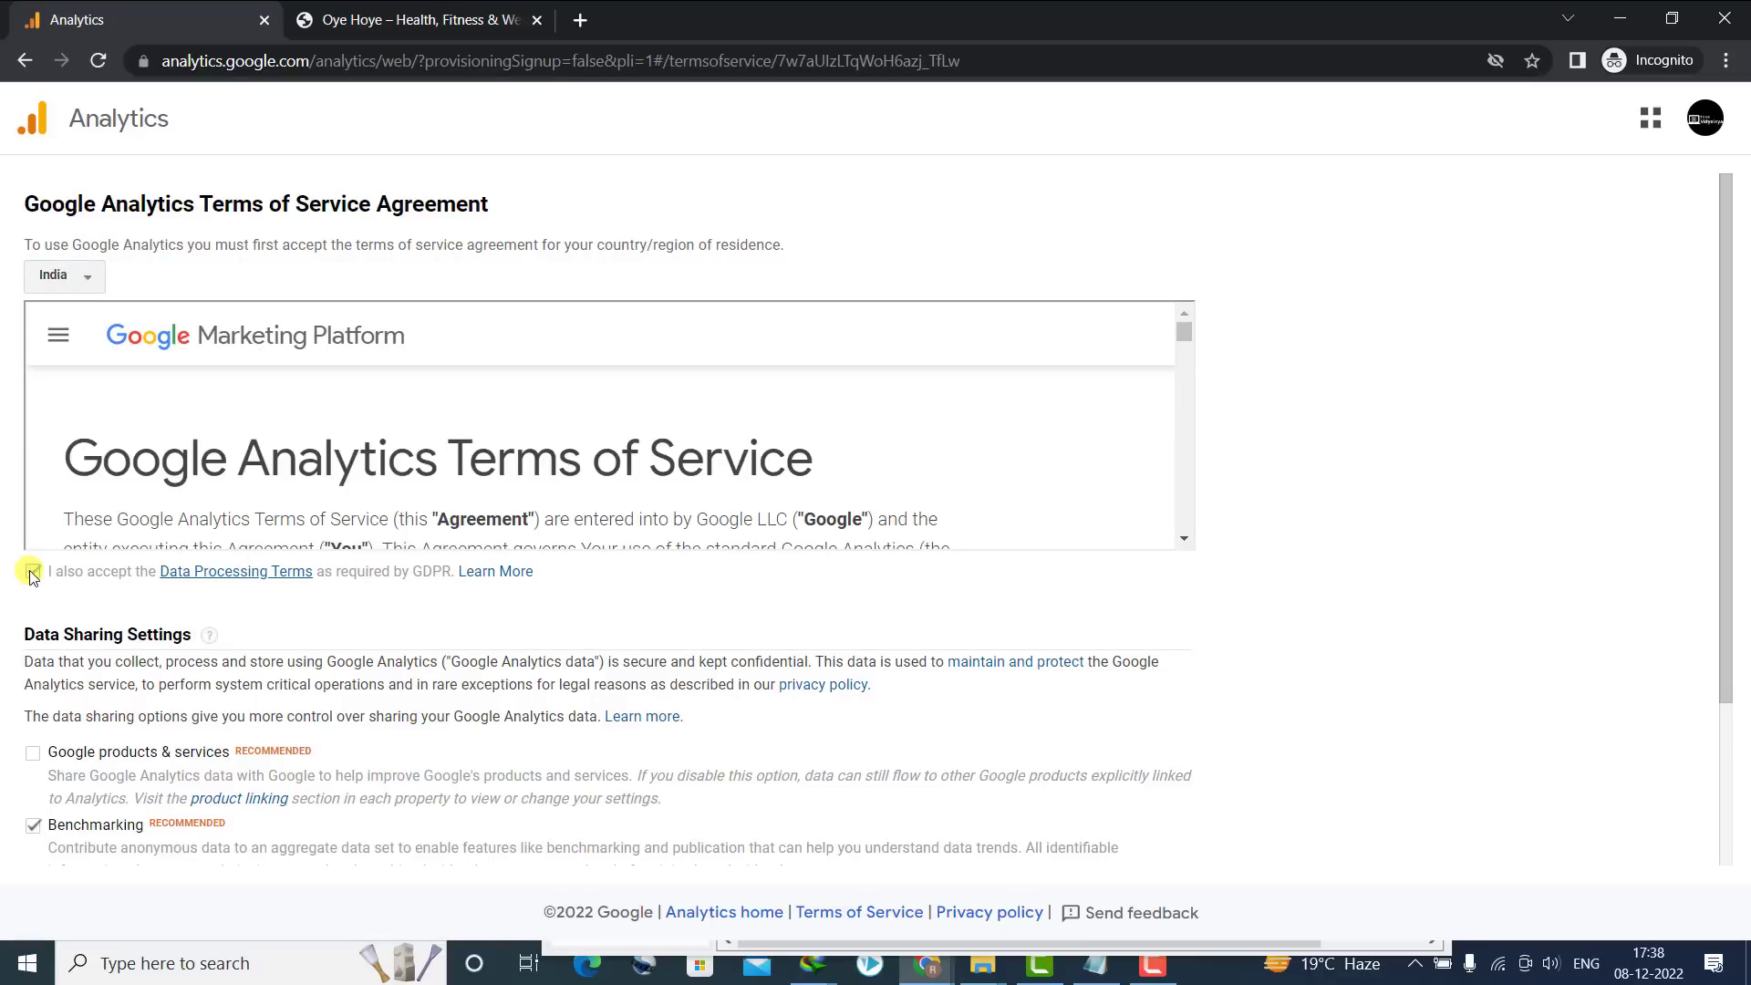
{"action": "left_click", "coordinate": [30, 756]}
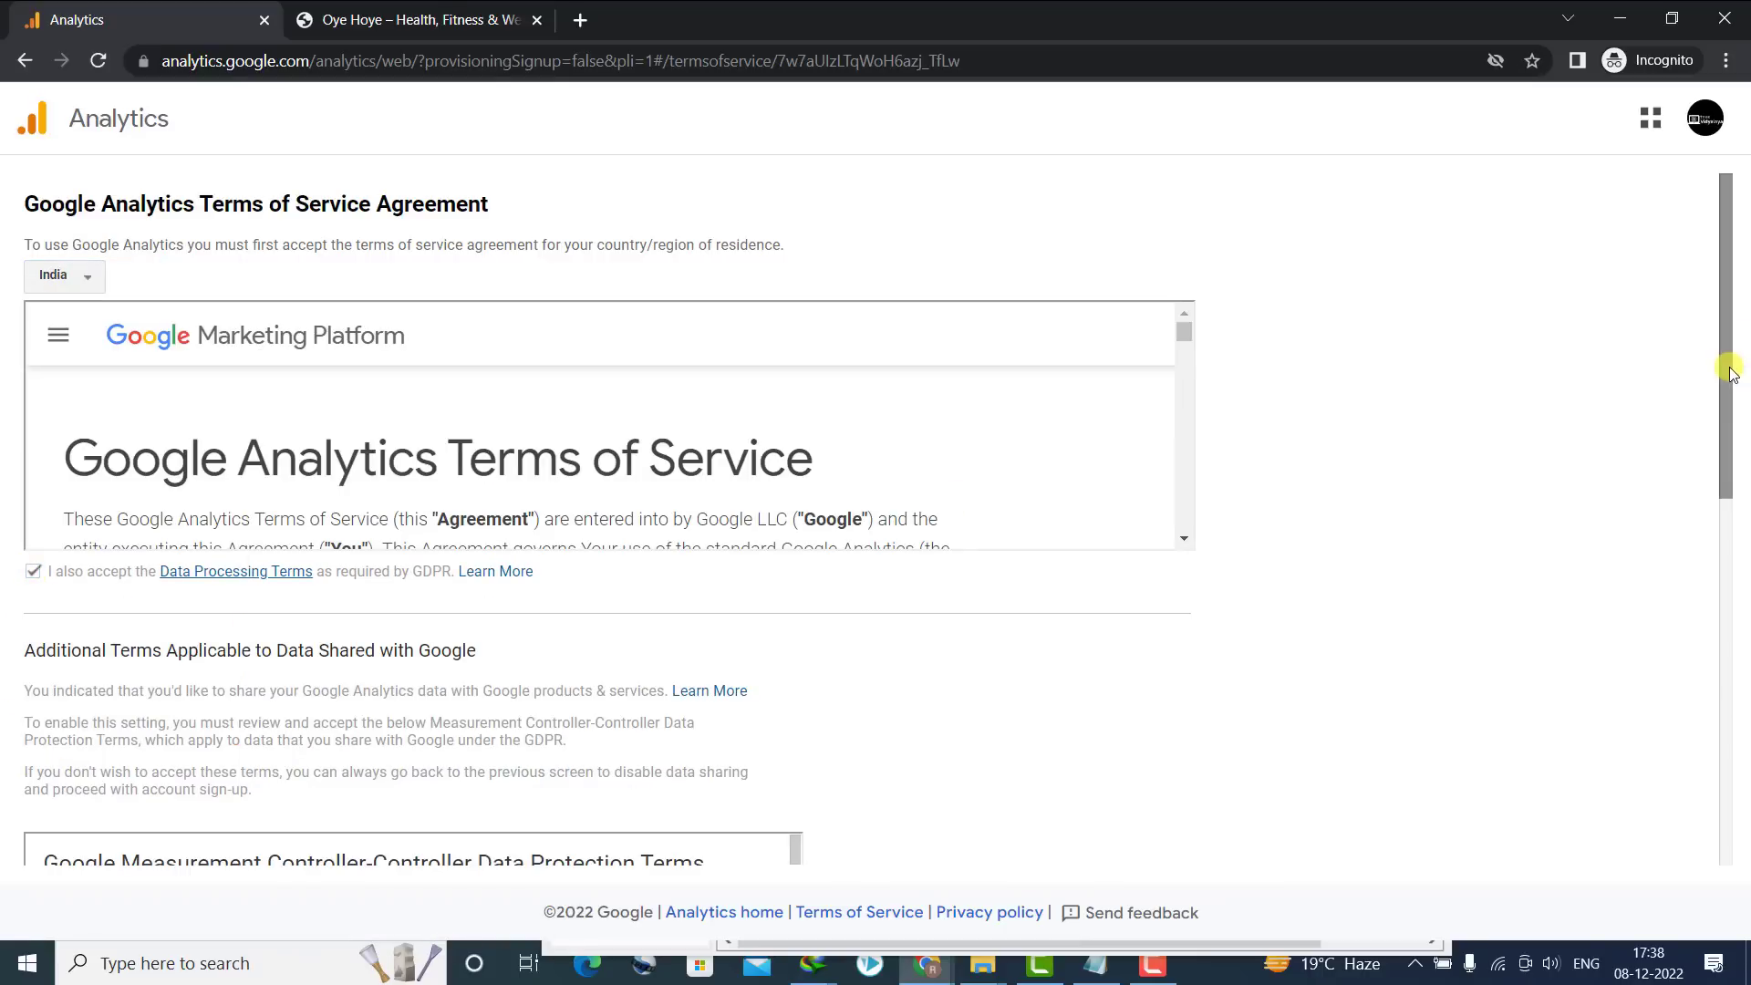
Accept the Analytics terms of service and return to the Site Kit dashboard
{"action": "left_click_drag", "start_coordinate": [1723, 371], "coordinate": [1723, 674]}
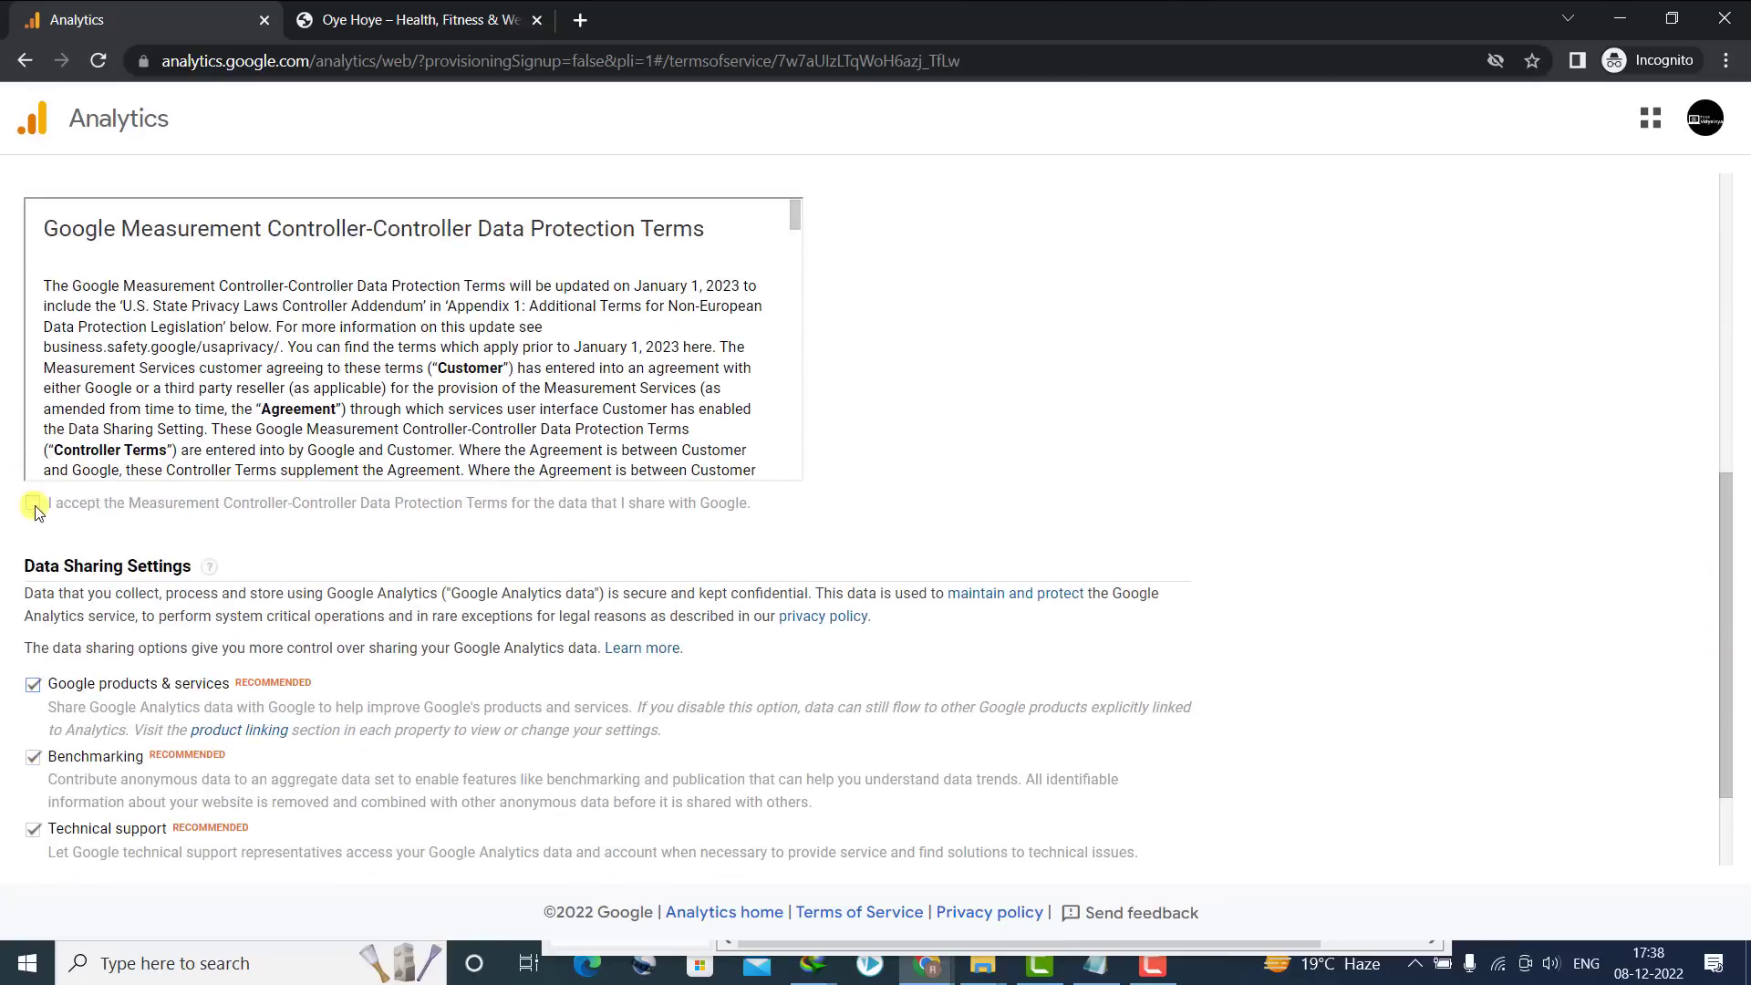
{"action": "left_click_drag", "start_coordinate": [1723, 510], "coordinate": [1712, 802]}
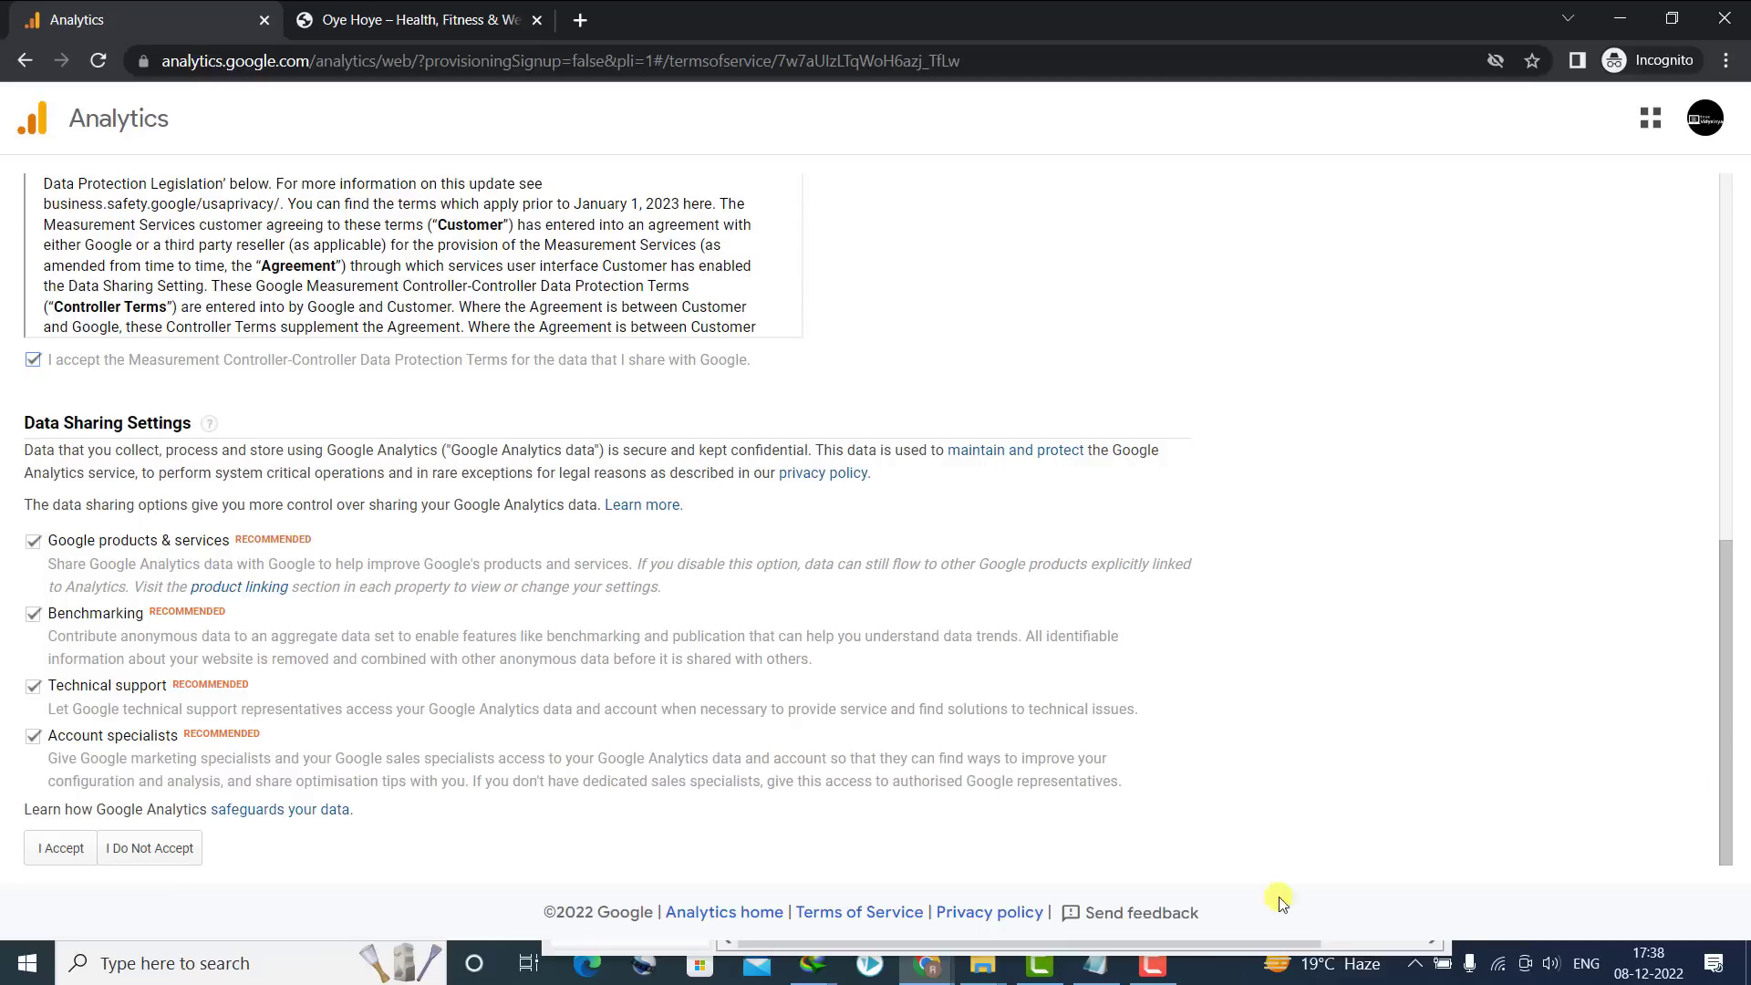
{"action": "left_click", "coordinate": [60, 848]}
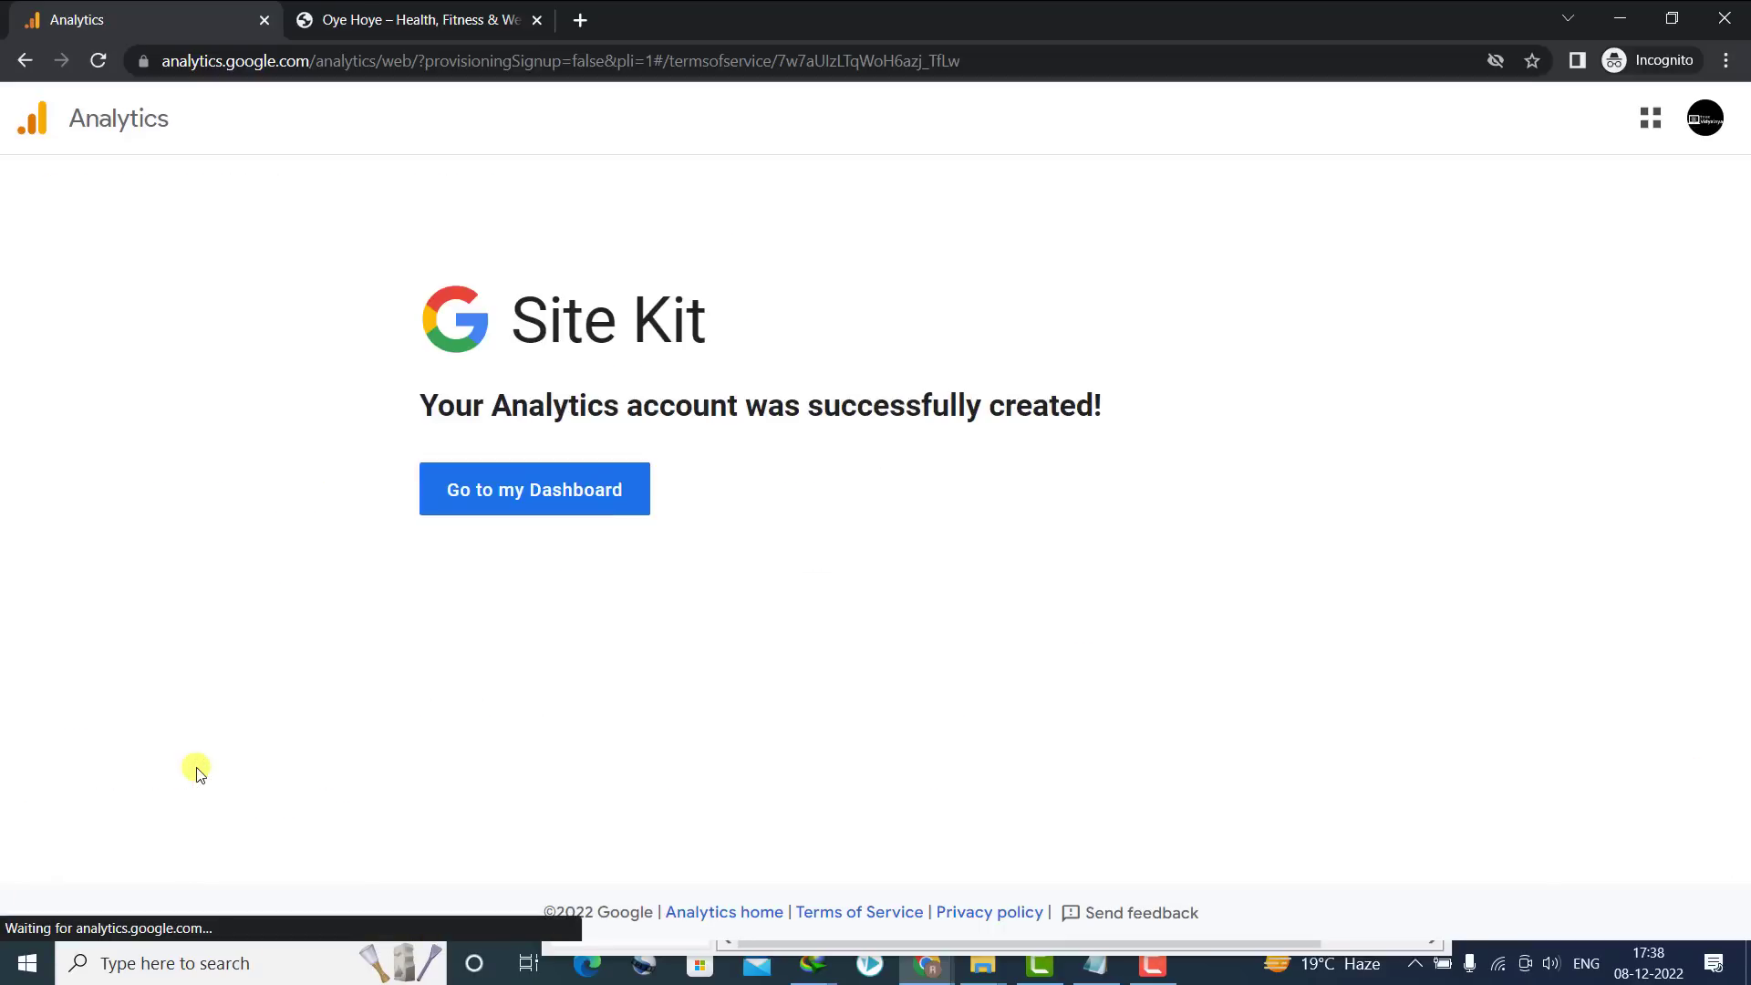
{"action": "left_click", "coordinate": [488, 495]}
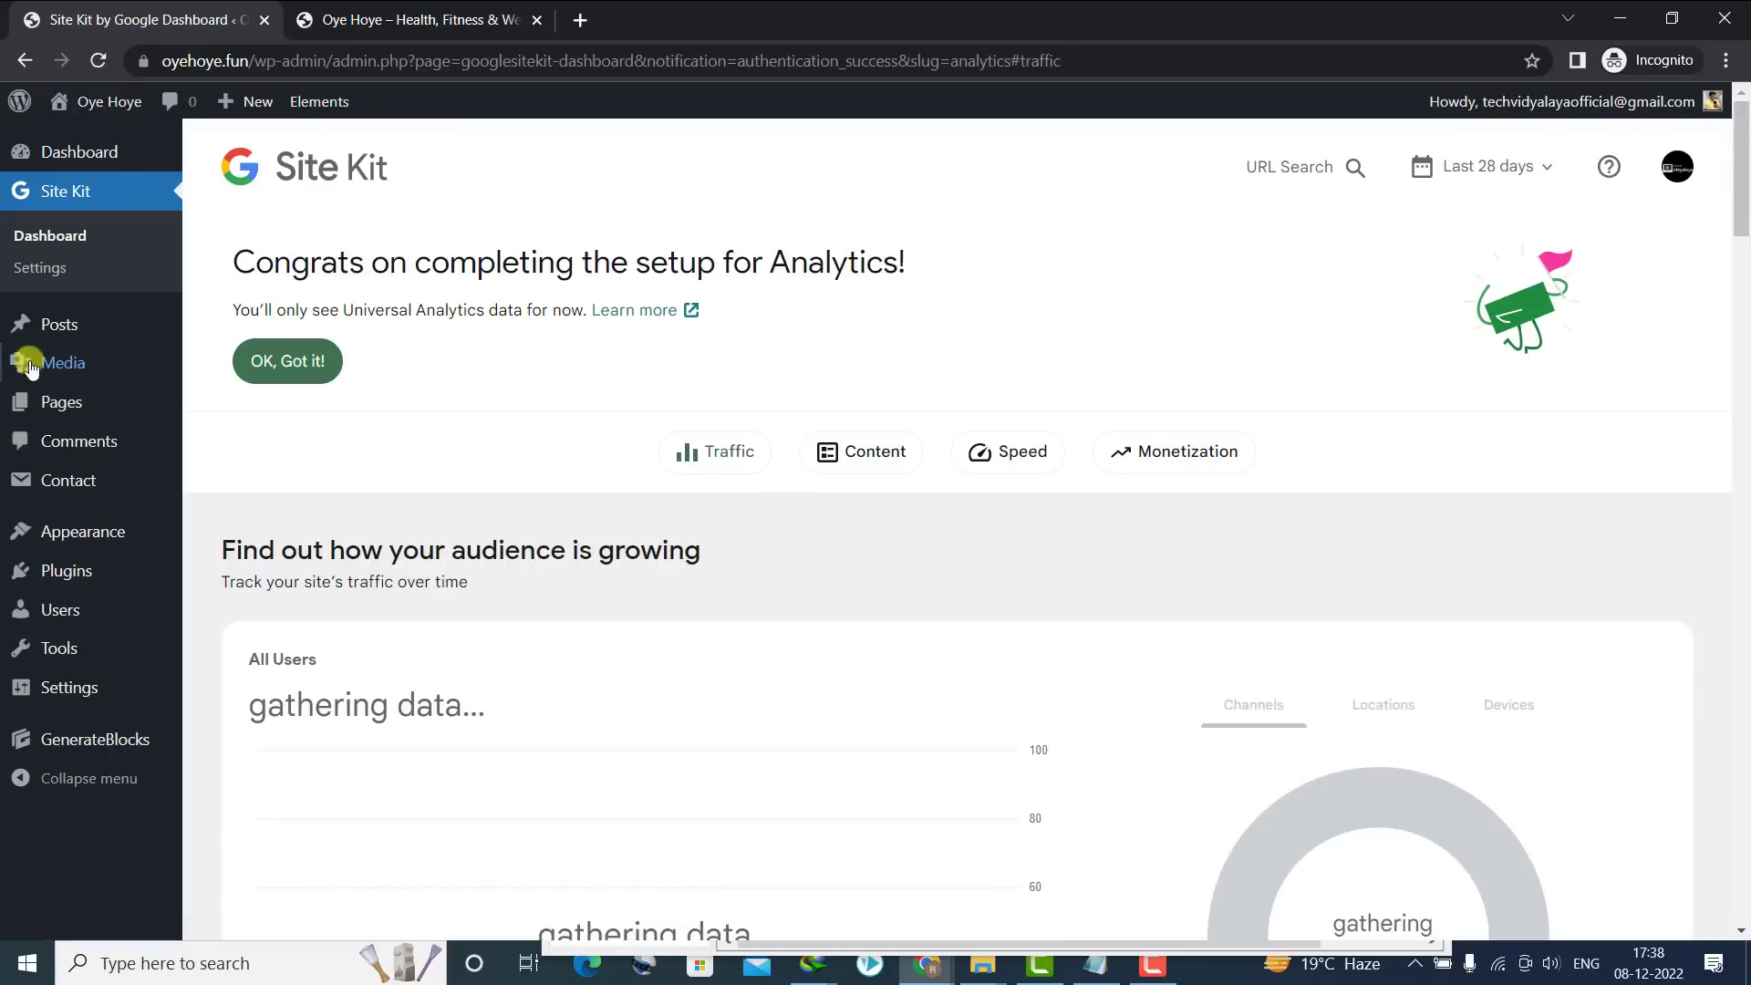
Dismiss the Analytics congratulations banner and review the Site Kit traffic figures, still zero impressions
{"action": "left_click", "coordinate": [248, 374]}
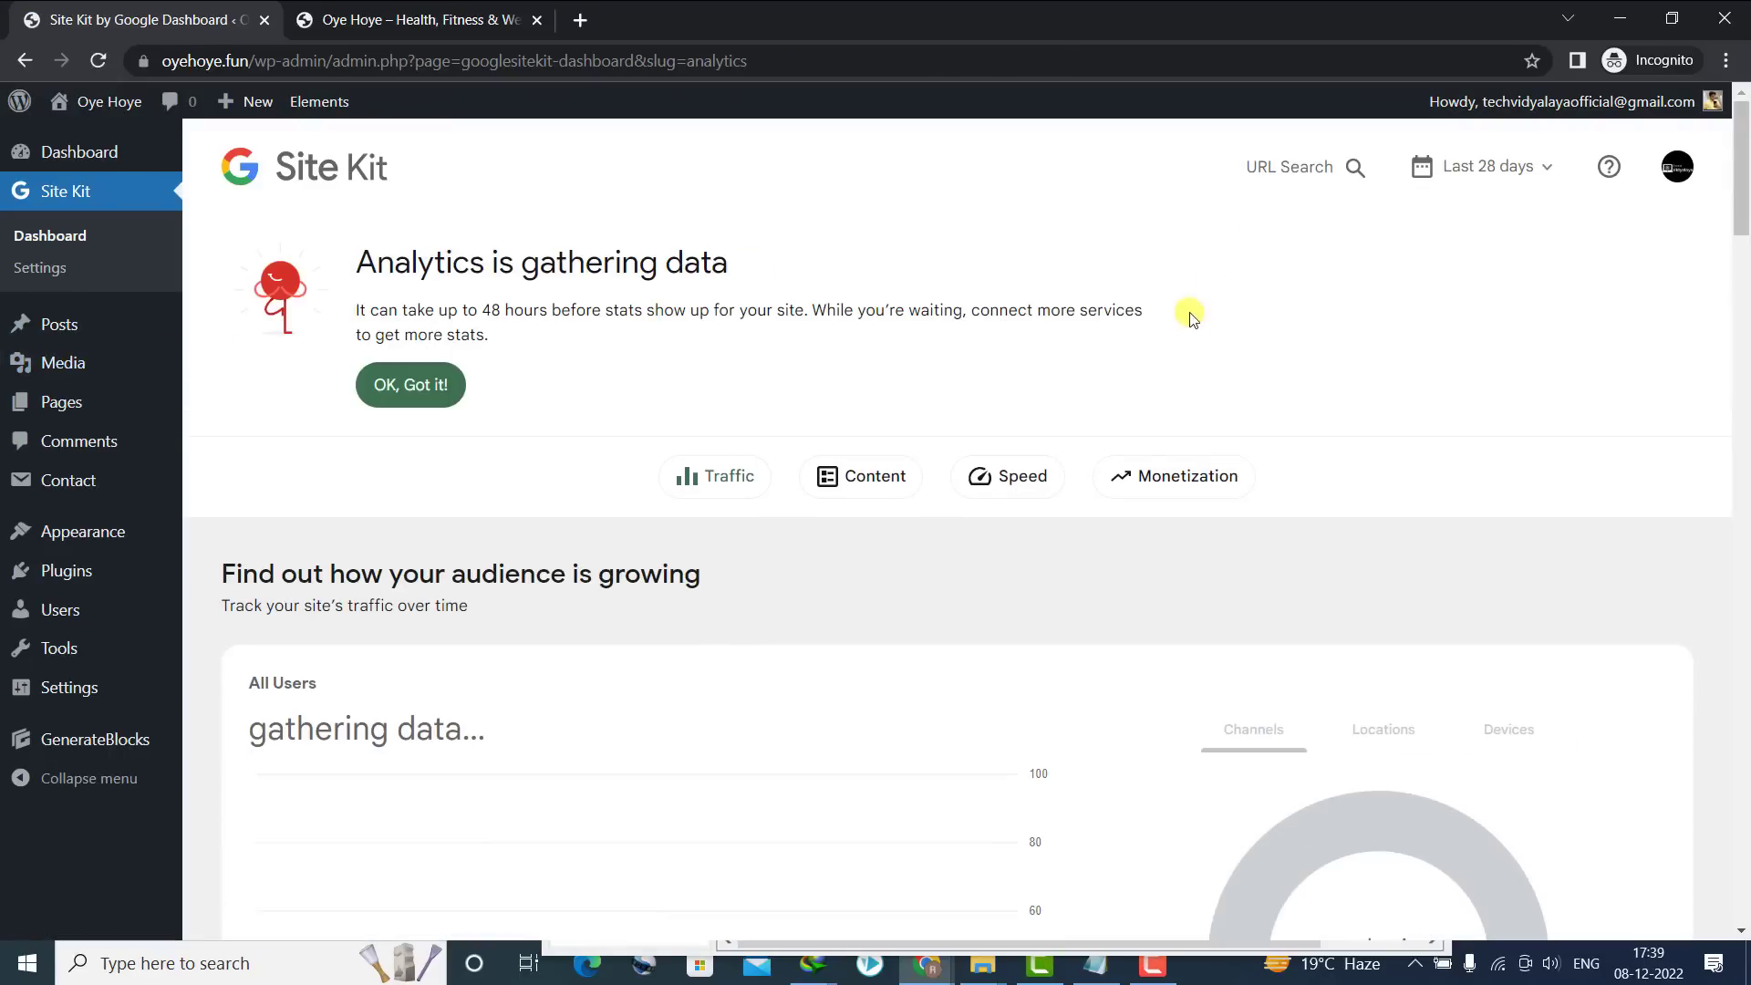
{"action": "scroll", "coordinate": [702, 360], "scroll_direction": "down", "scroll_amount": 5}
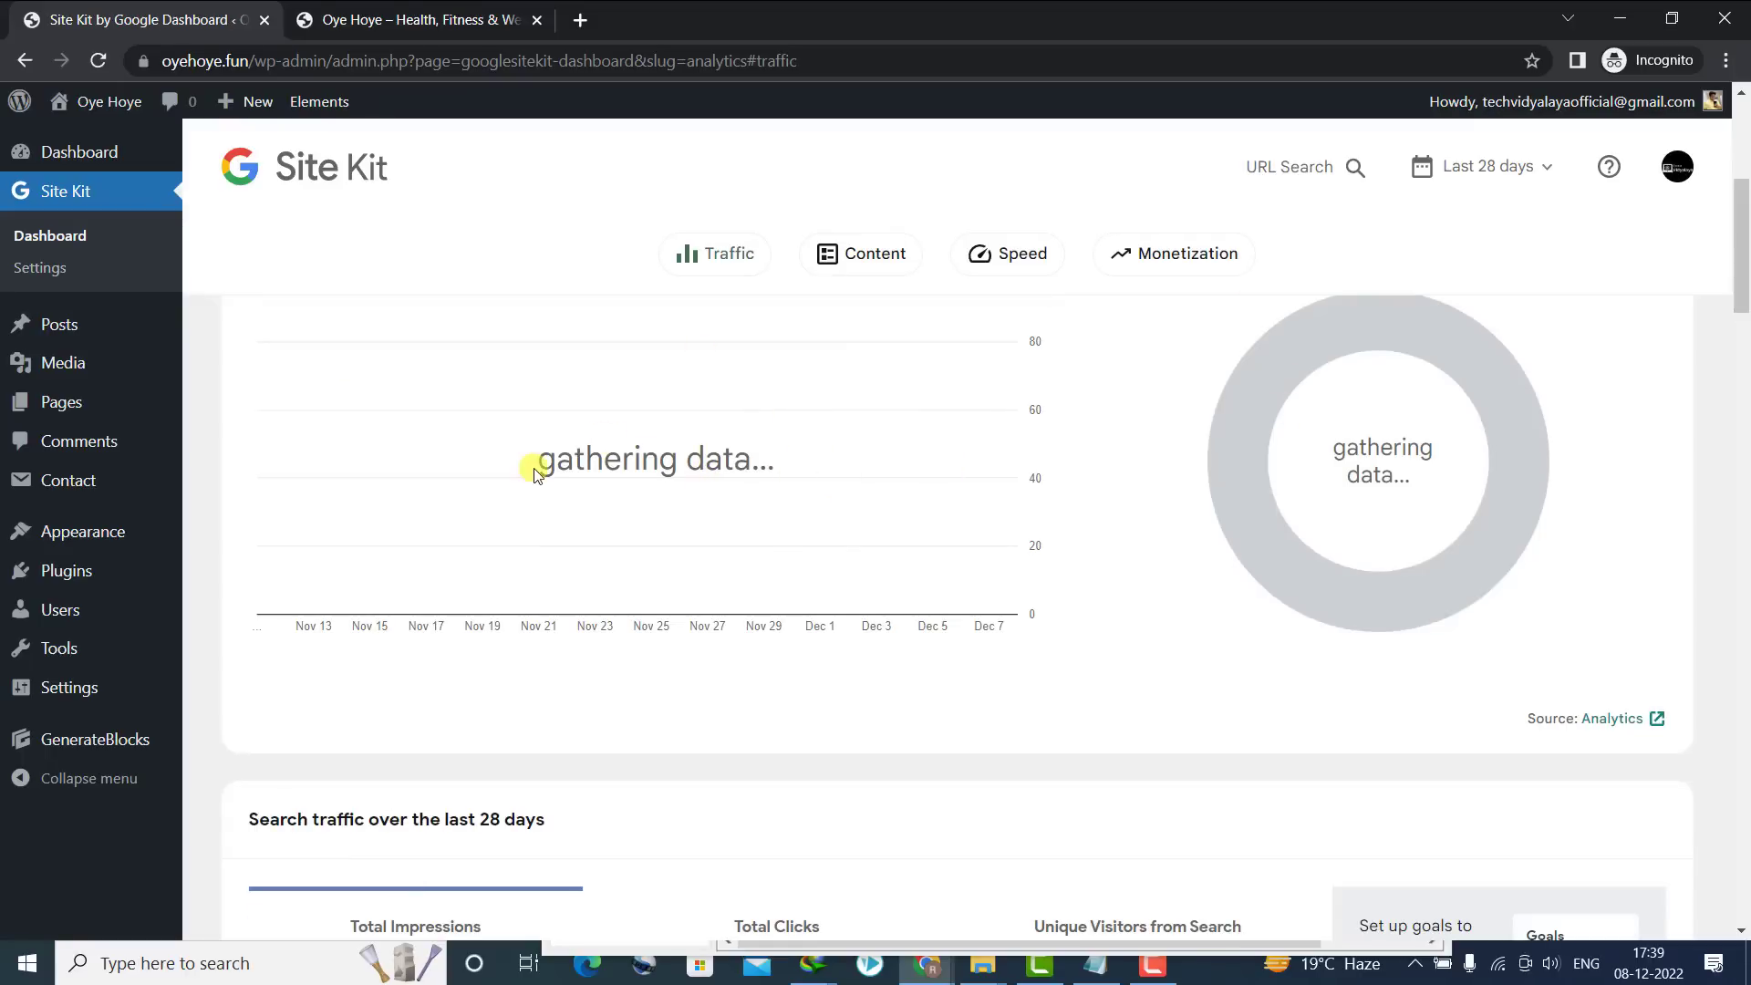
{"action": "left_click_drag", "start_coordinate": [531, 453], "coordinate": [796, 459]}
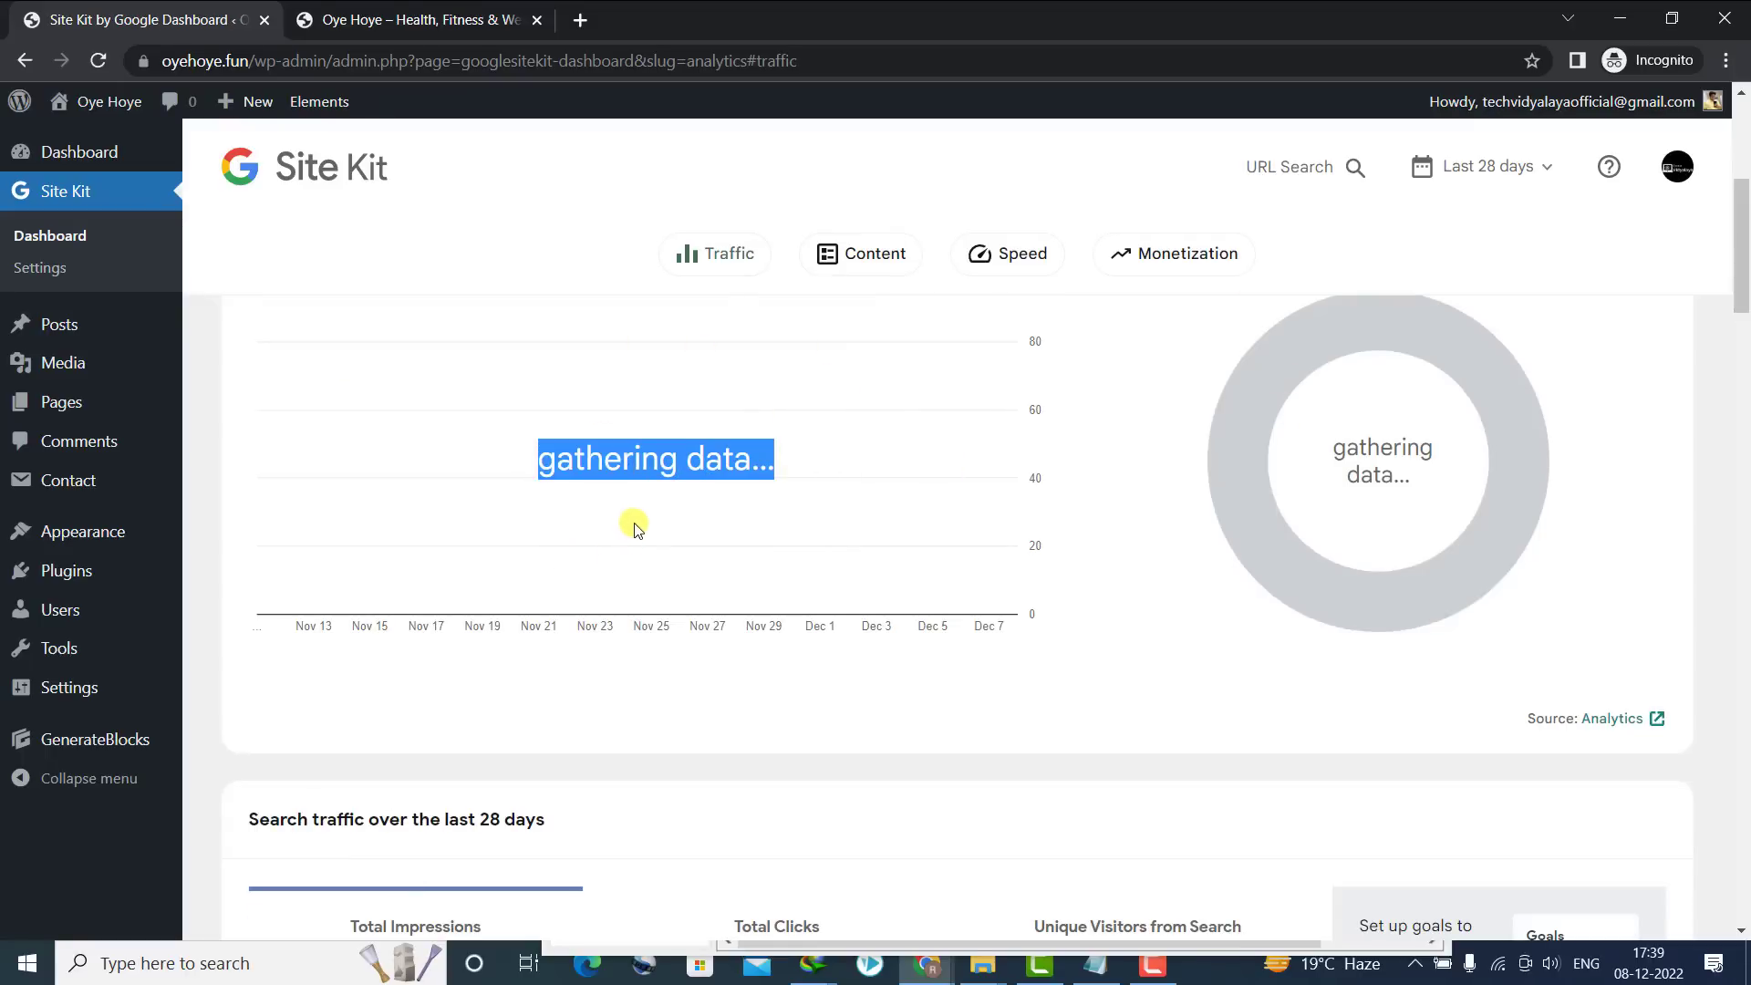
{"action": "scroll", "coordinate": [703, 371], "scroll_direction": "down", "scroll_amount": 6}
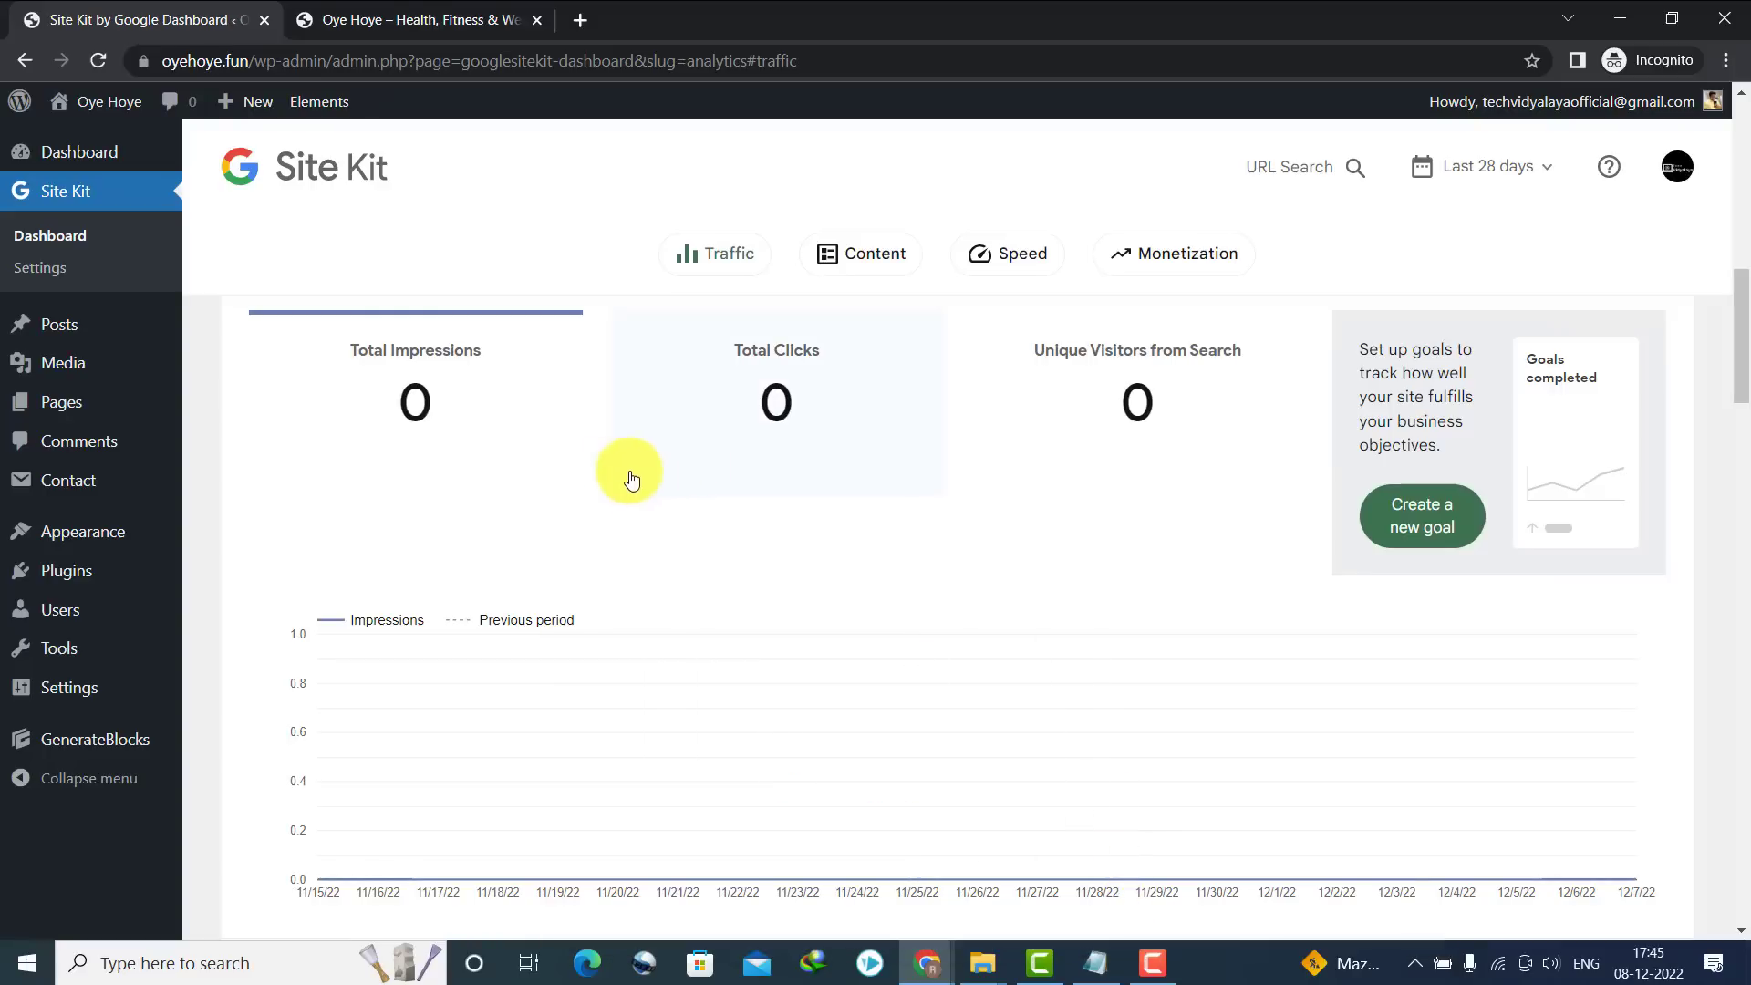
{"action": "mouse_move", "coordinate": [132, 572]}
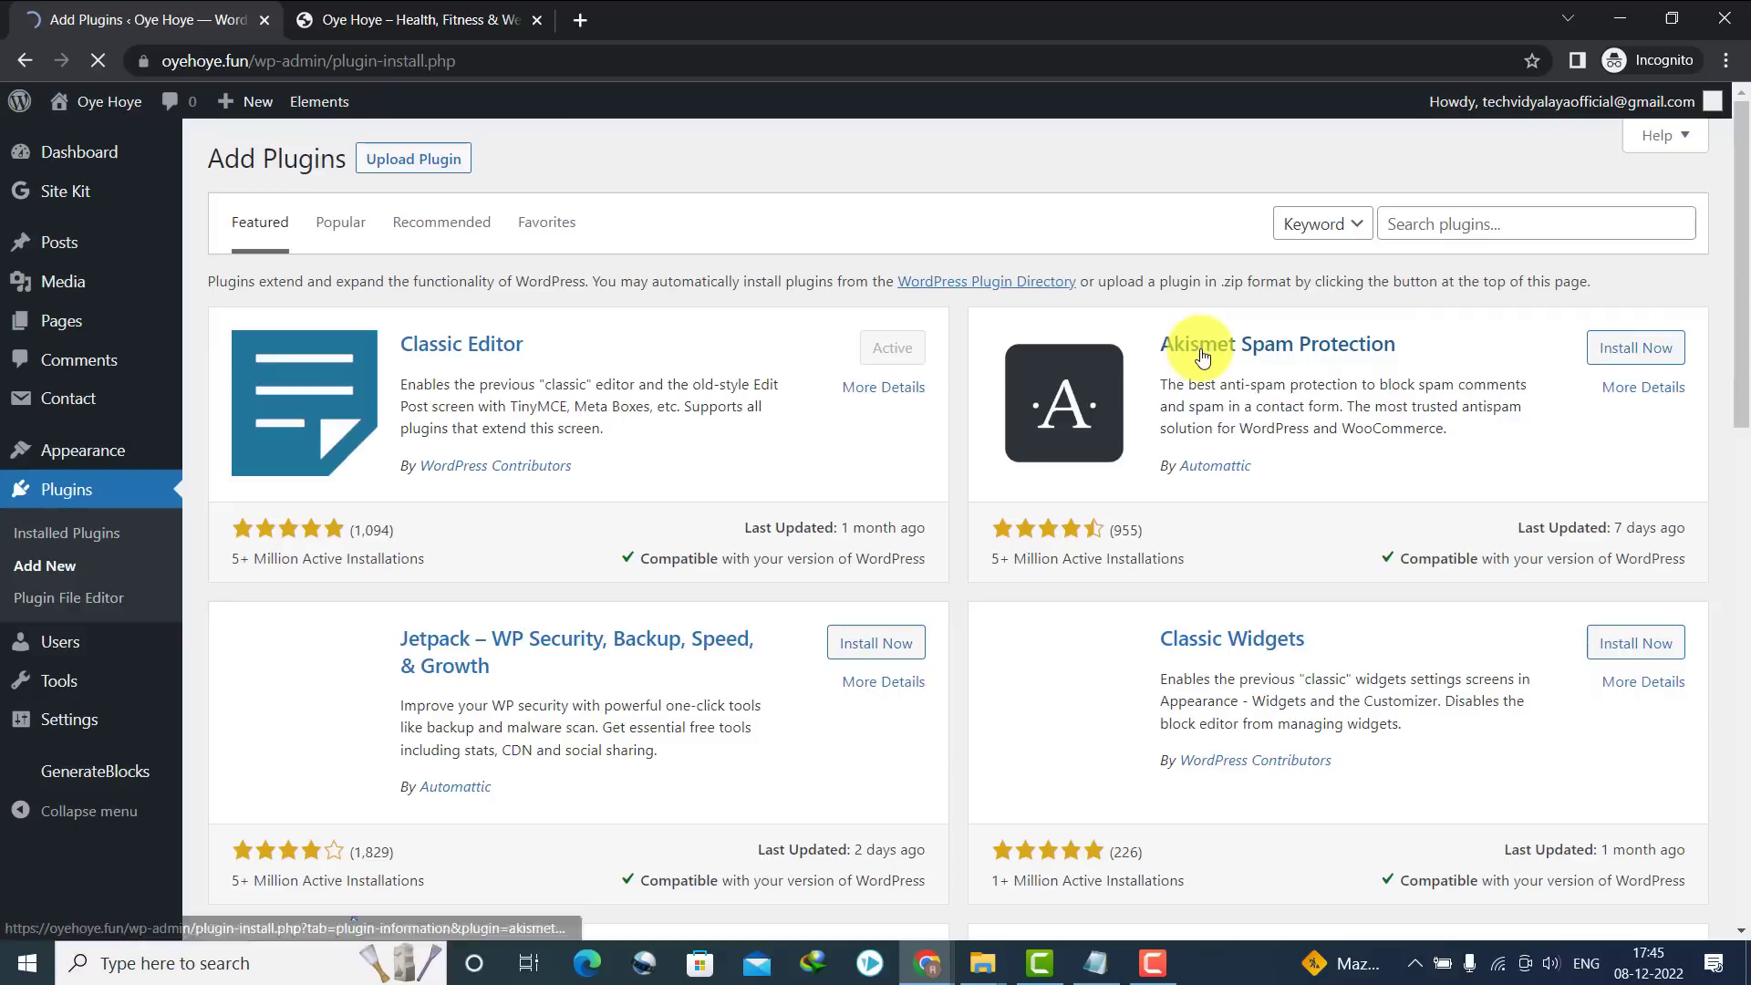
Search for 'table of contents', then install and activate LuckyWP Table of Contents
{"action": "left_click", "coordinate": [1442, 224]}
{"action": "type", "text": "tabl"}
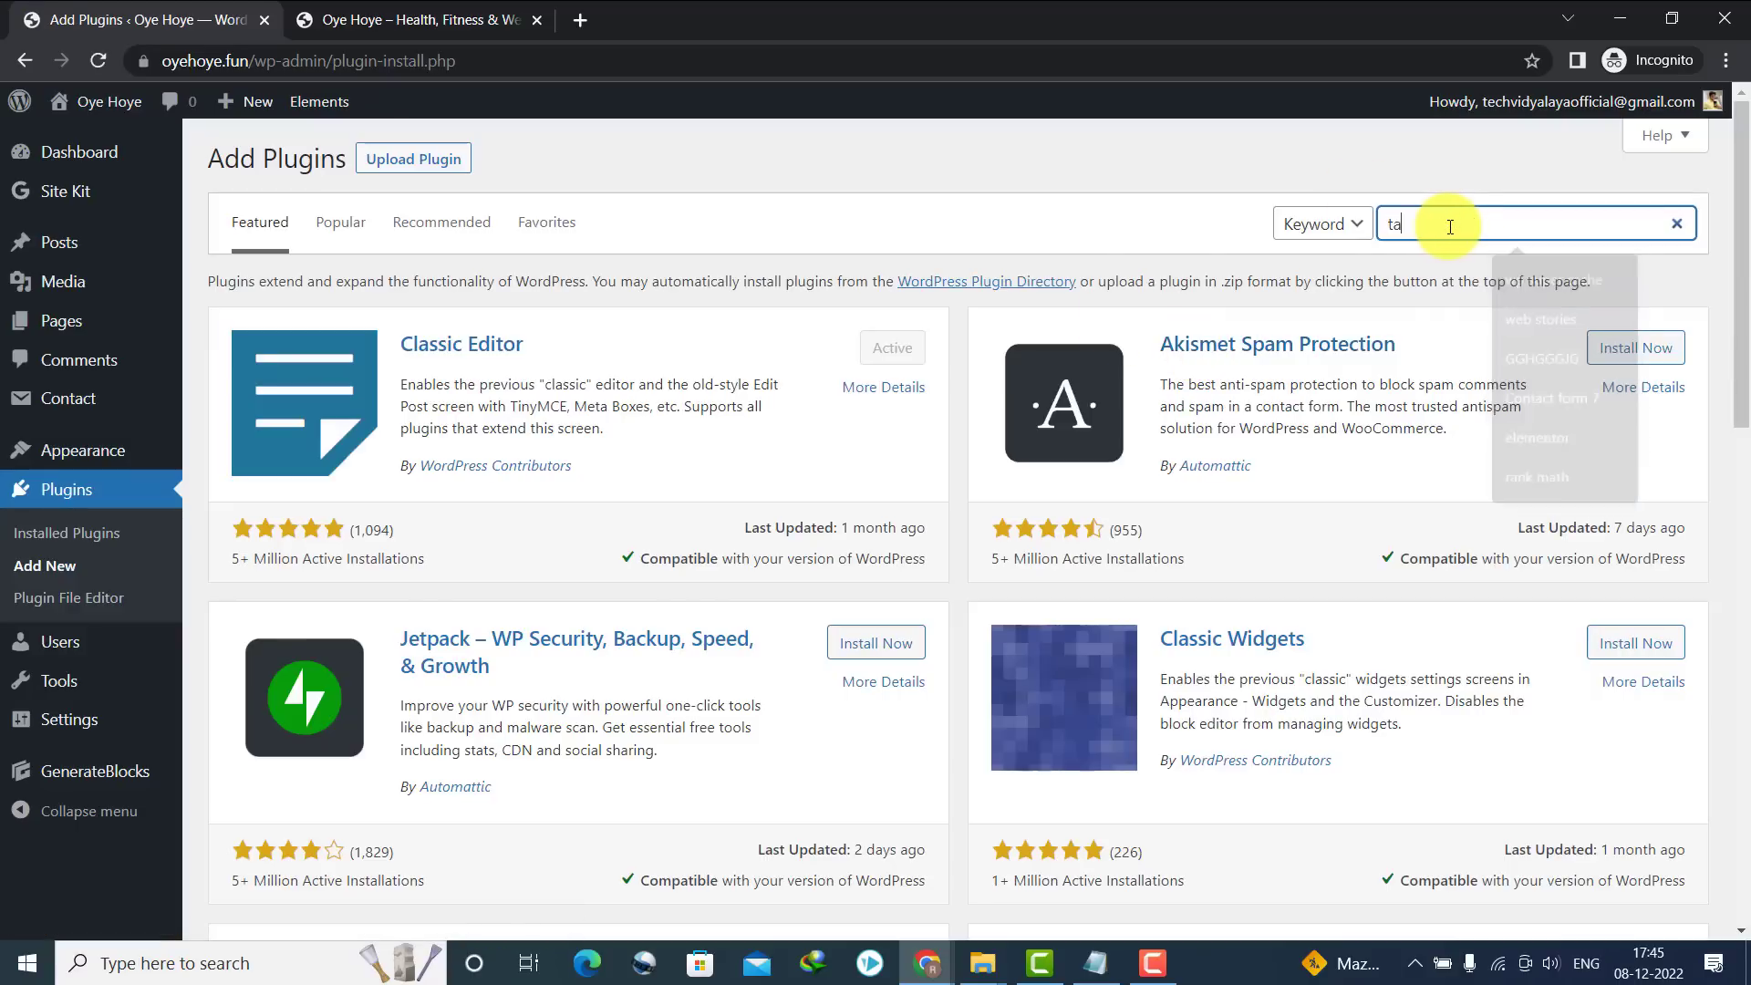
{"action": "type", "text": "e of contents"}
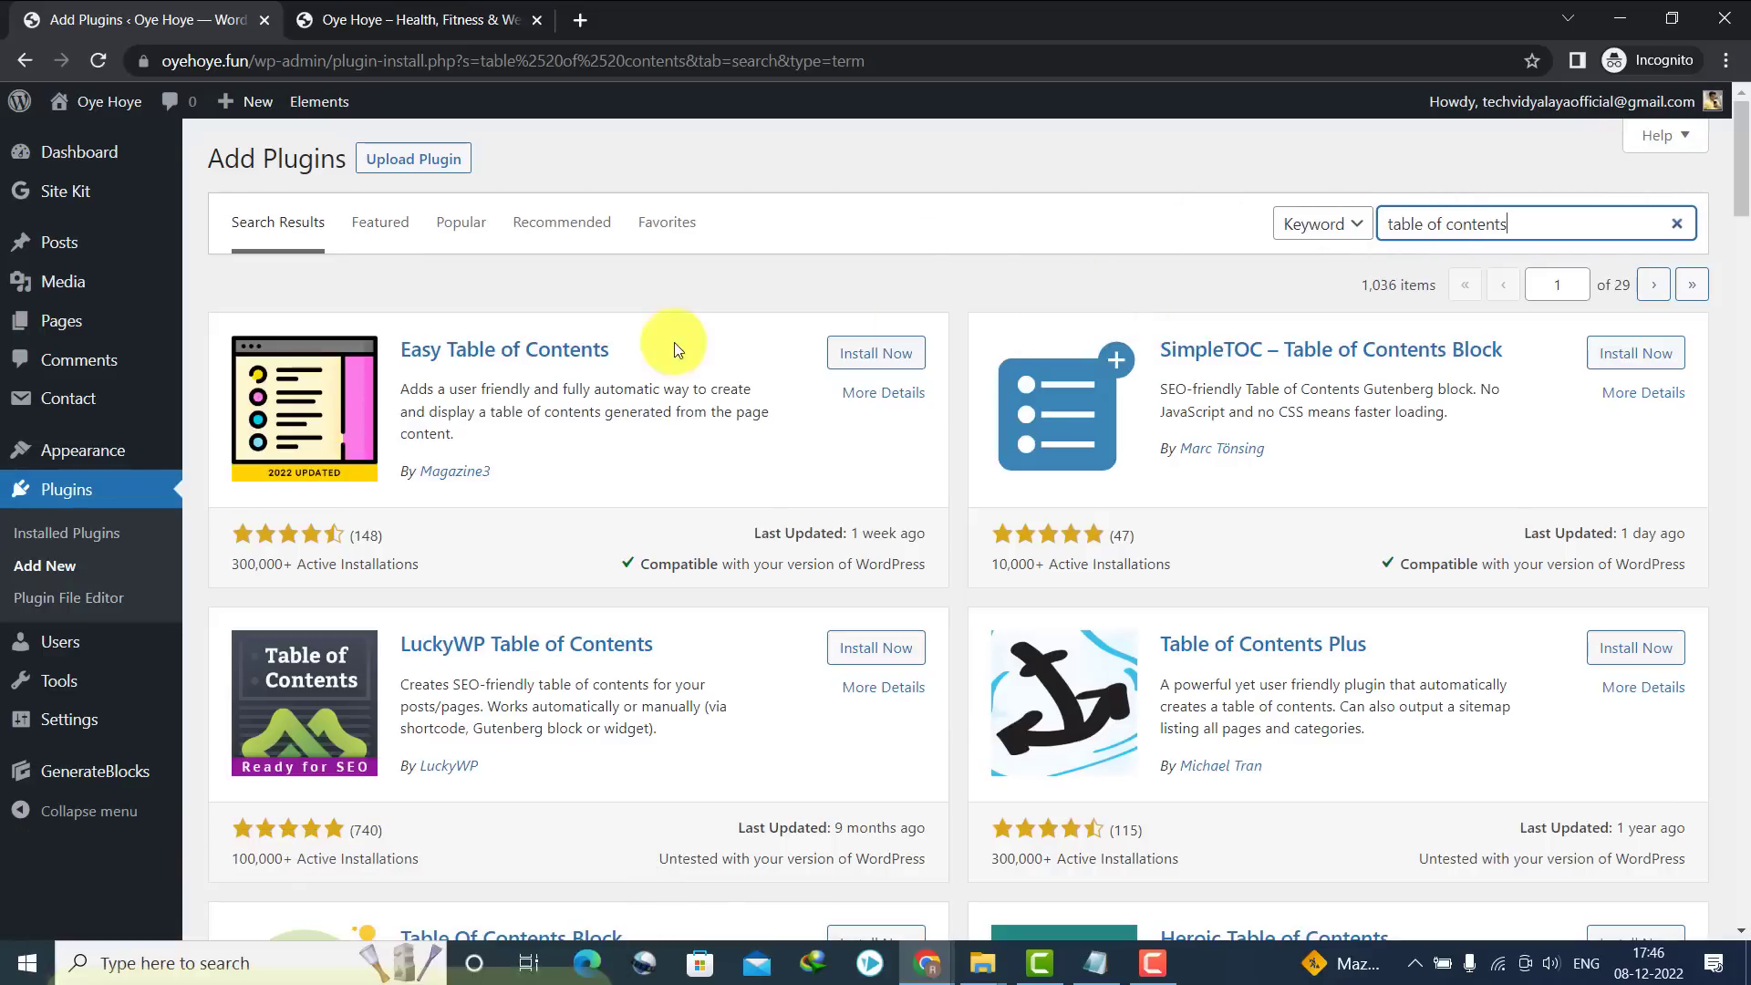
{"action": "scroll", "coordinate": [1733, 219], "scroll_direction": "down", "scroll_amount": 3}
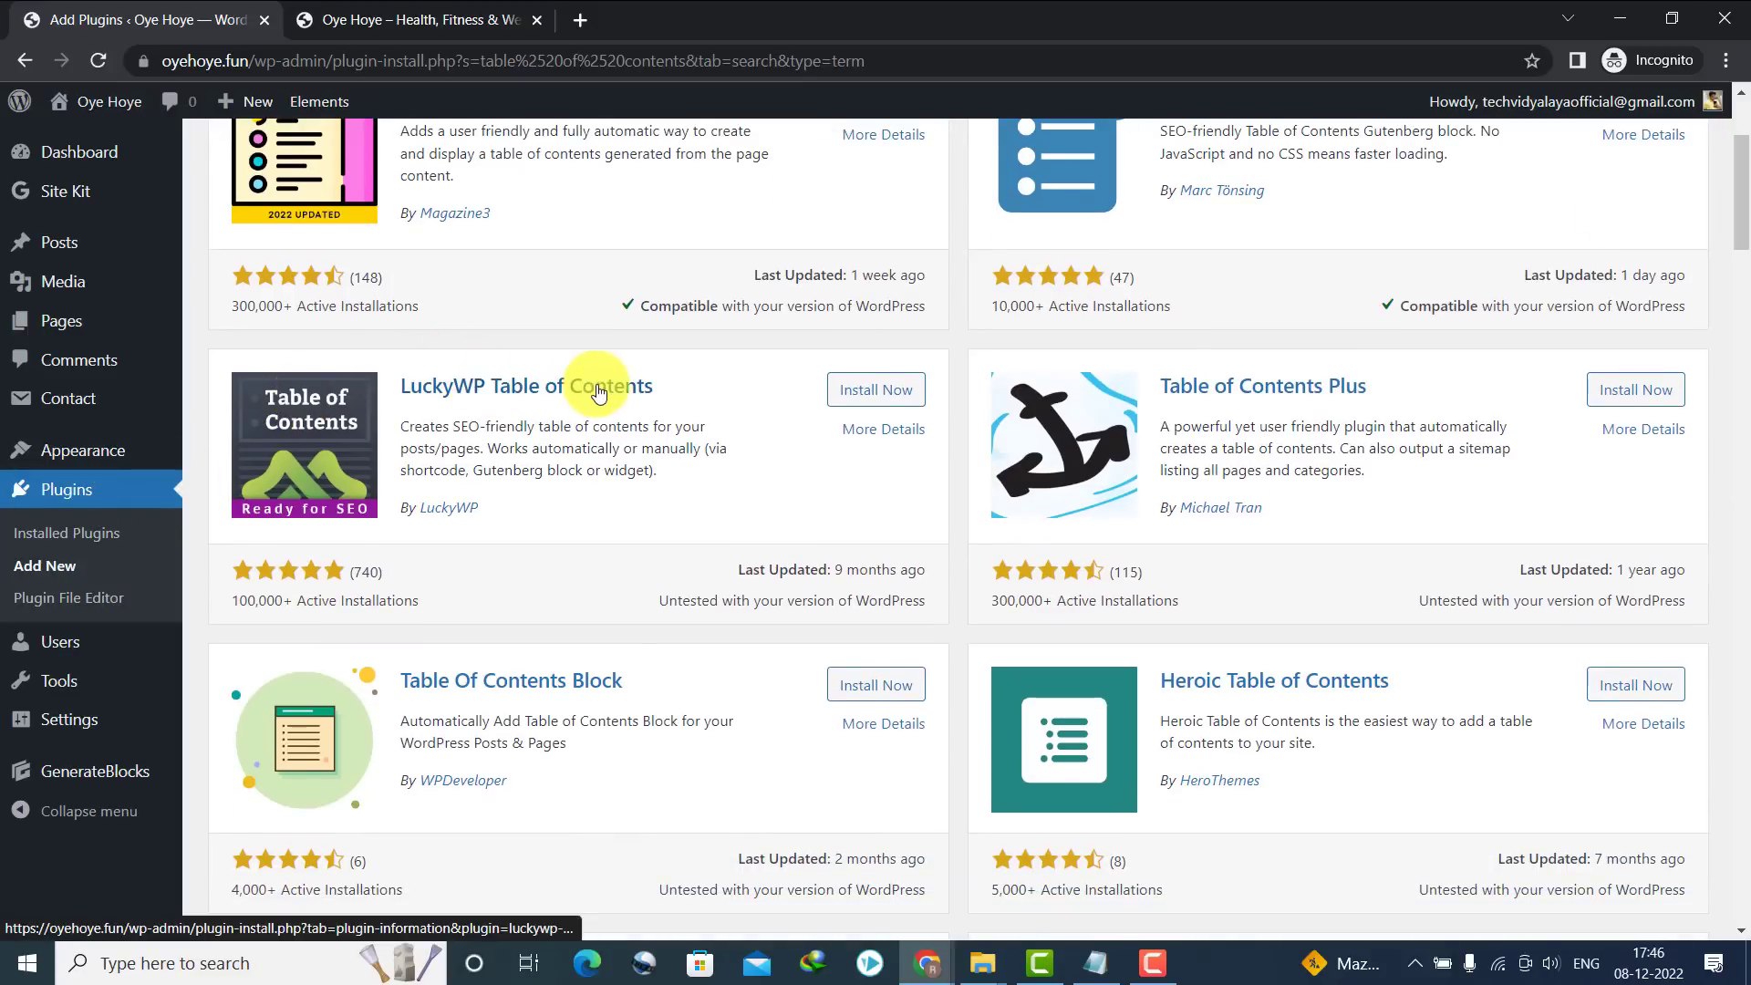
{"action": "left_click", "coordinate": [830, 387]}
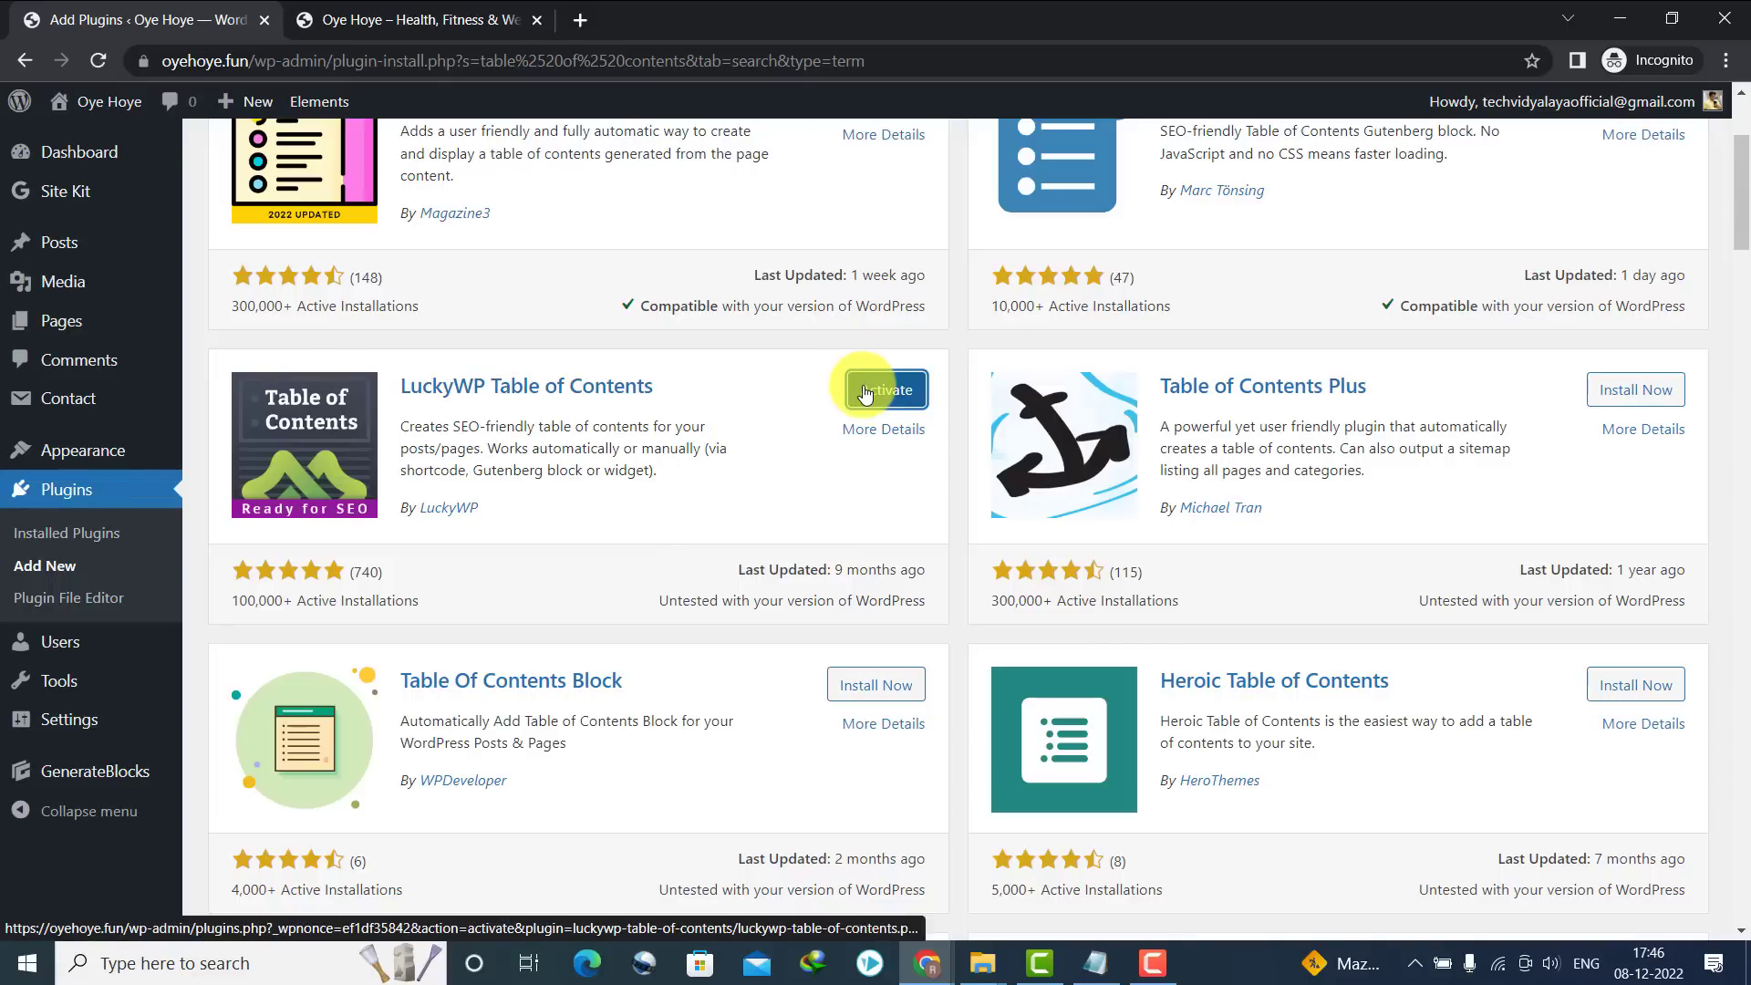
{"action": "left_click", "coordinate": [866, 392]}
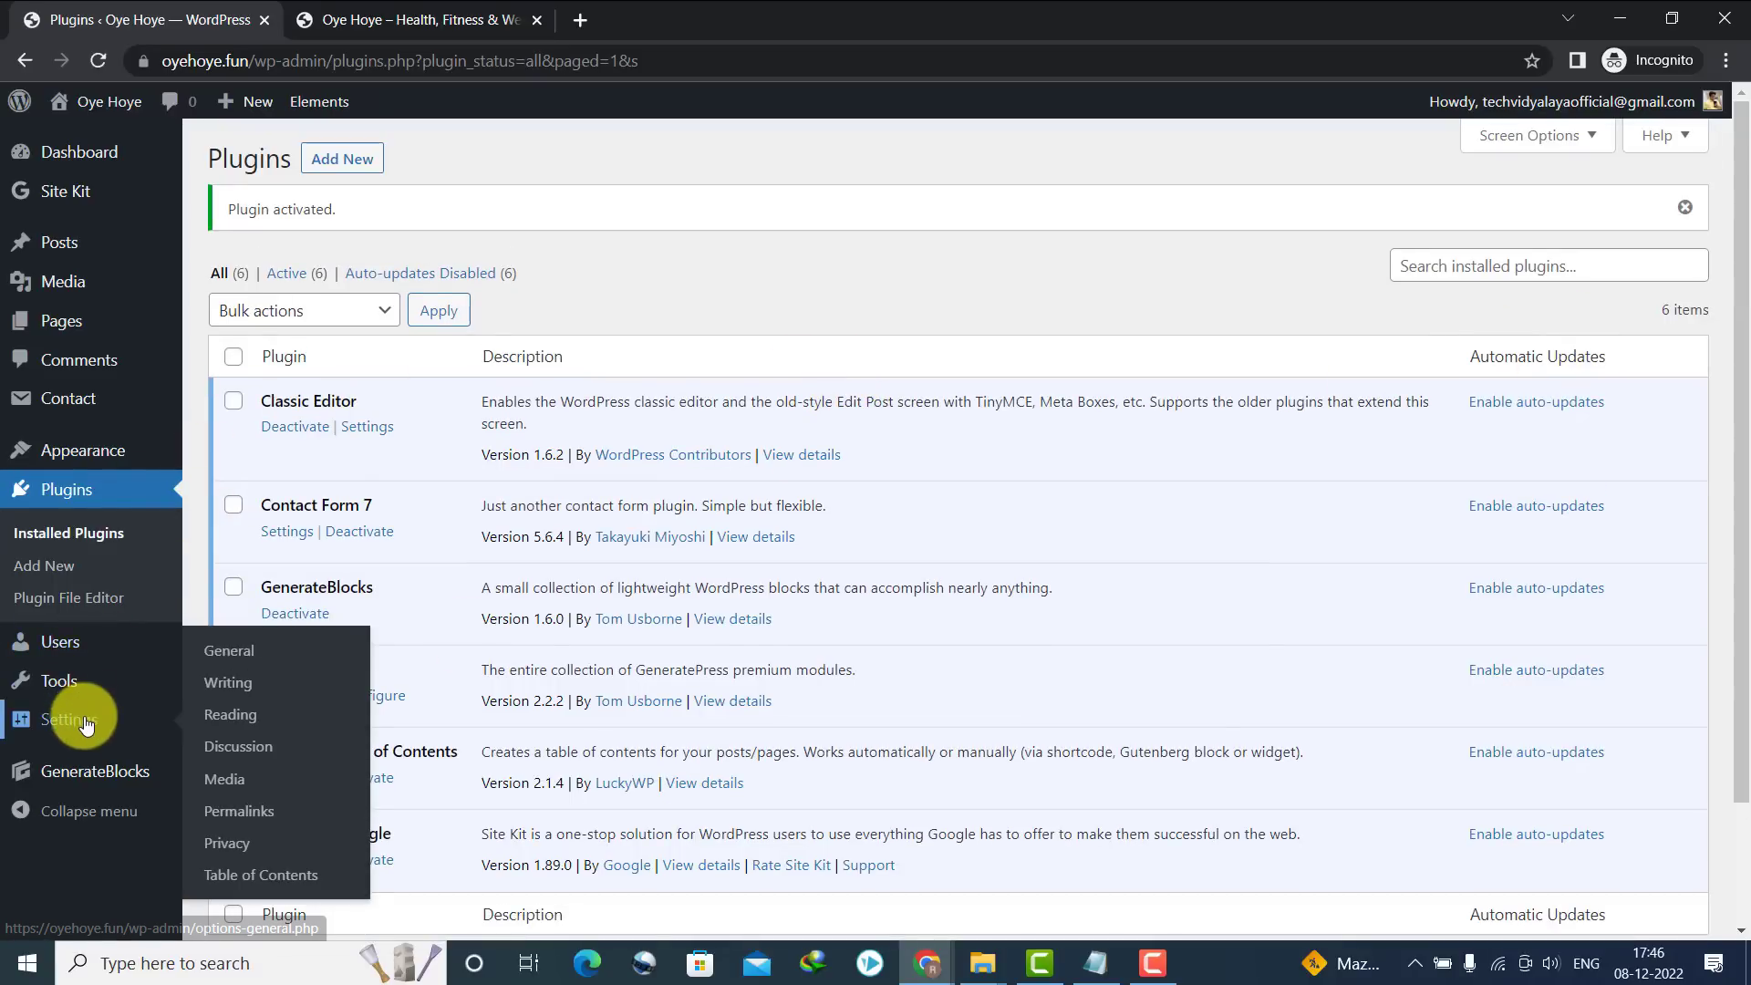
Enable Table of Contents auto-insert after the first block, including pages, and save the settings
{"action": "mouse_move", "coordinate": [141, 730]}
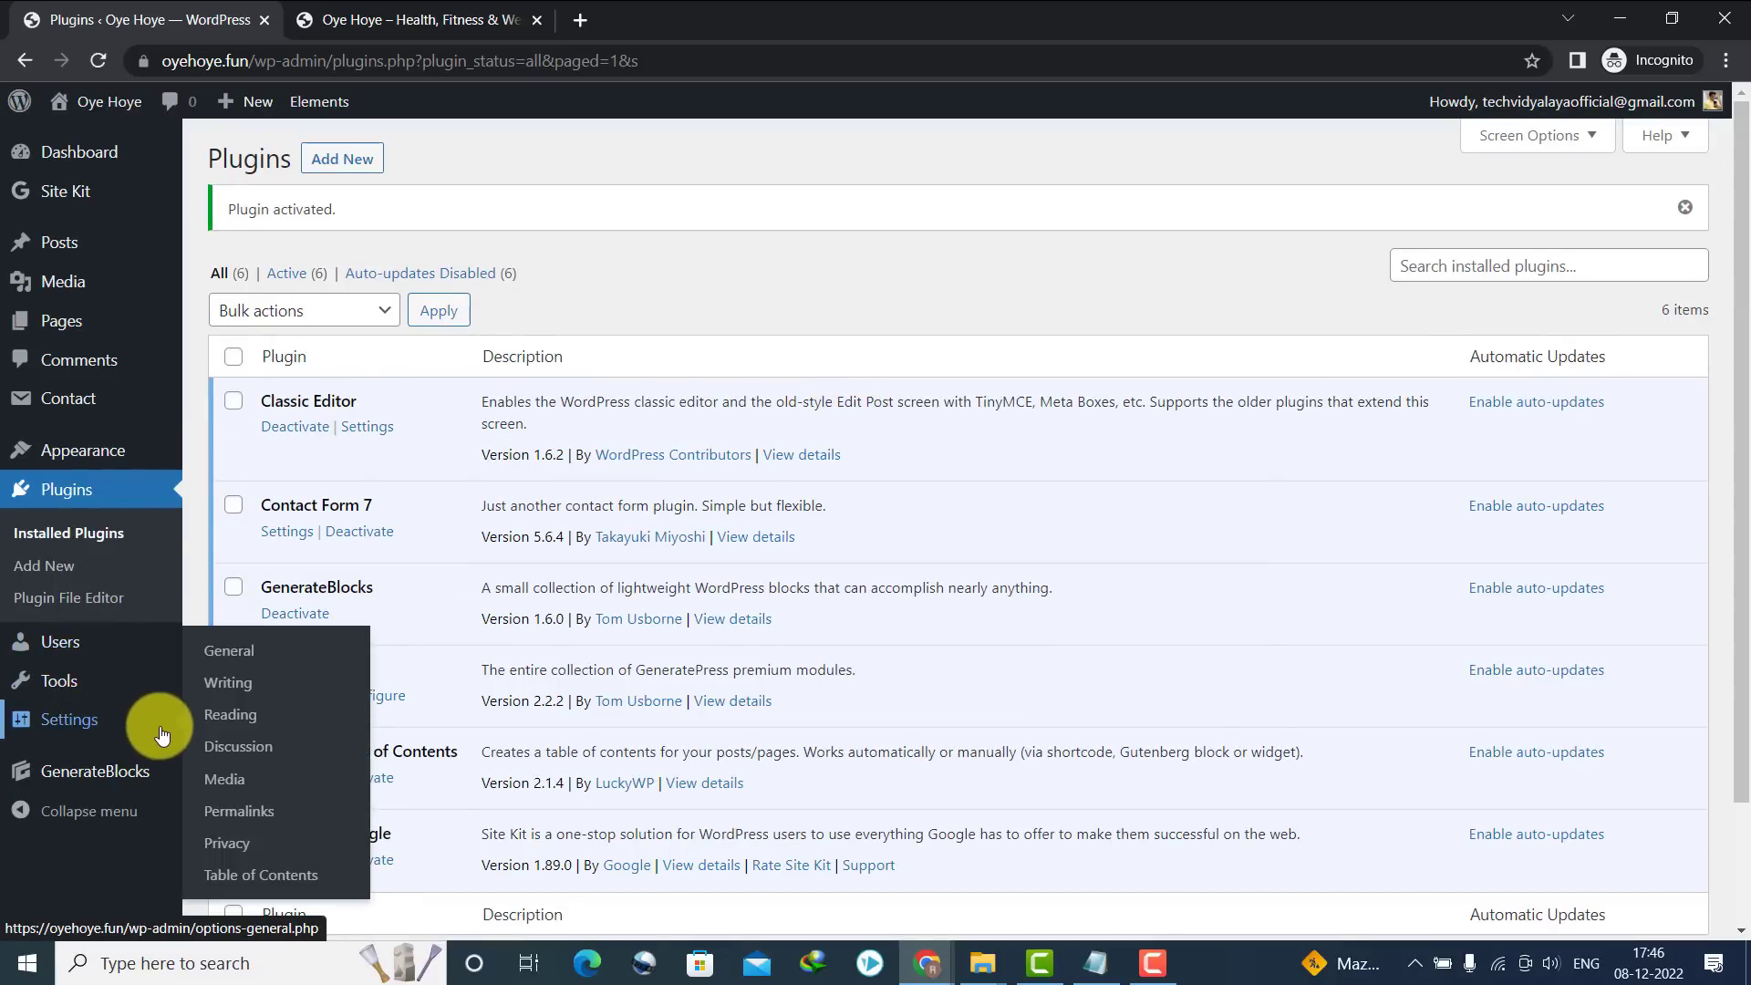
{"action": "left_click", "coordinate": [271, 881]}
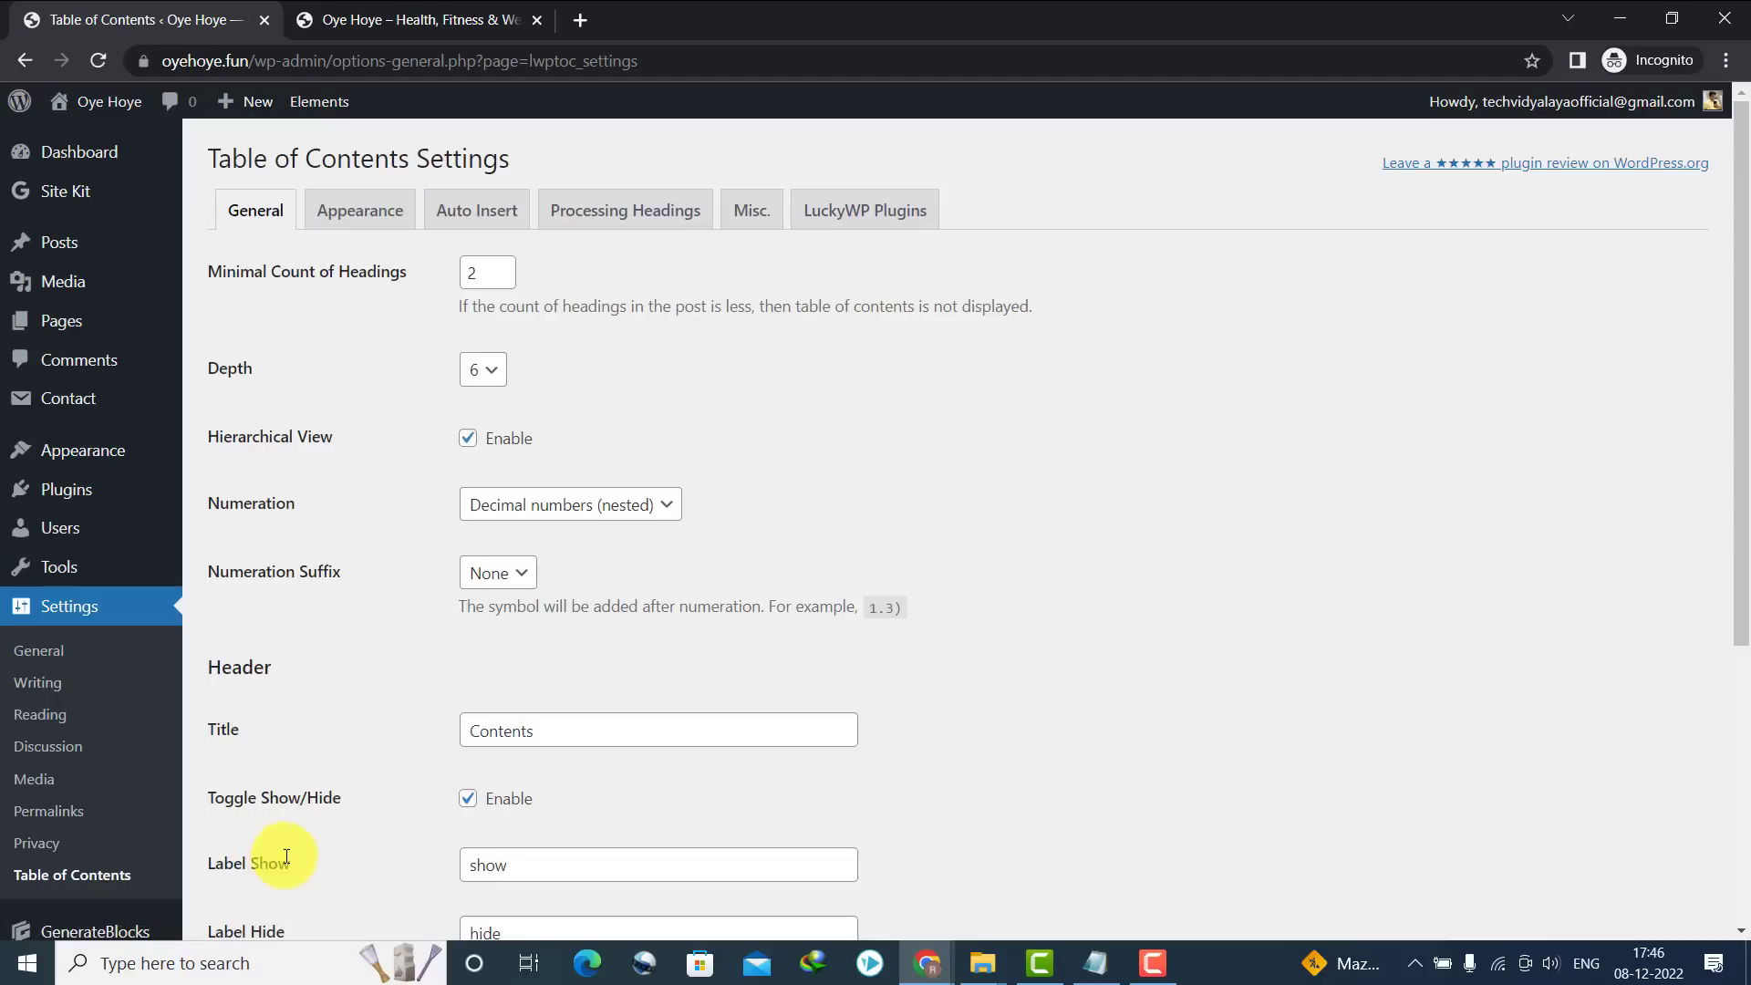
{"action": "left_click", "coordinate": [477, 210]}
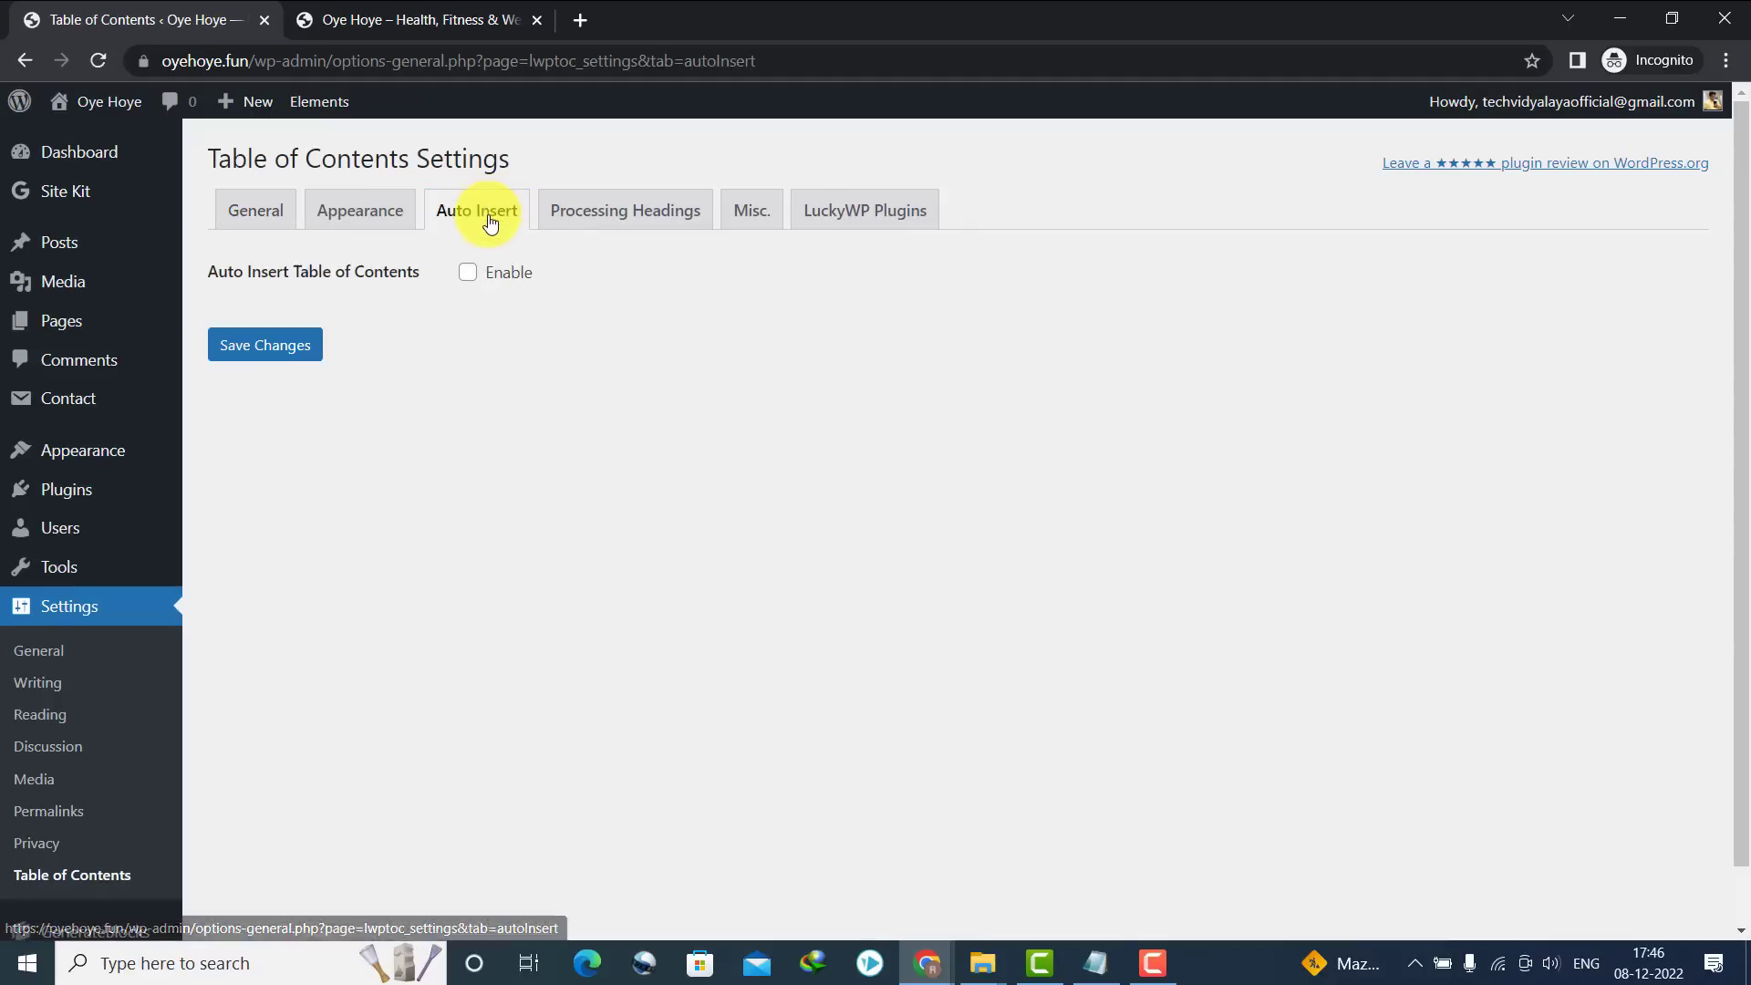
{"action": "left_click", "coordinate": [468, 273]}
{"action": "left_click", "coordinate": [507, 346]}
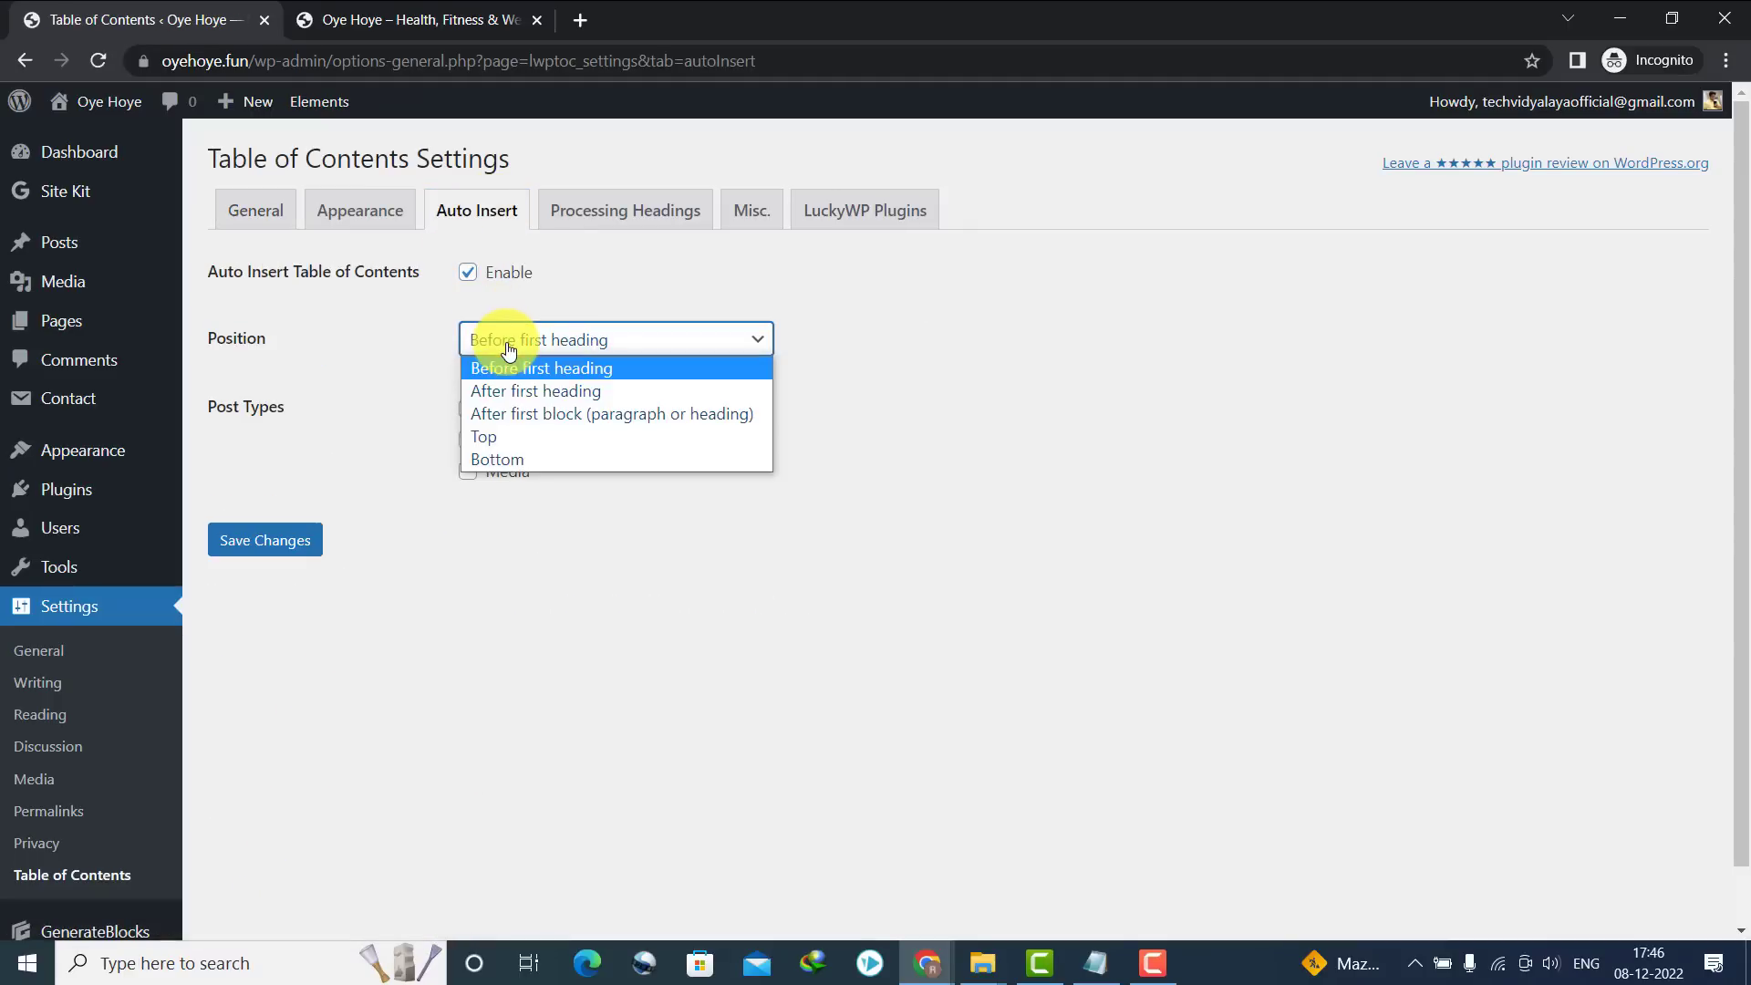
{"action": "left_click", "coordinate": [501, 414]}
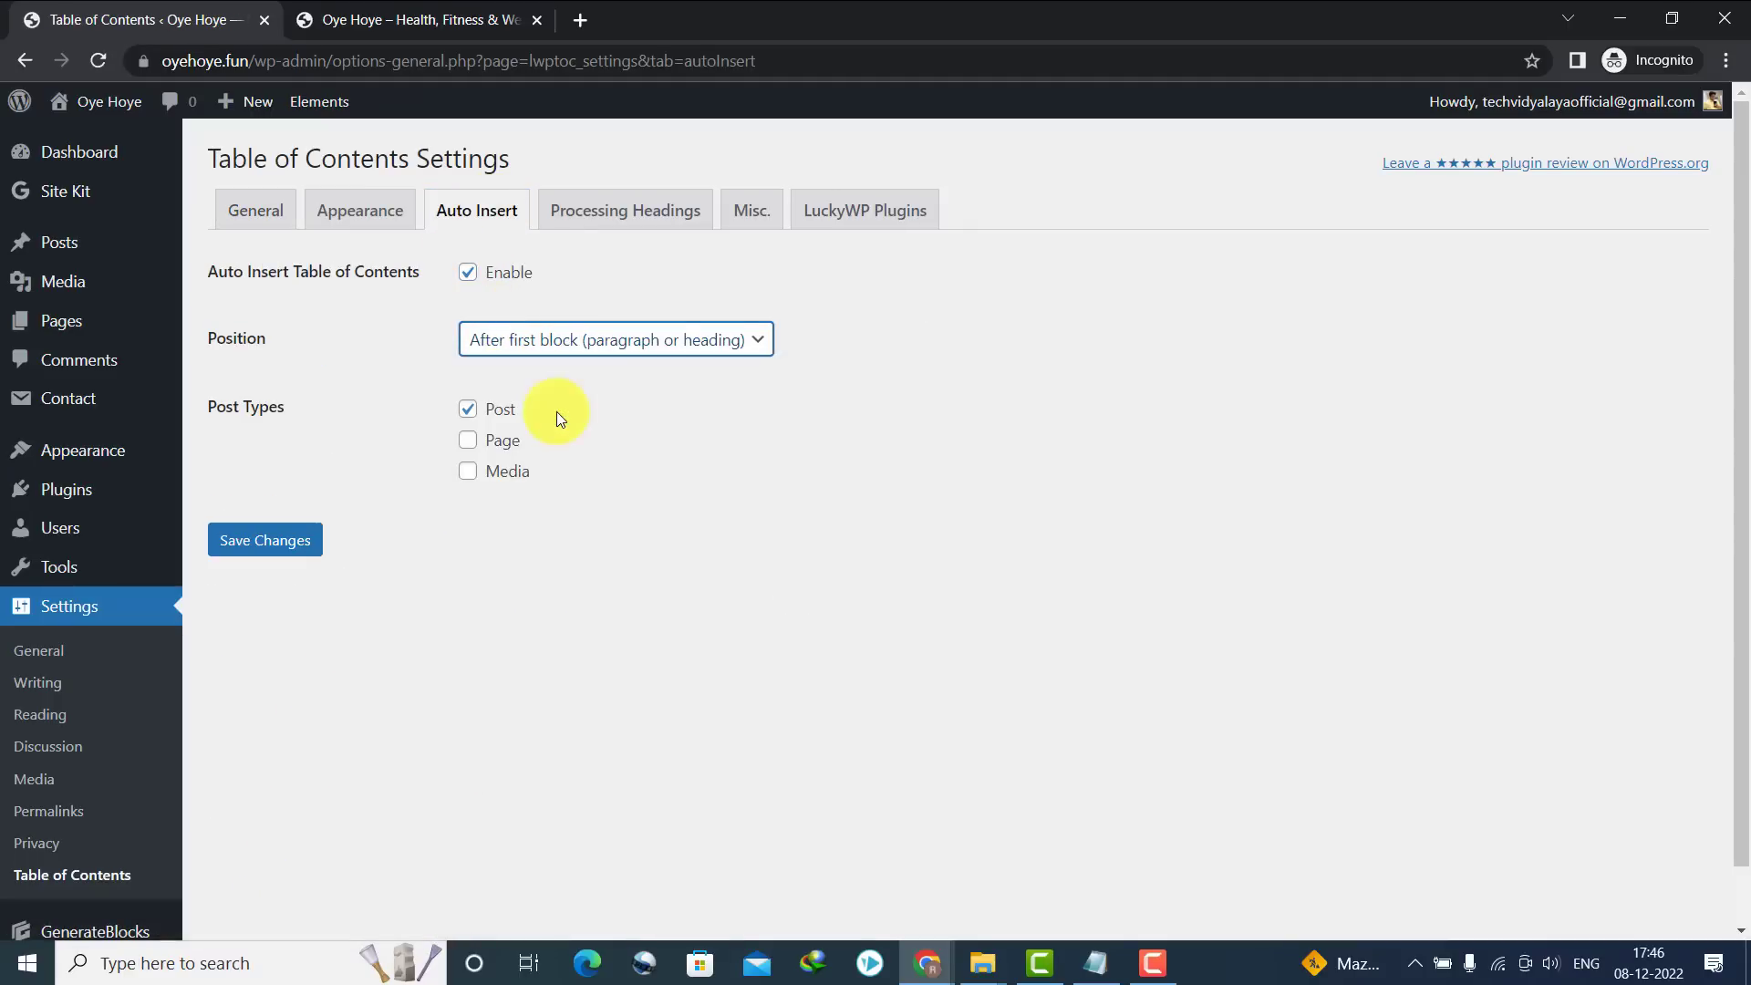
{"action": "left_click", "coordinate": [468, 444]}
{"action": "left_click", "coordinate": [264, 550]}
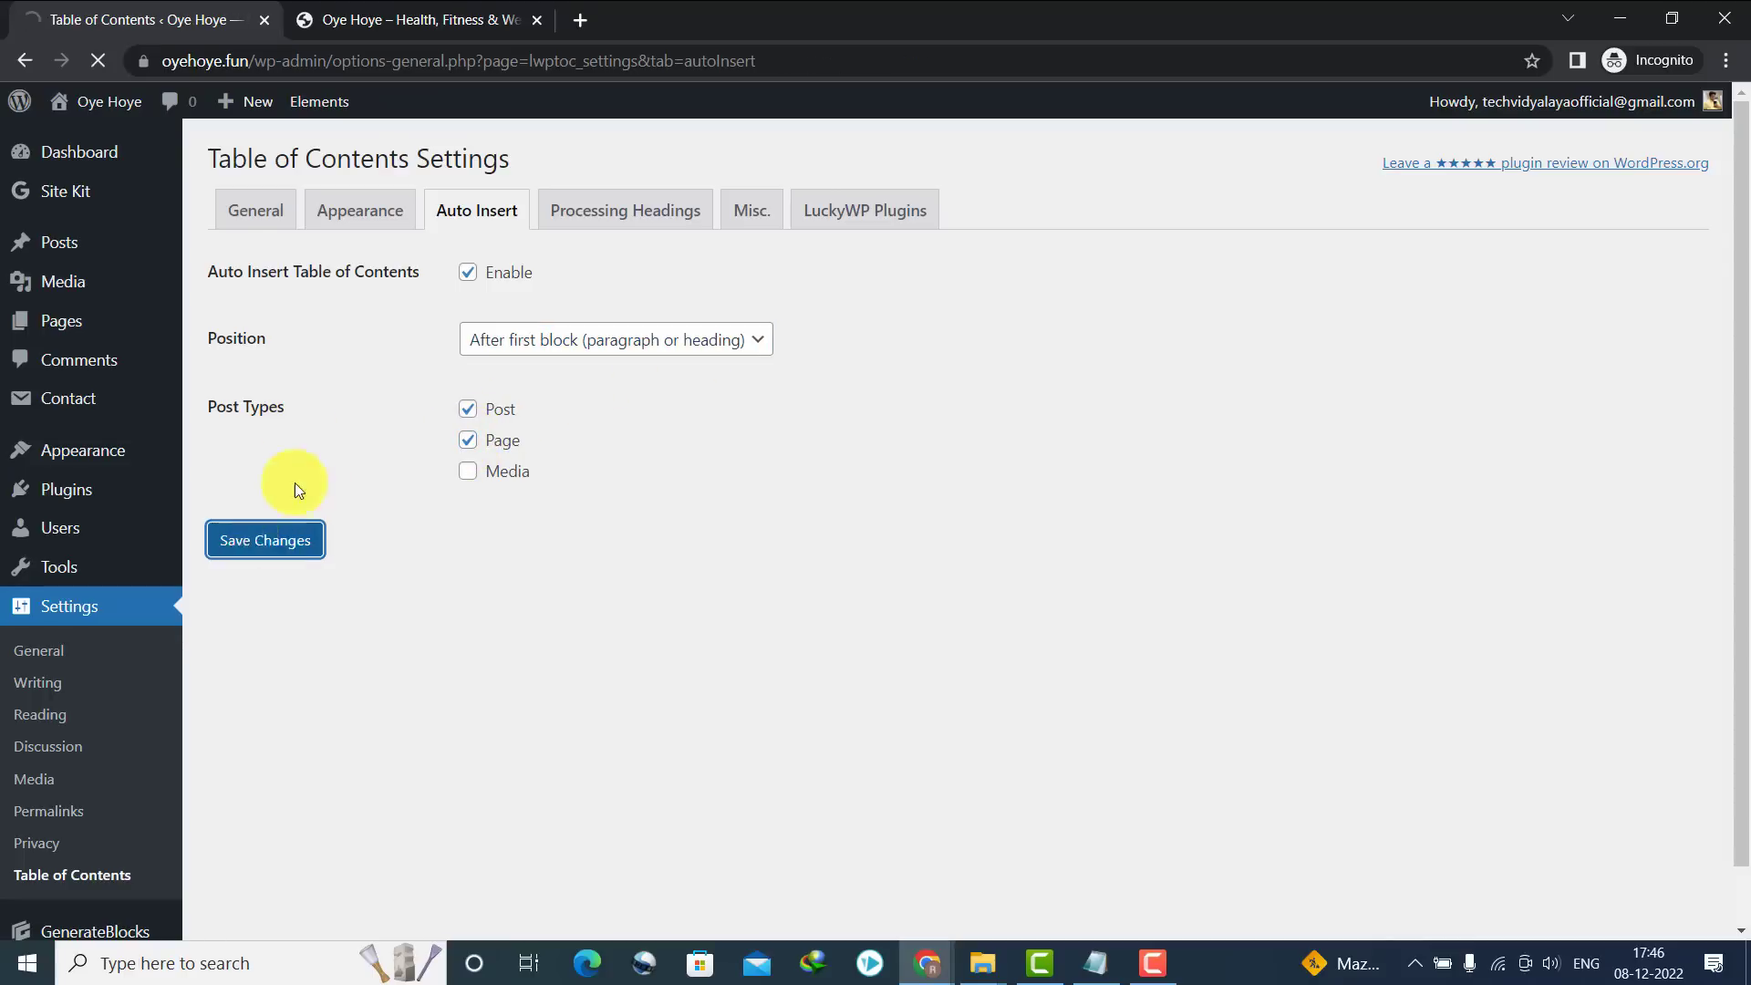
{"action": "left_click", "coordinate": [410, 19]}
{"action": "left_click_drag", "start_coordinate": [1741, 182], "coordinate": [1723, 782]}
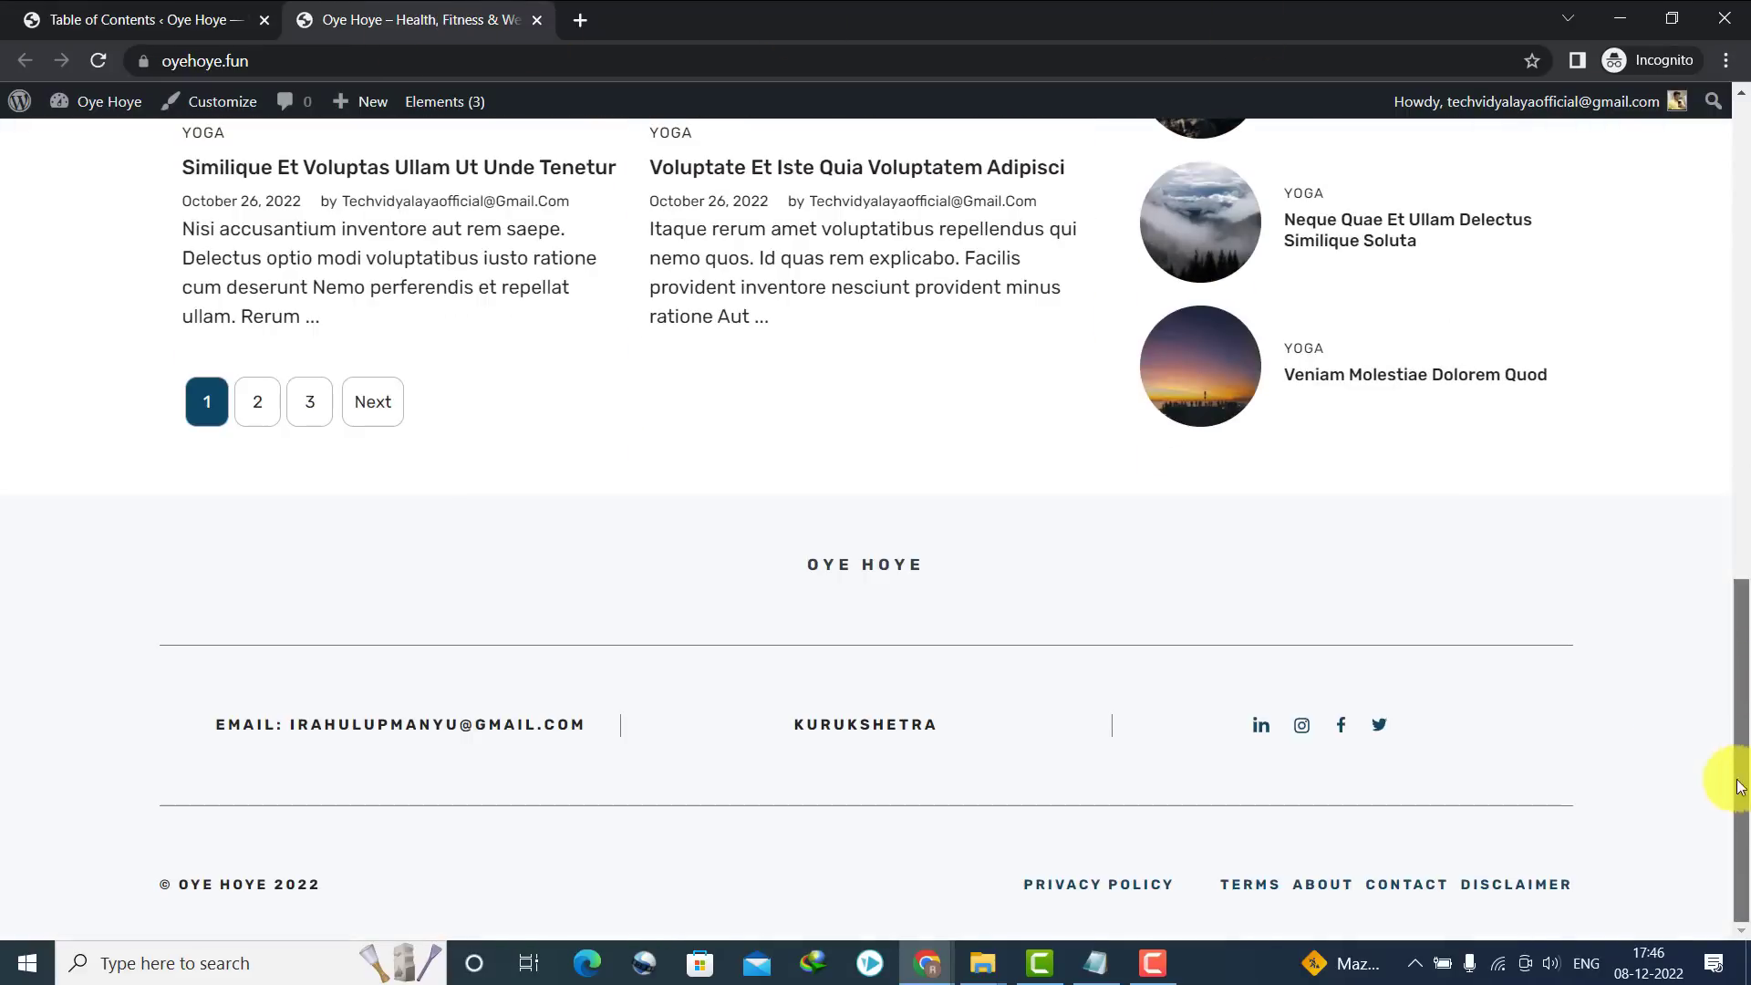
{"action": "left_click", "coordinate": [1106, 884]}
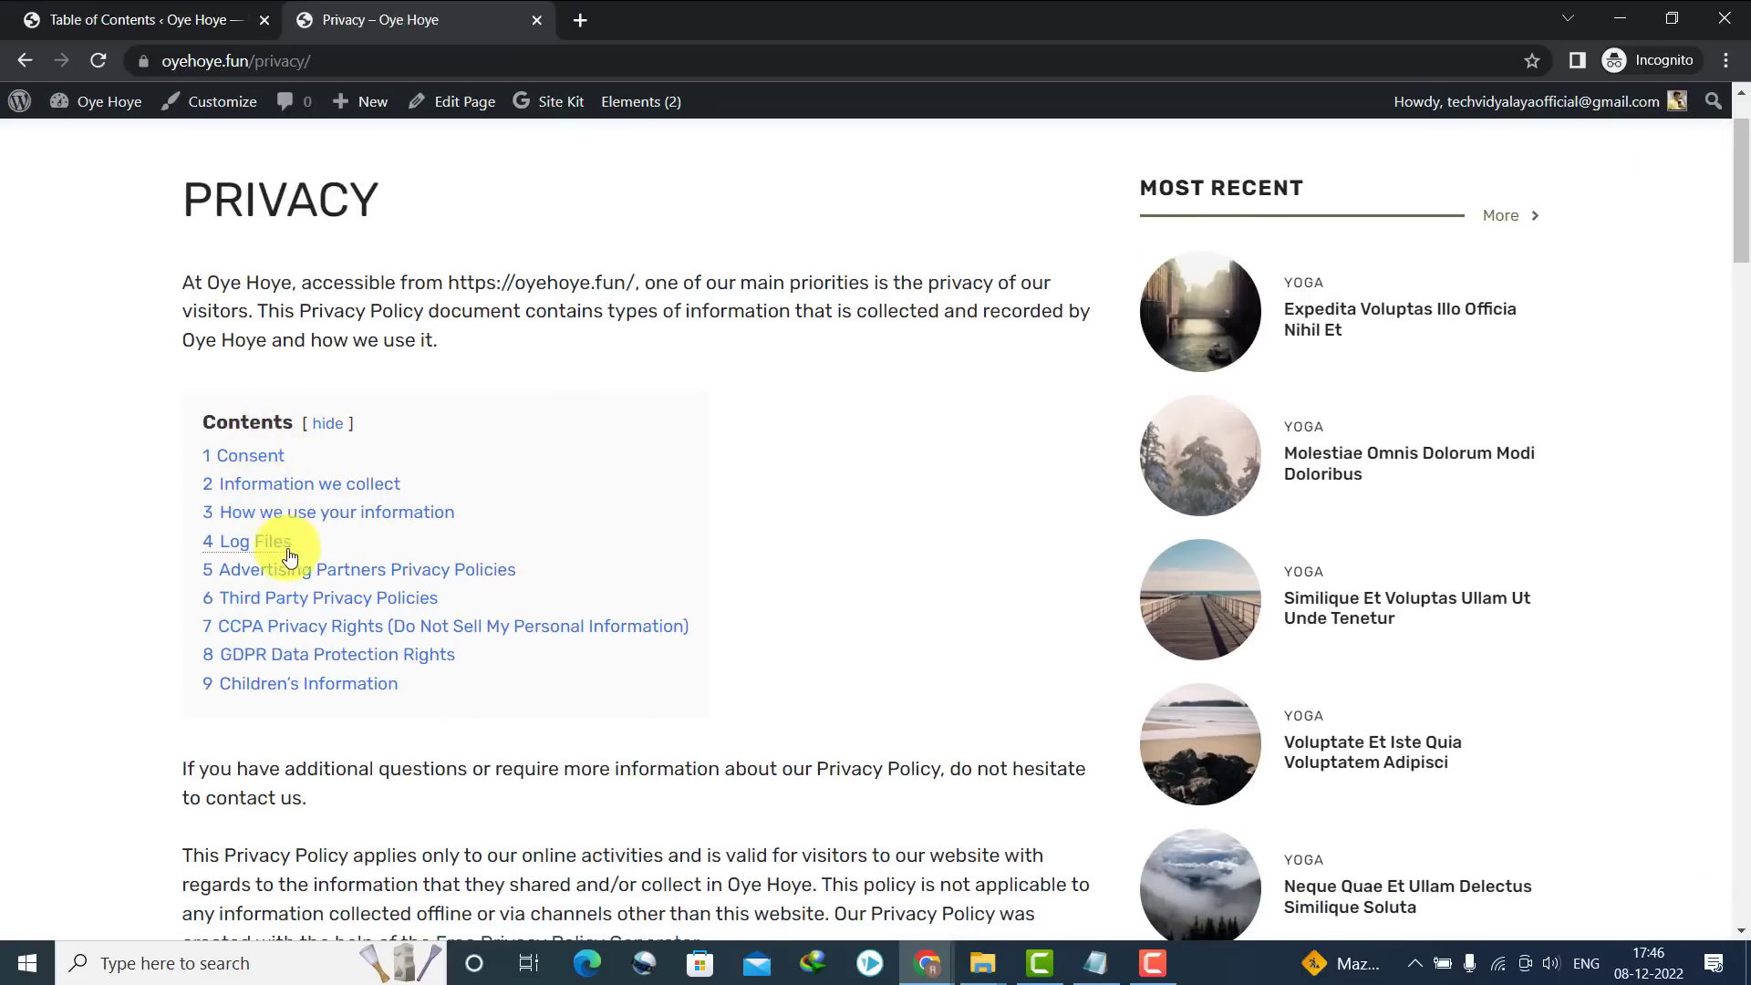
{"action": "left_click", "coordinate": [248, 599]}
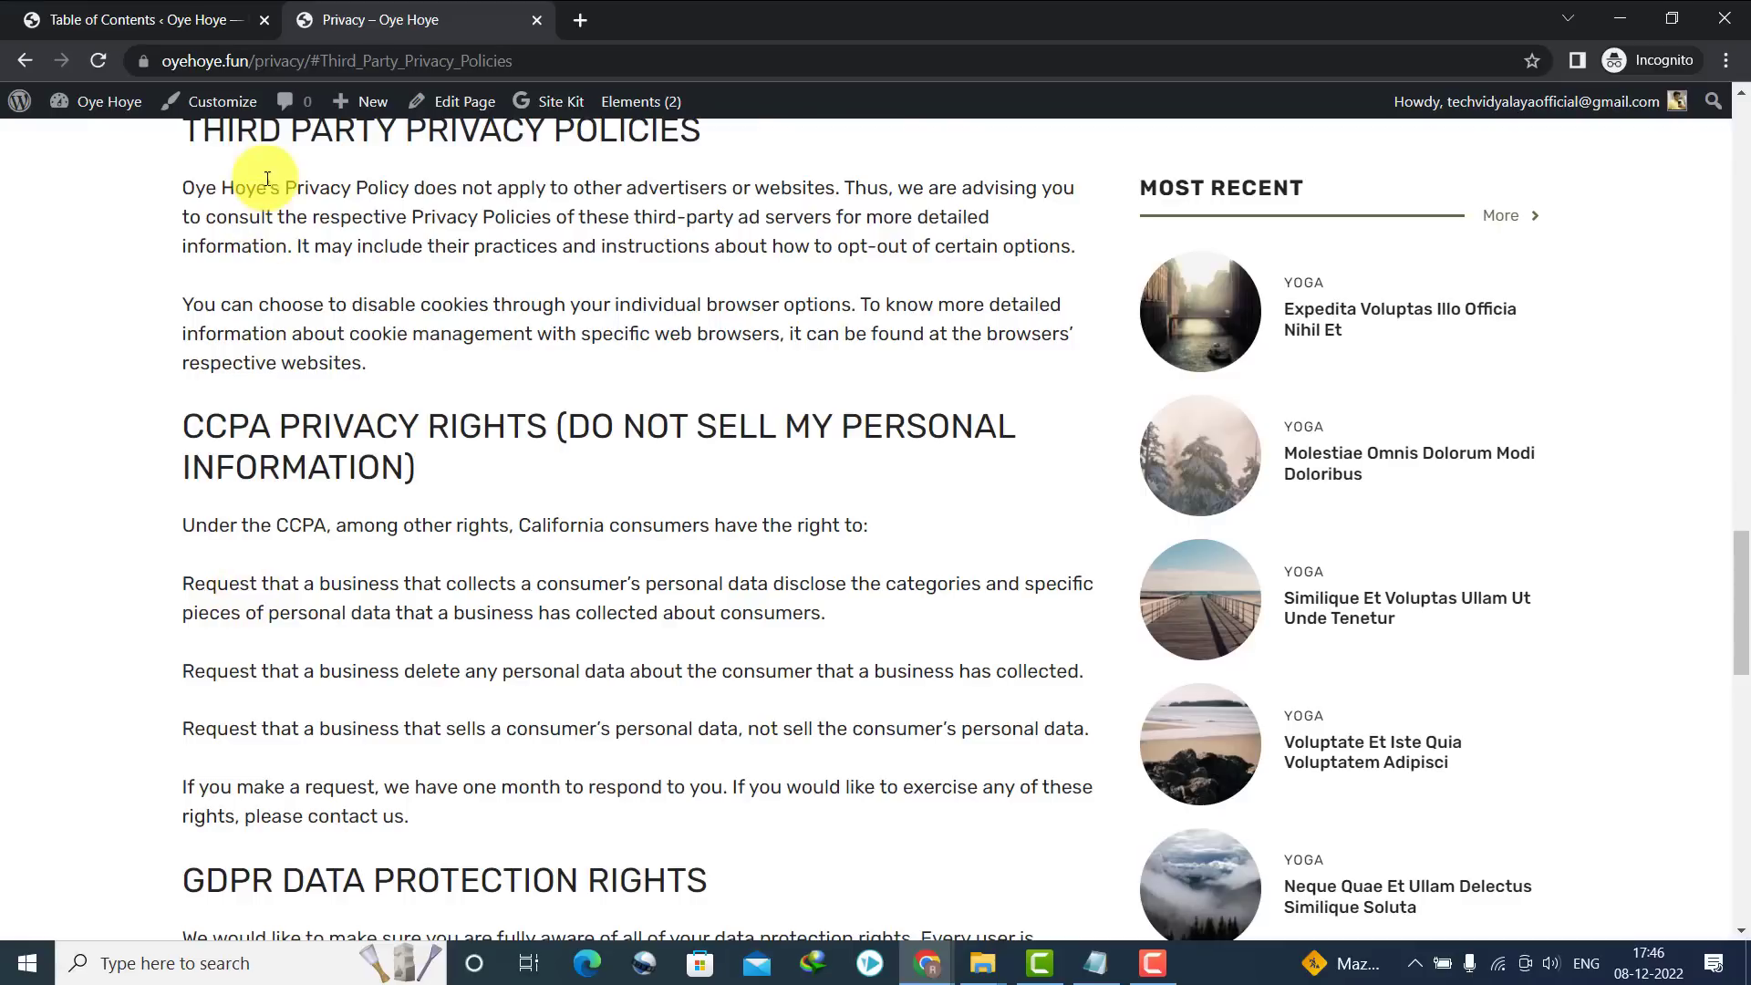
{"action": "left_click", "coordinate": [1318, 468]}
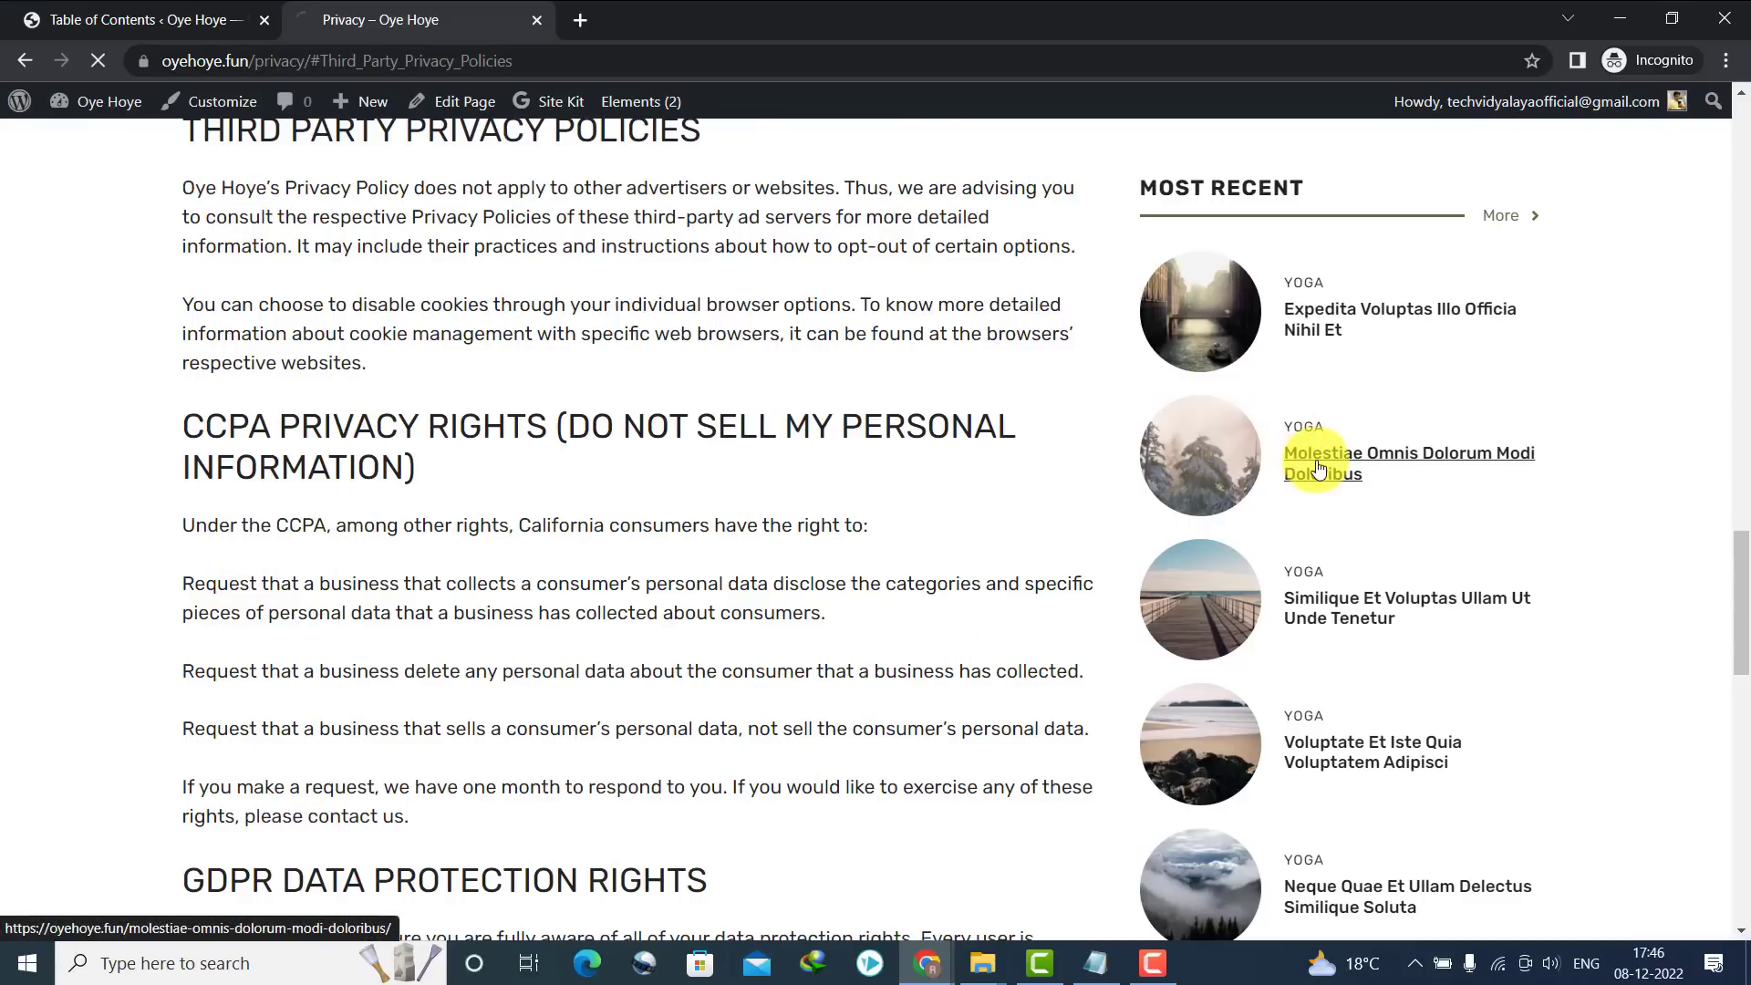
{"action": "left_click_drag", "start_coordinate": [1740, 173], "coordinate": [1743, 428]}
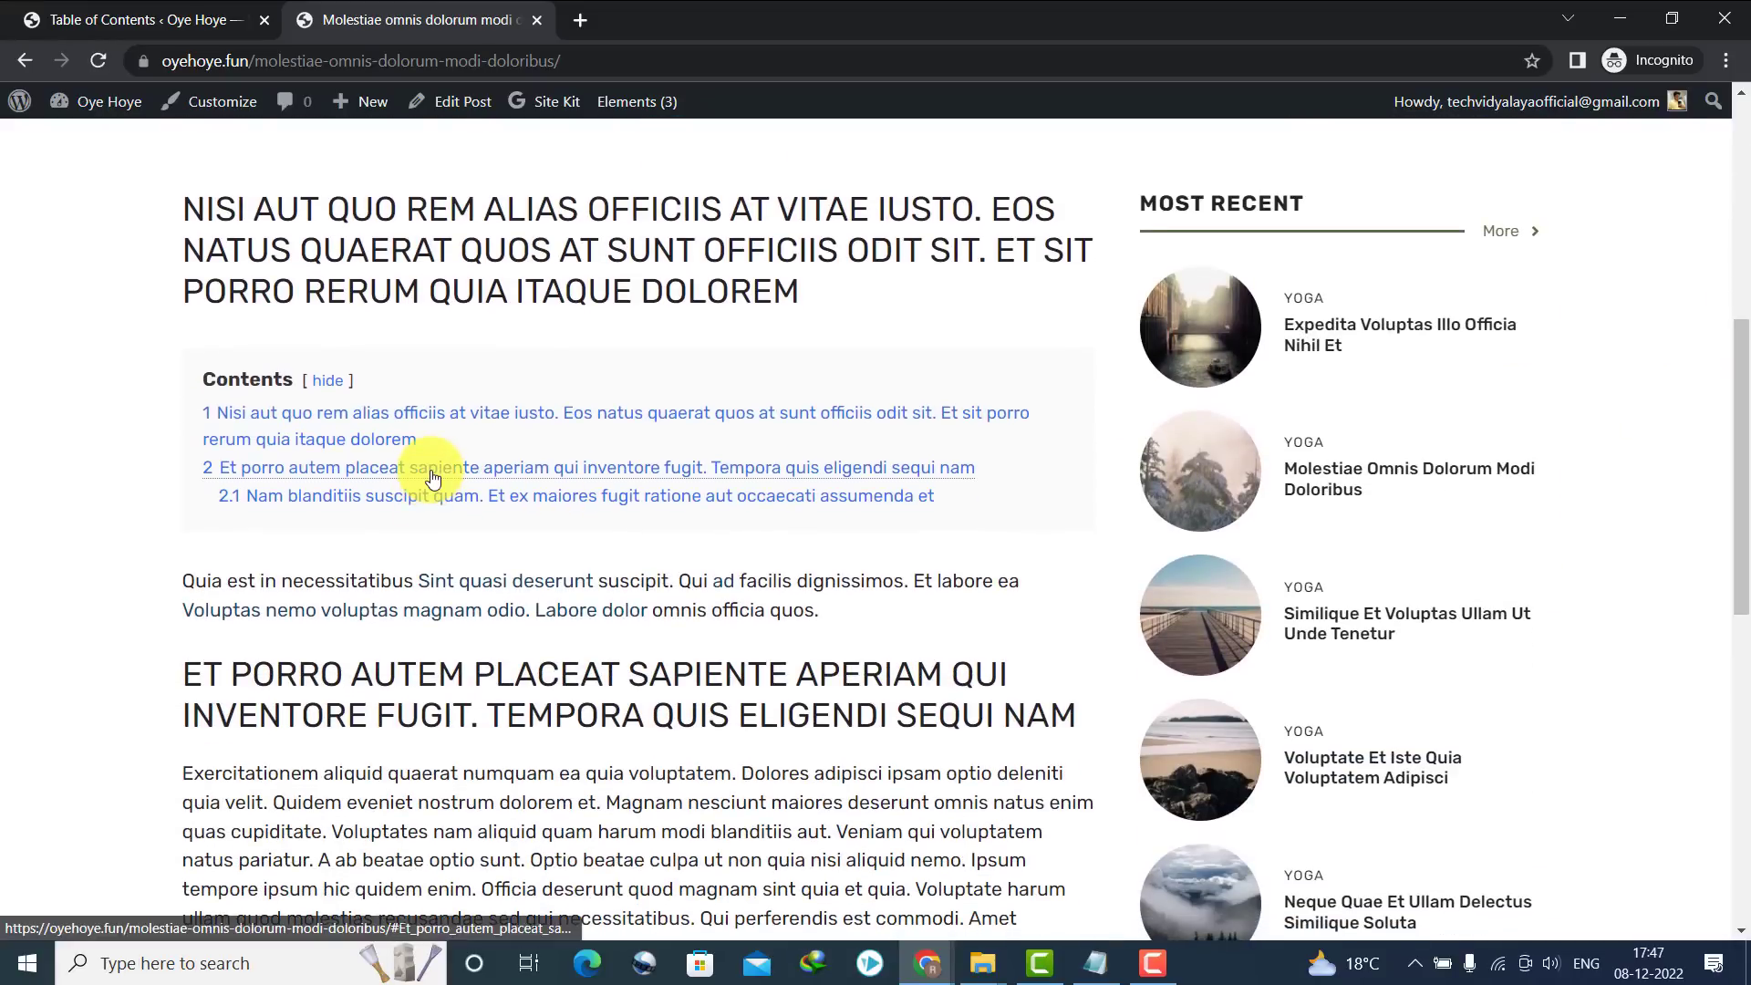
{"action": "left_click", "coordinate": [337, 498]}
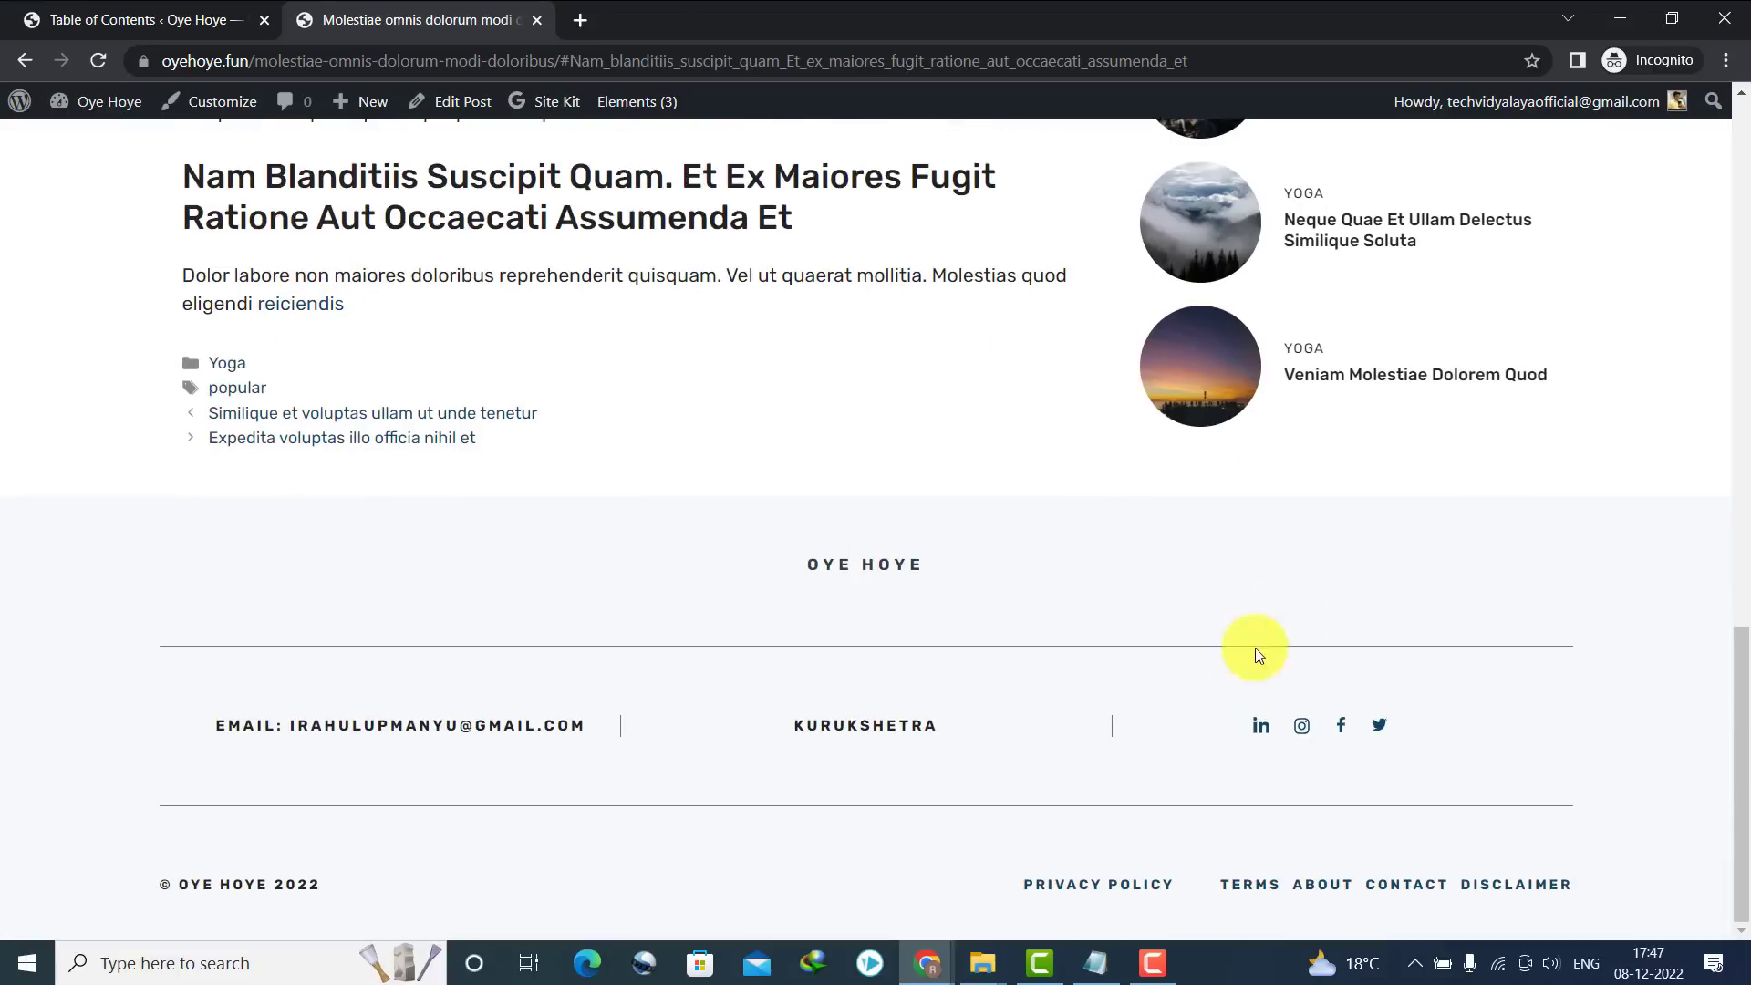
{"action": "left_click_drag", "start_coordinate": [1742, 645], "coordinate": [1738, 164]}
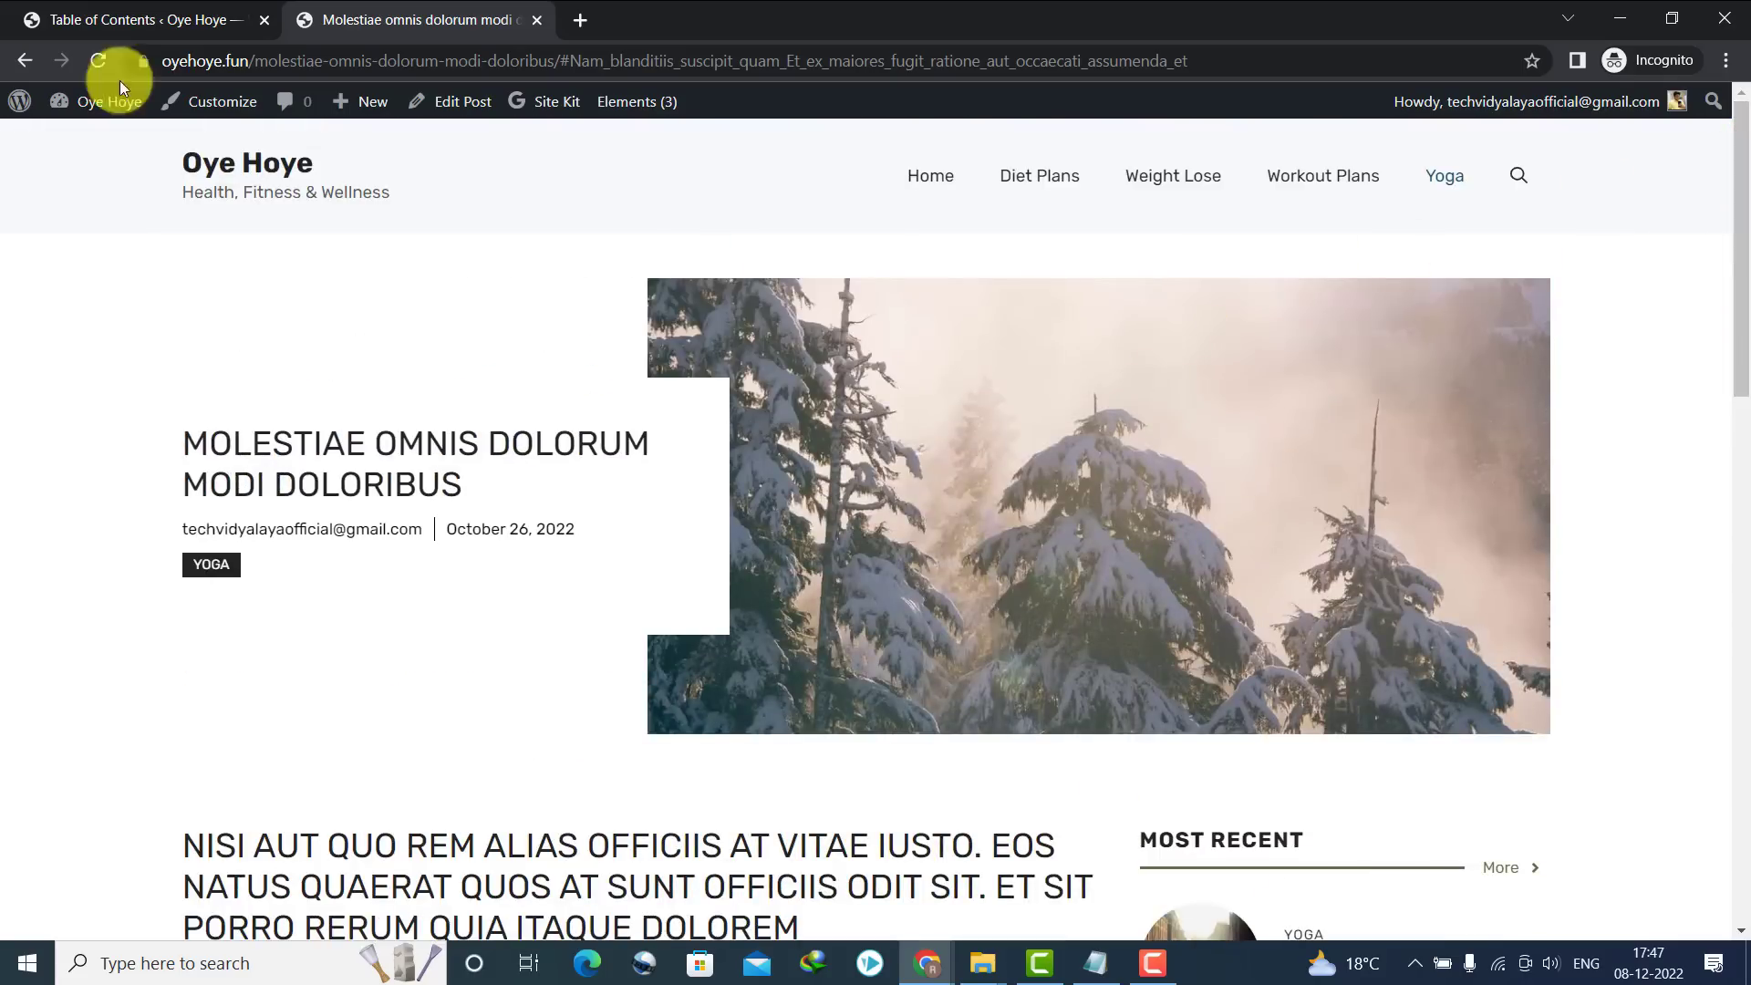
{"action": "left_click", "coordinate": [195, 160]}
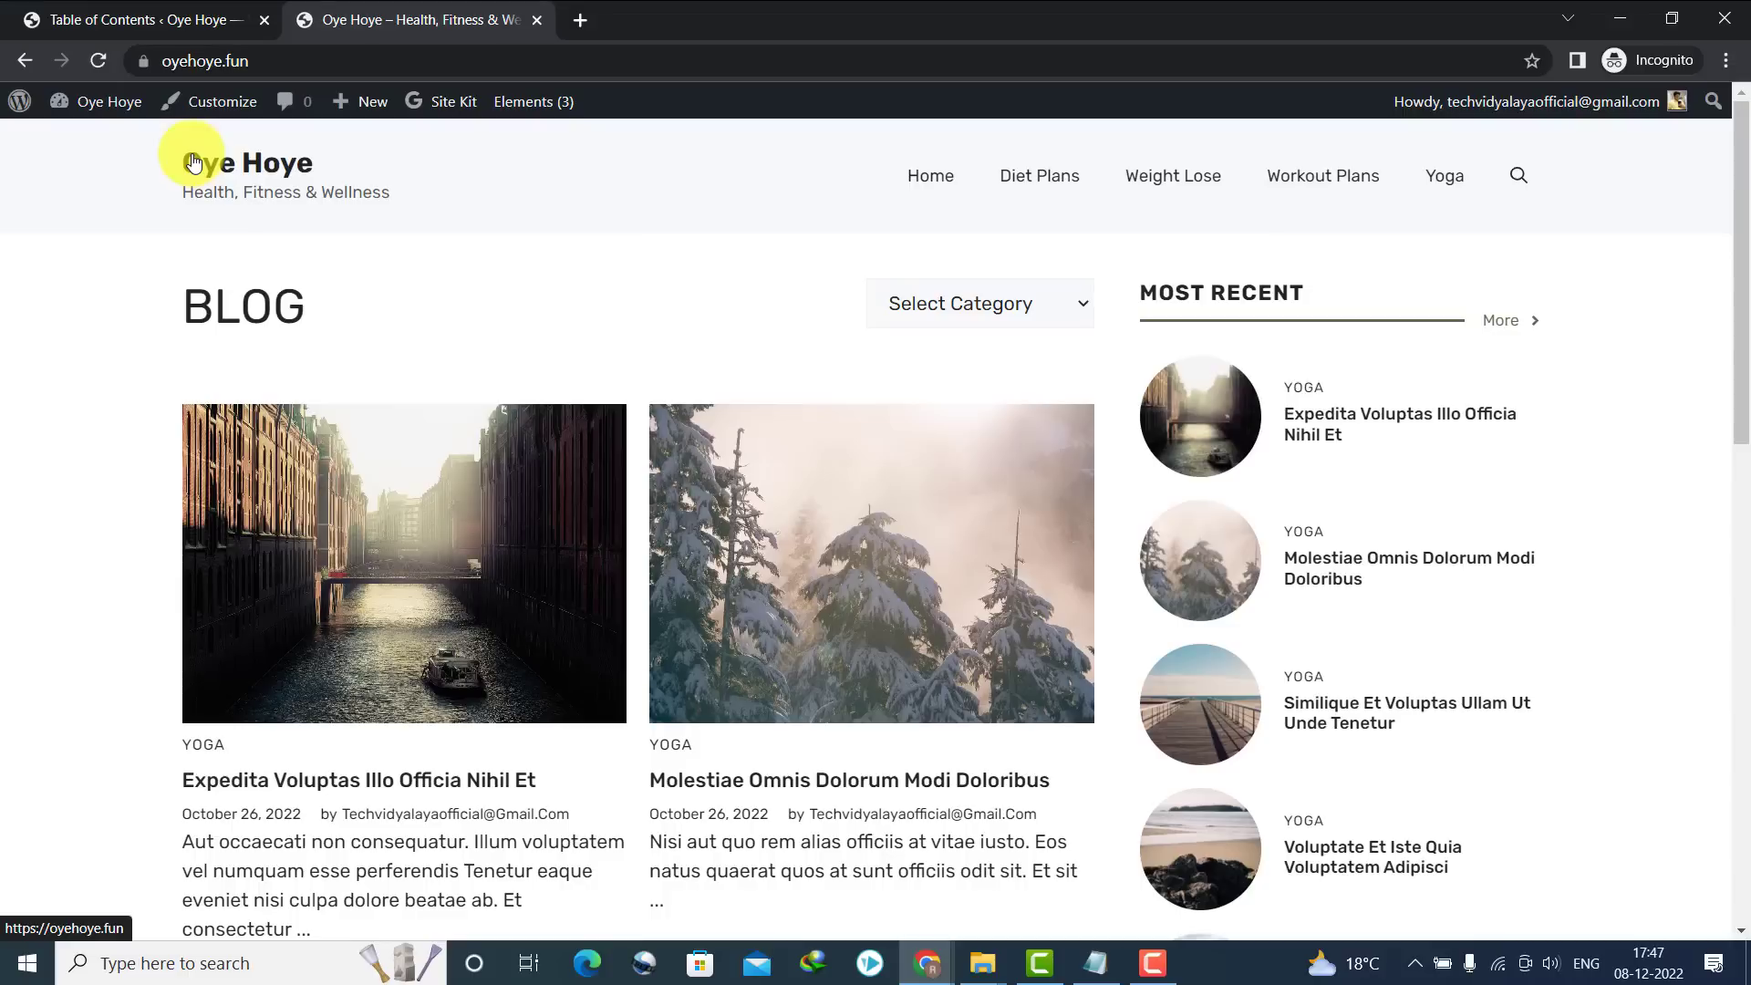
Back in admin, search 'wp super cache', then install and activate WP Super Cache
{"action": "left_click", "coordinate": [110, 19]}
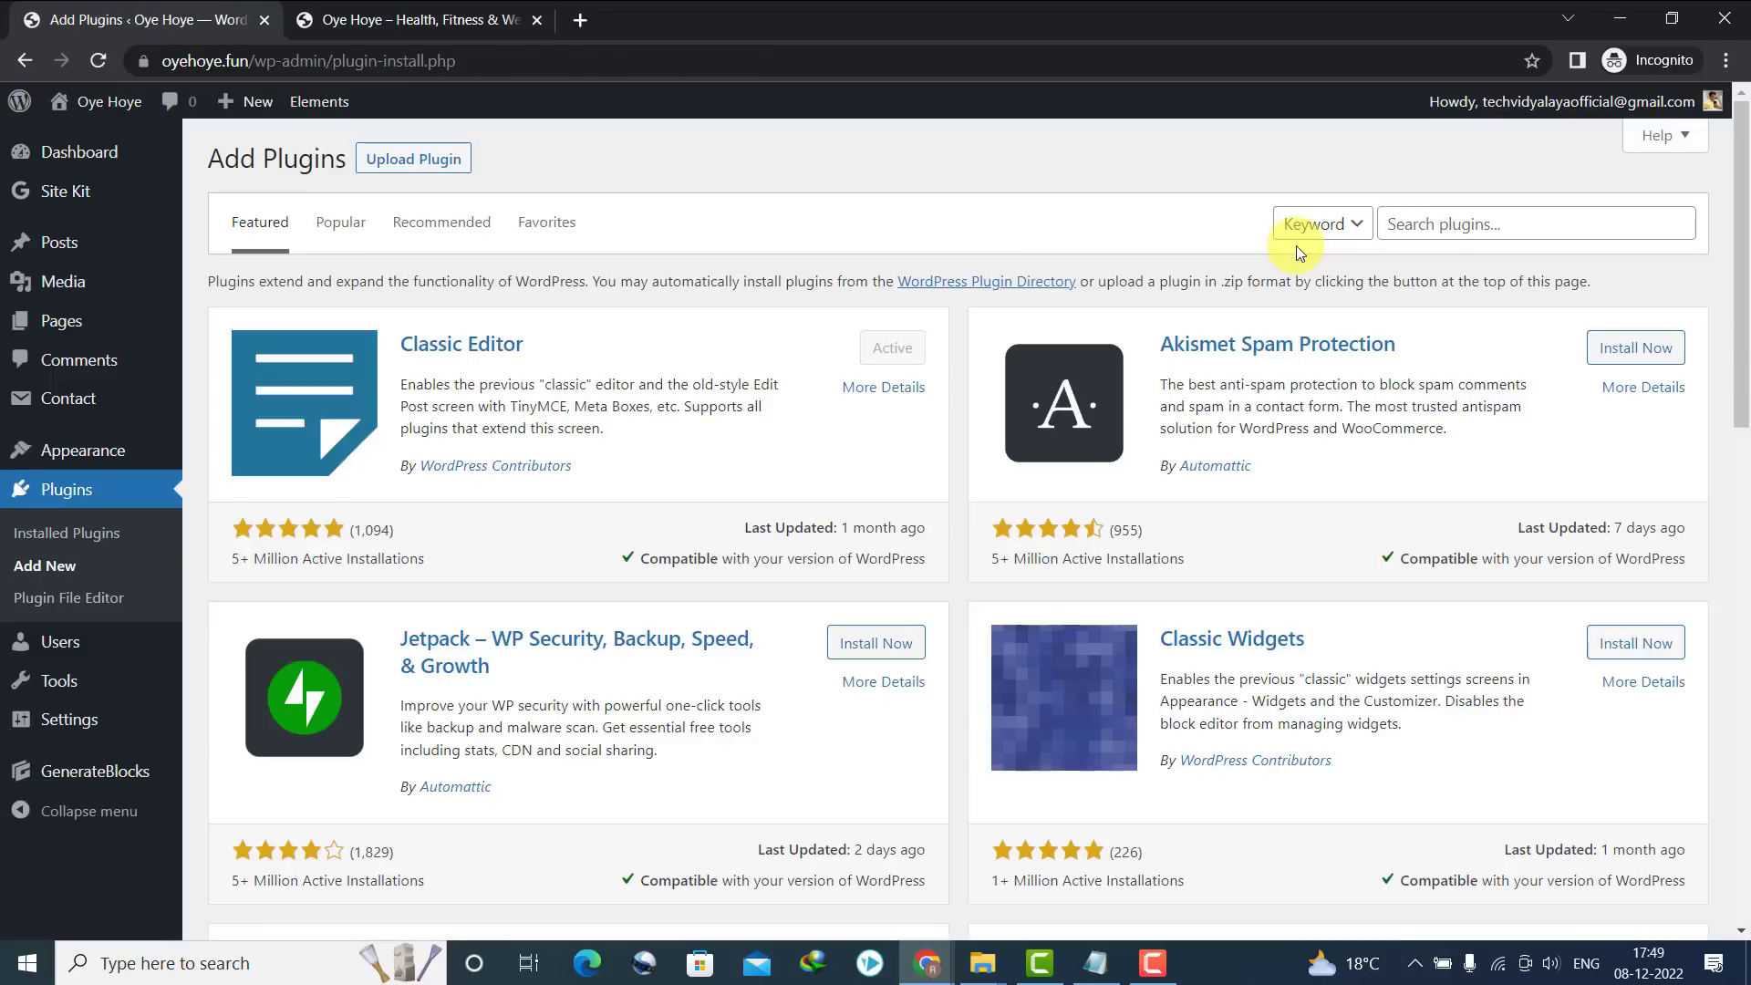
{"action": "left_click", "coordinate": [1465, 228]}
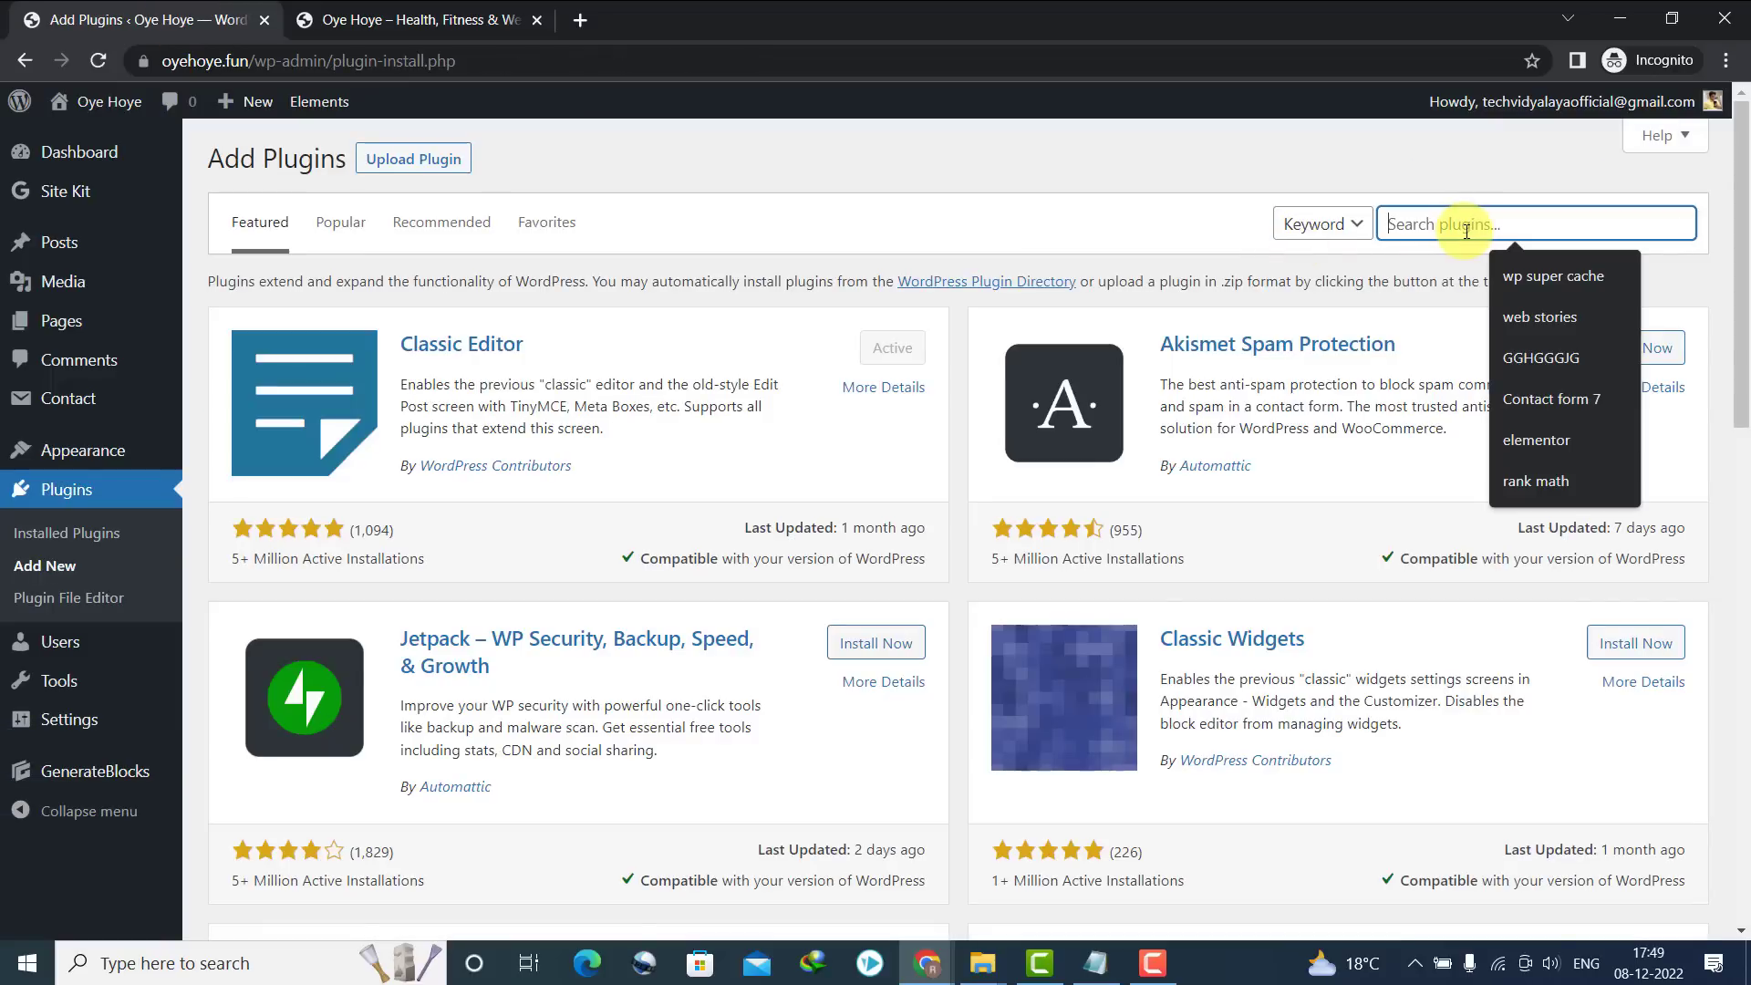
{"action": "type", "text": "wp super "}
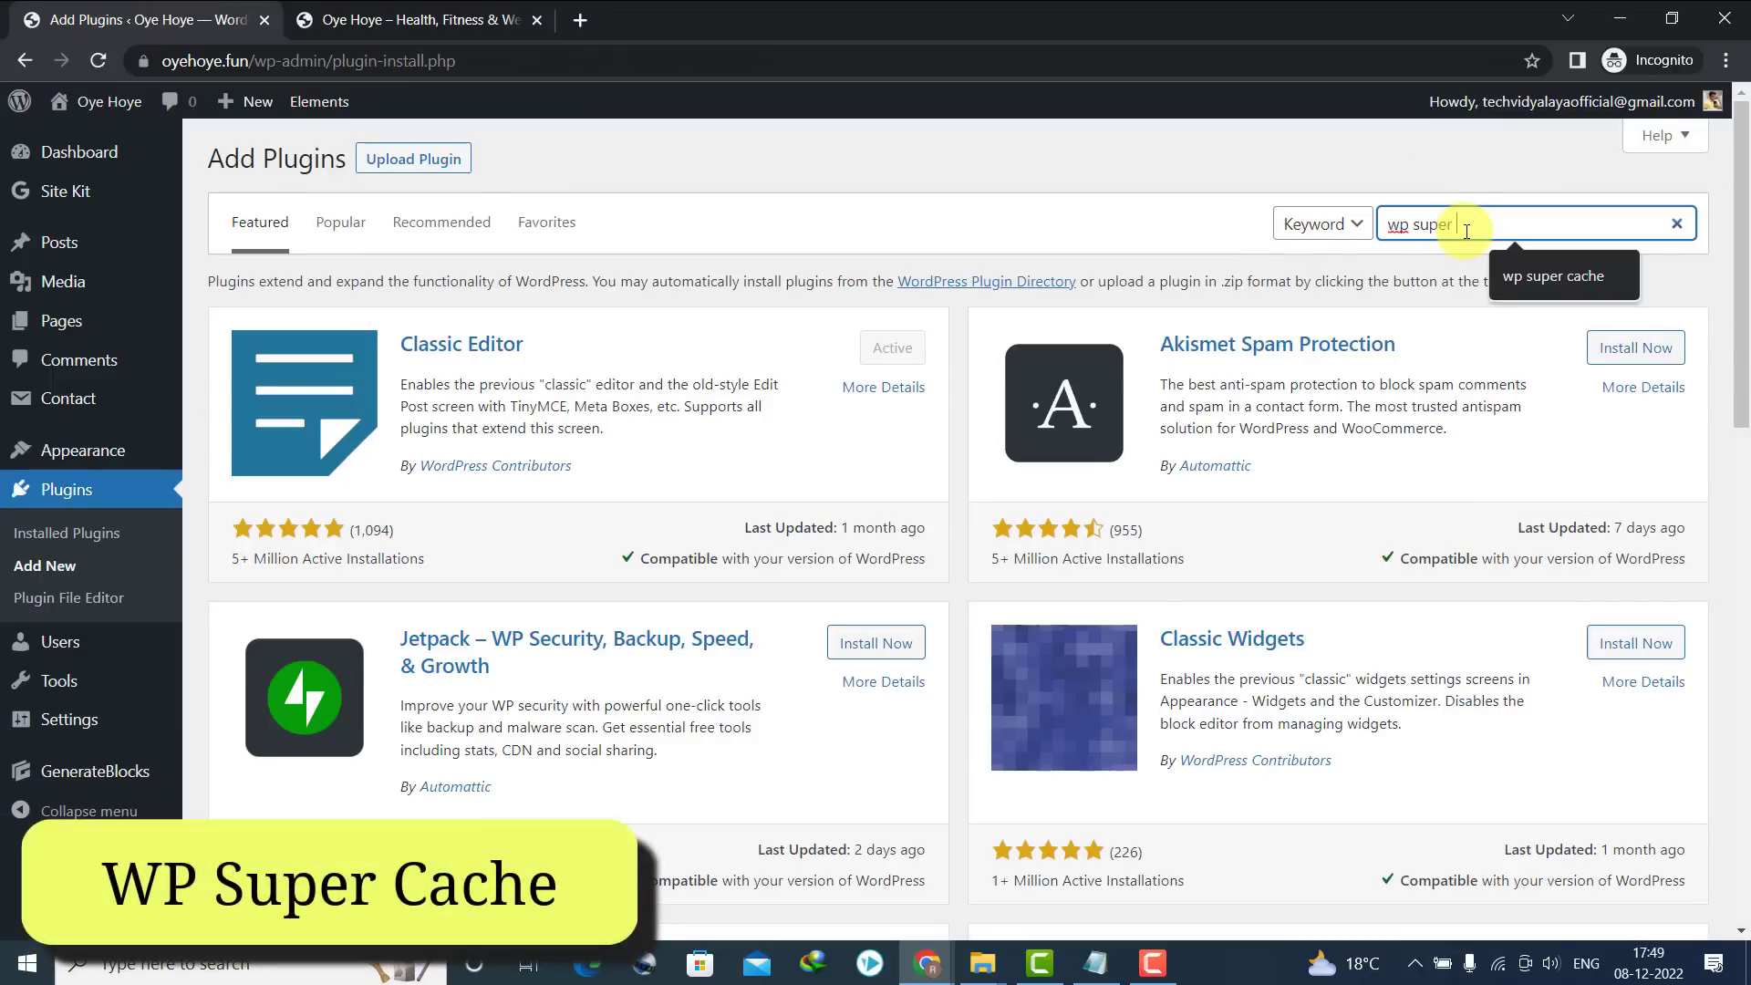
{"action": "type", "text": "cache"}
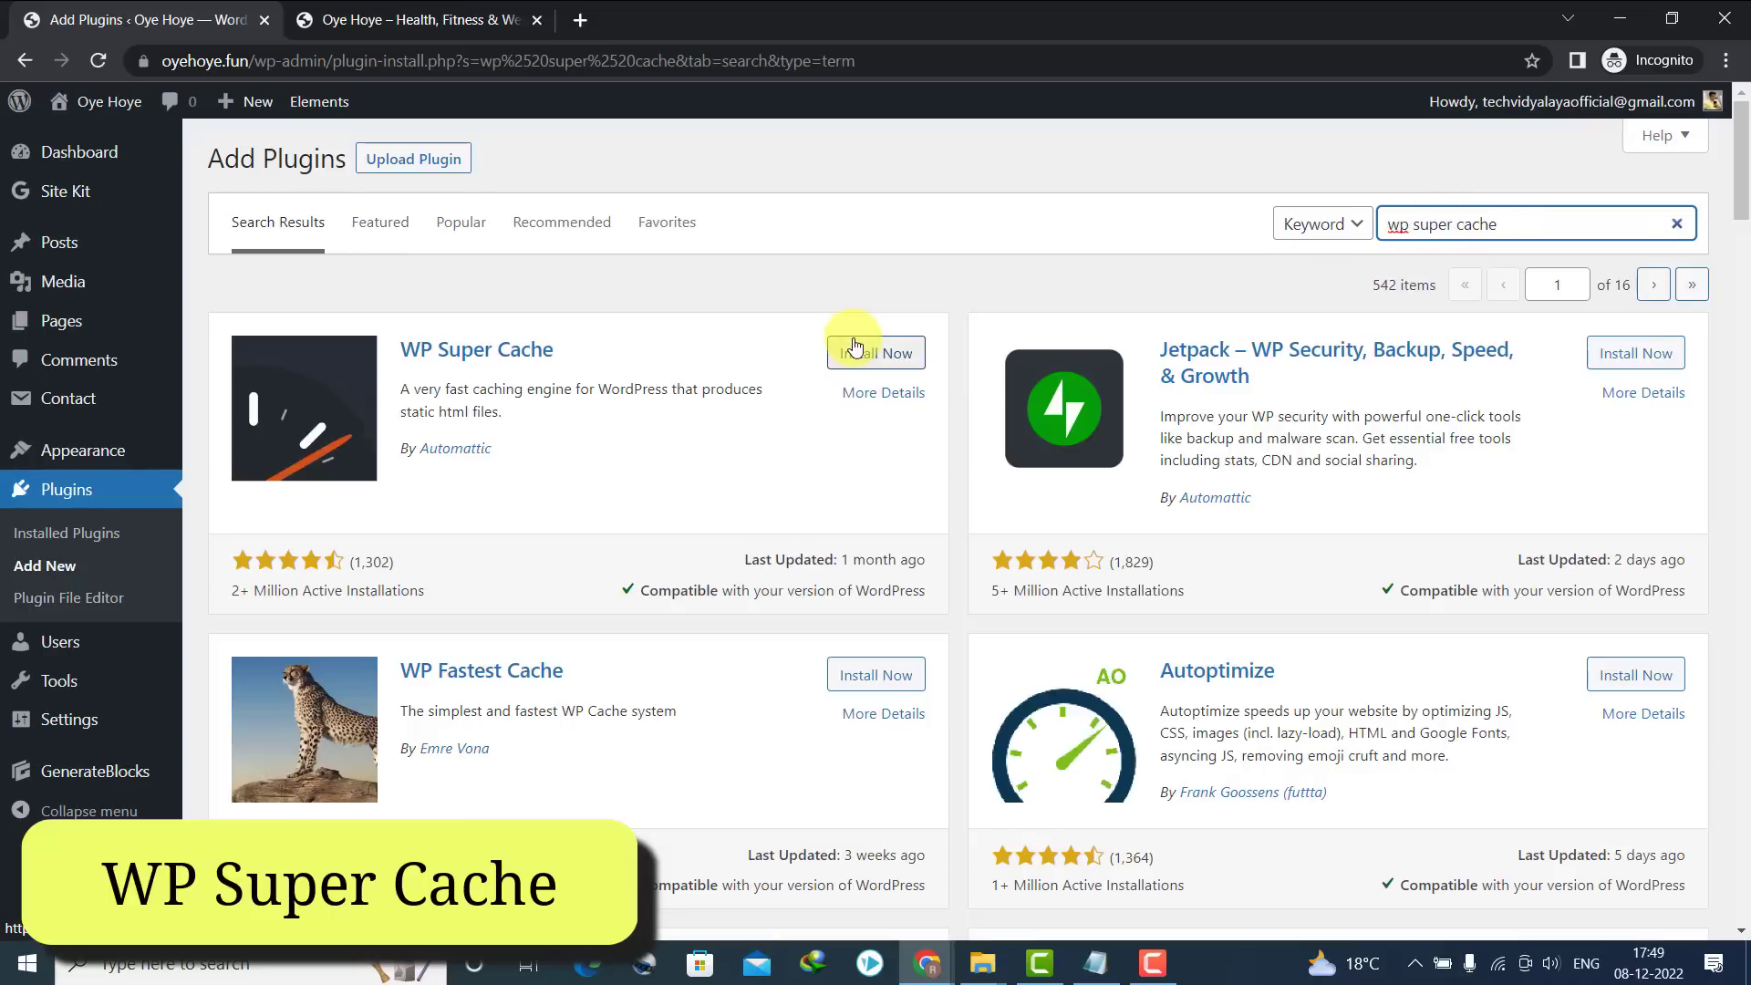
{"action": "left_click", "coordinate": [855, 353]}
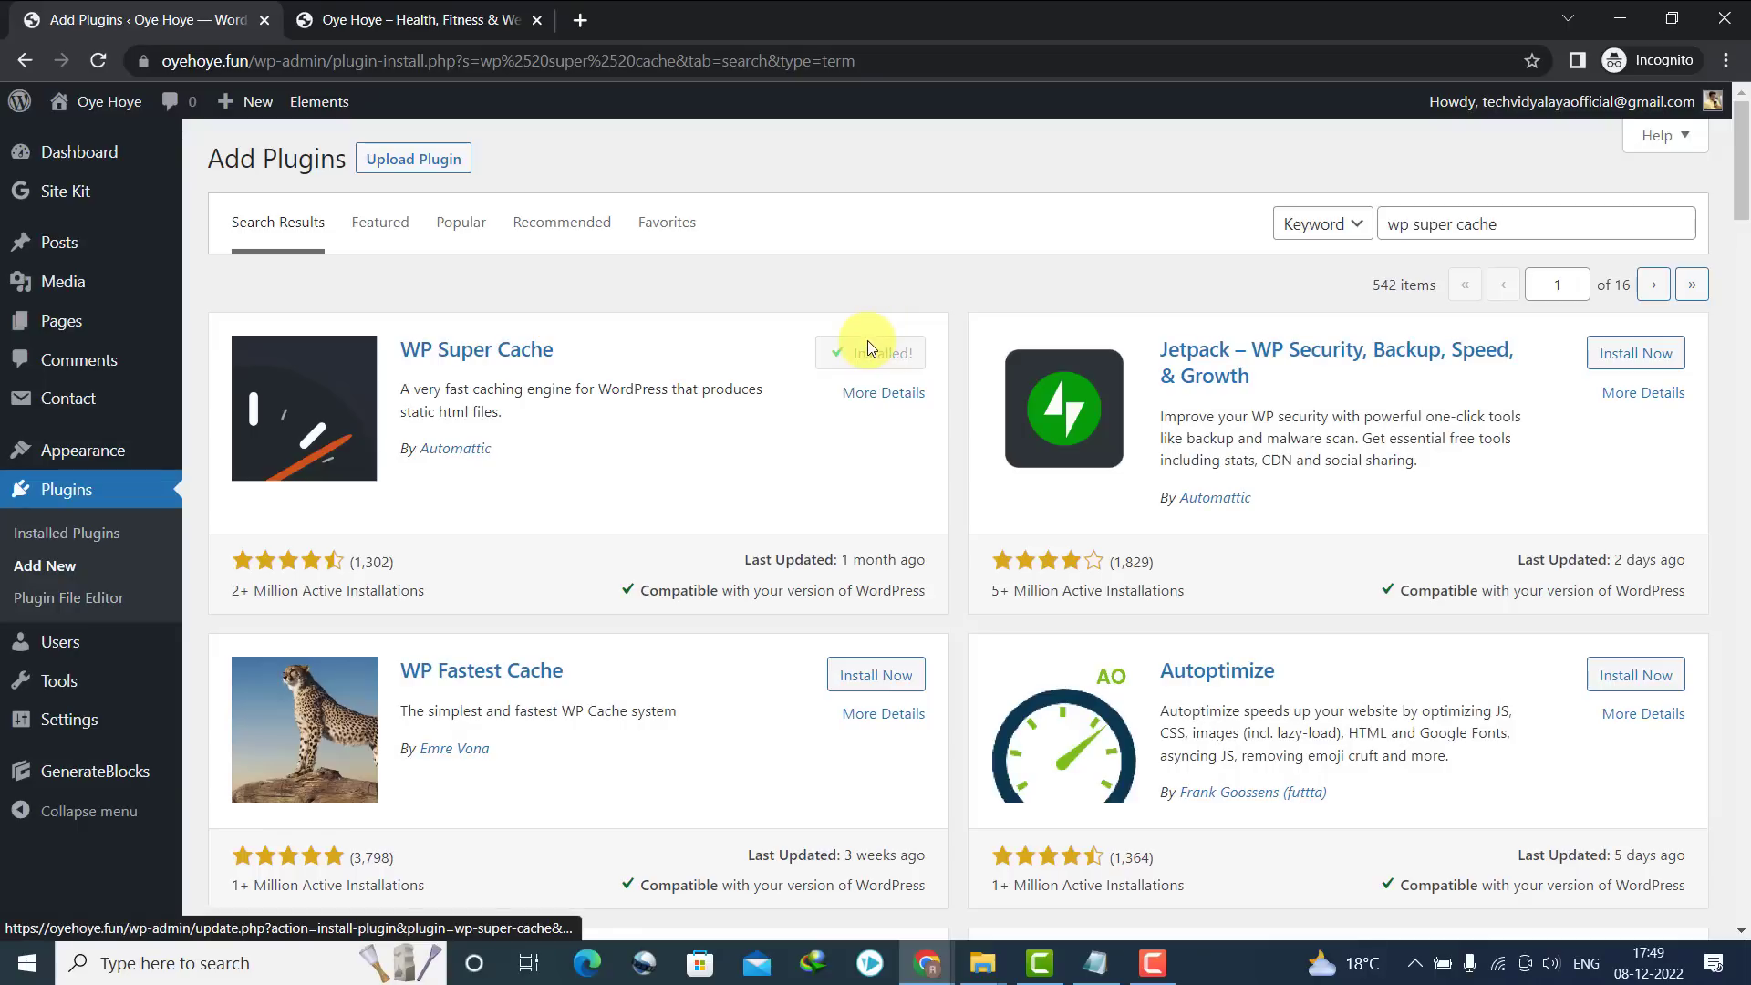
{"action": "left_click", "coordinate": [875, 359]}
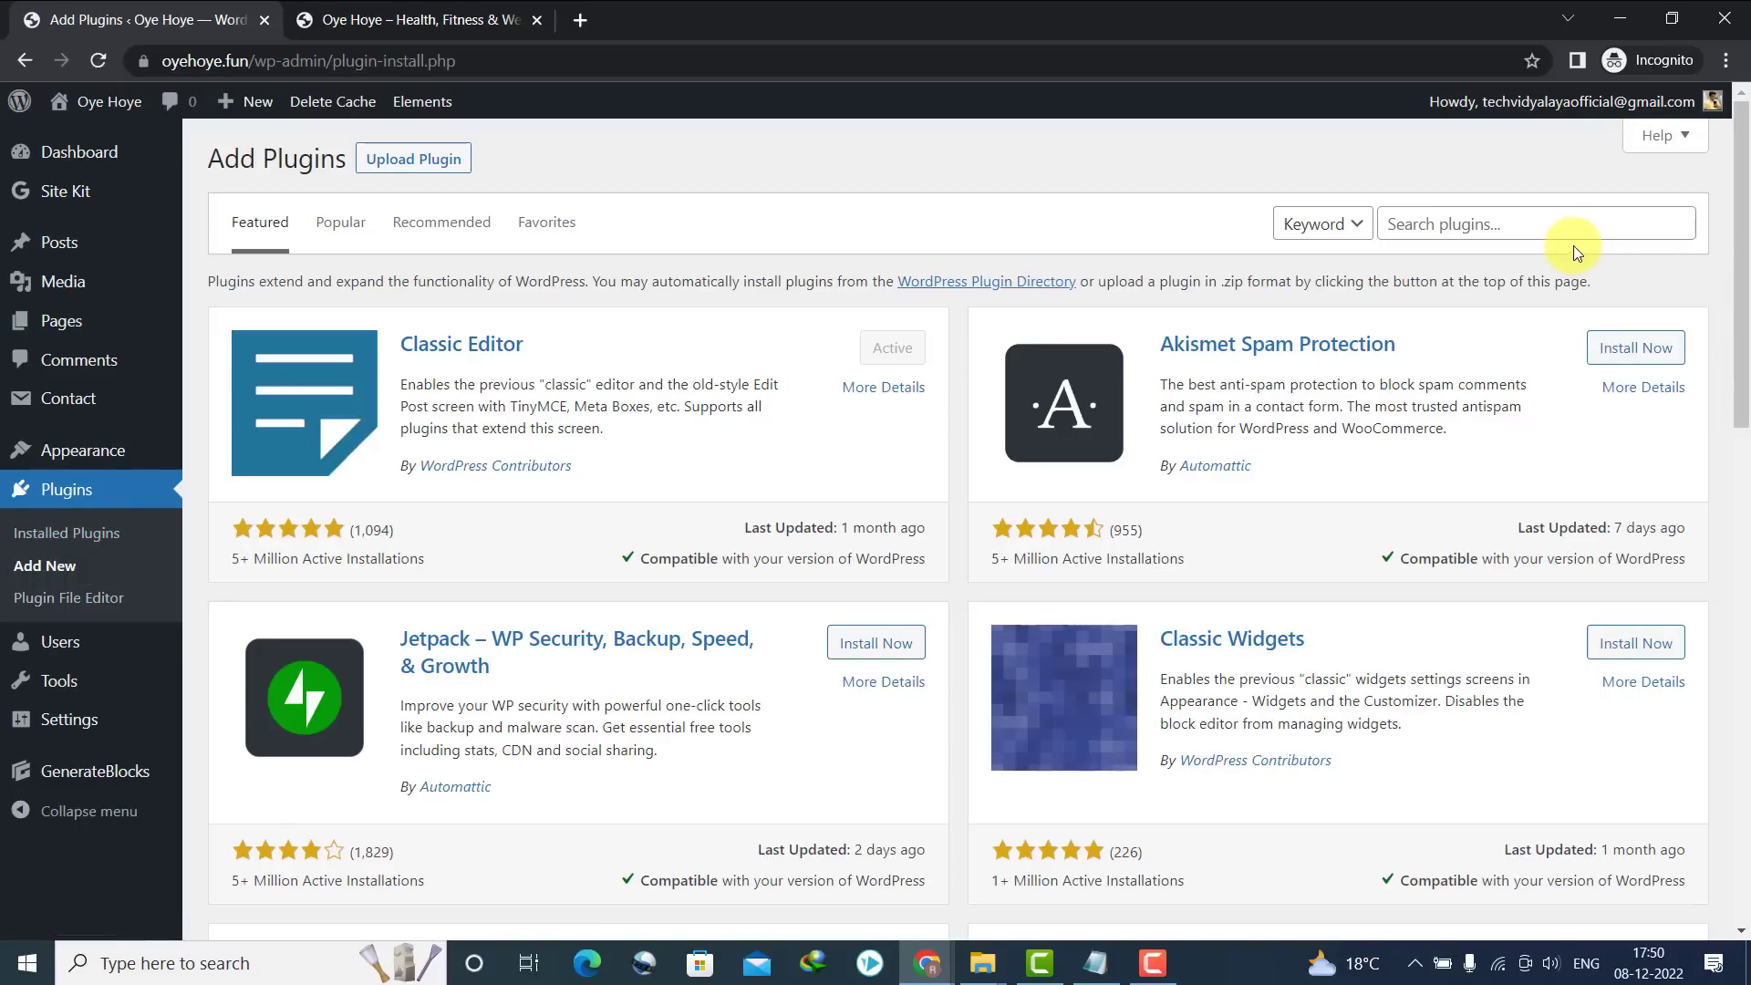
Search for 'rank math', then install and activate Rank Math SEO
{"action": "left_click", "coordinate": [1555, 219]}
{"action": "type", "text": "ra"}
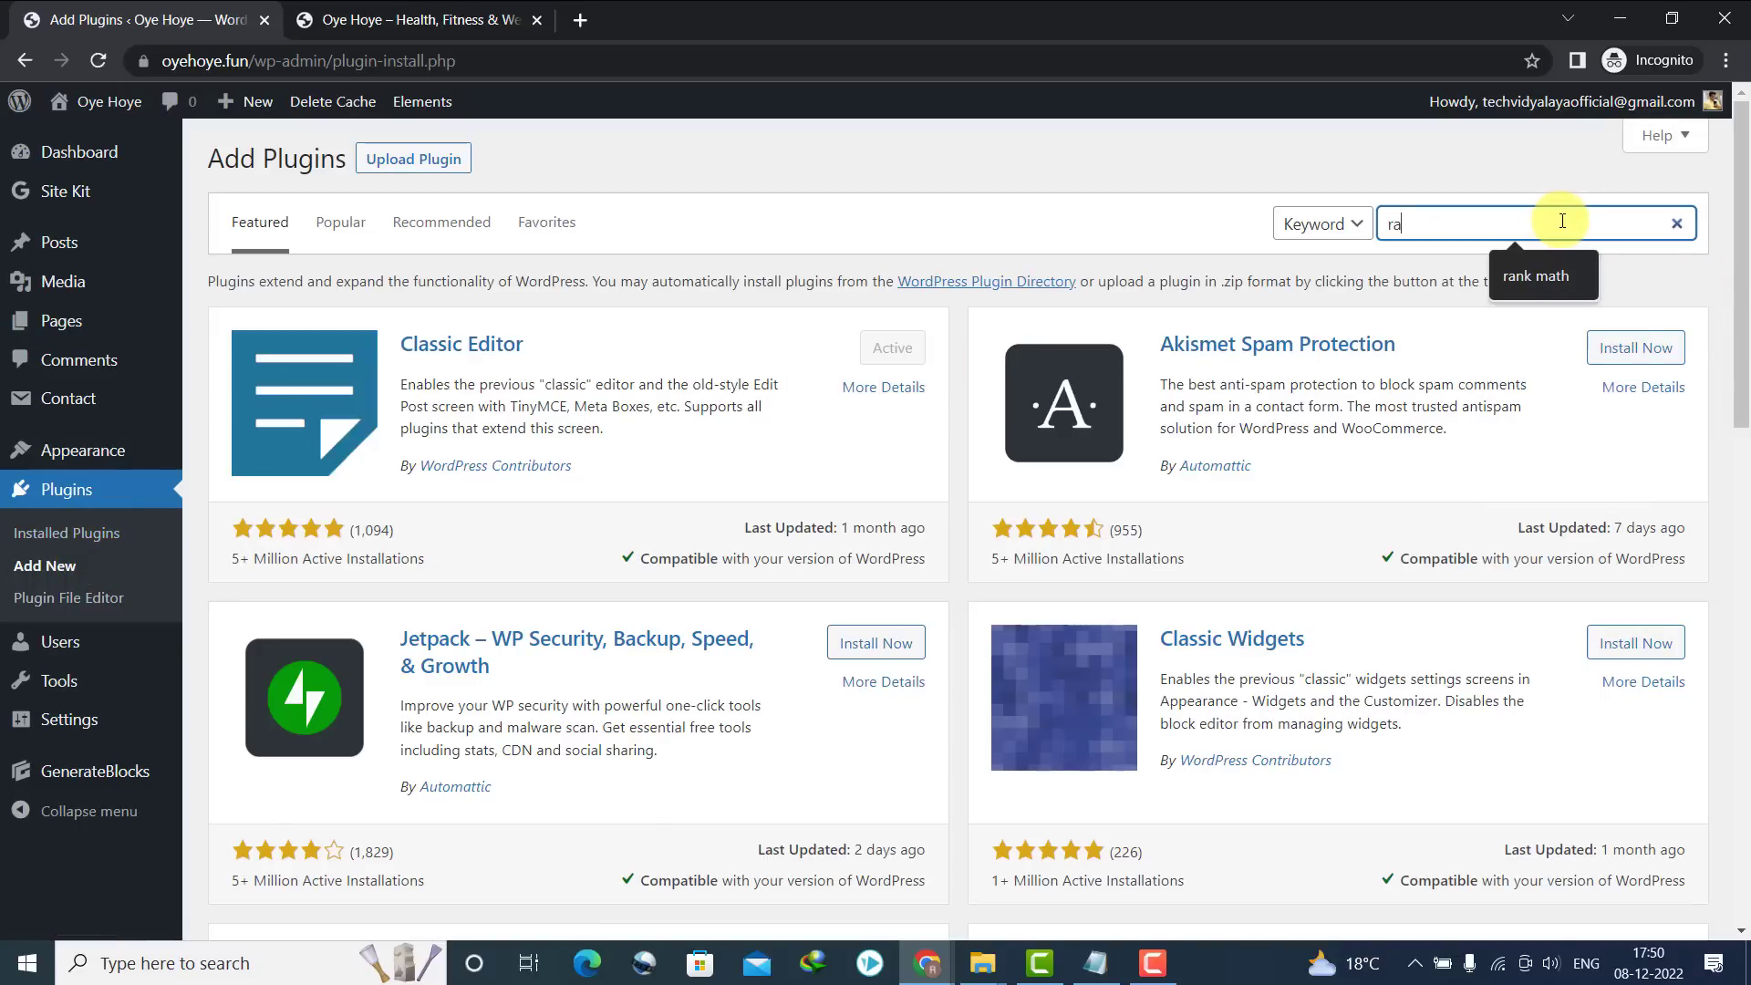
{"action": "type", "text": "nk math"}
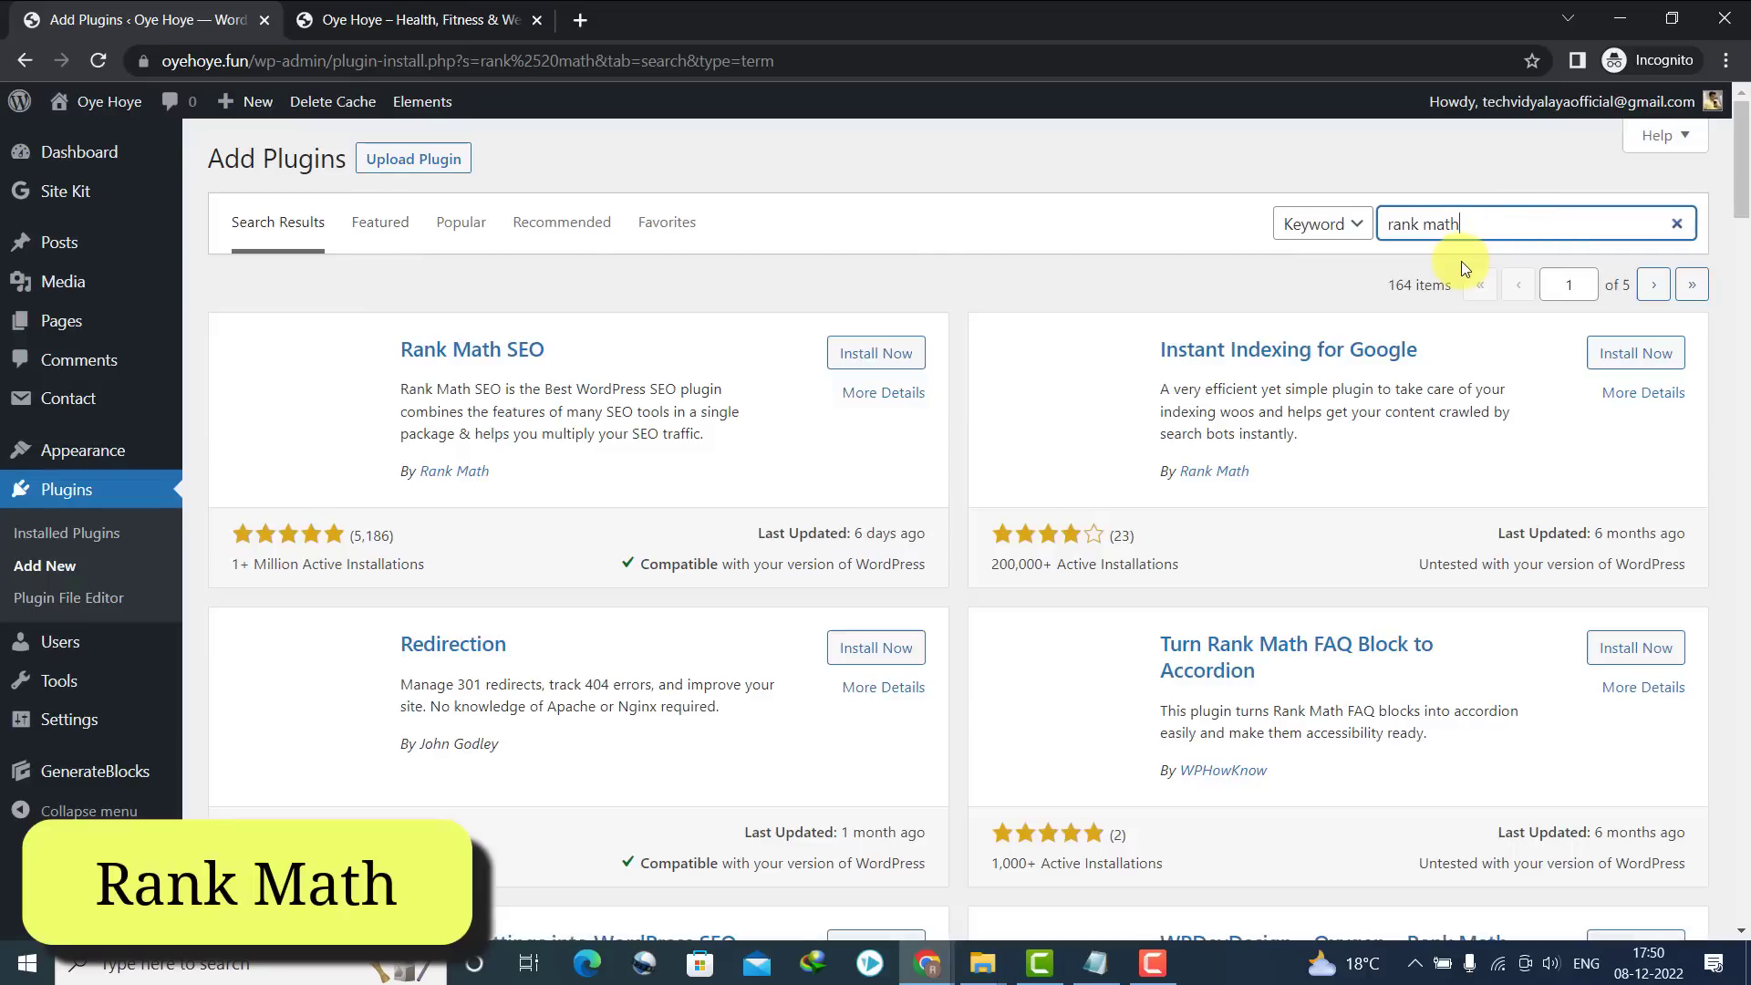
{"action": "left_click", "coordinate": [912, 354]}
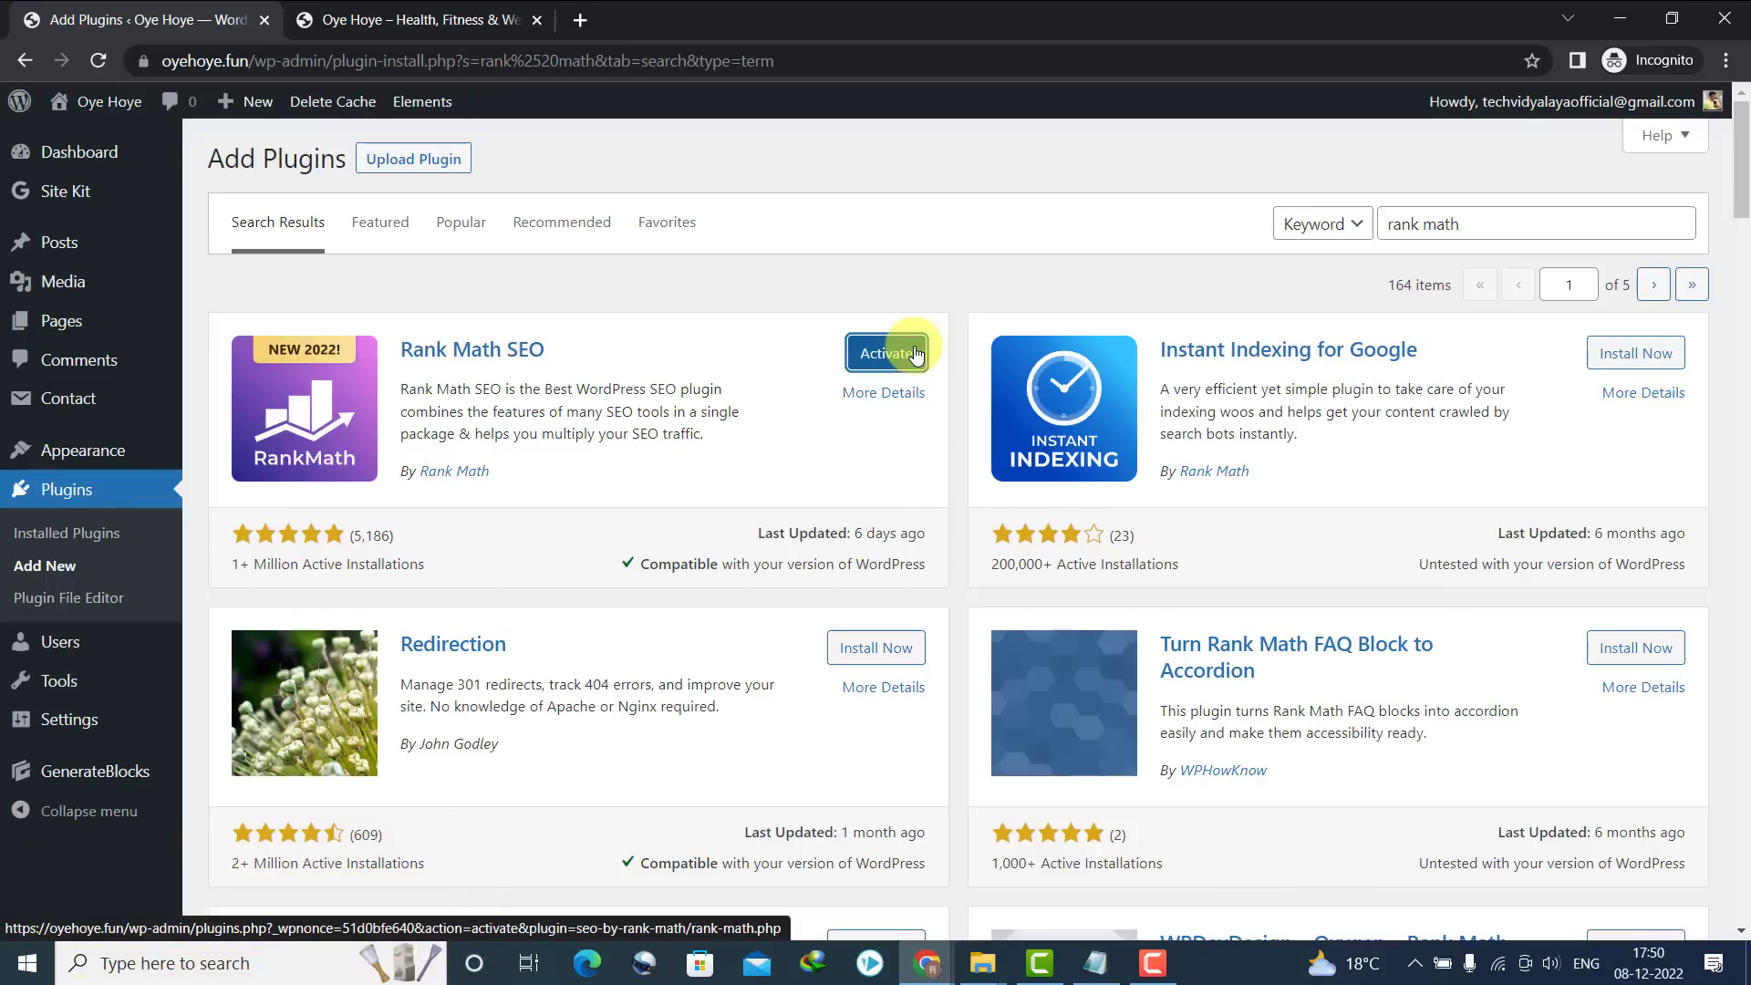
{"action": "left_click", "coordinate": [916, 353]}
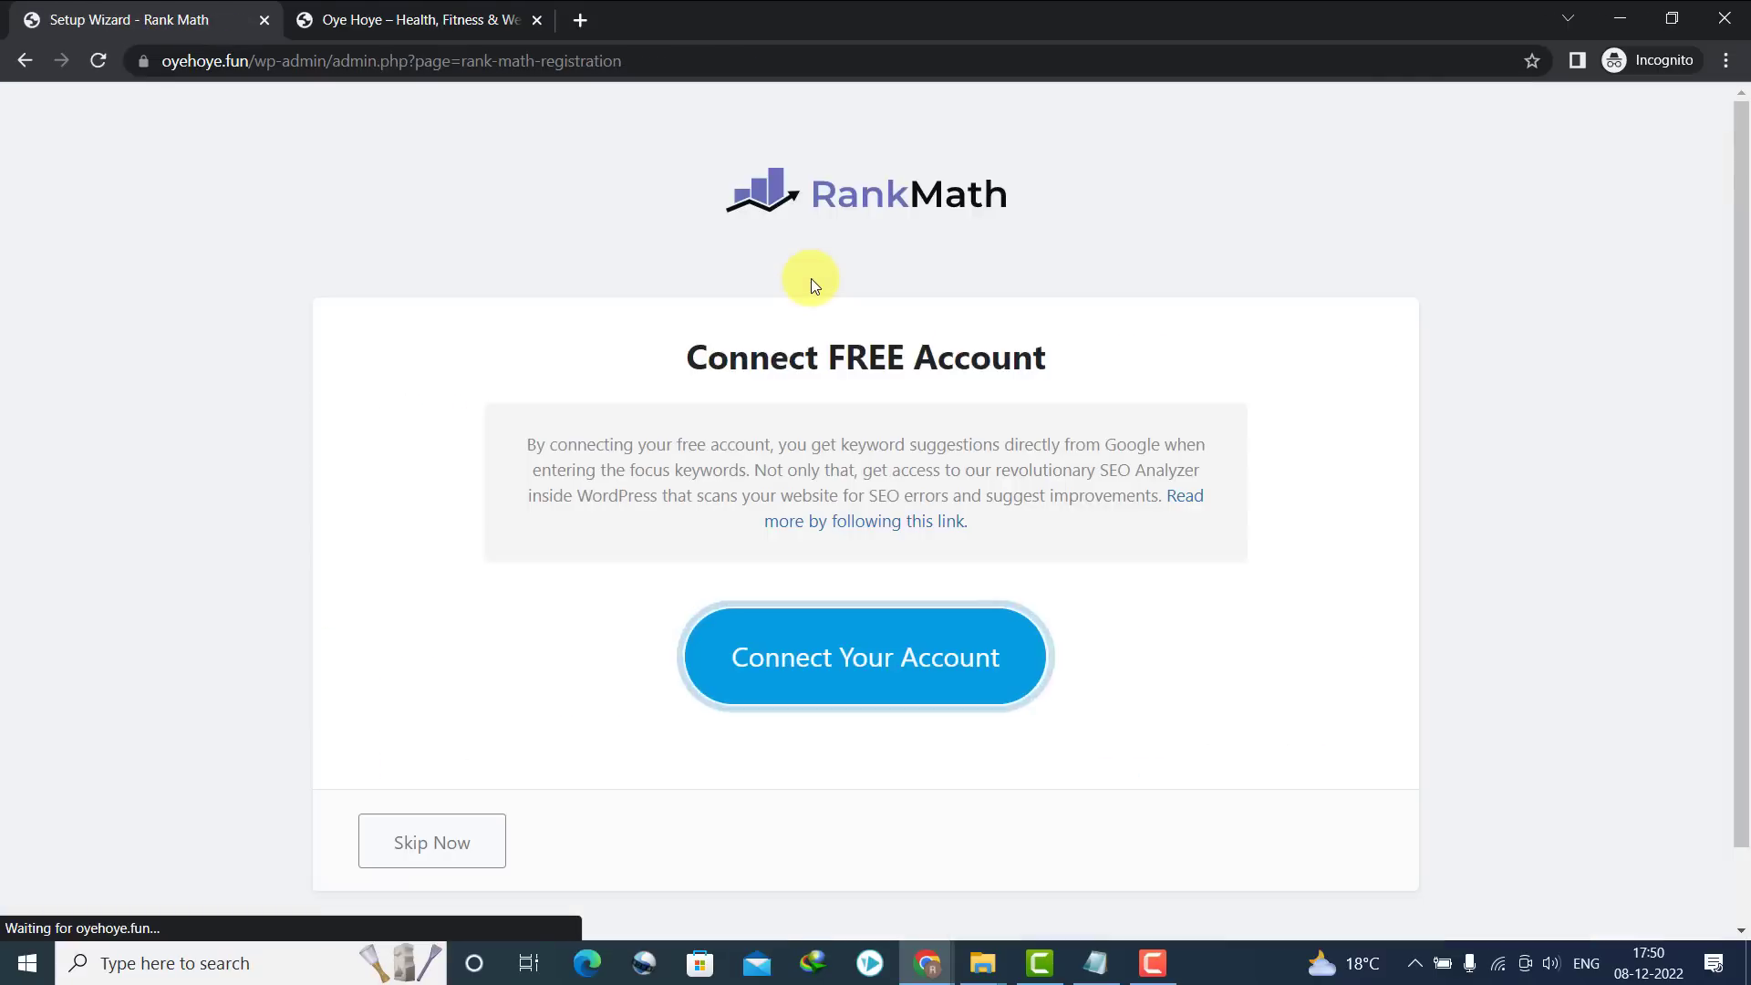
Skip the Rank Math account connection, then save Your Site and skip Analytics in the wizard
{"action": "left_click", "coordinate": [388, 852]}
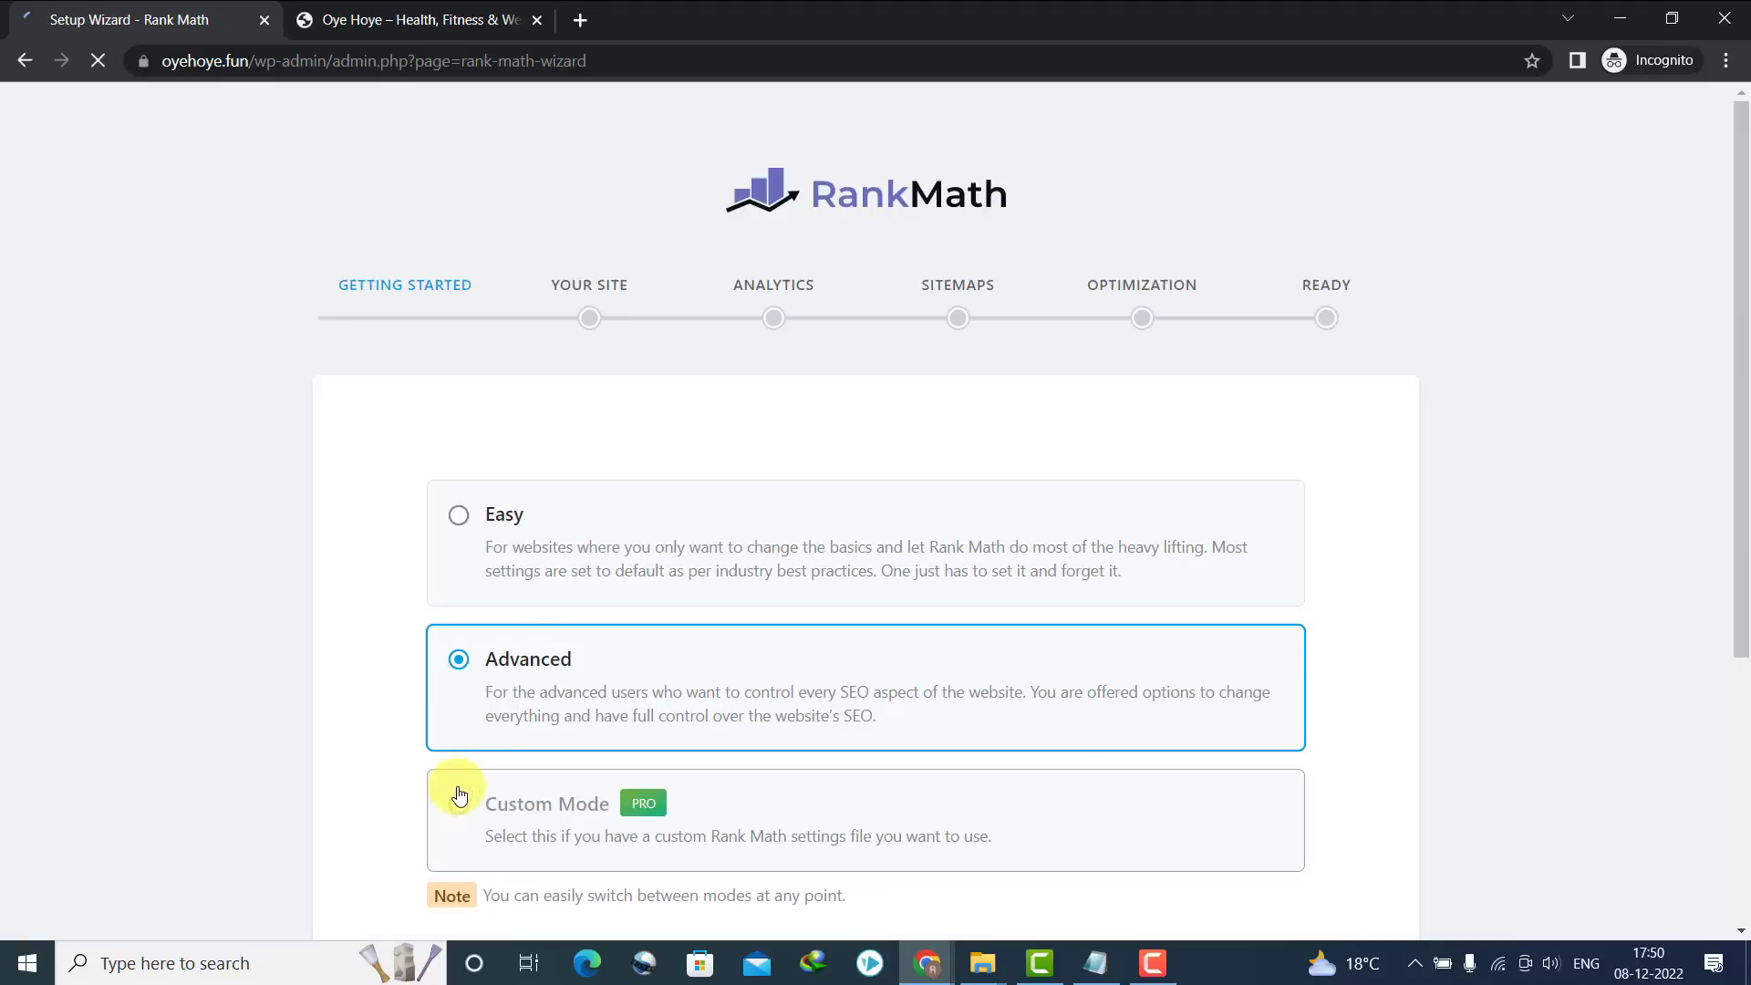
{"action": "scroll", "coordinate": [1745, 426], "scroll_direction": "down", "scroll_amount": 5}
{"action": "left_click", "coordinate": [826, 686]}
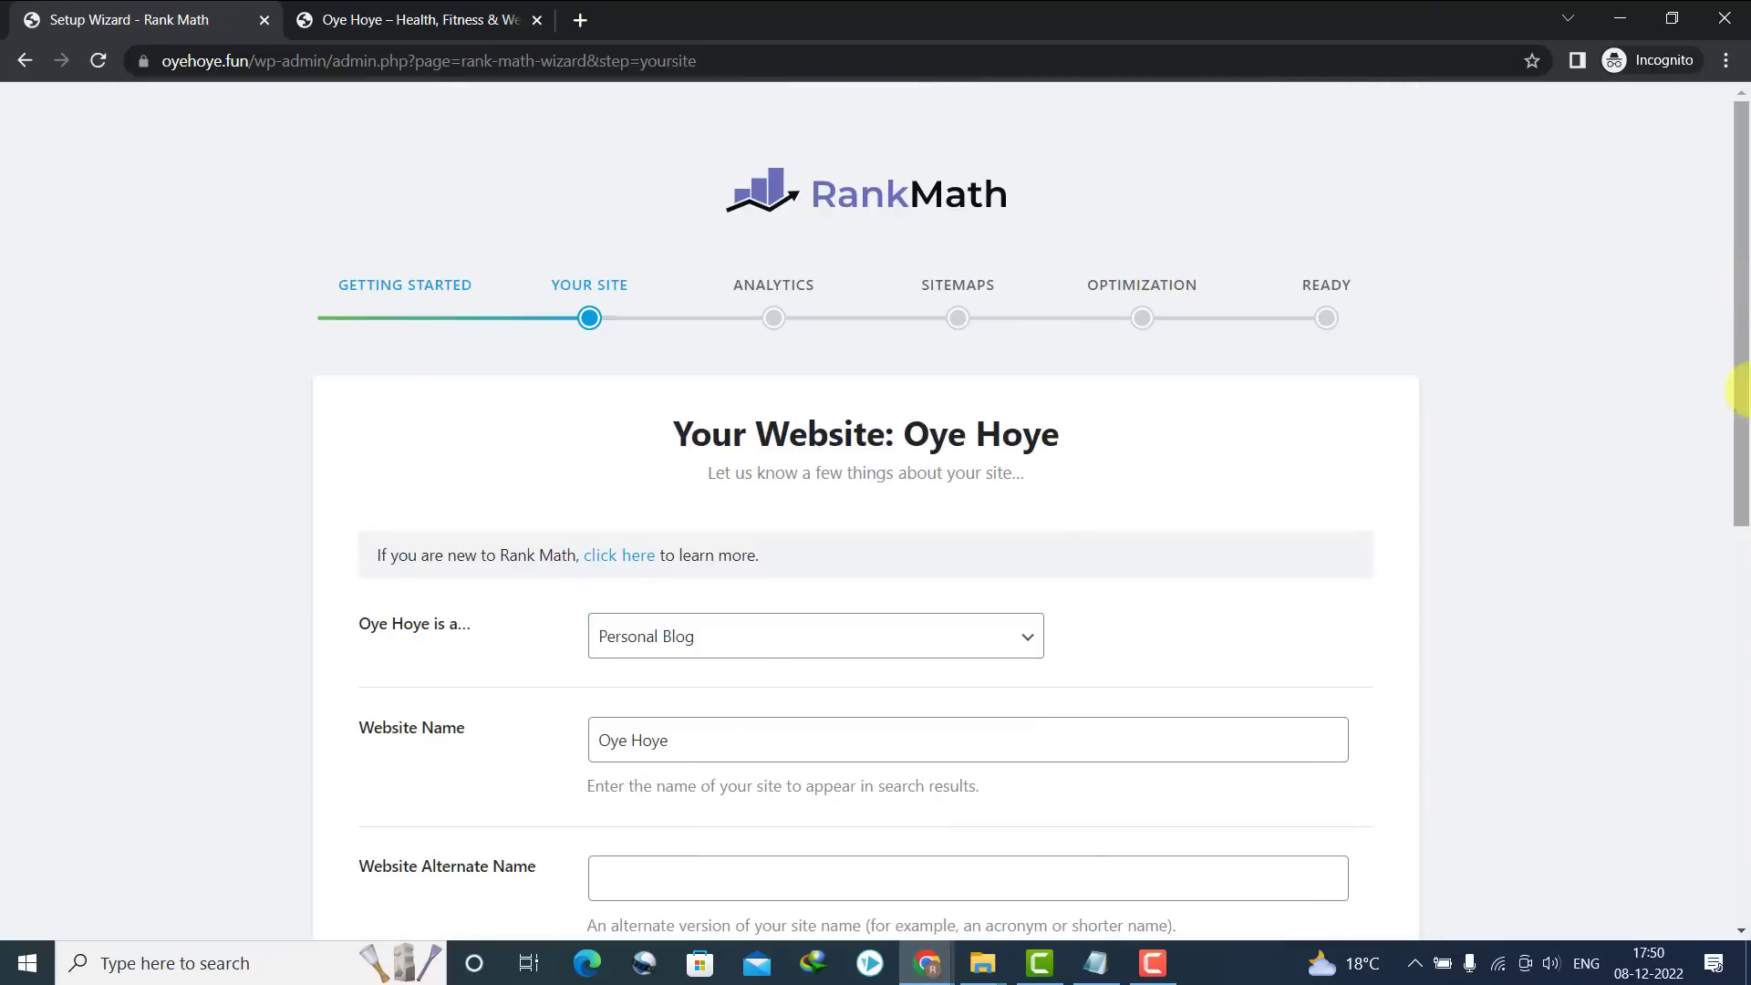
{"action": "scroll", "coordinate": [1741, 429], "scroll_direction": "down", "scroll_amount": 8}
{"action": "left_click", "coordinate": [1211, 764]}
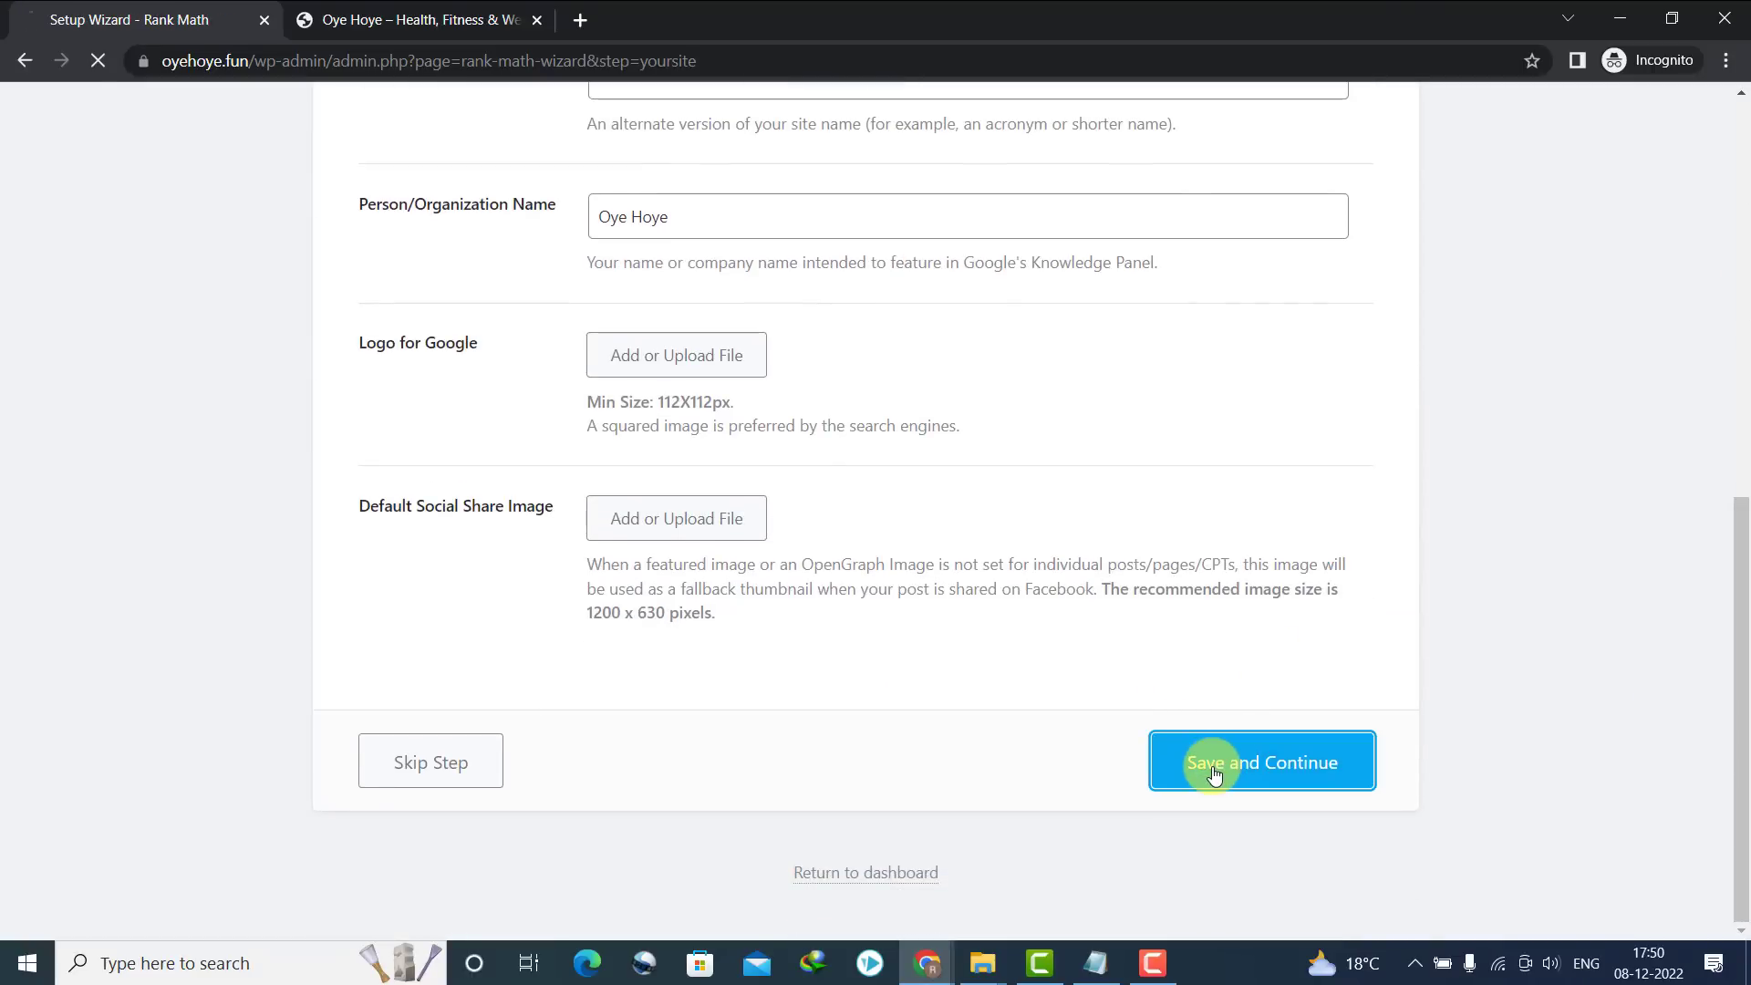
{"action": "scroll", "coordinate": [1742, 440], "scroll_direction": "down", "scroll_amount": 5}
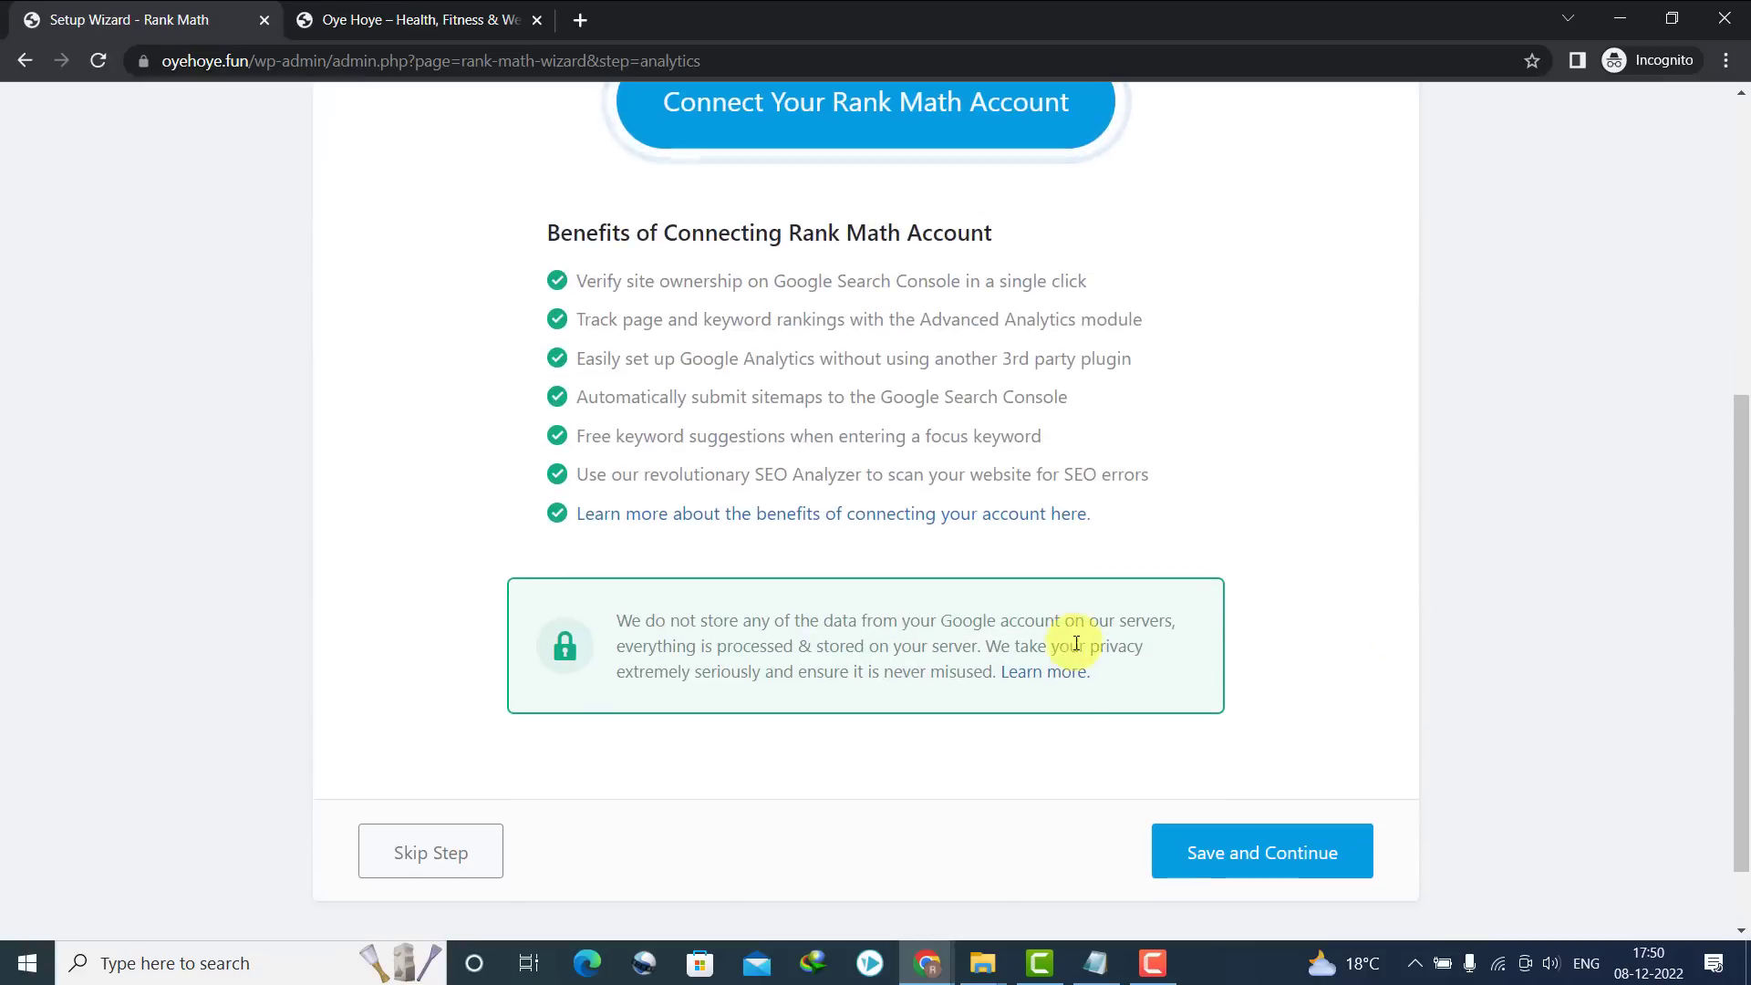
{"action": "left_click", "coordinate": [1215, 841]}
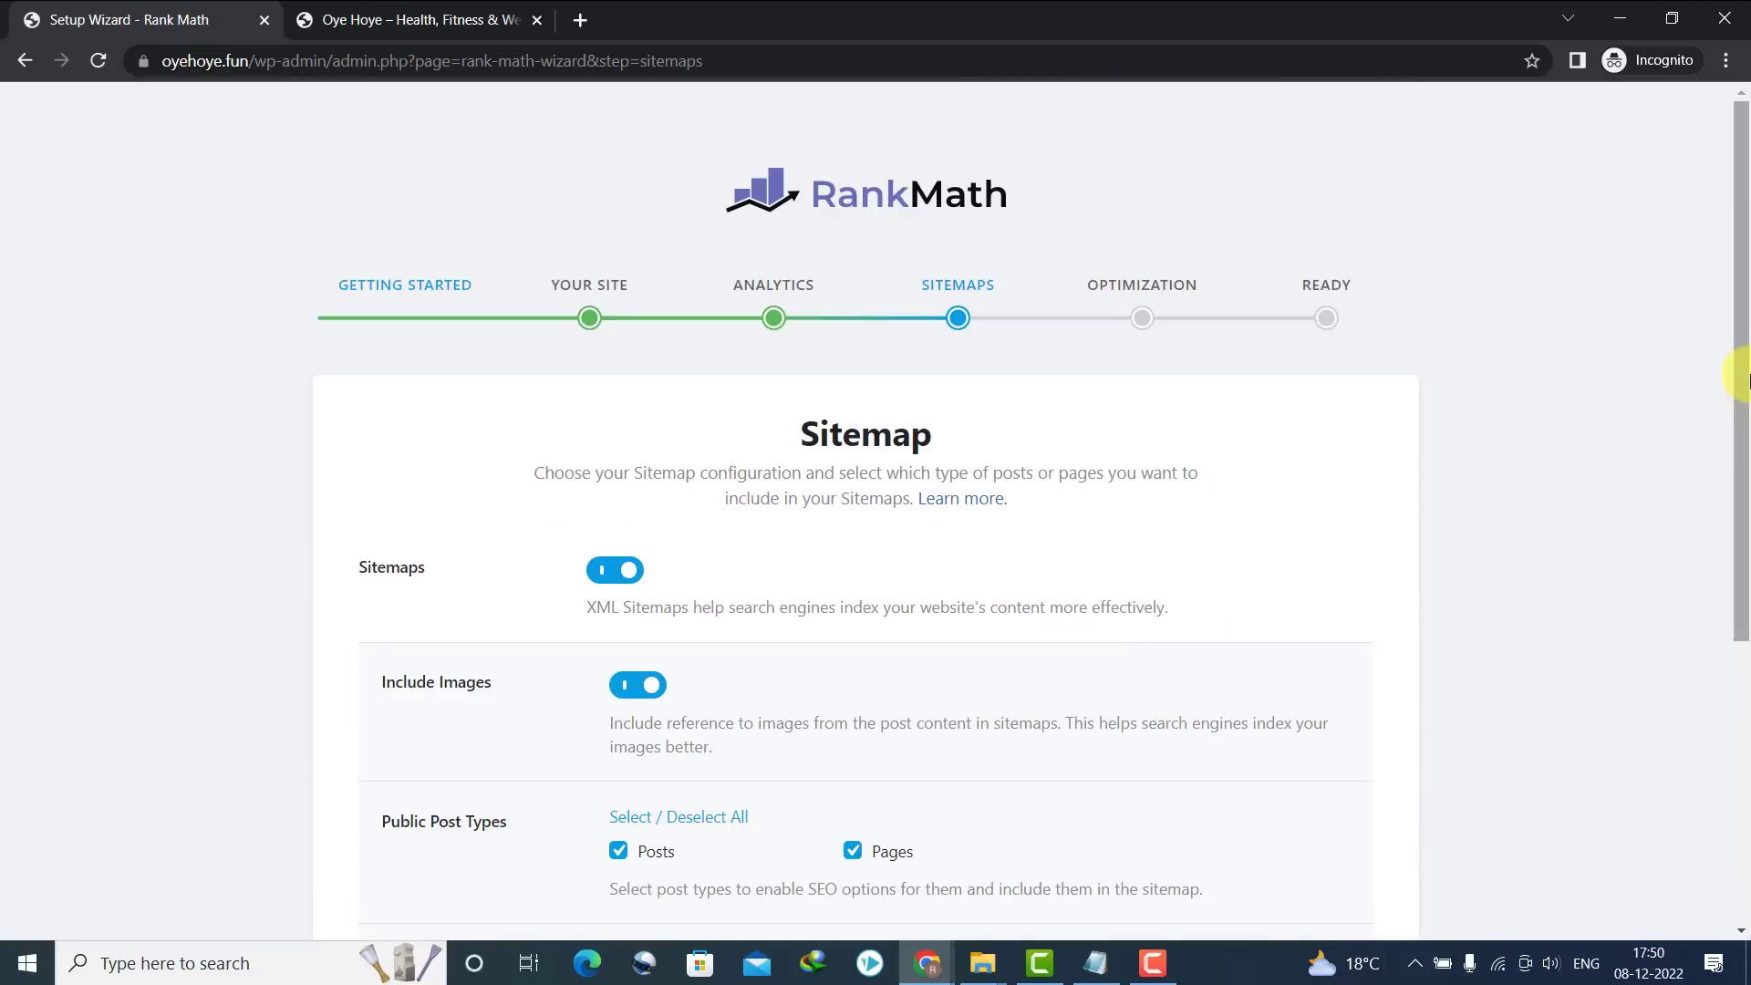
Save the sitemap settings, enable Nofollow External Links, finish the wizard and return to the dashboard
{"action": "scroll", "coordinate": [1736, 371], "scroll_direction": "down", "scroll_amount": 5}
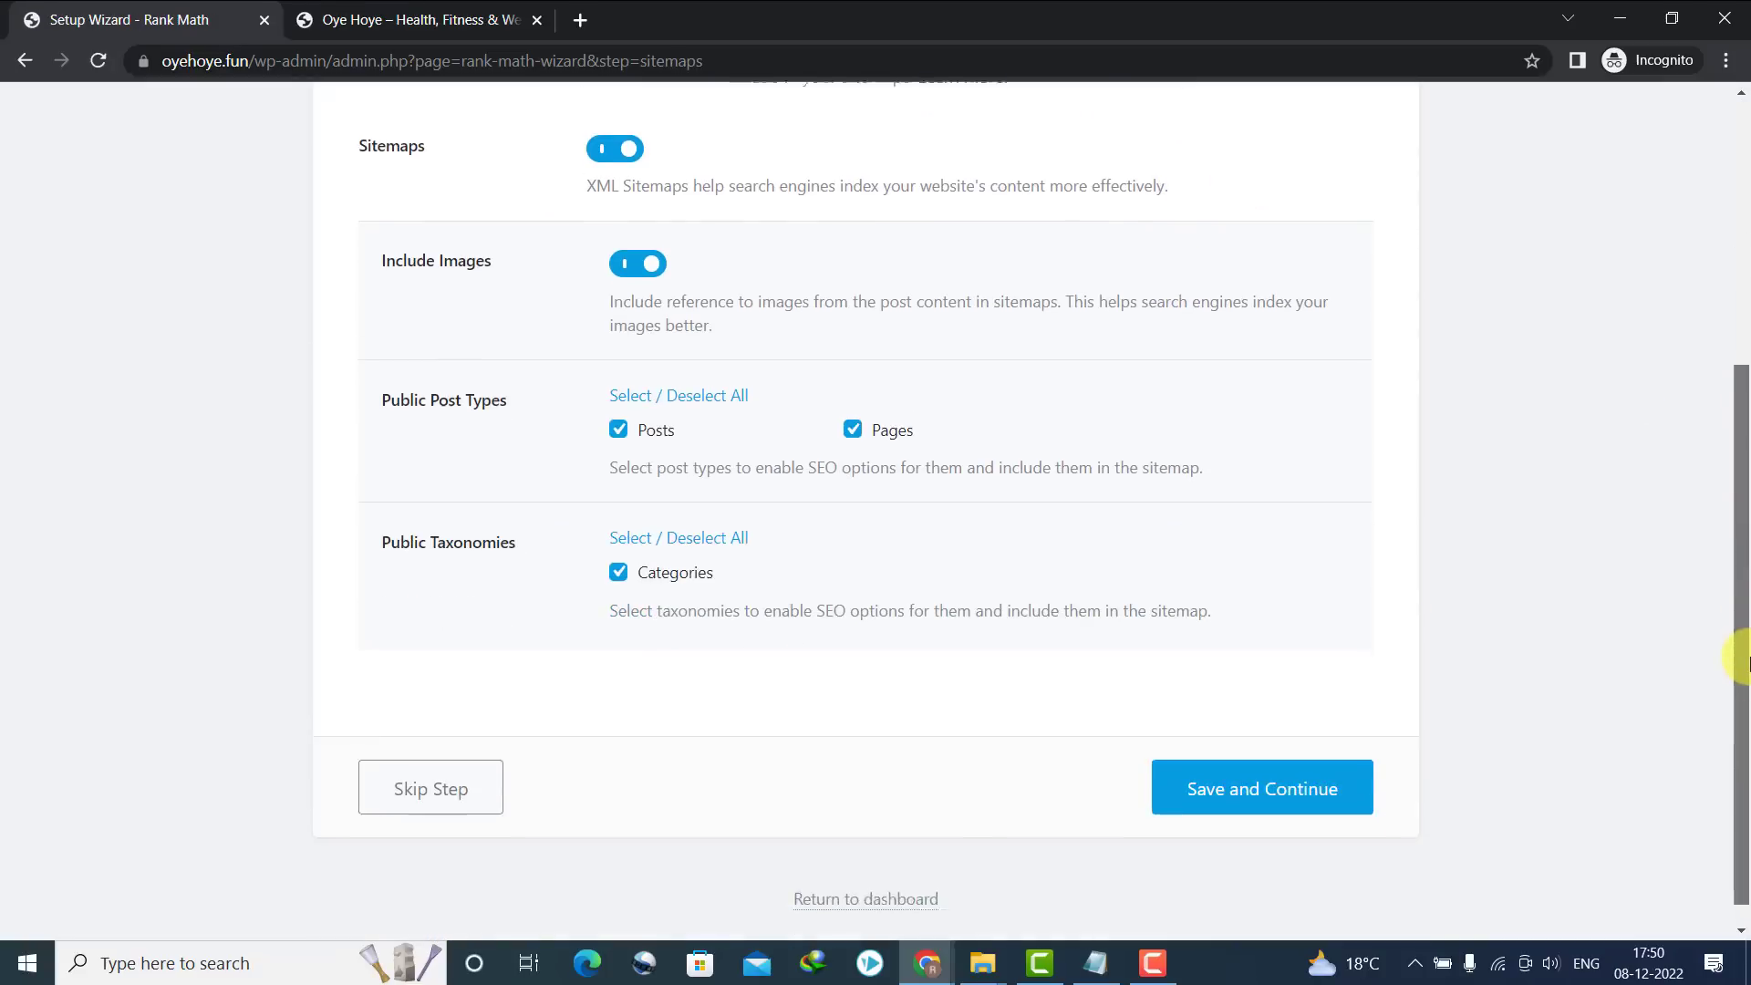
{"action": "left_click", "coordinate": [1246, 757]}
{"action": "scroll", "coordinate": [1339, 472], "scroll_direction": "down", "scroll_amount": 3}
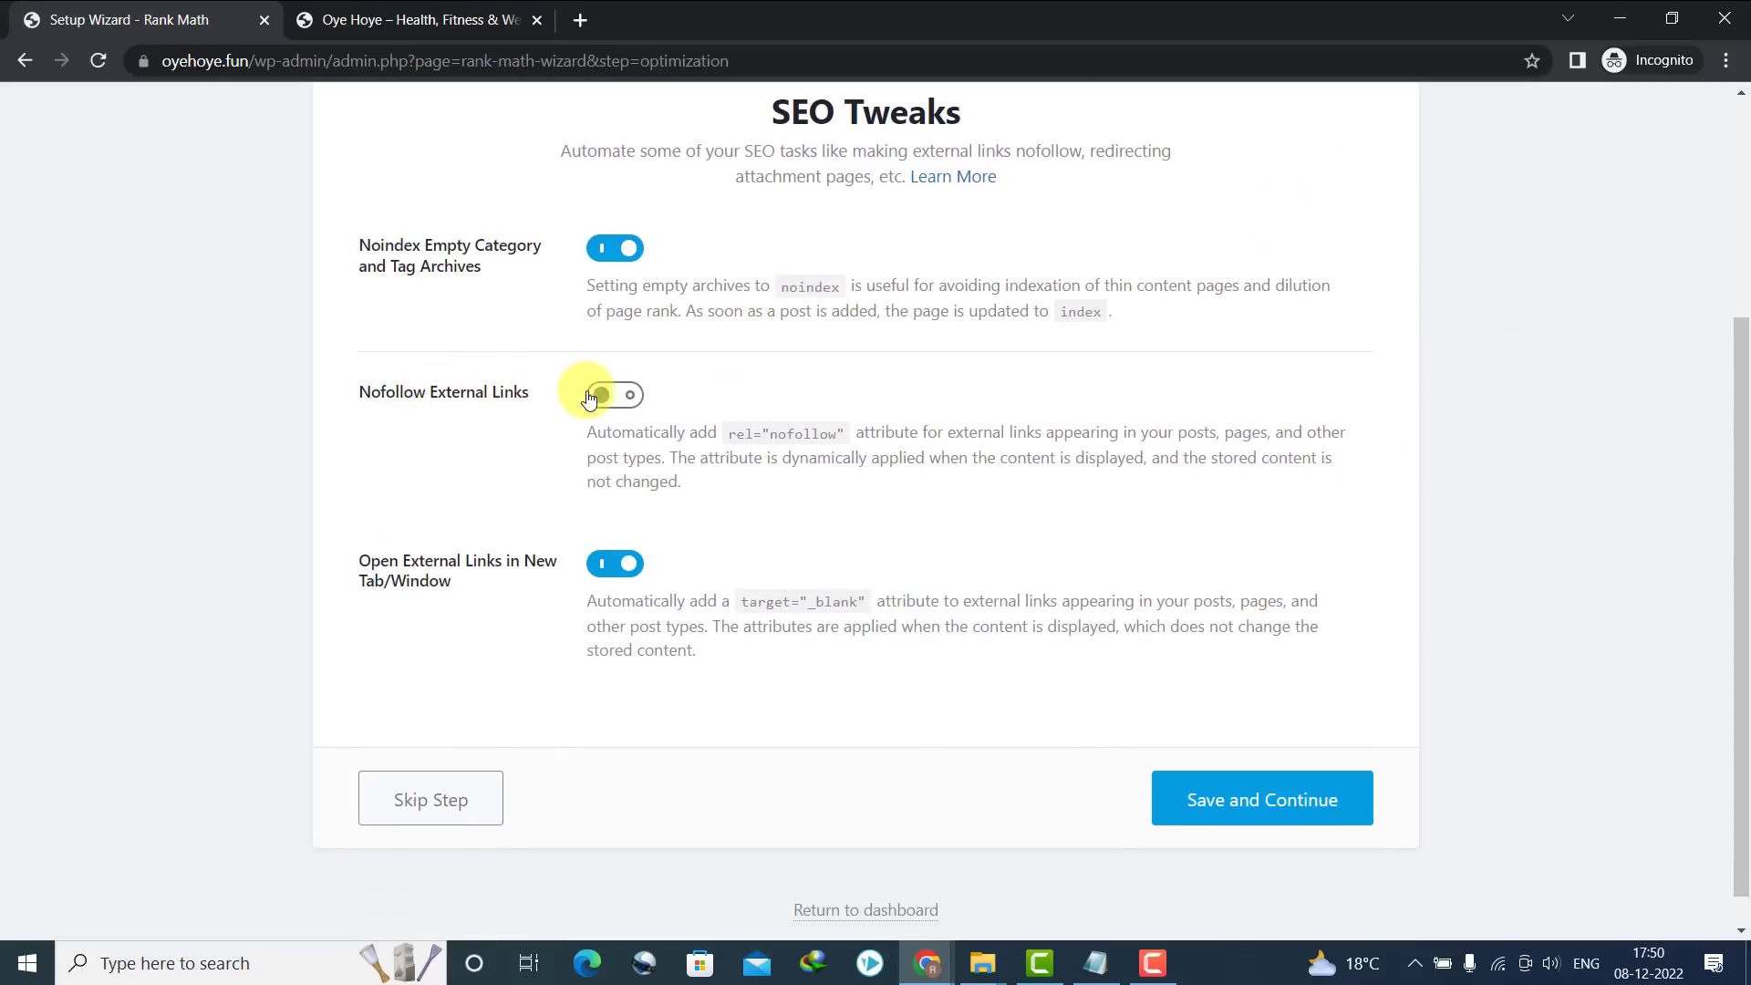
{"action": "left_click", "coordinate": [608, 398]}
{"action": "left_click", "coordinate": [1233, 799]}
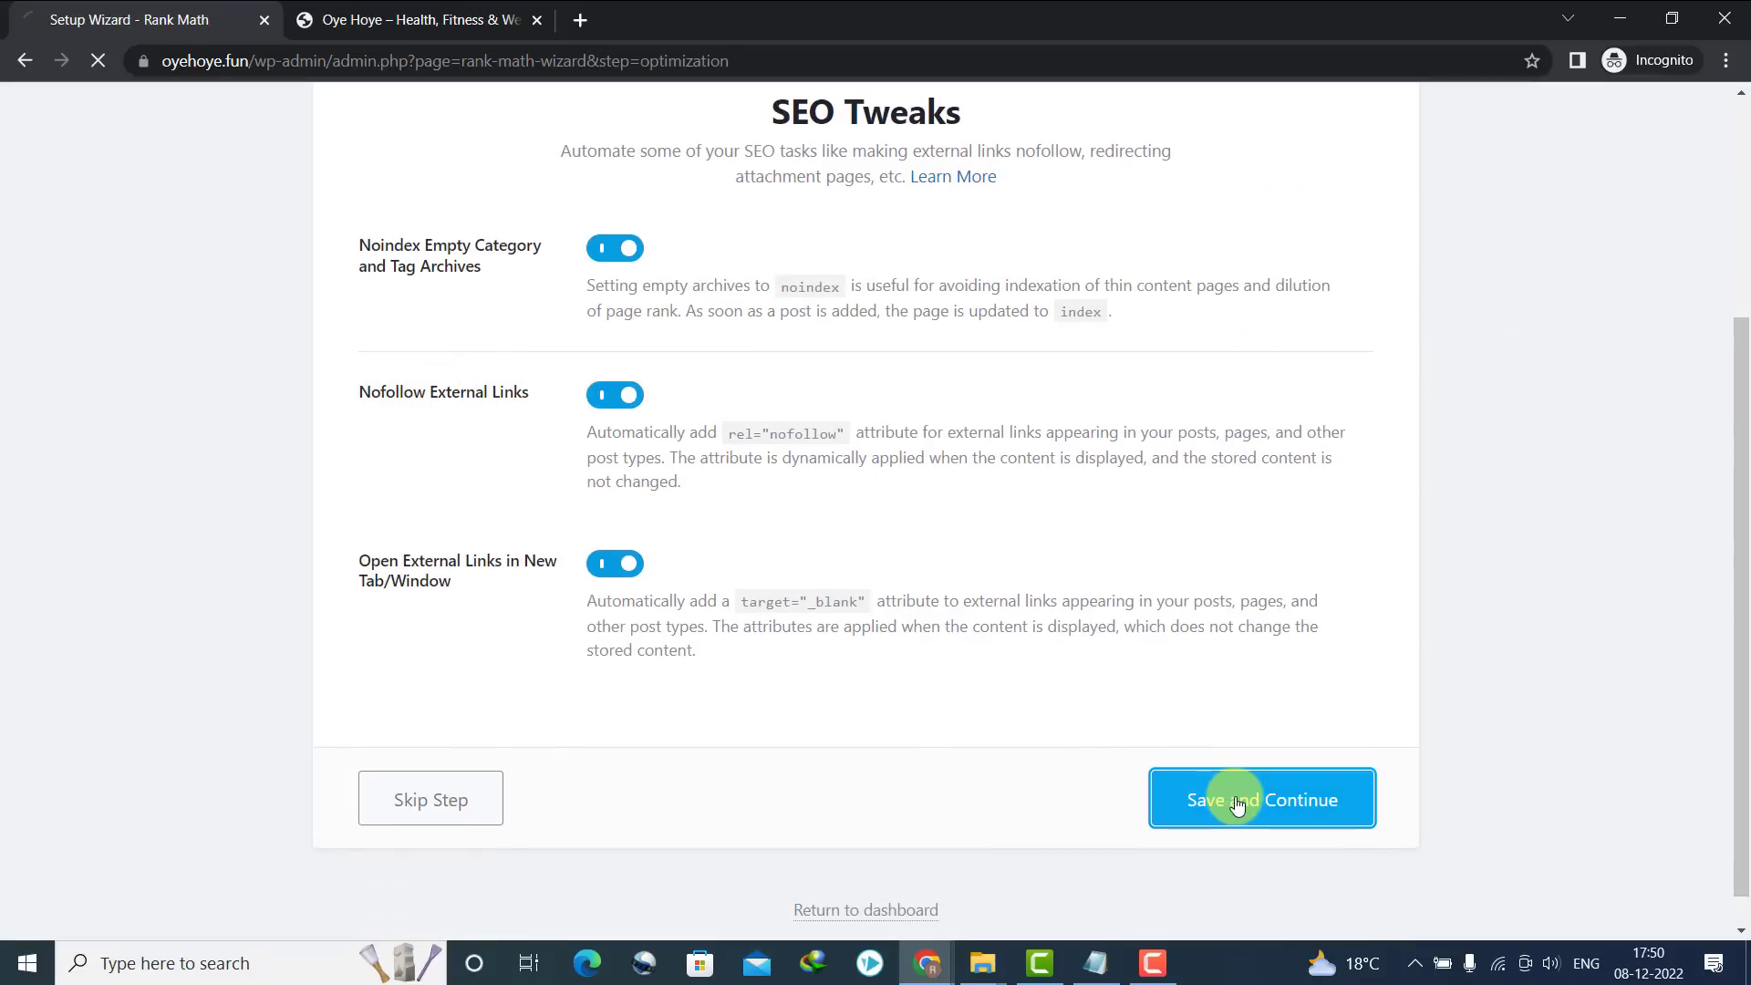
{"action": "scroll", "coordinate": [1238, 801], "scroll_direction": "down", "scroll_amount": 2}
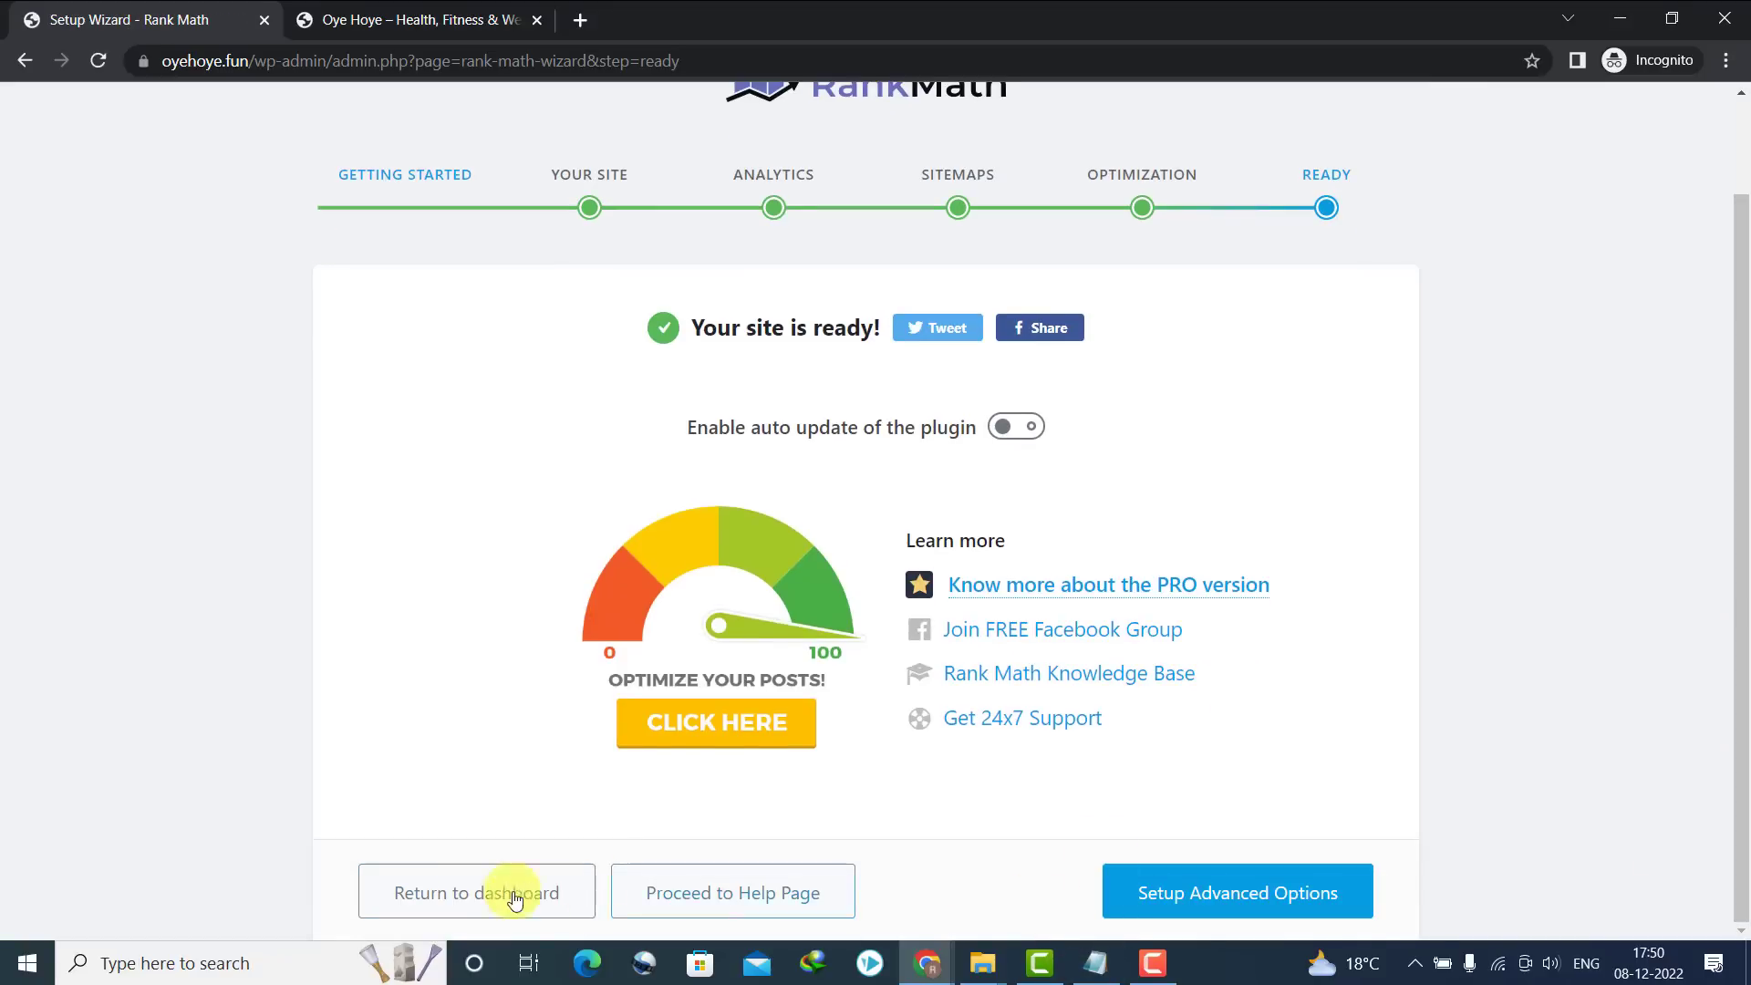
{"action": "left_click", "coordinate": [444, 897]}
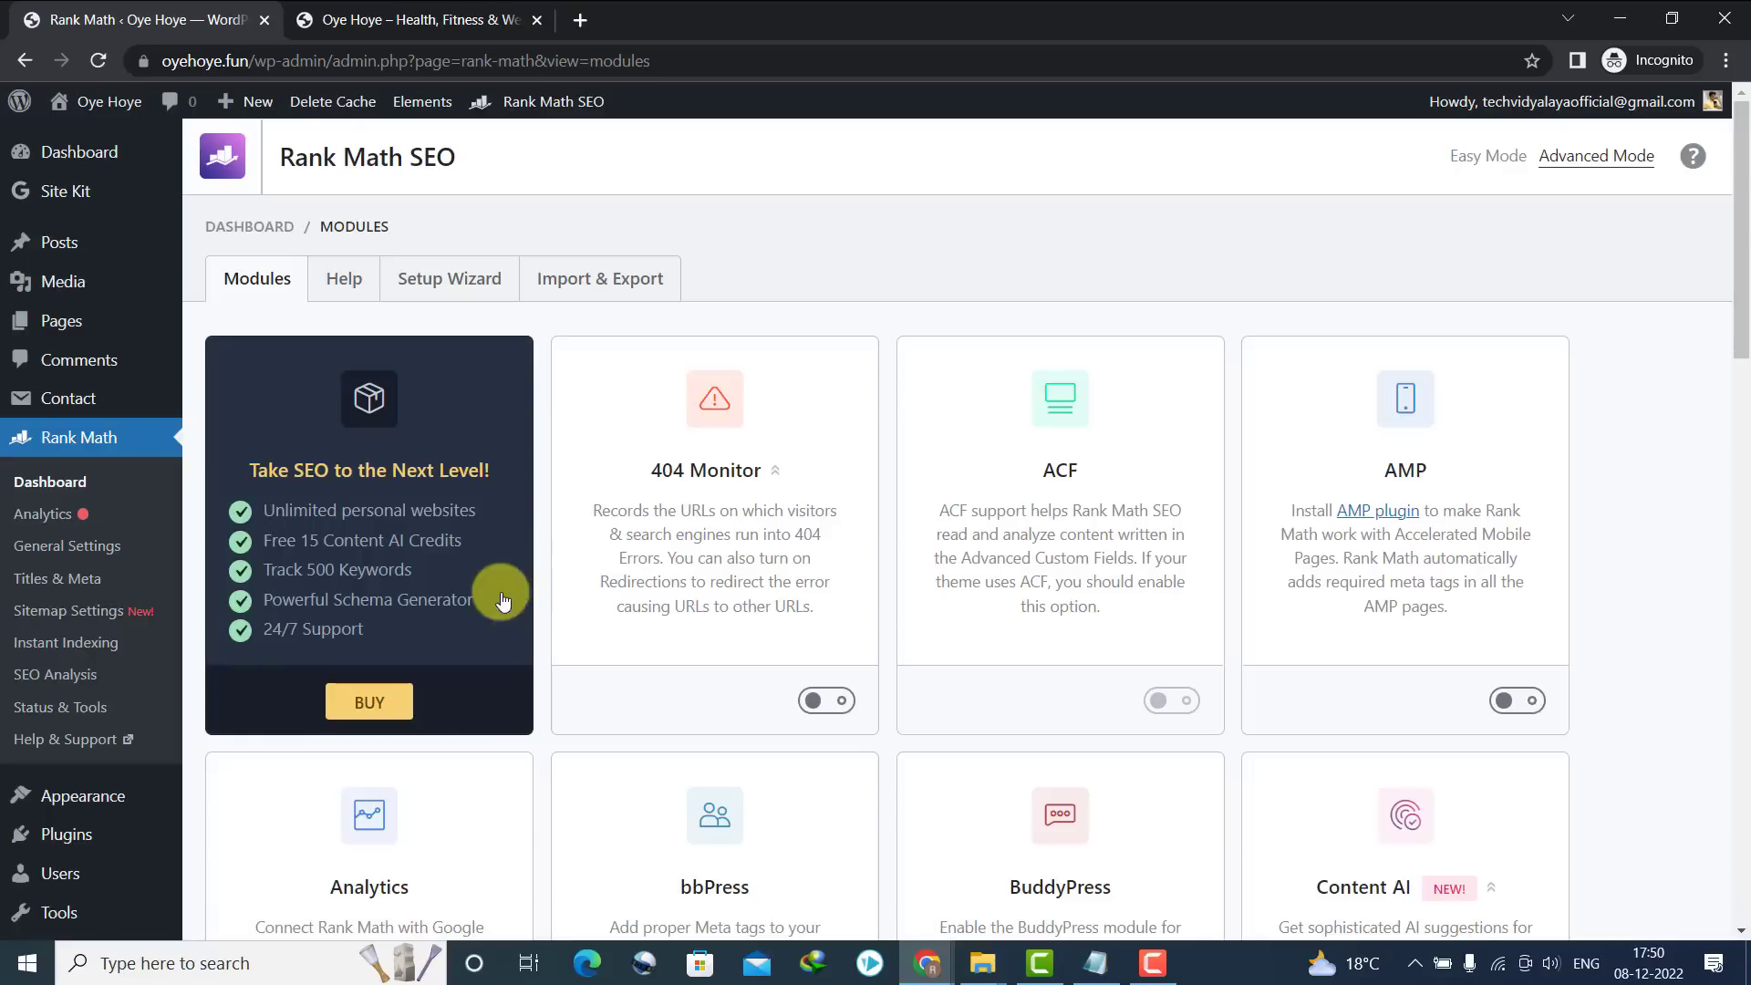
{"action": "mouse_move", "coordinate": [117, 830]}
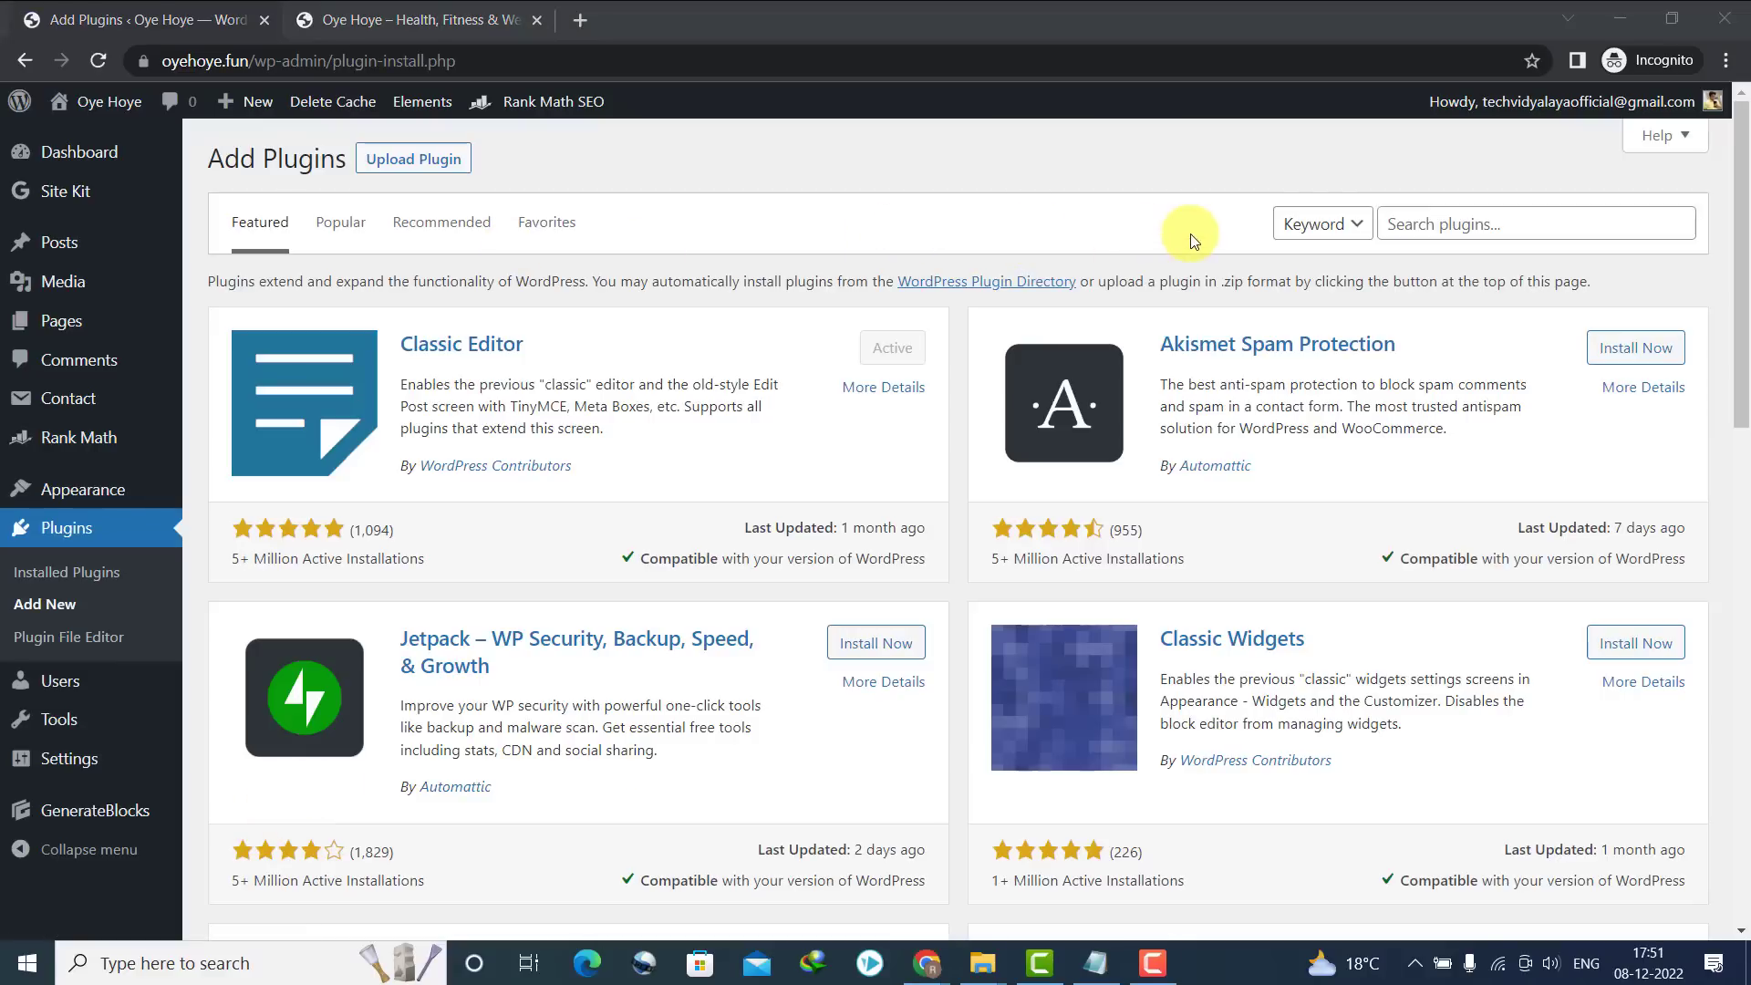
Search for 'WordPress Share Buttons Plugin – AddThis', then install and activate it
{"action": "left_click", "coordinate": [1432, 228]}
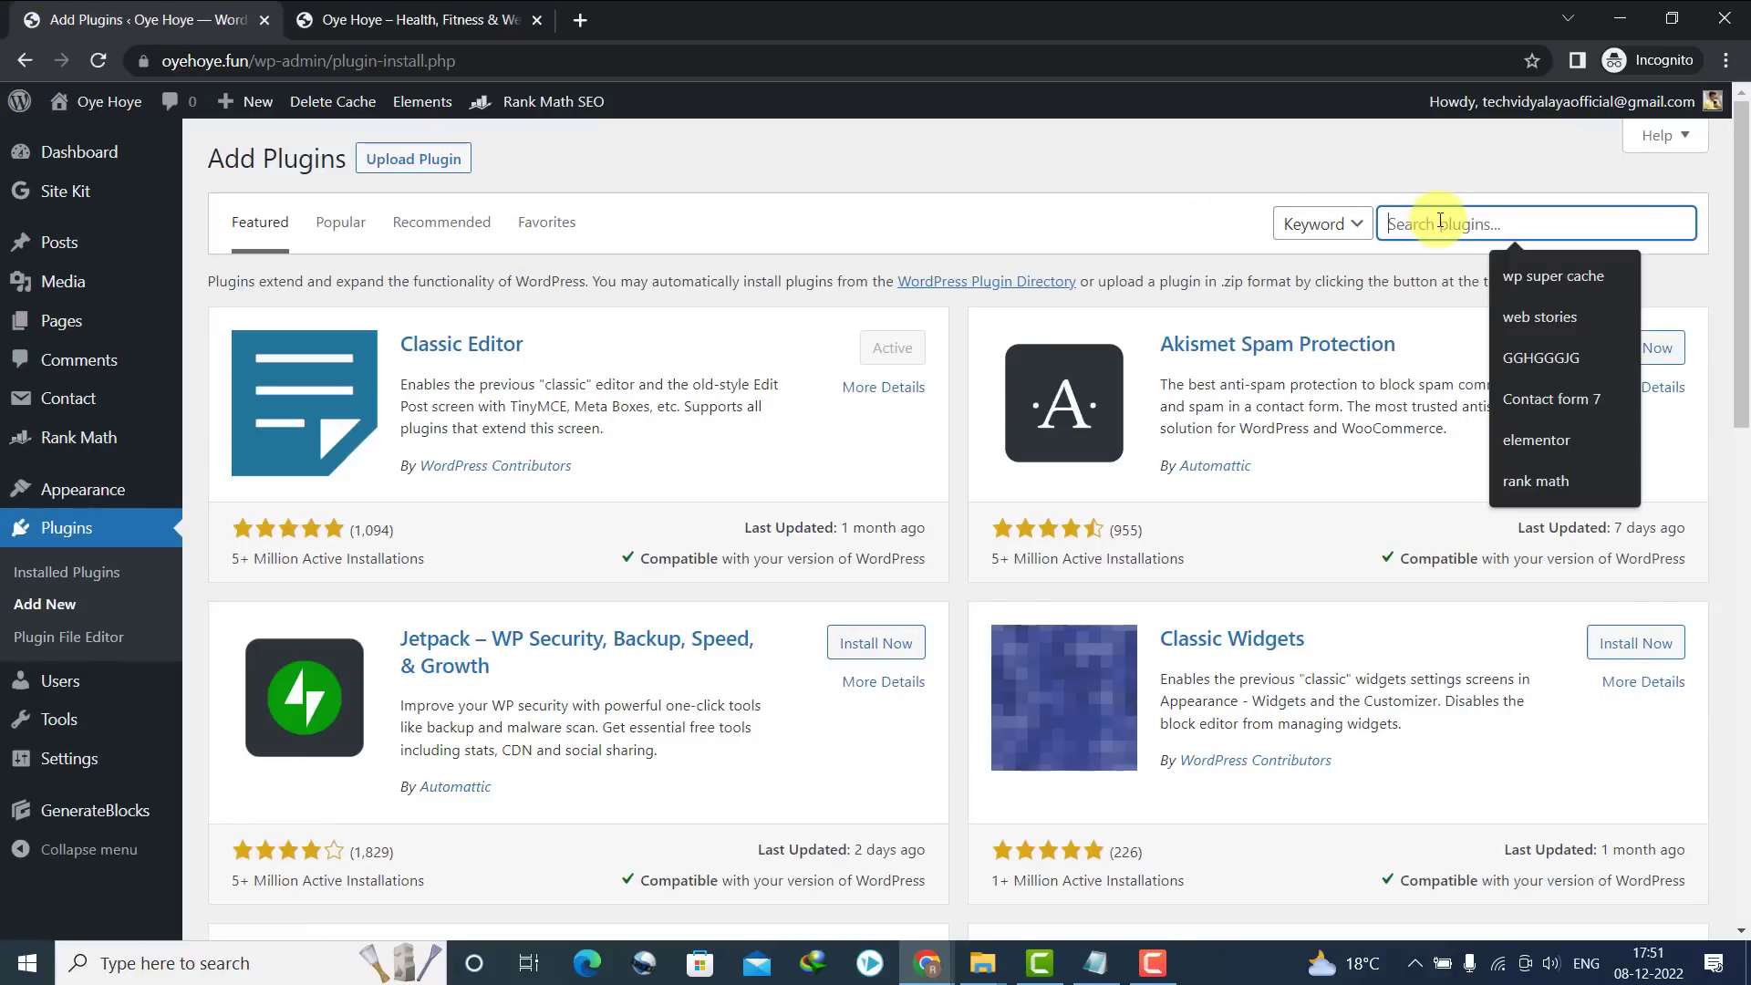
{"action": "type", "text": "WordPress Share Buttons Plugin – AddThis"}
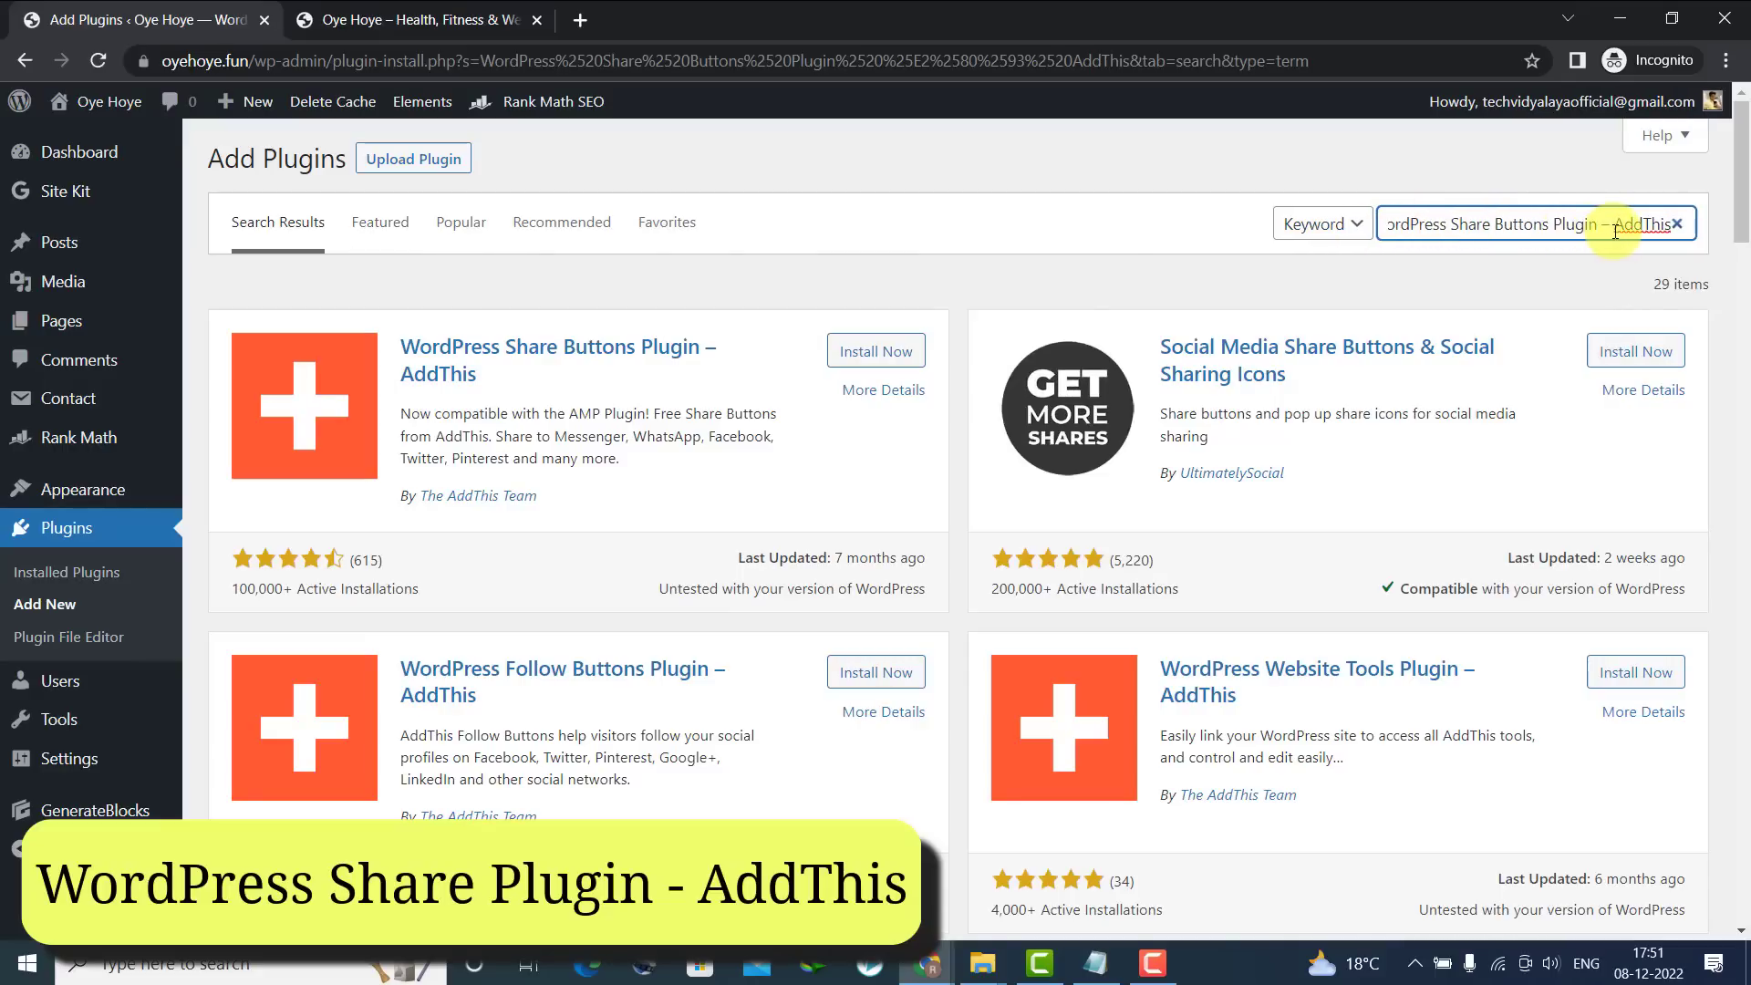
{"action": "left_click_drag", "start_coordinate": [625, 500], "coordinate": [433, 516]}
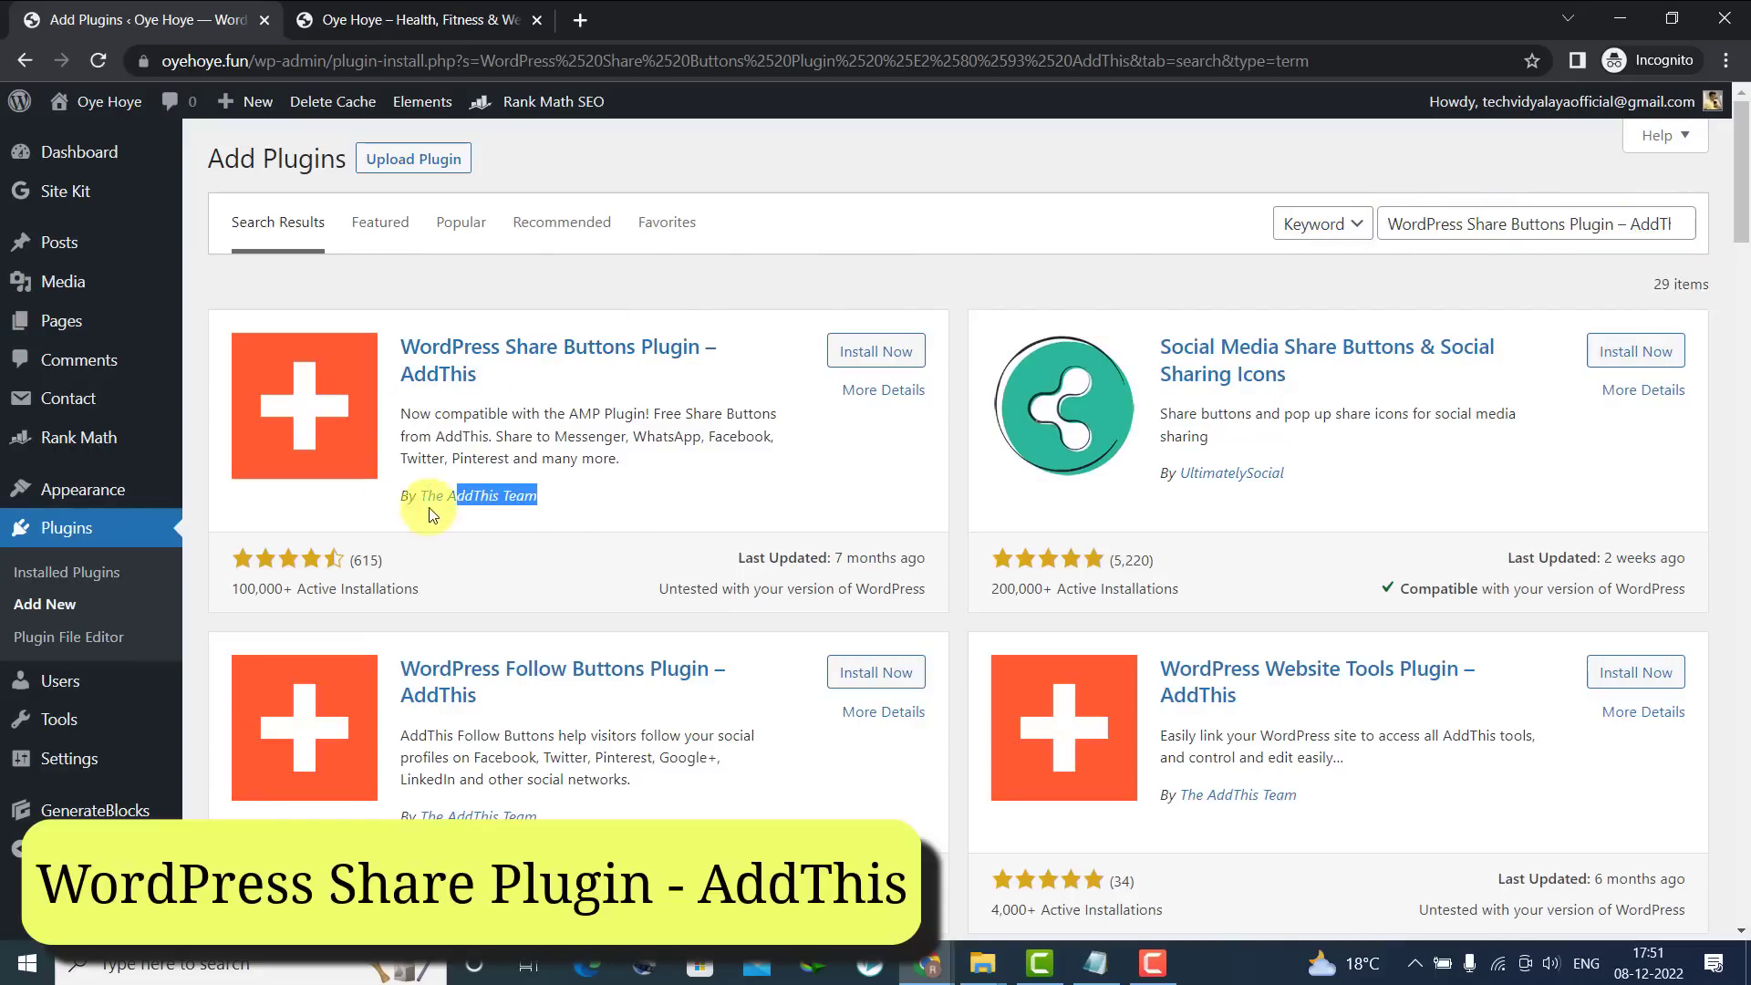
{"action": "left_click", "coordinate": [852, 353]}
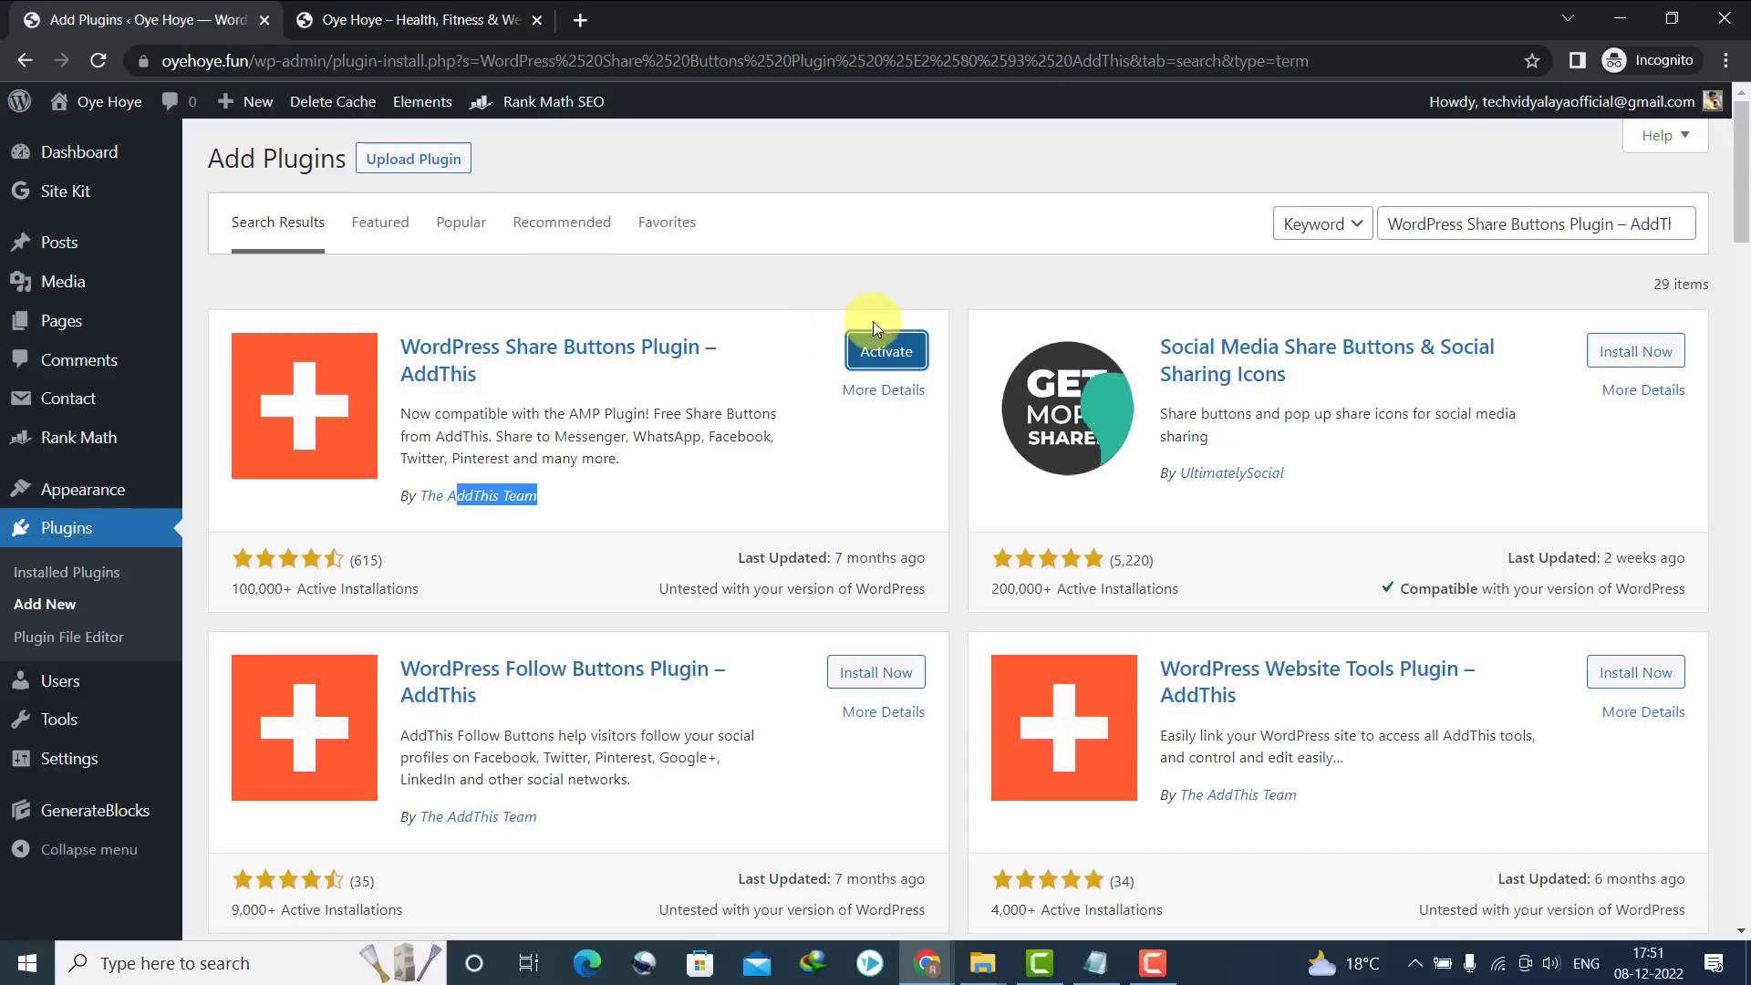
{"action": "left_click", "coordinate": [887, 351]}
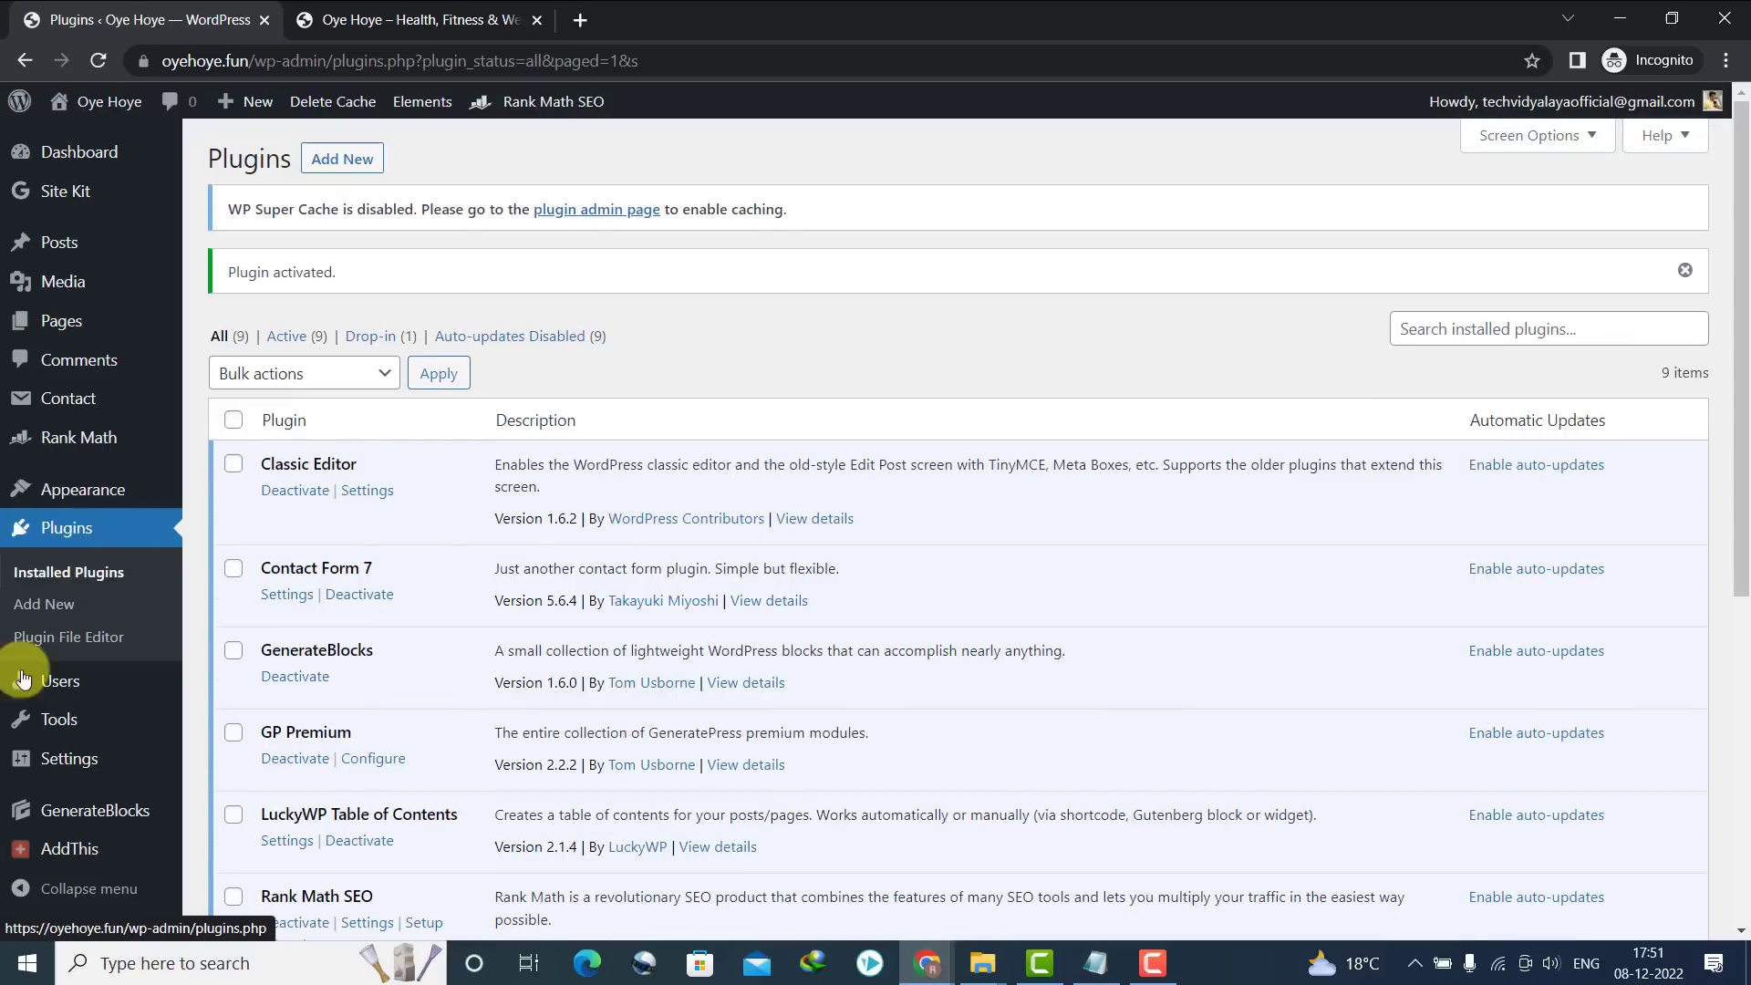
Start a new AddThis share button using the Sidebar style
{"action": "mouse_move", "coordinate": [66, 851]}
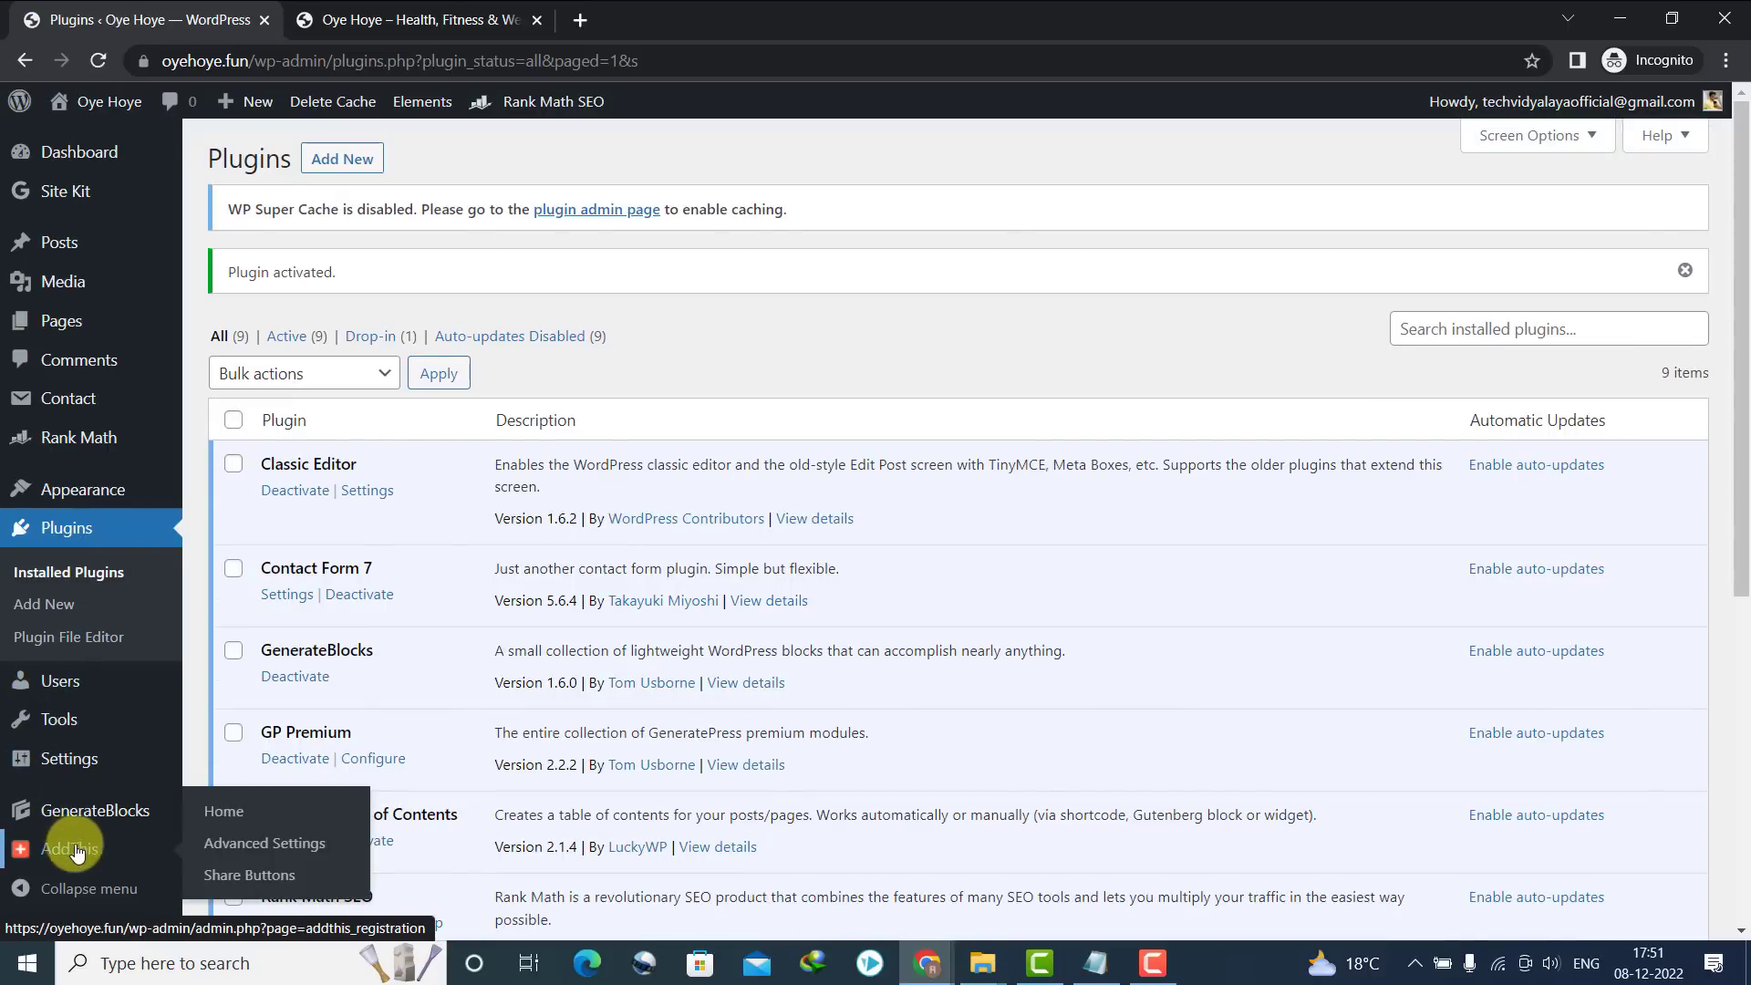
{"action": "left_click", "coordinate": [222, 873]}
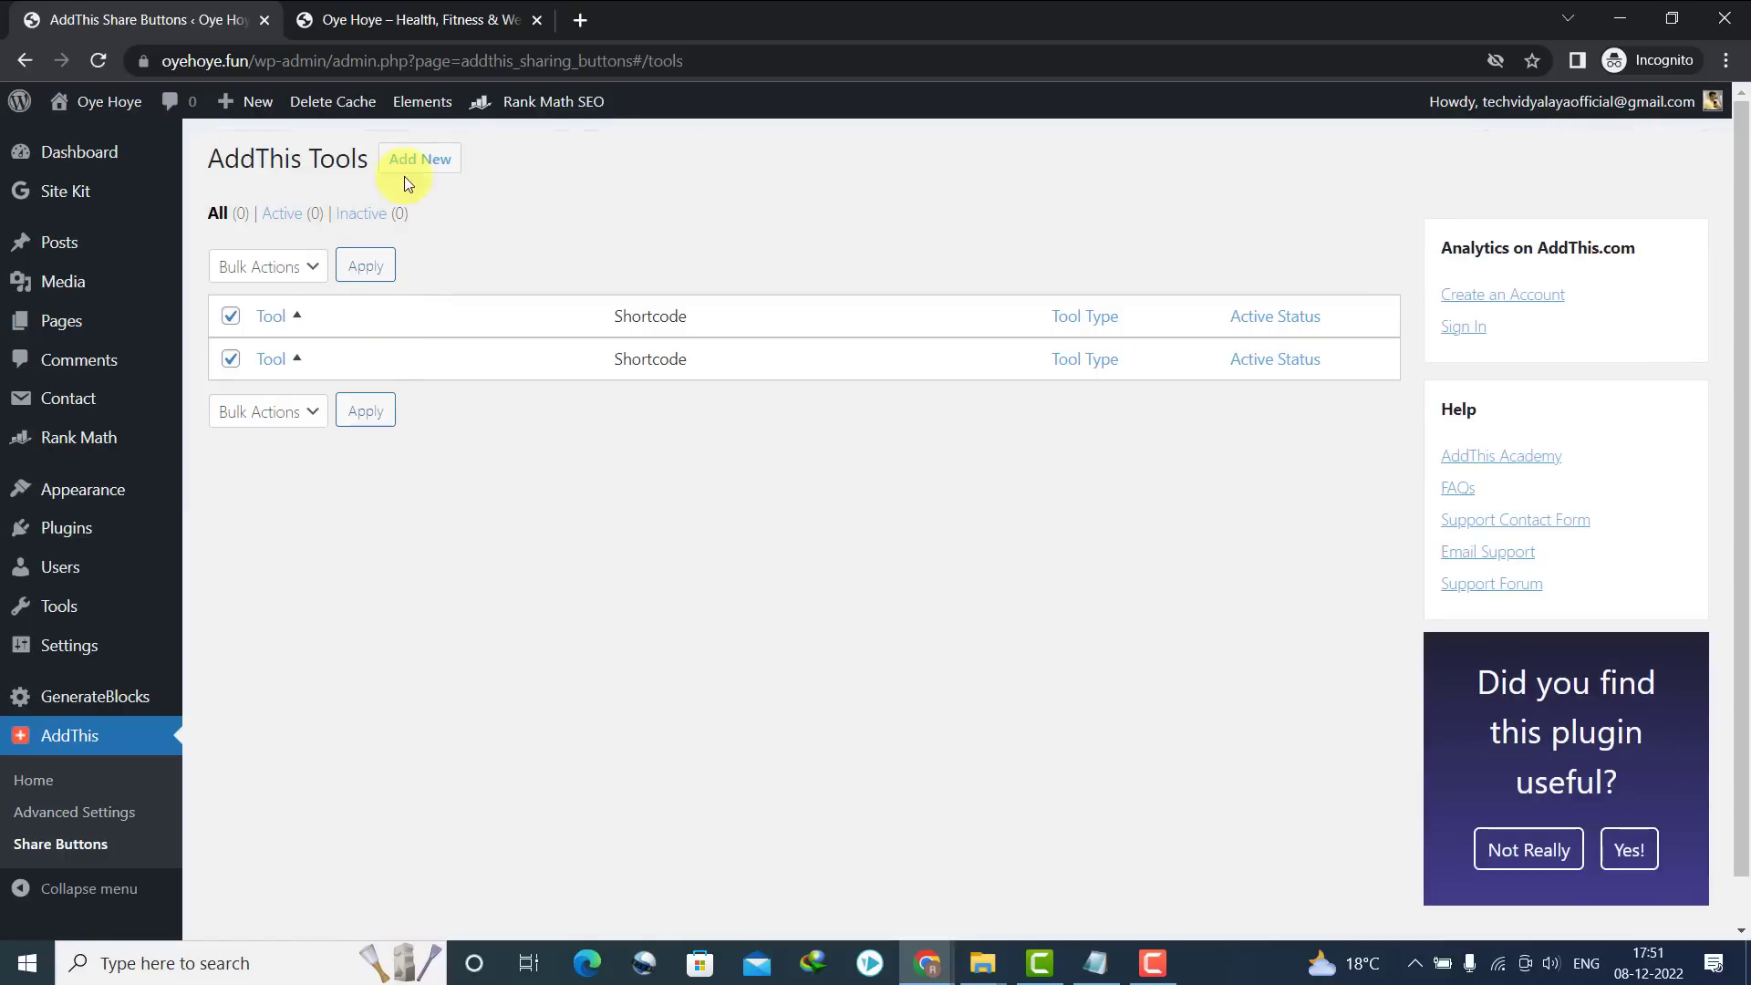
{"action": "left_click", "coordinate": [418, 161]}
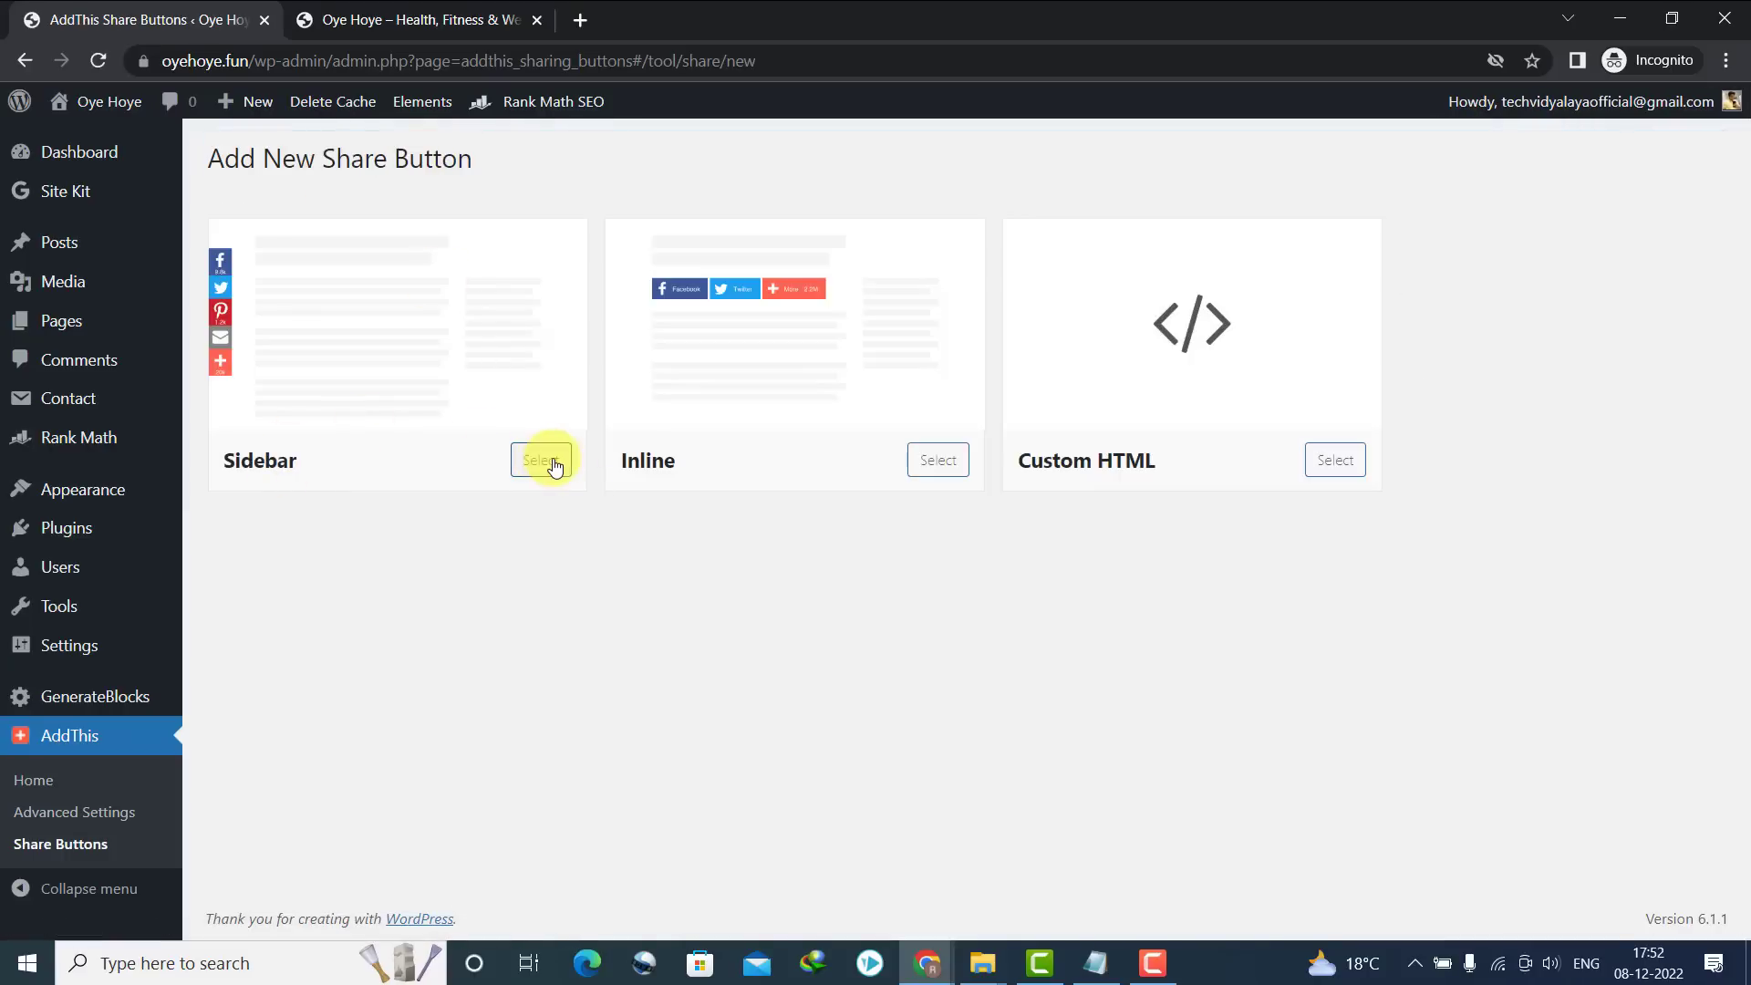
{"action": "left_click", "coordinate": [542, 461]}
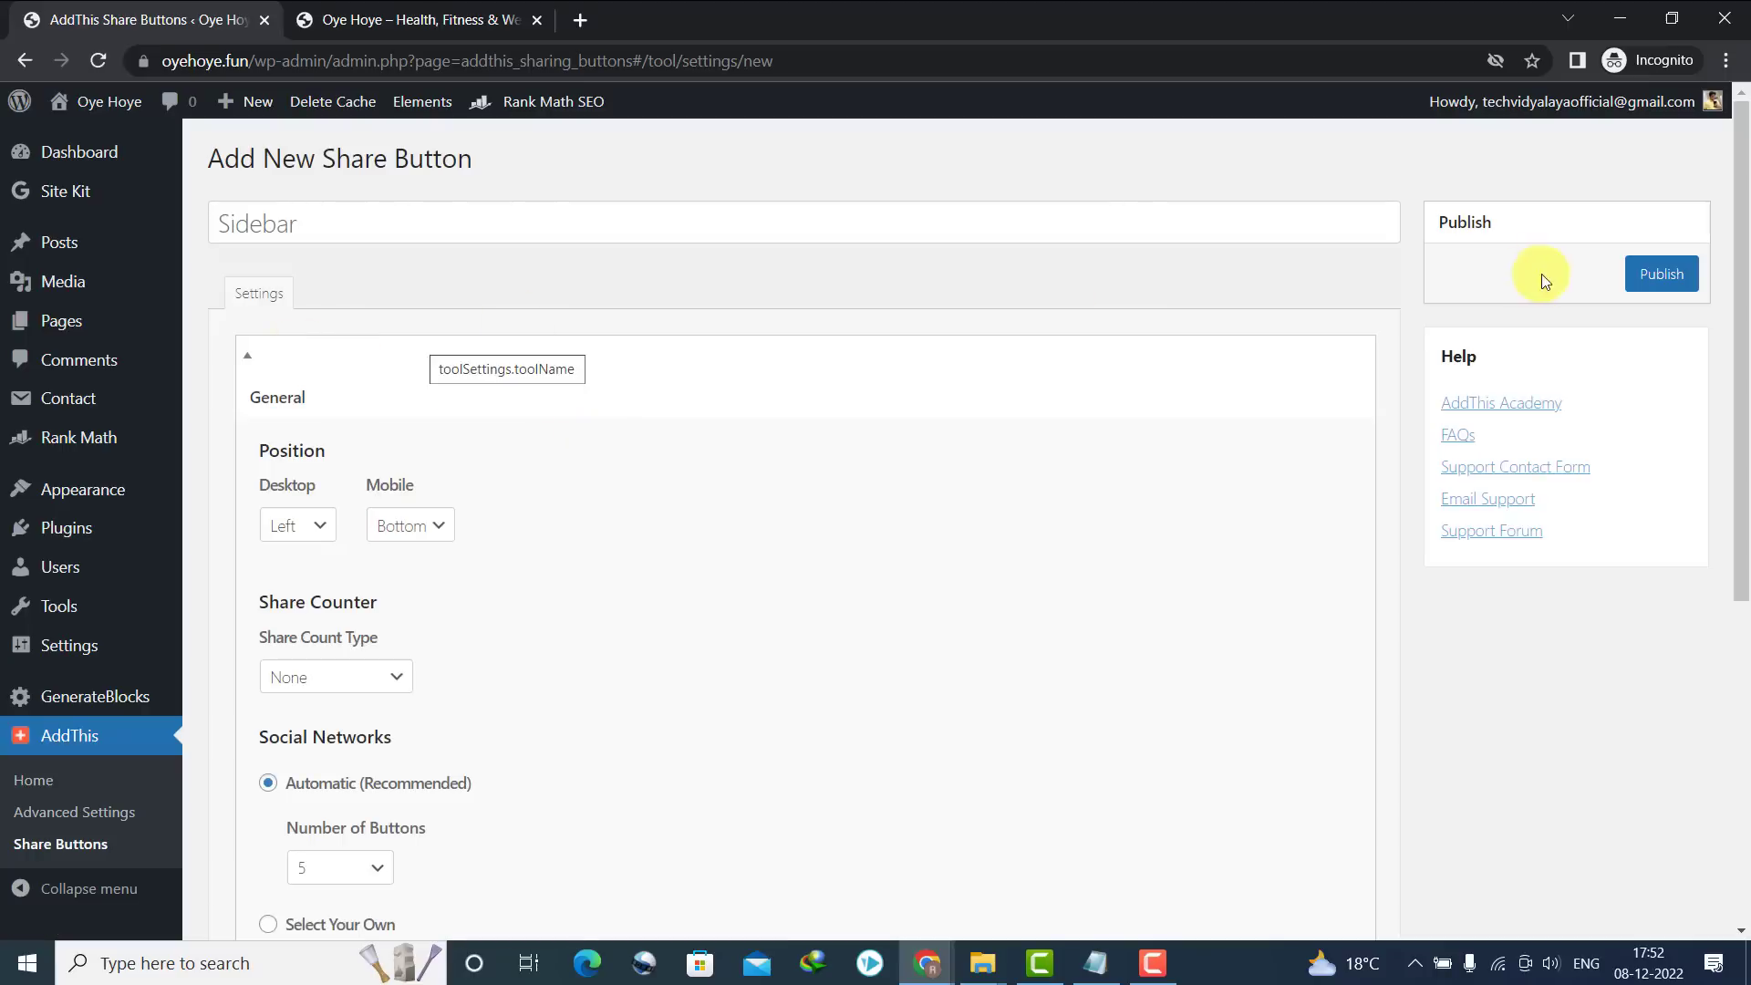
{"action": "left_click_drag", "start_coordinate": [1743, 260], "coordinate": [1743, 674]}
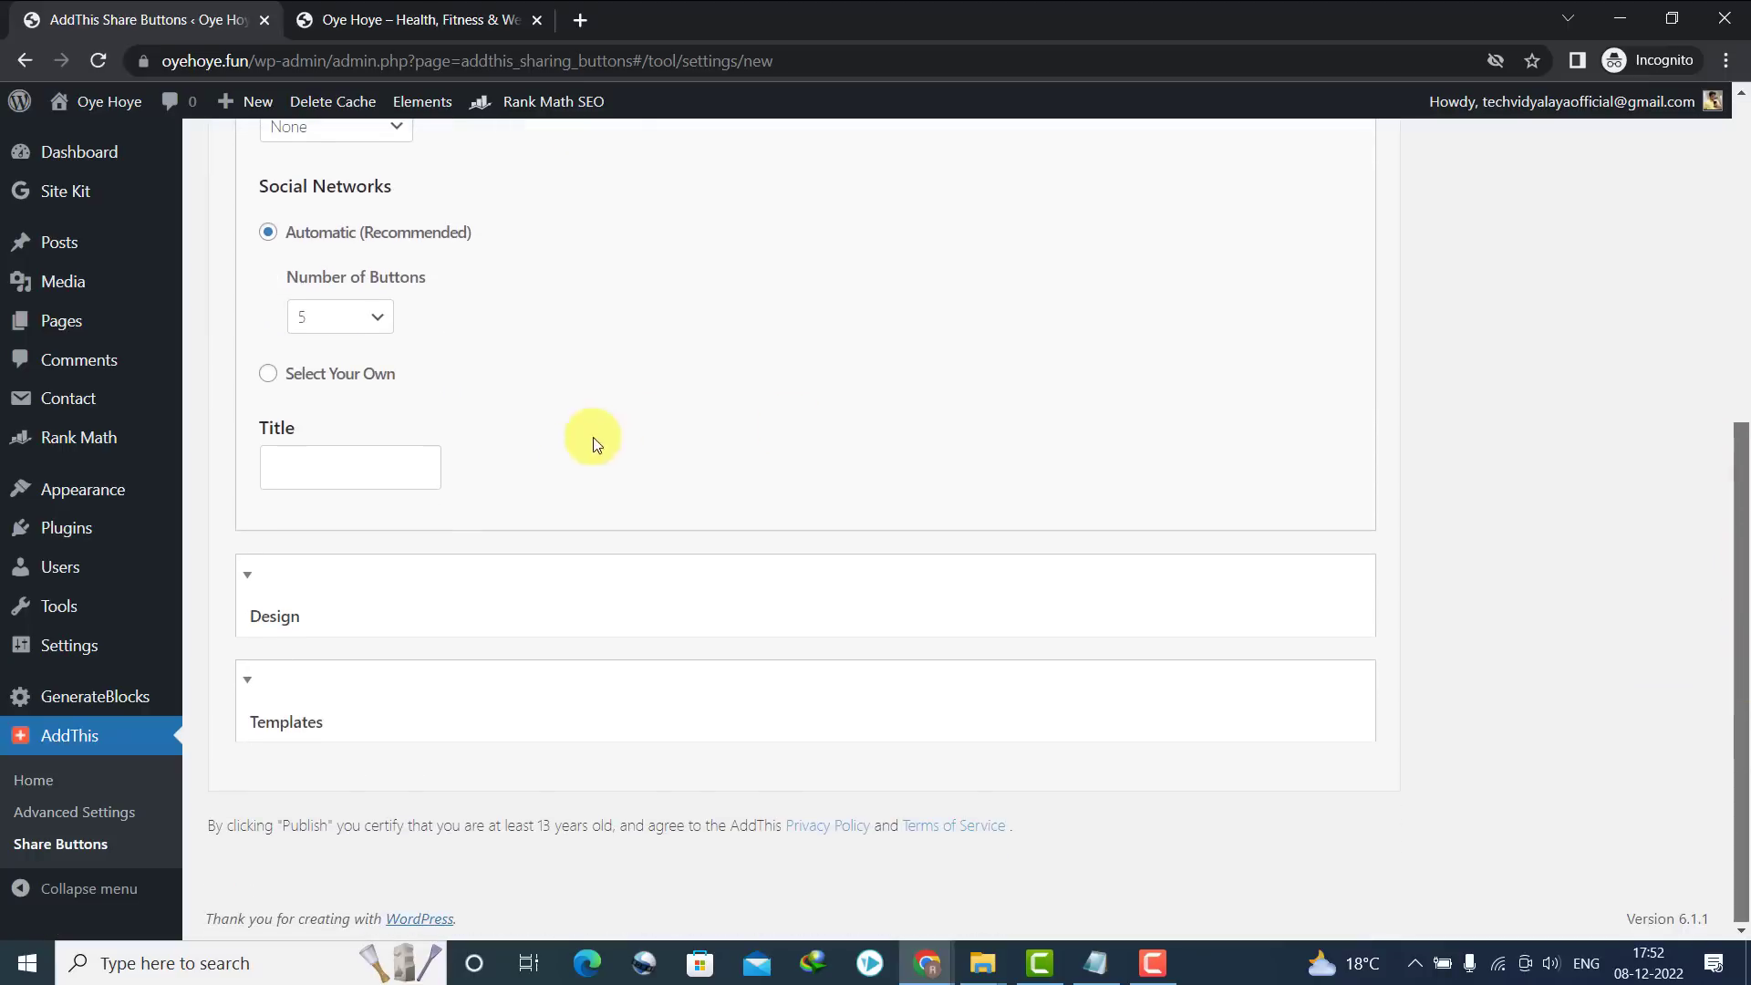
Pick services manually: remove AddThis and Email, and add WhatsApp and Telegram
{"action": "left_click", "coordinate": [313, 378]}
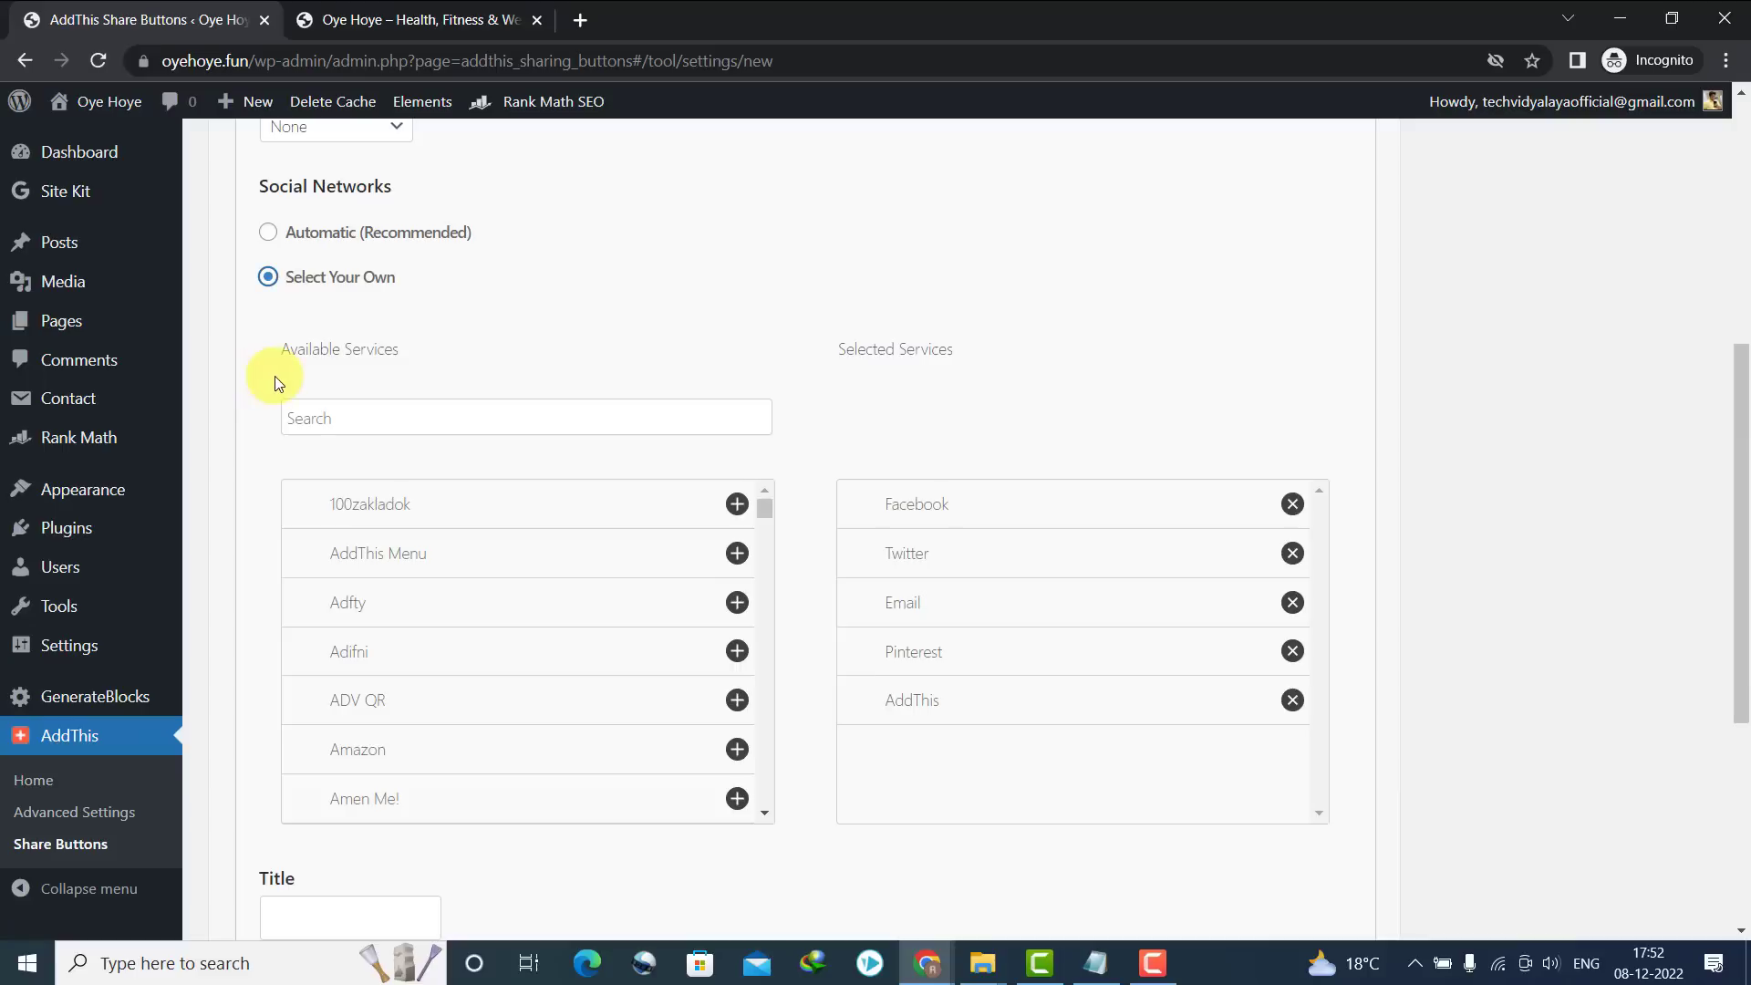
{"action": "left_click", "coordinate": [1292, 701]}
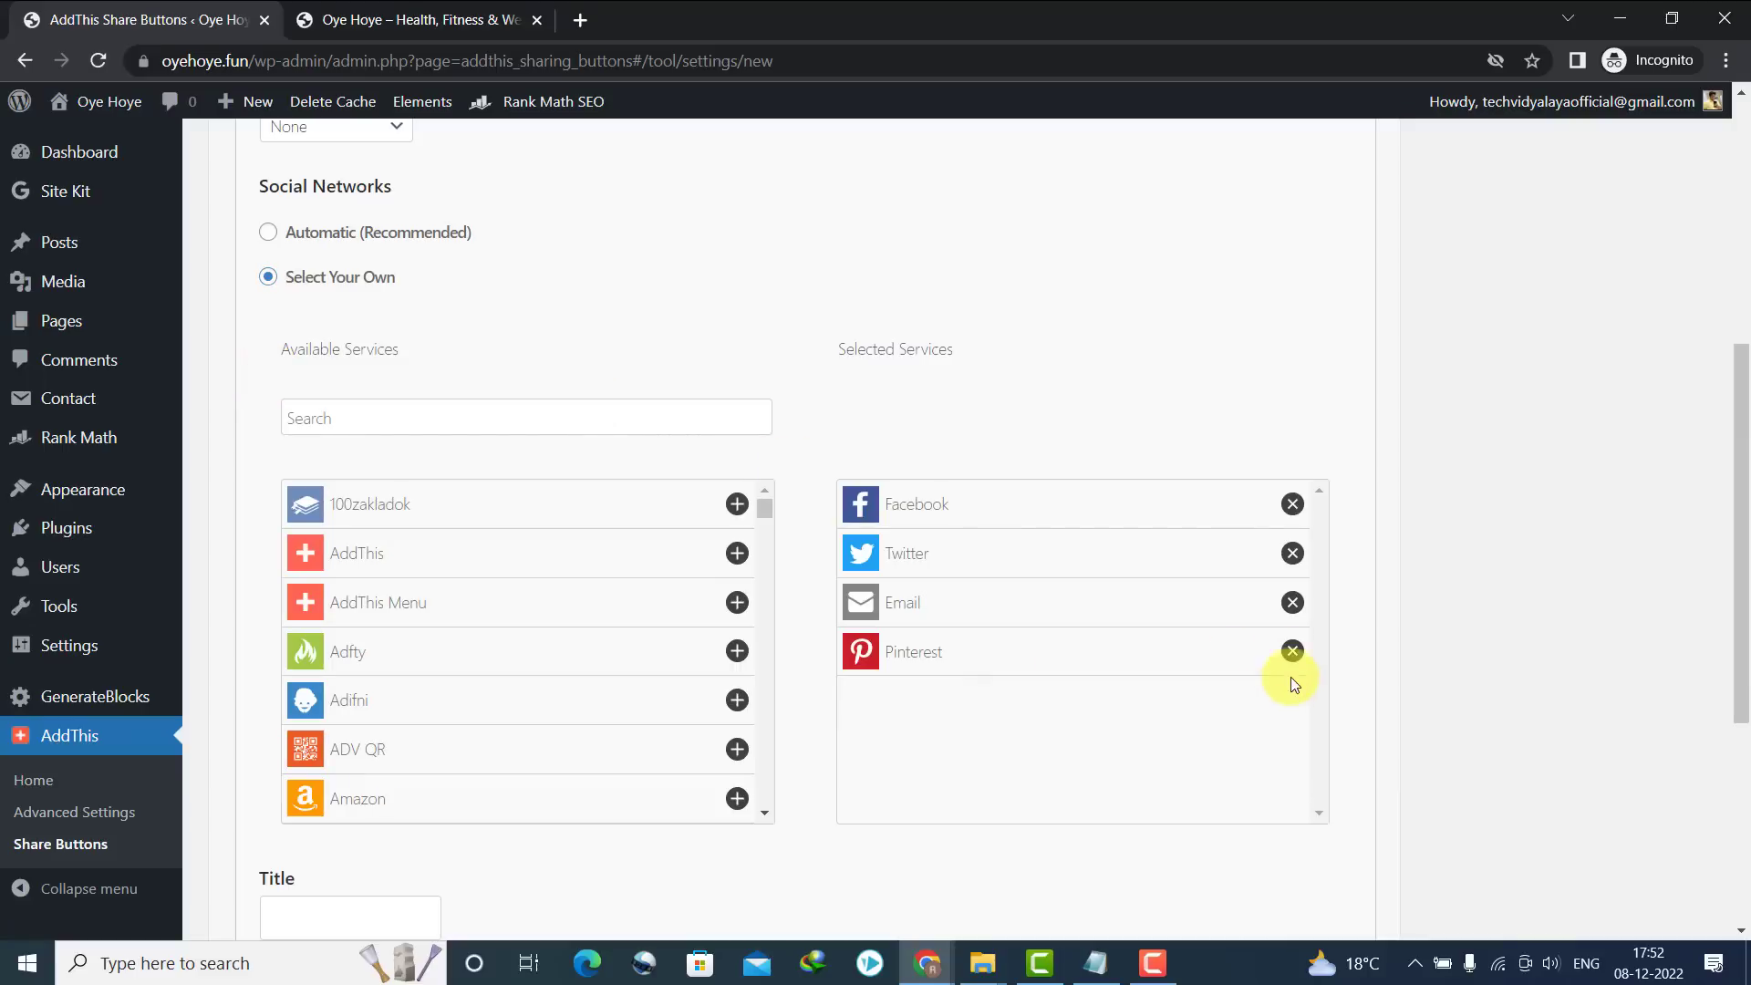
{"action": "left_click", "coordinate": [1292, 602]}
{"action": "left_click", "coordinate": [529, 430]}
{"action": "type", "text": "wha"}
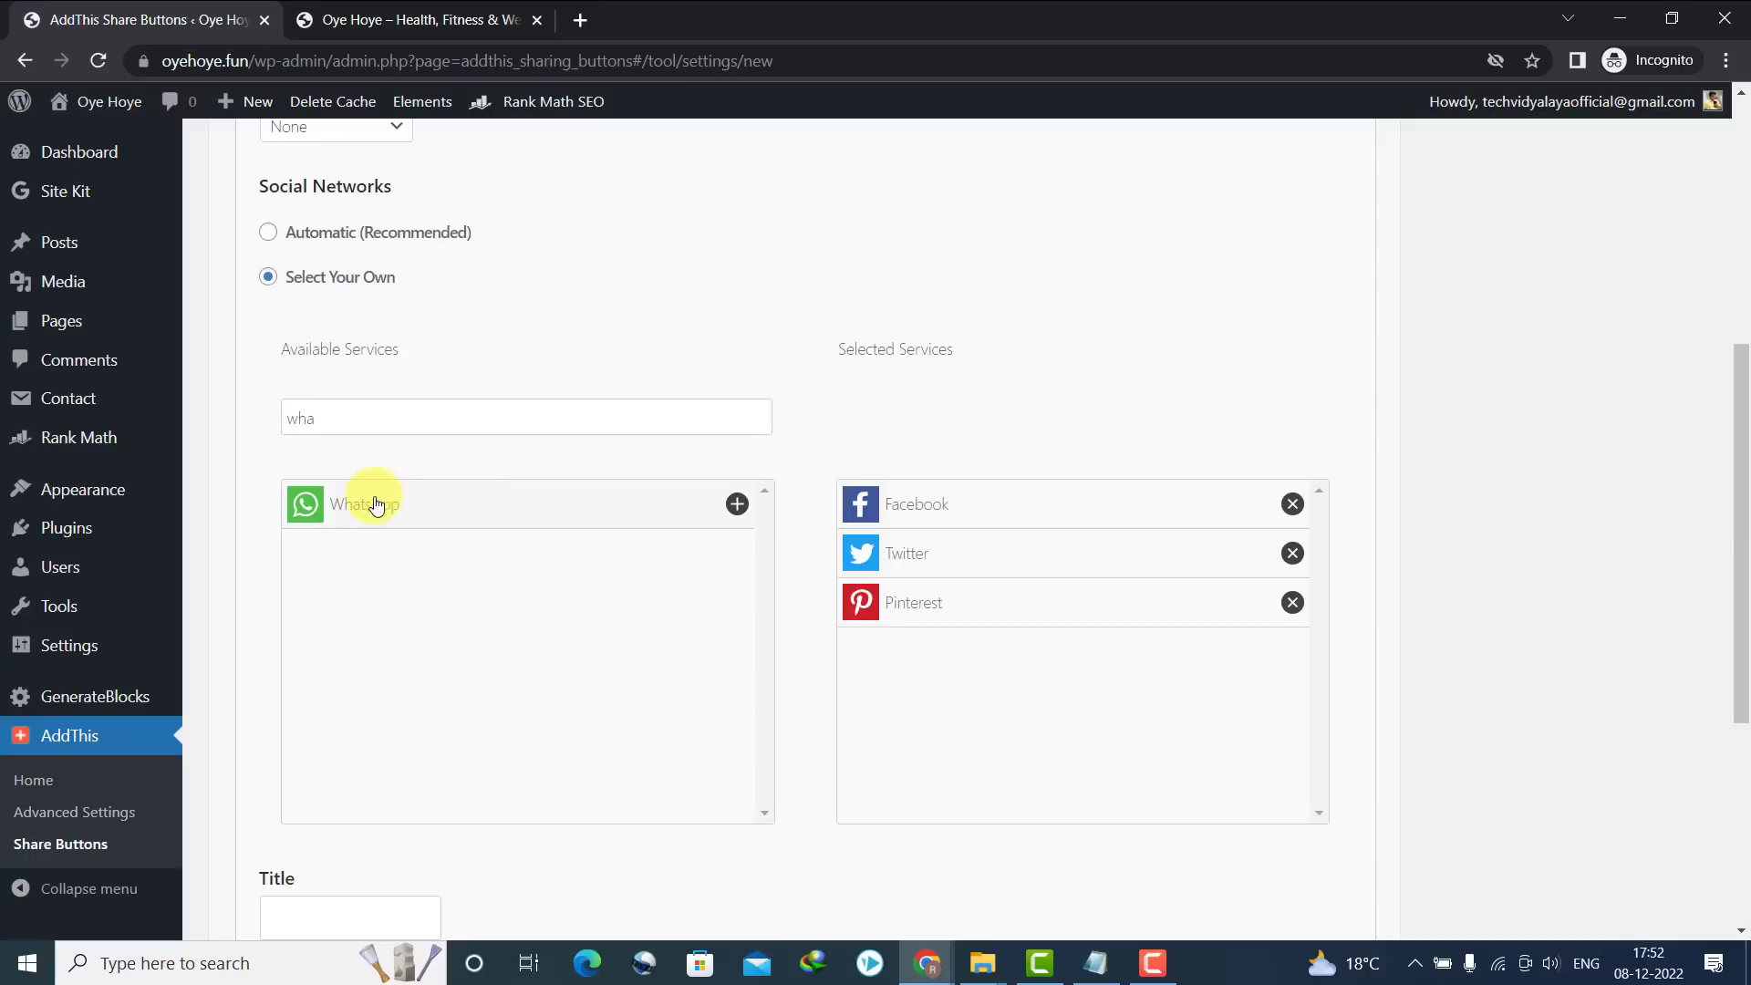
{"action": "left_click", "coordinate": [376, 505]}
{"action": "left_click", "coordinate": [380, 422]}
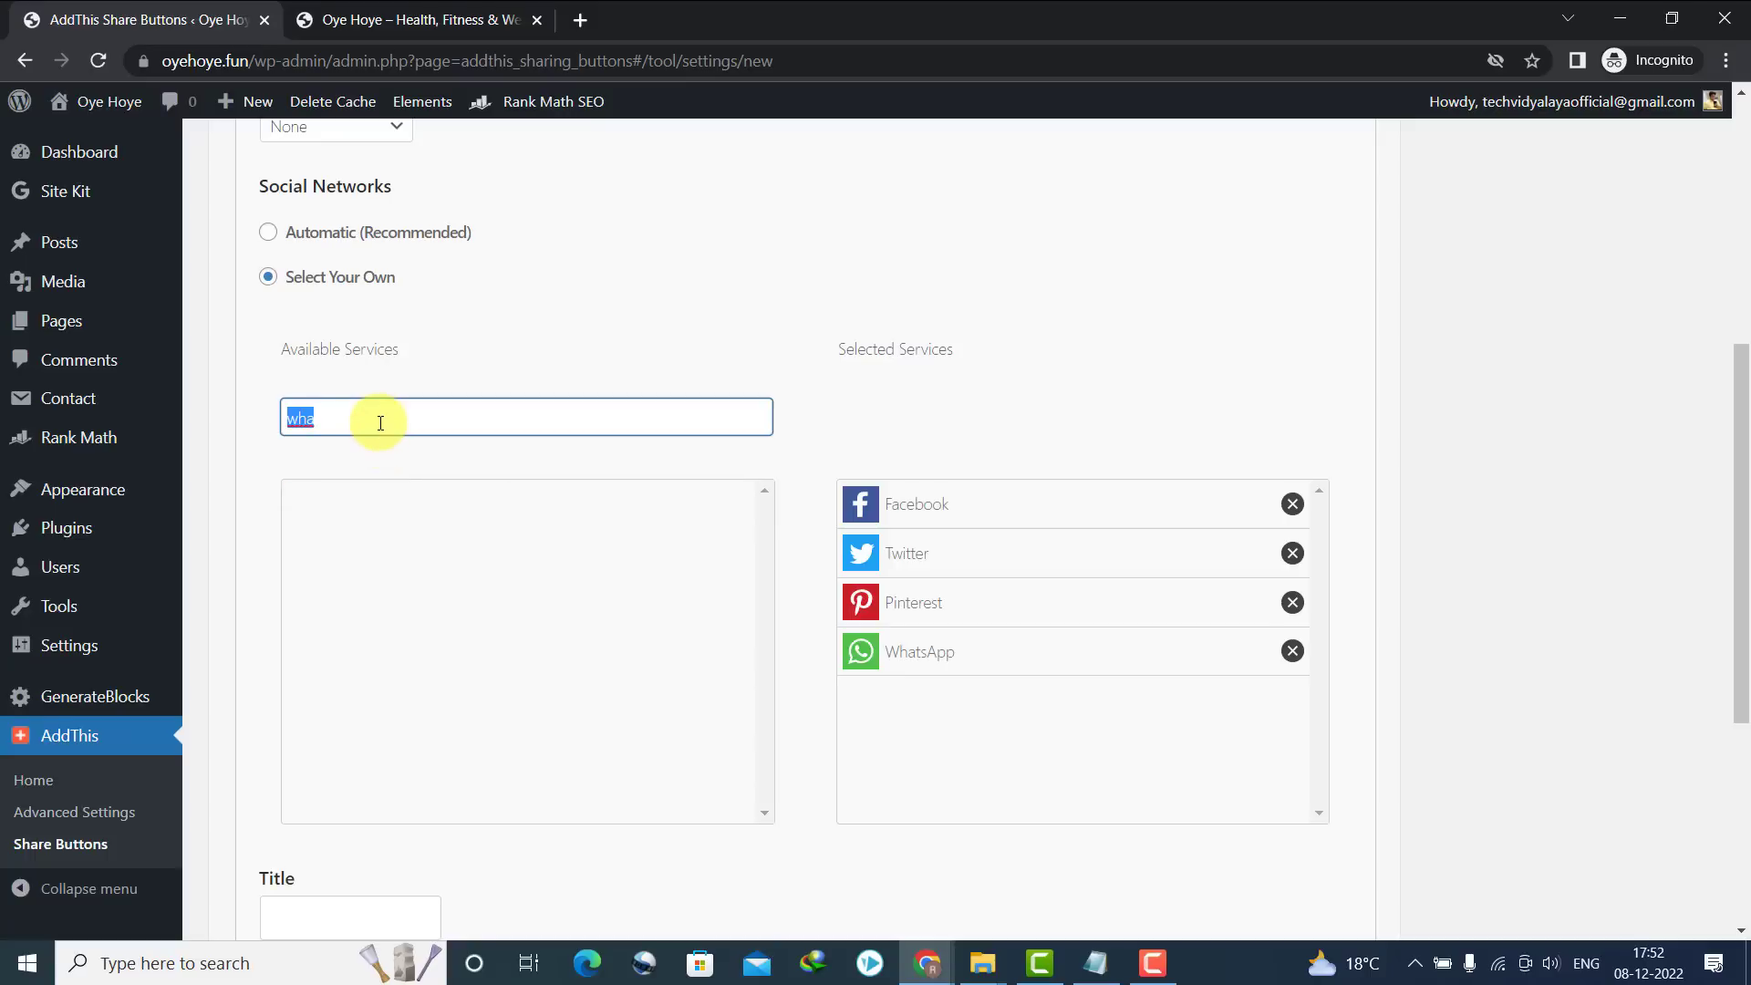
{"action": "type", "text": "tel"}
{"action": "left_click", "coordinate": [367, 493]}
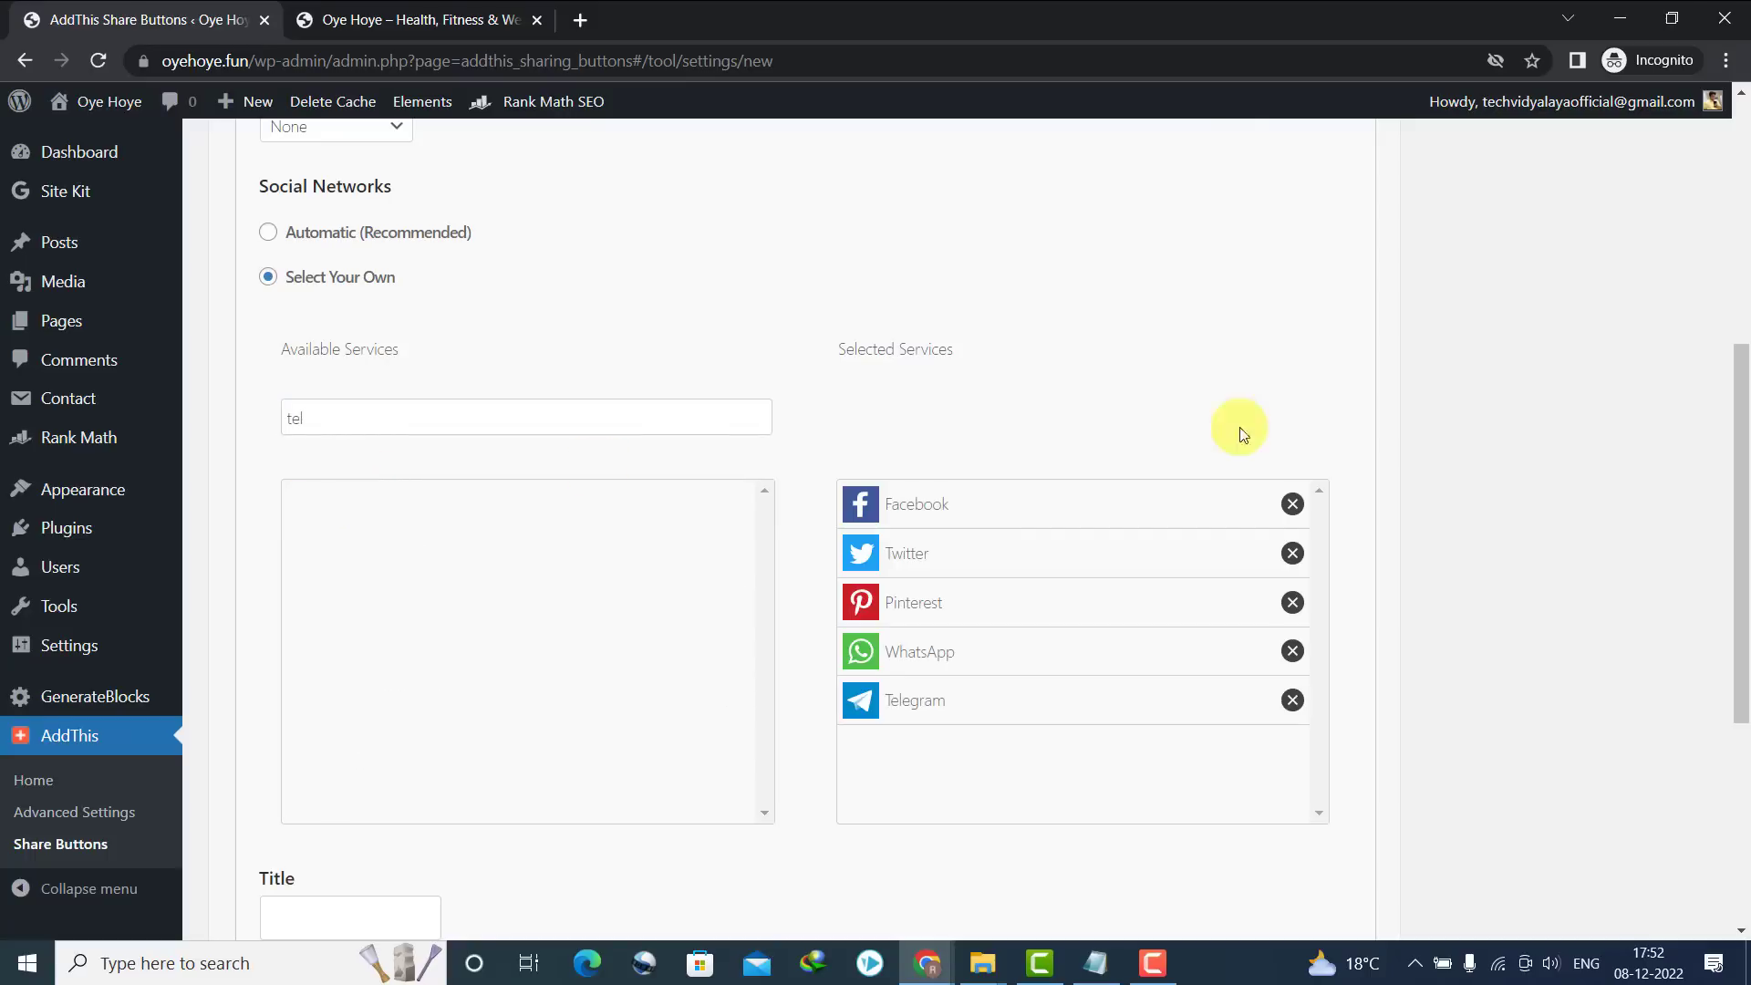
{"action": "left_click_drag", "start_coordinate": [1739, 460], "coordinate": [1680, 117]}
Publish the sidebar share bar, verify it on the 'Expedita Voluptas Illo Officia Nihil Et' post, then start another share button
{"action": "left_click", "coordinate": [1661, 274]}
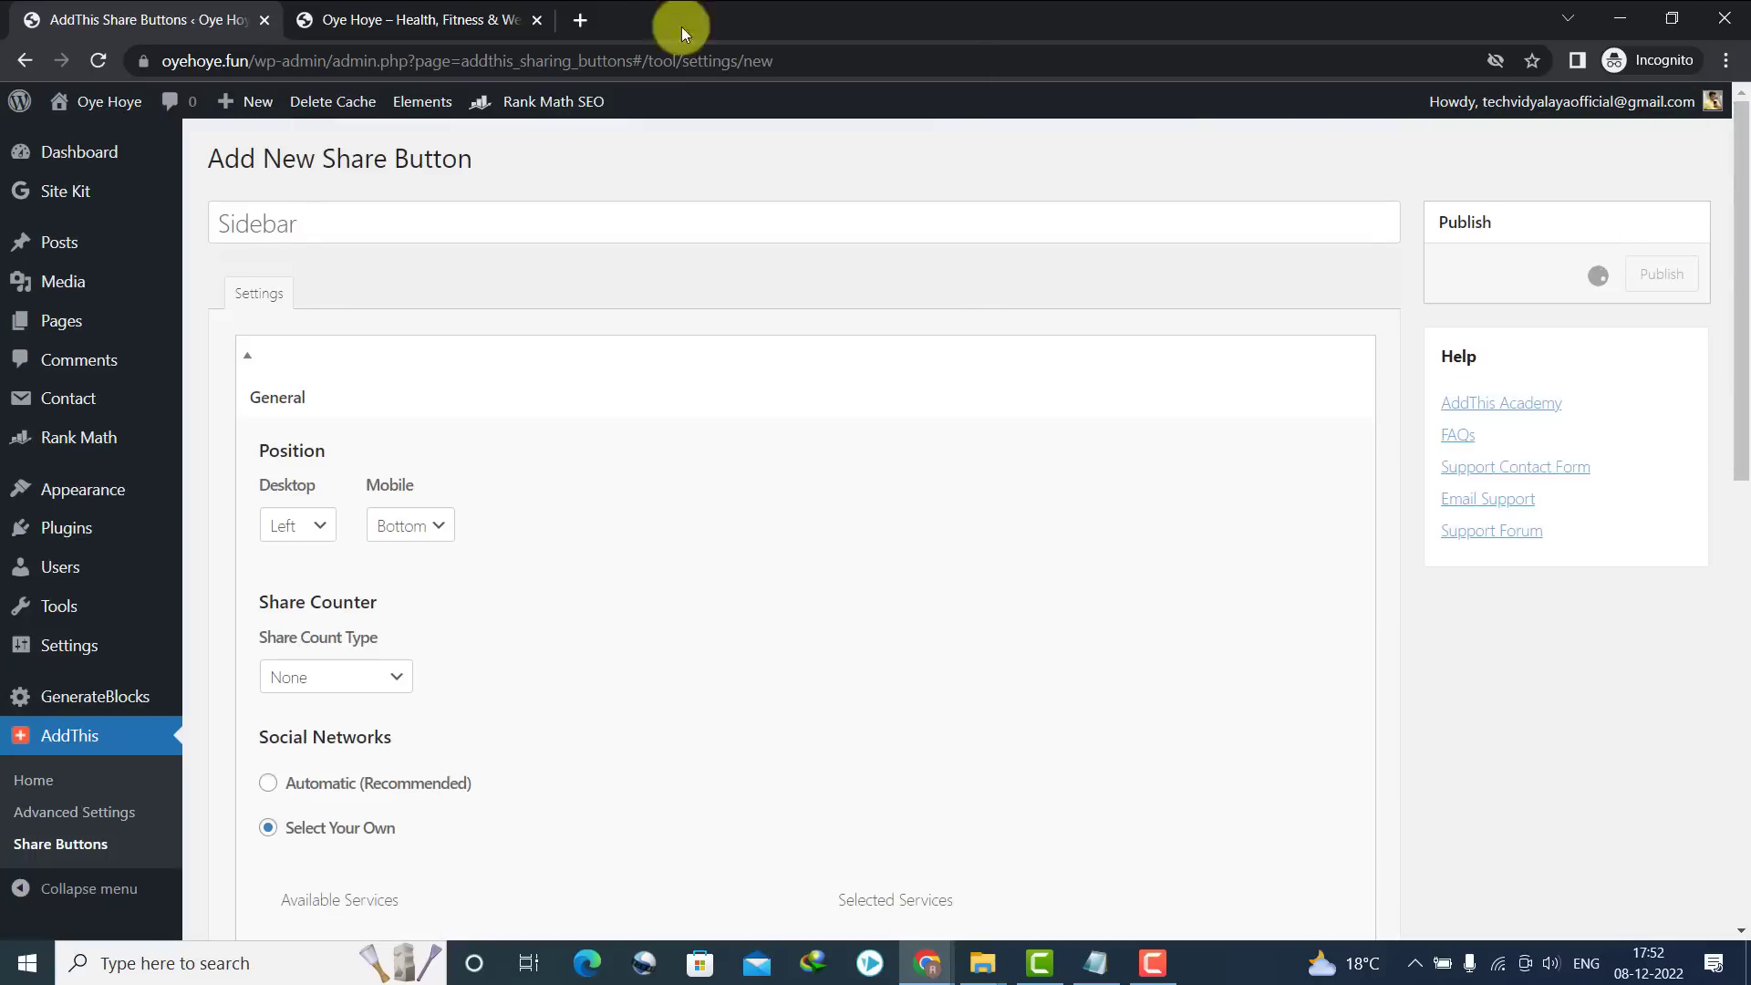
{"action": "left_click", "coordinate": [462, 15]}
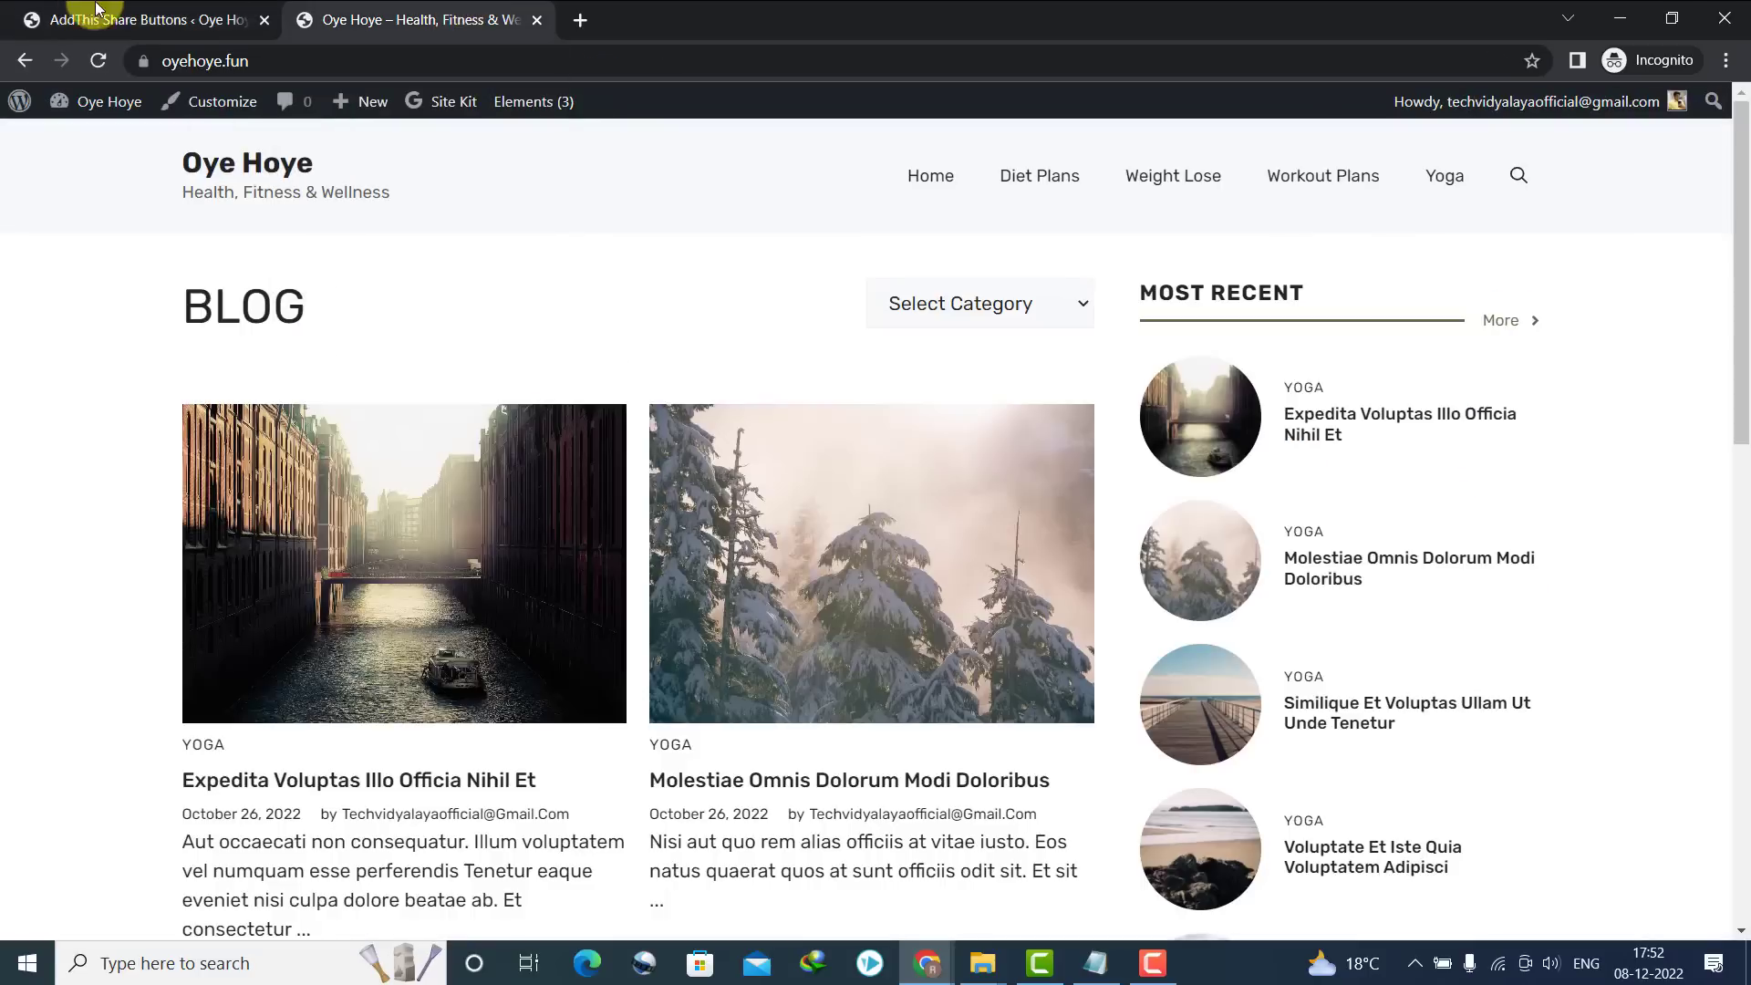
{"action": "left_click", "coordinate": [99, 60]}
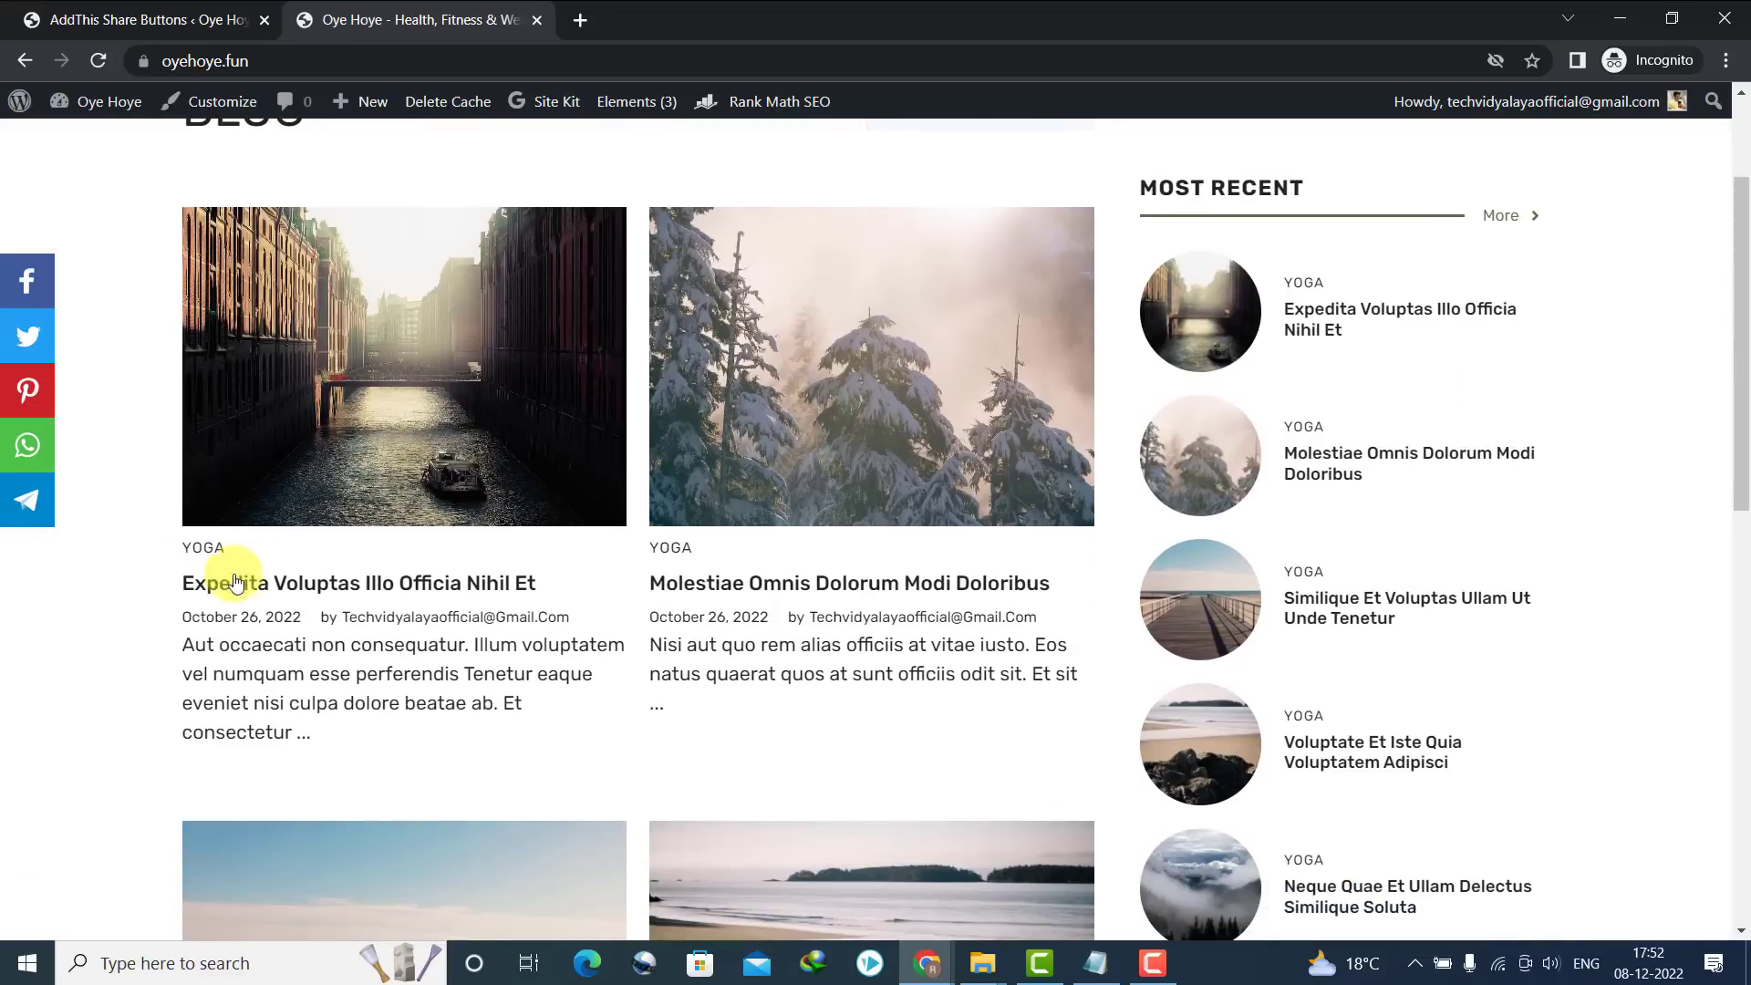
{"action": "left_click", "coordinate": [219, 592]}
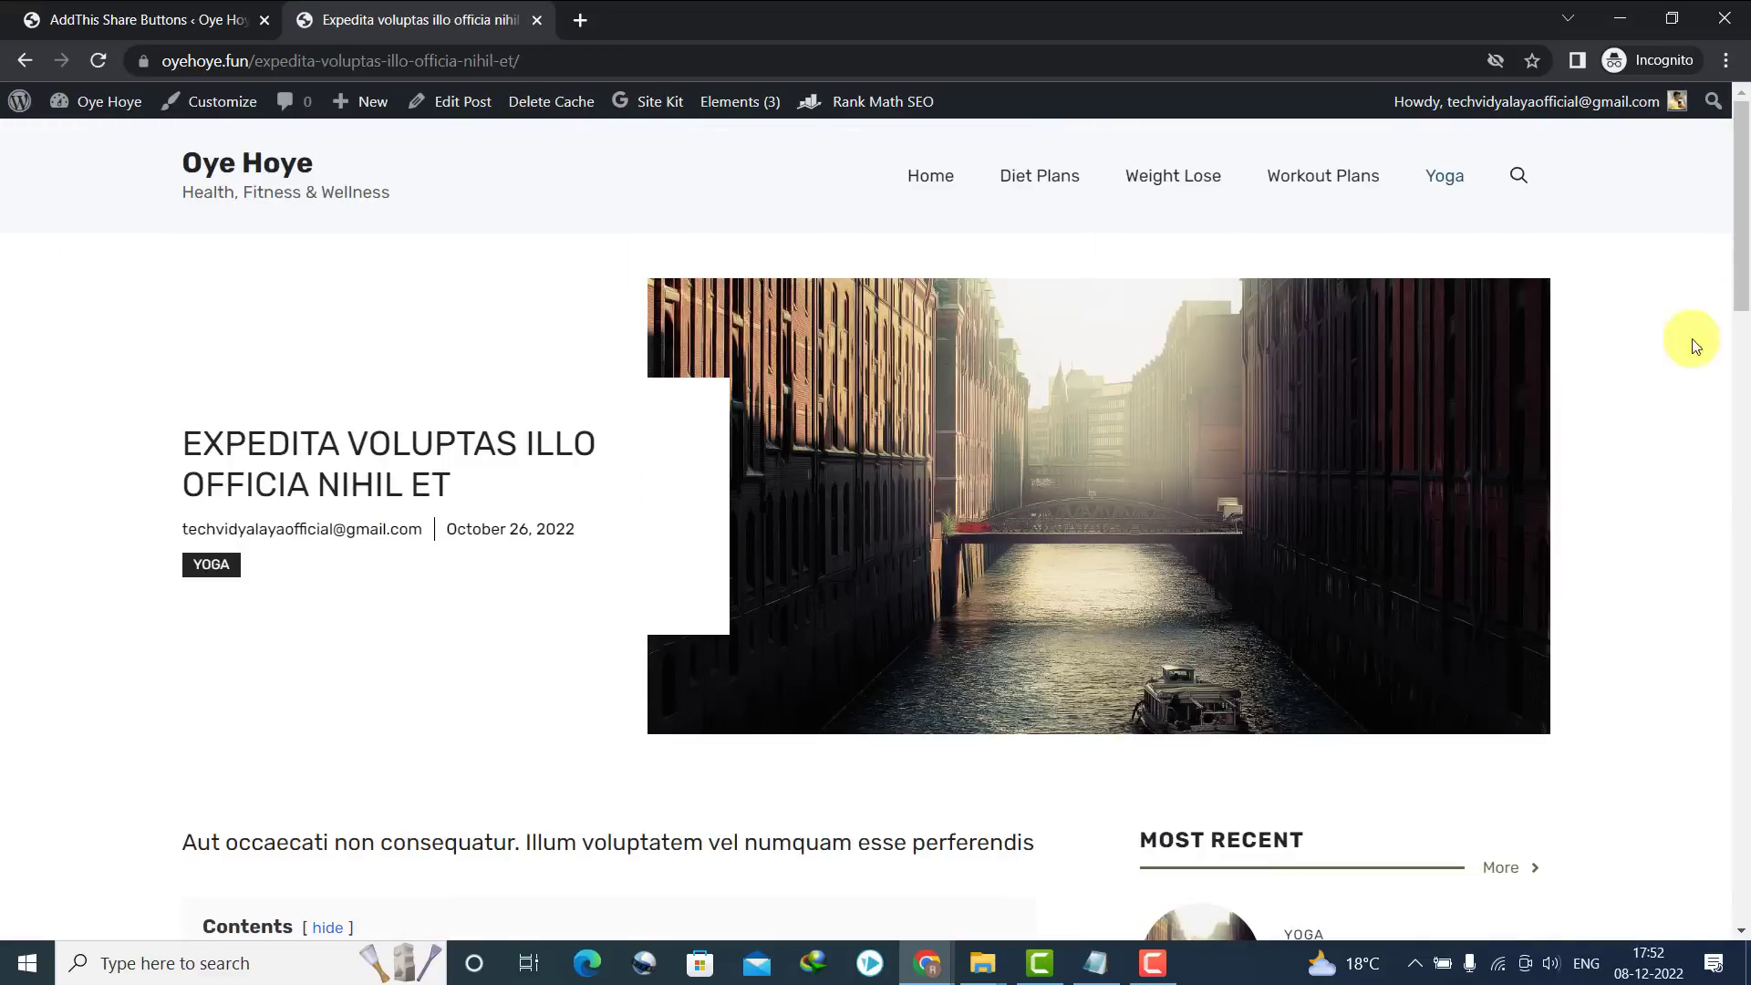
{"action": "left_click_drag", "start_coordinate": [1732, 325], "coordinate": [1745, 909]}
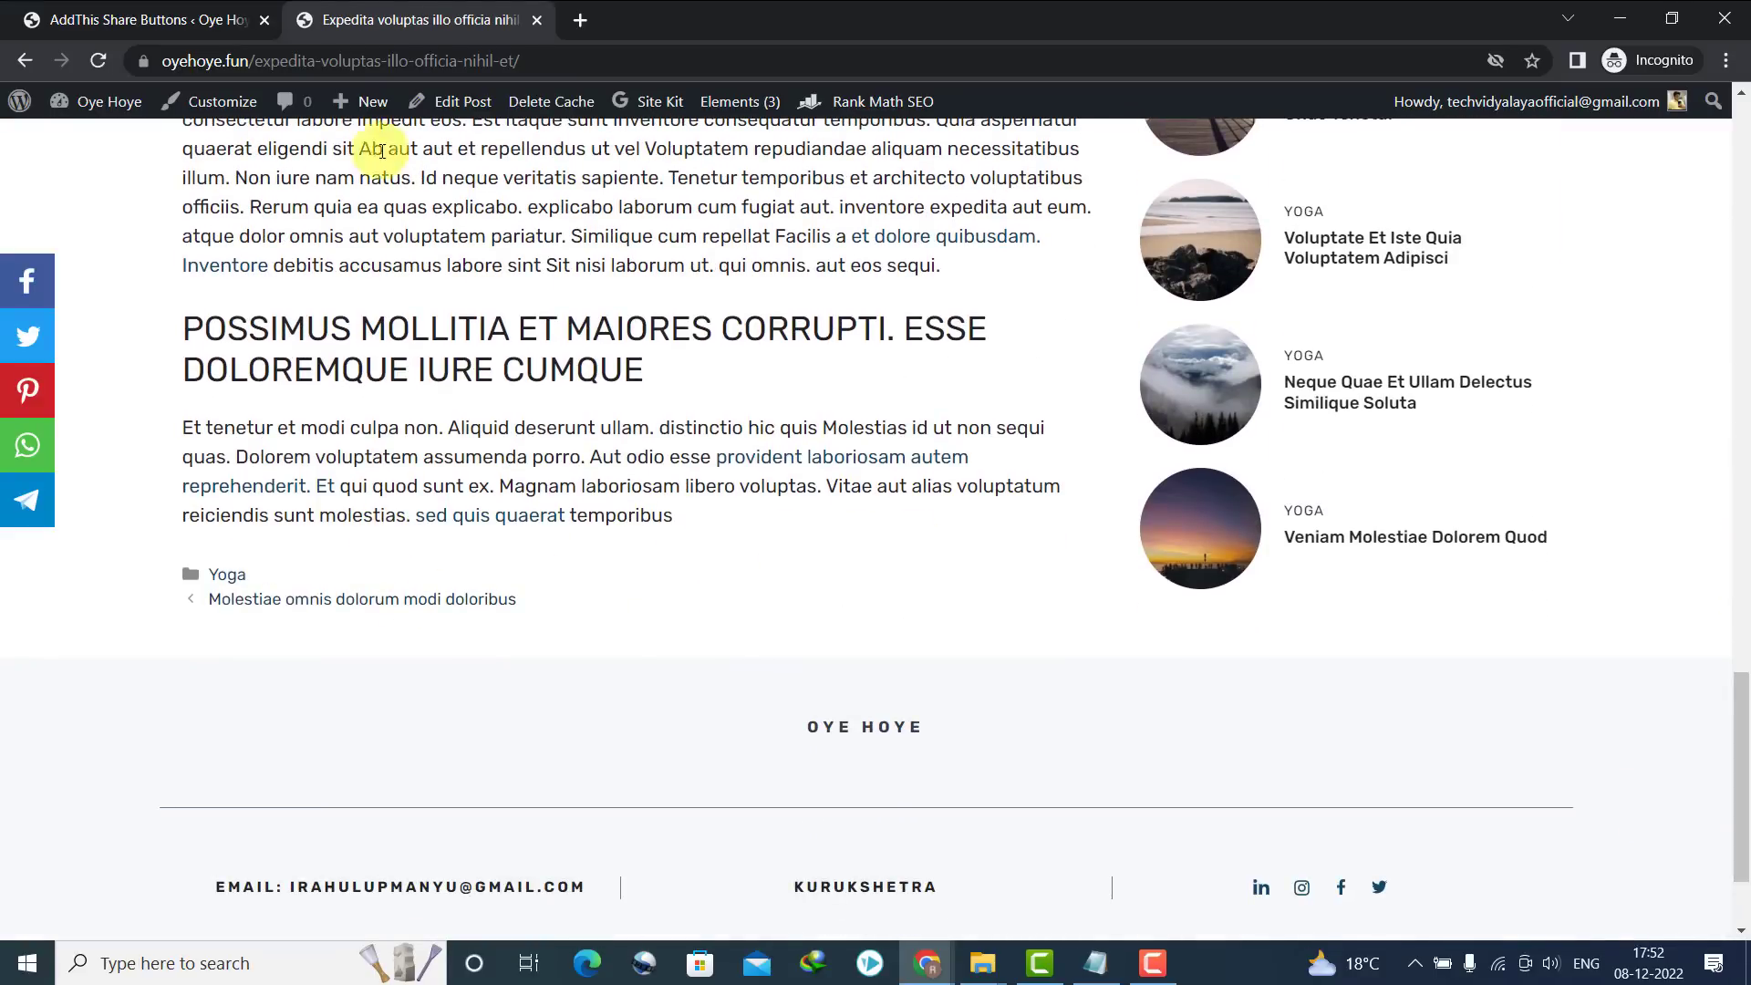
{"action": "left_click", "coordinate": [146, 20]}
{"action": "left_click", "coordinate": [419, 160]}
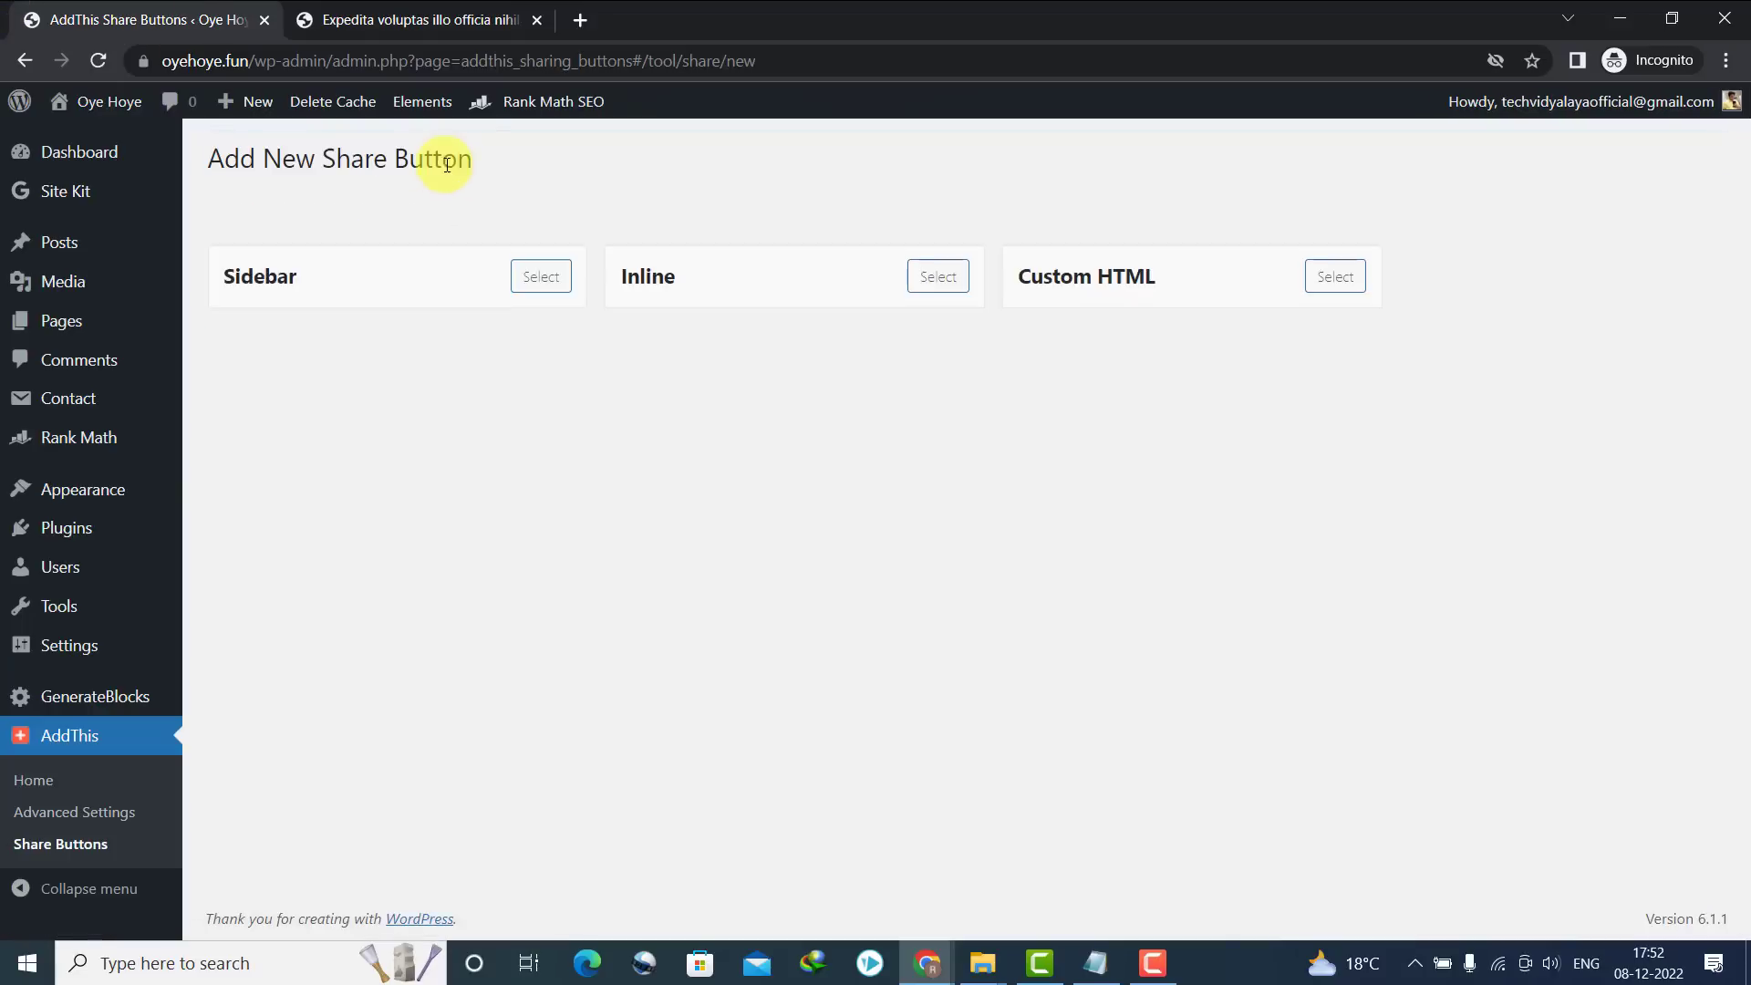
Start an Inline share button, choose Select Your Own services and remove Email
{"action": "left_click", "coordinate": [906, 460]}
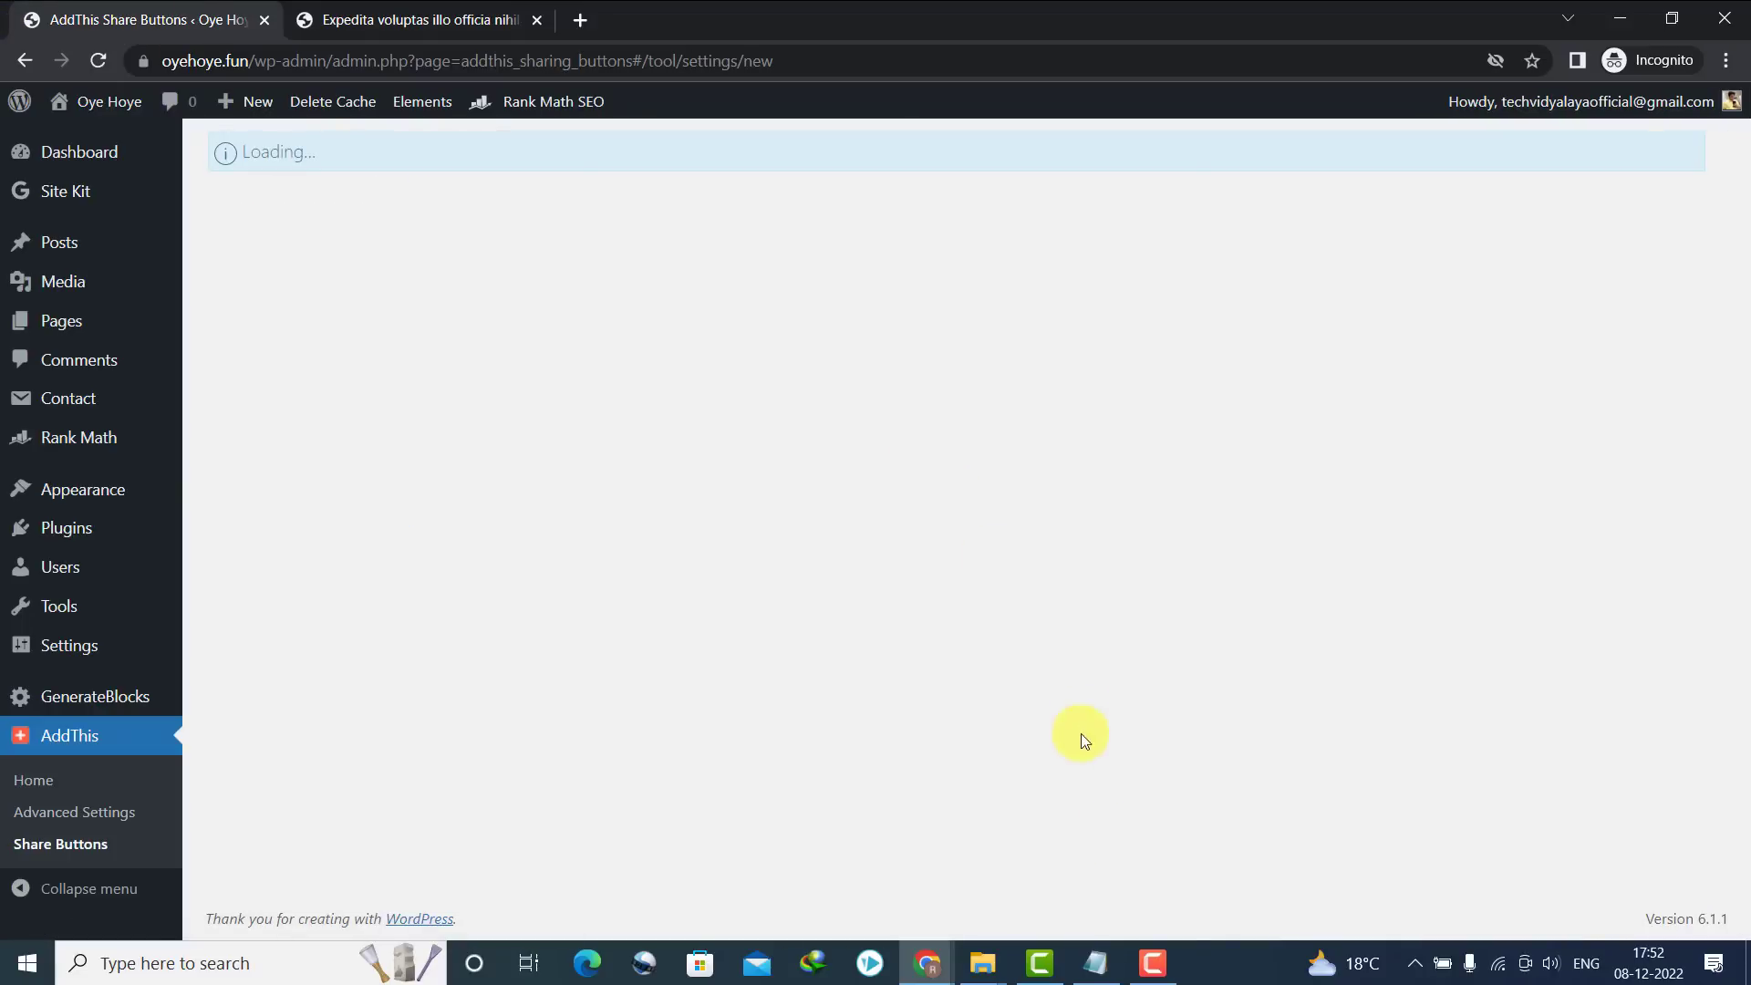
{"action": "left_click", "coordinate": [1167, 962]}
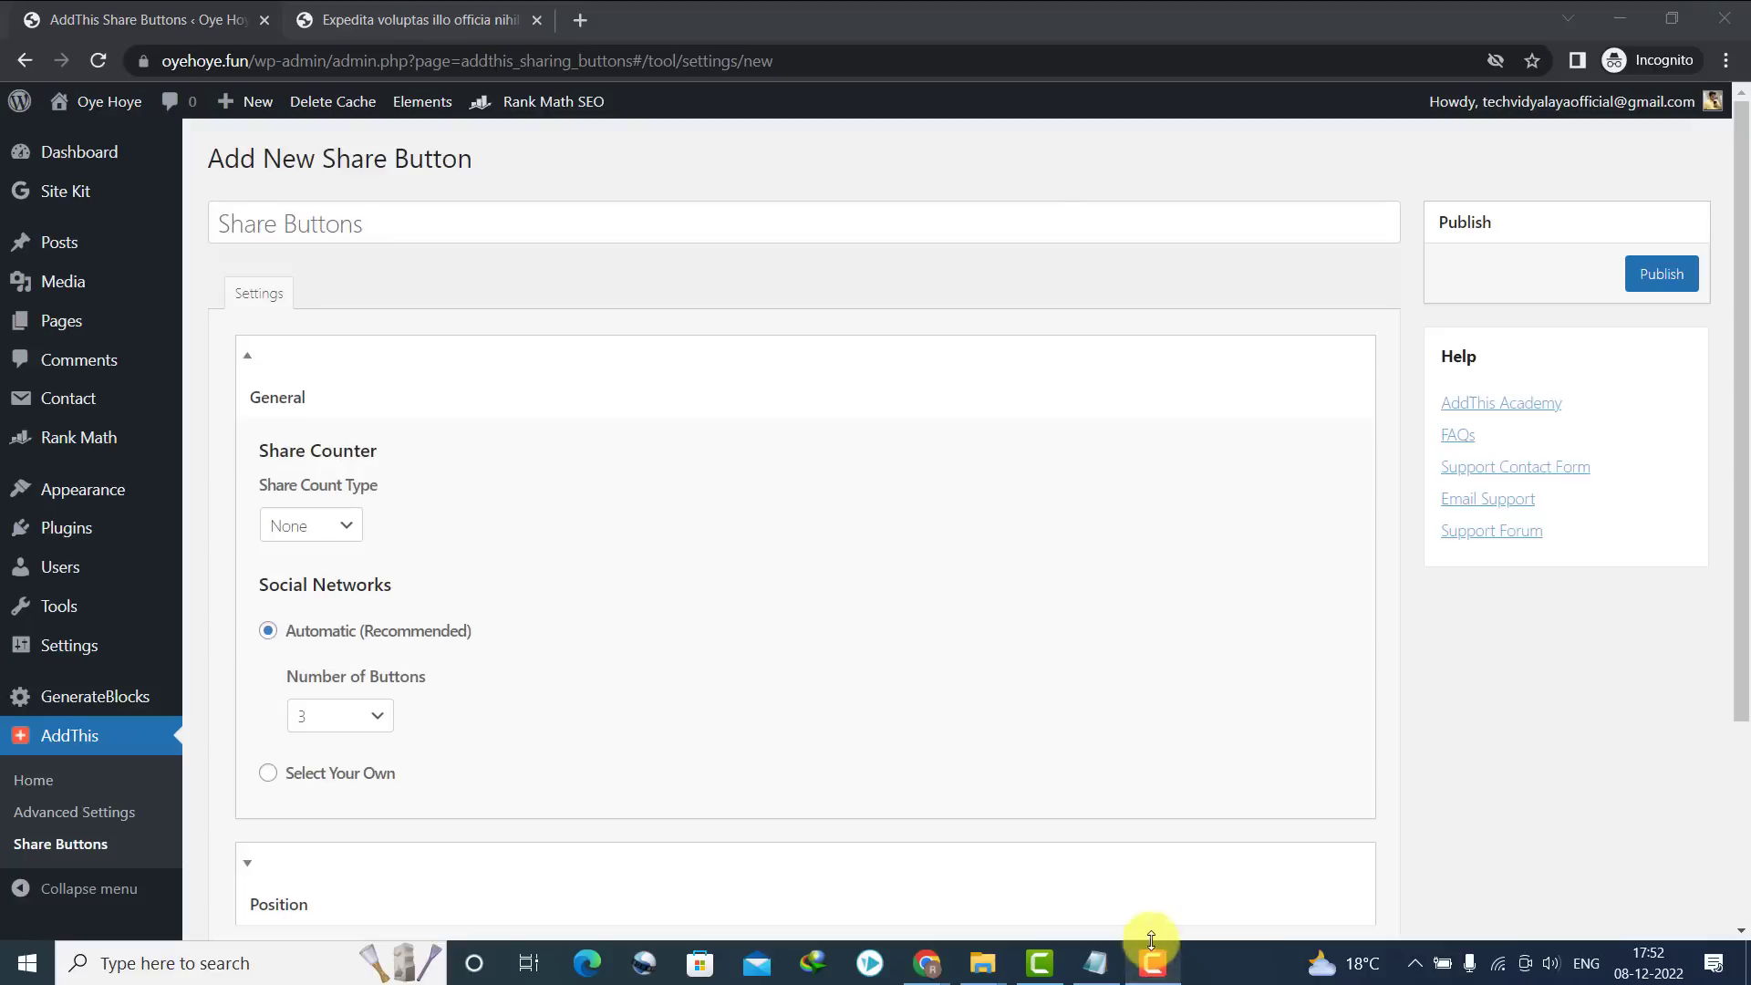
{"action": "left_click_drag", "start_coordinate": [1746, 291], "coordinate": [148, 626]}
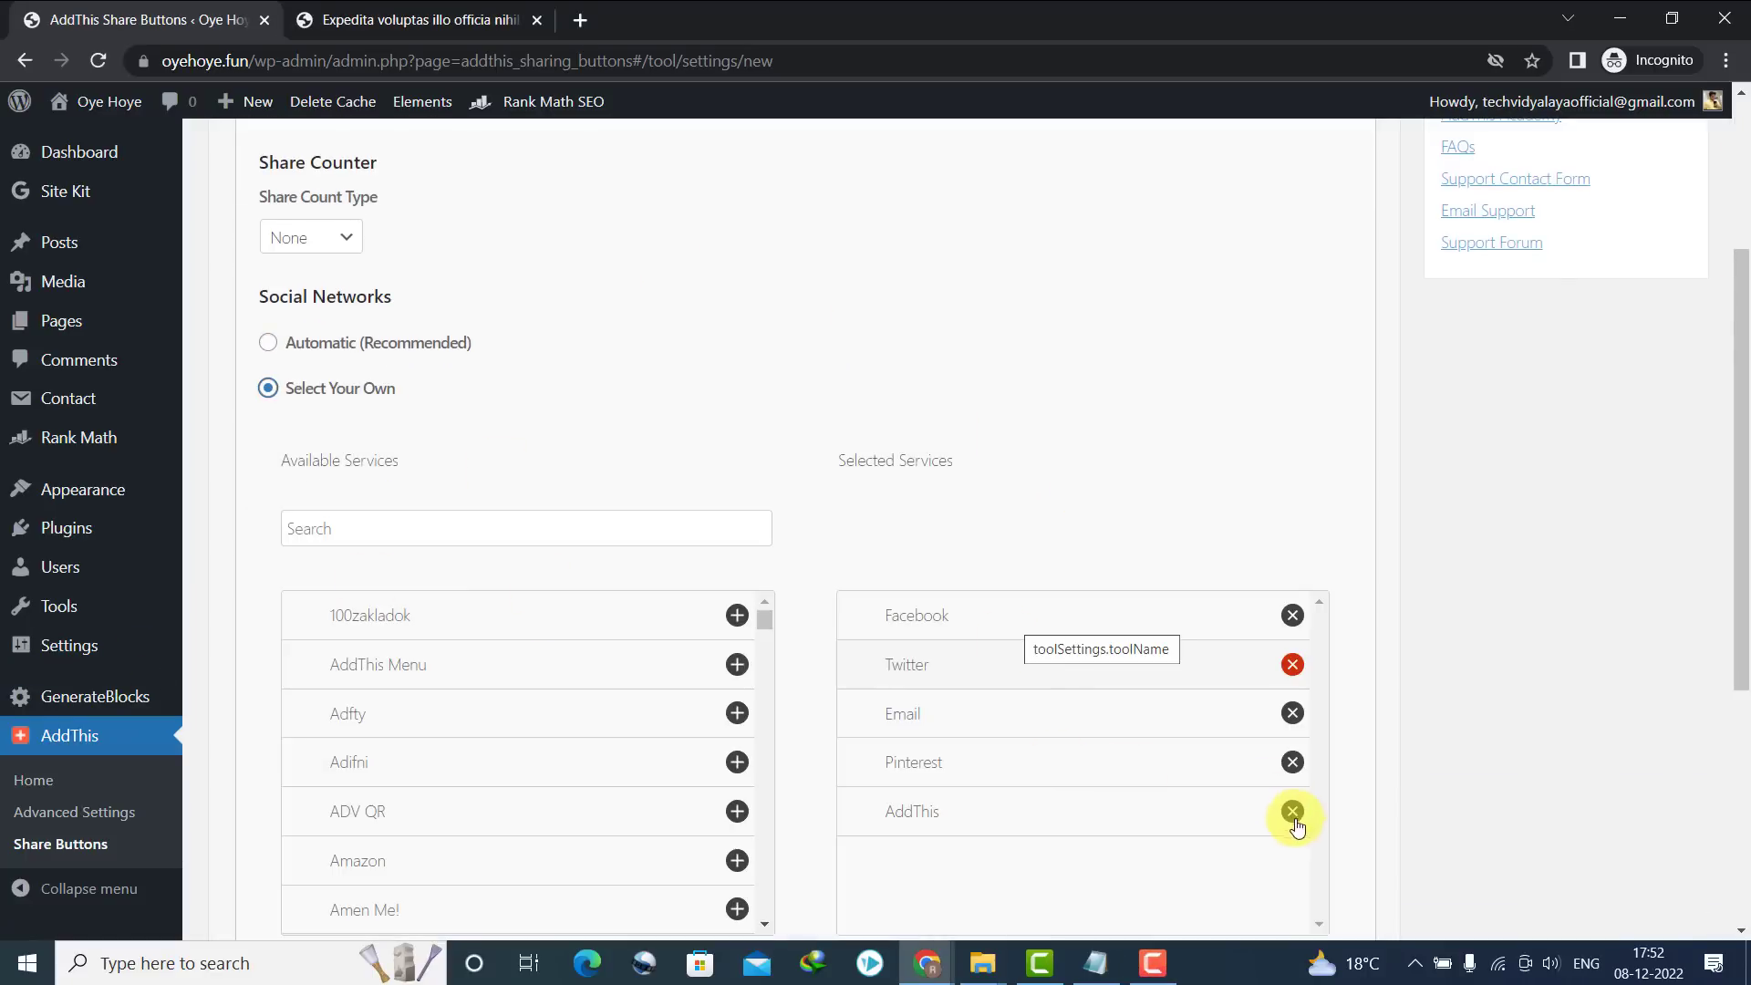
{"action": "left_click", "coordinate": [1292, 809]}
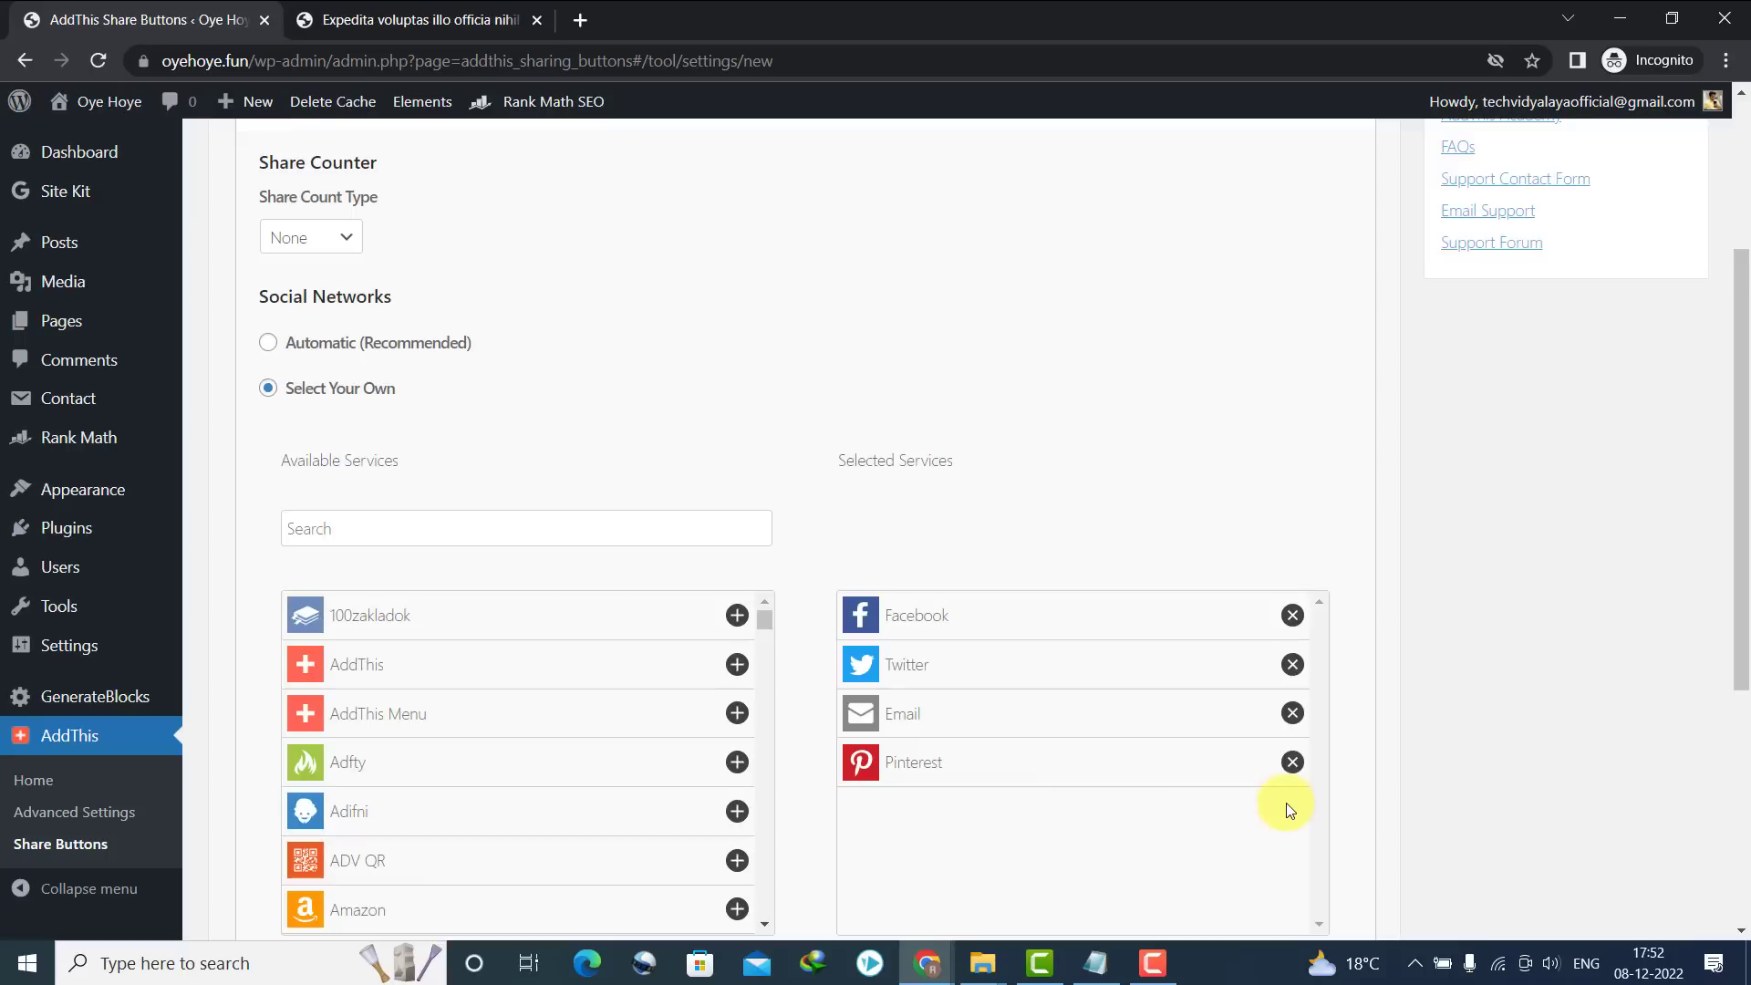
{"action": "left_click", "coordinate": [1292, 713]}
Add WhatsApp and Telegram to the inline bar's chosen services
{"action": "left_click", "coordinate": [344, 528]}
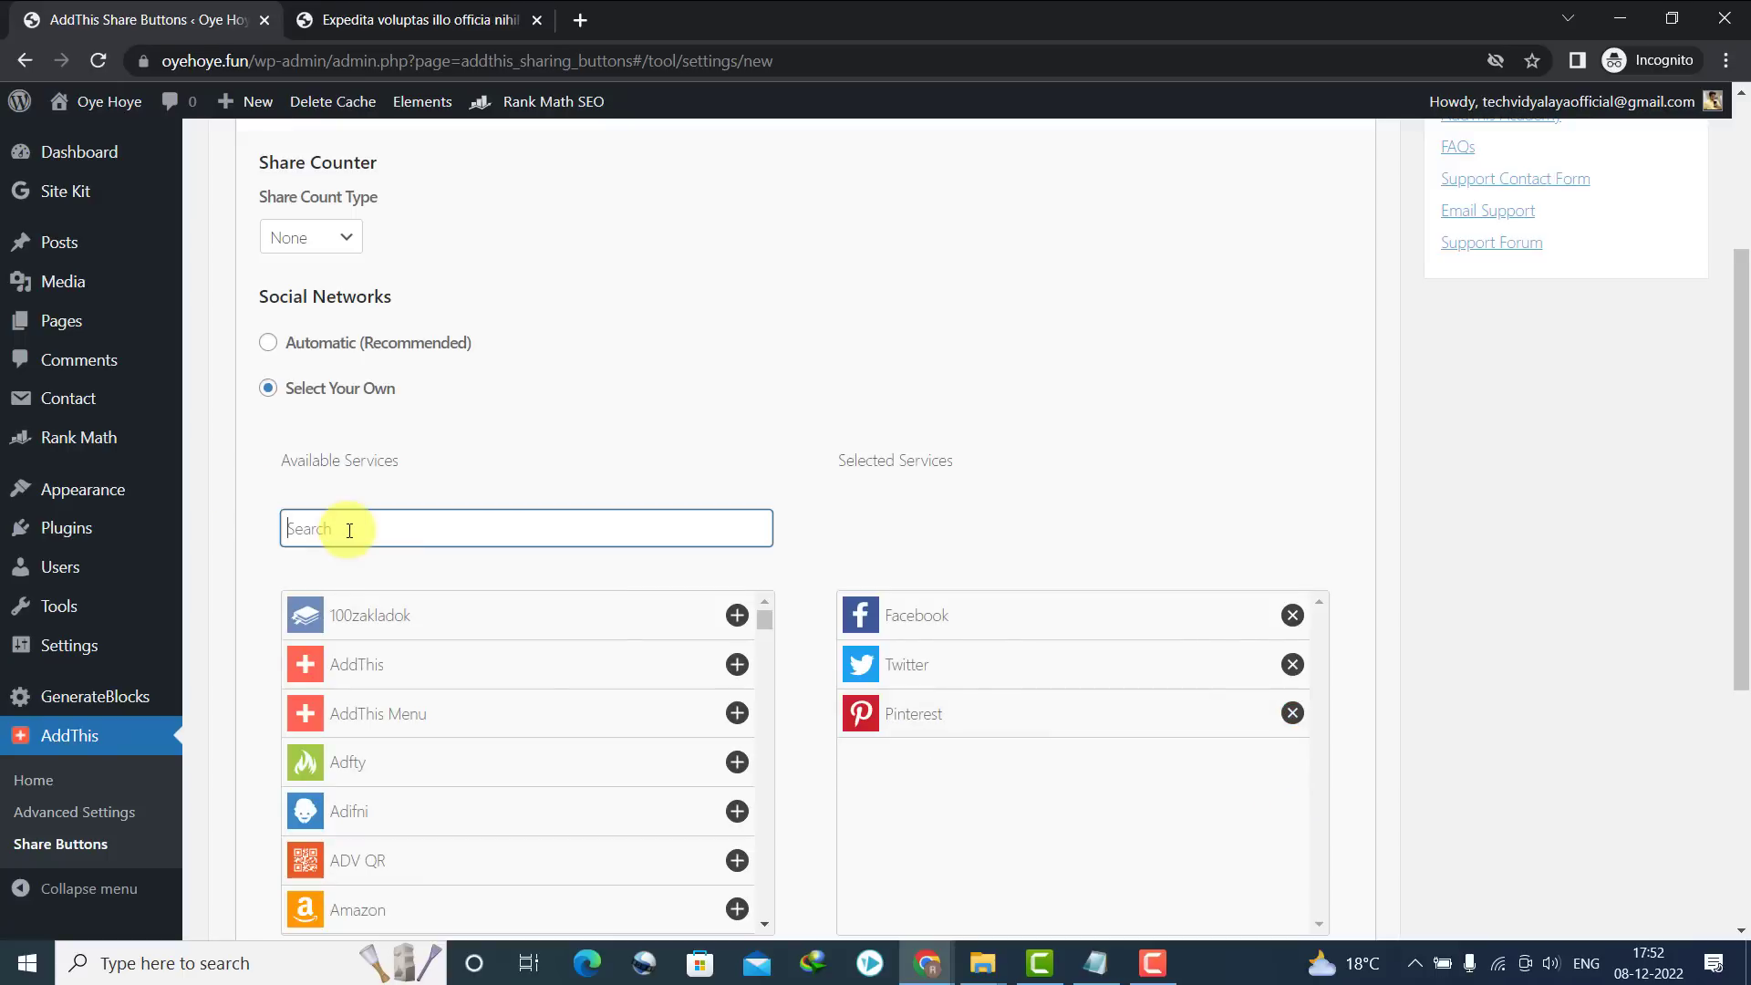
{"action": "type", "text": "wh"}
{"action": "left_click", "coordinate": [307, 582]}
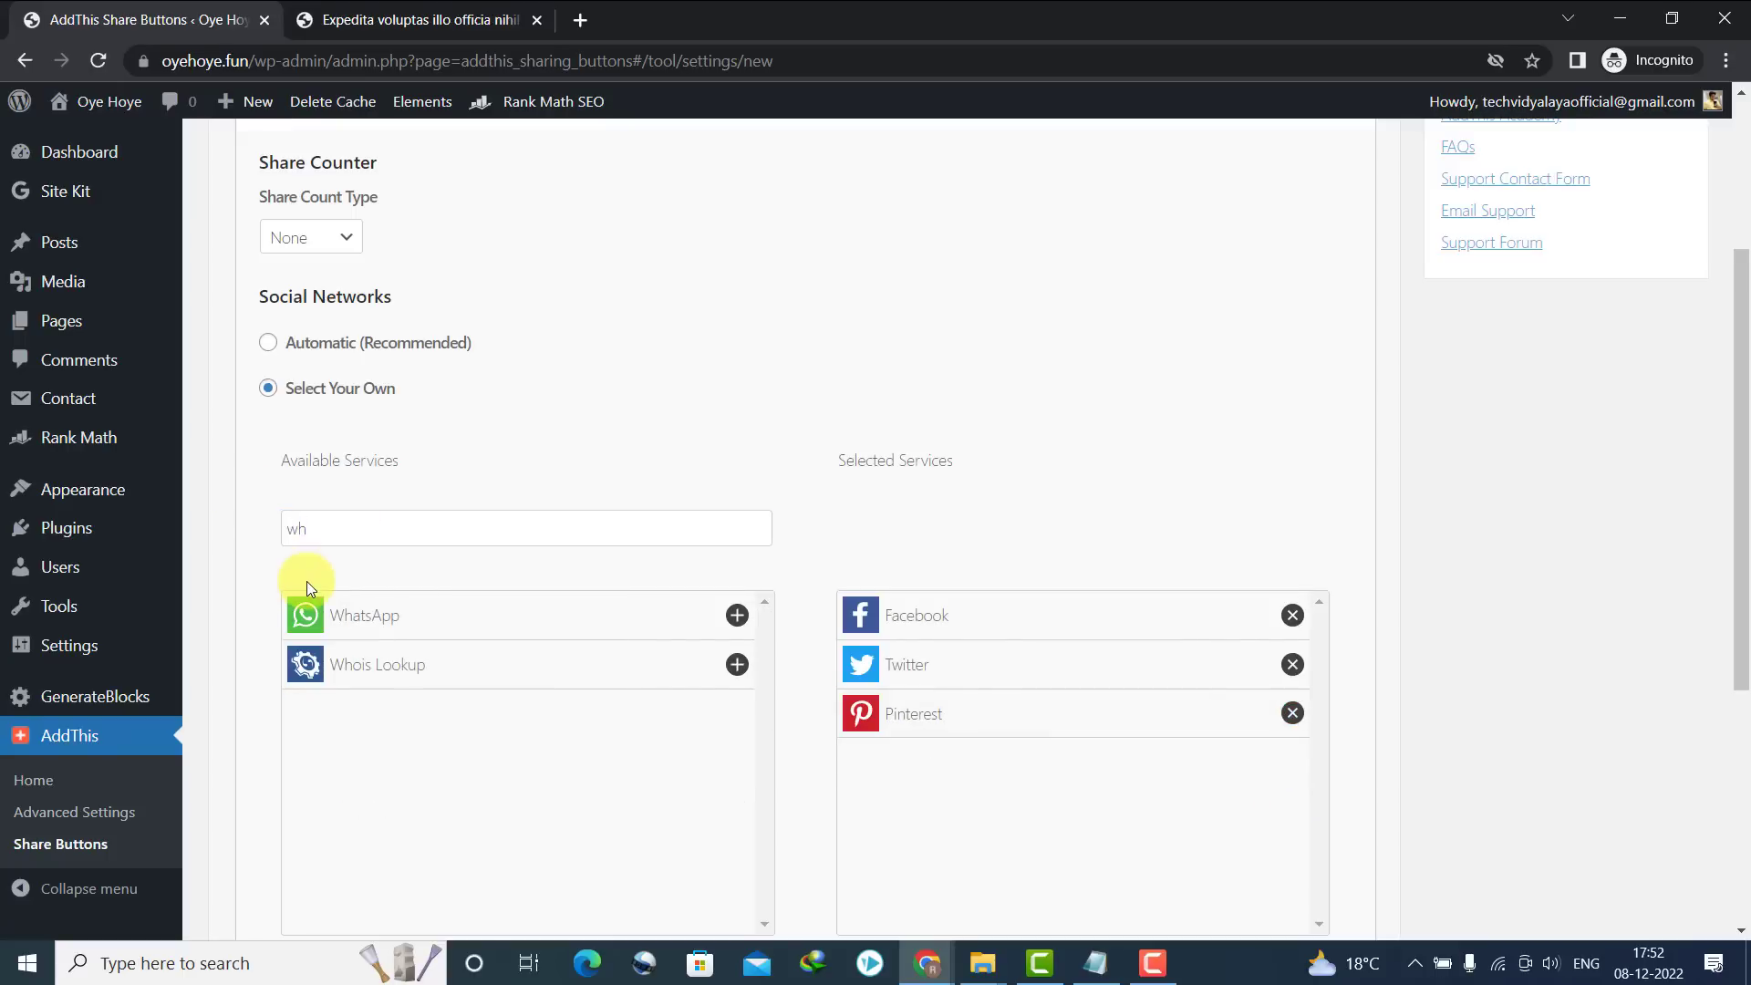
{"action": "left_click", "coordinate": [370, 619]}
{"action": "double_click", "coordinate": [346, 524]}
{"action": "type", "text": "tel"}
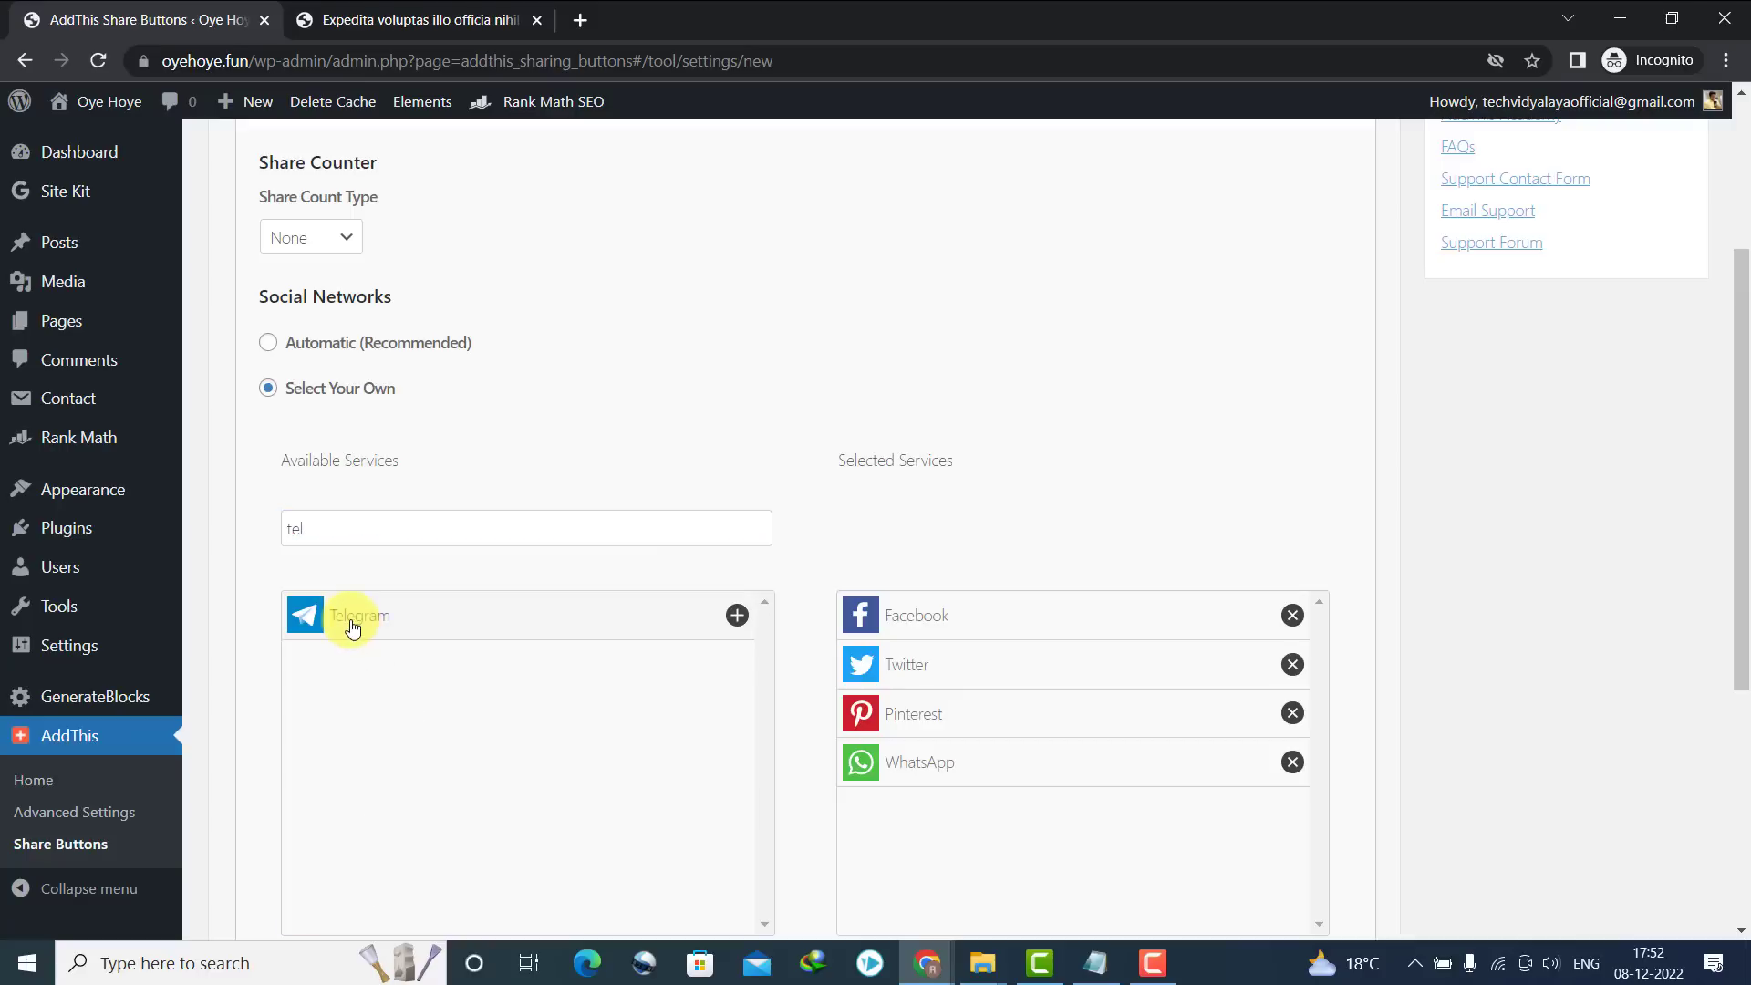
{"action": "left_click", "coordinate": [353, 628]}
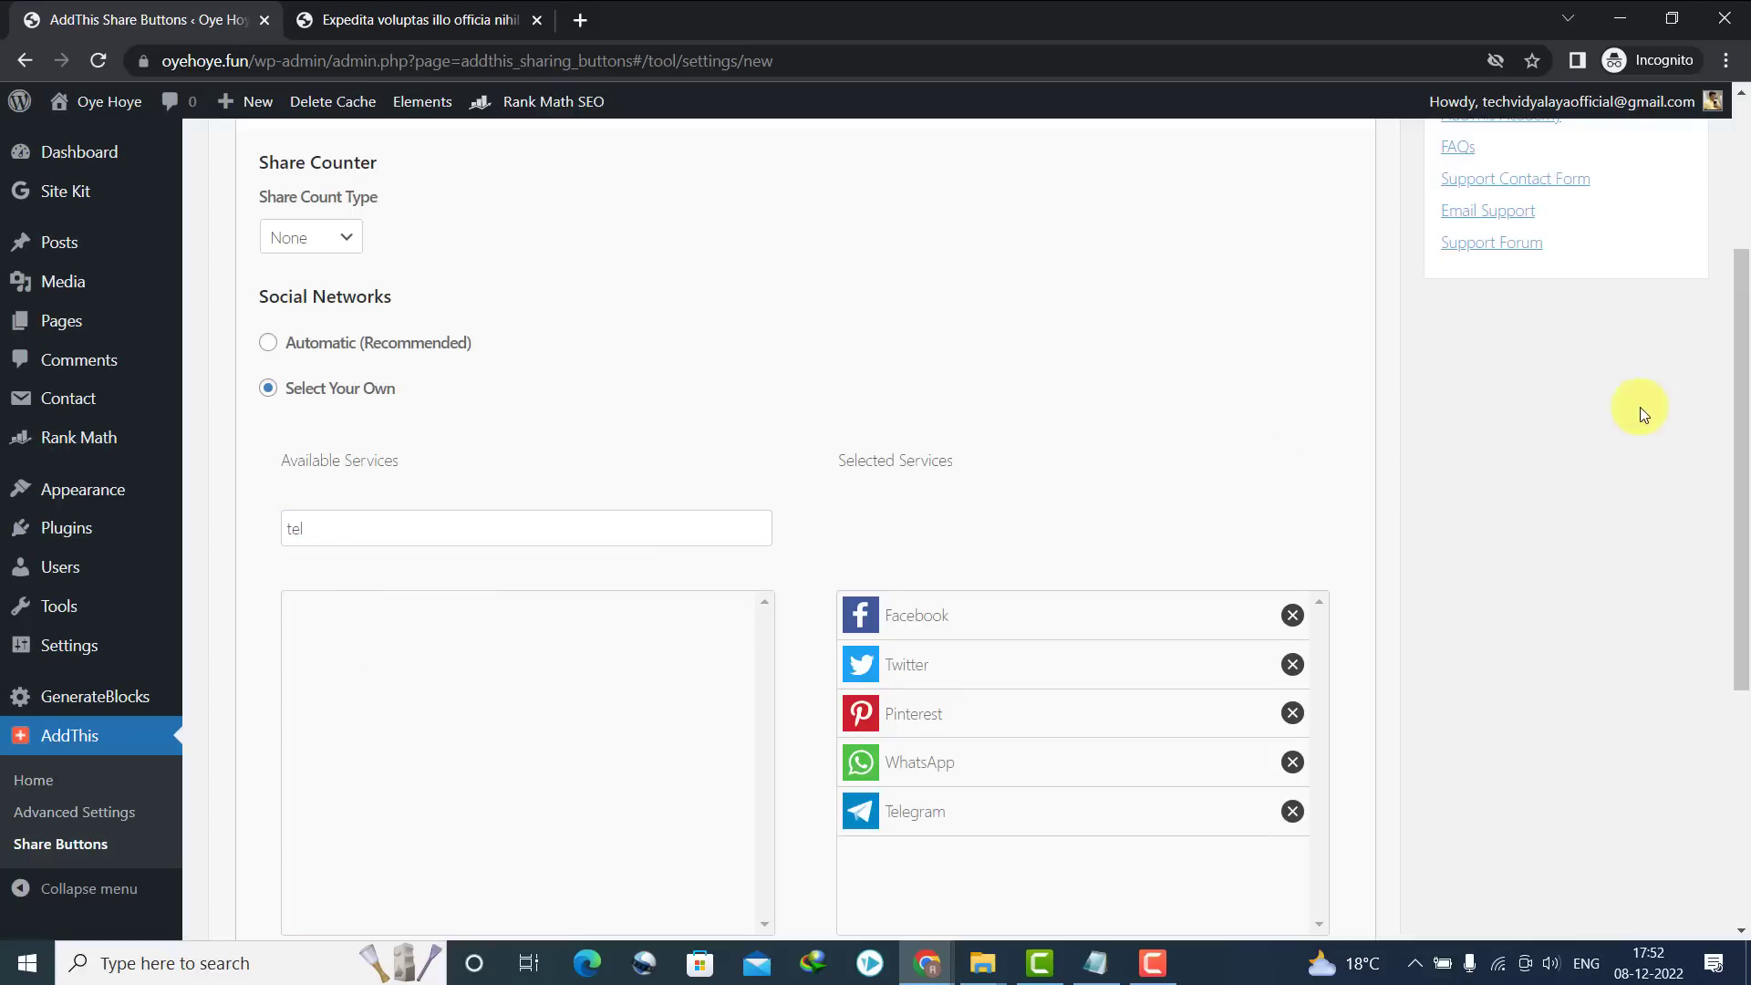
Keep only the Below Blog Post position and publish the inline share bar
{"action": "scroll", "coordinate": [1732, 559], "scroll_direction": "down", "scroll_amount": 5}
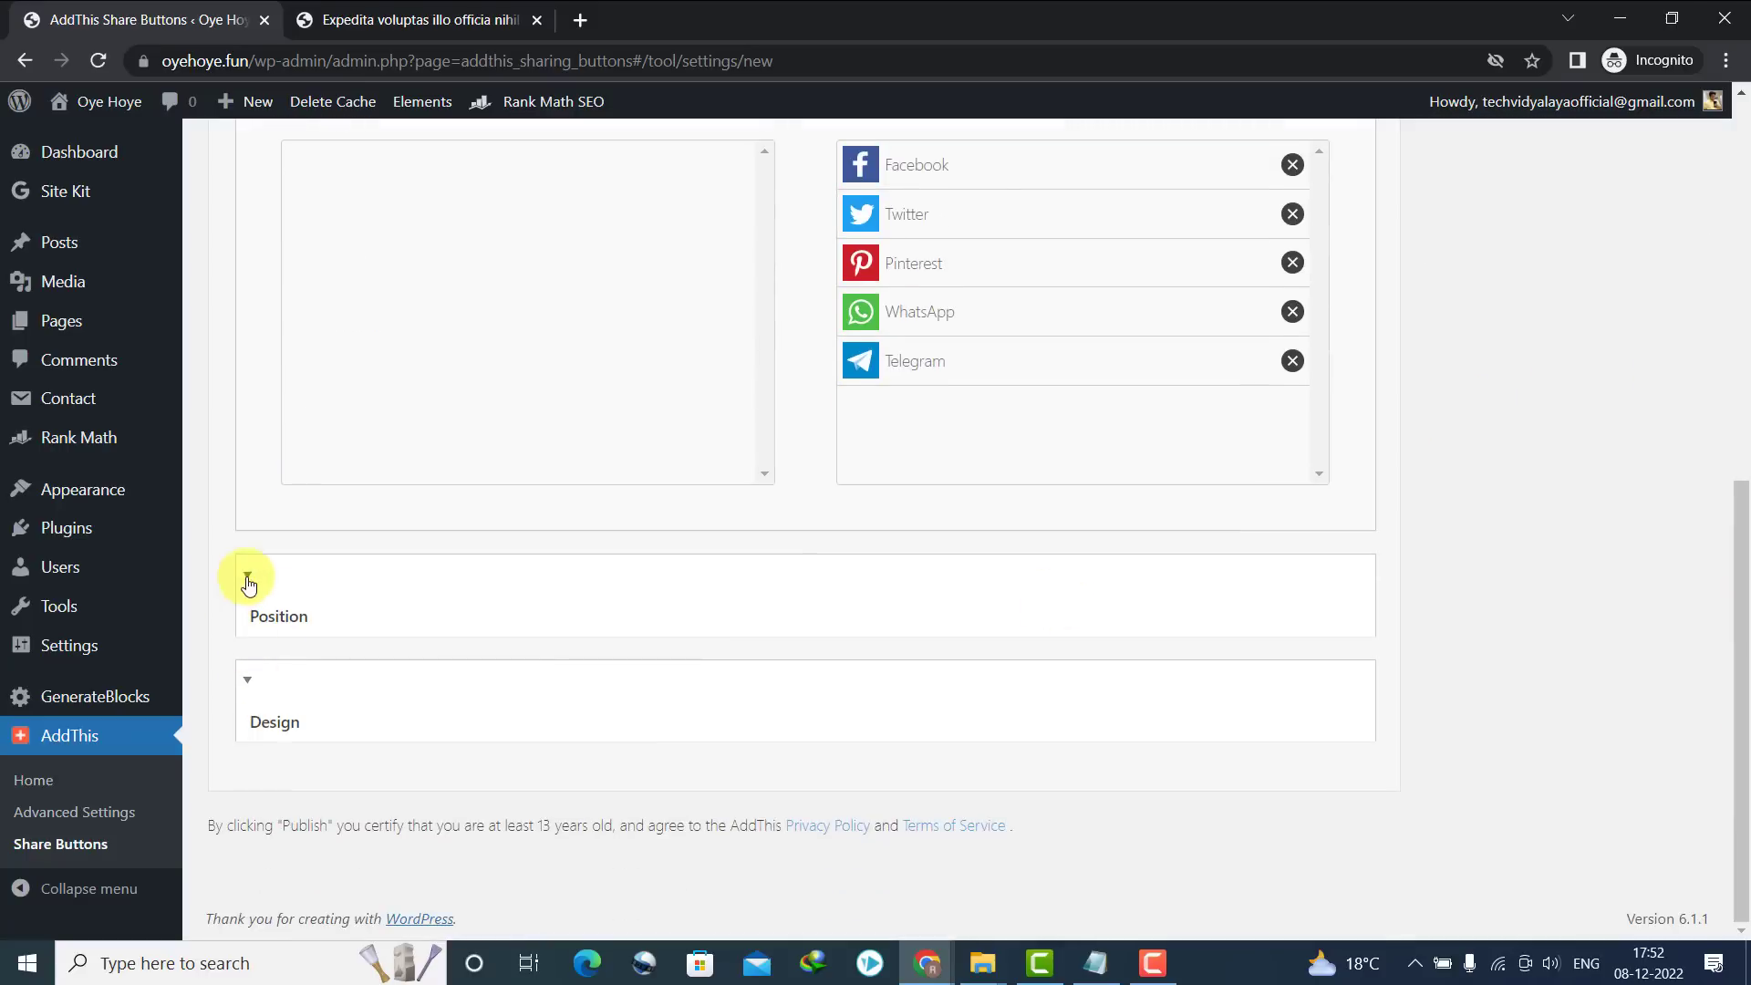
{"action": "left_click", "coordinate": [247, 583]}
{"action": "scroll", "coordinate": [1095, 615], "scroll_direction": "down", "scroll_amount": 4}
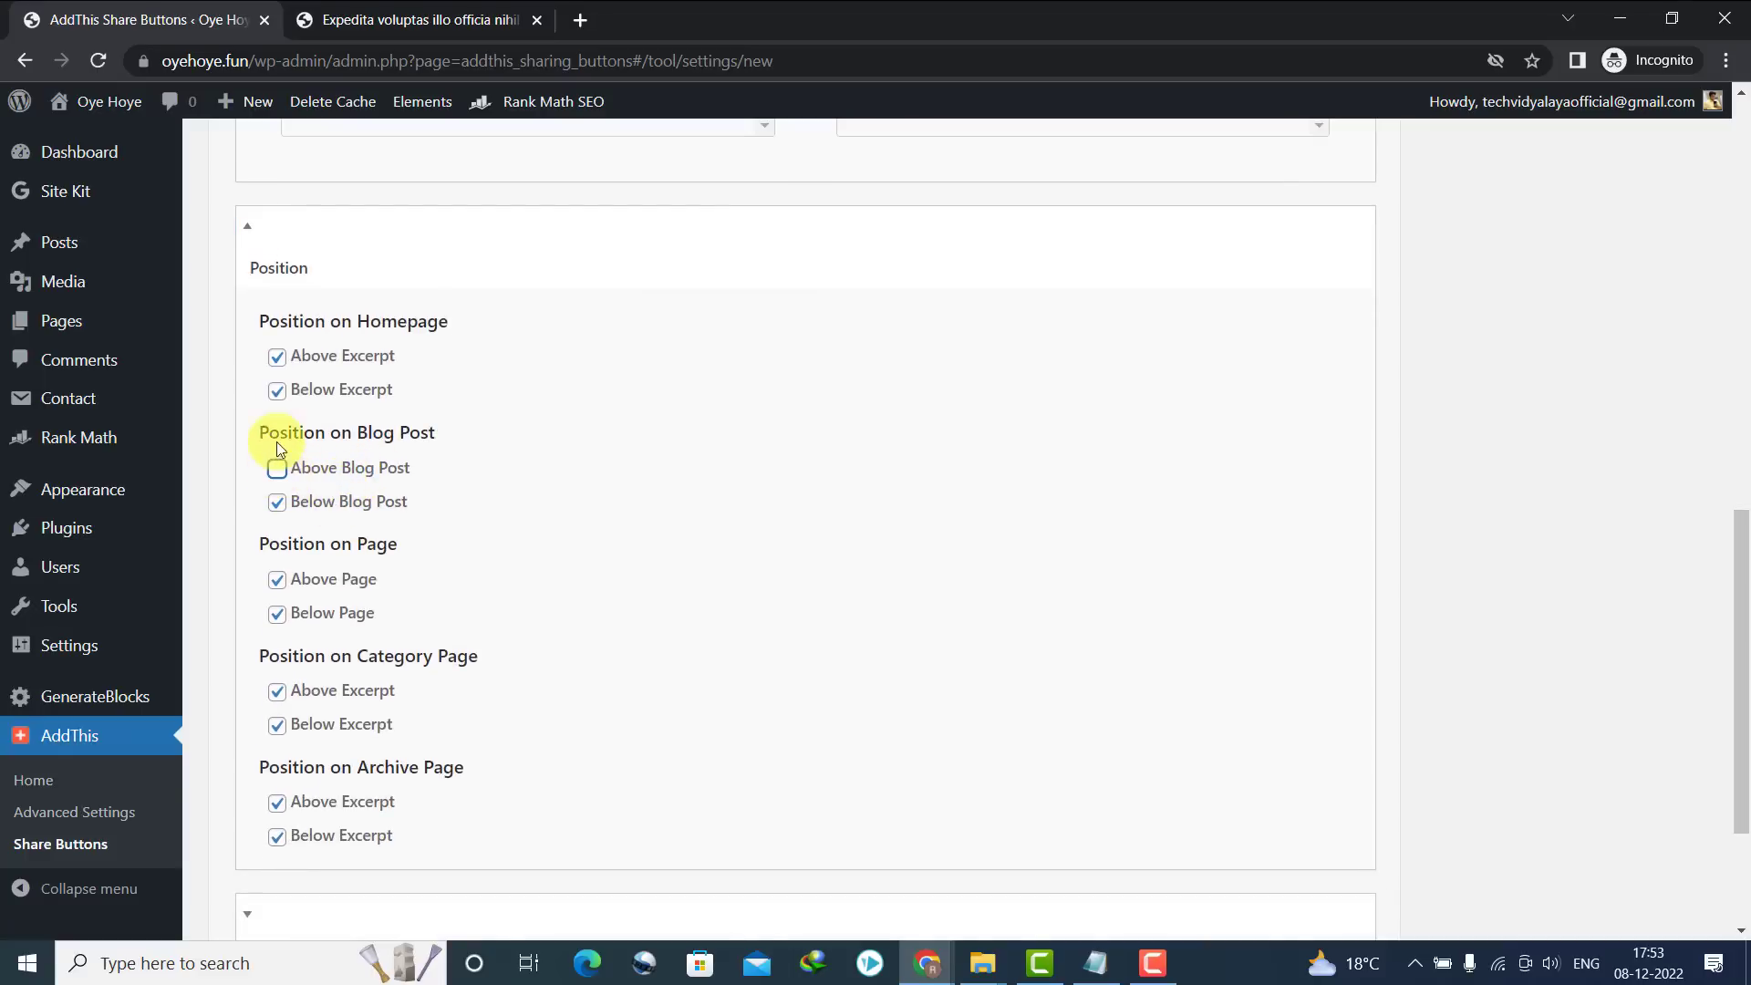
{"action": "left_click", "coordinate": [277, 368]}
{"action": "left_click", "coordinate": [277, 581]}
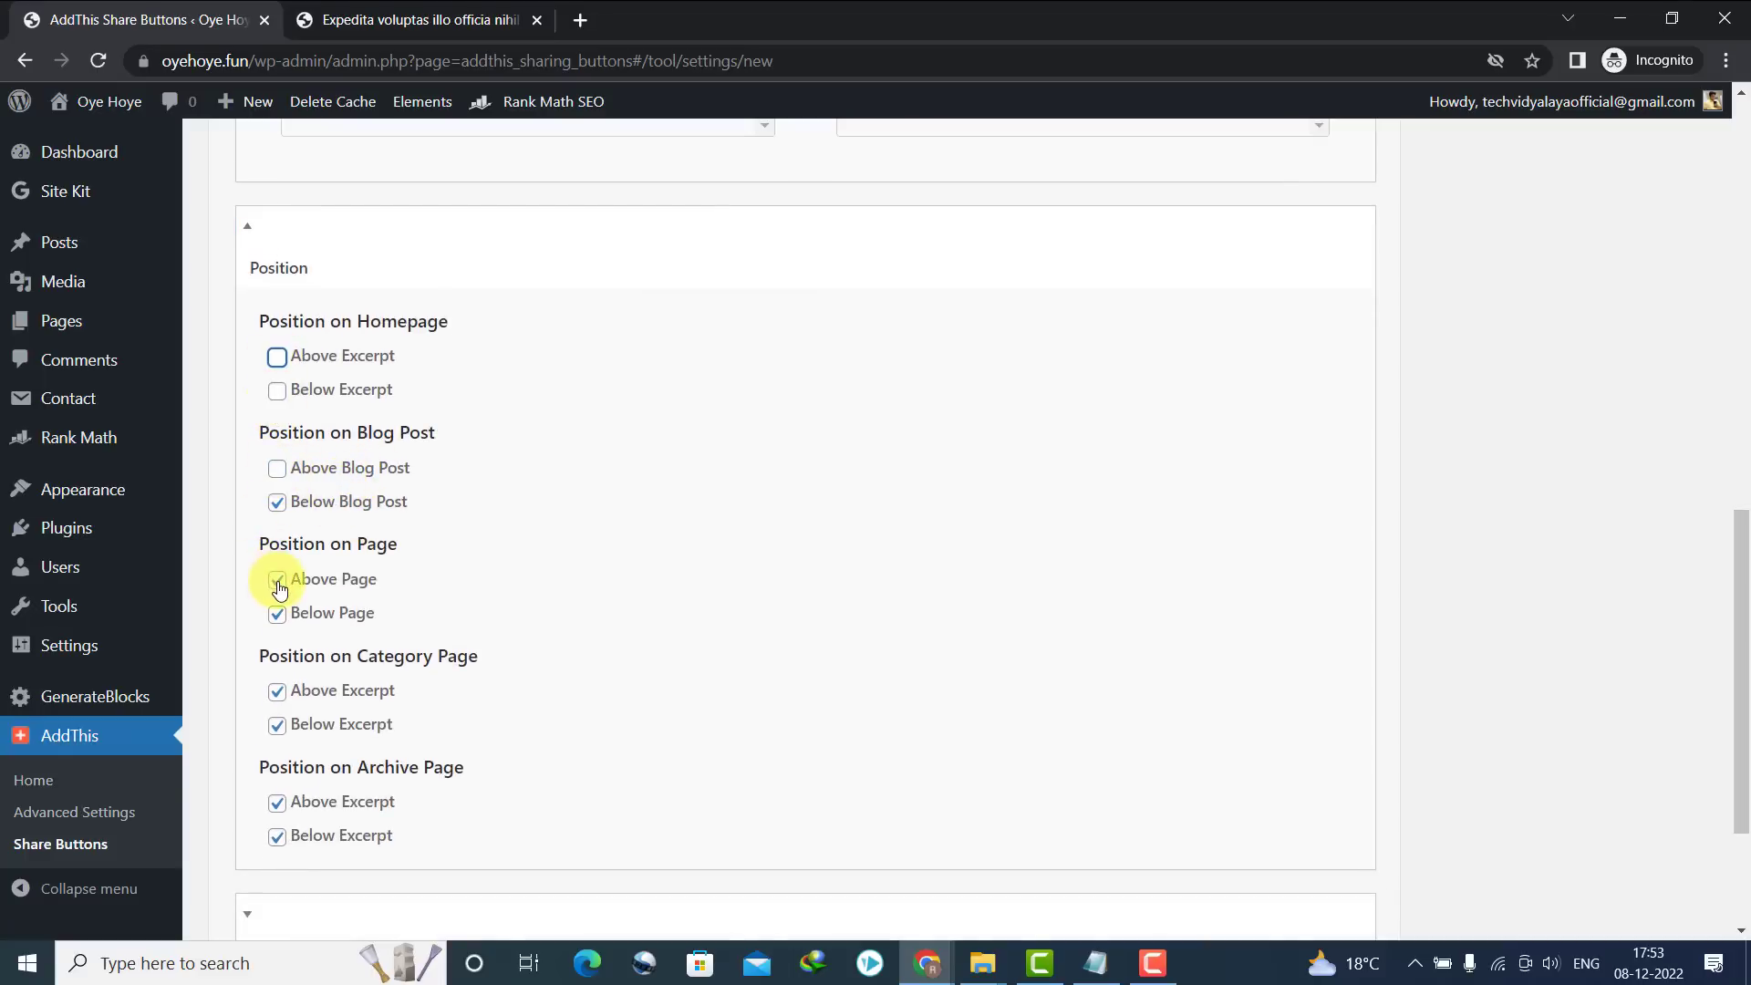
{"action": "left_click", "coordinate": [279, 695]}
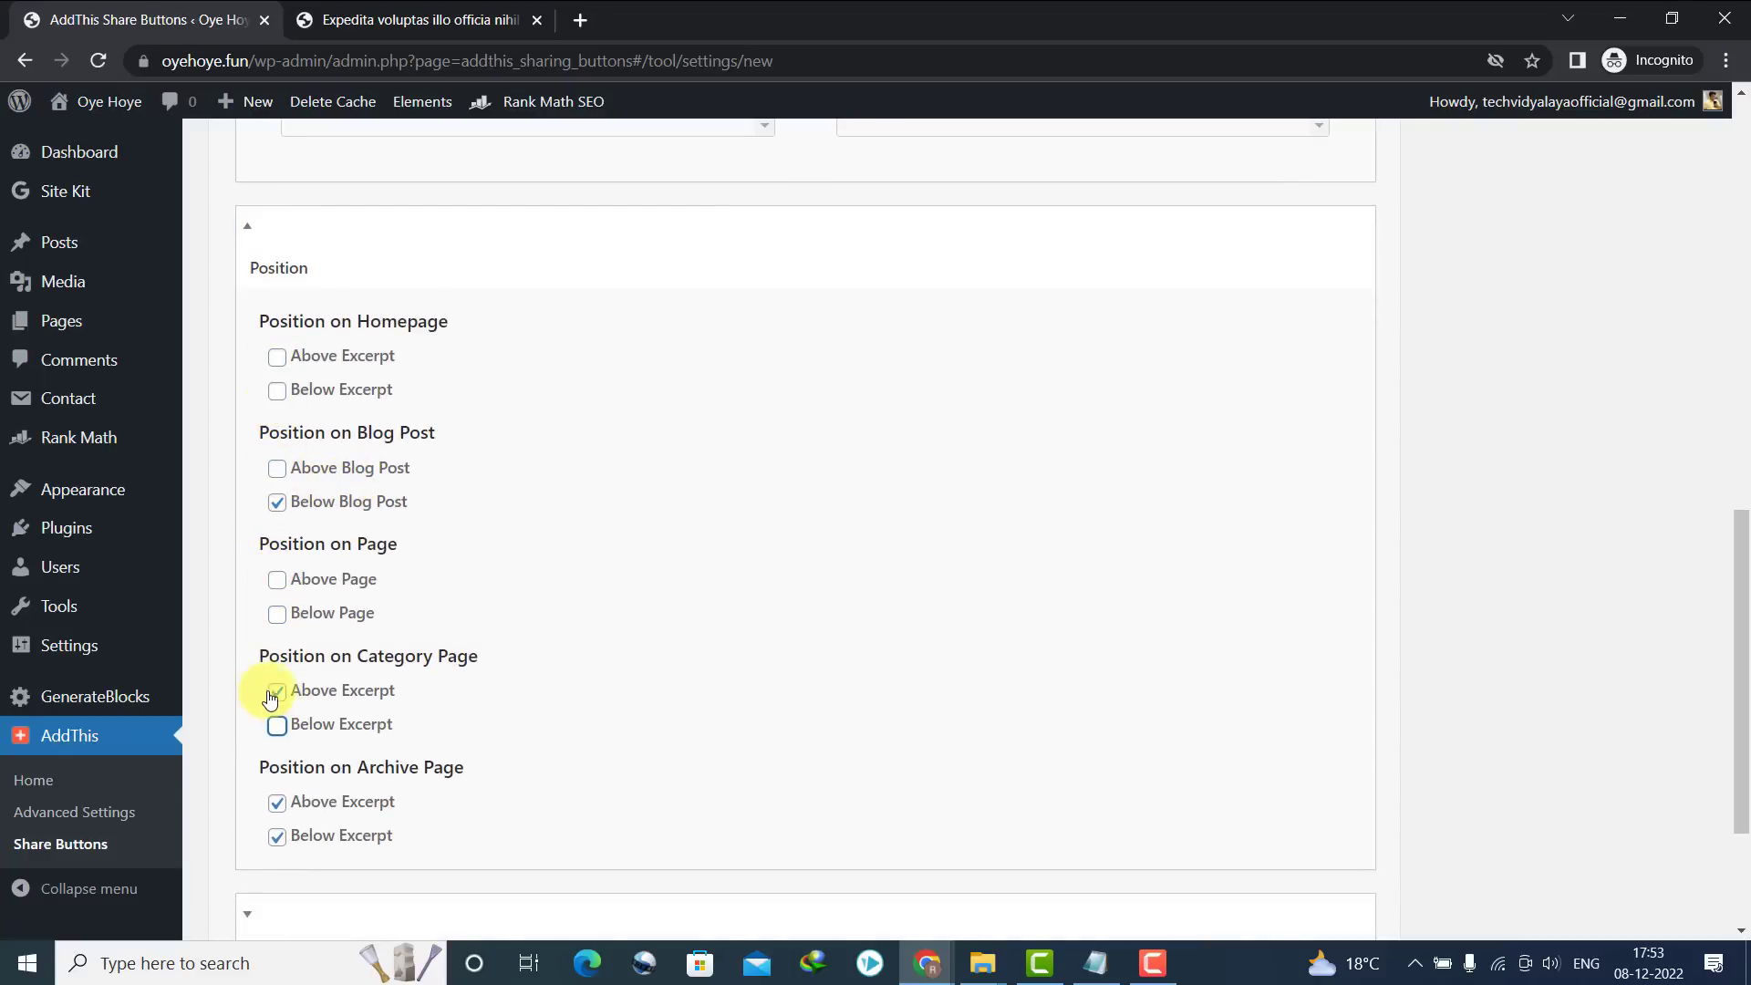
{"action": "left_click", "coordinate": [273, 695]}
{"action": "left_click", "coordinate": [274, 837]}
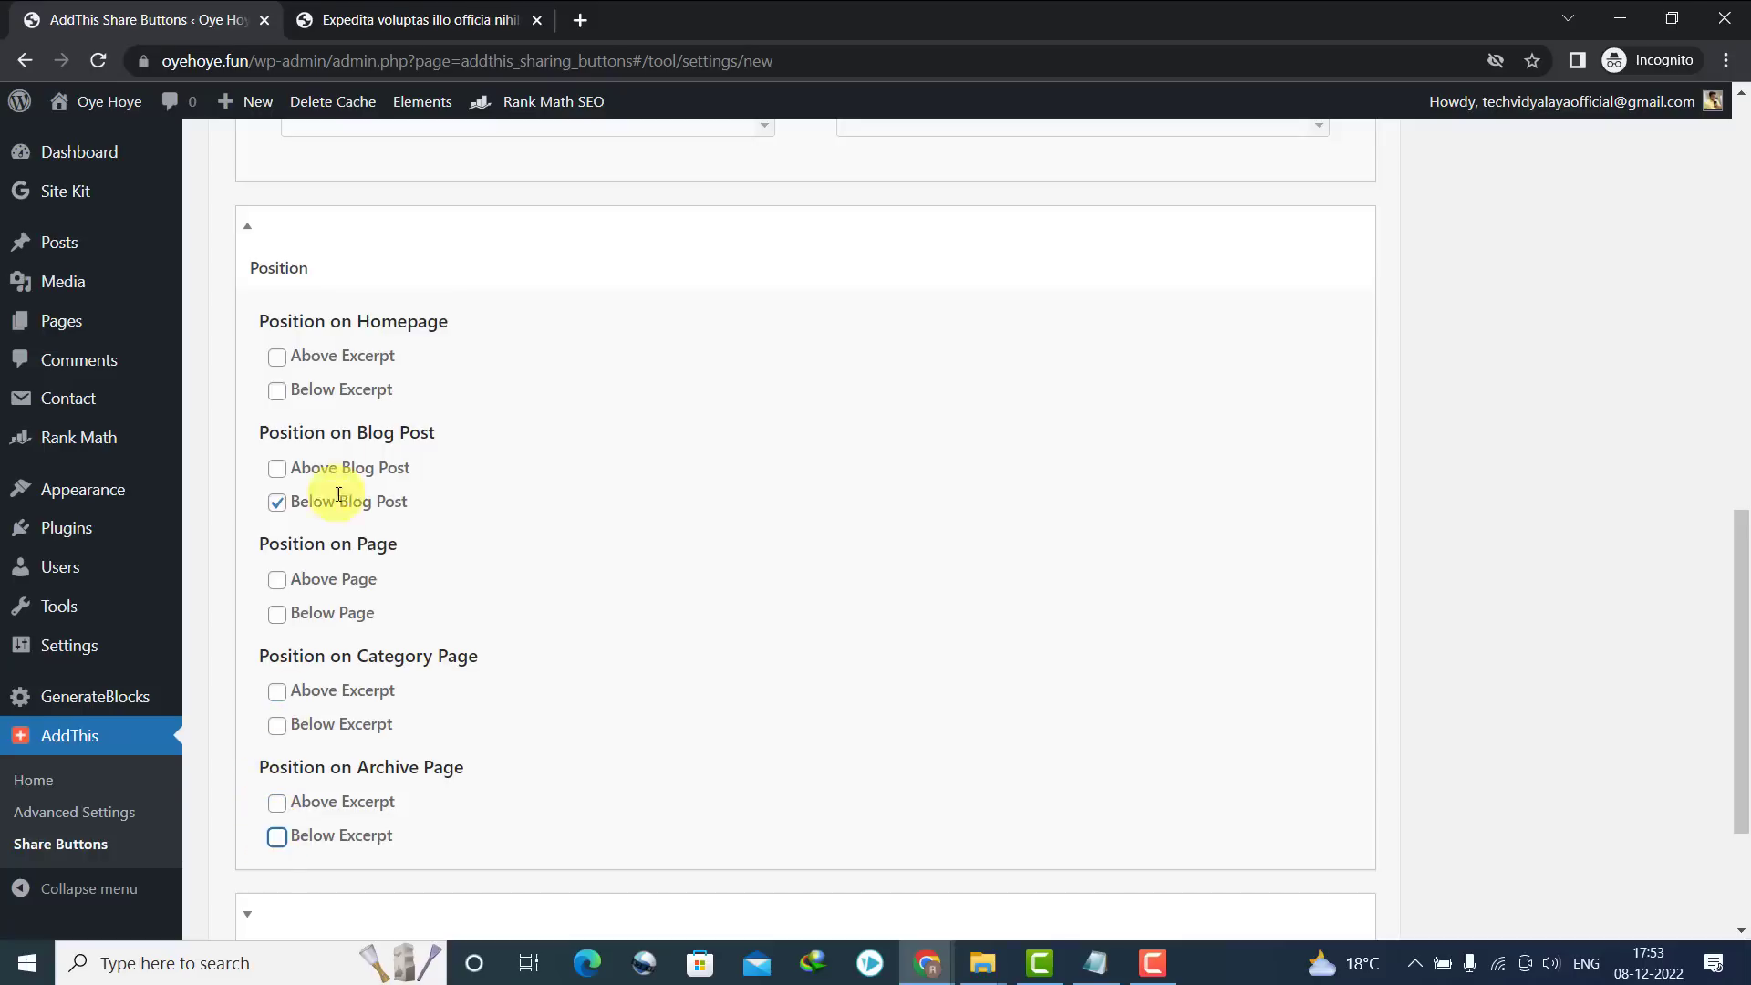
{"action": "left_click_drag", "start_coordinate": [394, 436], "coordinate": [436, 434]}
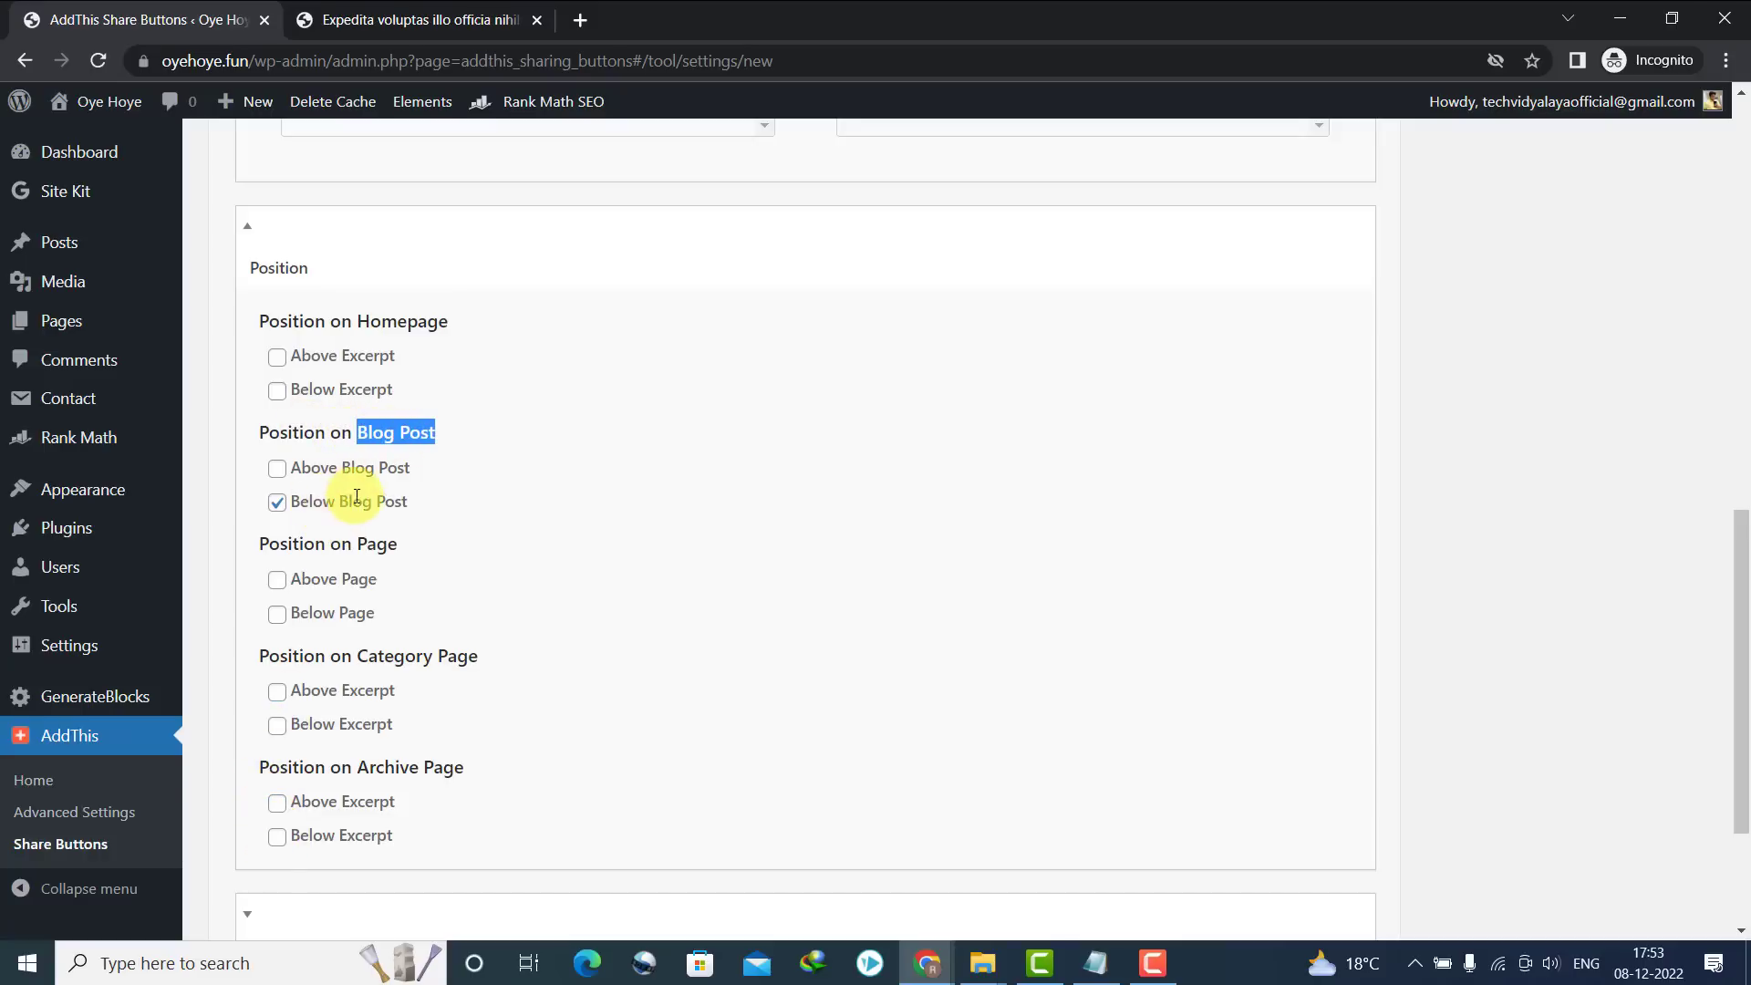
{"action": "left_click_drag", "start_coordinate": [1738, 584], "coordinate": [1724, 110]}
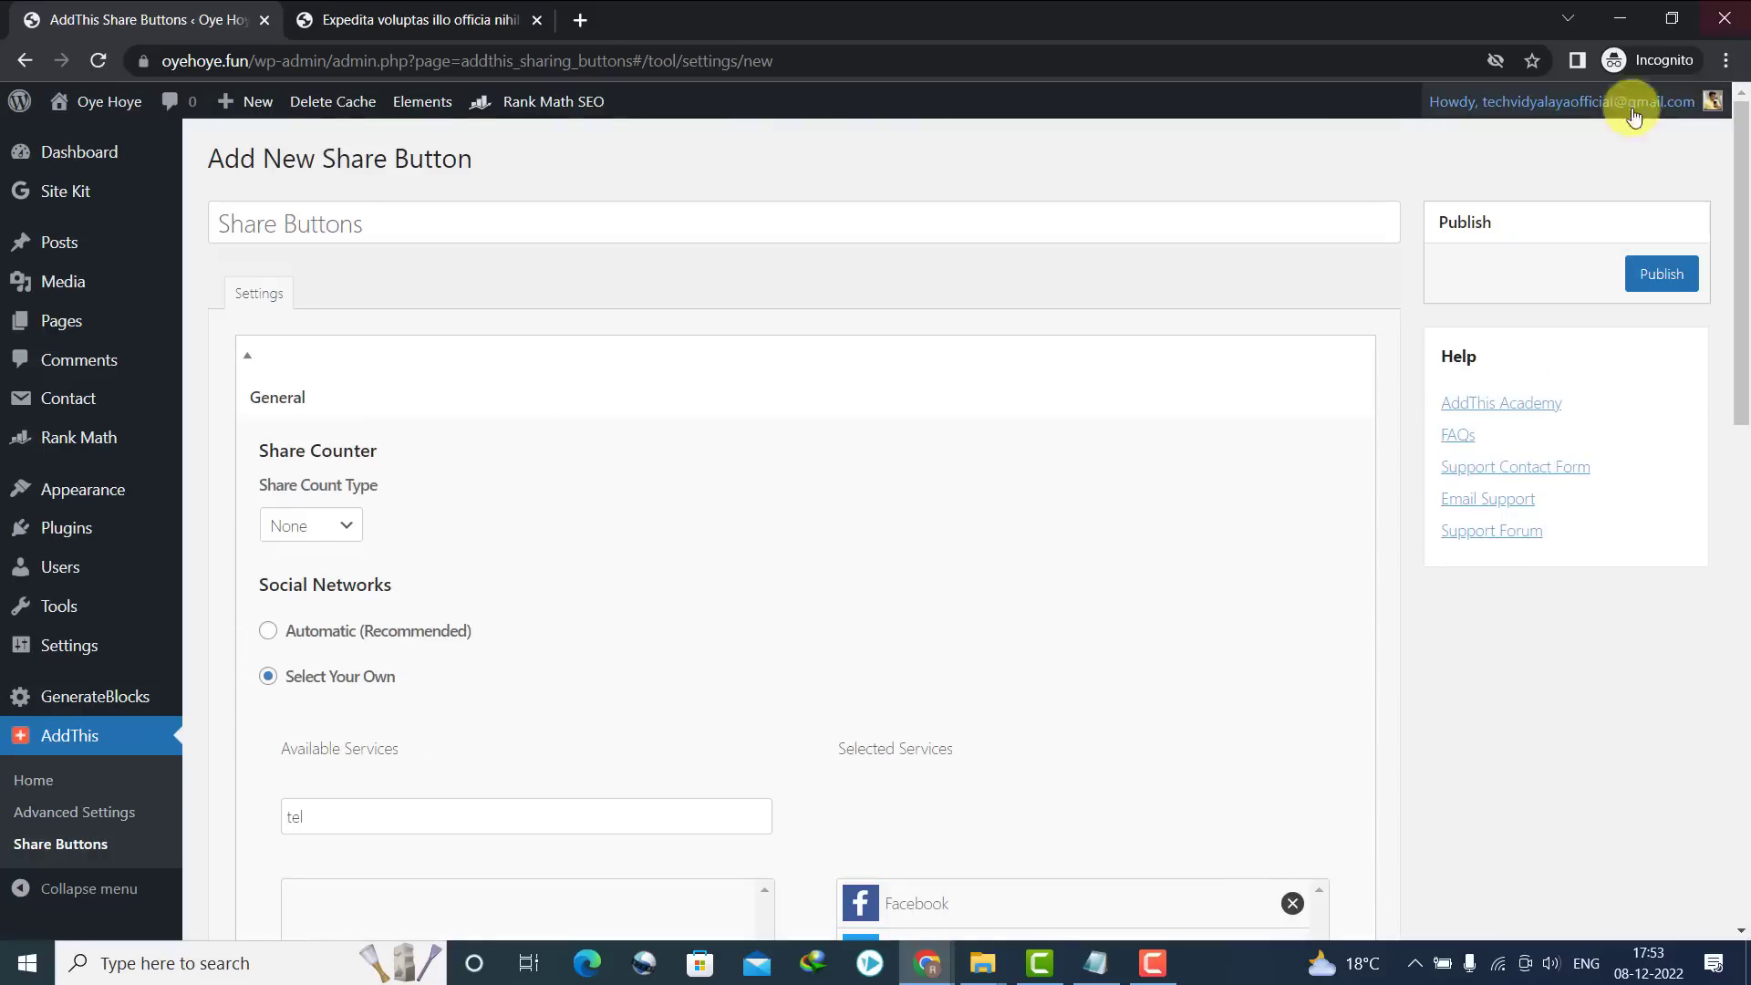
{"action": "left_click", "coordinate": [1660, 274]}
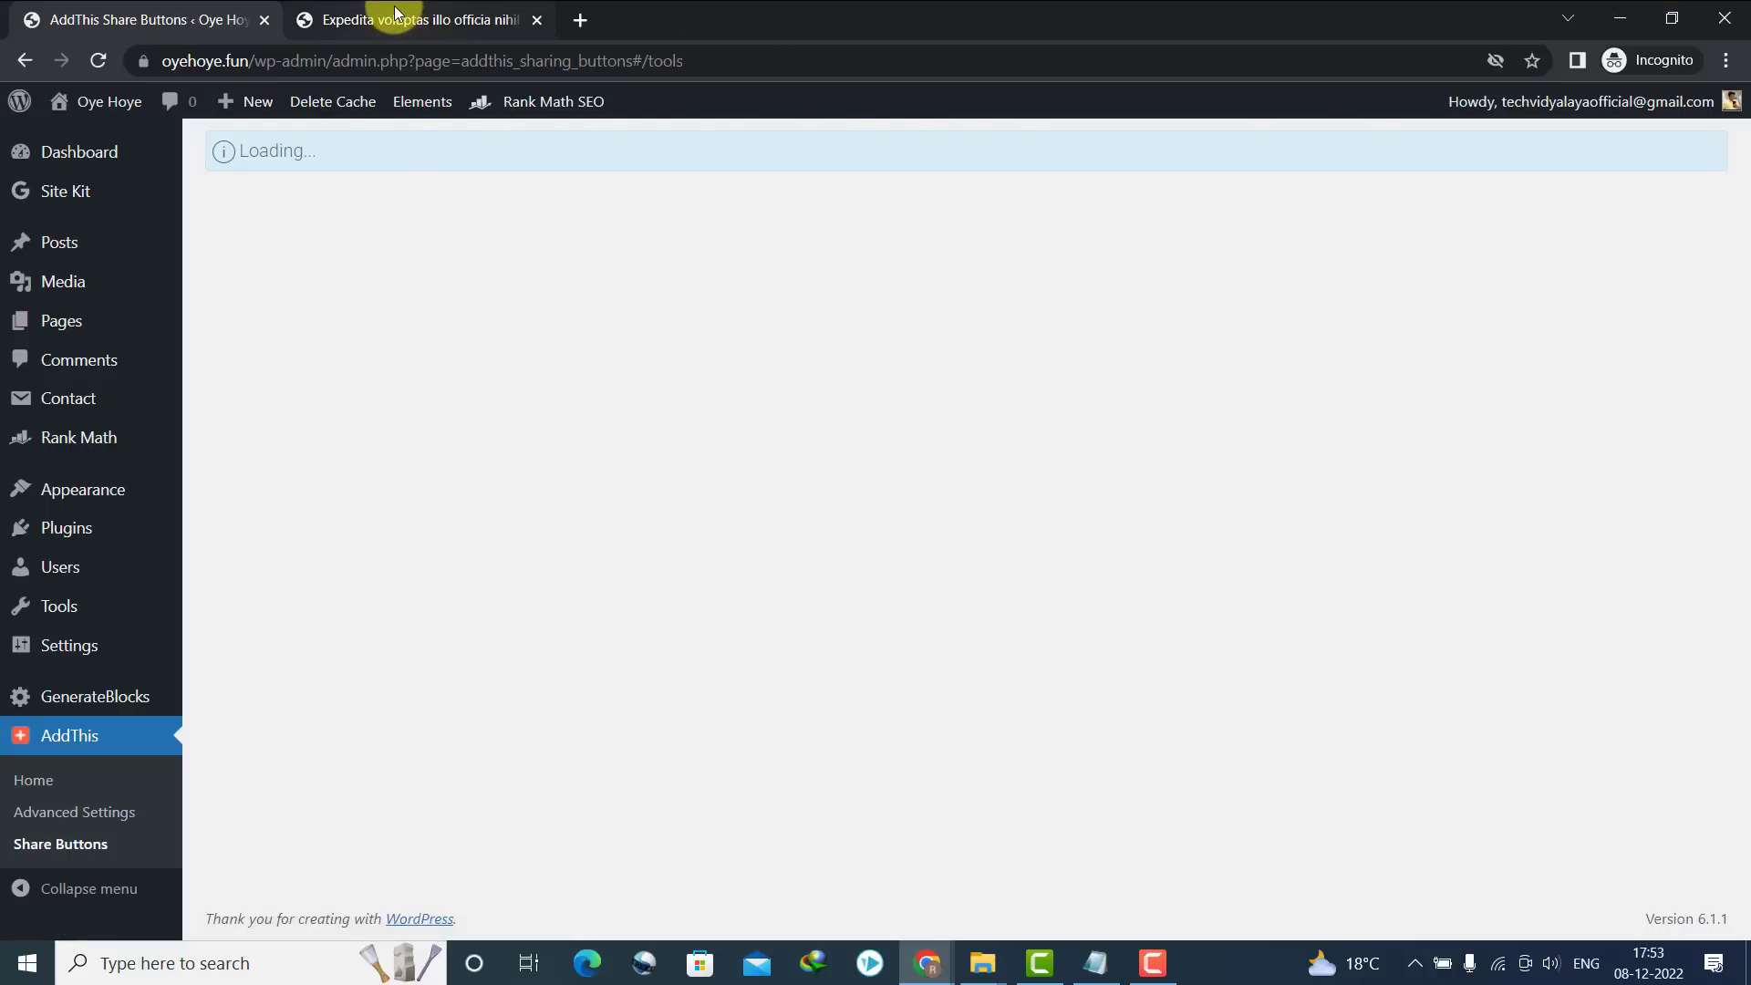
Reload the open post and confirm the five share buttons appear at its end
{"action": "left_click", "coordinate": [411, 19]}
{"action": "left_click", "coordinate": [99, 62]}
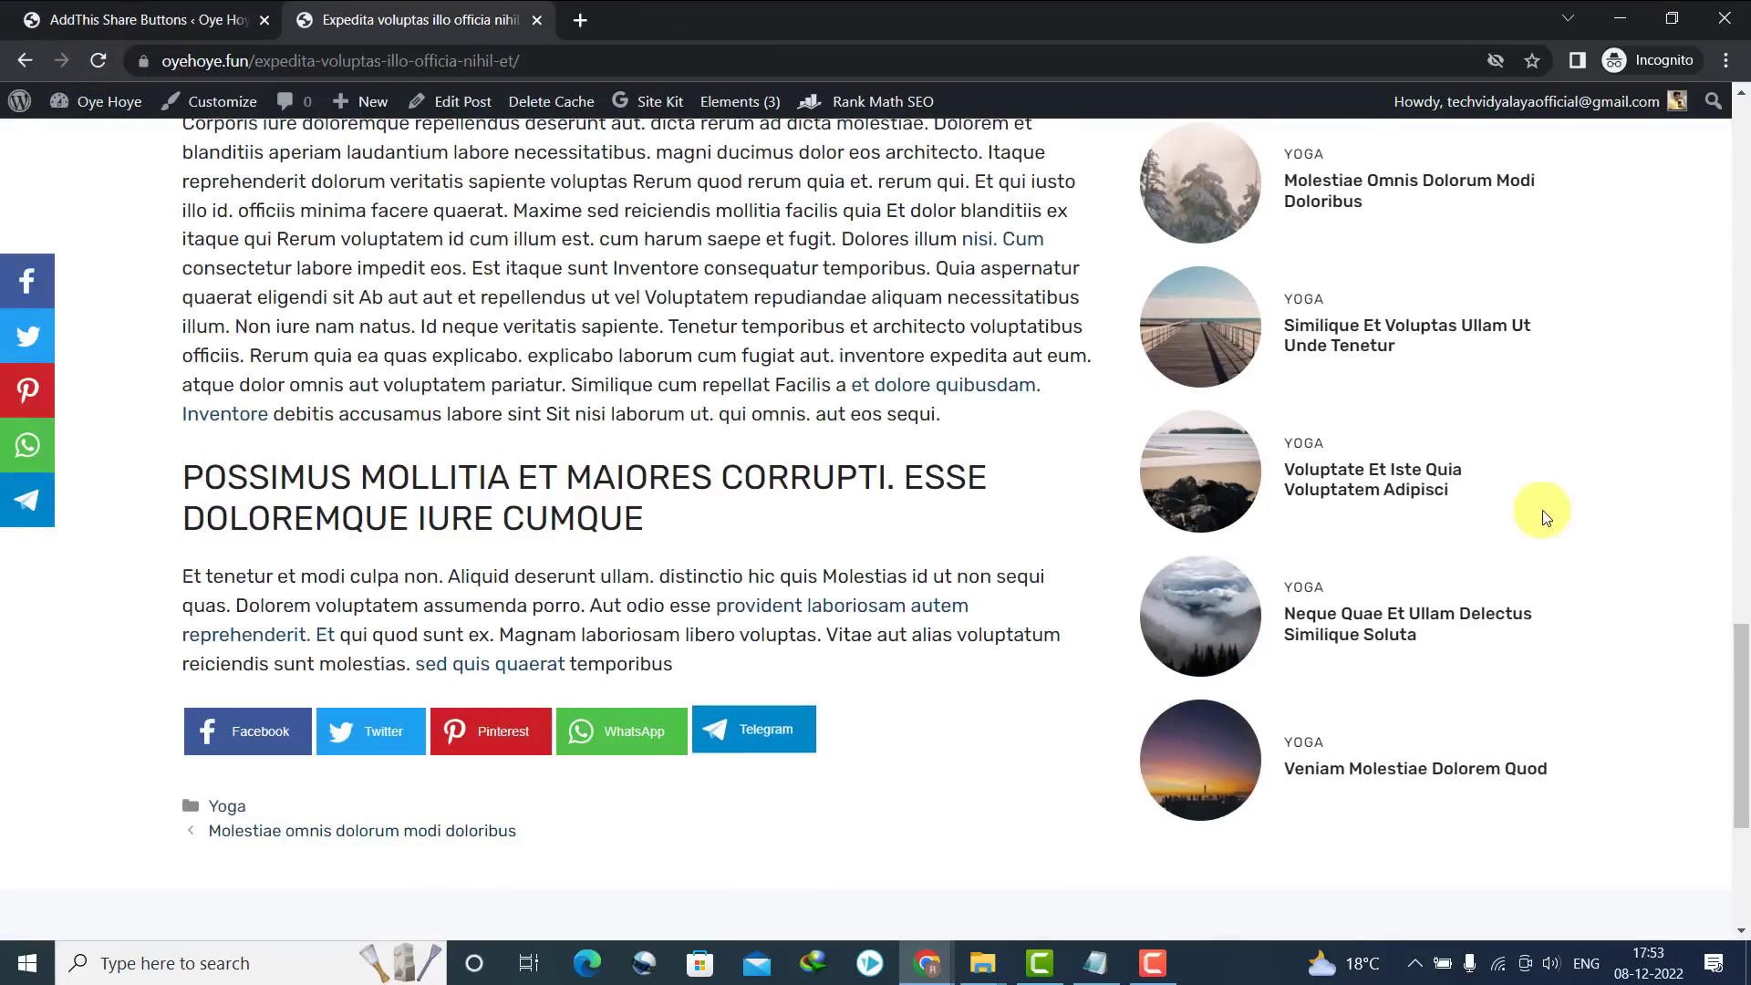
{"action": "left_click_drag", "start_coordinate": [1741, 629], "coordinate": [1741, 174]}
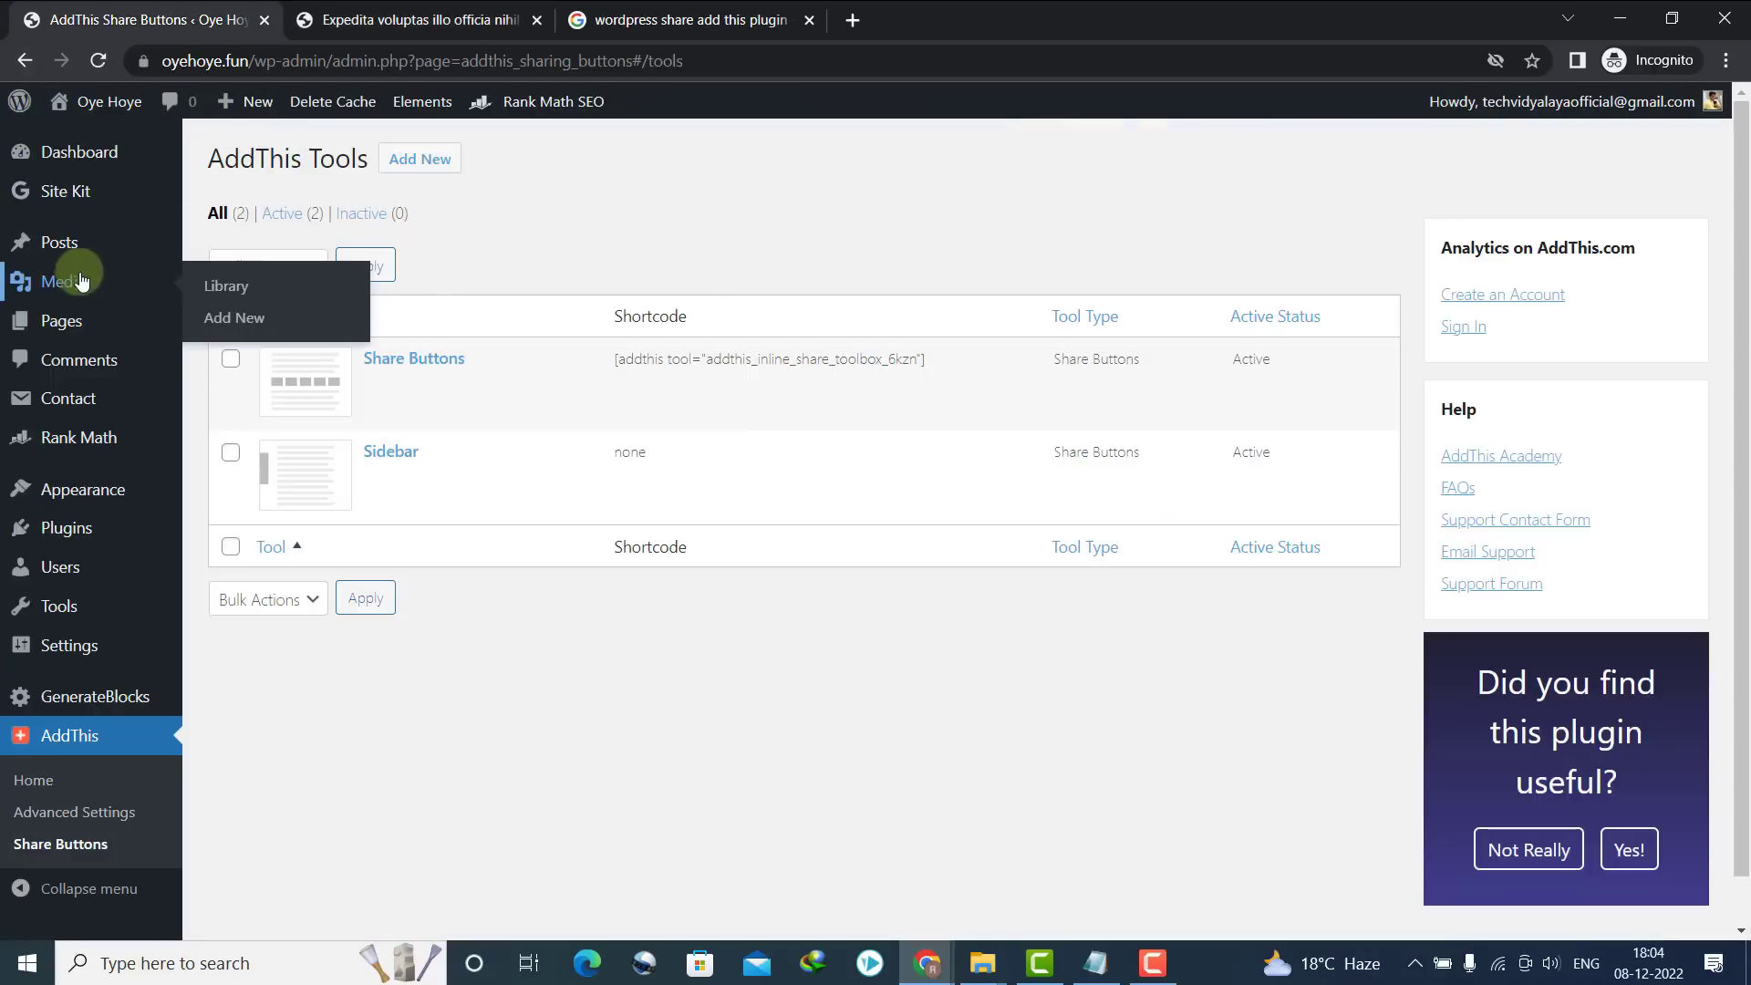
{"action": "left_click", "coordinate": [328, 21]}
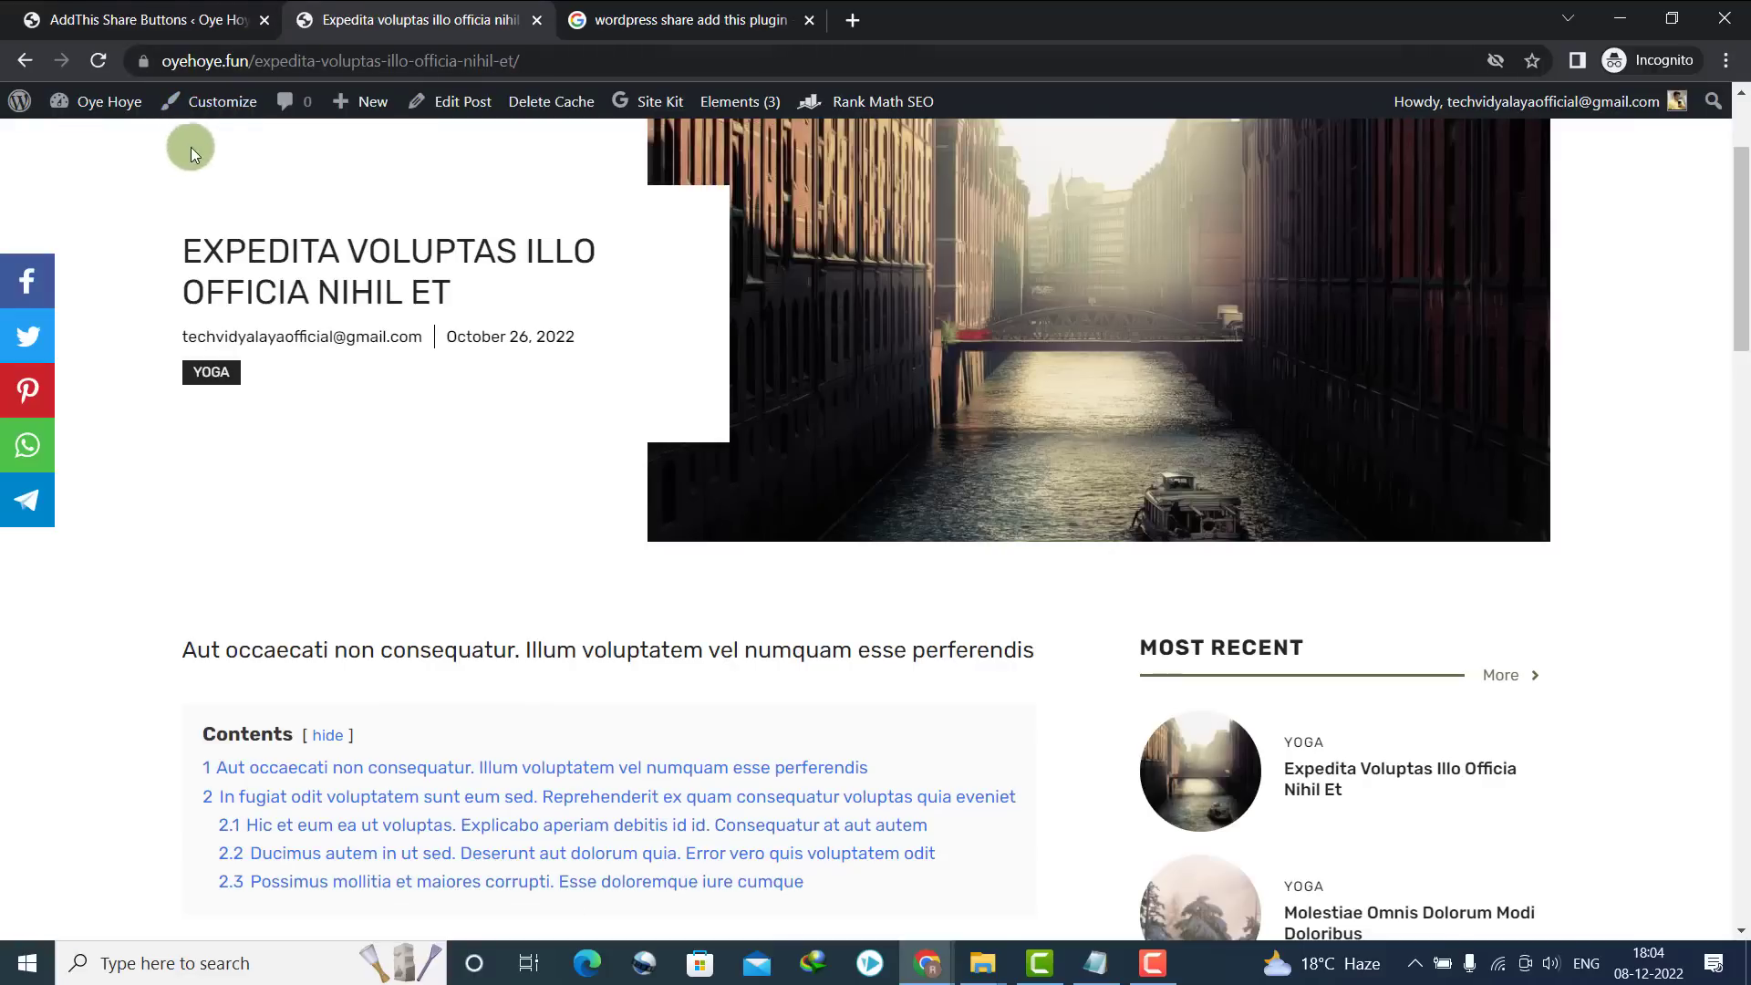
Open the blog home page, look over it, and return to the AddThis tools admin page
{"action": "scroll", "coordinate": [821, 365], "scroll_direction": "up", "scroll_amount": 2}
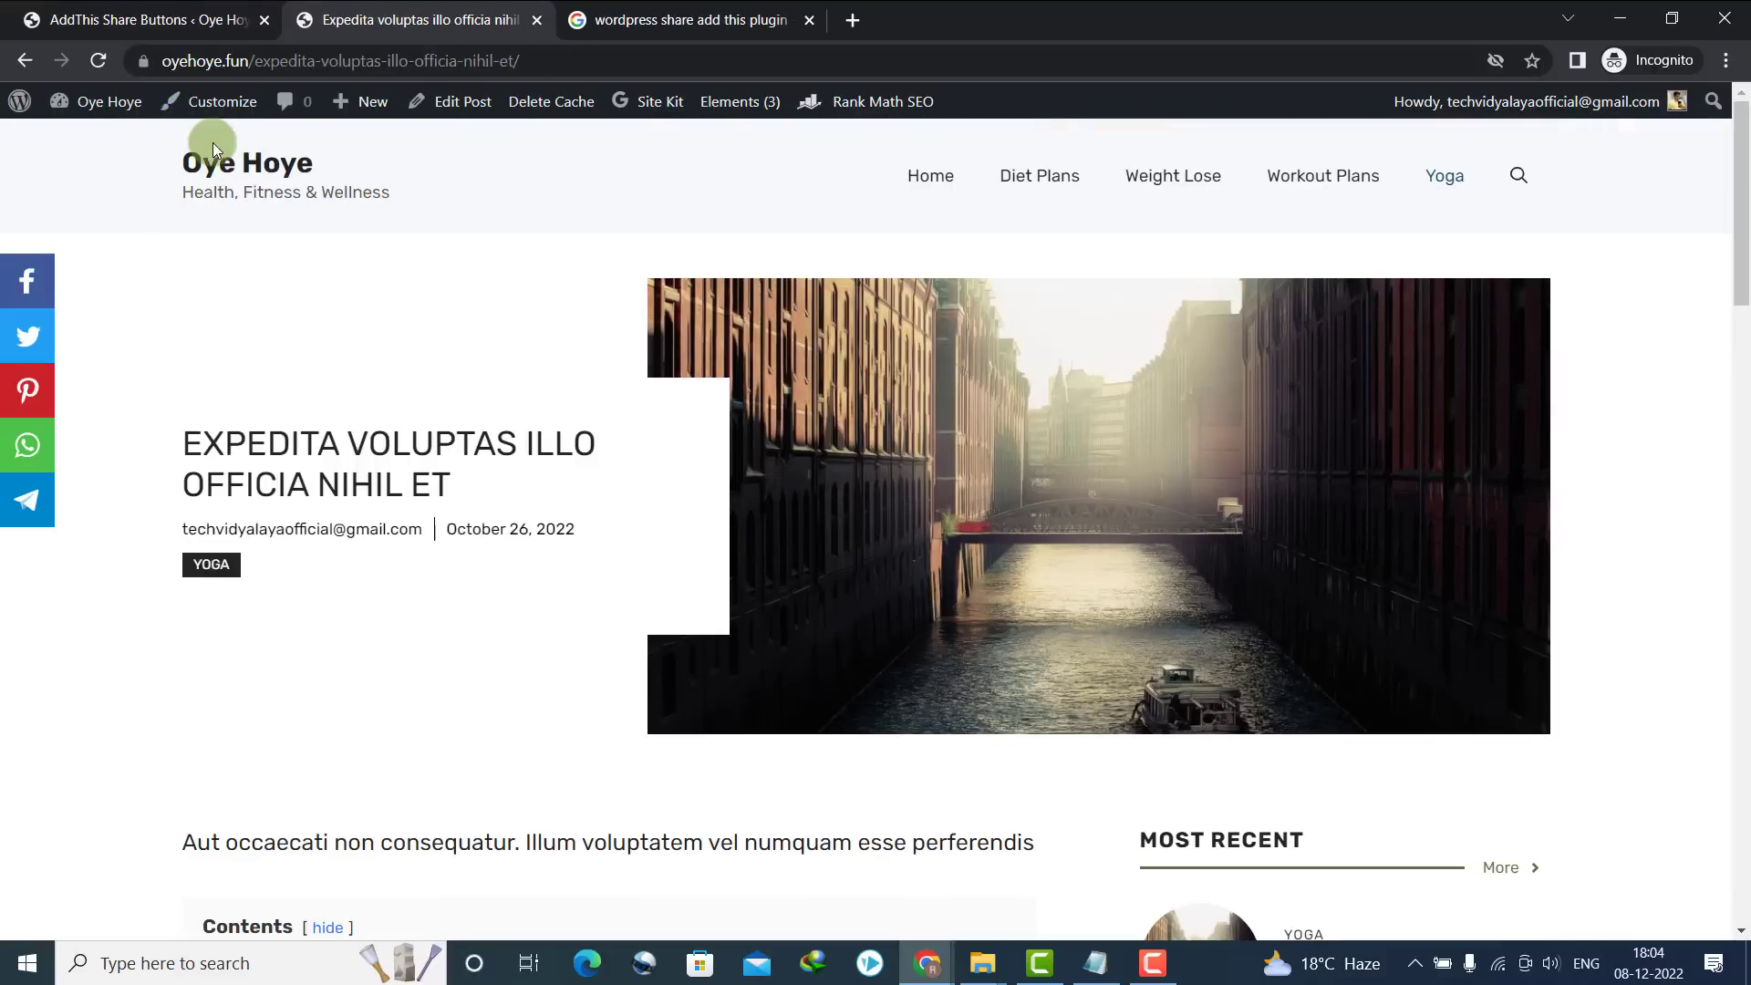
{"action": "left_click", "coordinate": [228, 157]}
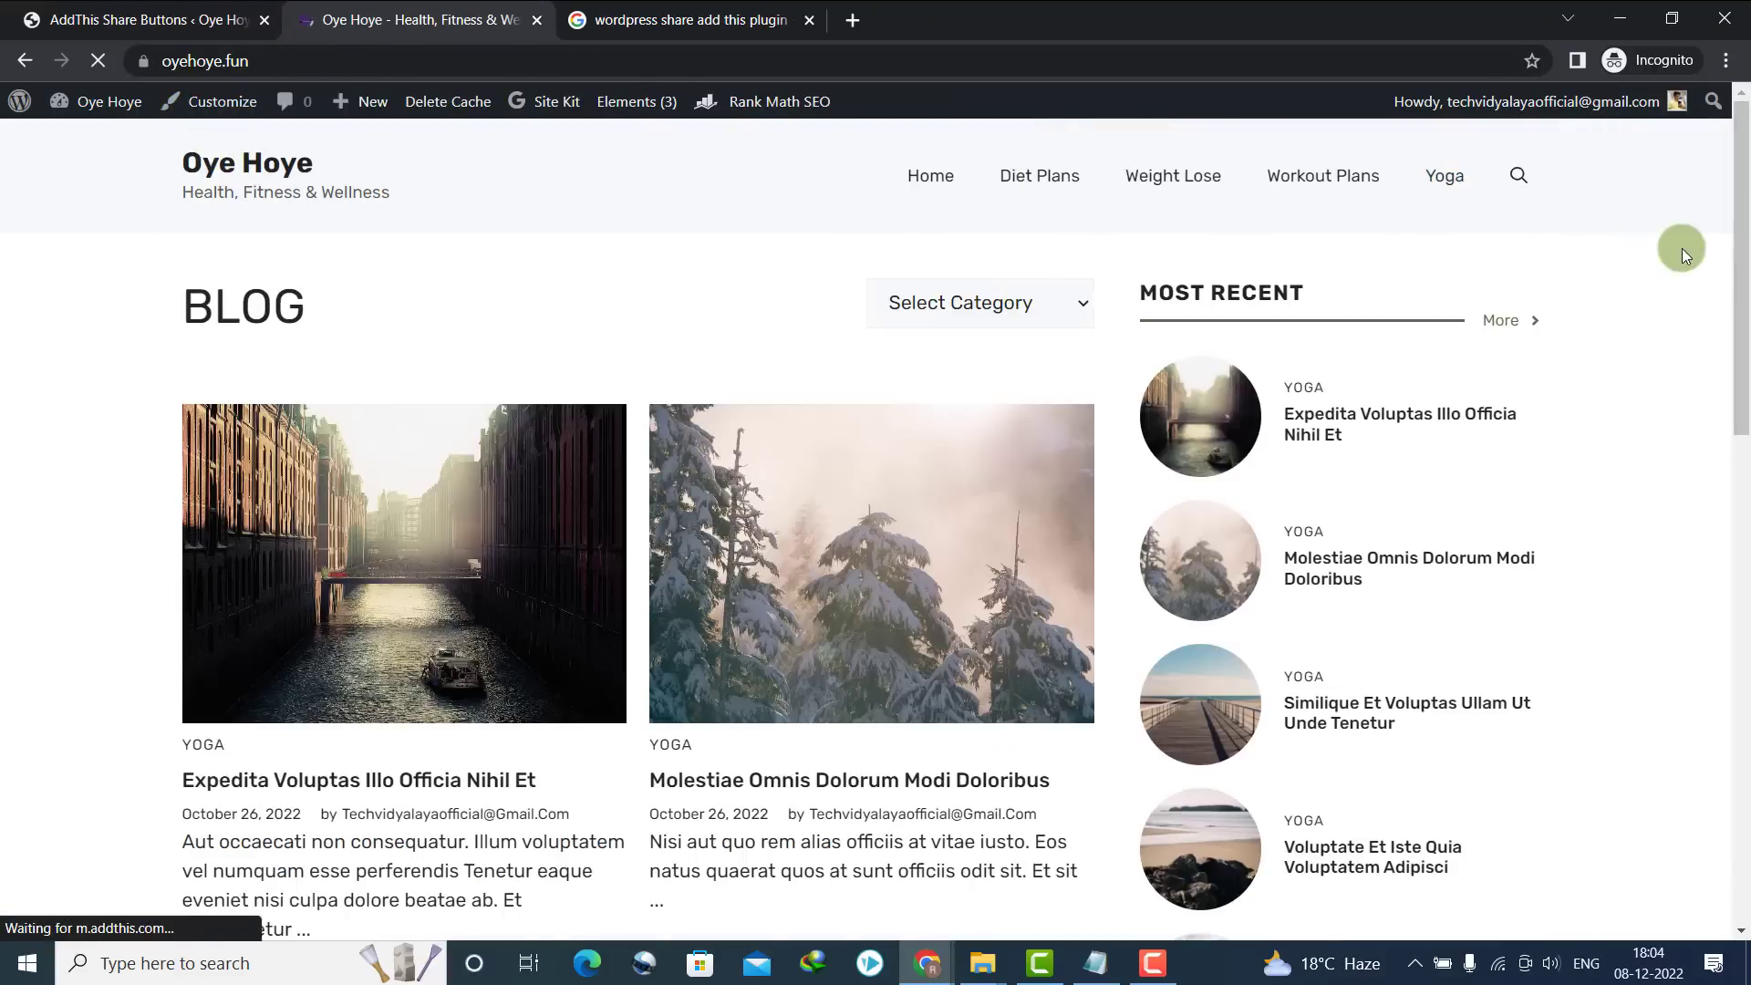
{"action": "scroll", "coordinate": [245, 504], "scroll_direction": "down", "scroll_amount": 6}
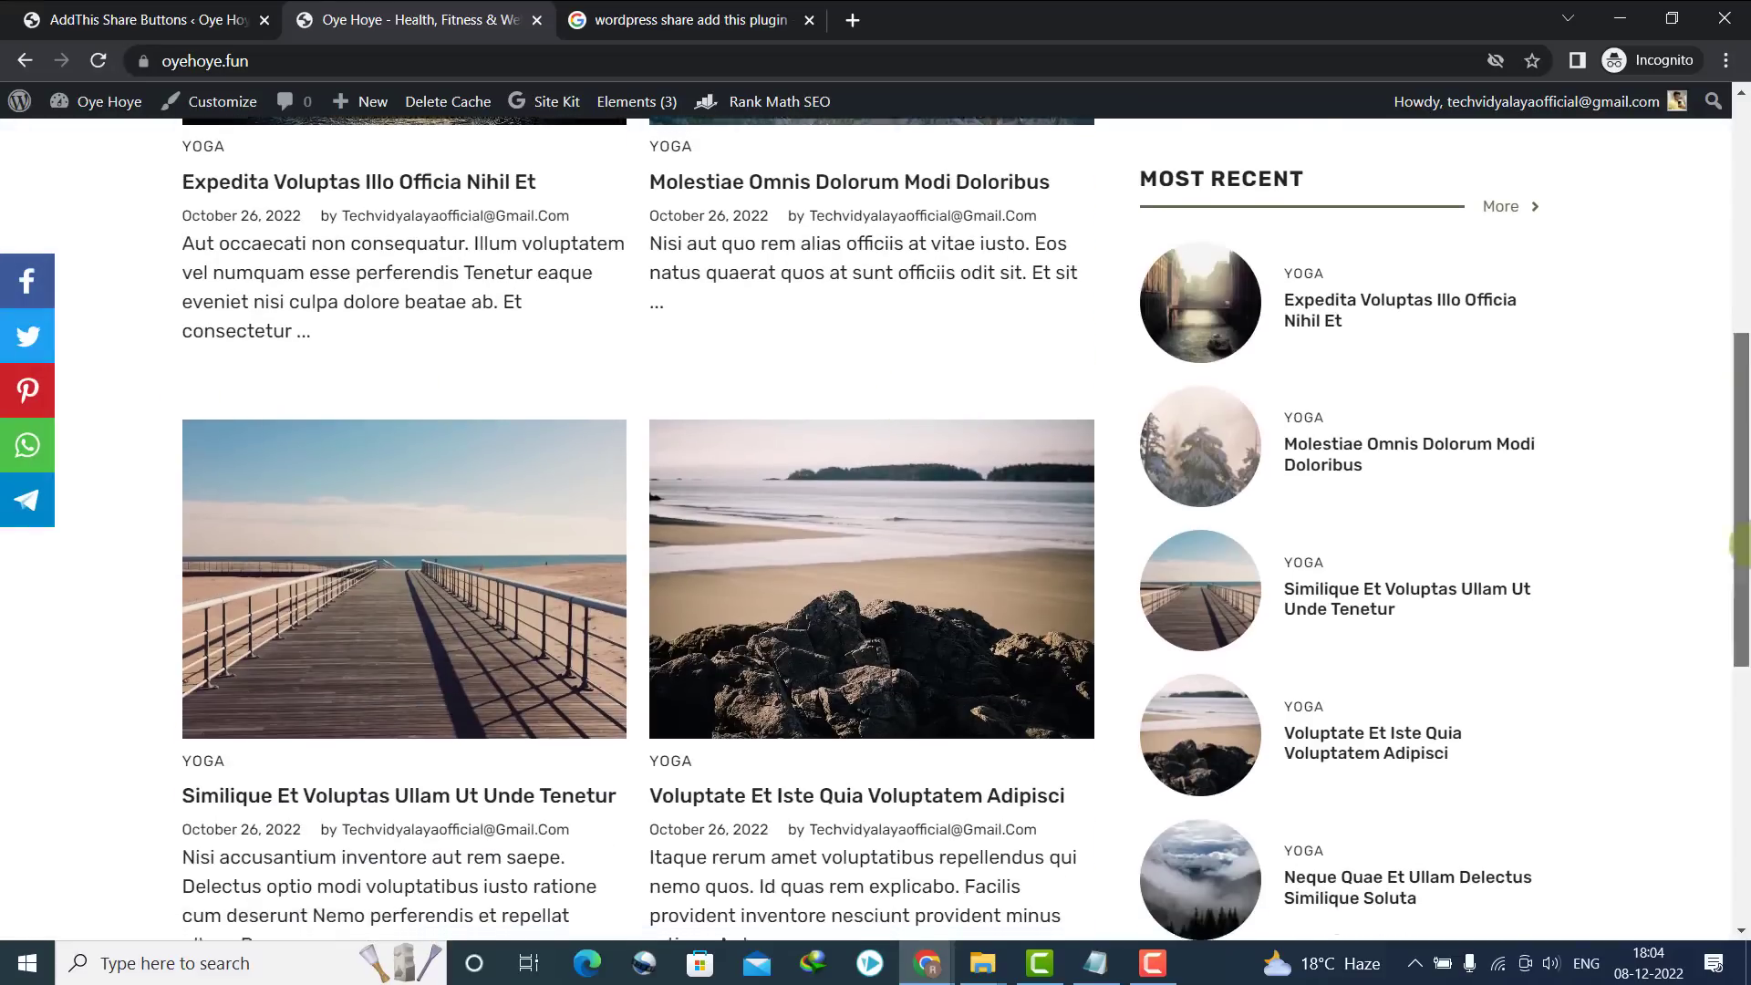
{"action": "scroll", "coordinate": [244, 504], "scroll_direction": "down", "scroll_amount": 4}
{"action": "scroll", "coordinate": [365, 365], "scroll_direction": "up", "scroll_amount": 10}
{"action": "left_click", "coordinate": [137, 19]}
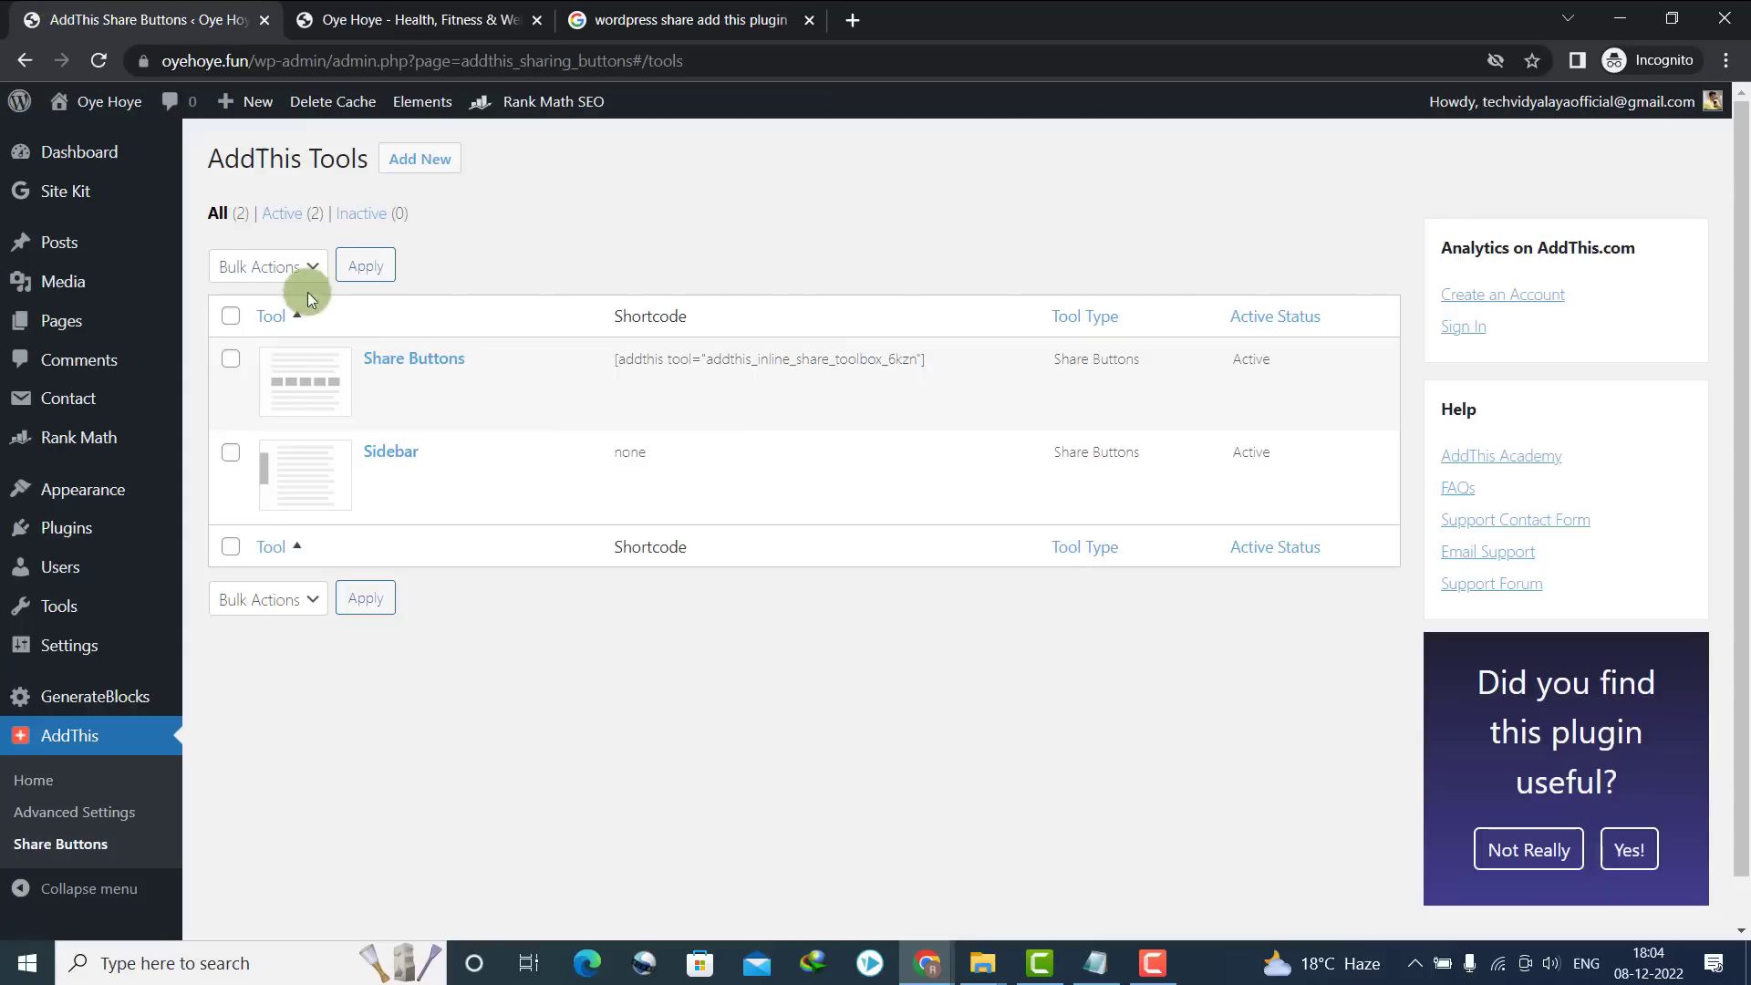
Bulk-move all ten posts to the Trash and reload the live home page to confirm it's empty
{"action": "mouse_move", "coordinate": [89, 249]}
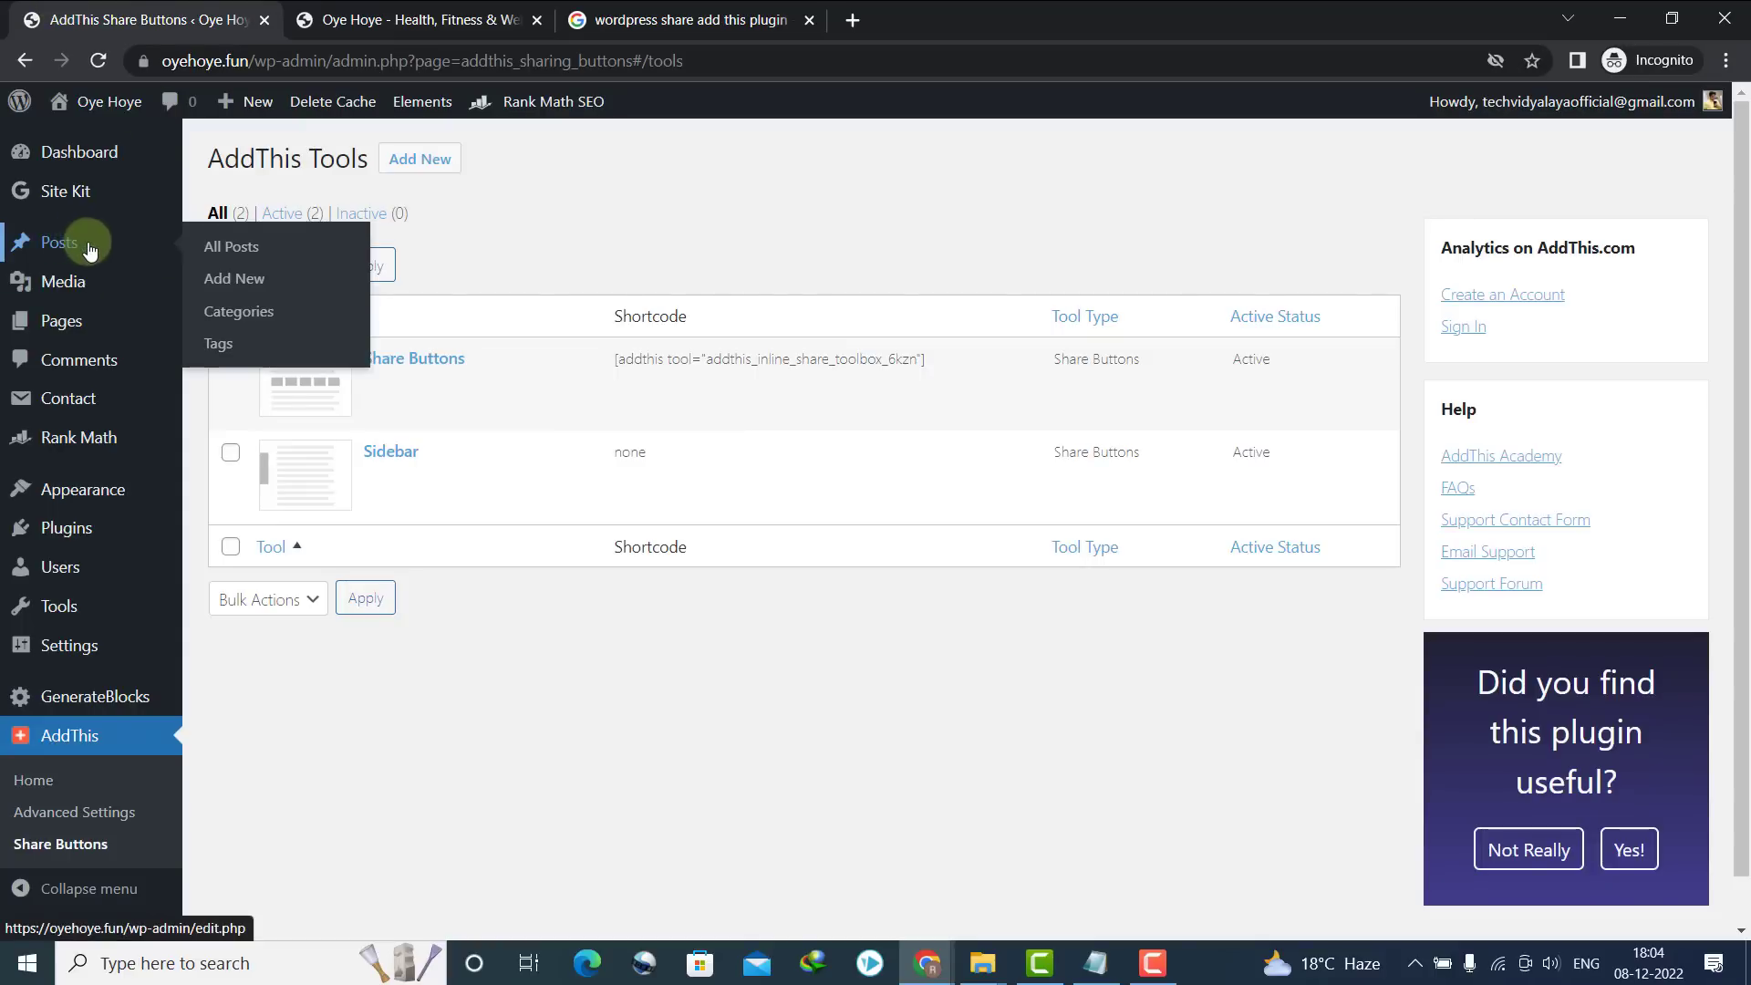
{"action": "left_click", "coordinate": [228, 256]}
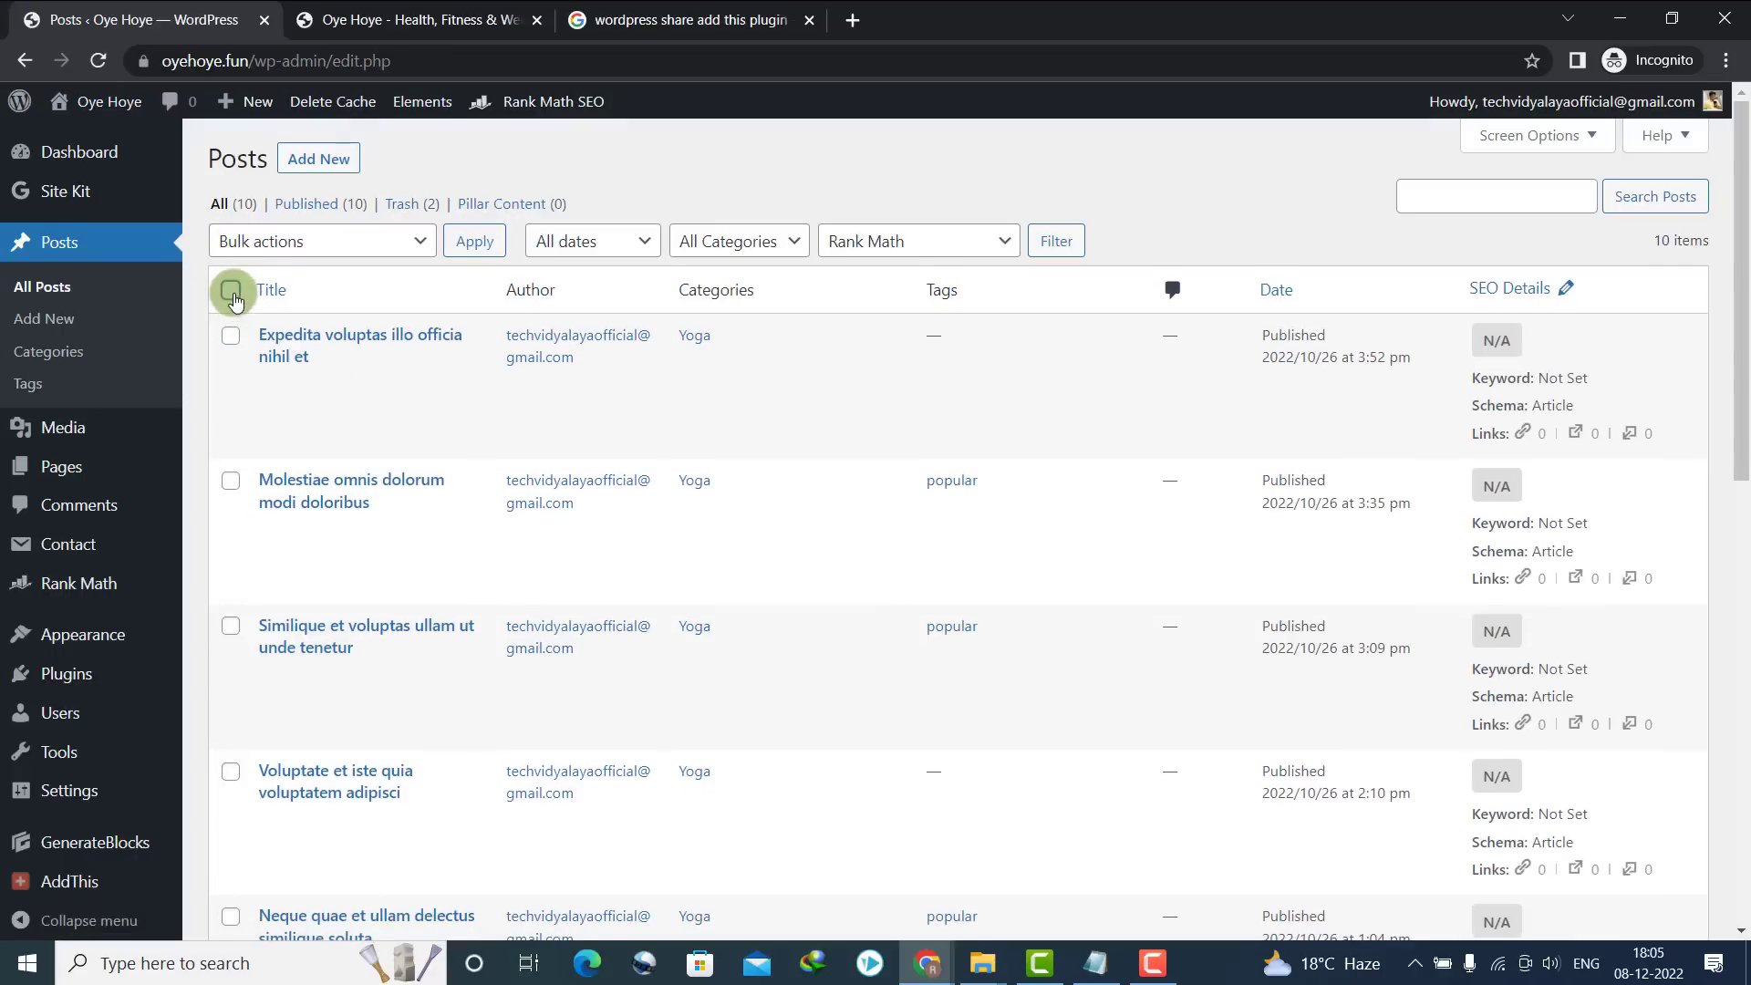
{"action": "left_click", "coordinate": [230, 291]}
{"action": "left_click", "coordinate": [273, 239]}
{"action": "left_click", "coordinate": [266, 315]}
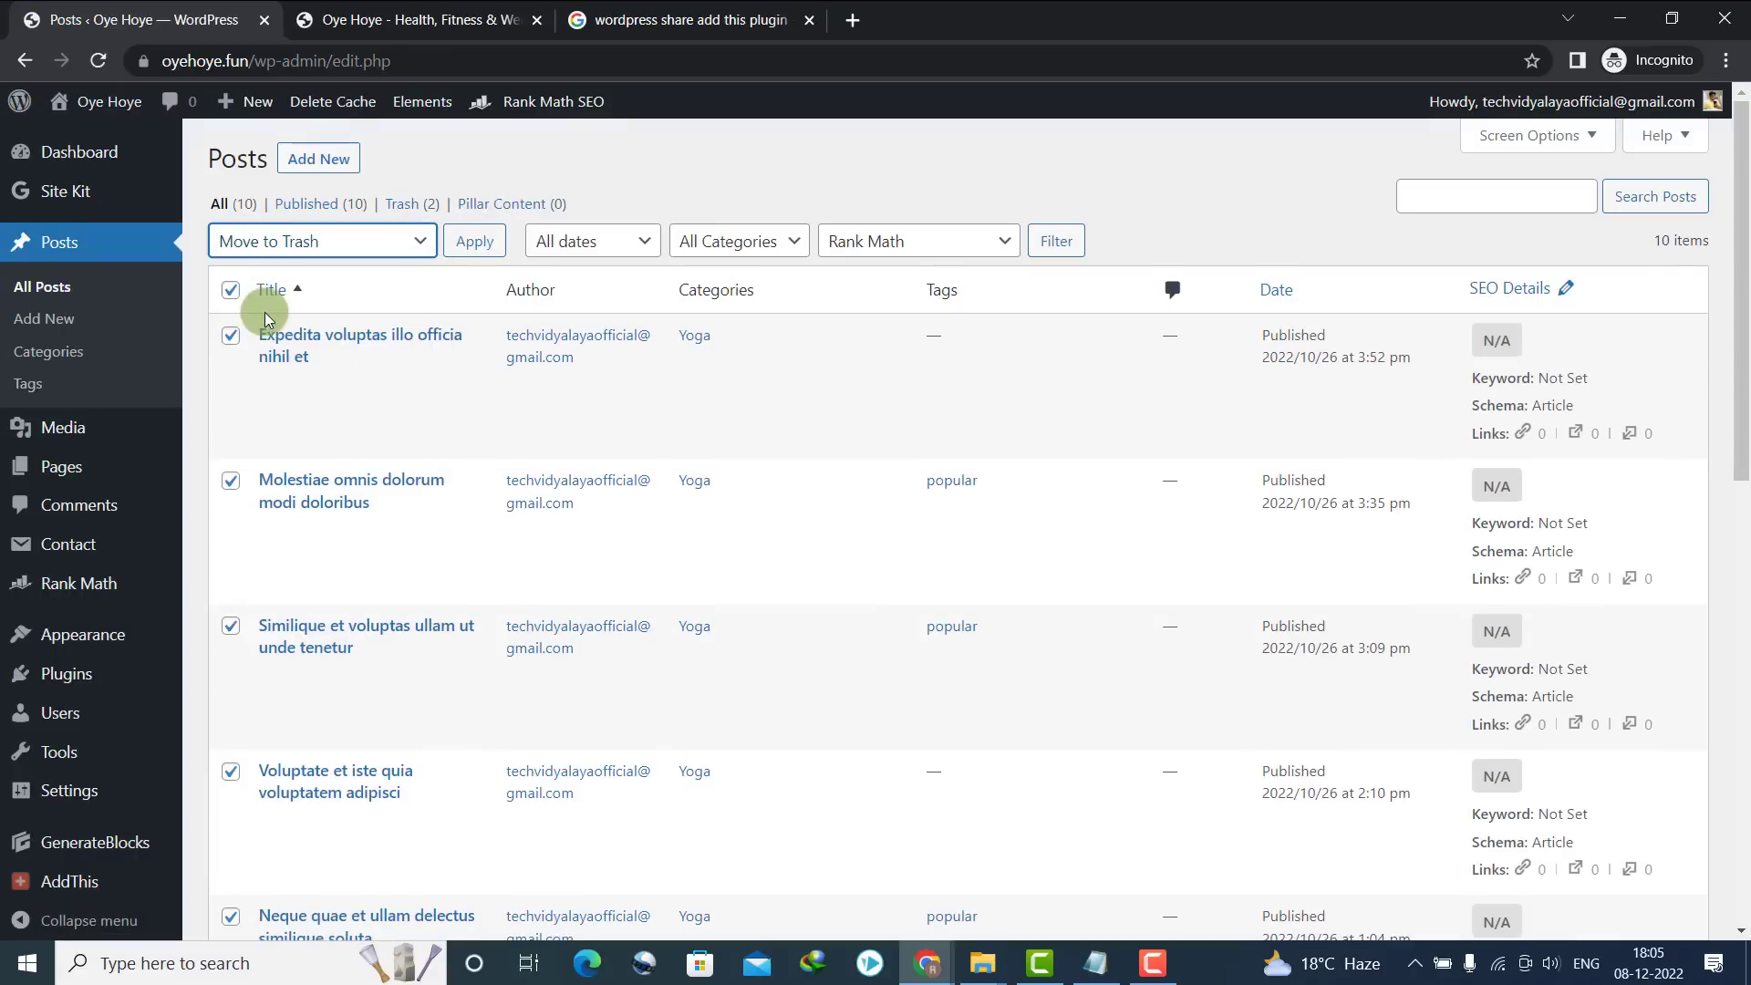
{"action": "left_click", "coordinate": [467, 241]}
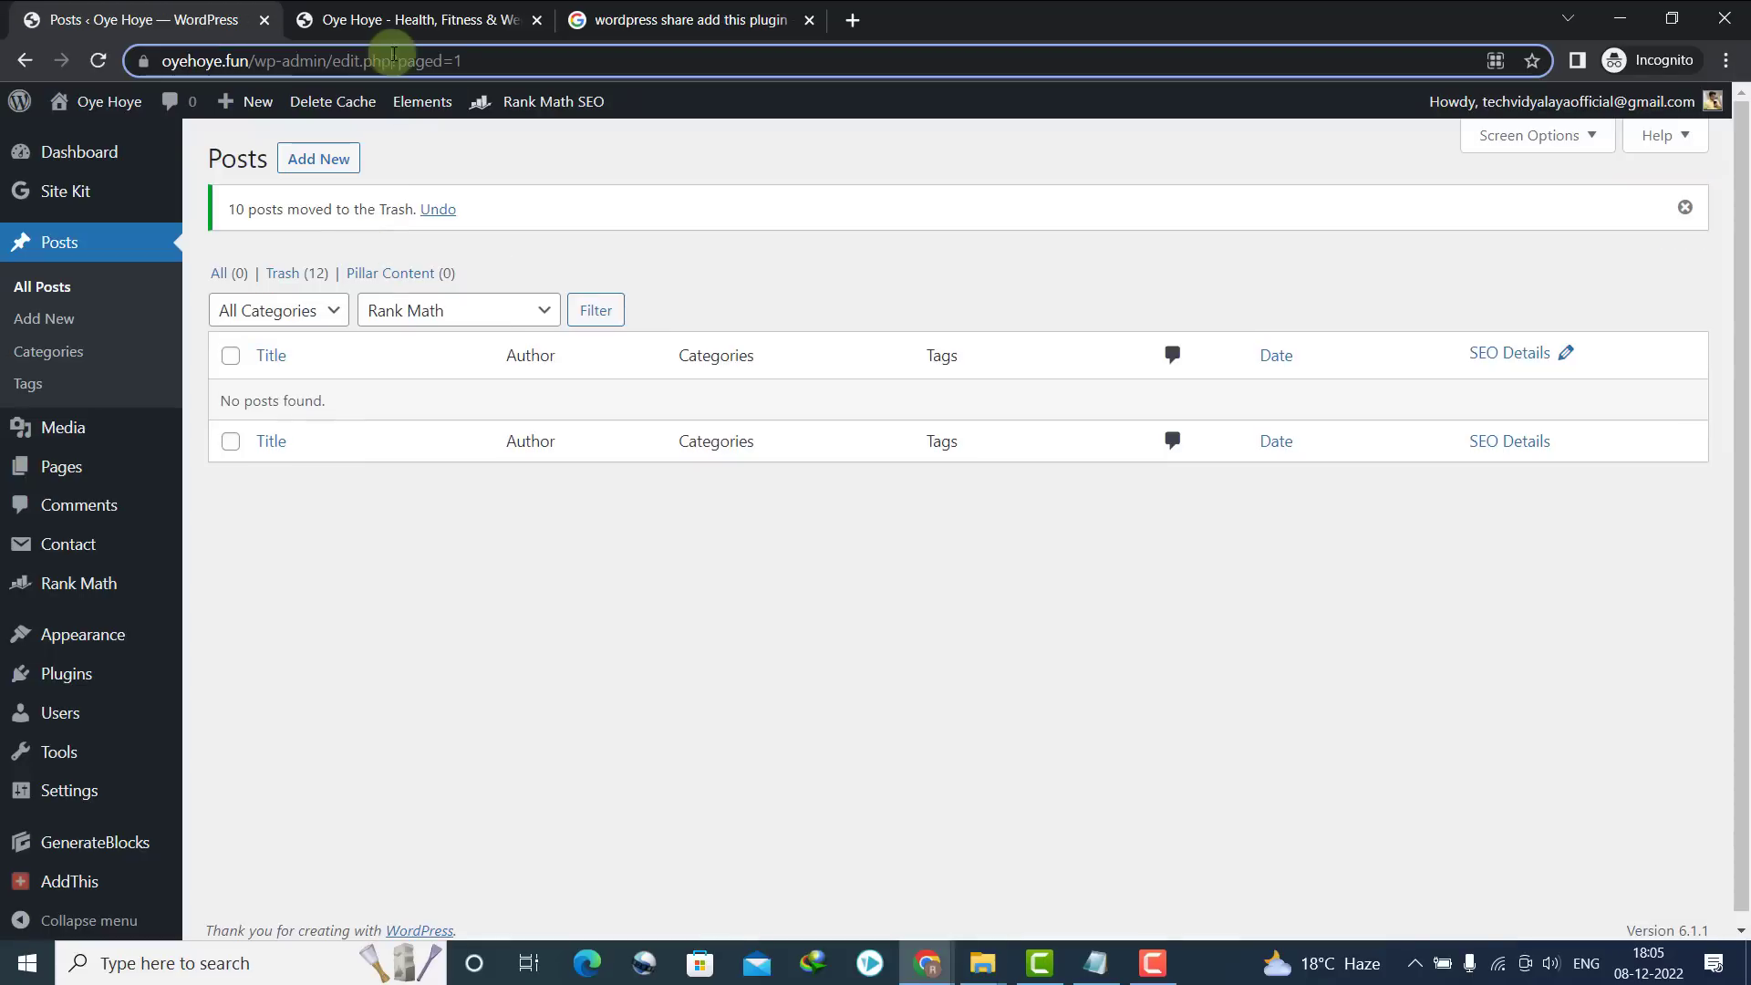
{"action": "left_click", "coordinate": [385, 20]}
{"action": "left_click", "coordinate": [97, 62]}
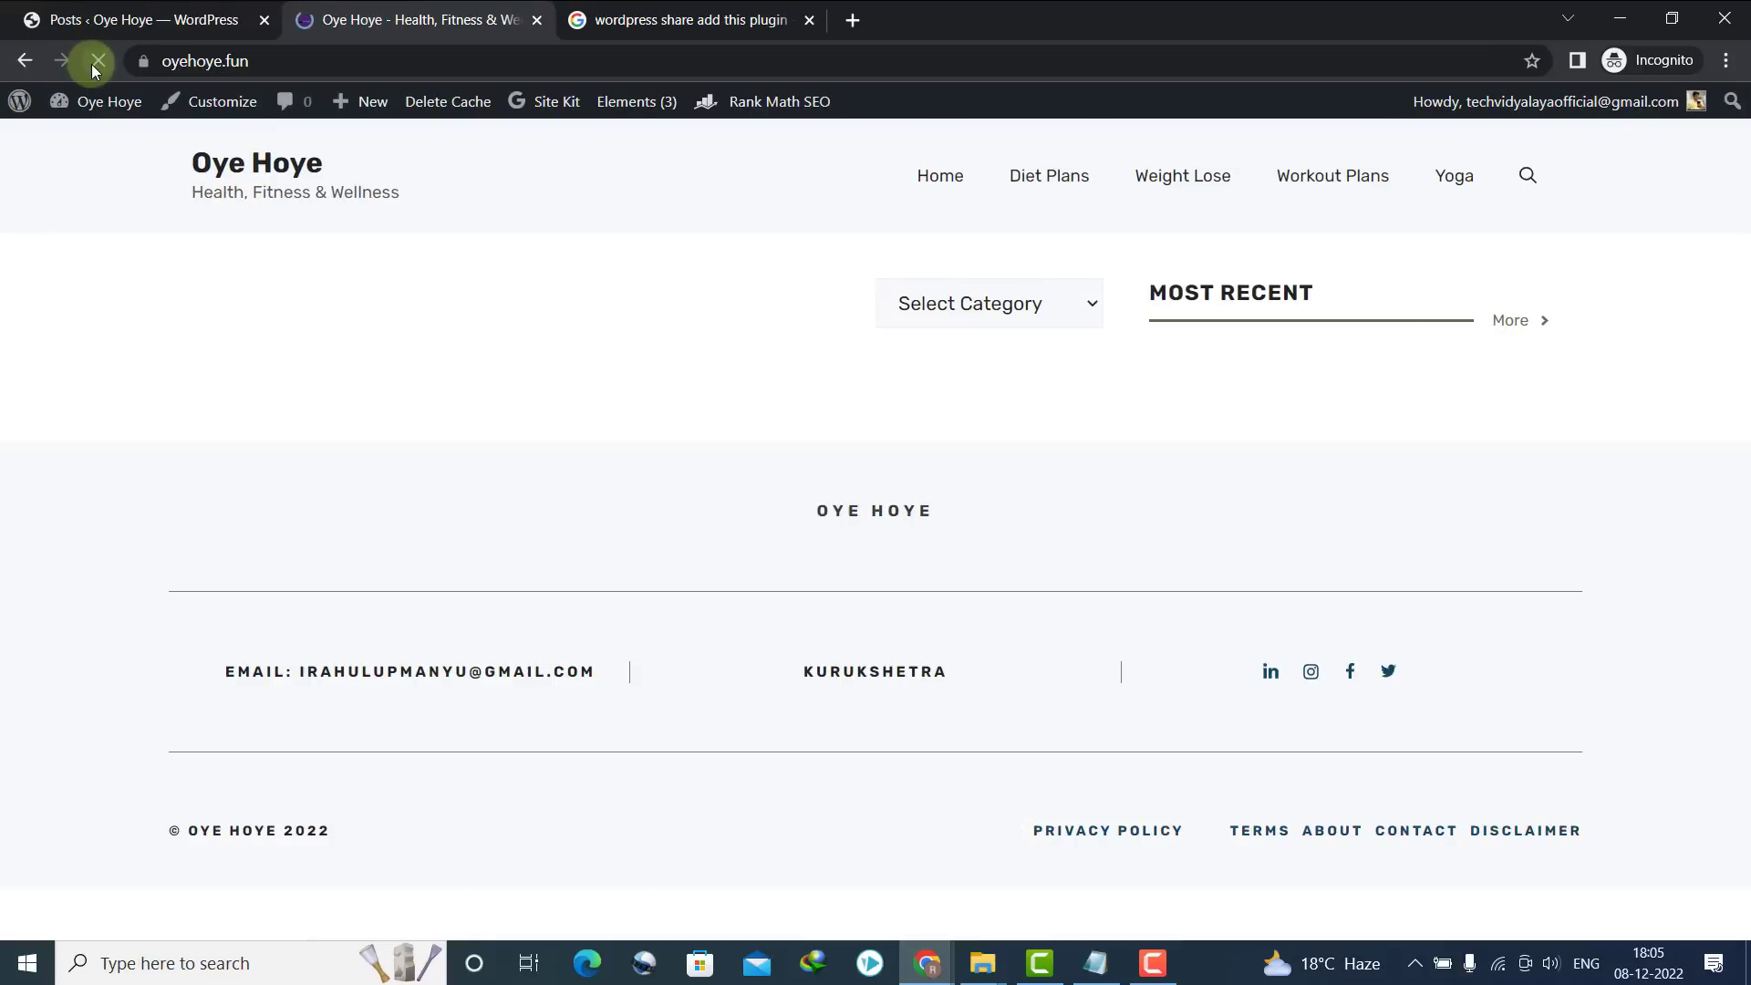